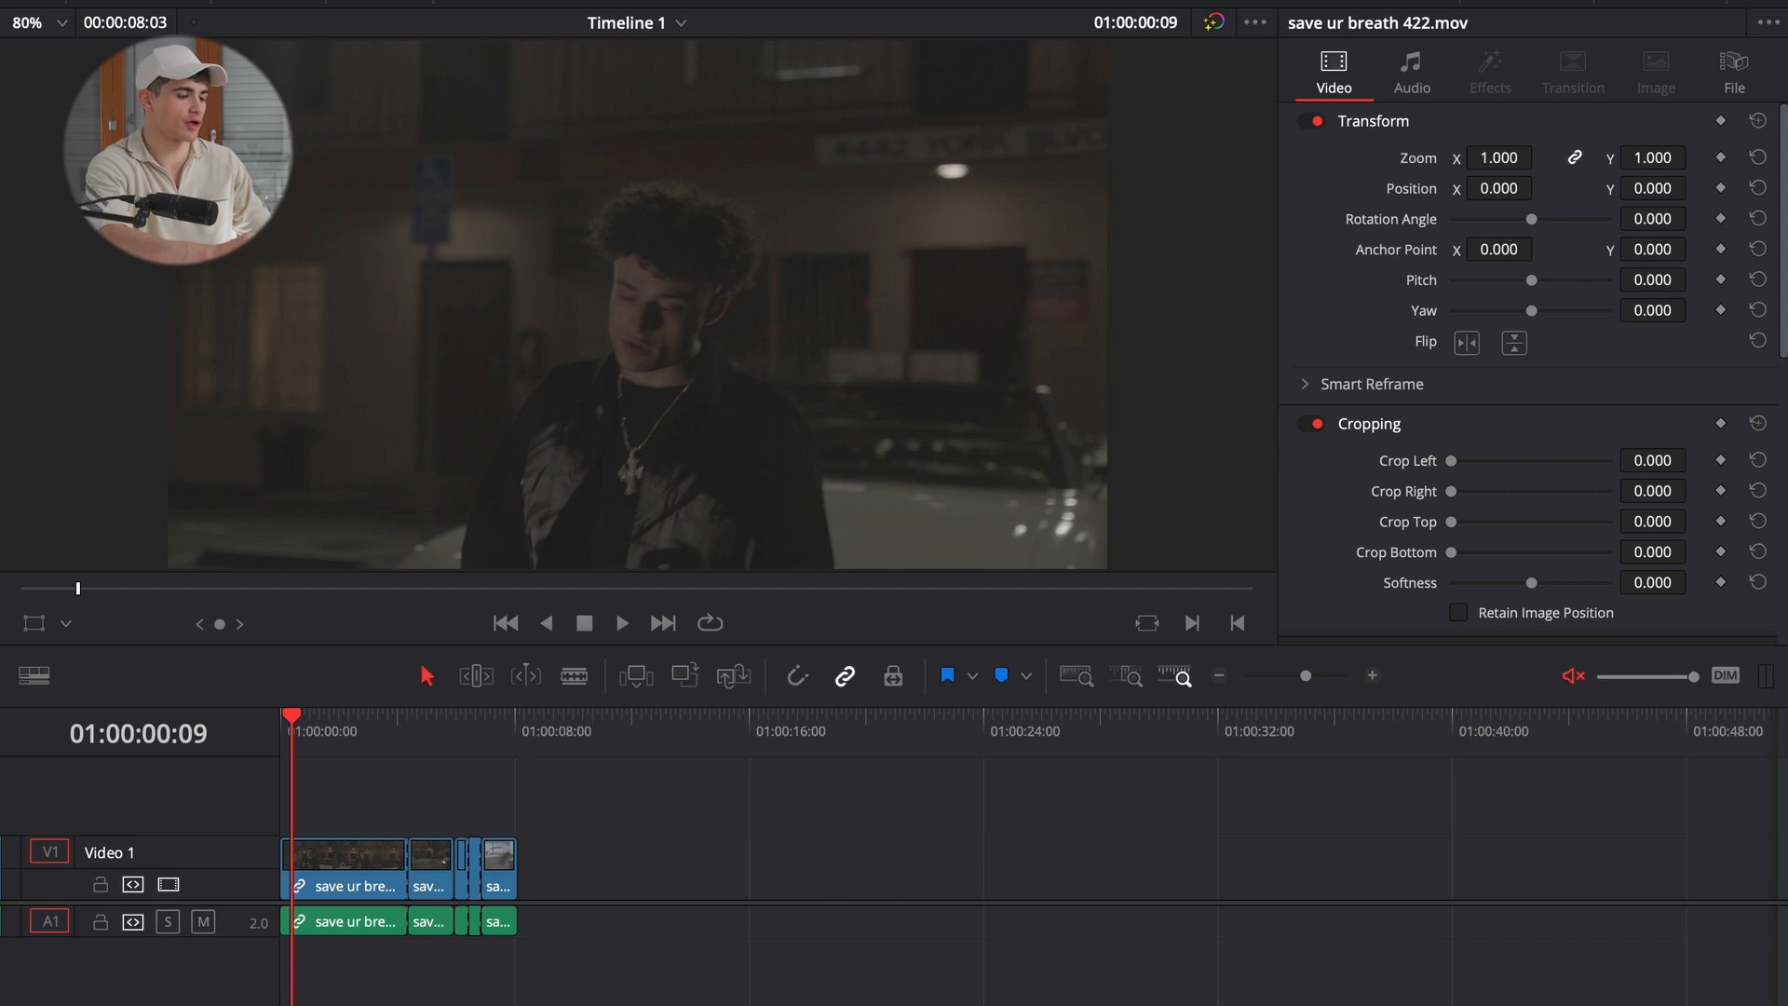
- Switch to the Color page and raise node 01's contrast to 1.348 in the primary color wheels
key("shift+6")
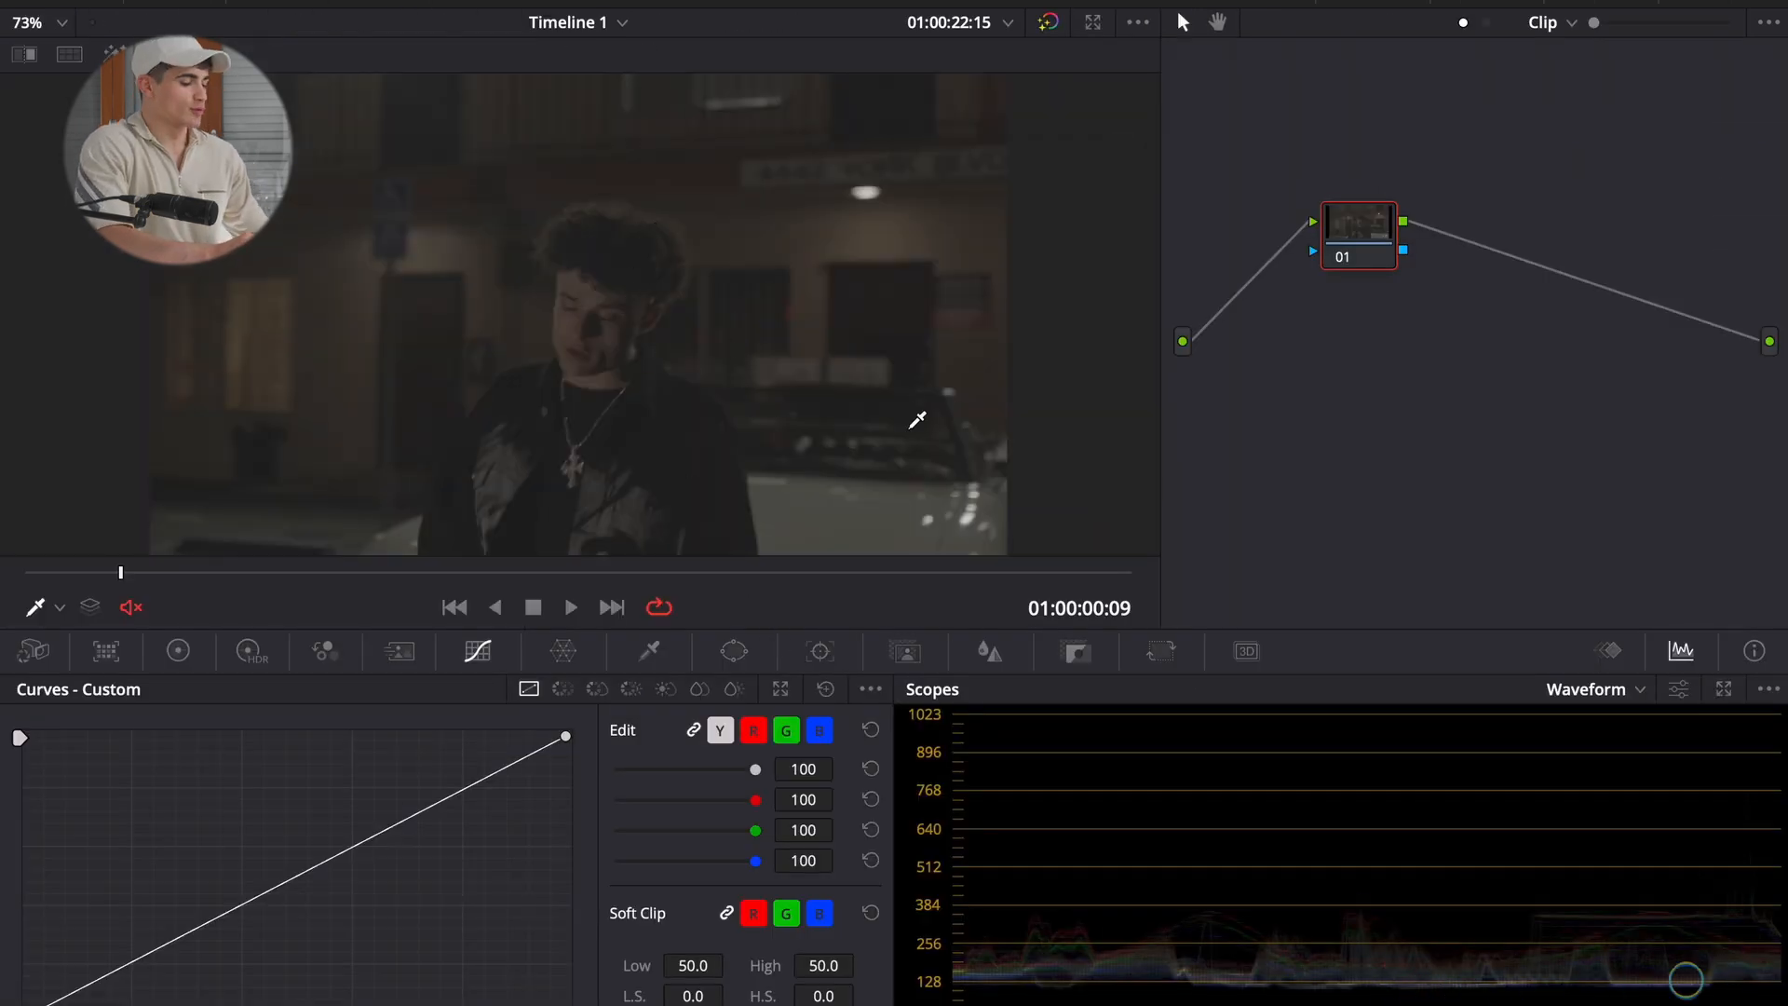
left_click(178, 650)
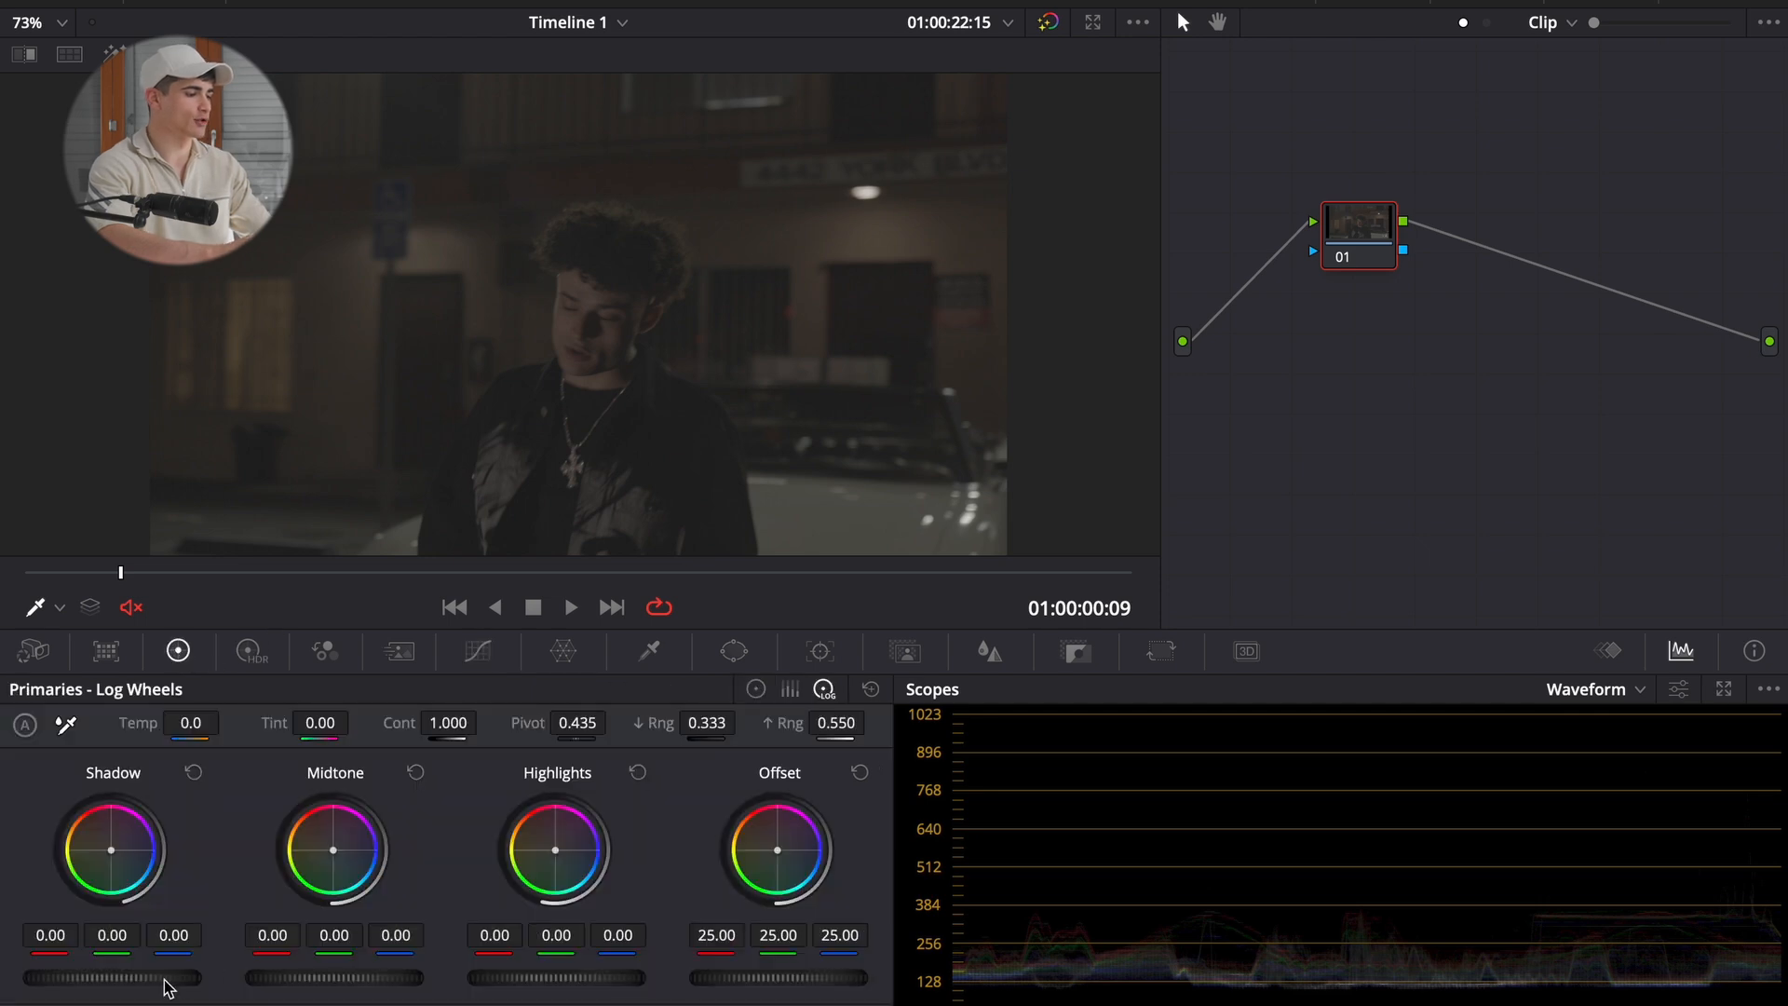
left_click(756, 688)
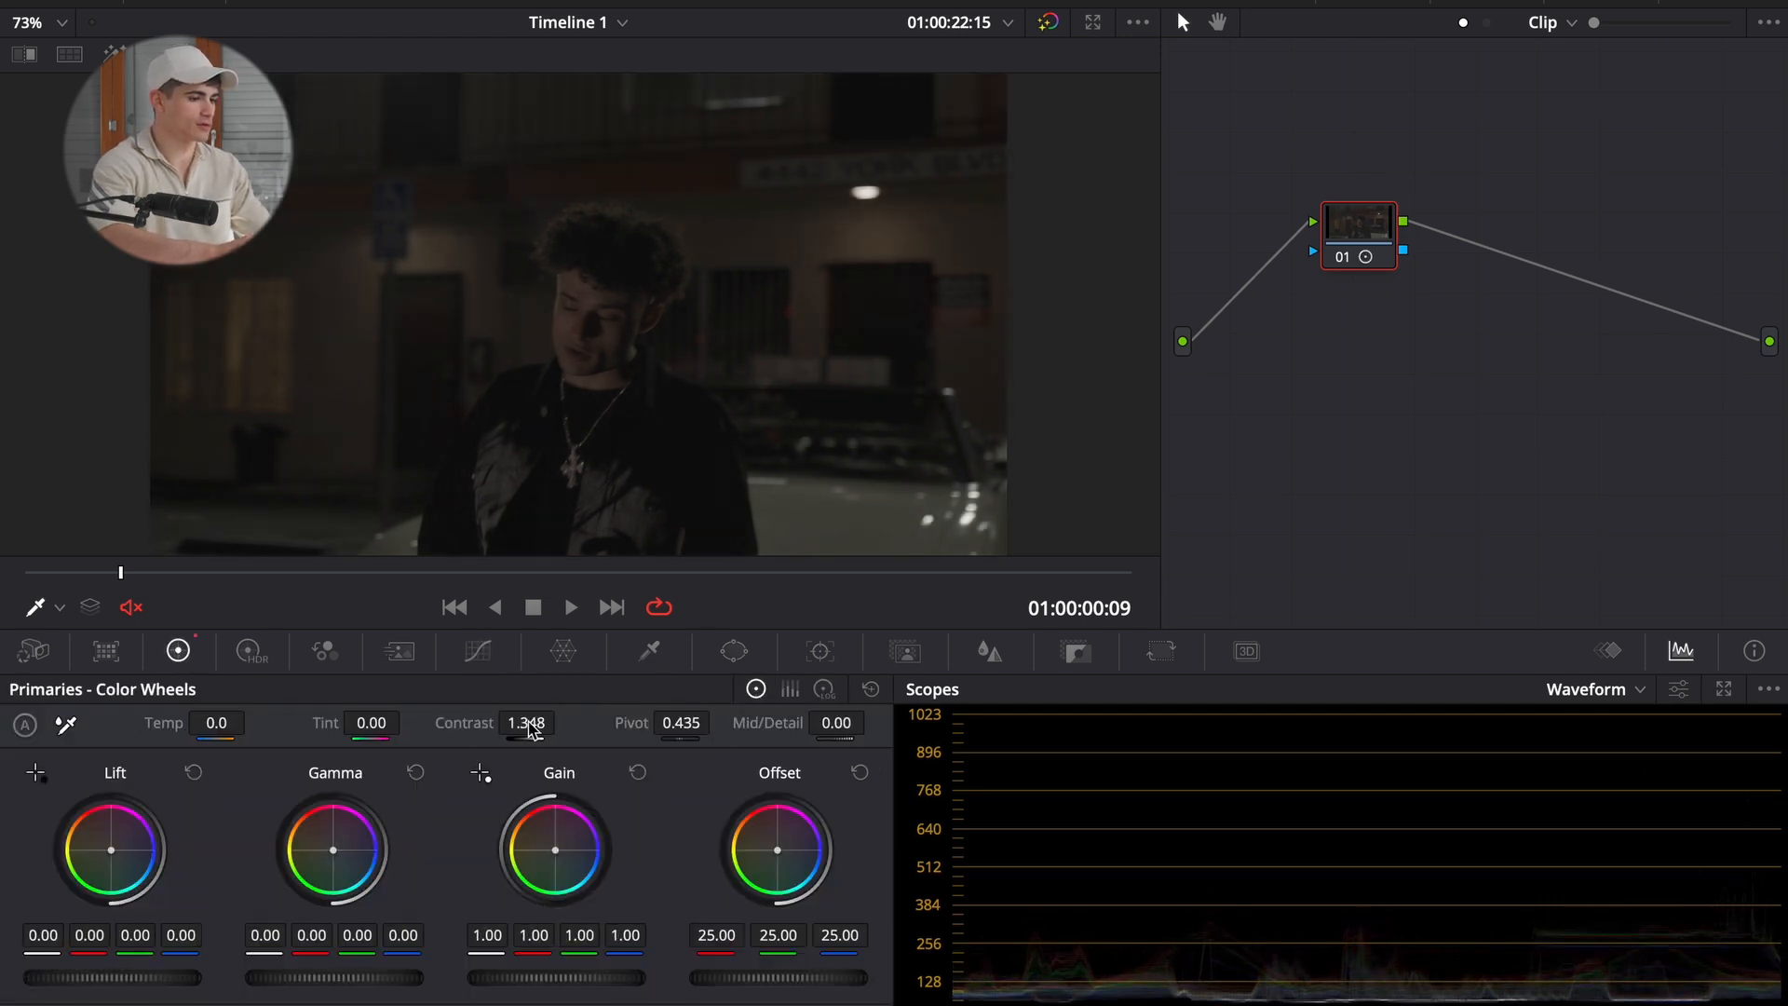
- Add two serial nodes, brighten the image with gain on node 02, boost color on node 03, and play back the grade
key("alt+s")
left_click_drag(571, 976, 1493, 857)
key("alt+s")
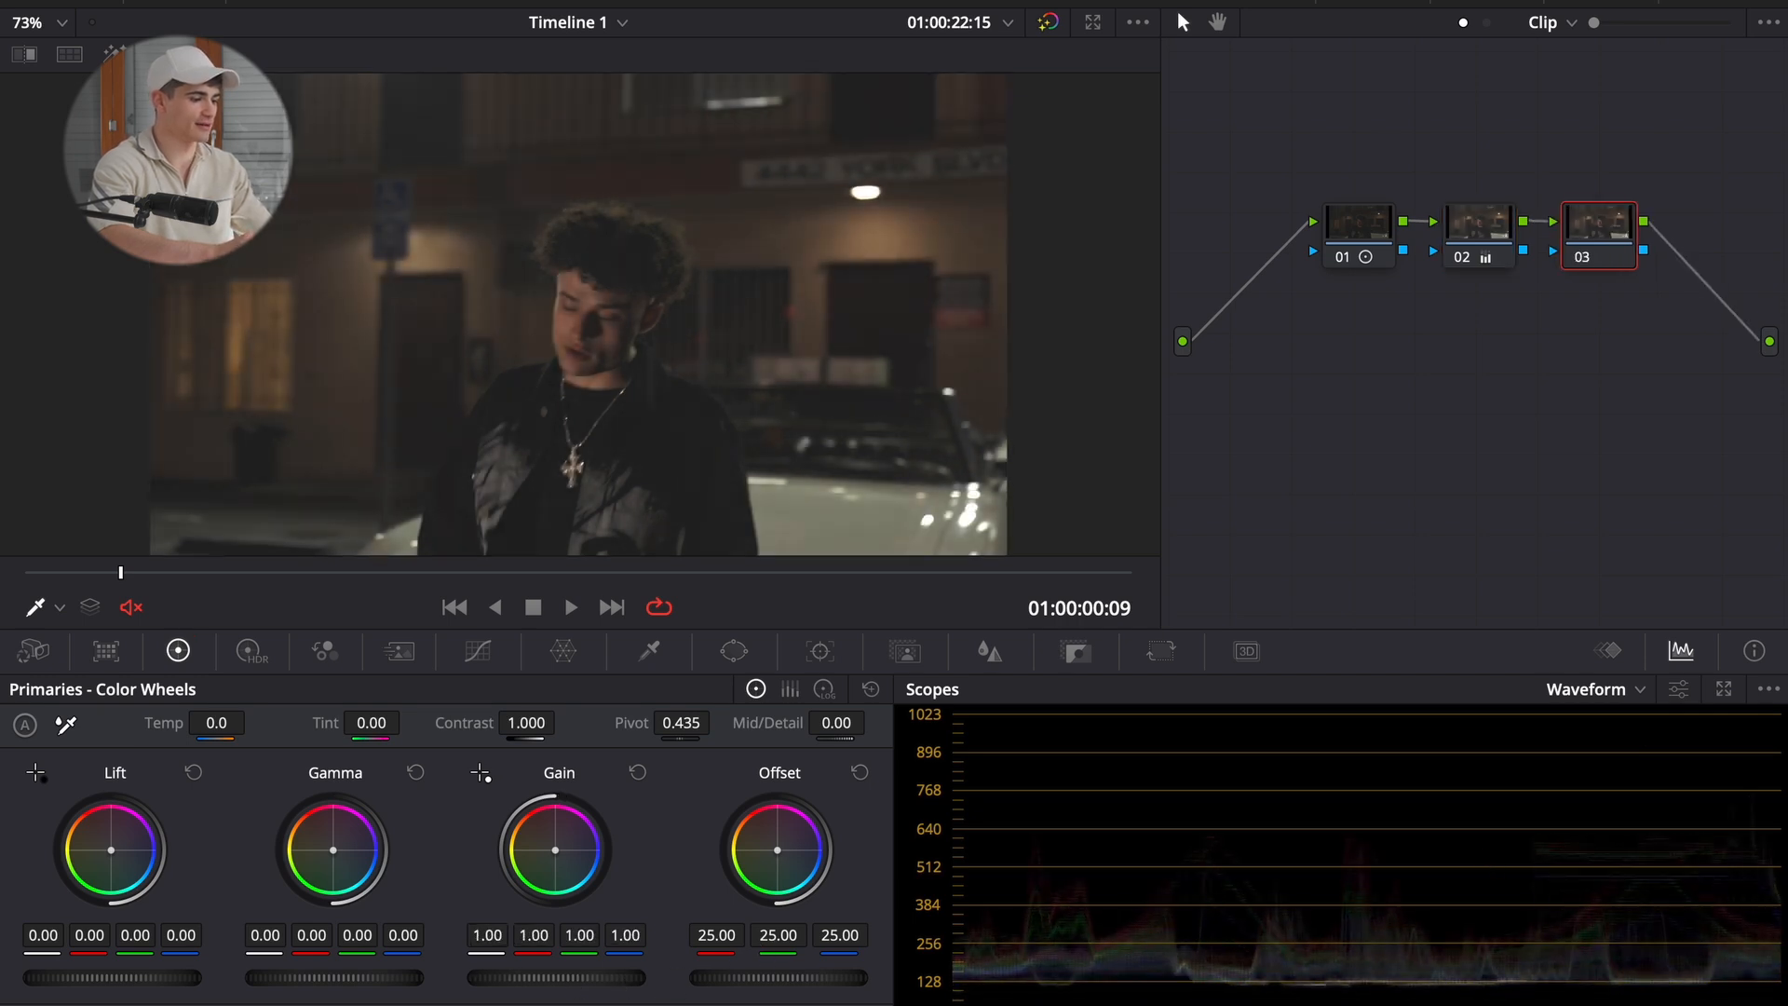
left_click_drag(570, 1005, 668, 943)
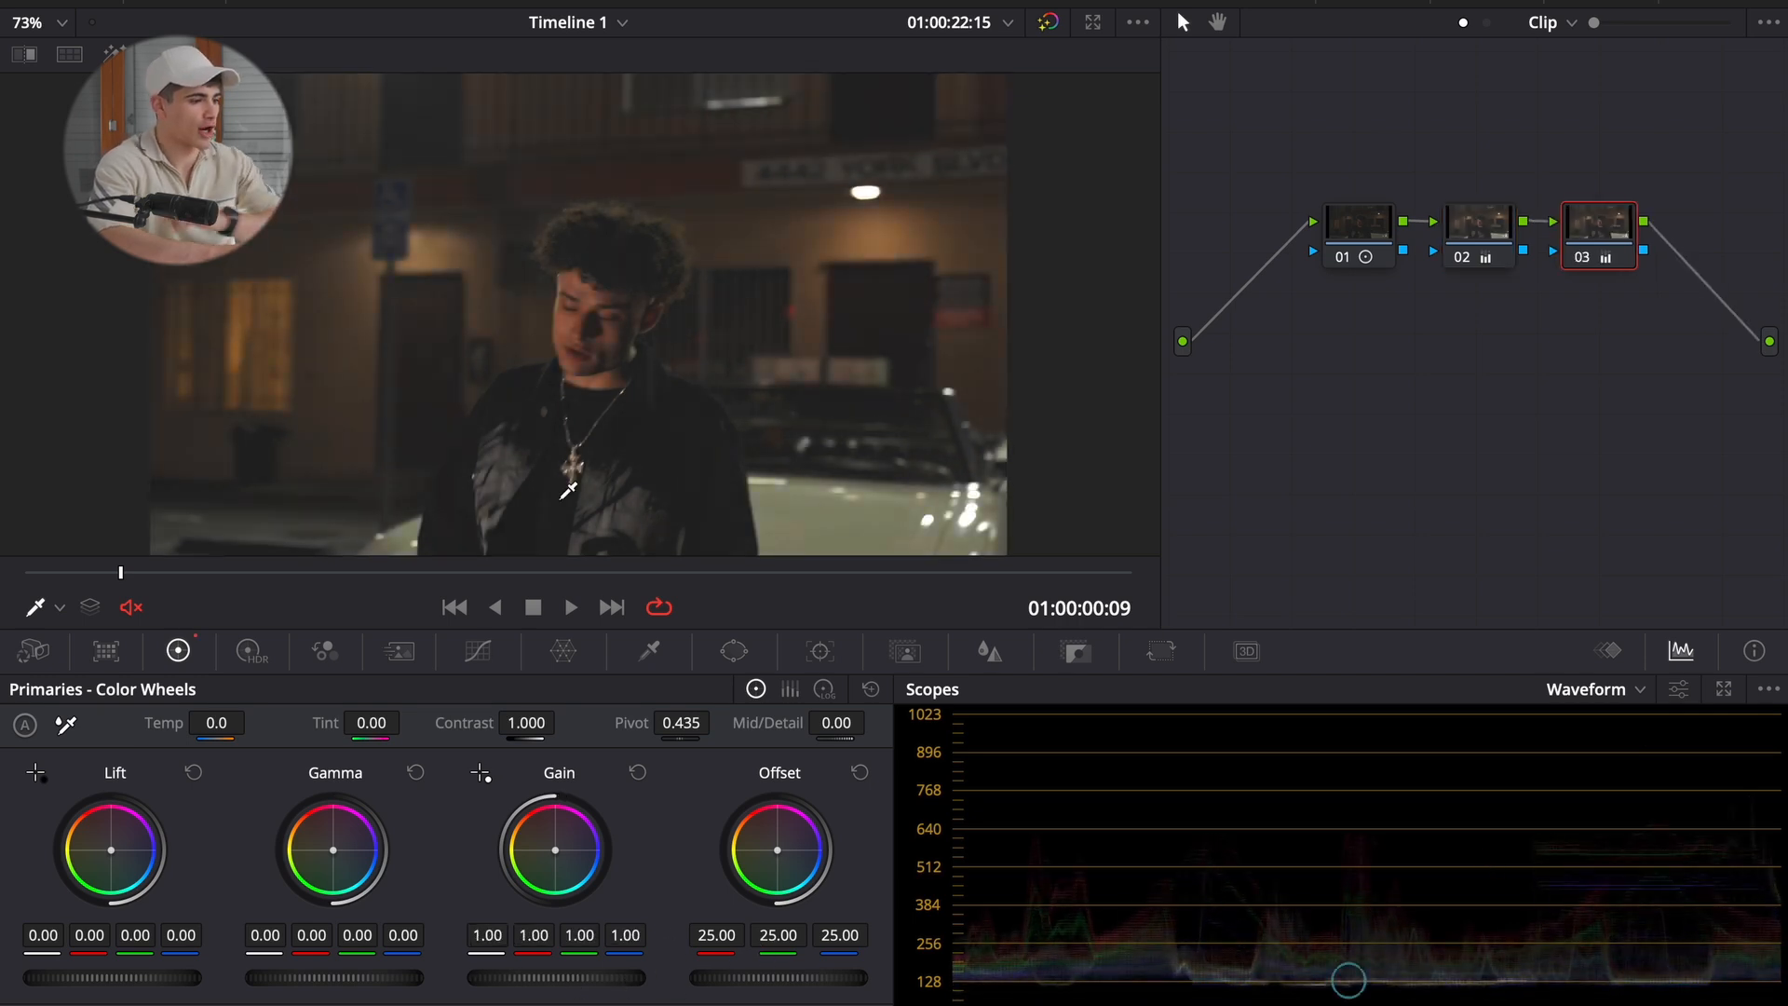
key("space")
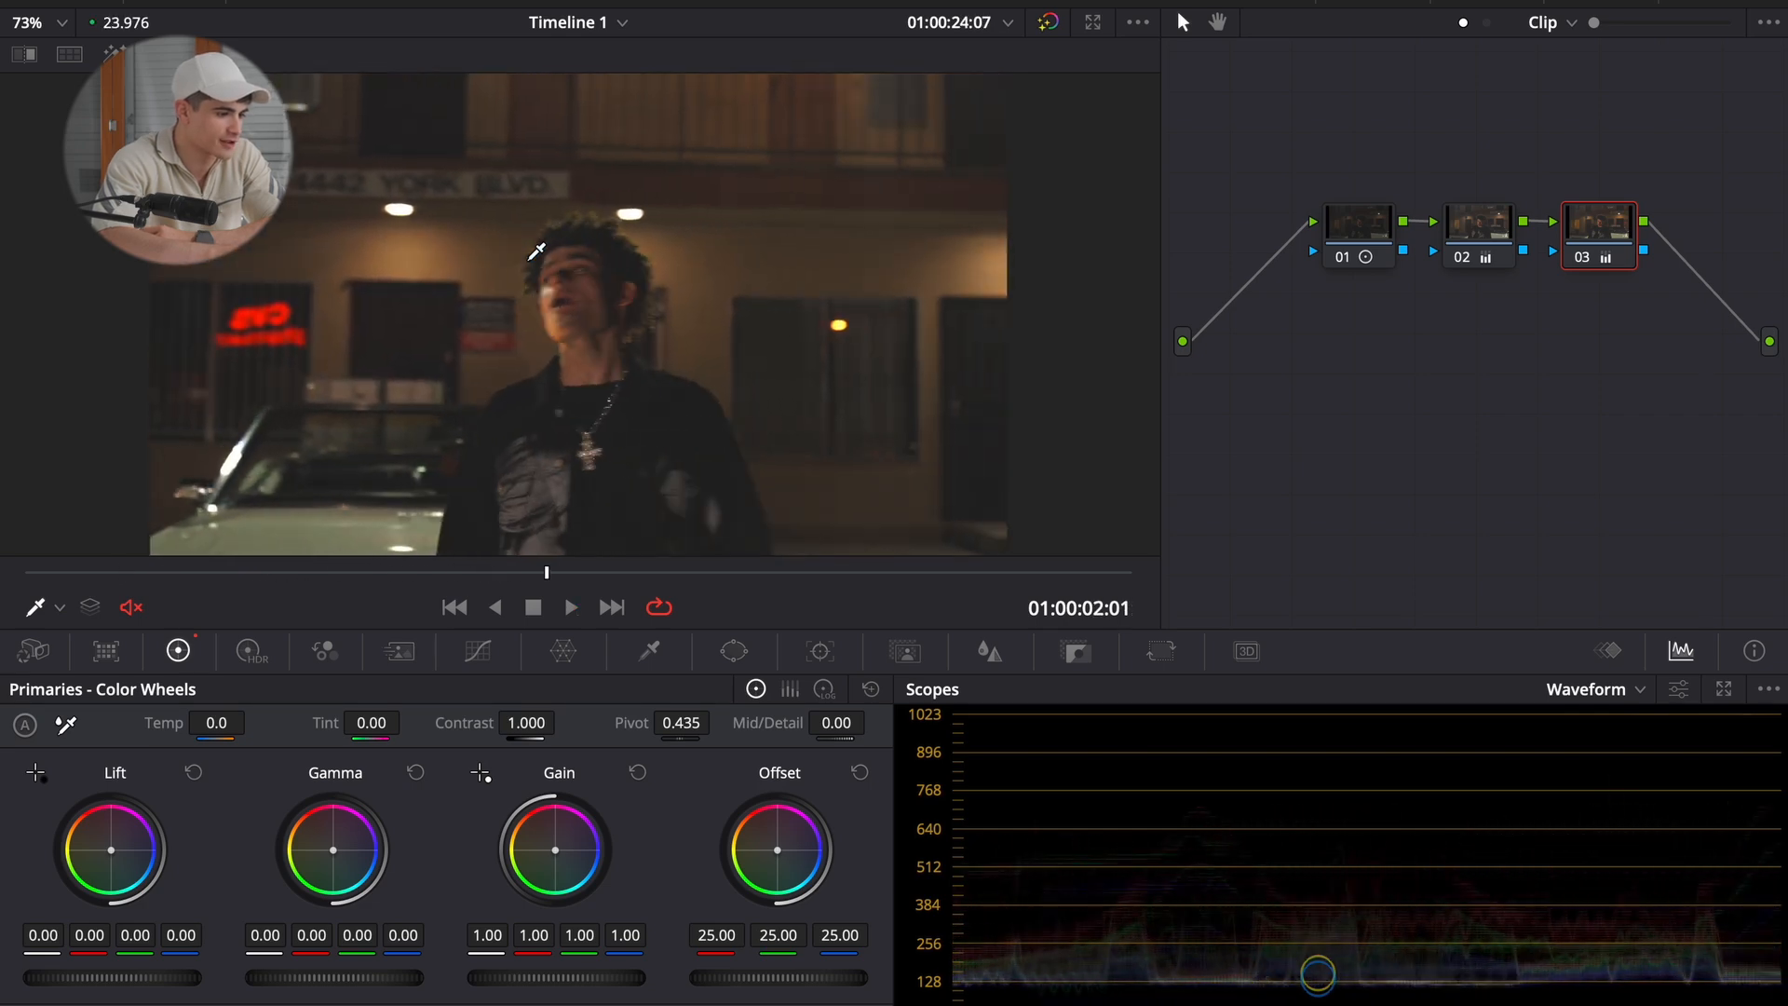
key("space")
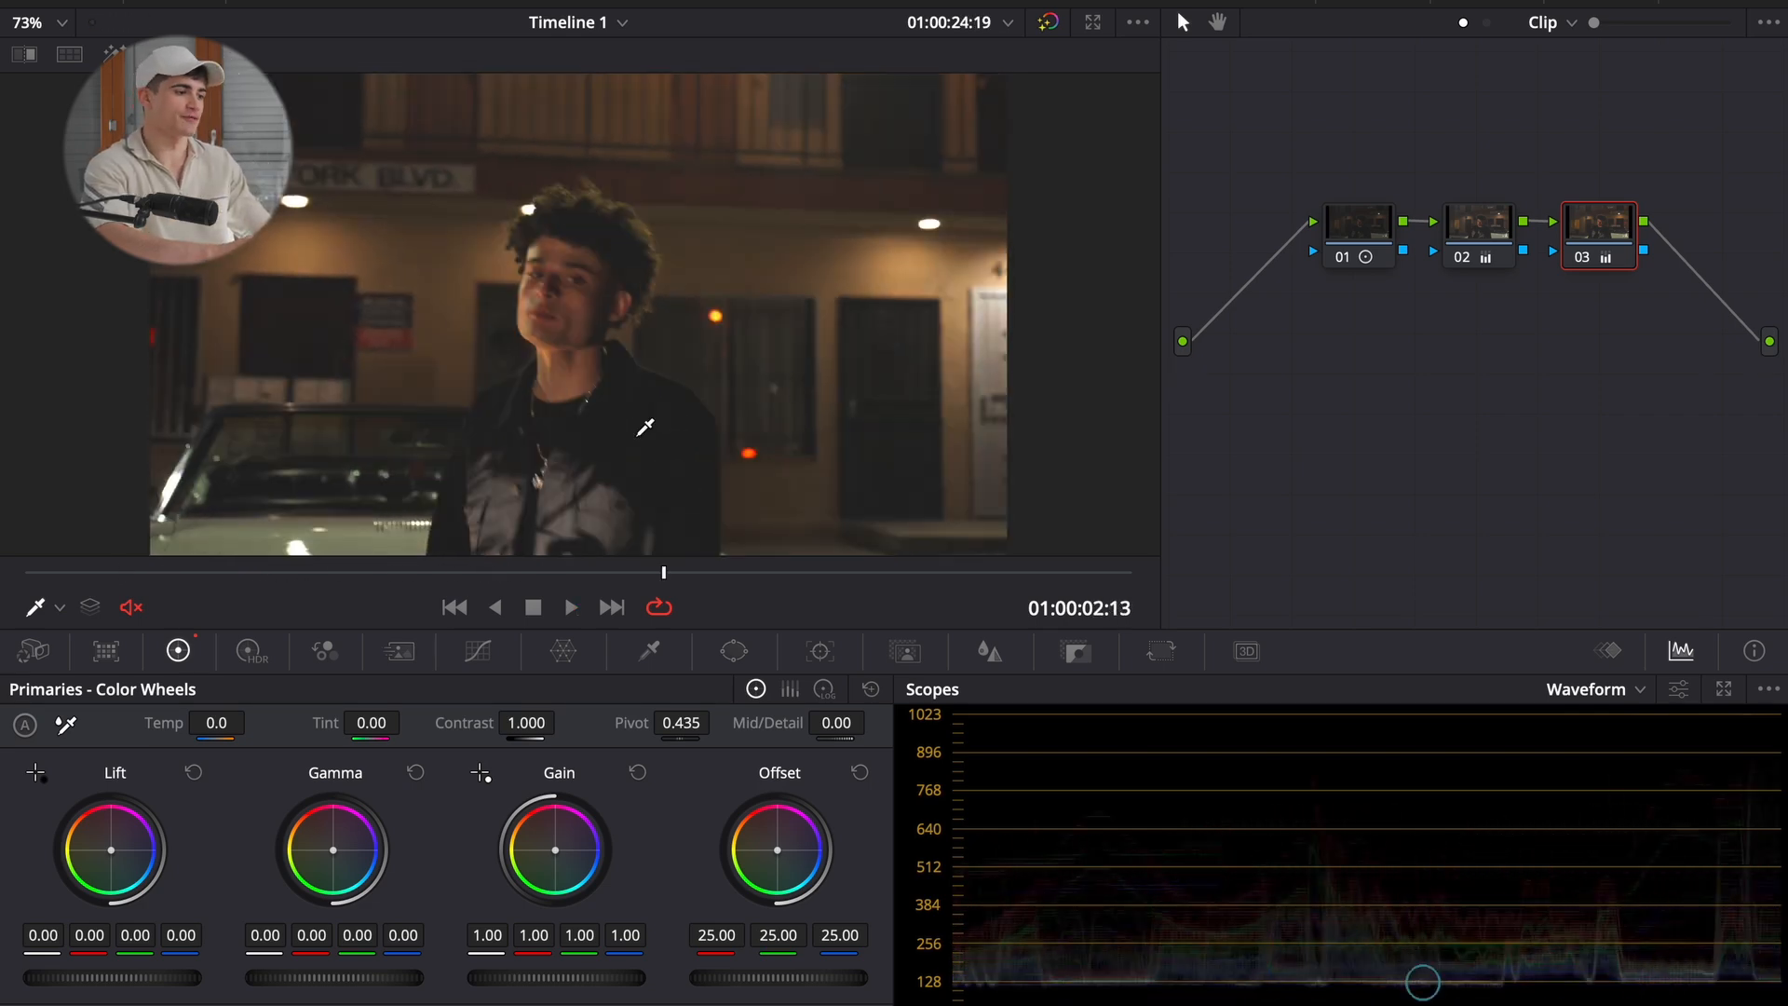
- Delete all three nodes and add one fresh serial node to the clip
left_click_drag(1684, 105, 1357, 287)
key("Delete")
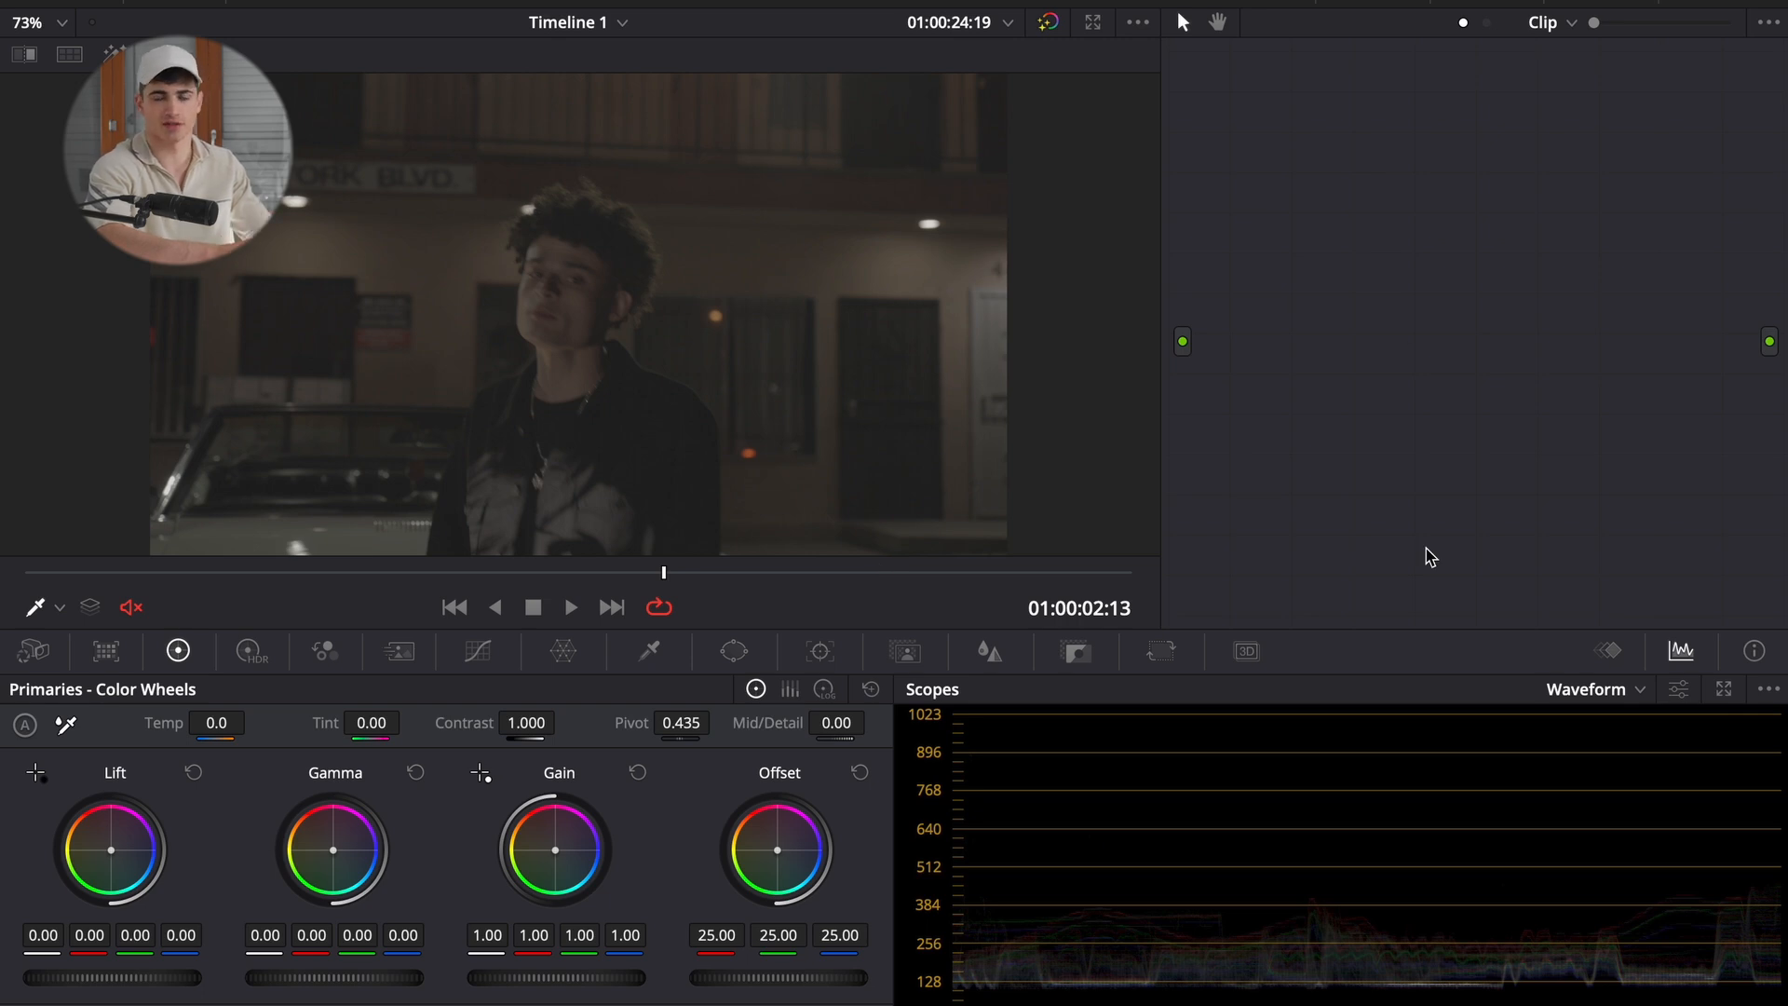
key("alt+s")
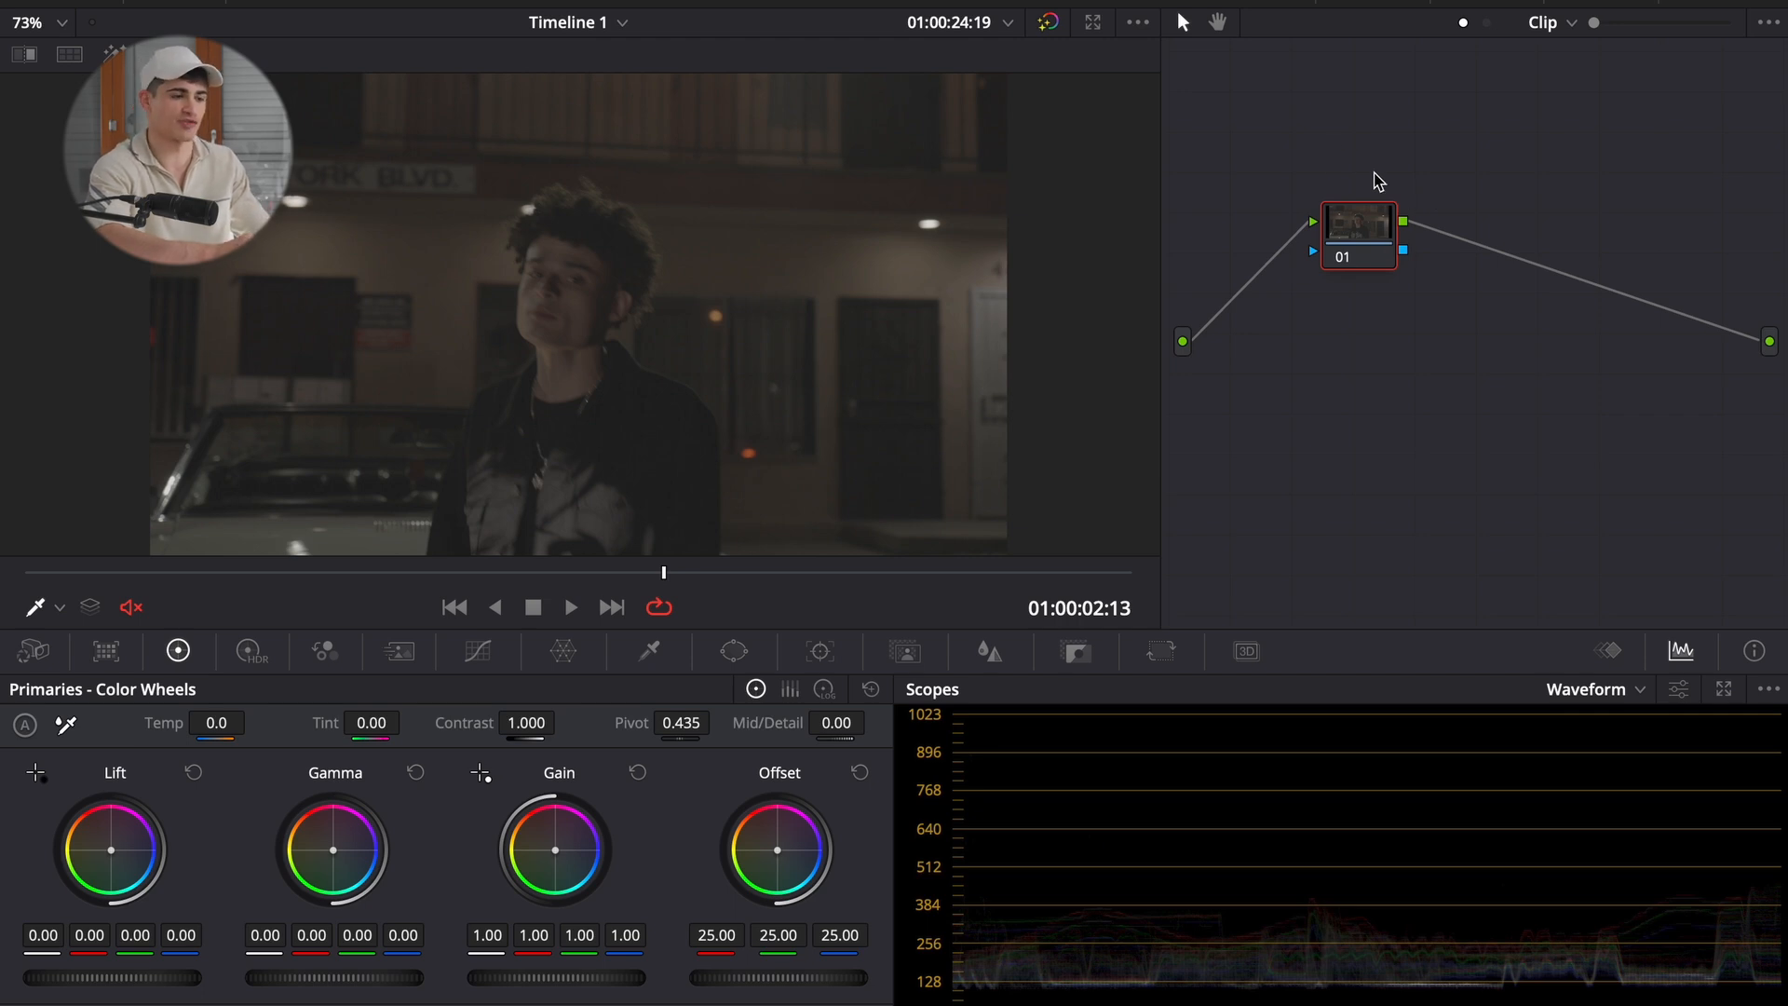
- Widen the node graph area and move node 01 up toward the source input to make room for more nodes
left_click_drag(1380, 256, 1349, 280)
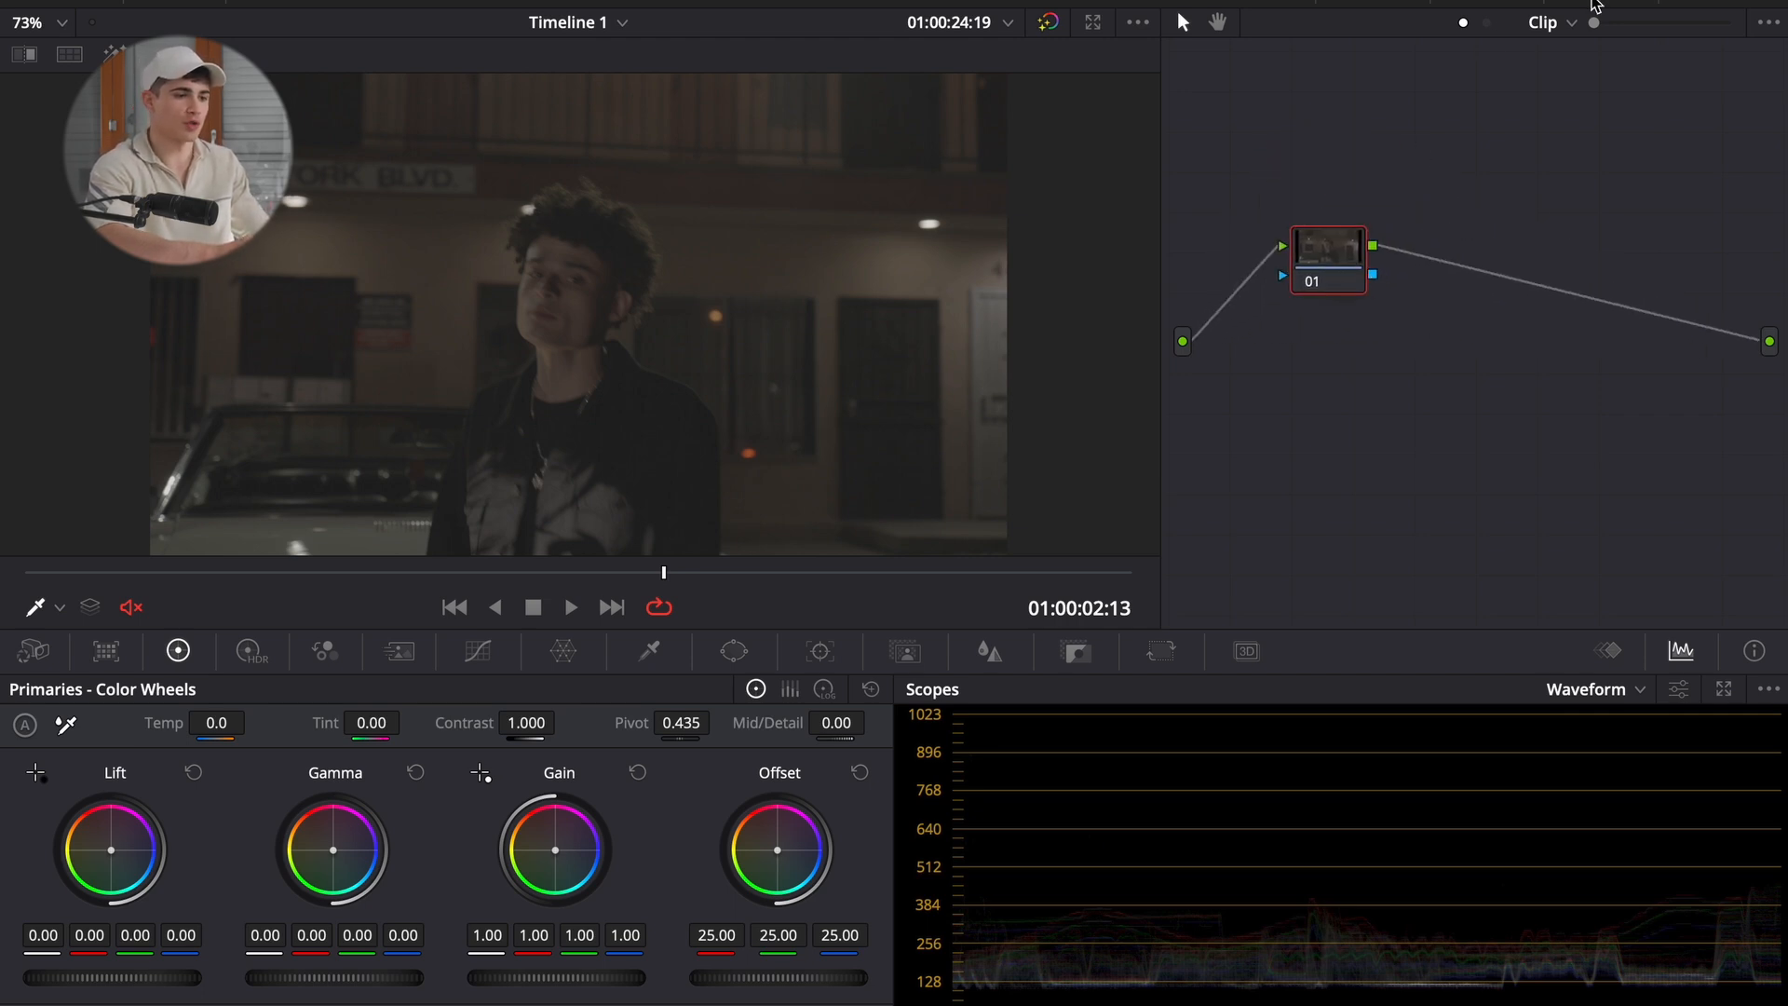
left_click(1593, 3)
left_click(1600, 2)
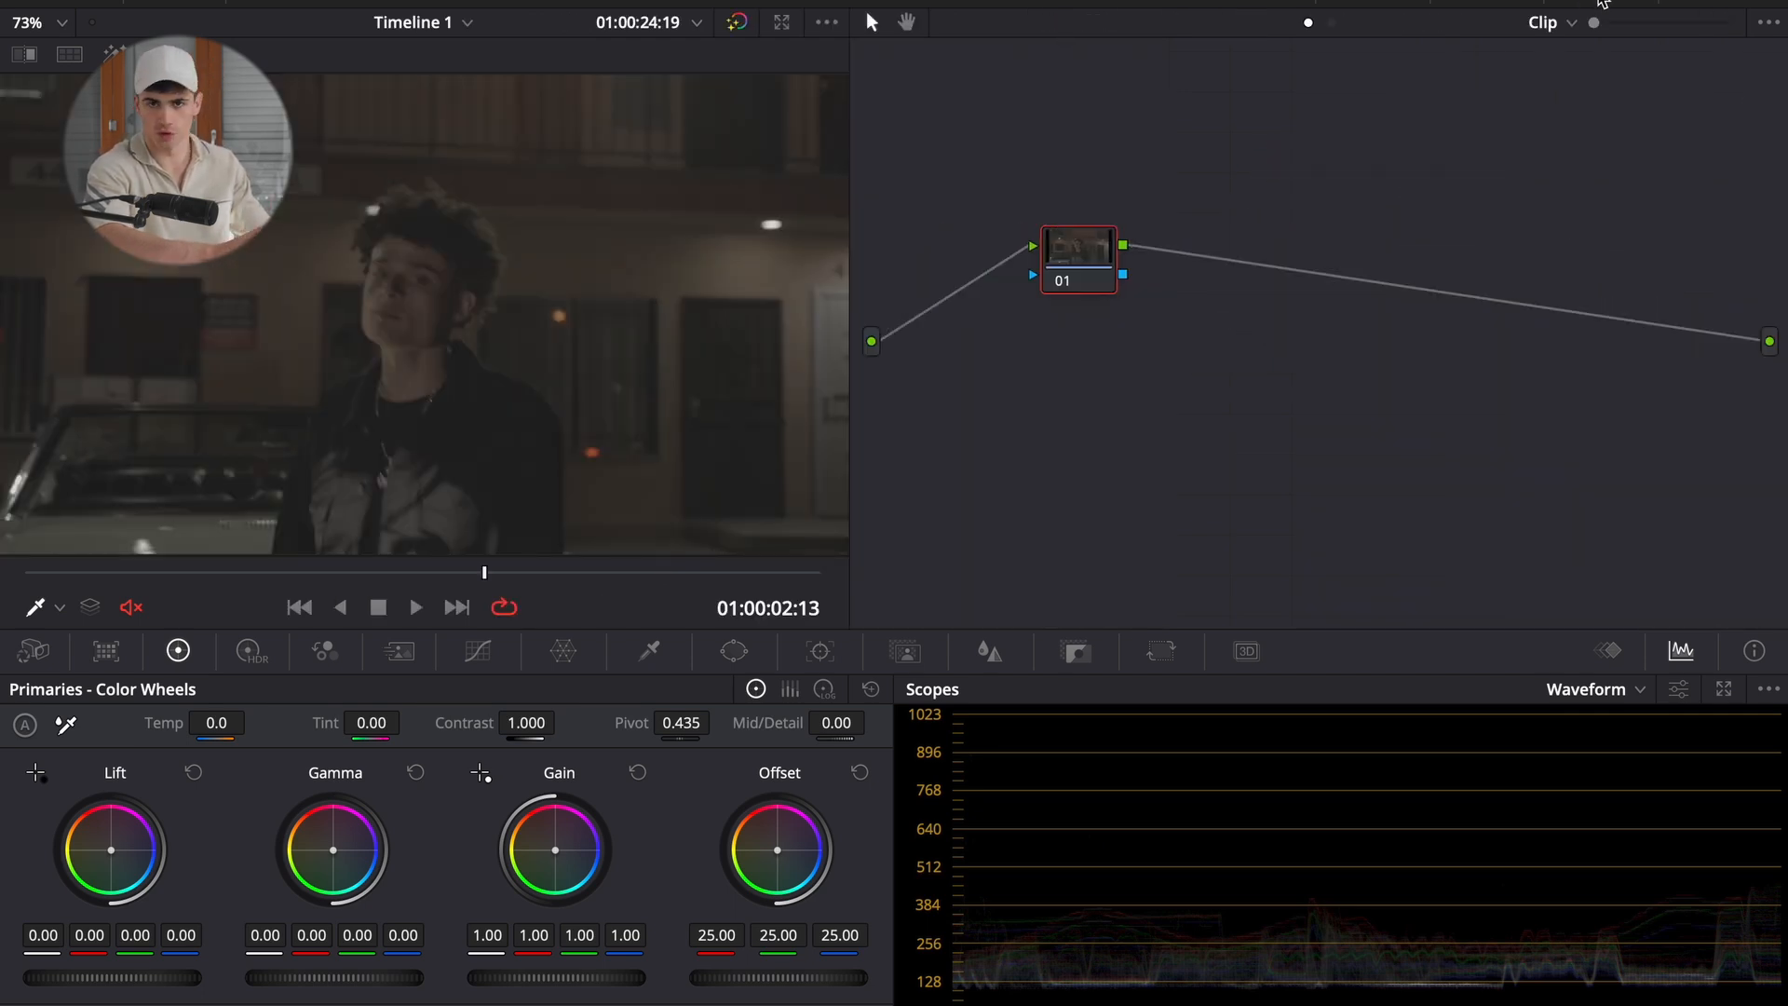
left_click_drag(1084, 256, 1110, 195)
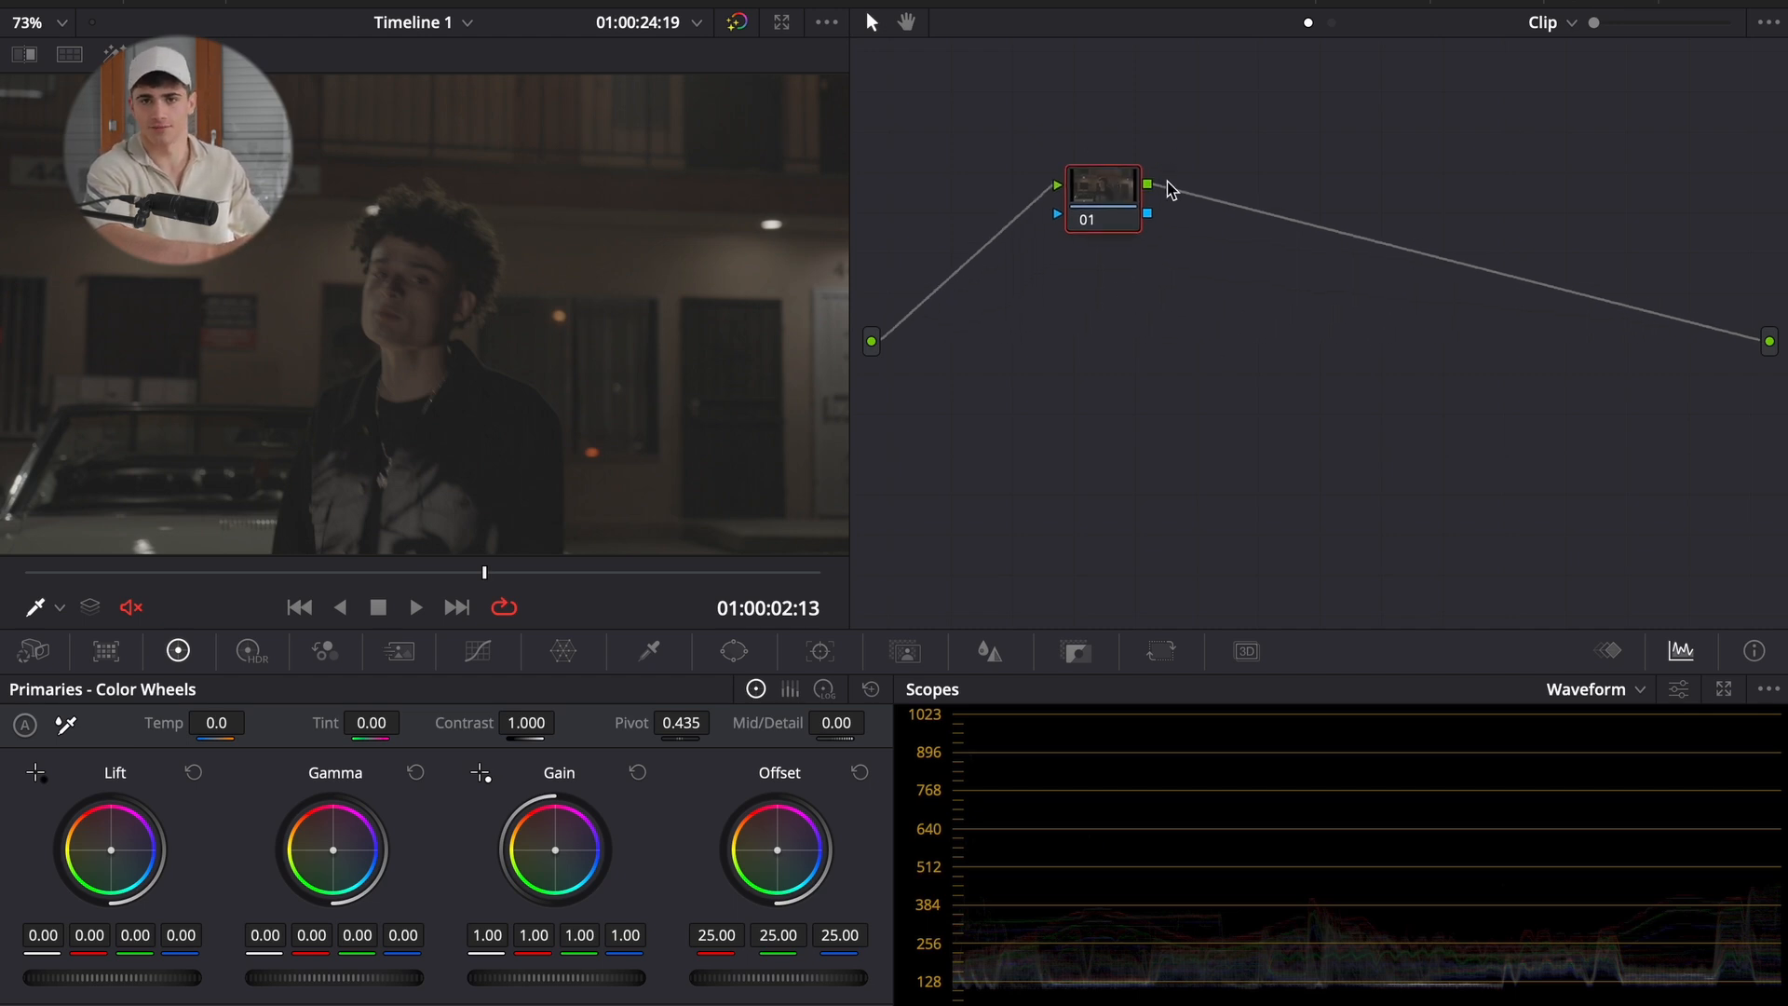
mouse_move(1116, 195)
left_mouse_down()
mouse_move(1092, 265)
mouse_move(1099, 193)
left_mouse_up()
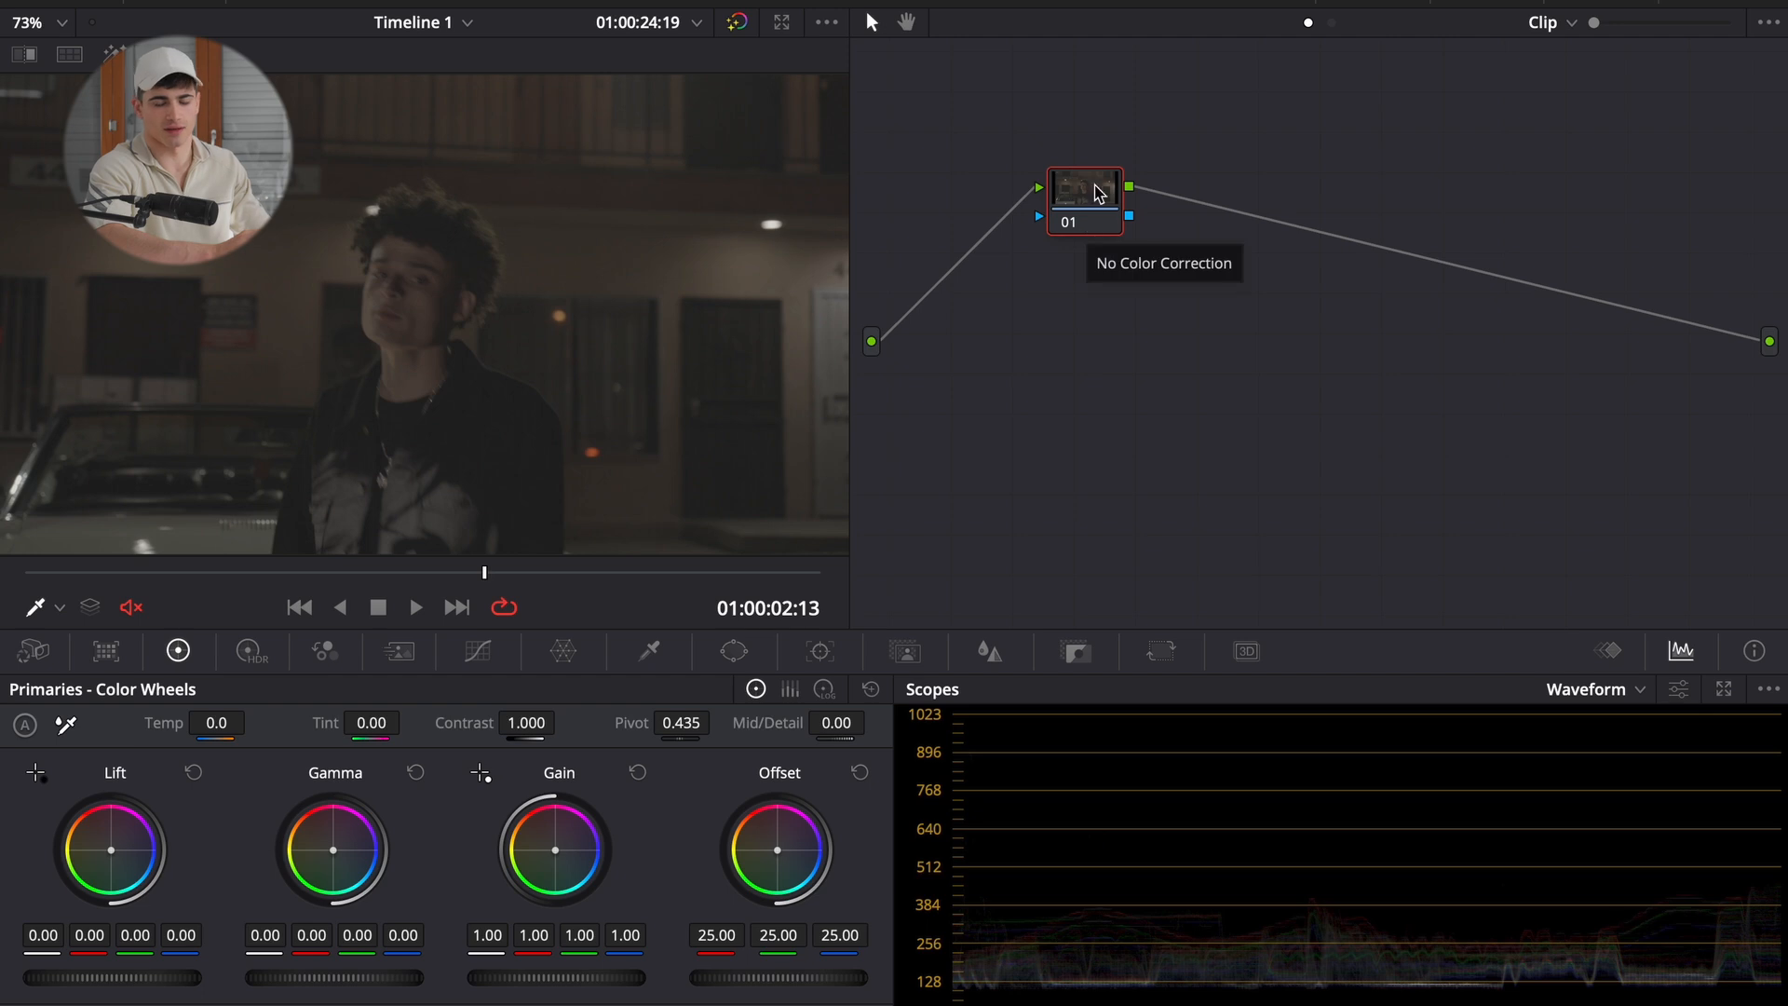
left_click_drag(1119, 274, 1029, 133)
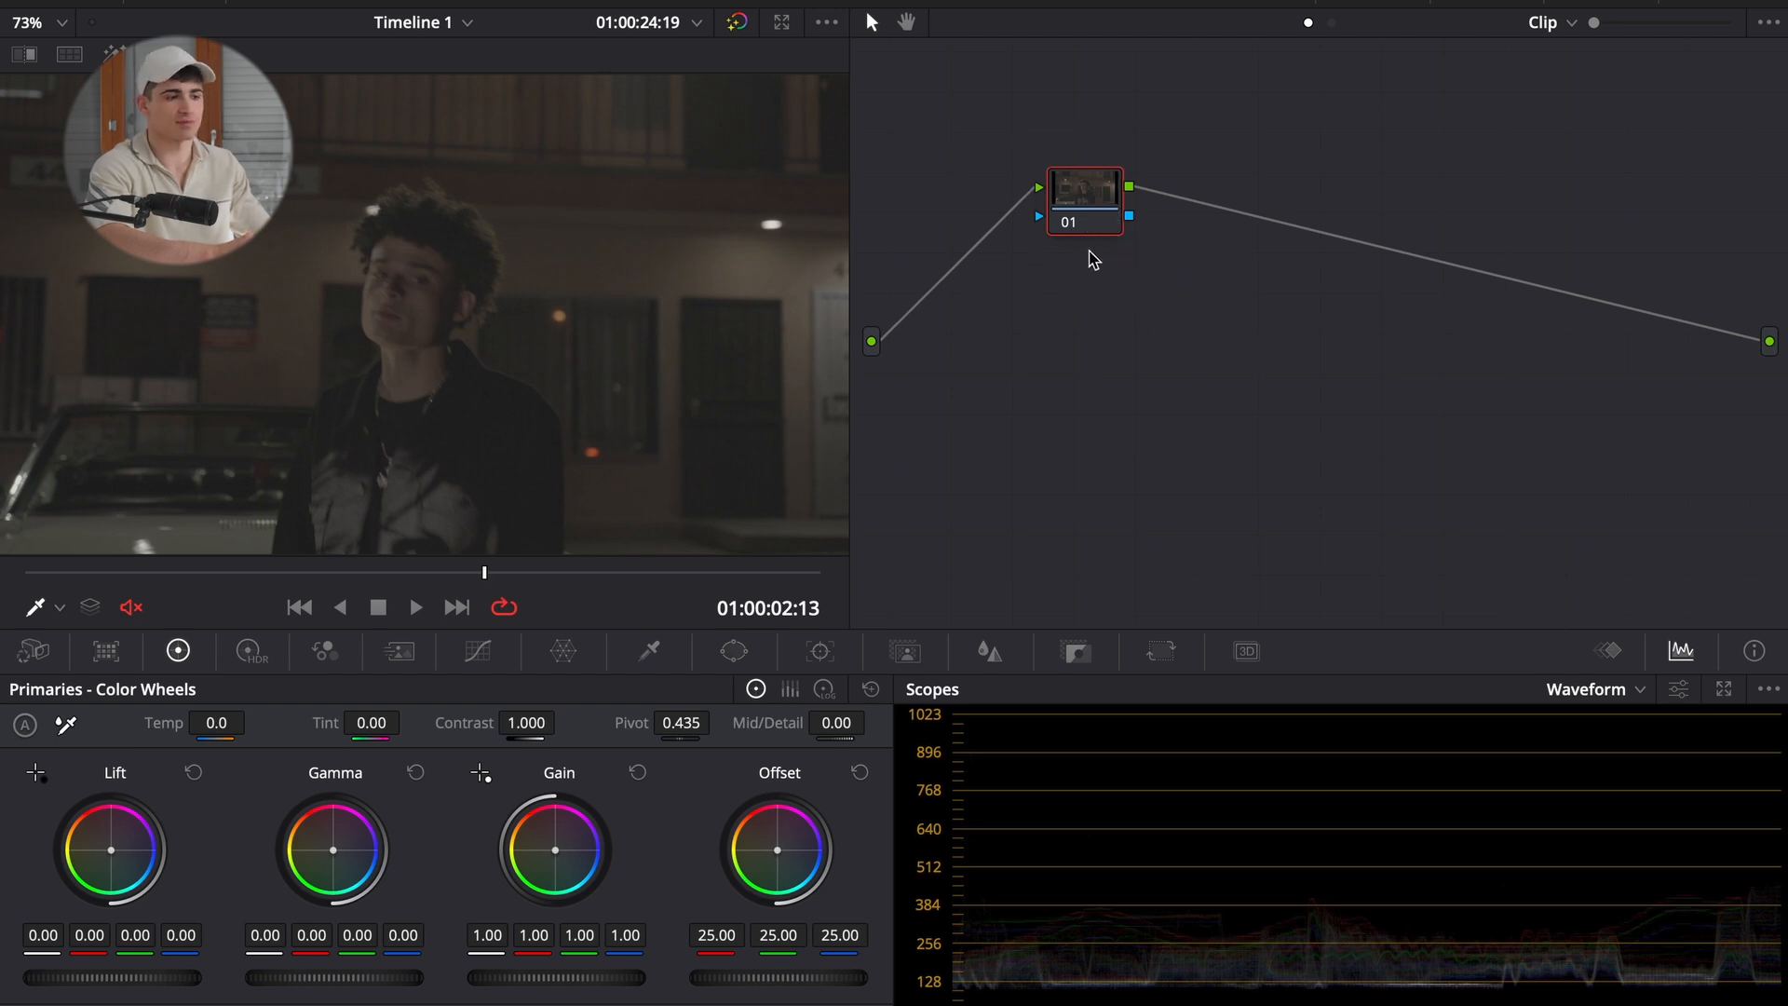
- Add five more serial nodes after node 01 to form a chain of six
key("alt+s")
key("alt+s")
key("alt+s")
key("alt+s")
key("alt+s")
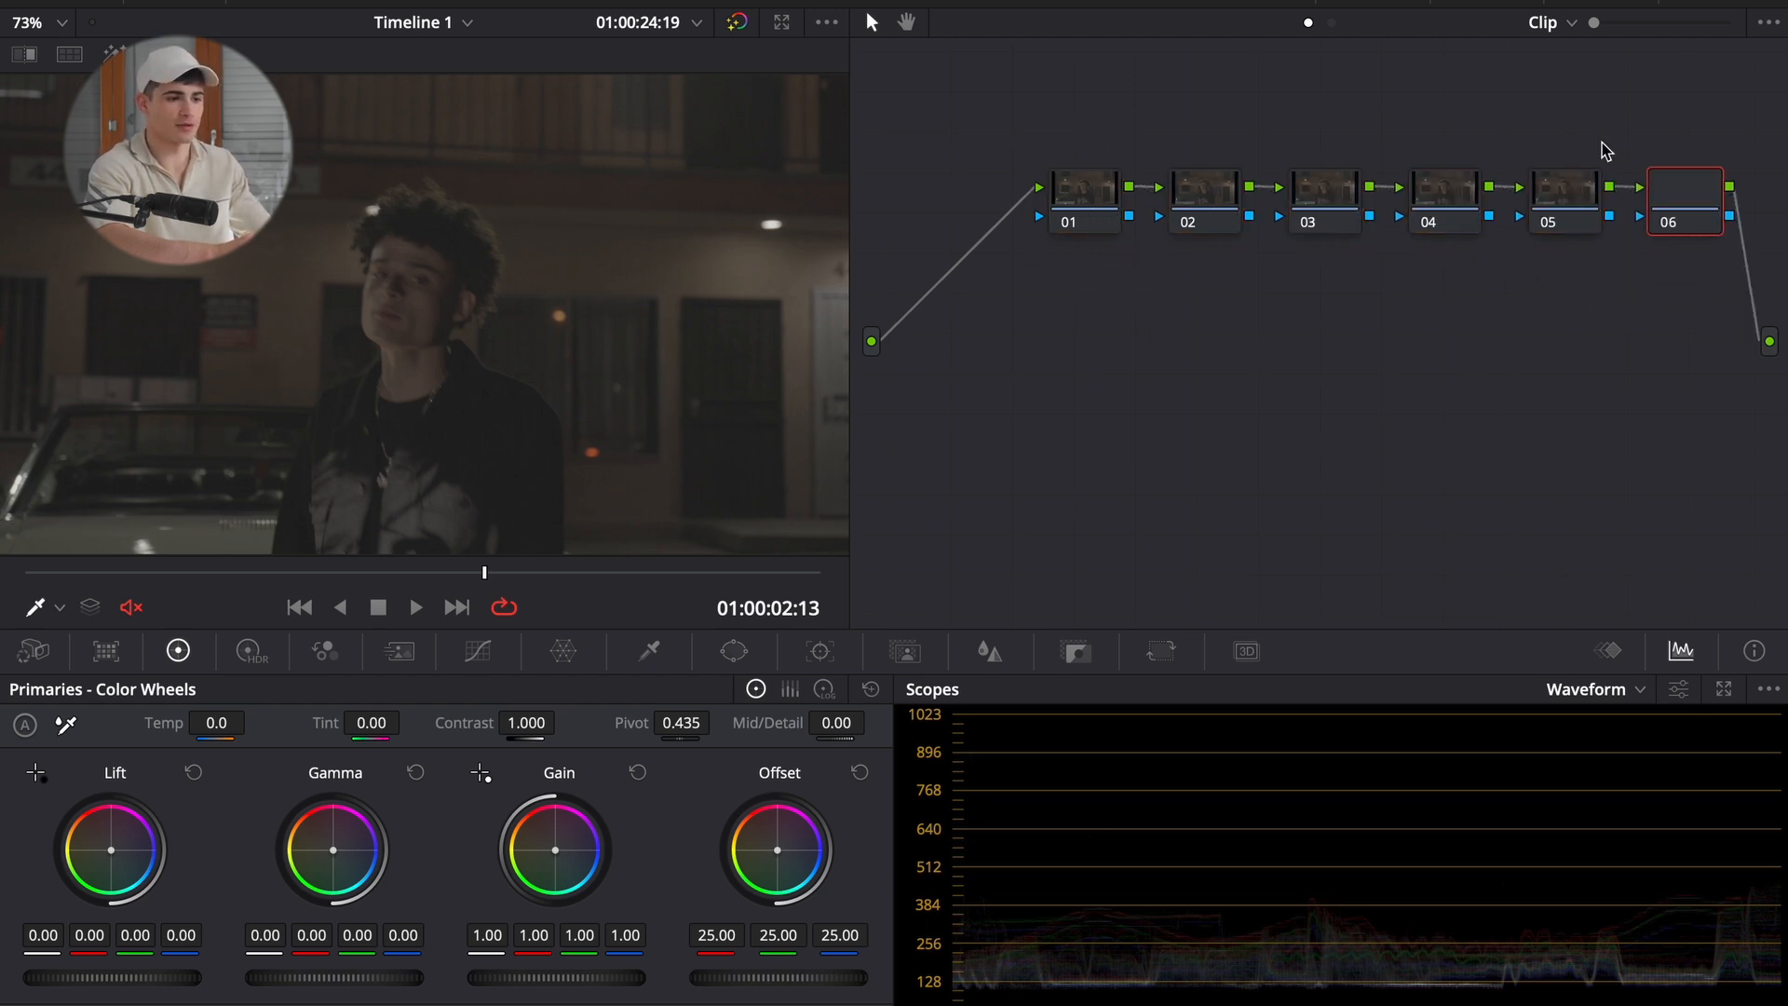
- Label node 05 "asdasd" and node 04 "asdasdasd"
left_click(1555, 193)
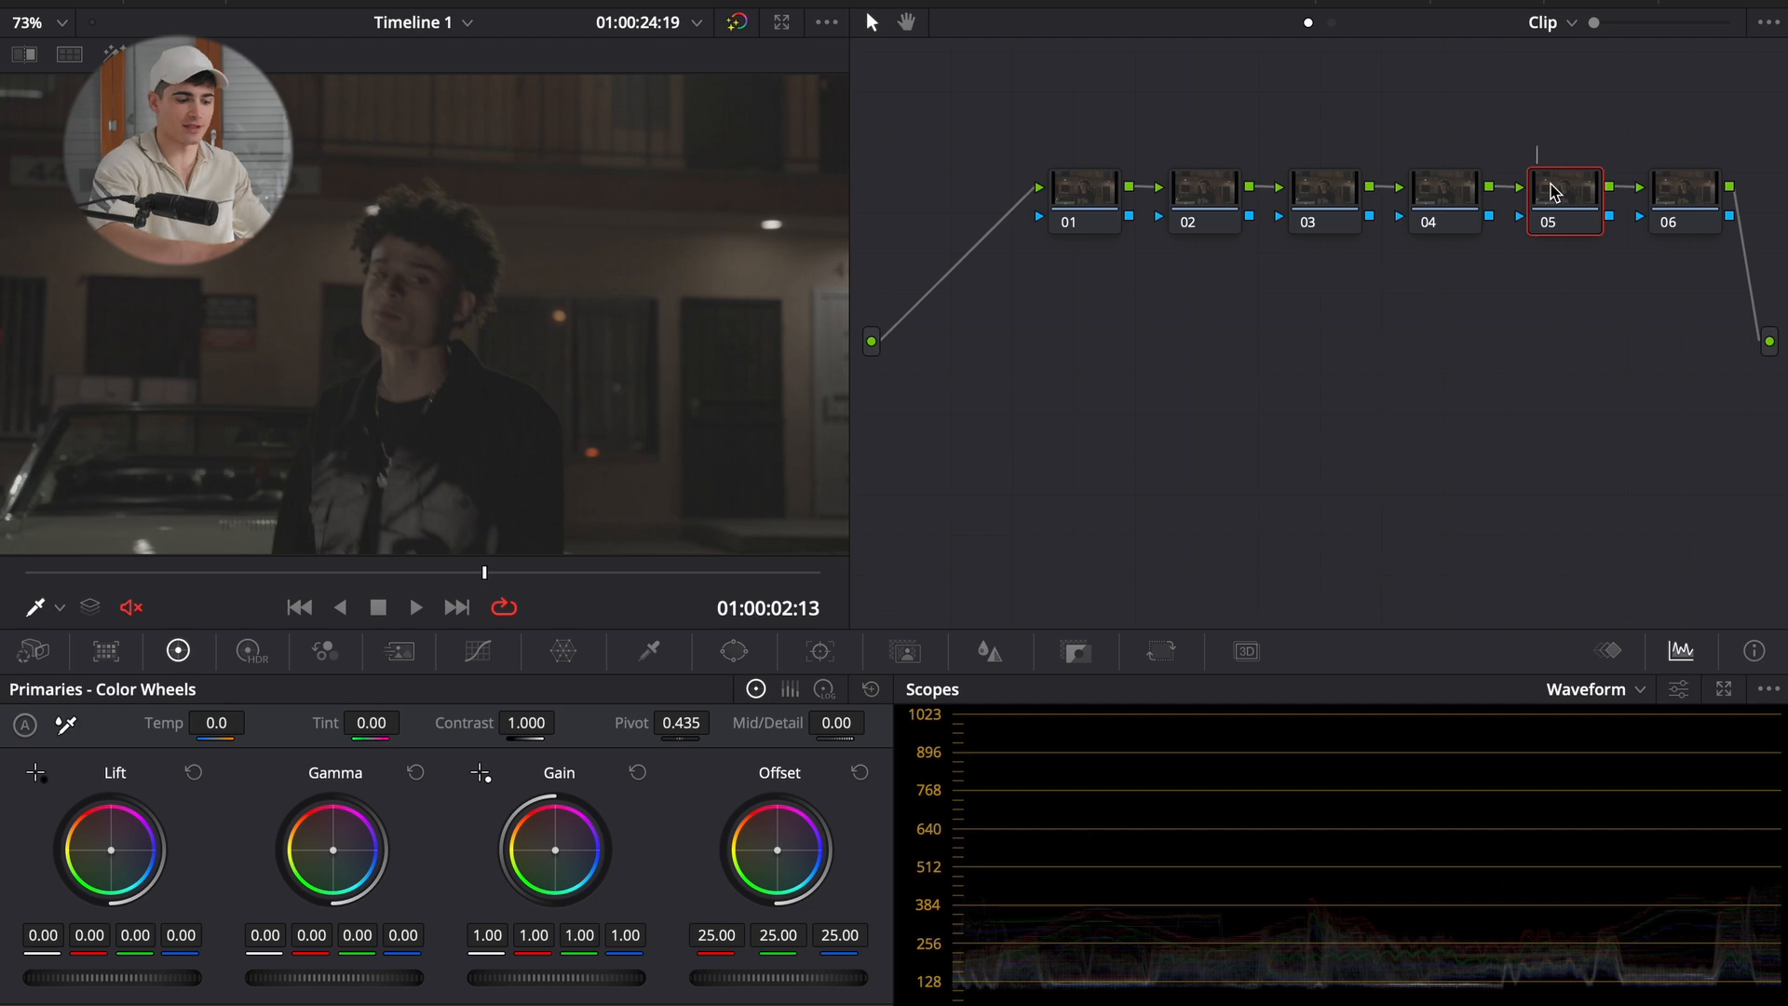
type("asdasd")
double_click(1449, 210)
type("asdasdasd")
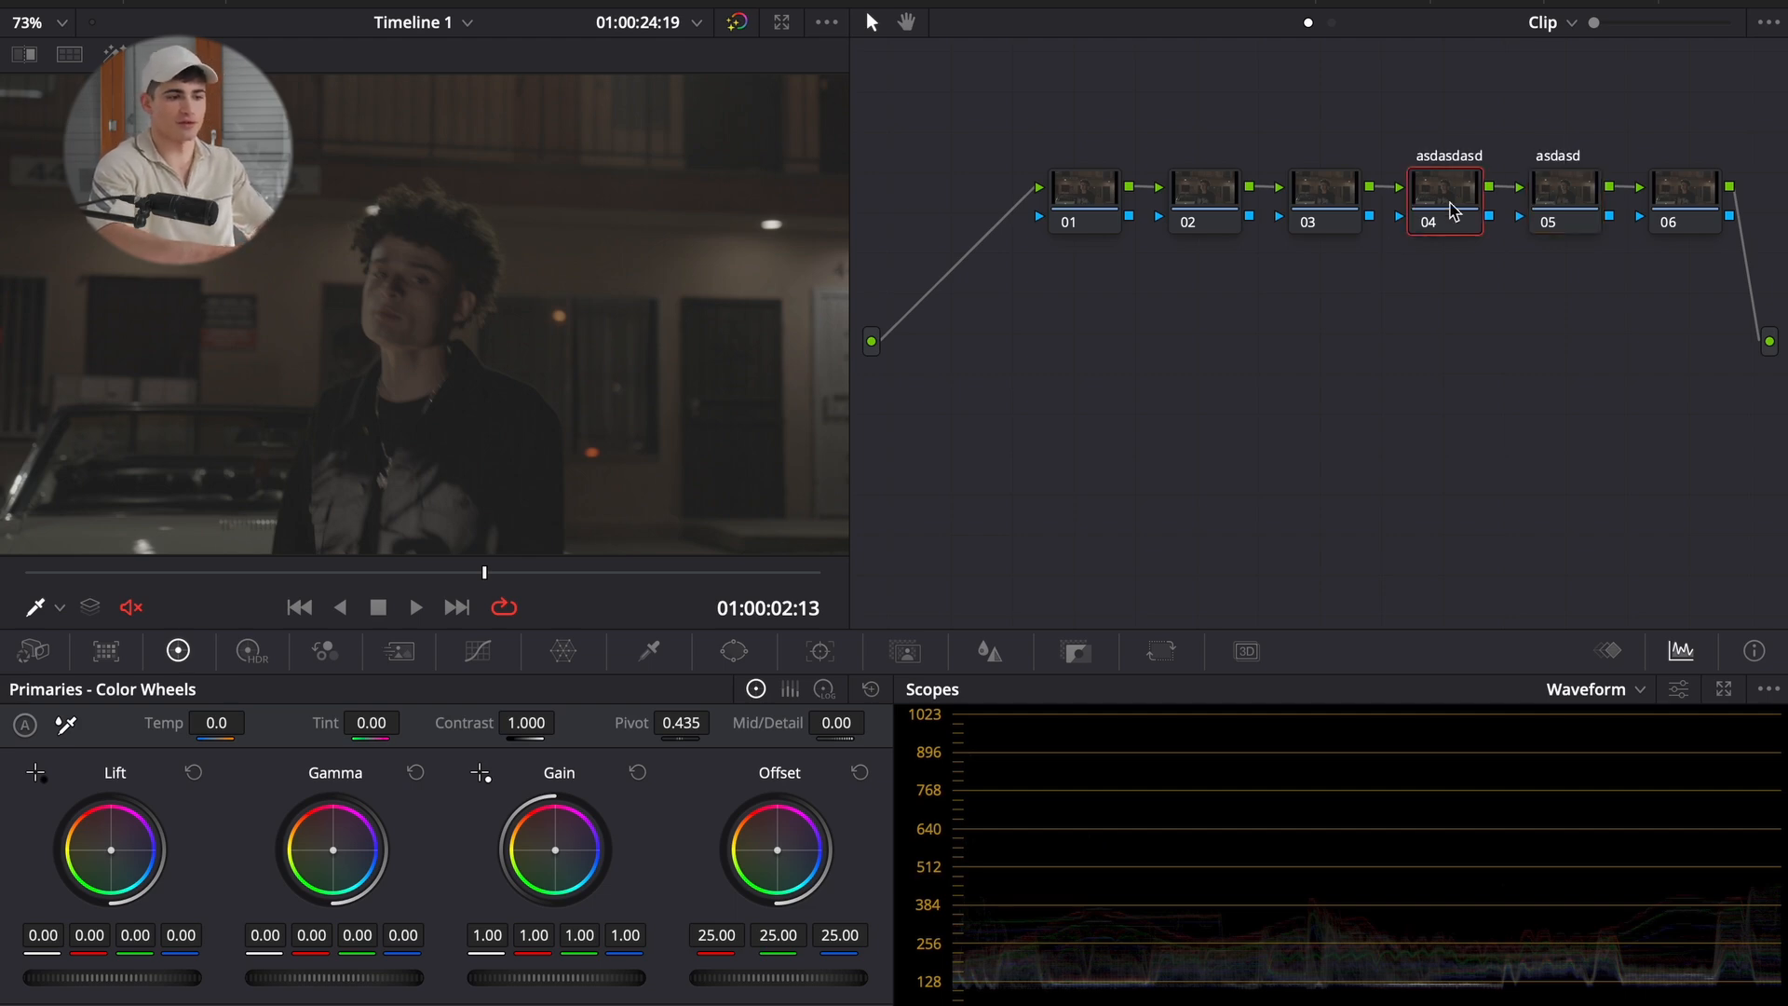
- Delete the two labelled nodes and move the last node of the chain next to node 03
left_click_drag(1602, 303, 1450, 149)
key("Delete")
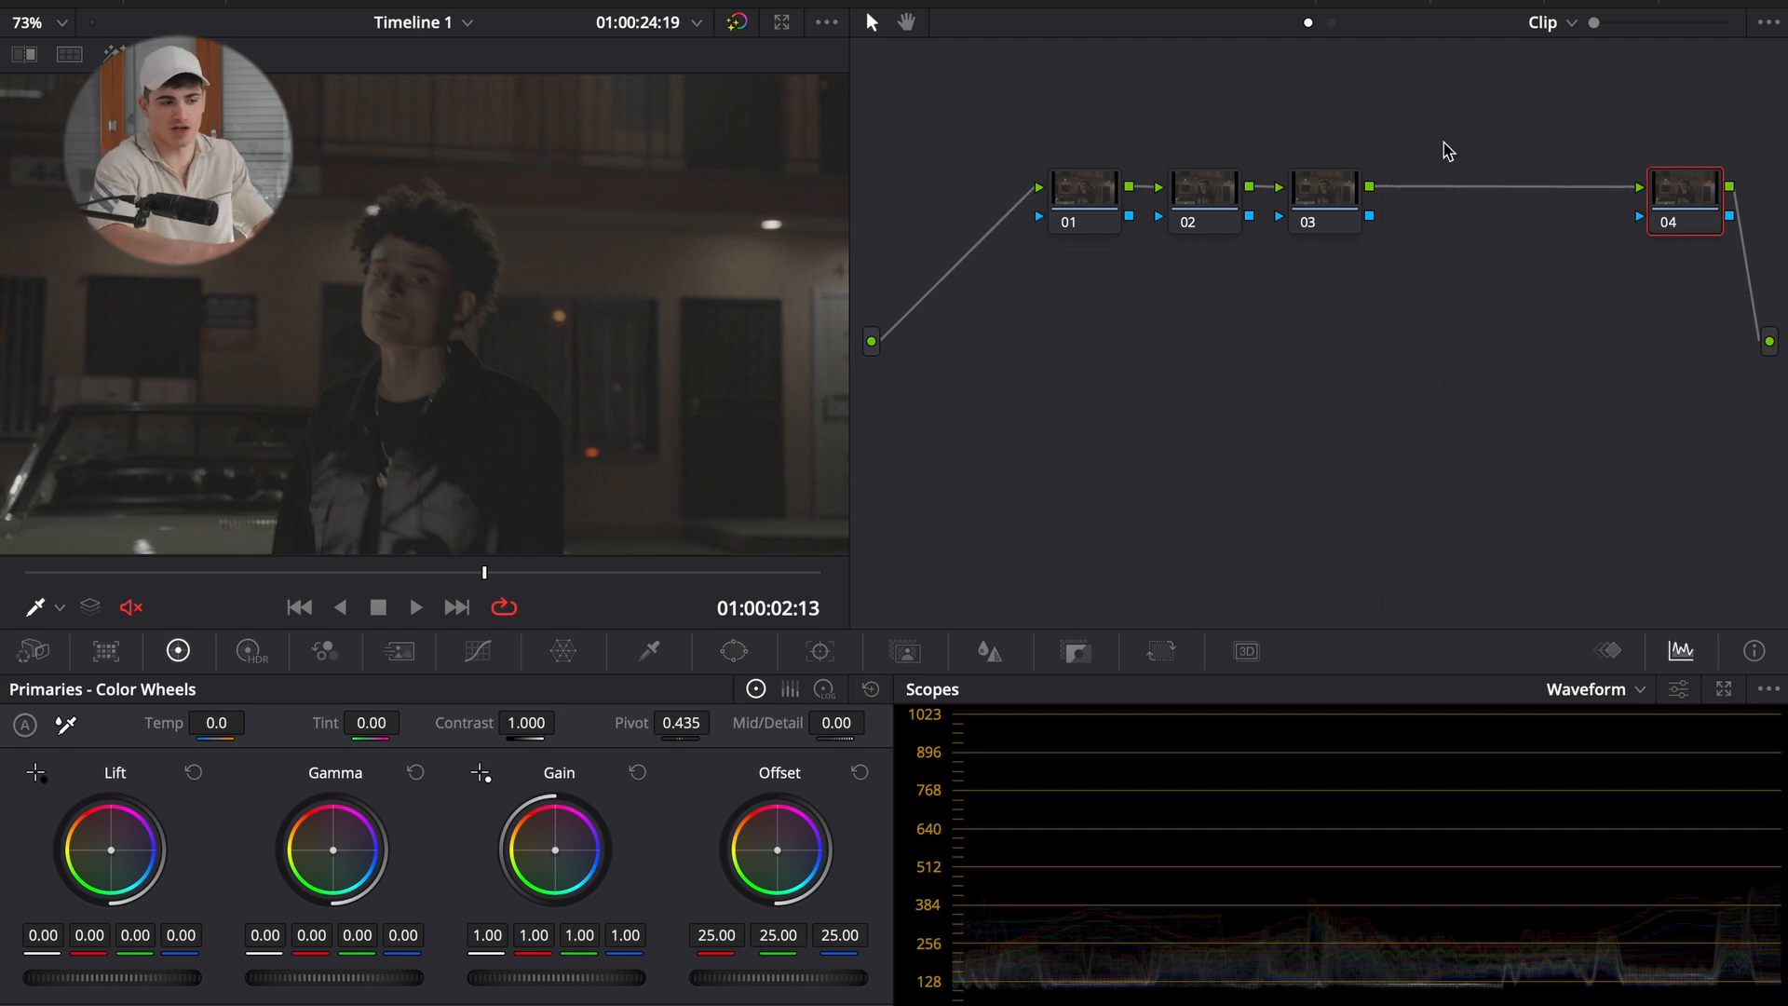
left_click_drag(1699, 201, 1483, 205)
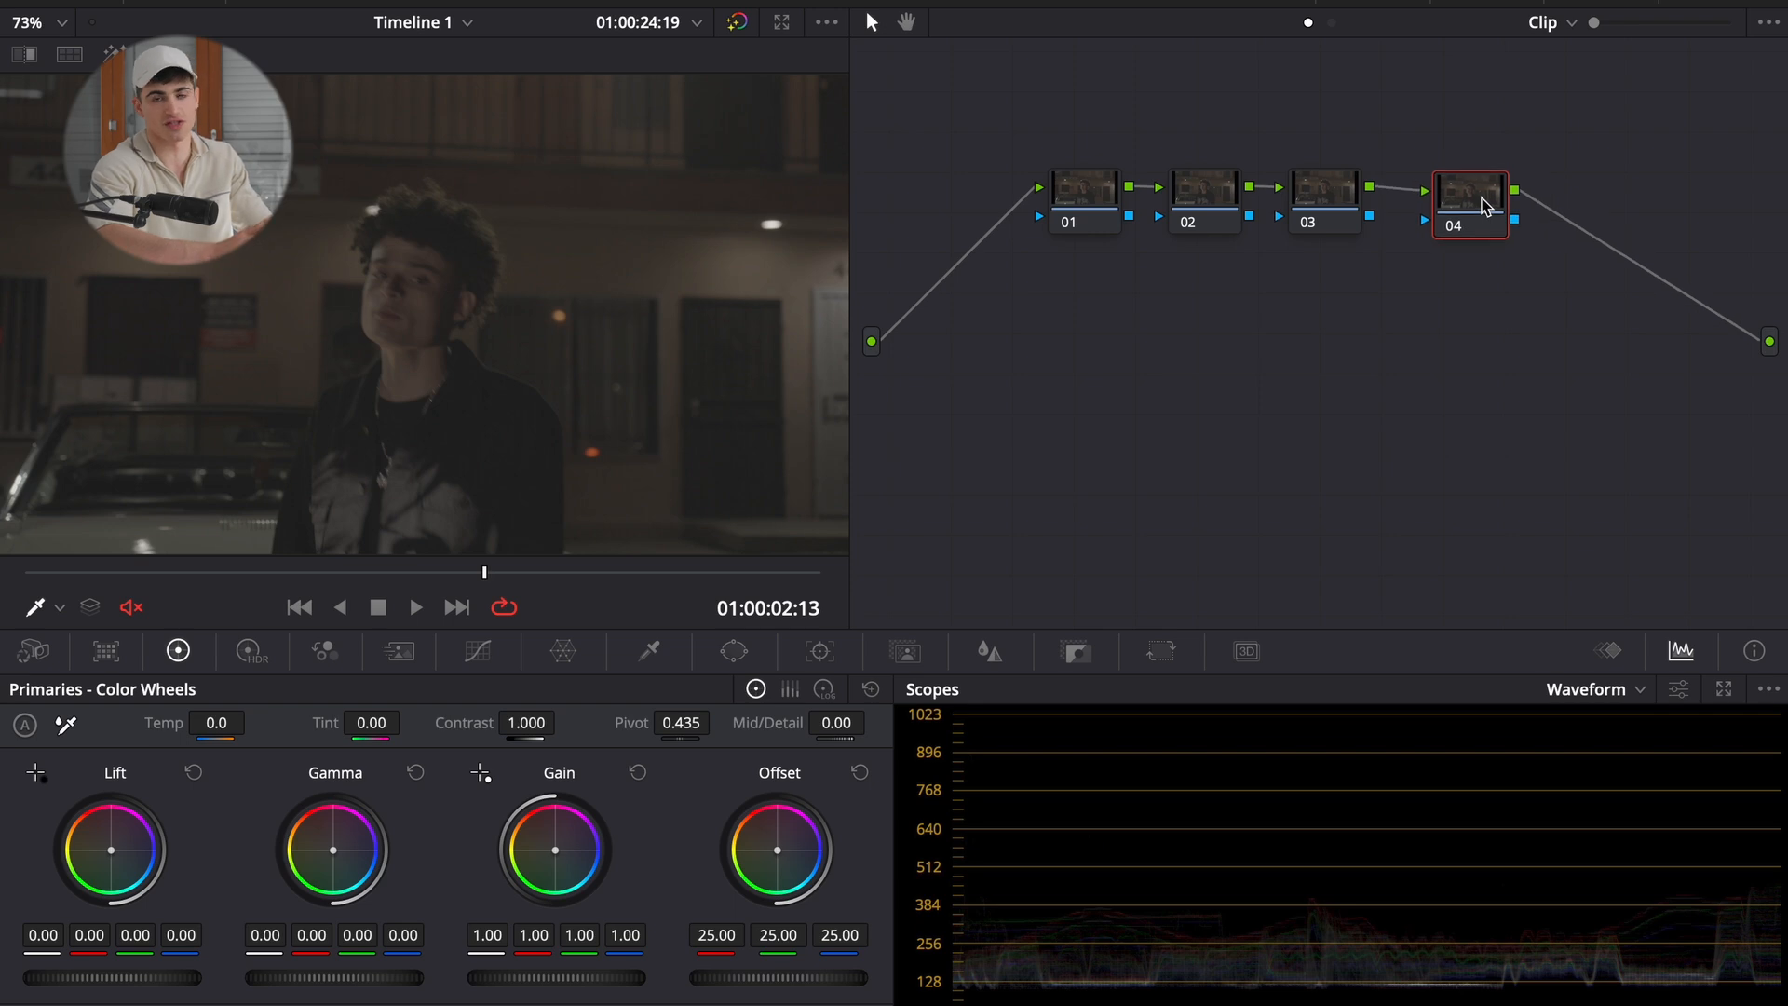
- On node 01, shift the gain to red 1.30, green 0.95, blue 0.61 and lower the gamma to -0.06
left_click(1099, 192)
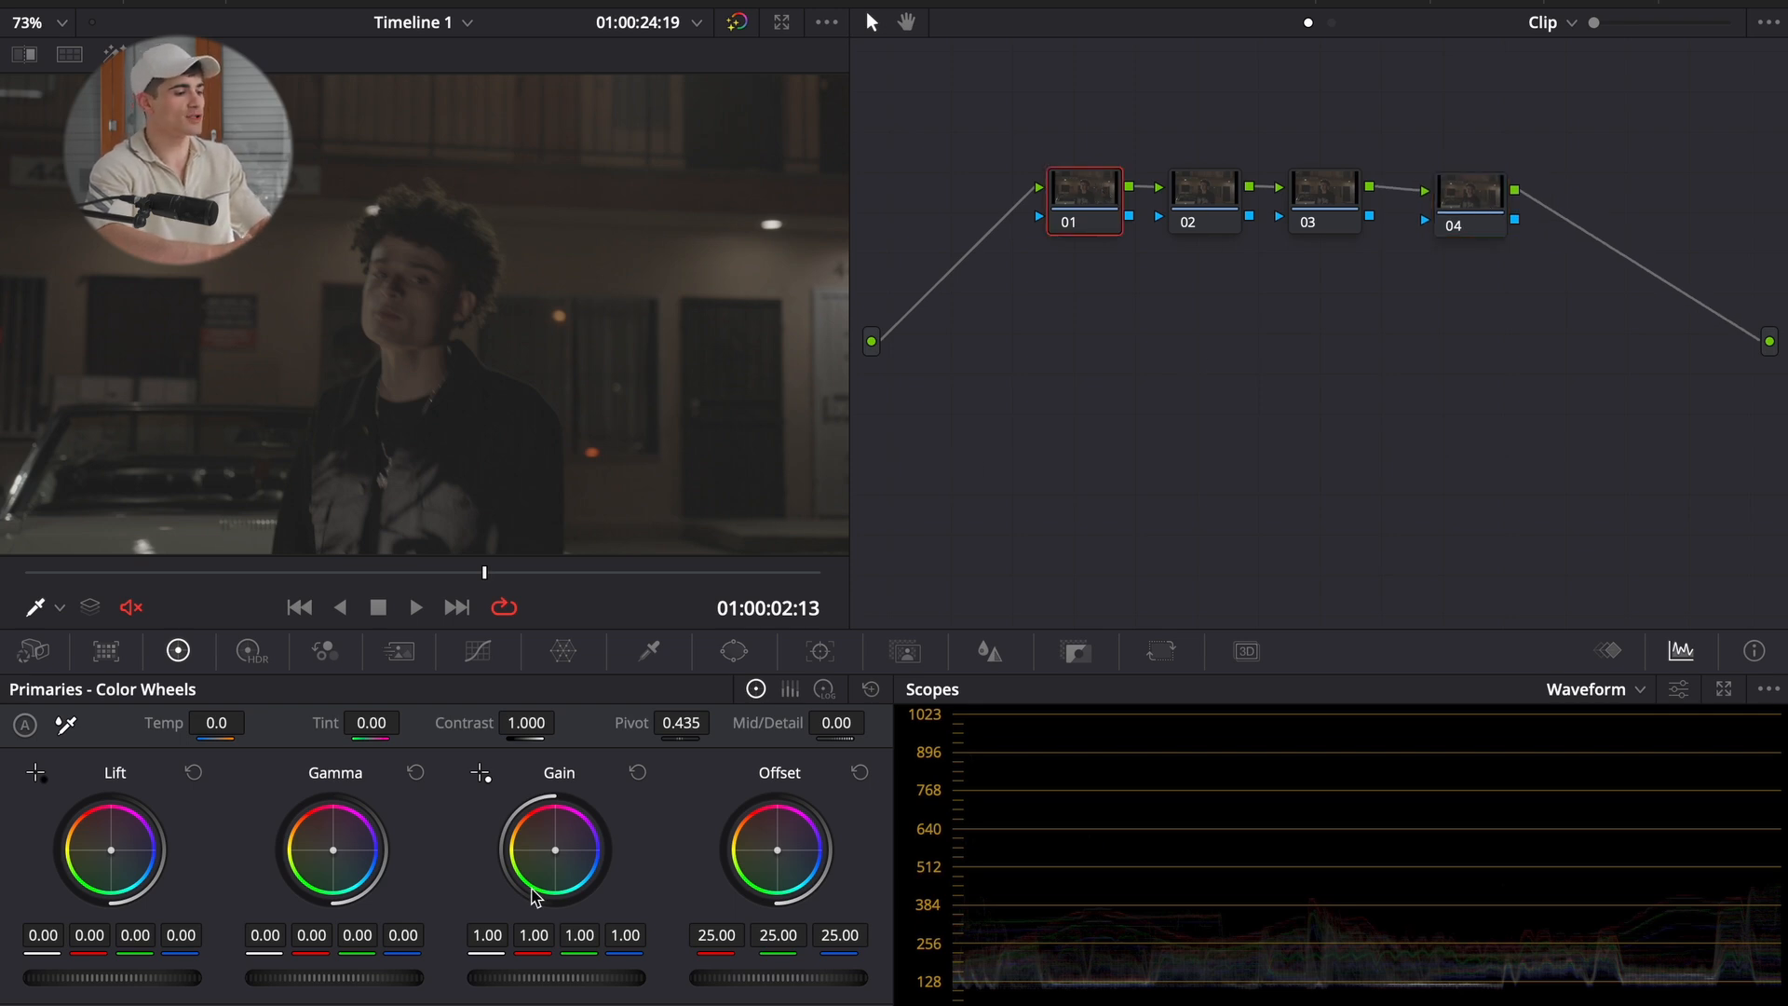
left_click_drag(536, 896, 547, 849)
left_click_drag(379, 976, 131, 986)
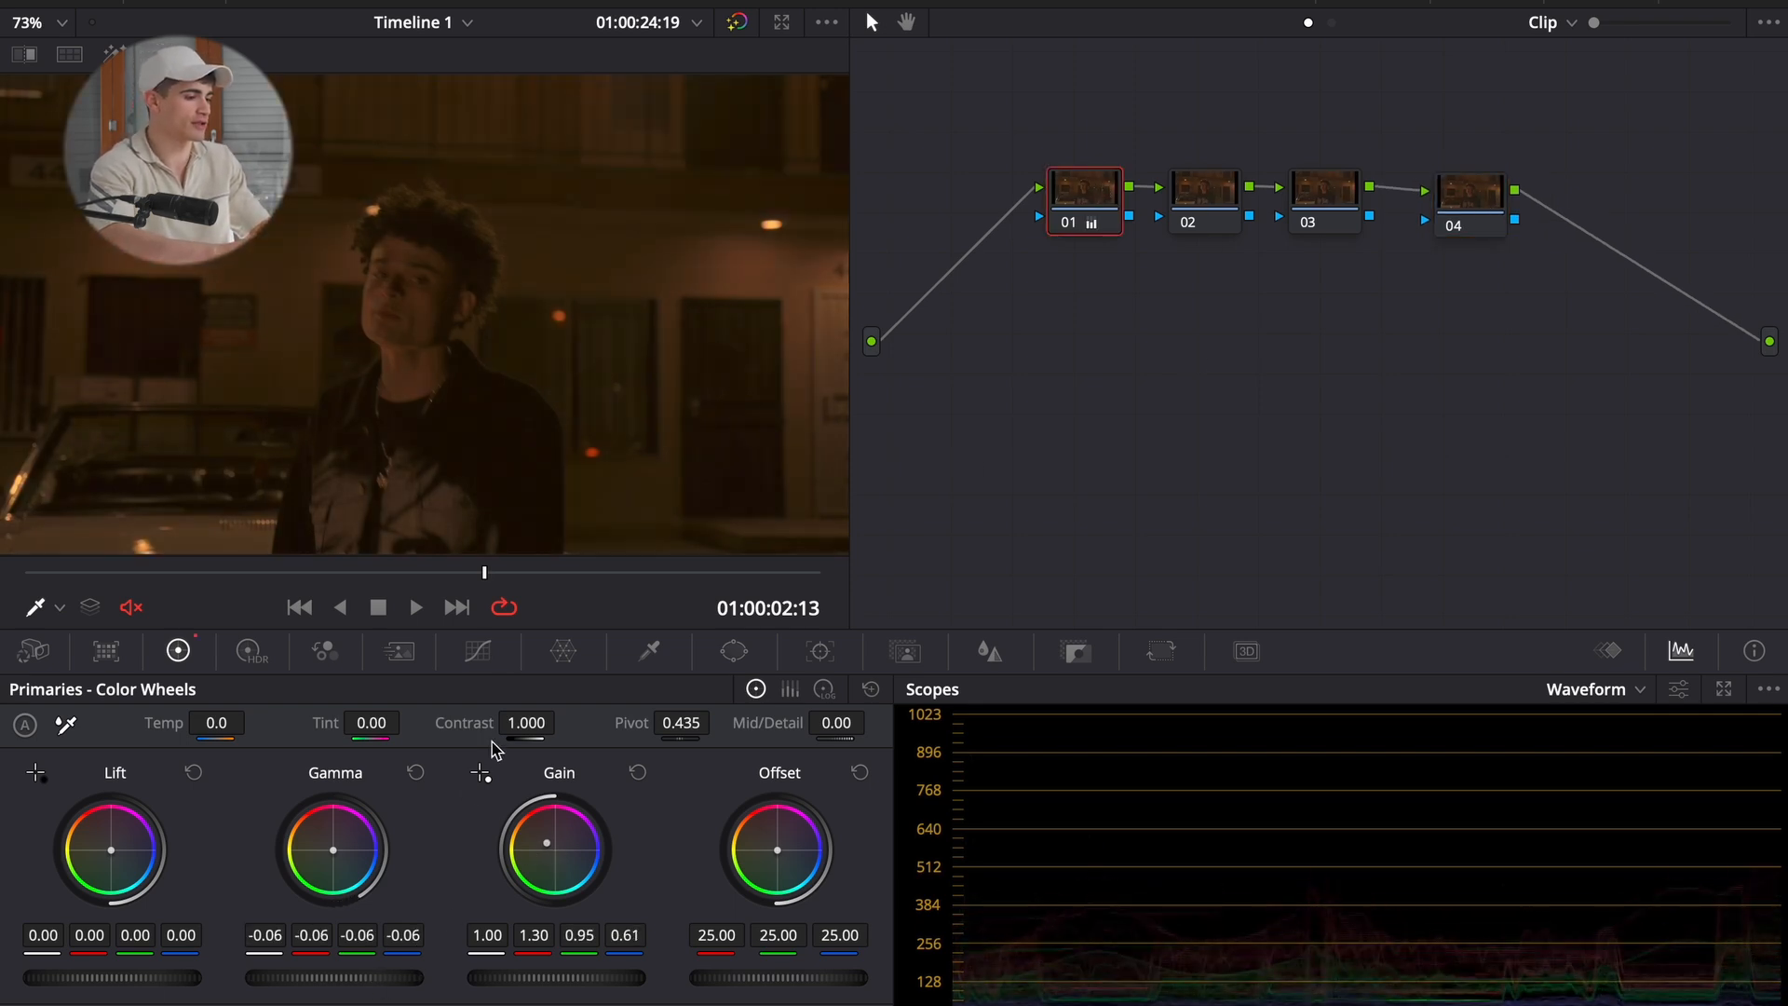
- Raise the upper part of node 01's custom curve and pull a Color Warper point to hue 0.47 and saturation 1.07
left_click(478, 650)
left_click(400, 830)
left_click_drag(399, 830, 380, 769)
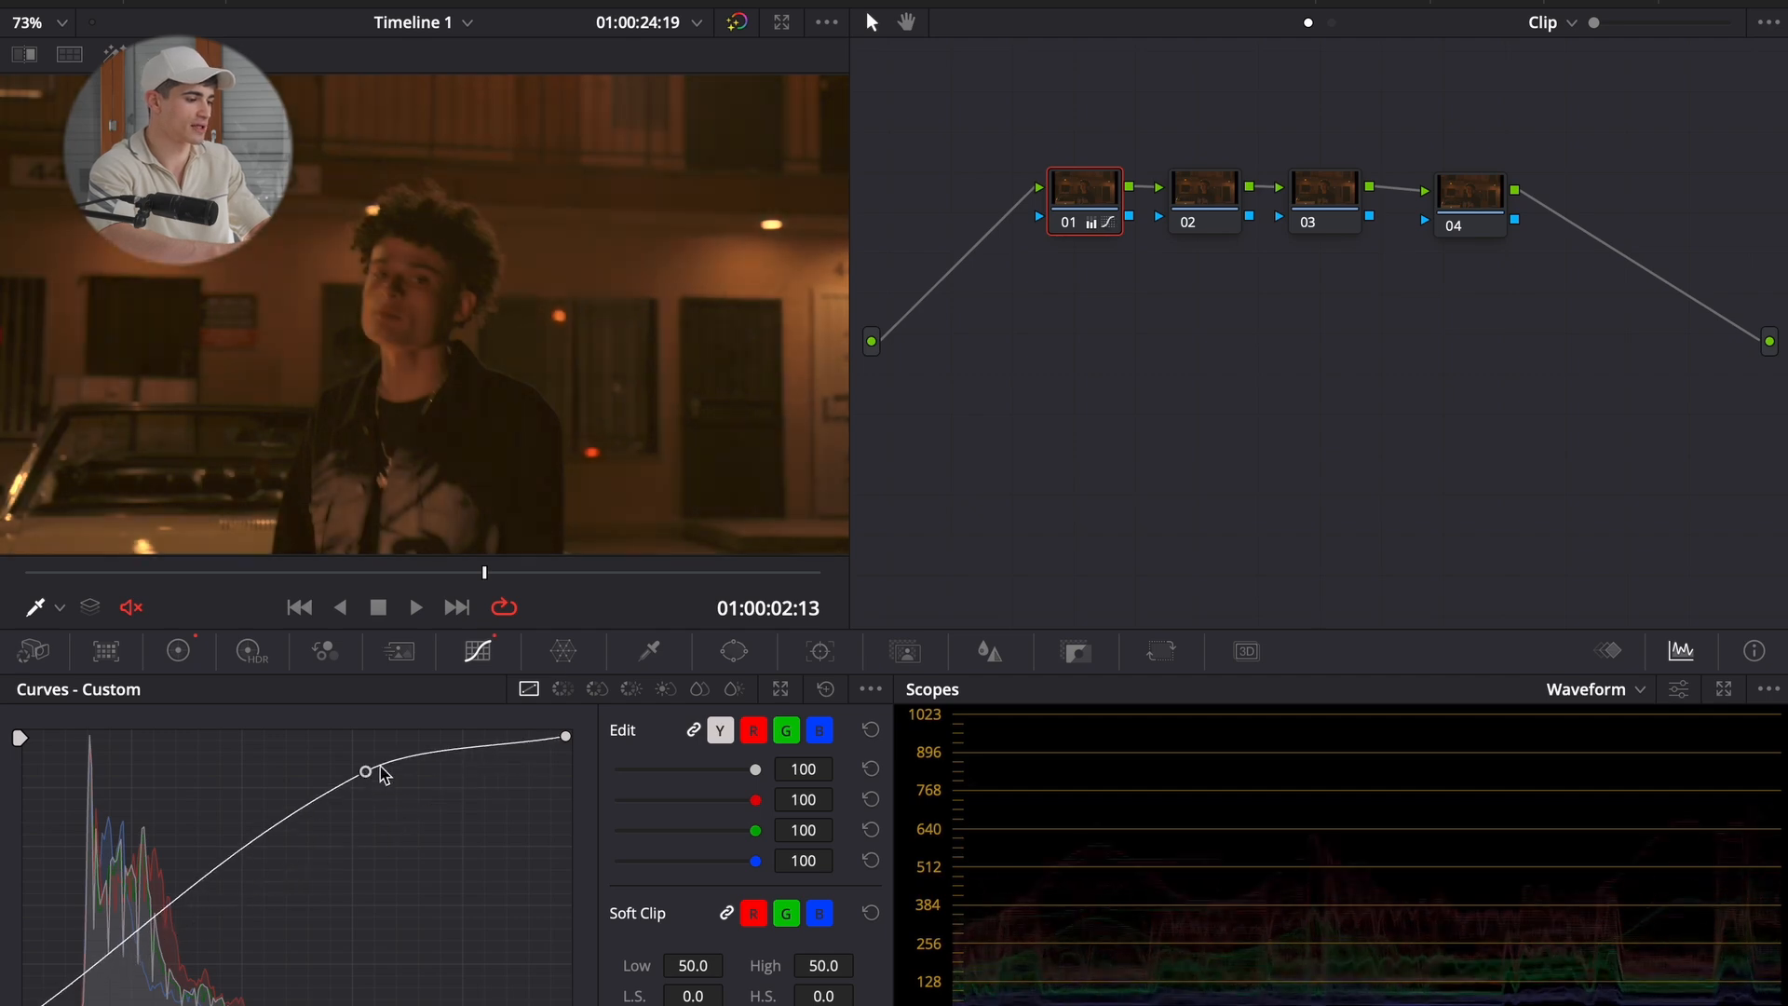
left_click(563, 651)
left_click_drag(312, 818, 371, 951)
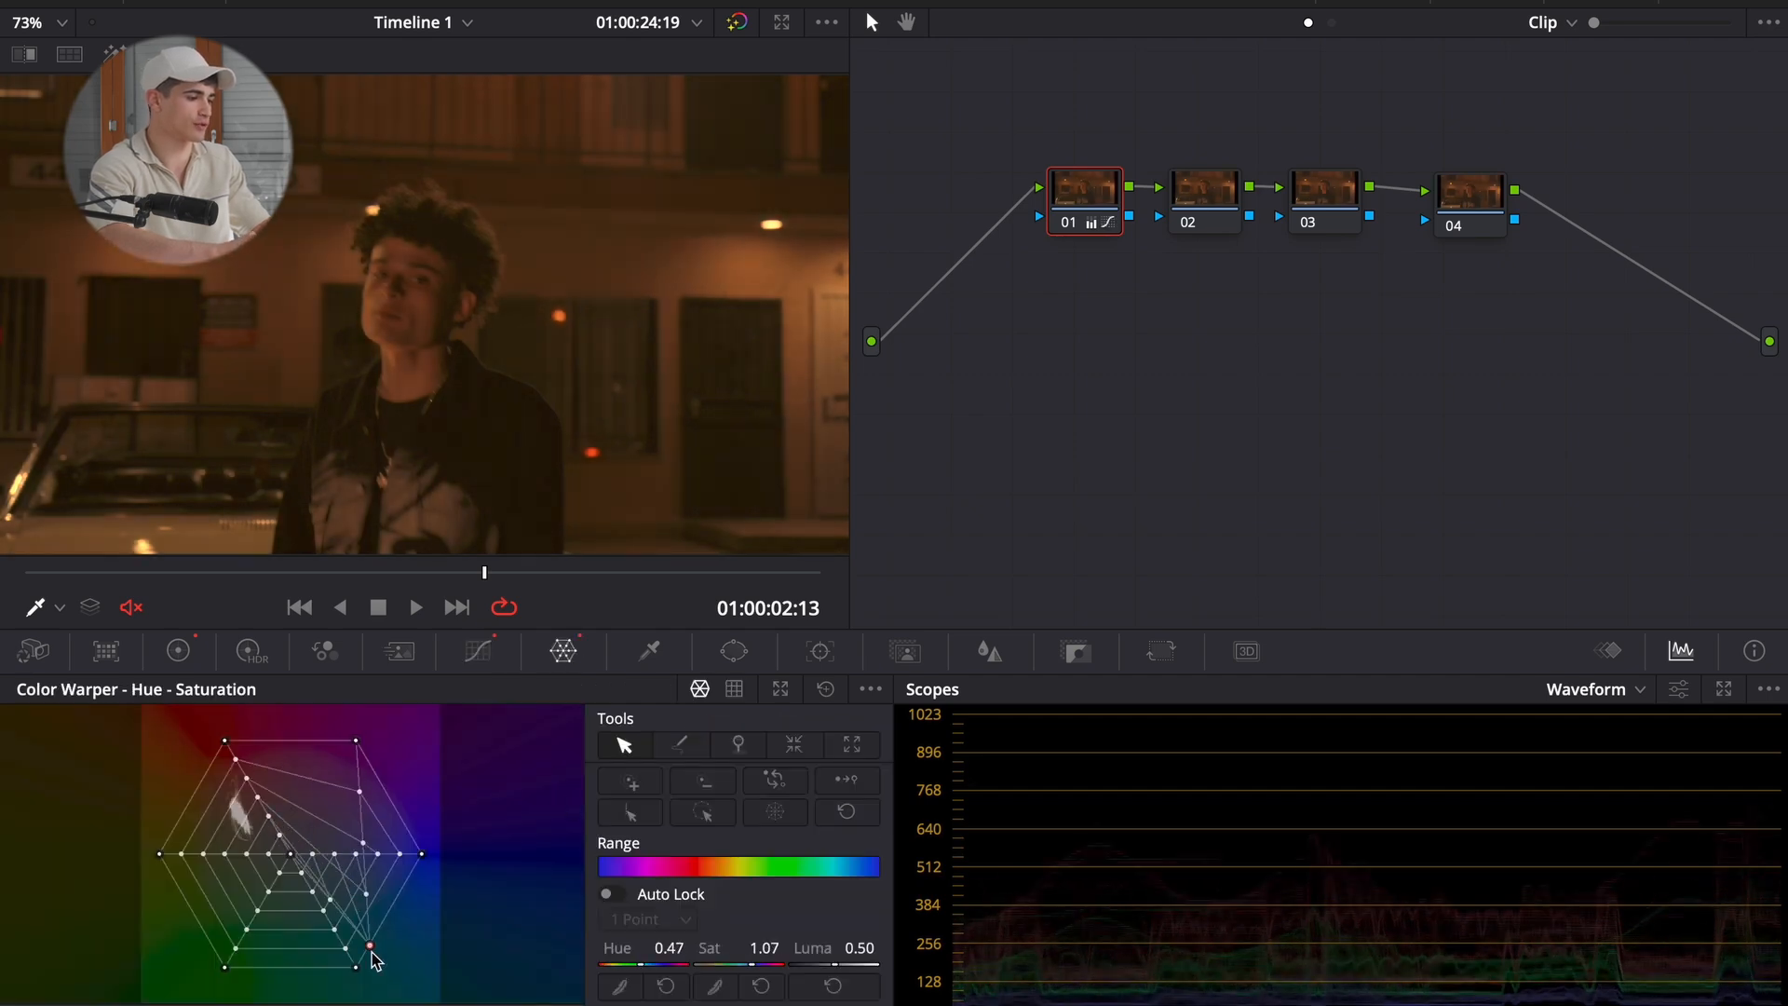
mouse_move(1065, 224)
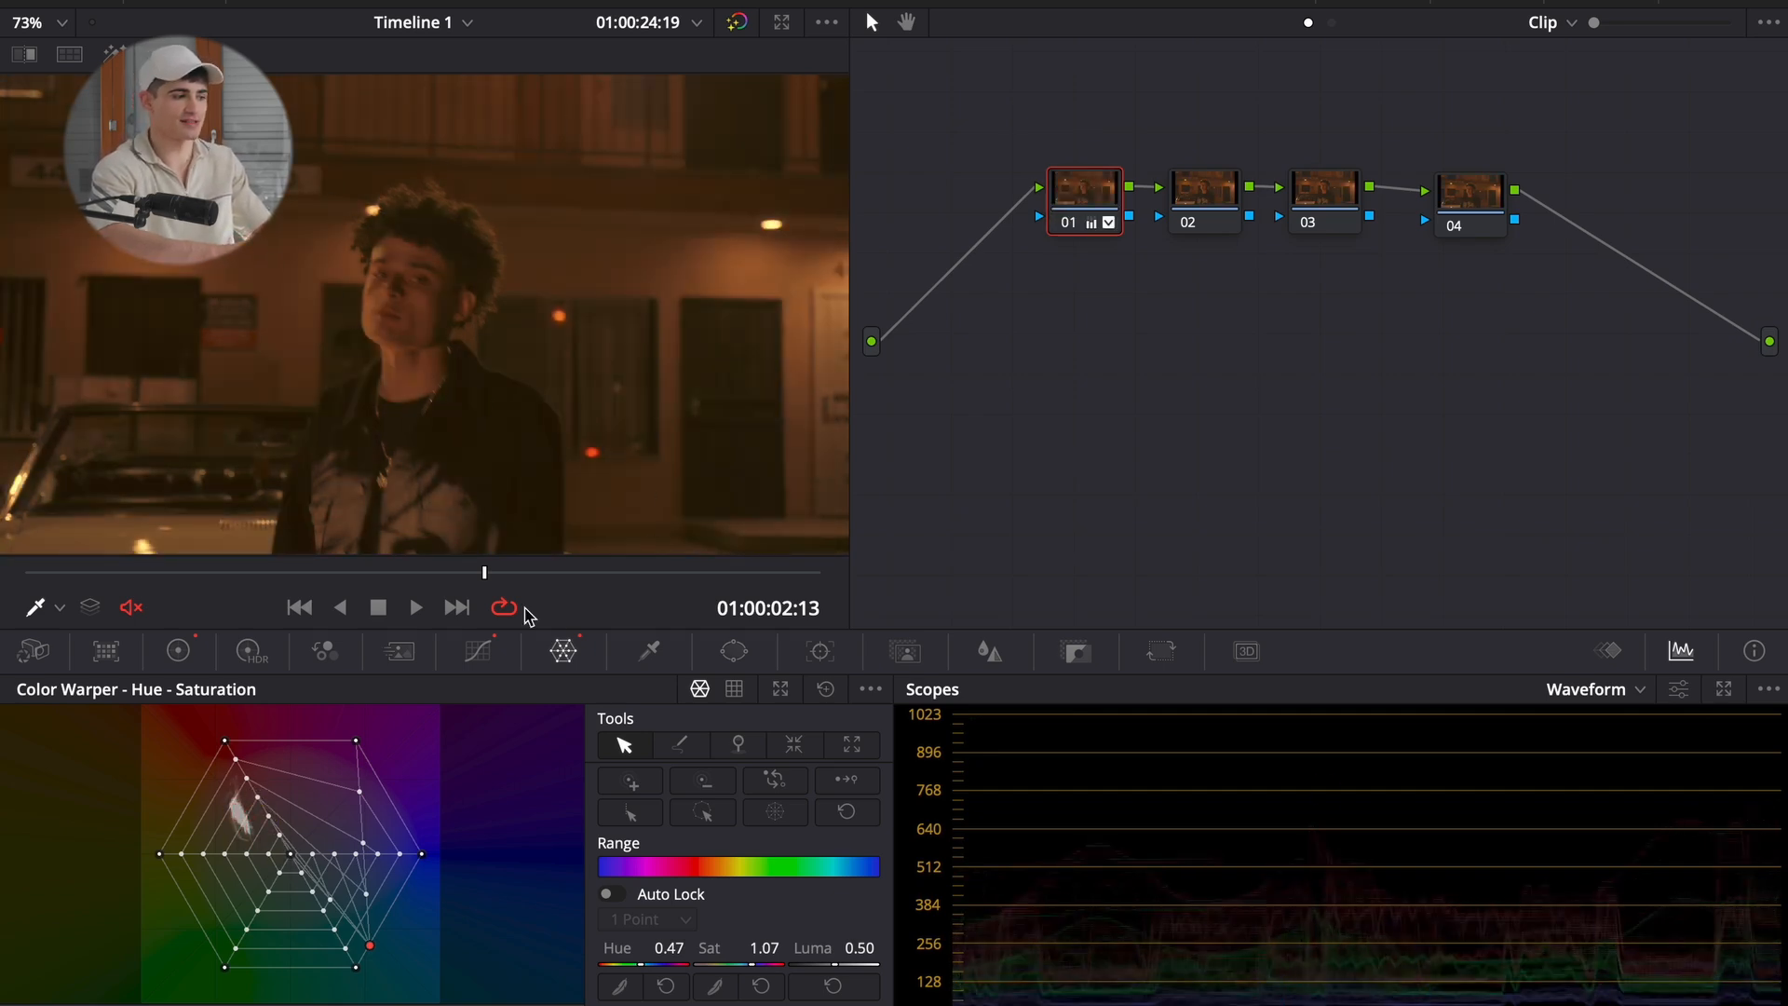
- Compare the graded clip with the following ungraded clip and examine node 01's color wheels, custom curve and Color Warper
left_click(178, 650)
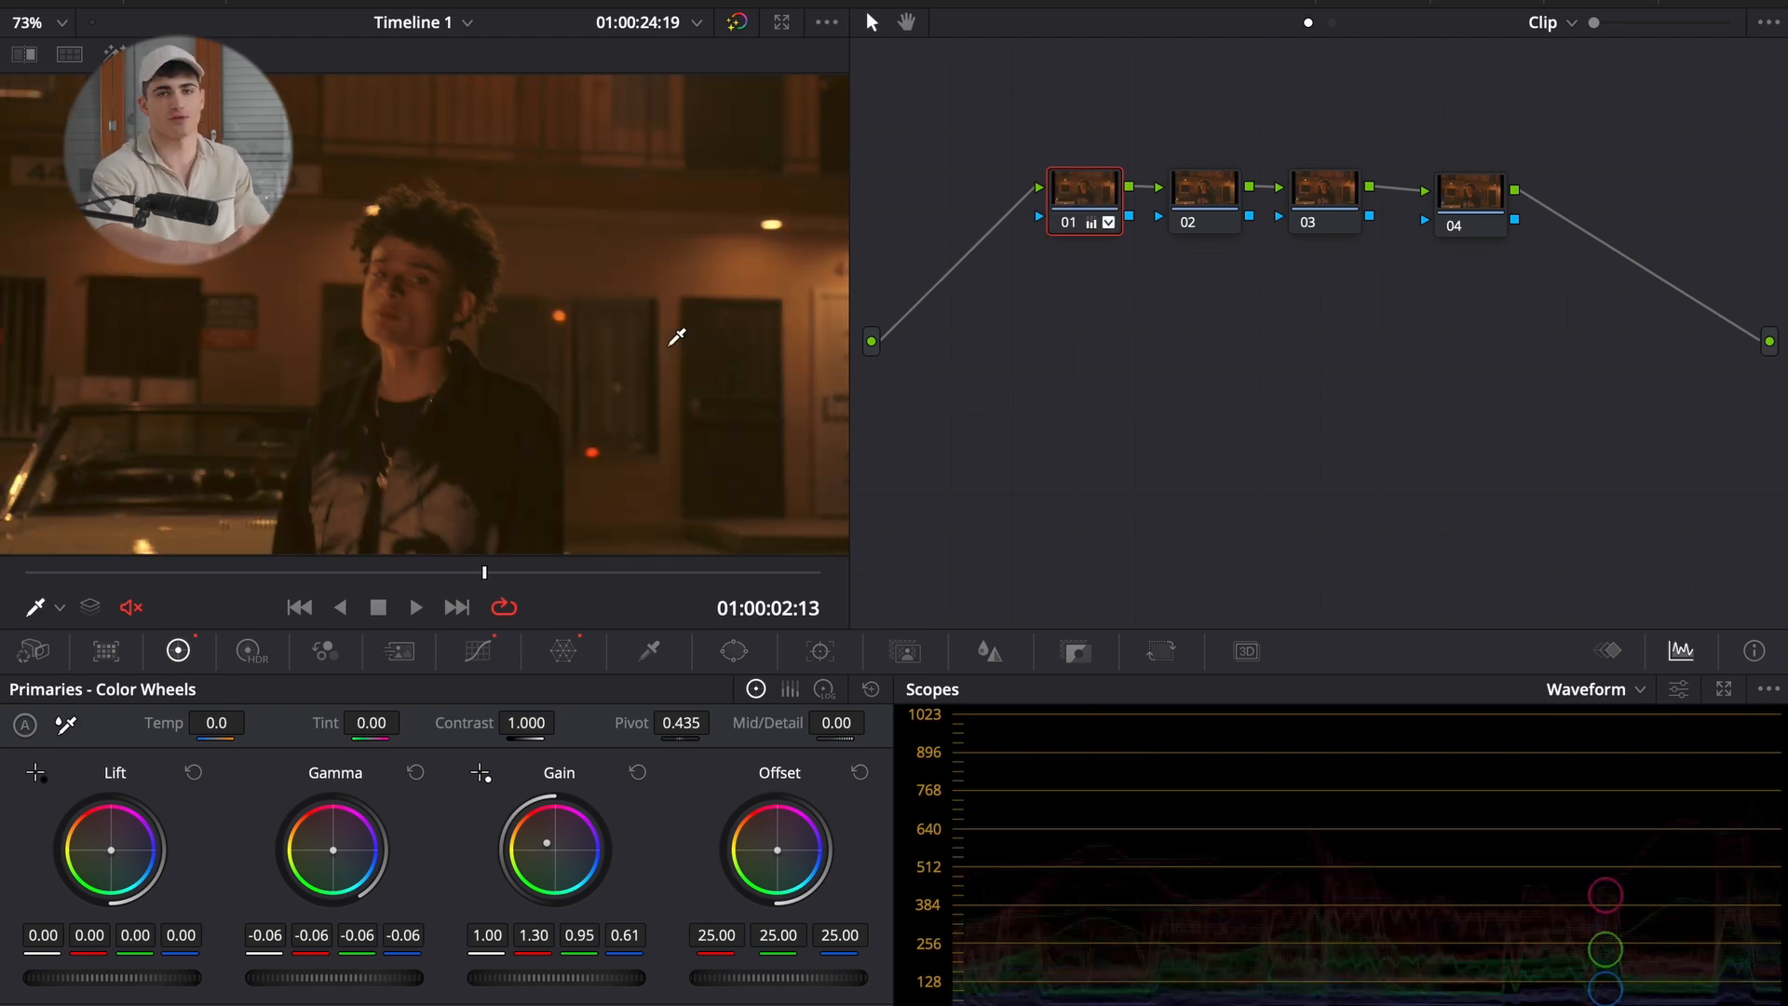
left_click(456, 606)
left_click(299, 607)
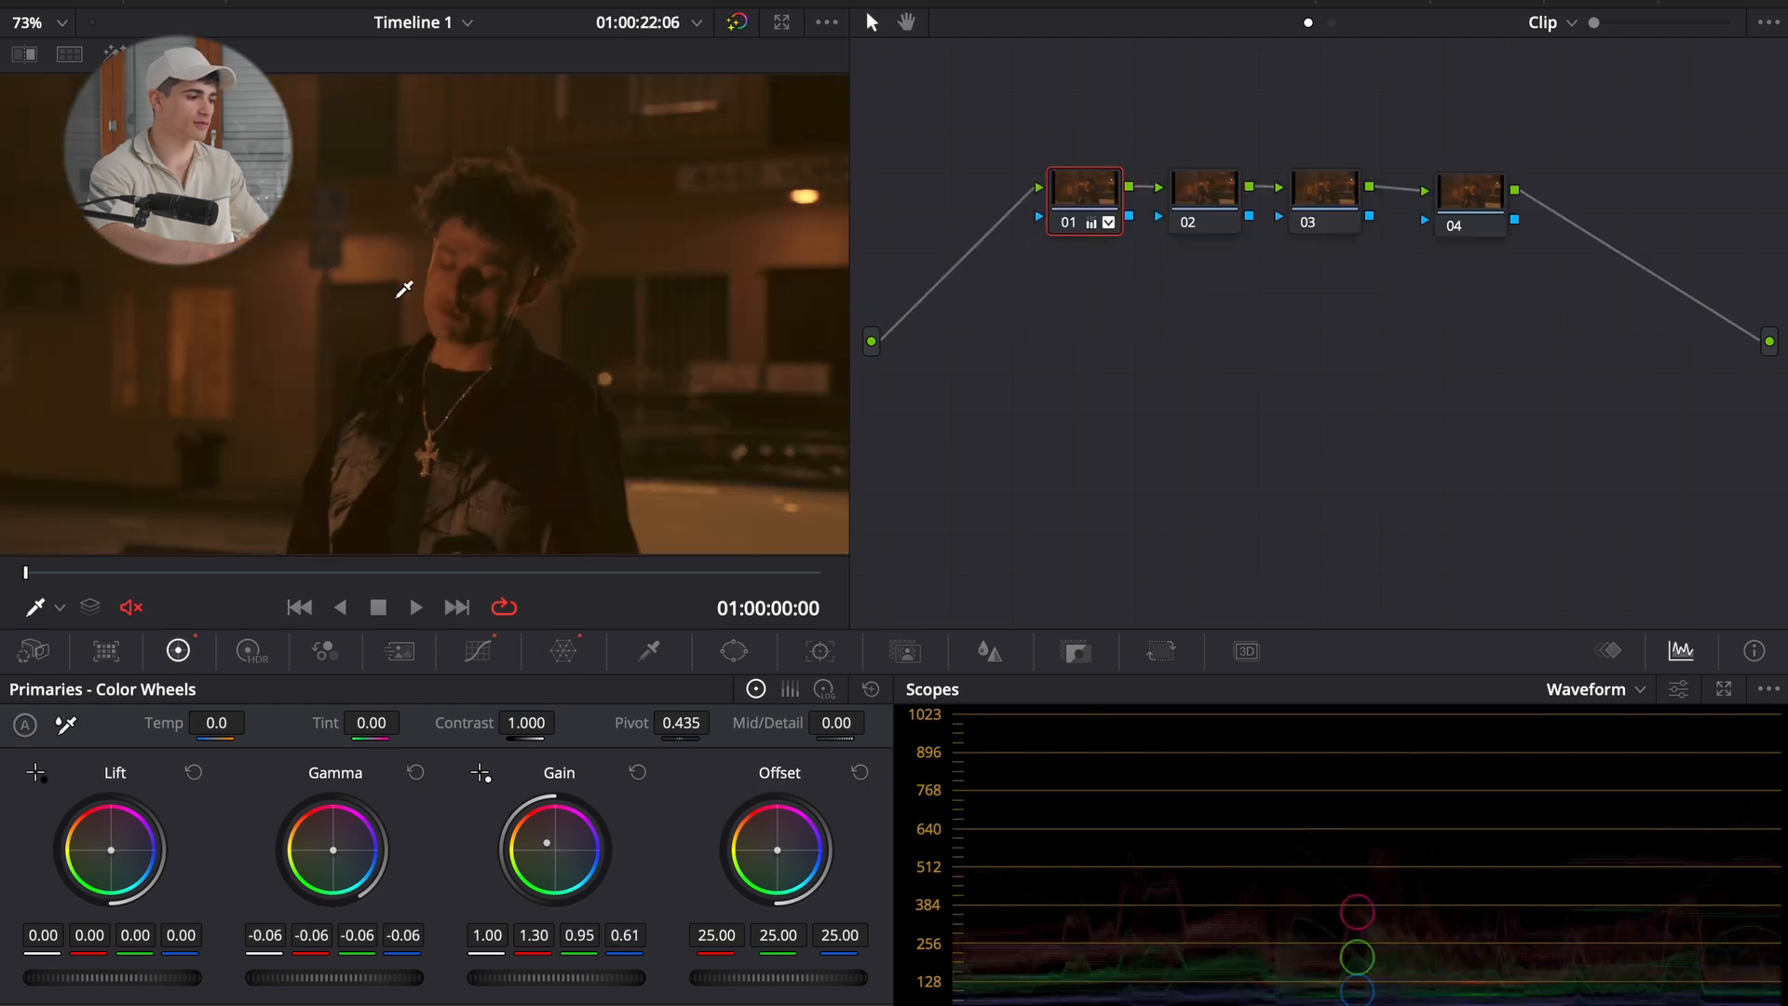
left_click_drag(327, 572, 630, 573)
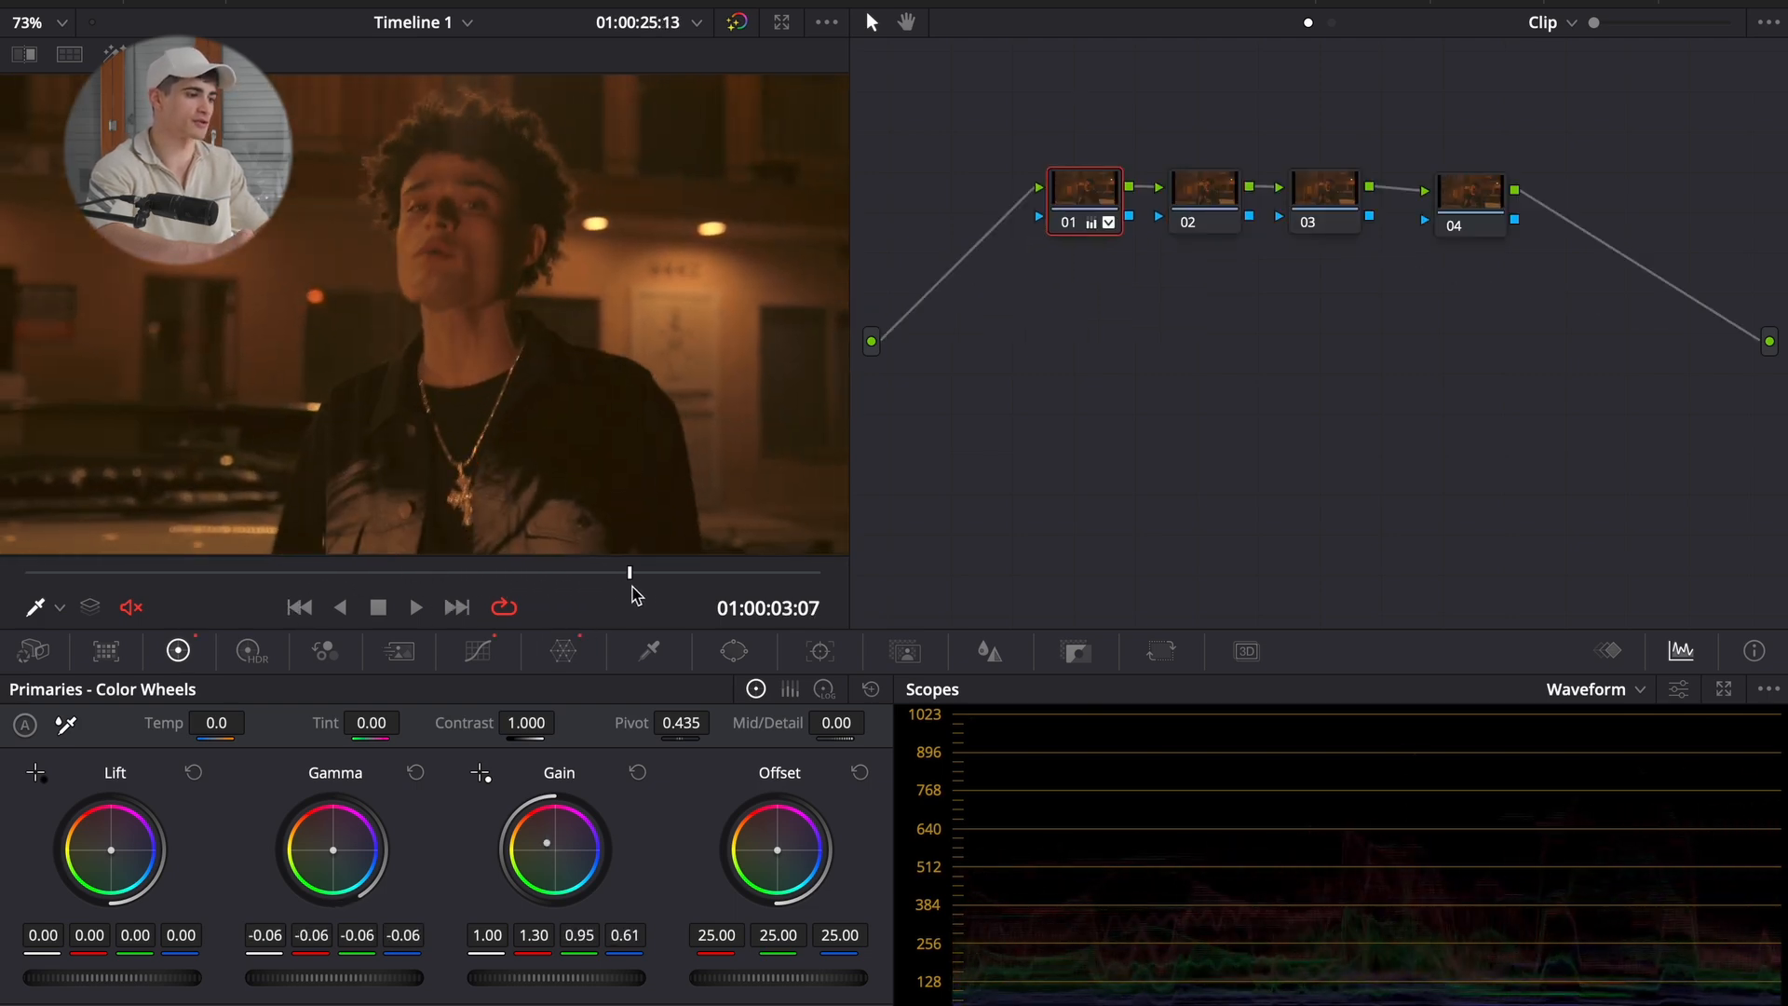
left_click(475, 606)
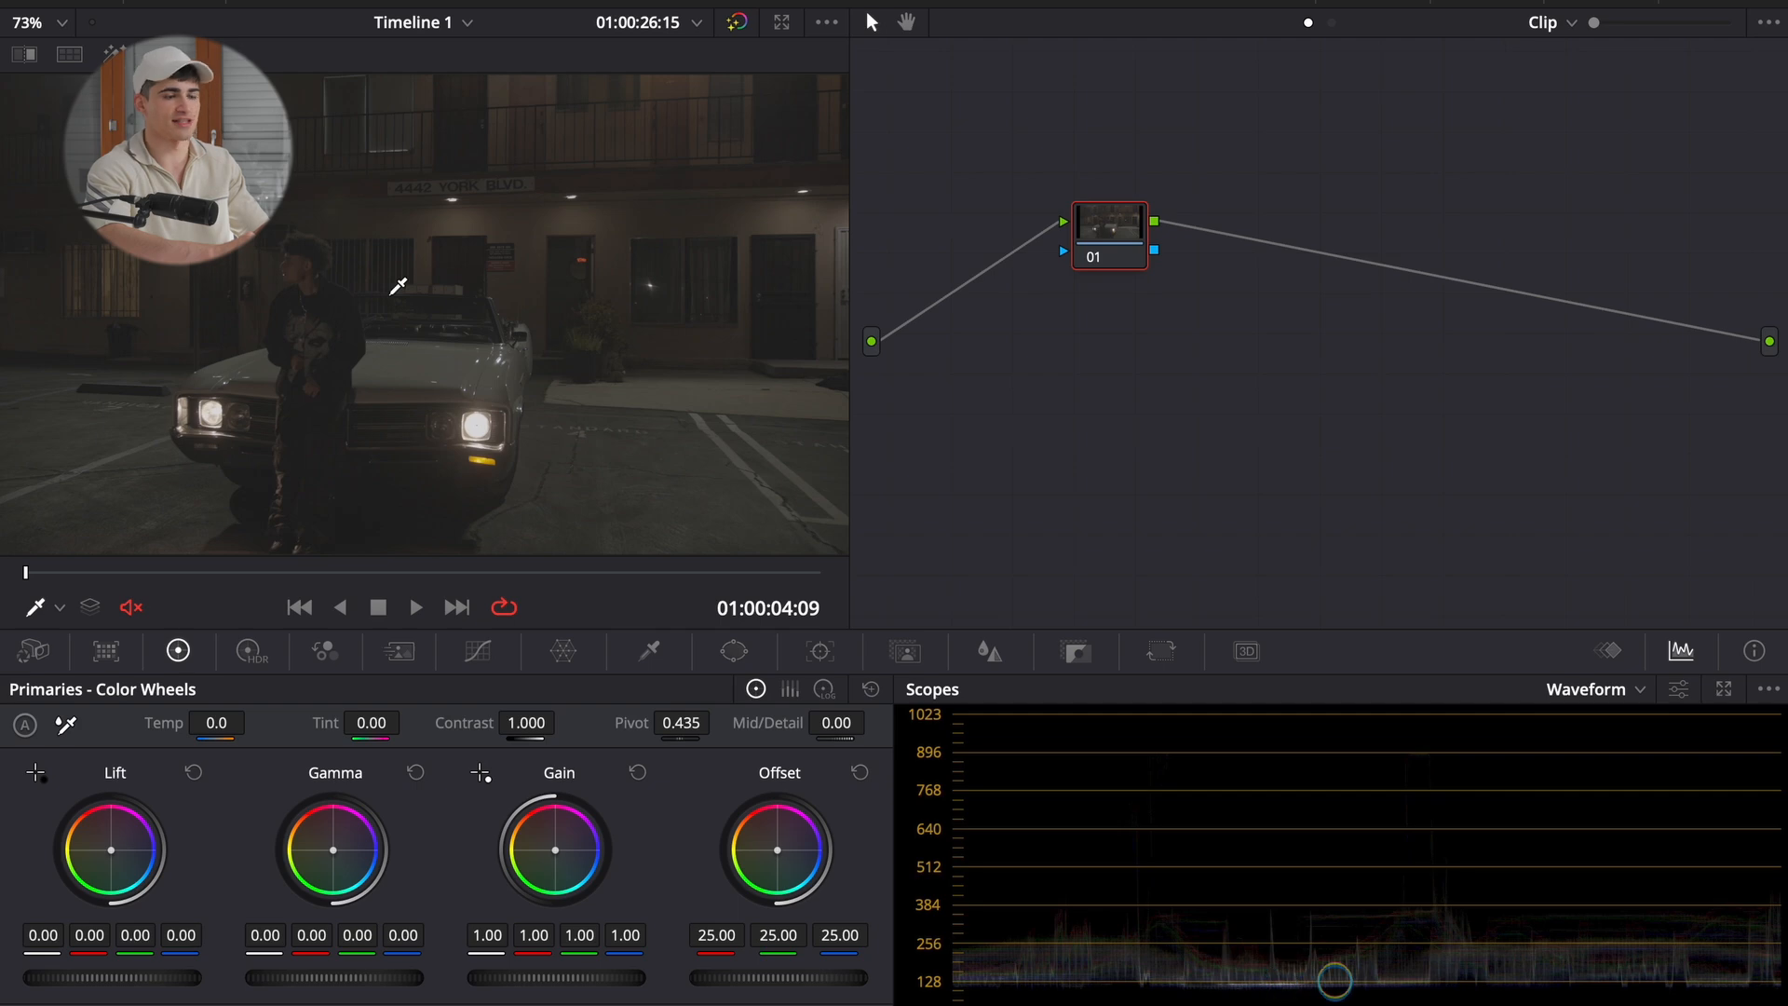
left_click(299, 606)
left_click_drag(1073, 216, 1015, 191)
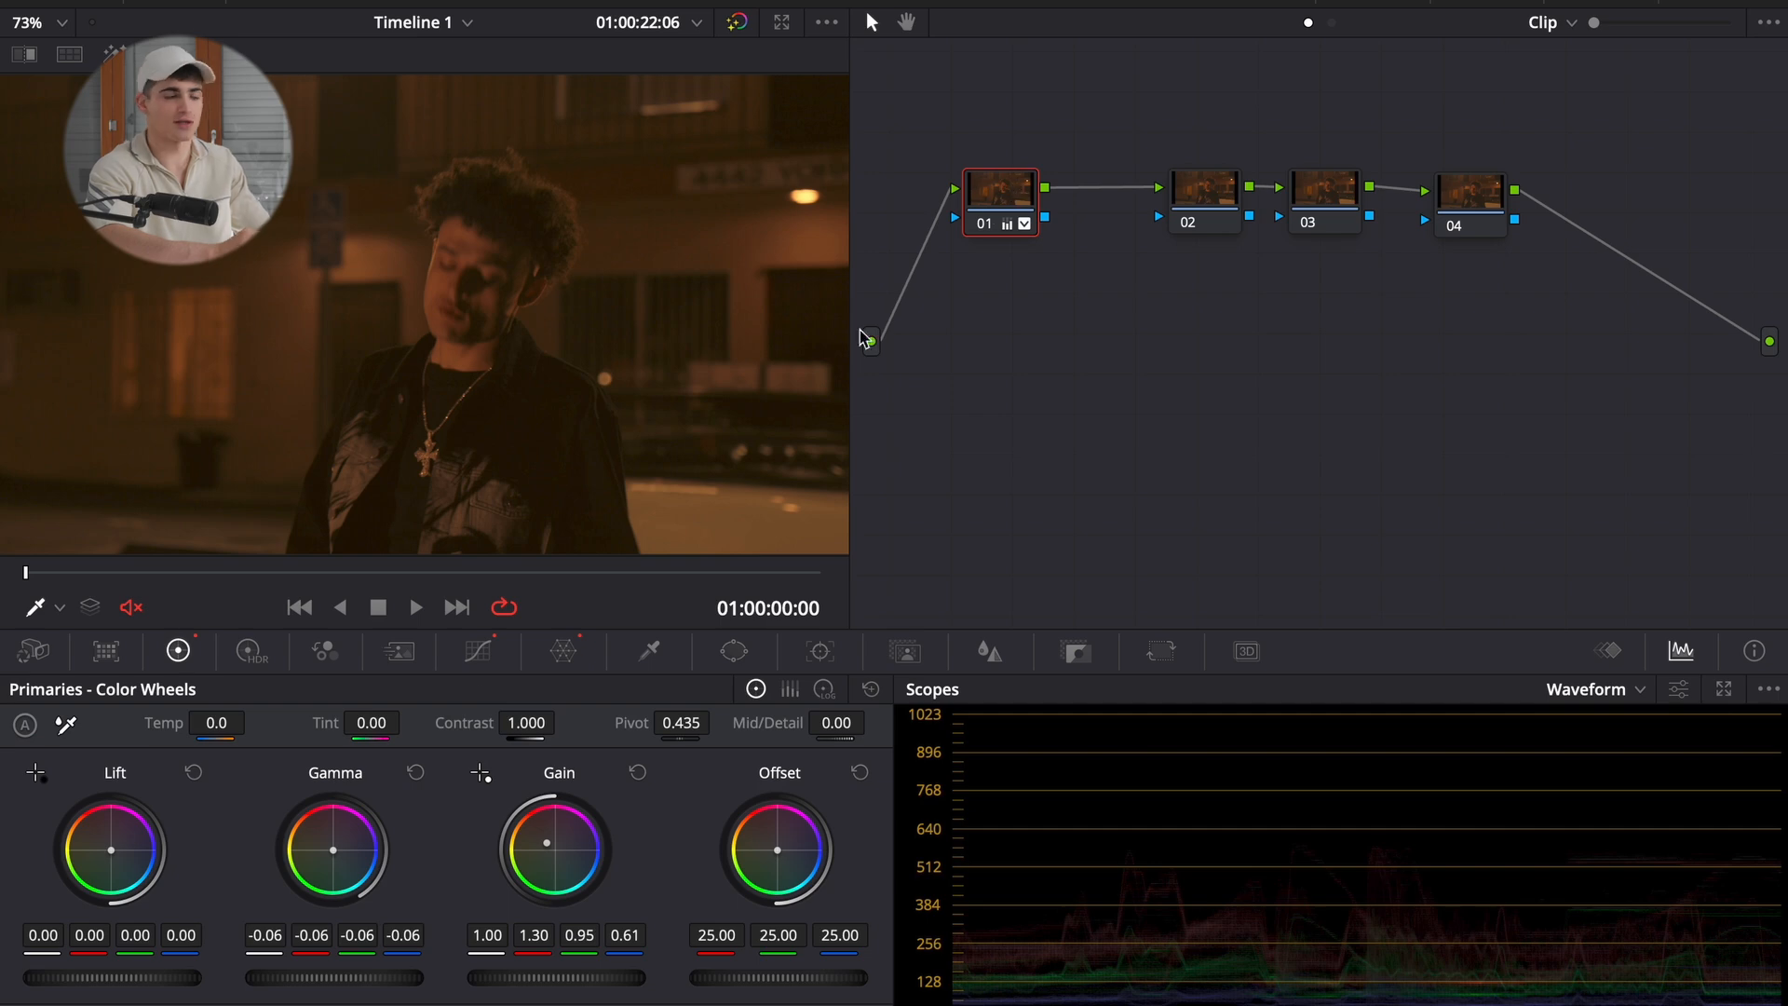
left_click(457, 607)
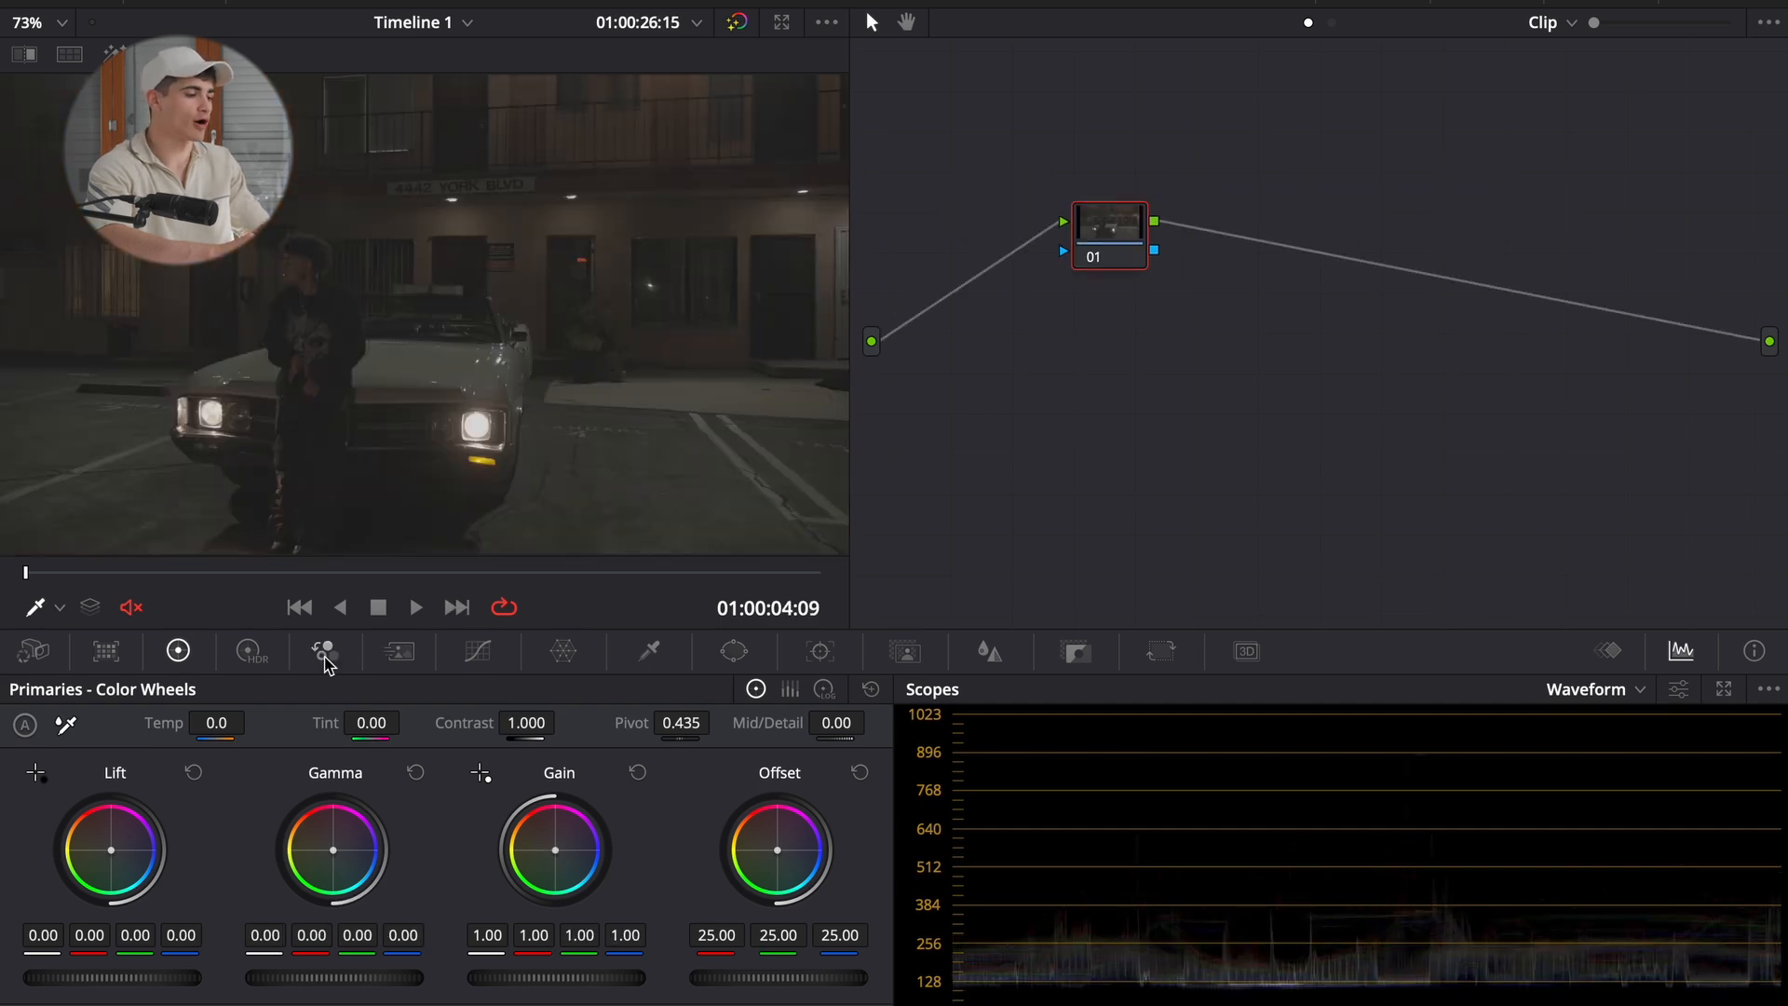
left_click(298, 608)
left_click(478, 651)
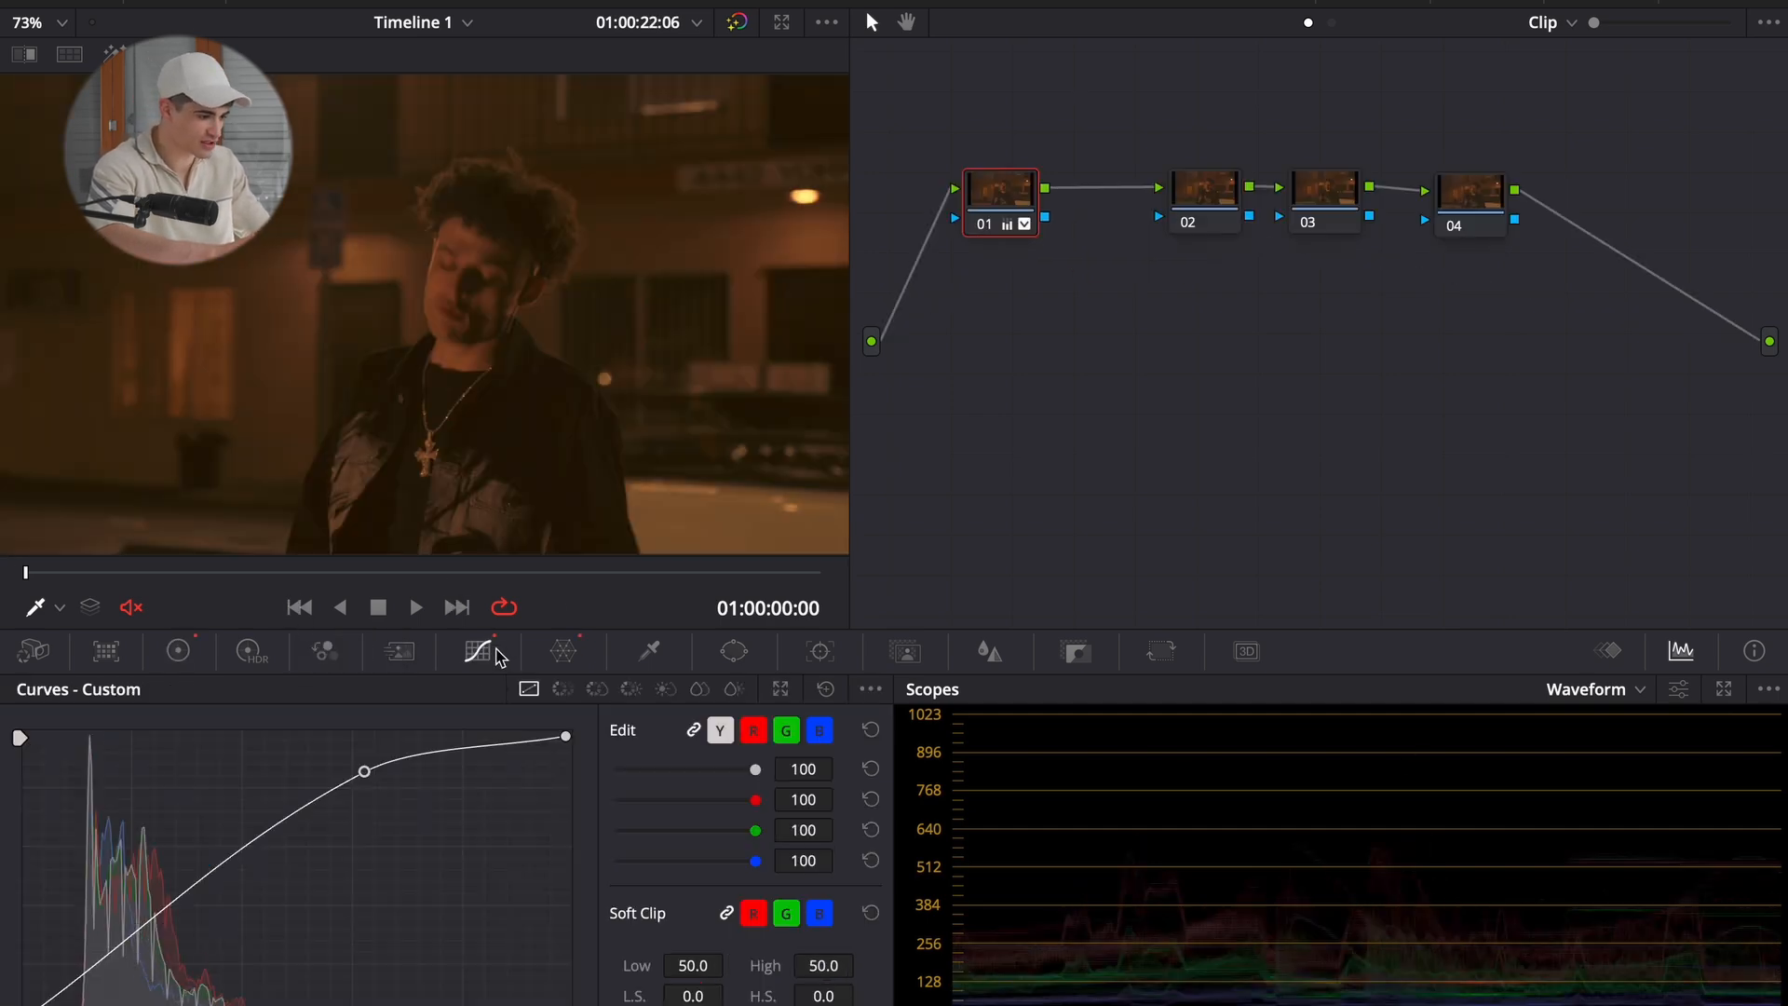
left_click(562, 653)
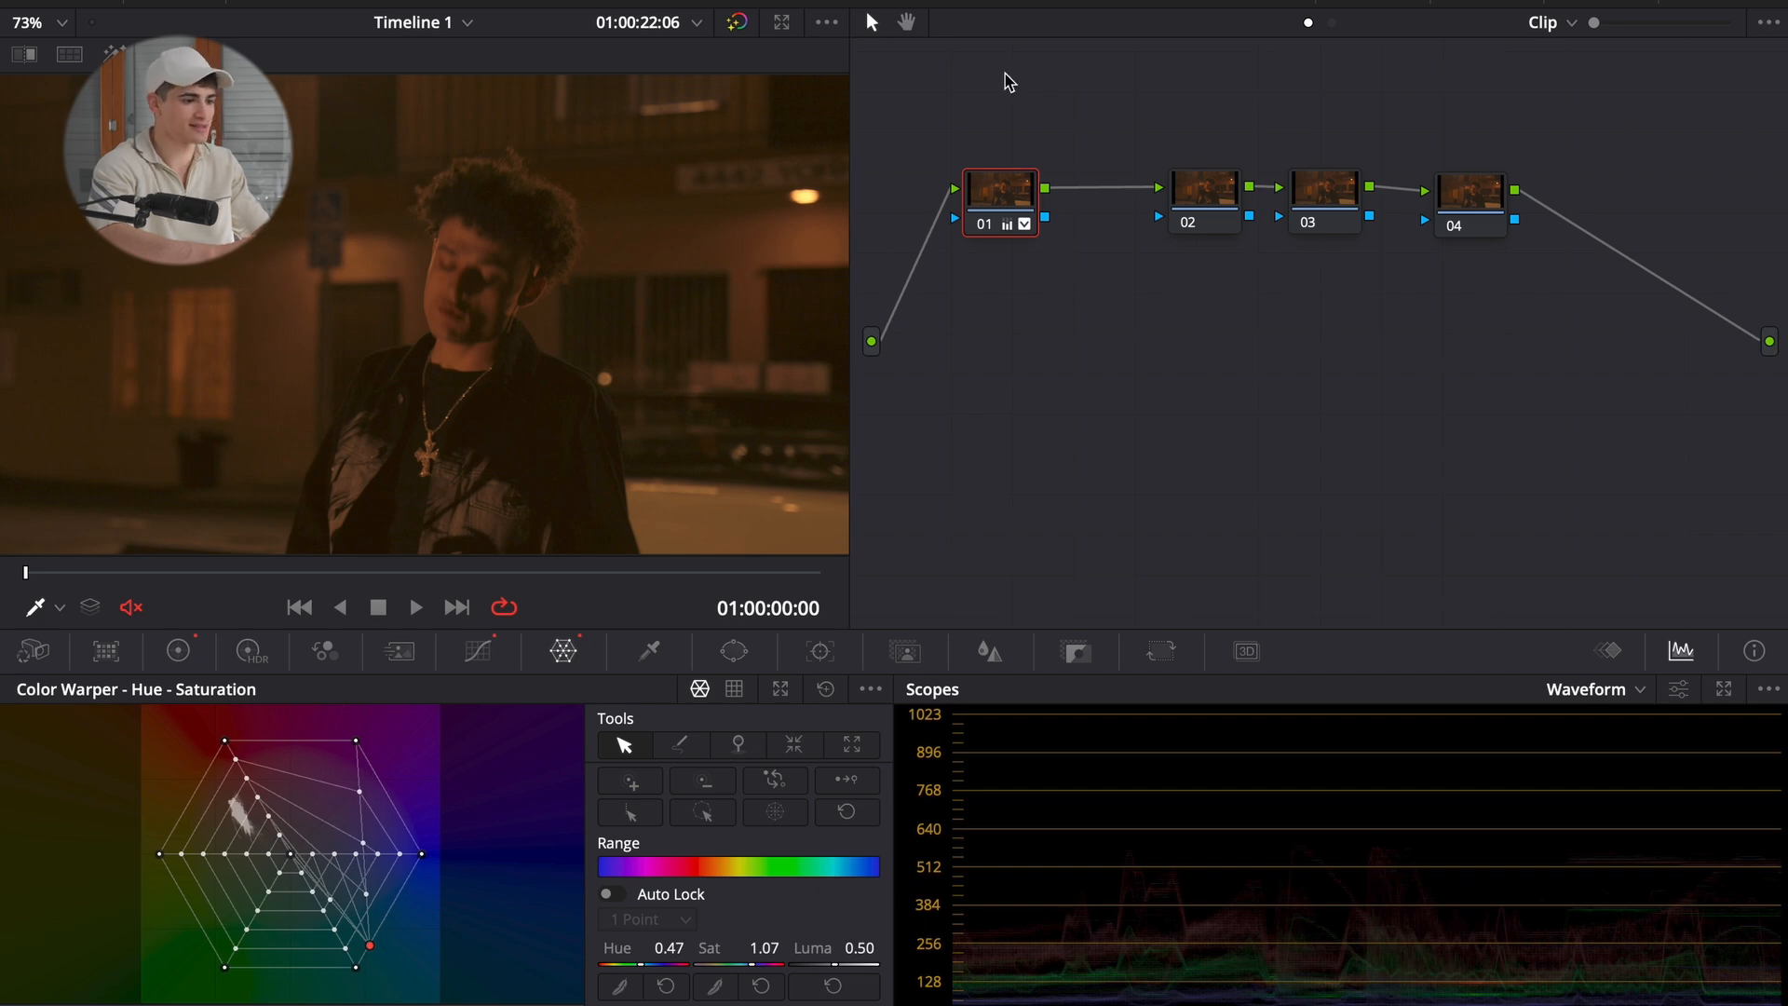
- Delete the graded first node, move the new first node closer to the source input, and label it "exp"
key("Delete")
left_click_drag(1244, 195, 1085, 176)
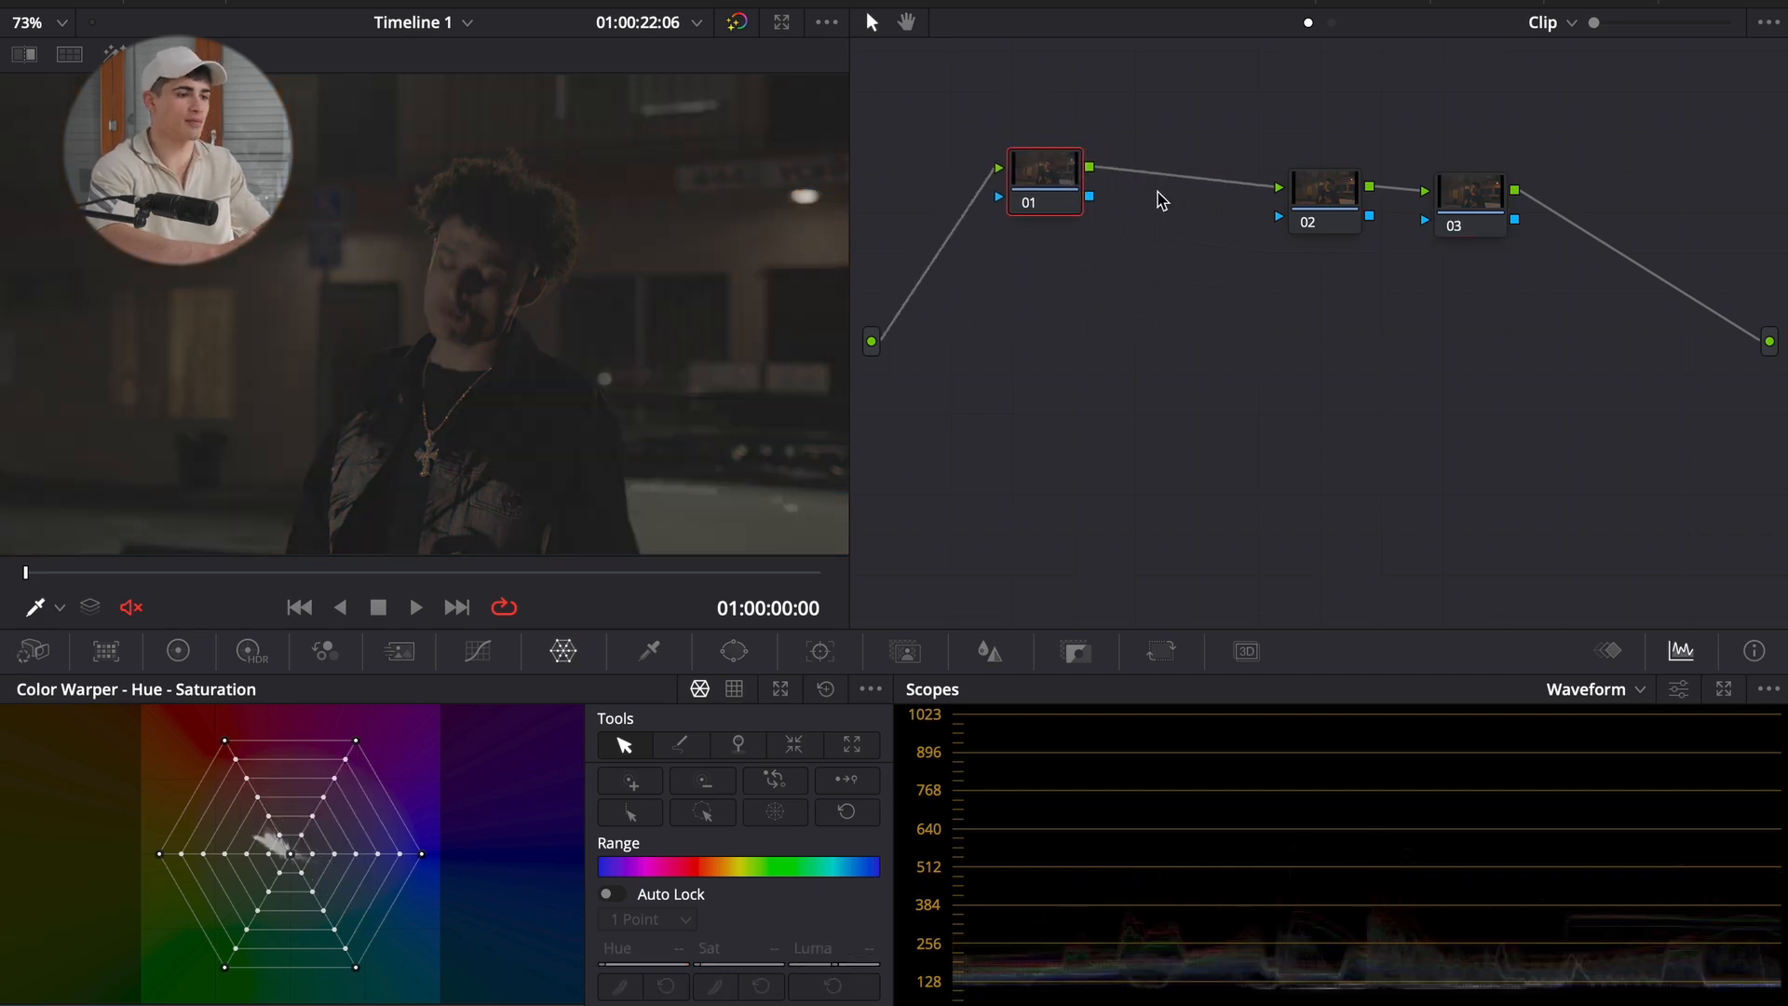
type("p")
- Move node 02 closer to the exp node and label it "cont"
left_click(1315, 200)
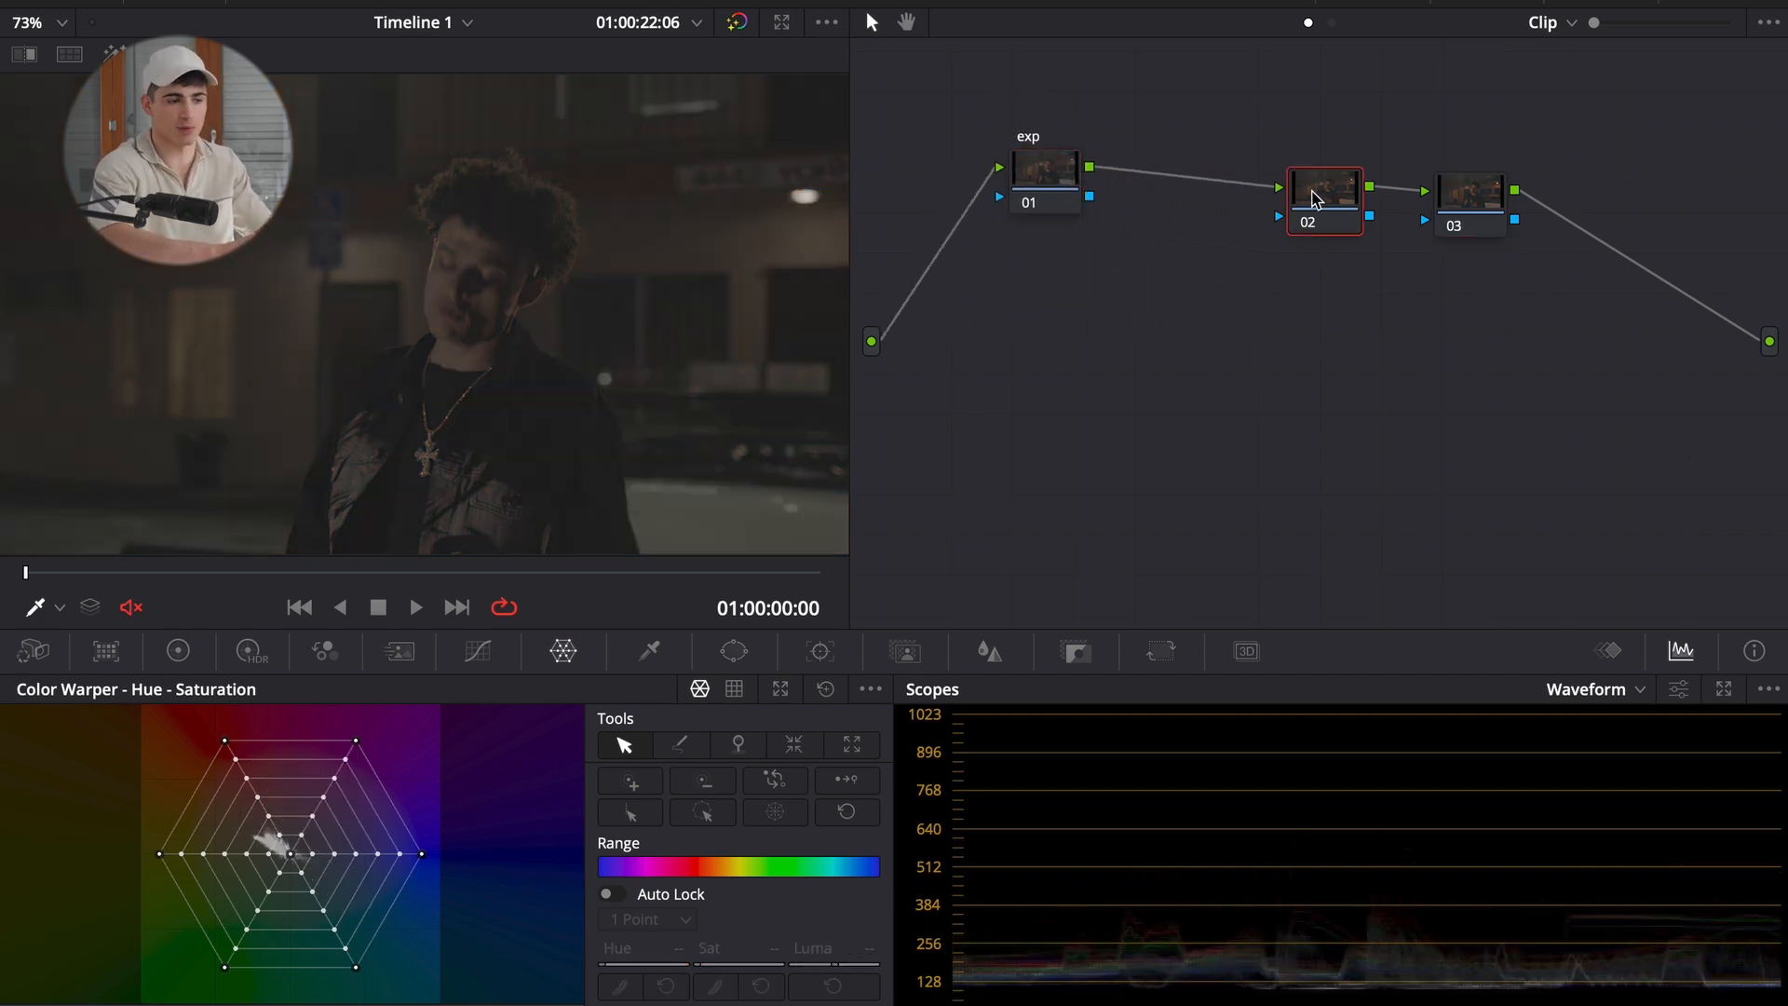
left_click_drag(1315, 200, 1211, 168)
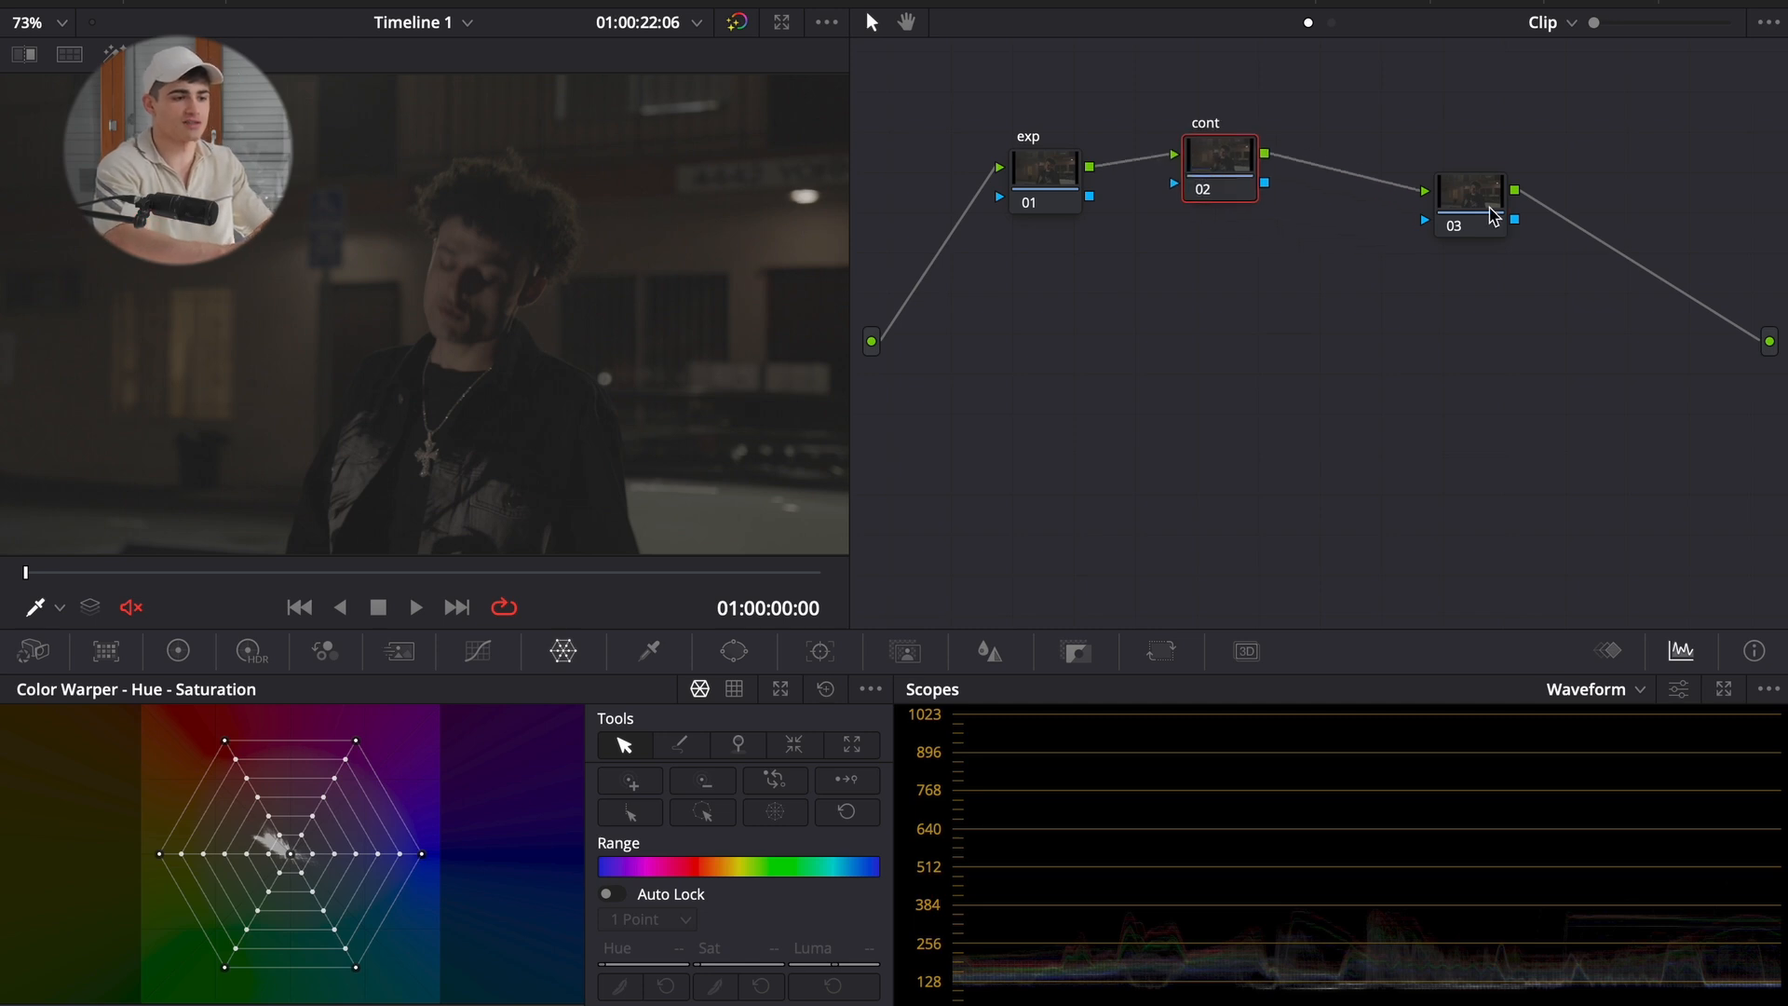
- Move node 03 closer to the cont node and label it "sat"
left_click(1488, 213)
left_click_drag(1488, 212, 1397, 172)
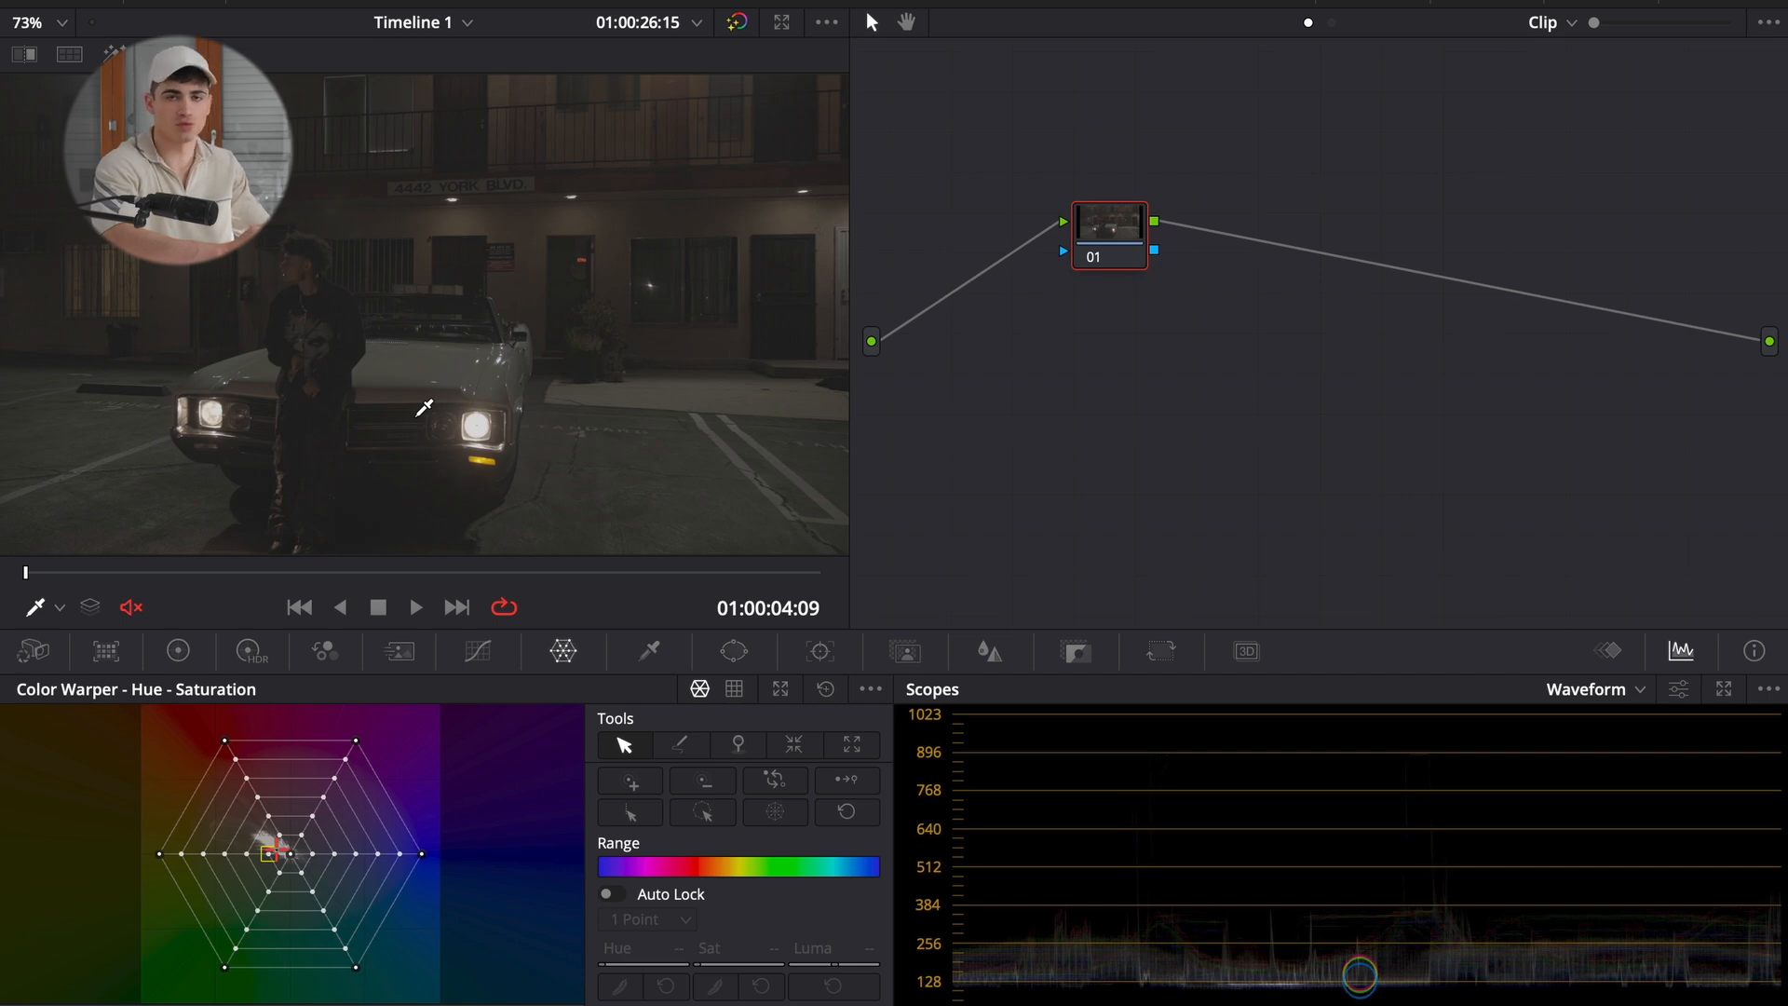
left_click_drag(1437, 155, 1313, 338)
left_click(300, 609)
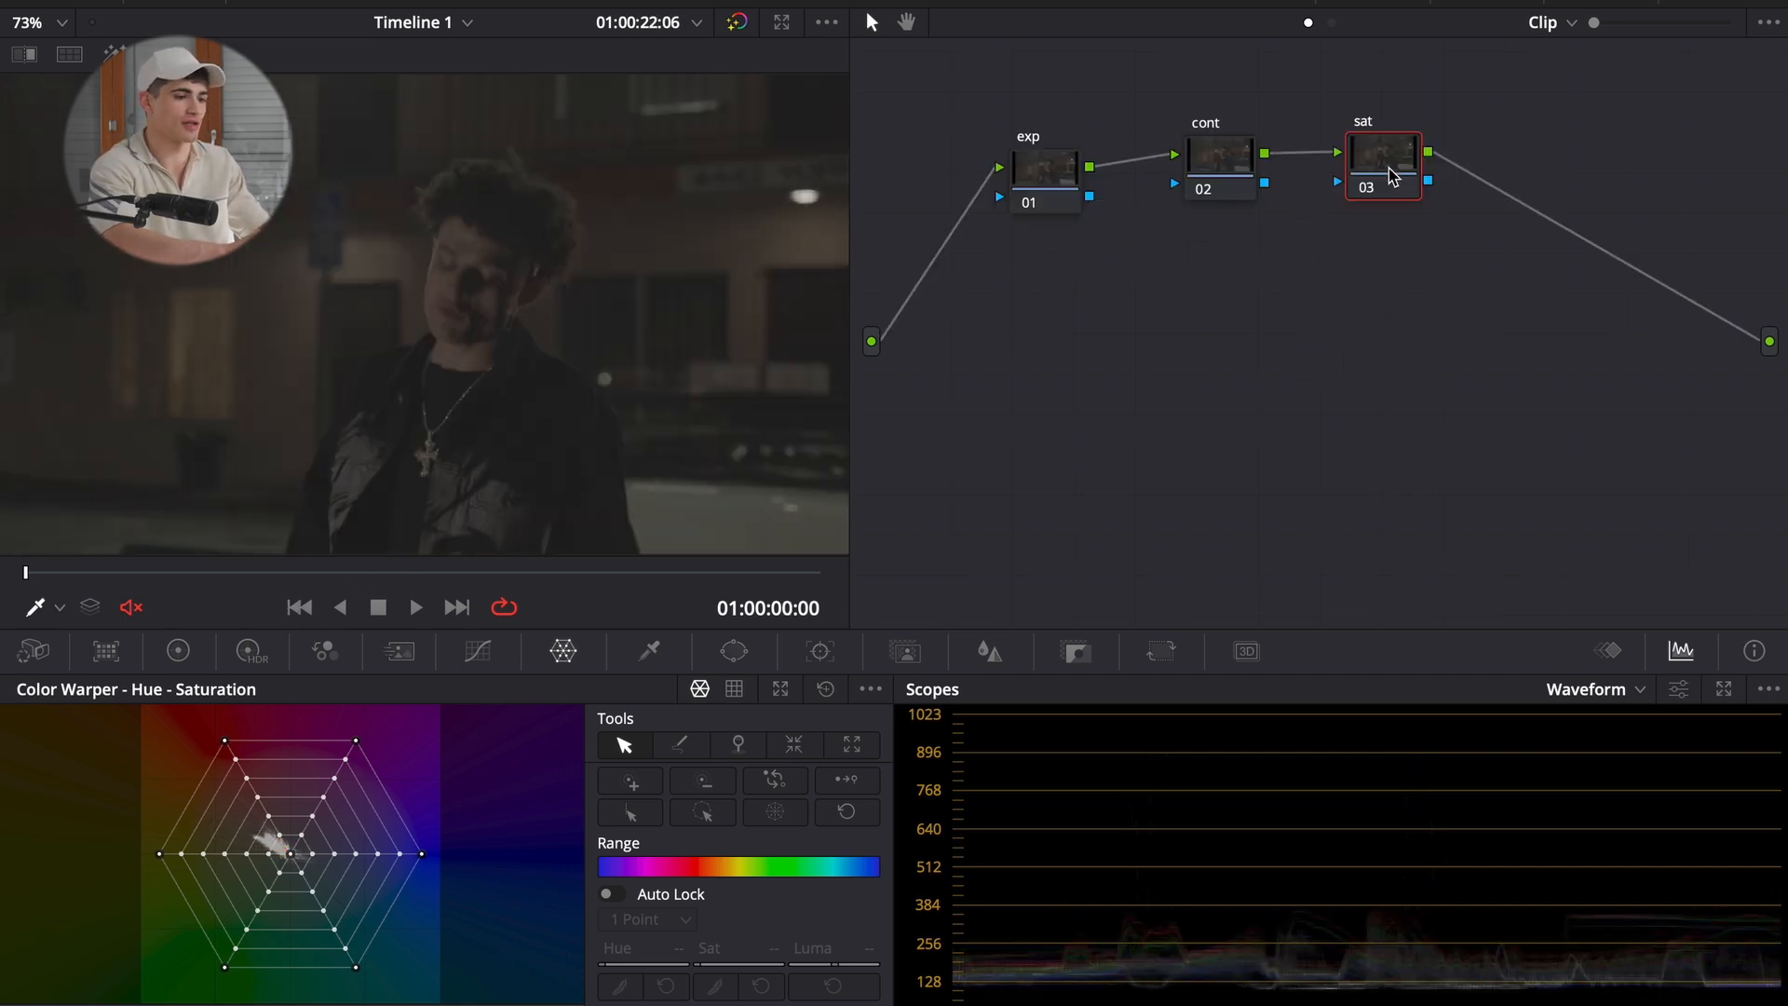
left_click_drag(1391, 177, 1364, 164)
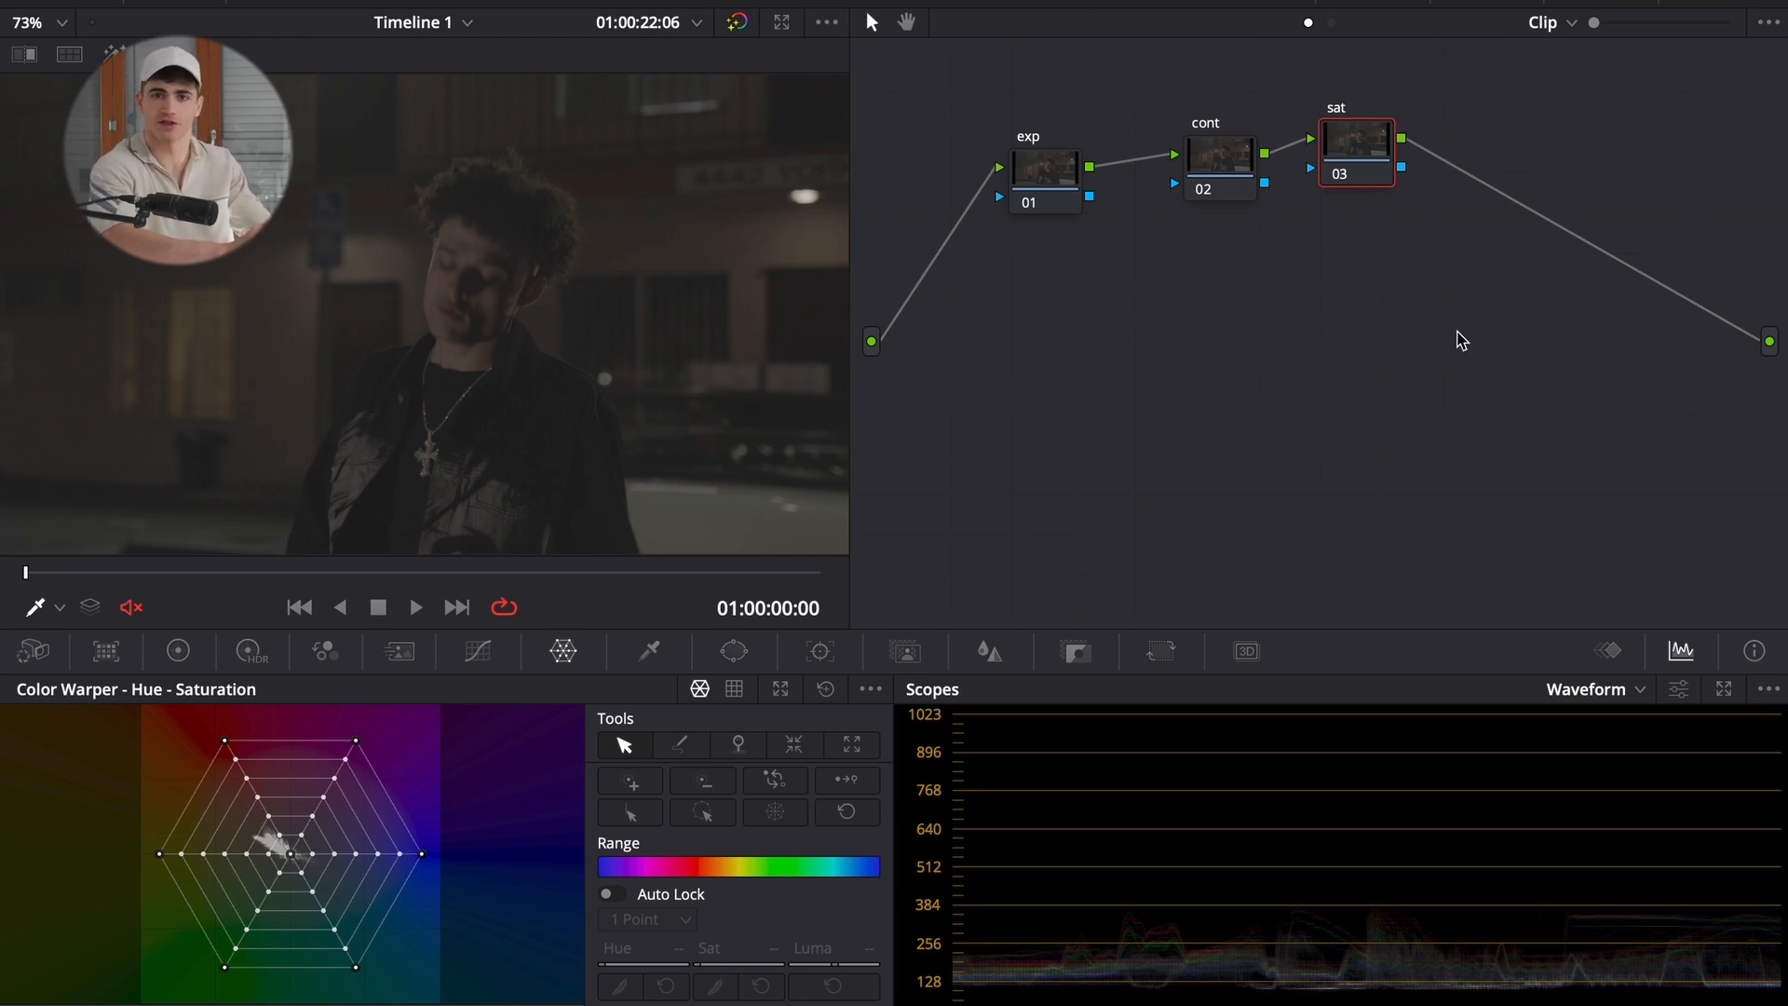
- Delete the exp, cont and sat nodes together, add a new serial node, and move it slightly closer to the source input
left_click_drag(1406, 253, 974, 138)
key("Delete")
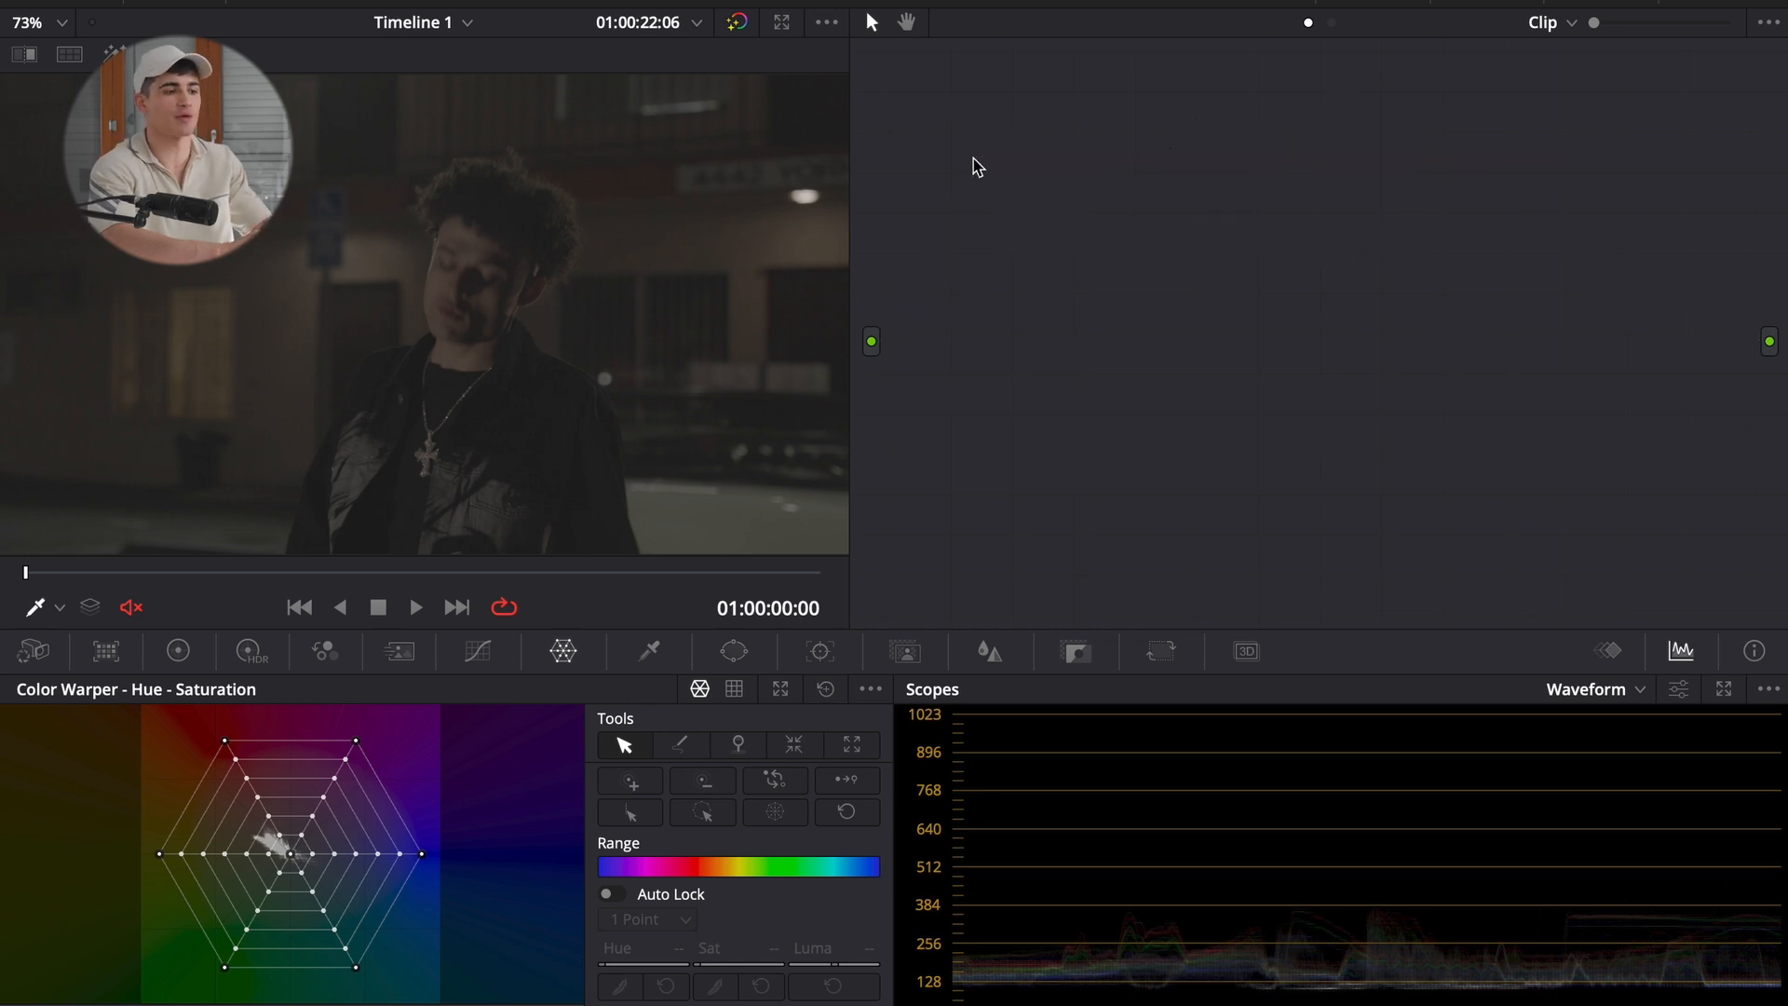
key("alt+s")
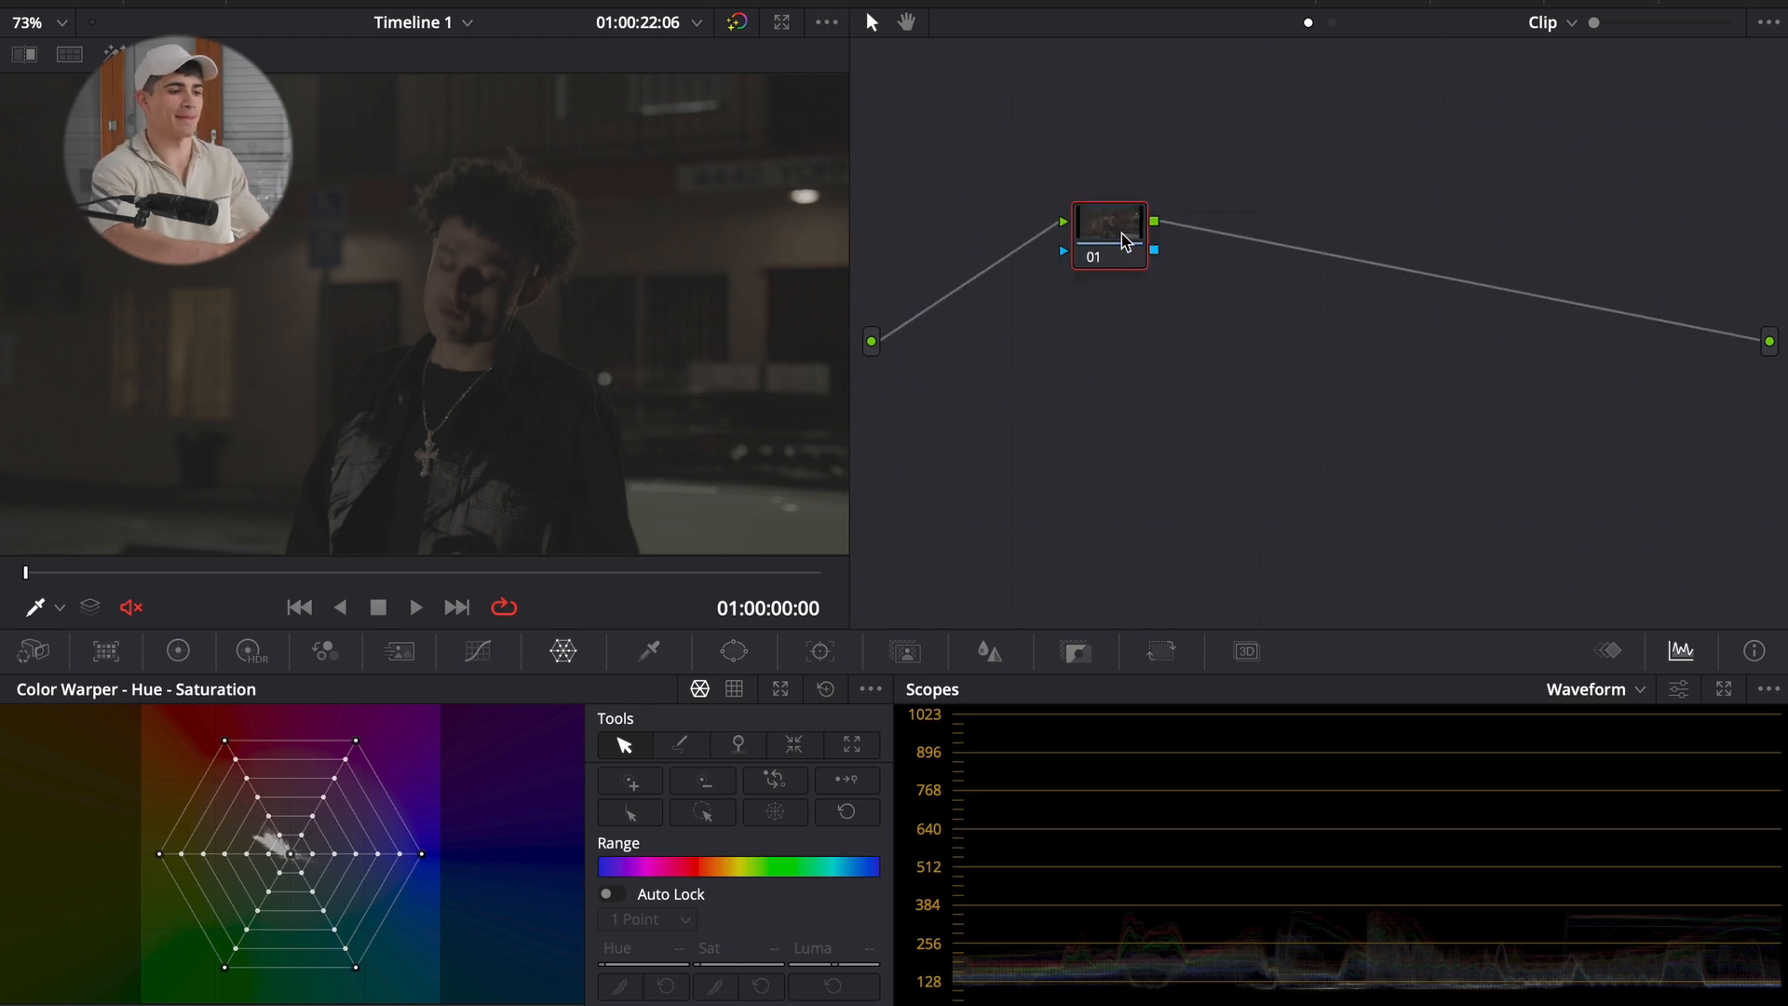
left_click_drag(1111, 233, 1068, 217)
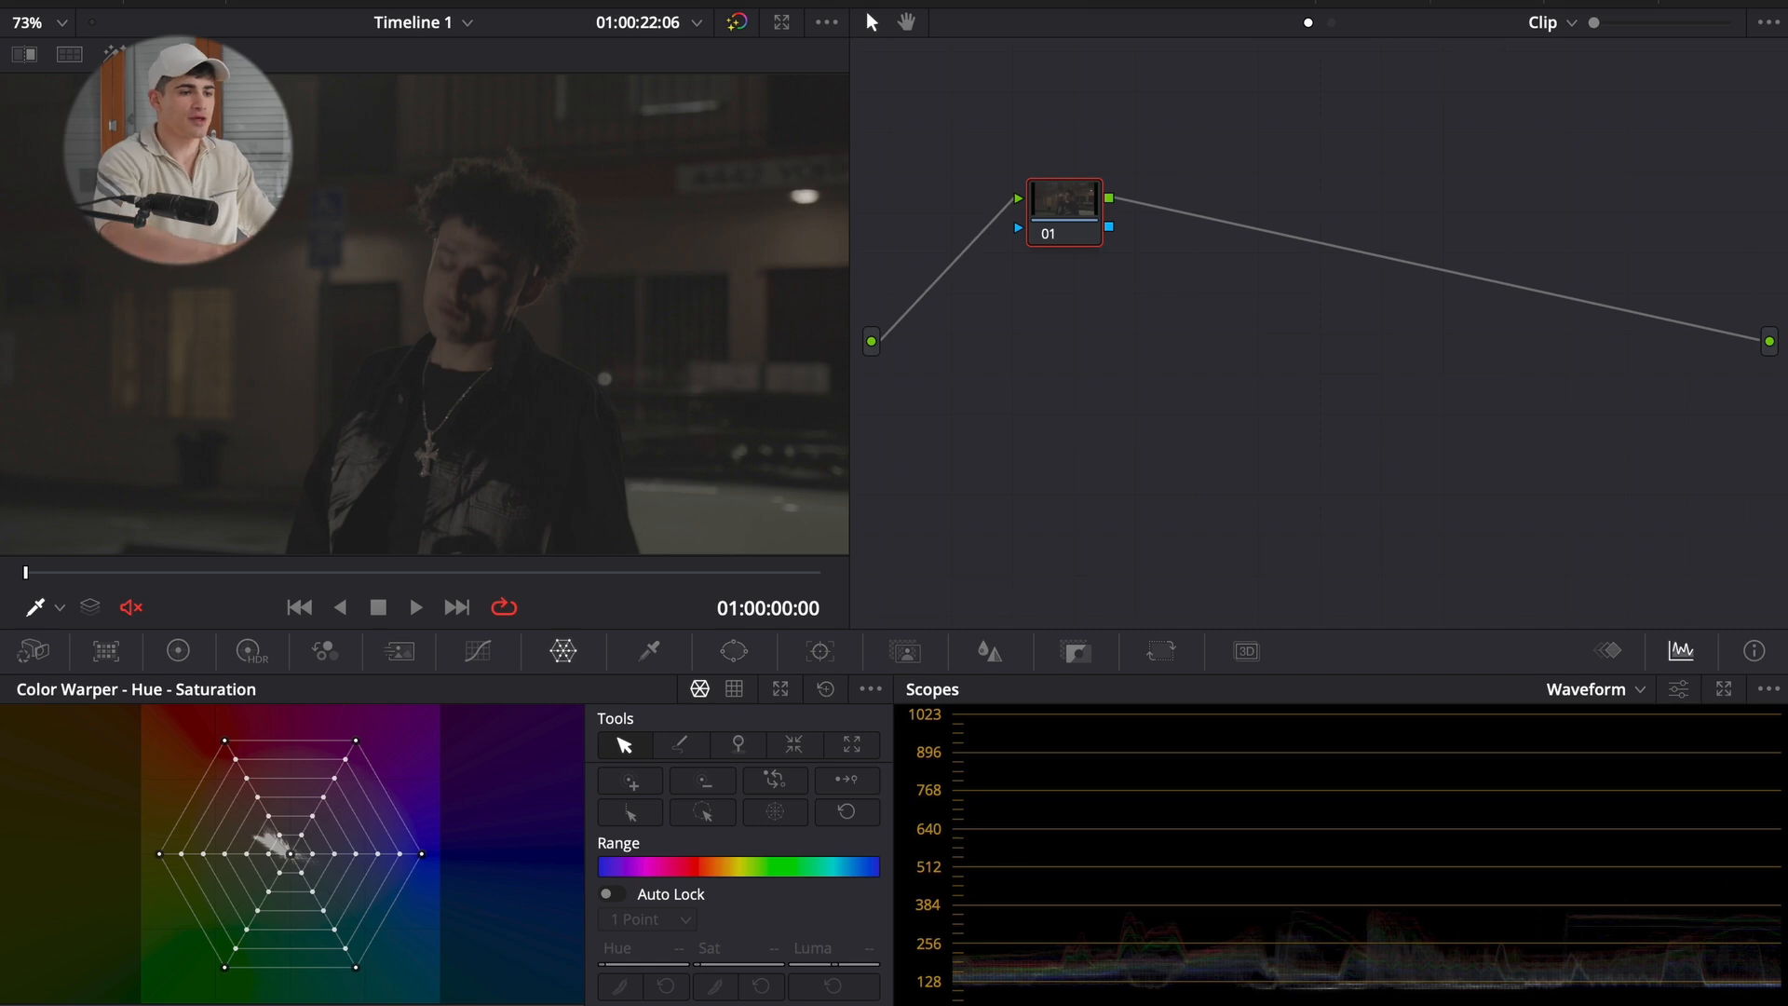
left_click_drag(1143, 138, 1052, 278)
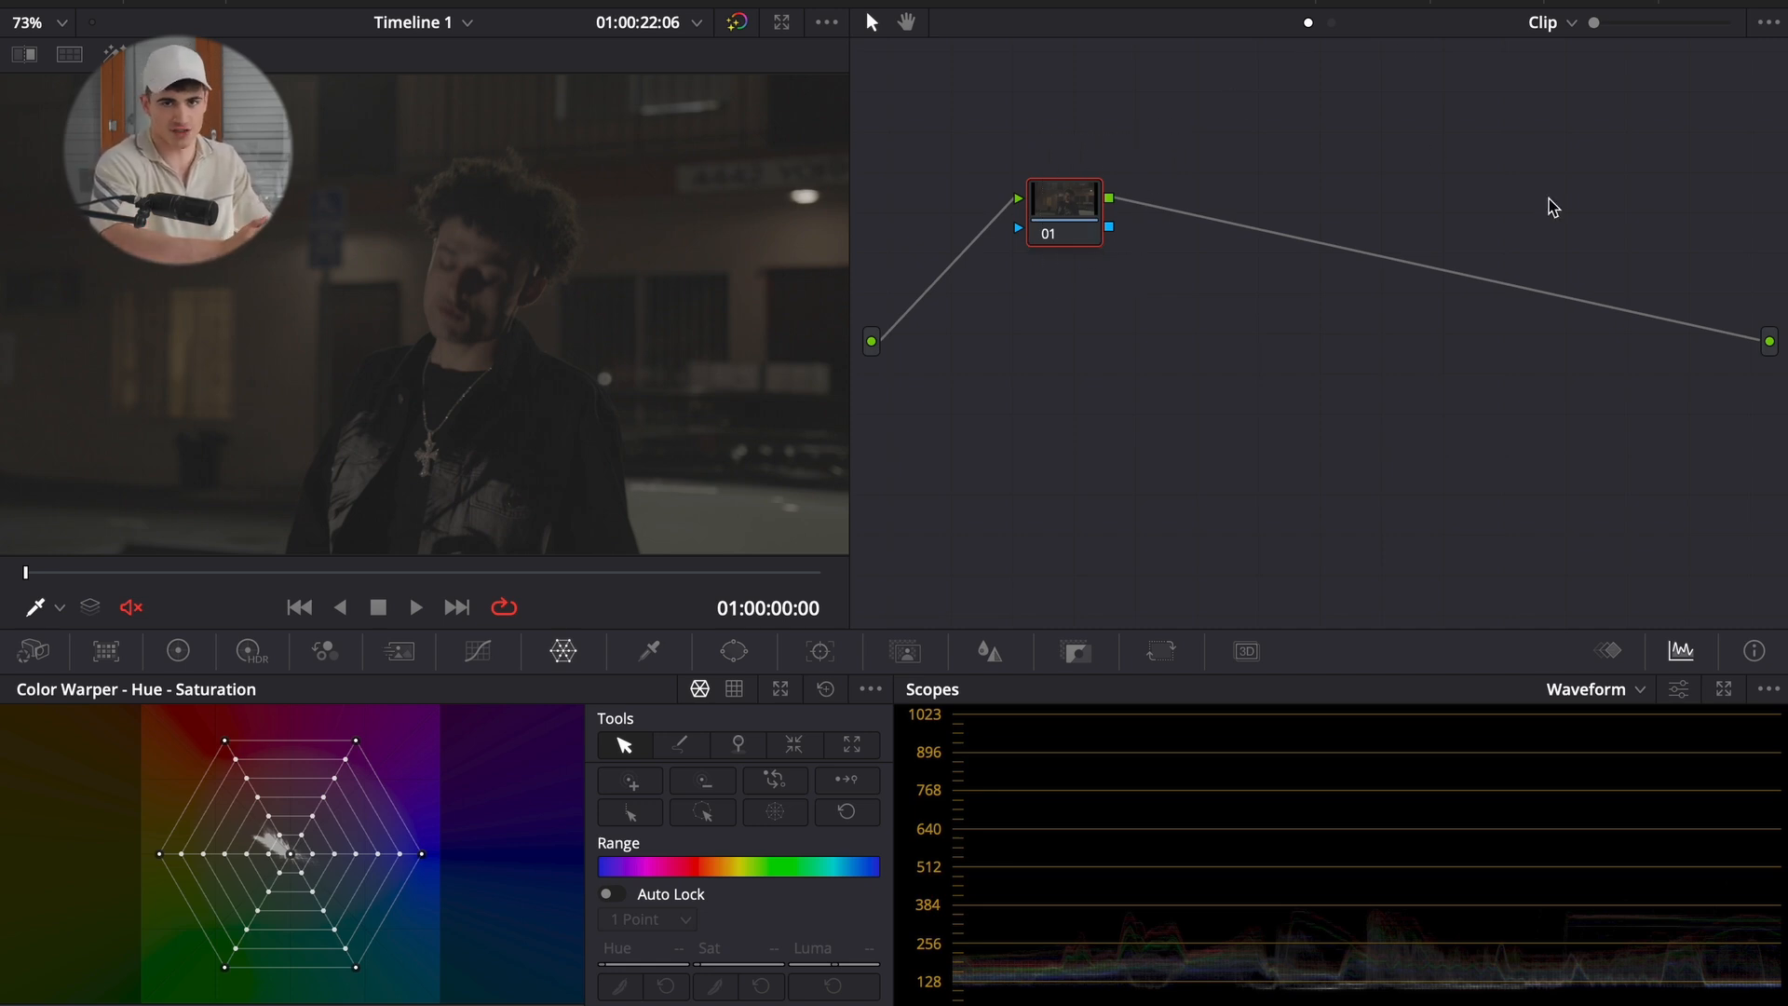
left_click_drag(1074, 195, 1056, 187)
- Browse the Resolve FX effects library and bring up the HDR color wheels
left_click(1609, 1)
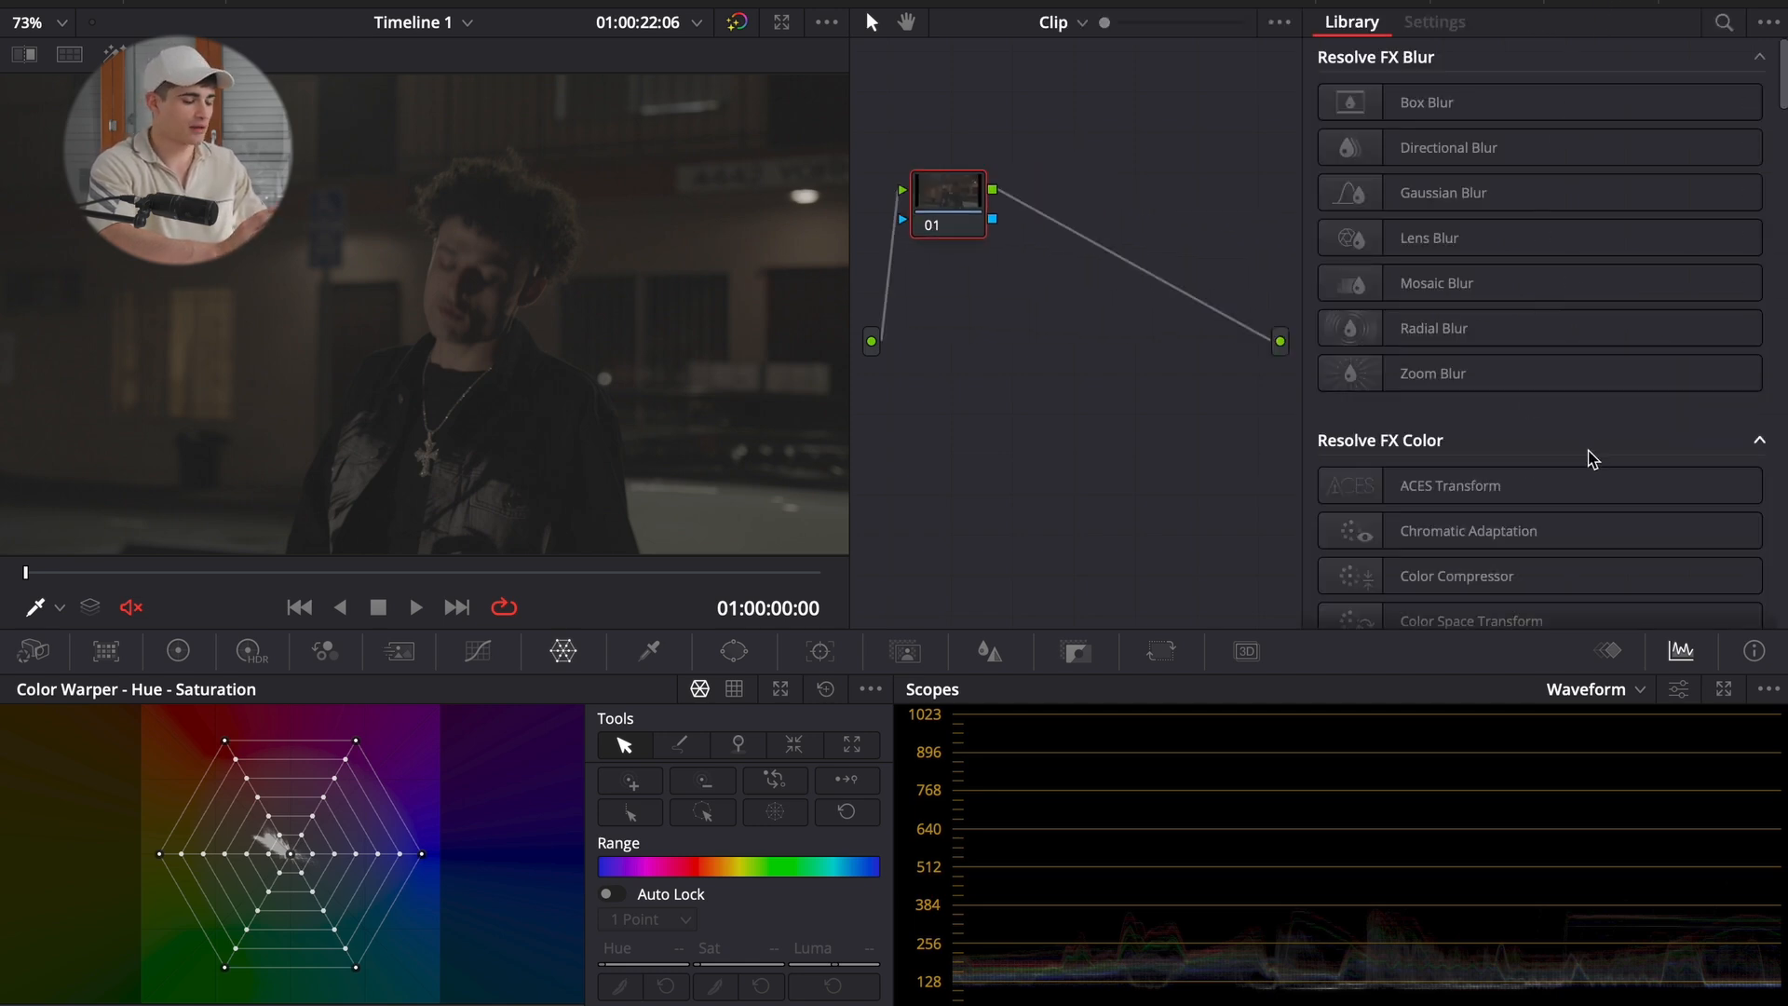
scroll(1589, 459, "down", 15)
scroll(1588, 459, "up", 20)
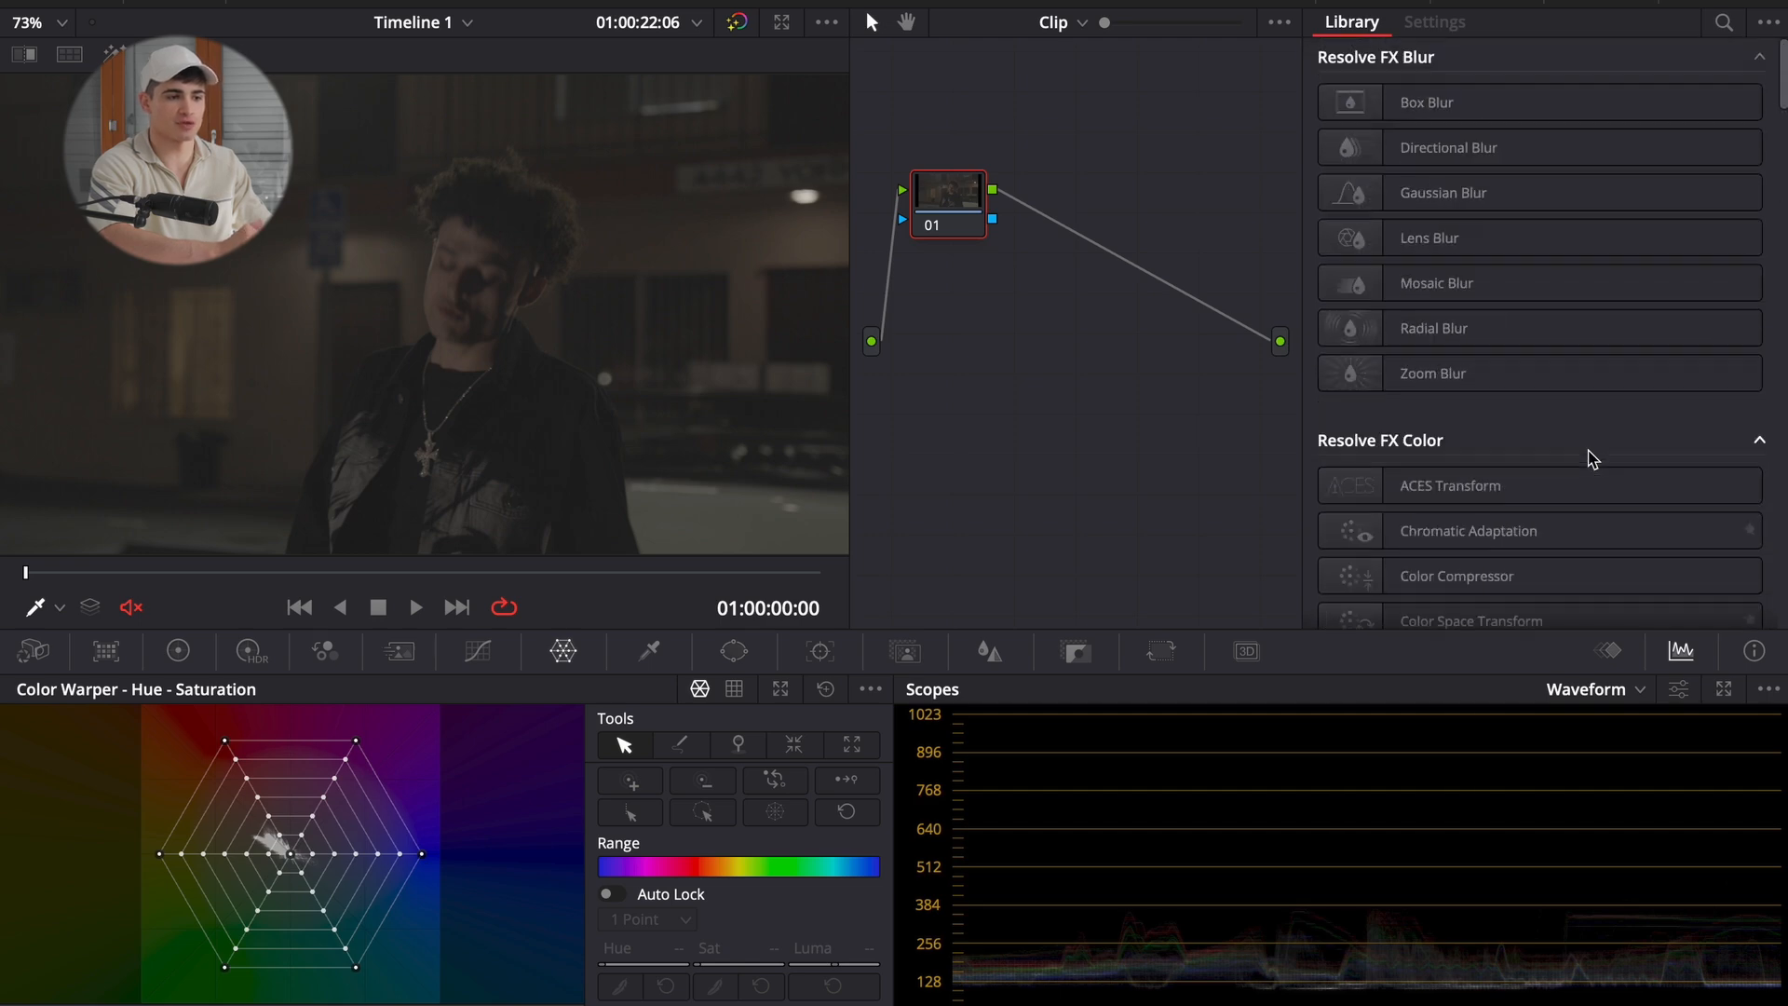
left_click(399, 651)
left_click(252, 651)
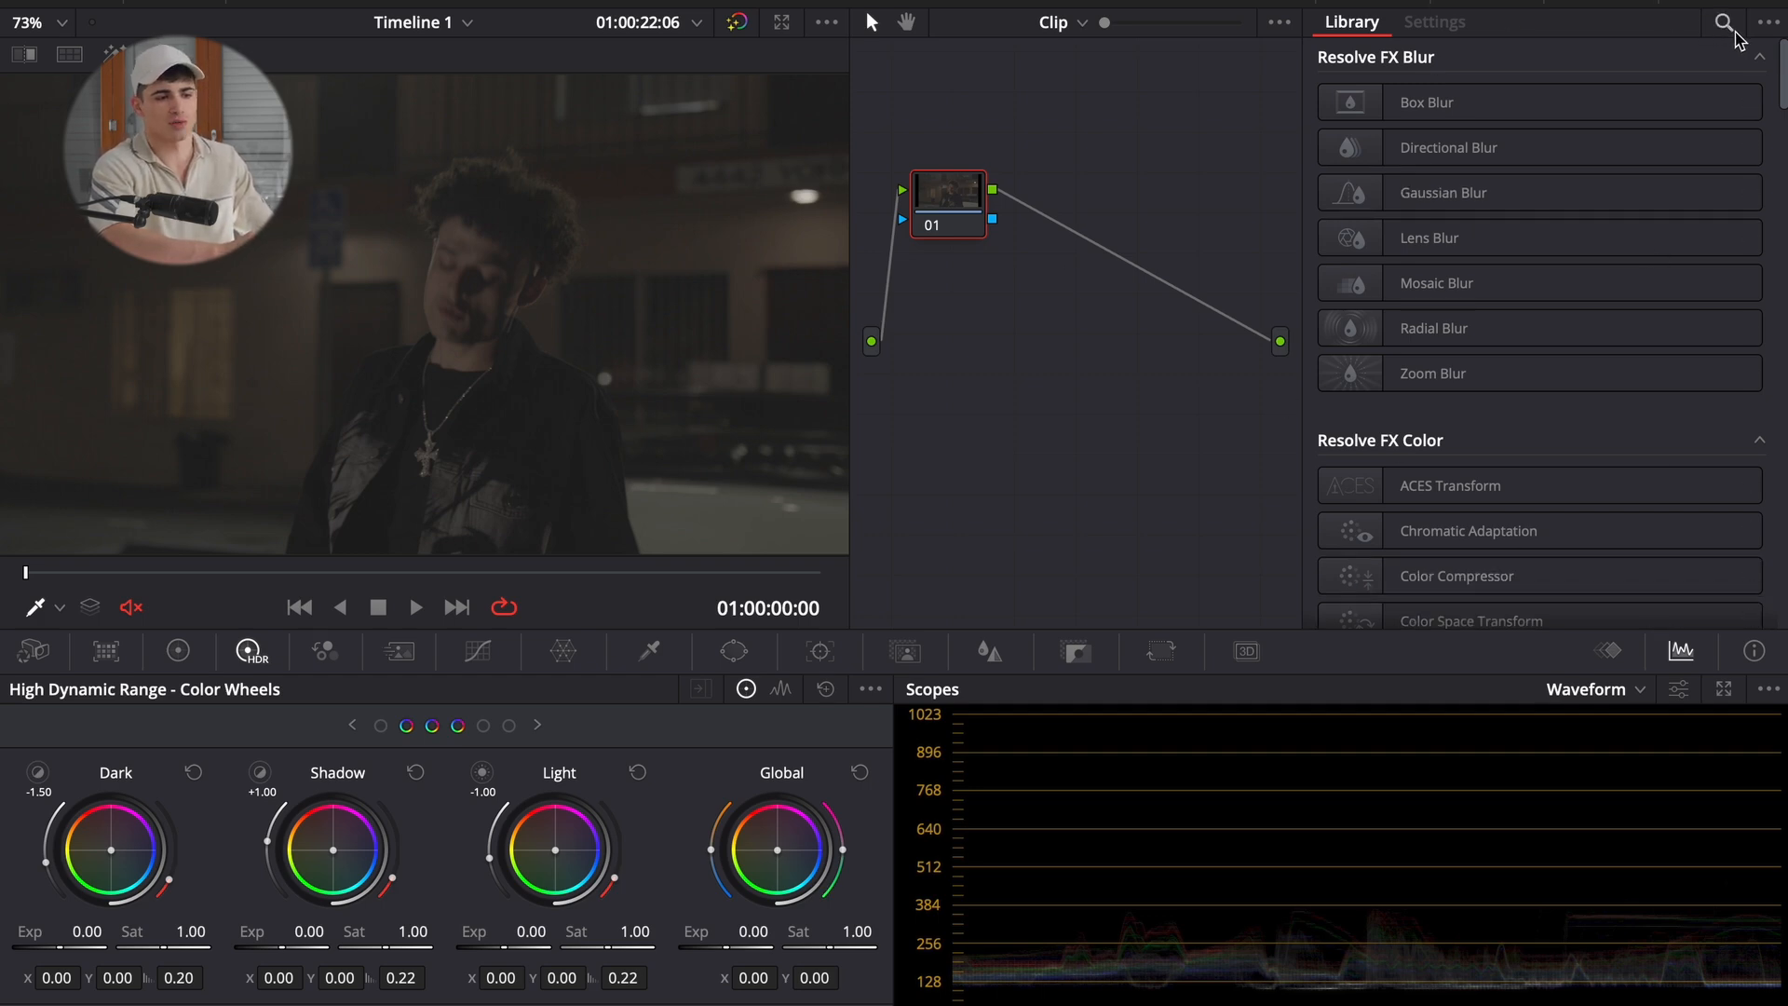
scroll(1541, 275, "down", 10)
scroll(1542, 280, "up", 10)
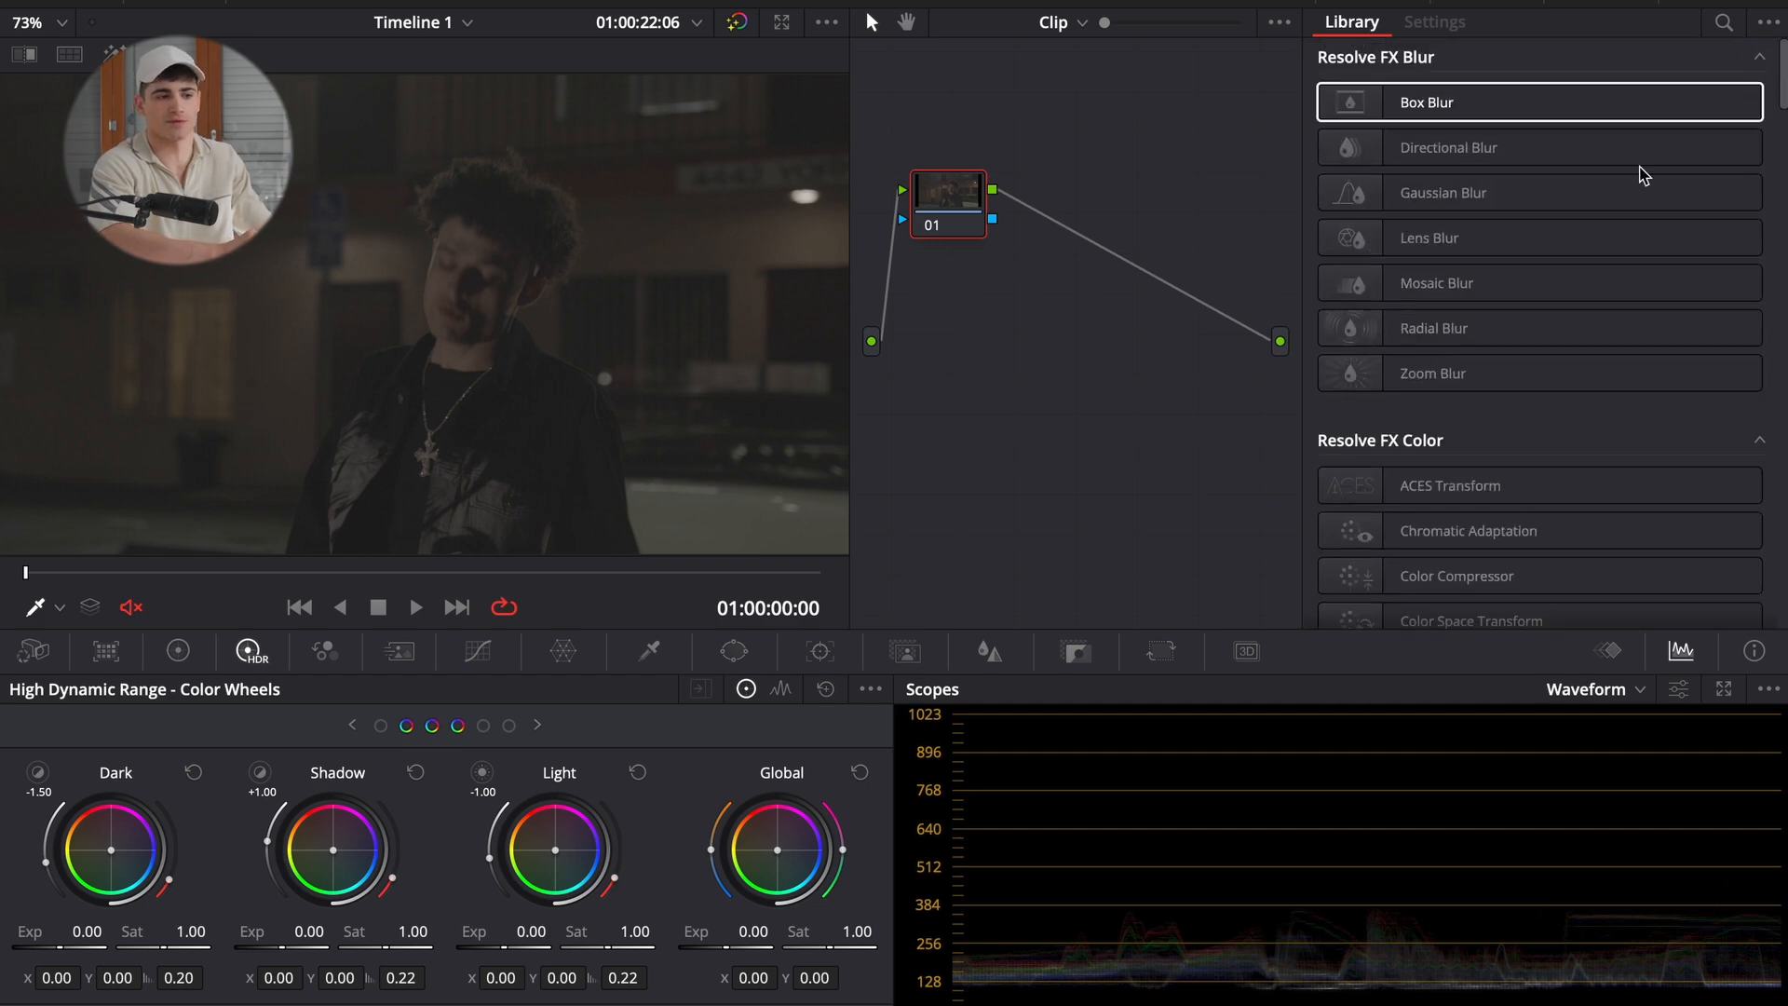
scroll(1589, 280, "down", 8)
scroll(1588, 270, "up", 8)
- Search the effects library for "color space" and apply Color Space Transform to node 01
left_click(1723, 23)
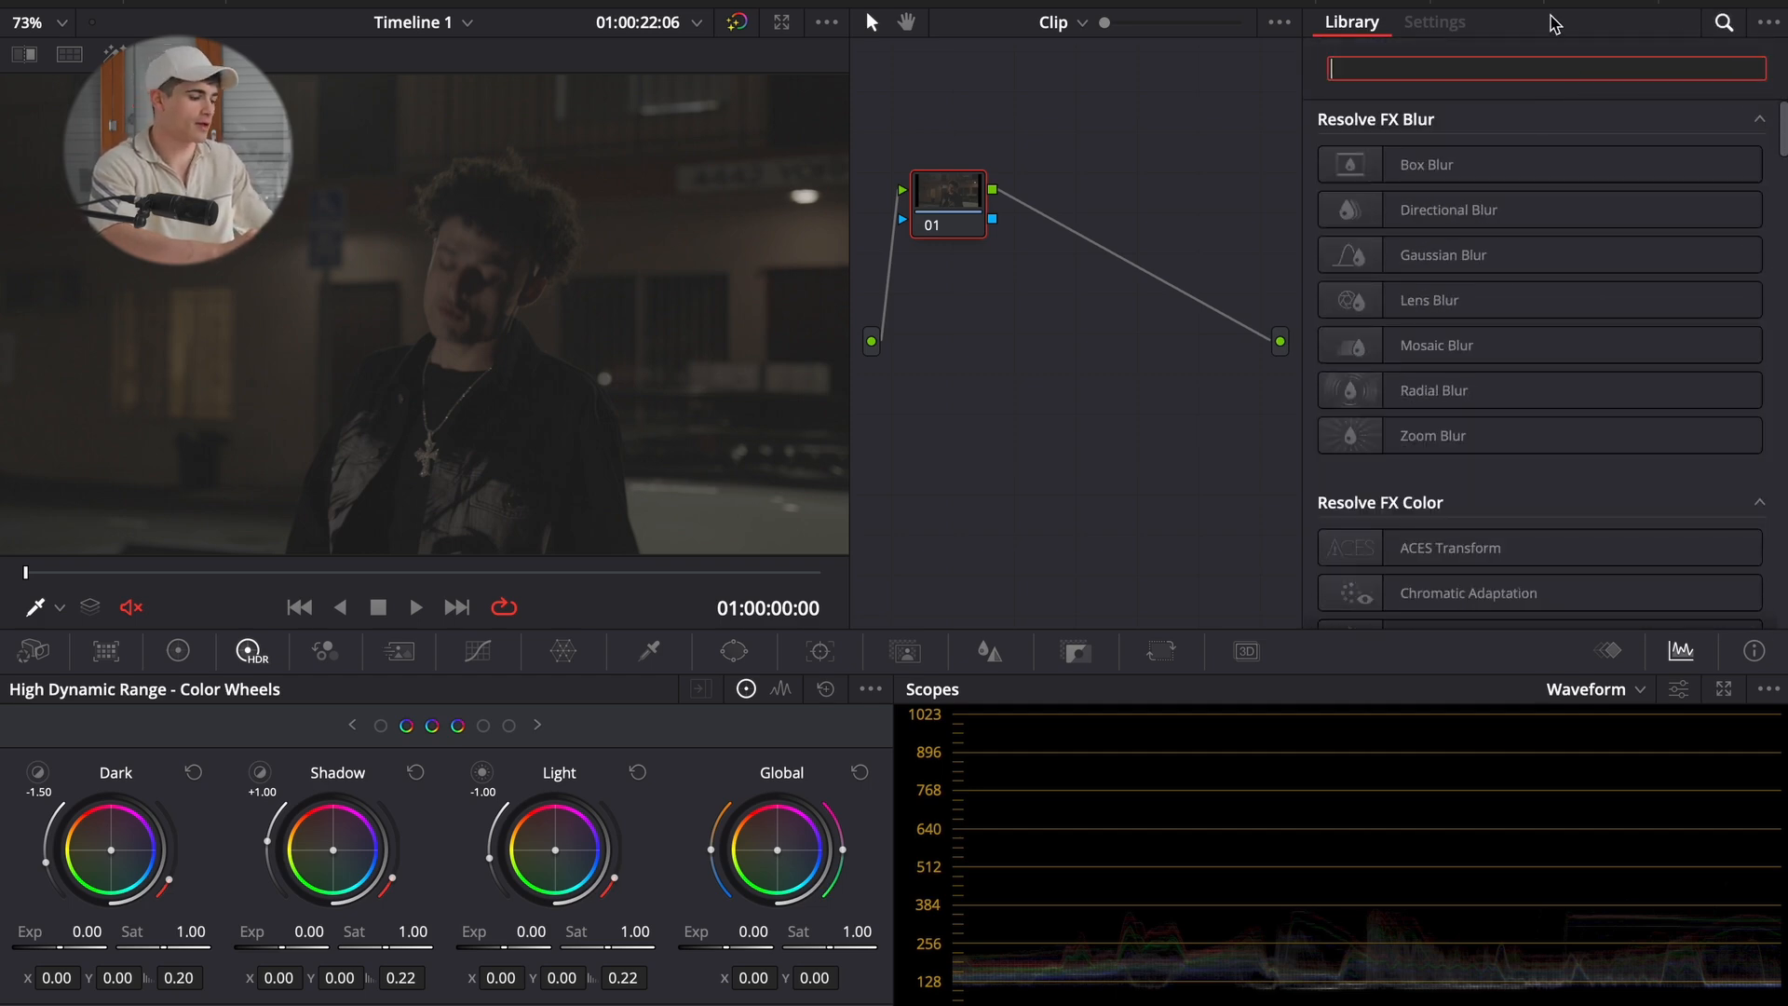
type("color space")
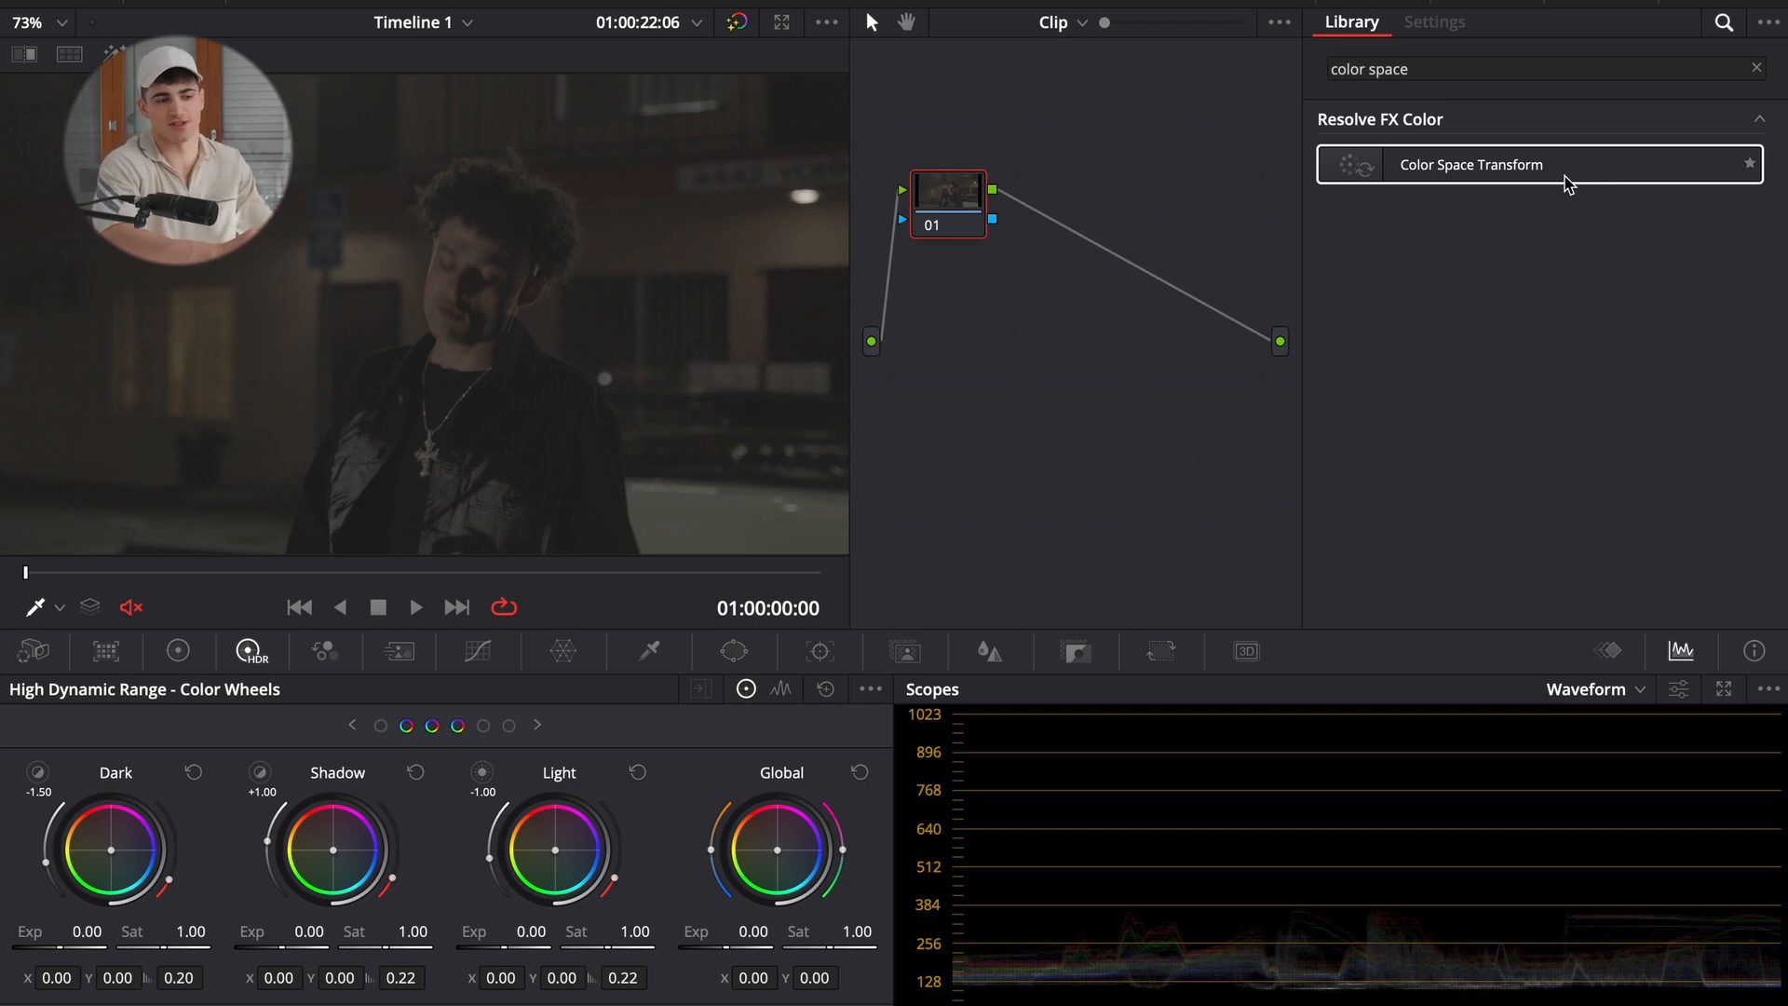
mouse_move(1486, 173)
left_mouse_down()
mouse_move(1475, 199)
mouse_move(1490, 180)
left_mouse_up()
left_click_drag(959, 211, 1008, 193)
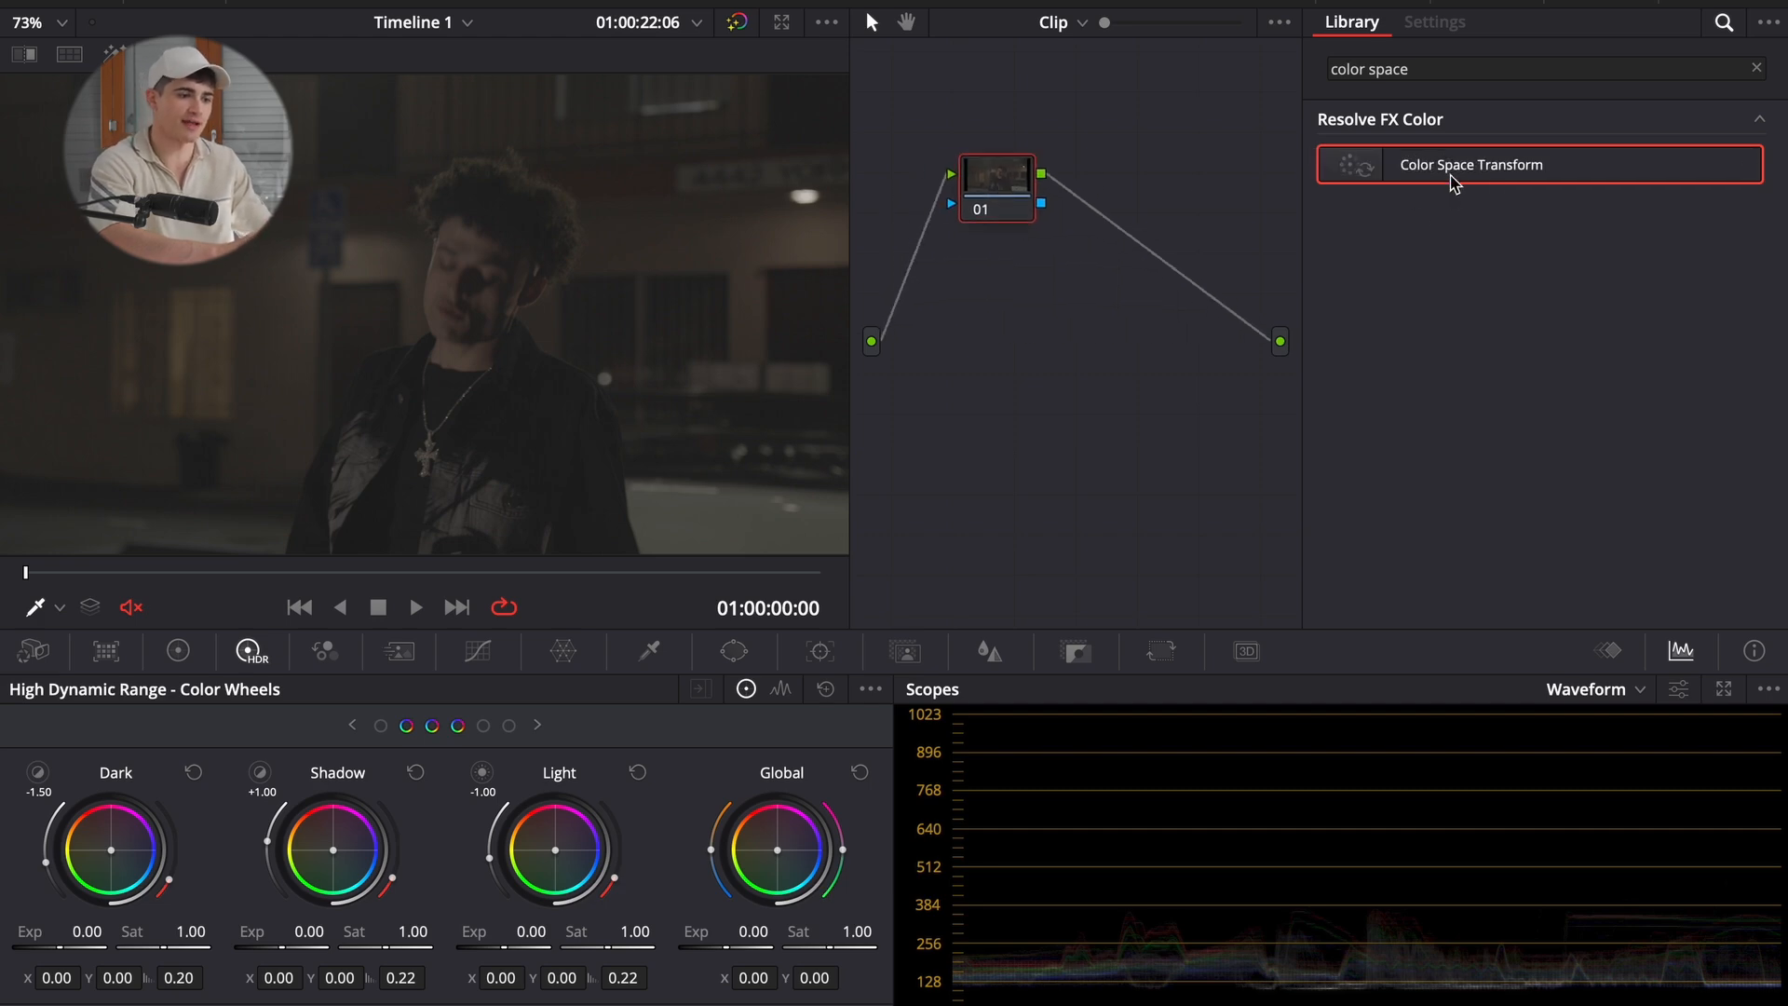
left_click_drag(1455, 177, 994, 207)
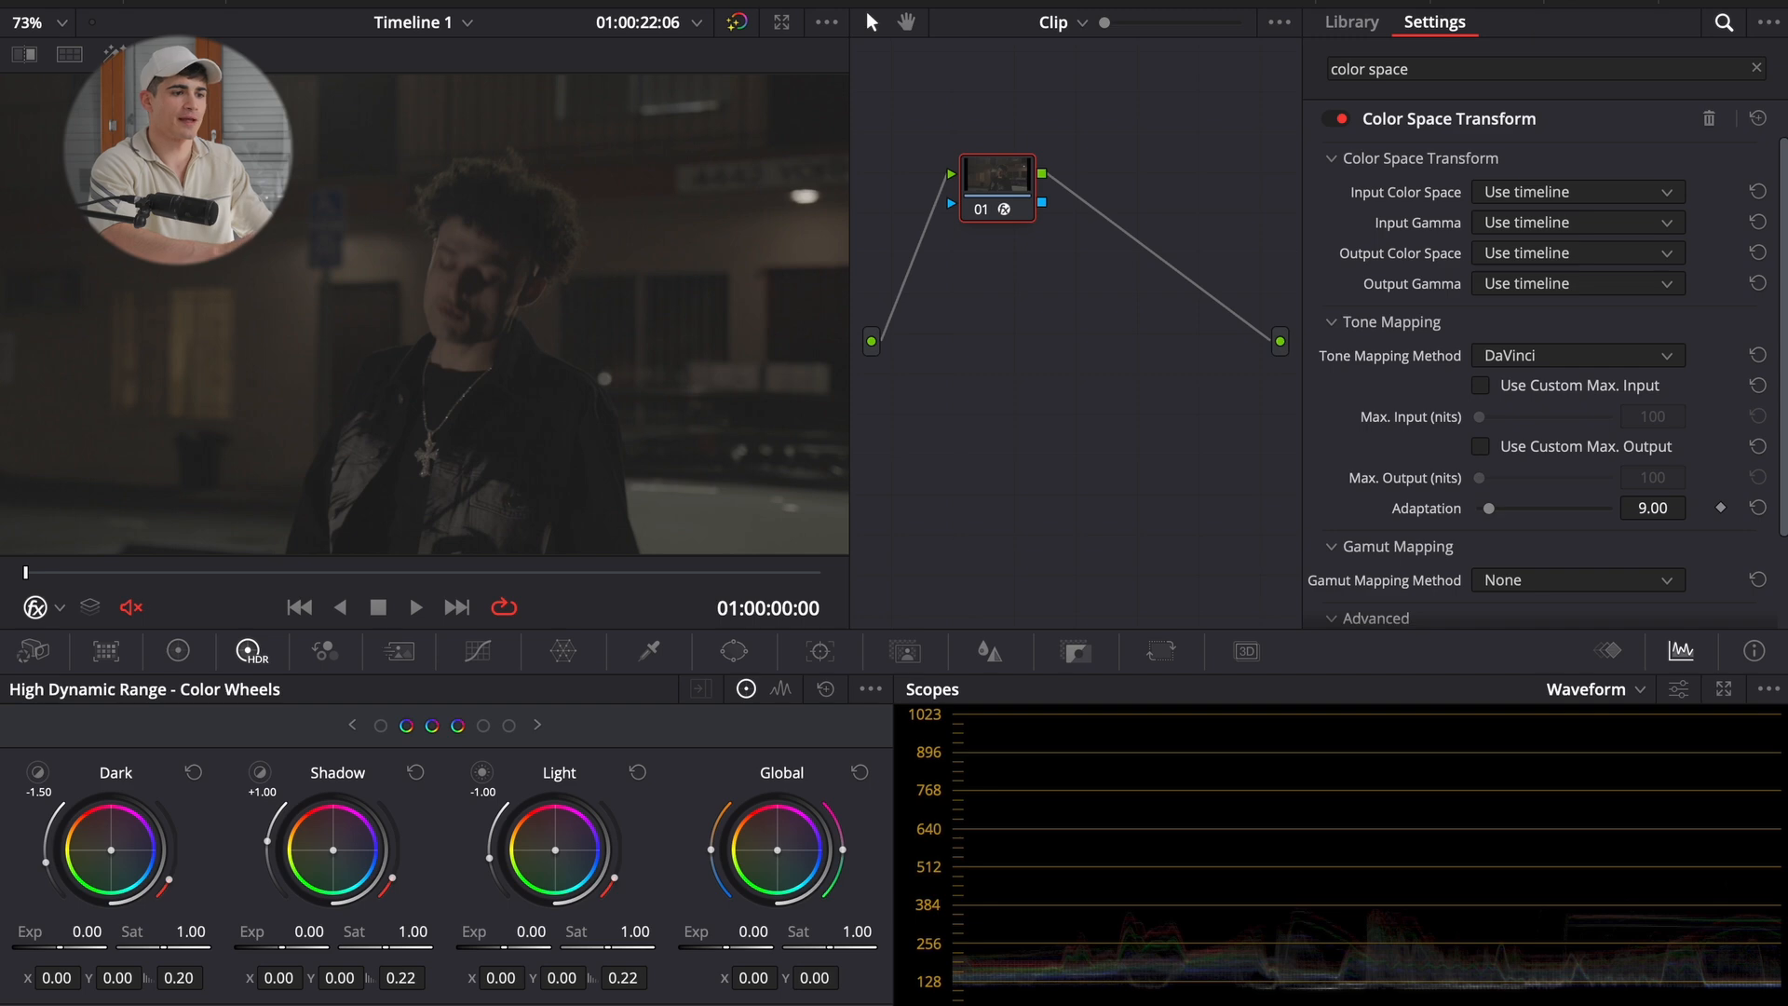
- Try shifting node 01's HDR Shadow wheel toward blue at X 0.08, Y -0.02, and reset the wheel
left_click(1601, 2)
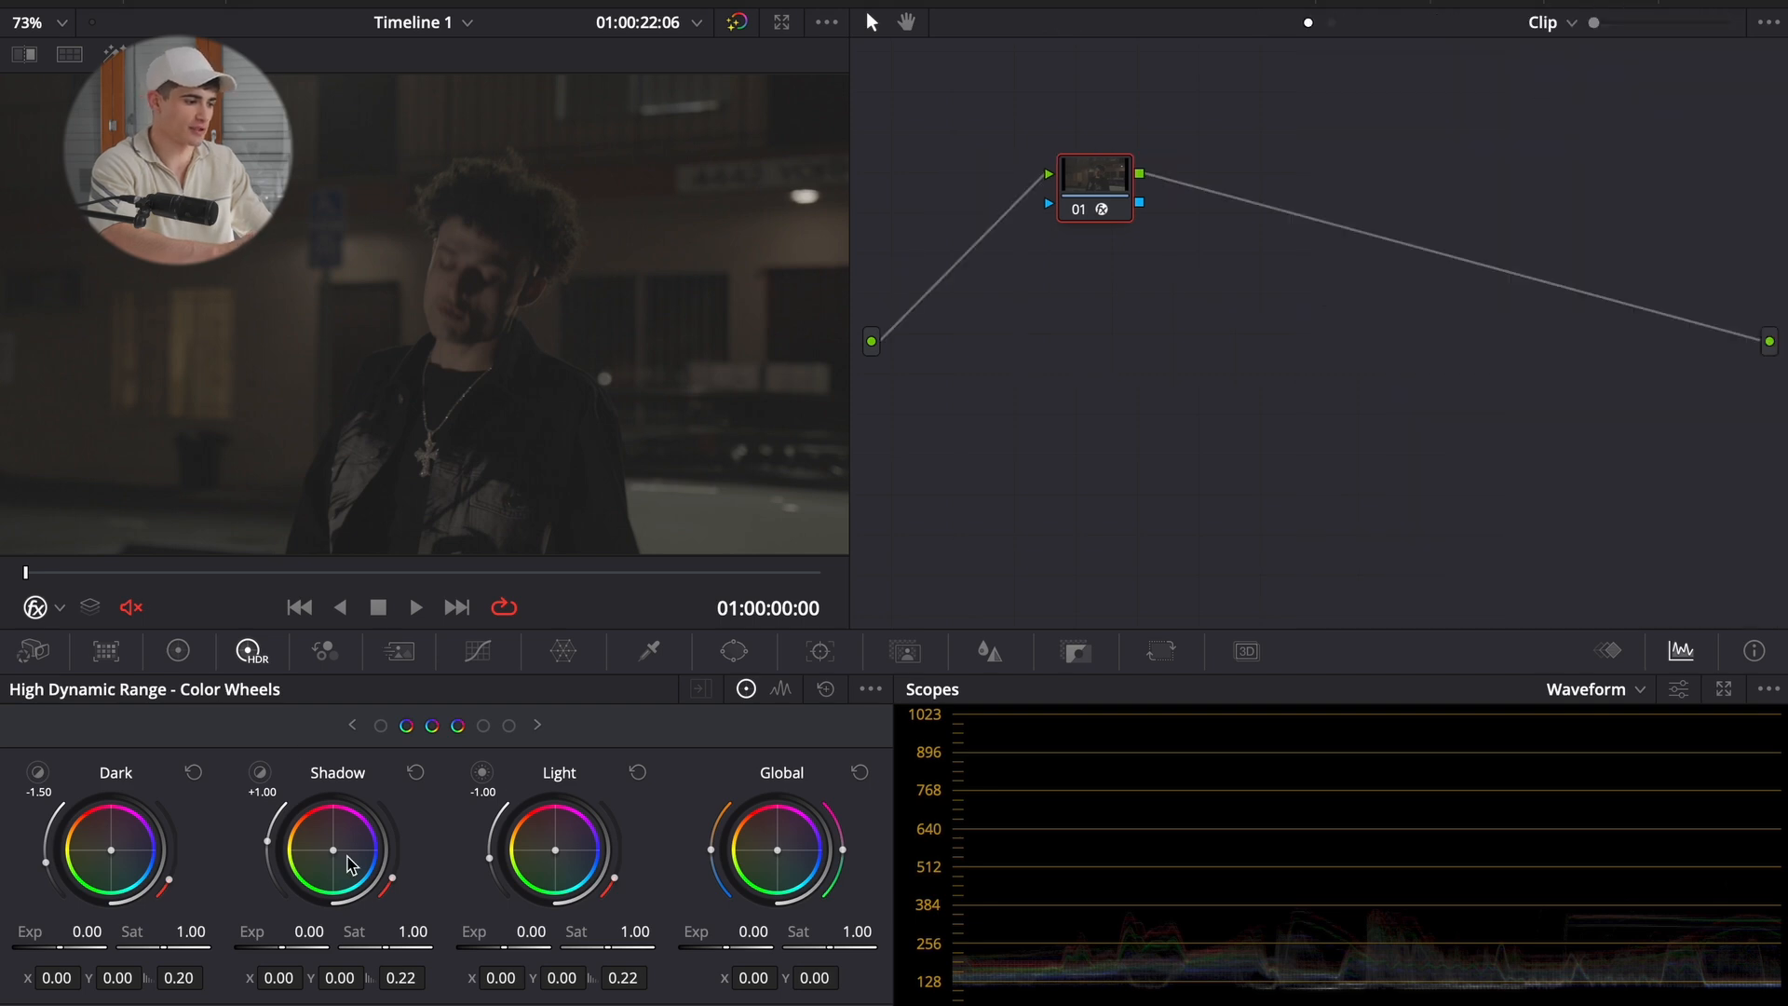
mouse_move(349, 864)
left_mouse_down()
mouse_move(372, 881)
mouse_move(352, 865)
left_mouse_up()
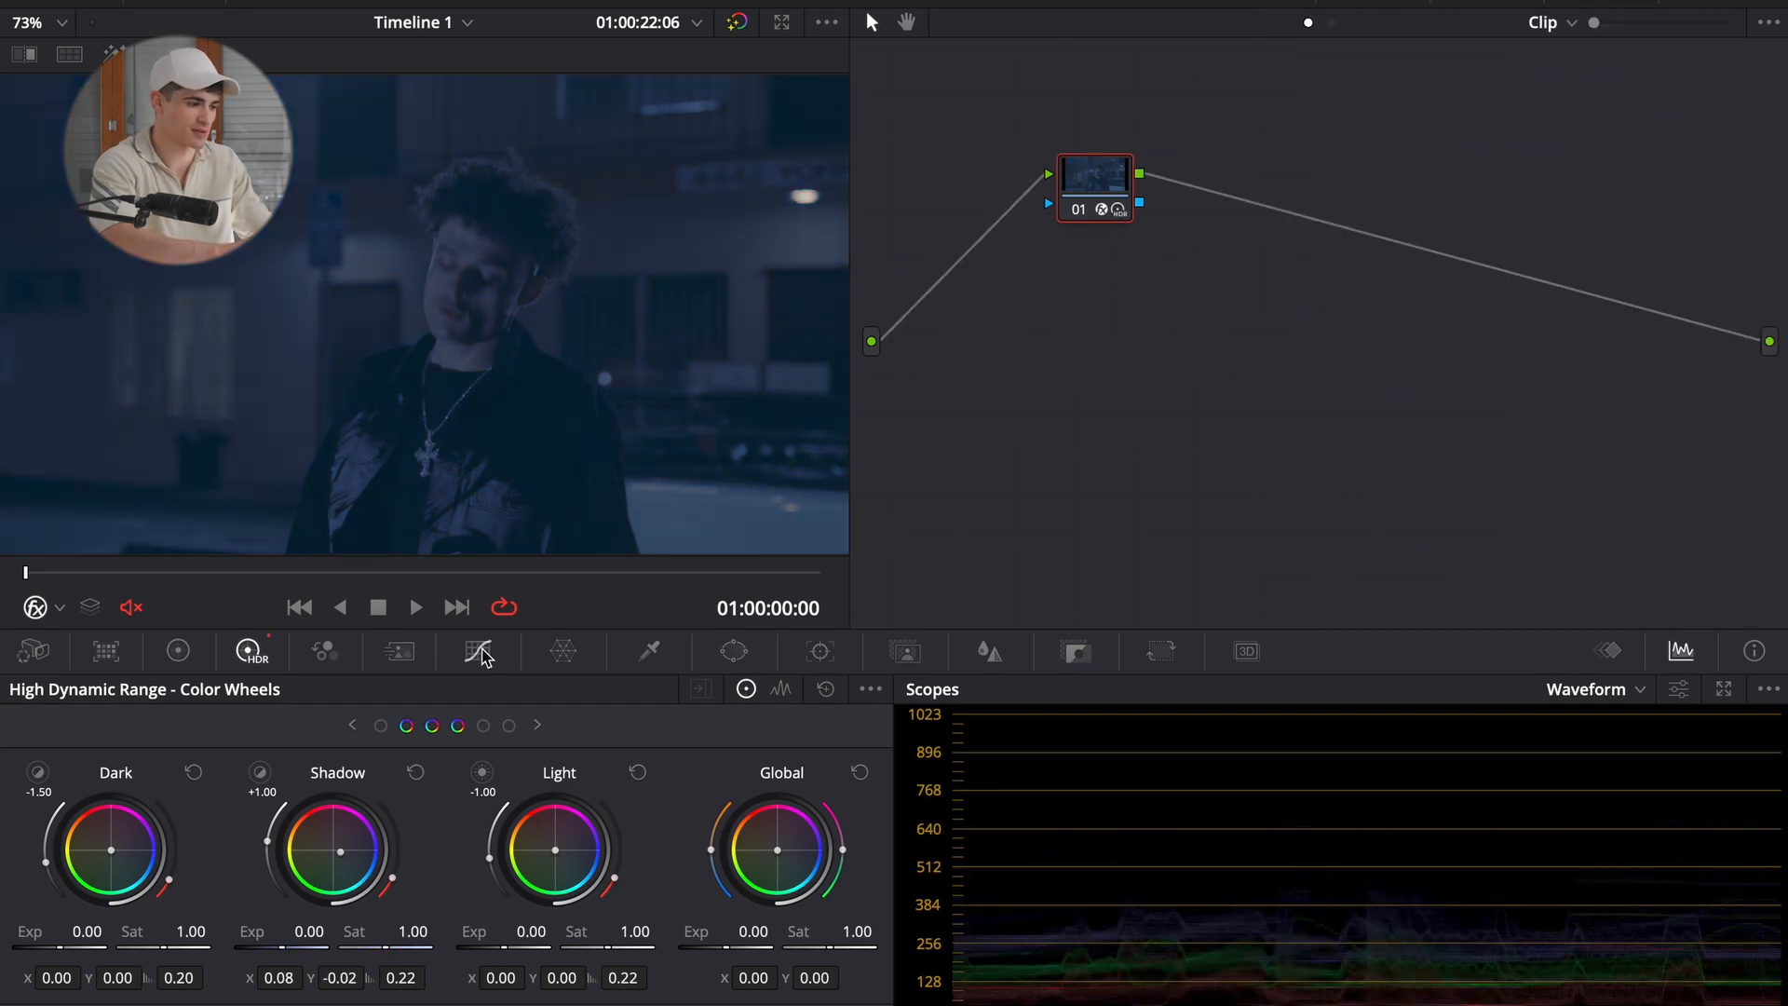
left_click(416, 772)
left_click_drag(1095, 190, 1069, 246)
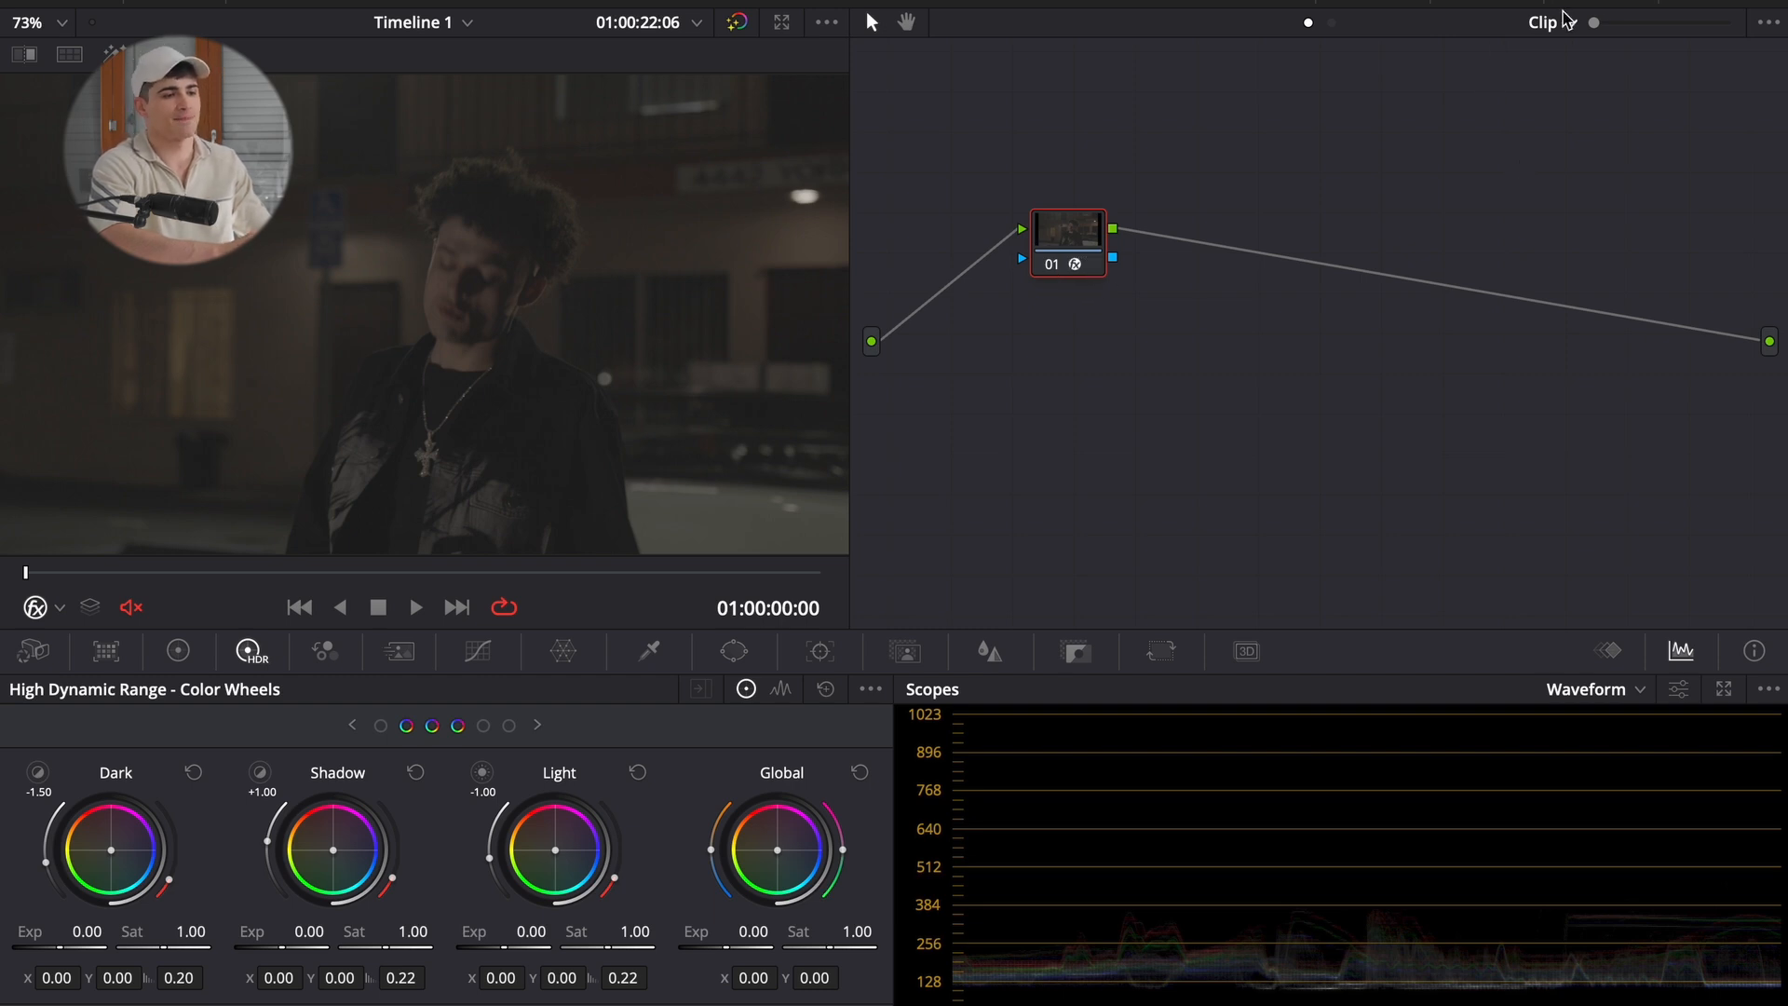
key("alt+s")
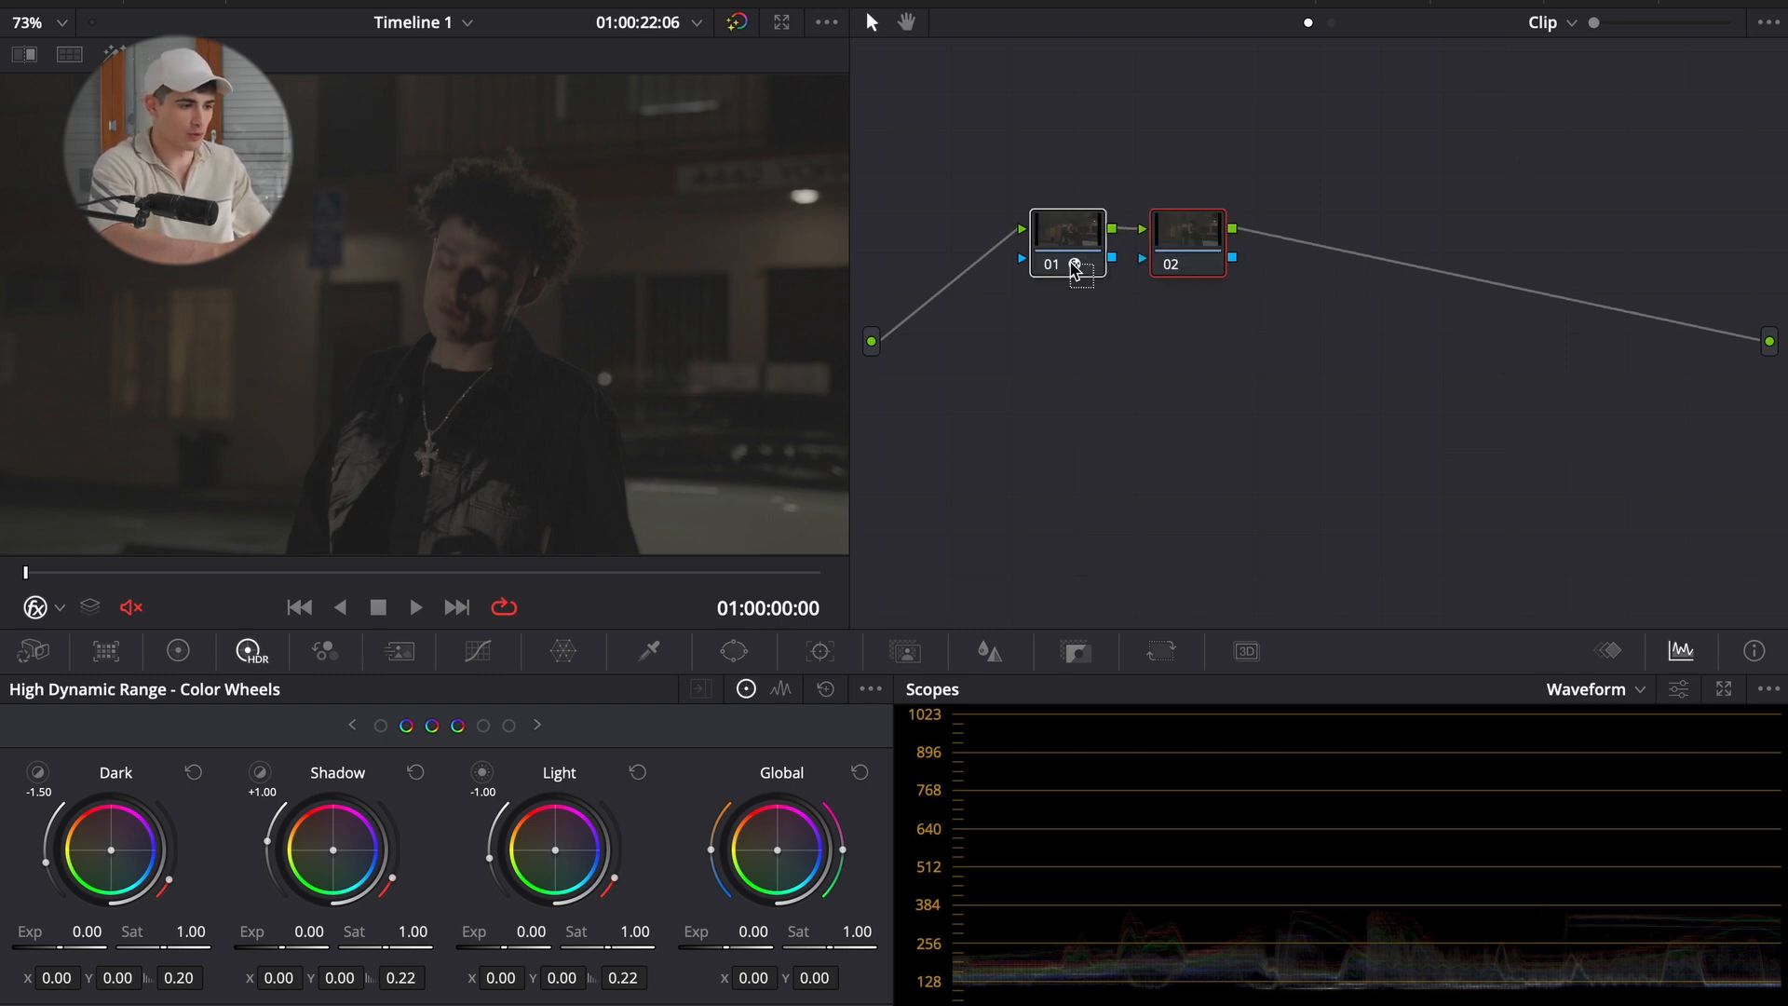
left_click(1604, 4)
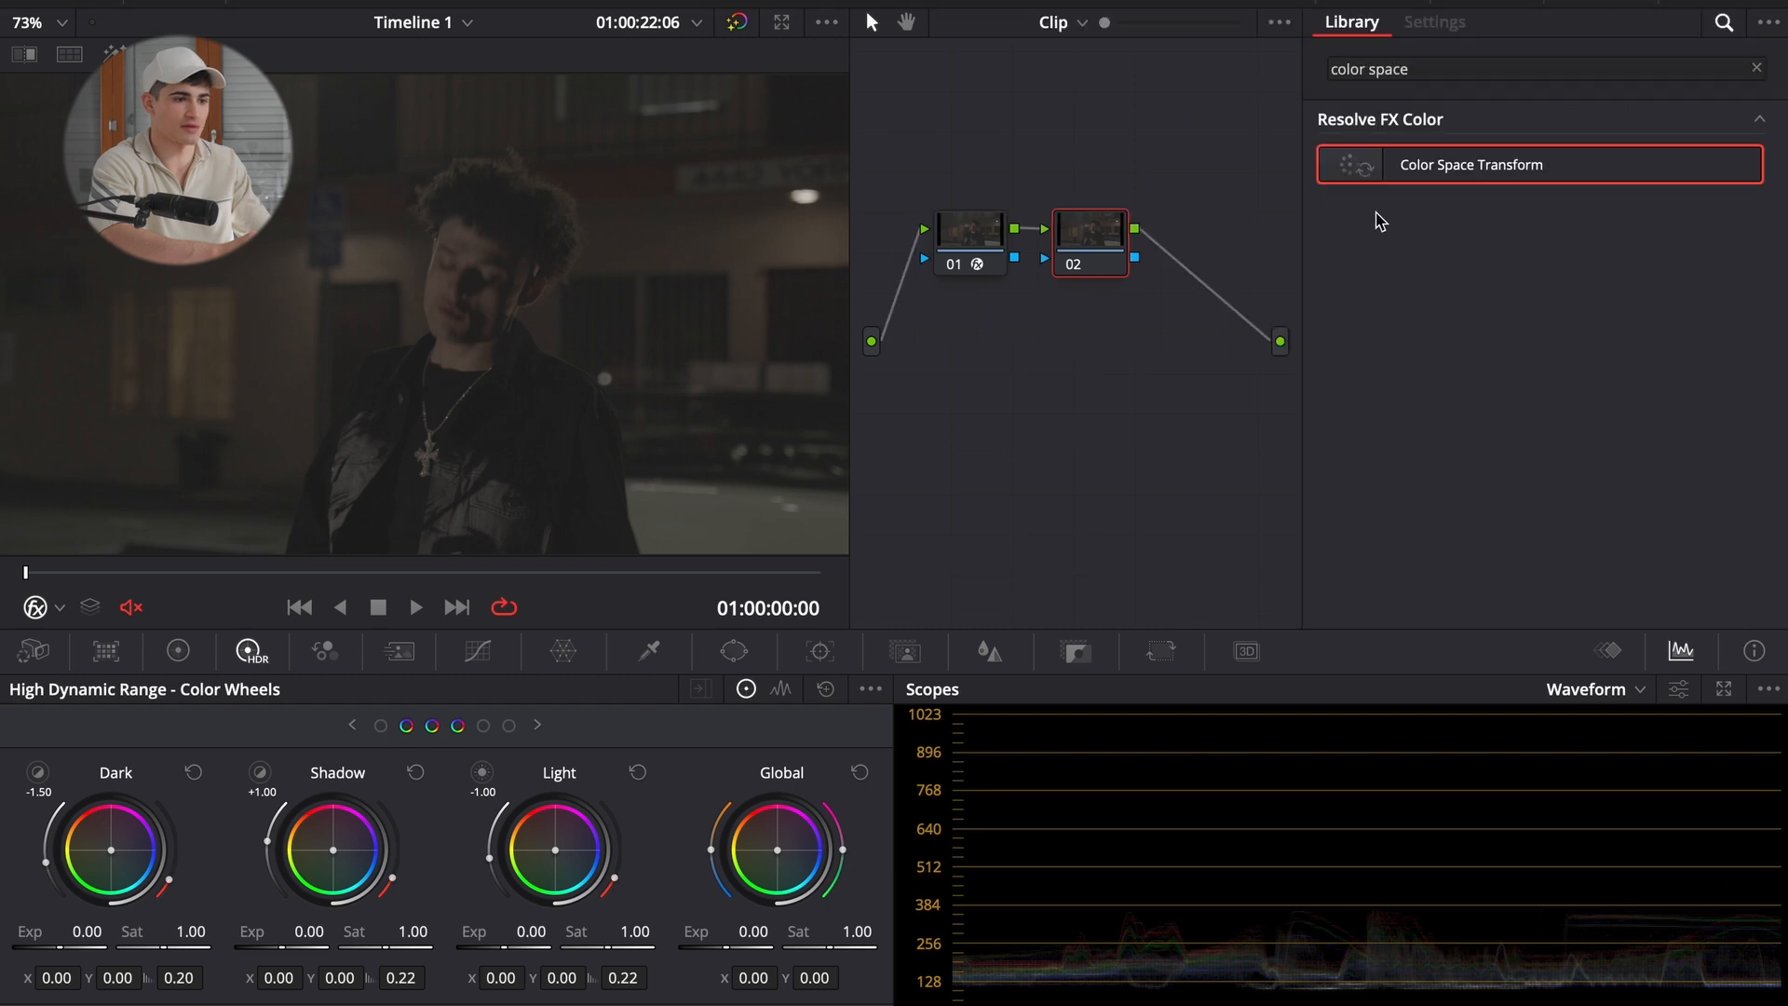
left_click(1757, 69)
left_click(1596, 5)
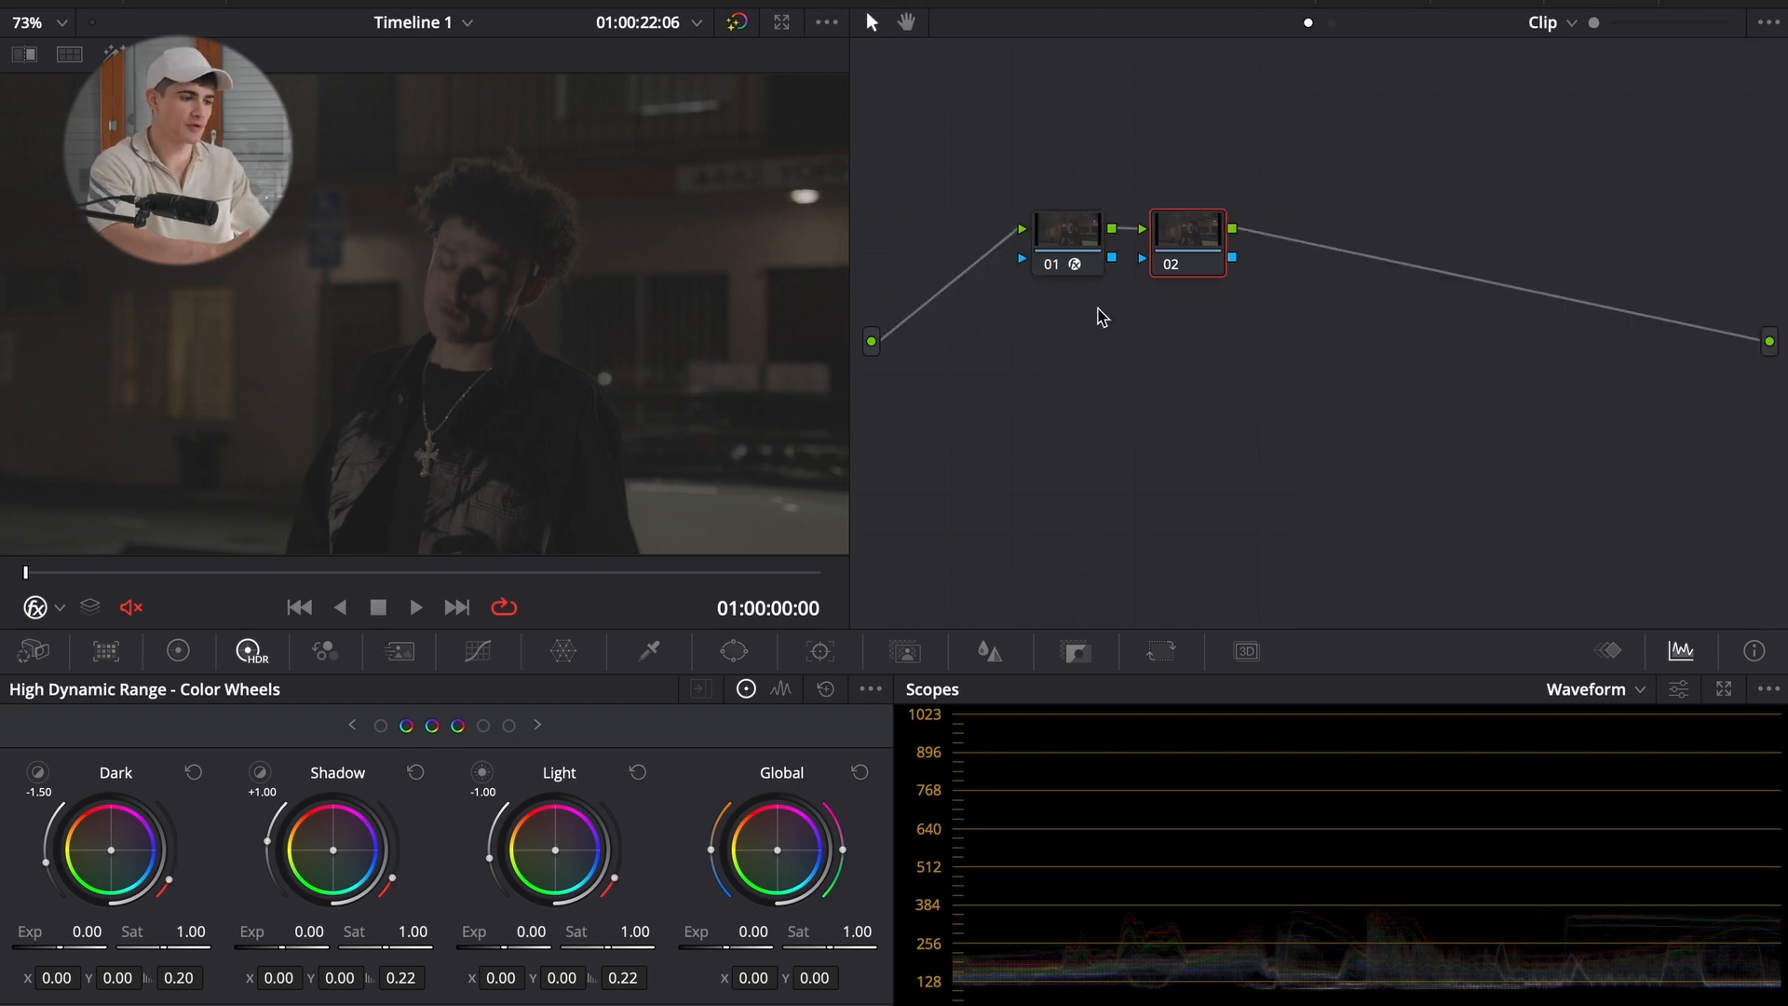
left_click(1077, 248)
left_click(1199, 238)
key("Delete")
left_click(1085, 245)
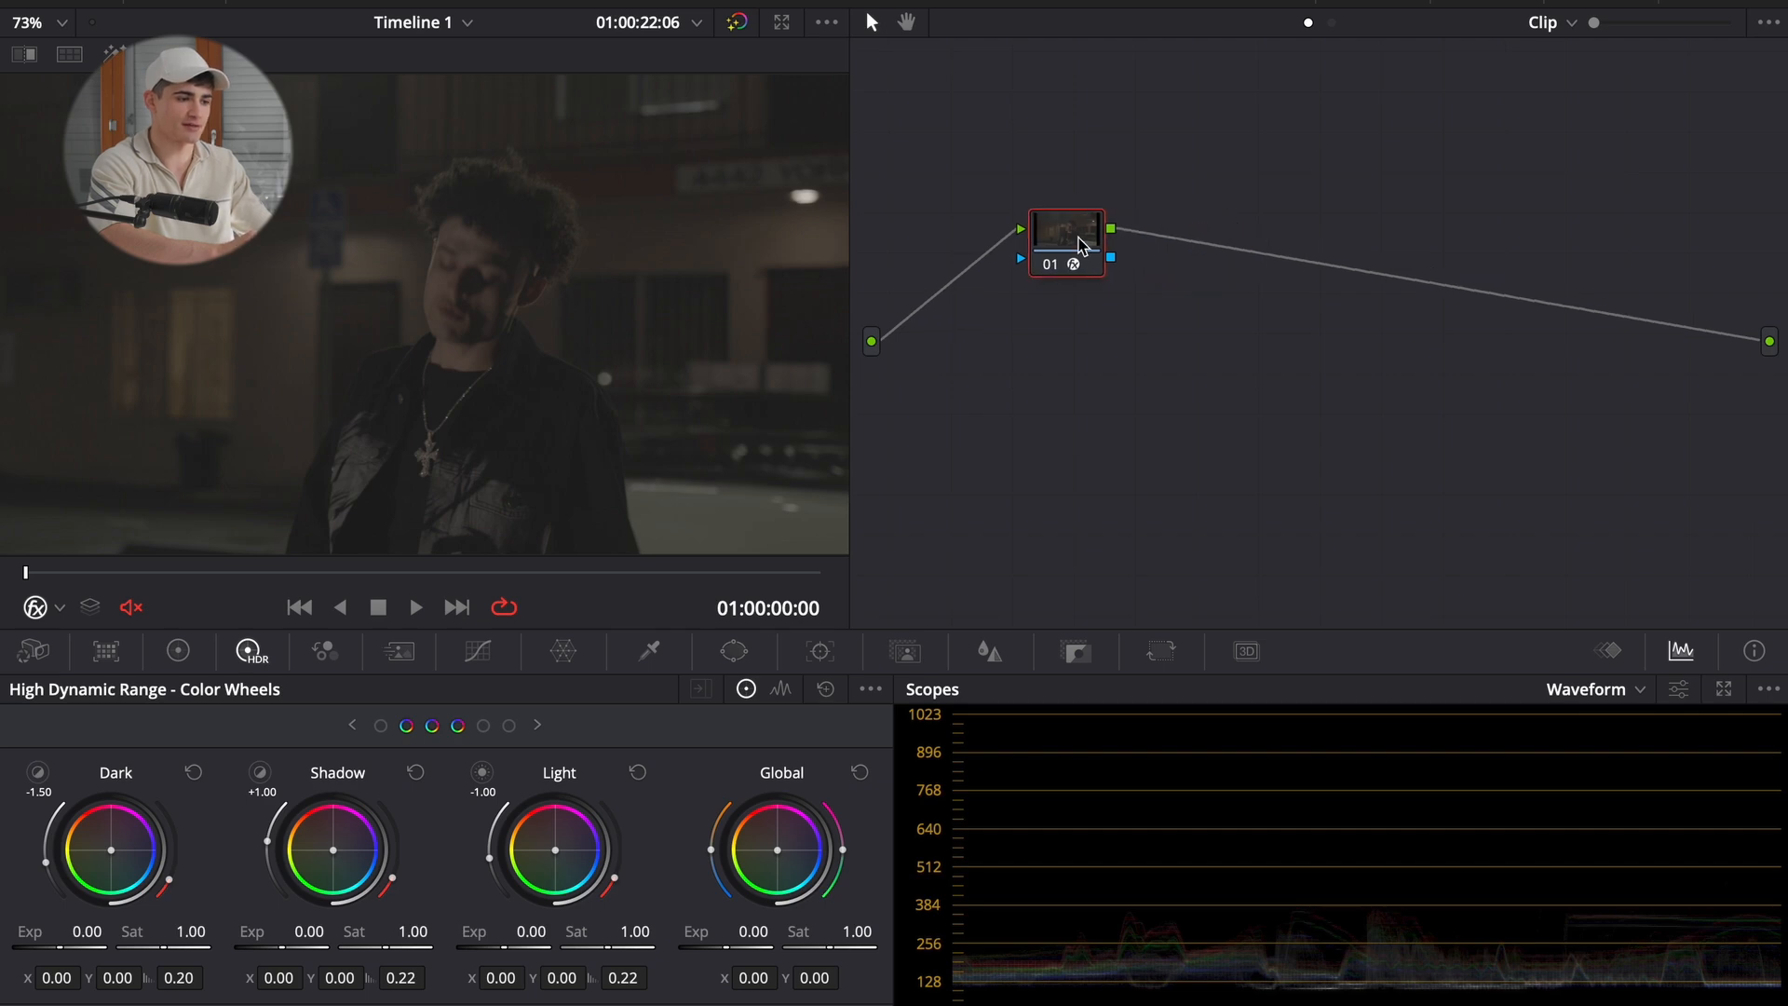
- Open node 01's Color Space Transform settings and collapse the Tone Mapping and Advanced sections
left_click(1618, 5)
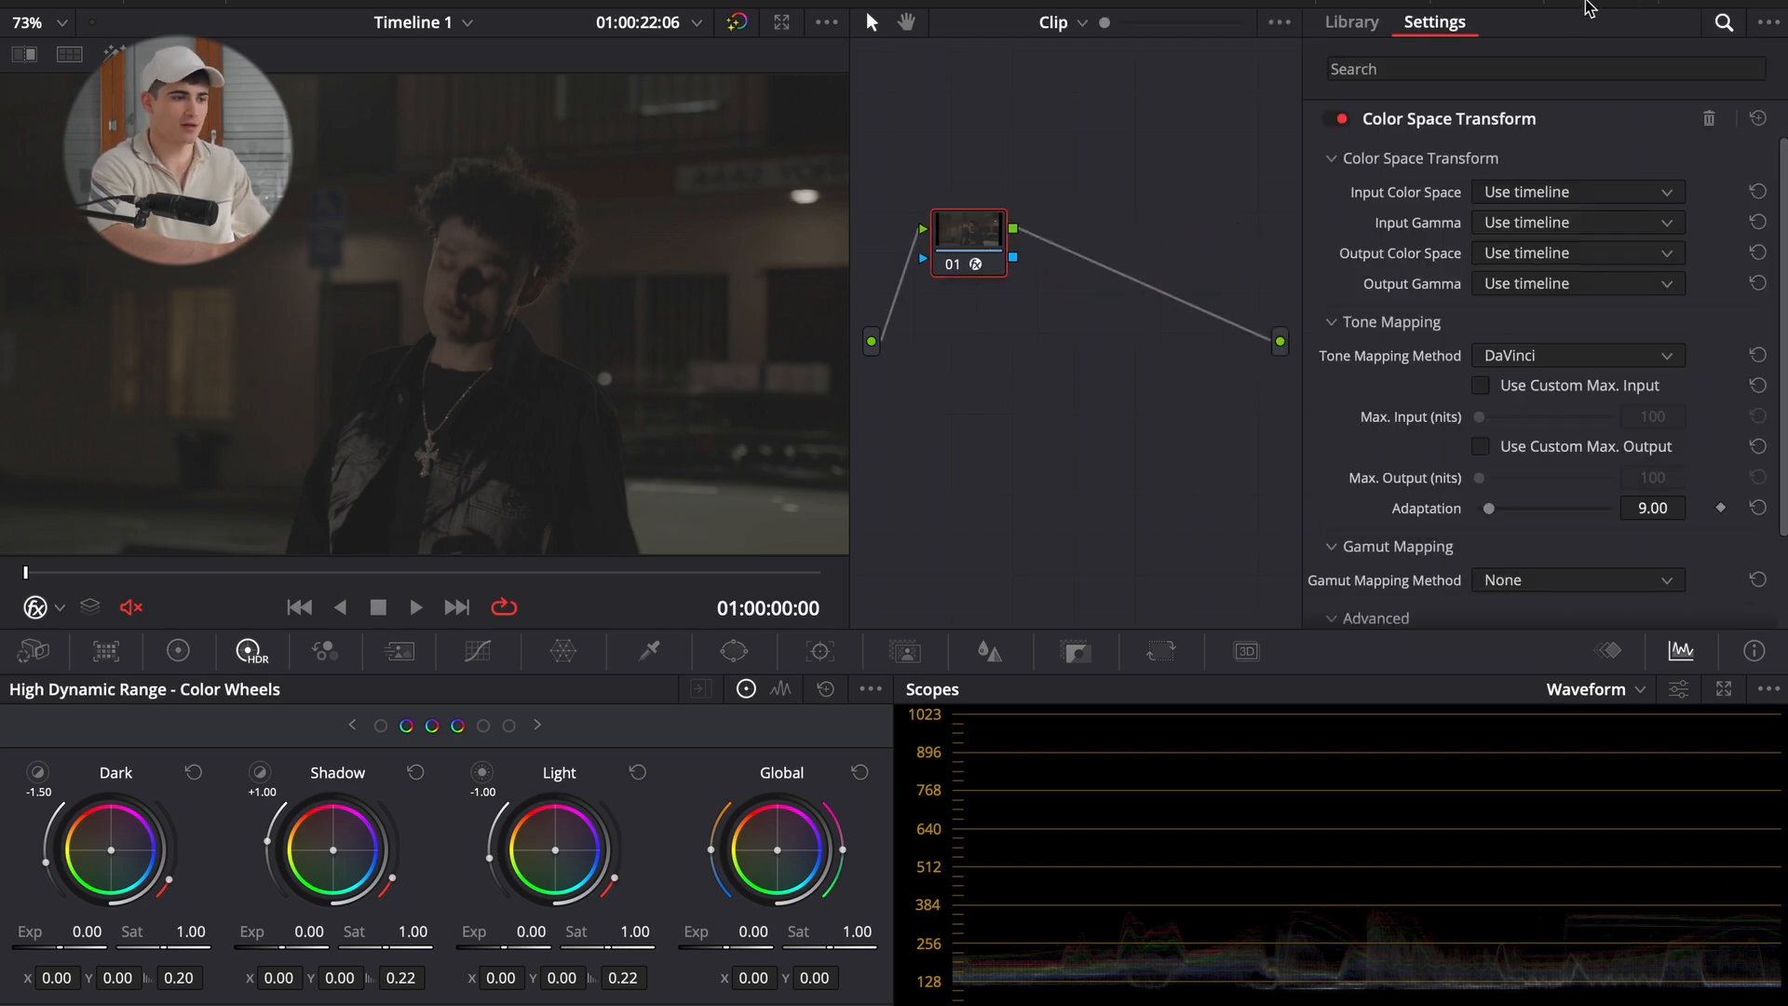
scroll(1387, 433, "down", 1)
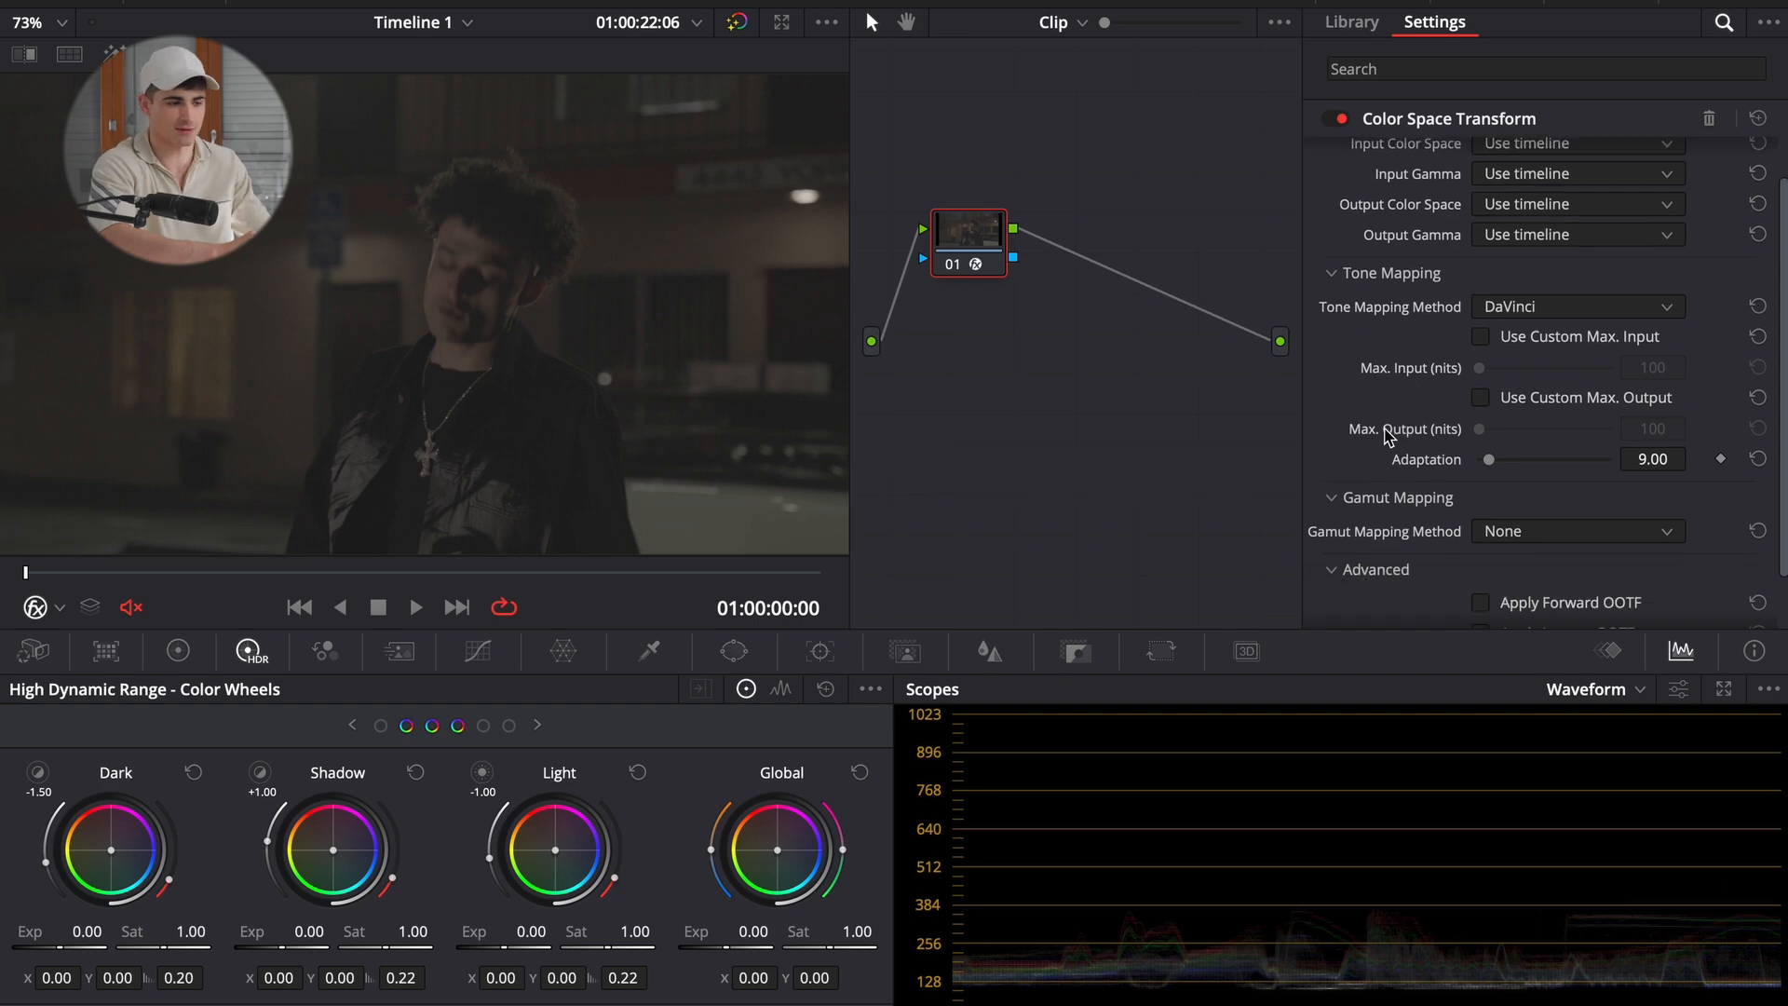
scroll(1360, 363, "up", 1)
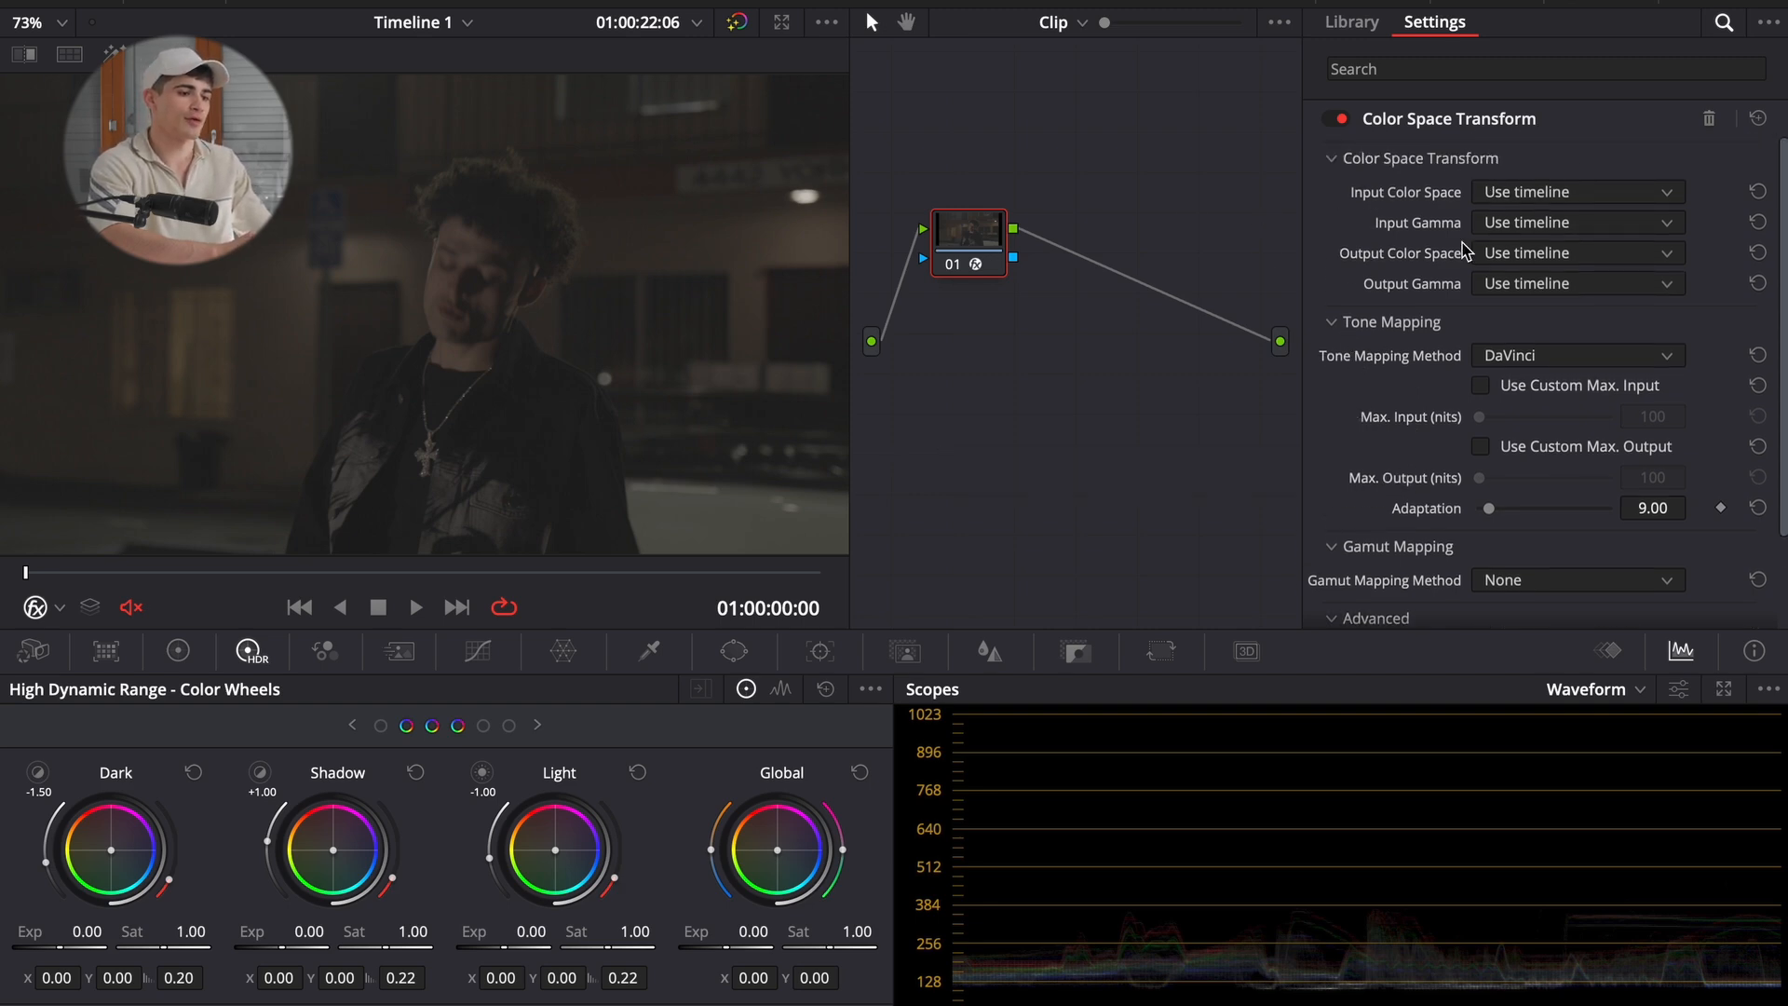
left_click(1335, 324)
left_click(1333, 430)
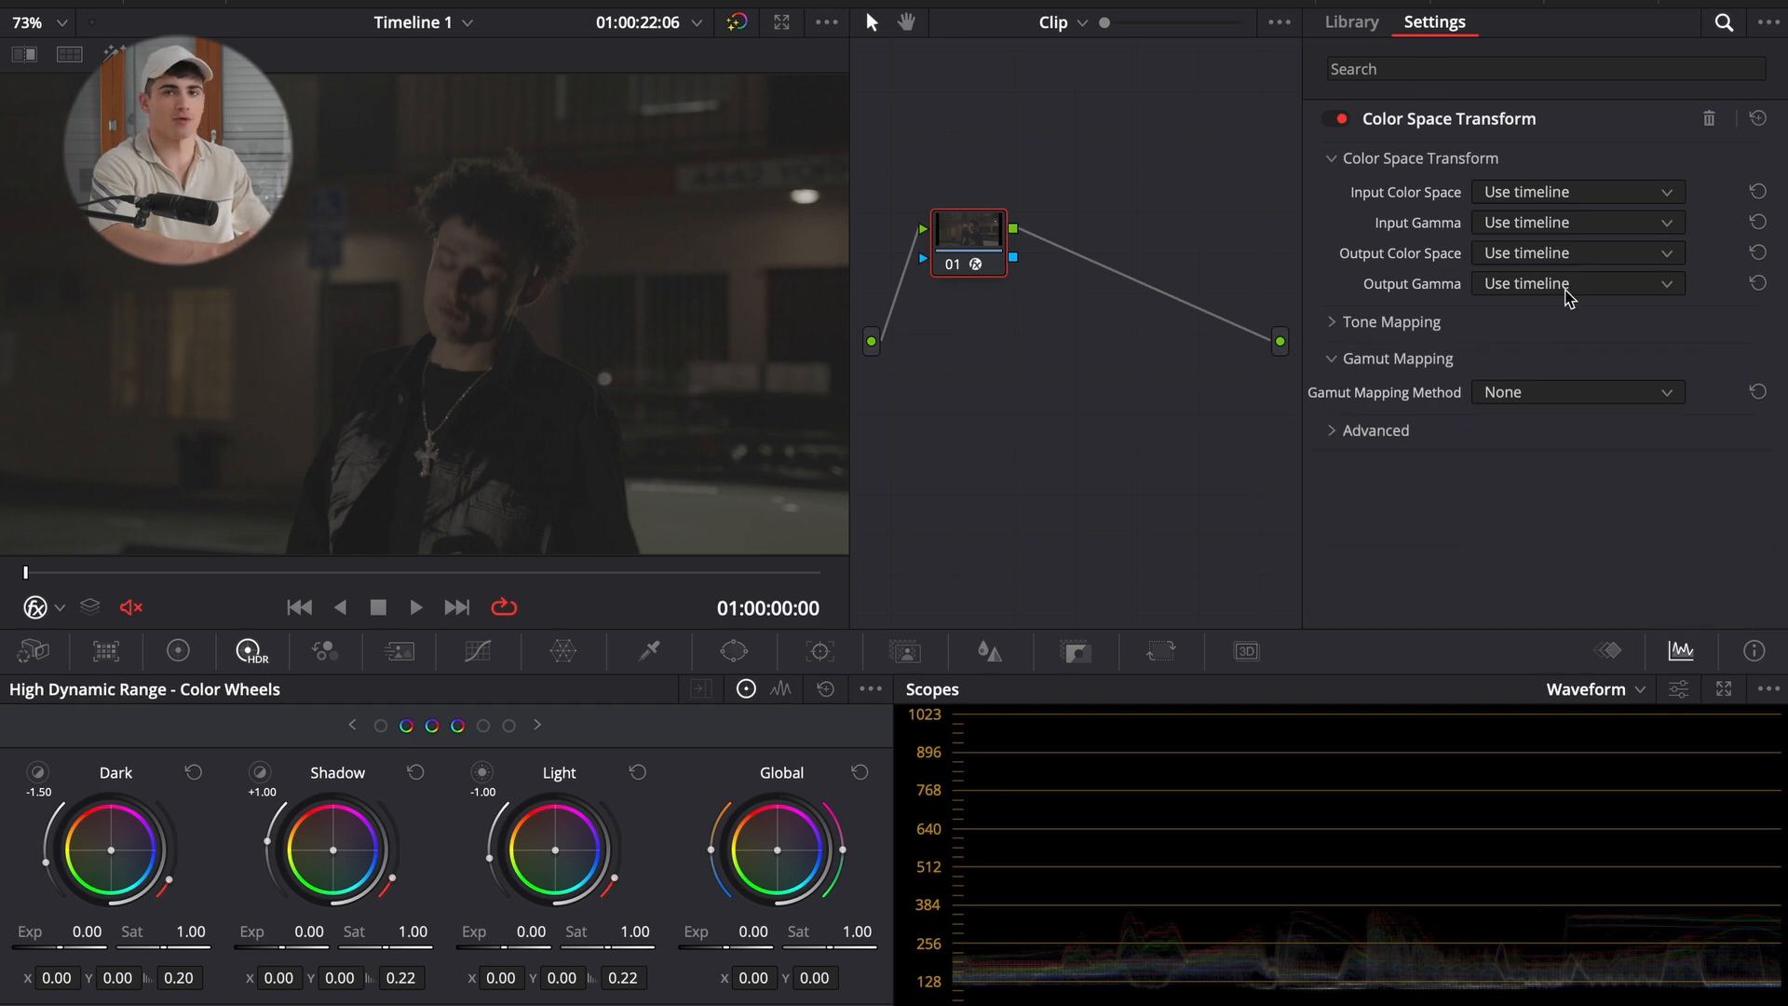
left_click_drag(949, 236, 1026, 270)
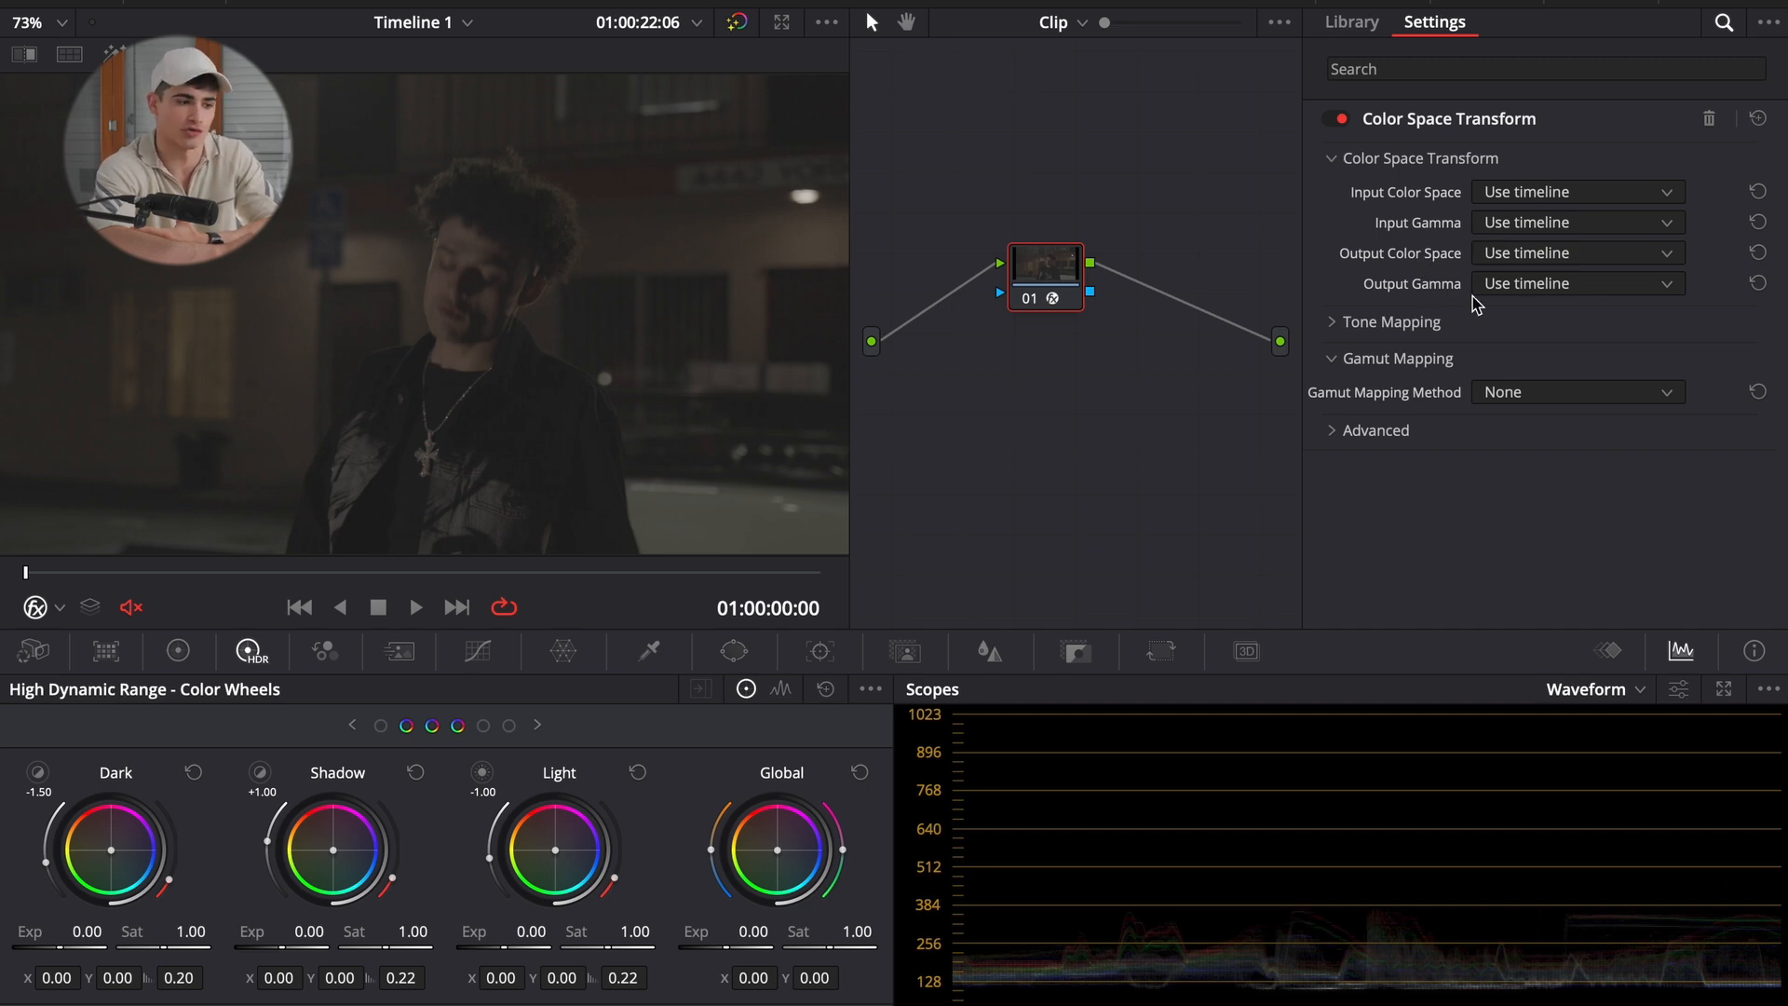
- Set the Color Space Transform's input color space to Sony S-Gamut3.Cine
left_click(1537, 193)
scroll(1608, 383, "down", 10)
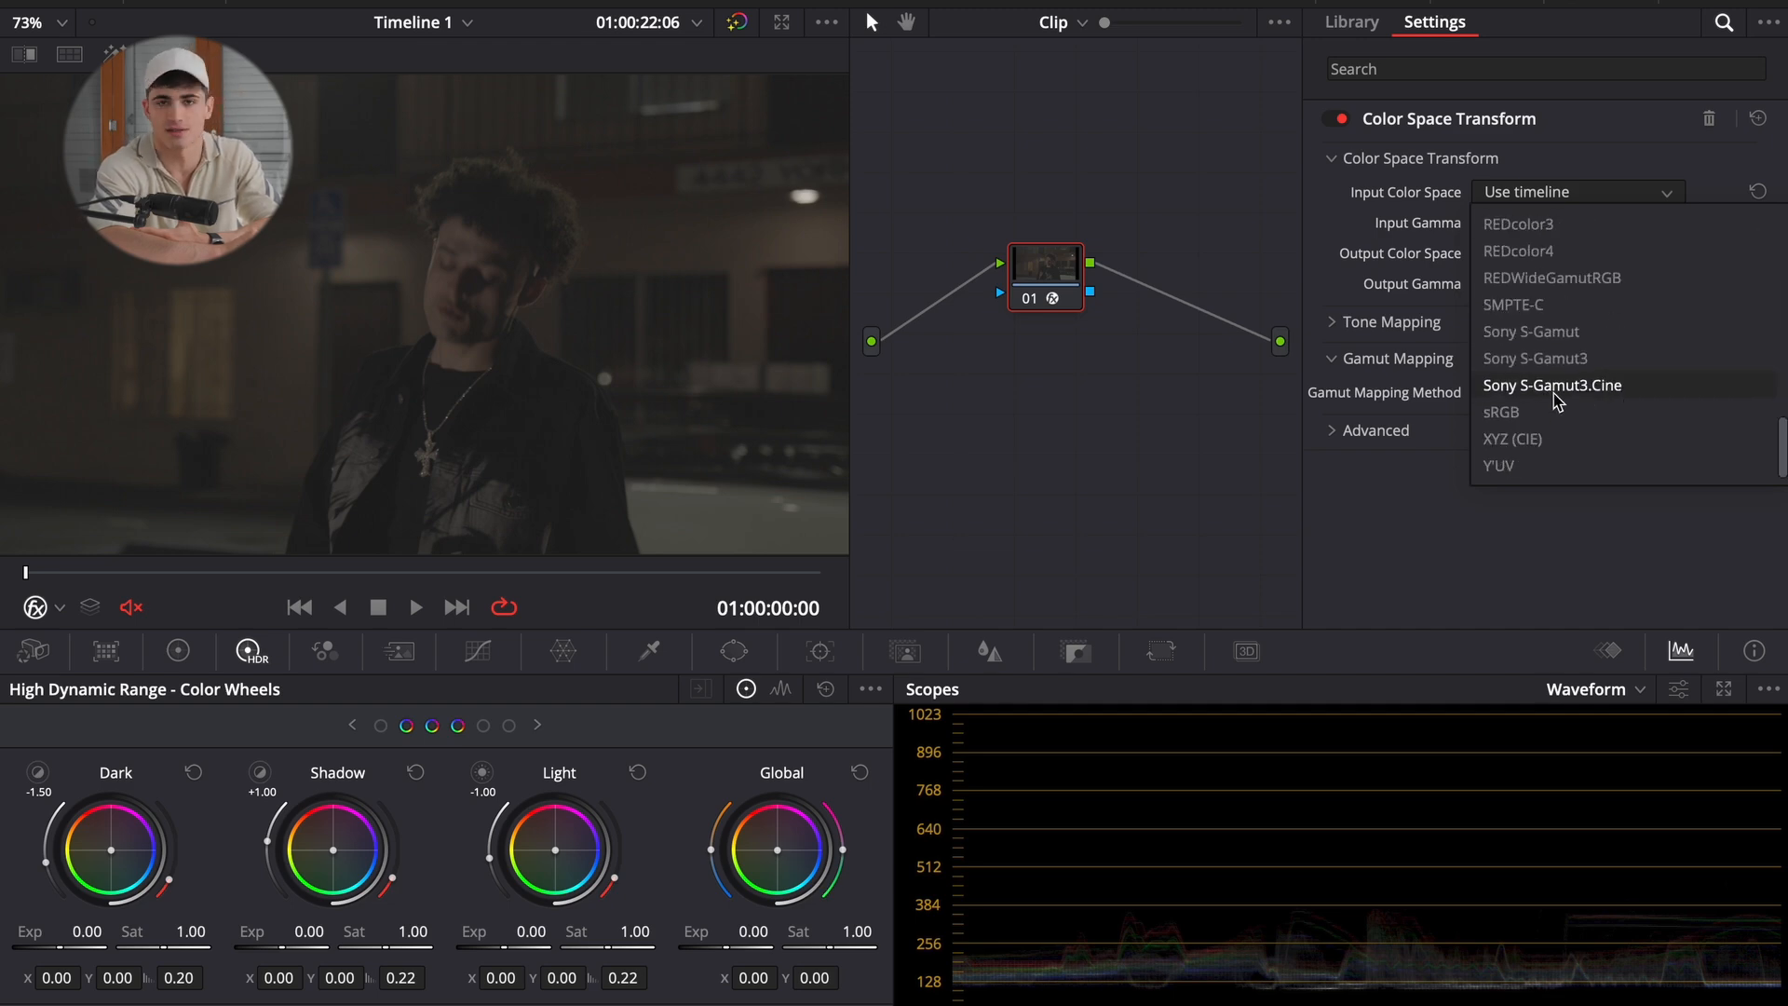
left_click(1554, 393)
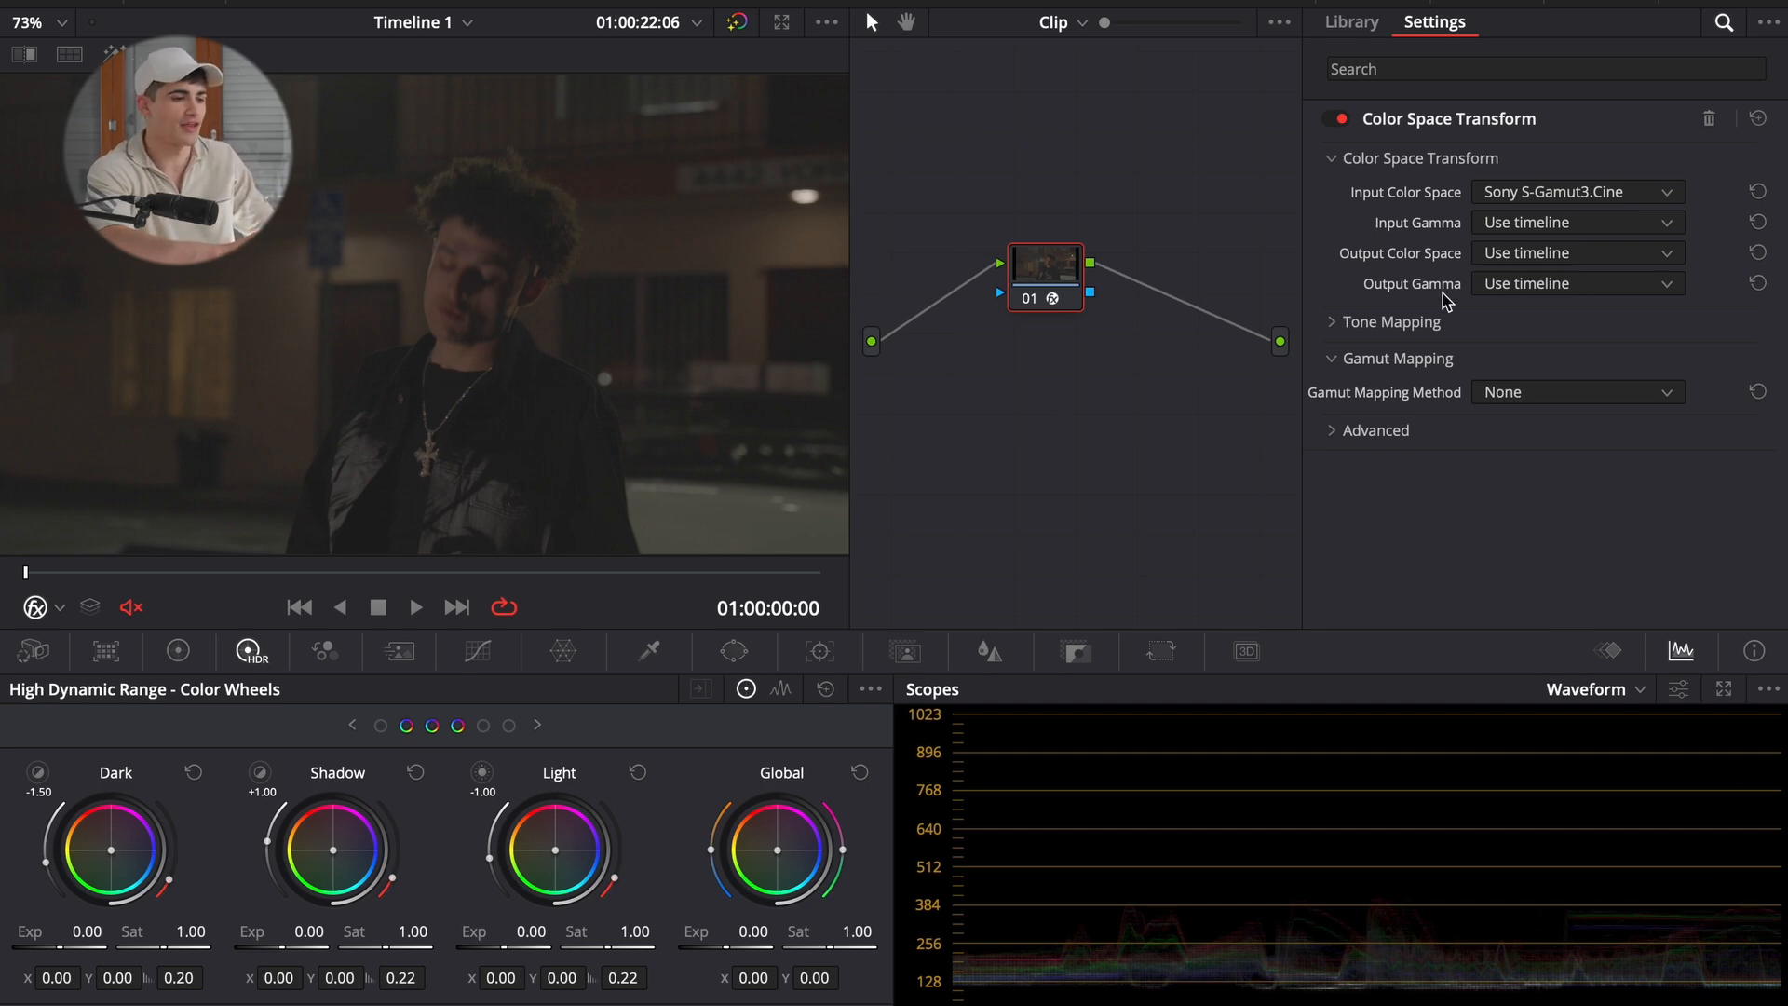
- Set the Color Space Transform's input gamma to Sony S-Log3
left_click(1559, 233)
scroll(1588, 377, "down", 12)
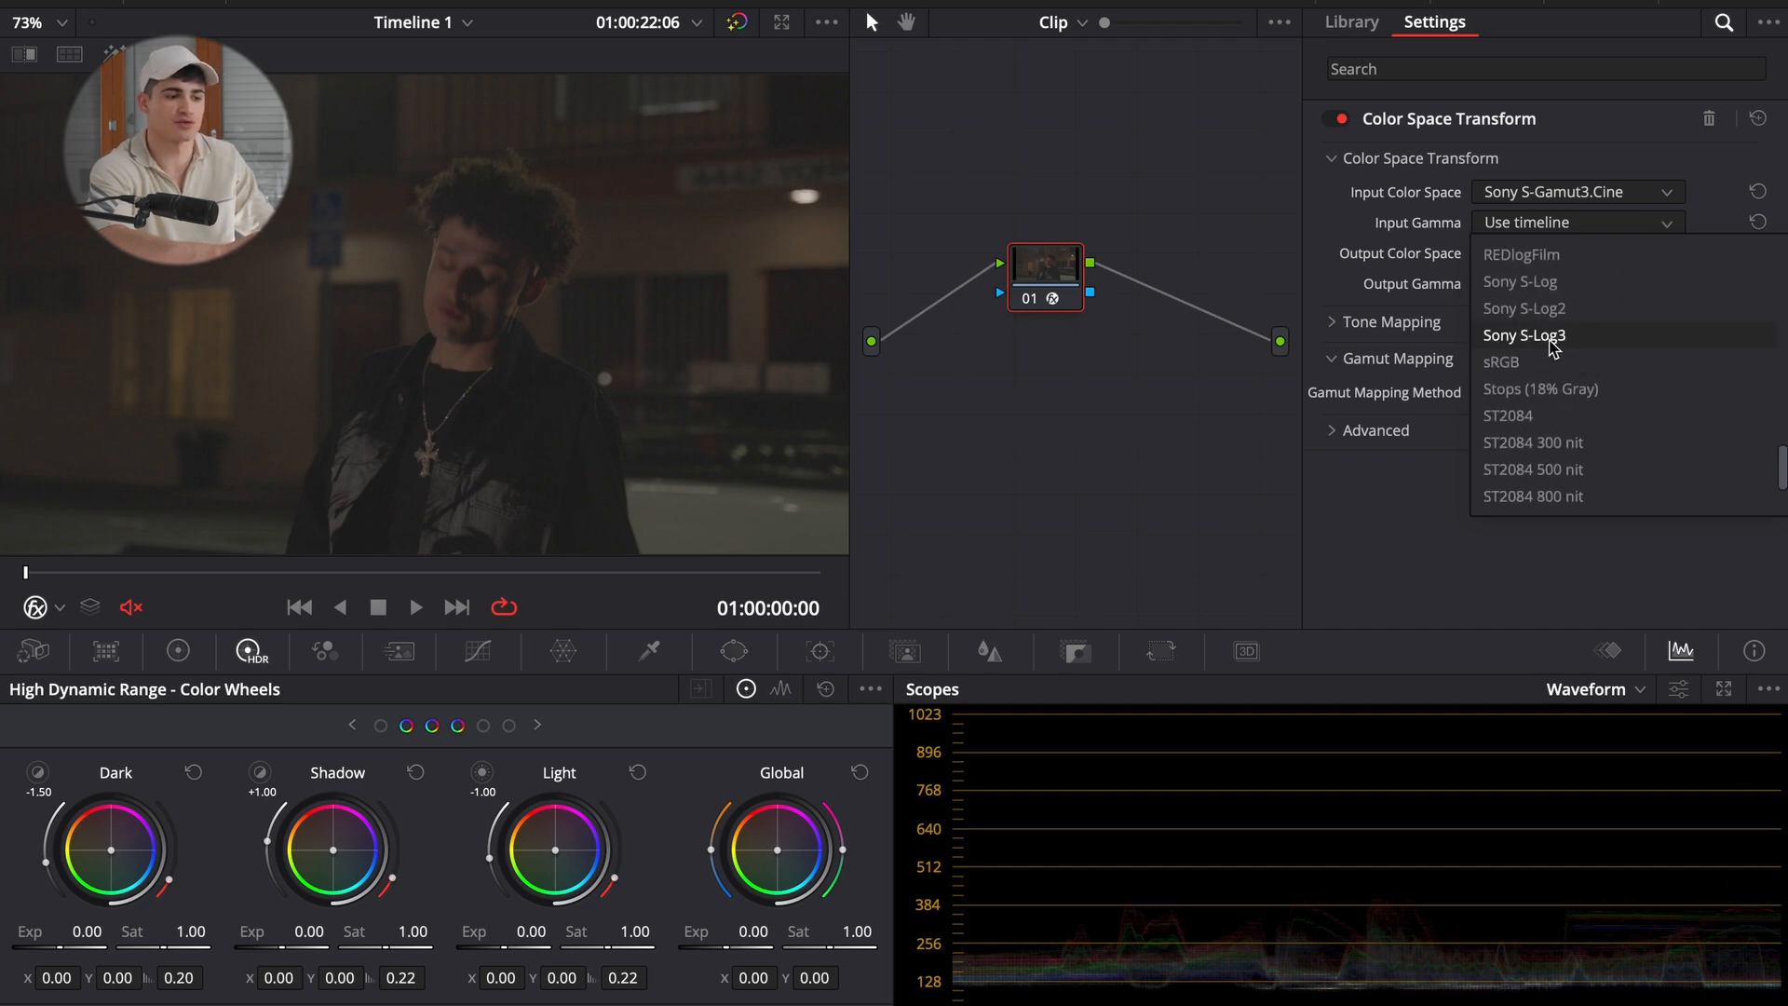
scroll(1551, 346, "up", 10)
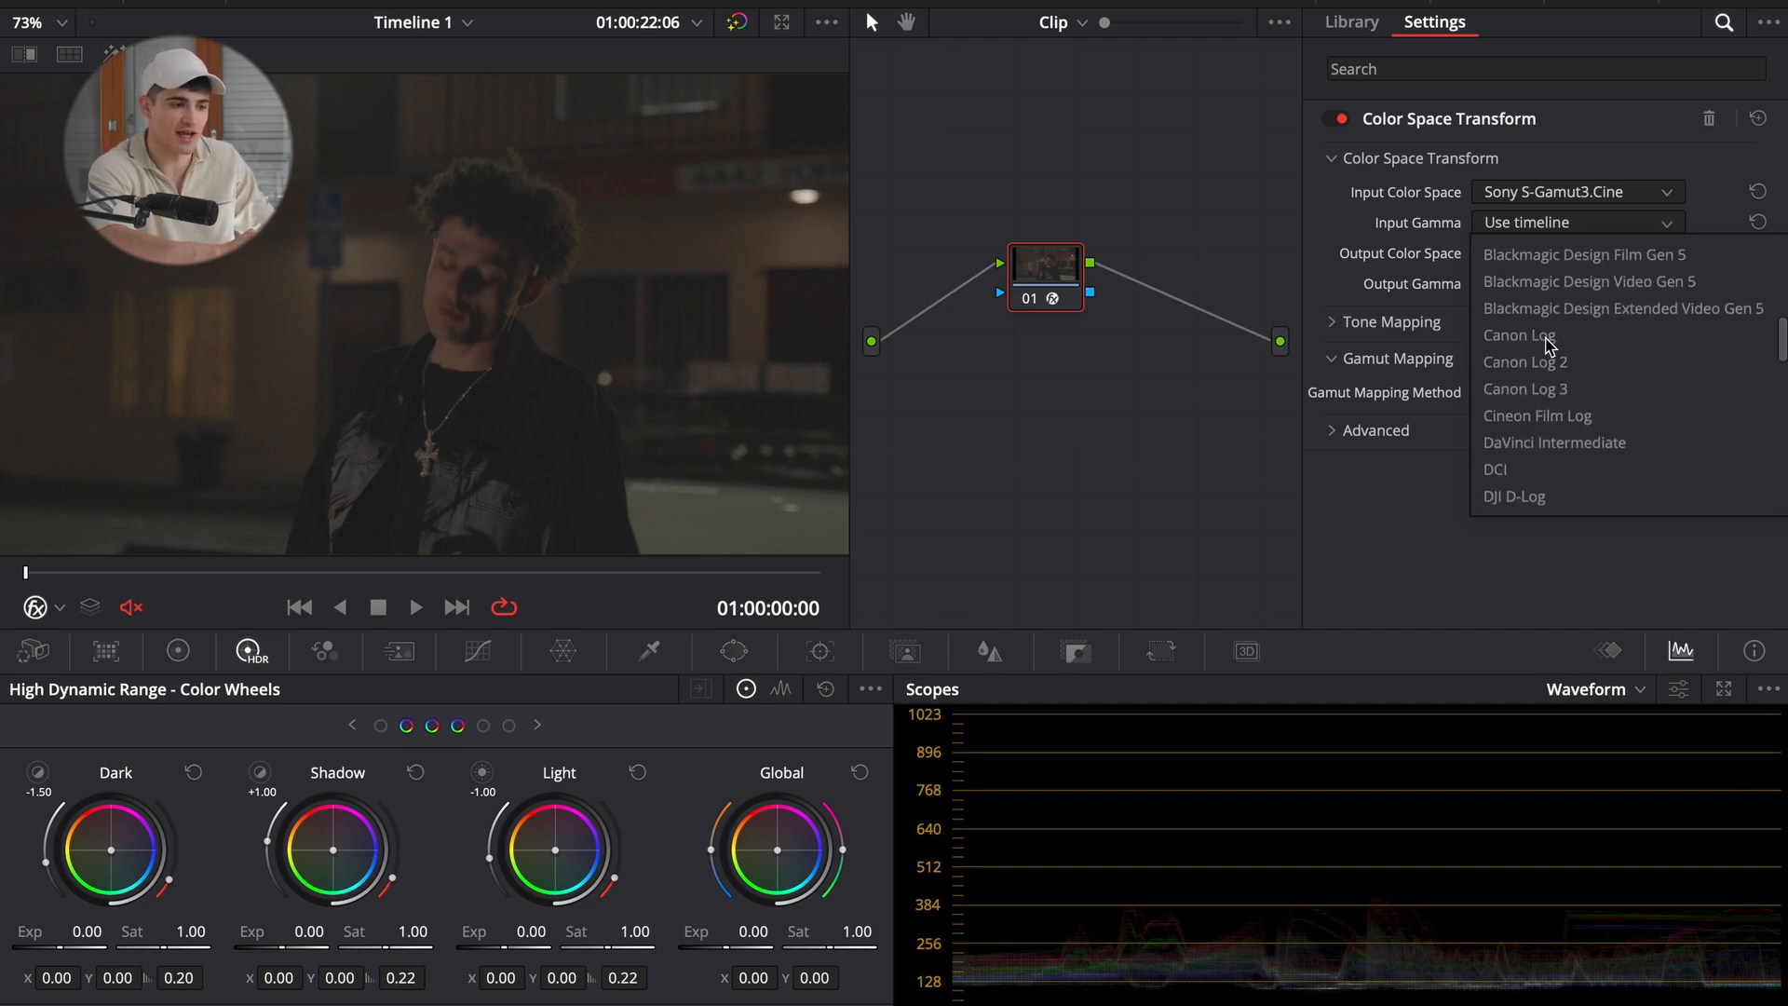
scroll(1549, 344, "up", 4)
scroll(1549, 344, "down", 3)
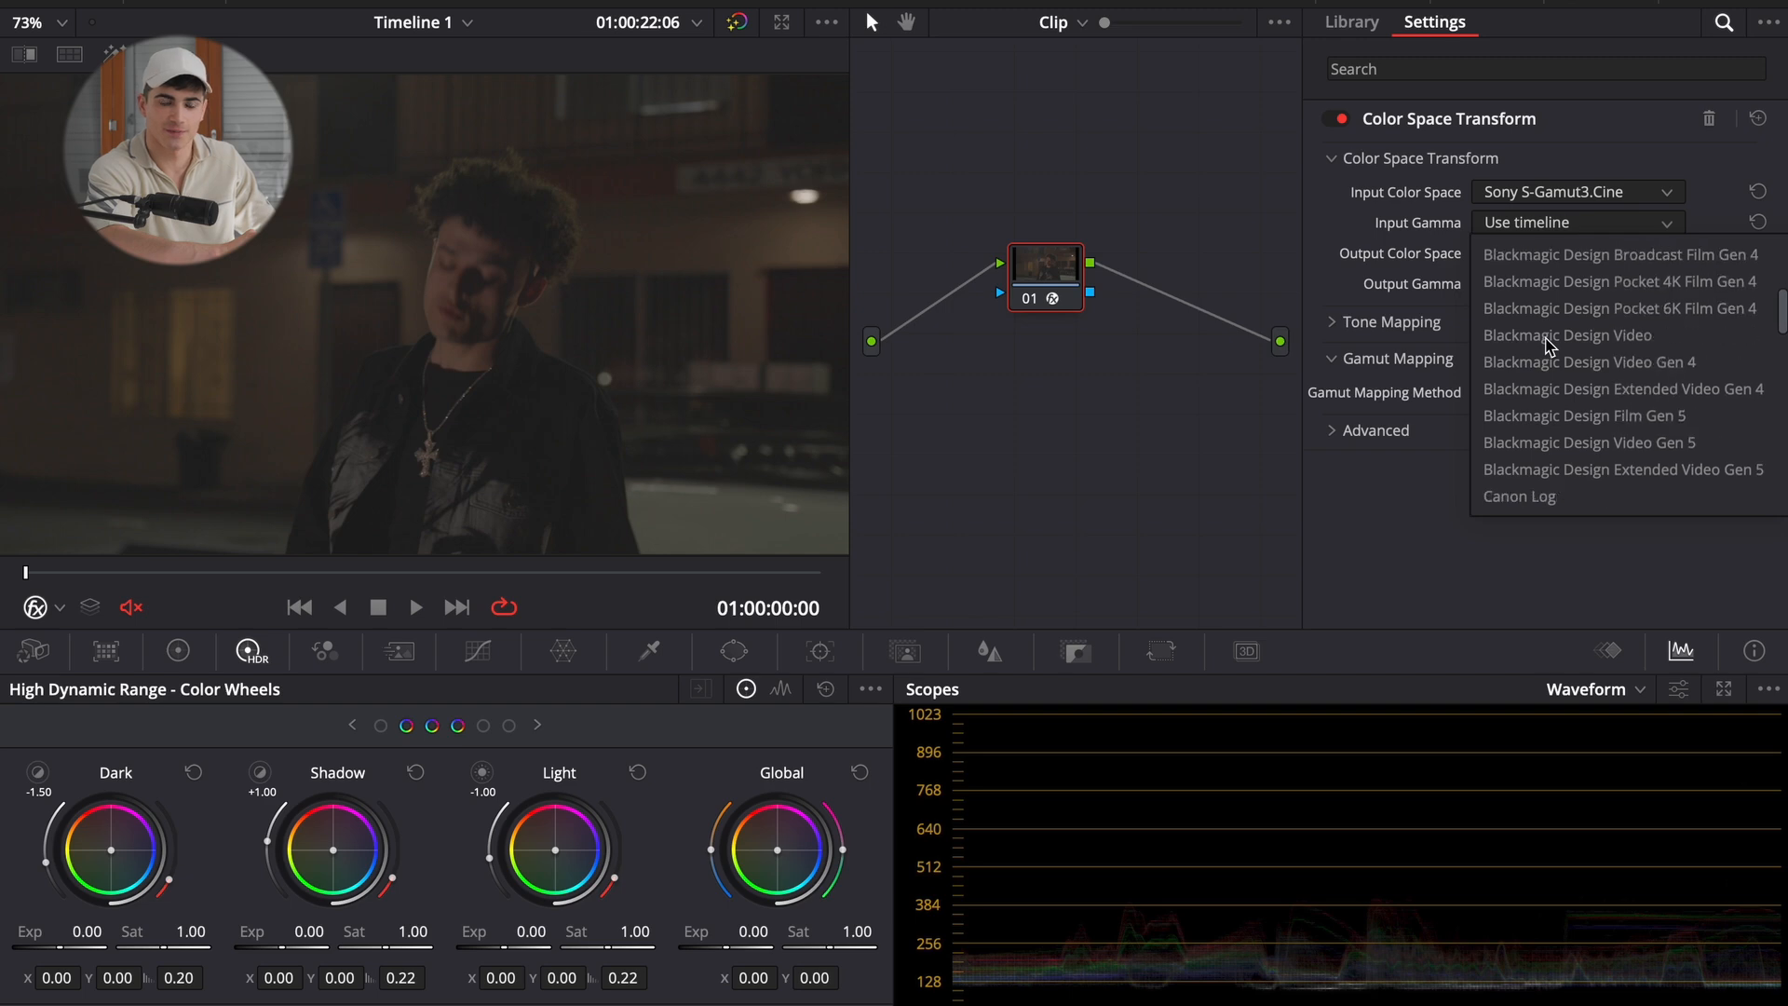
scroll(1549, 345, "up", 6)
scroll(1549, 345, "up", 1)
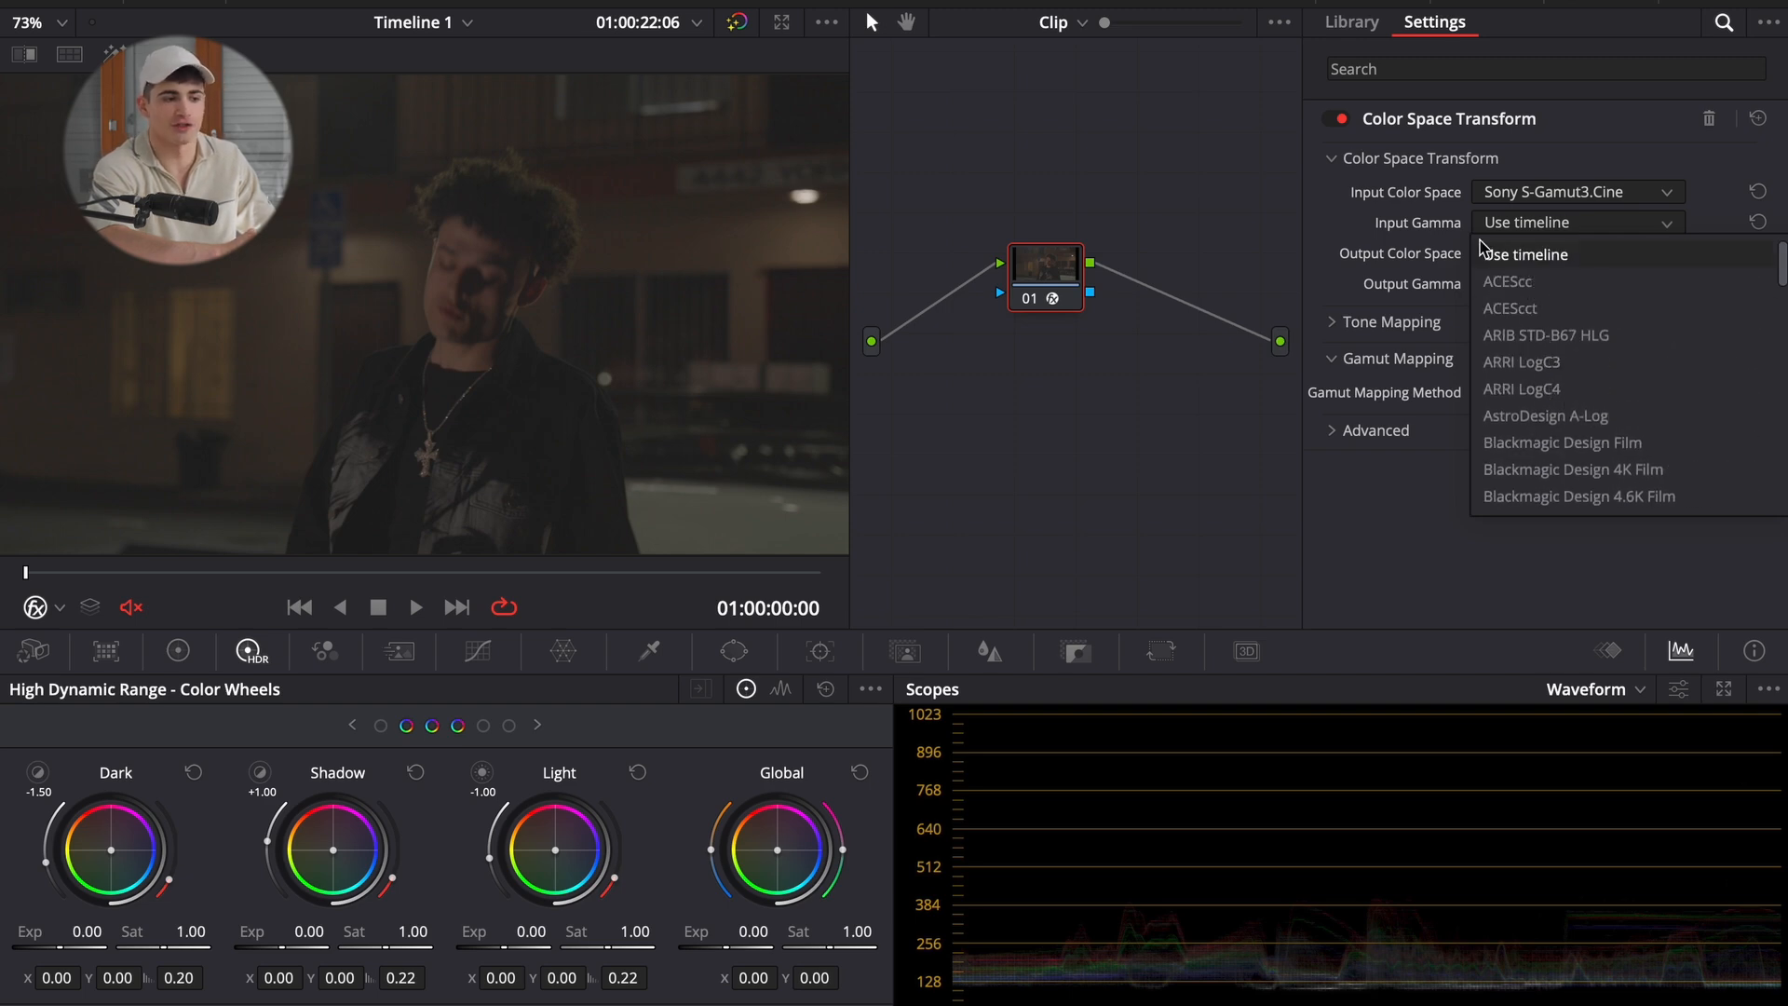
scroll(1613, 429, "down", 10)
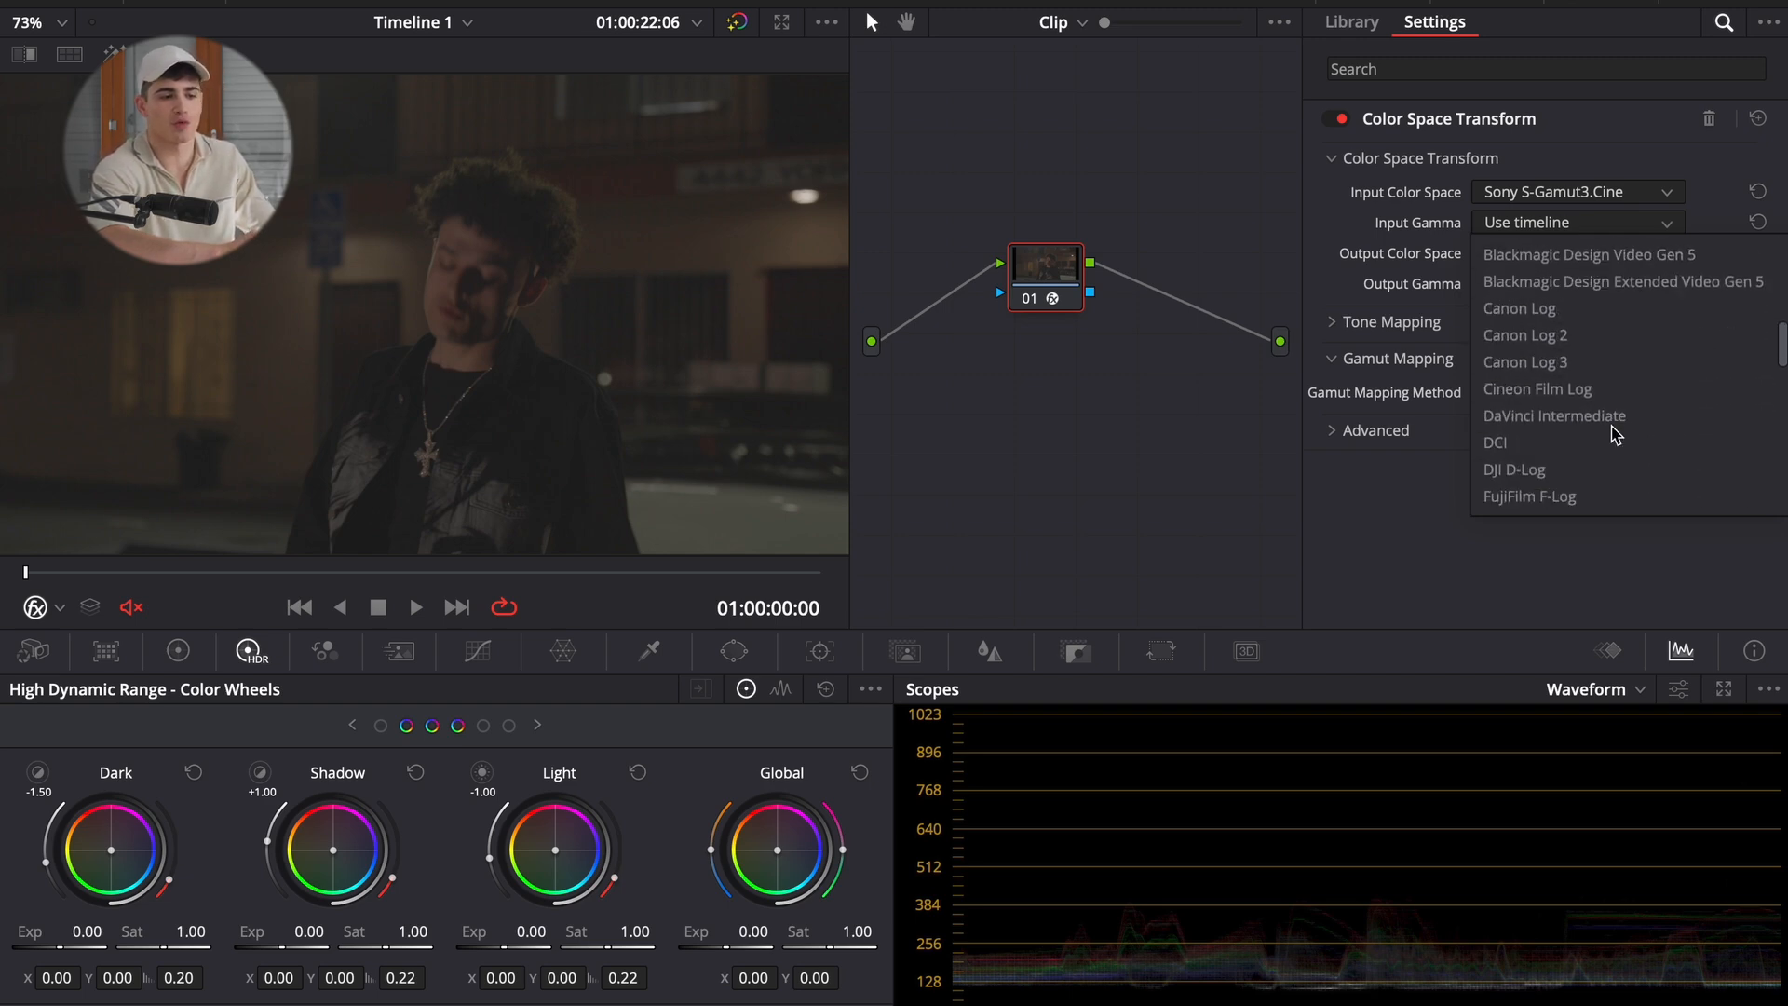
scroll(1616, 435, "down", 5)
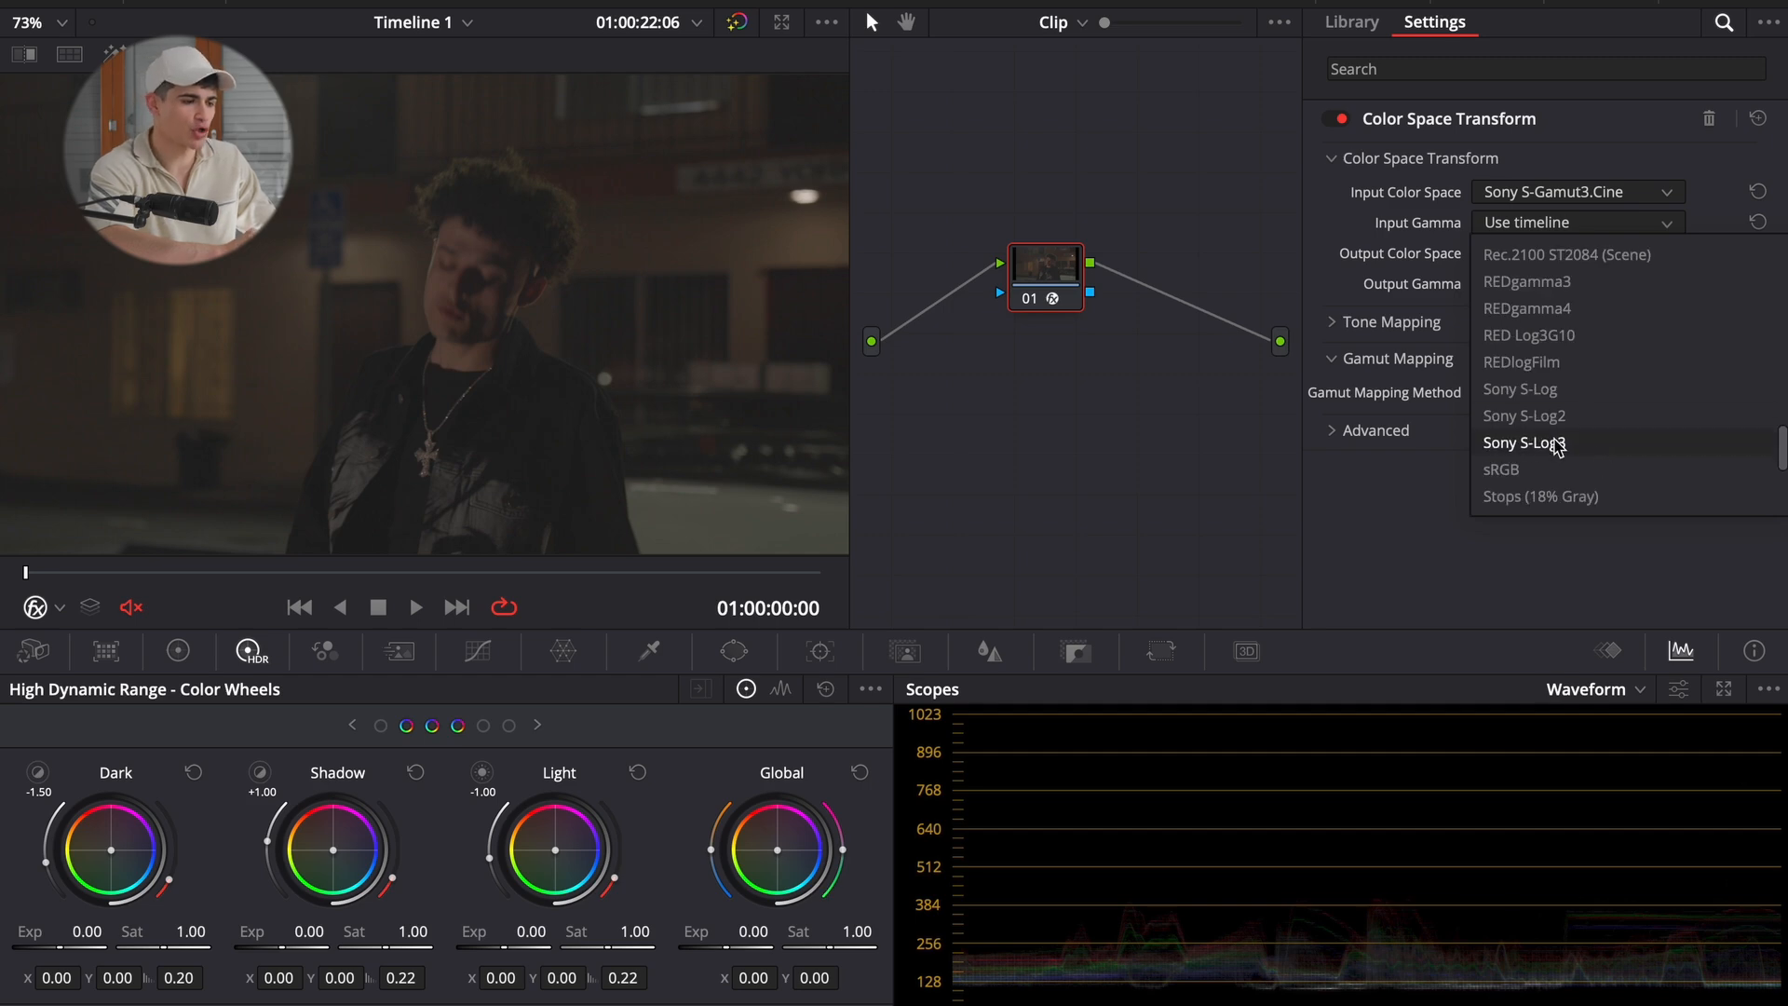
left_click(1559, 443)
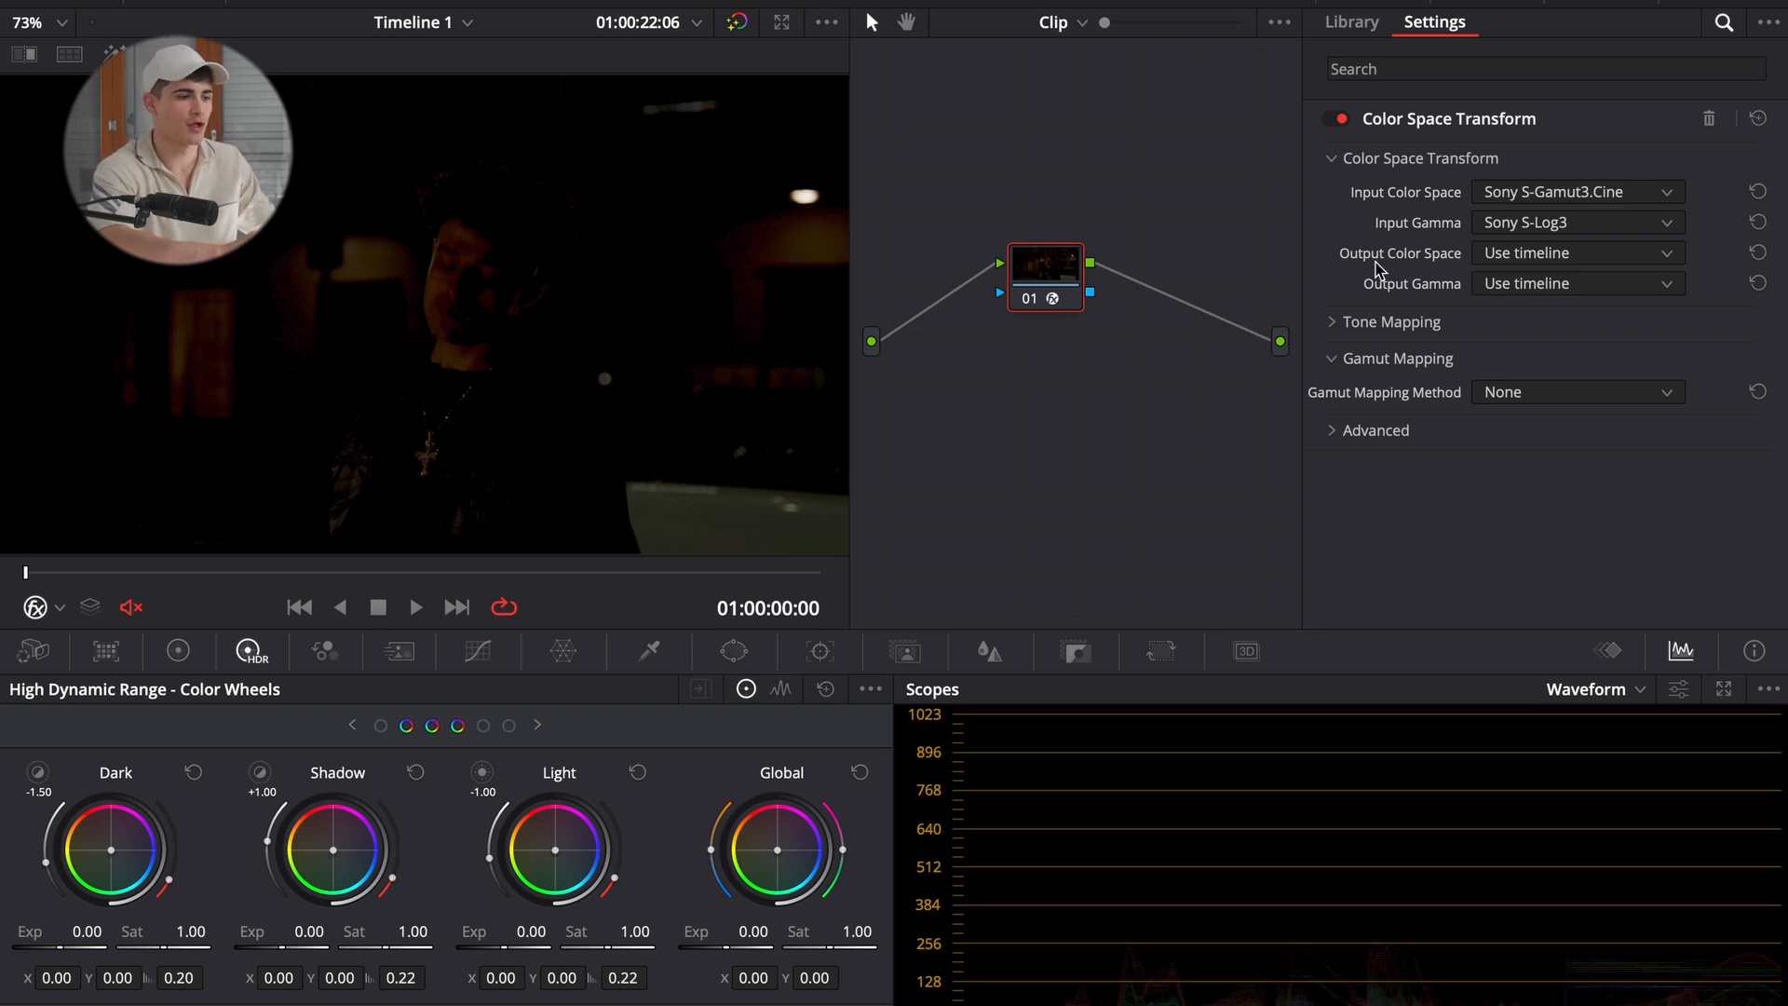
- Try Rec.709 as the Color Space Transform's output color space
left_click(1574, 252)
scroll(1583, 428, "down", 15)
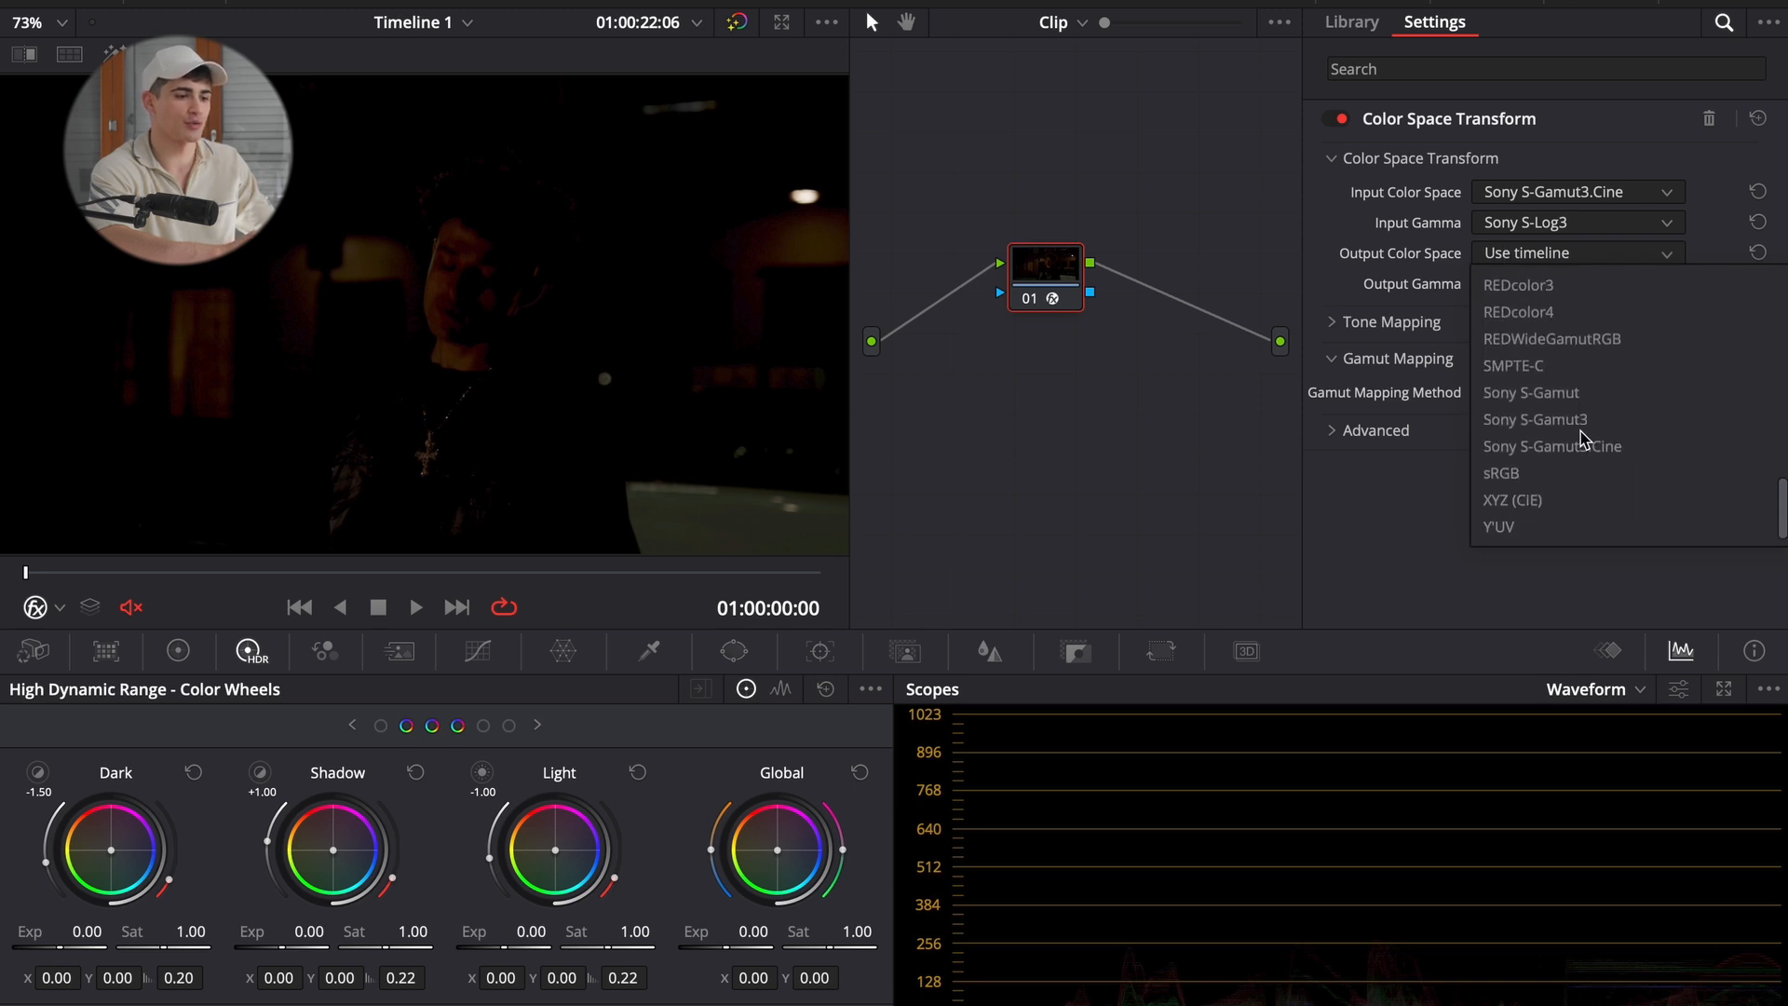
scroll(1588, 475, "up", 3)
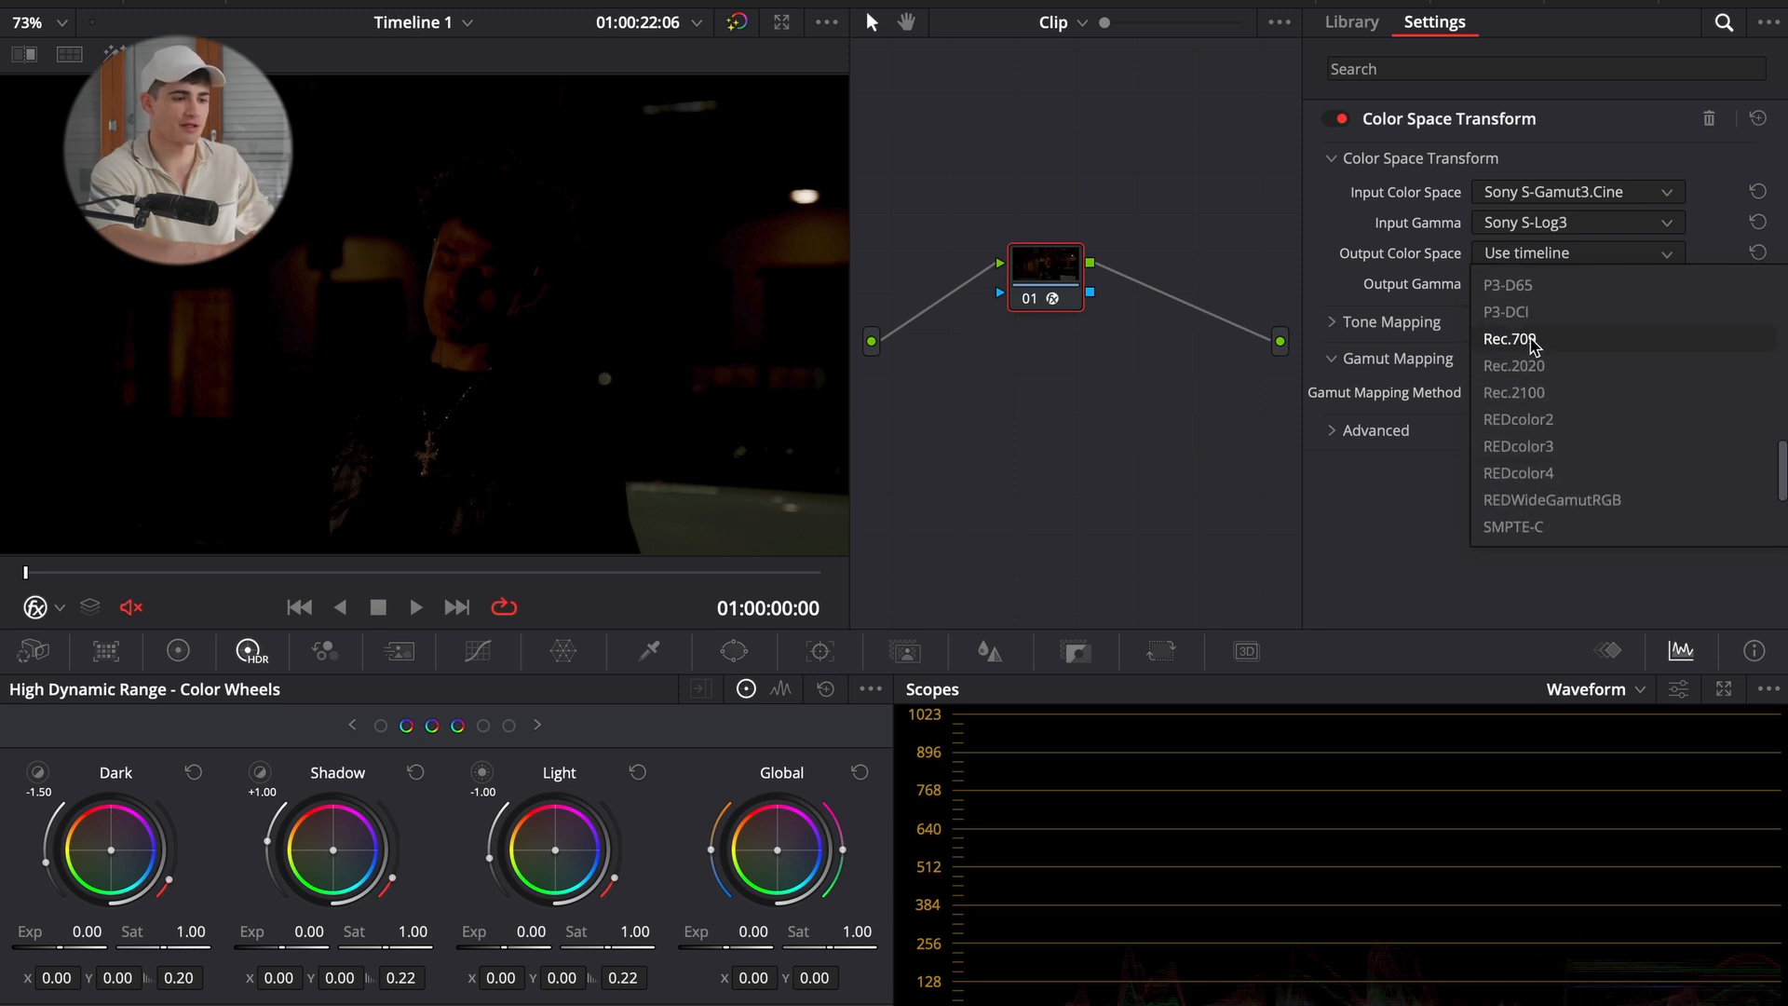
left_click(1531, 341)
left_click(1527, 256)
left_click(1527, 255)
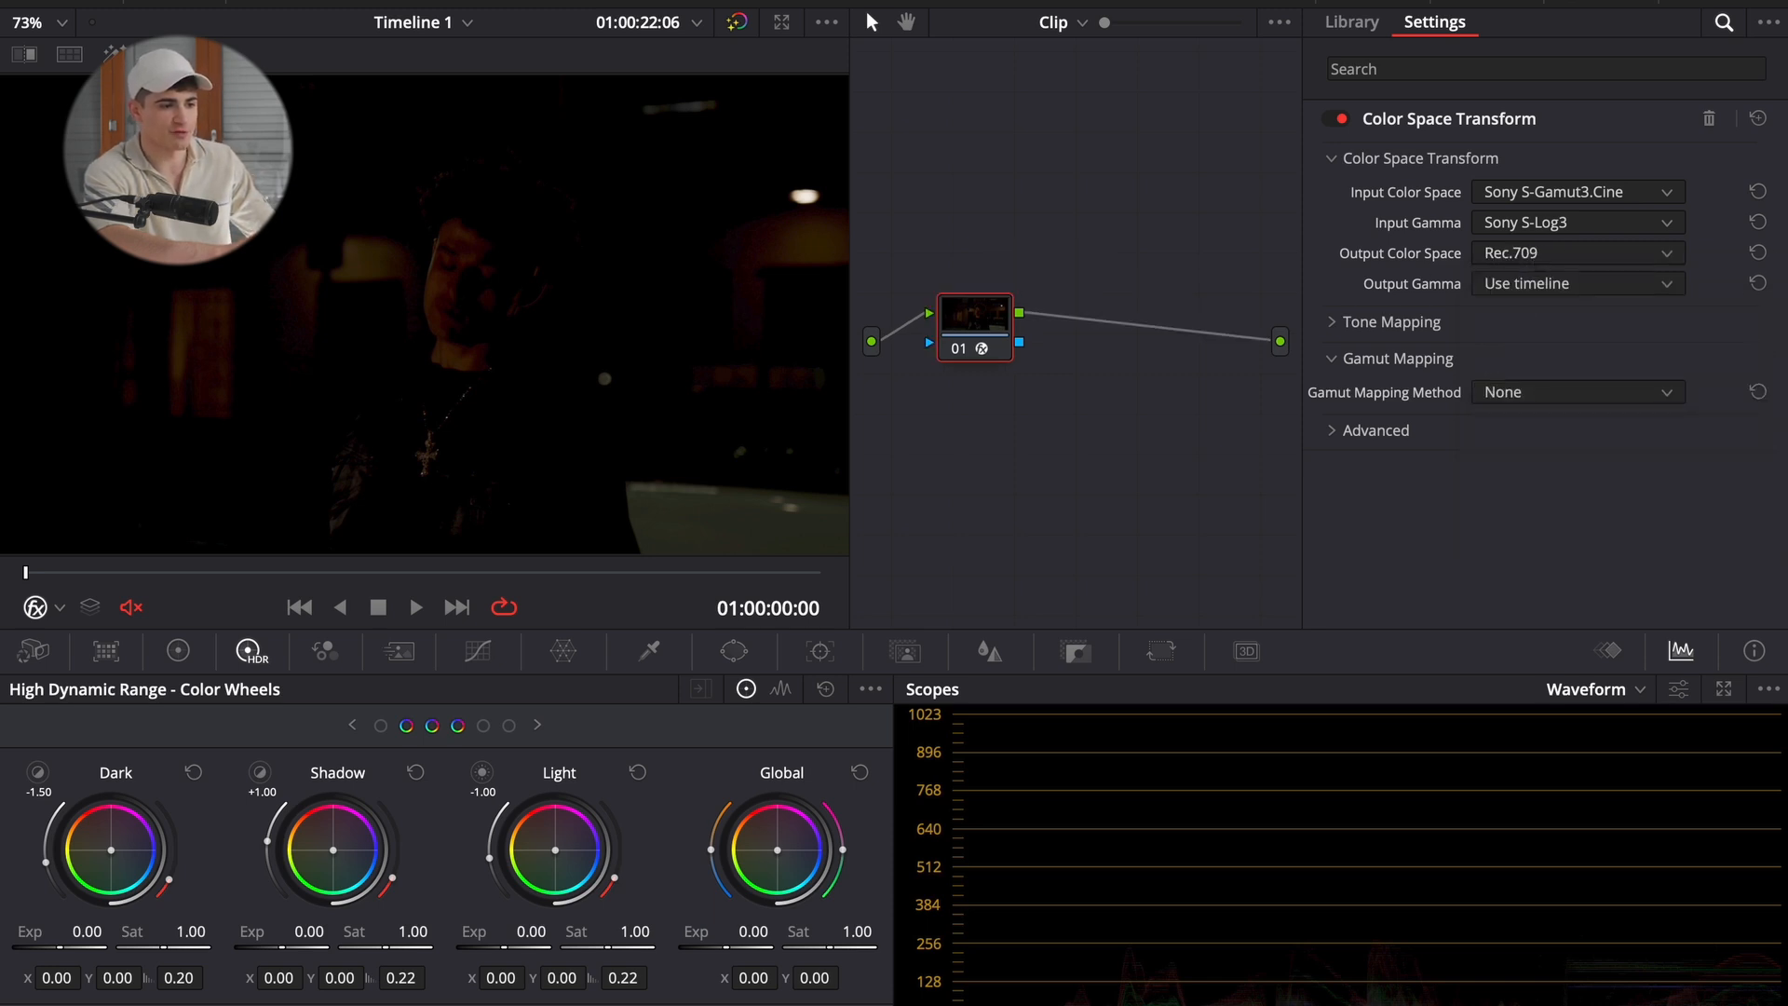
- Compare the picture with node 01 disabled and enabled, and reset the output color space to its default
left_click(1756, 256)
key("ctrl+z")
key("ctrl+d")
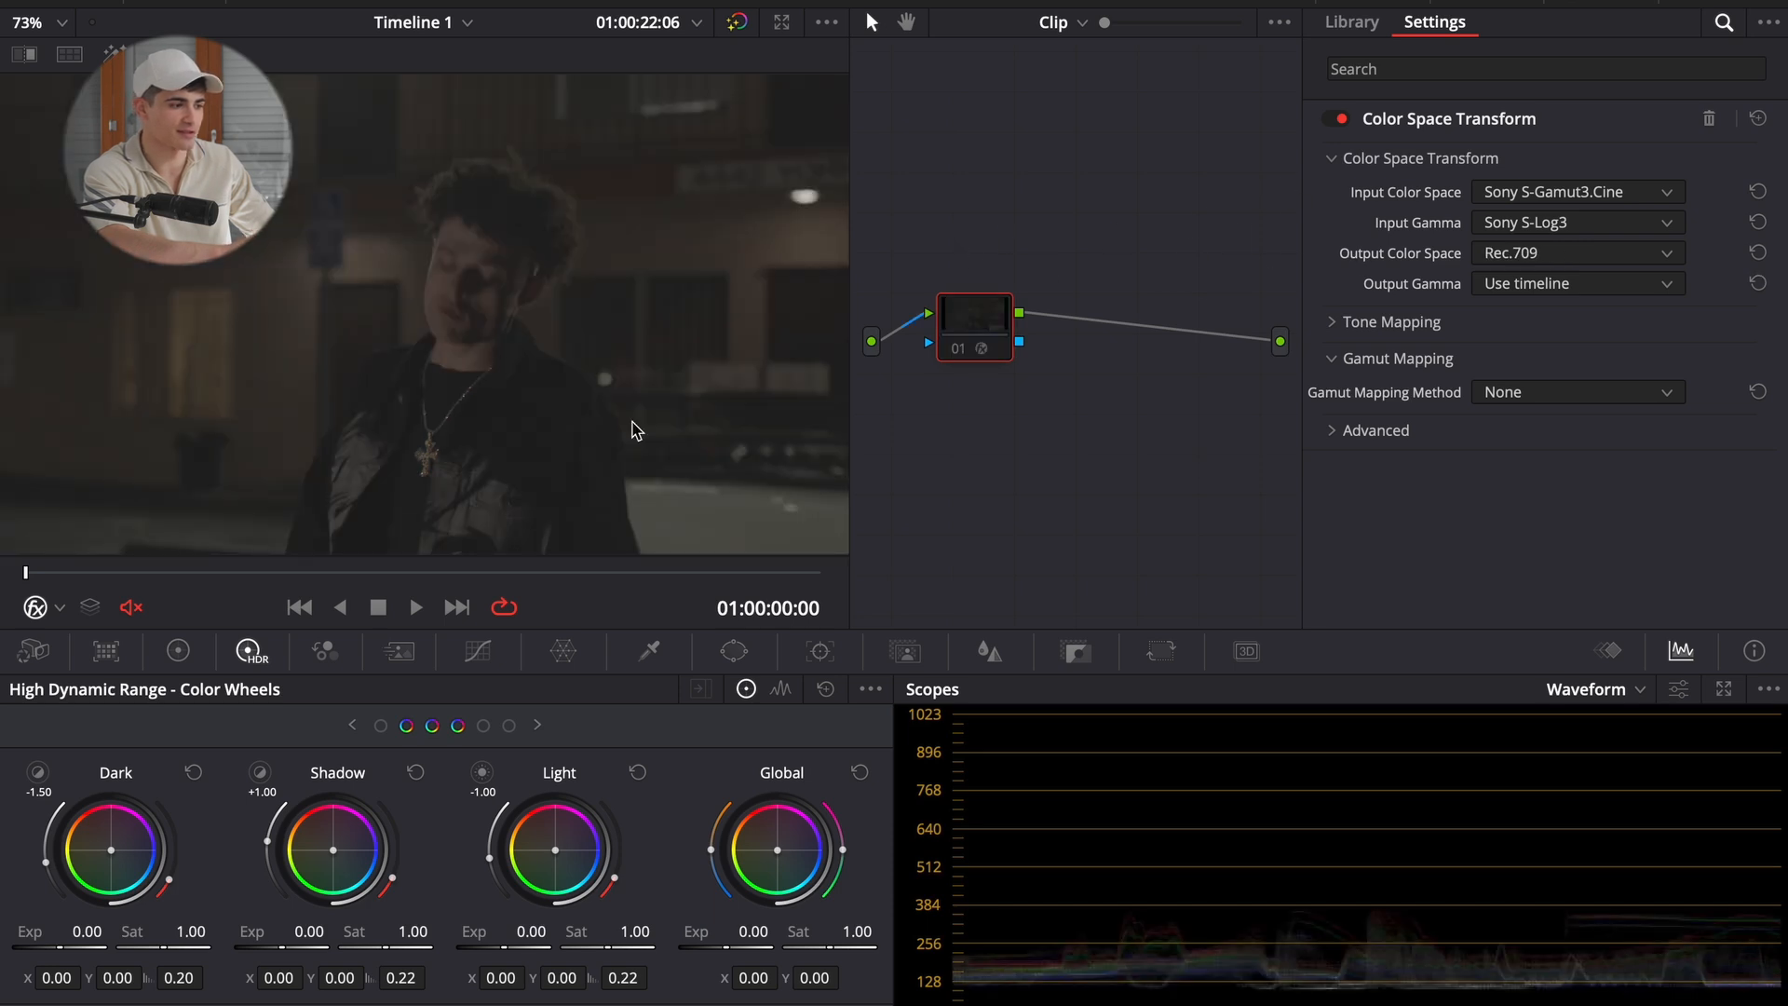
key("ctrl+d")
left_click(1756, 252)
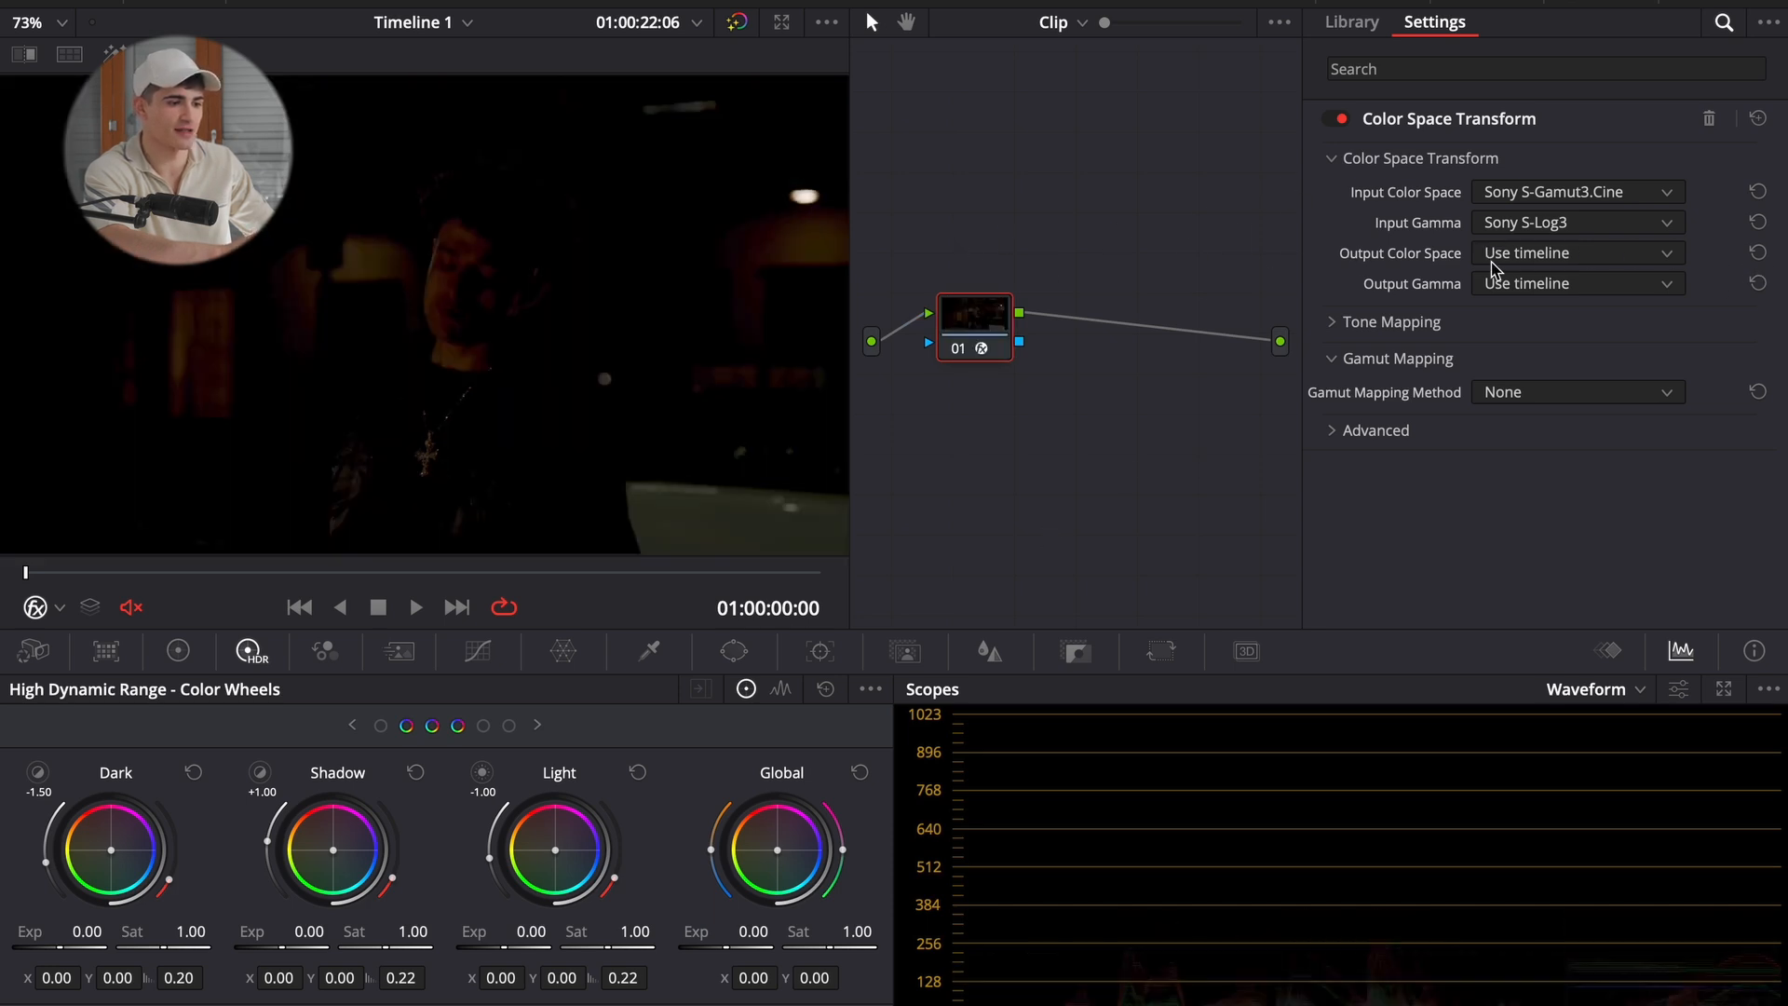
- Try Blackmagic Design 4K Film Gen 3 as the output color space and reset the setting
left_click(1569, 255)
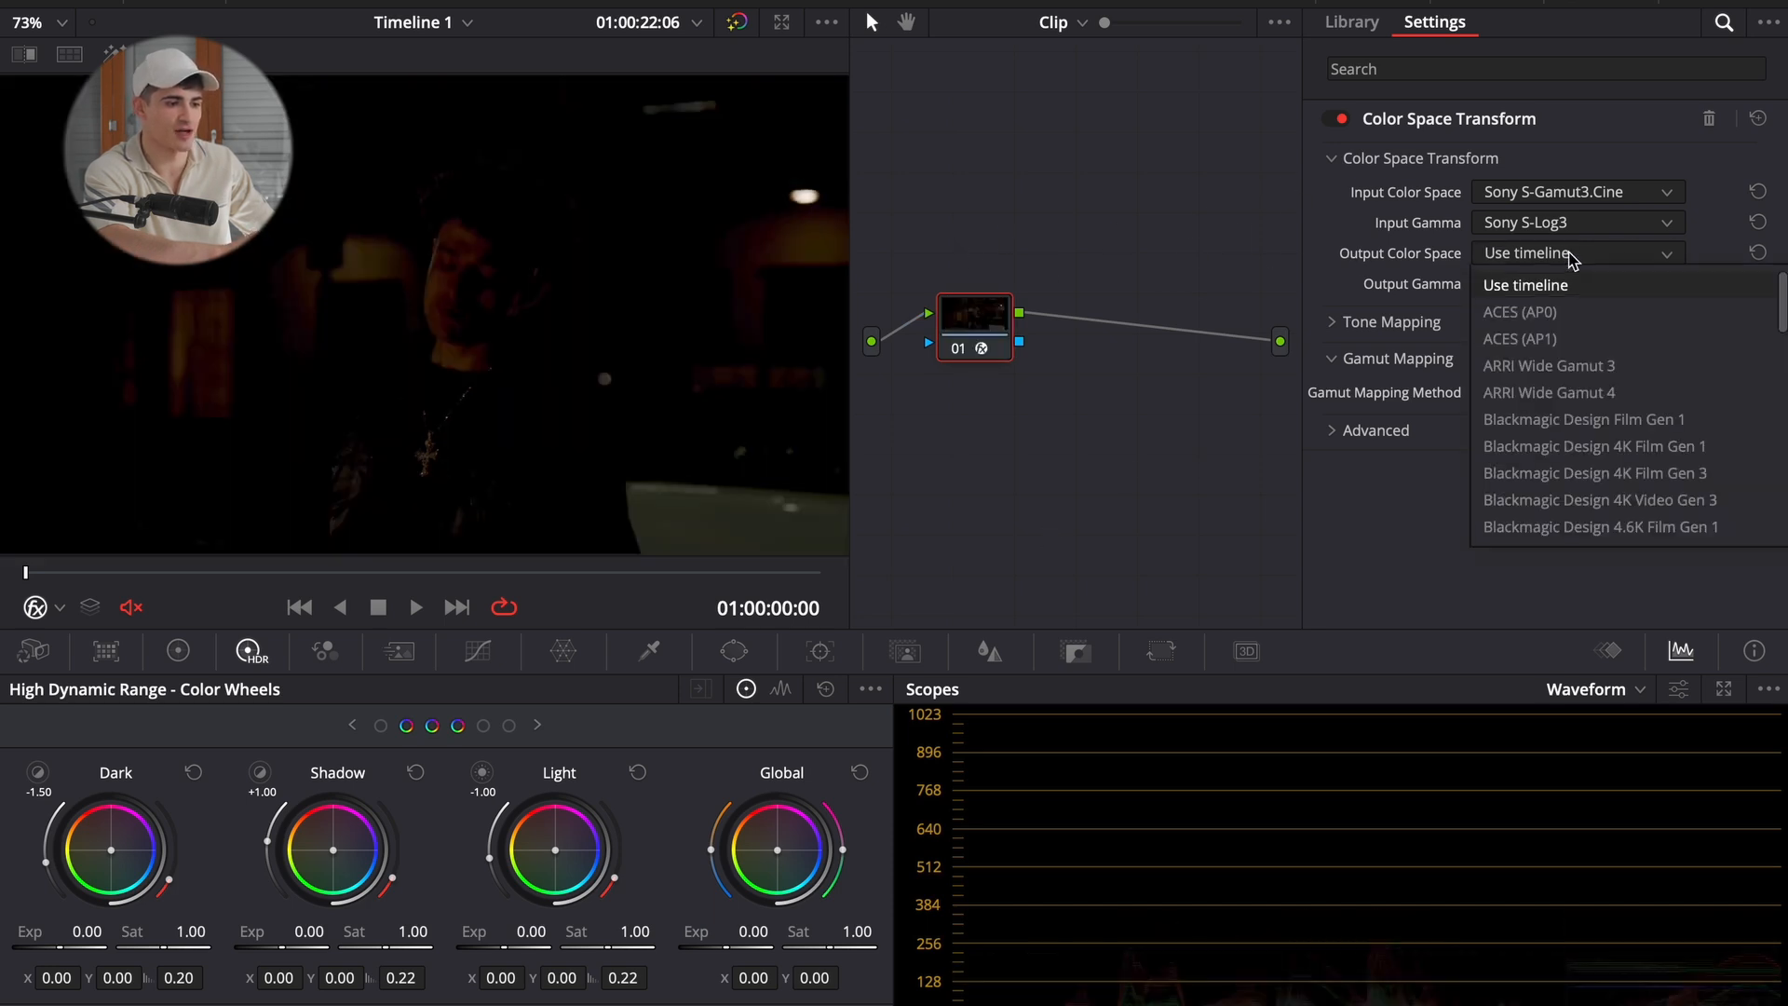
left_click(1592, 475)
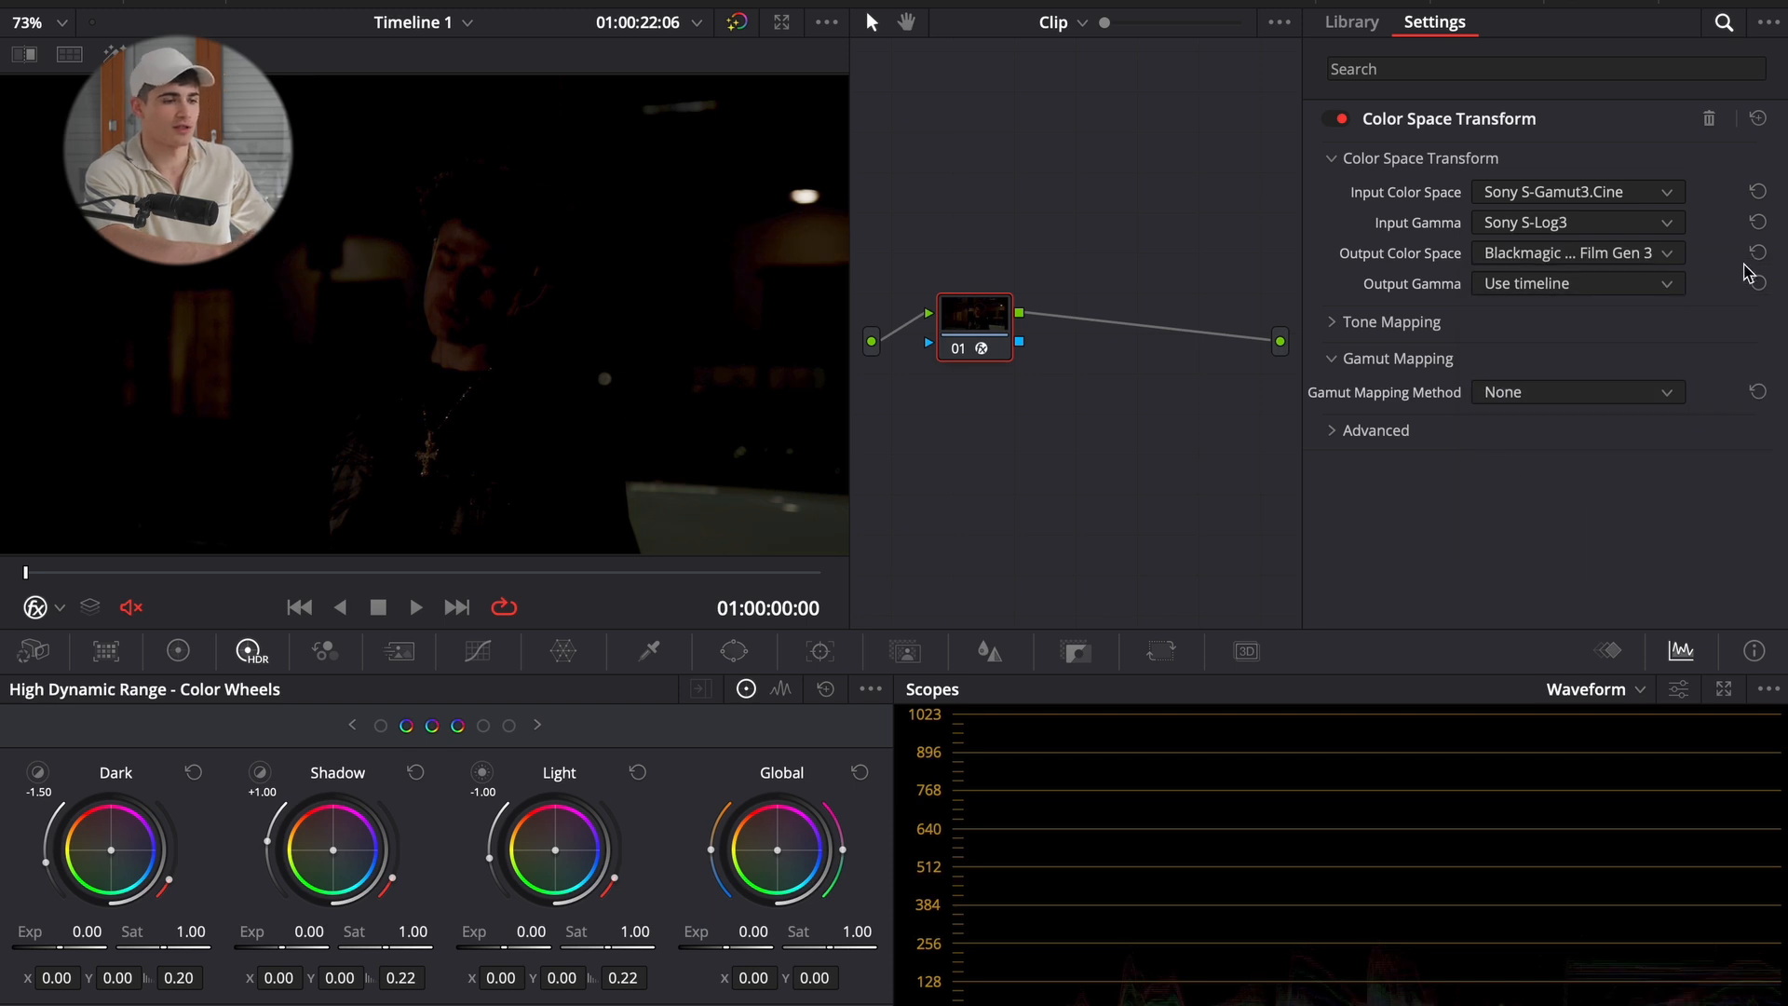
left_click(1757, 252)
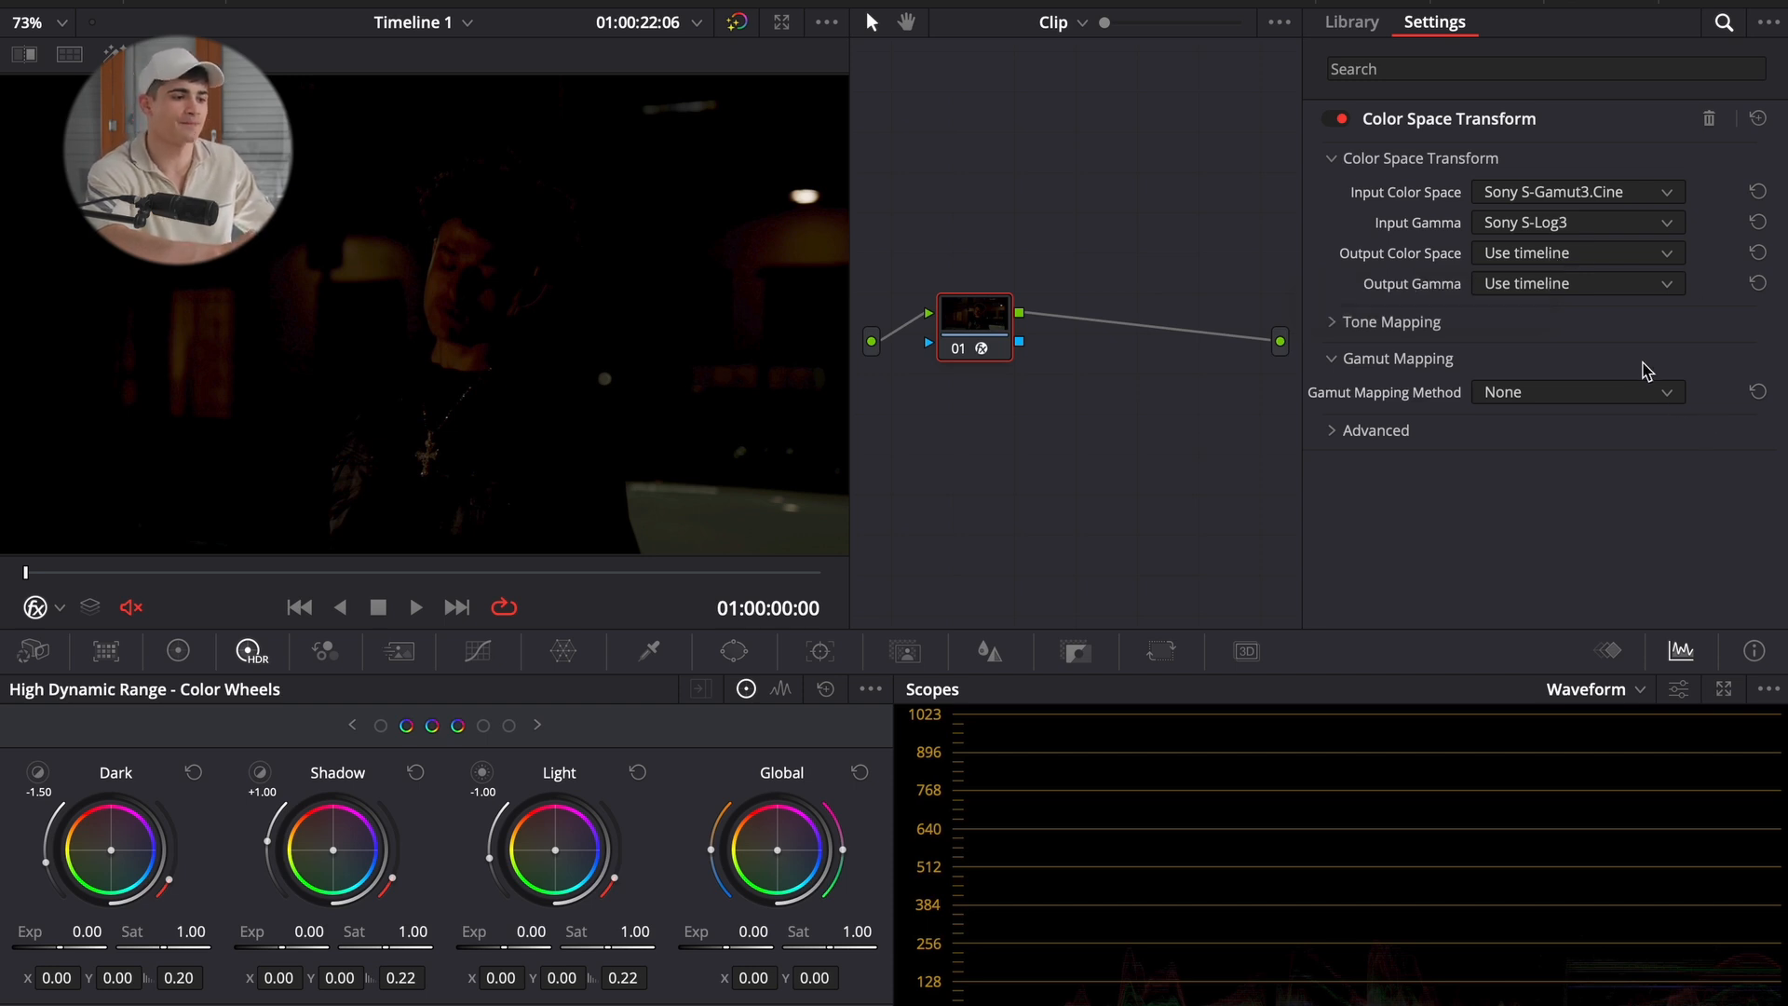
- Set the Color Space Transform's output color space to Rec.709 and fit the image to the viewer
left_click(1596, 253)
scroll(1649, 473, "down", 5)
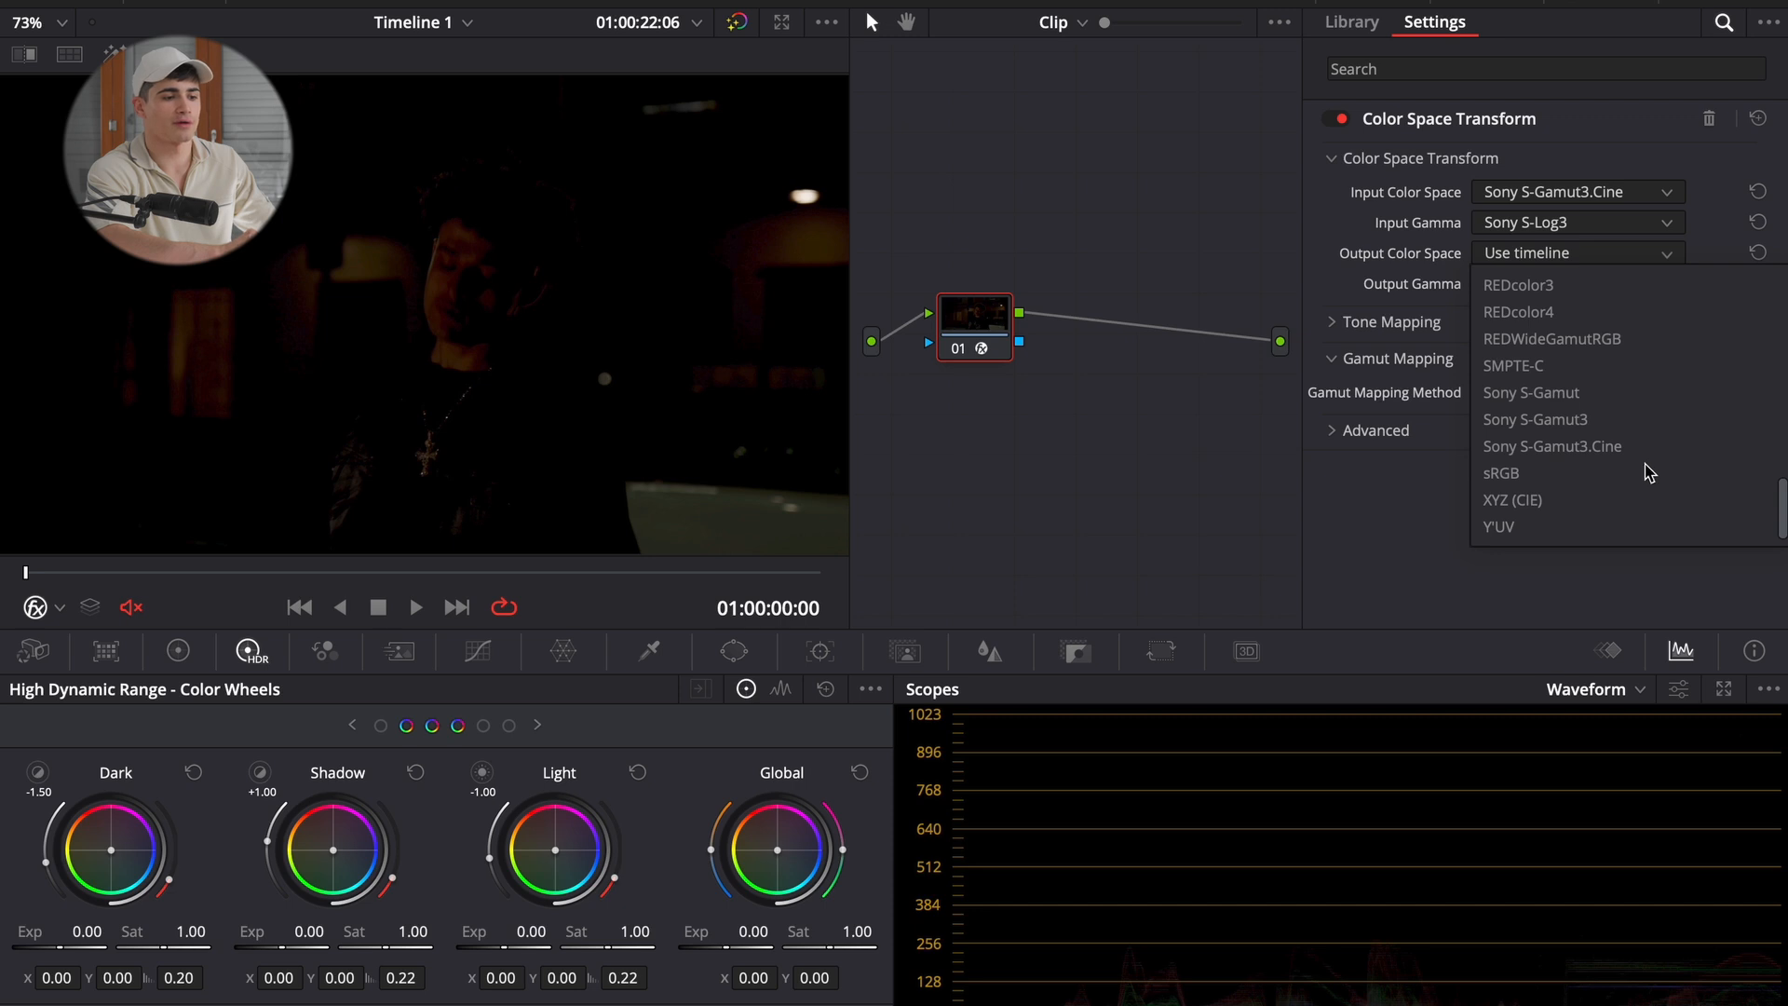
left_click(1532, 317)
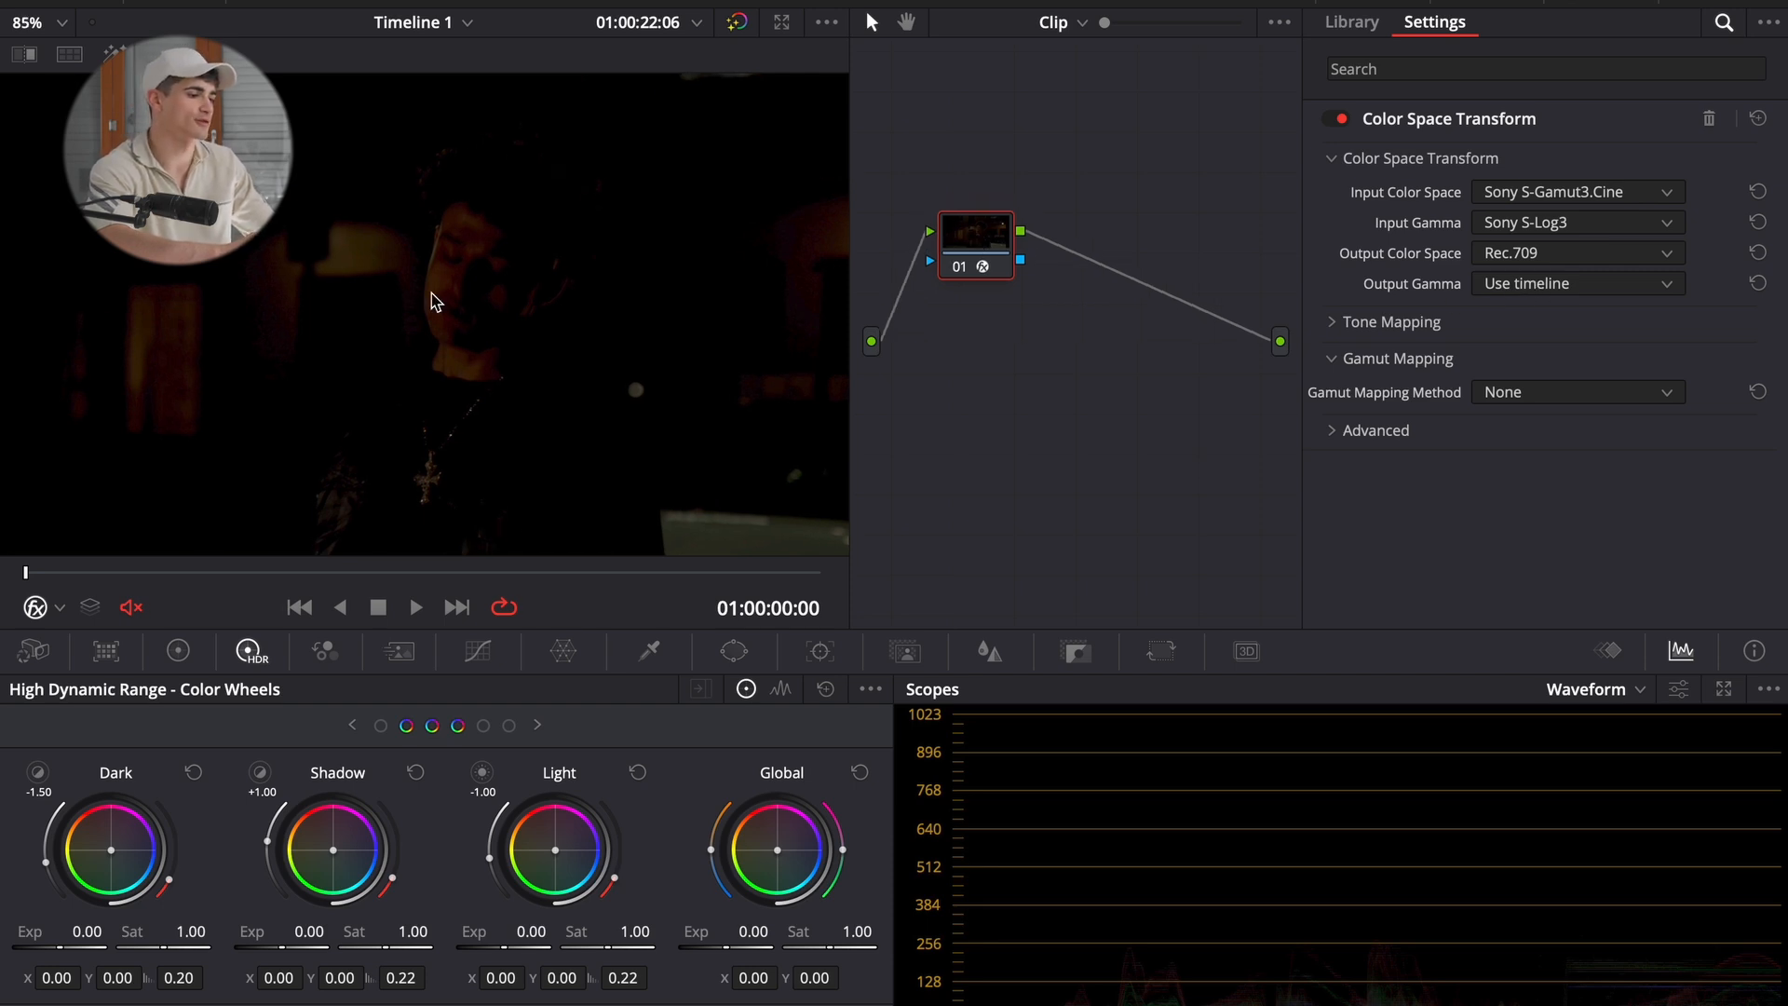
left_click(59, 24)
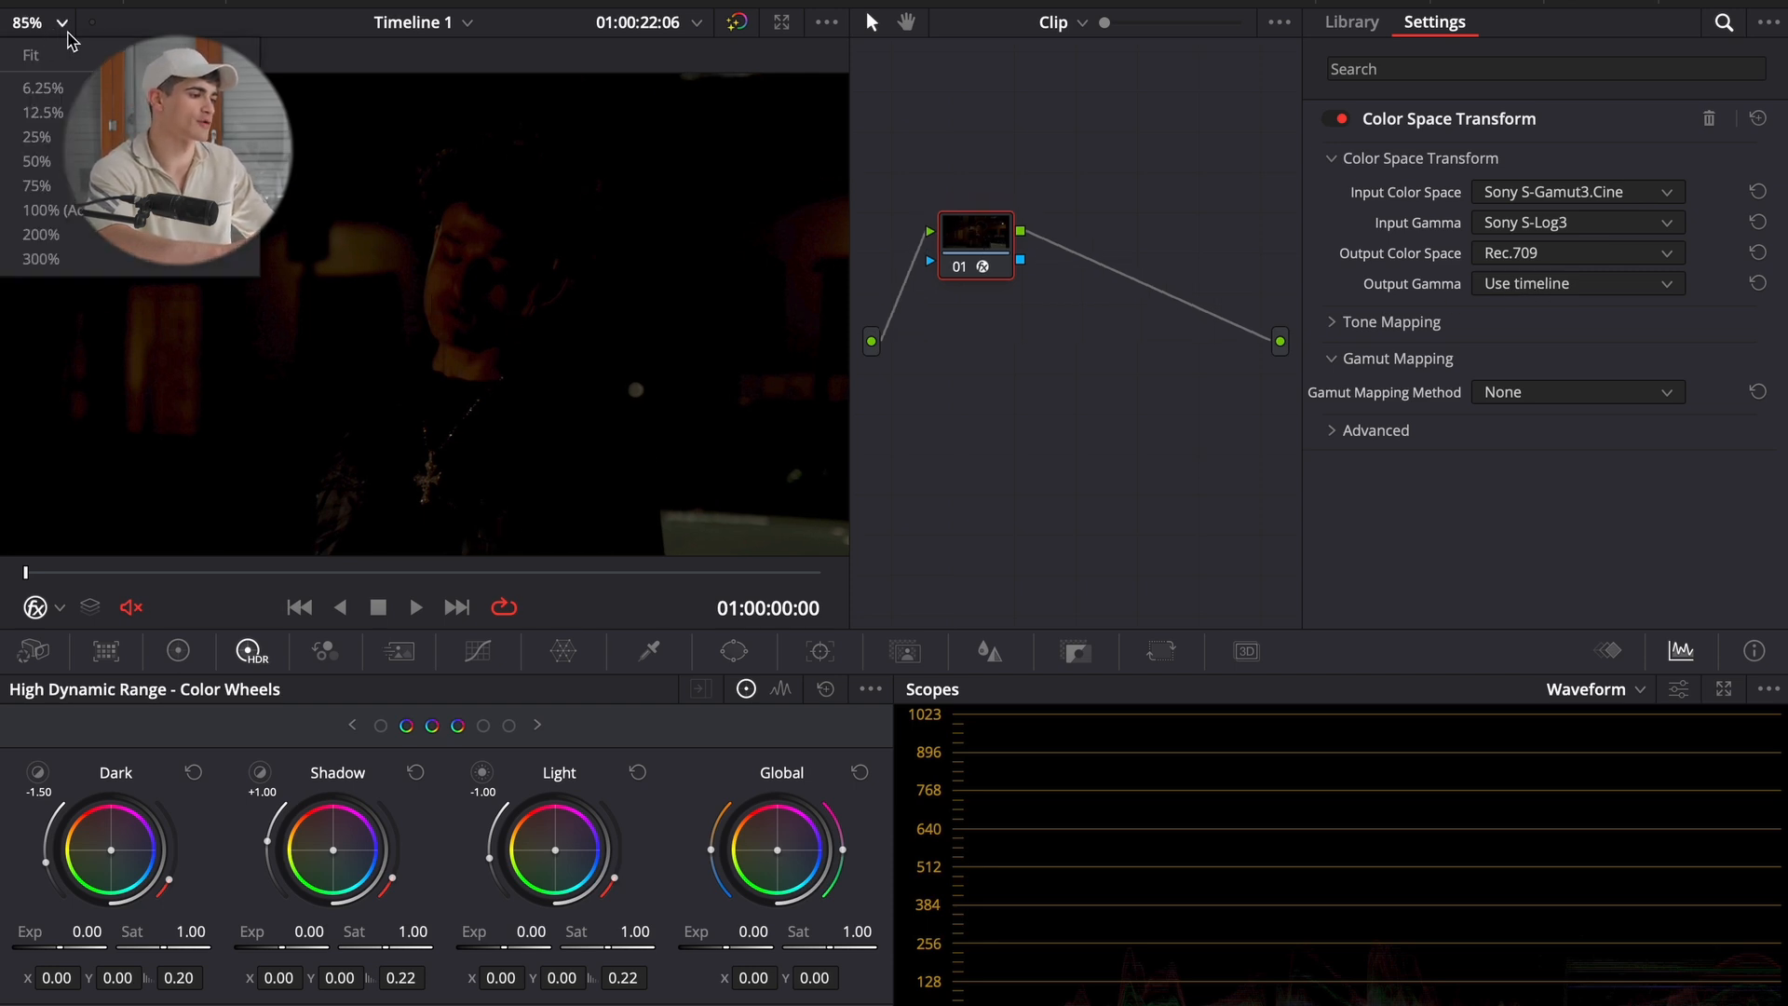
left_click(75, 56)
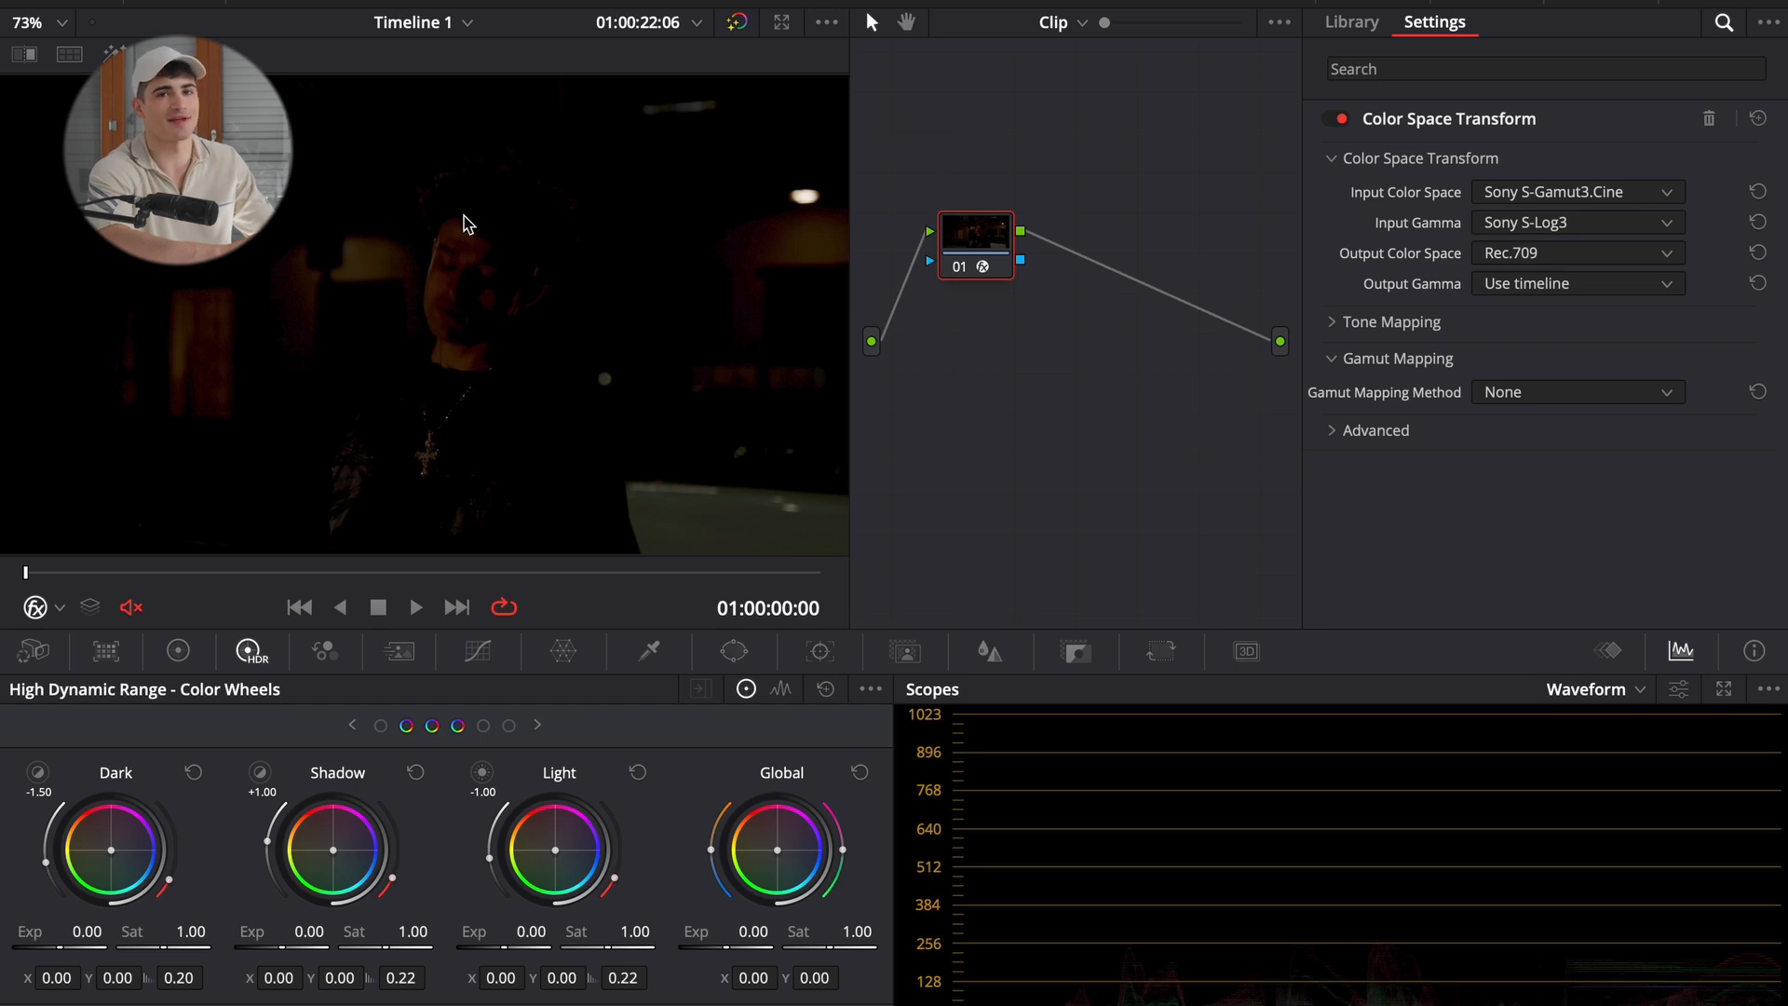
- Try Gamma 2.2 and Gamma 2.6 as the Color Space Transform's output gamma
left_click(1644, 289)
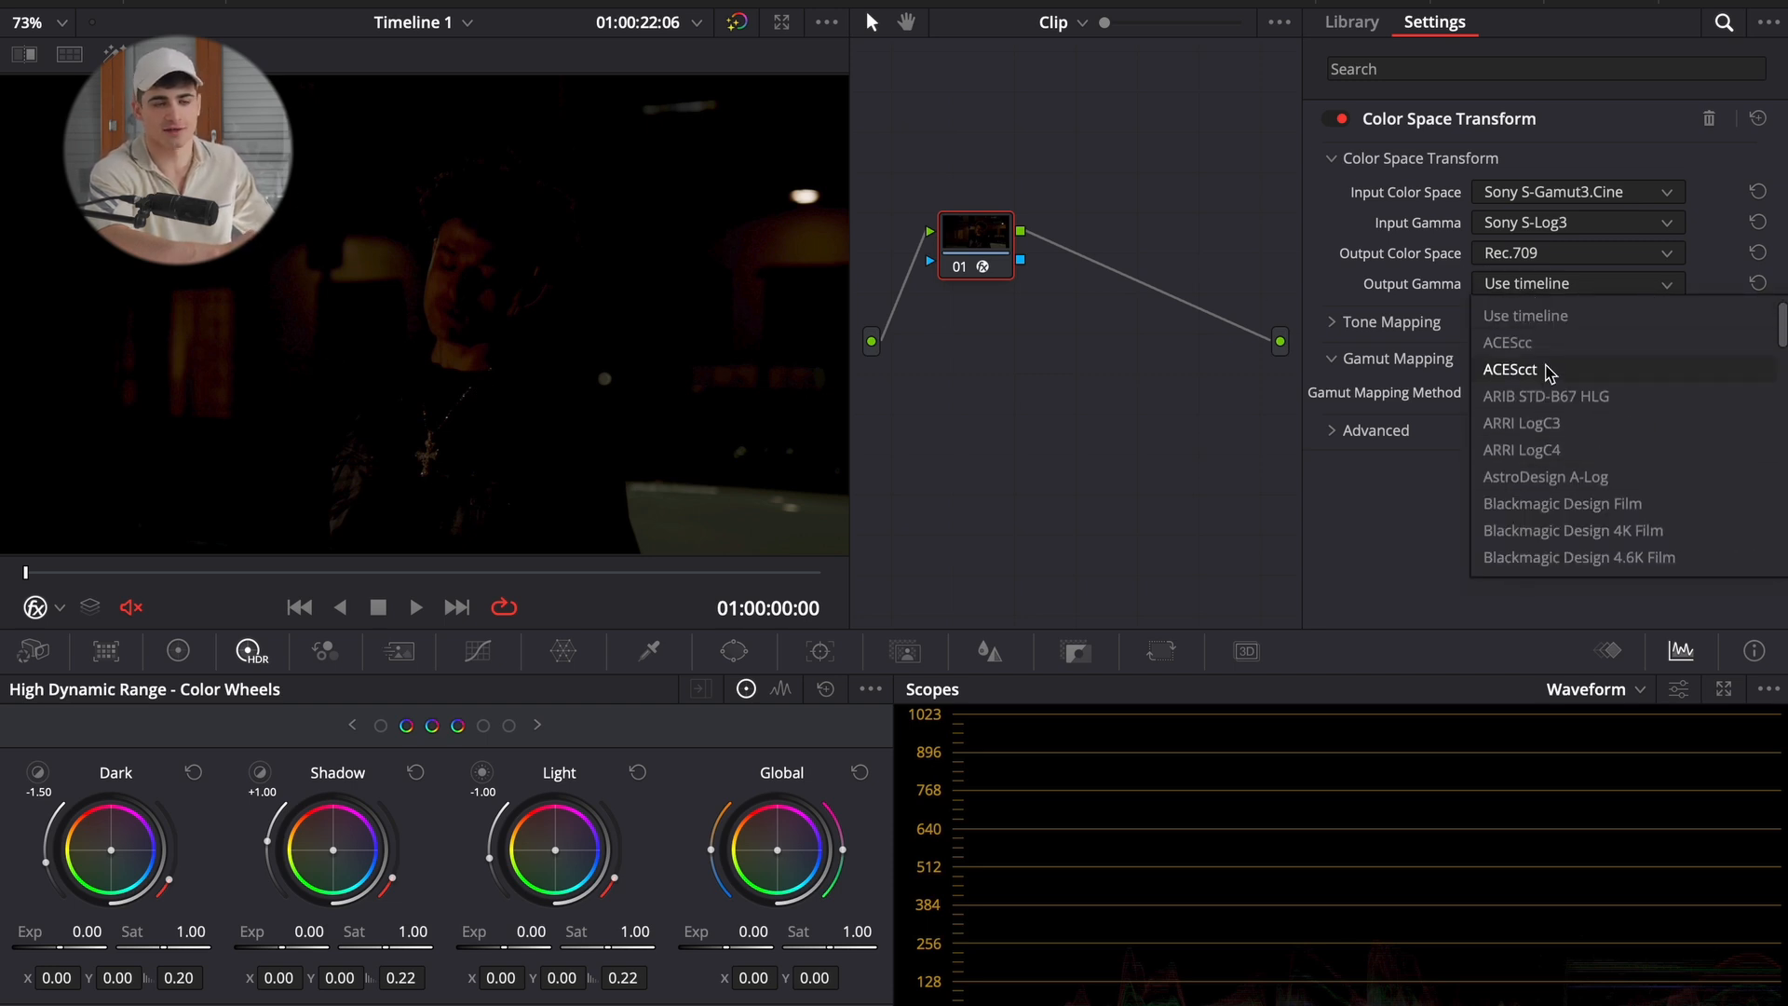
scroll(1549, 373, "down", 5)
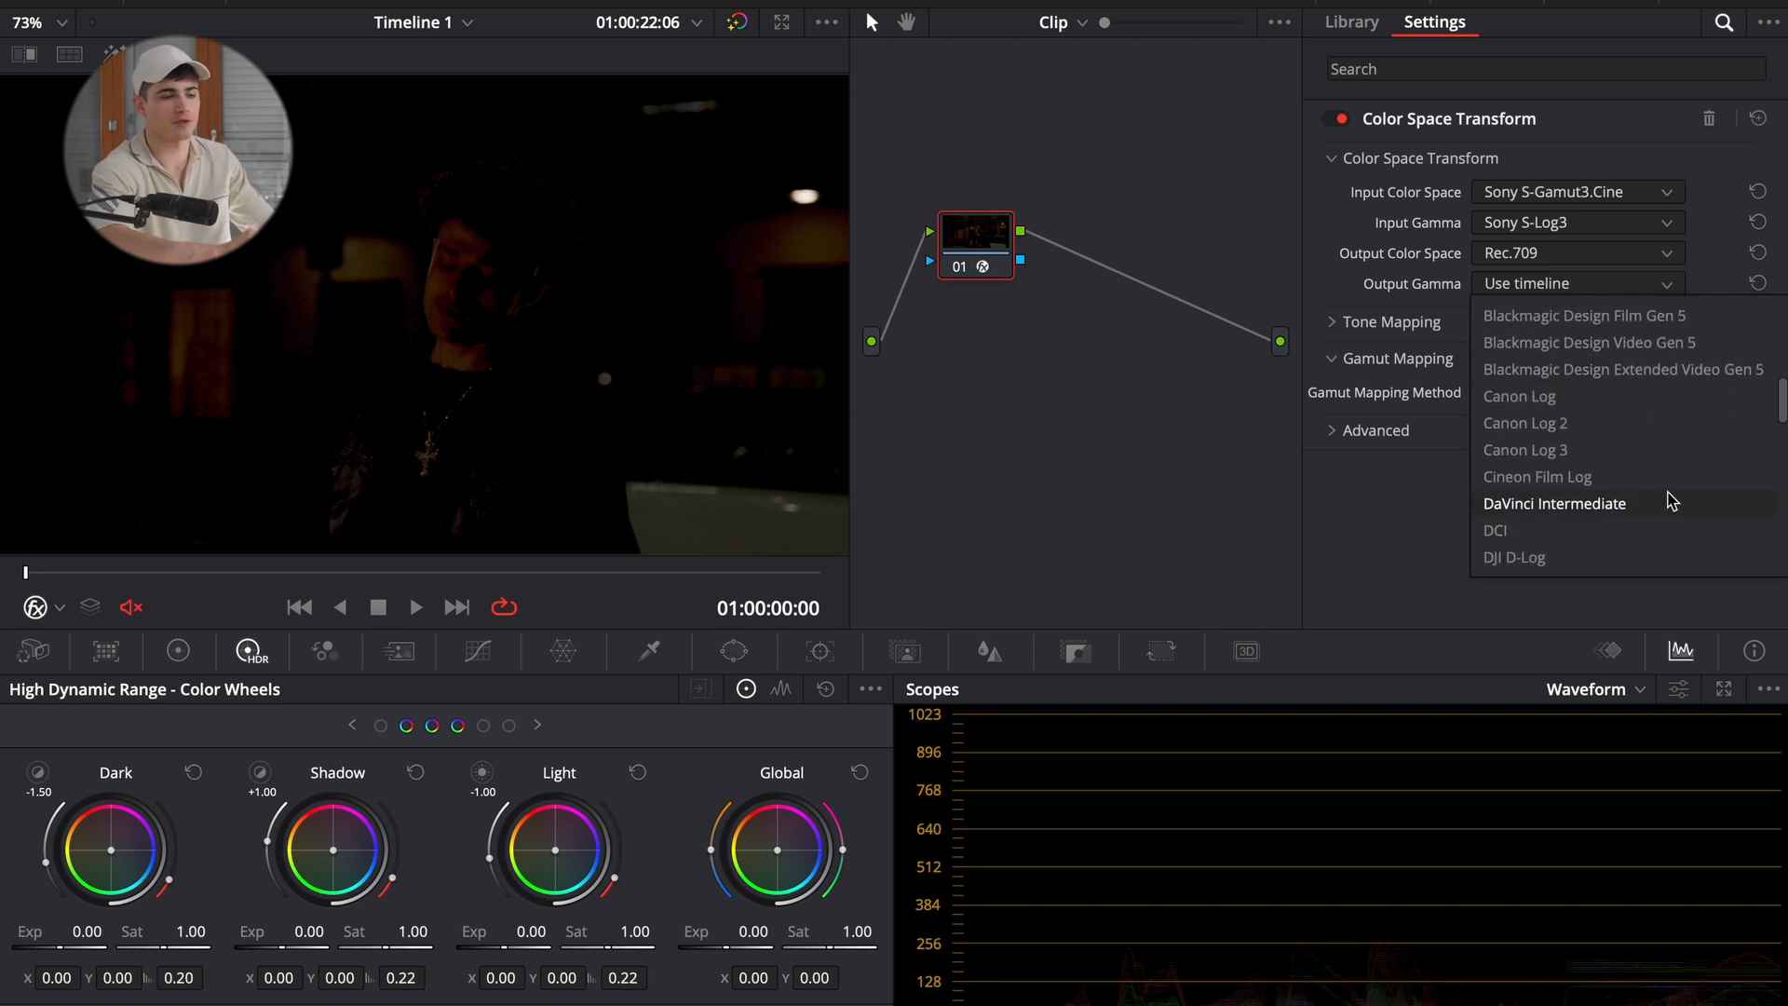
scroll(1673, 501, "down", 3)
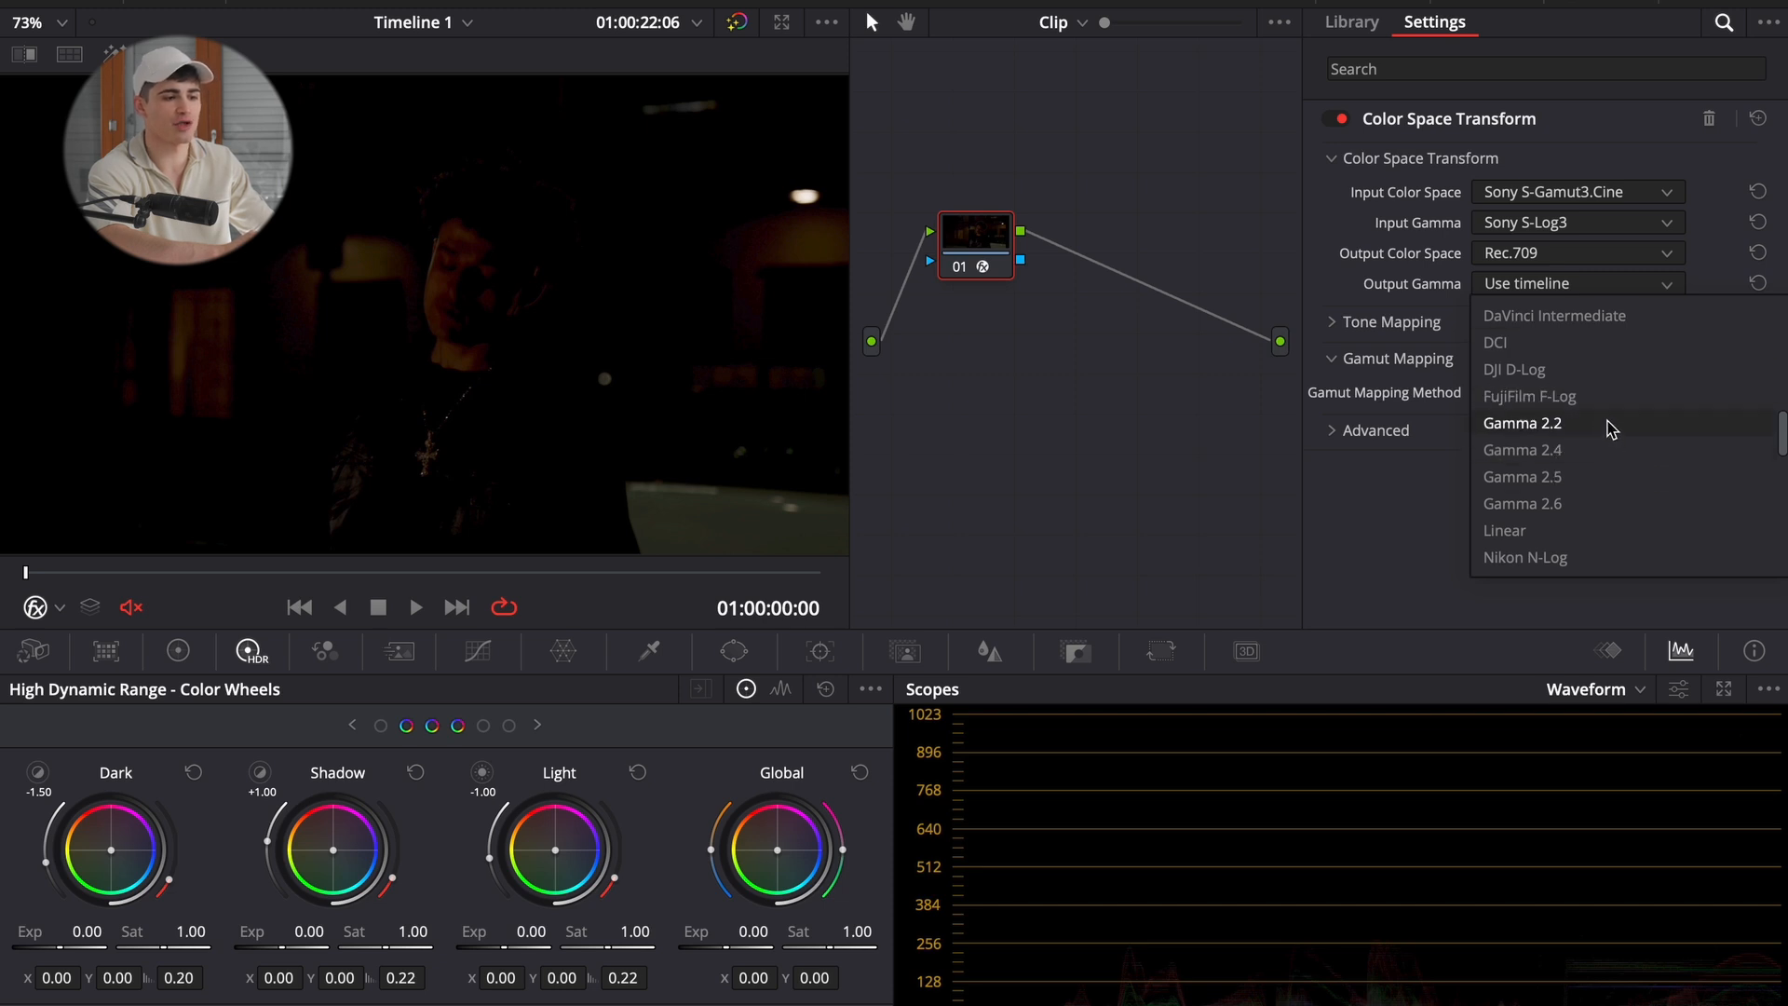
left_click(1611, 428)
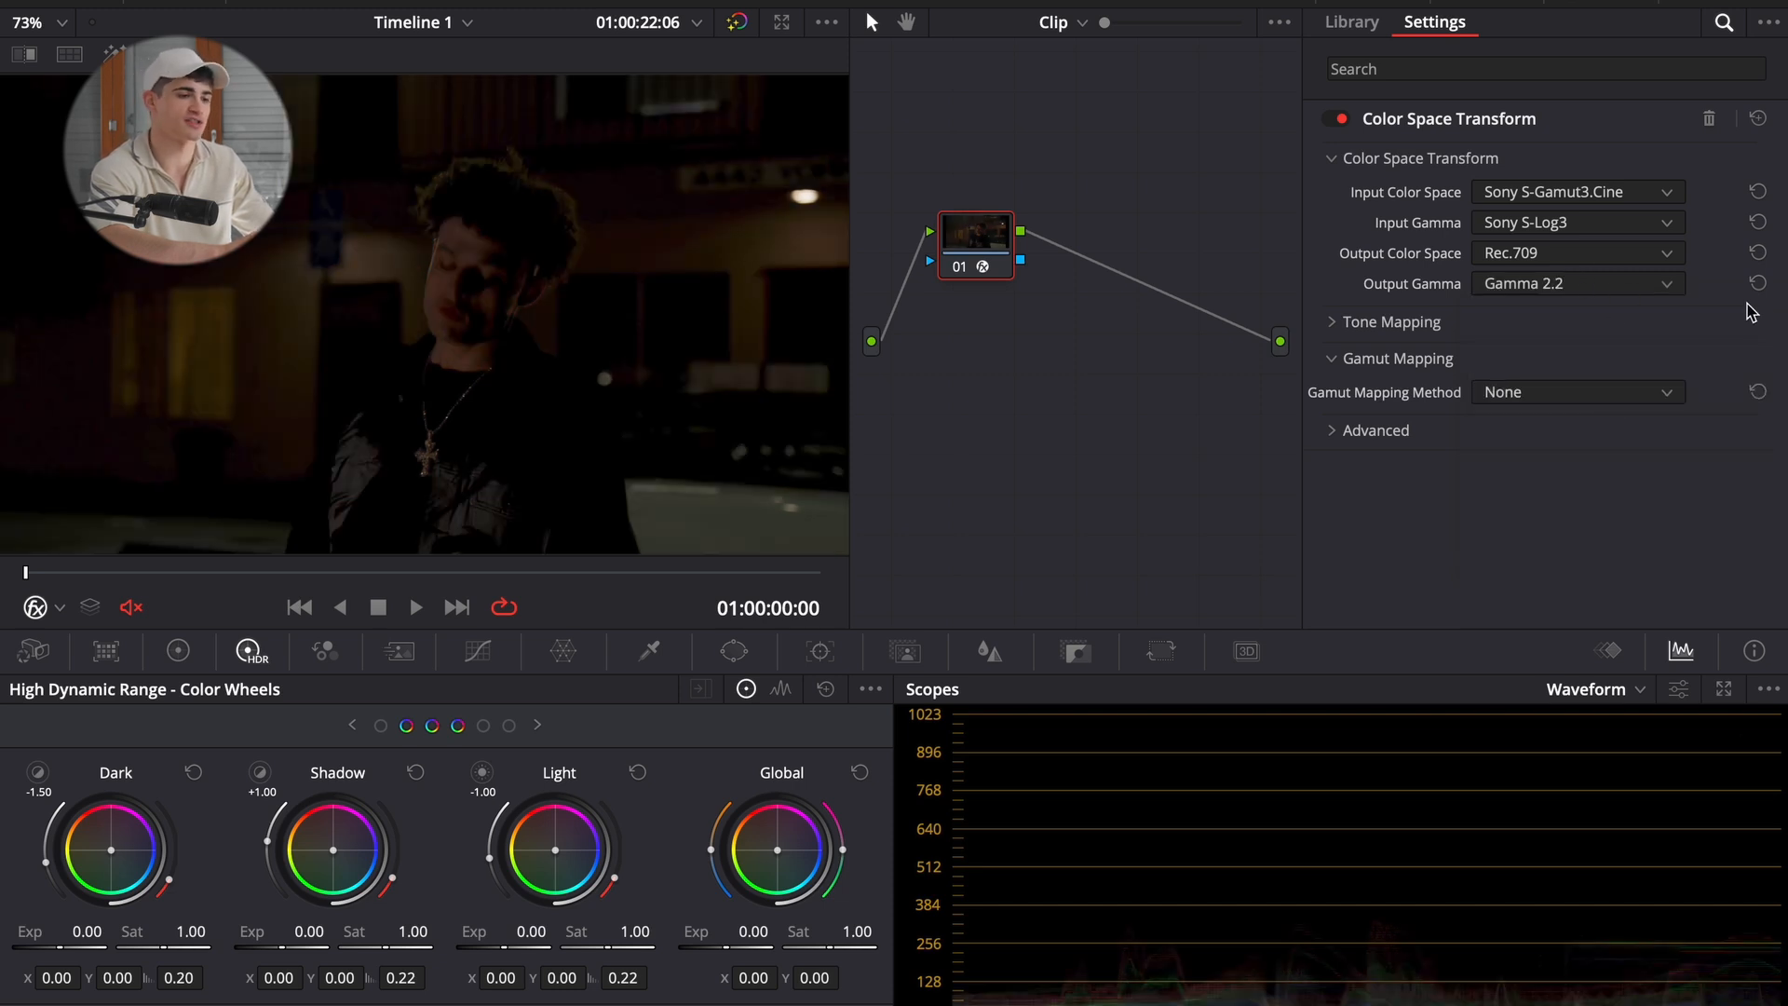
left_click(1636, 290)
left_click(1577, 503)
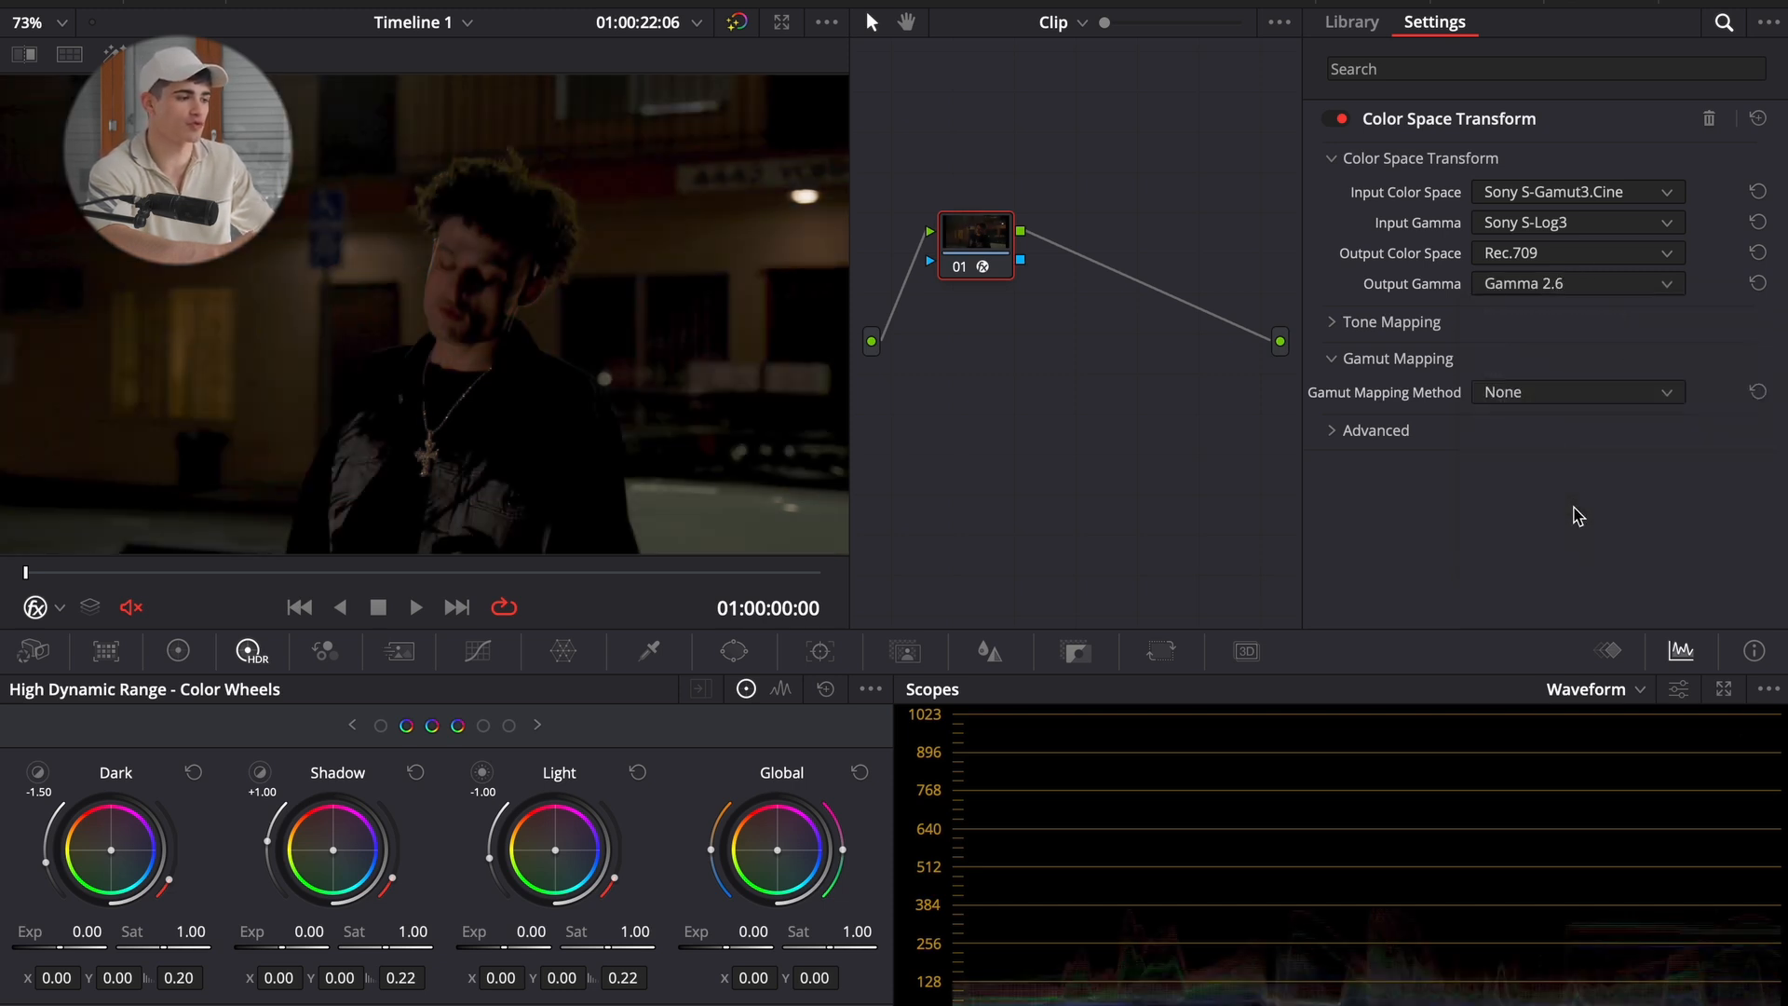
- Try Rec.709 and Rec.709-A as the Color Space Transform's output gamma
left_click(1607, 287)
scroll(1574, 441, "down", 5)
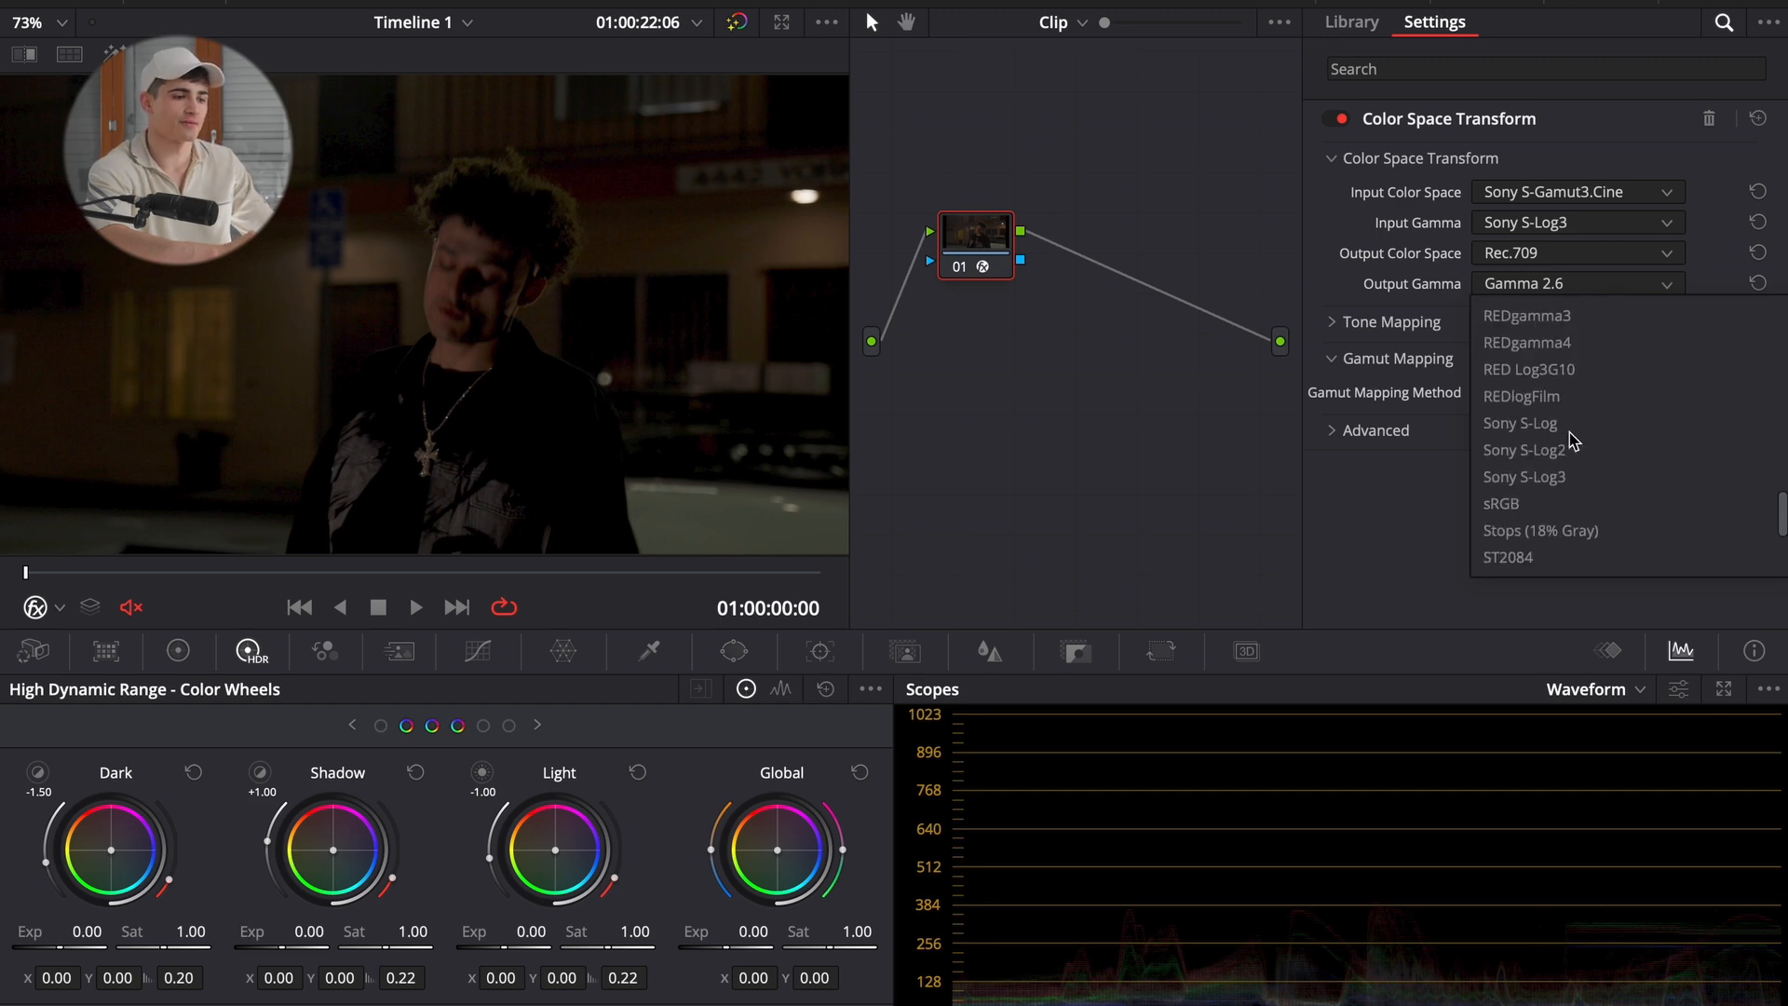
scroll(1568, 444, "up", 2)
left_click(1510, 347)
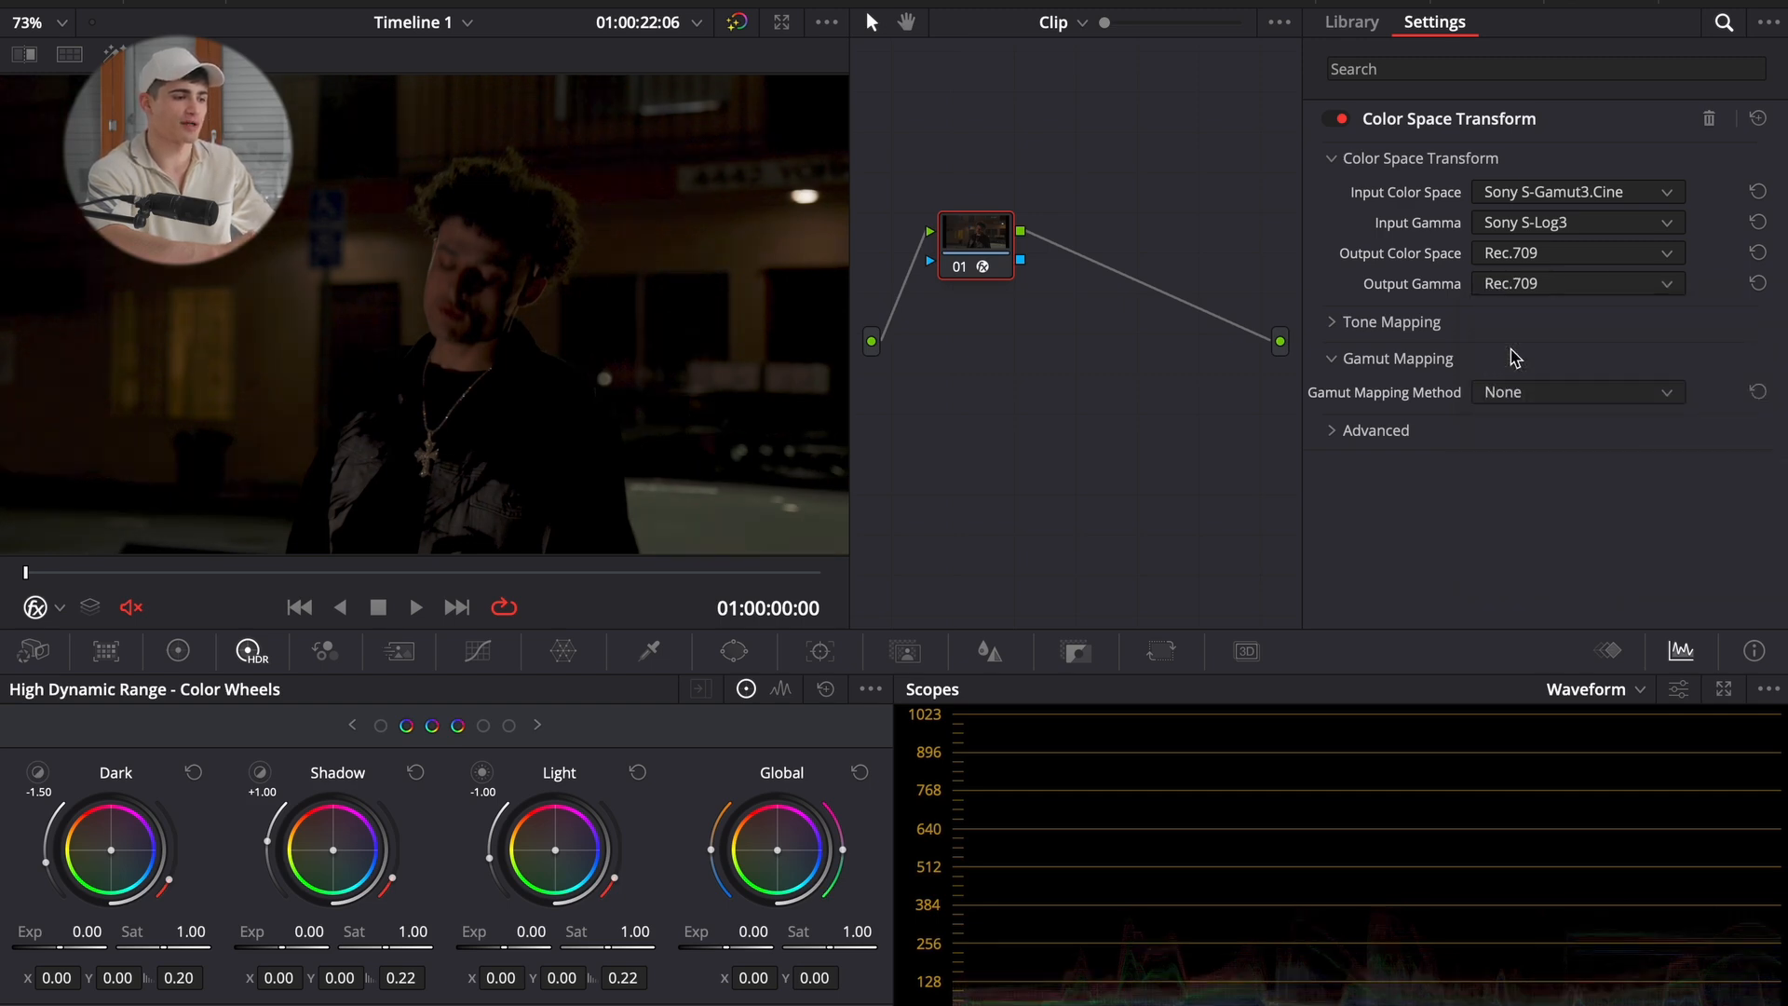
left_click(1543, 287)
left_click(1569, 375)
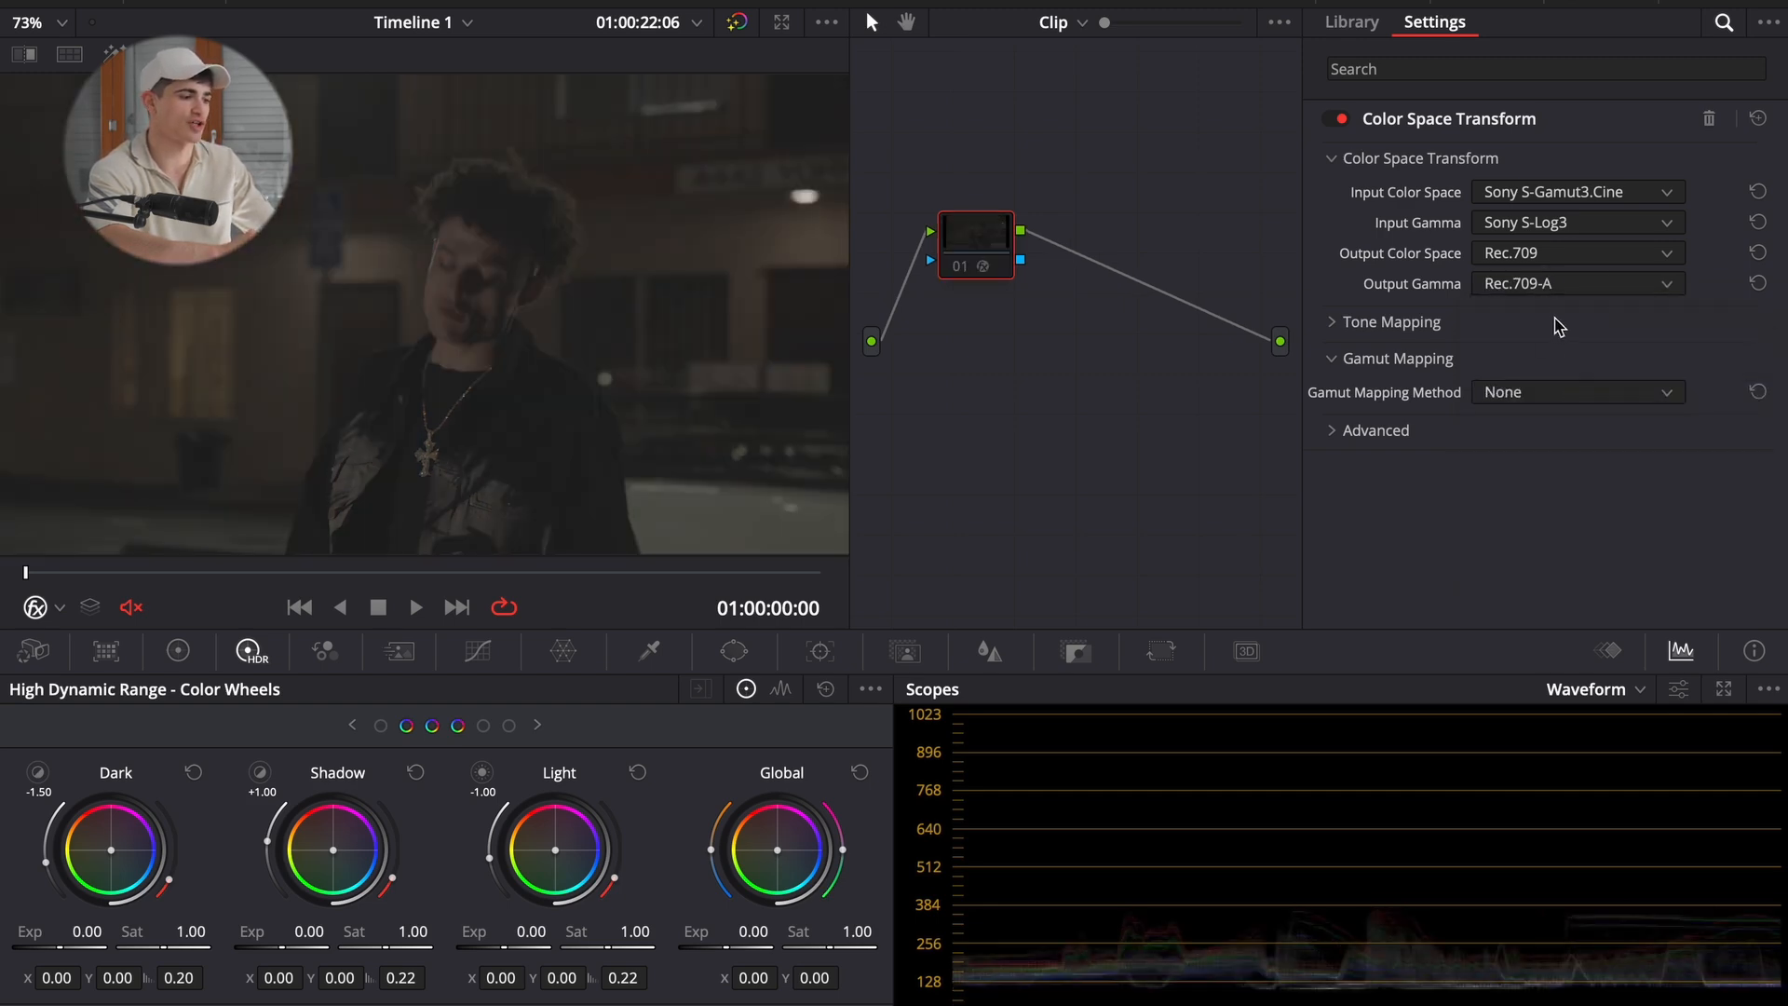
- Set the Color Space Transform's output gamma to Gamma 2.4
left_click(1520, 285)
scroll(1604, 393, "up", 3)
scroll(1604, 395, "up", 4)
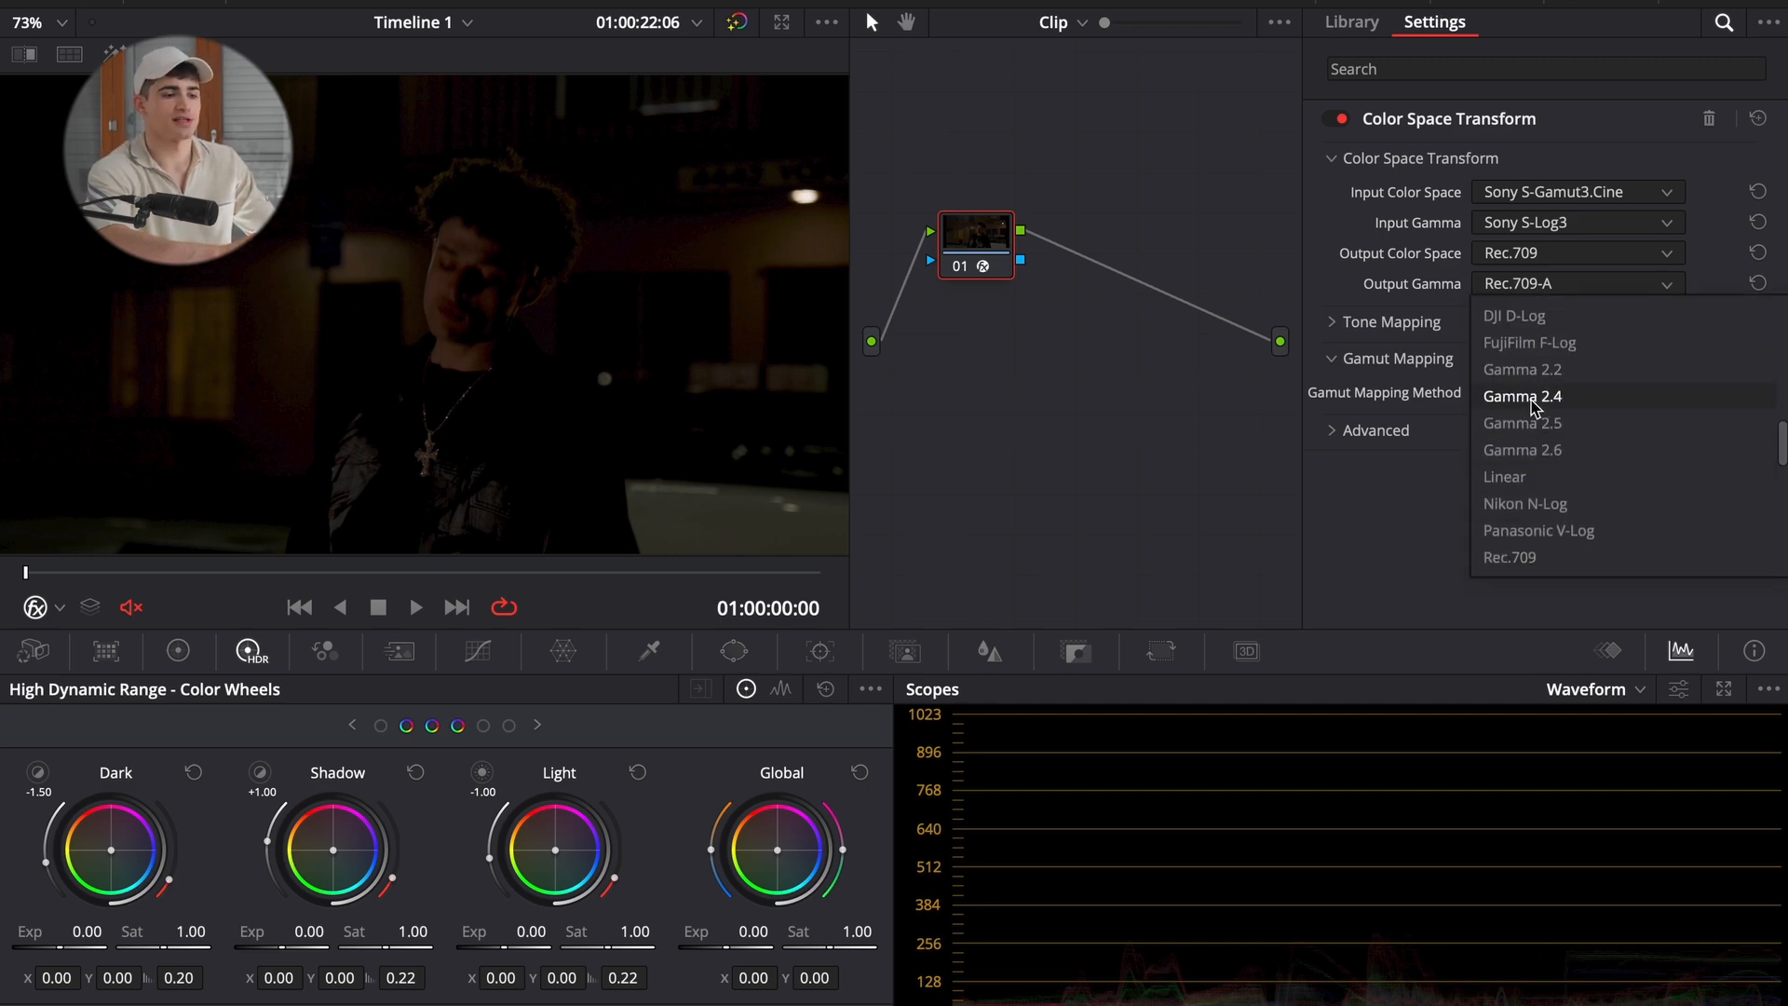
left_click(1589, 400)
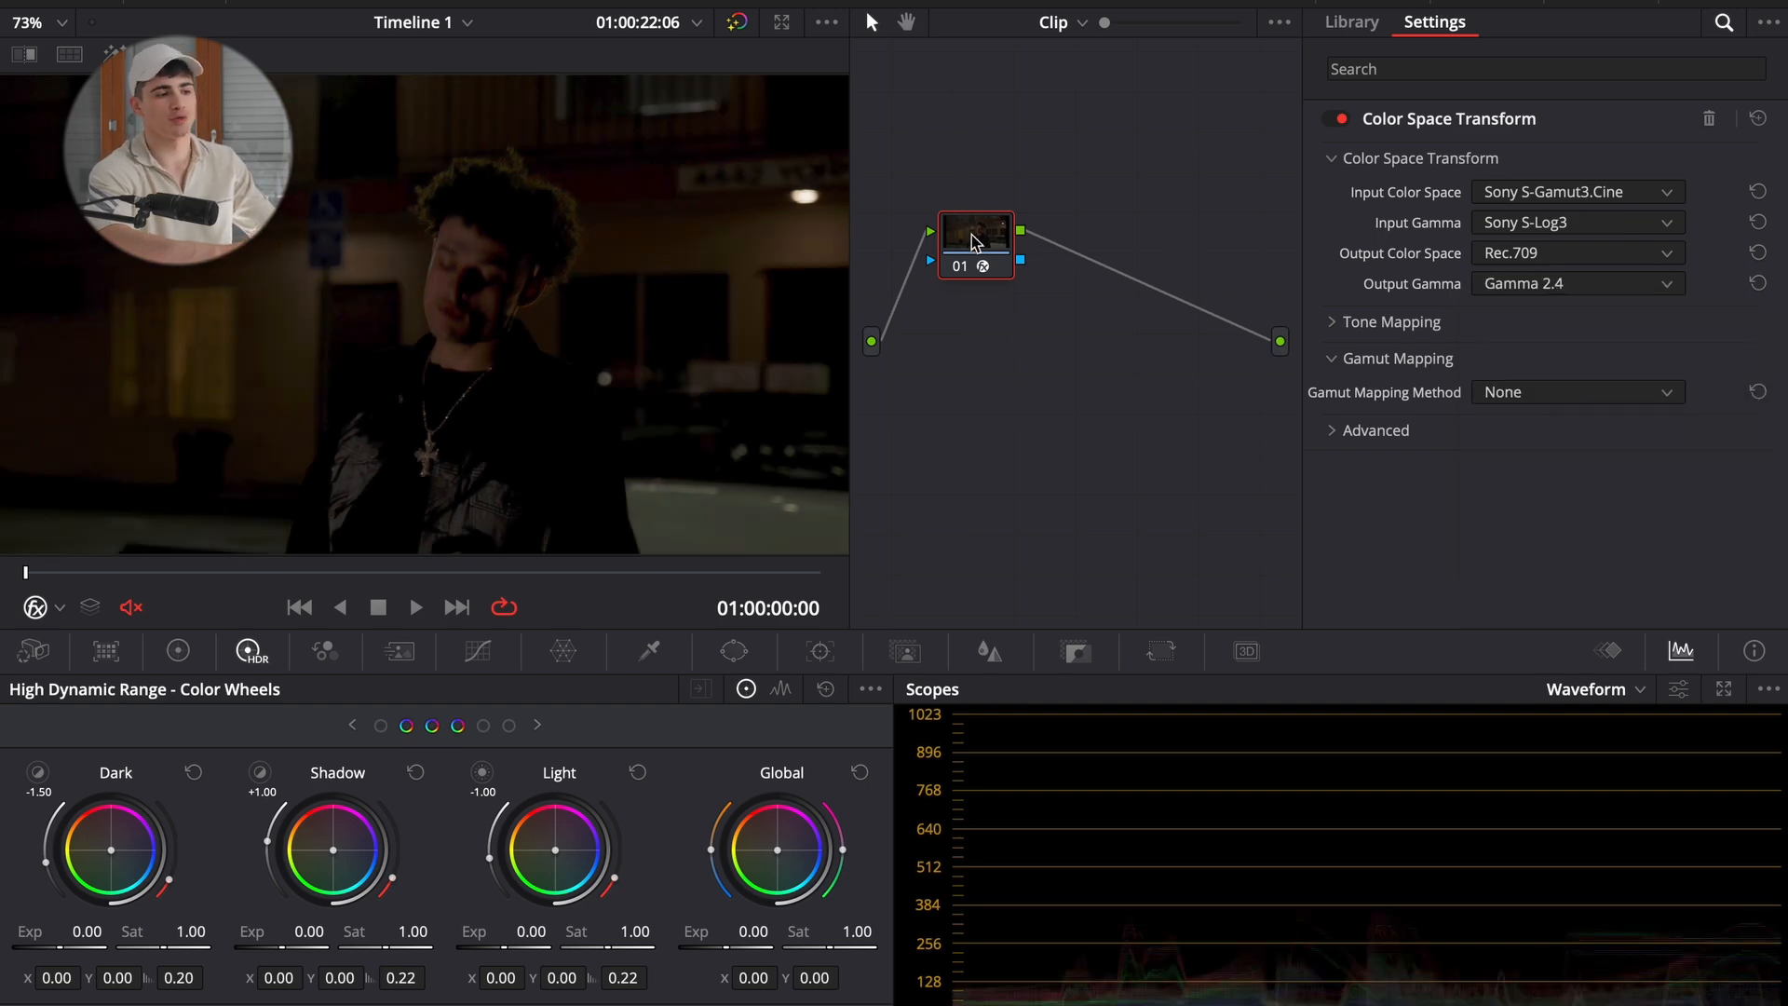
- Switch the output gamma to Gamma 2.2 for comparison and restore Gamma 2.4
left_click(1521, 285)
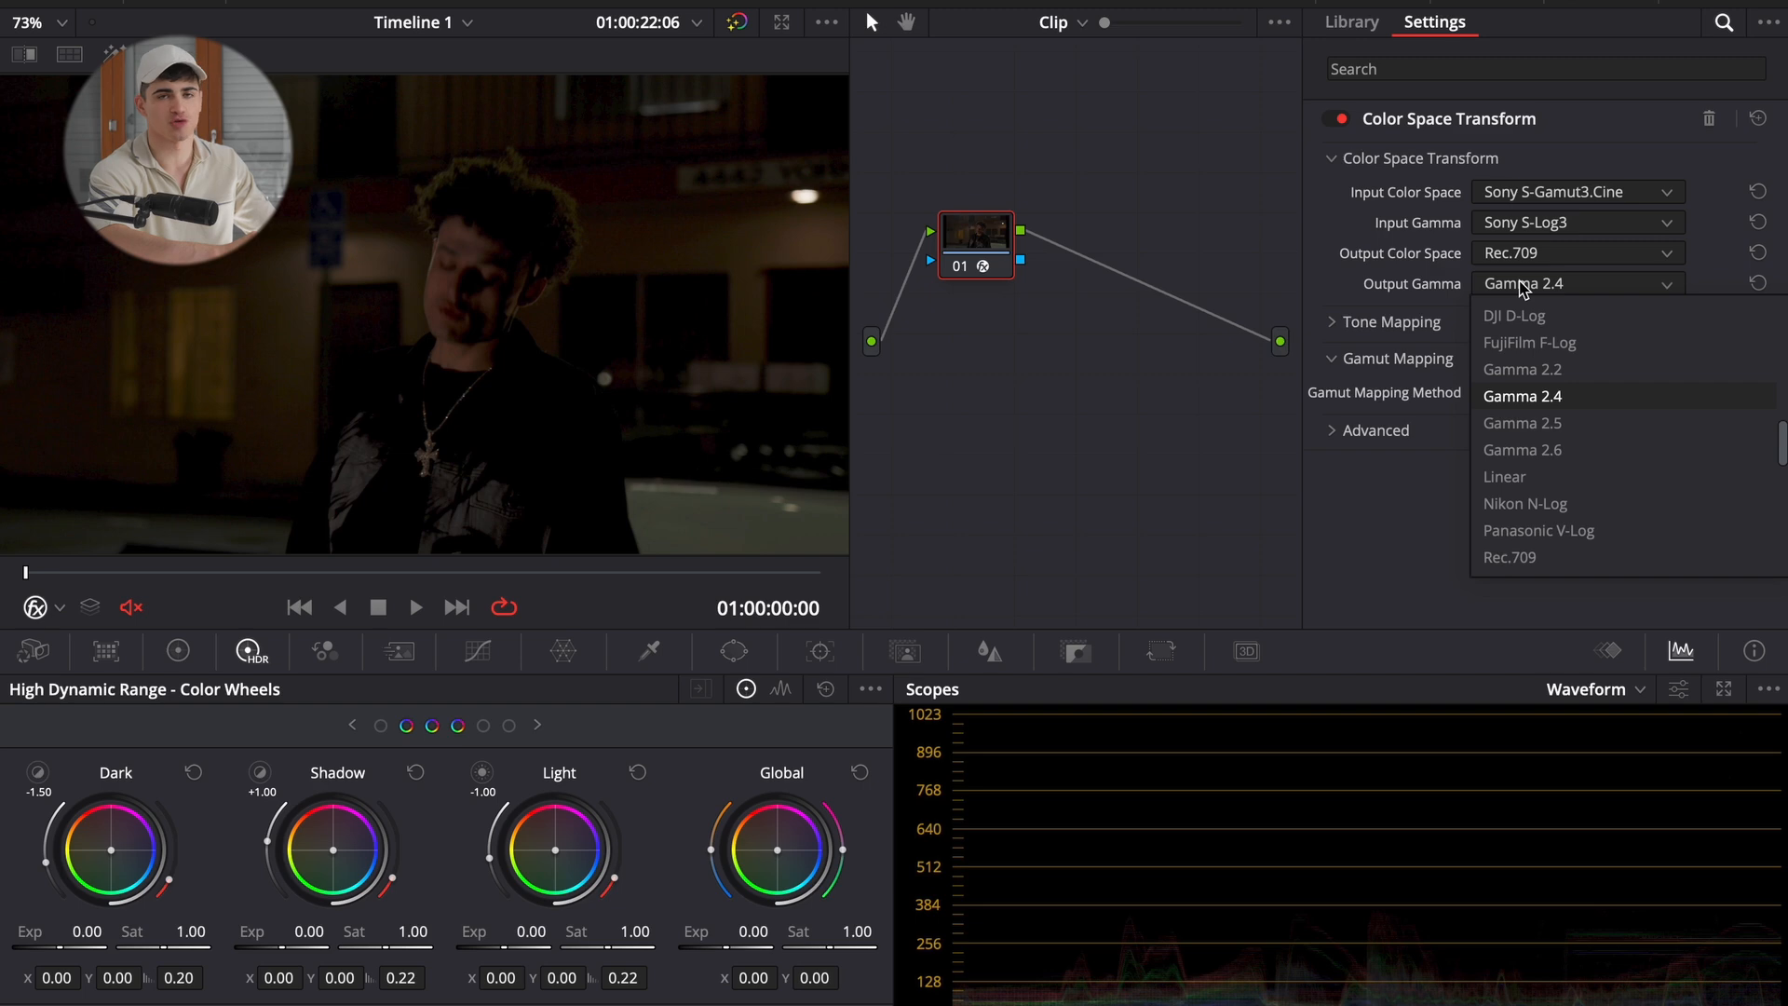
left_click(1522, 370)
left_click_drag(979, 254, 1148, 234)
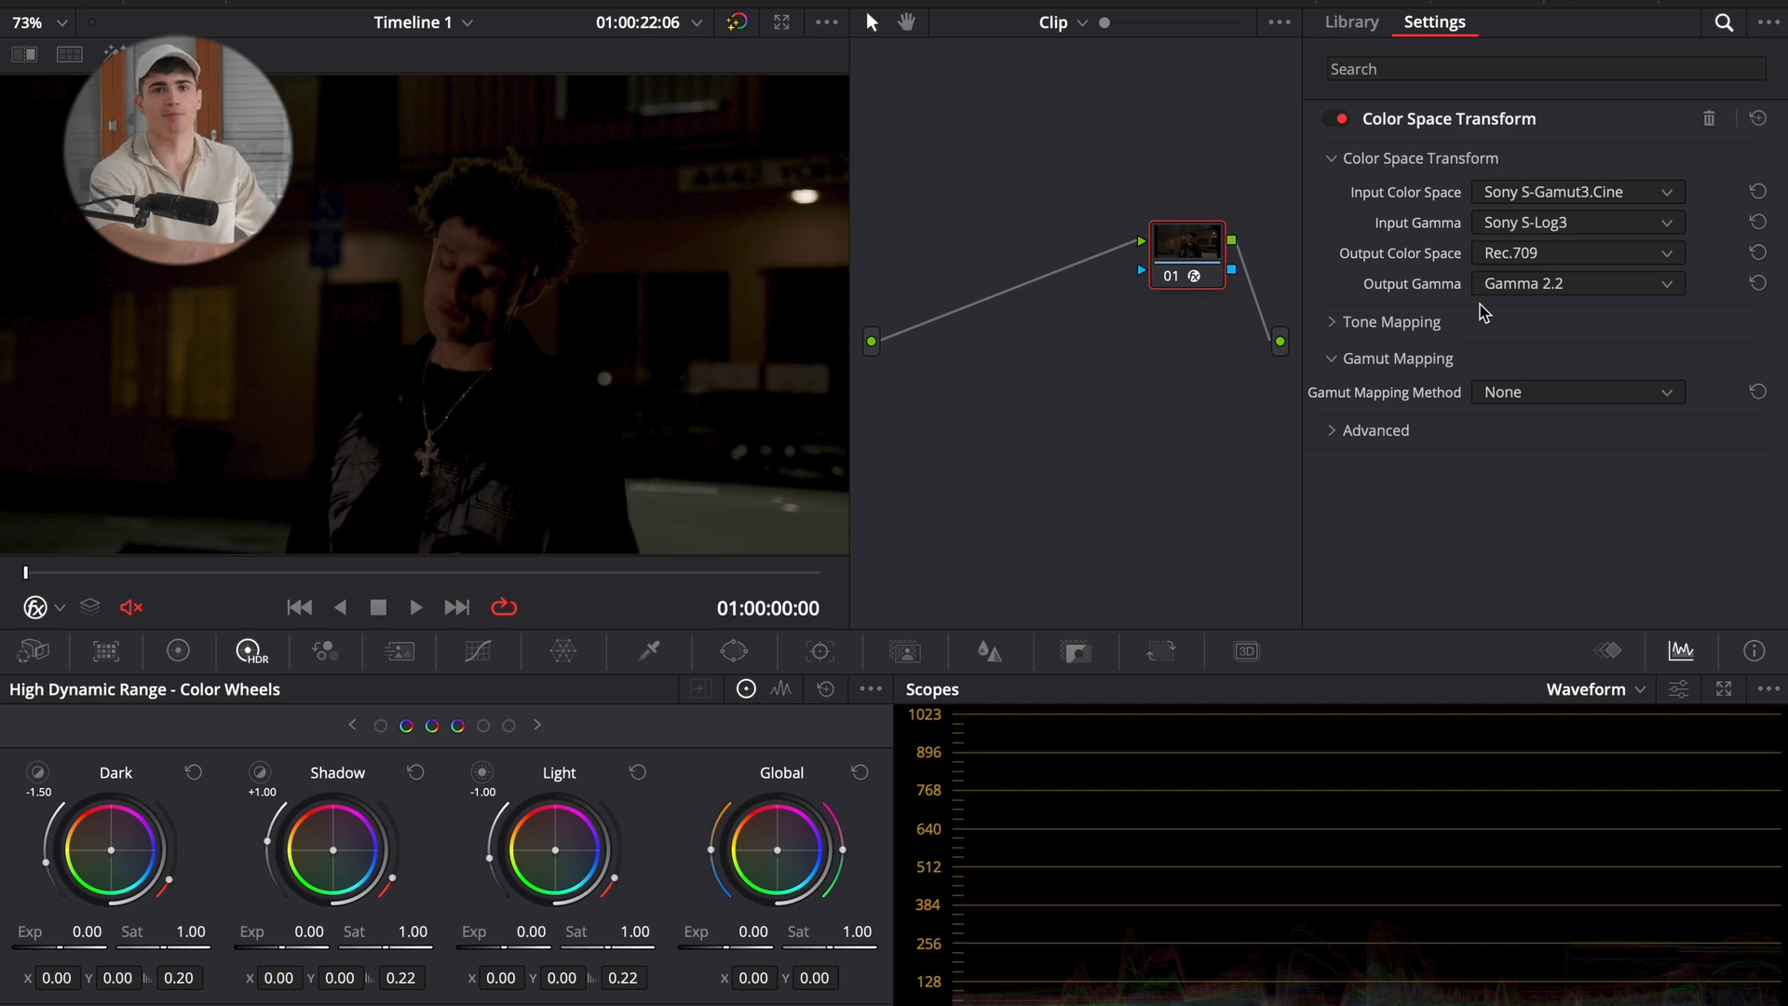
left_click(1525, 284)
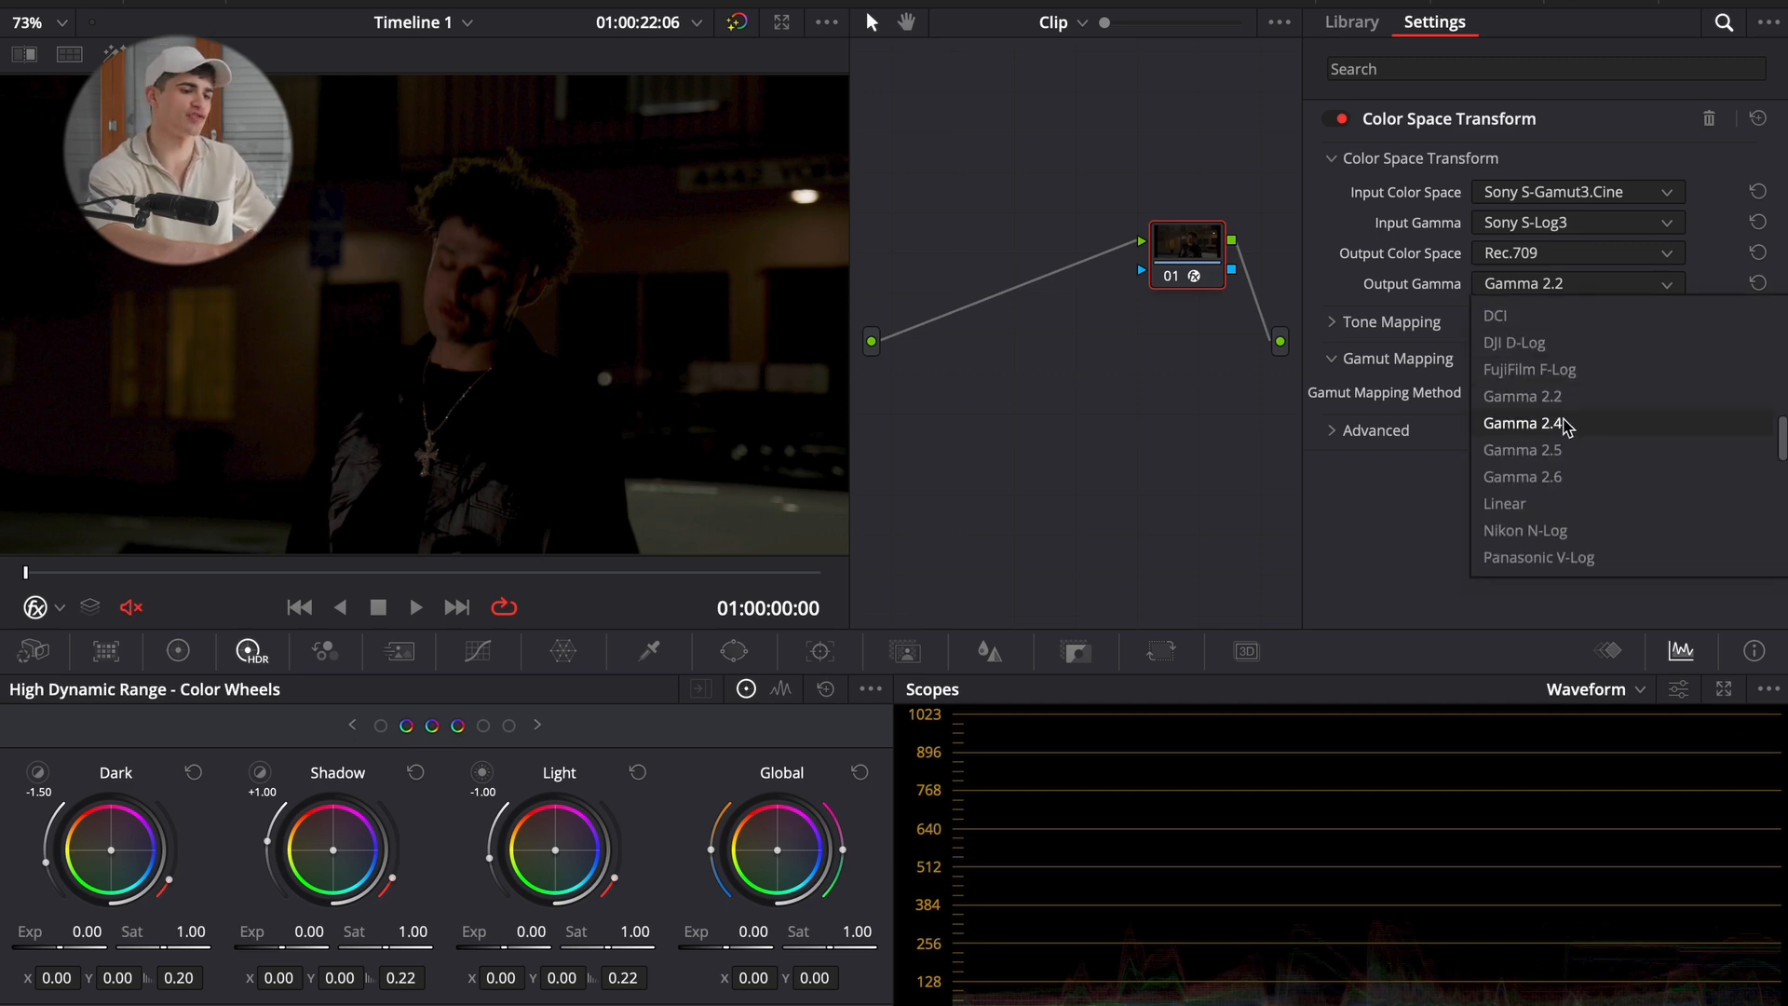
left_click(1564, 426)
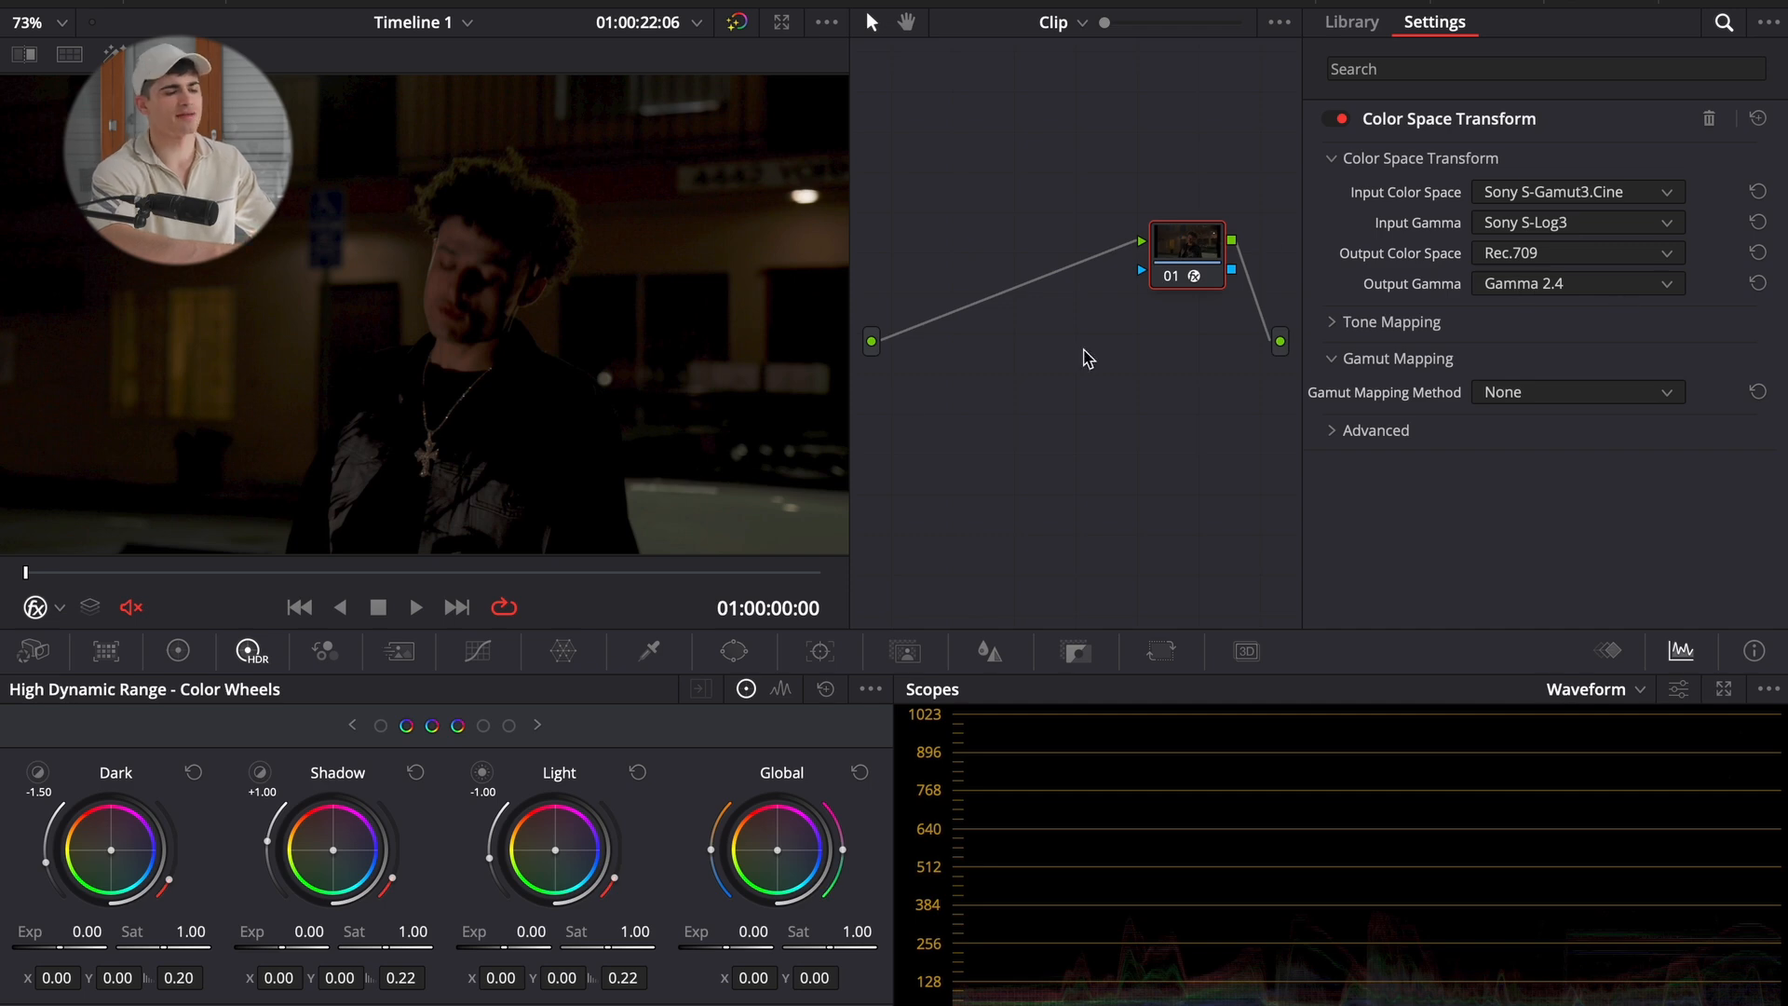
- Label node 01 "cst" and place it near the output end of the node graph, with the effects settings hidden
left_click_drag(1154, 270, 1125, 320)
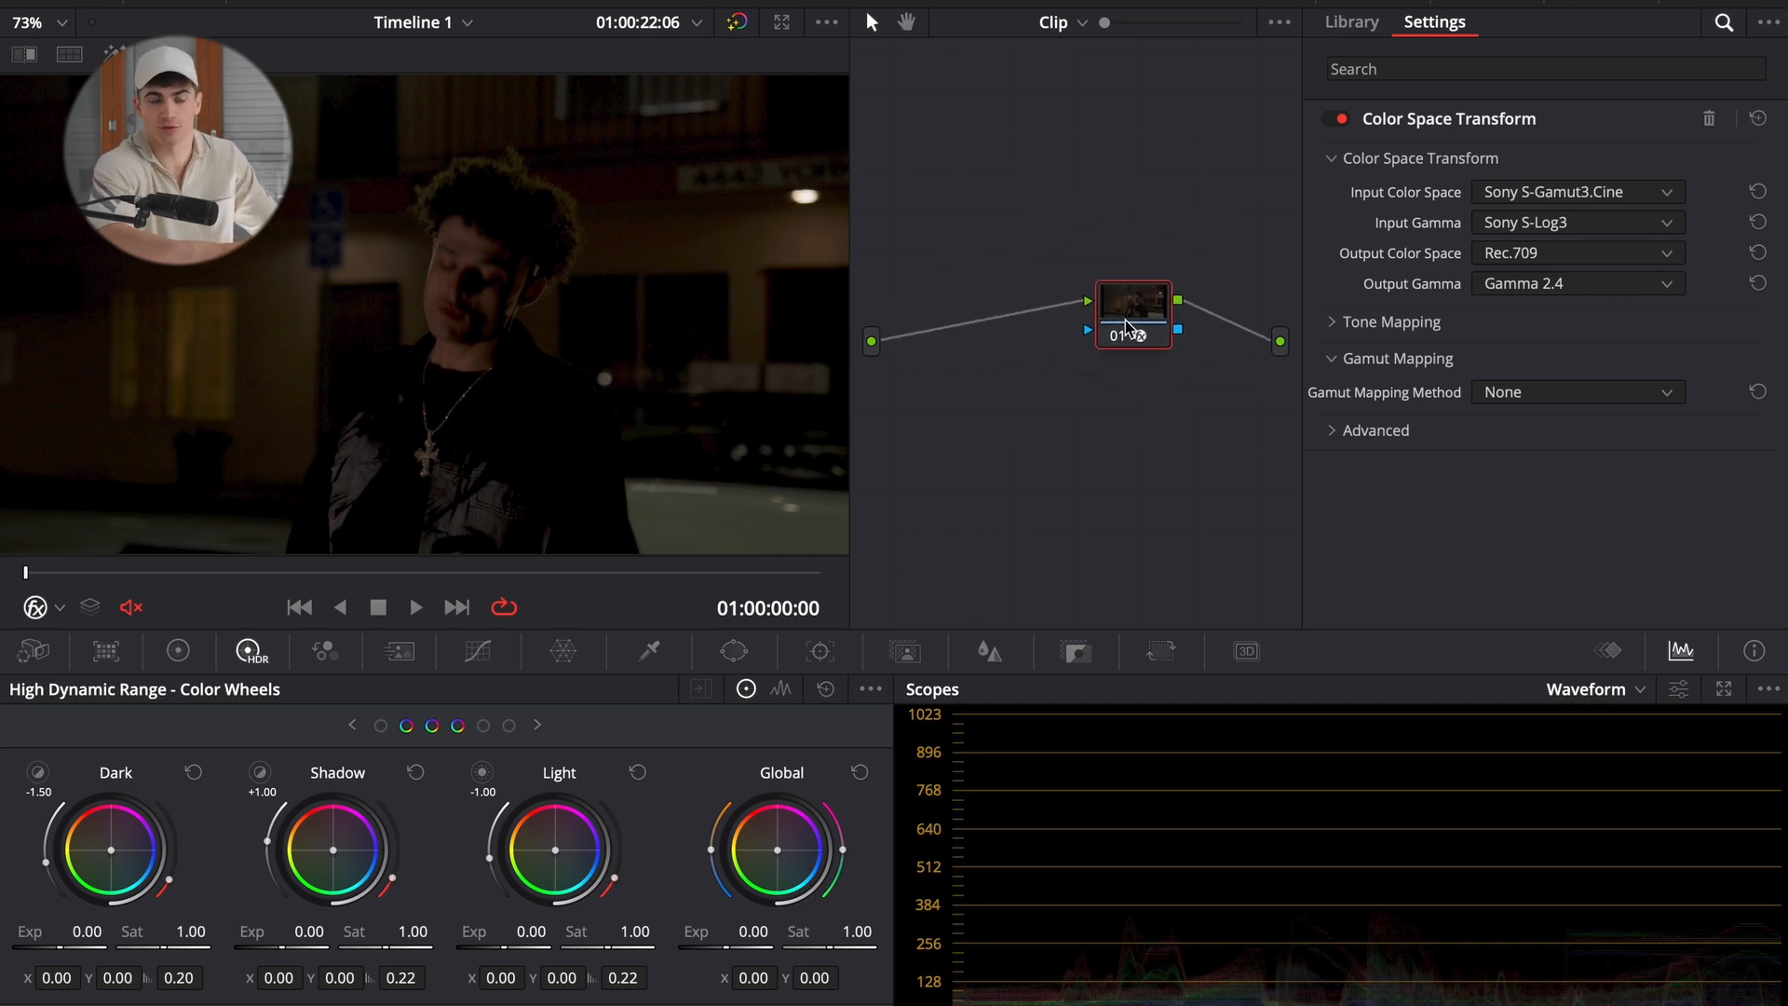
left_click(1600, 2)
left_click_drag(1255, 319, 1574, 327)
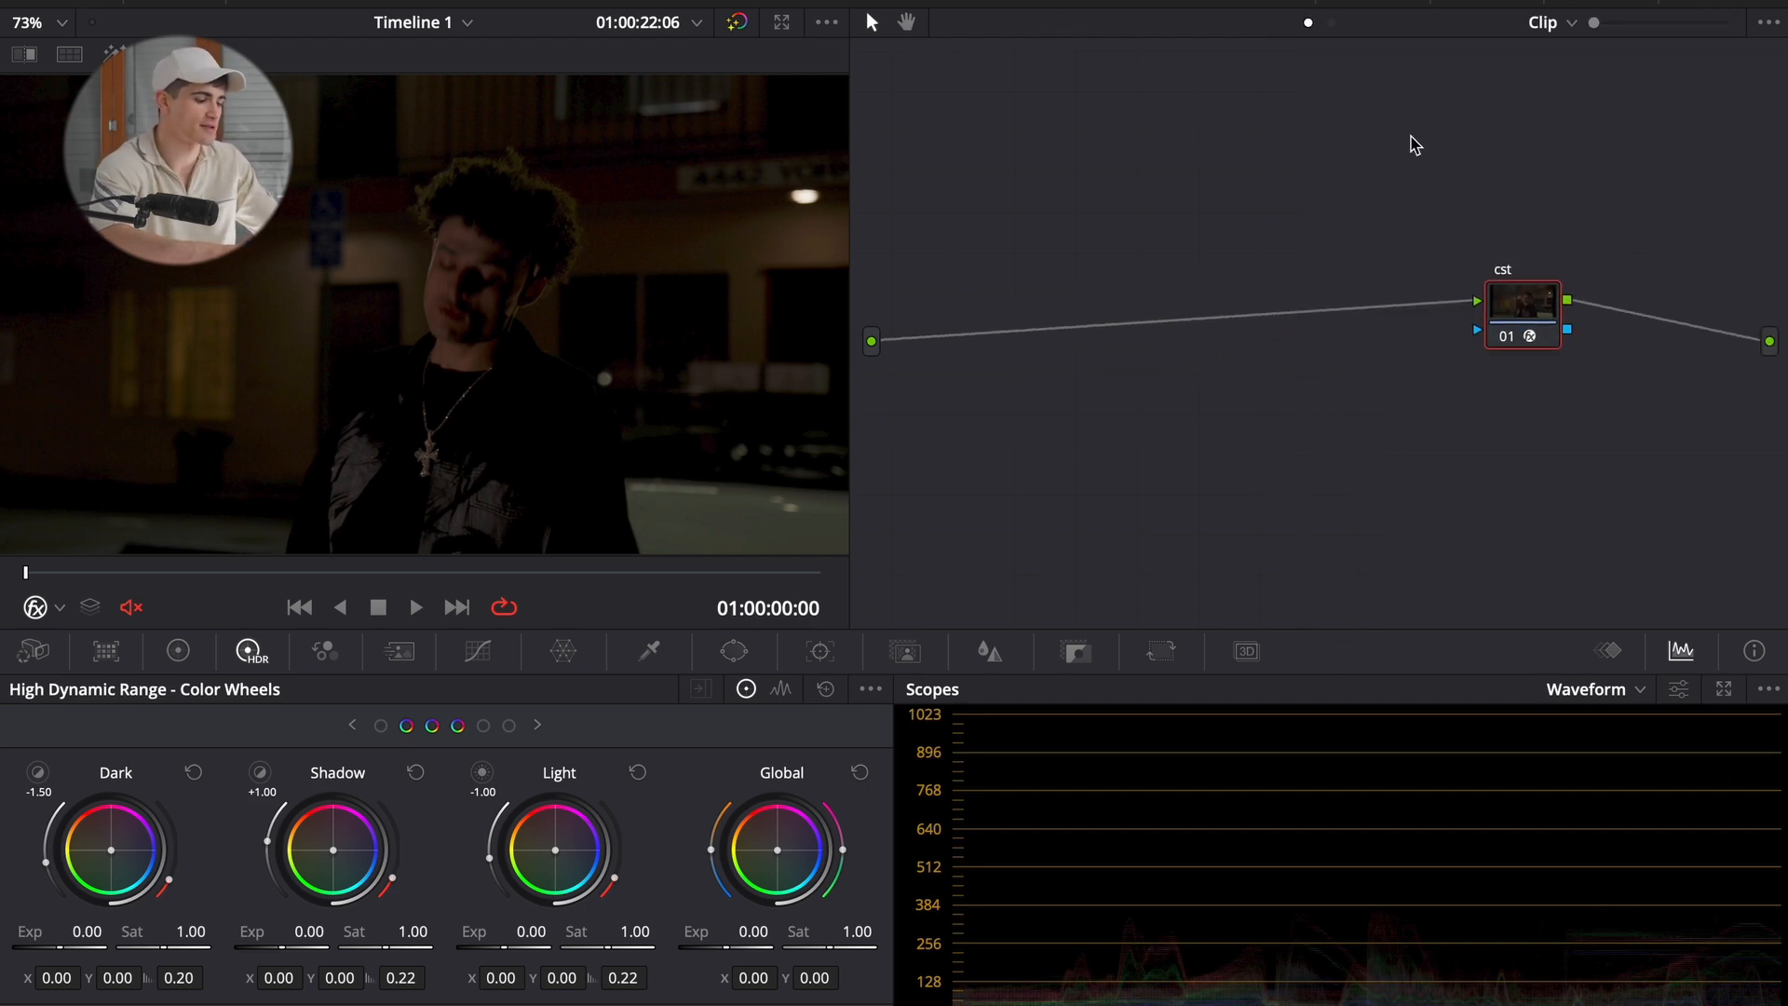
- Try a Global exposure of 3.72 on a serial node added after the cst node, and delete that node
left_click_drag(1527, 307, 1183, 281)
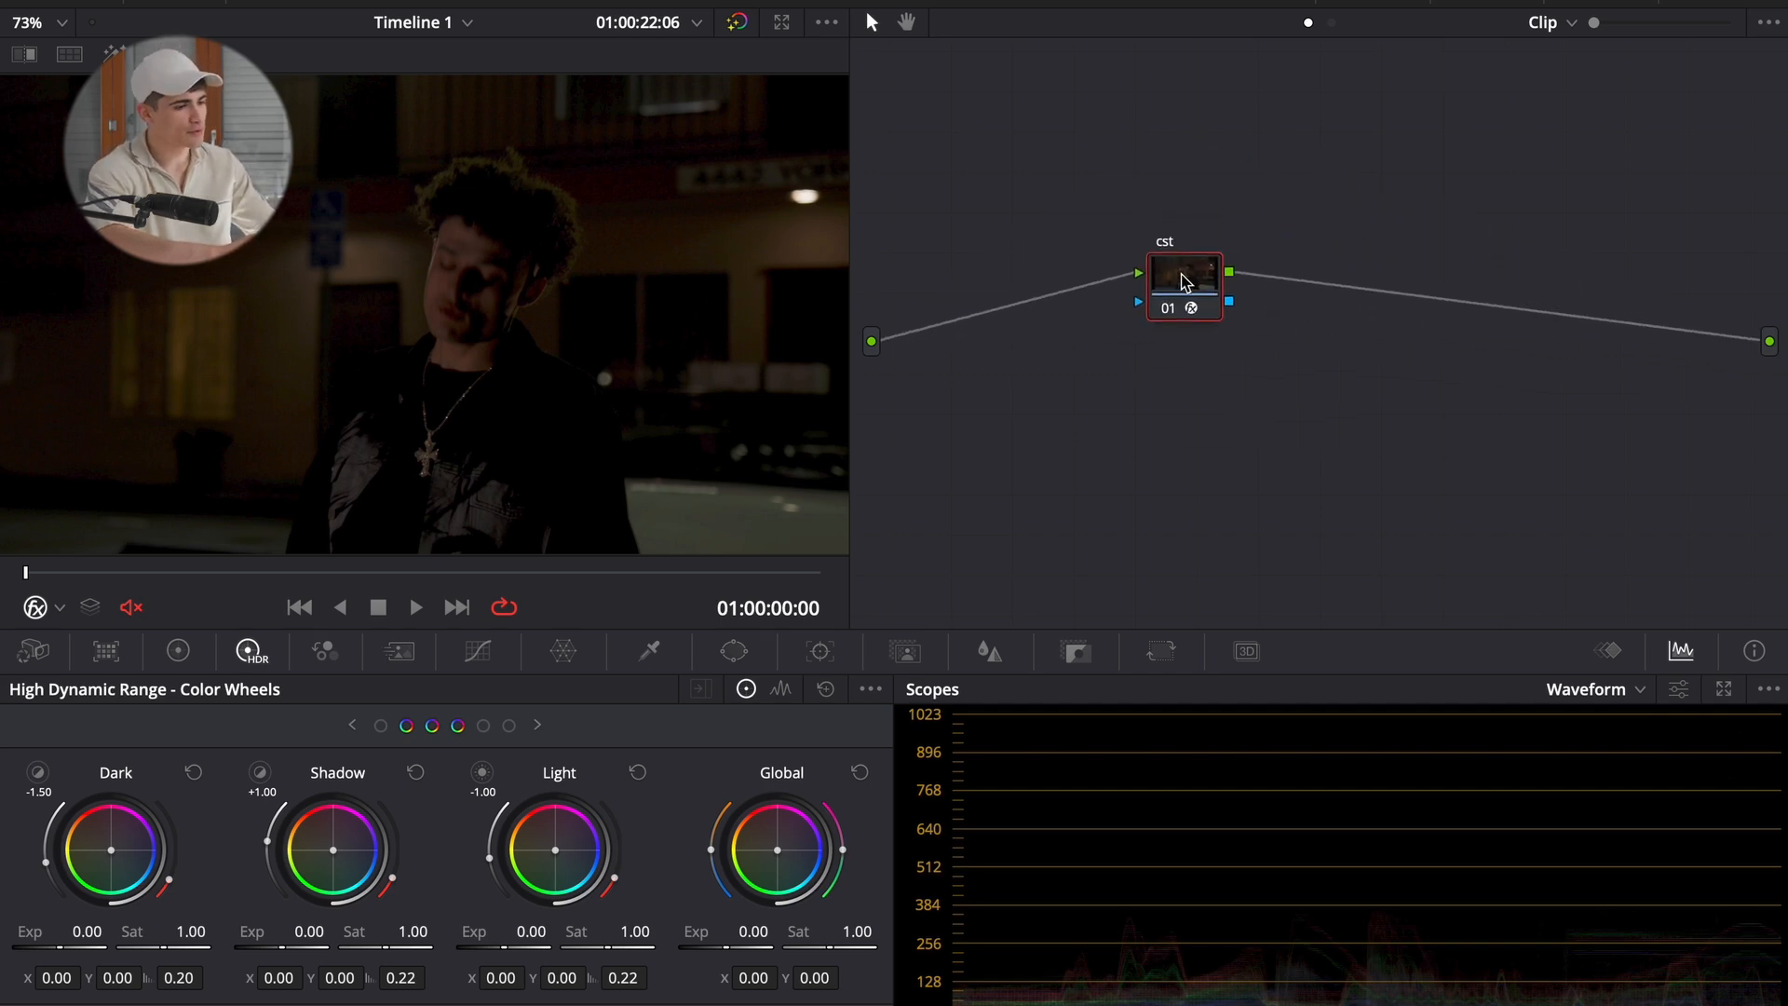
key("alt+s")
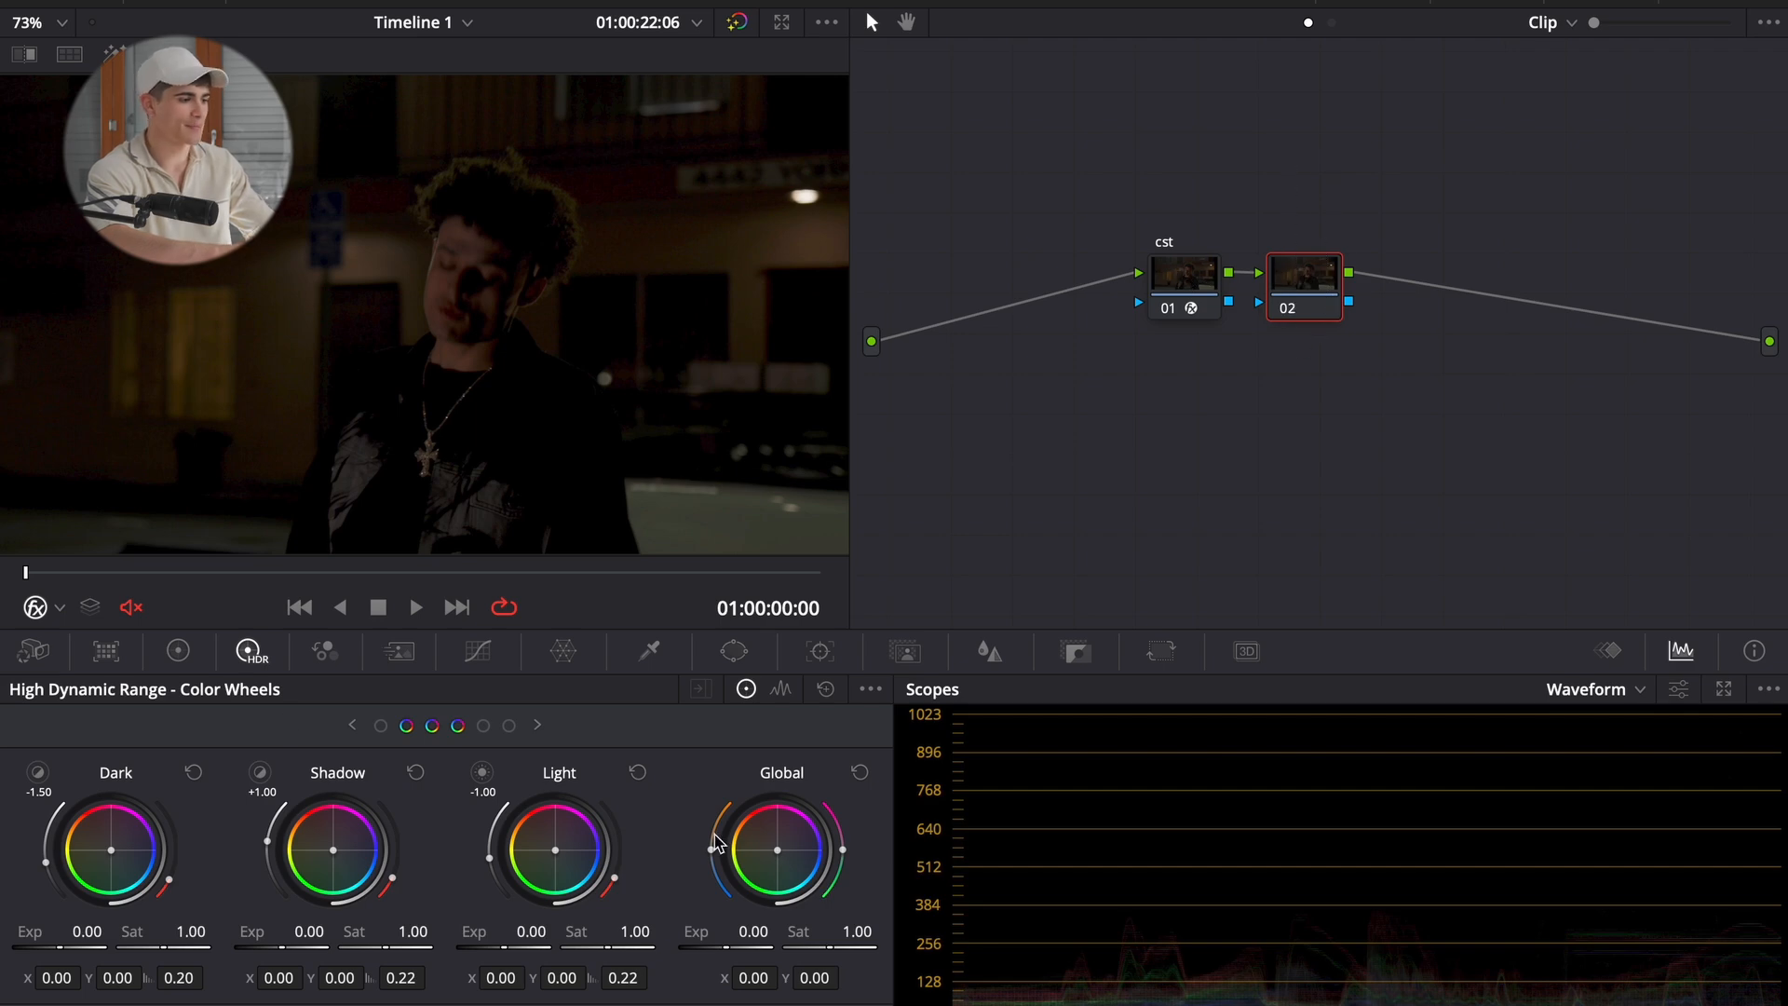
left_click_drag(718, 950, 950, 533)
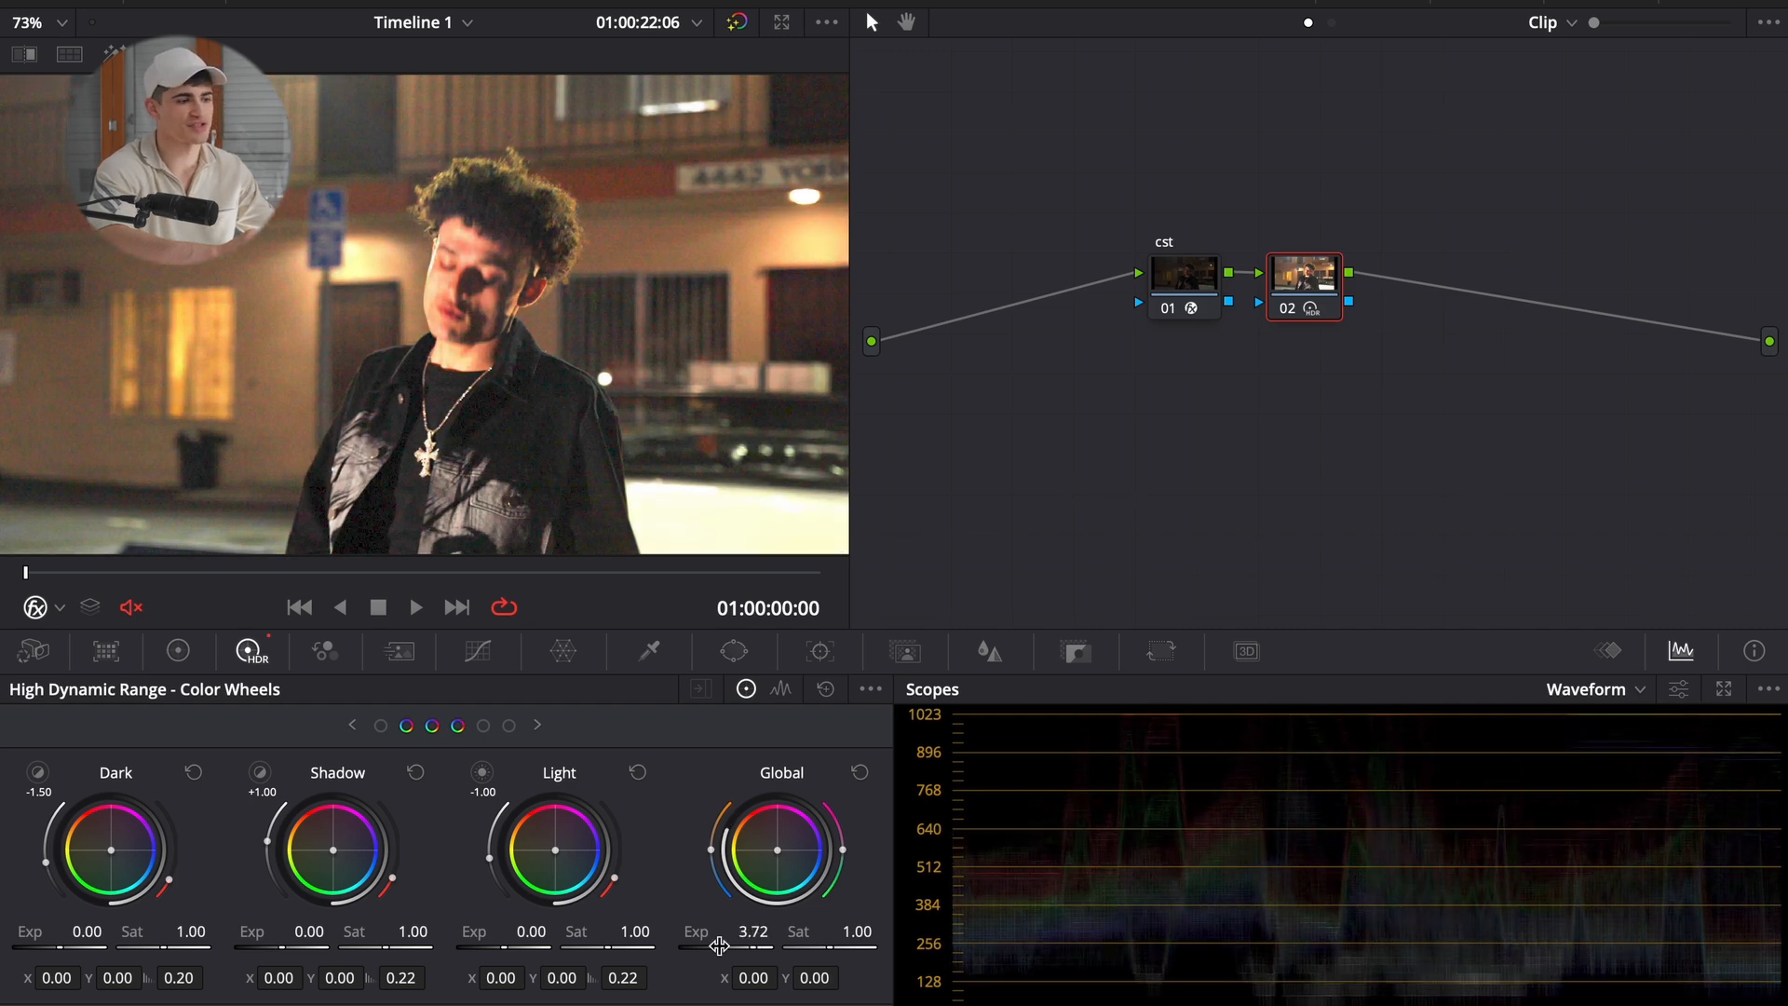
left_click_drag(1461, 200, 1313, 402)
key("Delete")
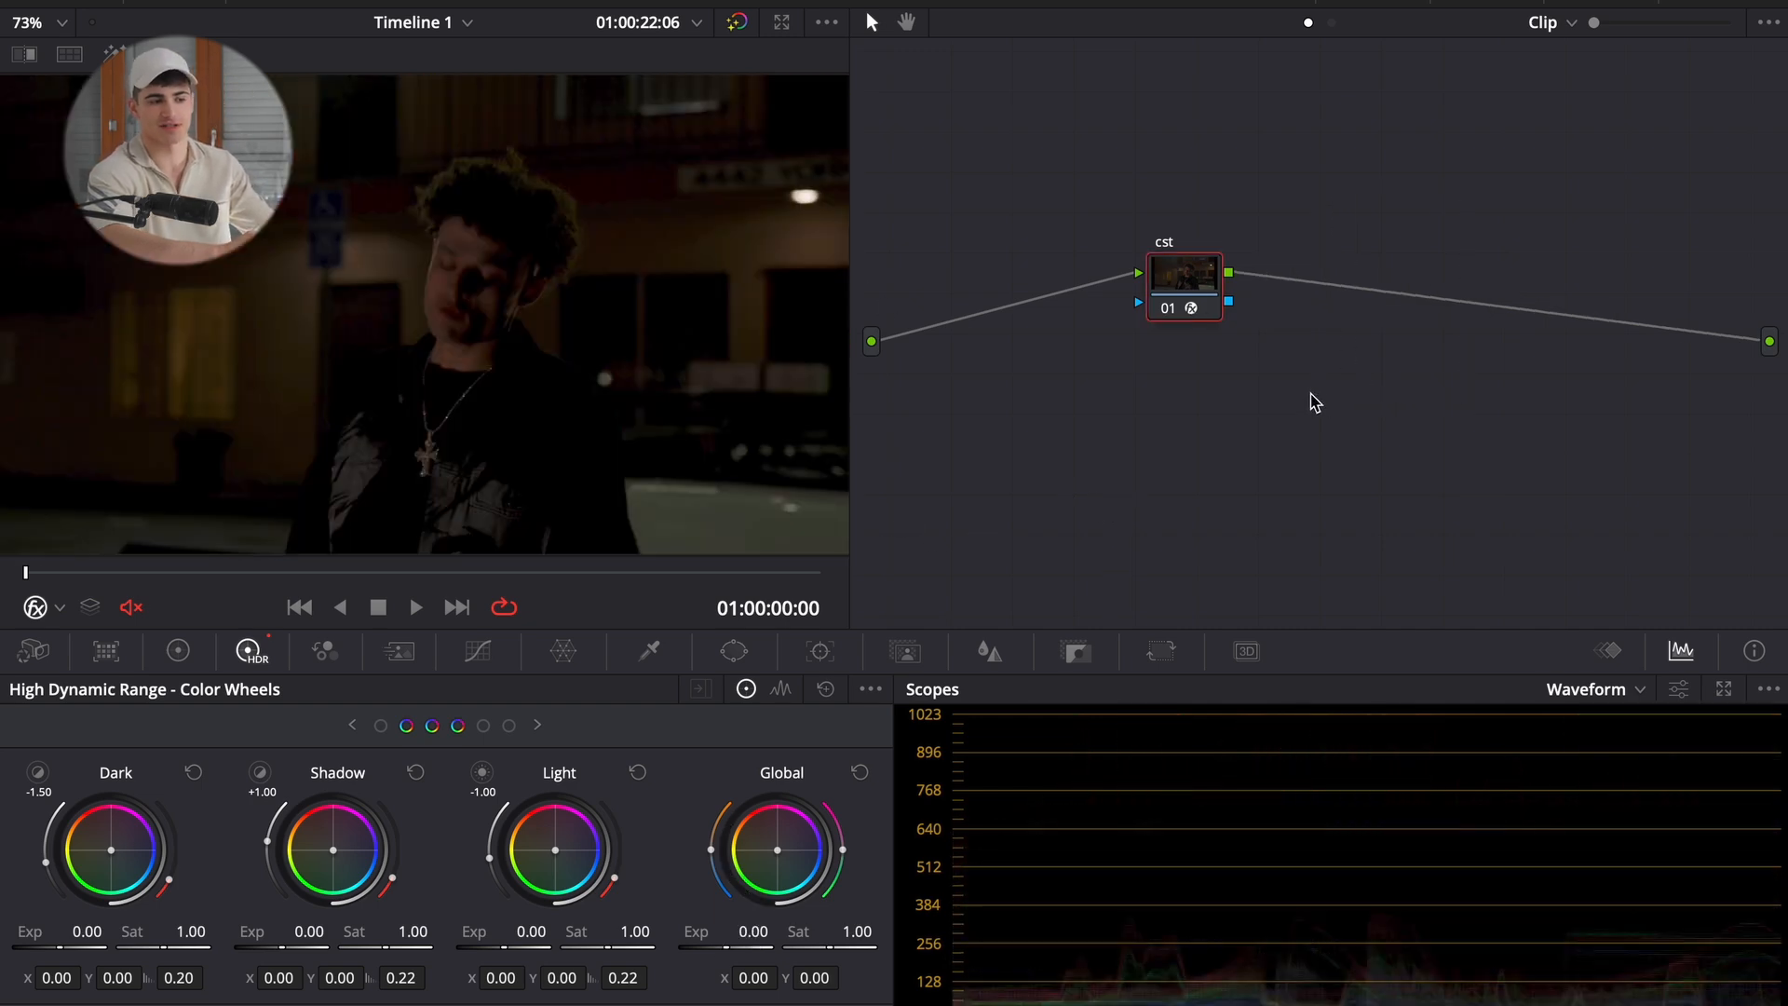
- Add a node before the cst node, lower its Global exposure to -1.82, and place it on the input side of cst
left_click_drag(1201, 288, 1316, 256)
left_click_drag(1405, 127, 1246, 316)
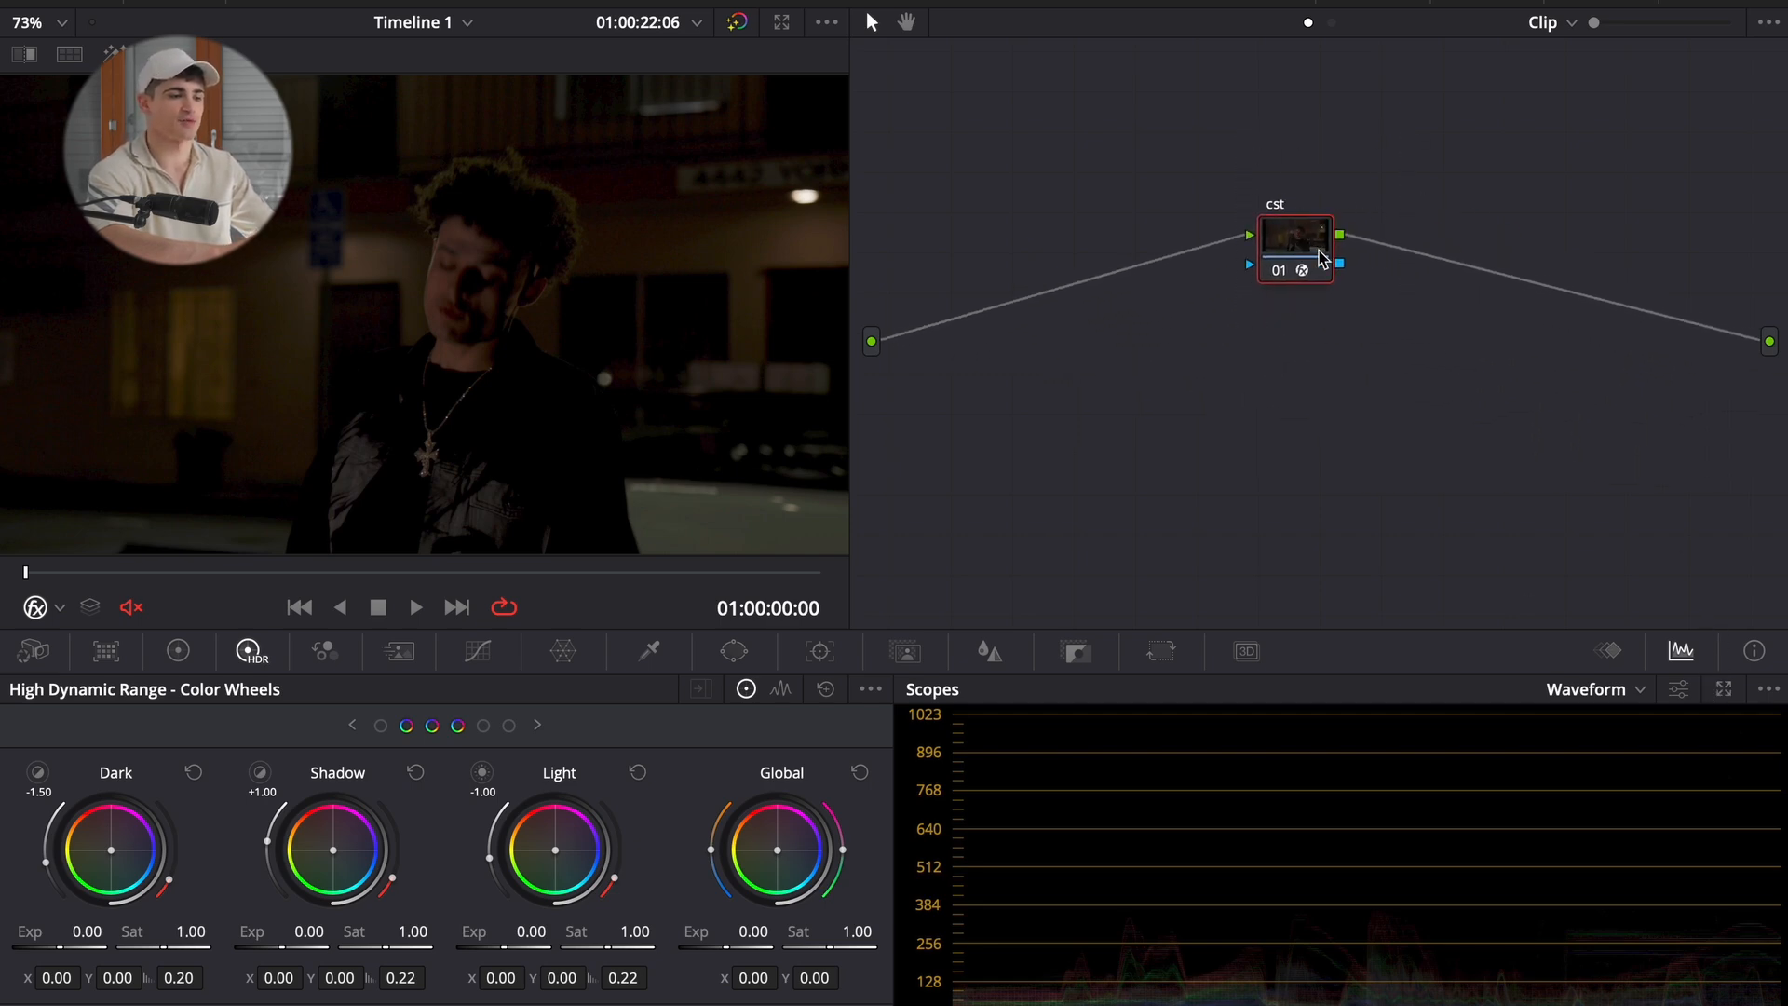
left_click_drag(1321, 260, 1282, 311)
key("shift+s")
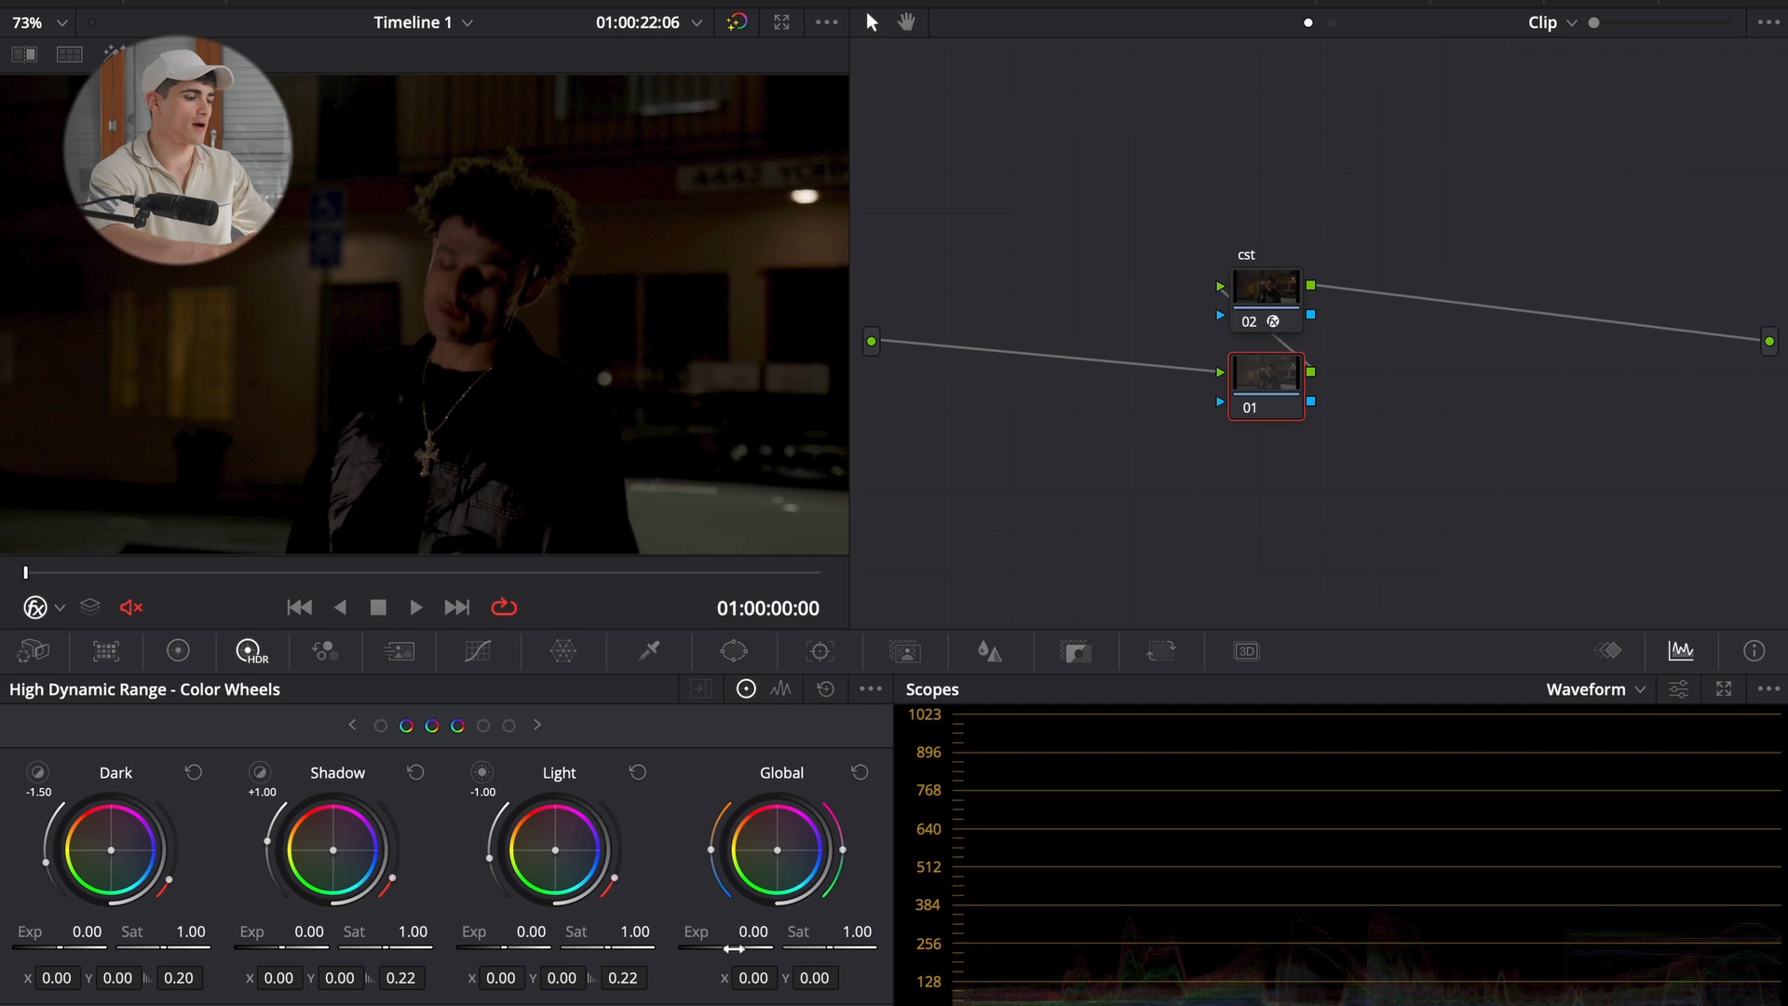
left_click_drag(738, 940, 740, 934)
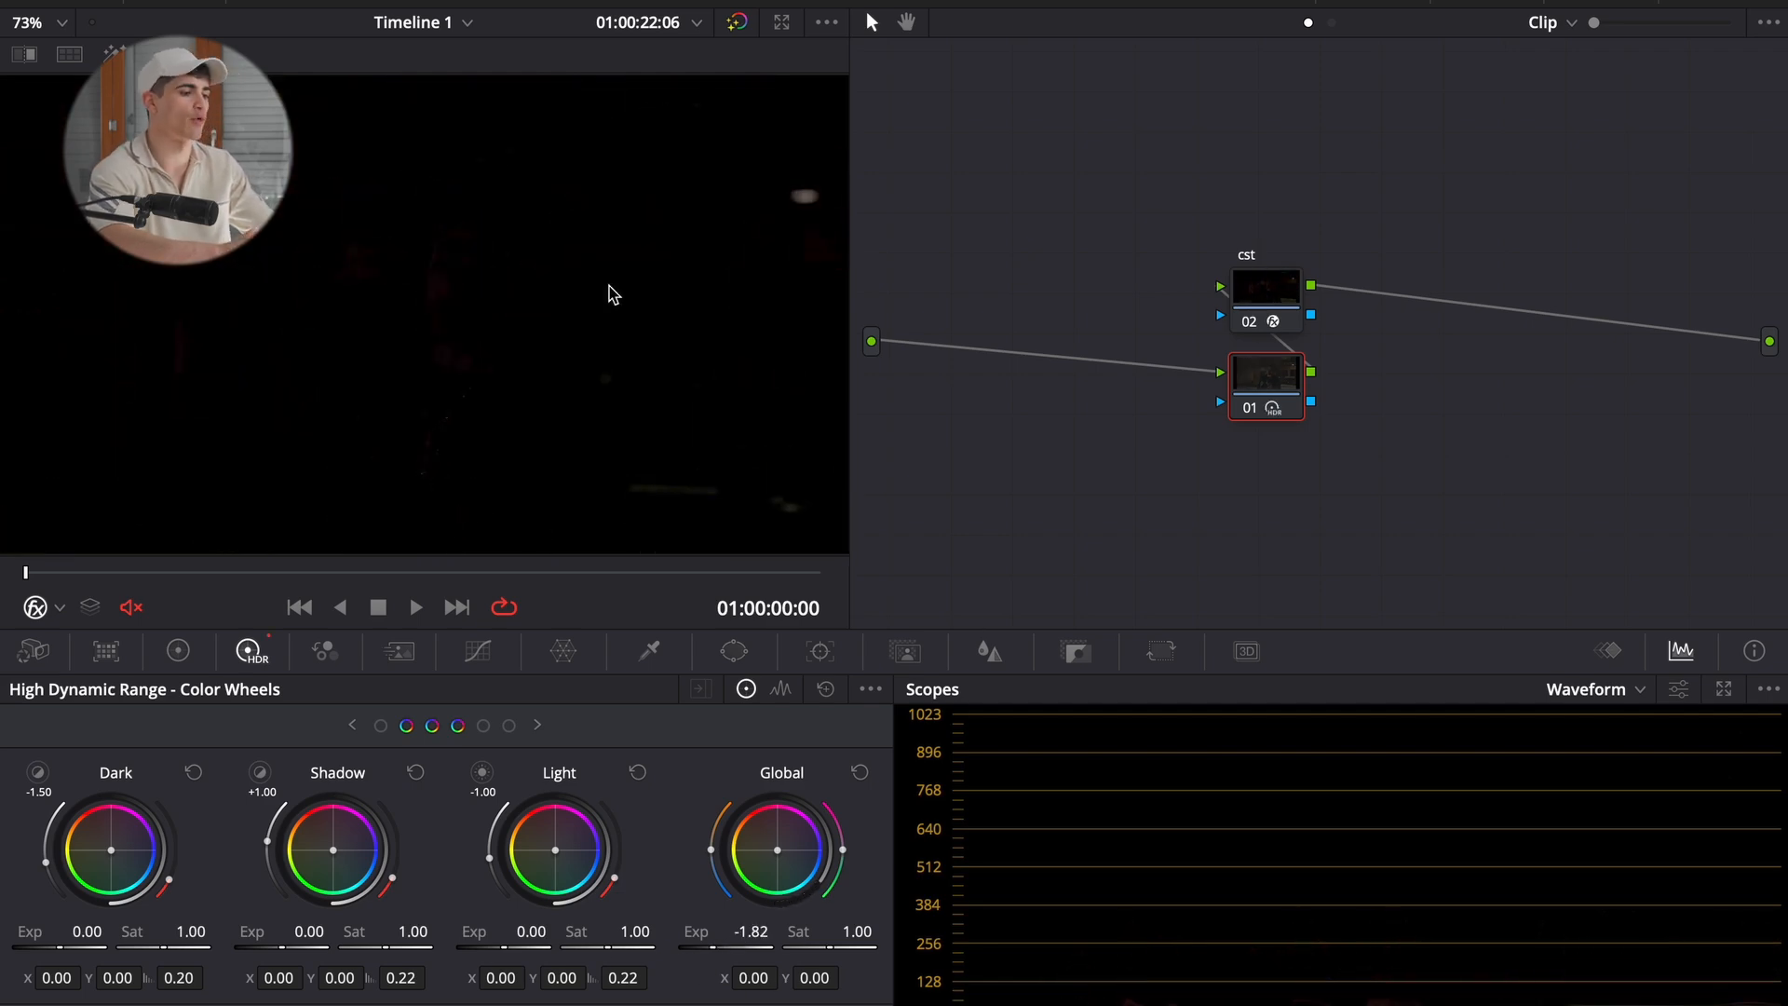
left_click(1272, 297)
left_click_drag(1264, 377, 1074, 298)
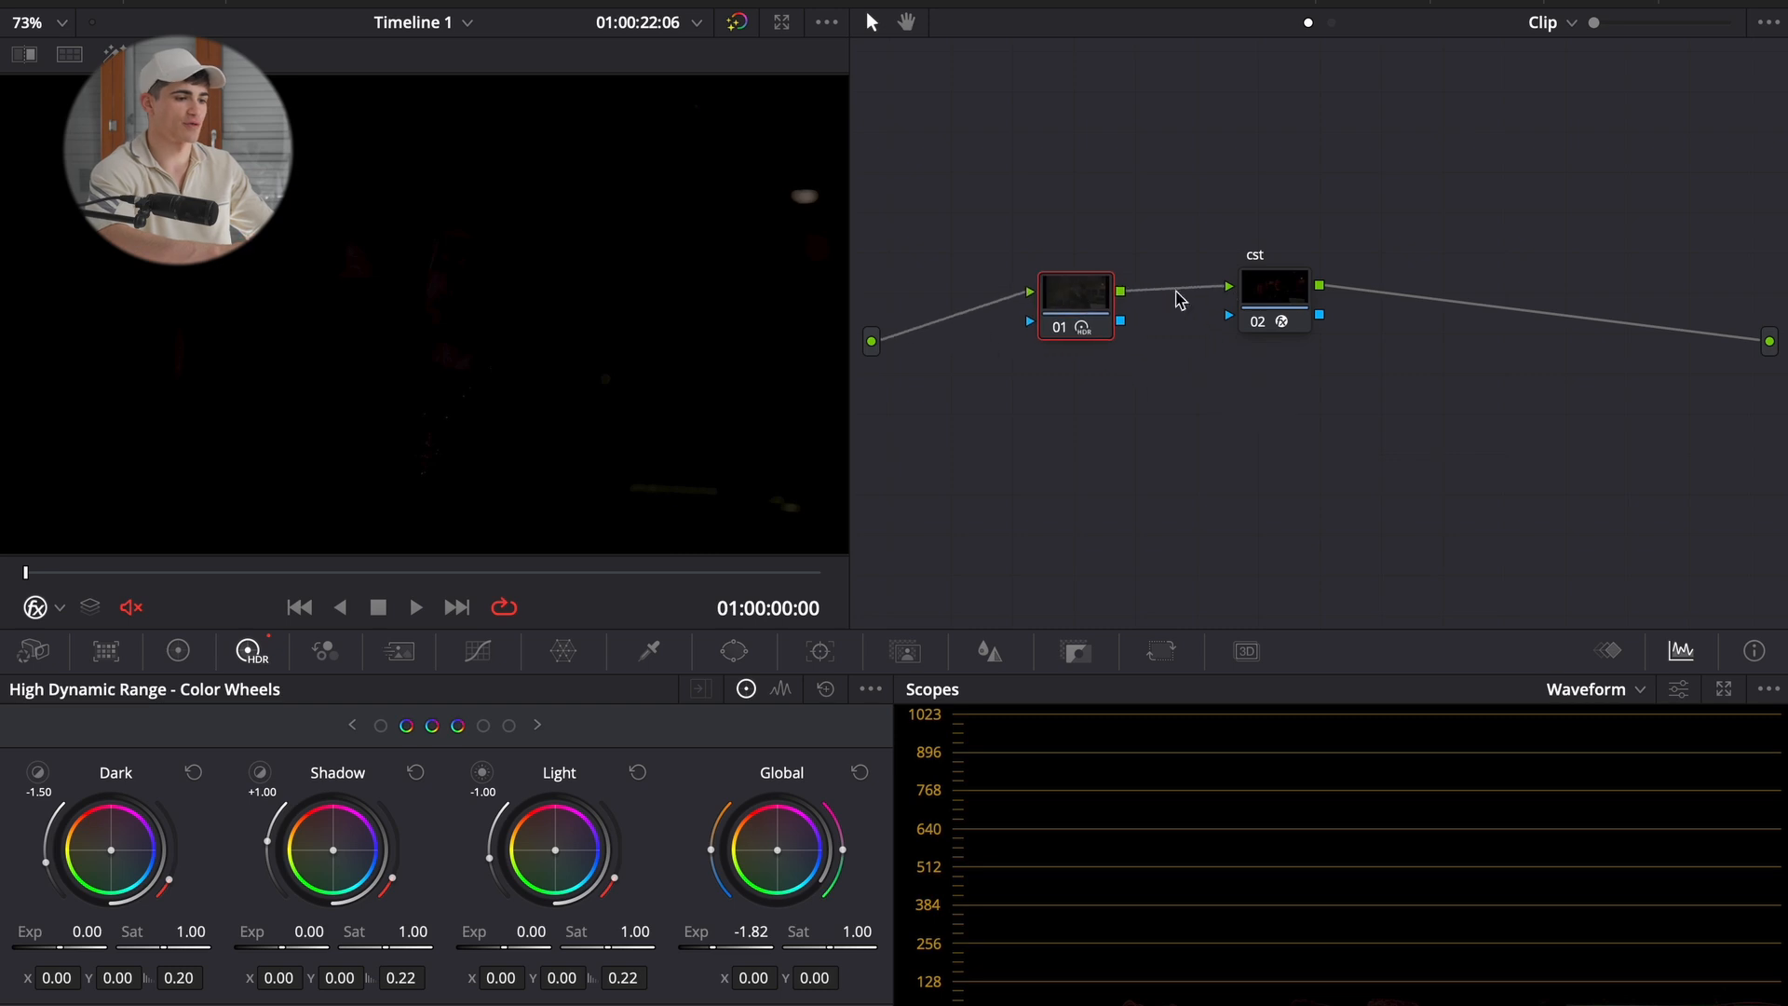
- Add a serial node after the cst node and raise its Global exposure to 5.65
left_click_drag(1300, 299, 1243, 307)
key("alt+s")
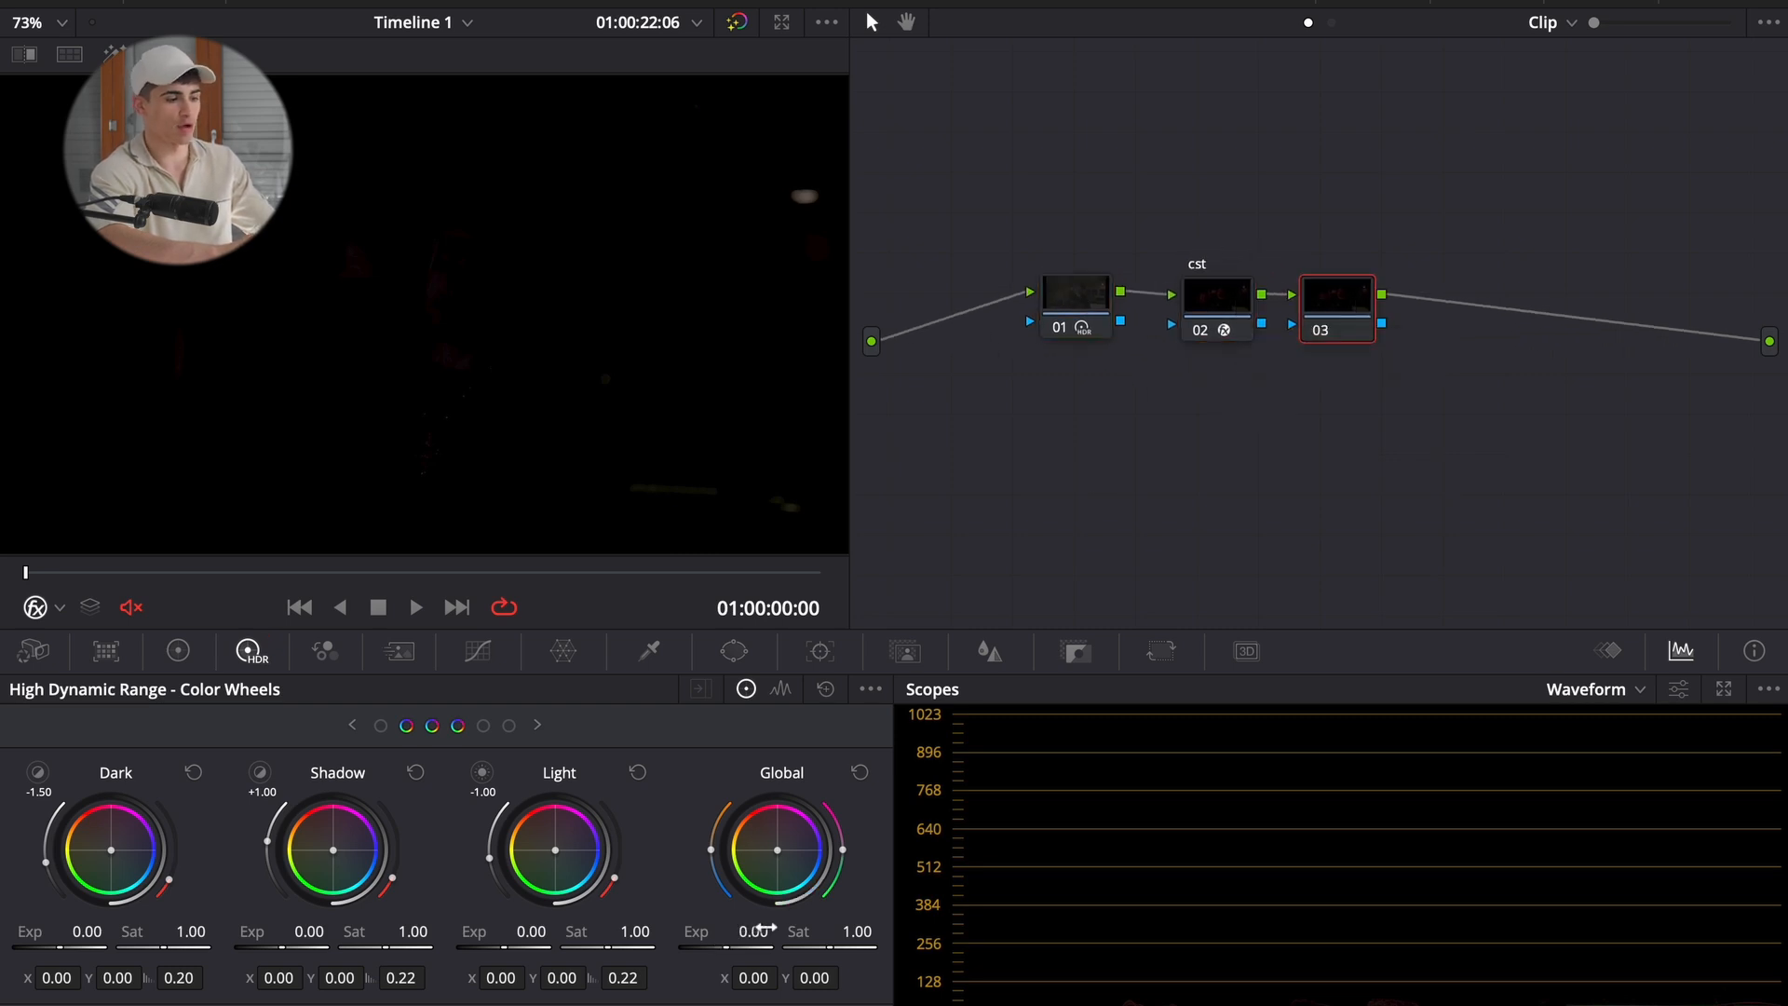
left_click_drag(713, 939, 893, 501)
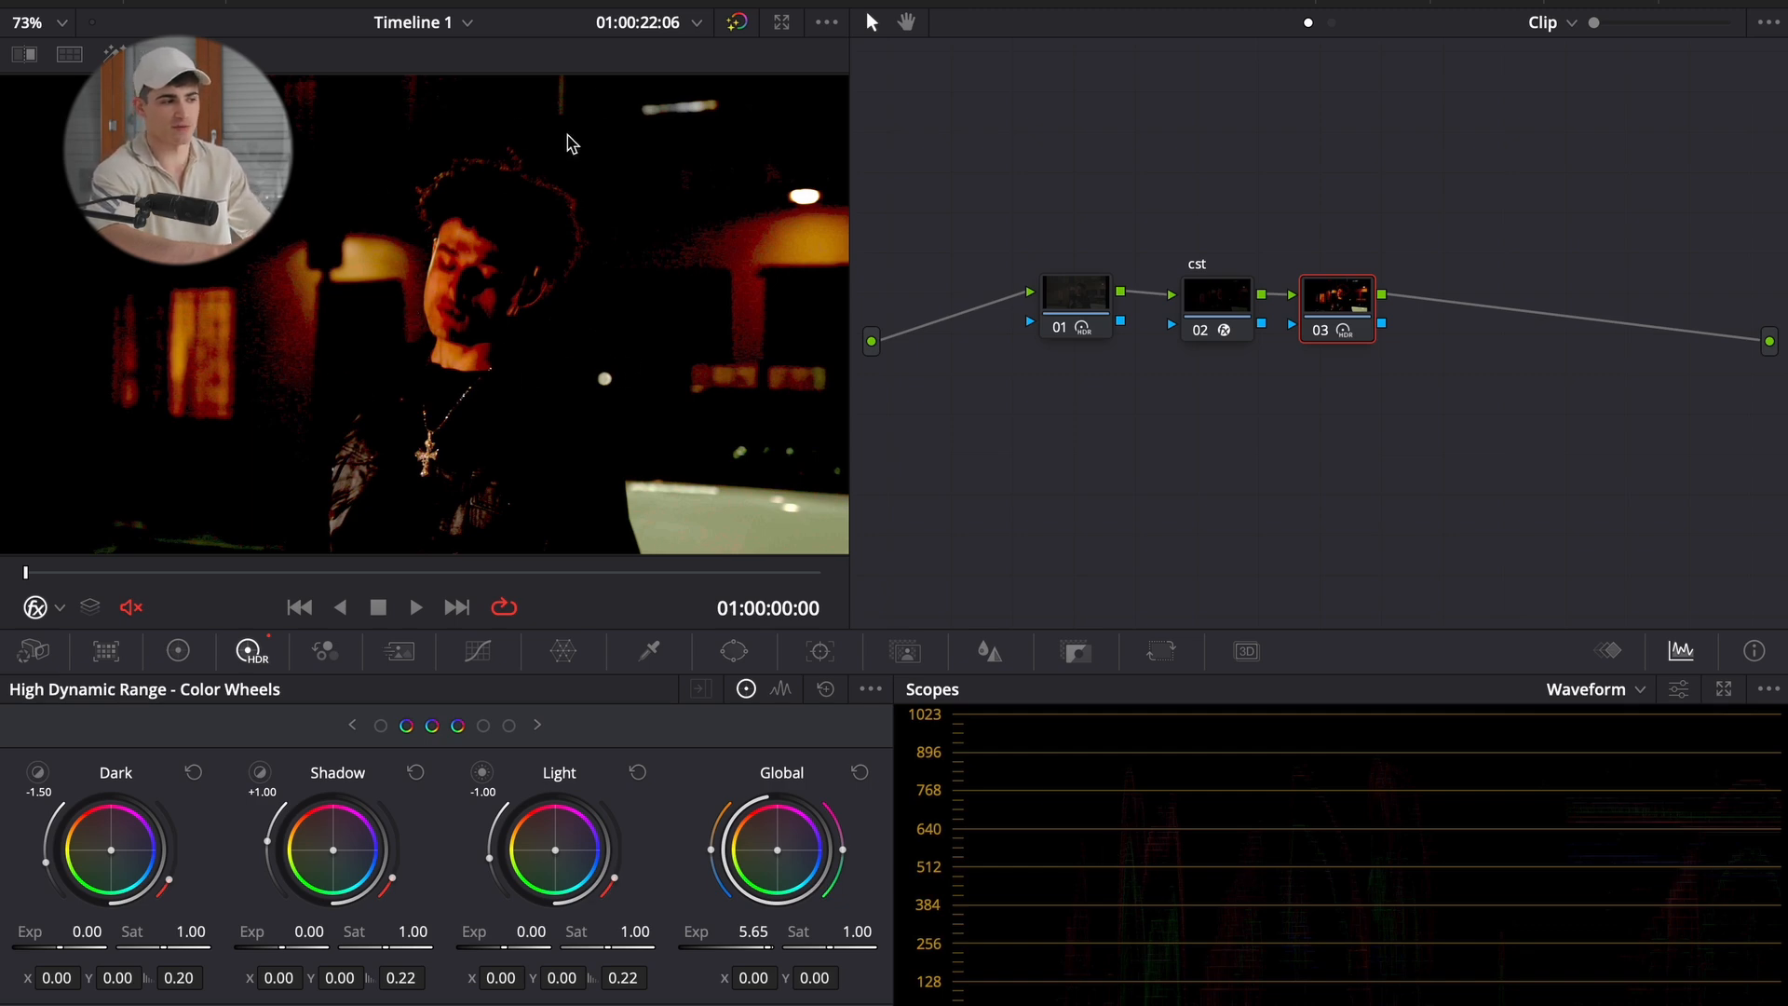
- Spread the three nodes apart, with node 01 near the input, cst raised in the middle, and node 03 toward the output
left_click(1088, 296)
left_click_drag(1222, 300, 1217, 143)
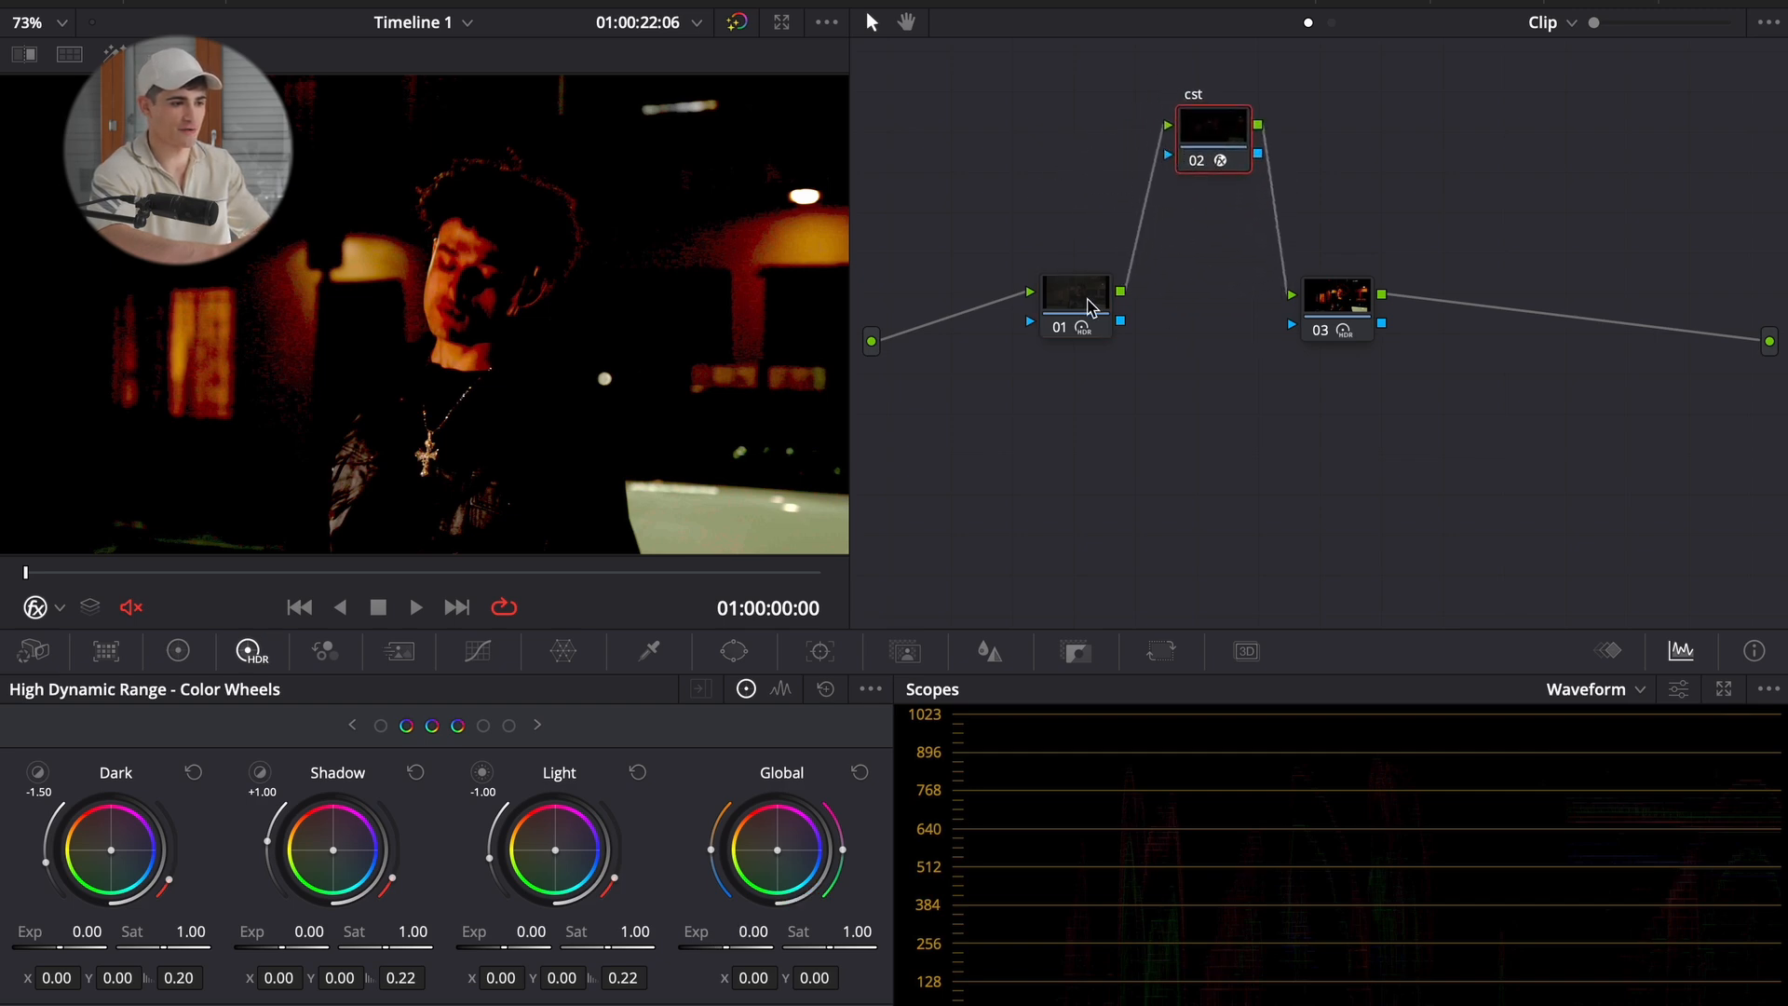
left_click_drag(1088, 305, 955, 271)
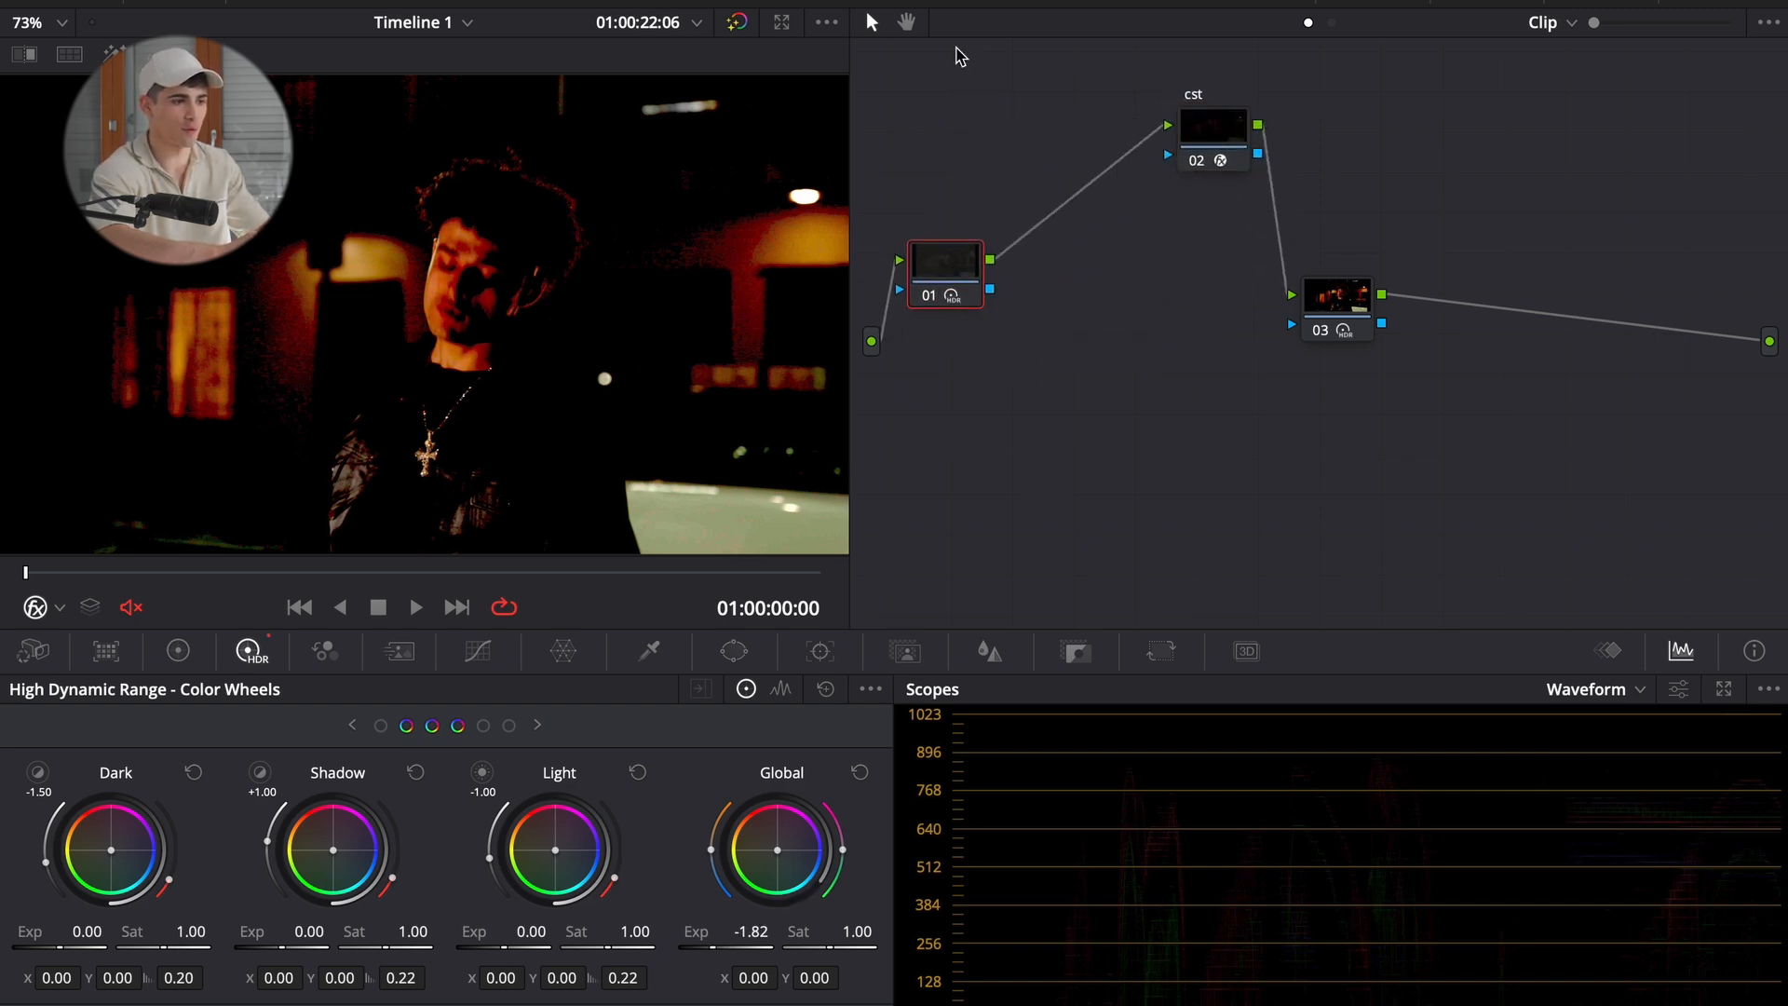
left_click_drag(1213, 126, 1138, 126)
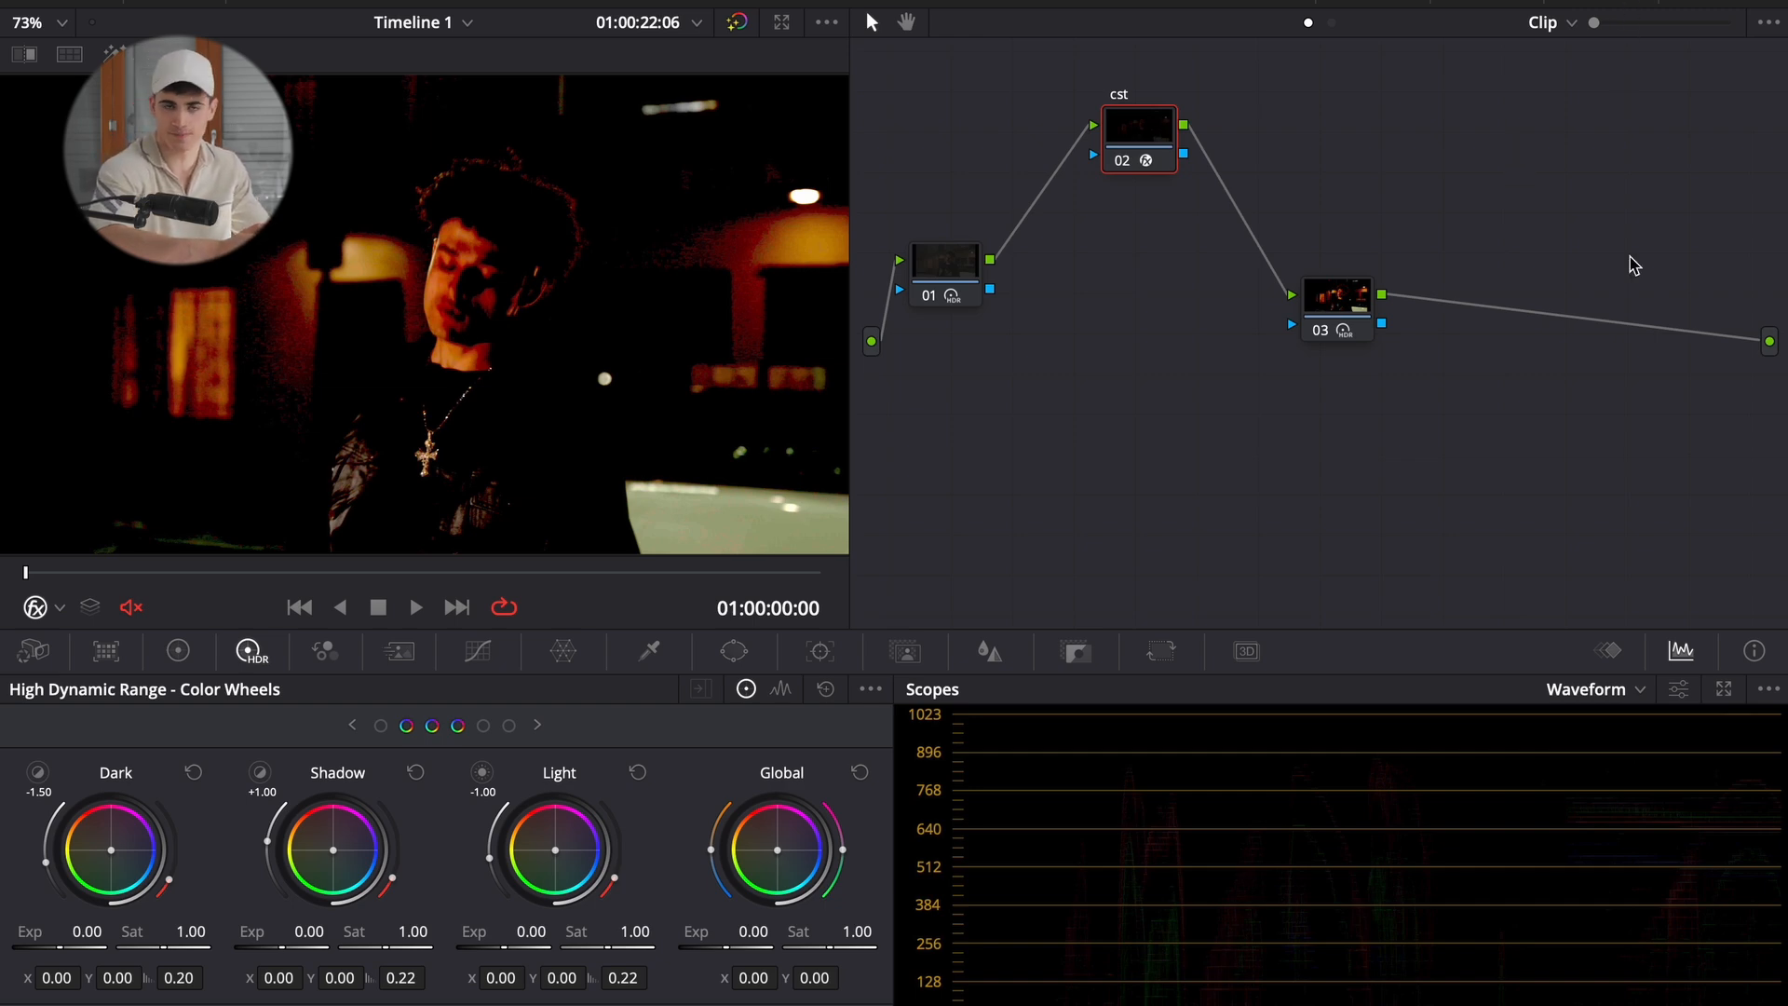
left_click_drag(1337, 298, 1426, 268)
mouse_move(1231, 91)
left_mouse_down()
mouse_move(1197, 170)
mouse_move(1203, 152)
left_mouse_up()
left_click(1153, 110)
mouse_move(1133, 253)
left_mouse_down()
mouse_move(1134, 117)
mouse_move(1155, 79)
mouse_move(1082, 168)
left_mouse_up()
- Disable node 03 to compare the image with only node 01 and the cst node active
left_click(943, 262)
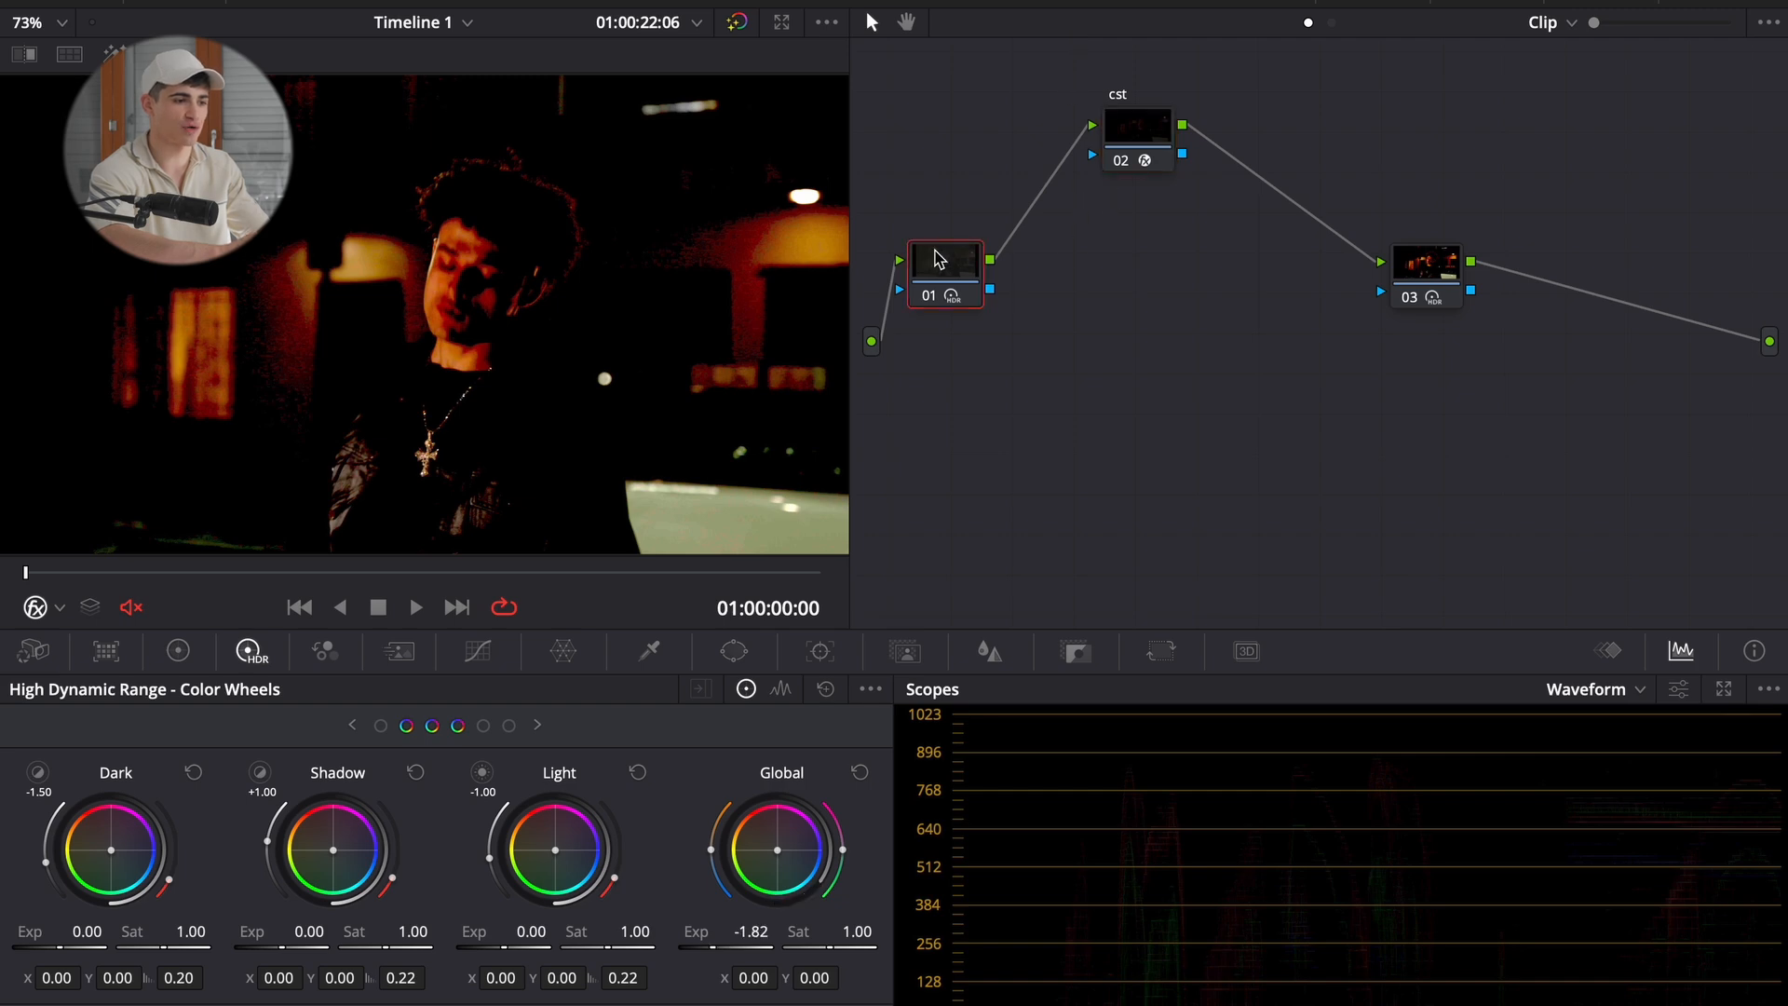
left_click(1426, 272)
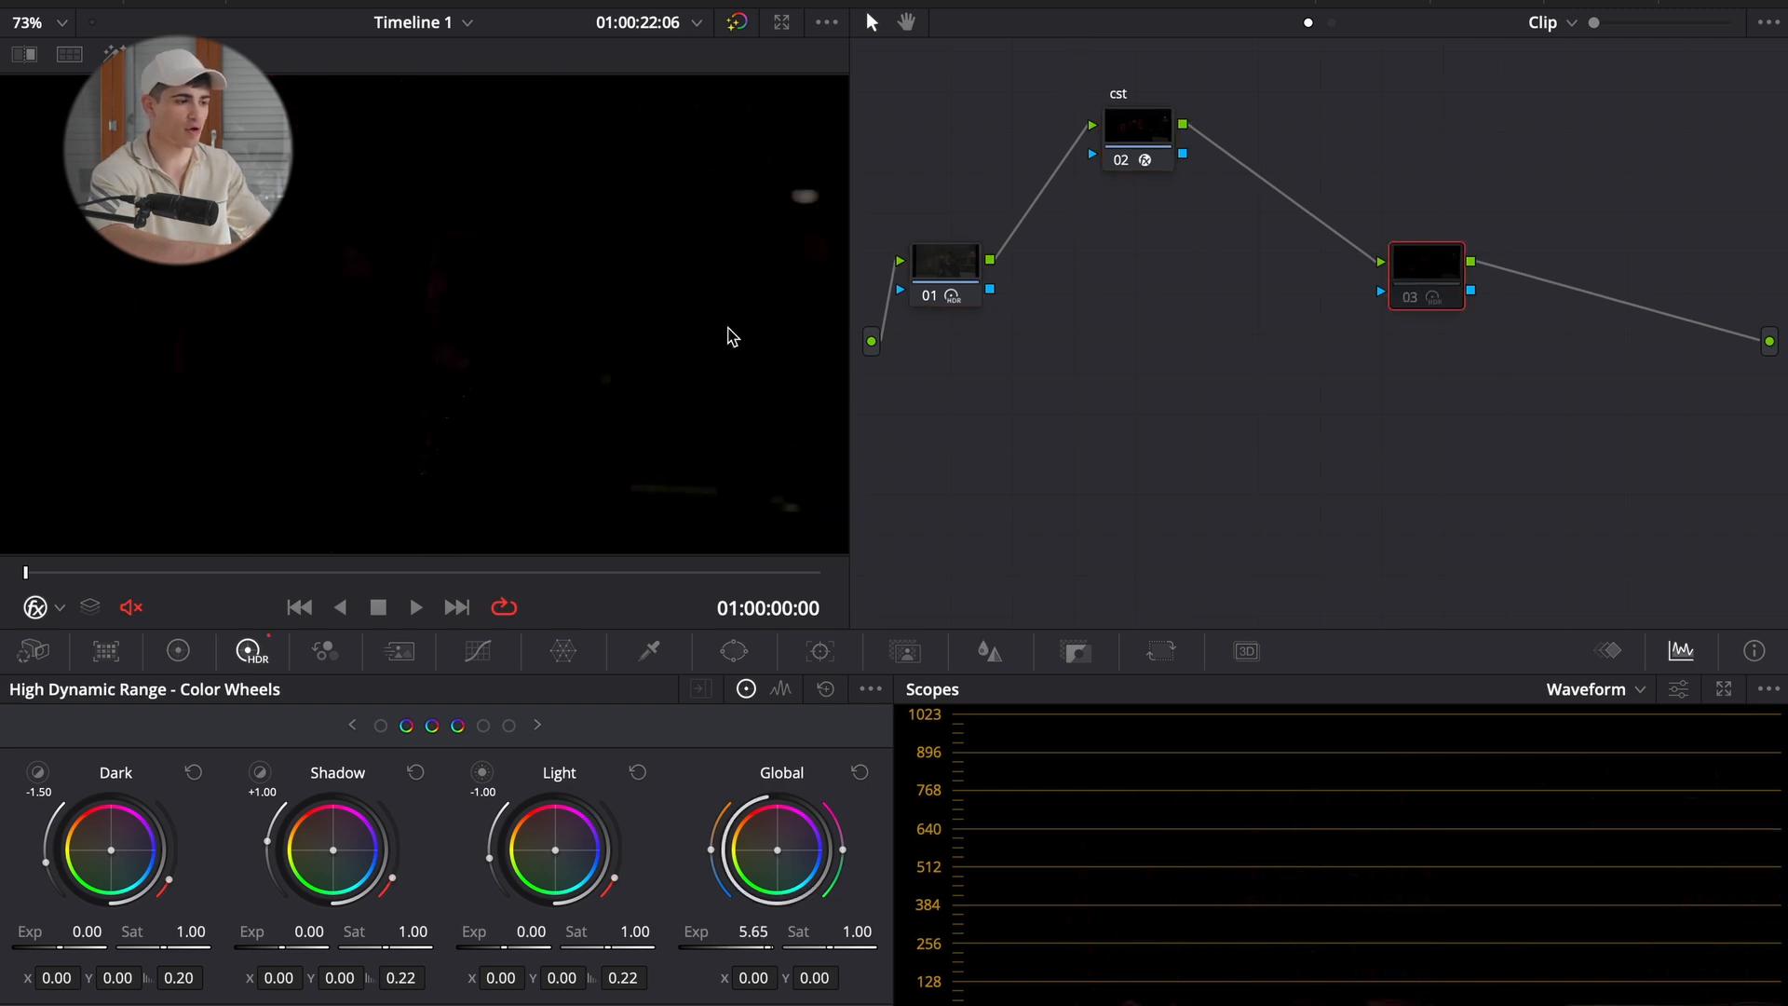
left_click(956, 294)
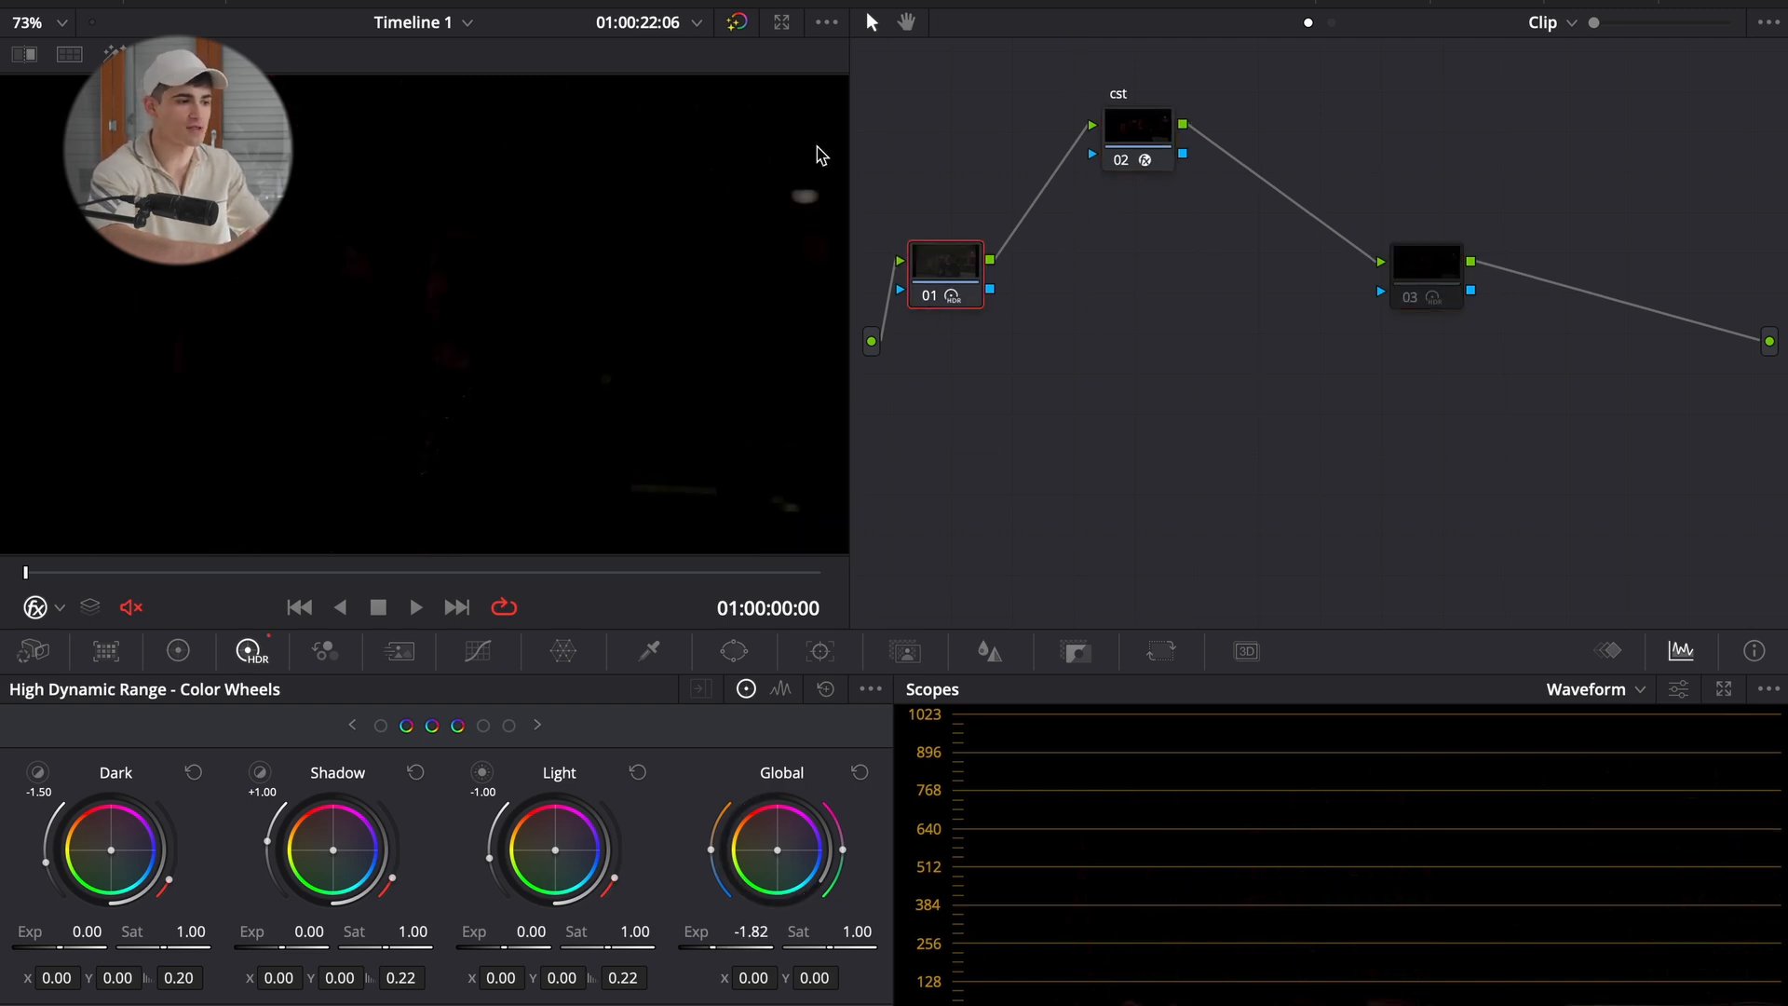
left_click(1150, 130)
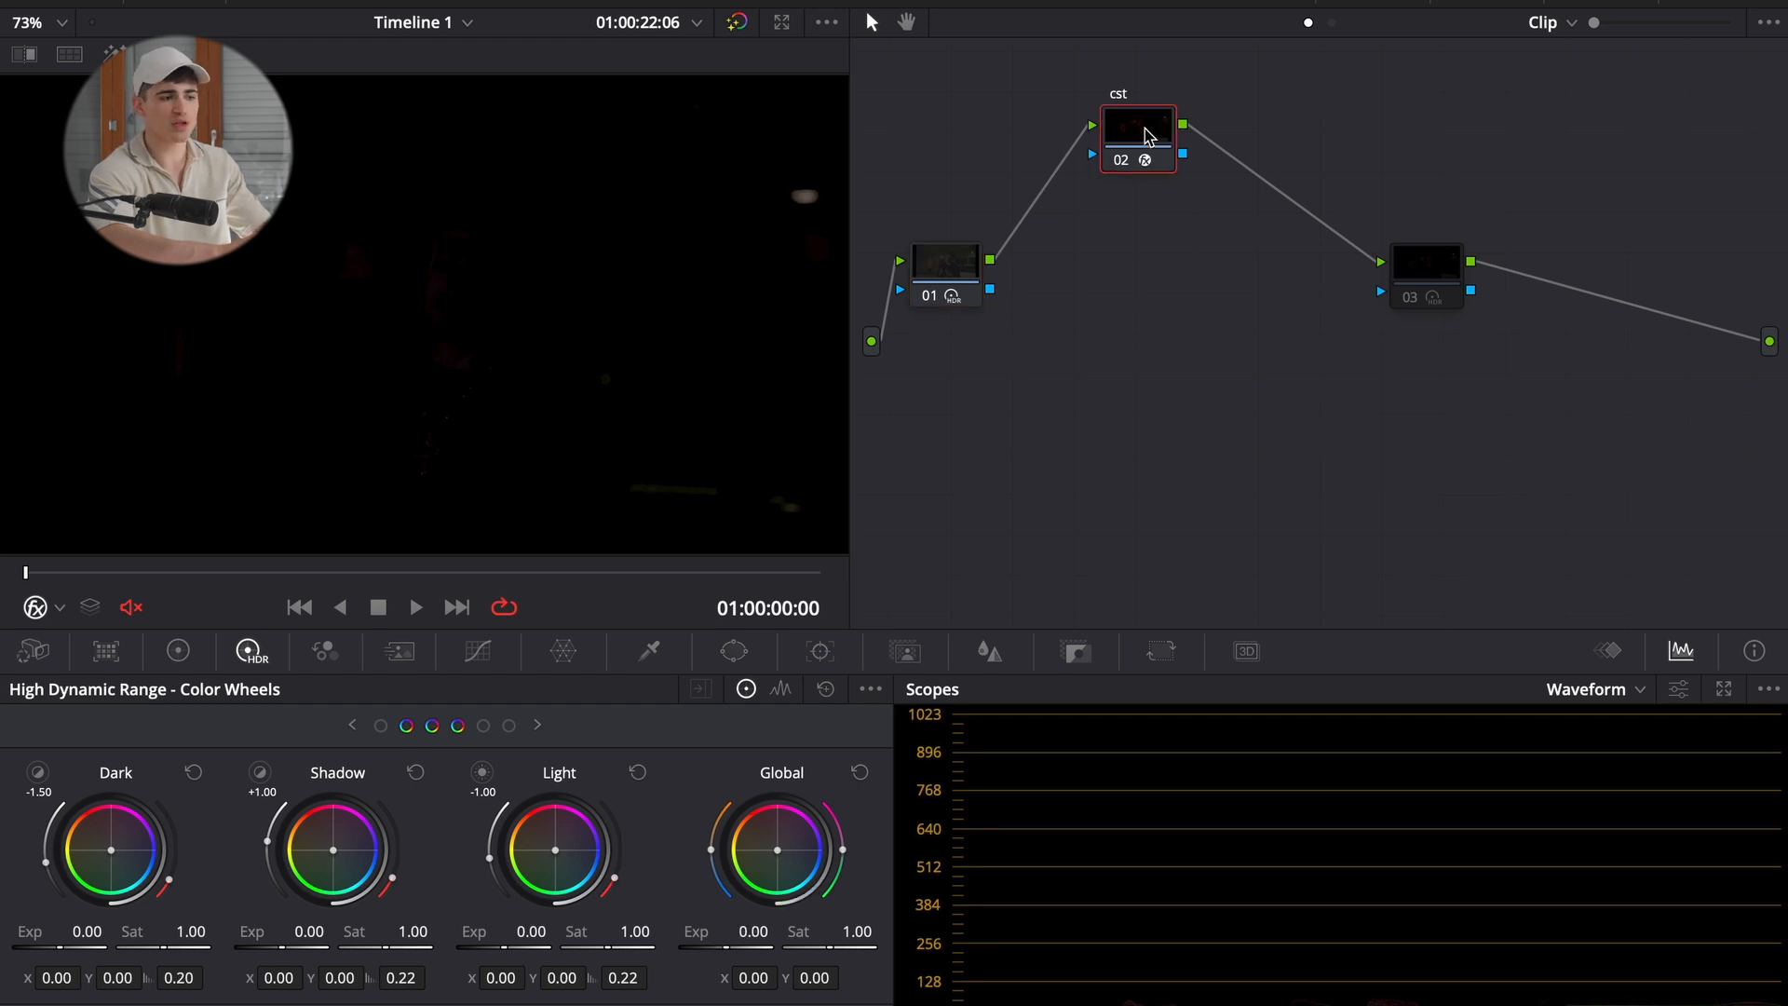
- Delete node 03 and move the cst node toward the output end of the graph
left_click(1417, 271)
key("Delete")
left_click_drag(1143, 132, 1417, 169)
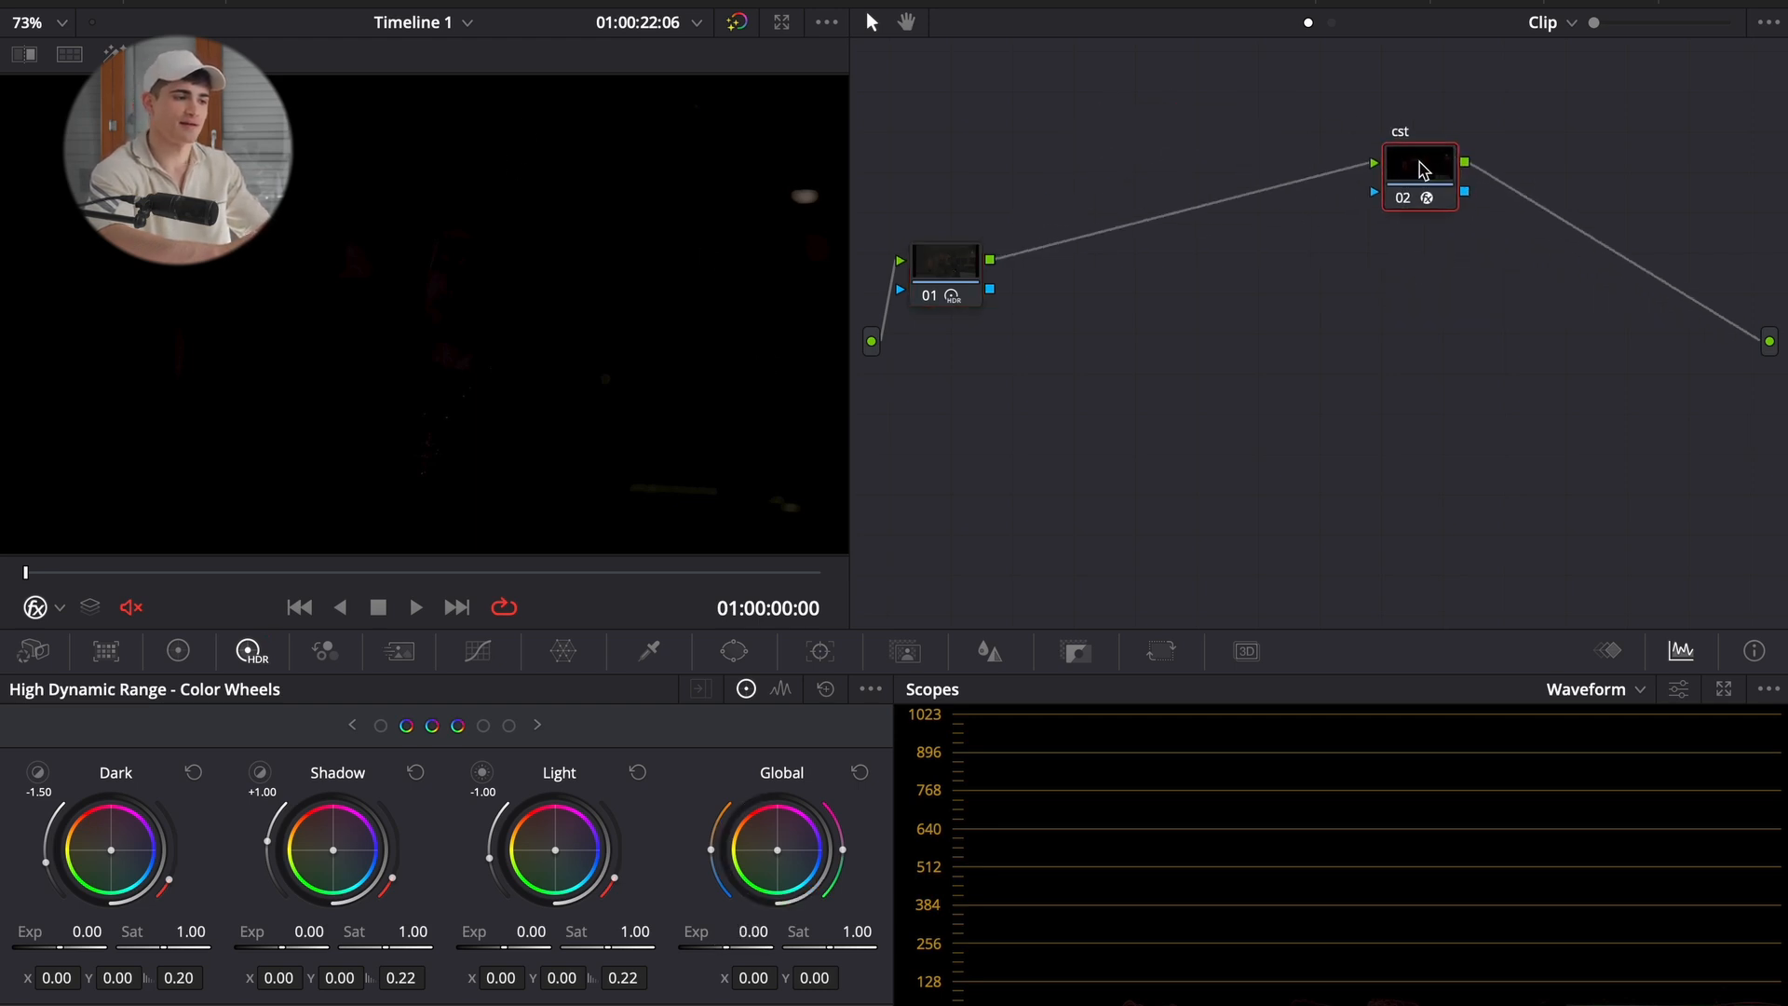
- Add a serial node between node 01 and the cst node and raise its Global exposure to 3.83
left_click(959, 263)
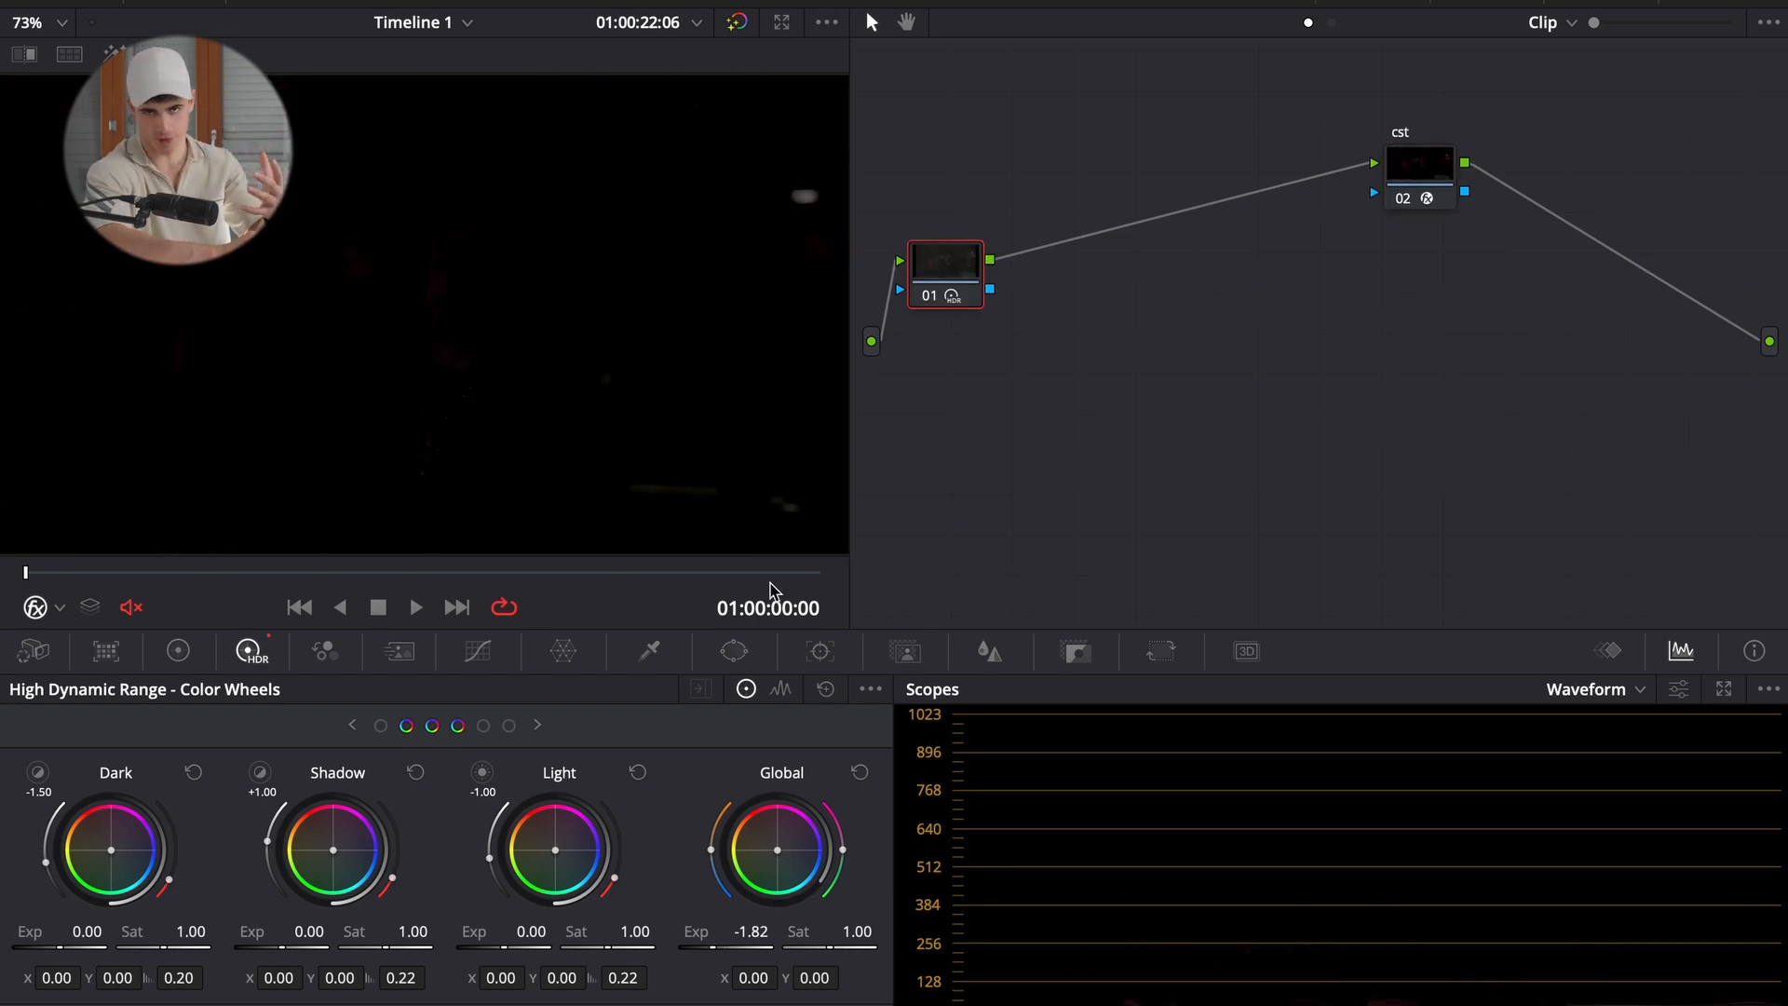
key("alt+s")
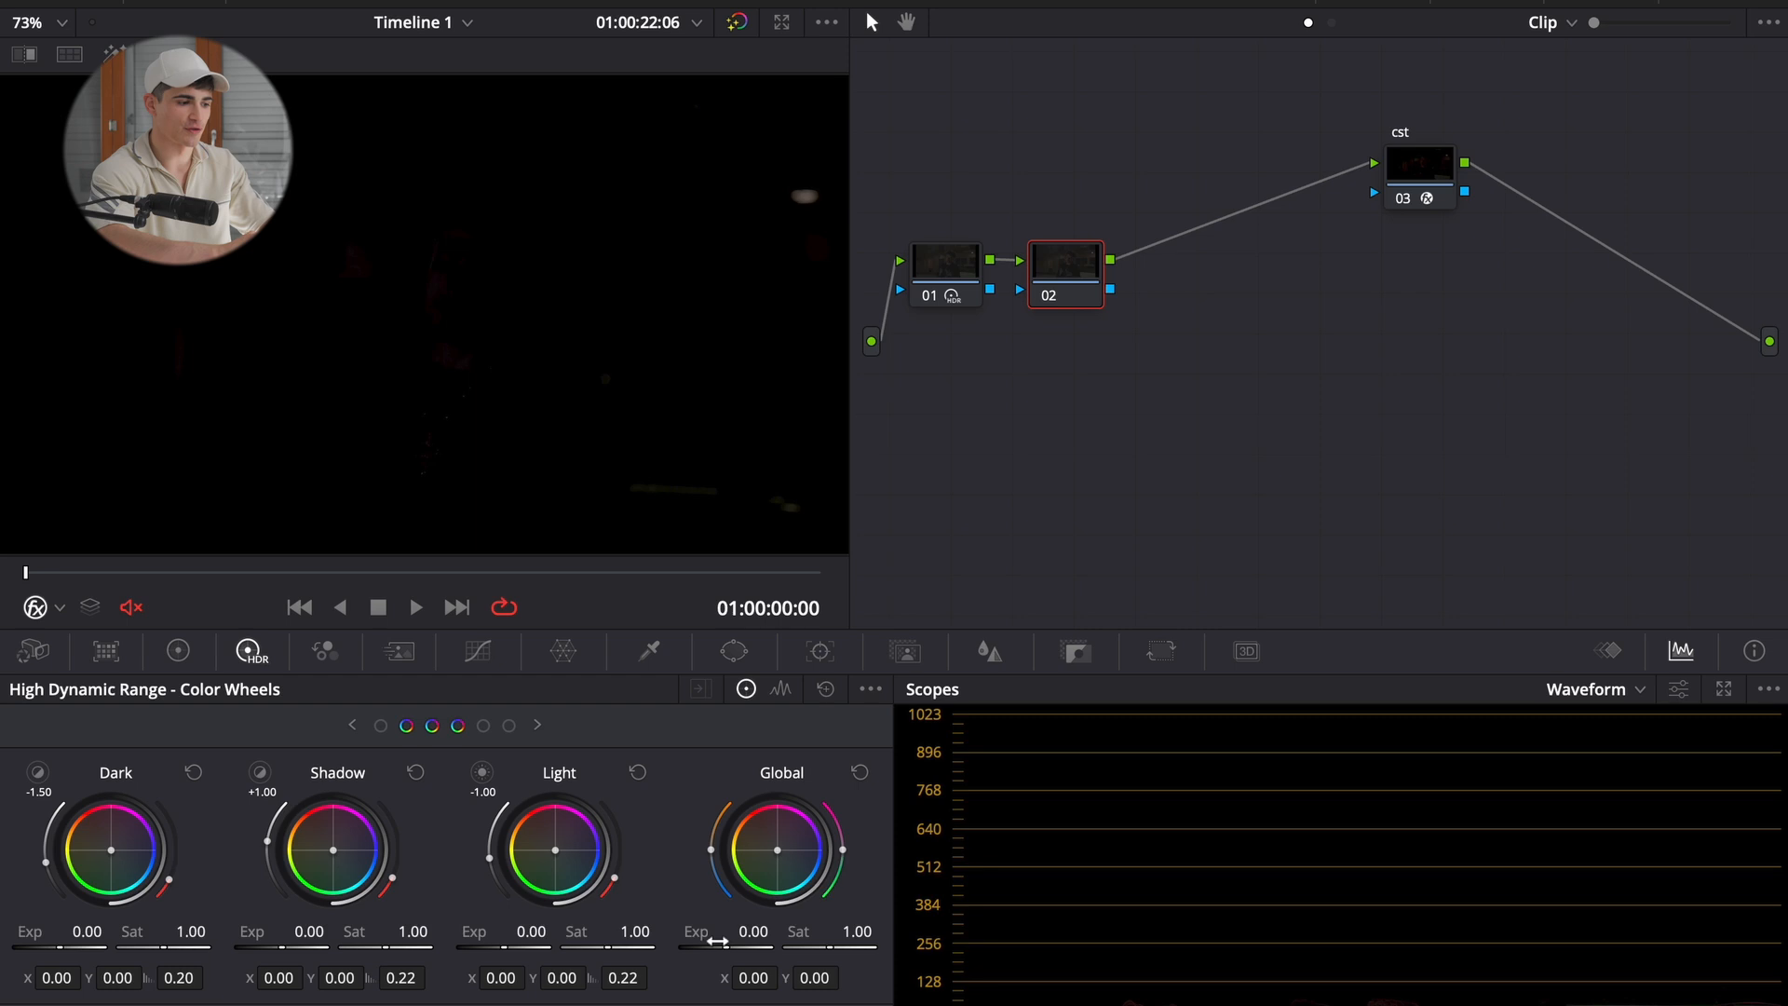
left_click_drag(718, 945, 893, 501)
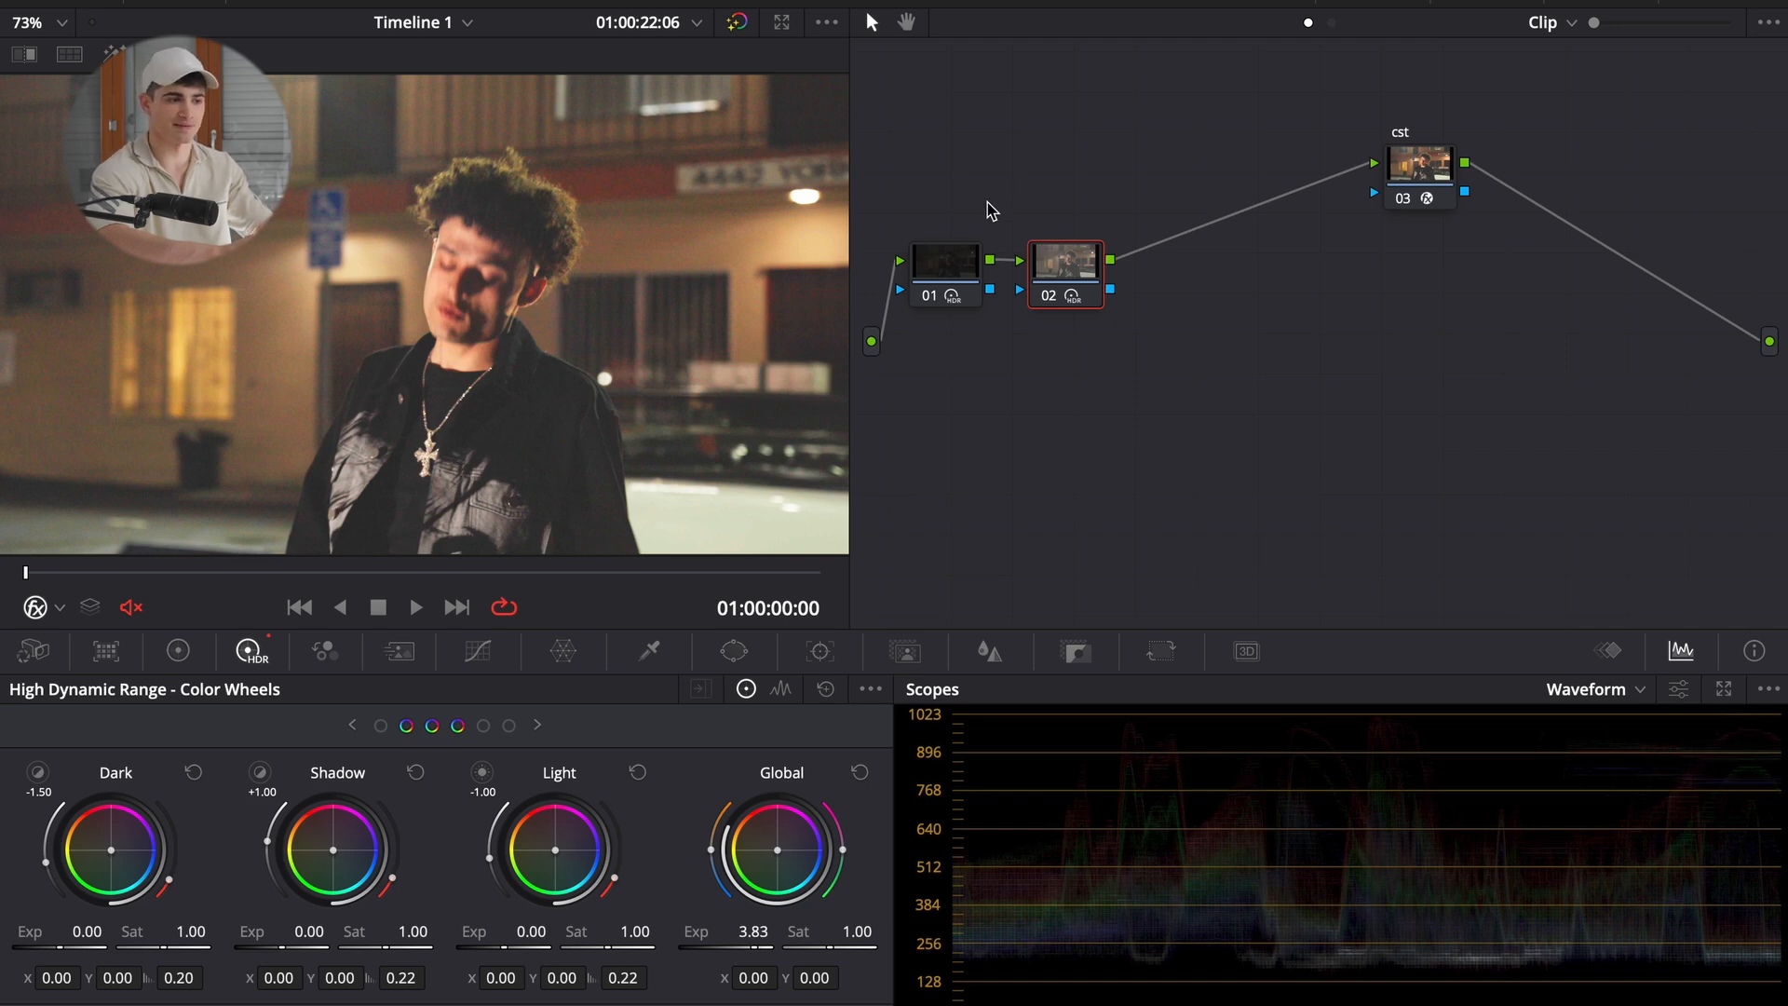
- Disable and re-enable the cst node to compare the image with and without the color space conversion
left_click_drag(1399, 112, 1450, 250)
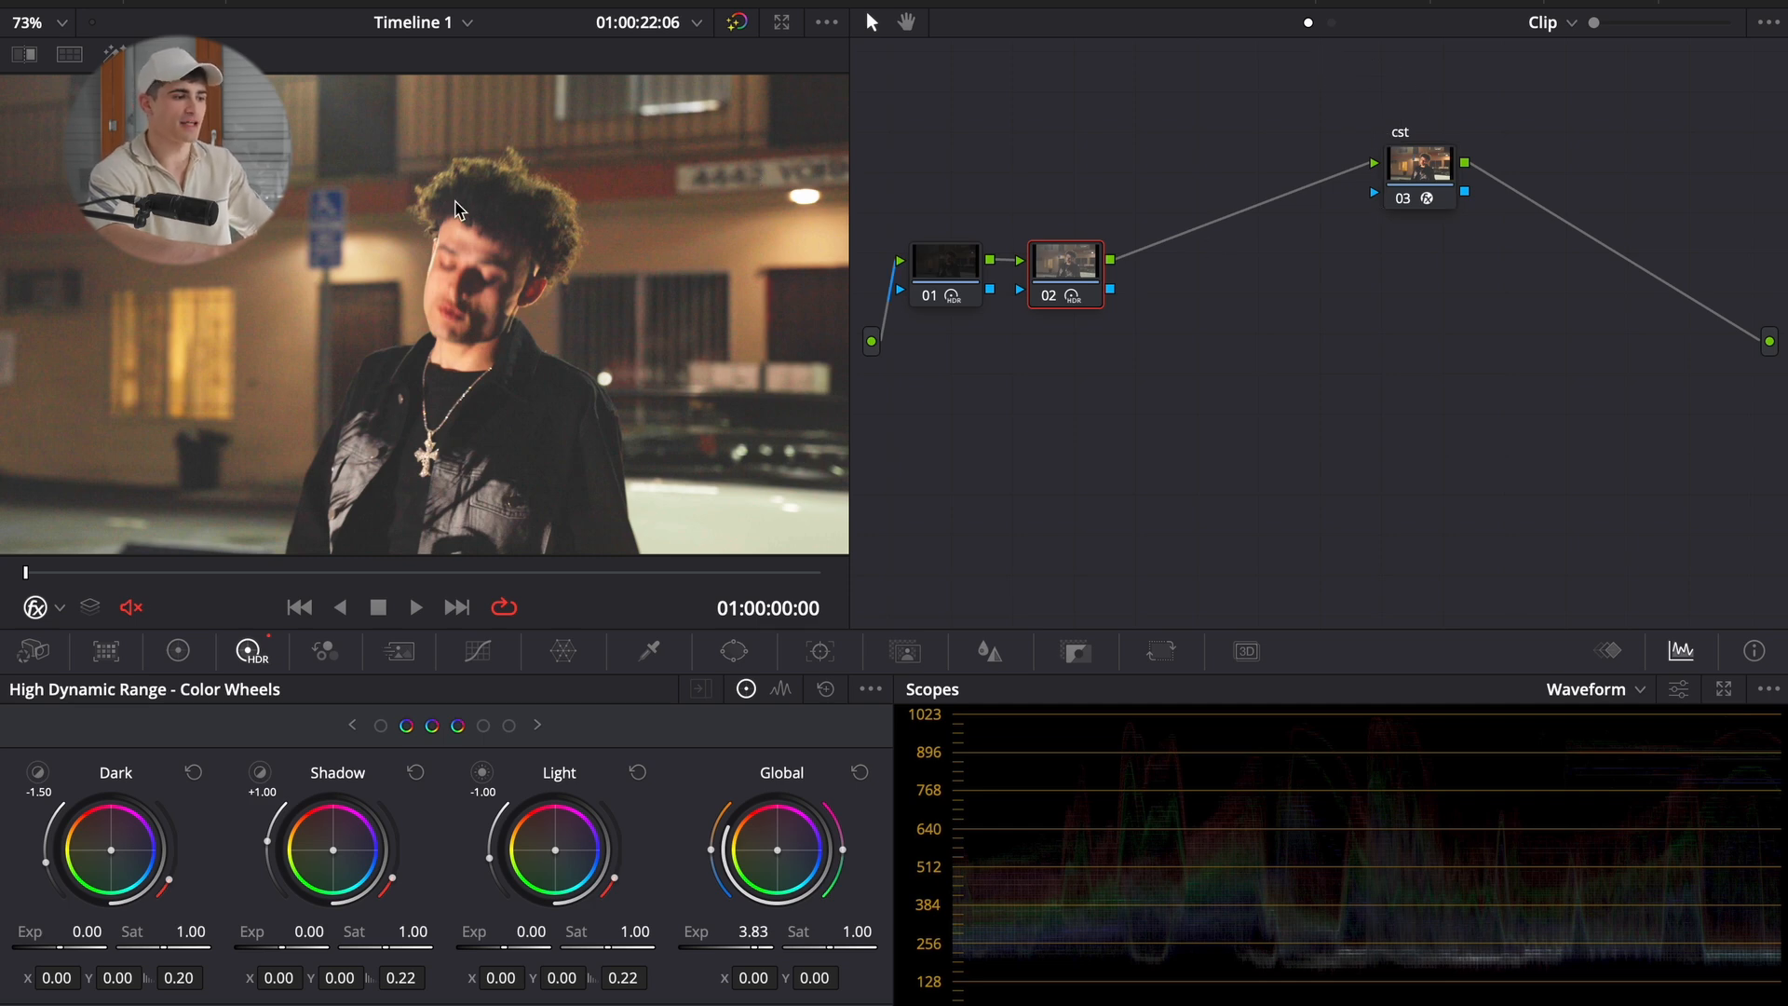
left_click(1390, 173)
left_click_drag(1093, 130, 1102, 87)
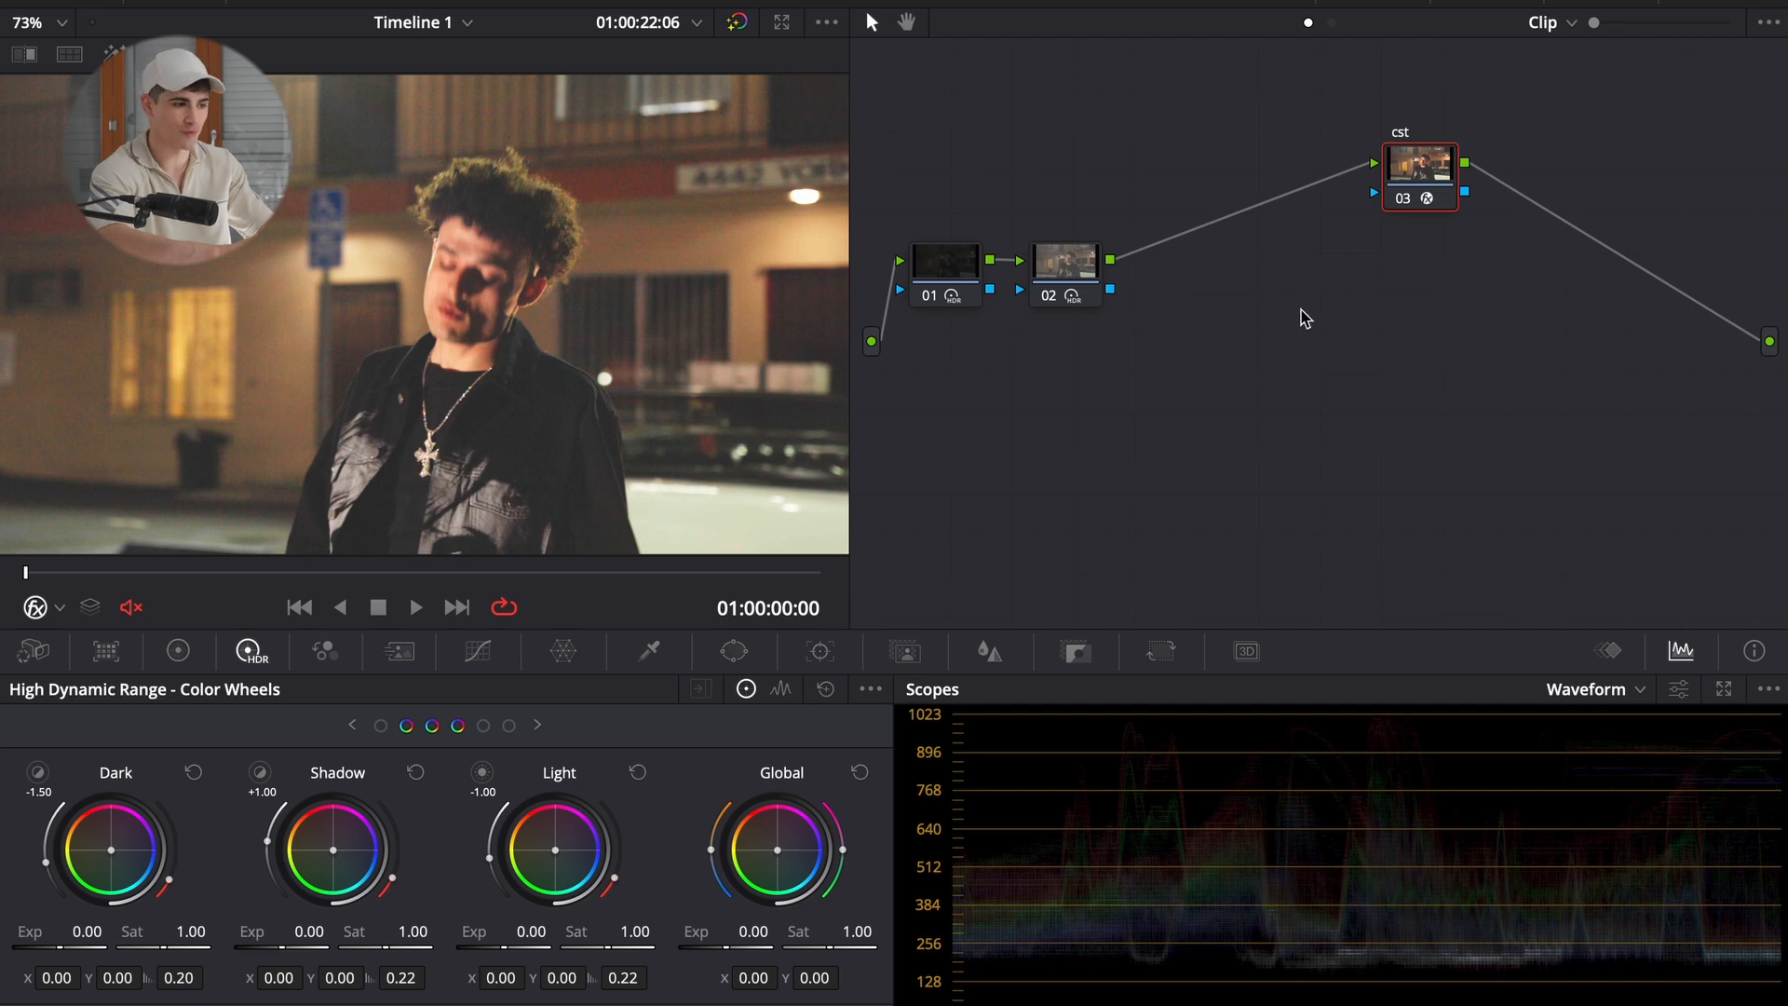
key("ctrl+d")
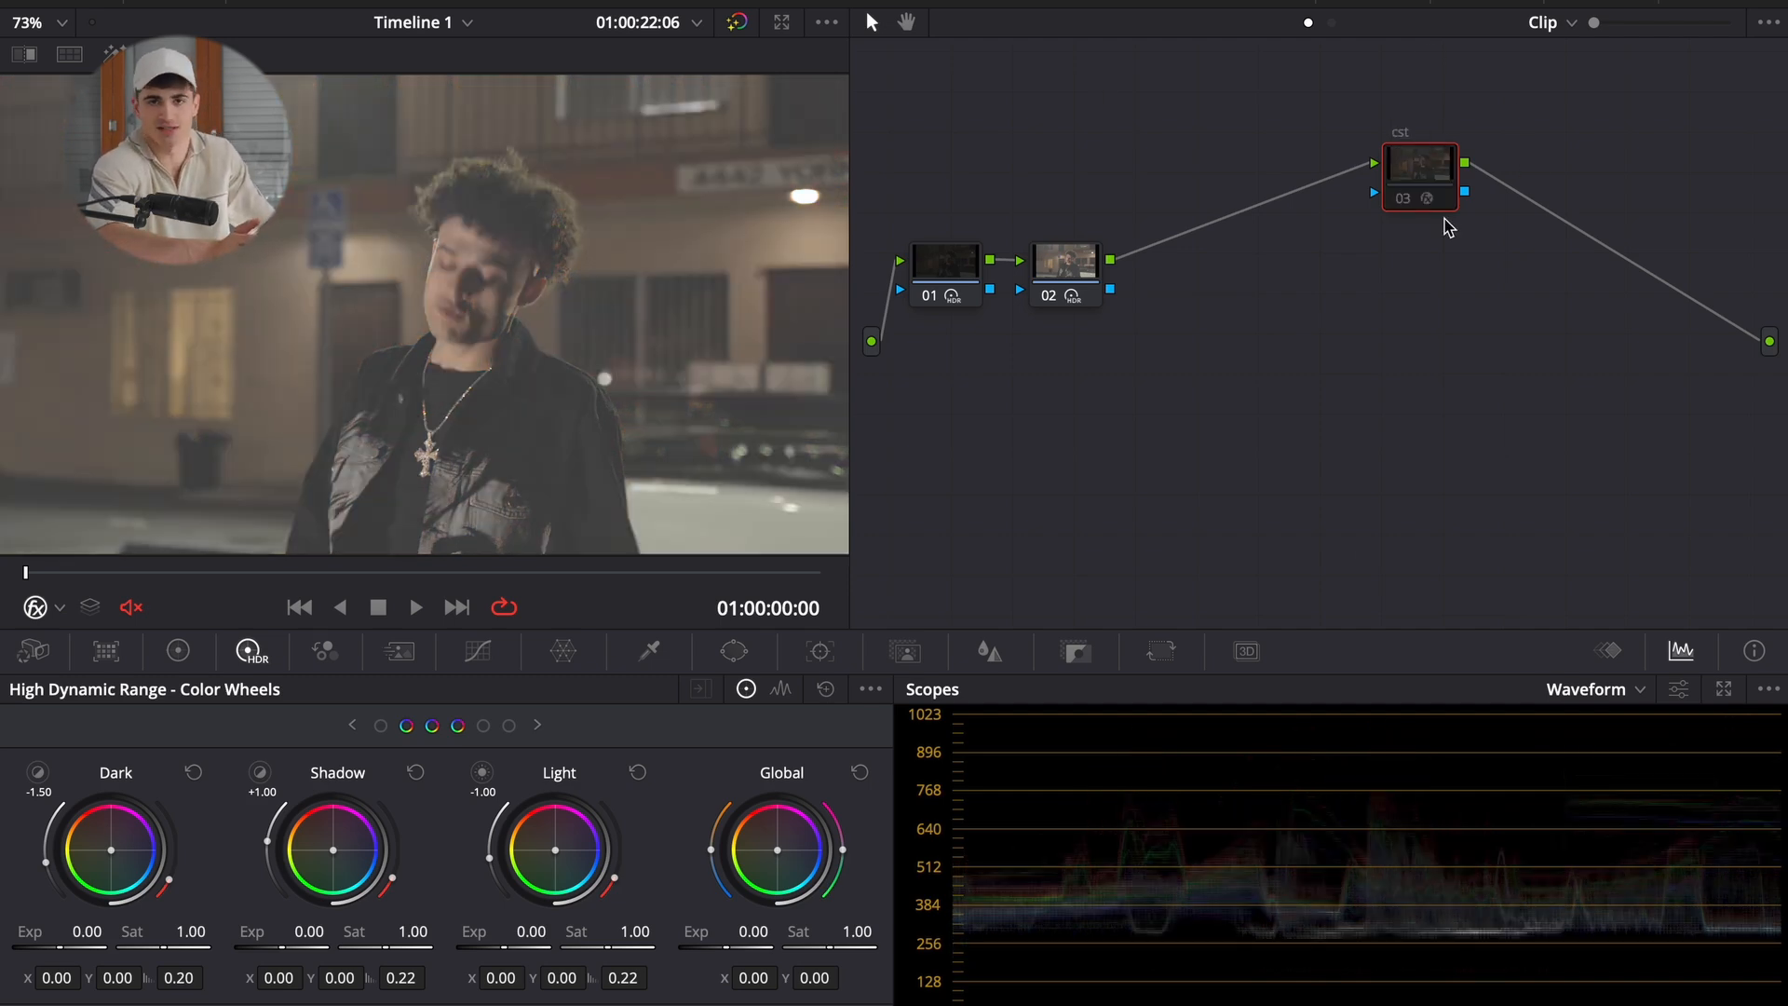
key("ctrl+d")
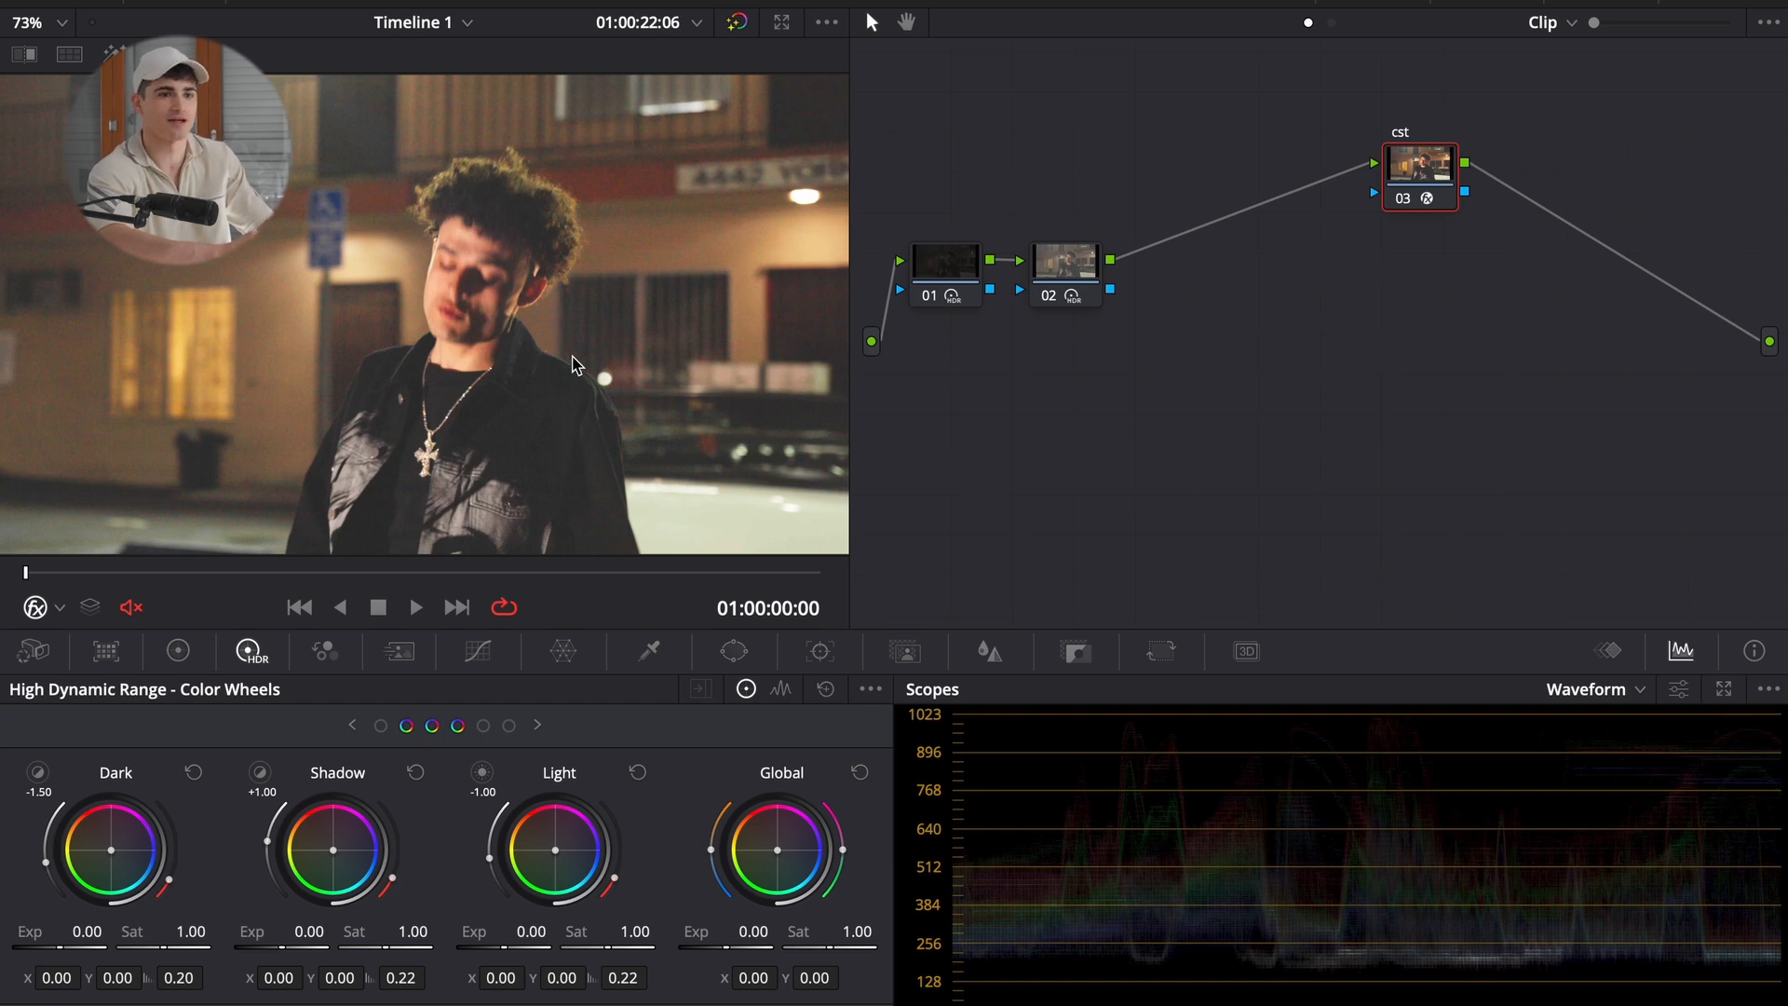
- Enlarge the node graph around node 02, shift that node slightly toward the output, and return to the smallest graph scale
left_click(1071, 270)
left_click_drag(1594, 22, 1696, 28)
scroll(1340, 247, "left", 5)
scroll(1339, 247, "up", 2)
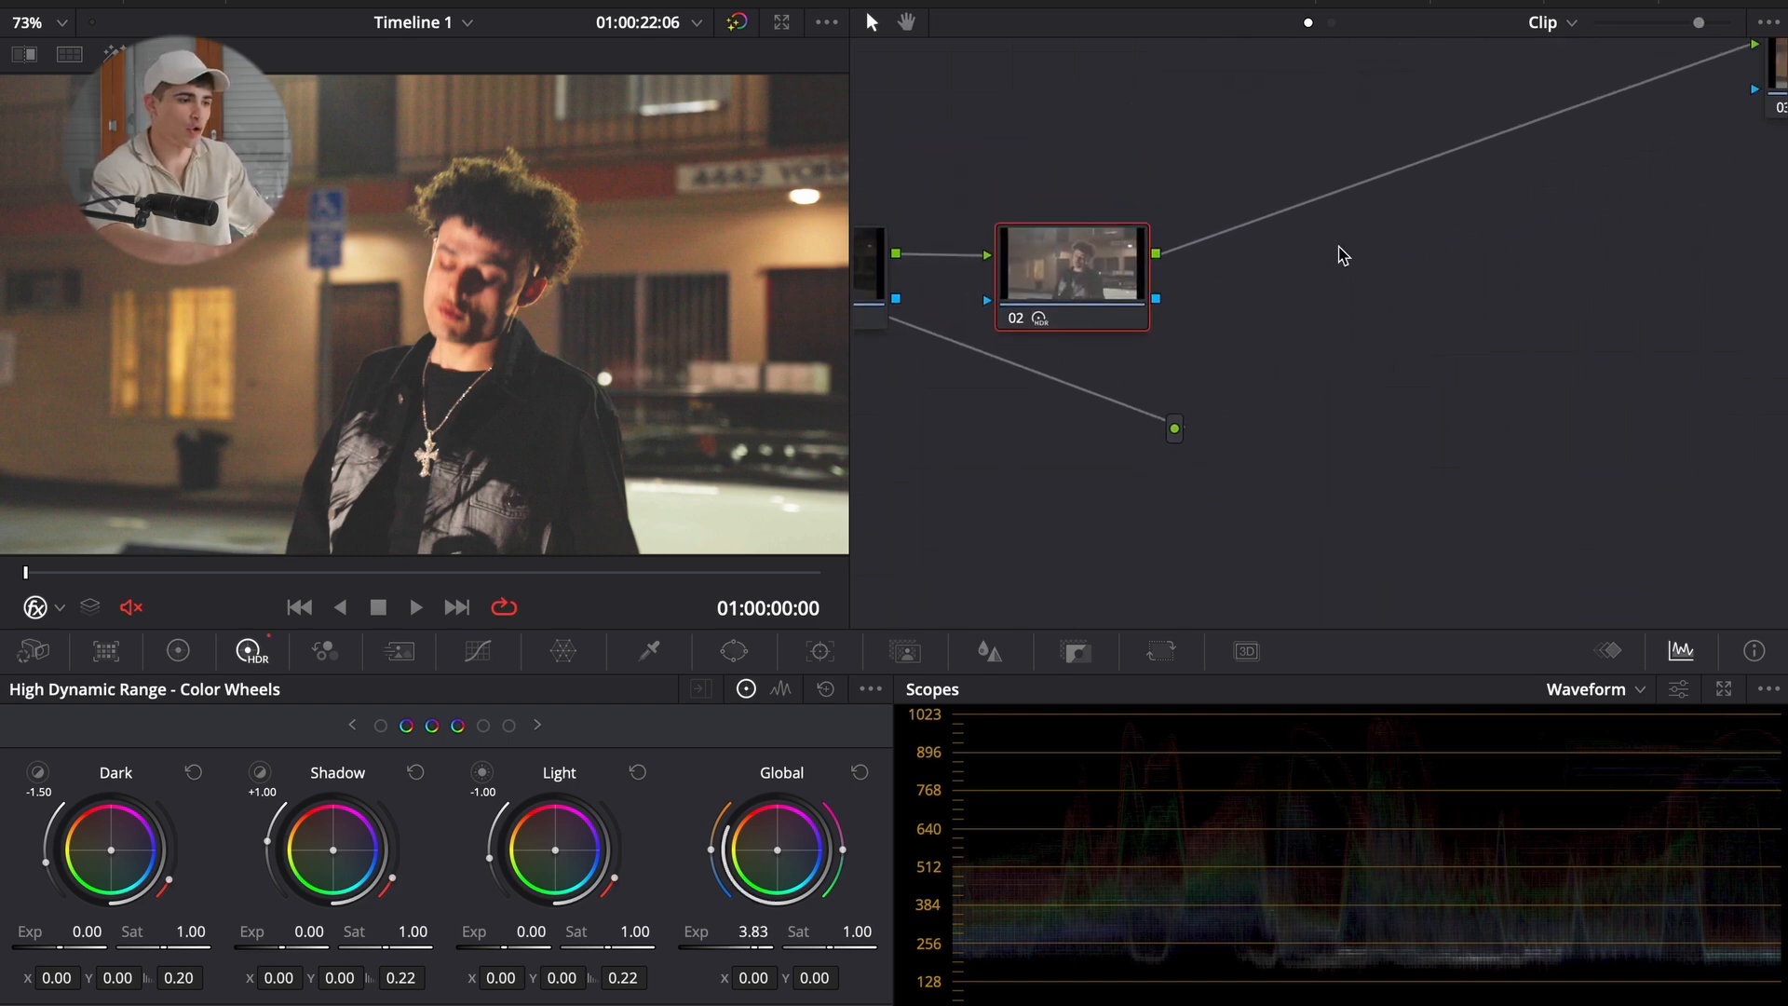
scroll(1339, 247, "up", 1)
scroll(1339, 247, "left", 1)
left_click_drag(1075, 296, 1144, 260)
left_click_drag(1085, 150, 1105, 40)
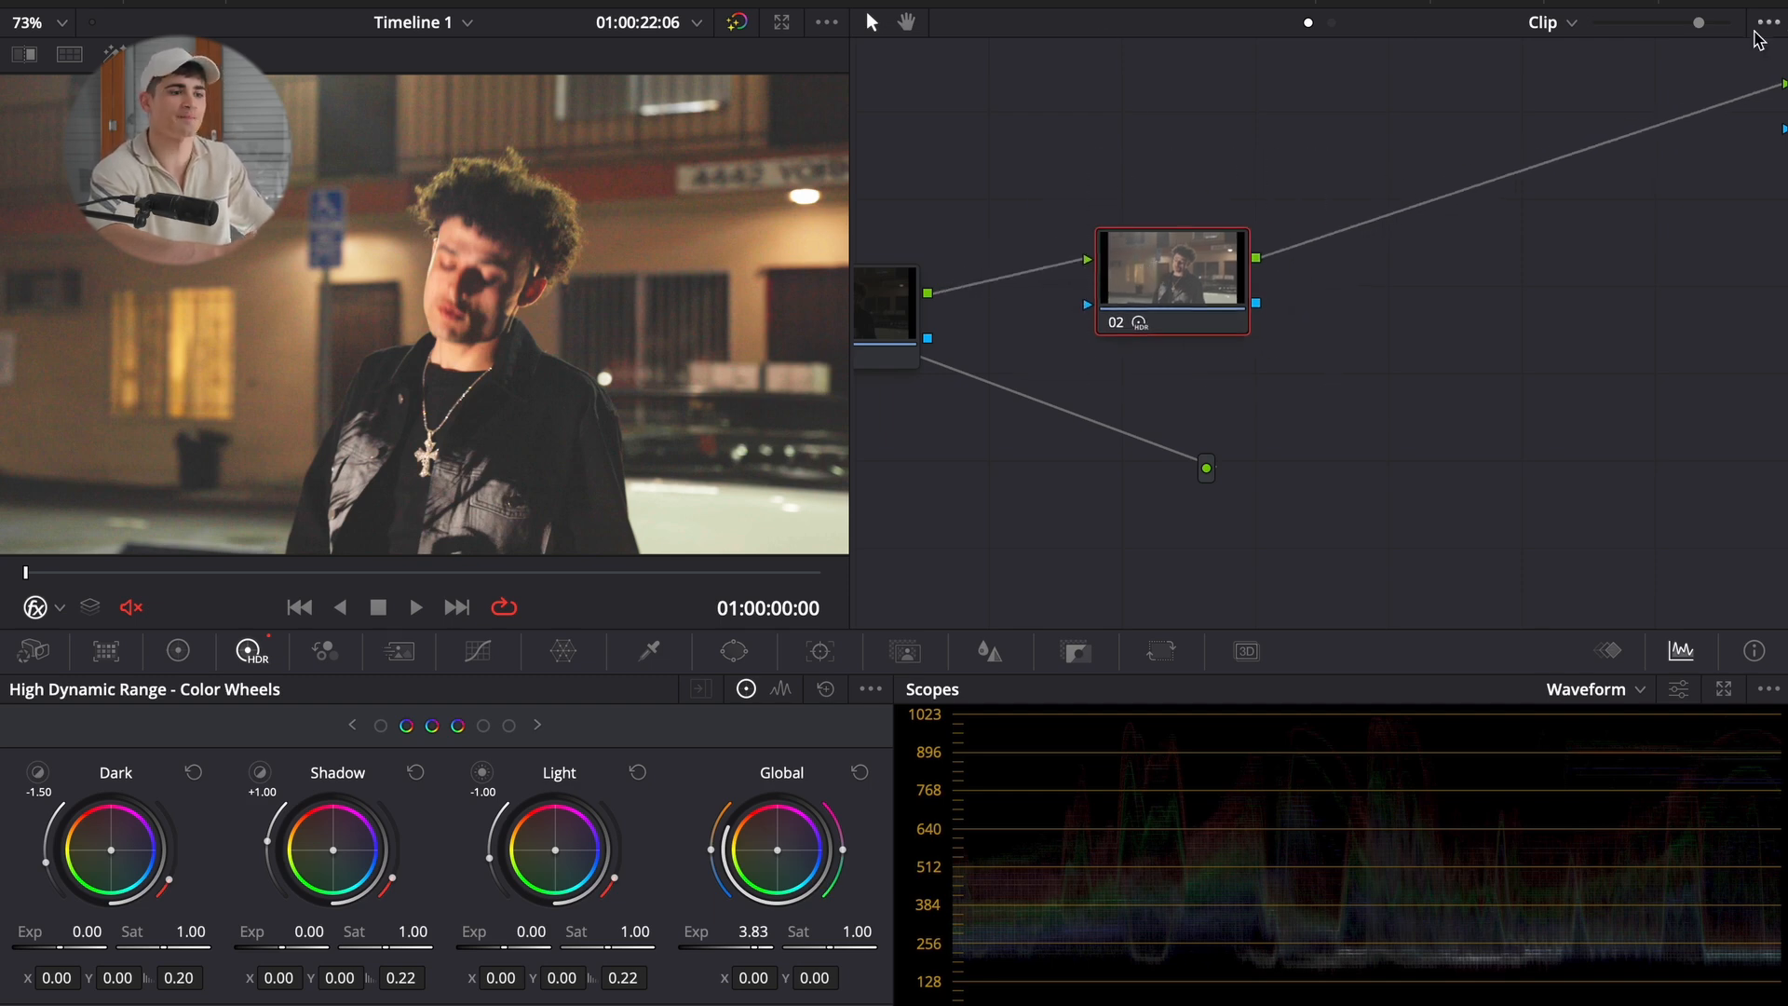
left_click_drag(1701, 24, 1596, 26)
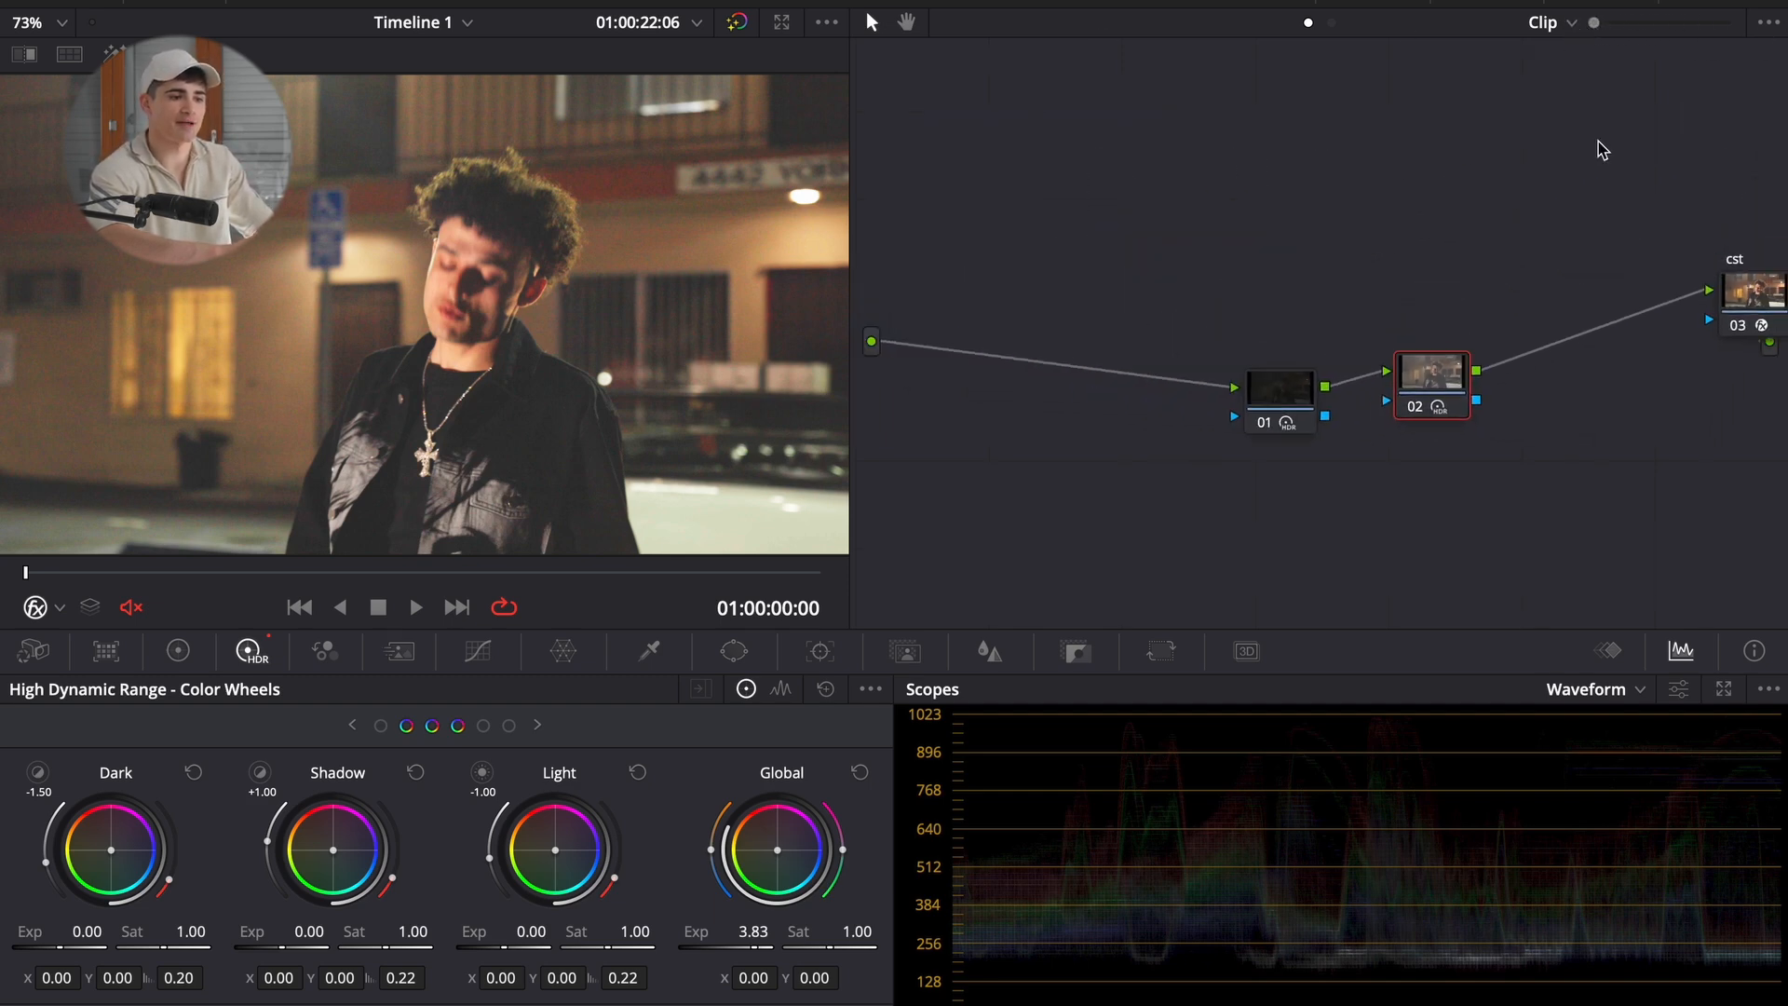
- Arrange nodes 01 and 02 in a spaced row in the upper graph and bring the cst node up after them
scroll(1488, 176, "right", 2)
scroll(1583, 185, "right", 1)
mouse_move(1341, 275)
left_mouse_down()
mouse_move(1137, 424)
mouse_move(947, 186)
left_mouse_up()
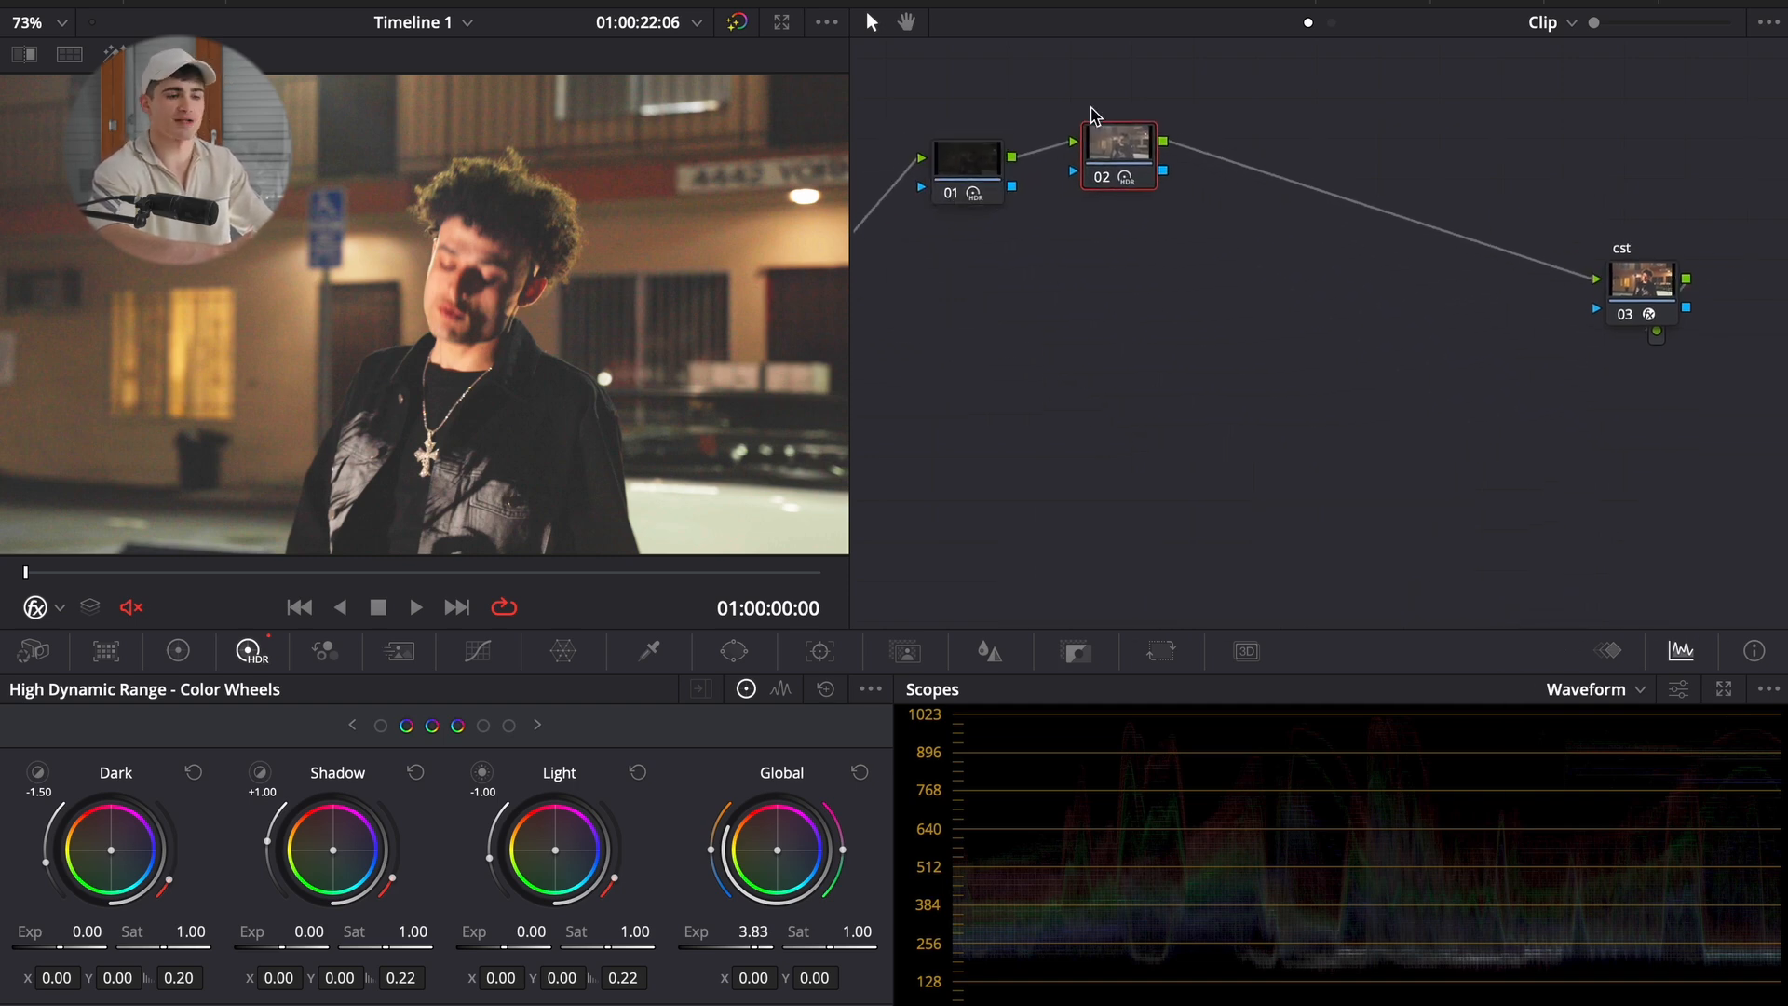
left_click(967, 149)
left_click_drag(1122, 149, 1203, 143)
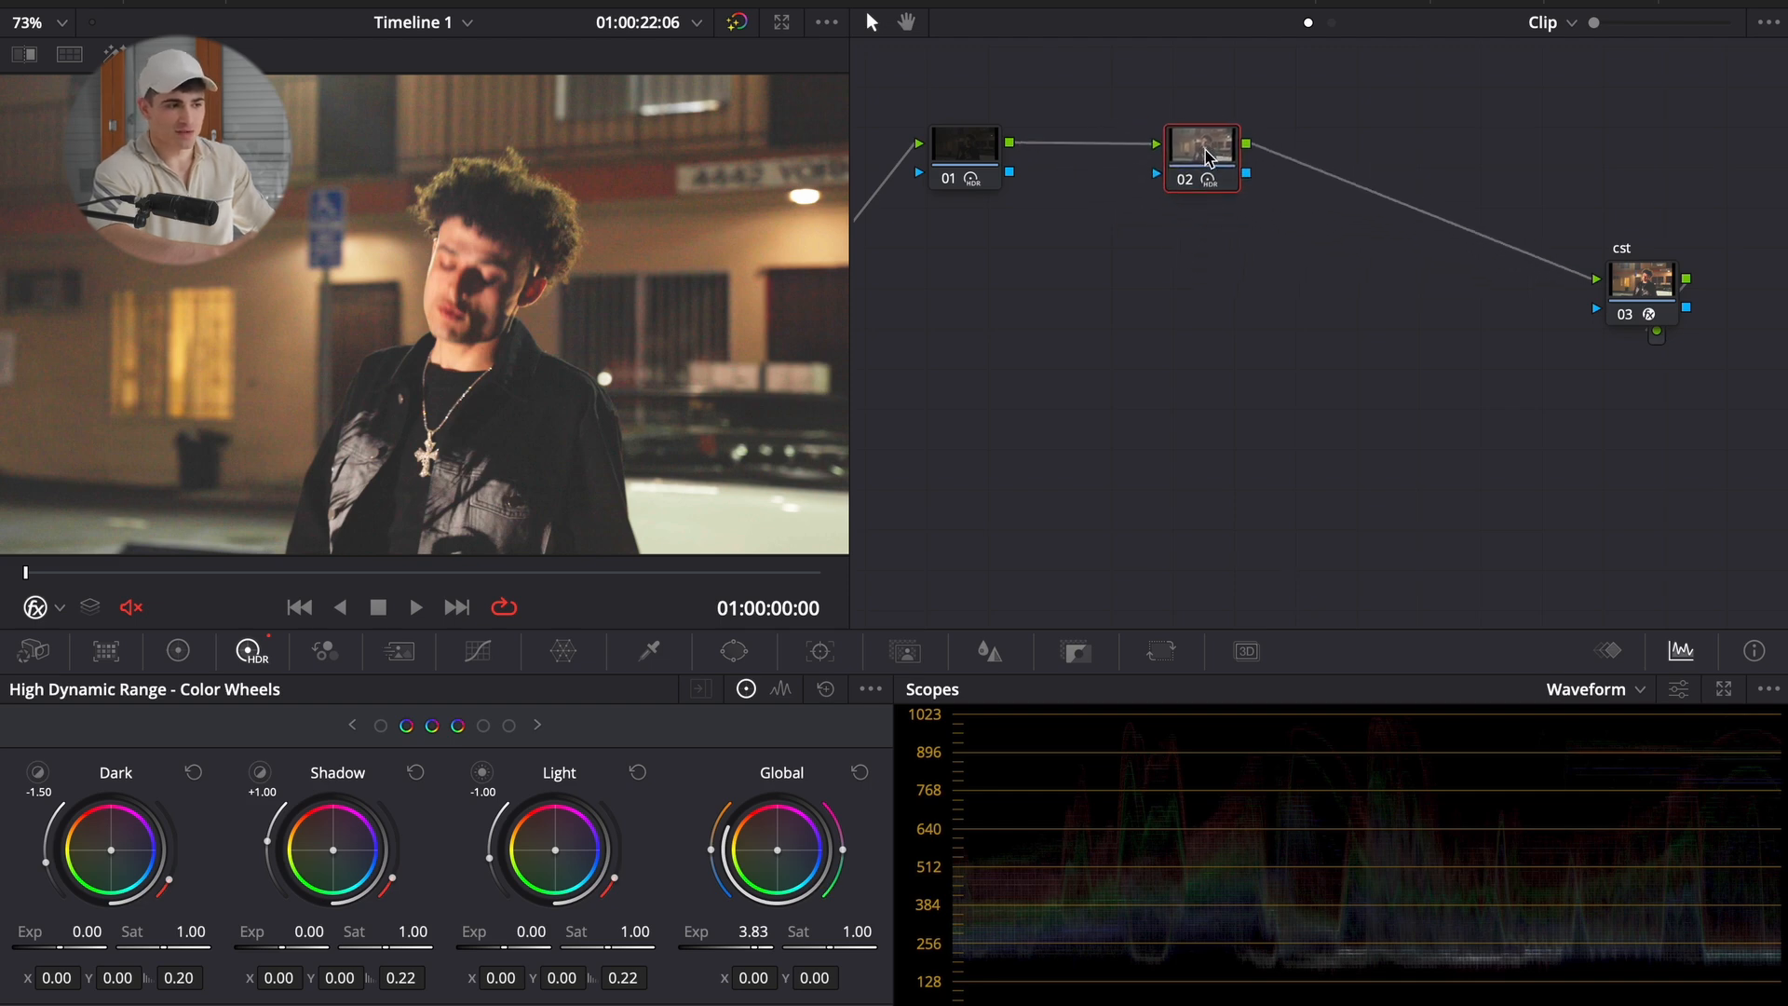
left_click(950, 139)
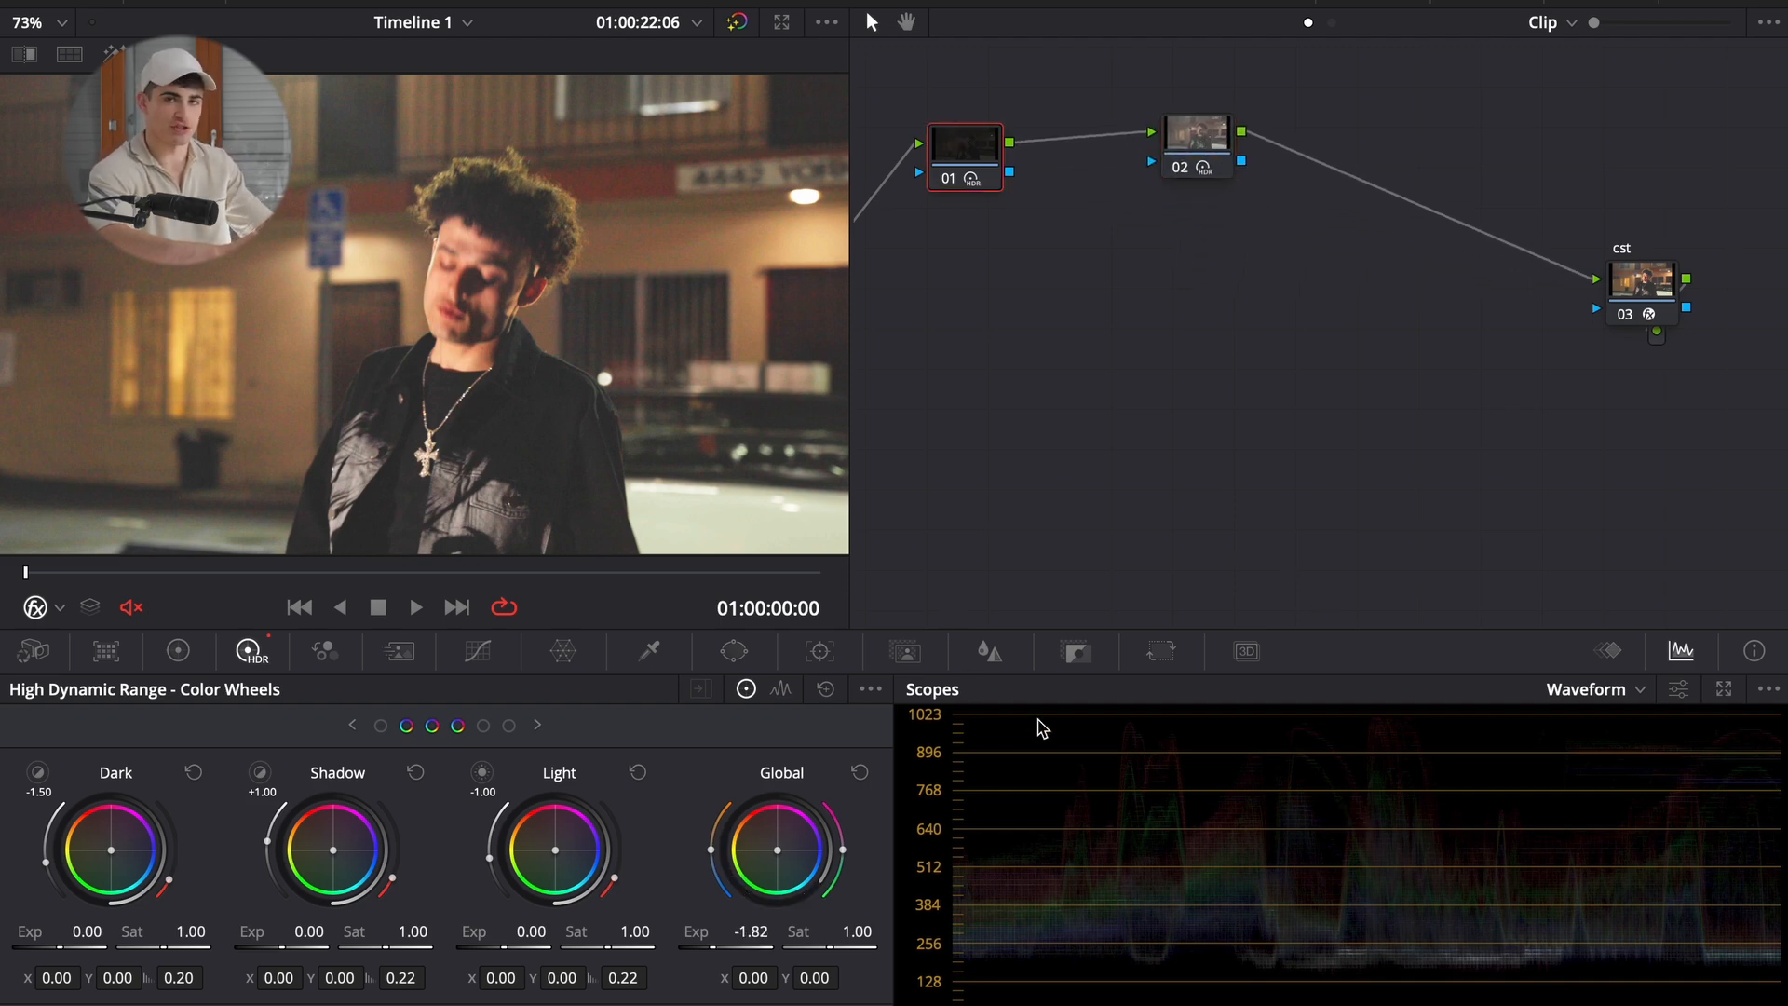
left_click_drag(1235, 139, 1220, 141)
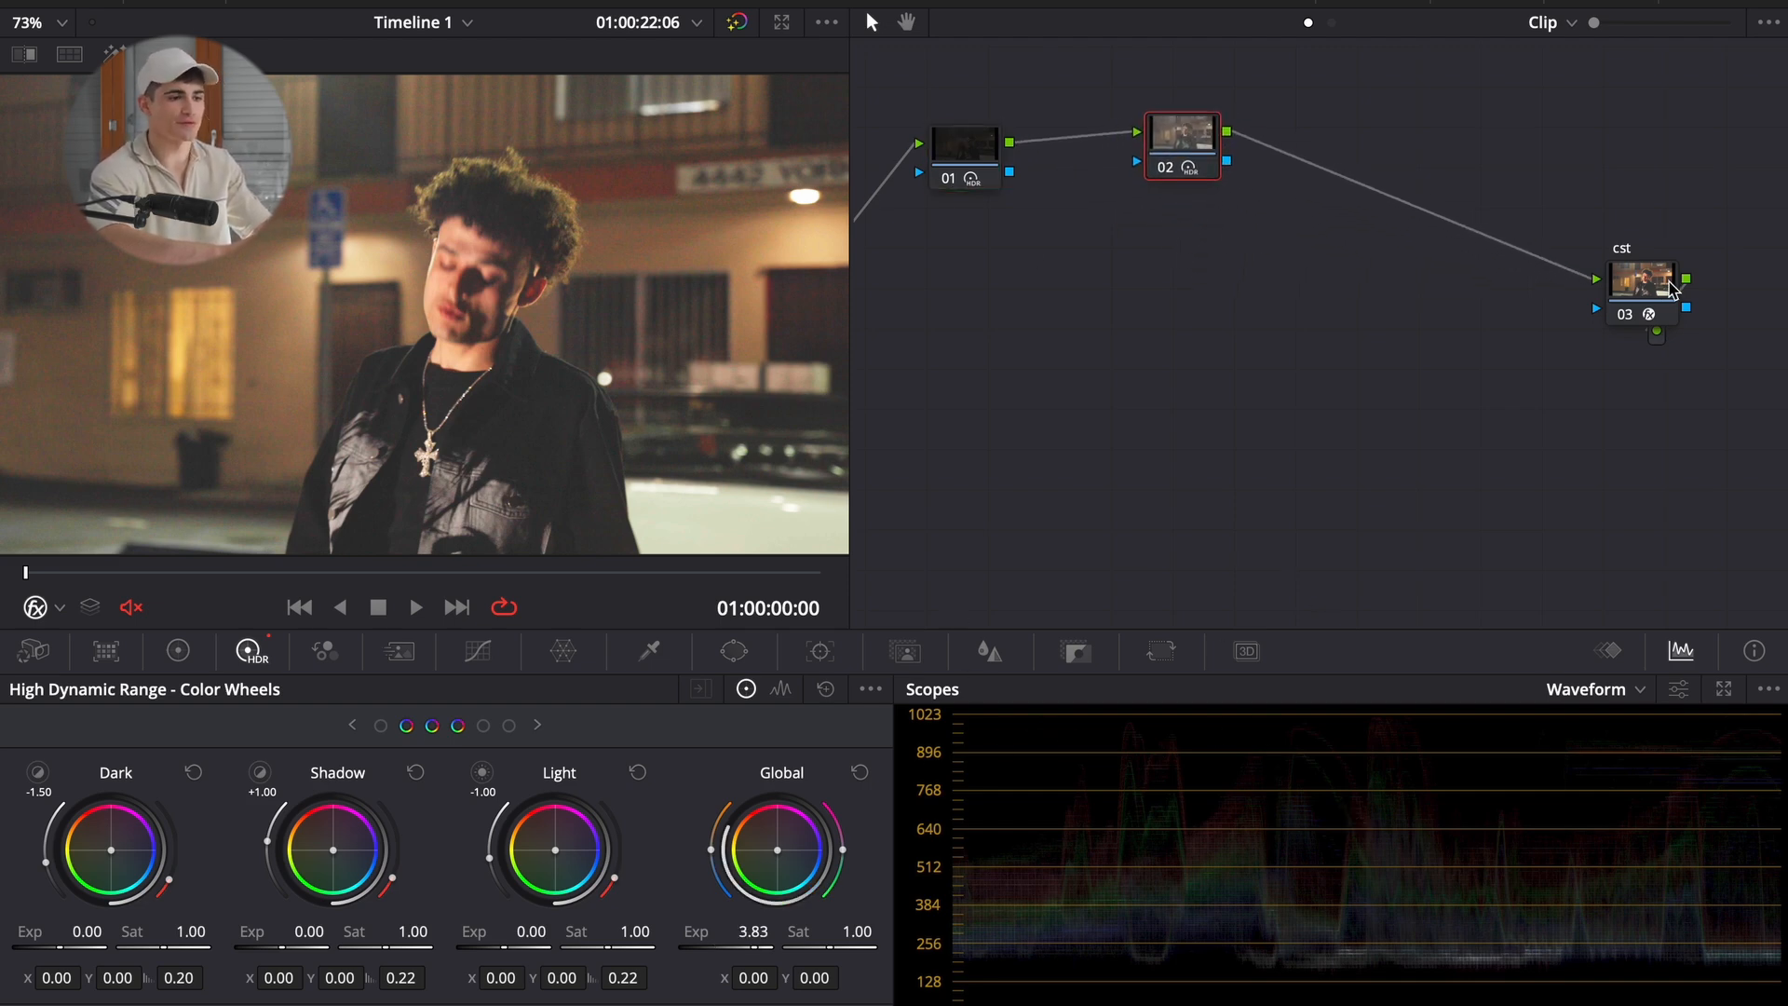
left_click_drag(1671, 289, 1536, 171)
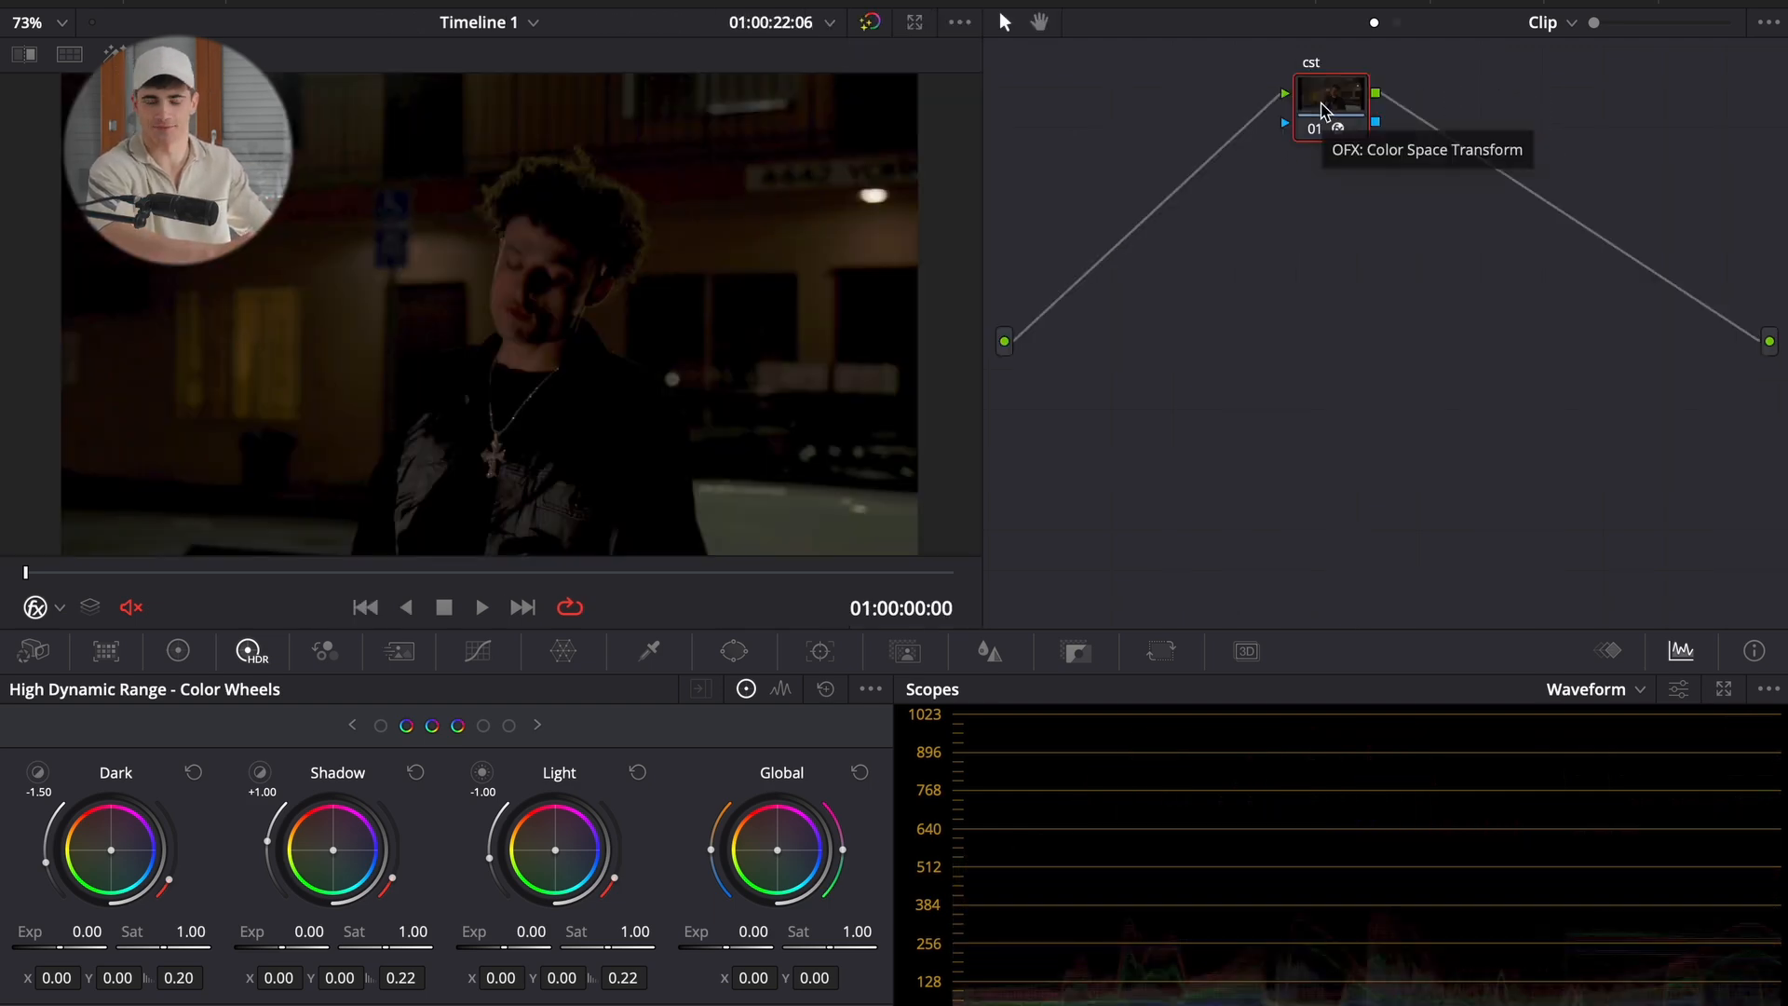
- Place the cst node next to the output and add a new node before it in the middle of the graph
left_click_drag(1322, 102, 1677, 343)
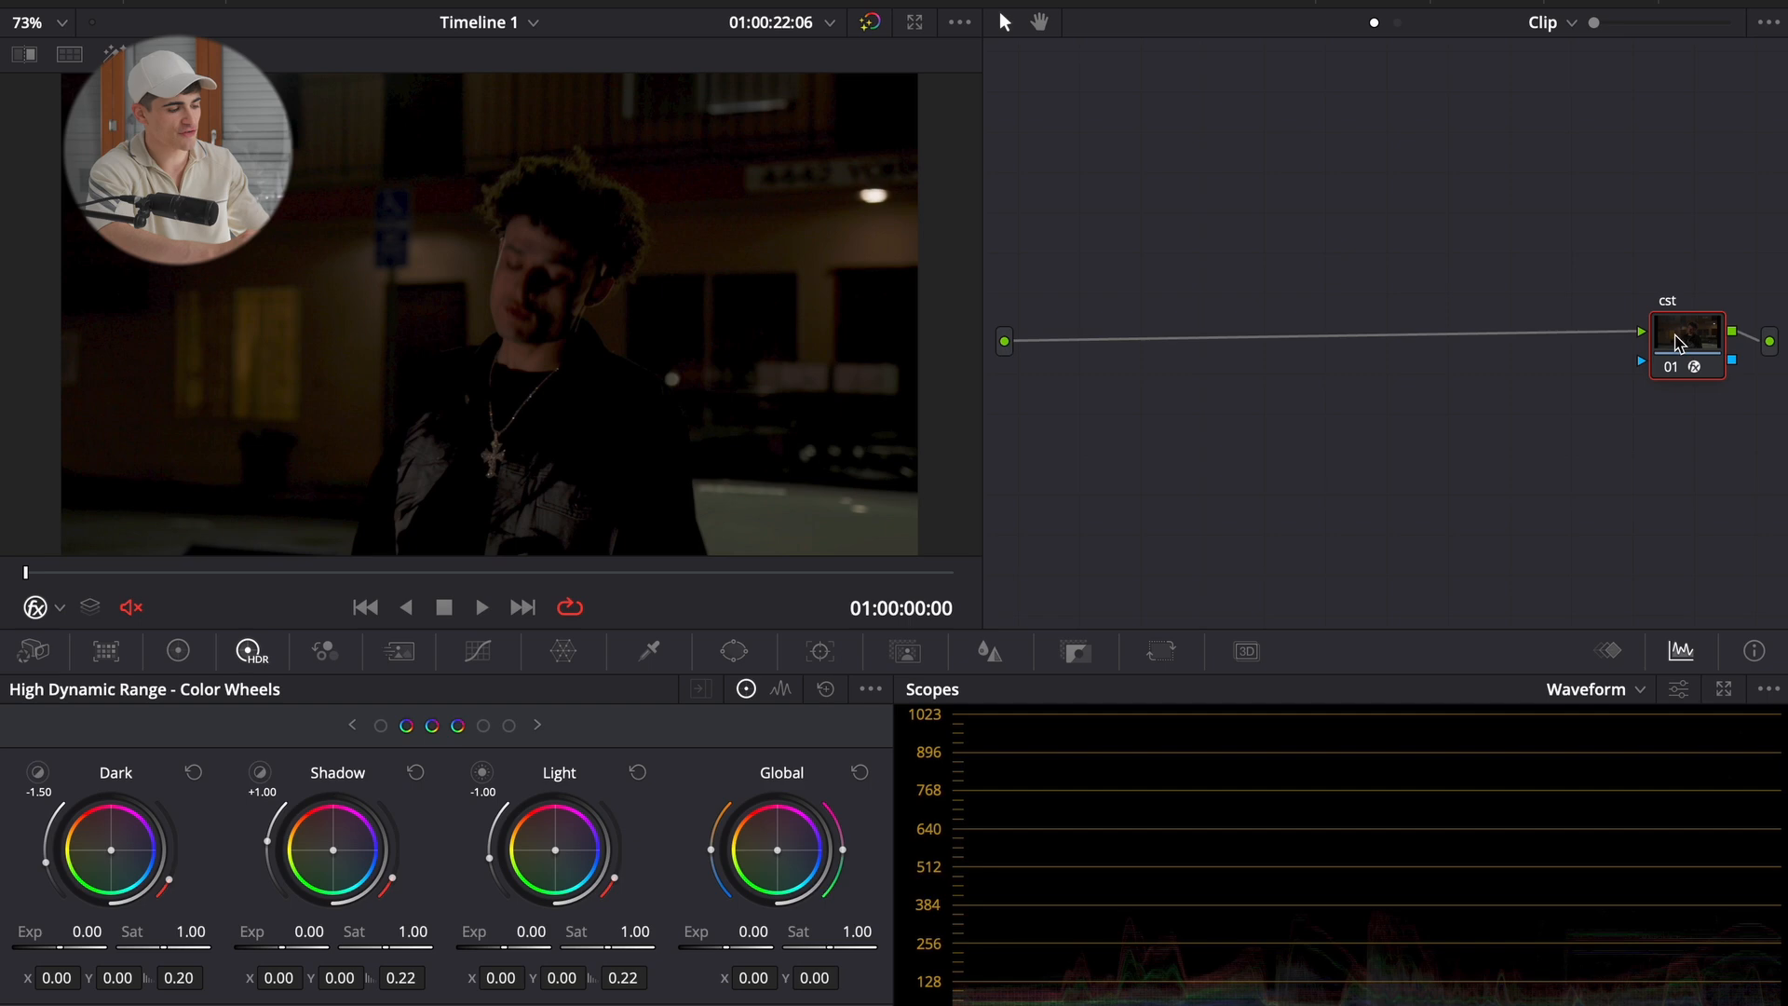
key("shift+s")
left_click_drag(1677, 410, 1343, 226)
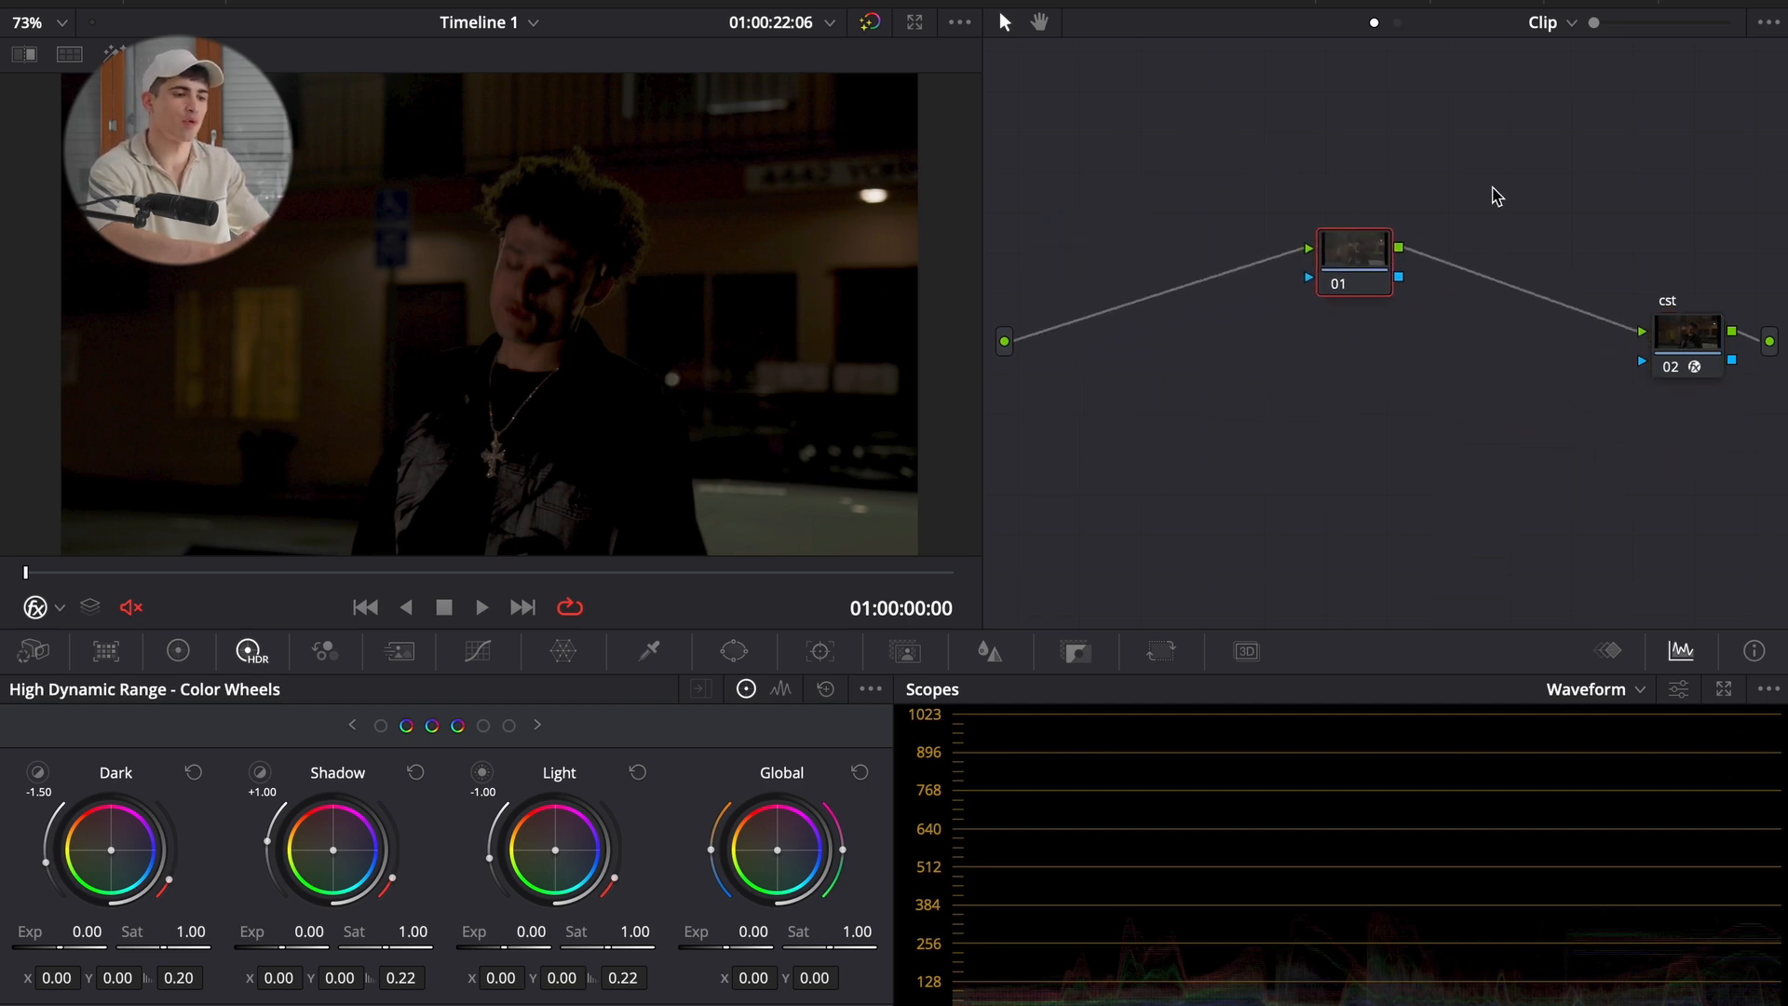
- Try adding a serial node after and another before node 01, and delete both nodes ahead of cst
key("alt+s")
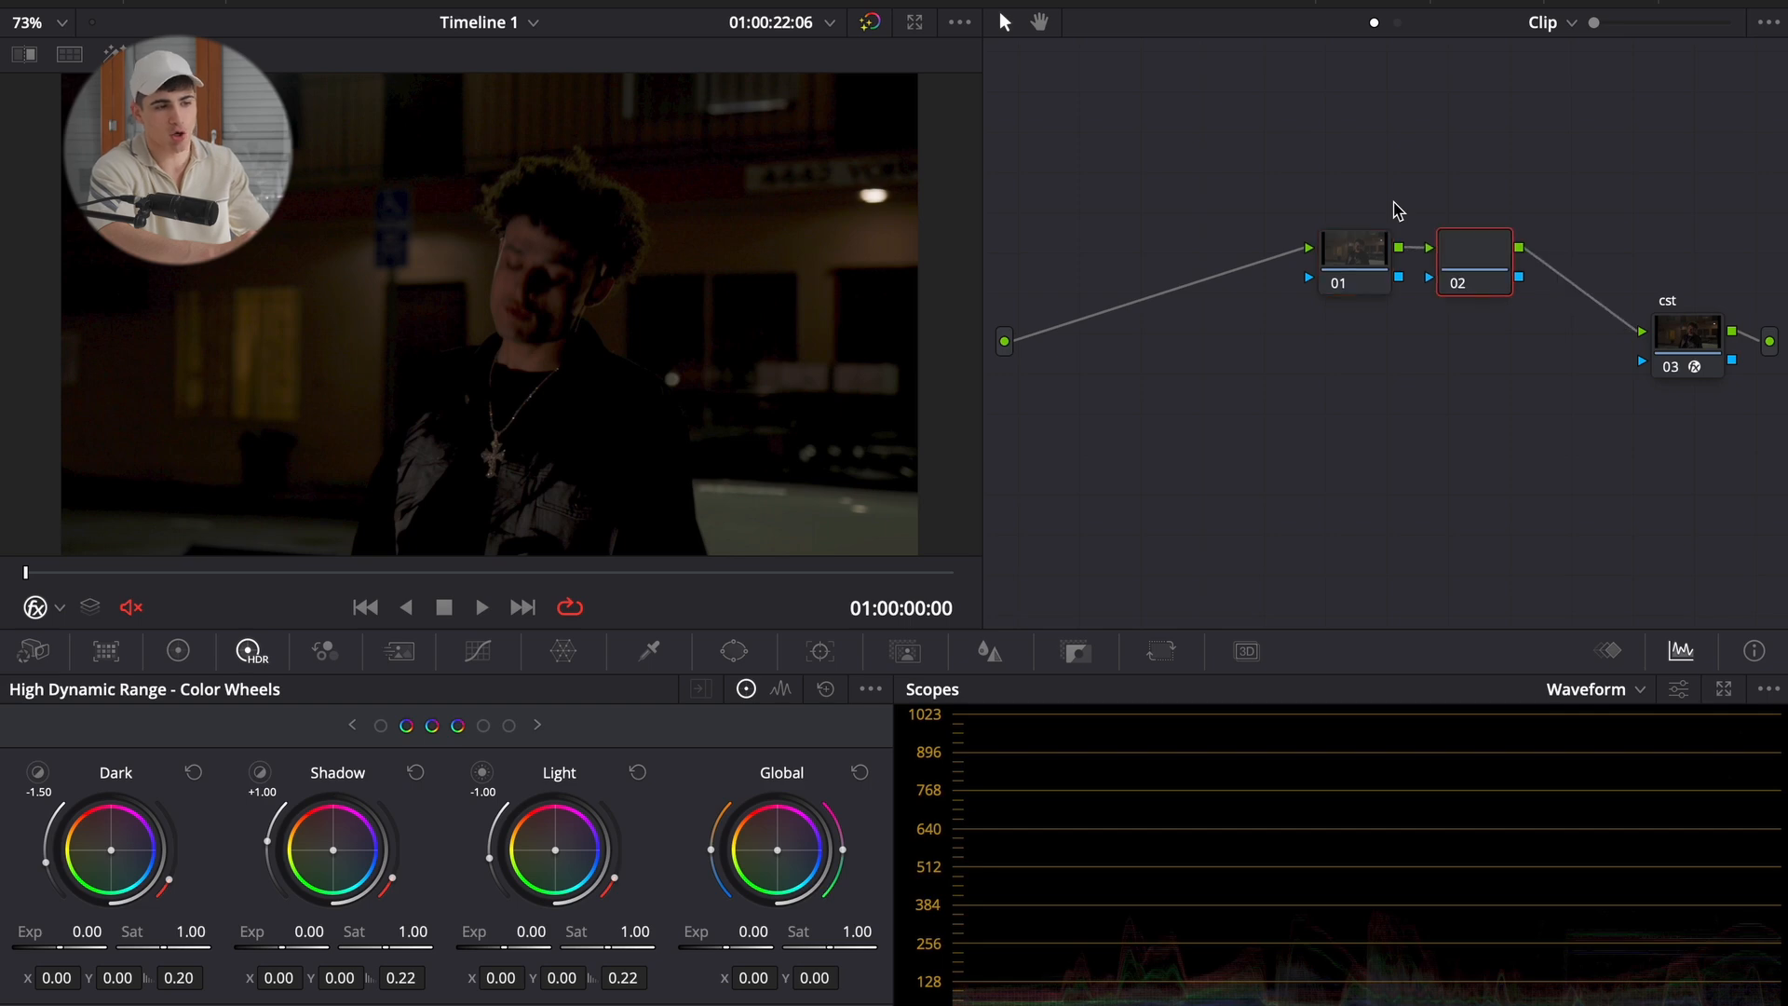
key("ctrl+z")
key("shift+s")
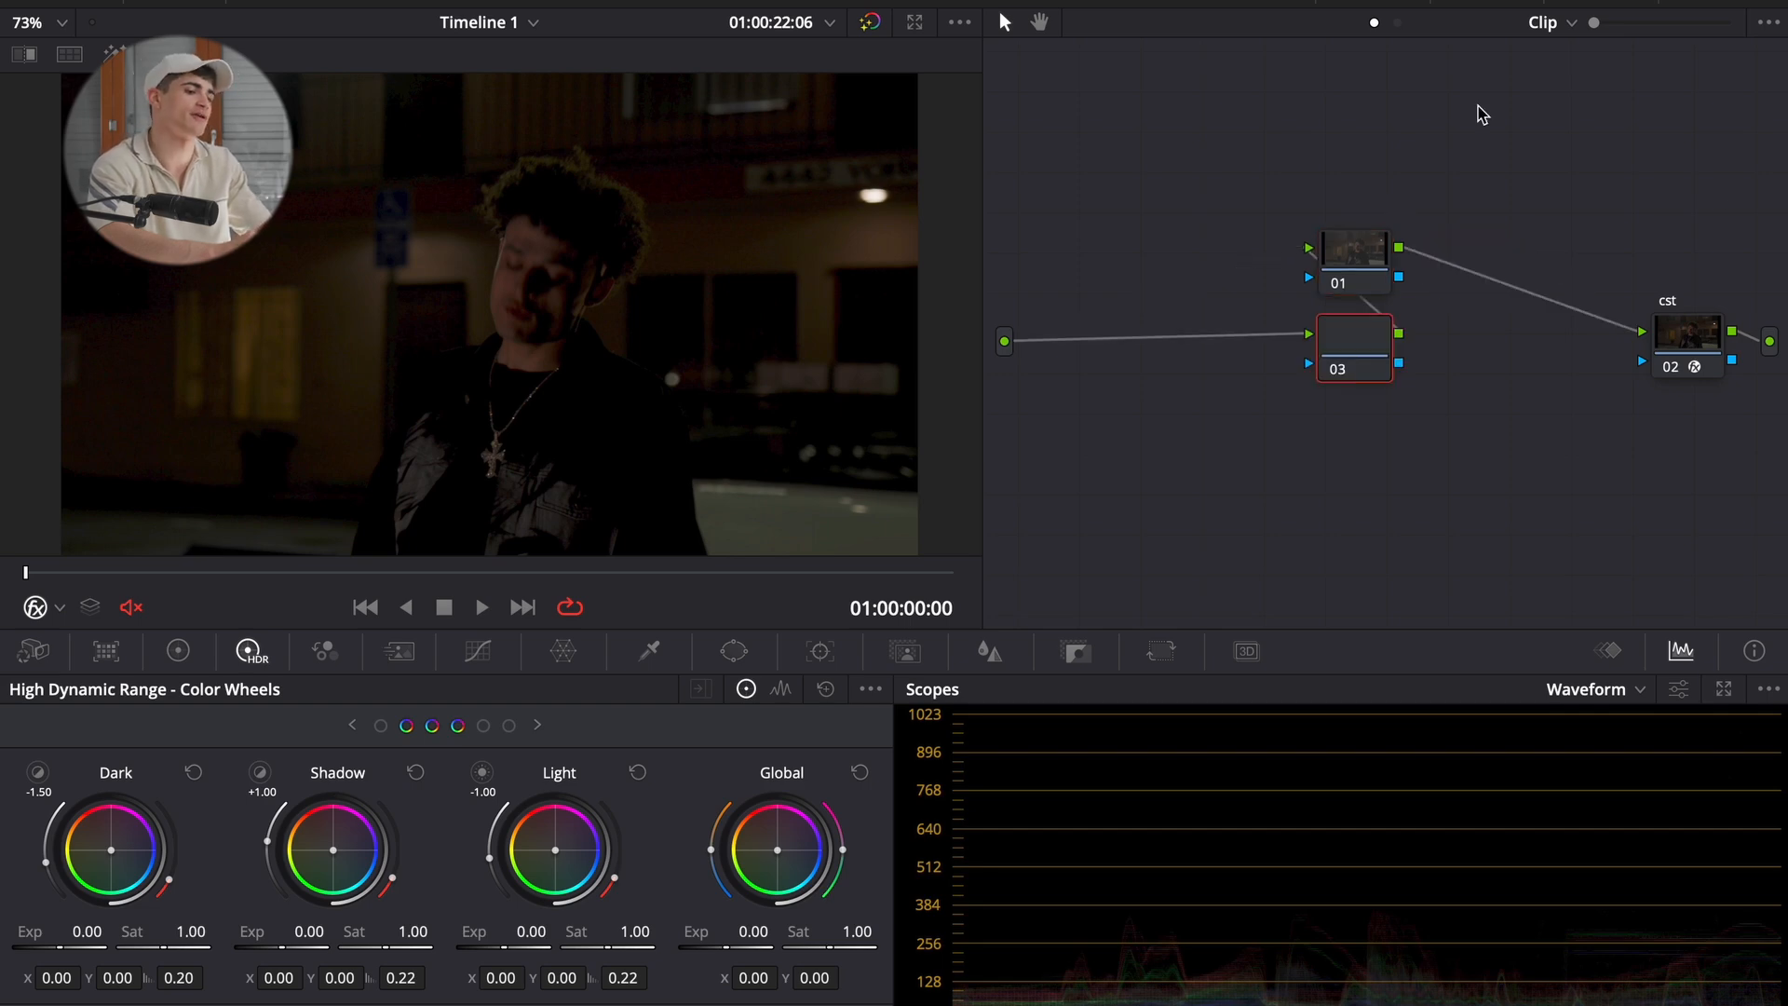
key("Delete")
key("Delete")
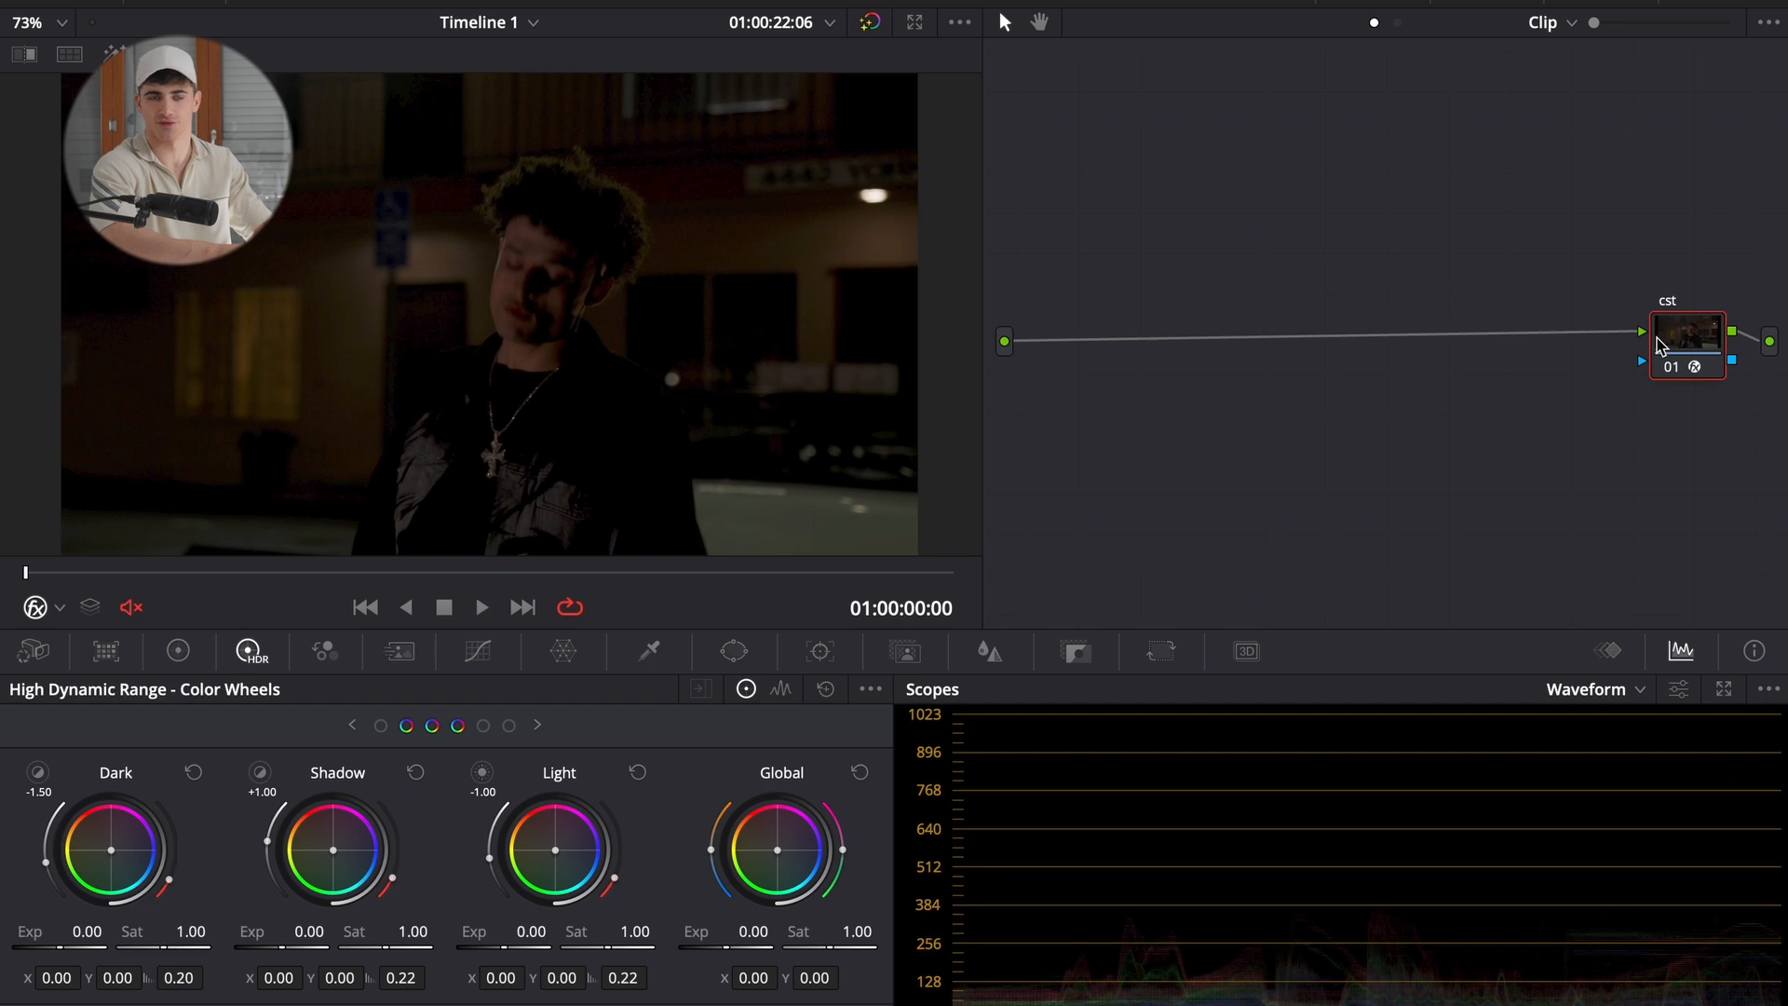
- Add a new node before cst and place it in the upper graph close to the source
key("shift+s")
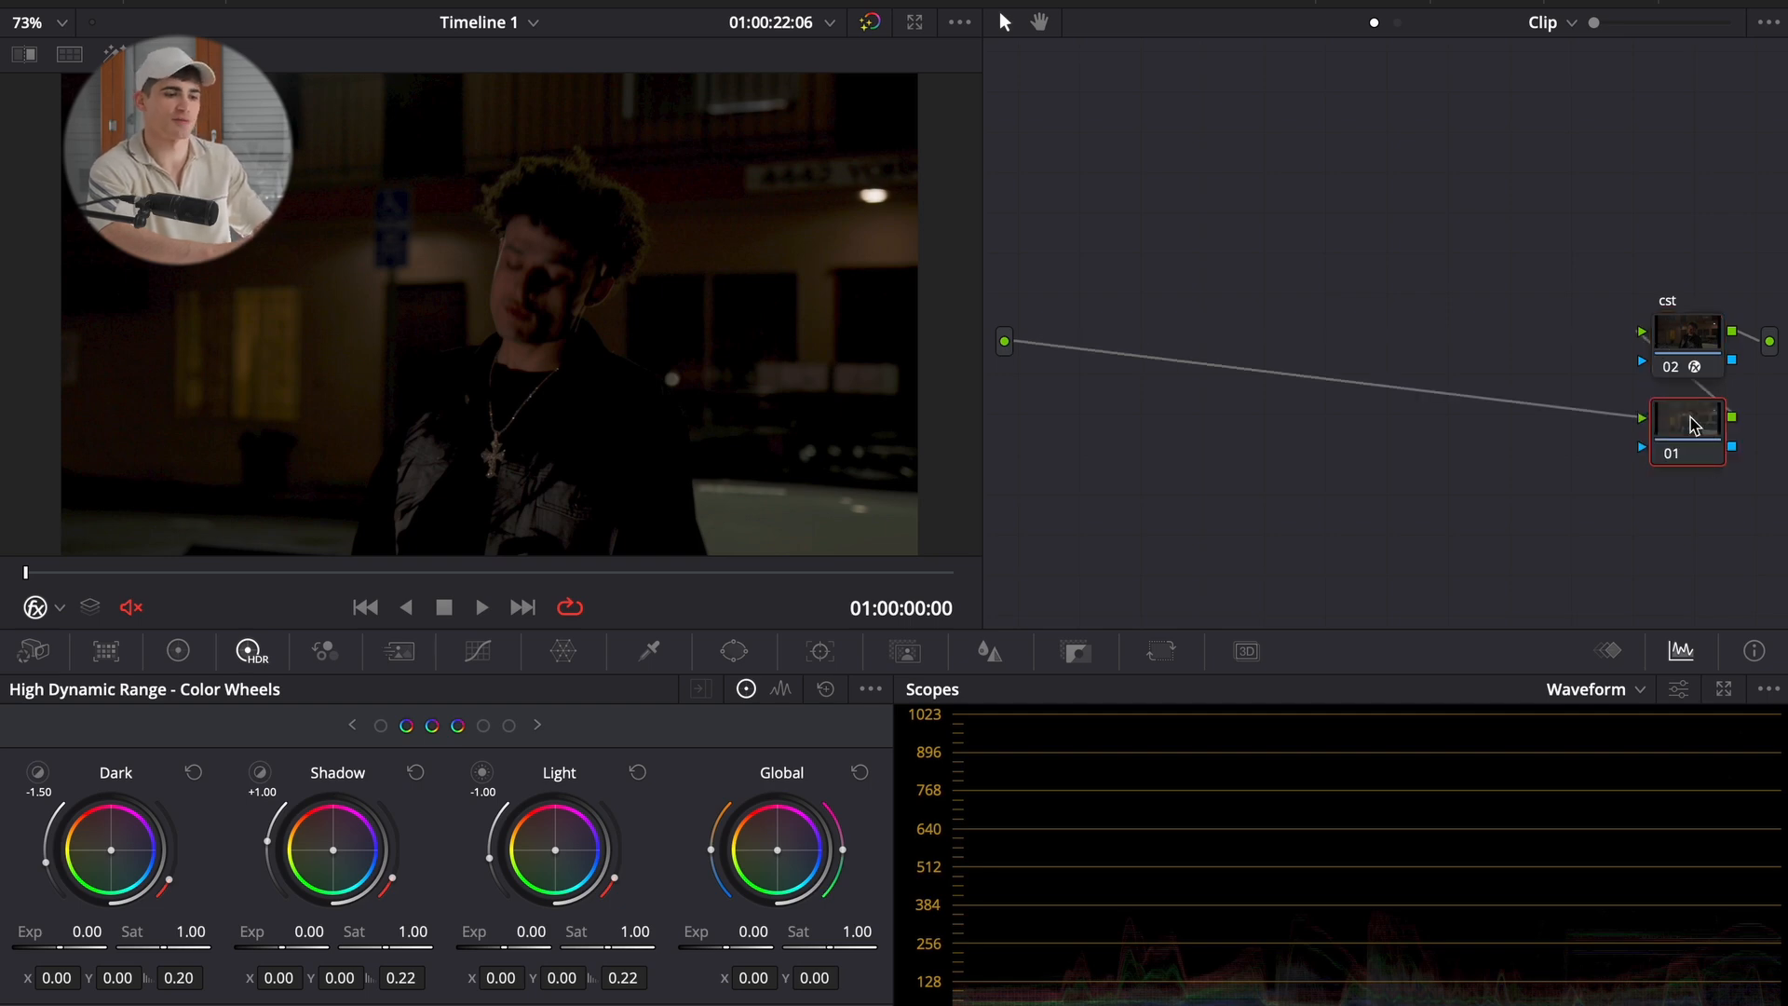
left_click_drag(1696, 411, 1142, 239)
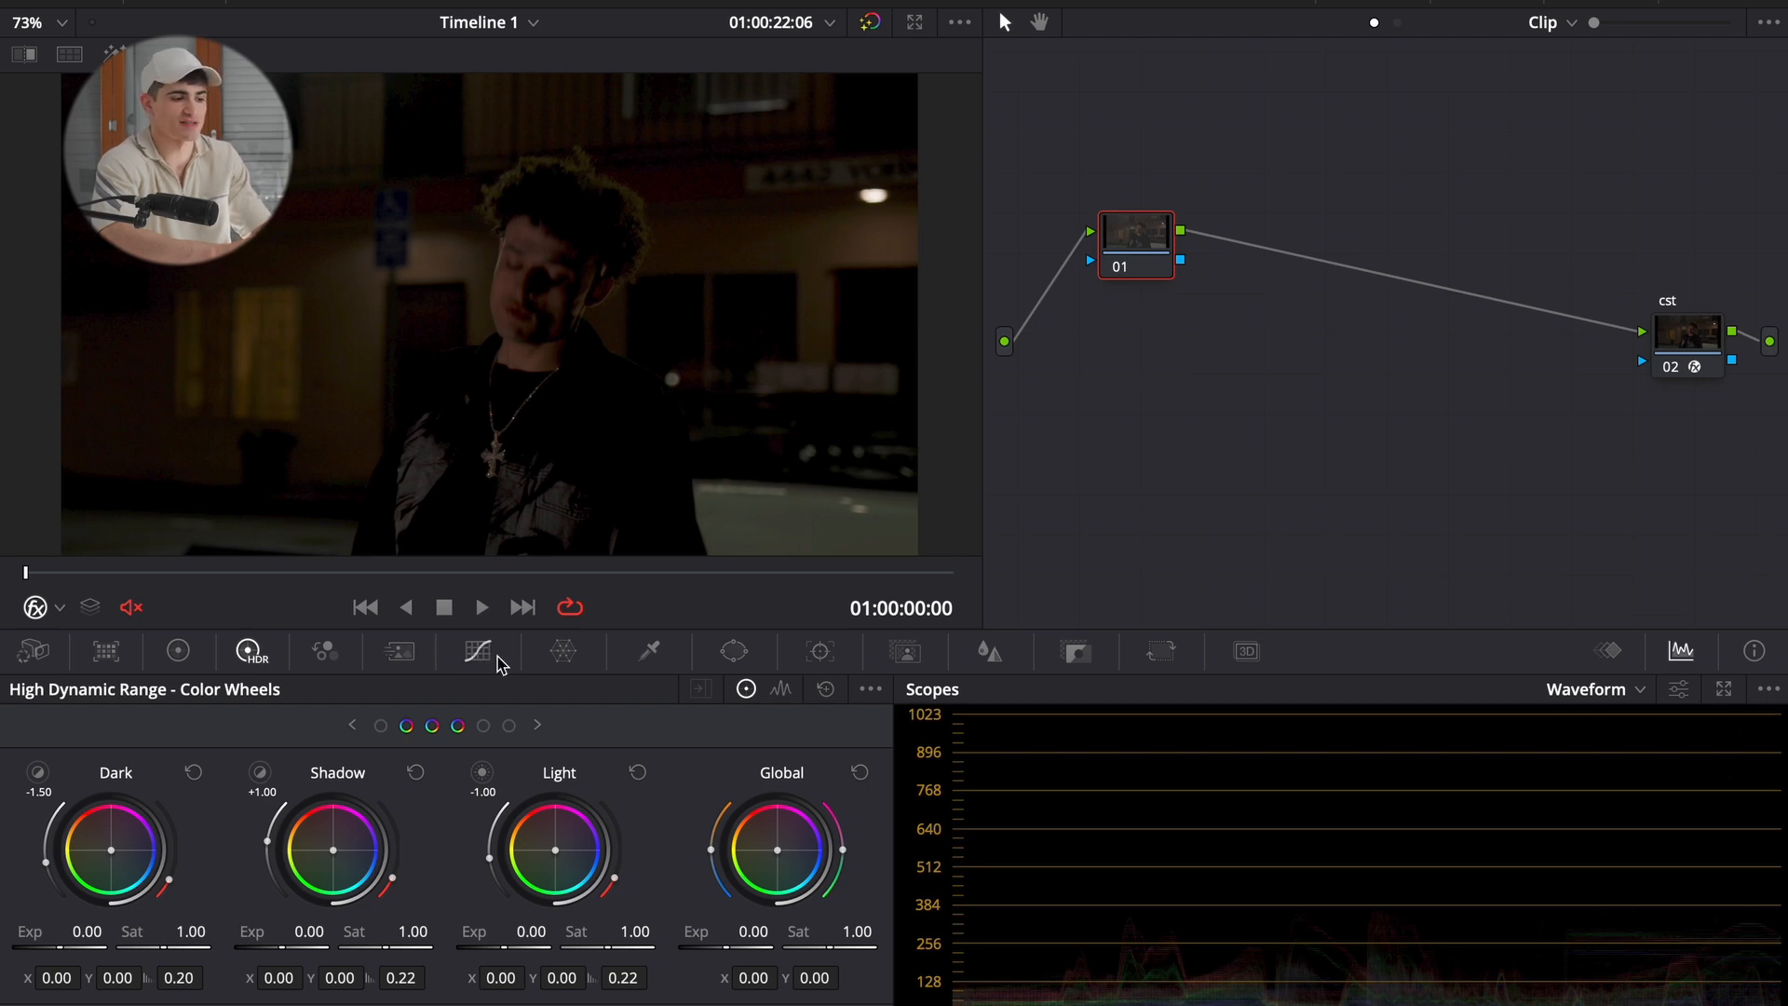
- Try raising the Primaries Offset of node 01 to 46.50 and reset it
left_click(178, 650)
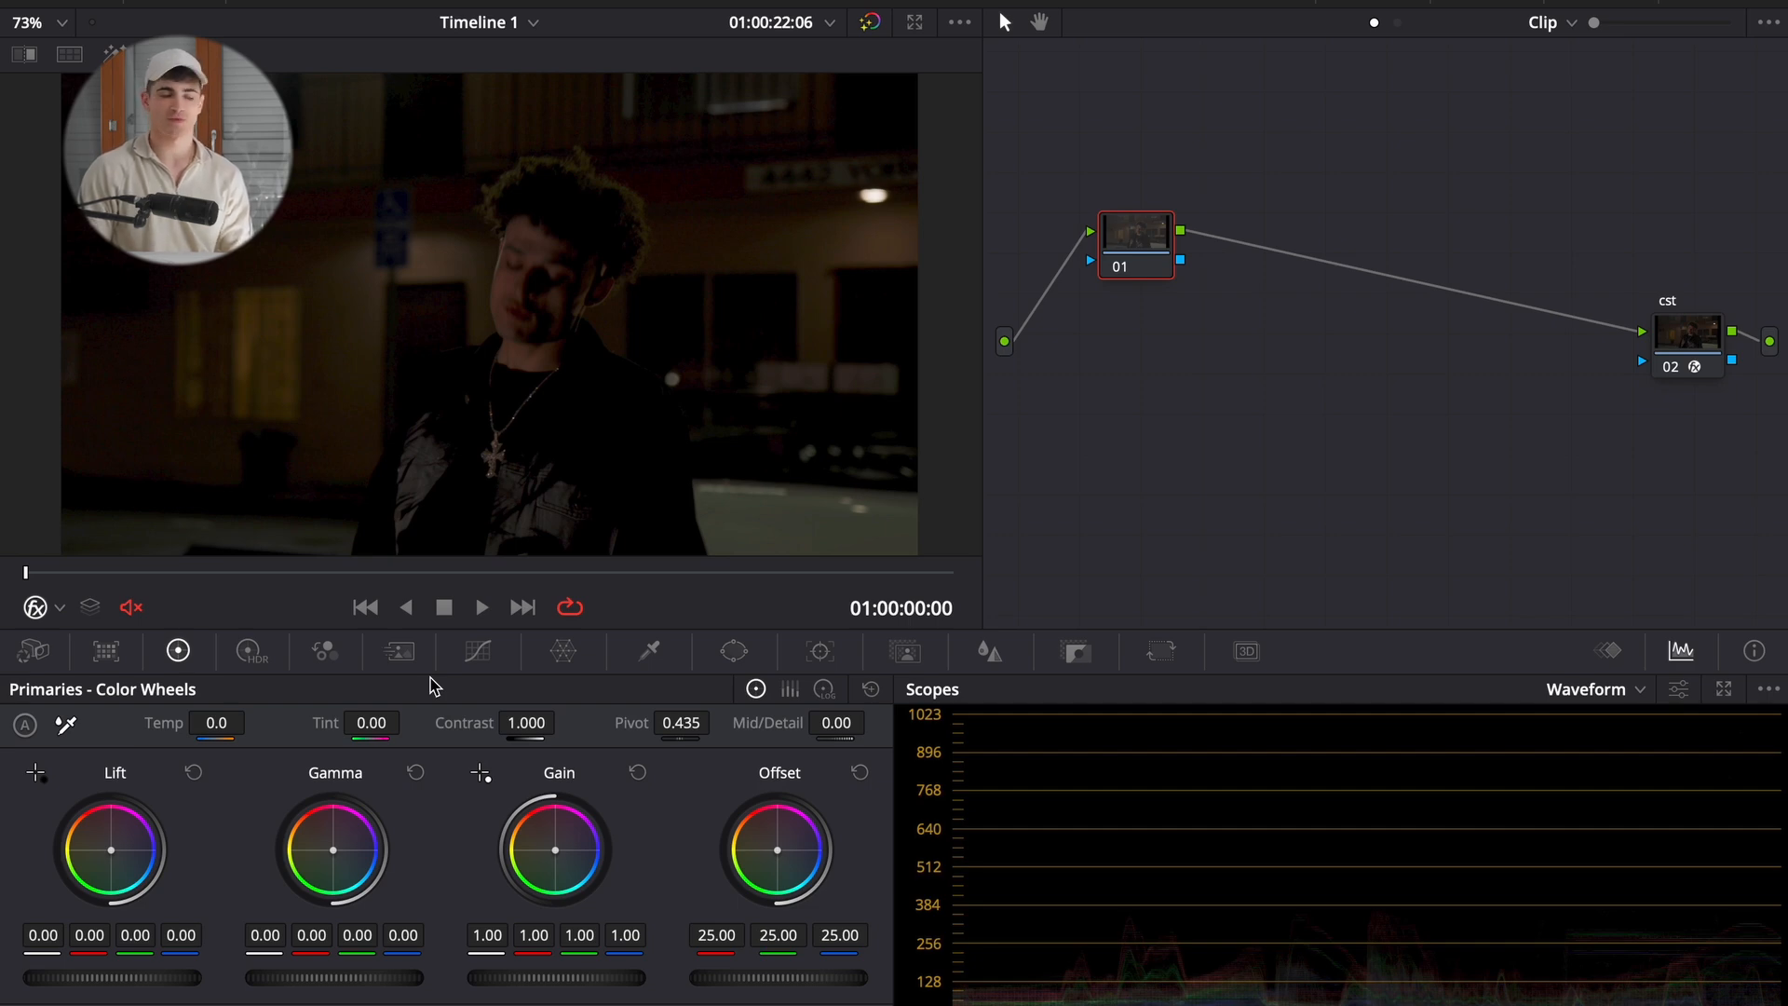
left_click(247, 652)
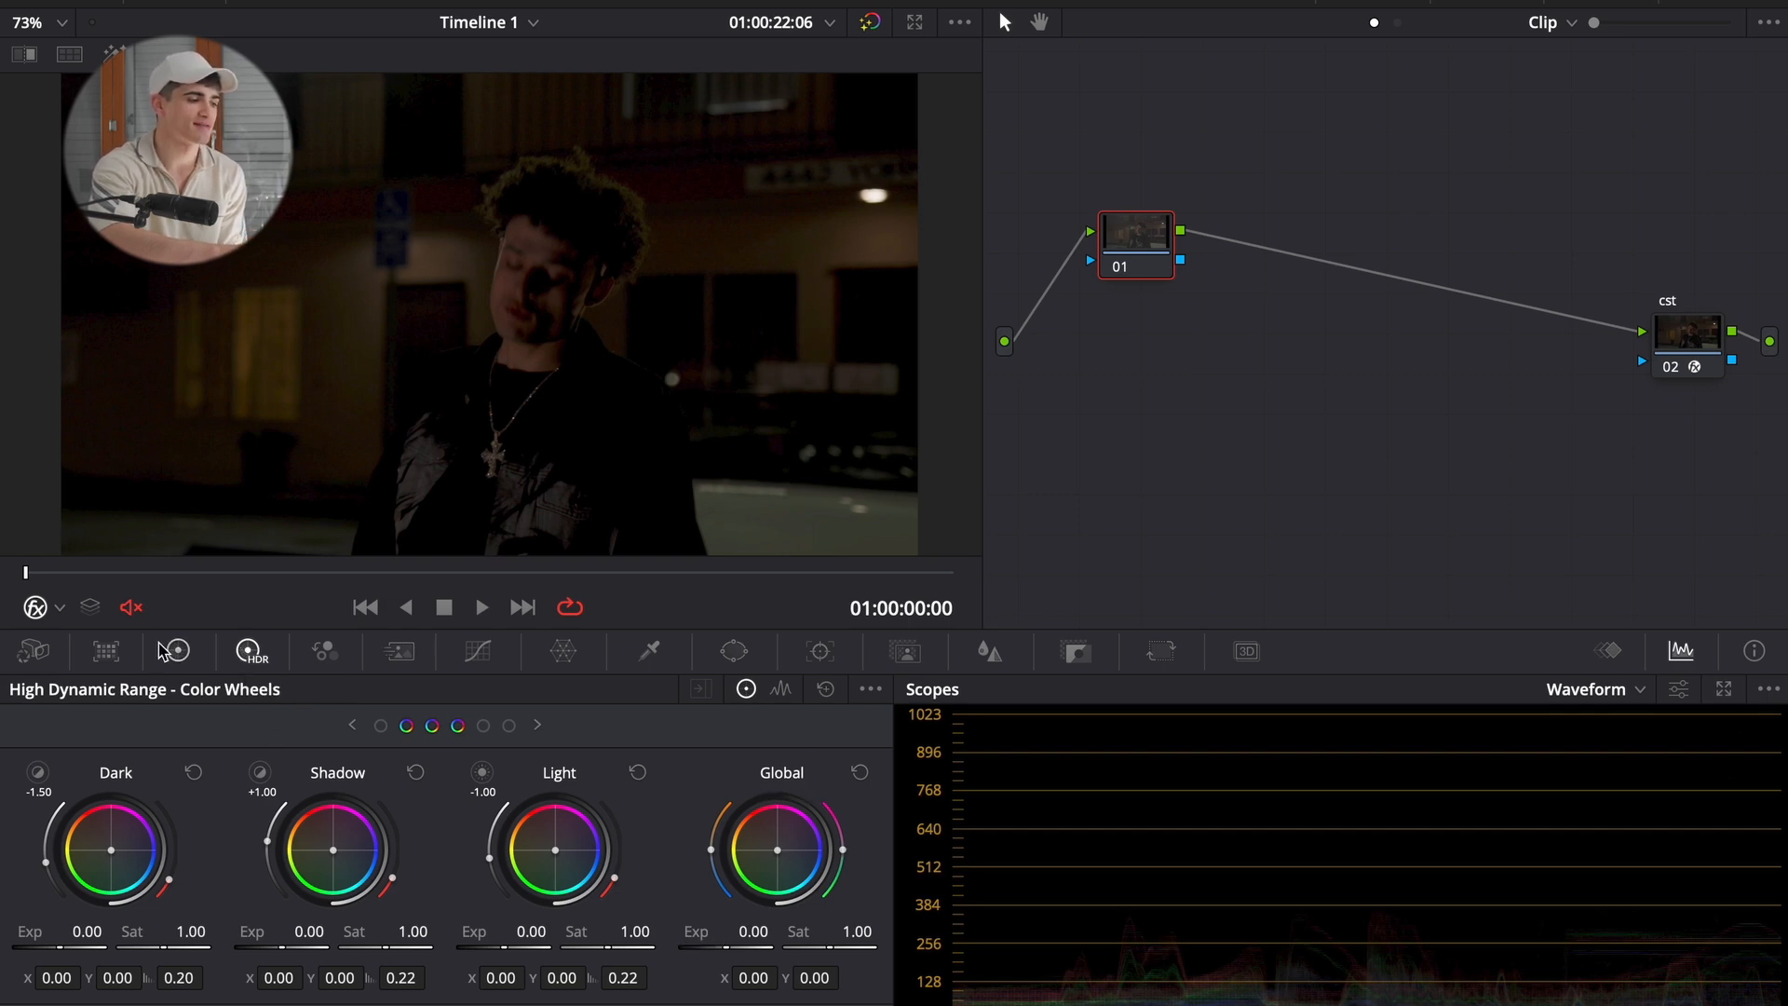
left_click(180, 652)
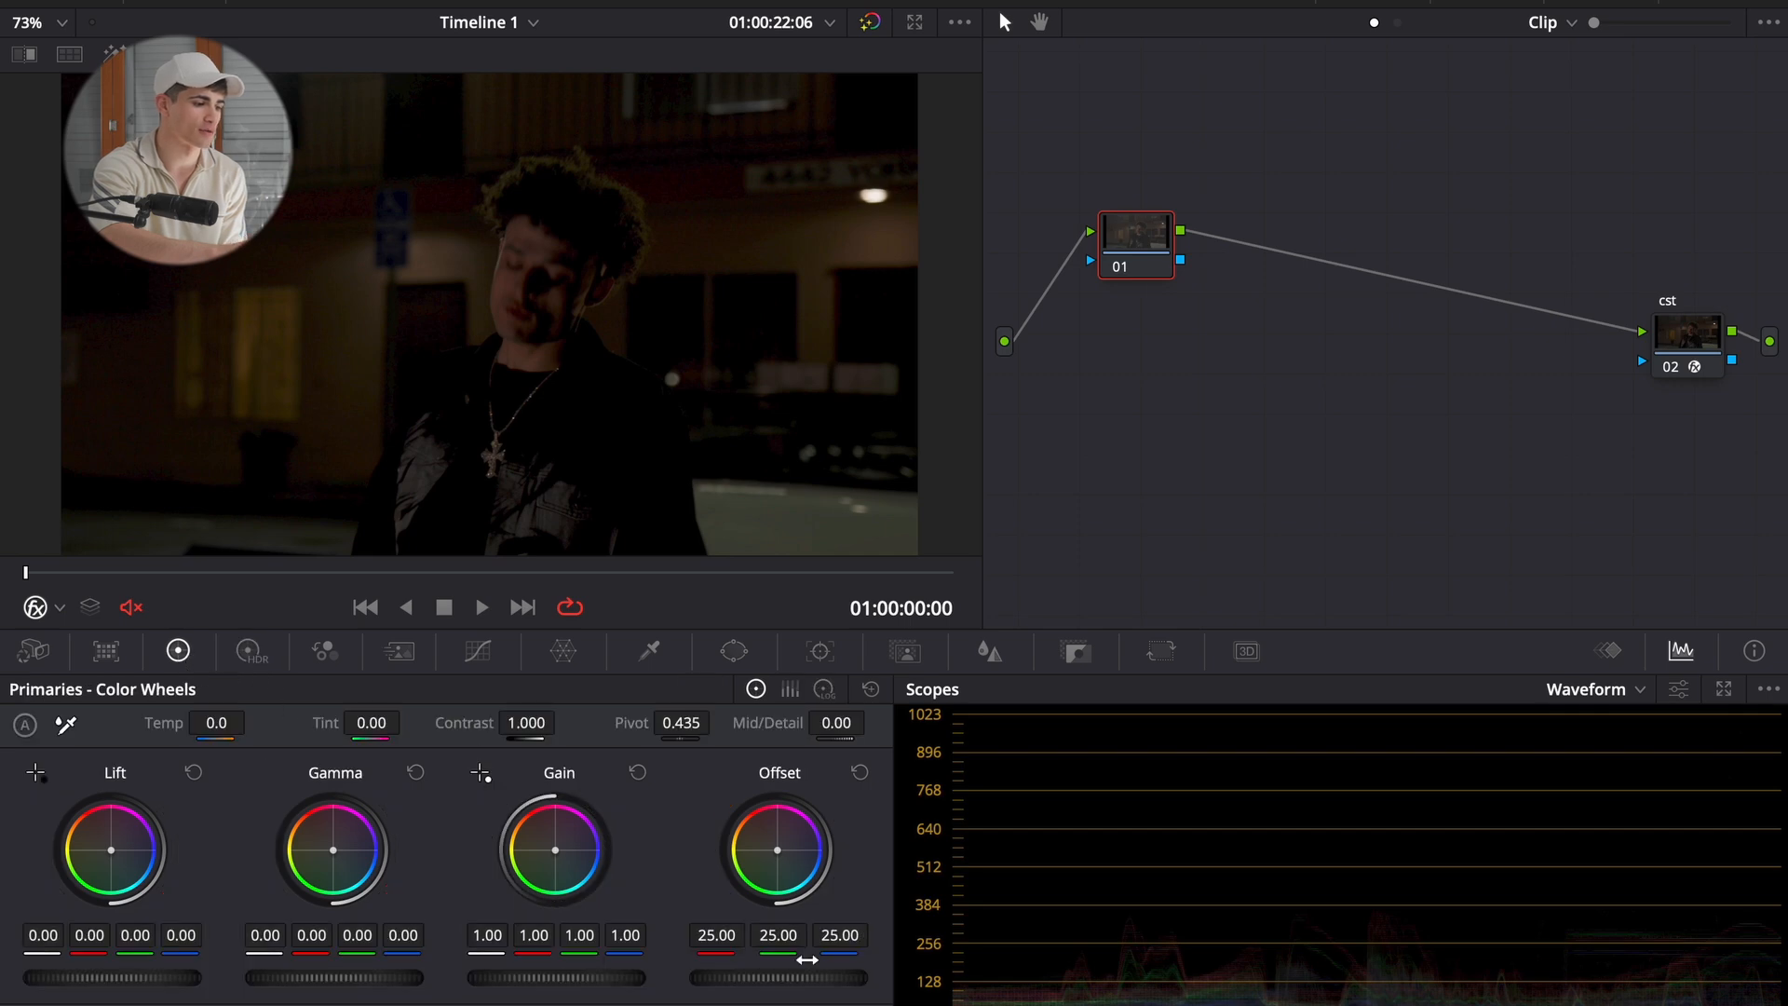
left_click_drag(772, 976, 1201, 976)
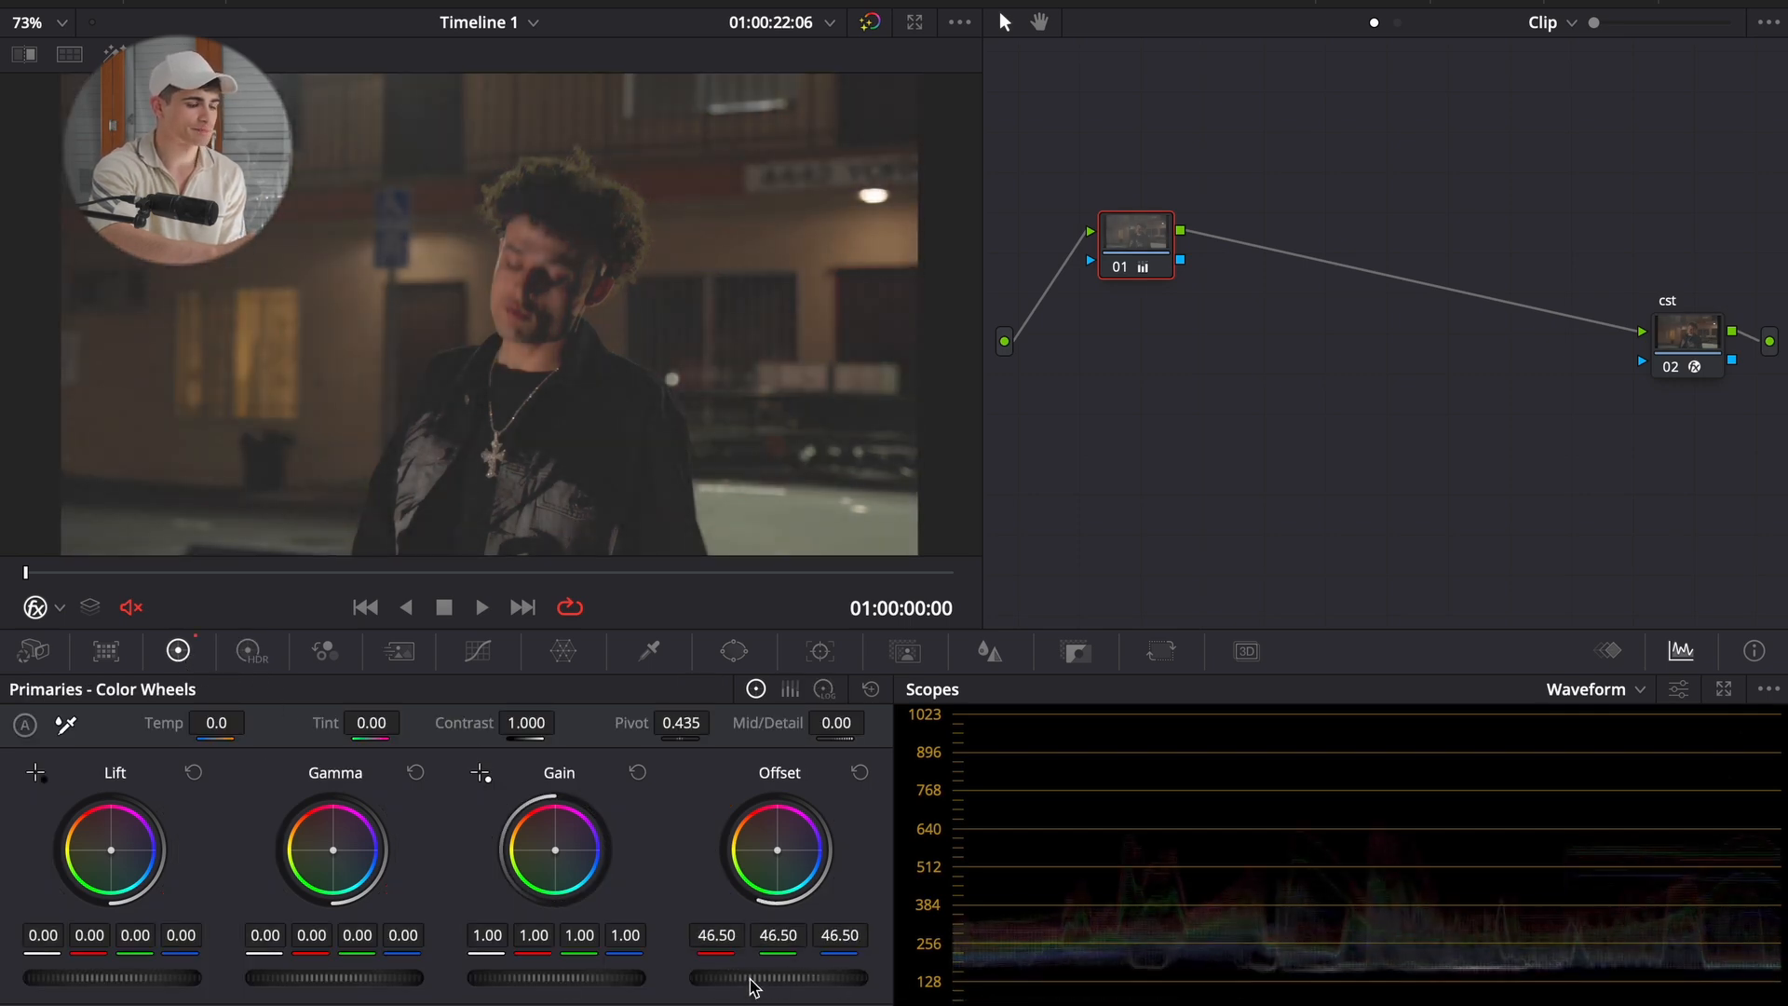
left_click(860, 772)
- Set the HDR Global exposure of node 01 to 1.31 and label the node exp
left_click(252, 651)
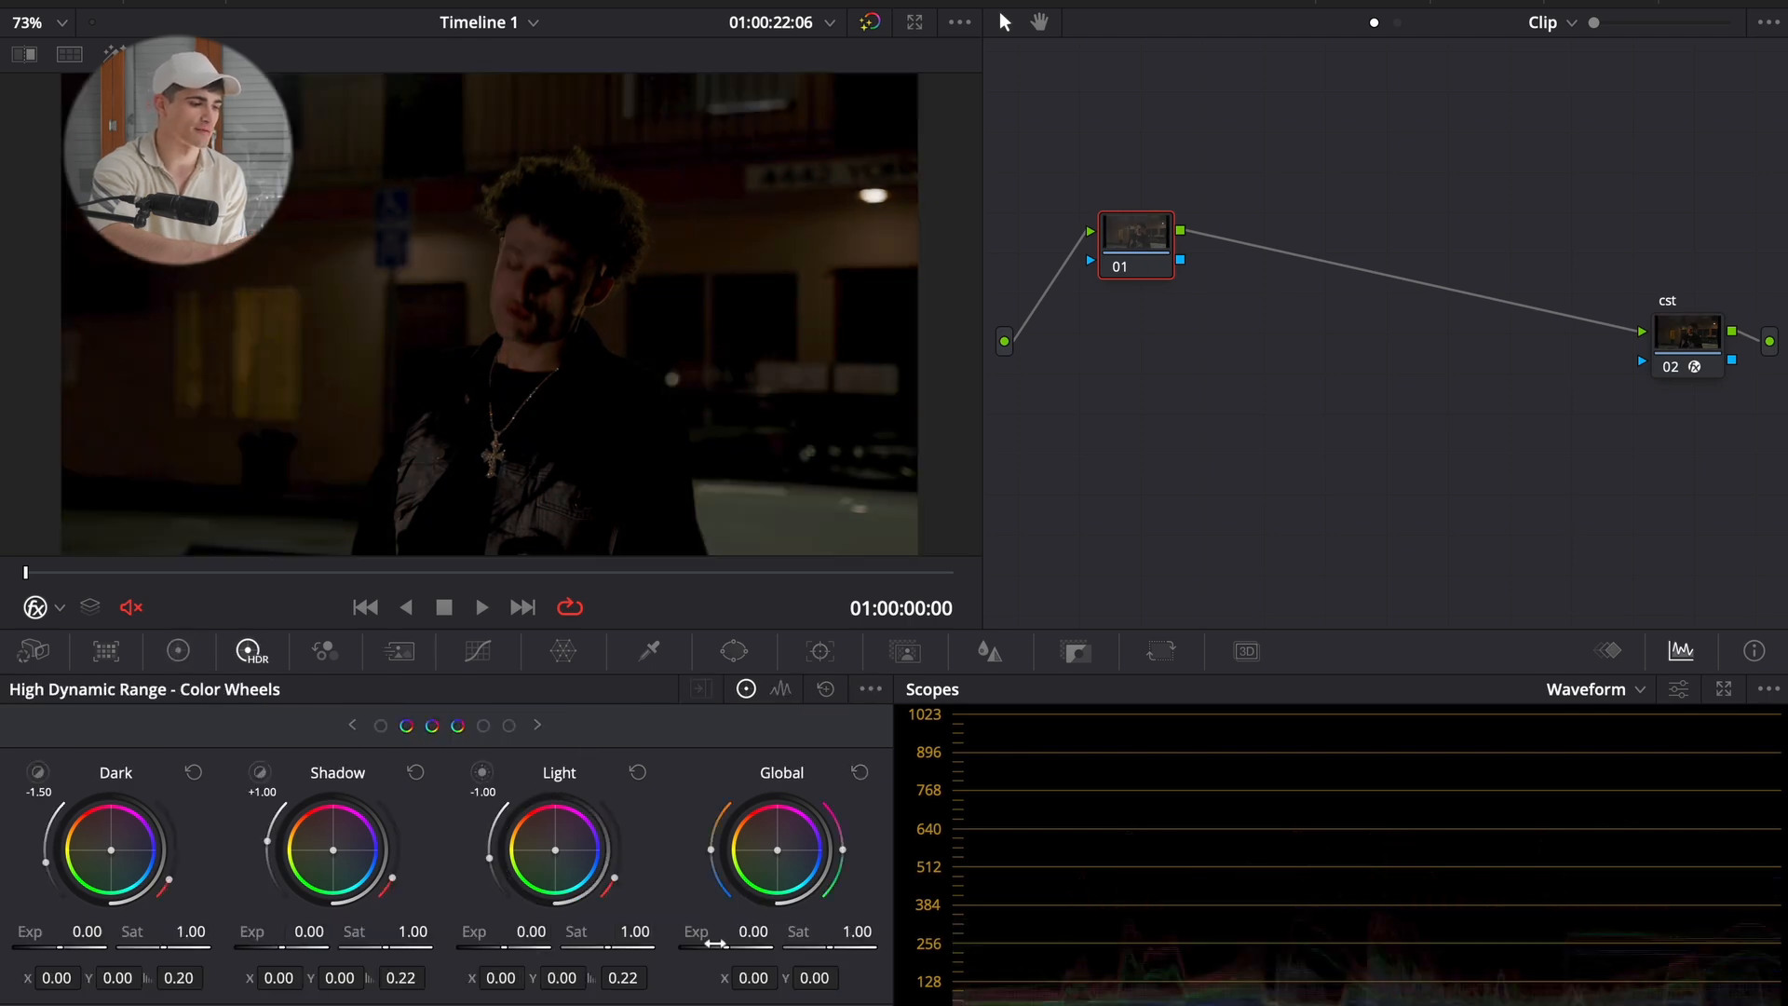
left_click_drag(714, 923, 1419, 1004)
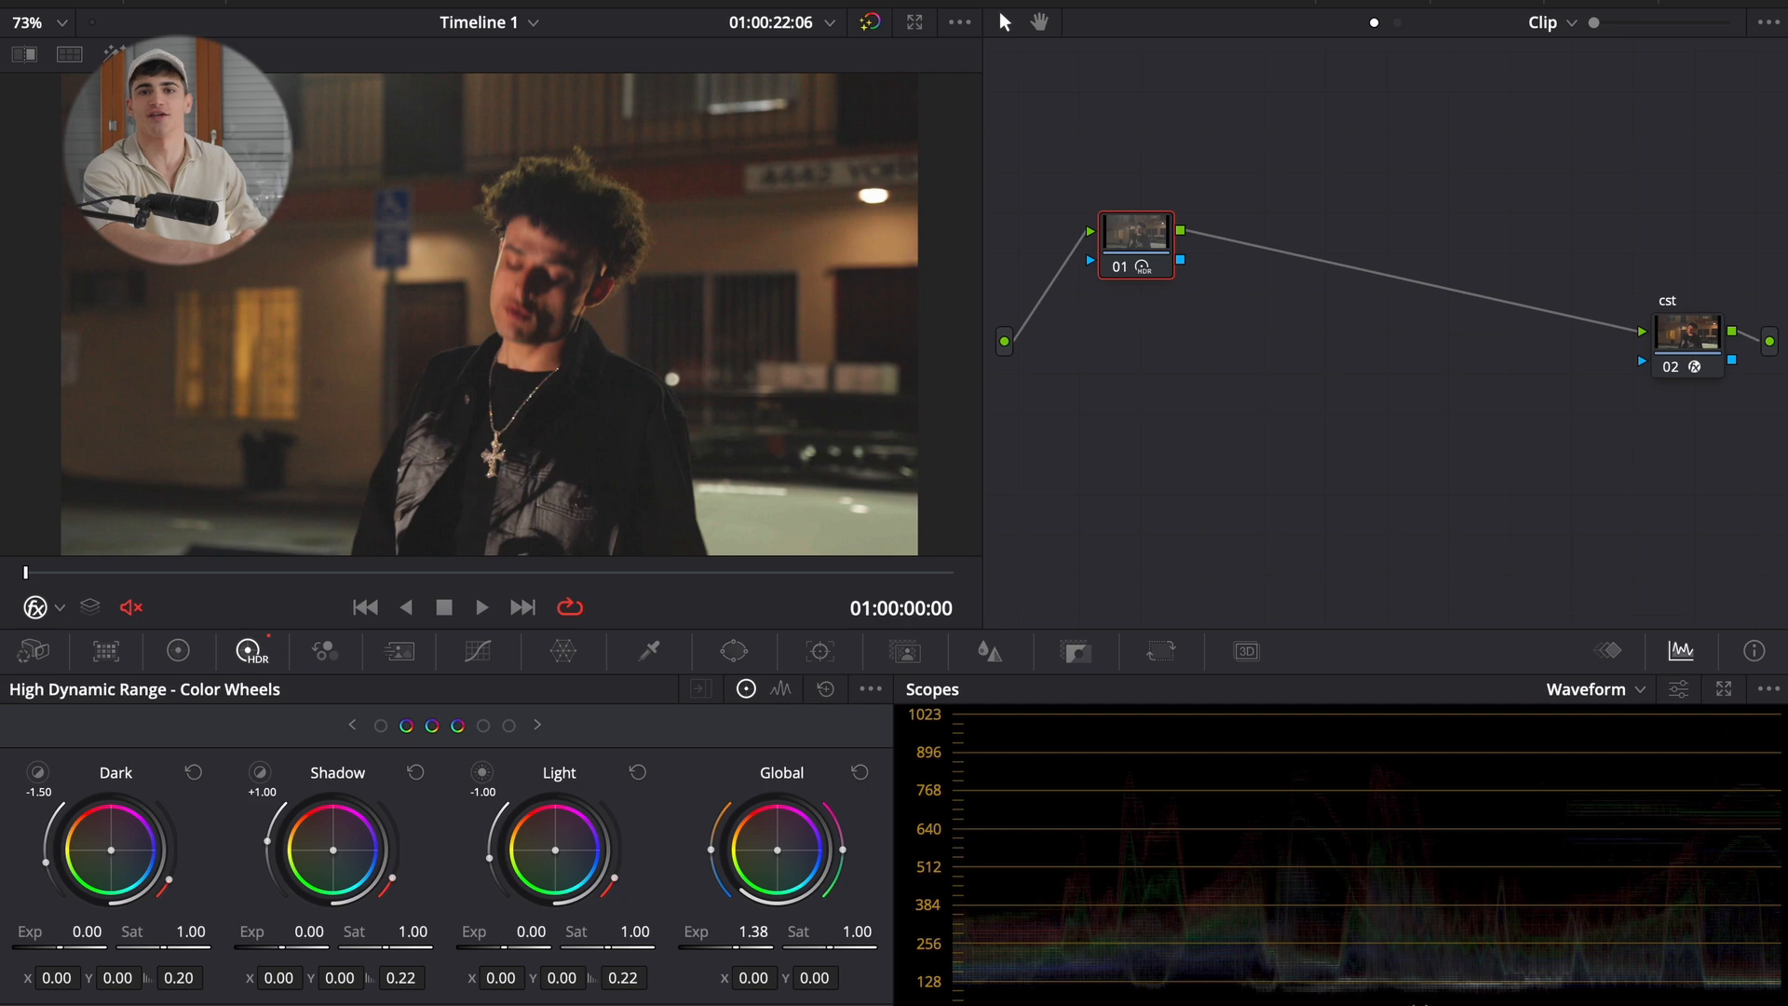
left_click_drag(1360, 991, 1260, 981)
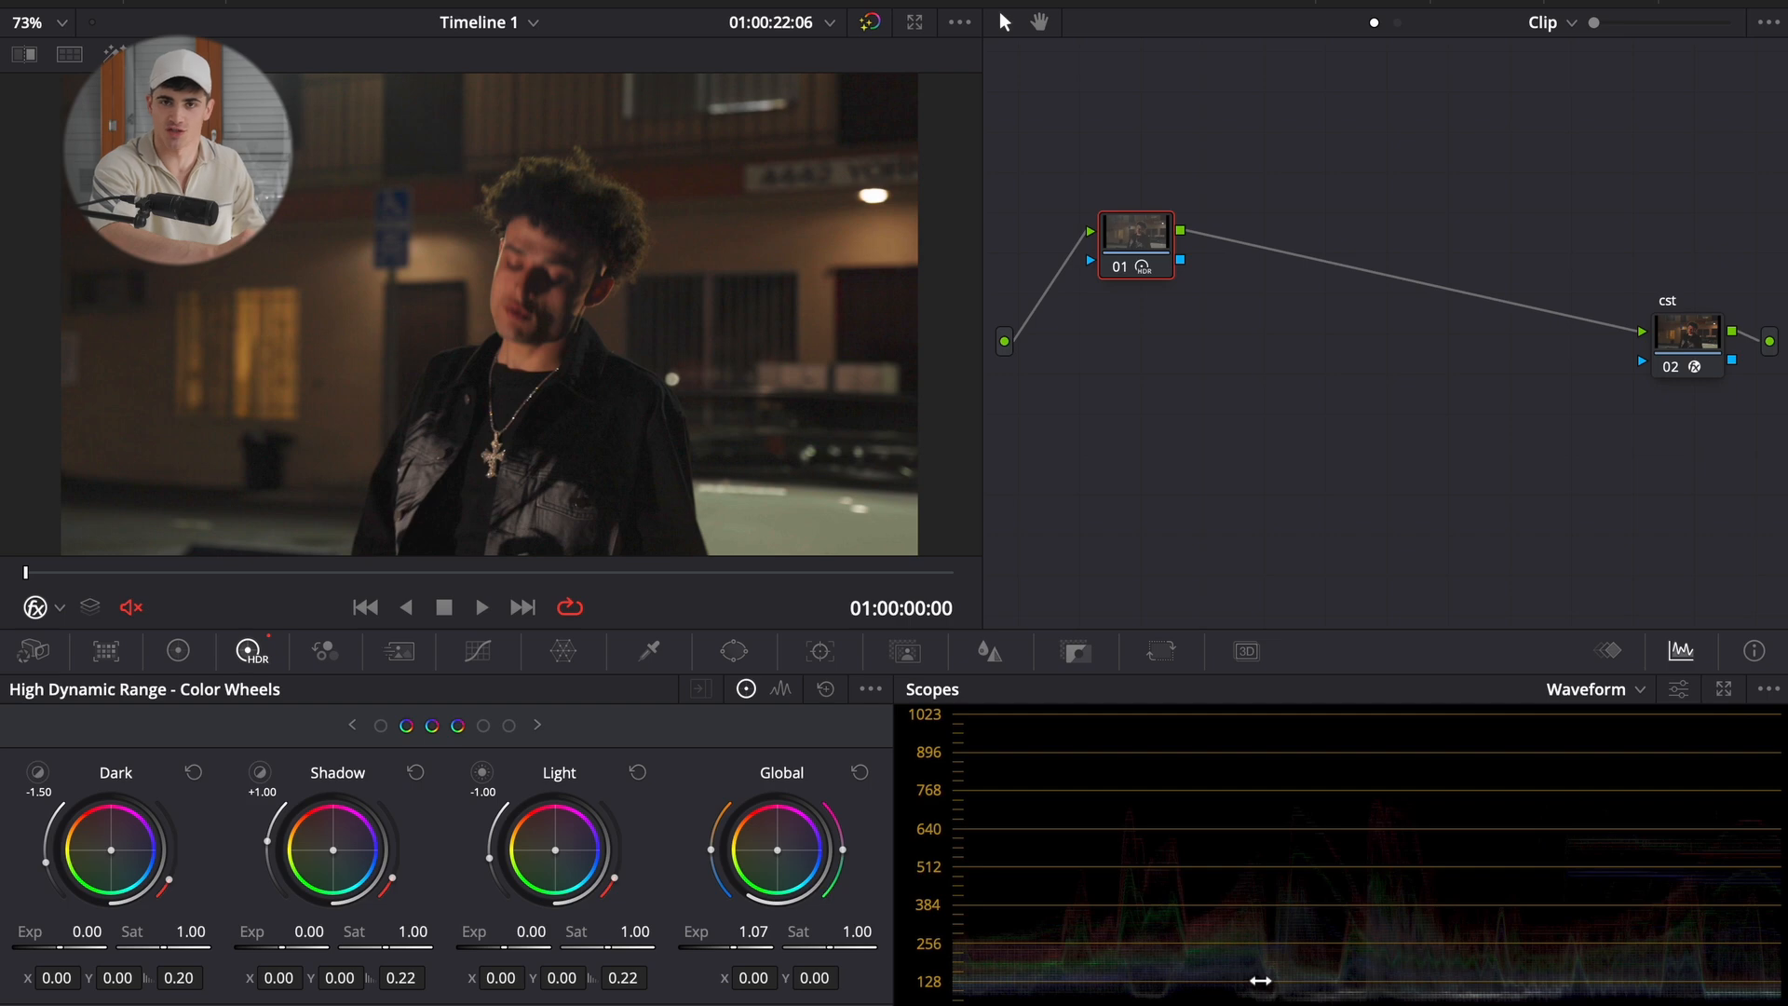
left_click_drag(1261, 978, 1228, 988)
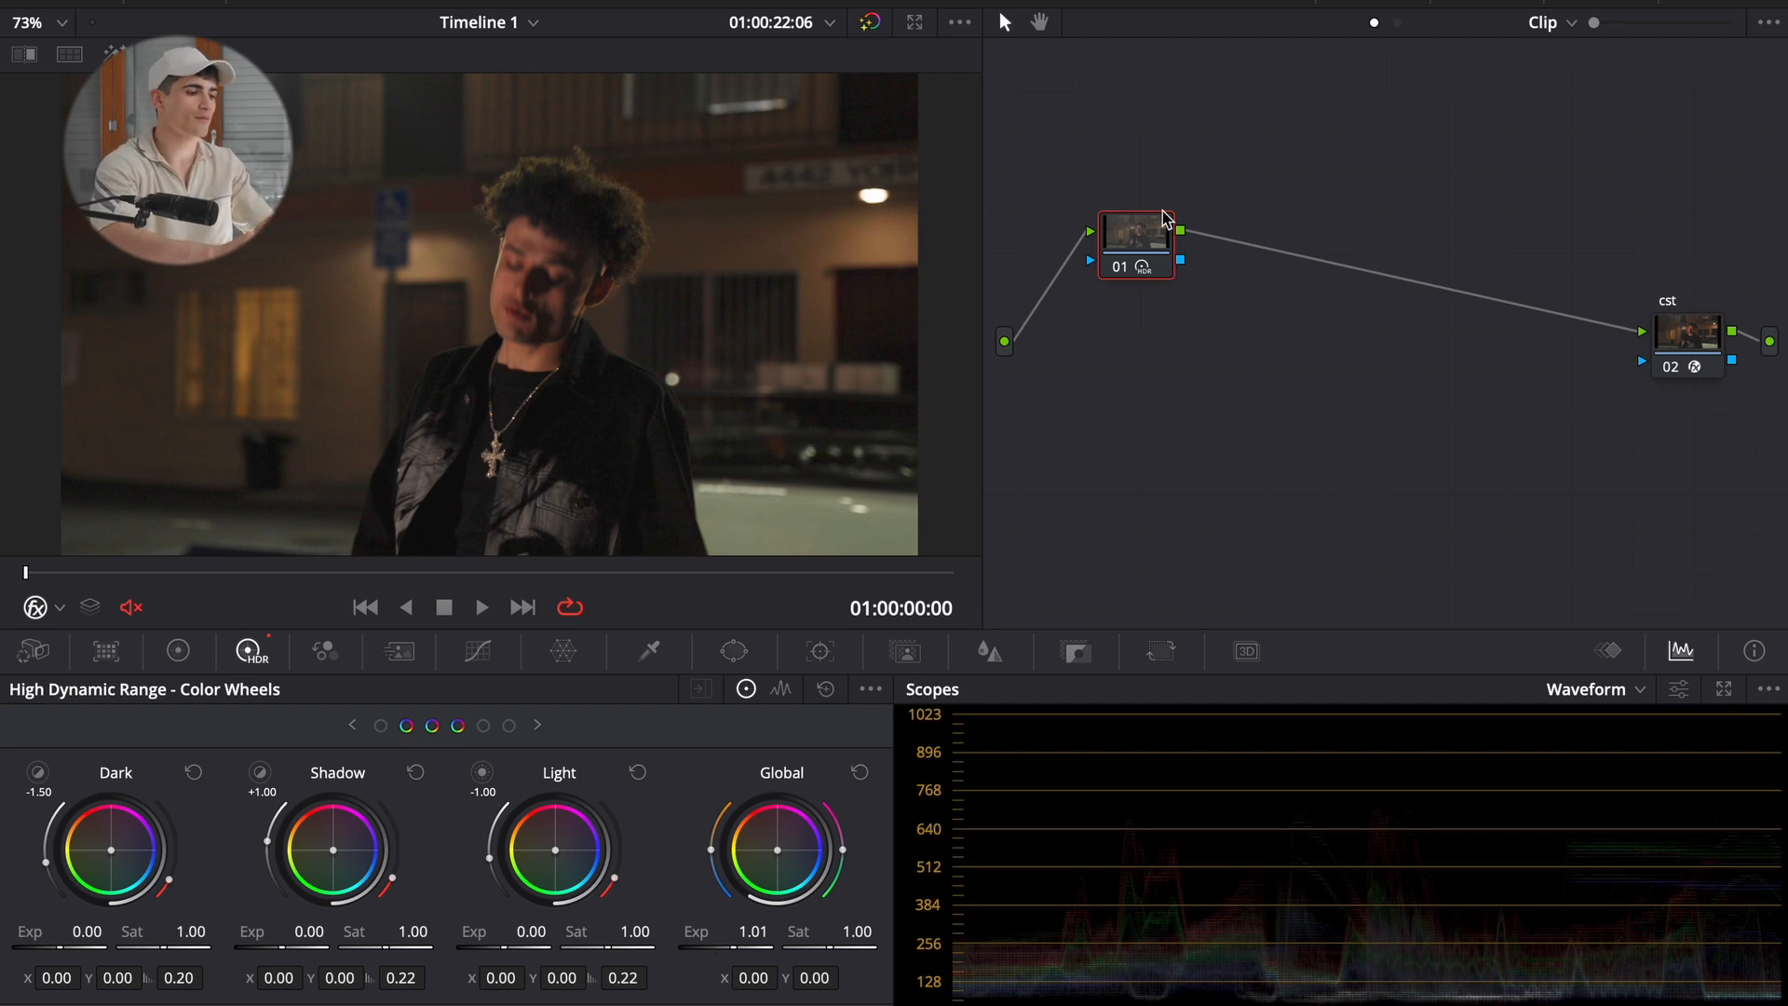
left_click_drag(719, 931, 875, 916)
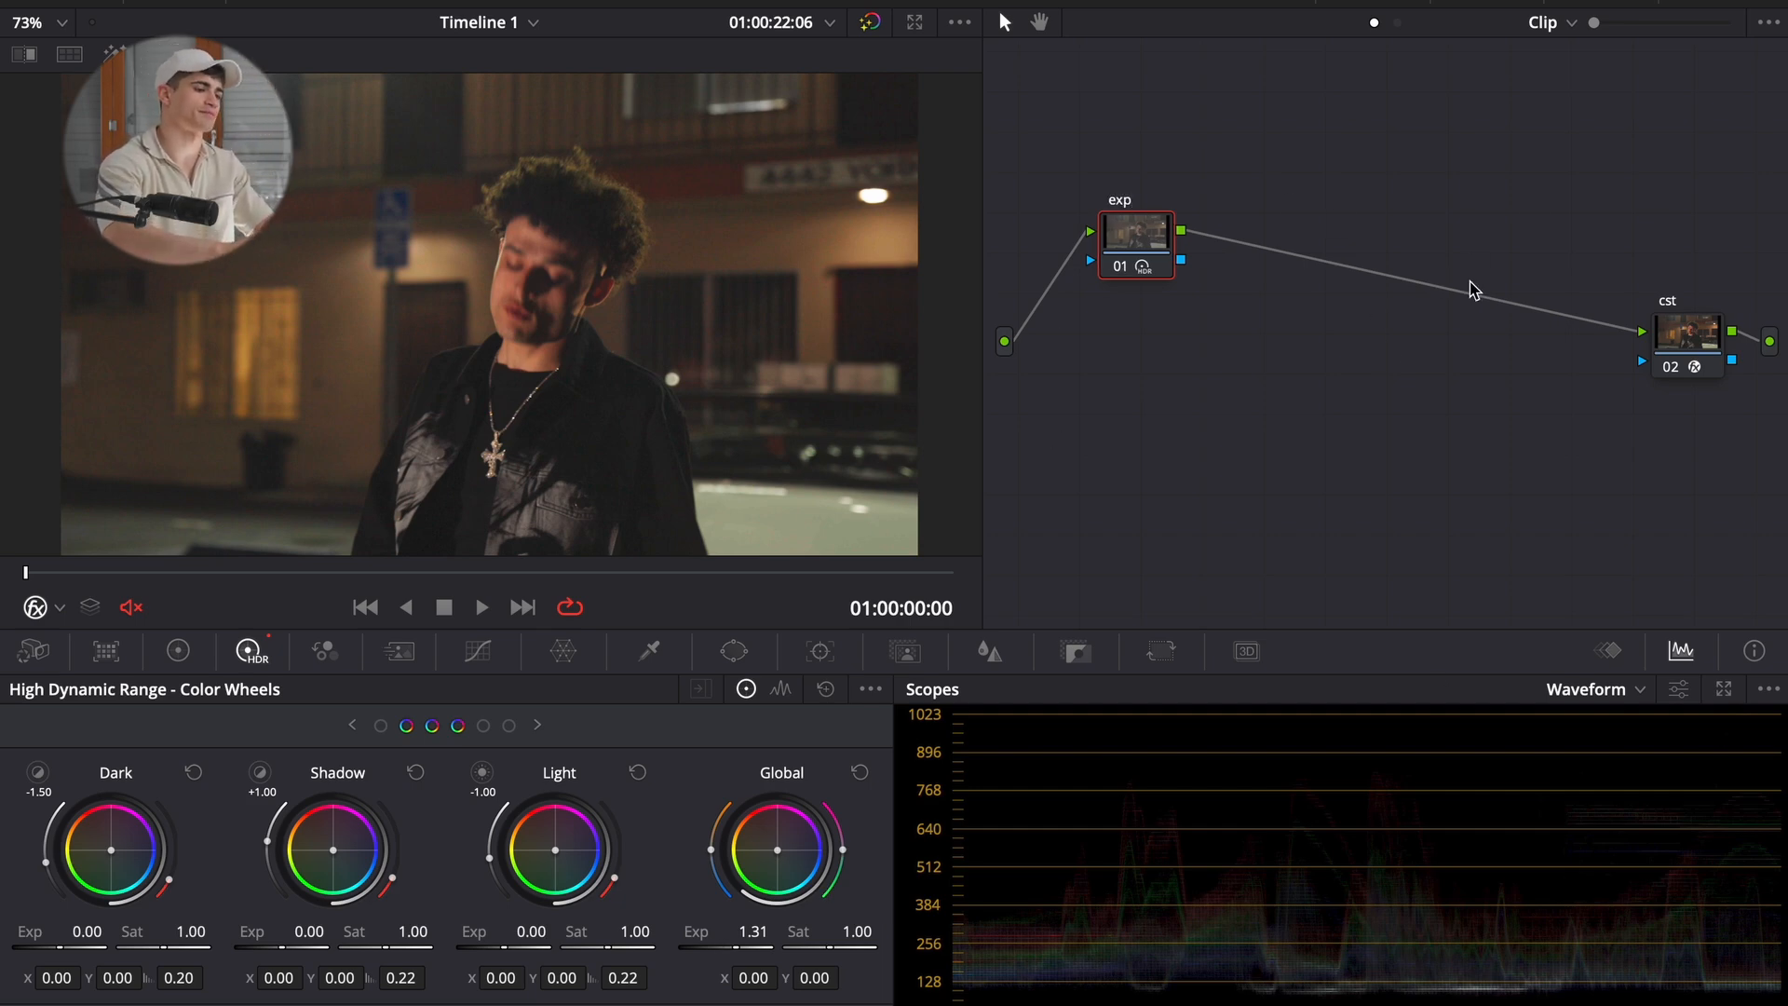
- Add a serial node after exp, show its Primaries color wheels, and move the playhead to 01:00:02:08
key("alt+s")
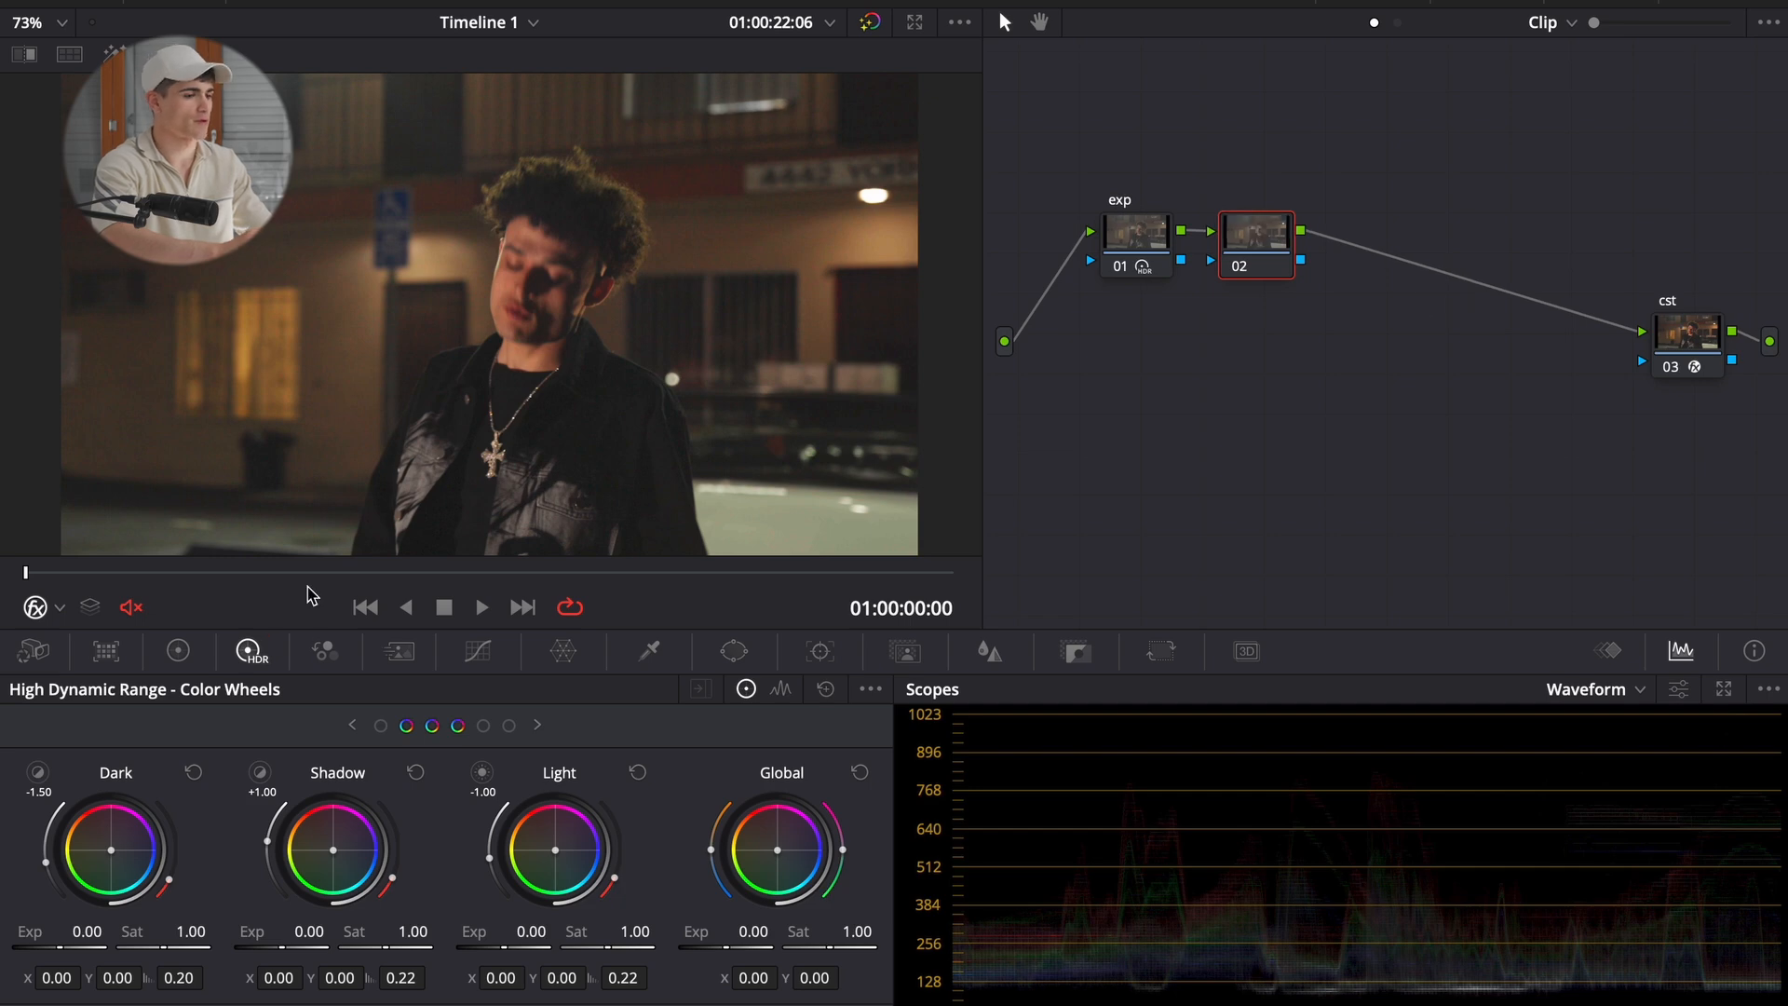
left_click(240, 663)
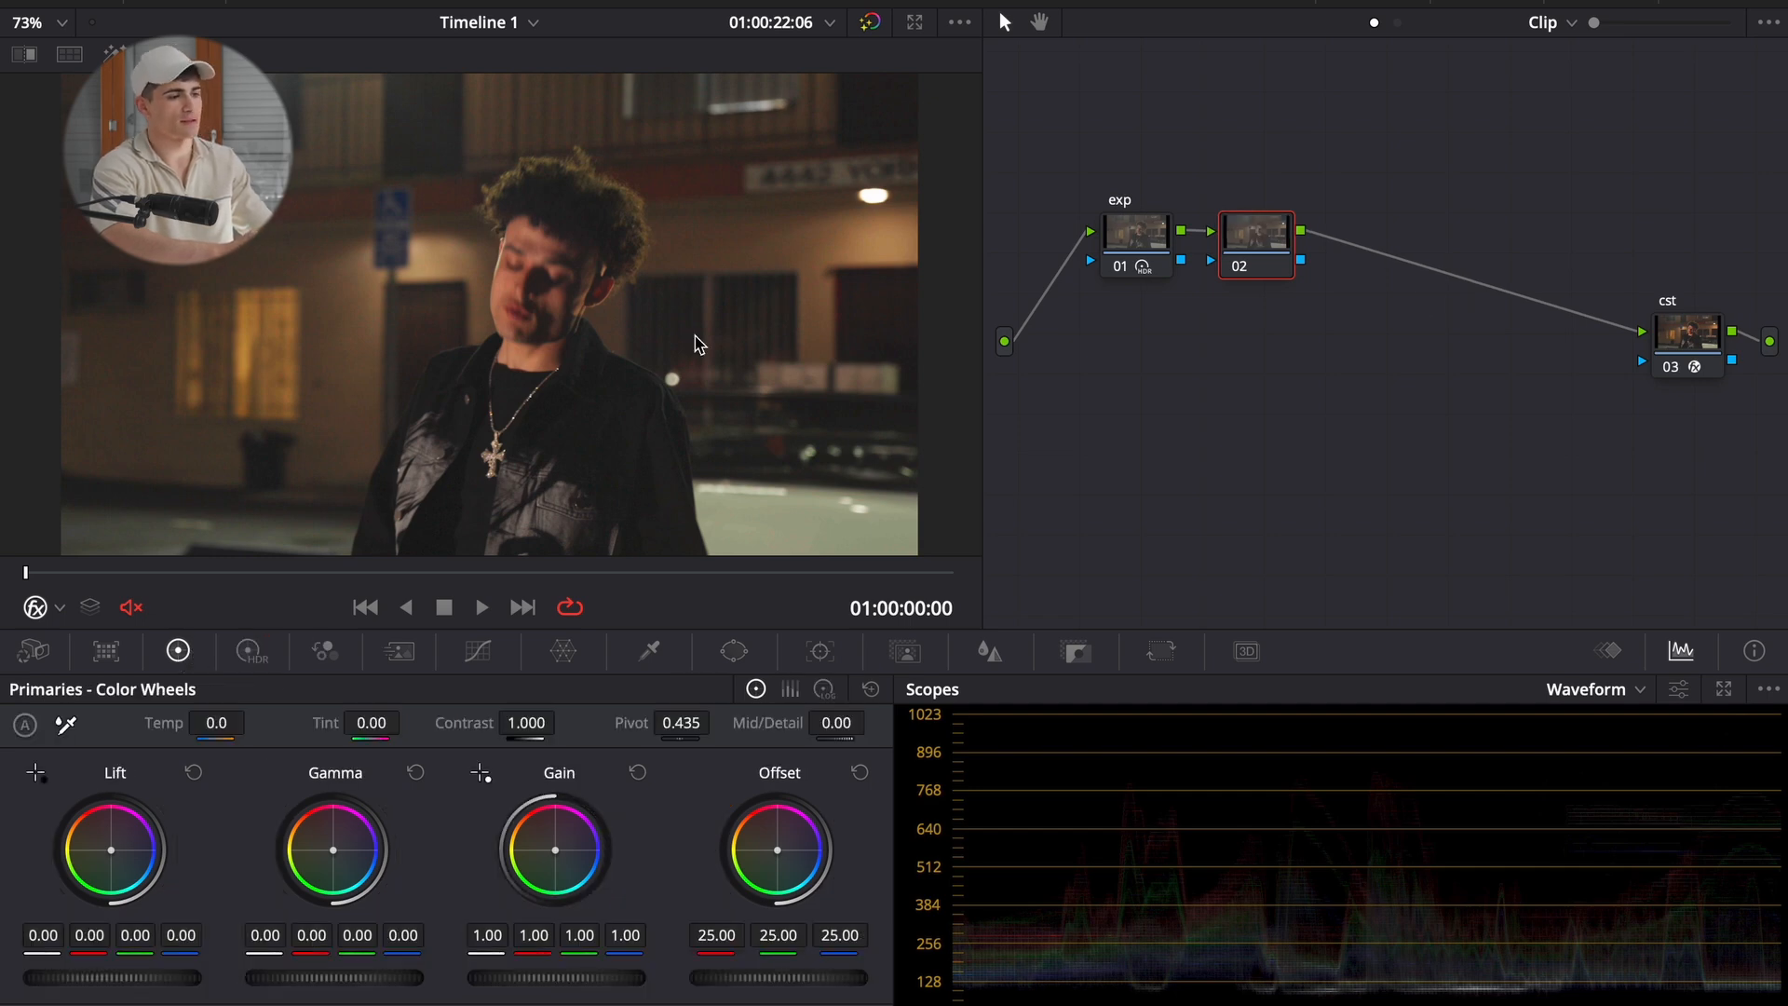
left_click(251, 652)
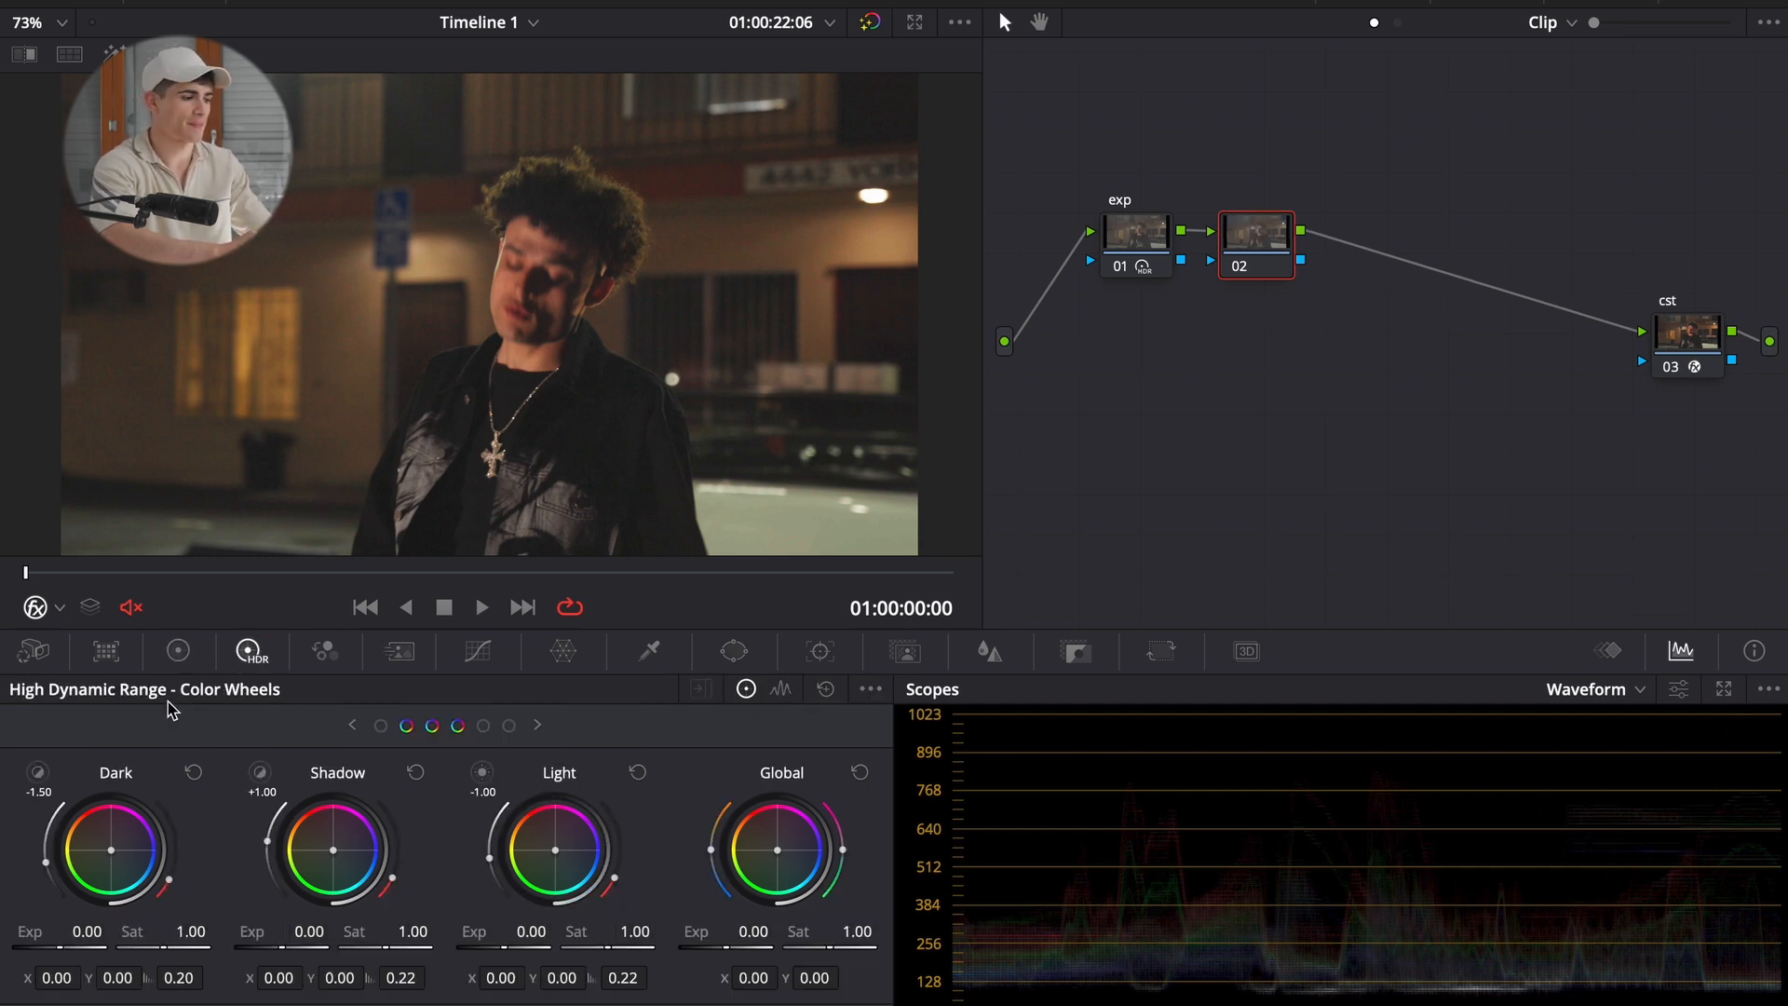
left_click(180, 652)
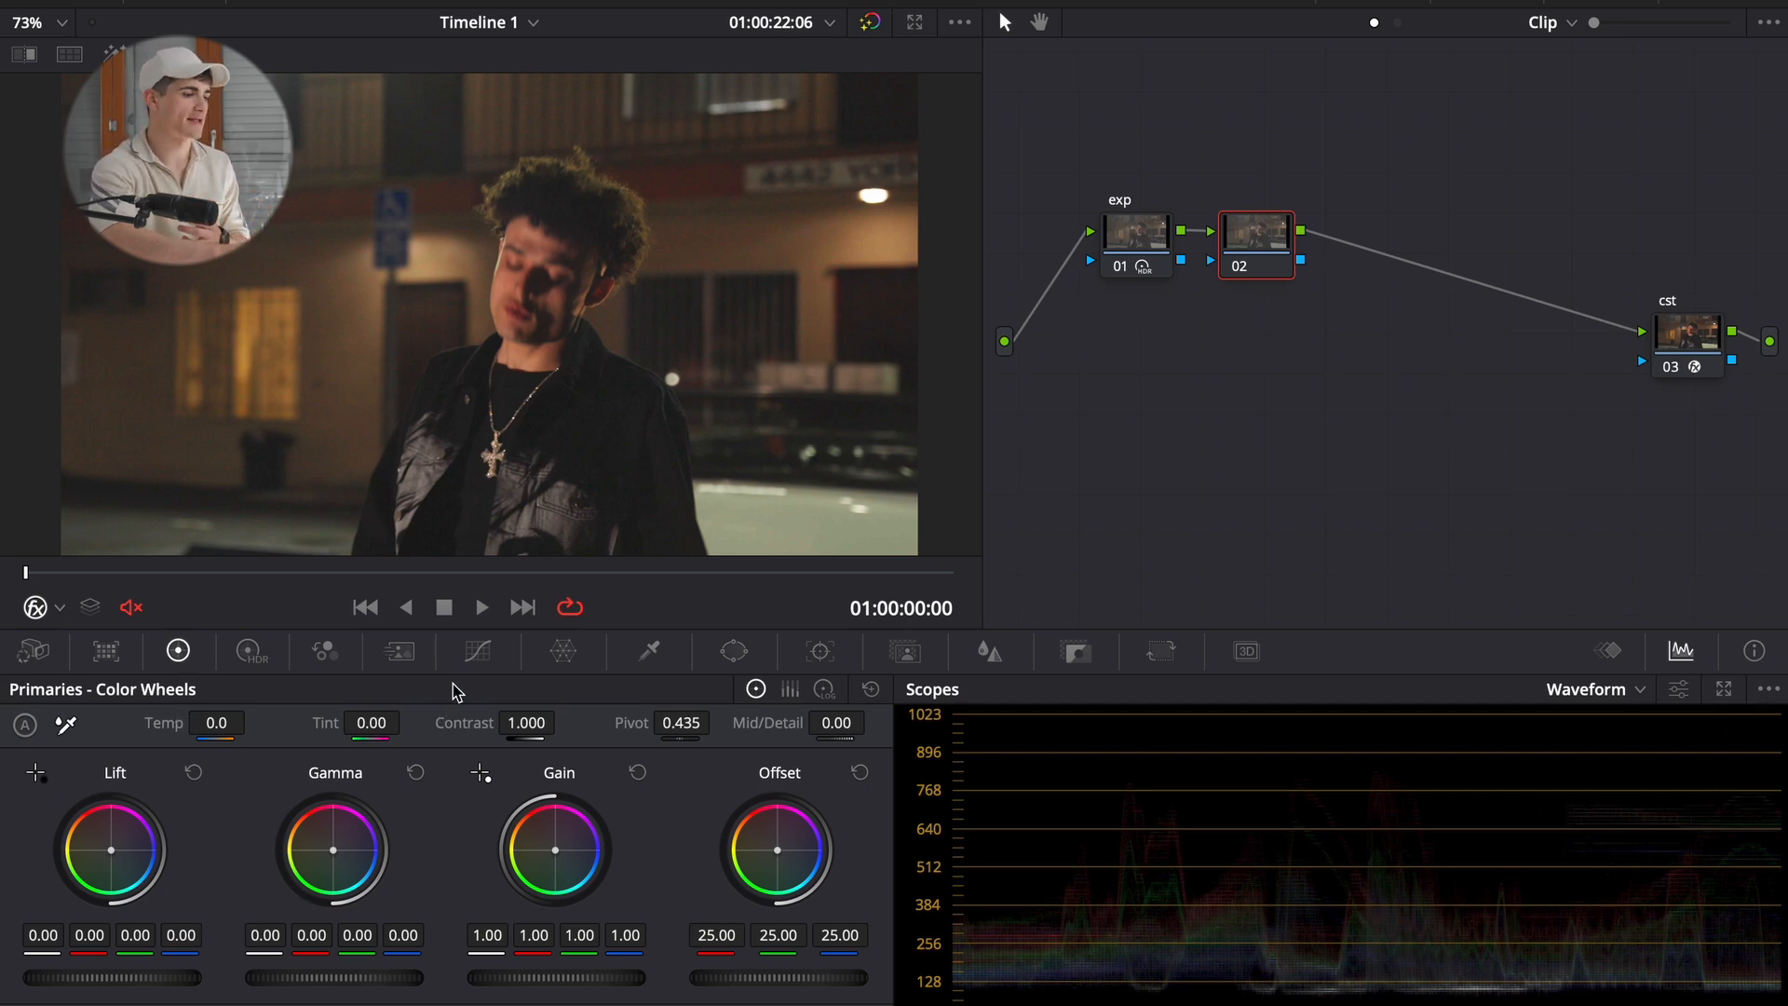
left_click(478, 650)
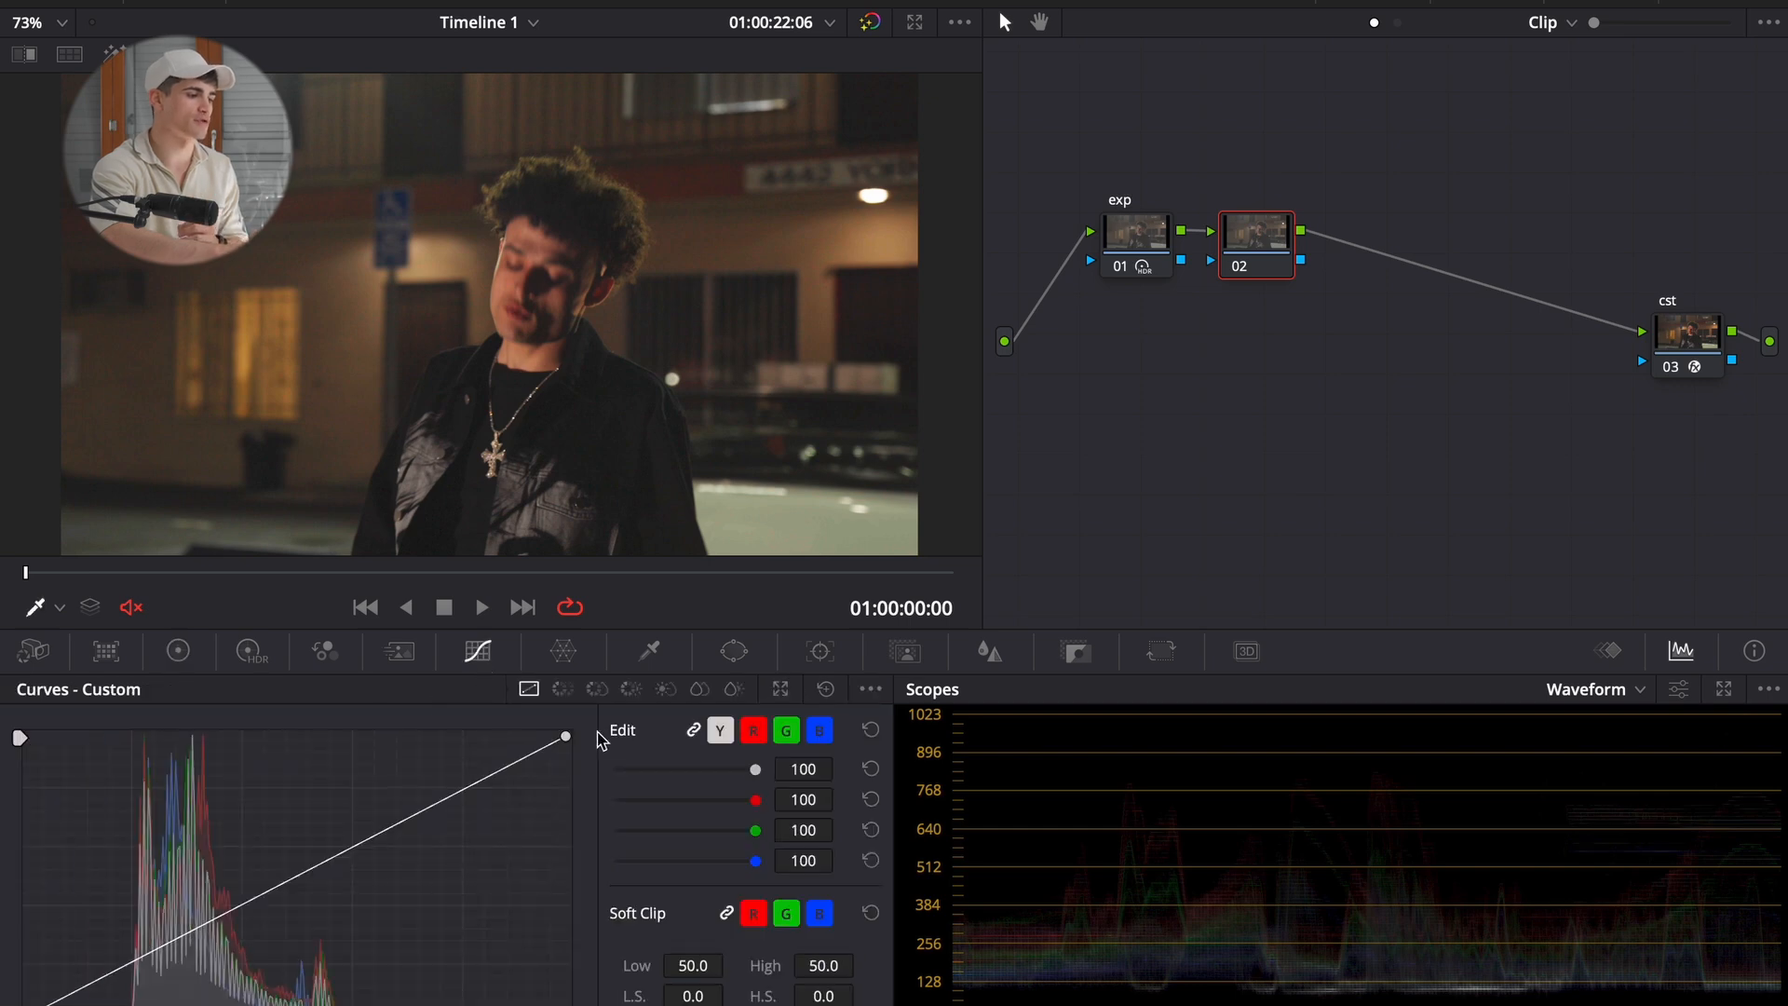
left_click(174, 663)
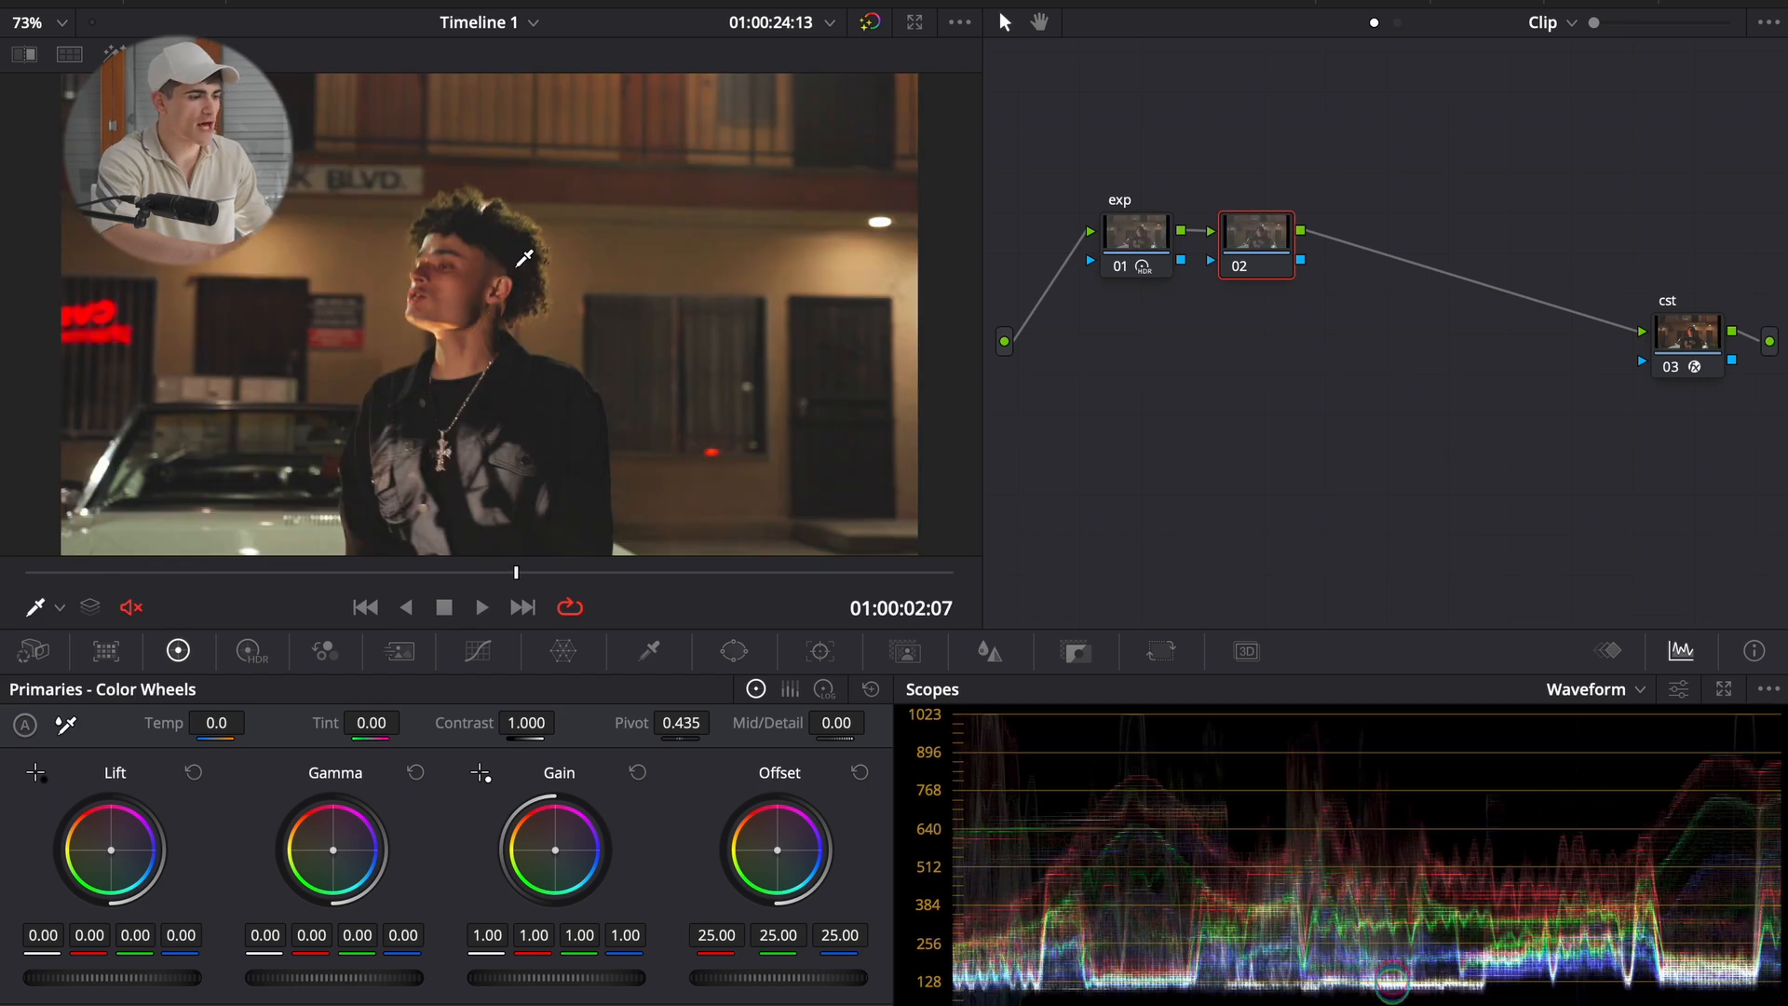
mouse_move(530, 576)
left_mouse_down()
mouse_move(624, 579)
mouse_move(525, 583)
left_mouse_up()
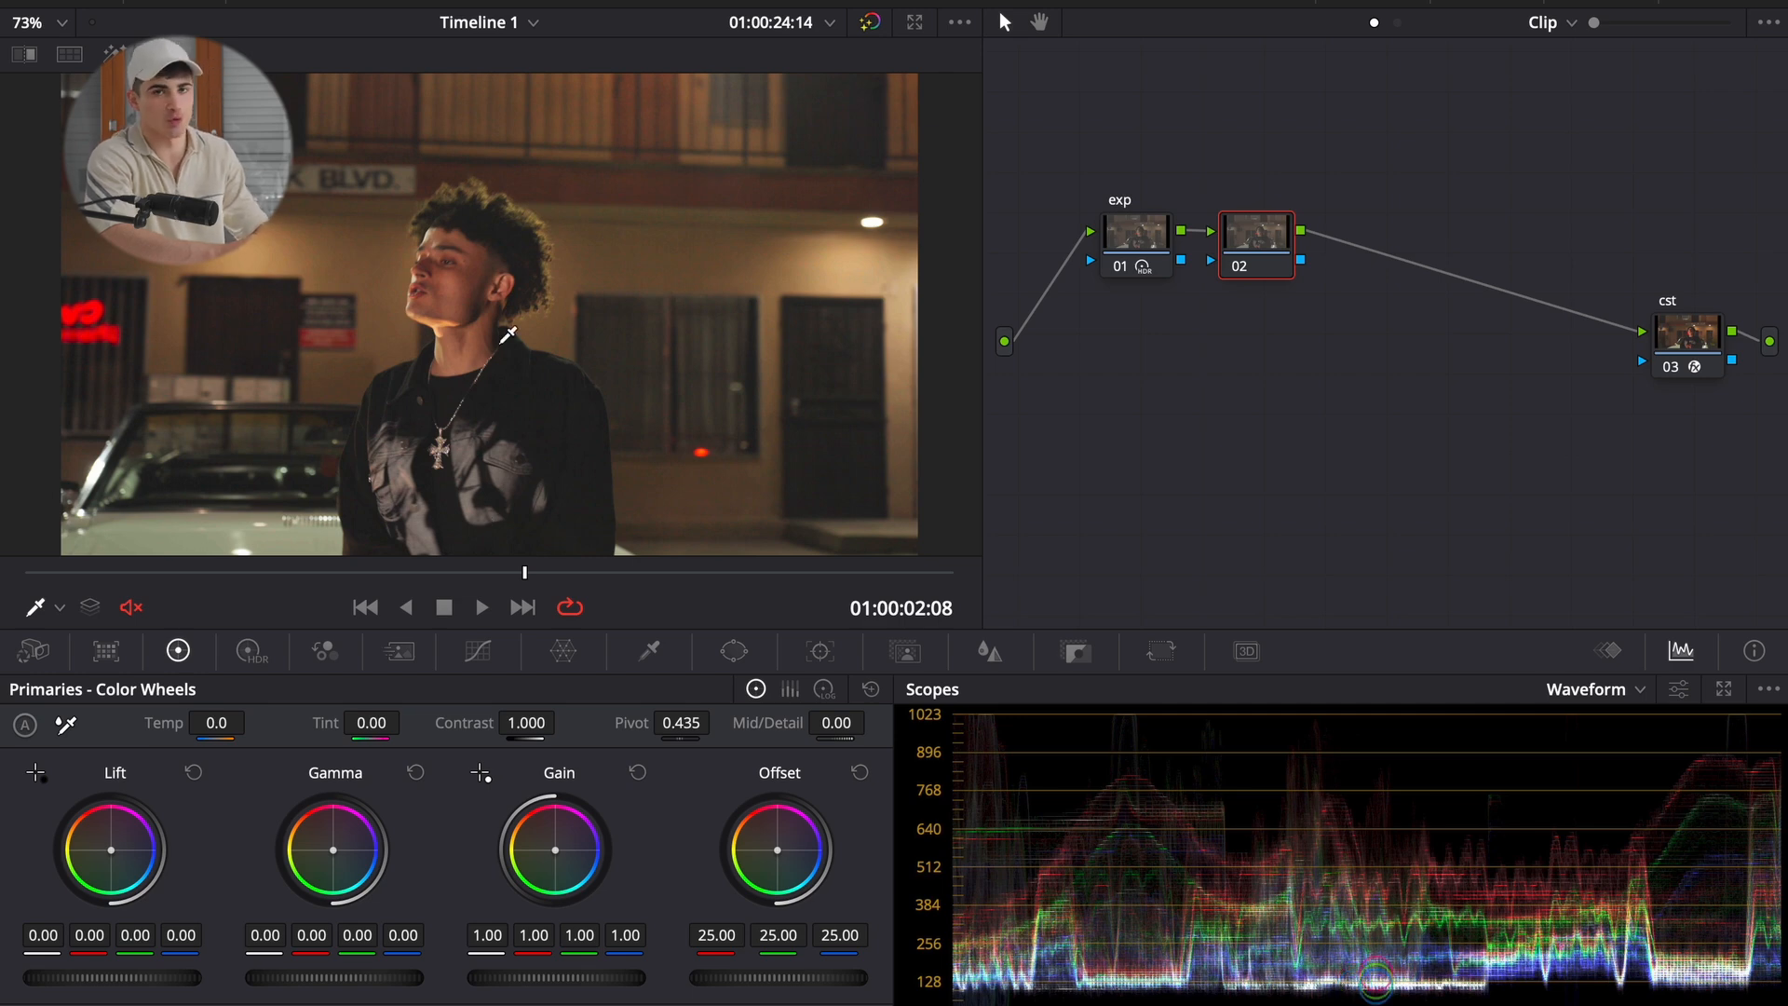
- Try a Primaries contrast of 1.400 on node 02 and undo it
left_click_drag(533, 723, 775, 555)
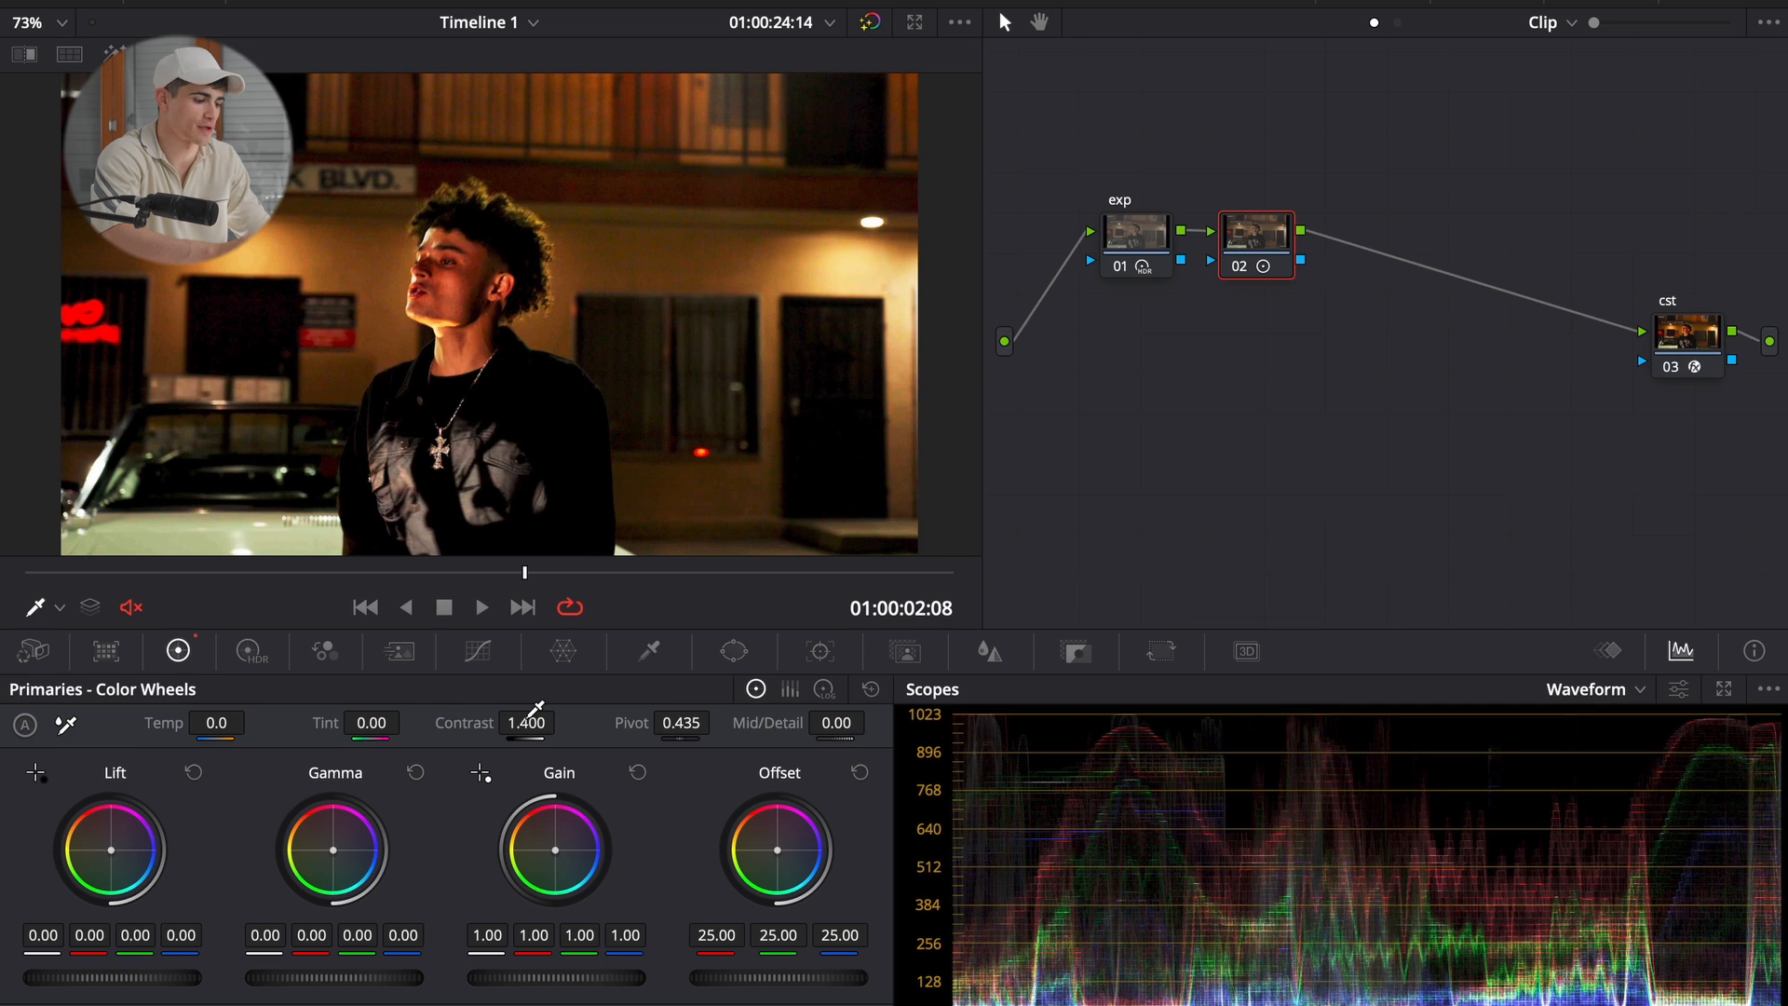
key("ctrl+z")
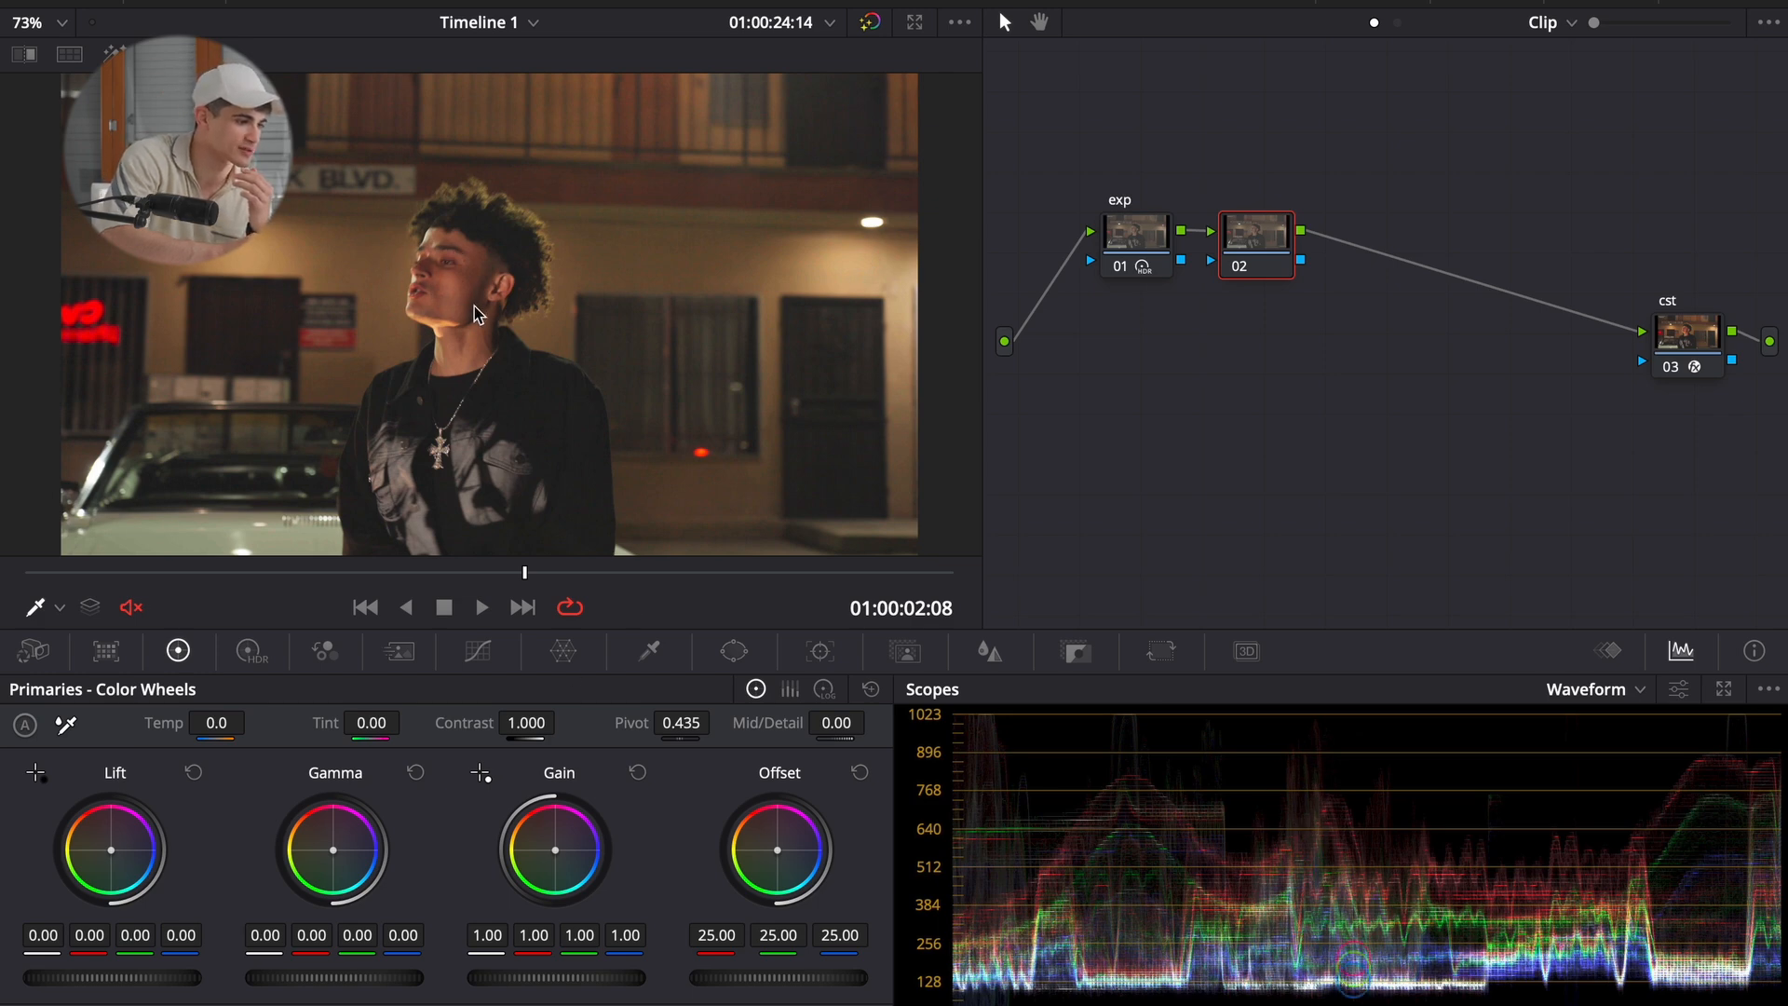
- Darken node 02 by setting Gamma to -0.04 and Lift to -0.02
left_click_drag(358, 978, 326, 978)
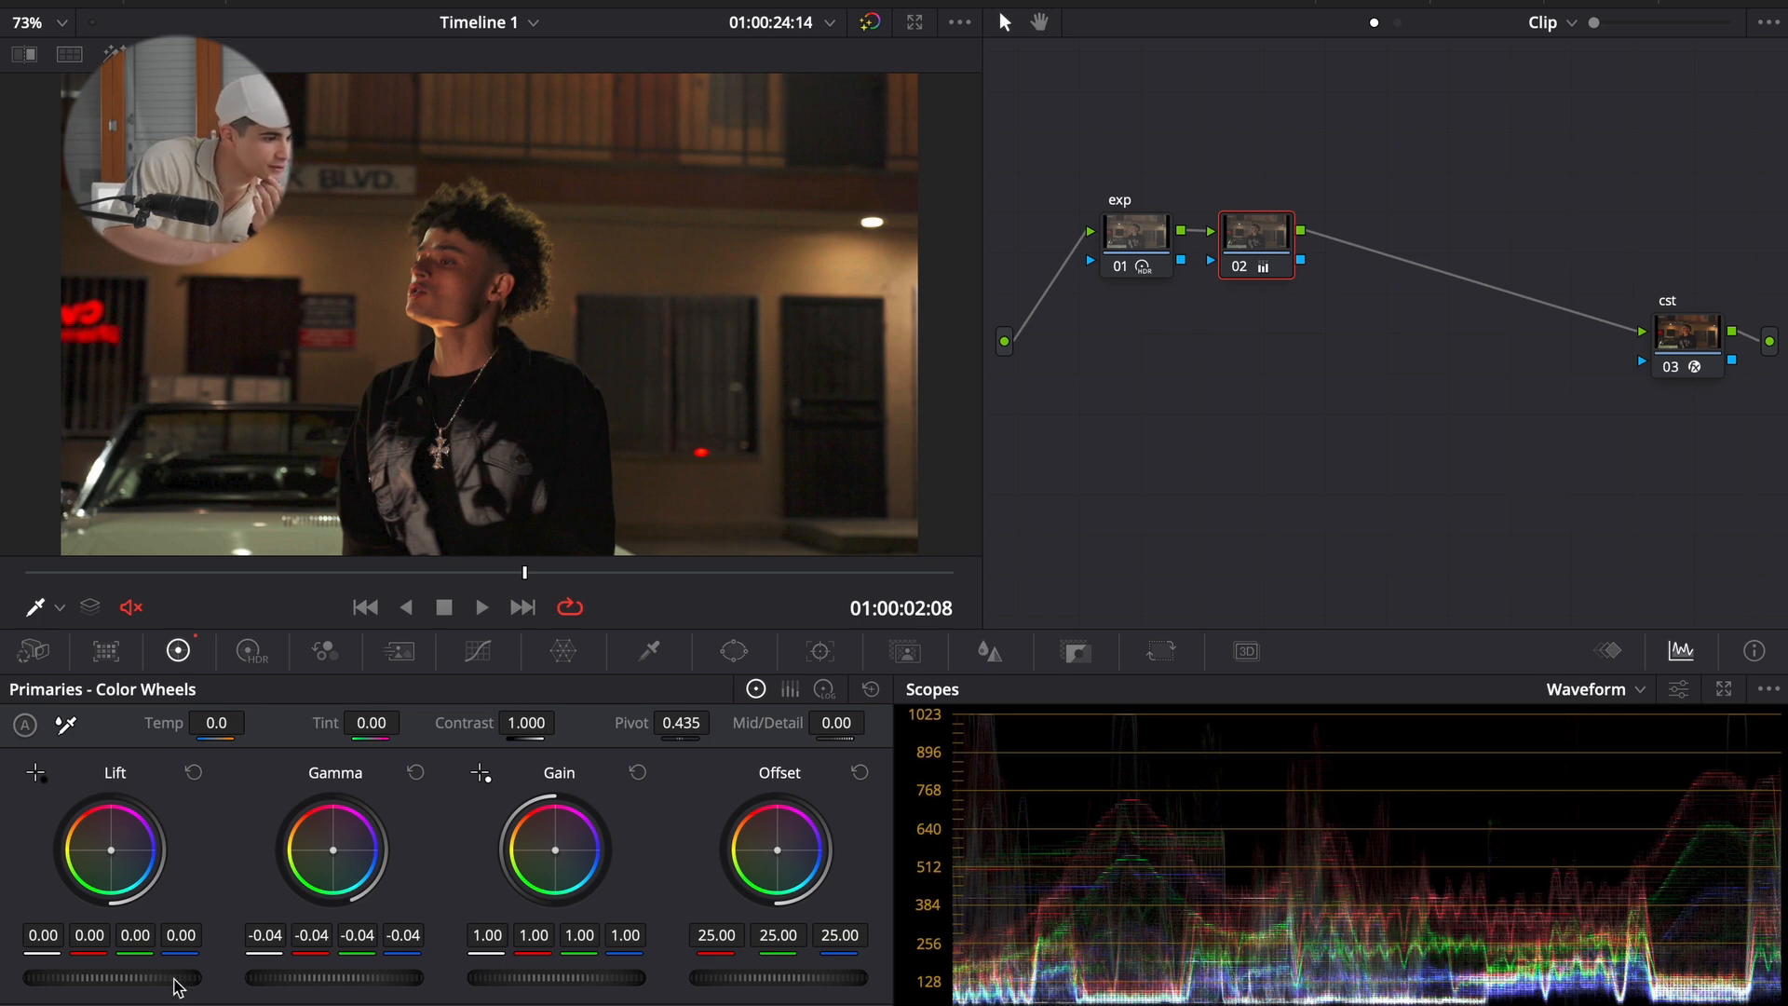
left_click_drag(175, 980, 128, 993)
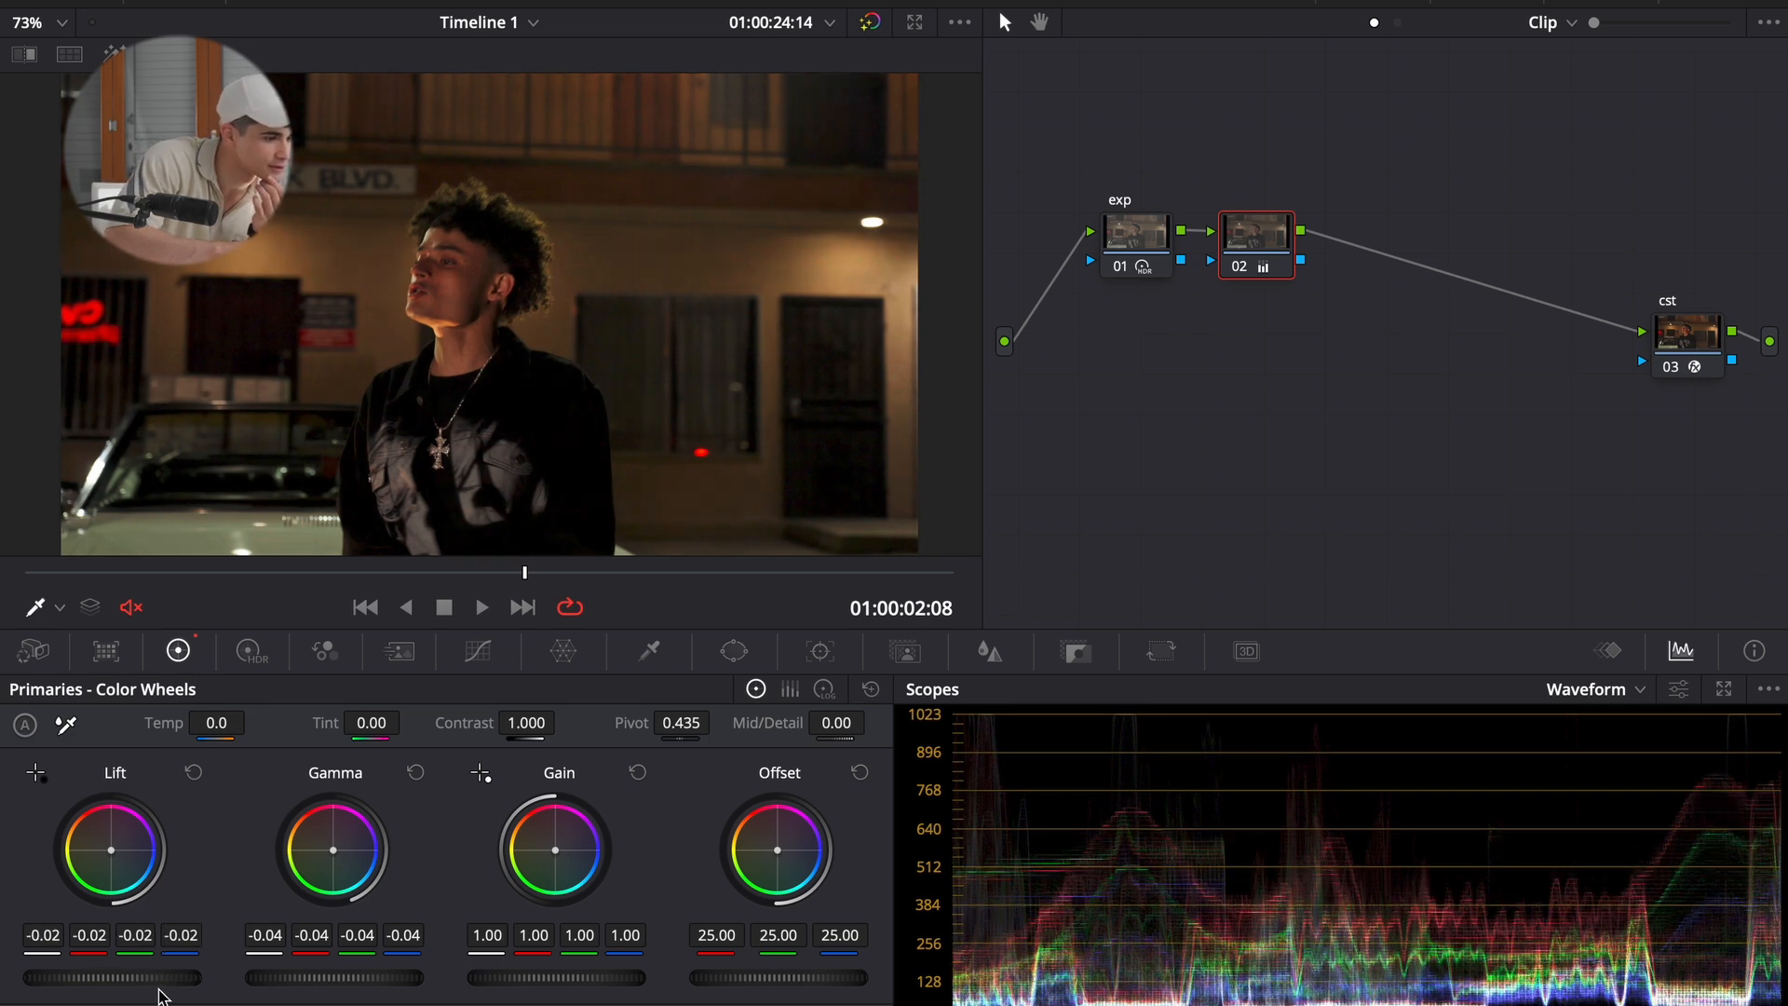
- Compare the Primaries color wheels with the Log wheels for node 02
left_click(835, 699)
left_click(756, 690)
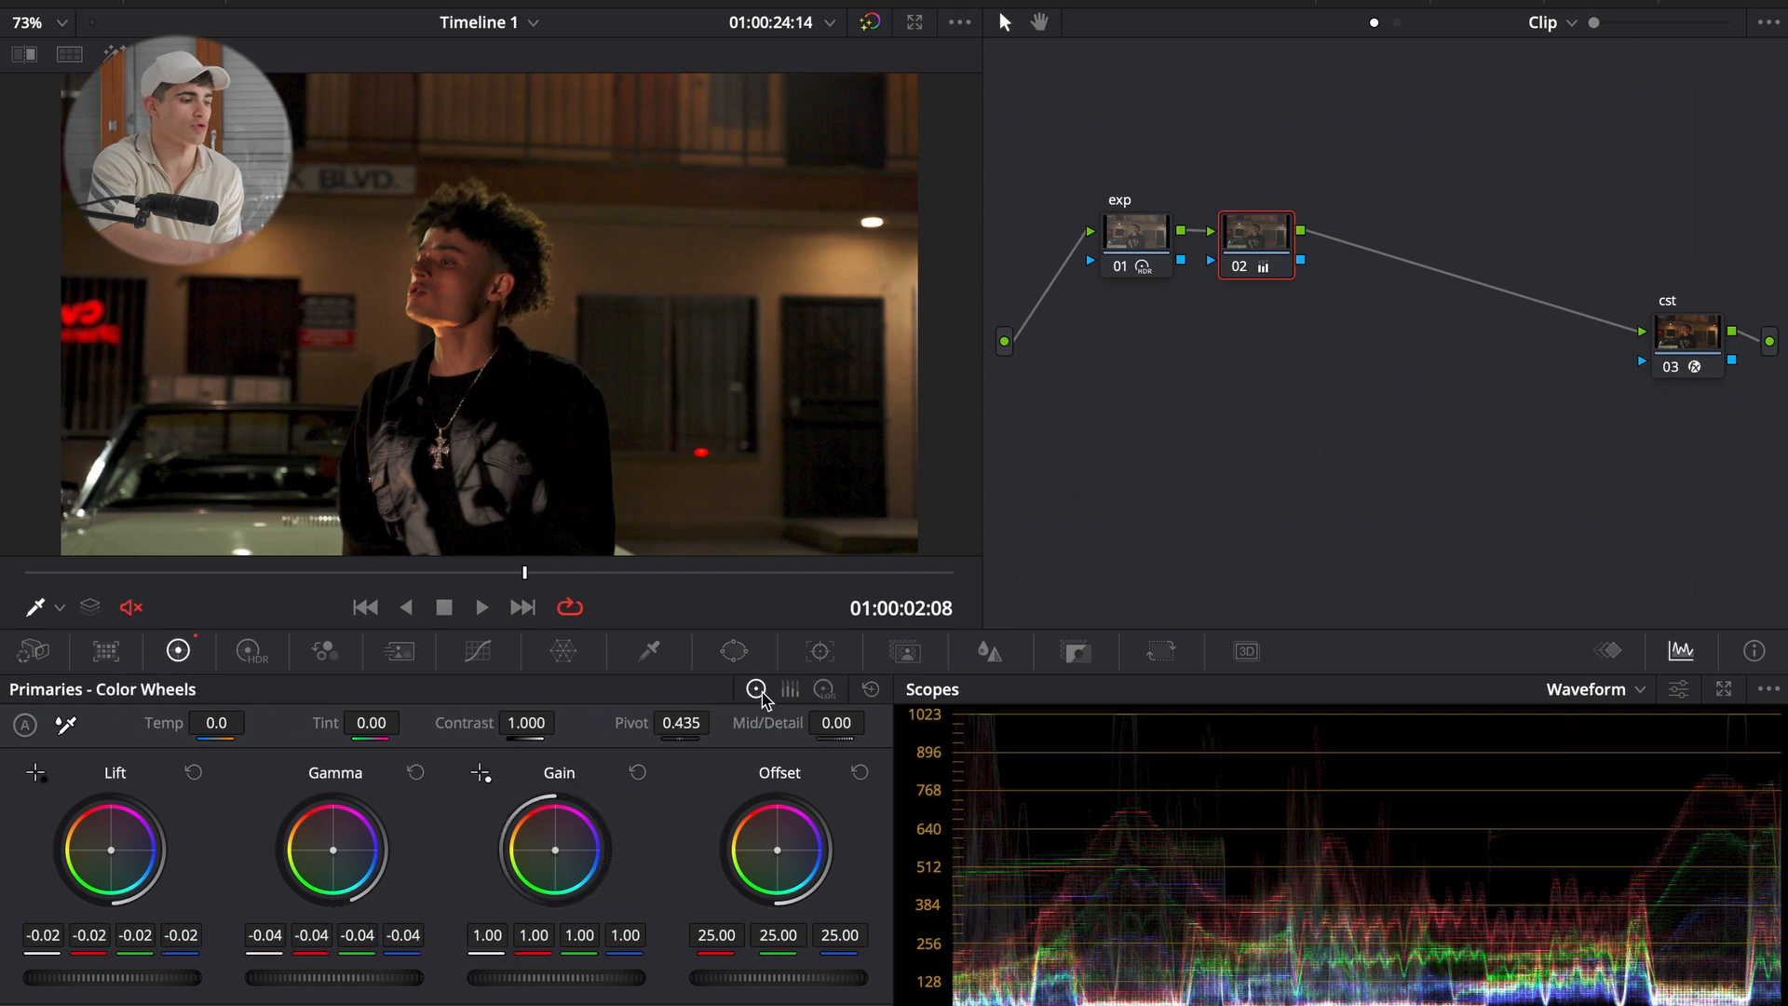
left_click(834, 695)
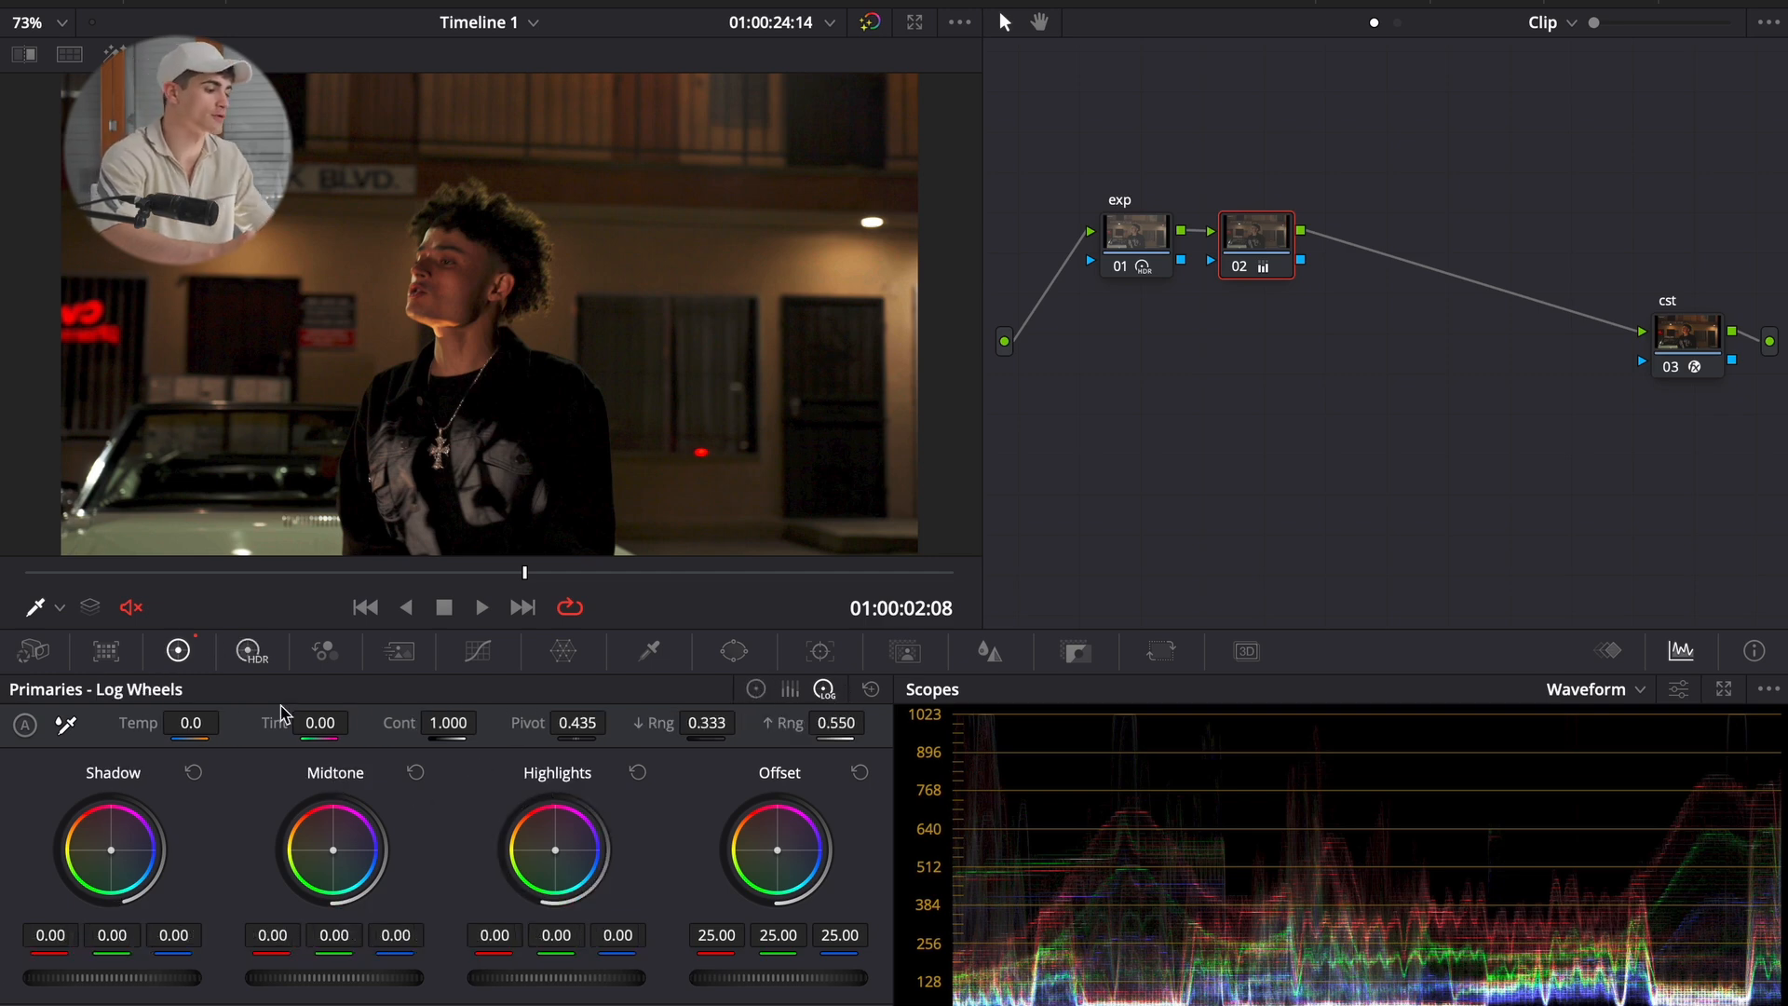
left_click(750, 690)
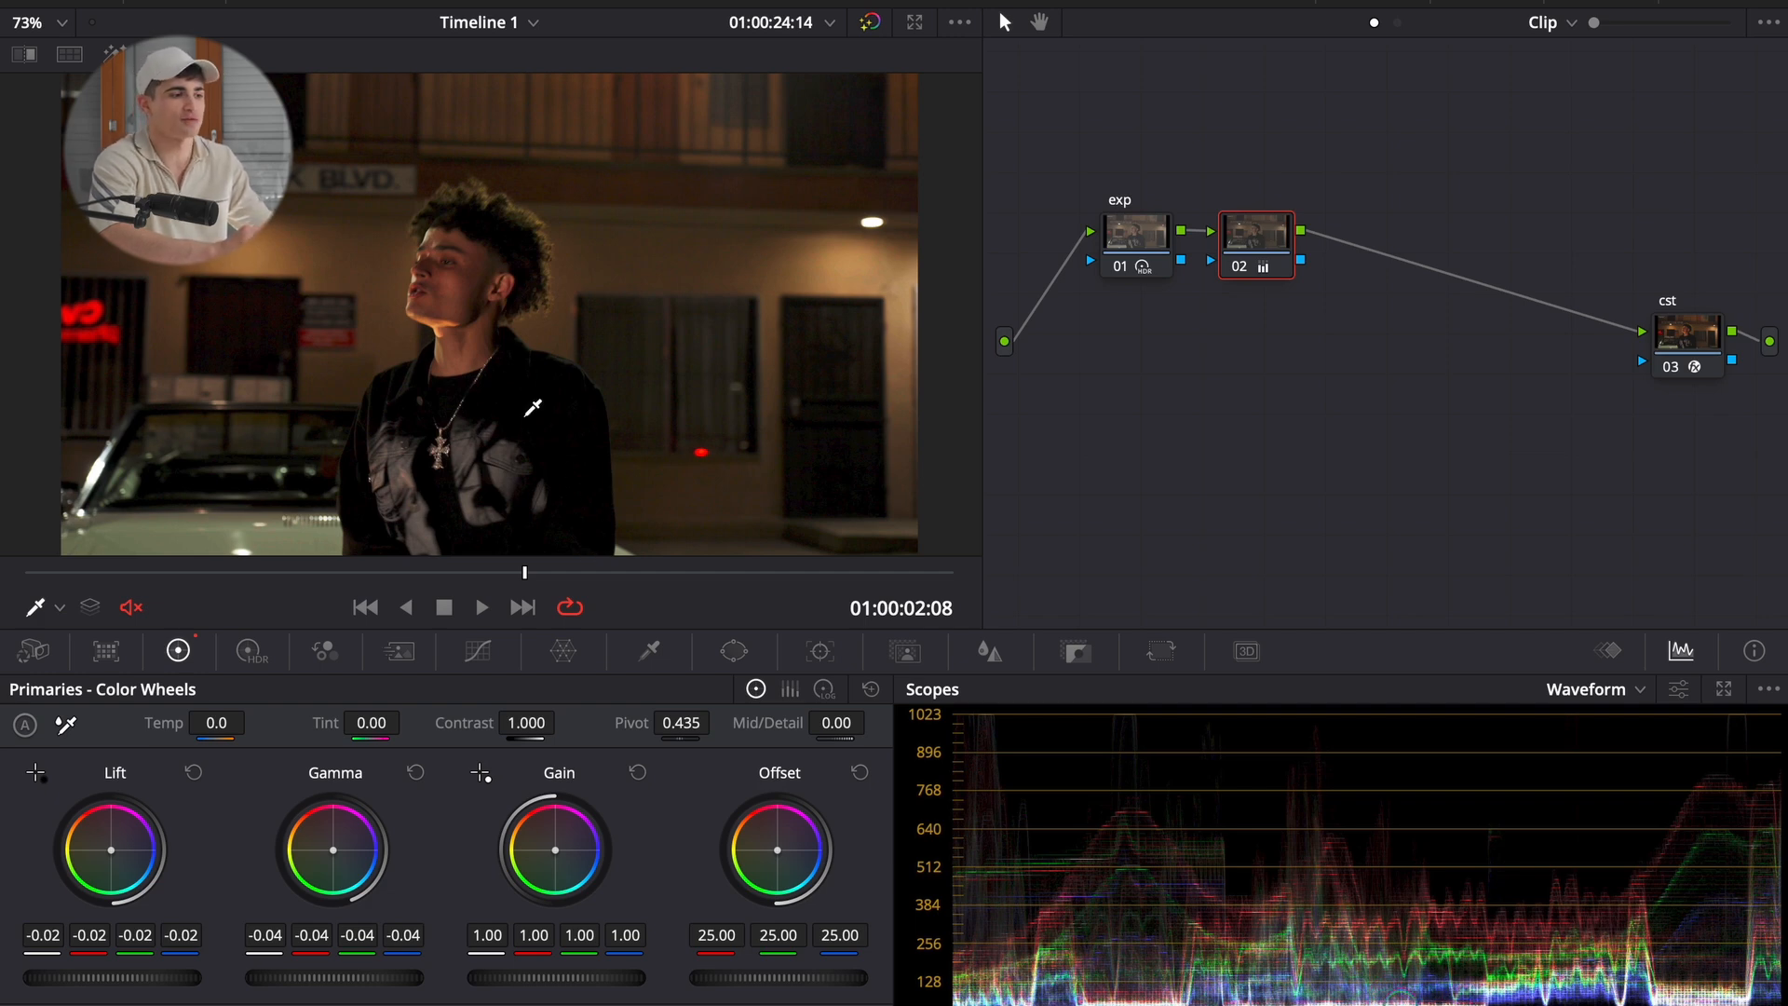
left_click(823, 690)
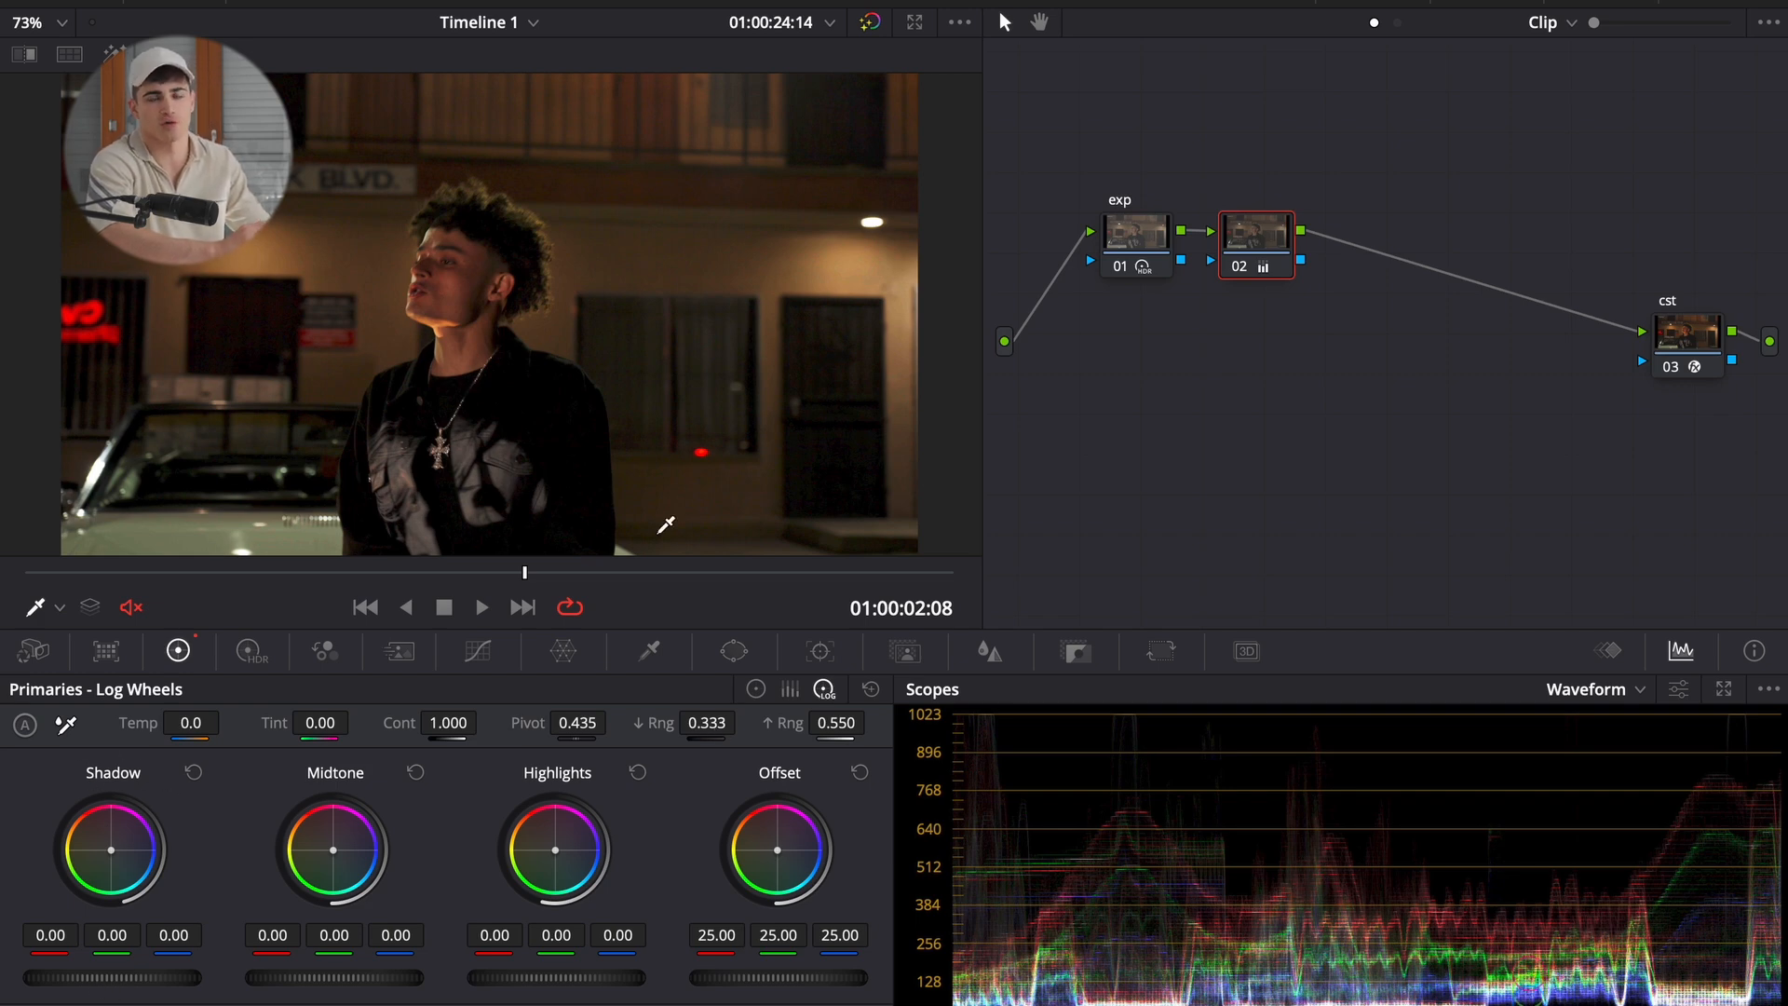
left_click(756, 689)
left_click(824, 689)
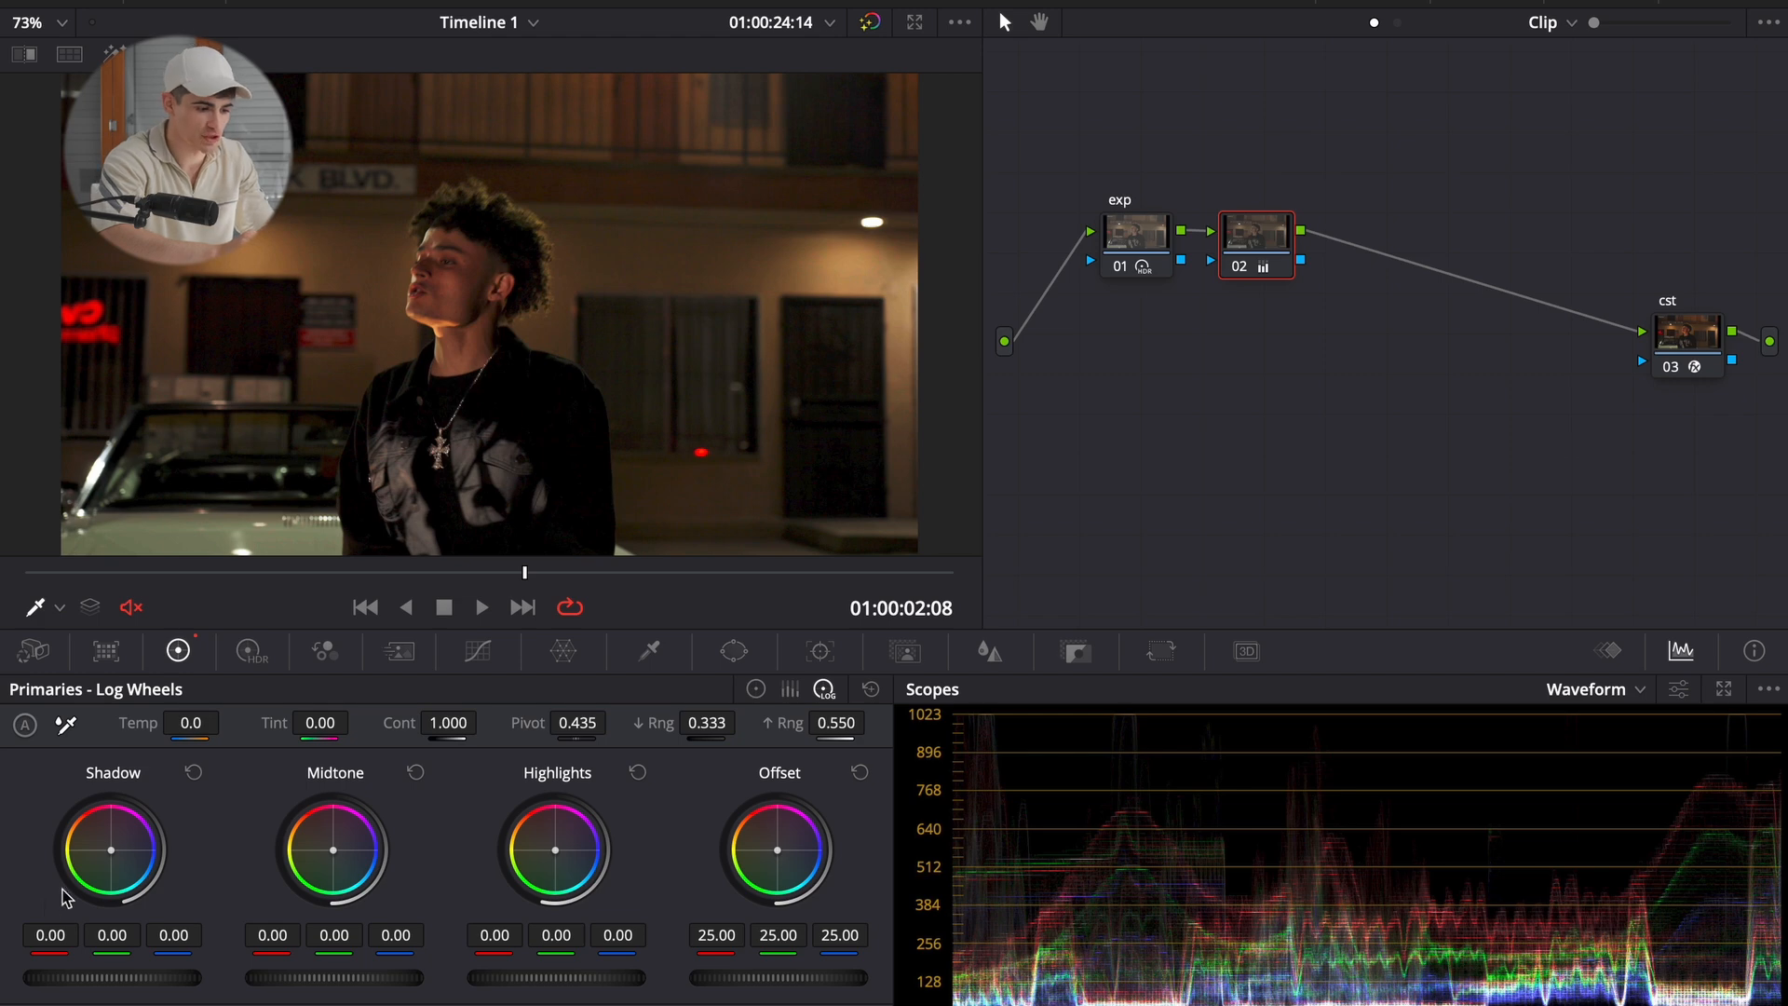
- Set the Log Shadow wheel of node 02 to 0.16 and its Gamma to -0.03
left_click_drag(58, 985, 268, 998)
left_click(193, 773)
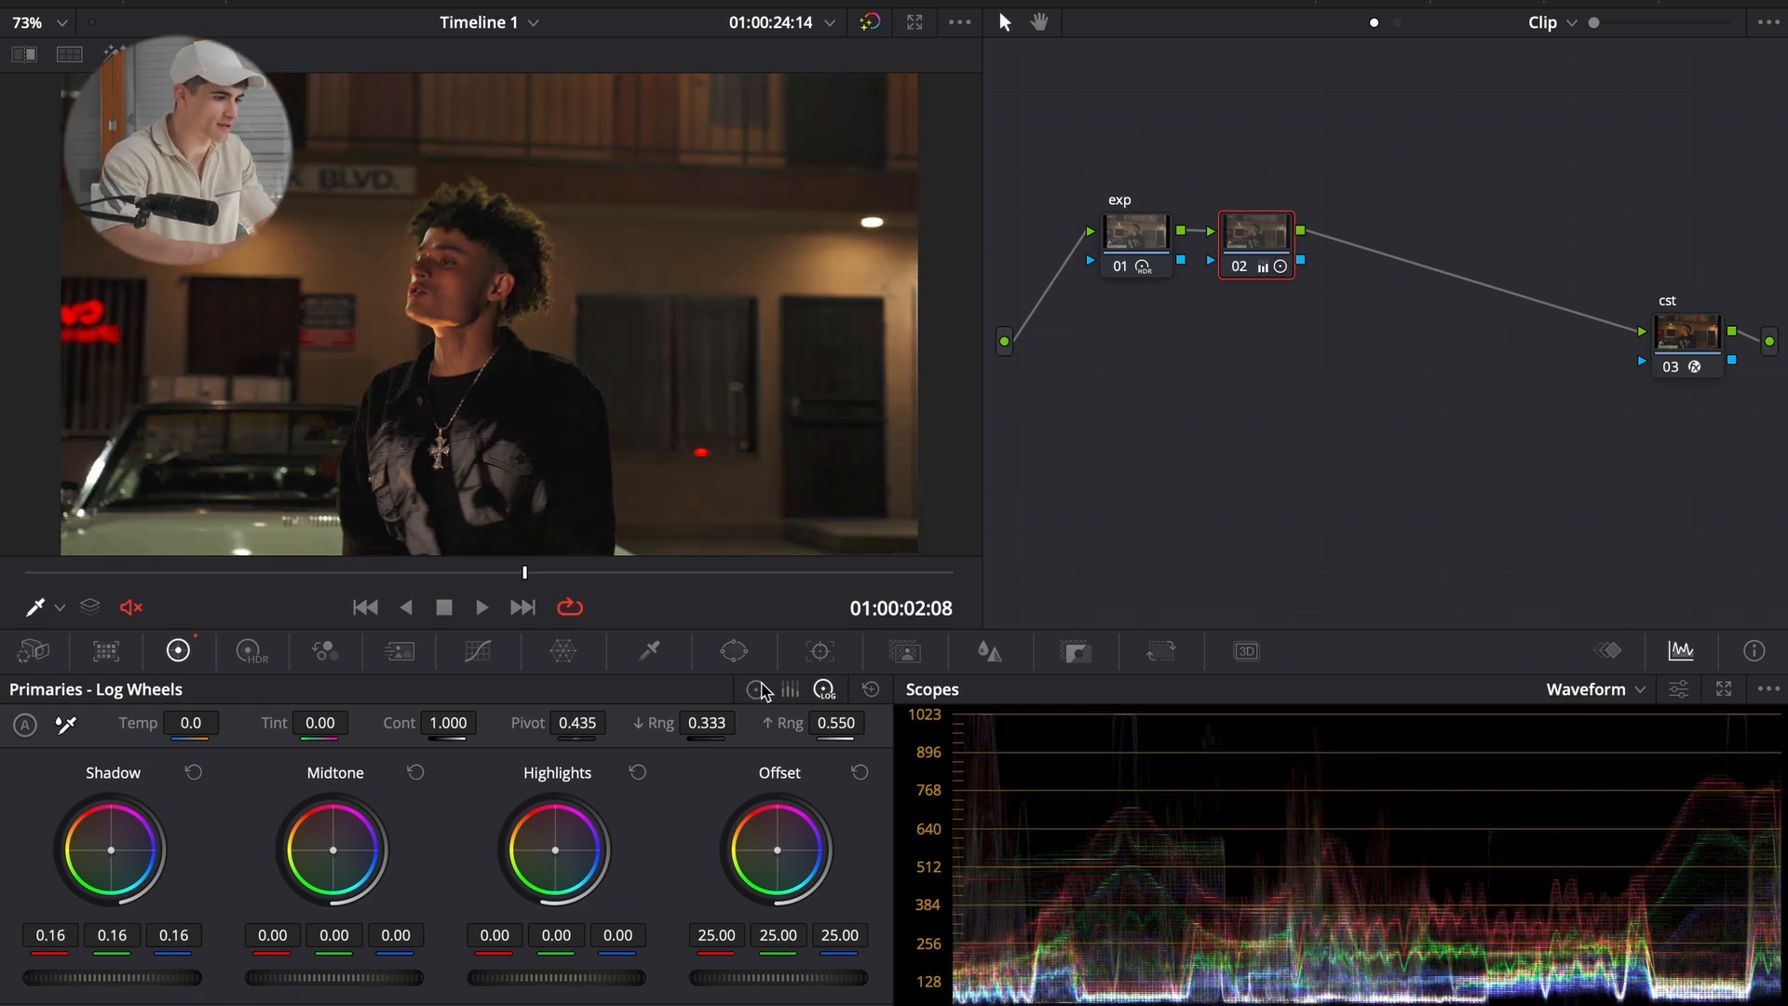
left_click(755, 689)
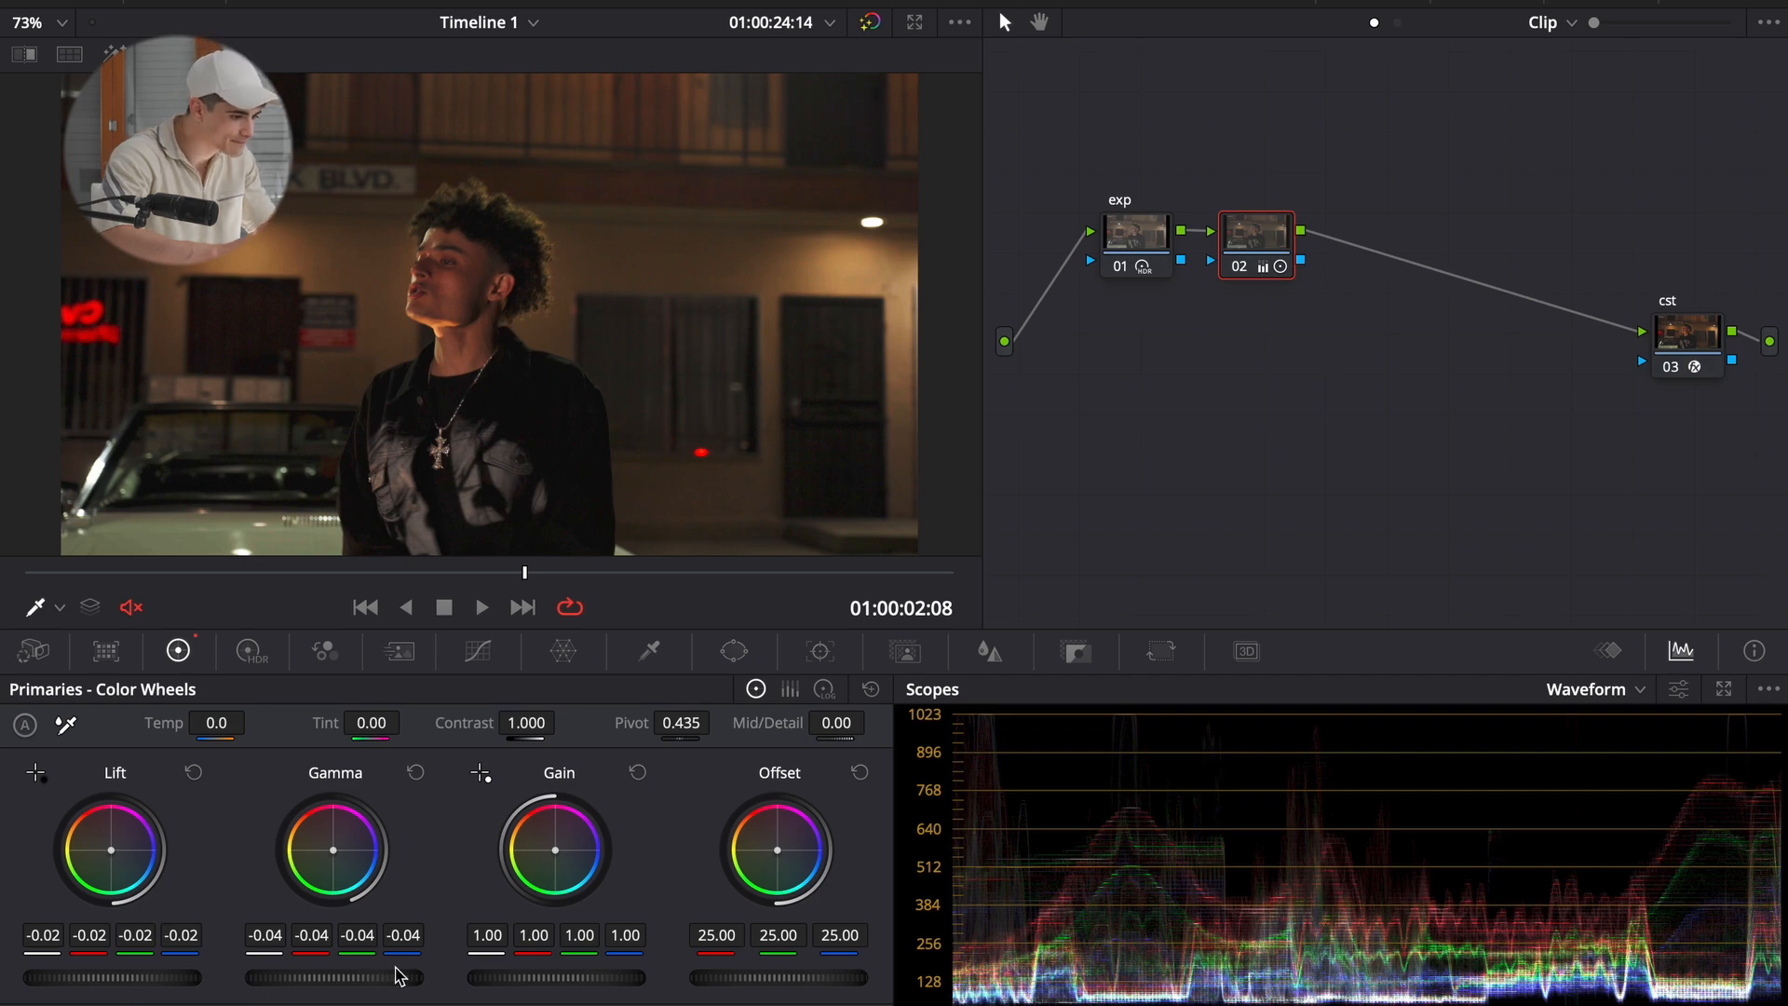
left_click_drag(399, 976, 364, 986)
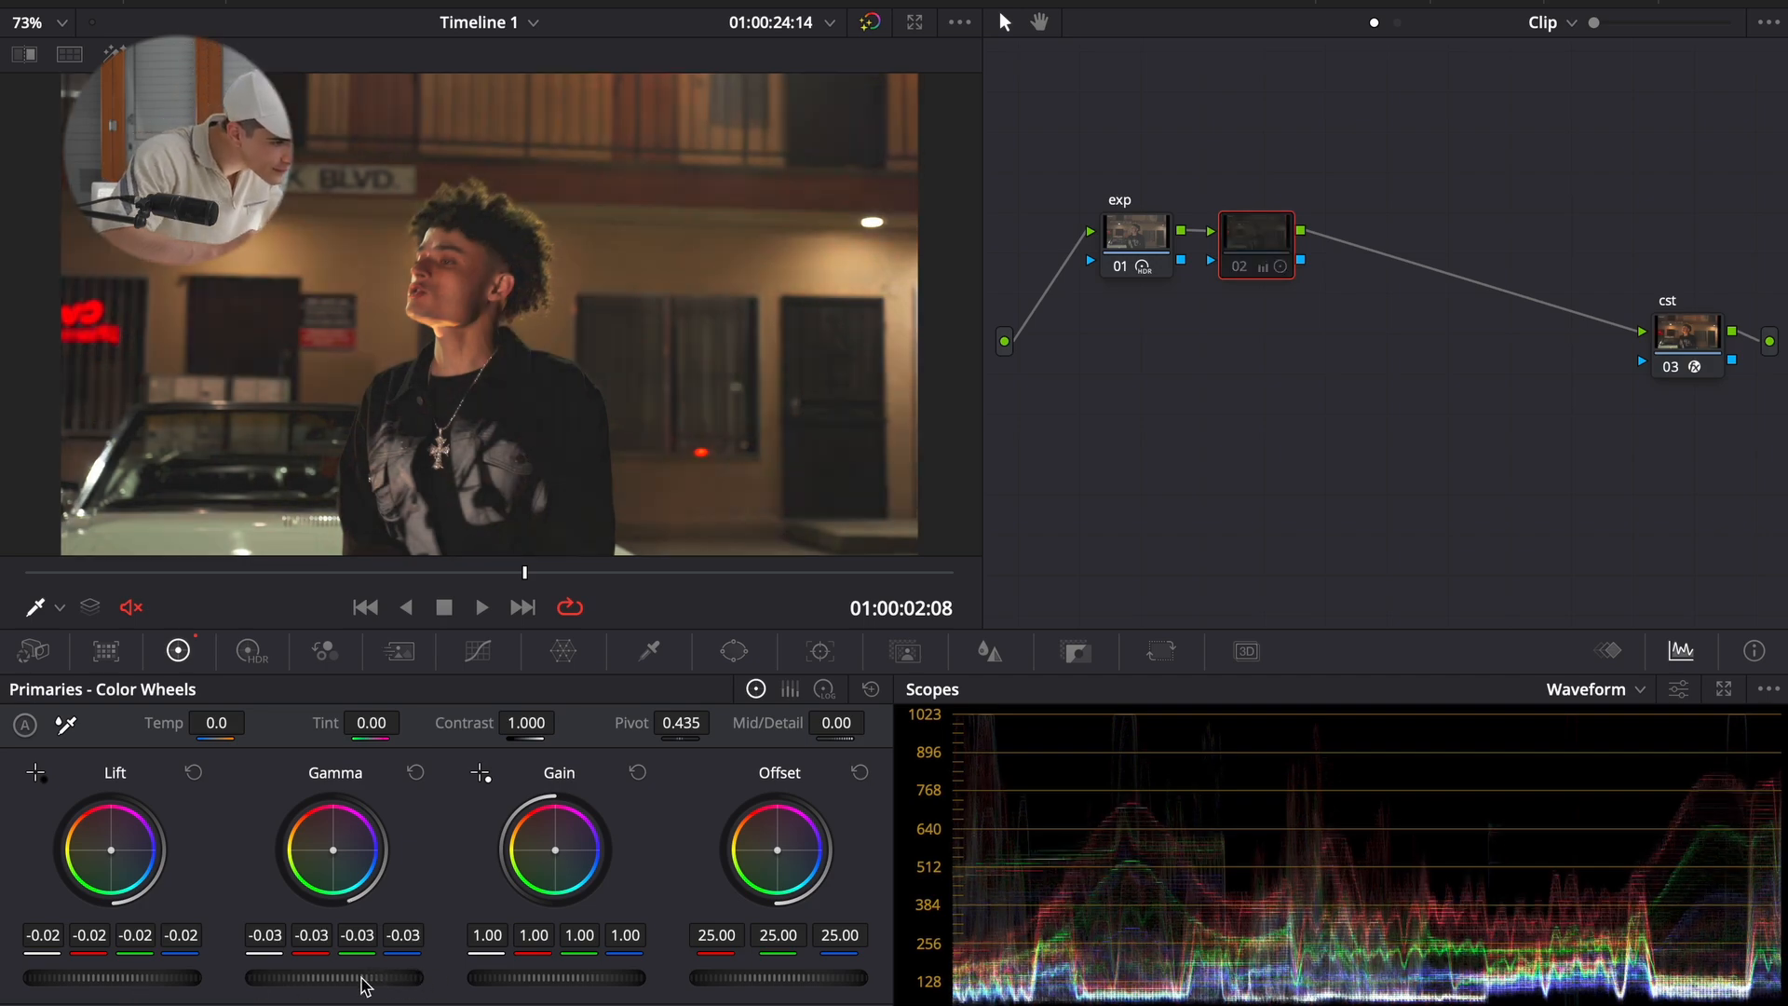
- Play the clip to review the contrast, label node 02 cont, and move the playhead to 01:00:01:03
key("space")
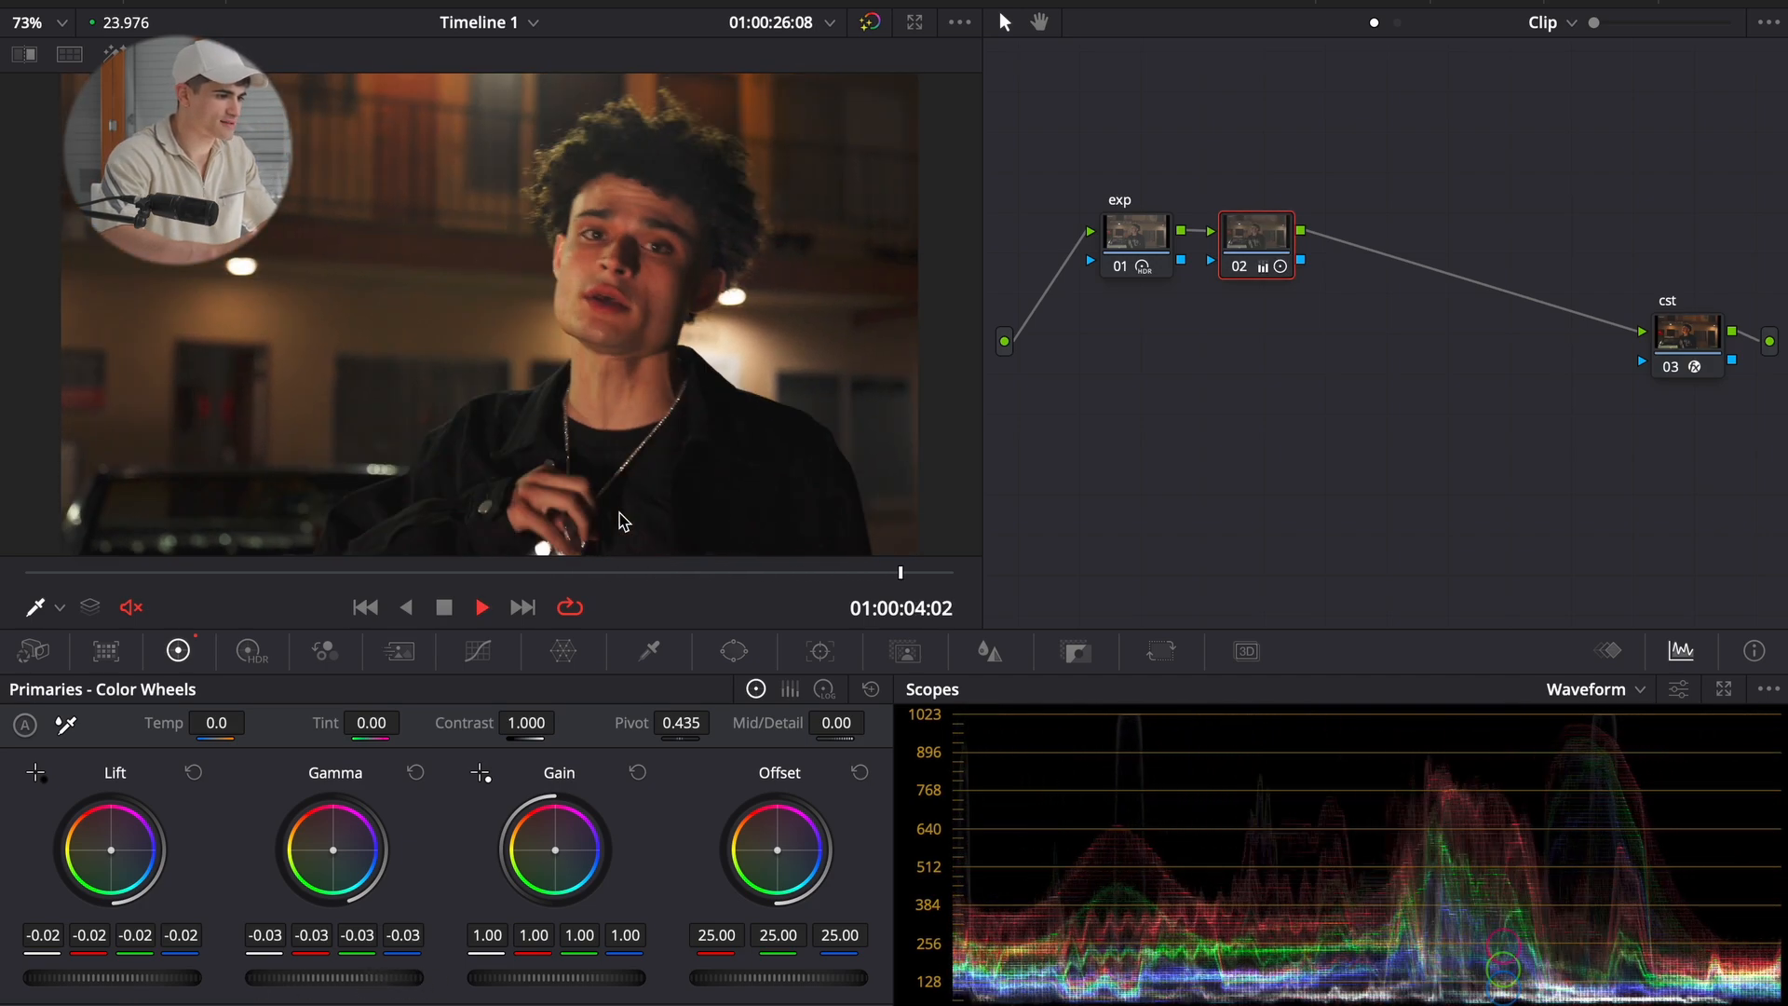
left_click_drag(647, 585, 264, 600)
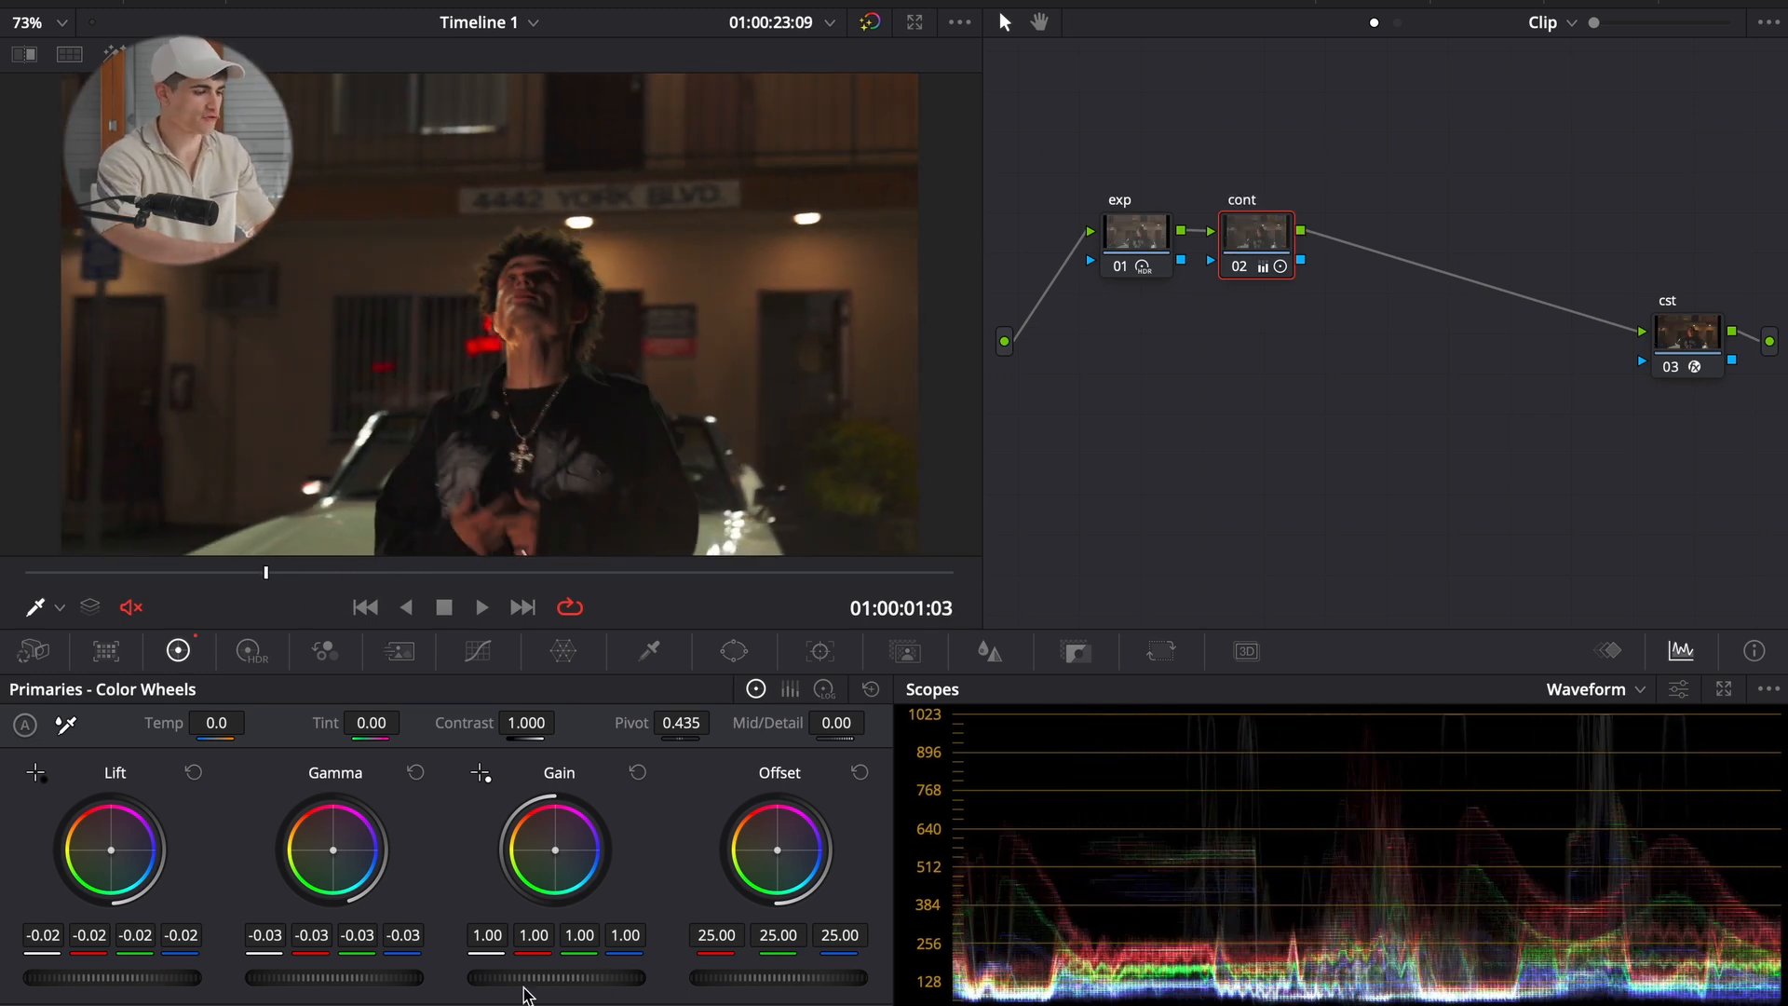
- Try raising the Gain of the cont node to 1.16, reset it, and set it to 1.07
left_click_drag(525, 989, 671, 969)
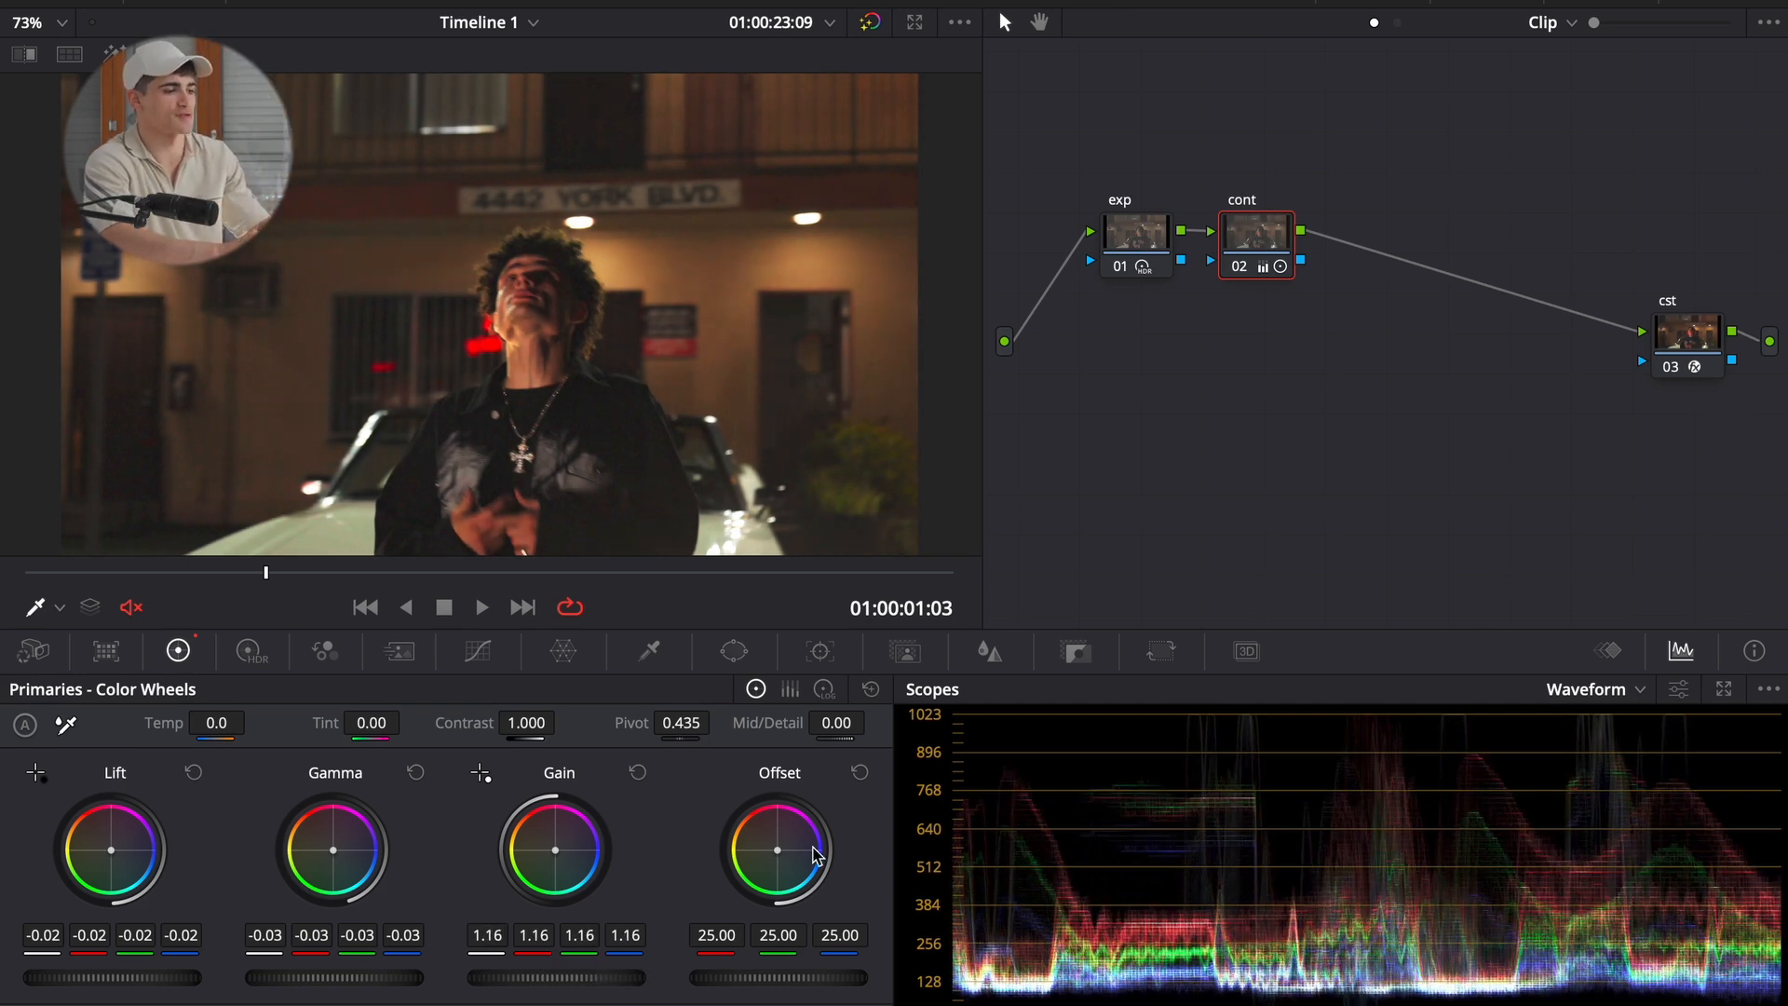
left_click(639, 774)
left_click_drag(533, 987, 599, 990)
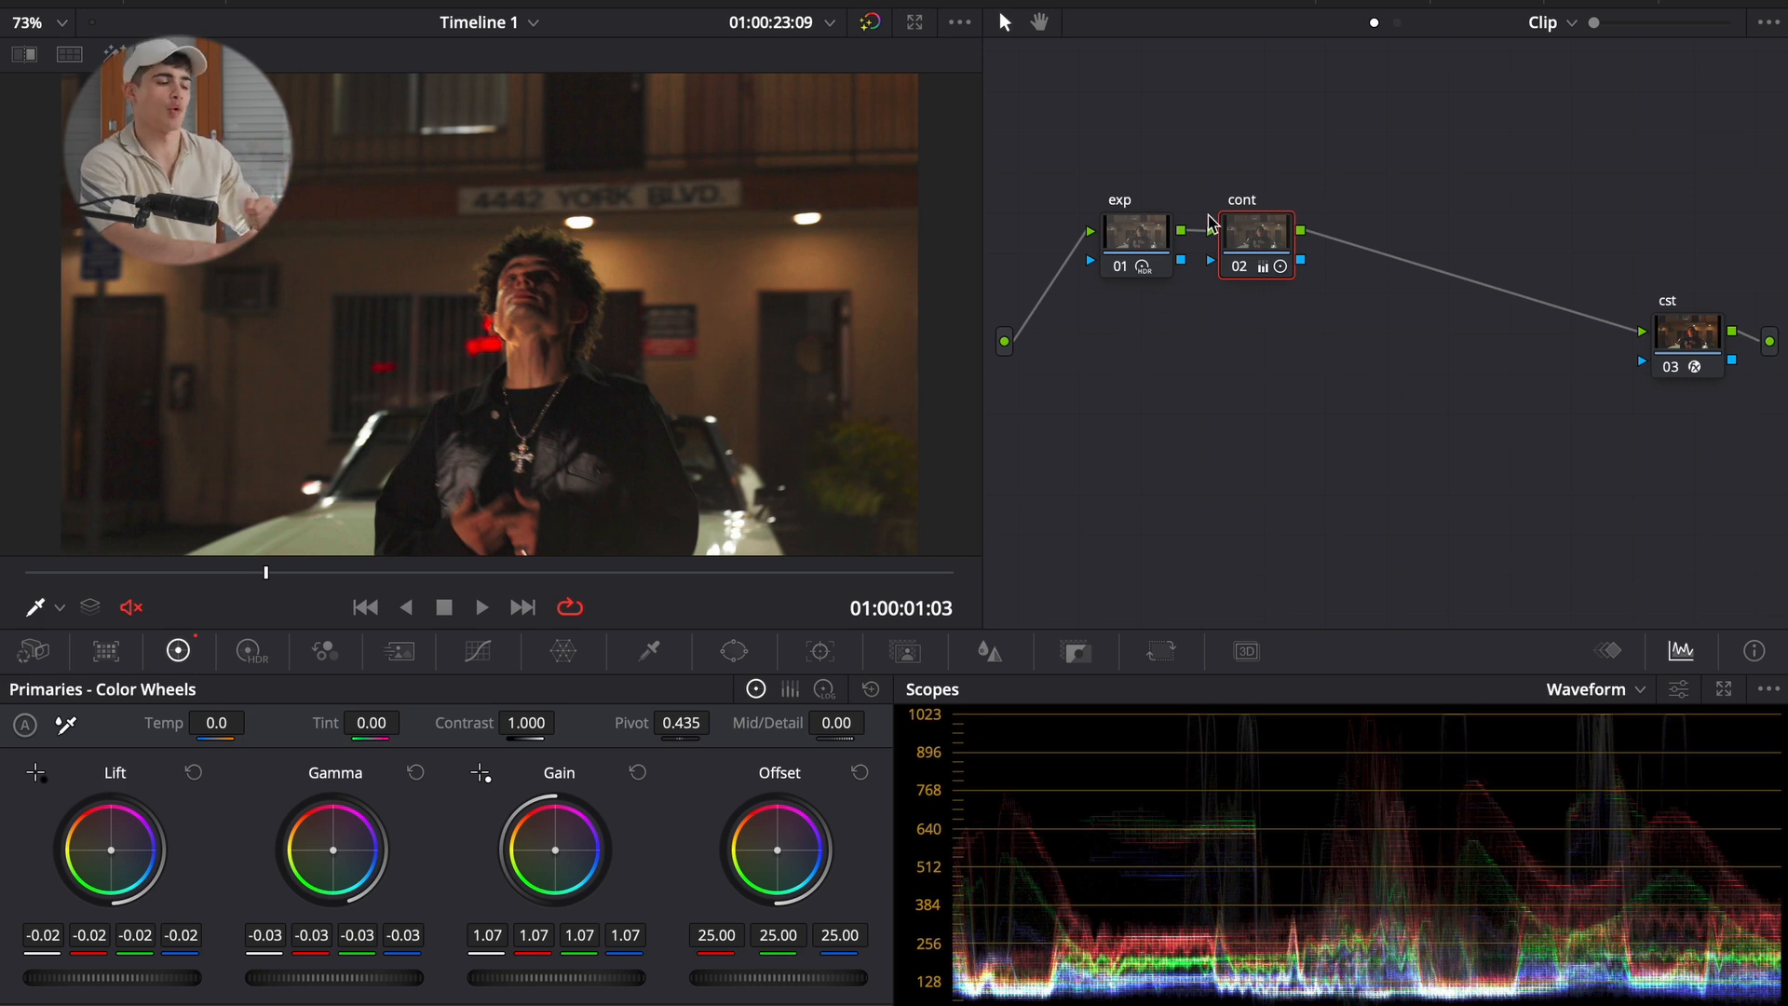
- Raise the Global exposure of the exp node to 1.49 with the HDR color wheels
left_click(1161, 240)
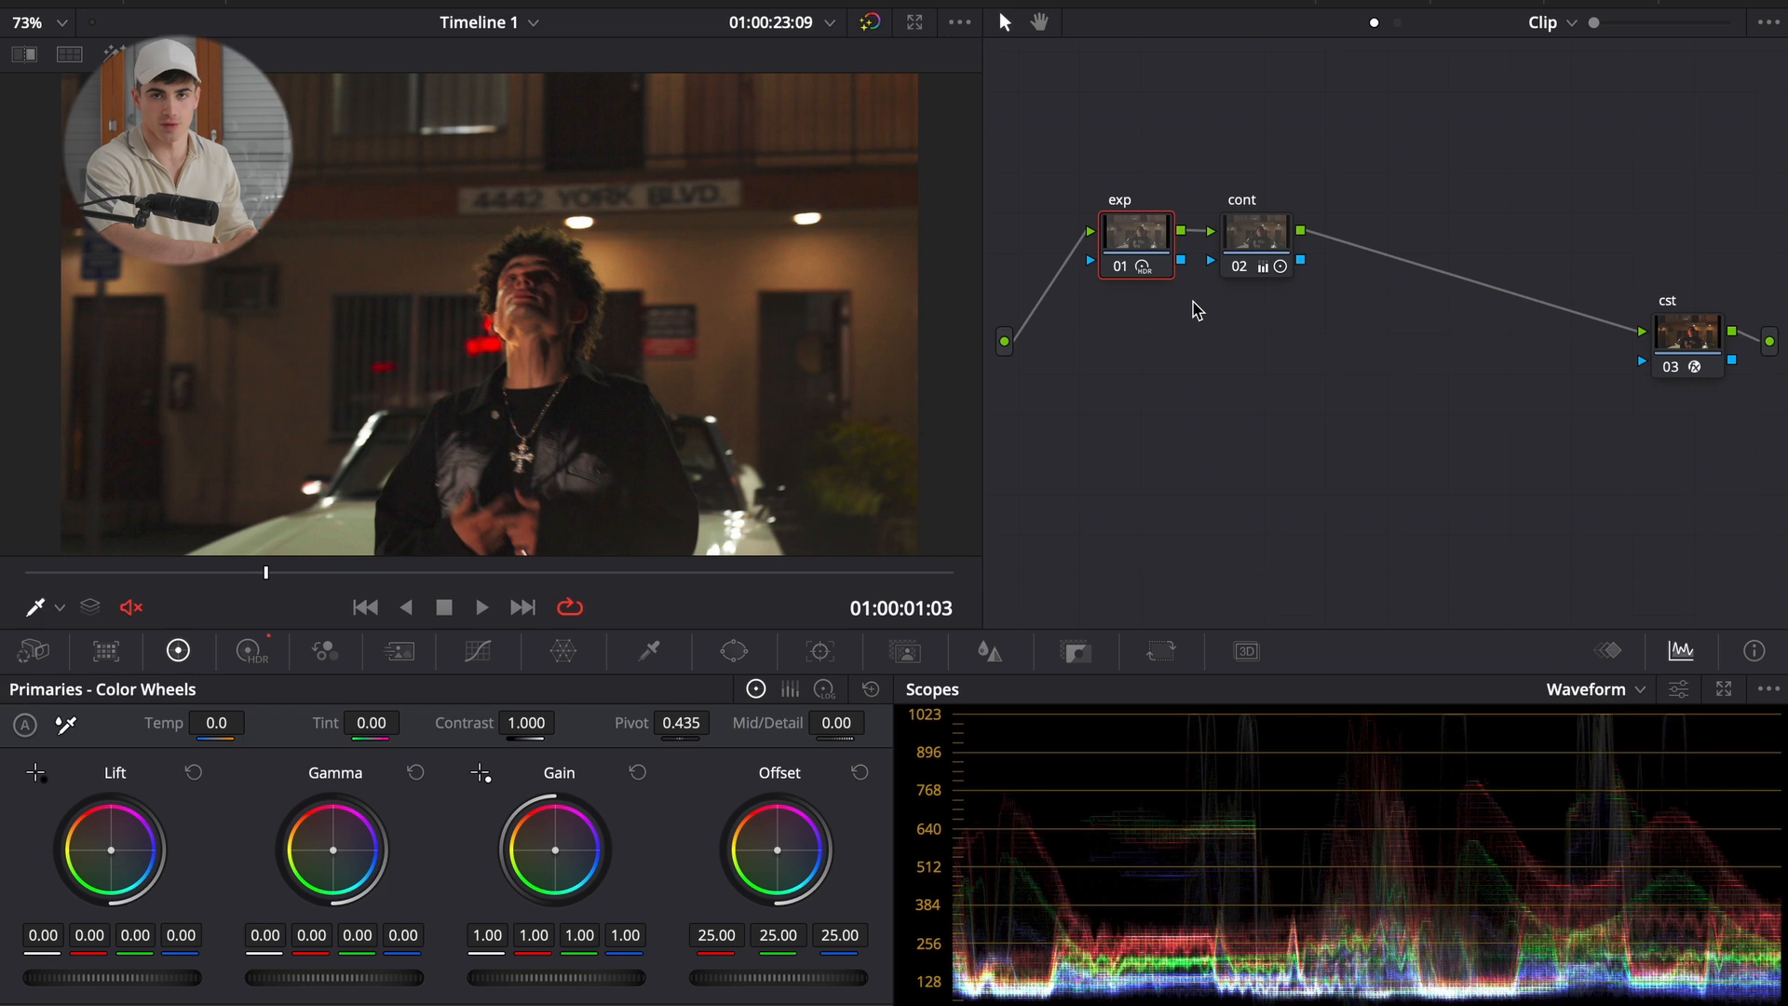
left_click(250, 652)
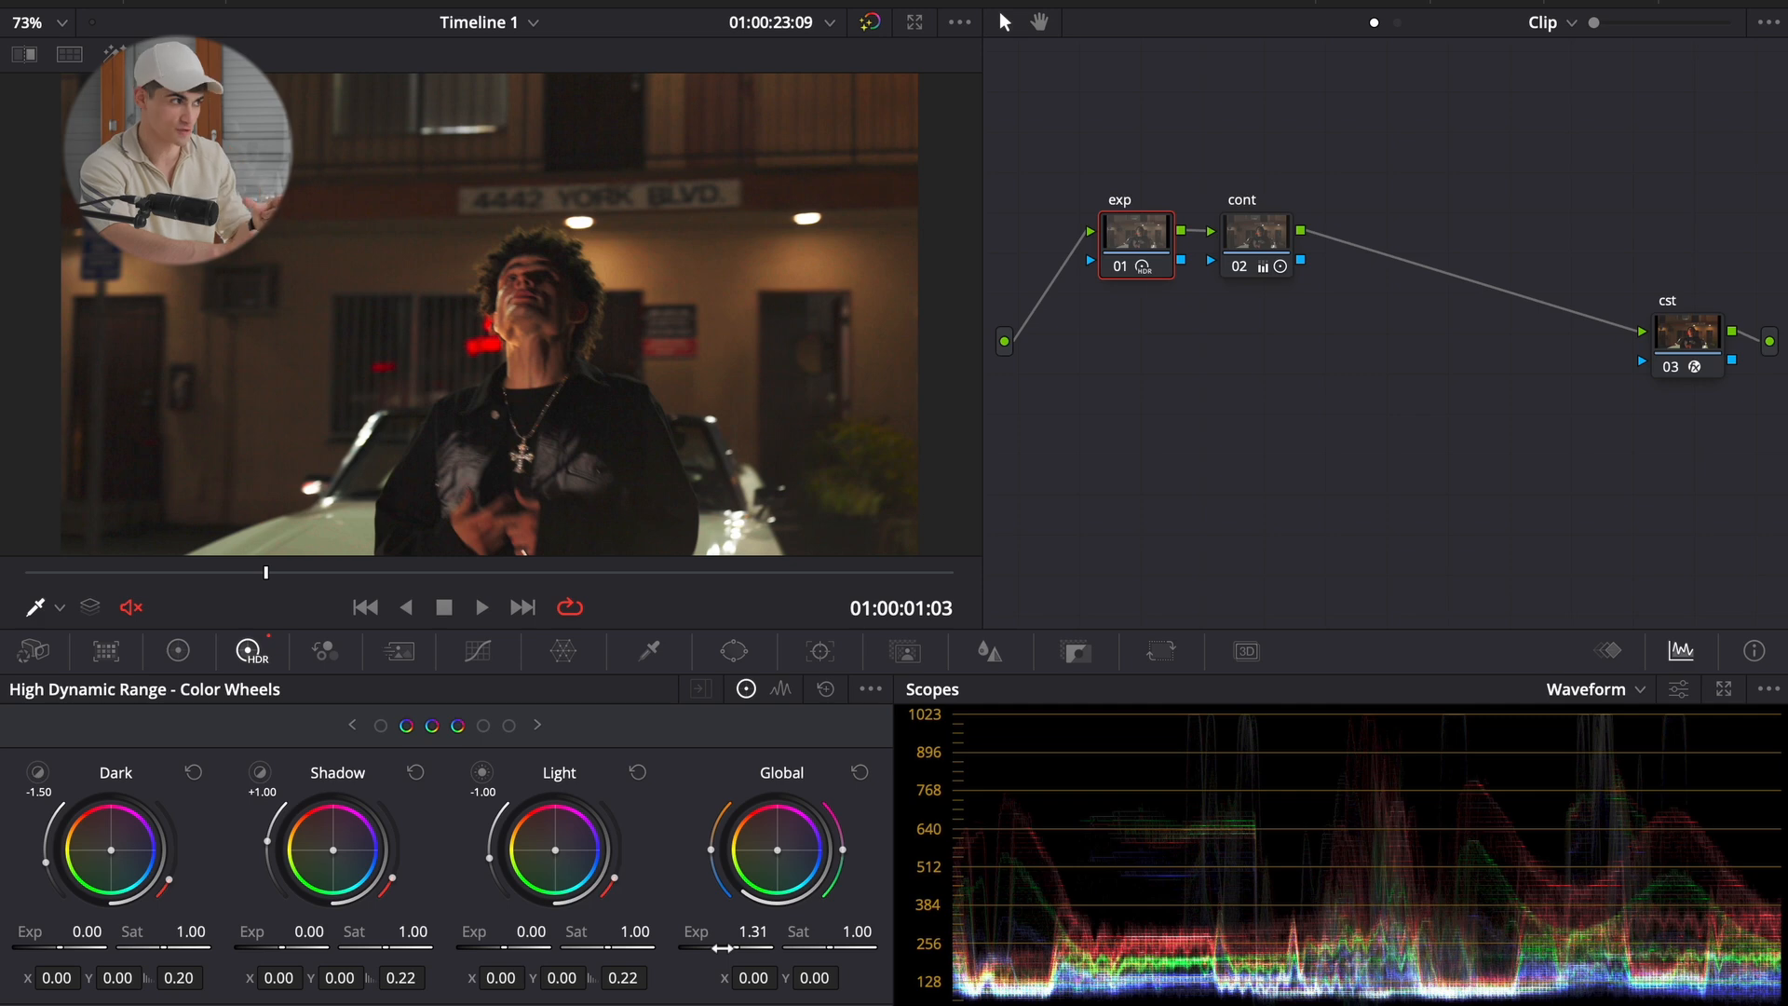
left_click_drag(740, 934, 805, 945)
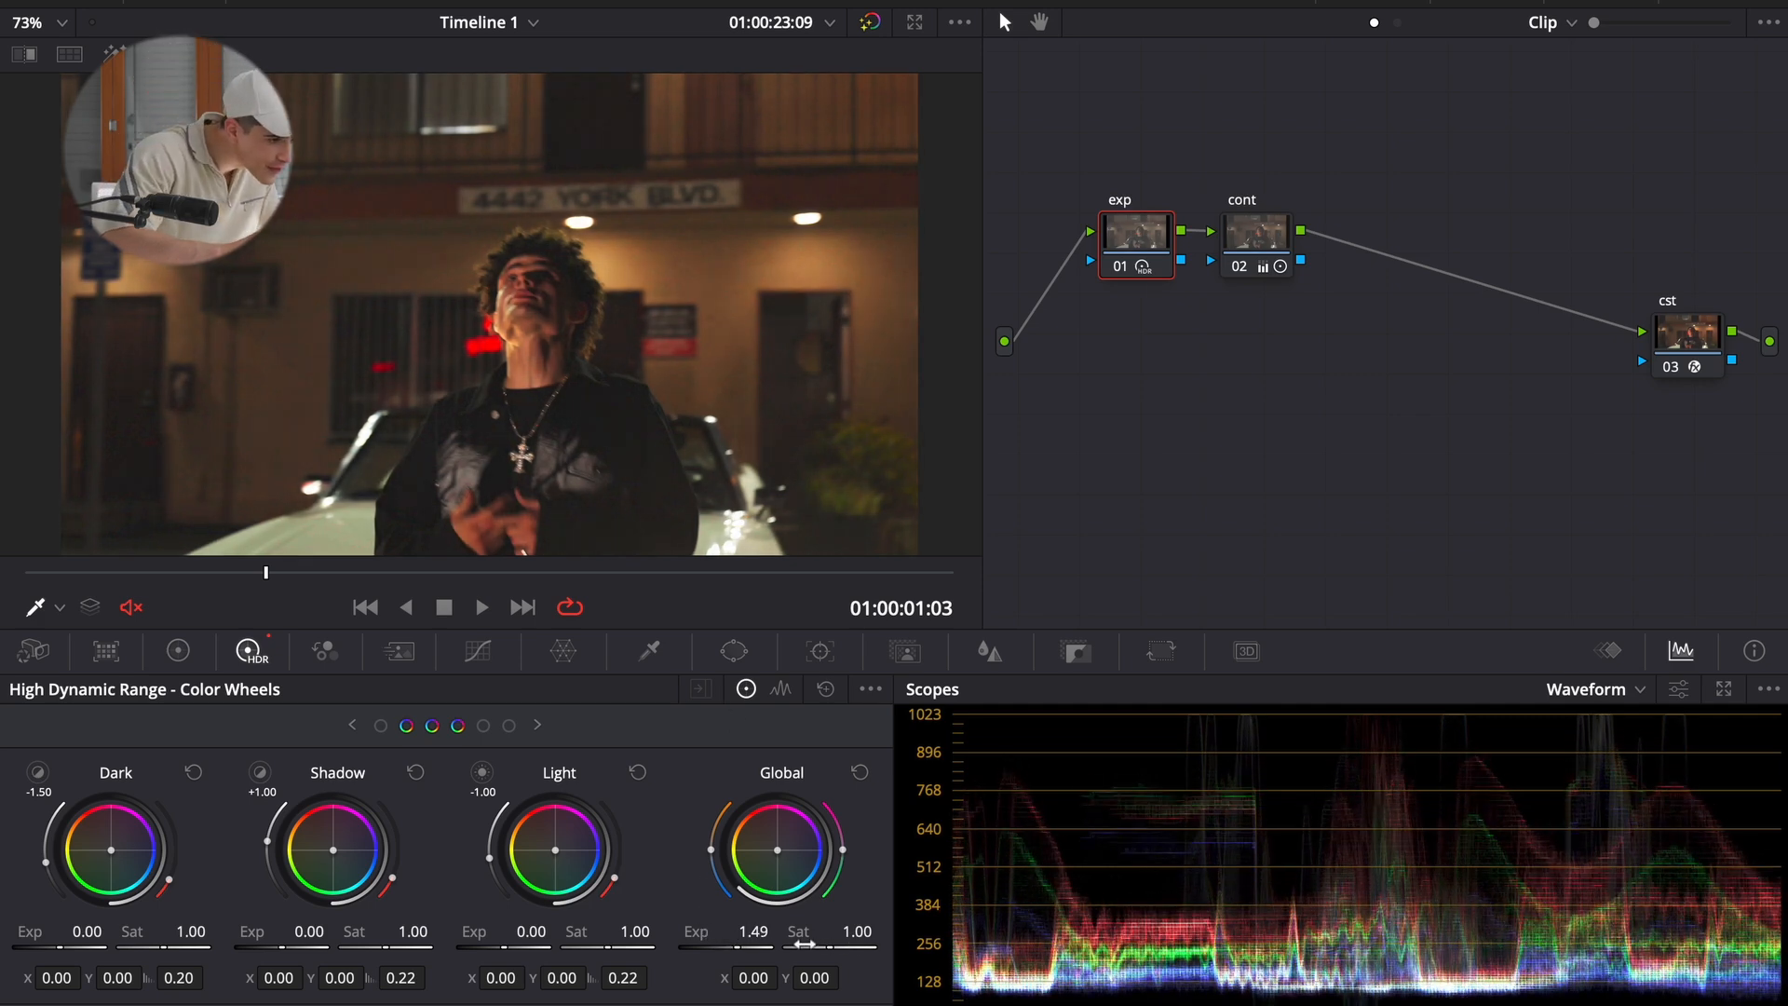
- Return the Gain of the cont node to 1.00 in the Primaries color wheels
left_click(1253, 240)
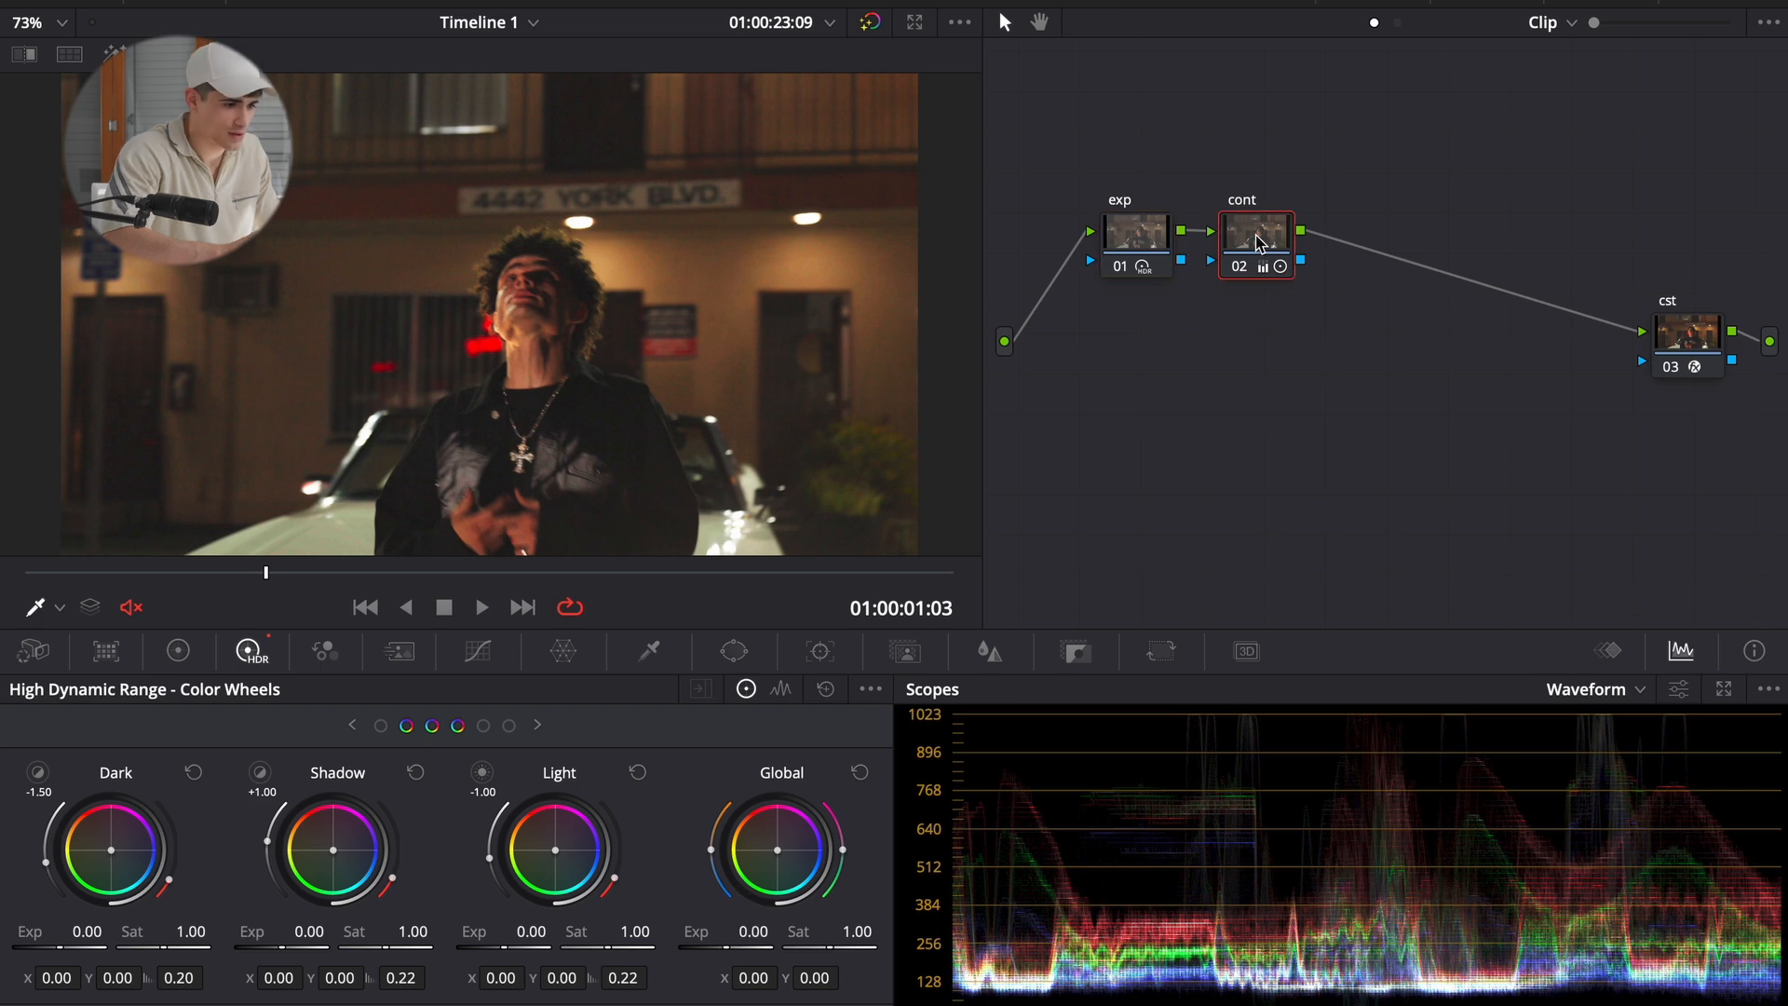
left_click(169, 654)
left_click_drag(537, 977, 443, 980)
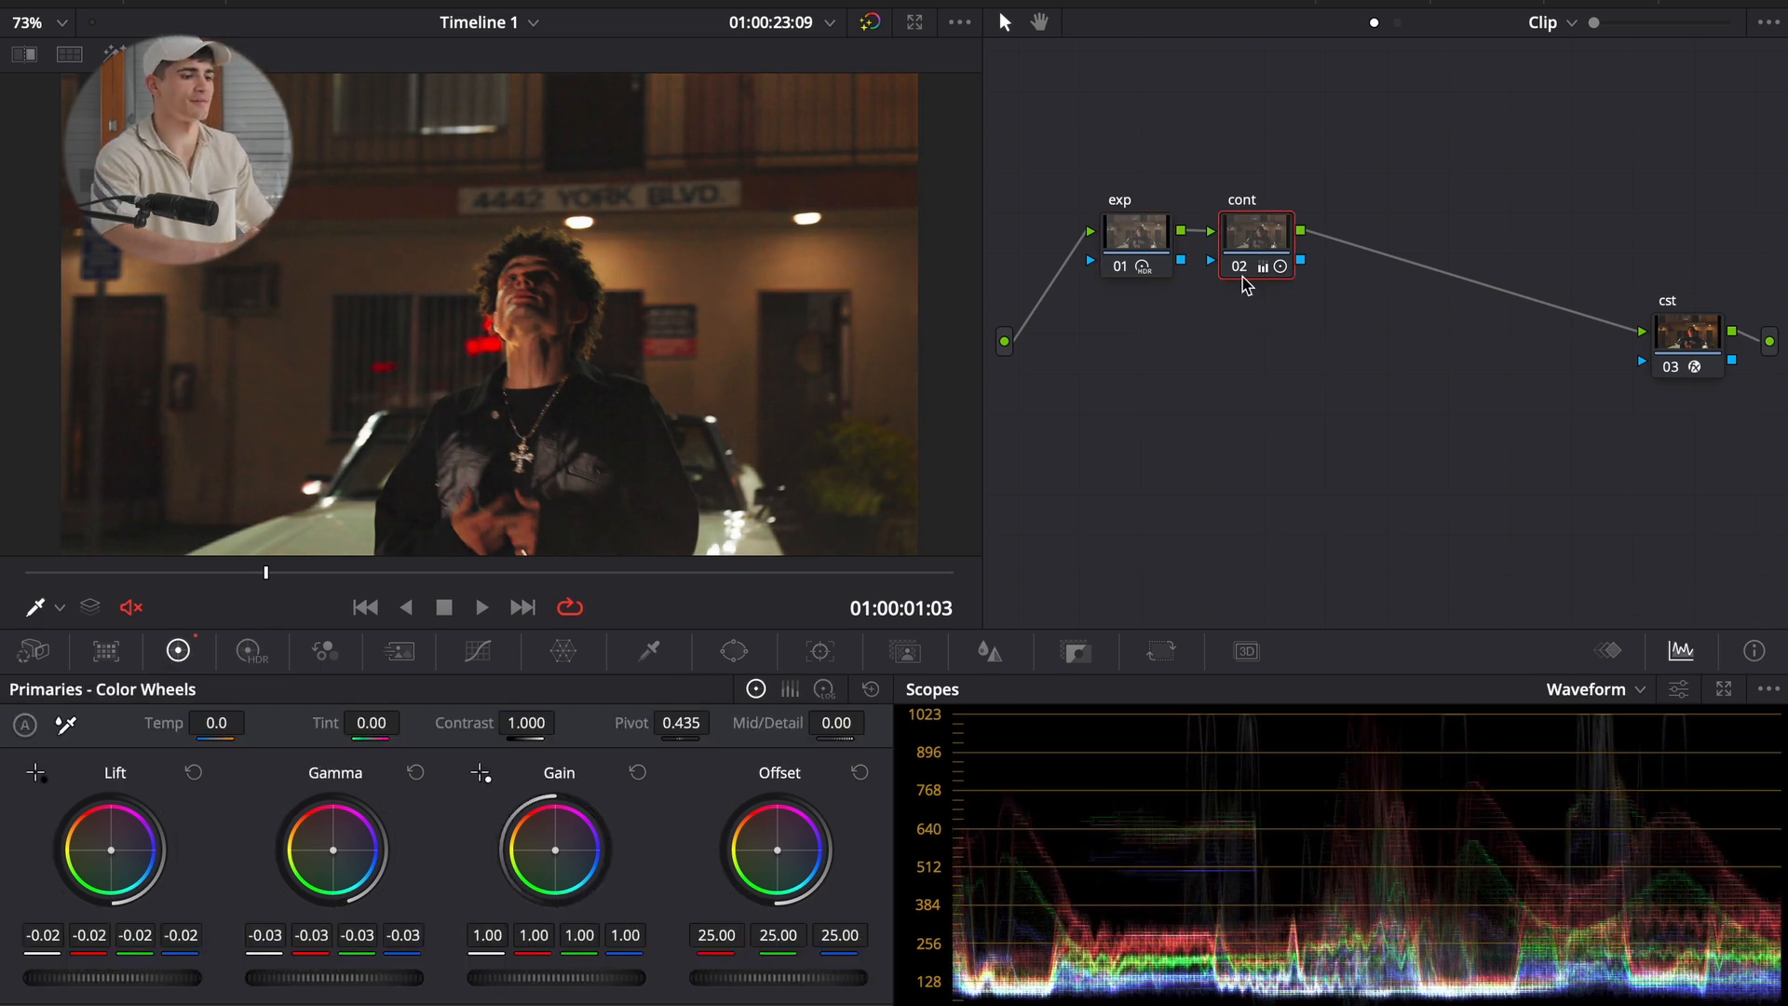
left_click_drag(1299, 321, 1122, 234)
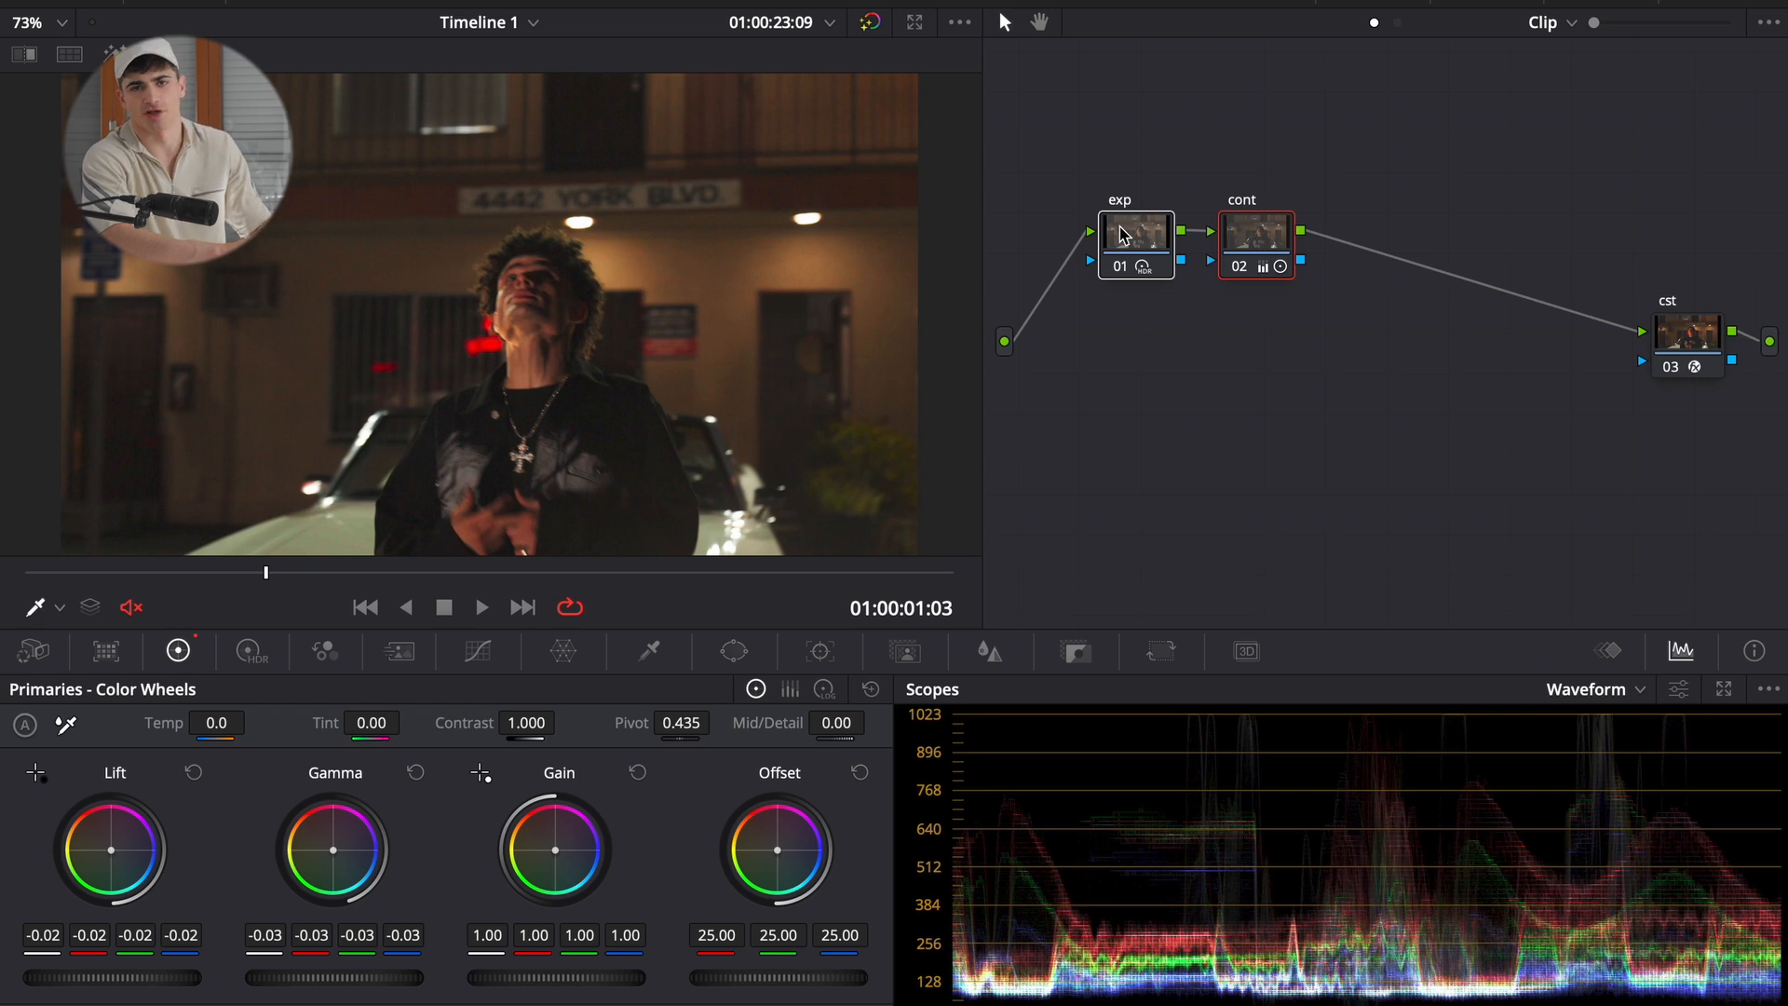
left_click(1418, 402)
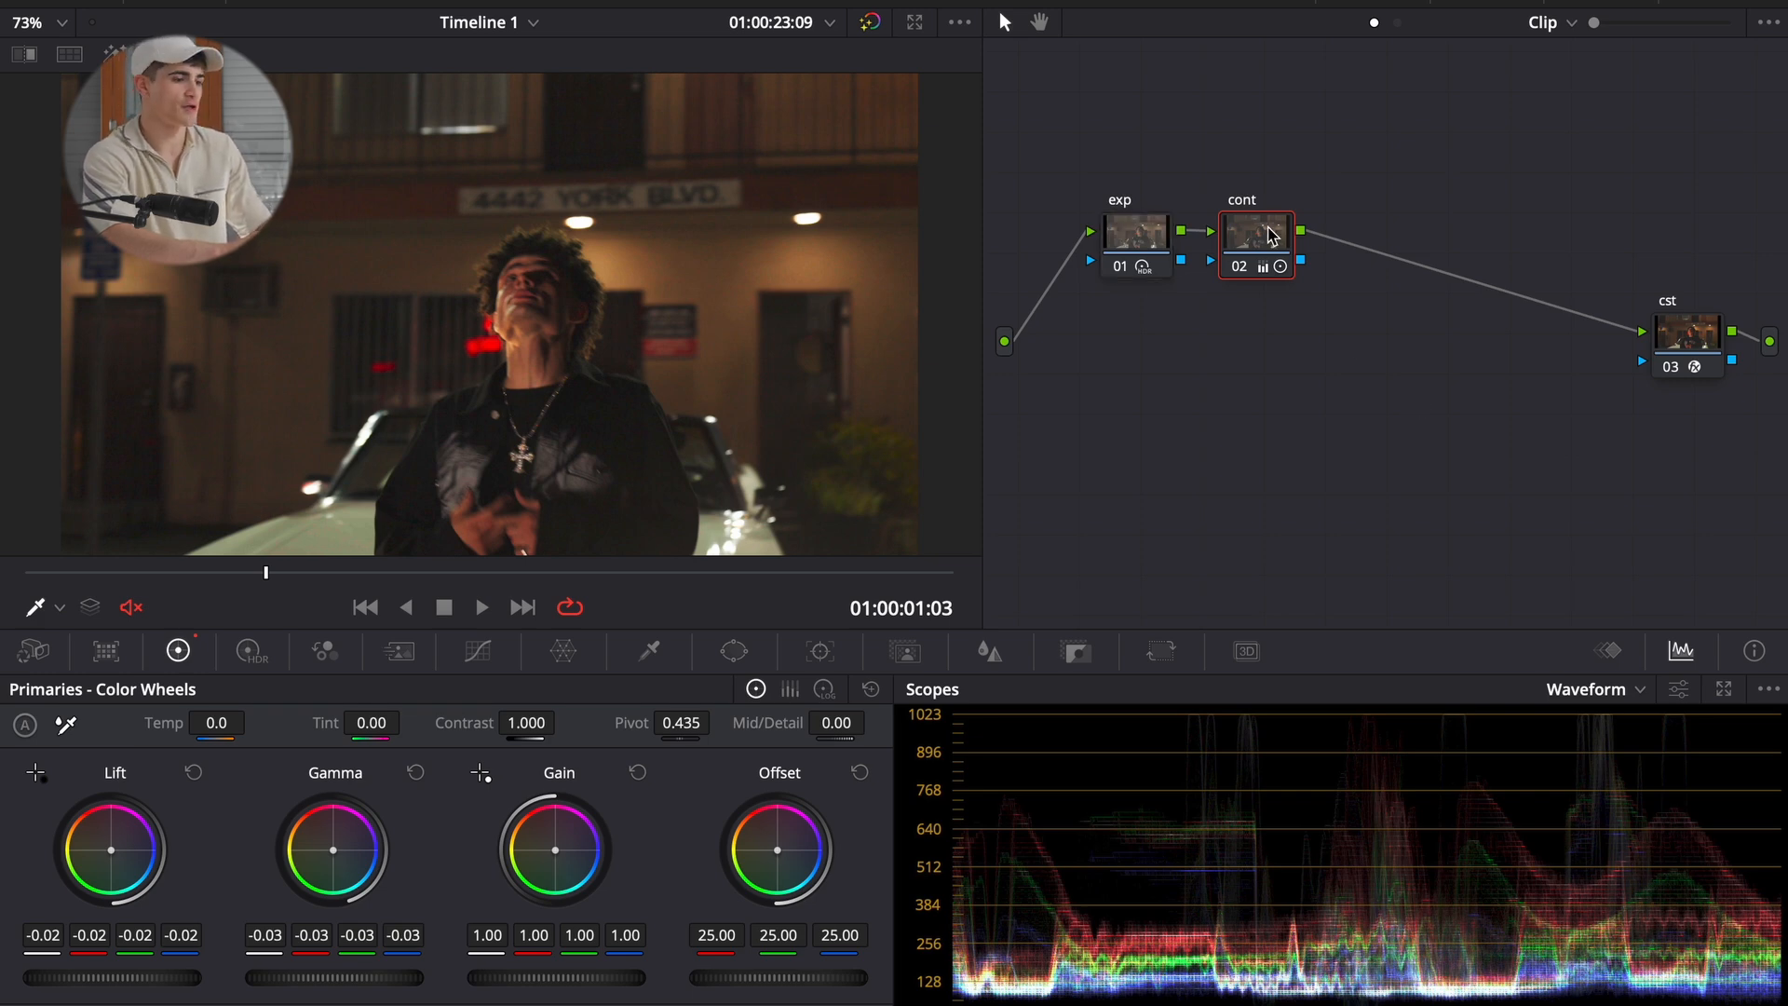
- Add a serial node labelled sat after cont, try a saturation change on it, and reset its primaries
key("alt+s")
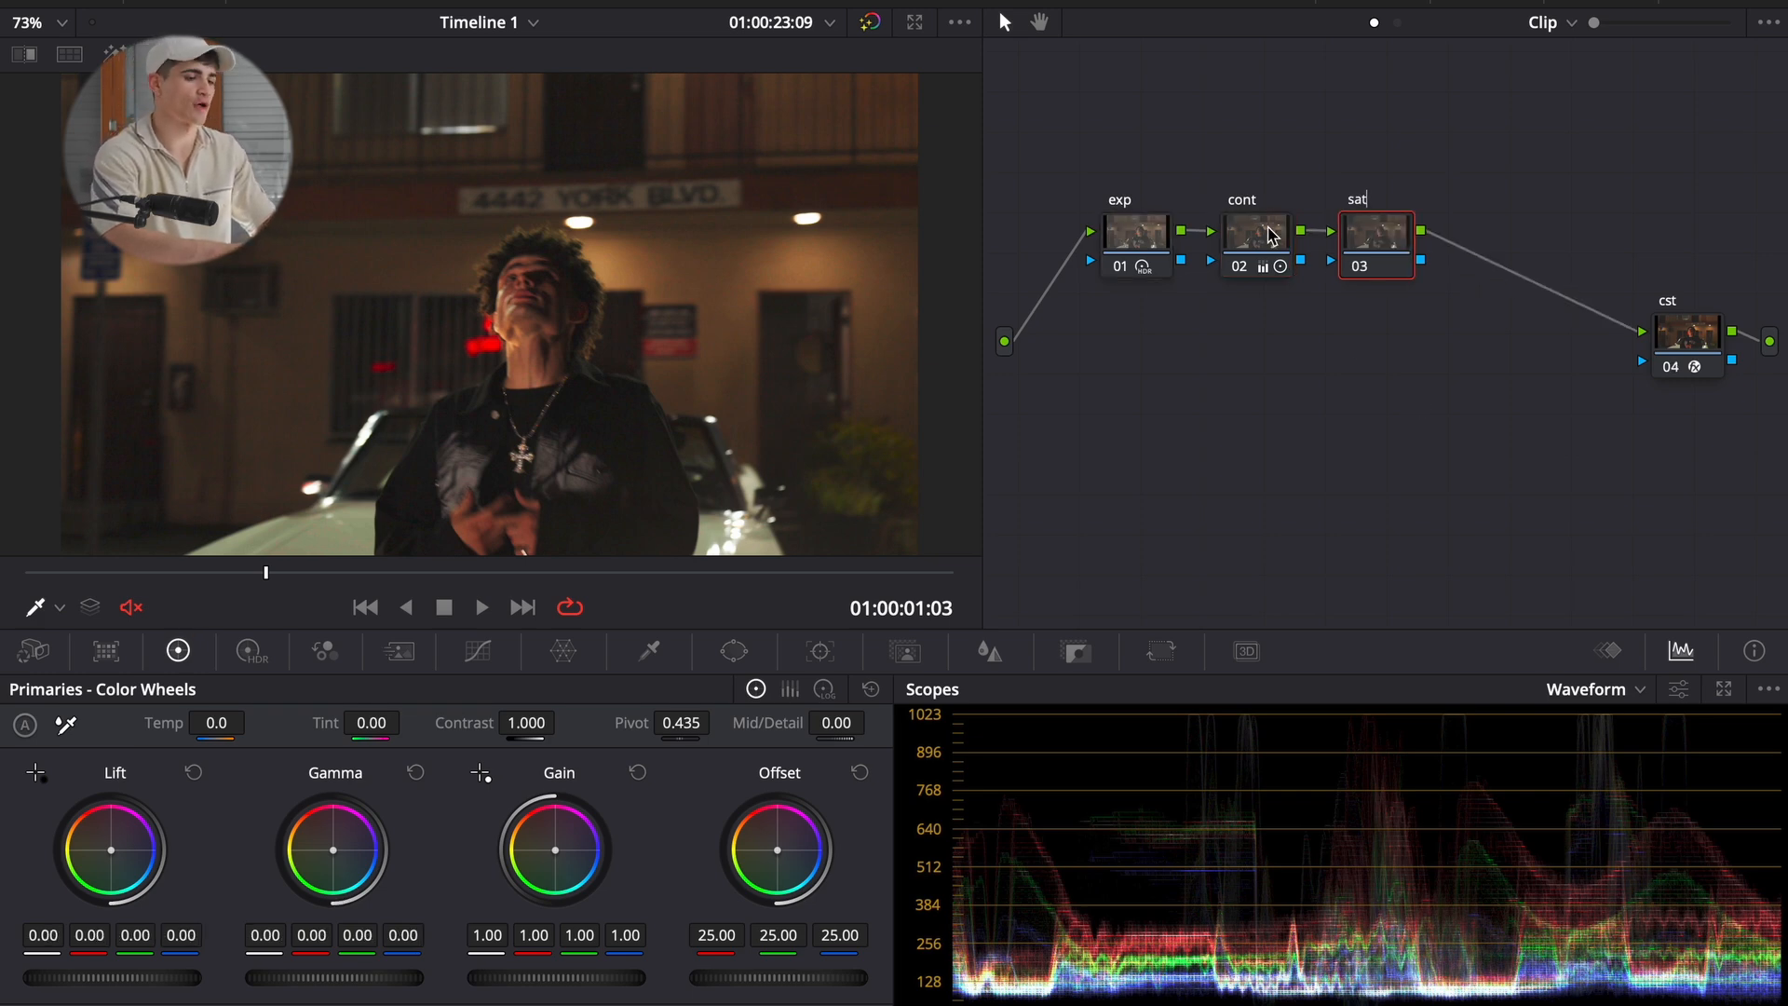
key("Return")
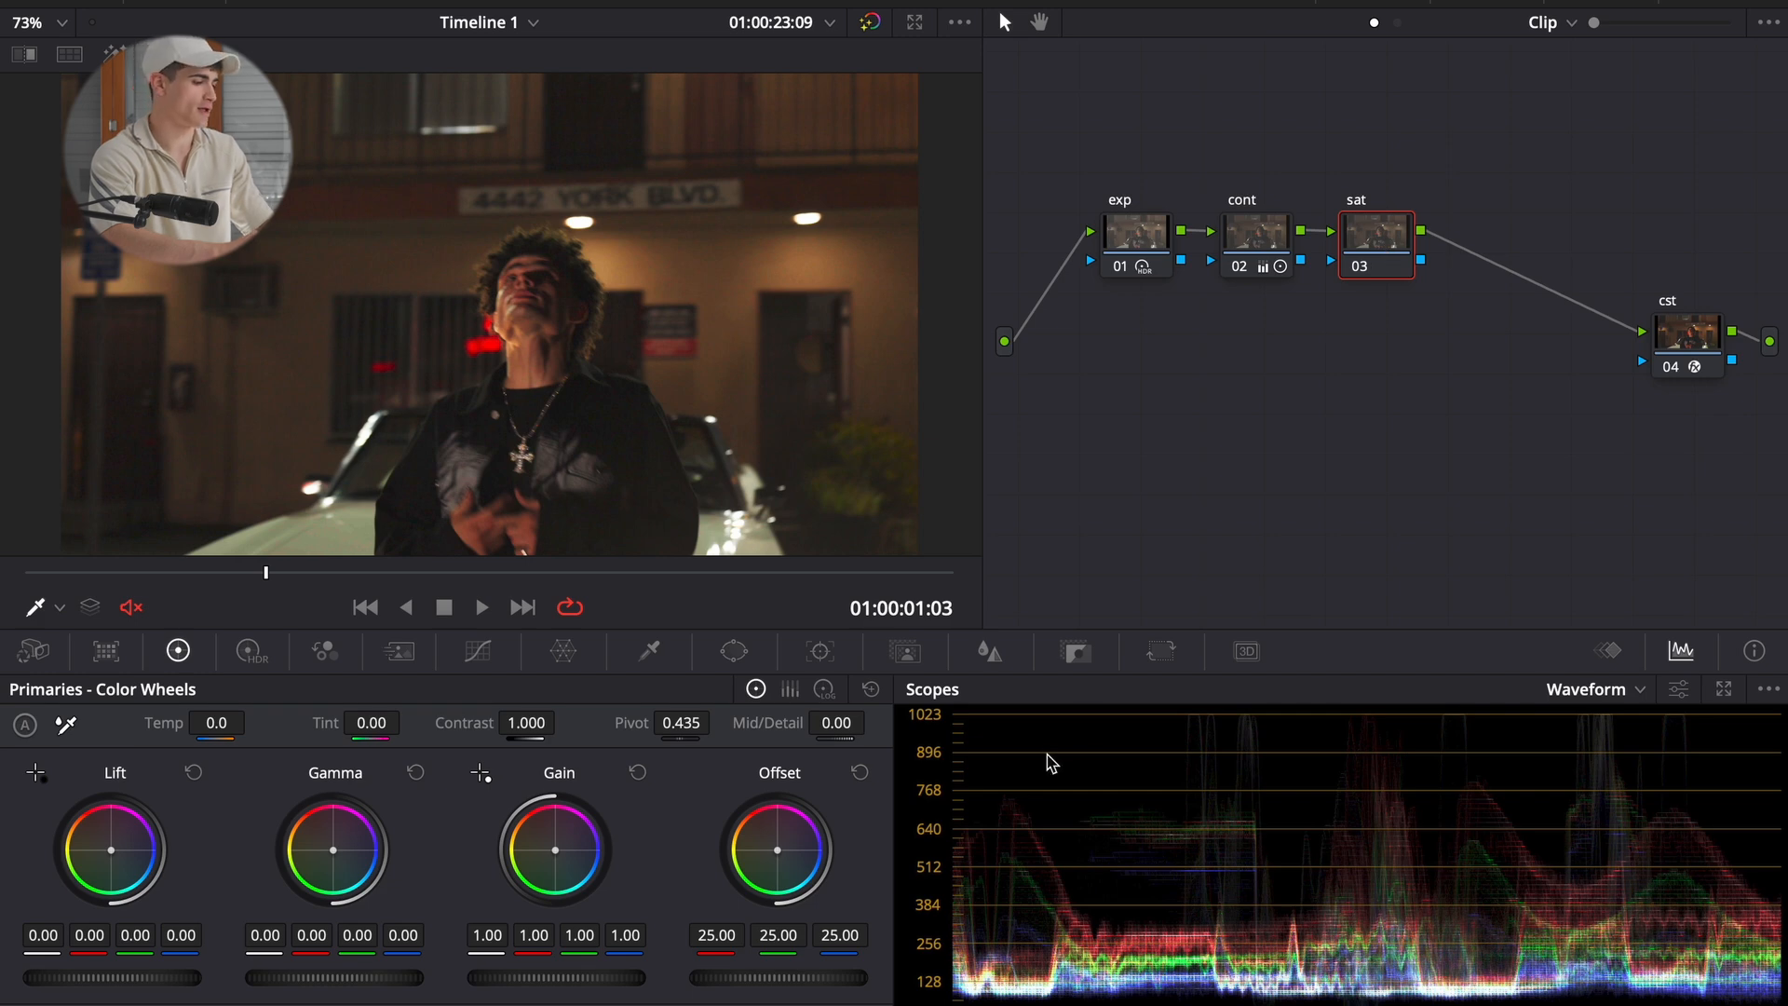
mouse_move(589, 1005)
left_mouse_down()
mouse_move(651, 985)
mouse_move(559, 1004)
left_mouse_up()
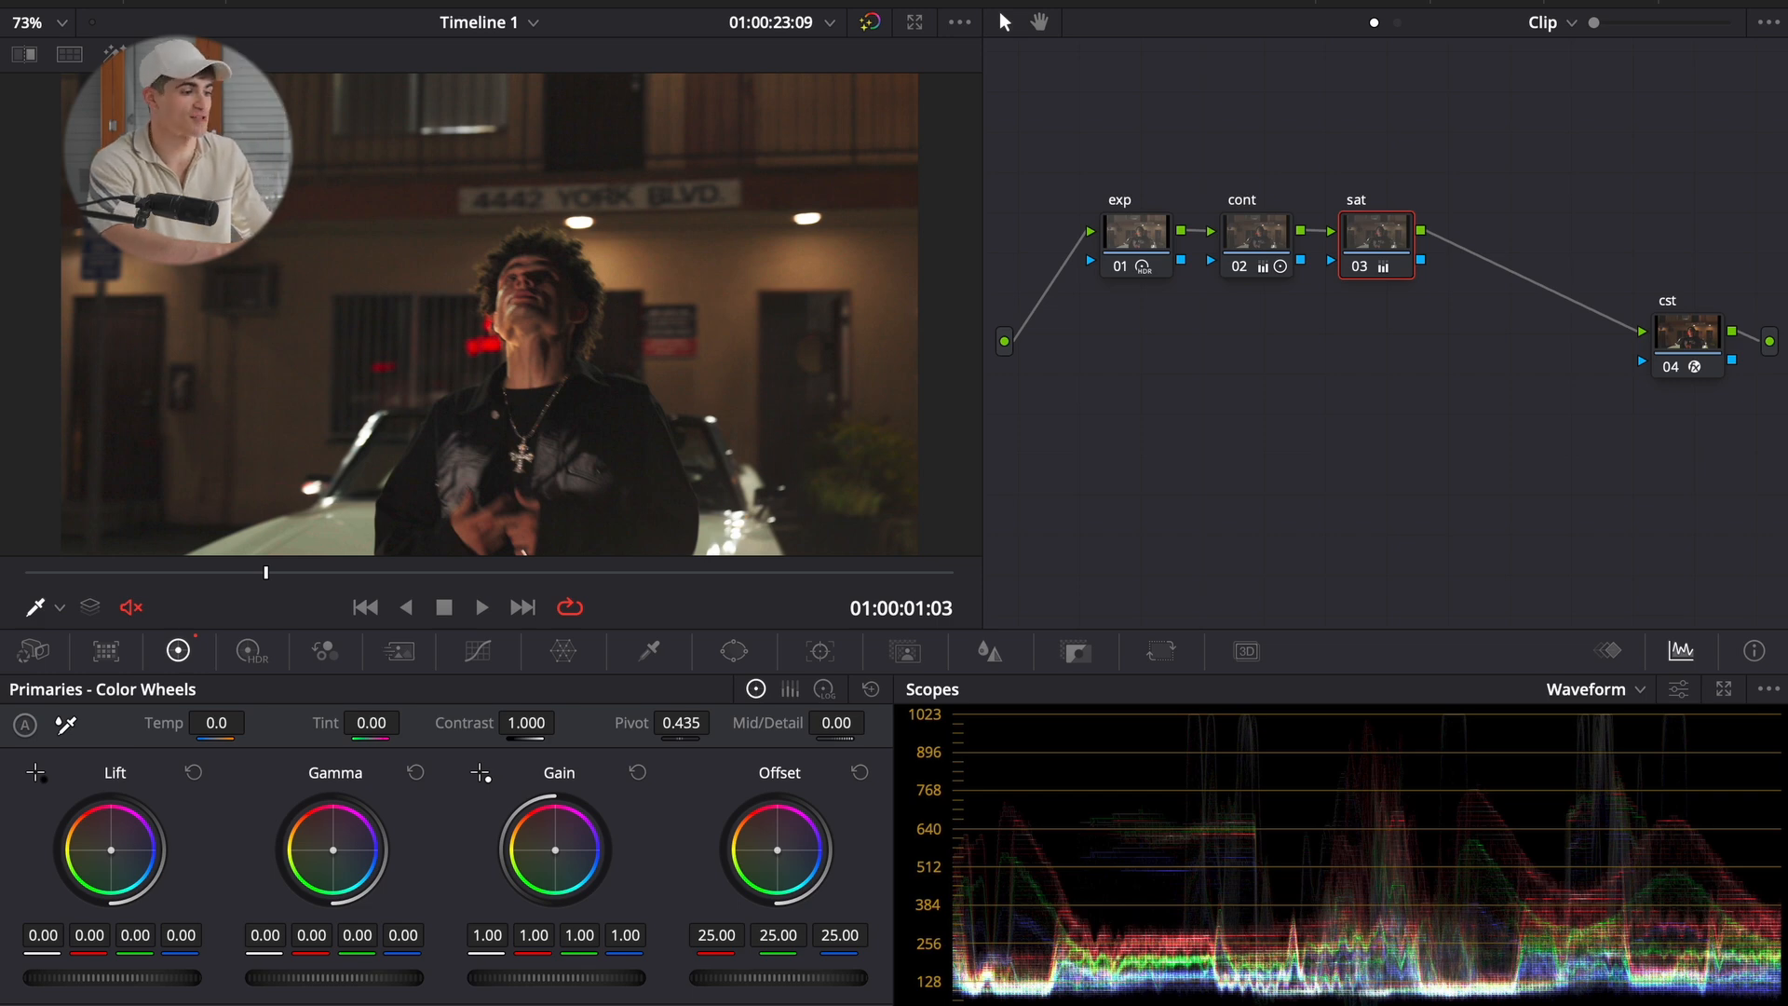
left_click(871, 688)
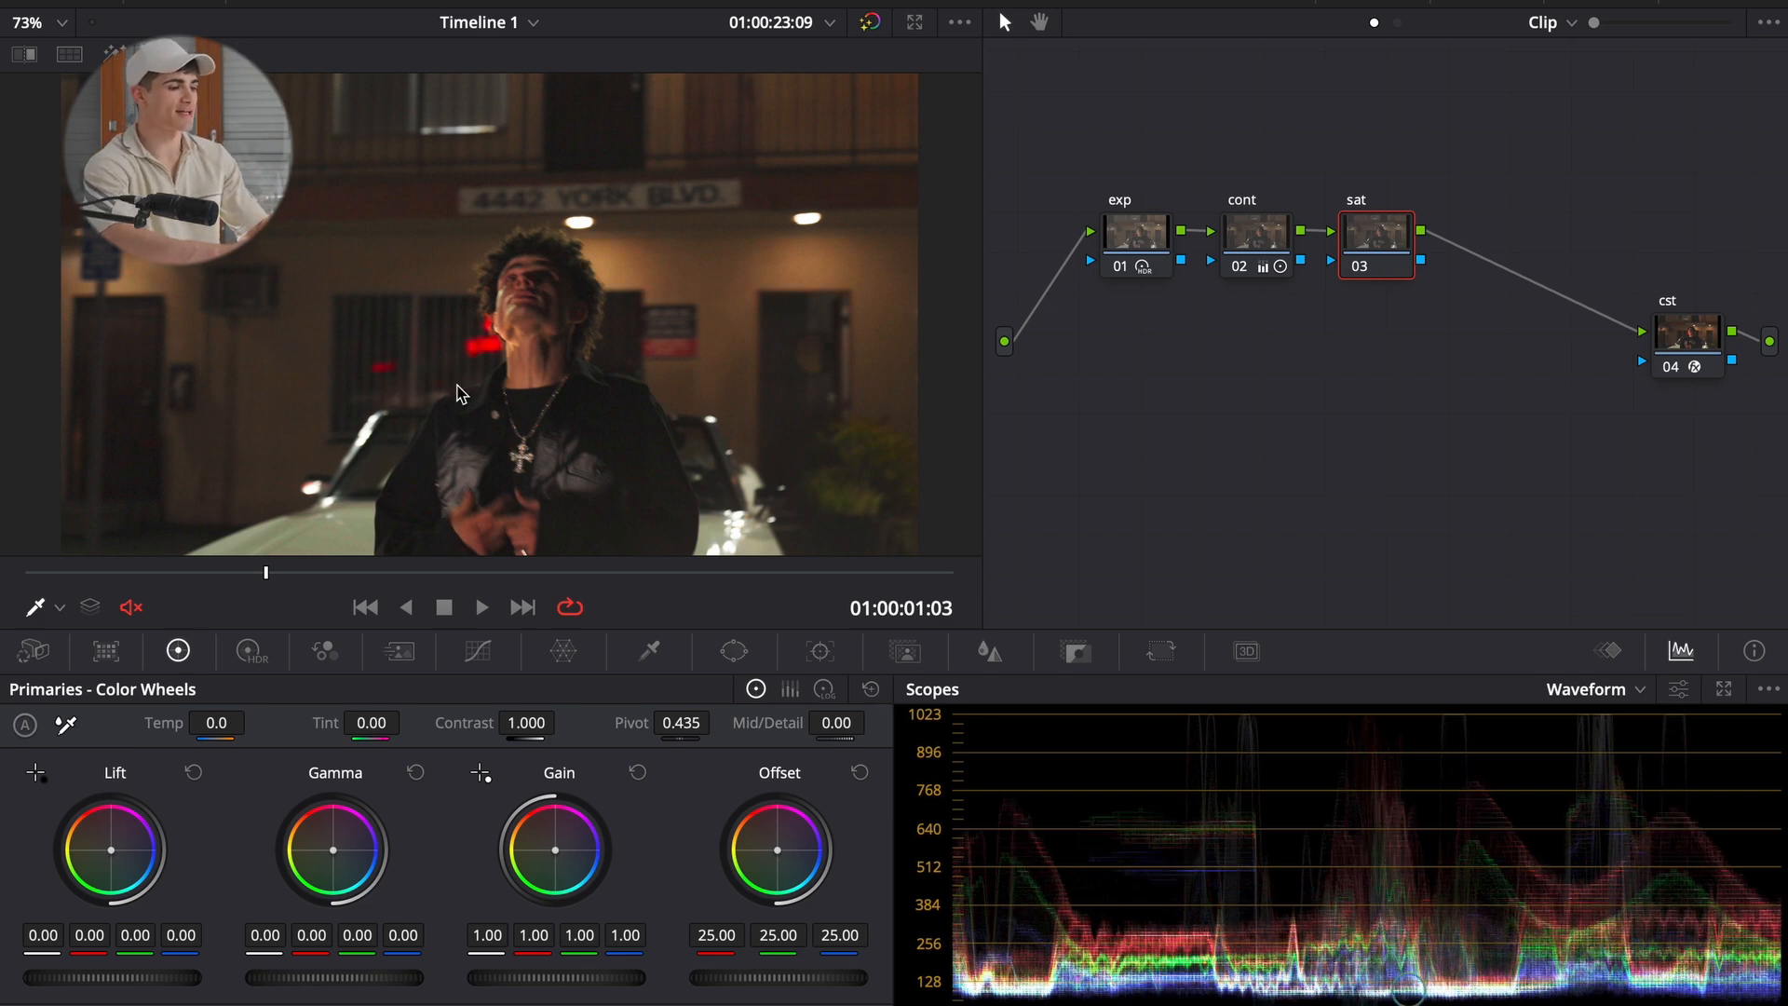
- Set the viewer zoom to 50% and move the playhead to 01:00:01:22
scroll(498, 264, "up", 1)
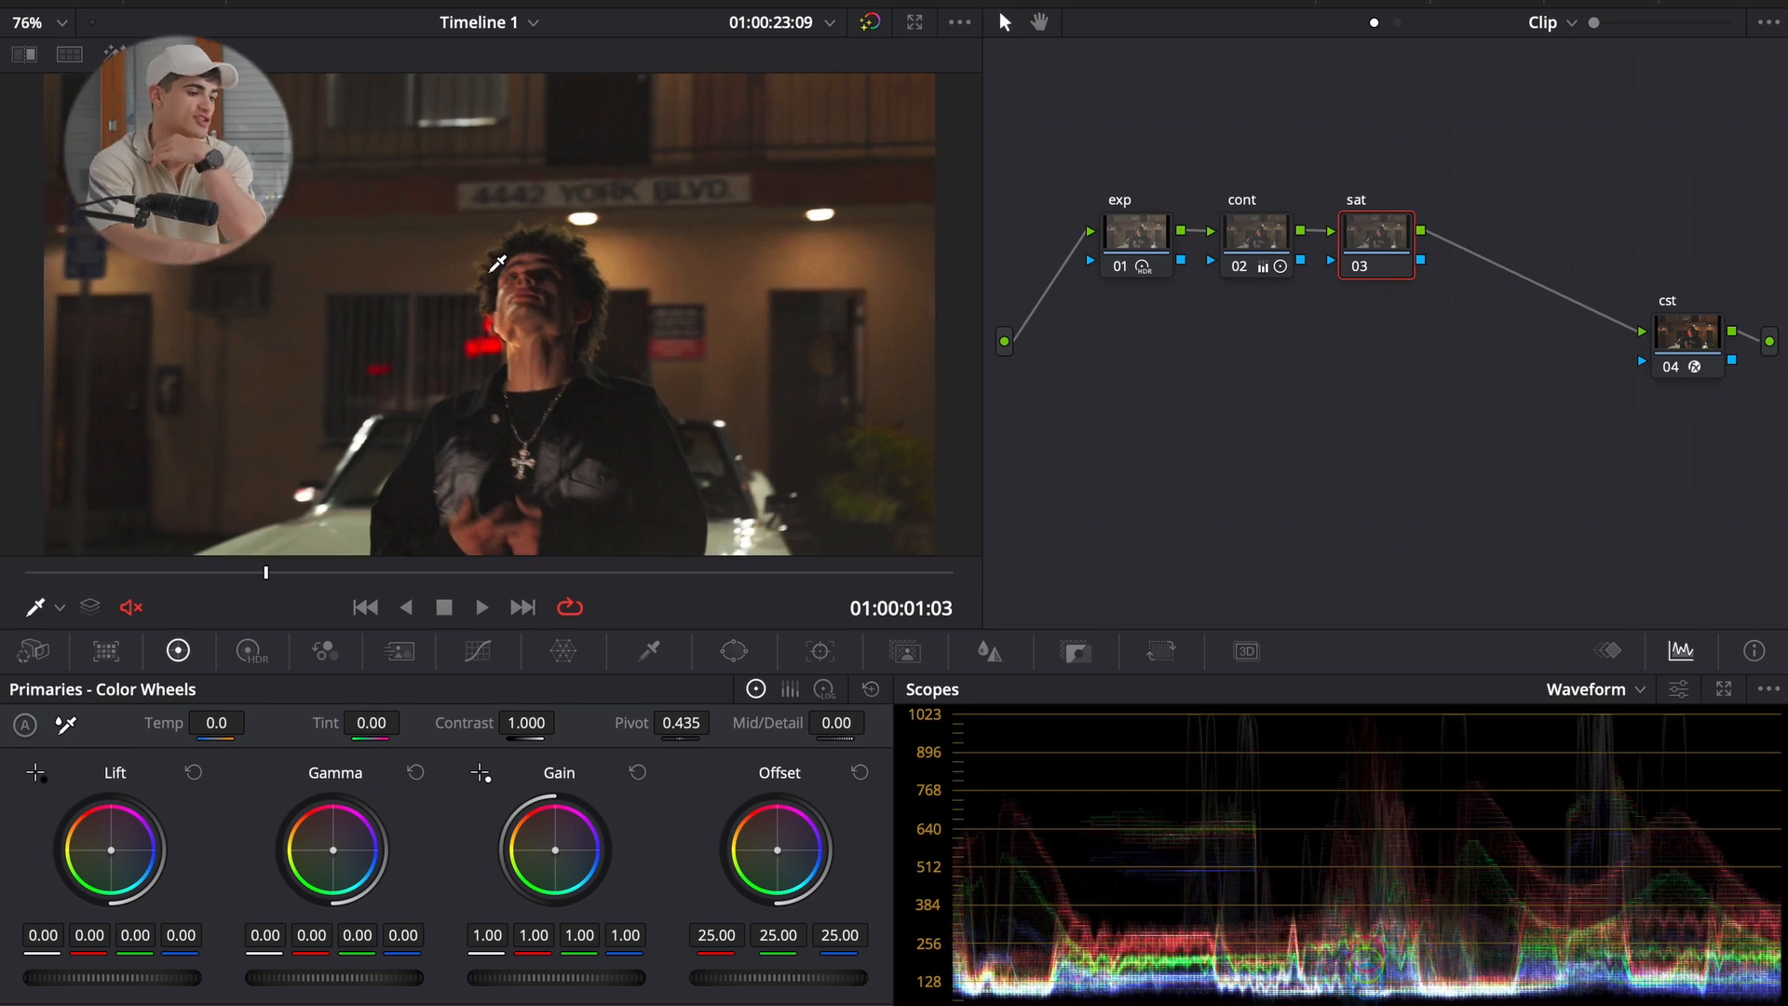
scroll(498, 263, "up", 2)
left_click(62, 23)
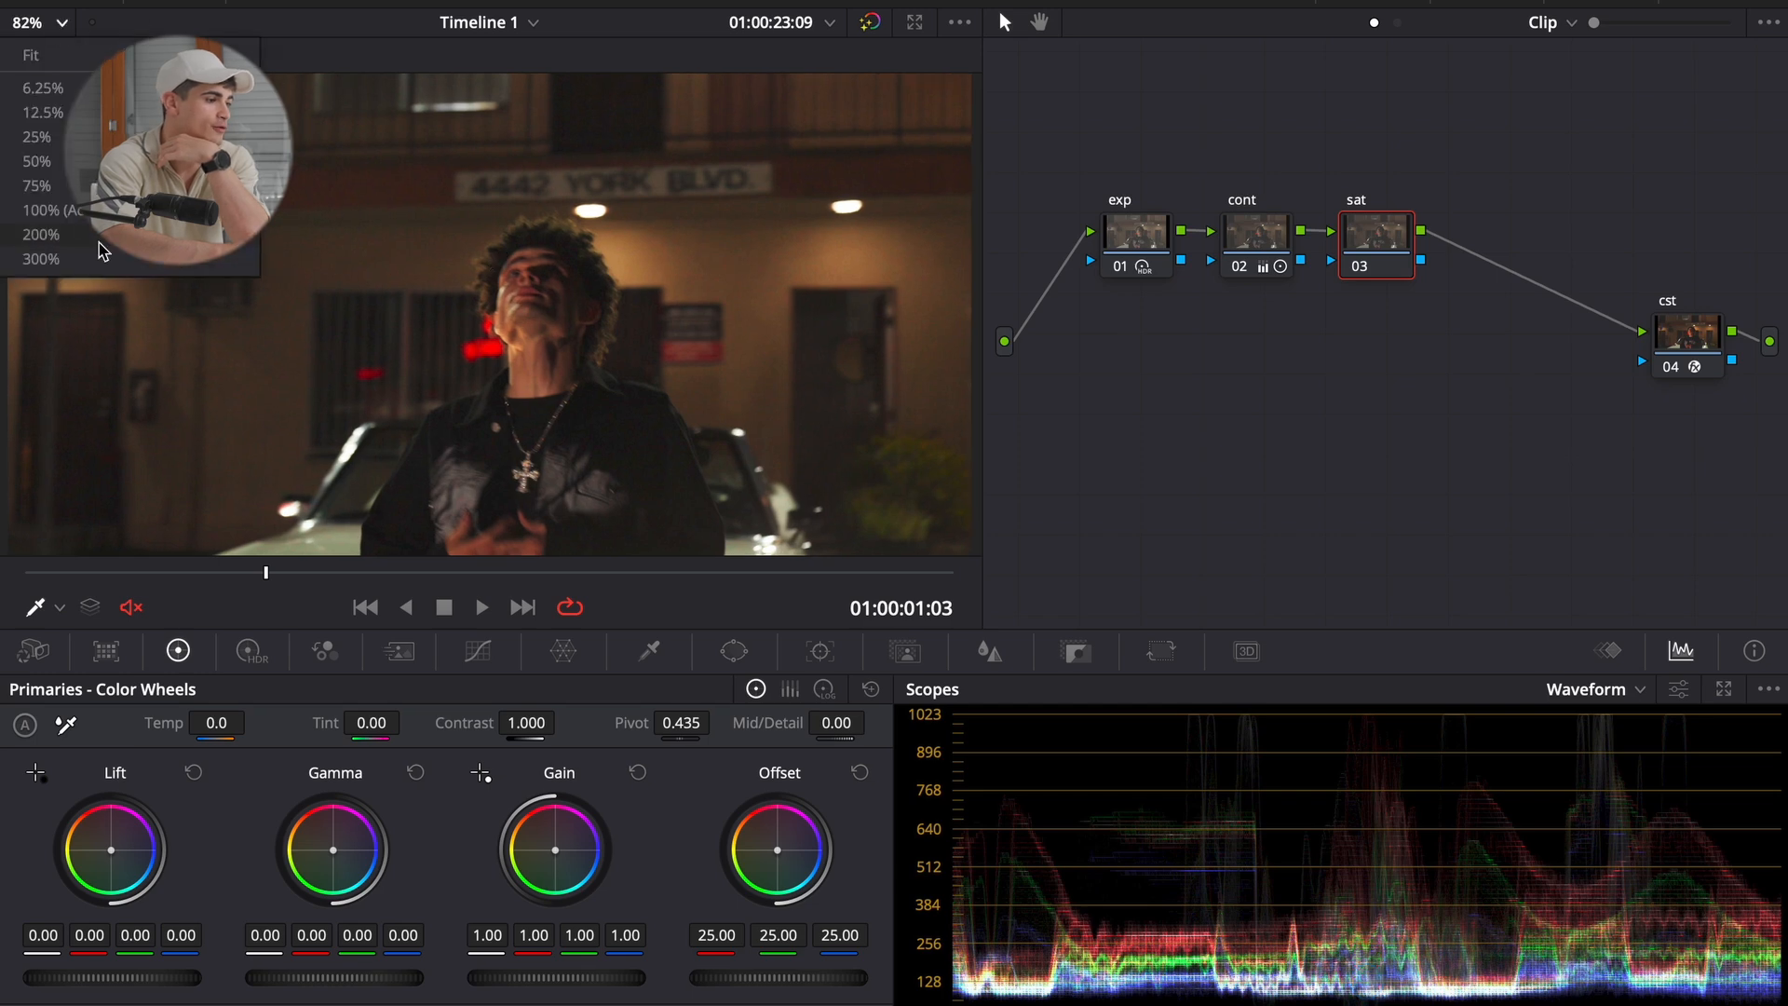
left_click(54, 164)
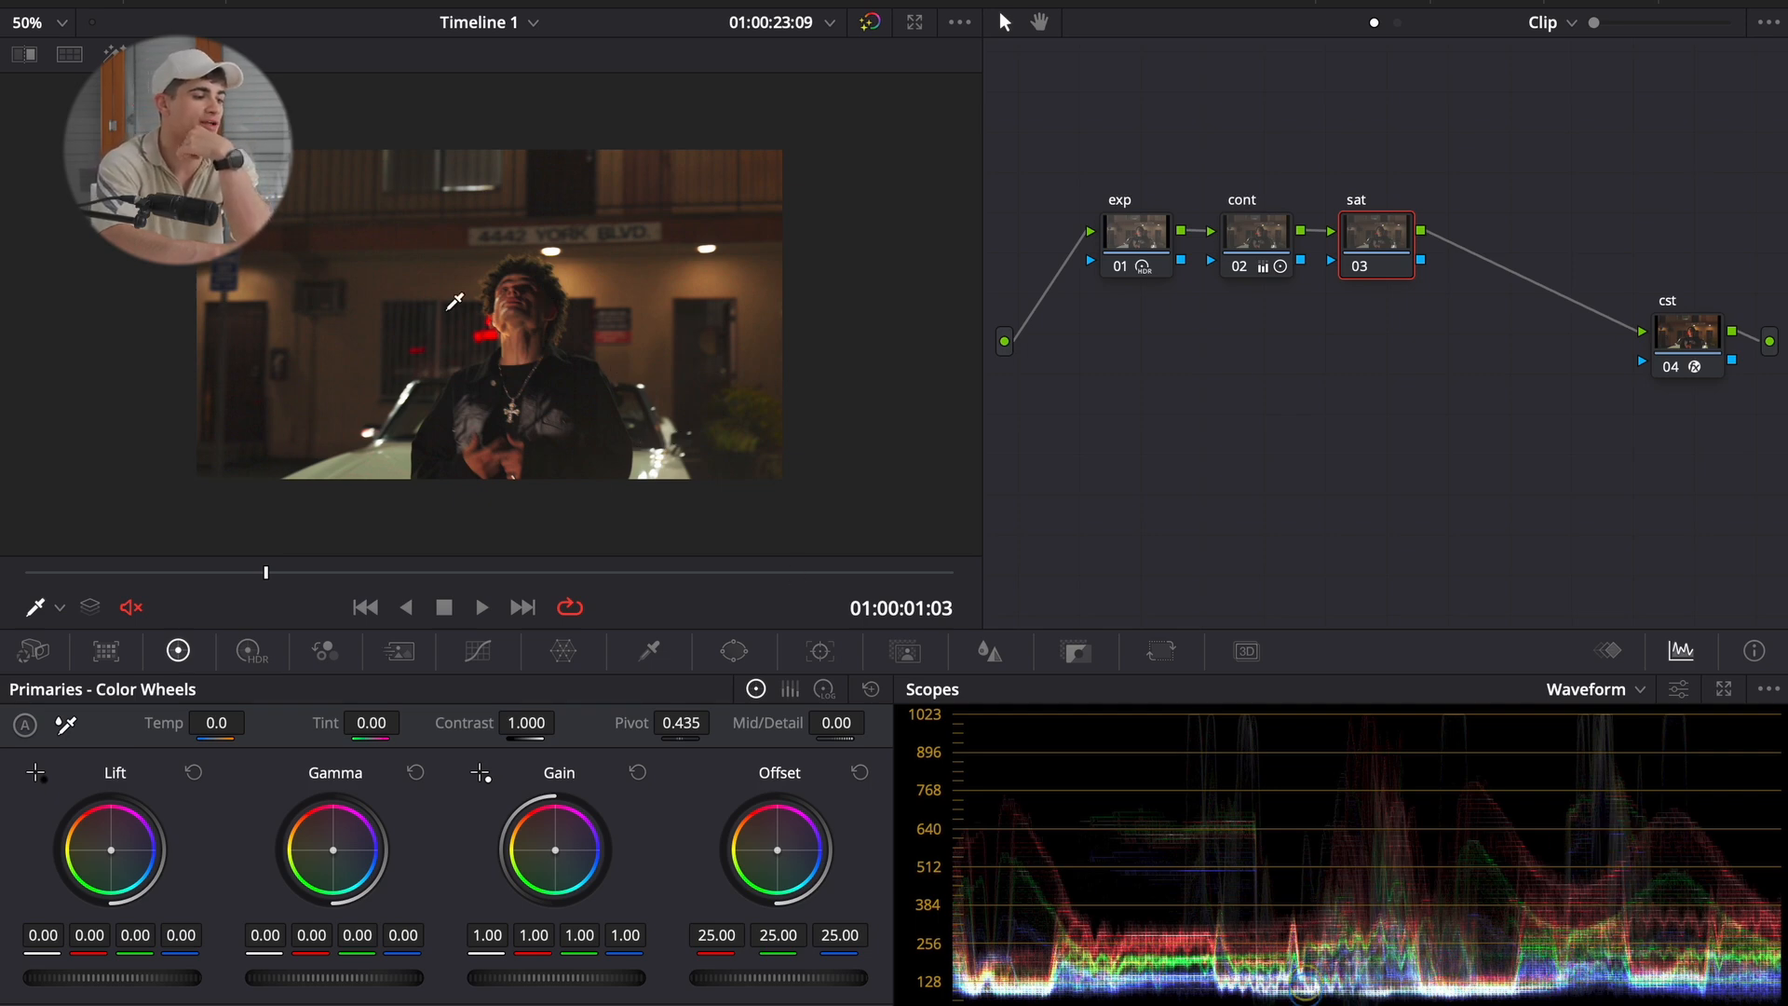
left_click_drag(270, 572, 438, 563)
left_click(442, 571)
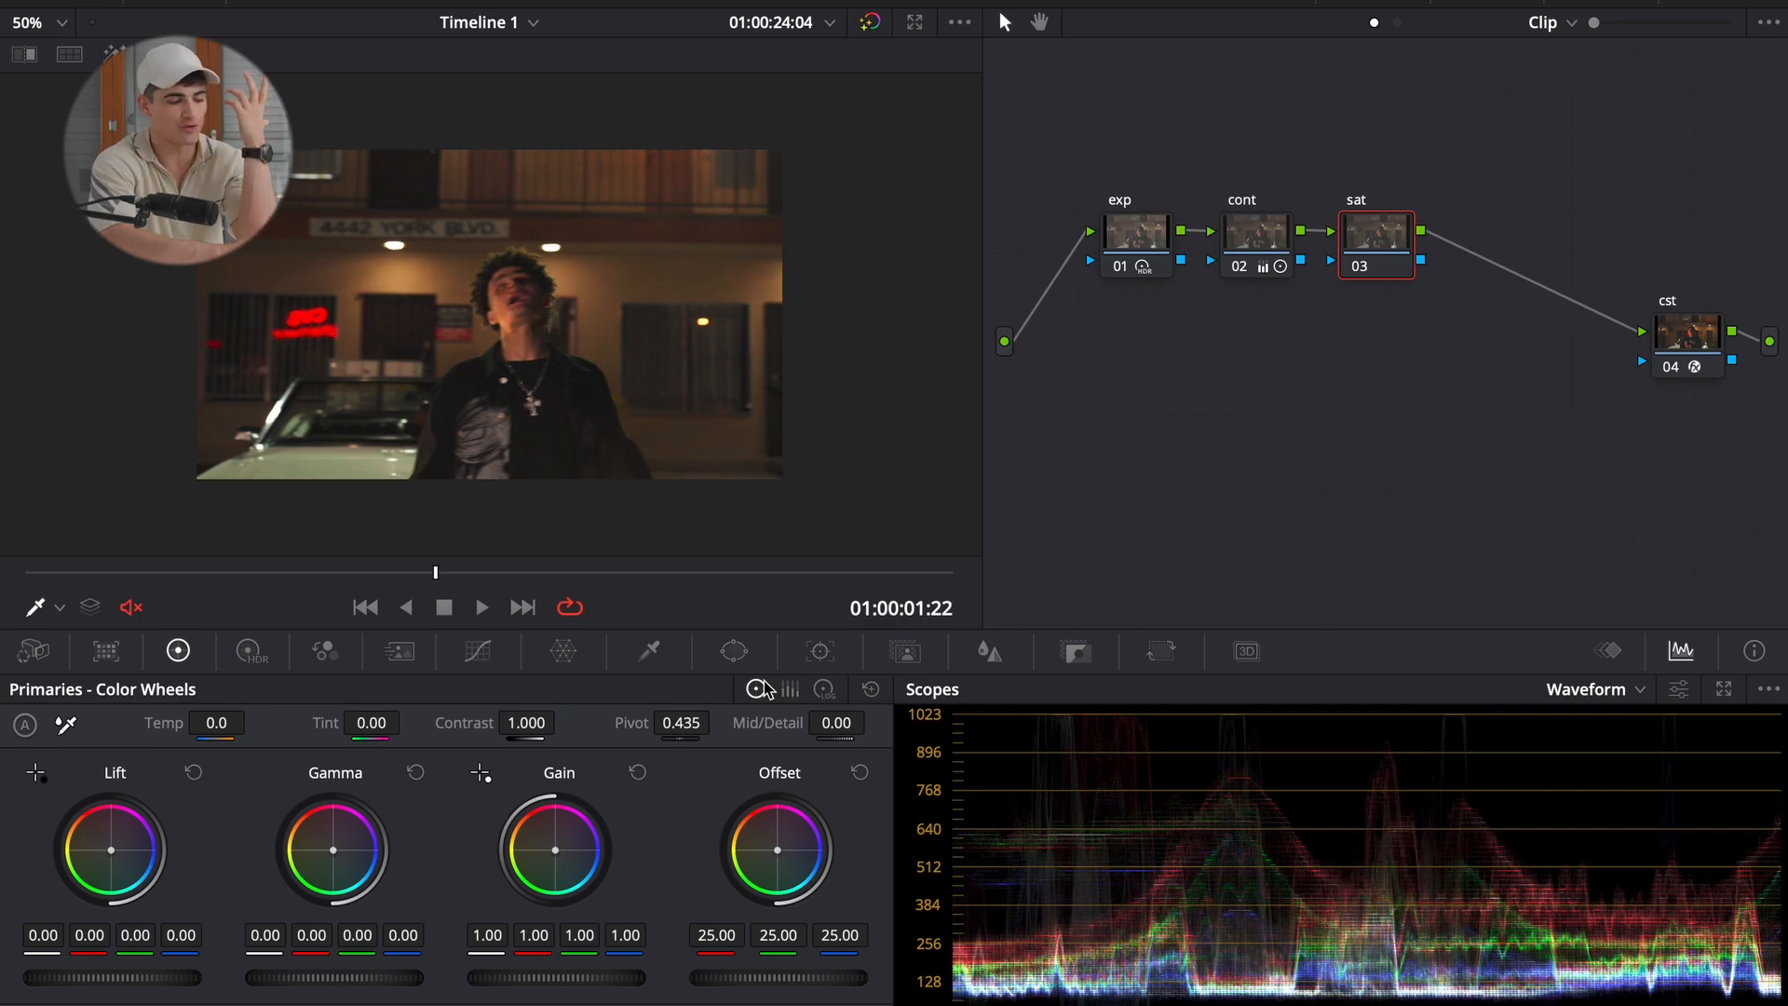
- Try a grade on a new node after sat, tinting Lift teal and Gain orange, and delete the node
key("alt+s")
left_click_drag(571, 850, 555, 843)
left_click_drag(111, 849, 116, 862)
left_click_drag(563, 866, 546, 834)
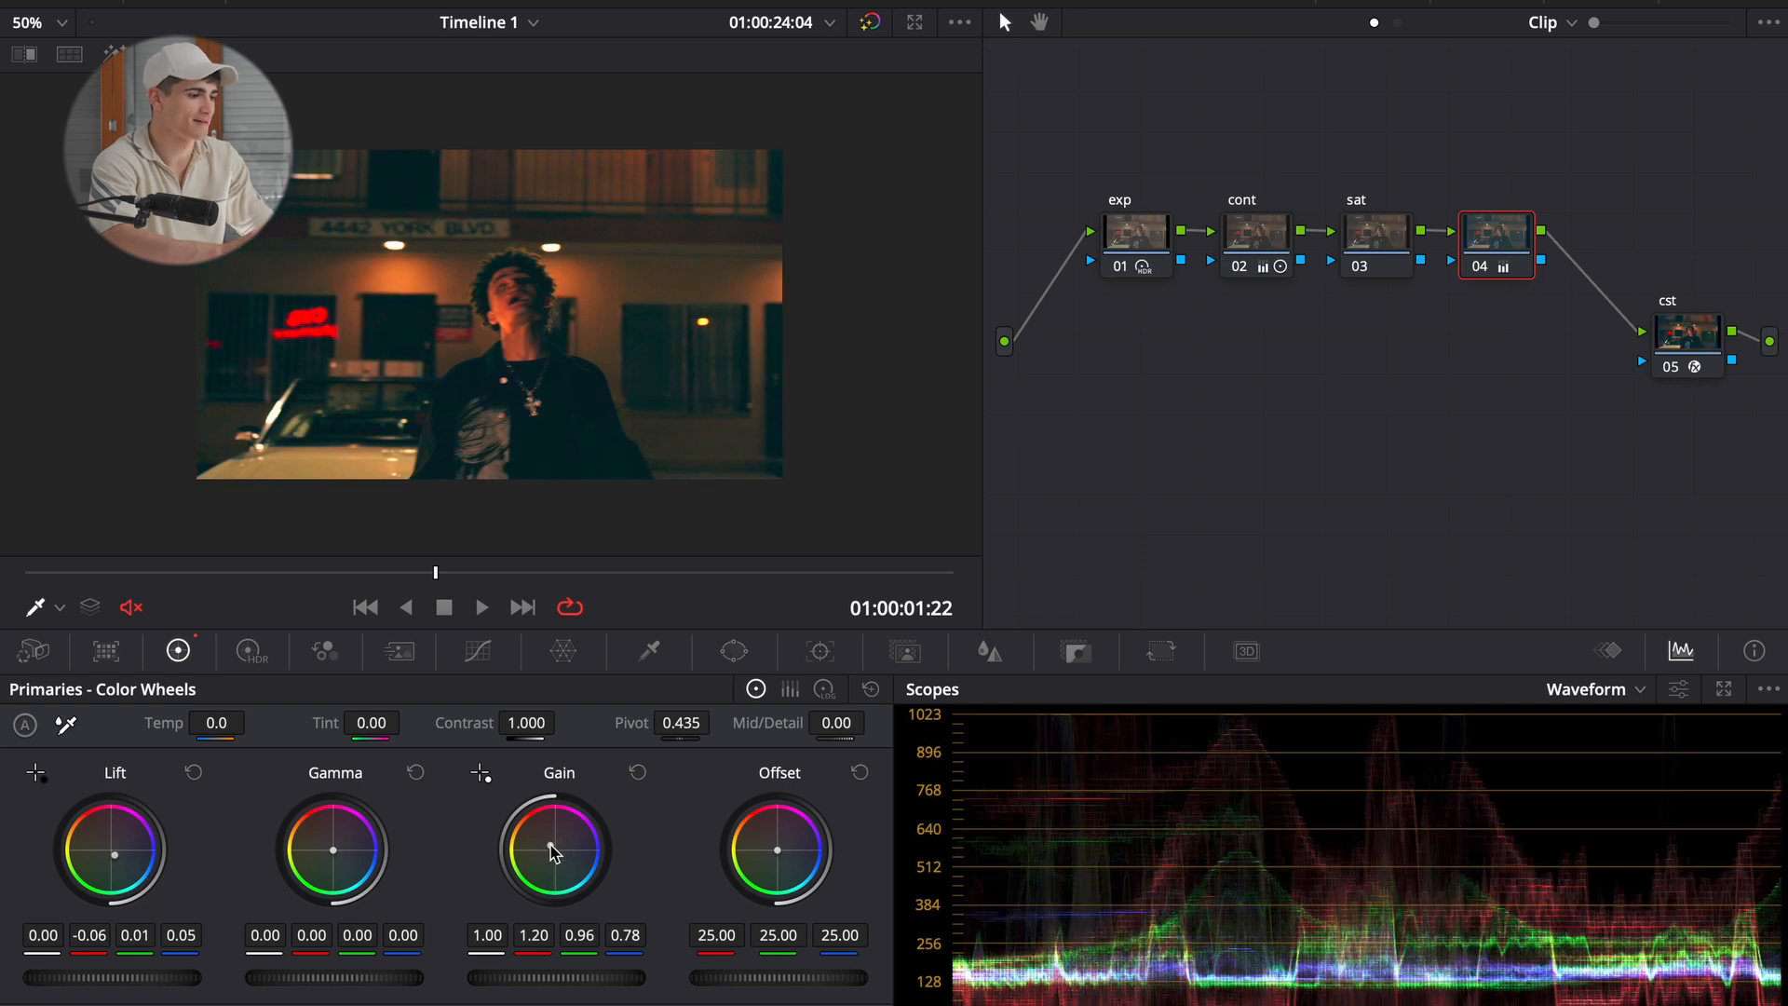
key("Delete")
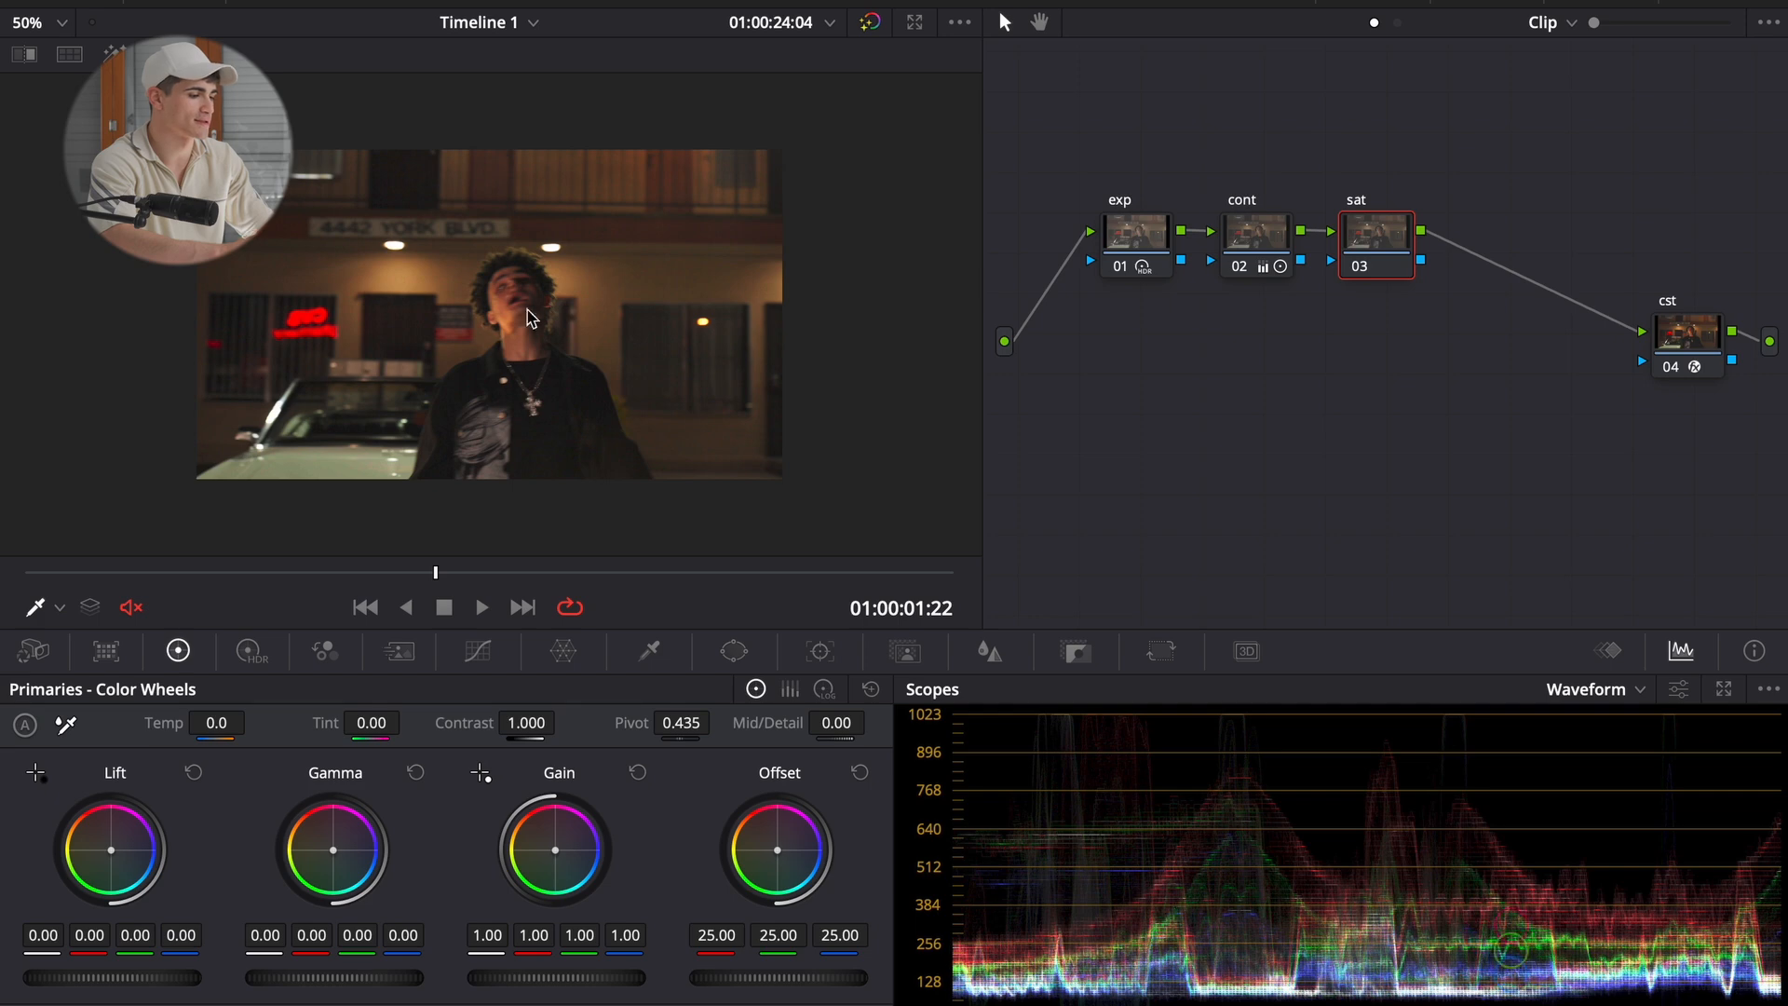
- Fit the image to the viewer and adjust the saturation of the sat node
left_click(61, 23)
left_click(68, 58)
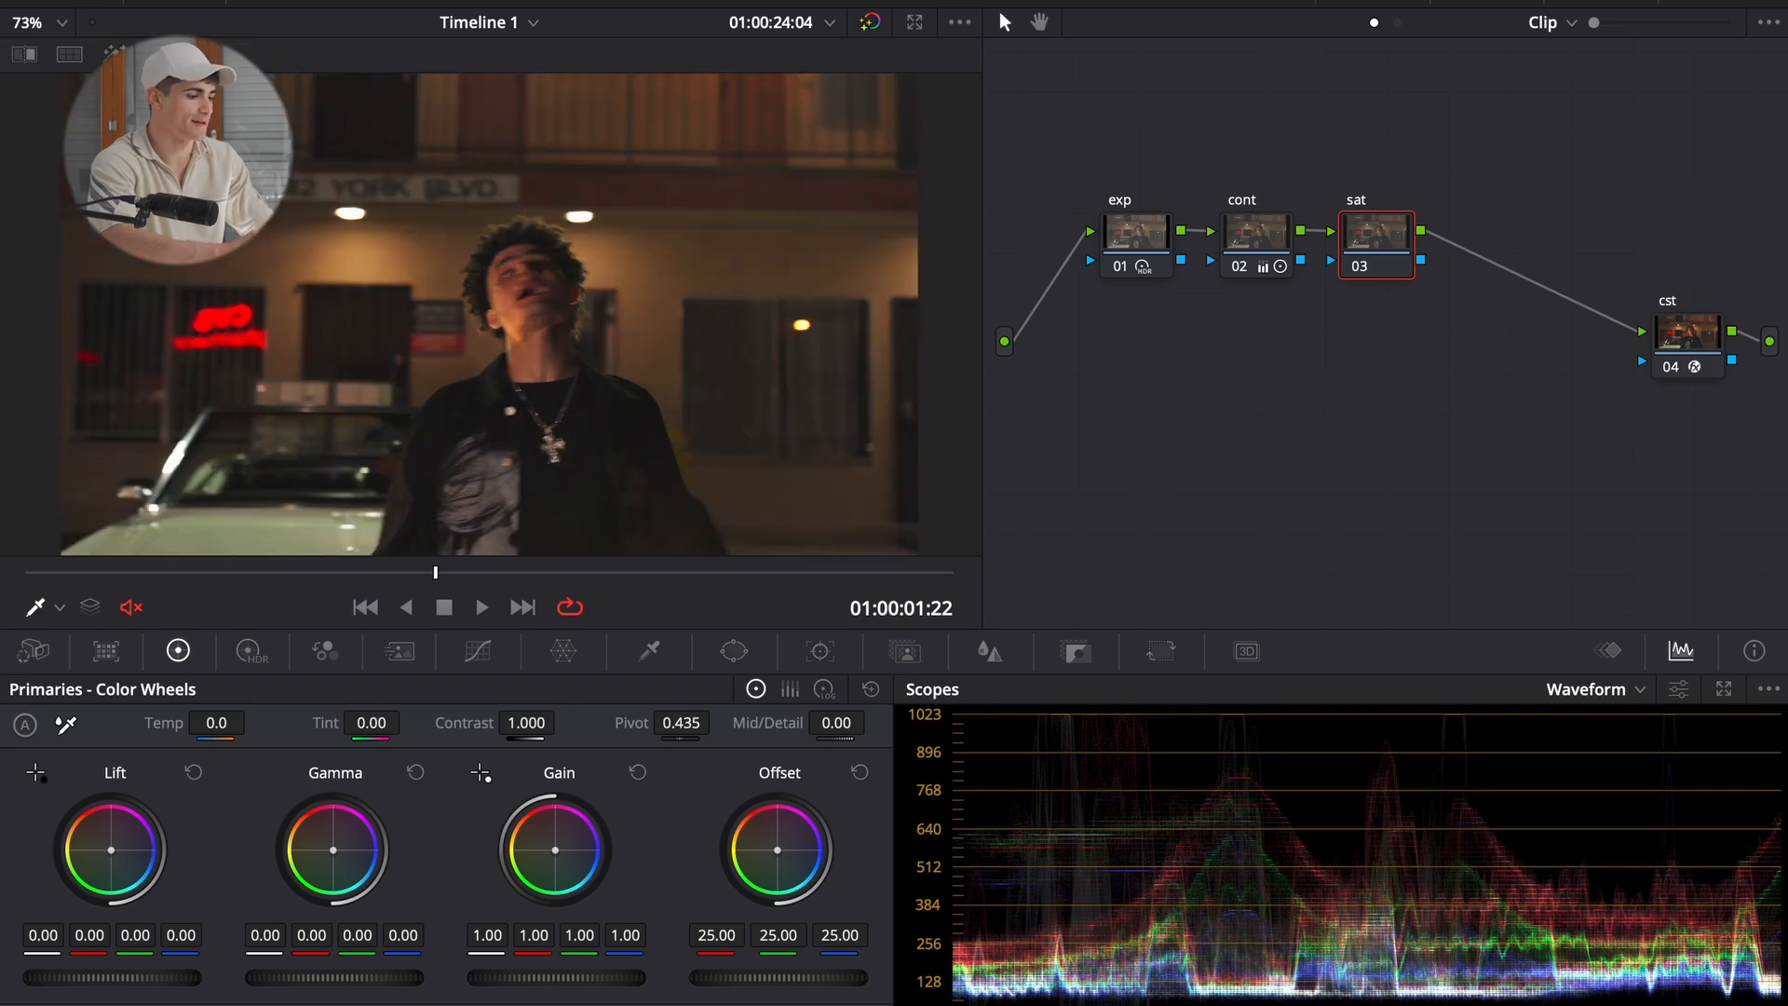
left_click_drag(530, 1004, 567, 1004)
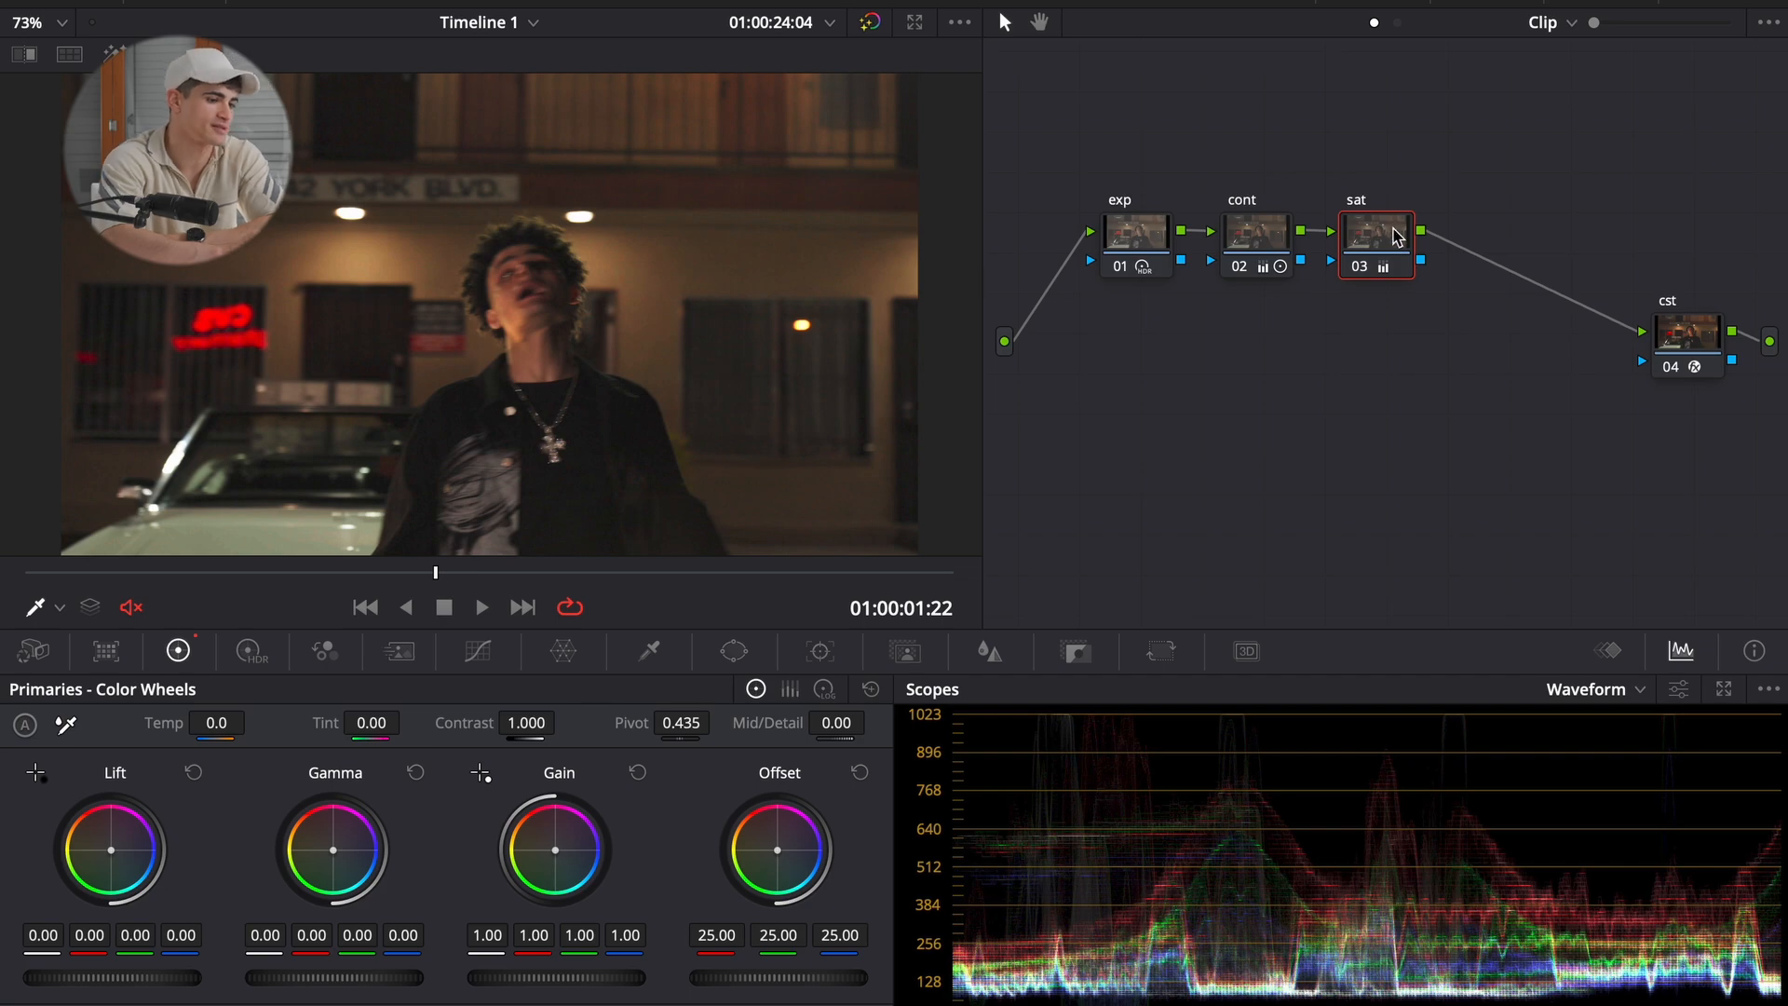
- Play the clip, move the playhead to 01:00:02:09, and reposition the sat node just after cont
left_click_drag(1394, 235, 1476, 232)
key("space")
key("space")
left_click_drag(621, 573, 536, 533)
left_click_drag(1483, 248, 1410, 260)
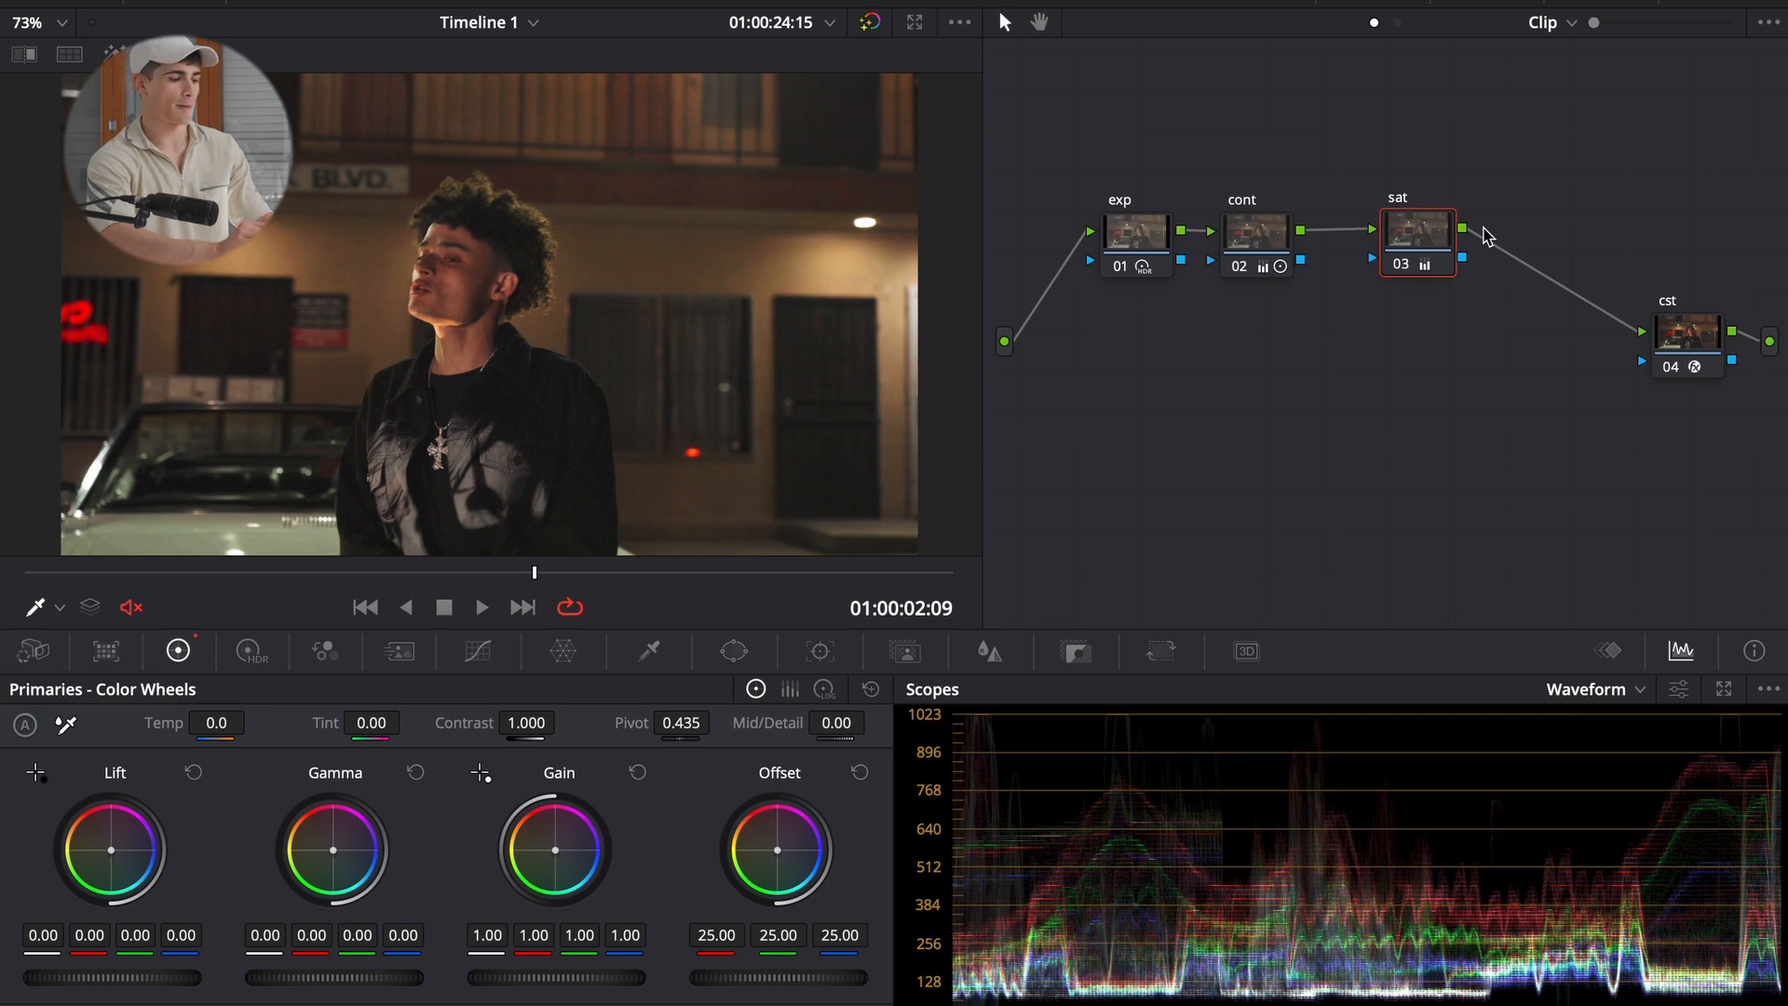
left_click_drag(1428, 251, 1394, 248)
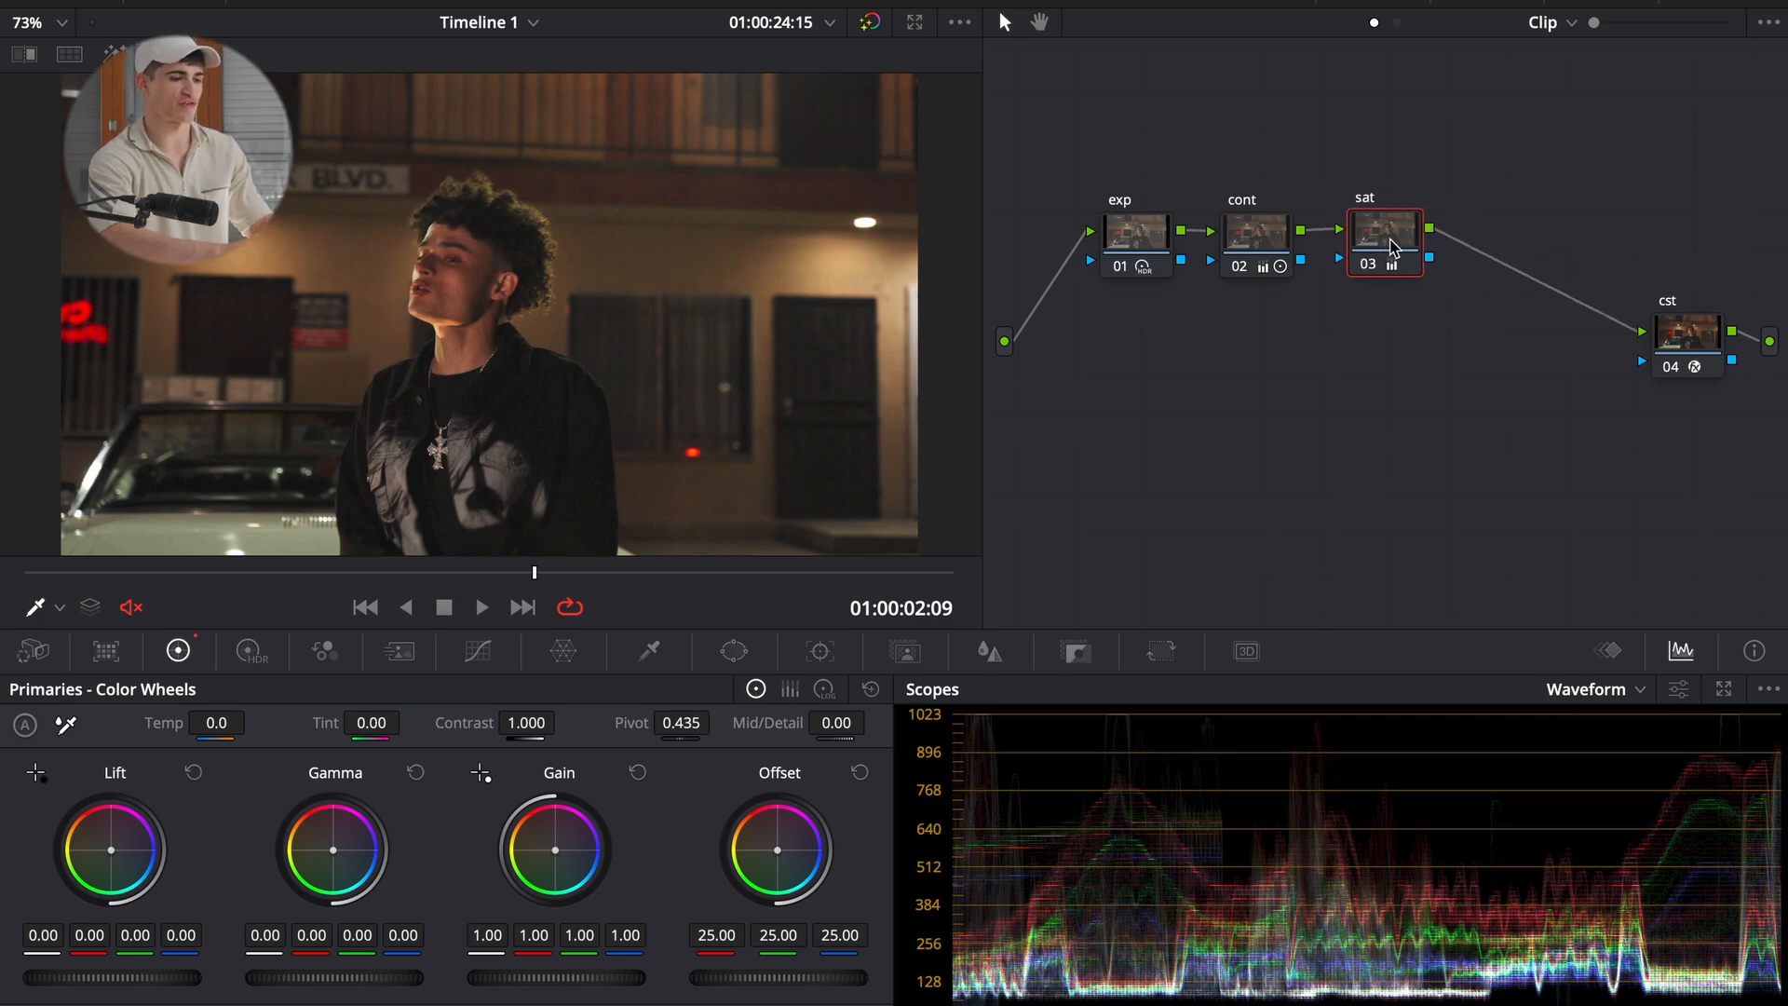
key("alt+s")
mouse_move(1532, 244)
left_mouse_down()
mouse_move(1529, 215)
mouse_move(1581, 239)
mouse_move(1547, 240)
left_mouse_up()
key("Delete")
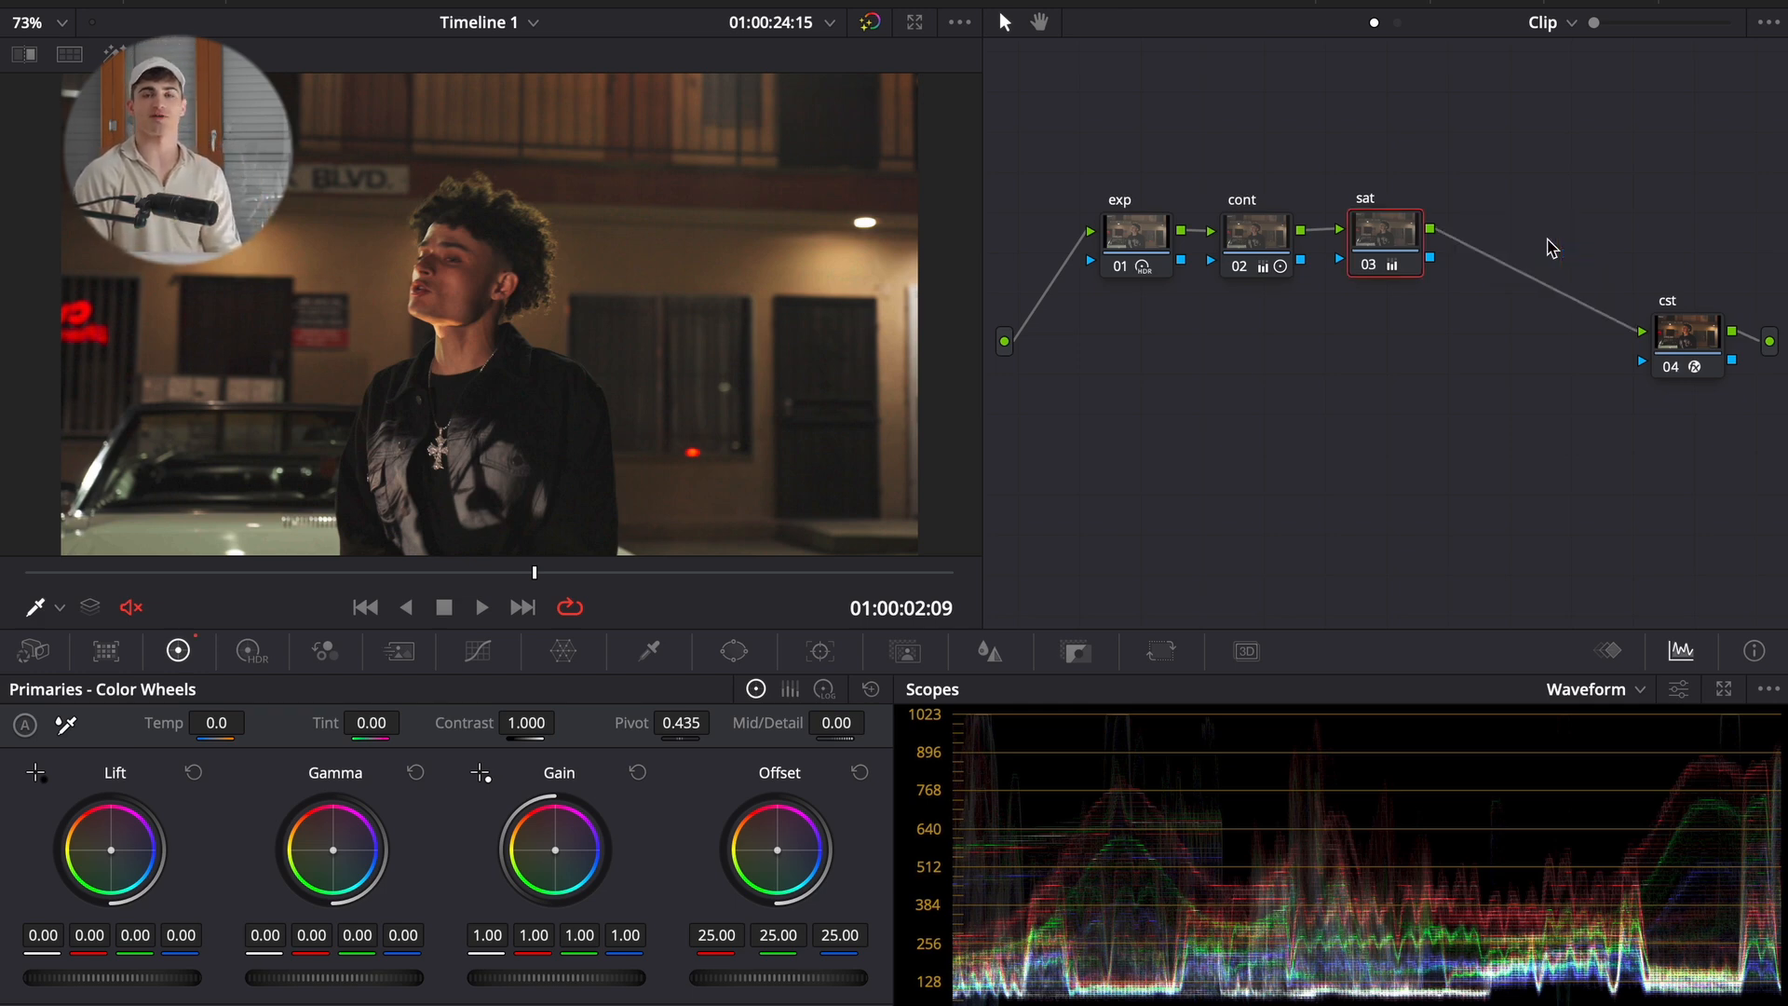
- Review the corrections on the exp, cont and sat nodes one after another
left_click(1238, 234)
left_click(1143, 245)
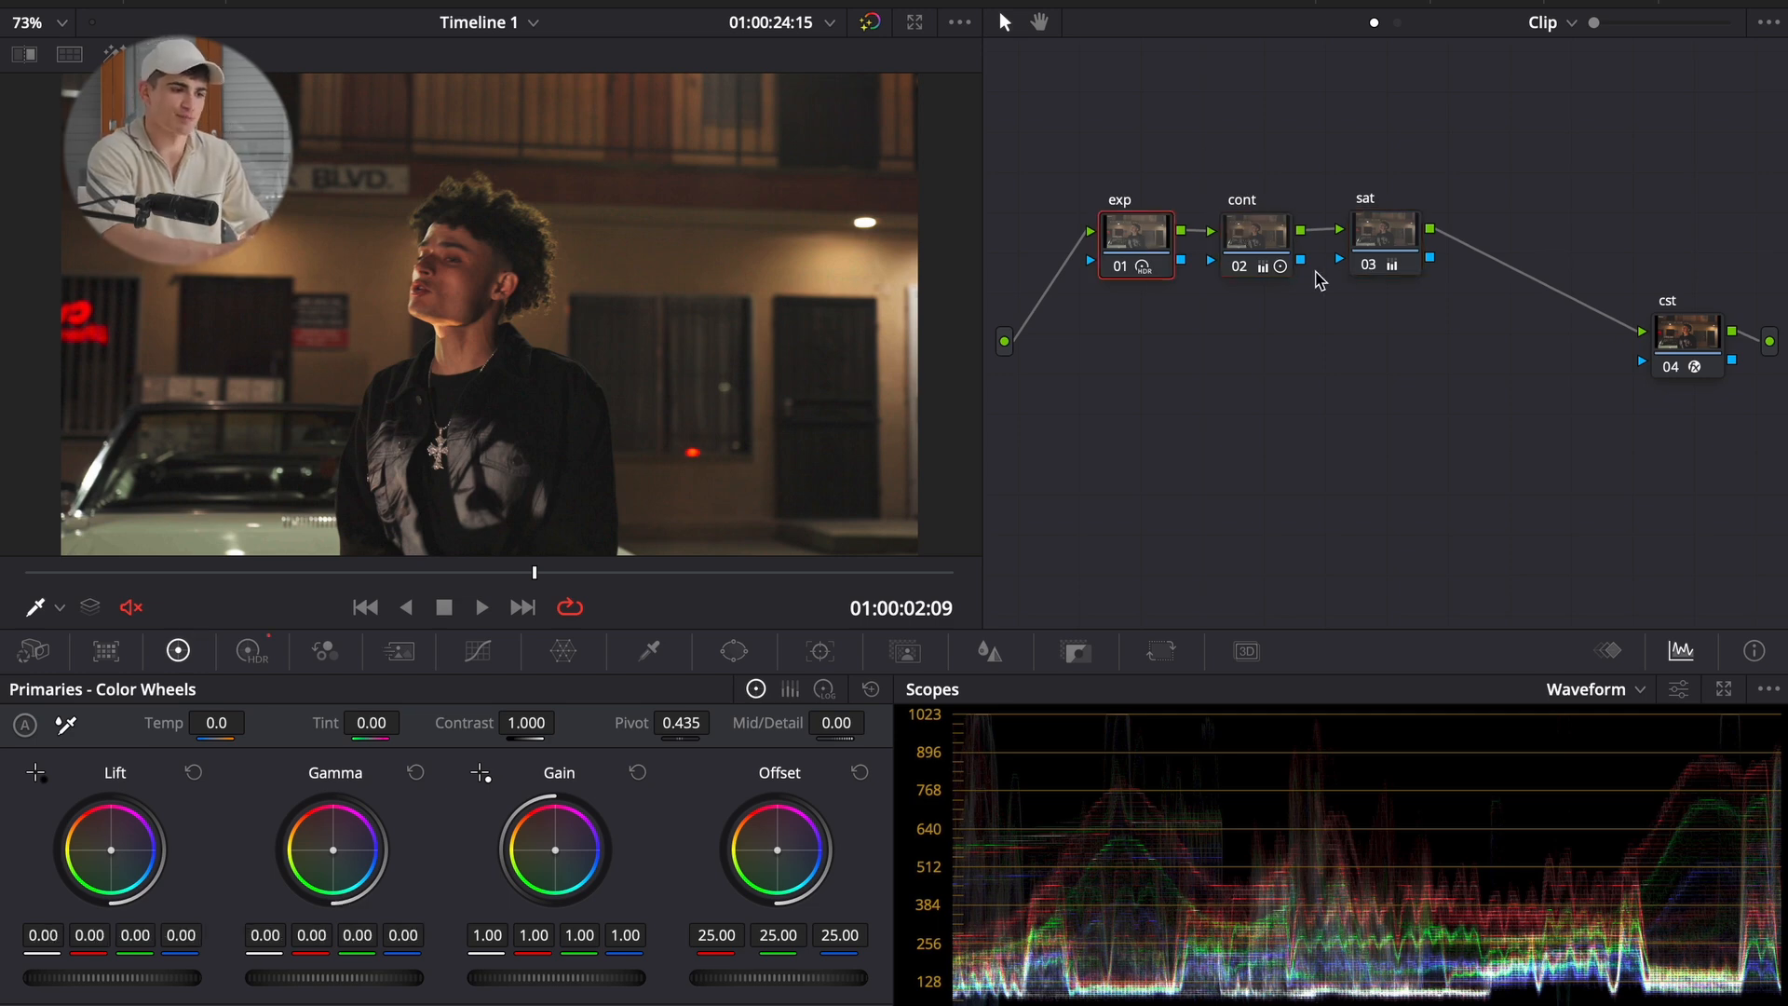
left_click(1390, 240)
left_click(1251, 245)
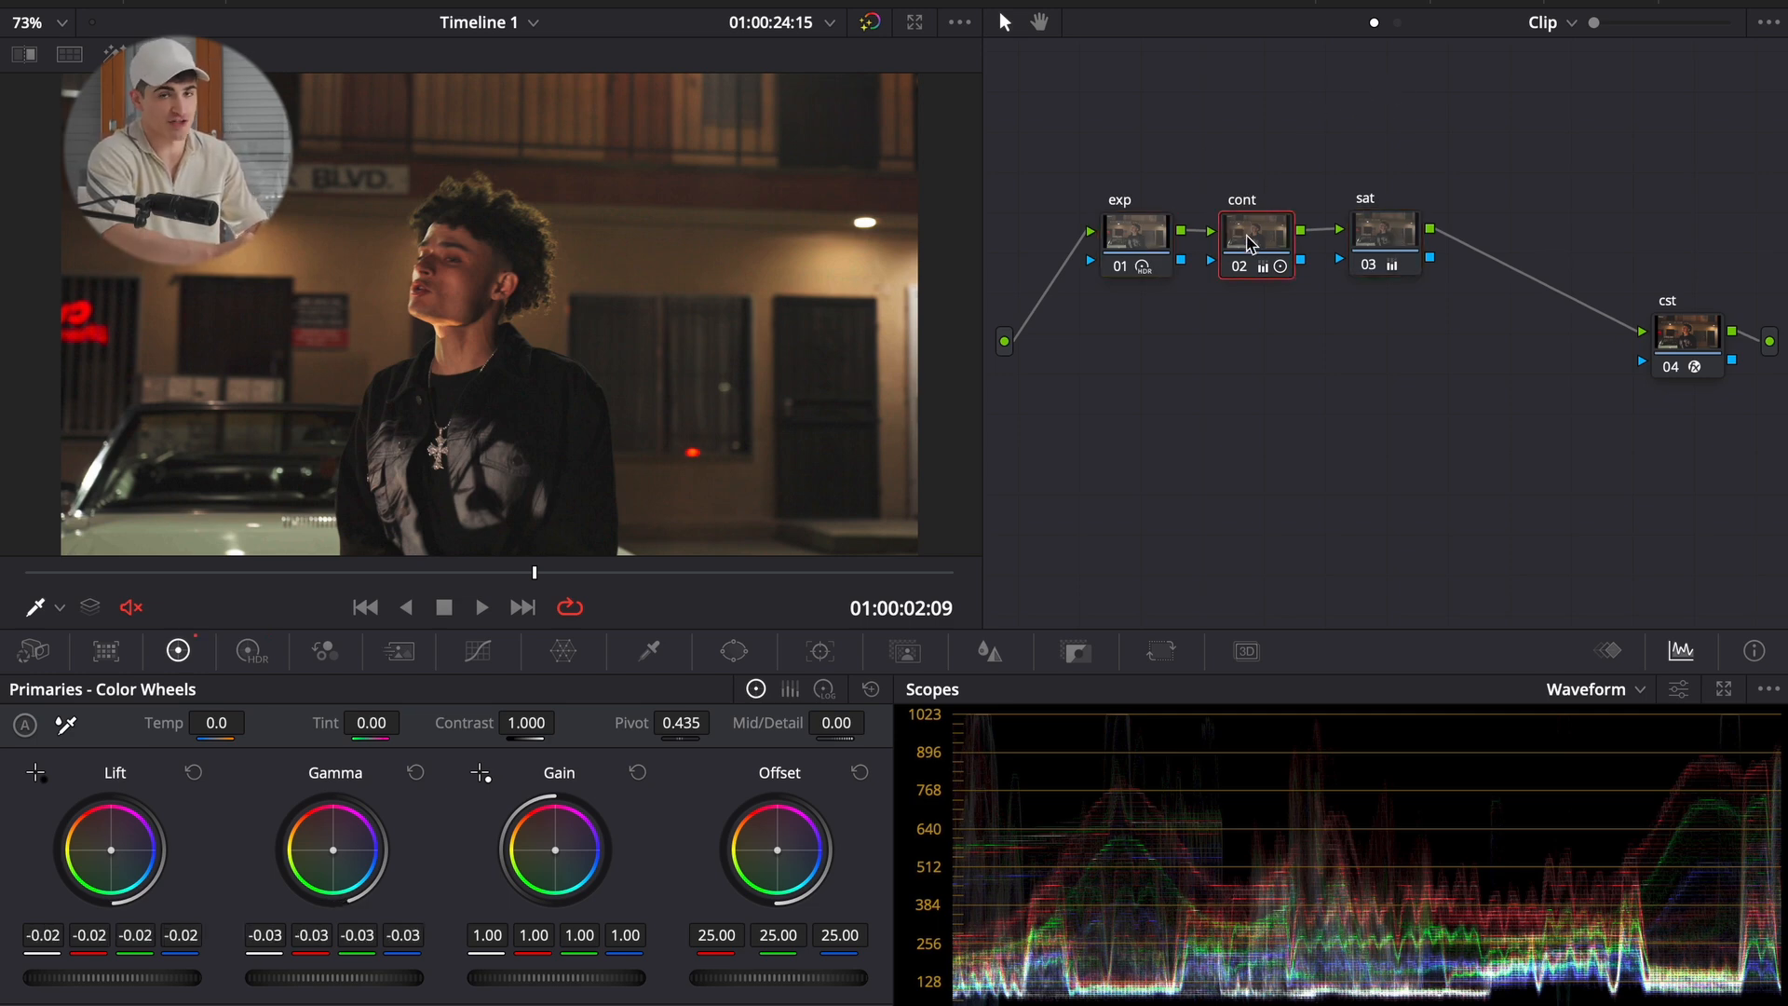
left_click(1411, 244)
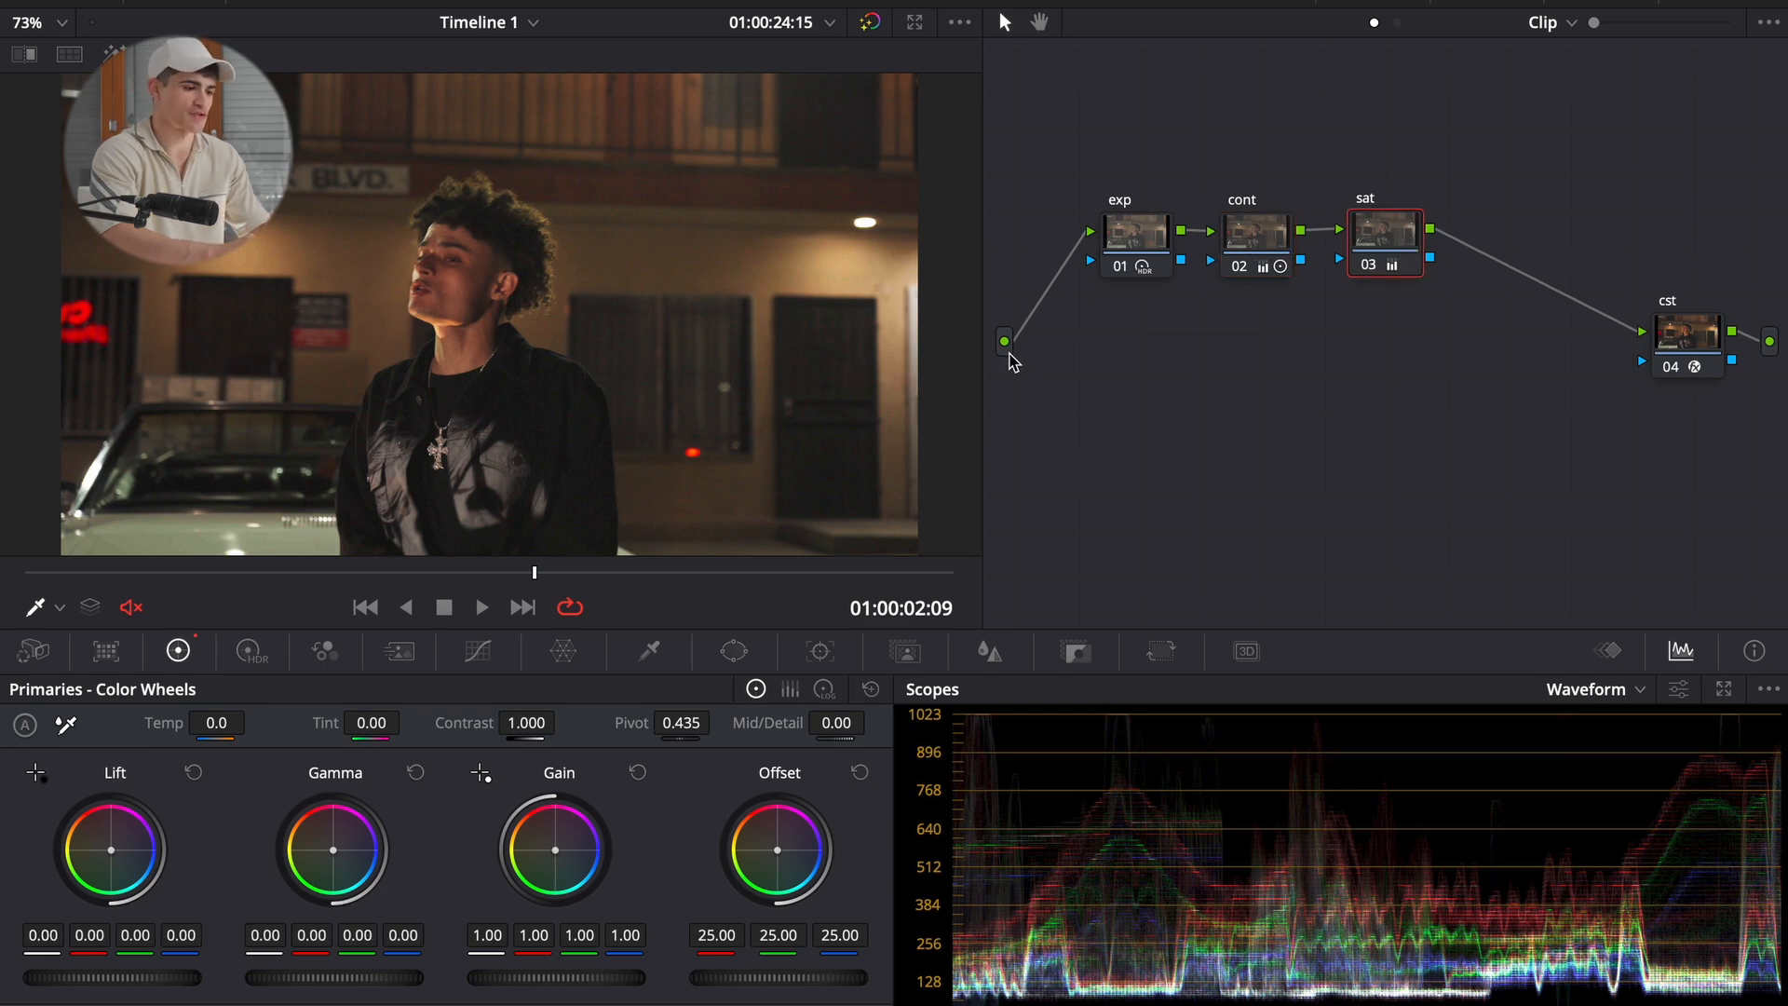
- Try a blue Lift (-0.07, 0.01, 0.14) on a new node followed by a fully desaturated node, and remove both corrections
key("alt+s")
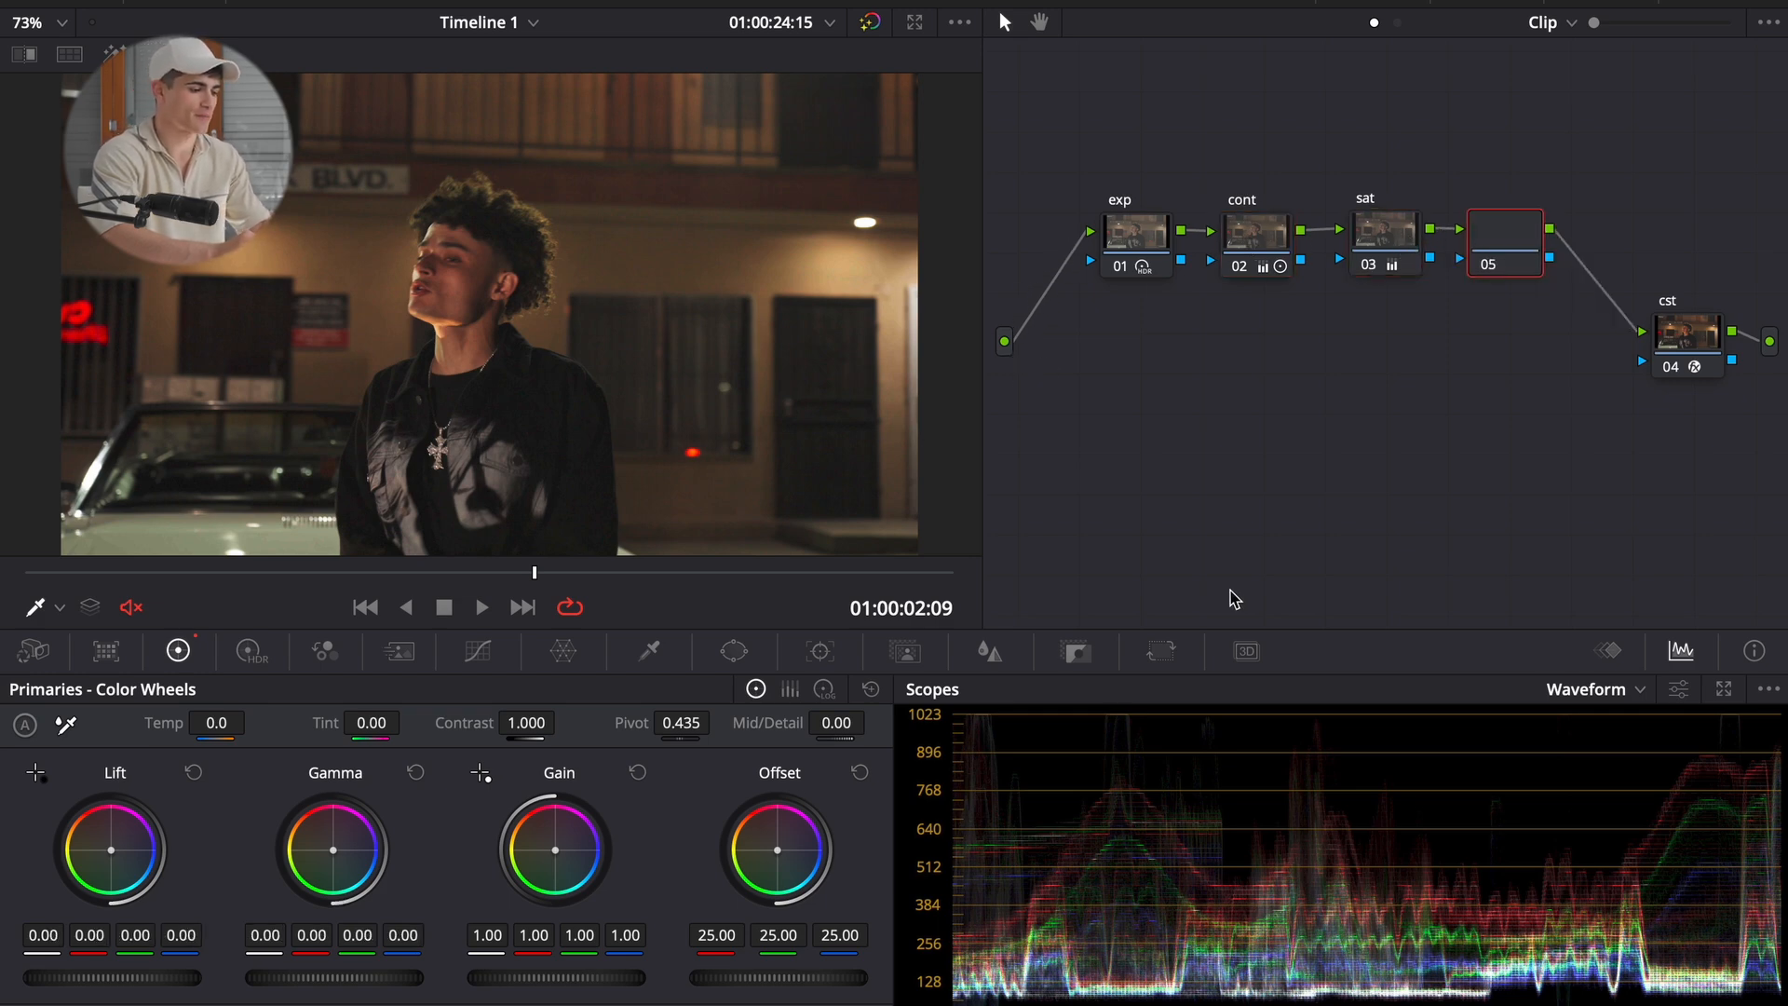
left_click_drag(128, 855, 128, 862)
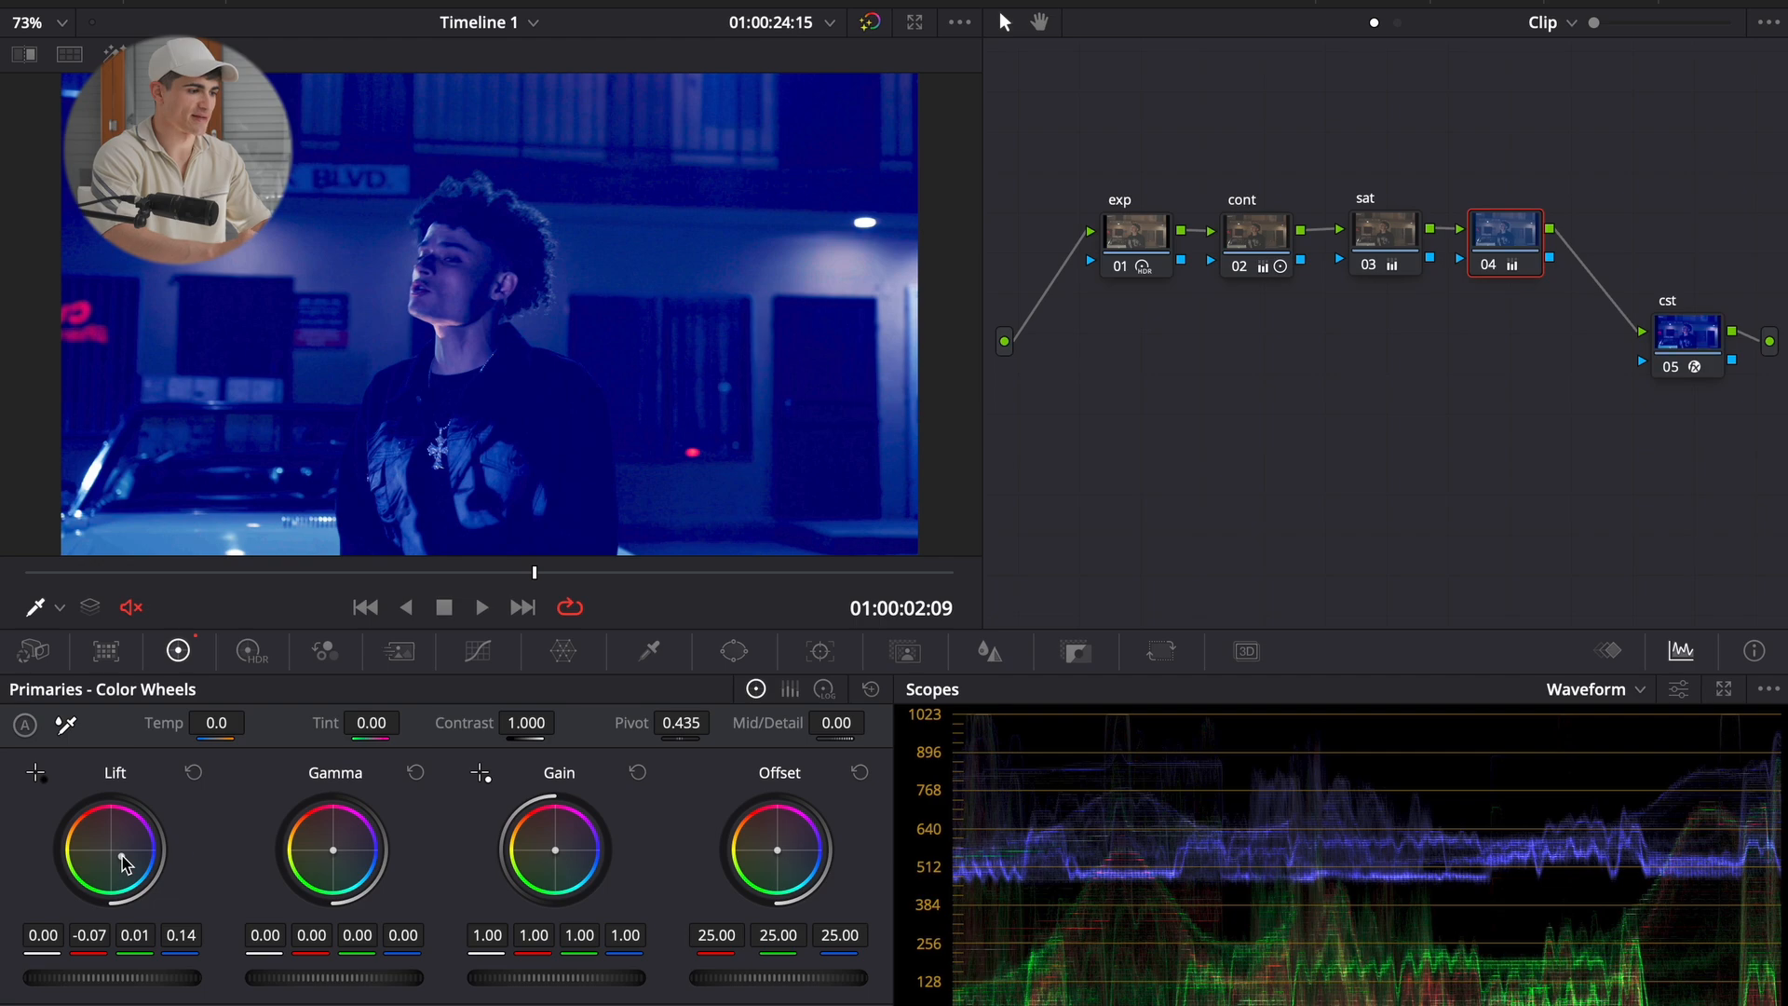
key("alt+s")
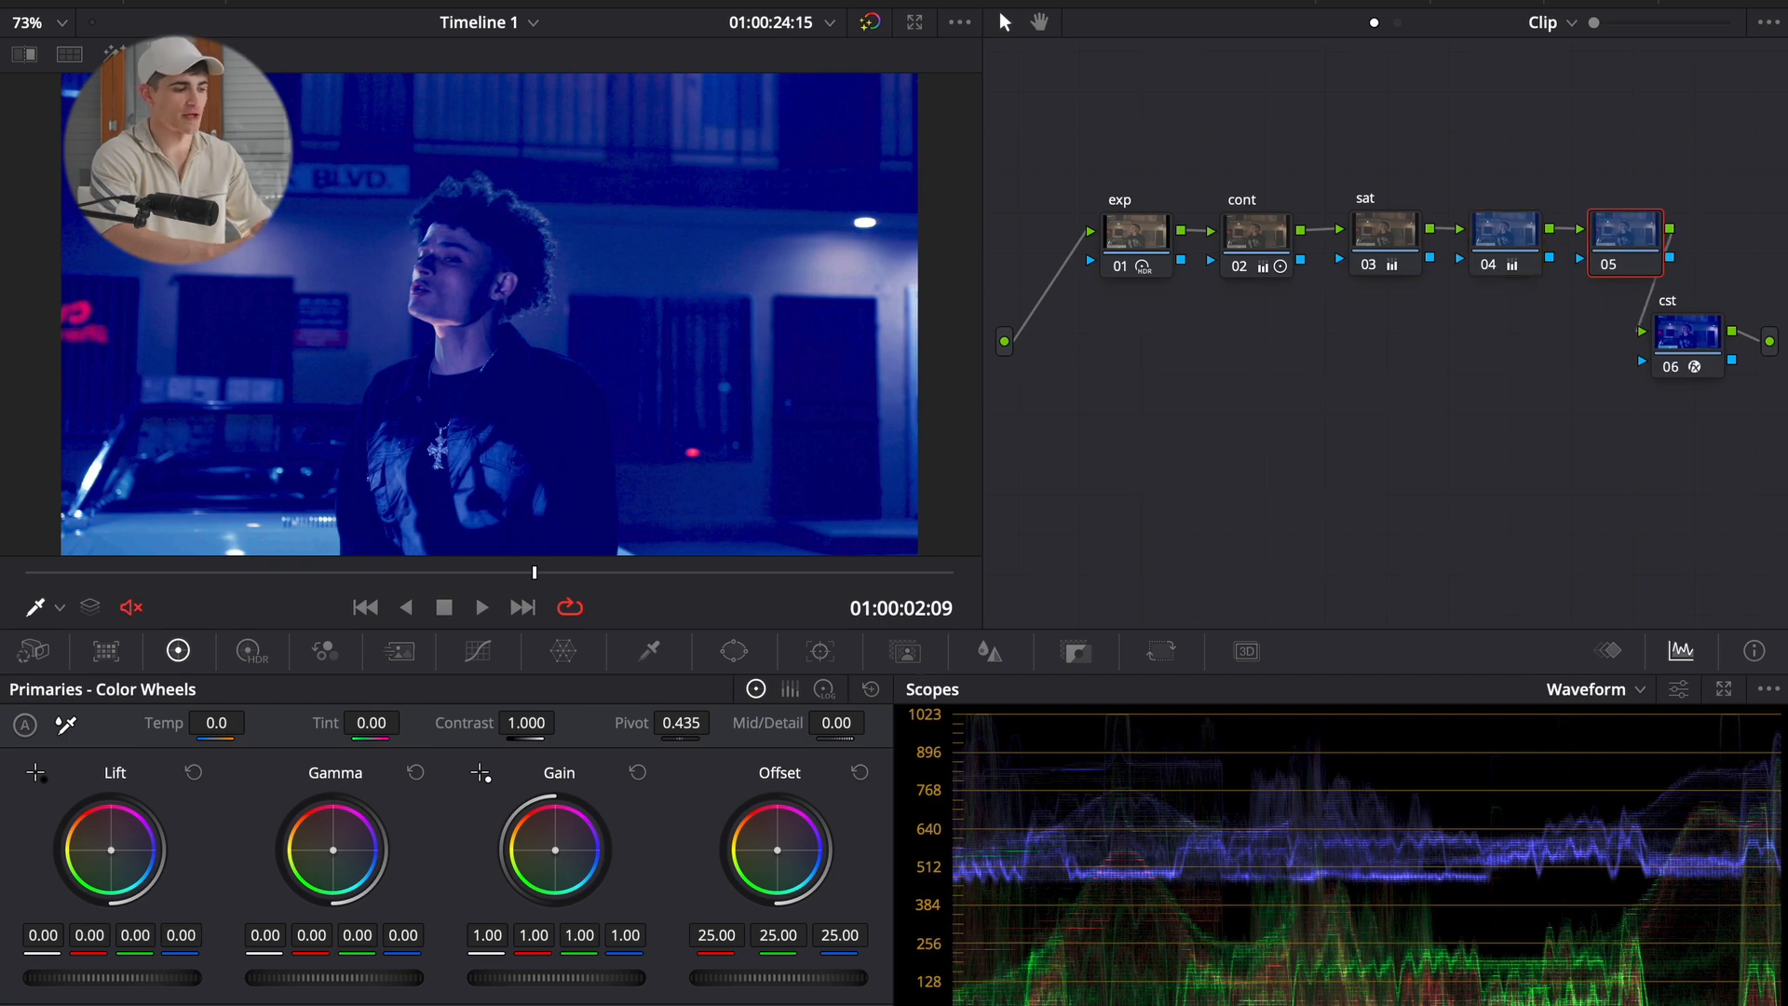
left_click_drag(681, 1005, 554, 530)
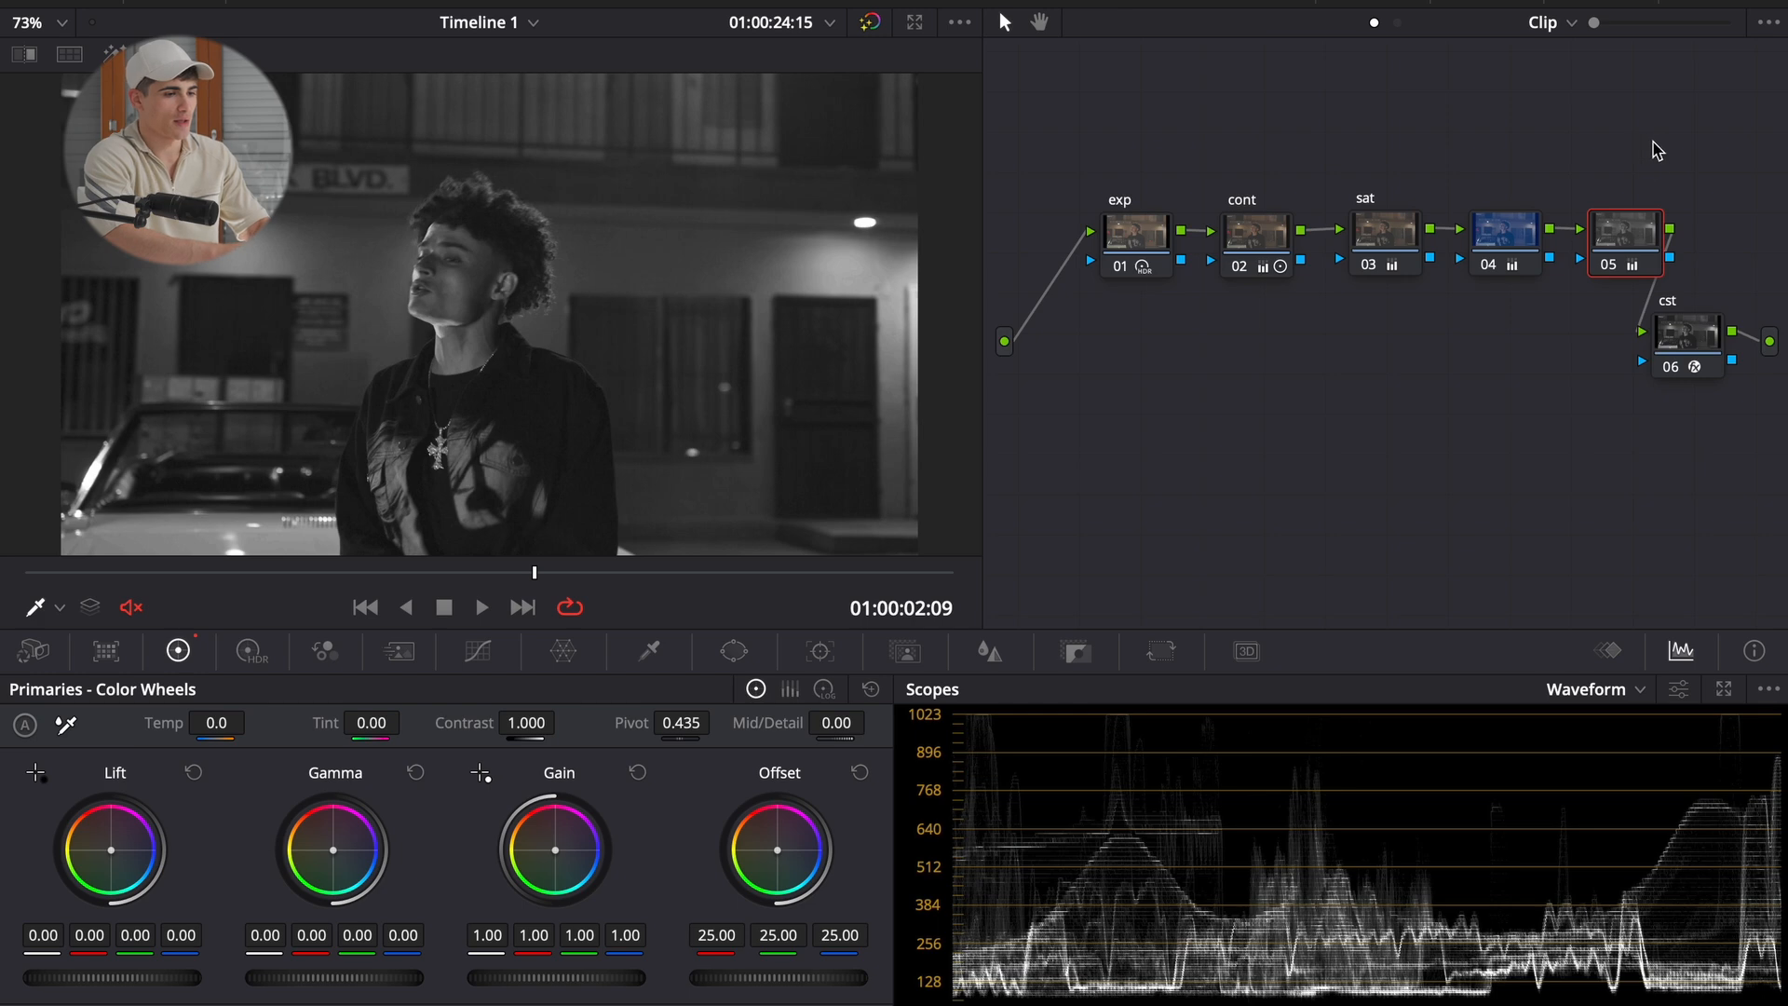
key("Delete")
left_click(1520, 244)
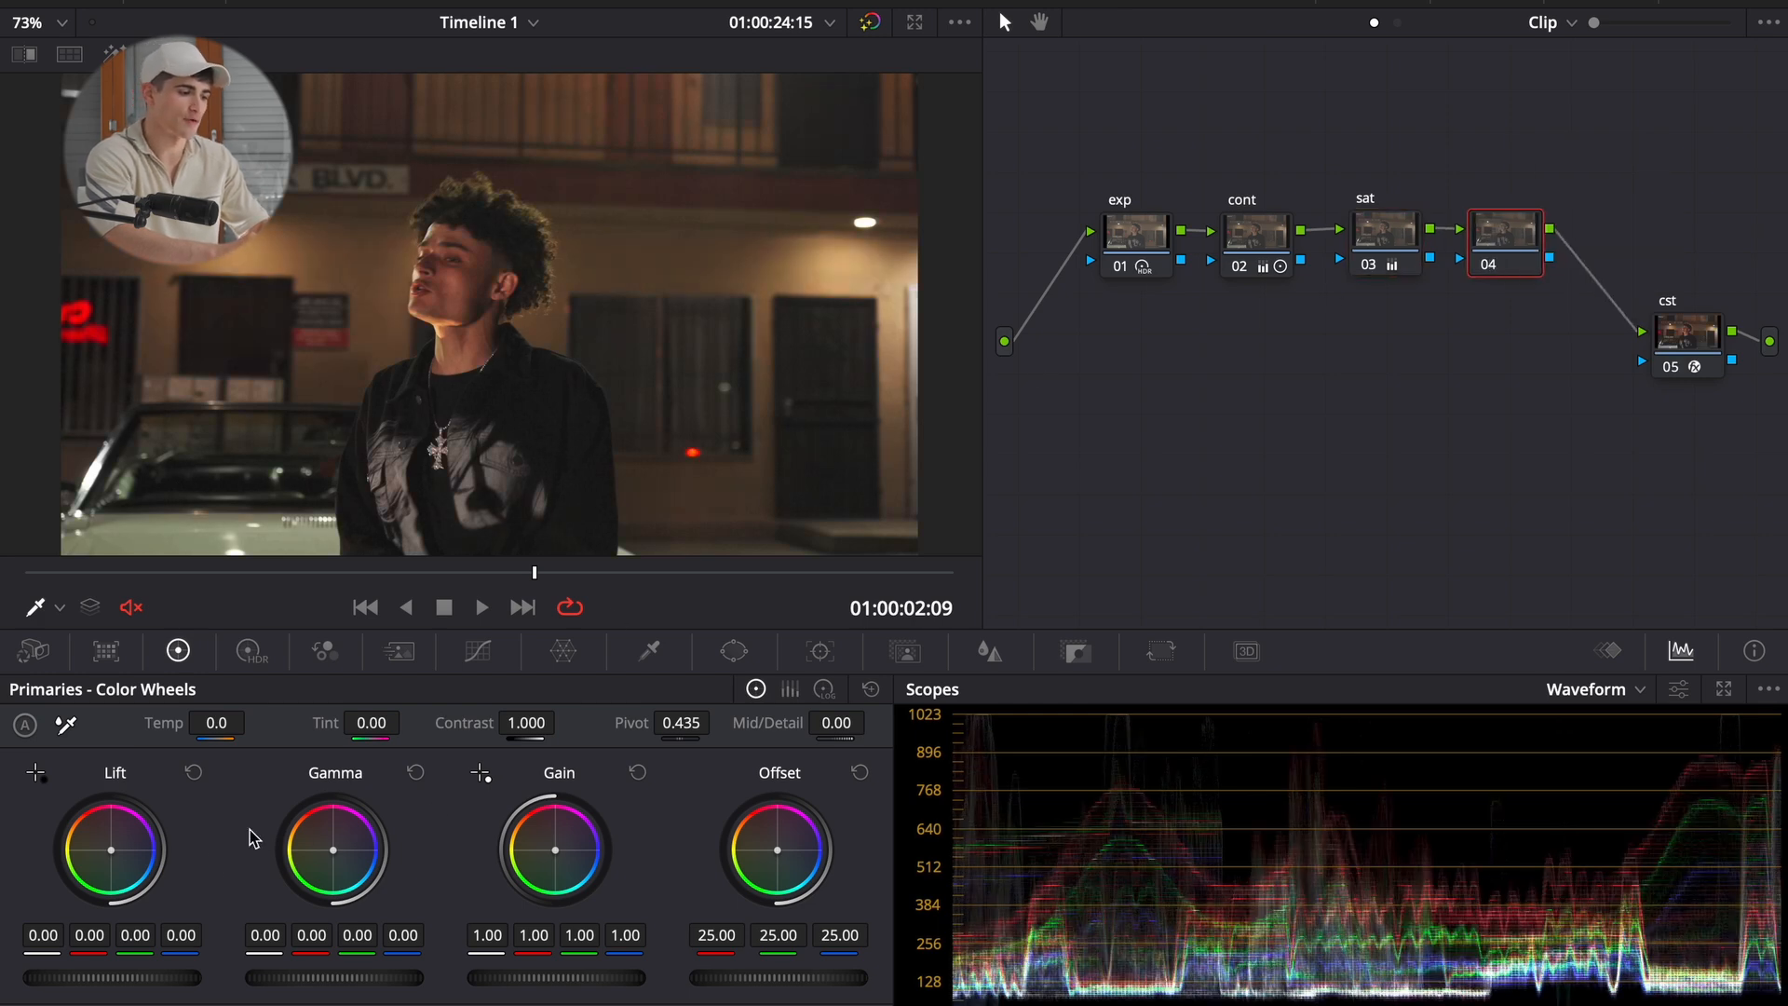
- Try fully desaturating node 04 before a new node with blue Lift (-0.04, 0.00, 0.08), and delete both nodes
left_click_drag(681, 1005, 578, 590)
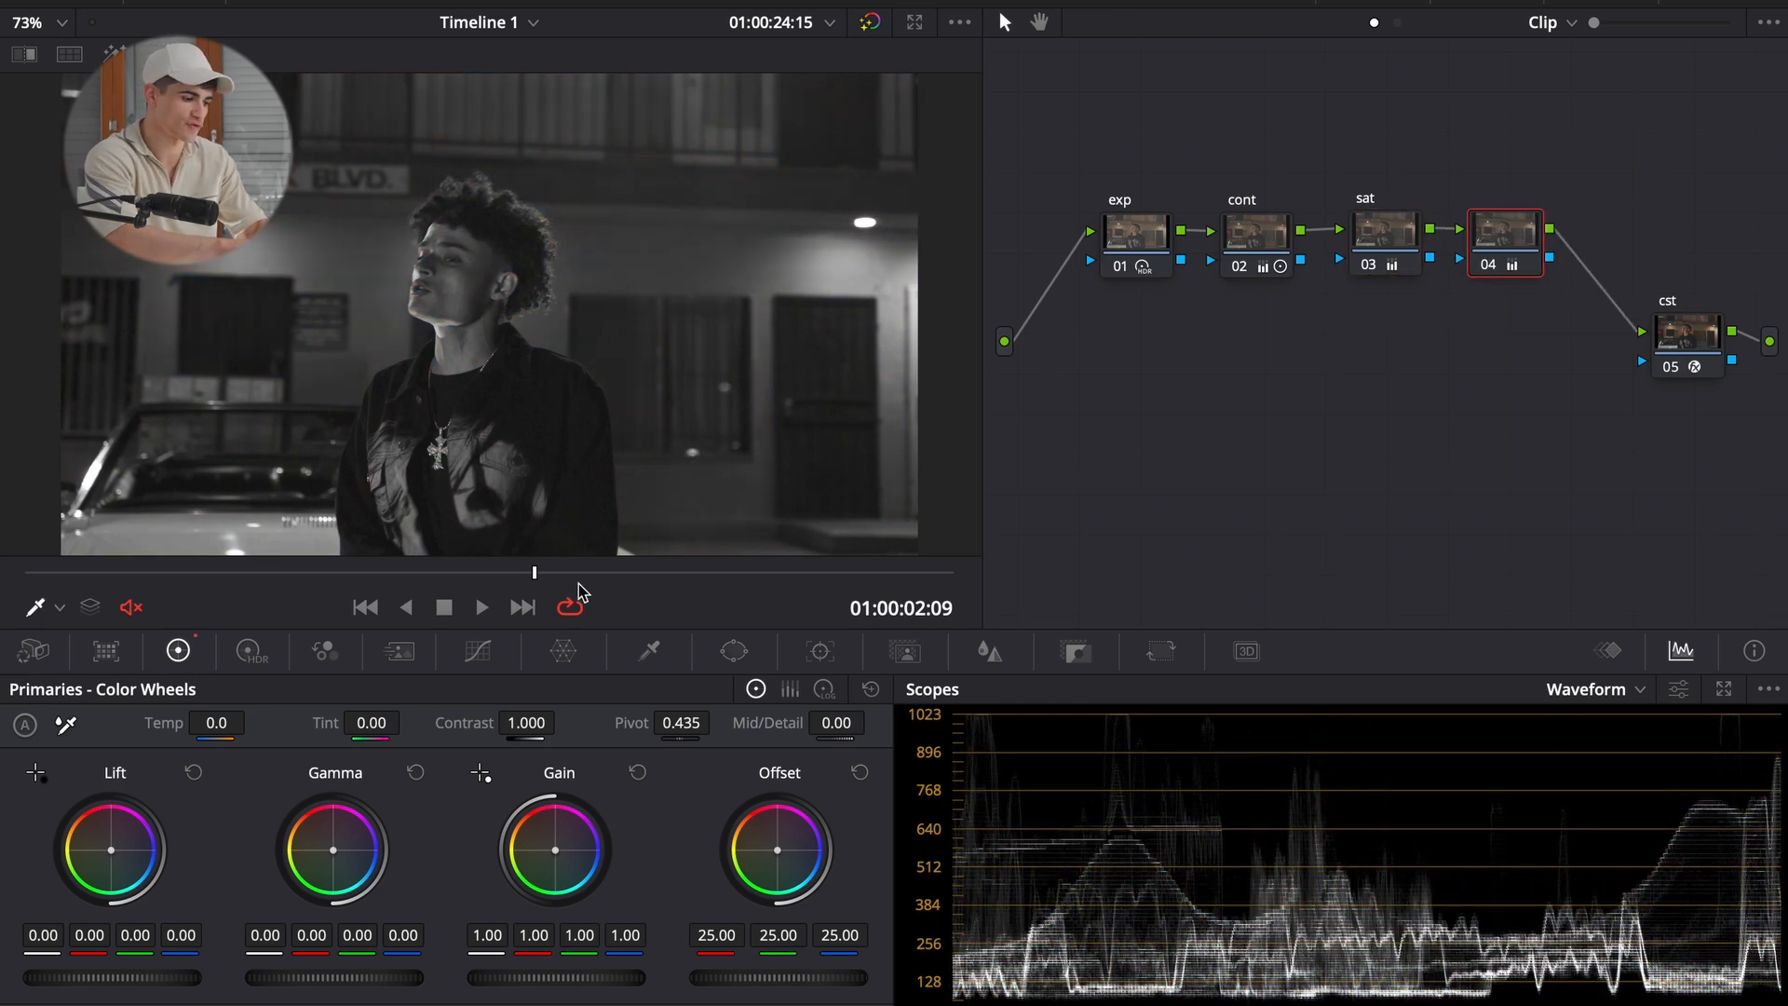
key("alt+s")
left_click_drag(113, 853, 126, 864)
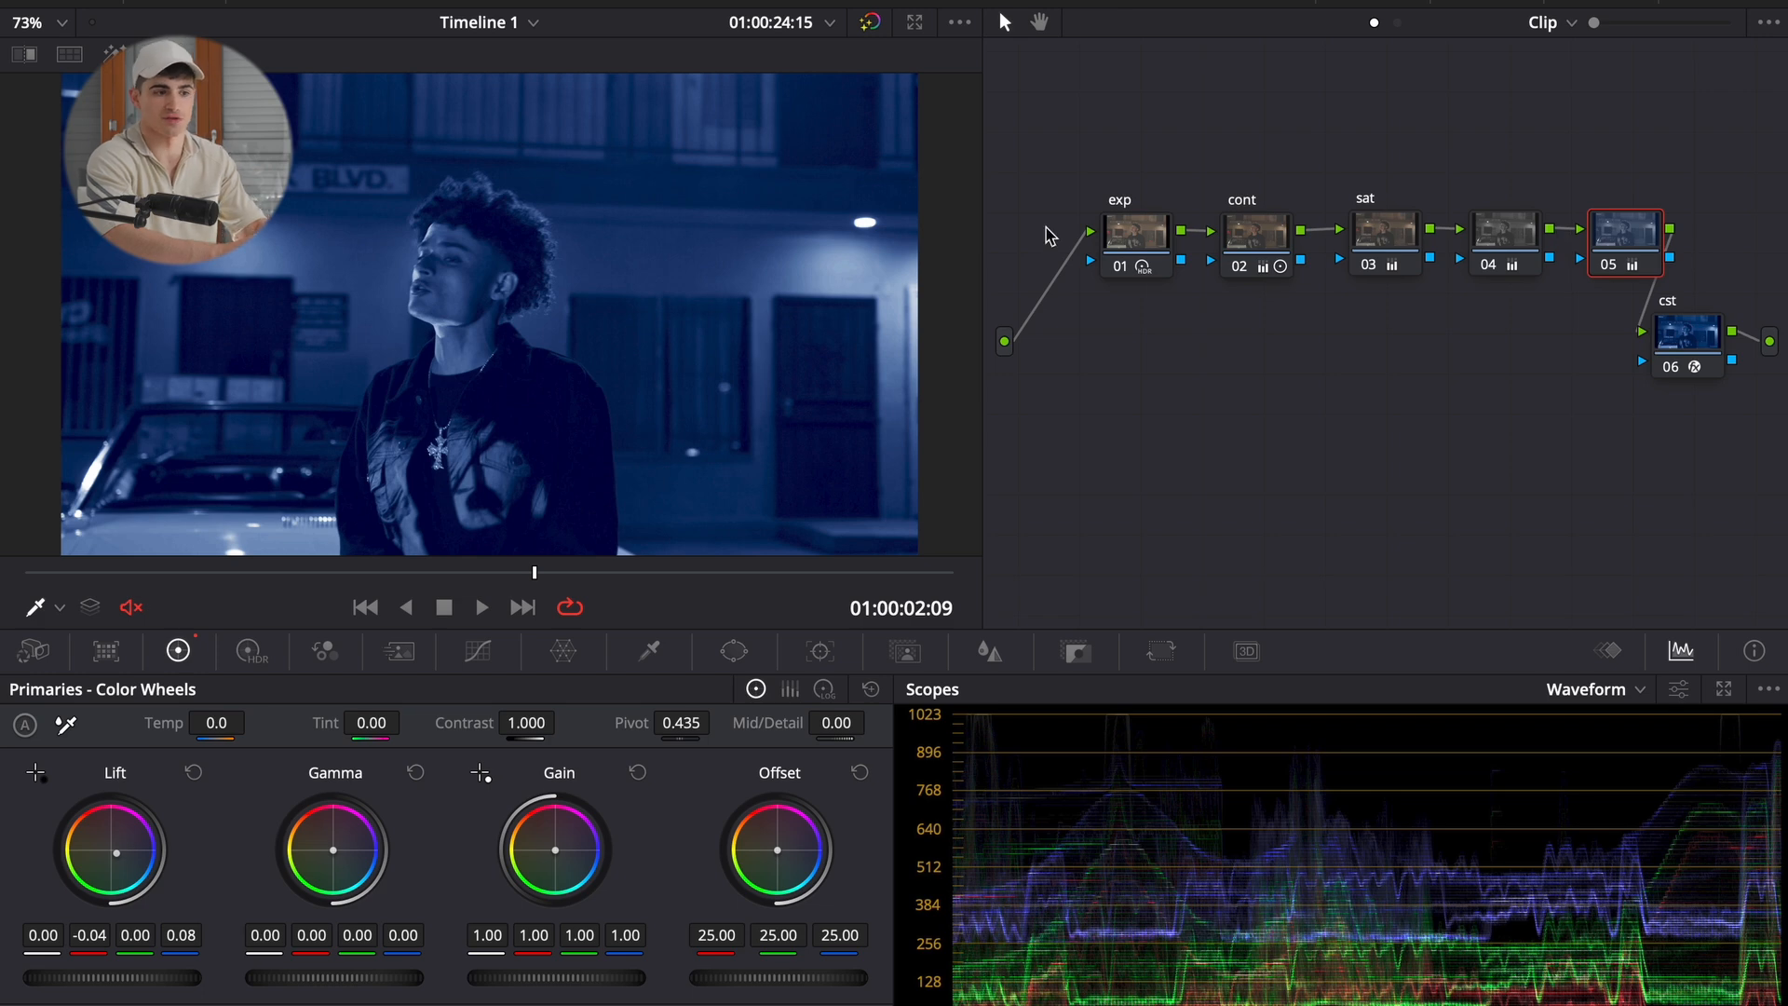
left_click_drag(1078, 108, 1527, 223)
key("Delete")
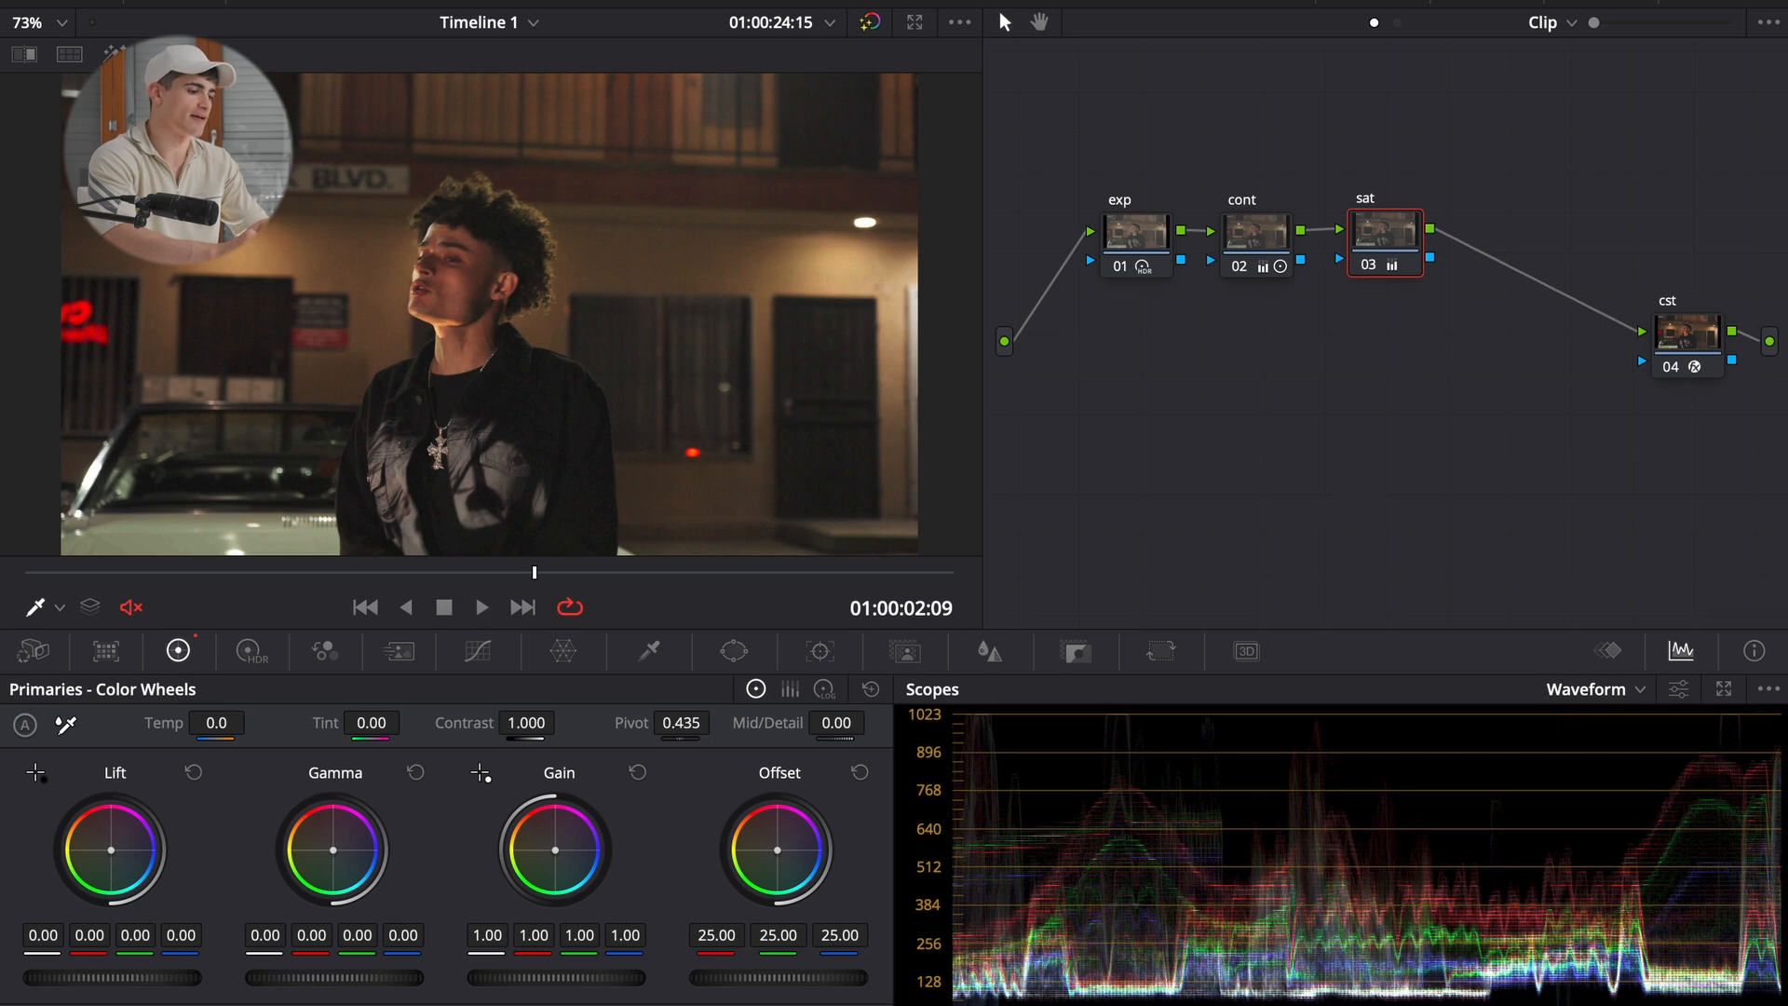
- Try fully desaturating the sat node and boosting the reds and yellows with a Hue Vs Sat curve on a new node after it
left_click_drag(1015, 510, 769, 510)
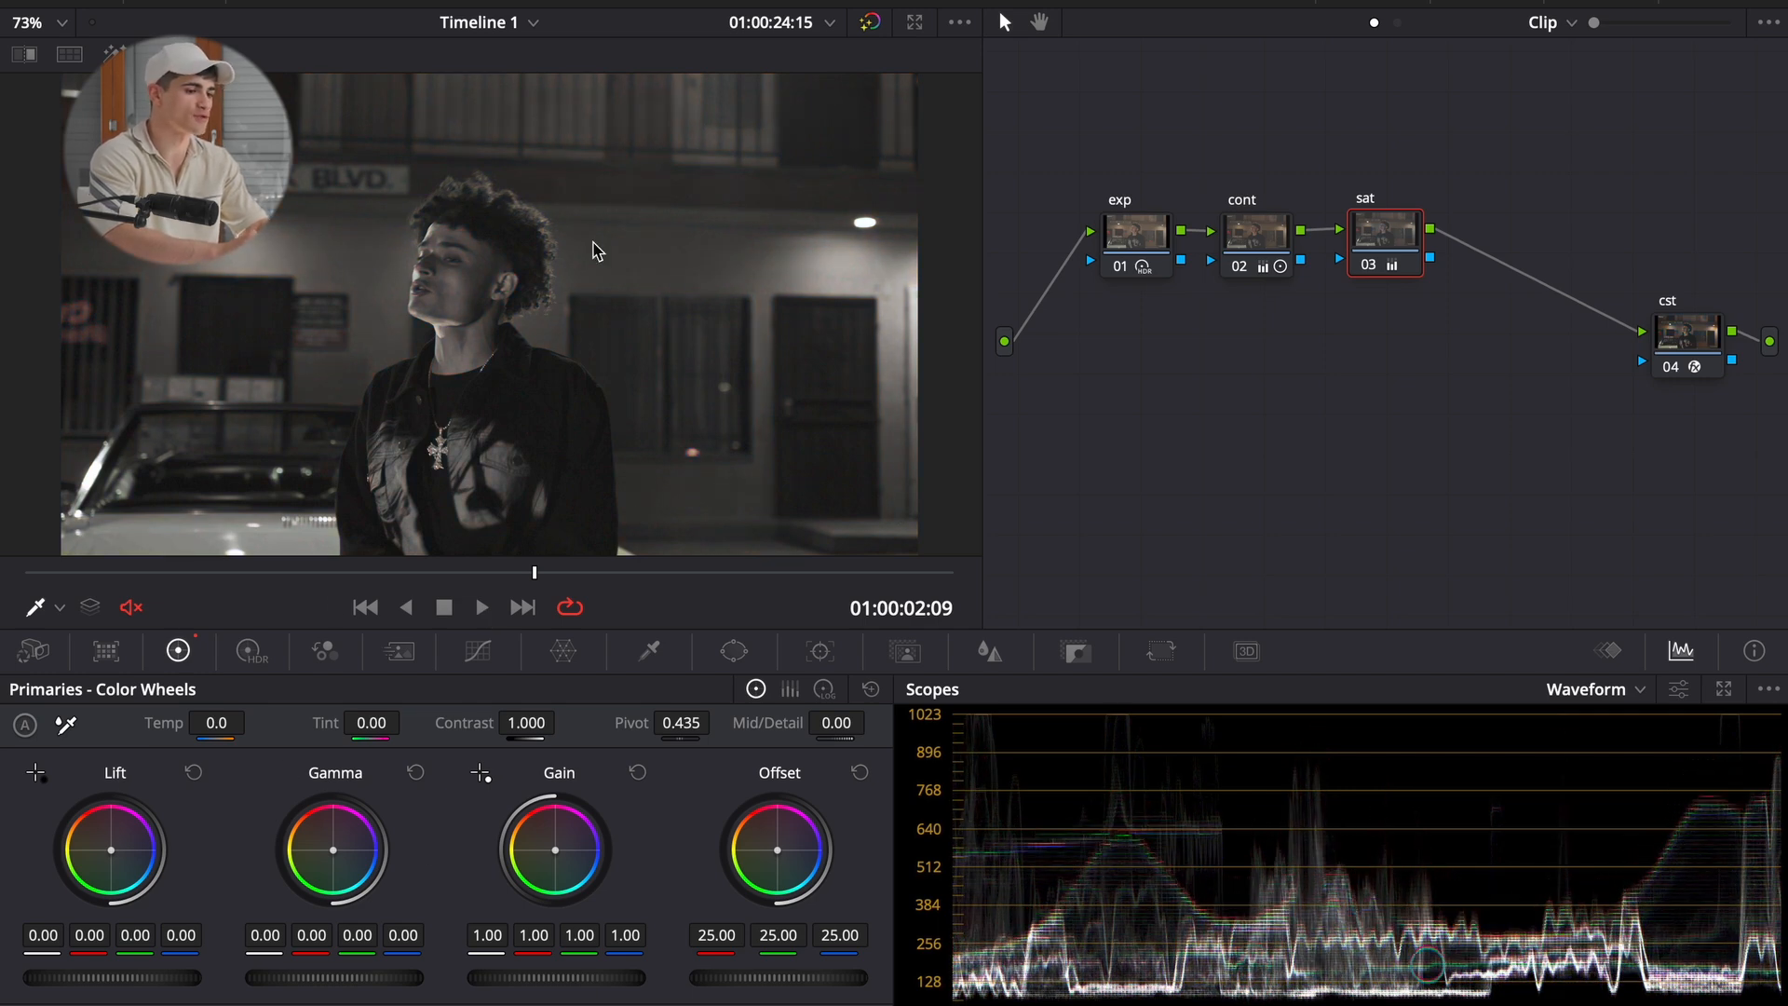
key("alt+s")
left_click(478, 650)
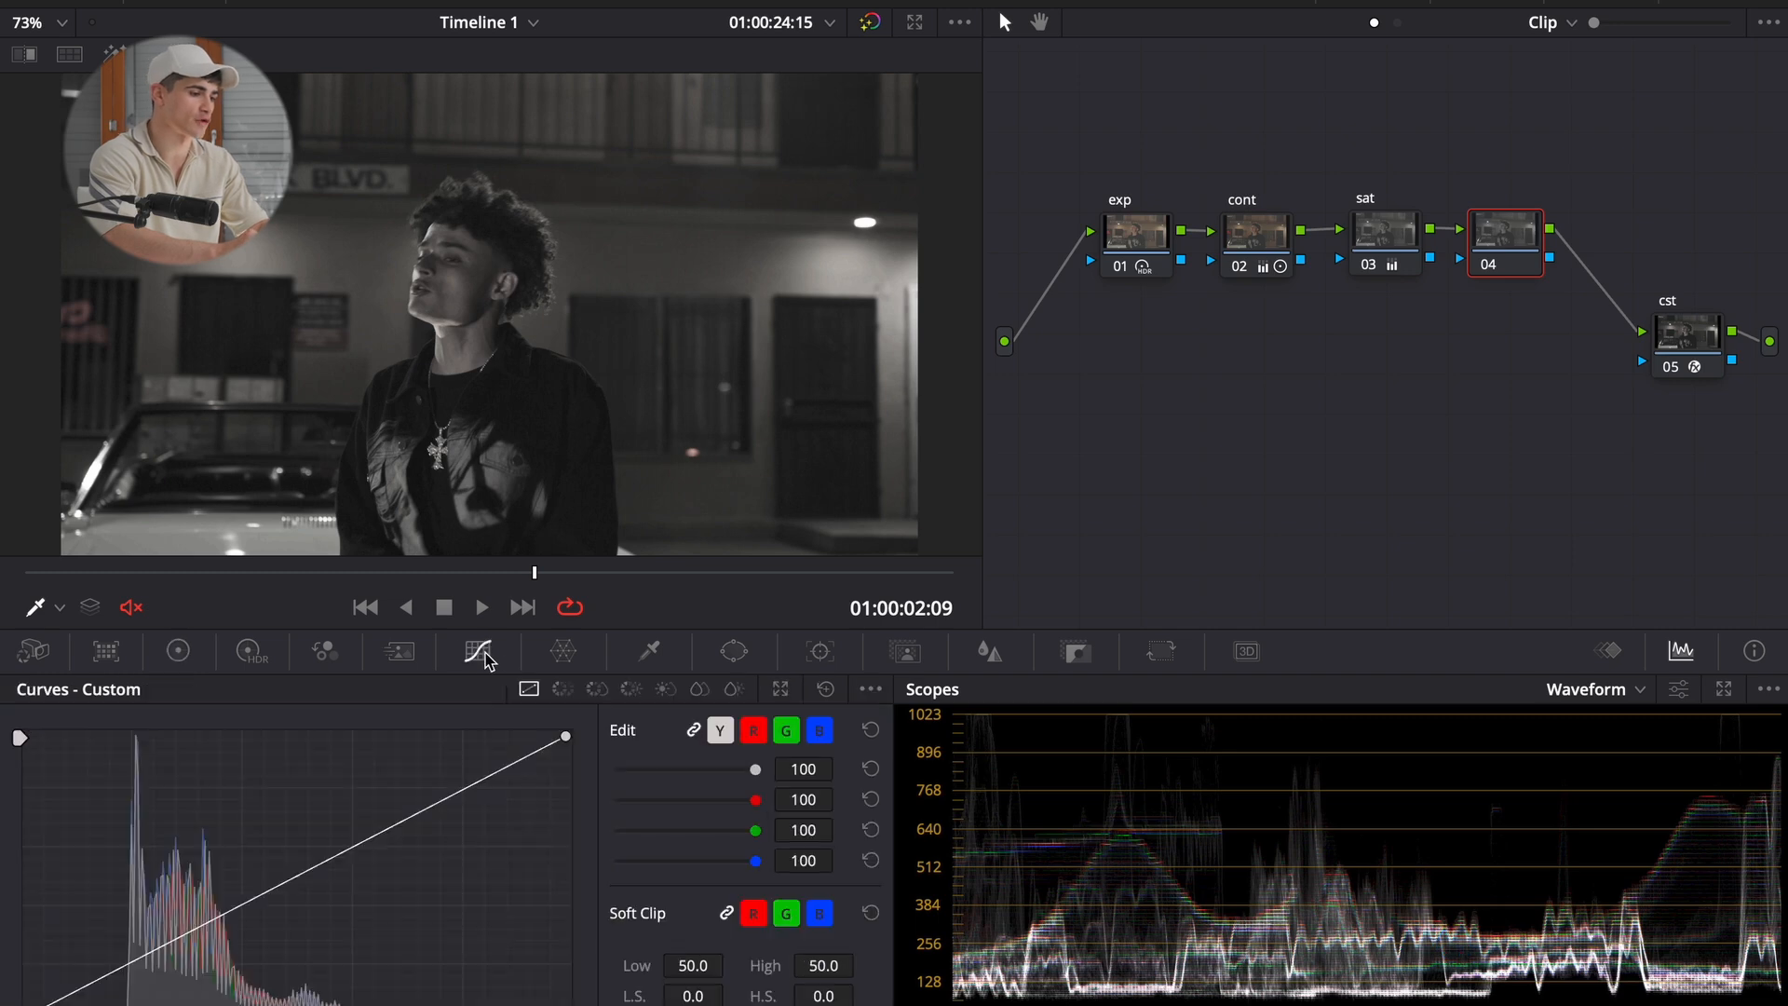
left_click(597, 690)
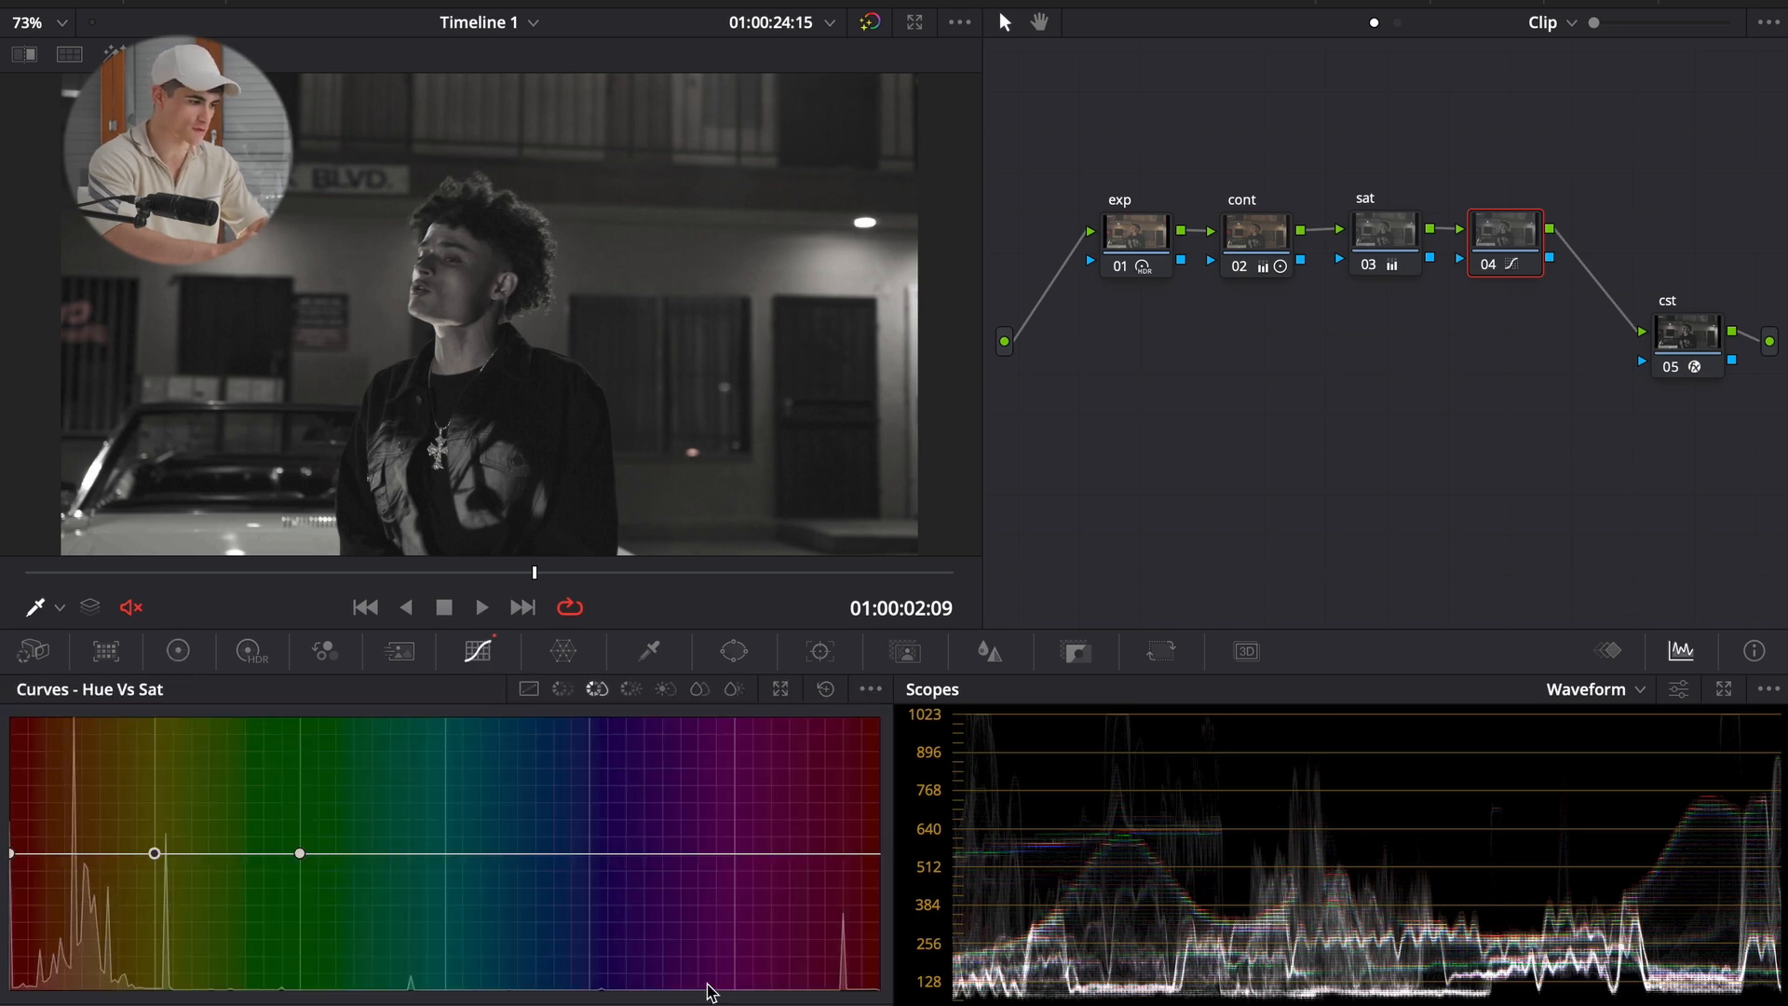
left_click_drag(155, 853, 155, 758)
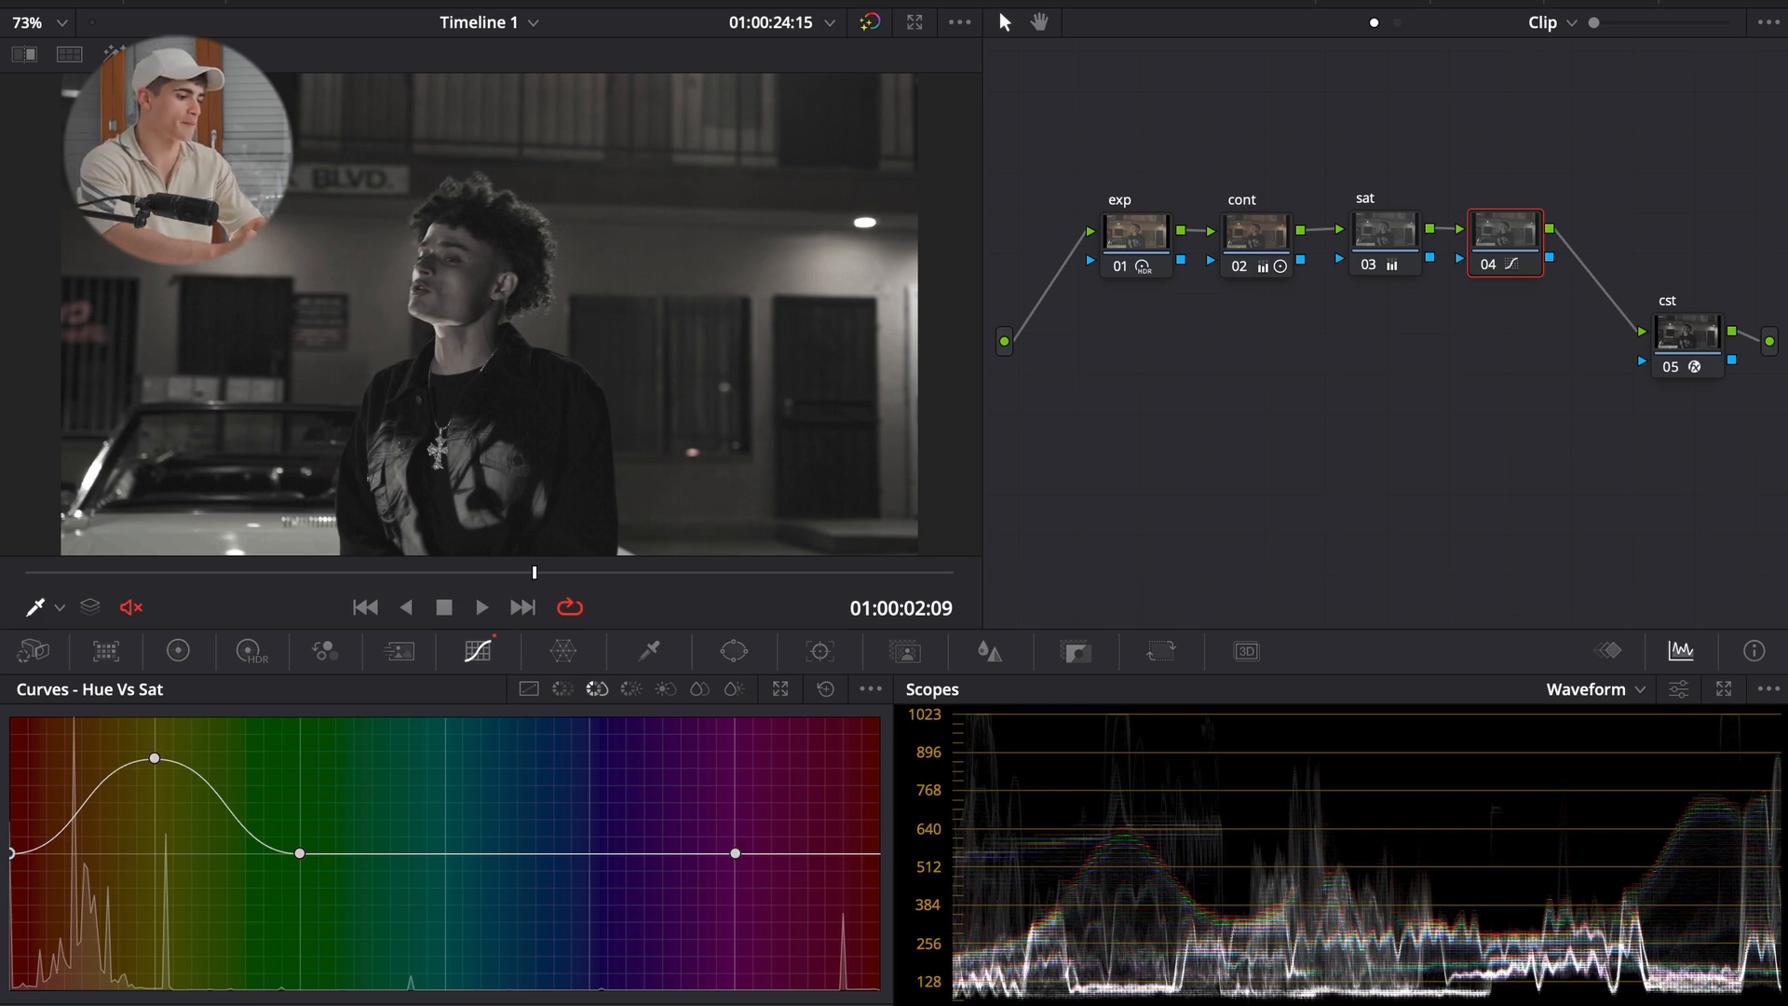
left_click_drag(843, 1005, 1080, 779)
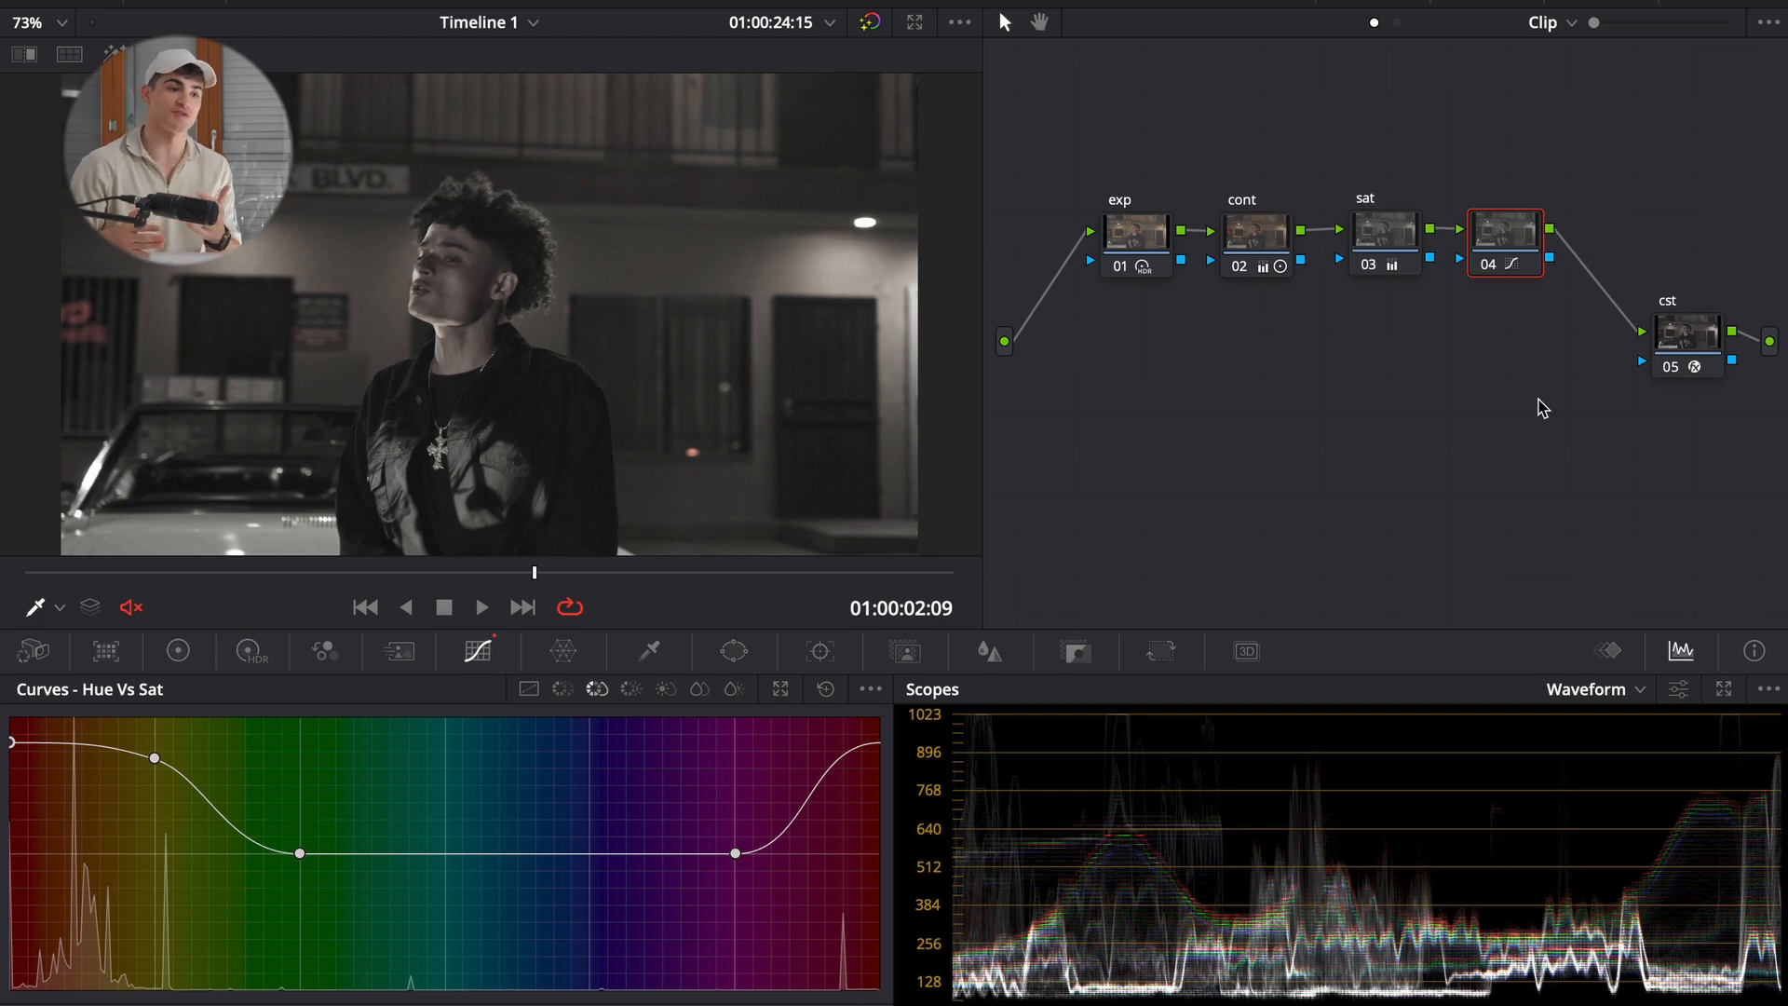
- Remove the Hue Vs Sat node and undo the desaturation of the sat node
key("Delete")
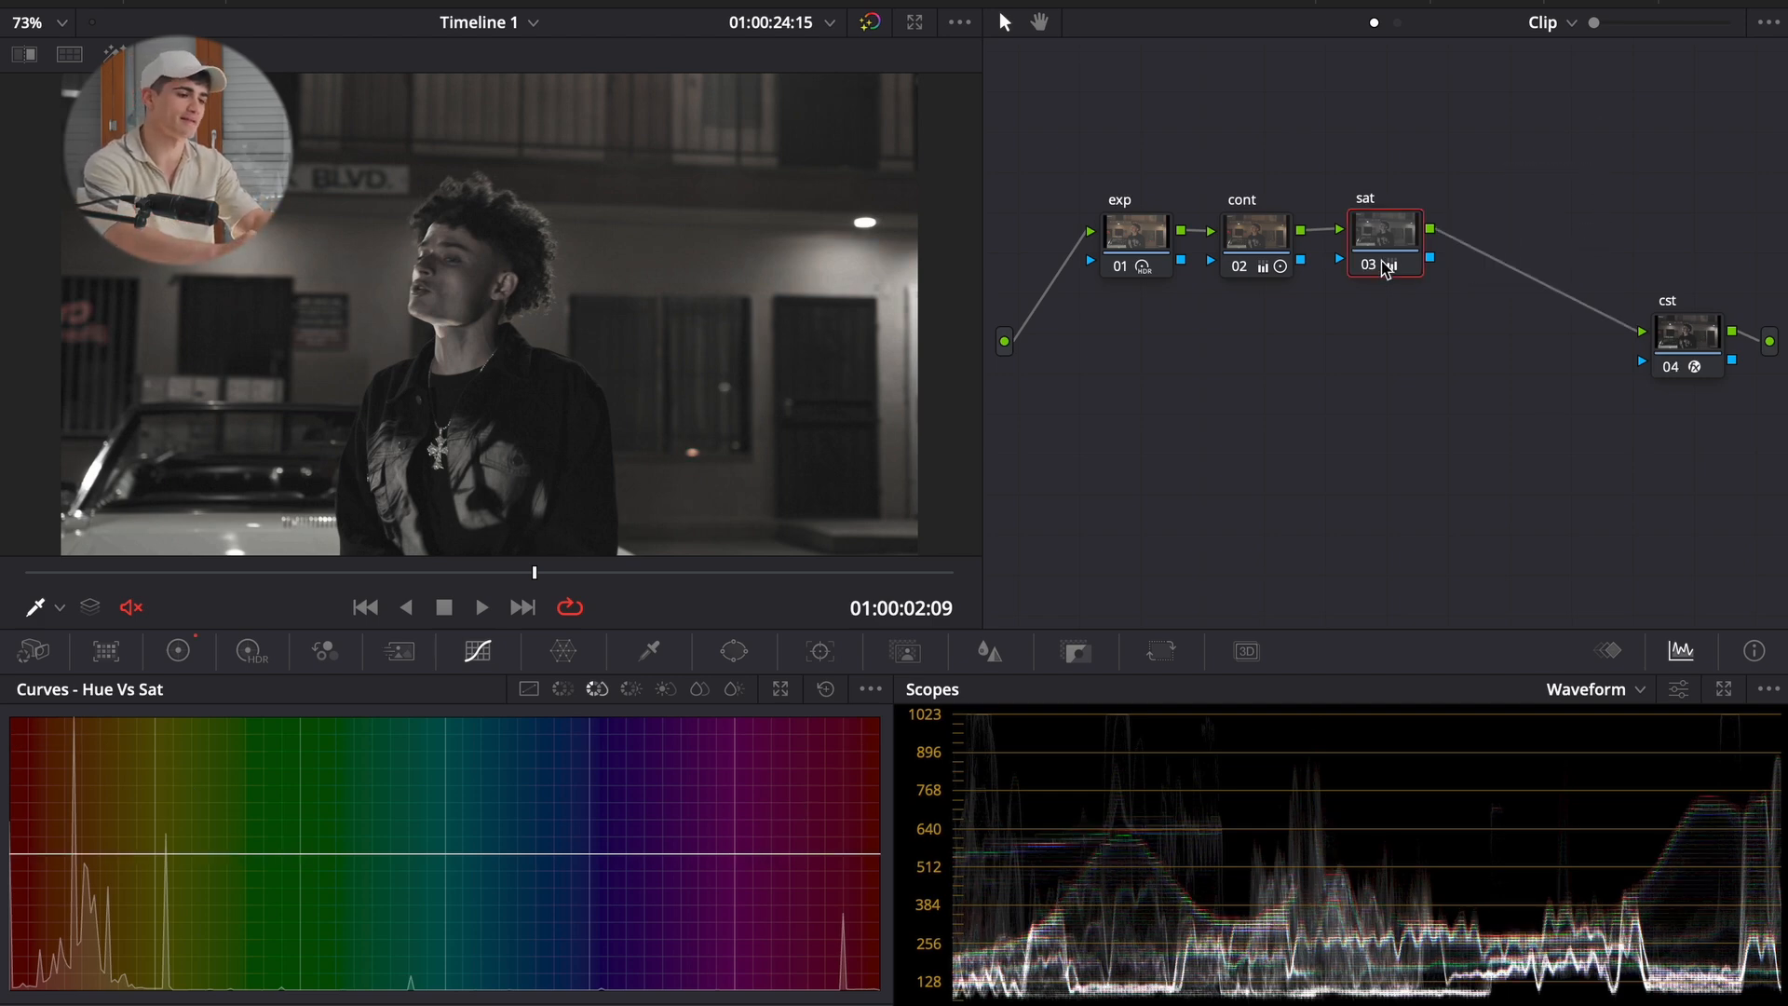
left_click(250, 651)
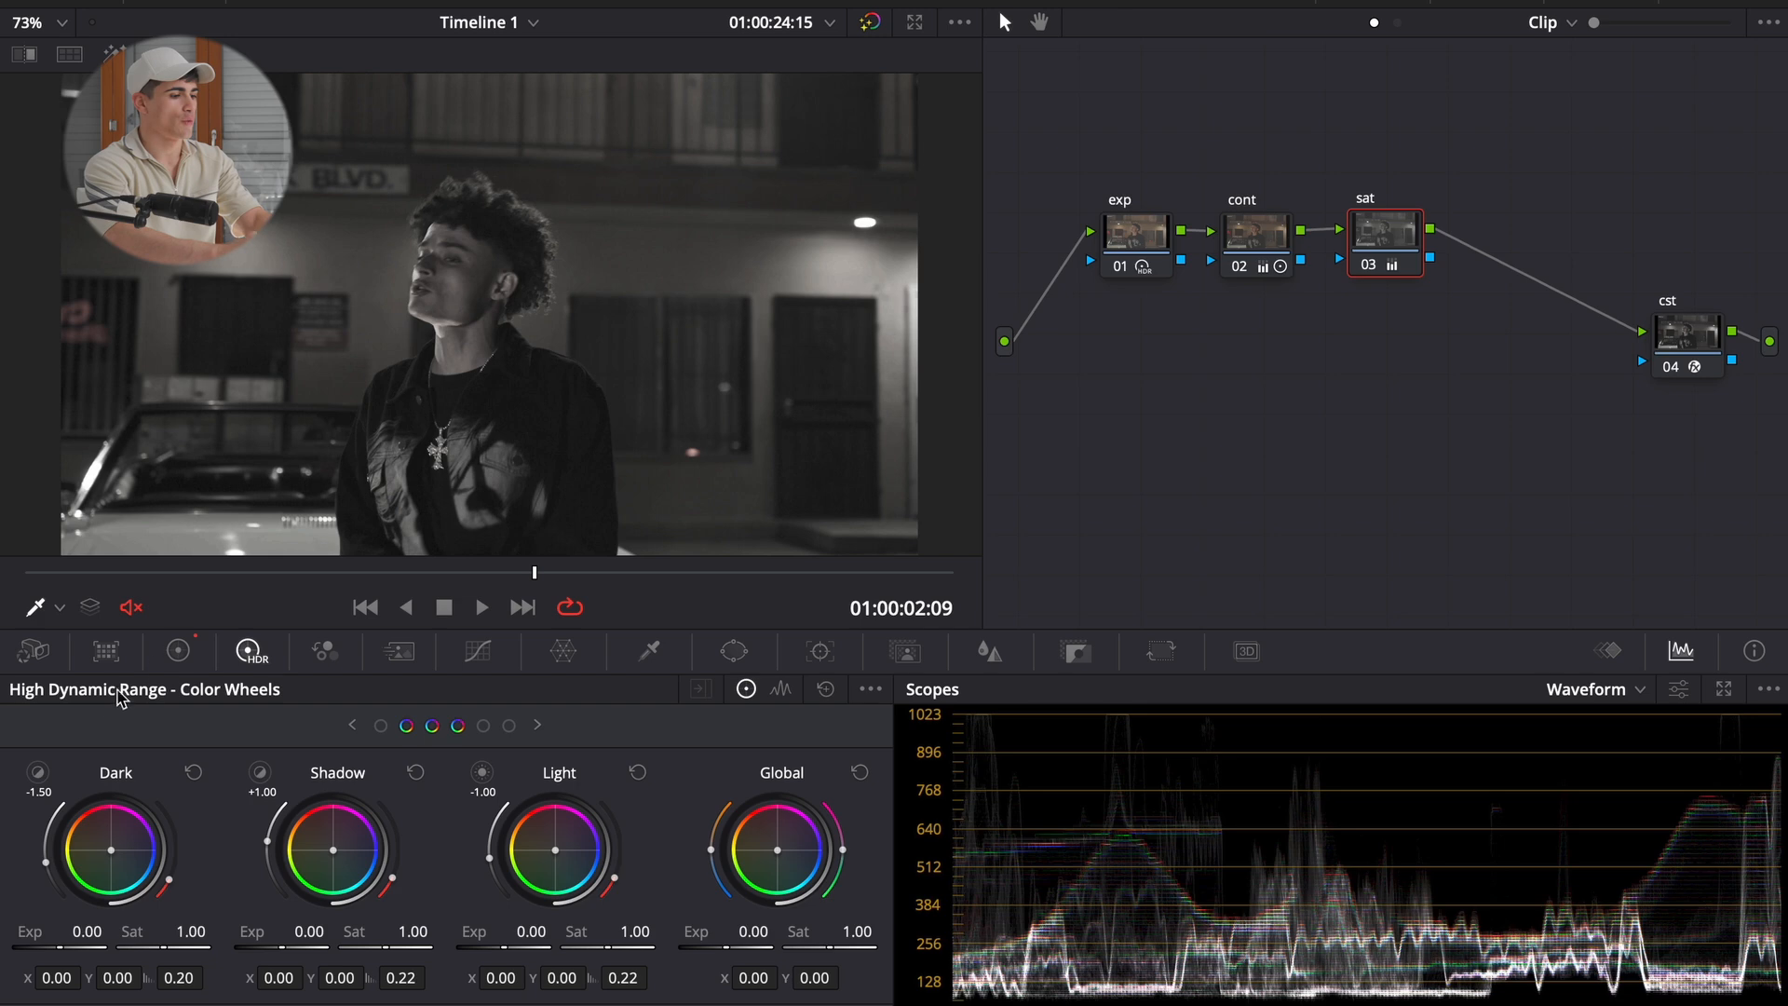
left_click(178, 651)
key("ctrl+z")
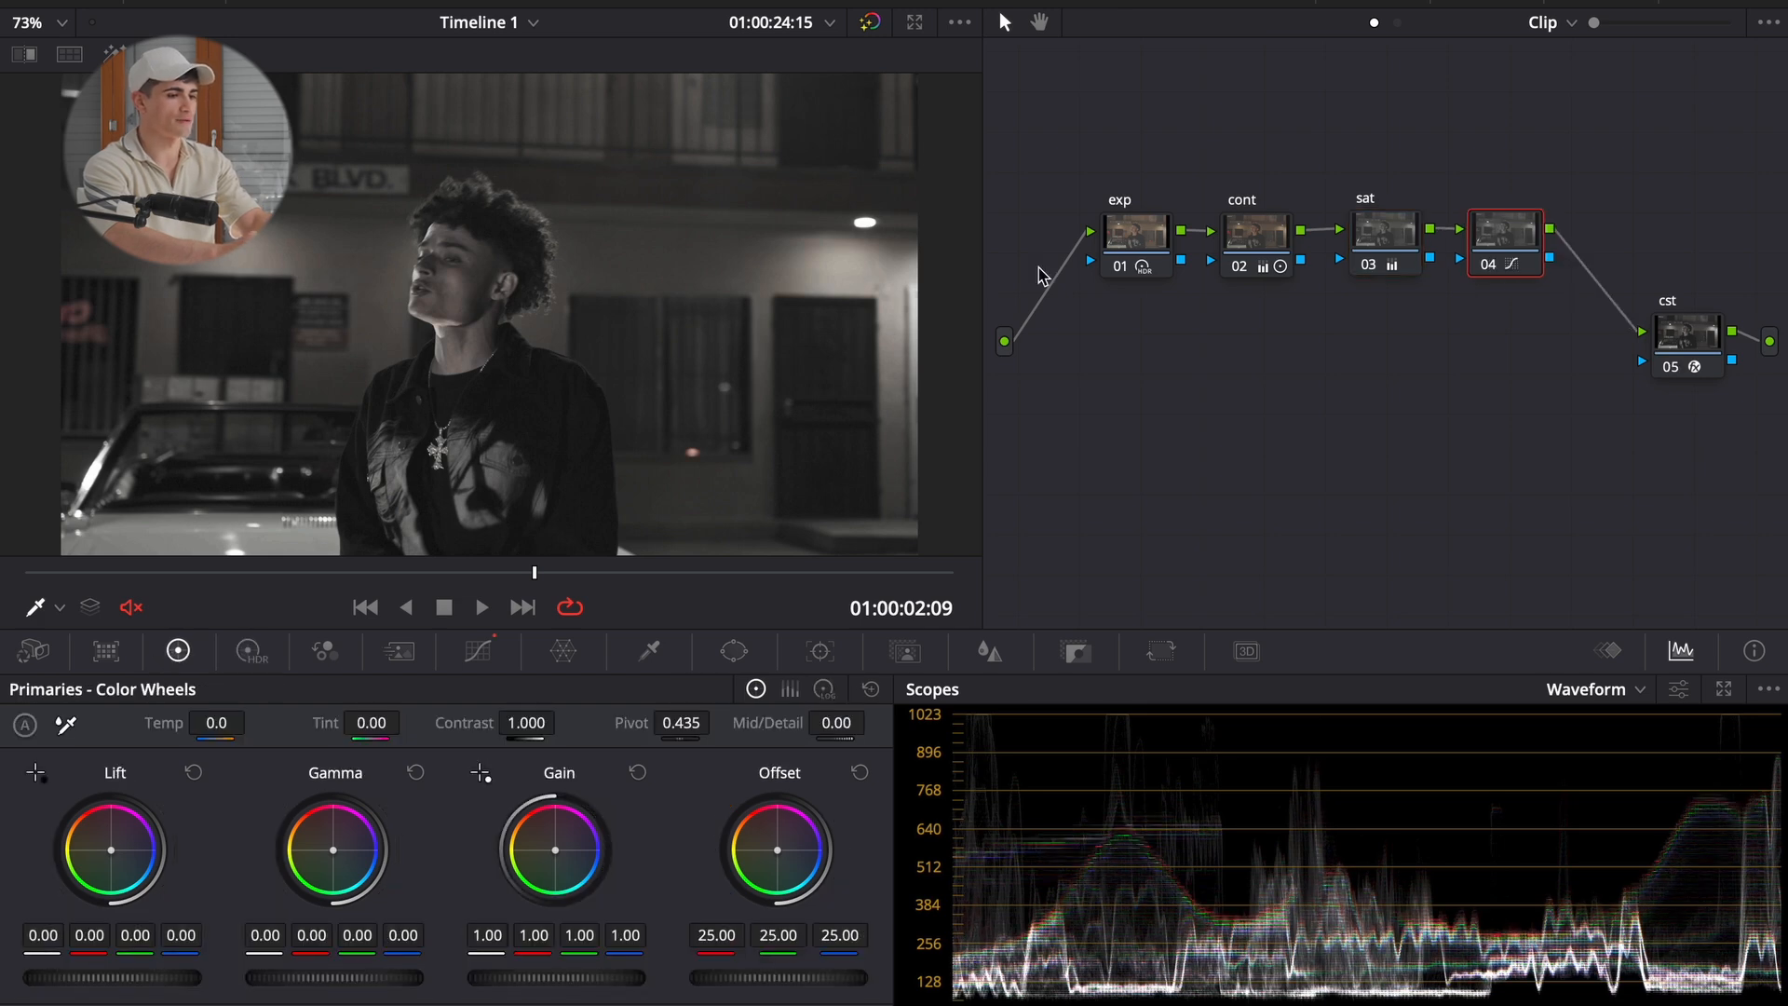
key("Delete")
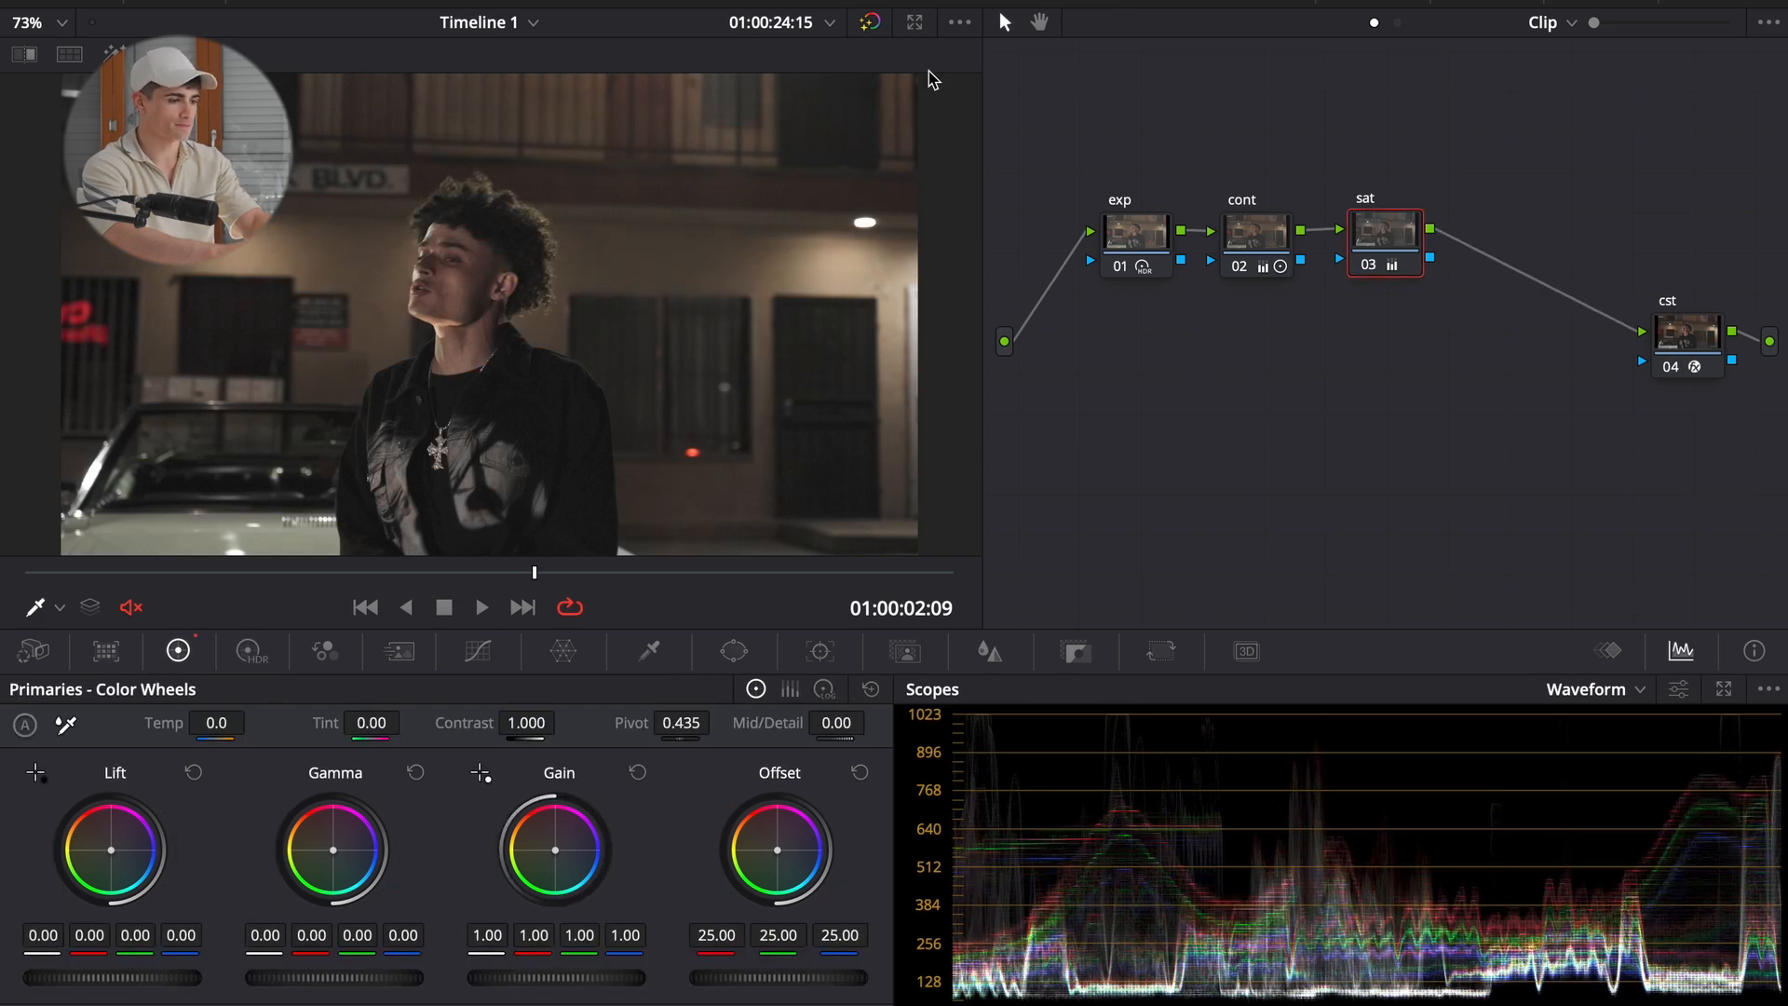
key("ctrl+z")
key("ctrl+z")
key("ctrl+z")
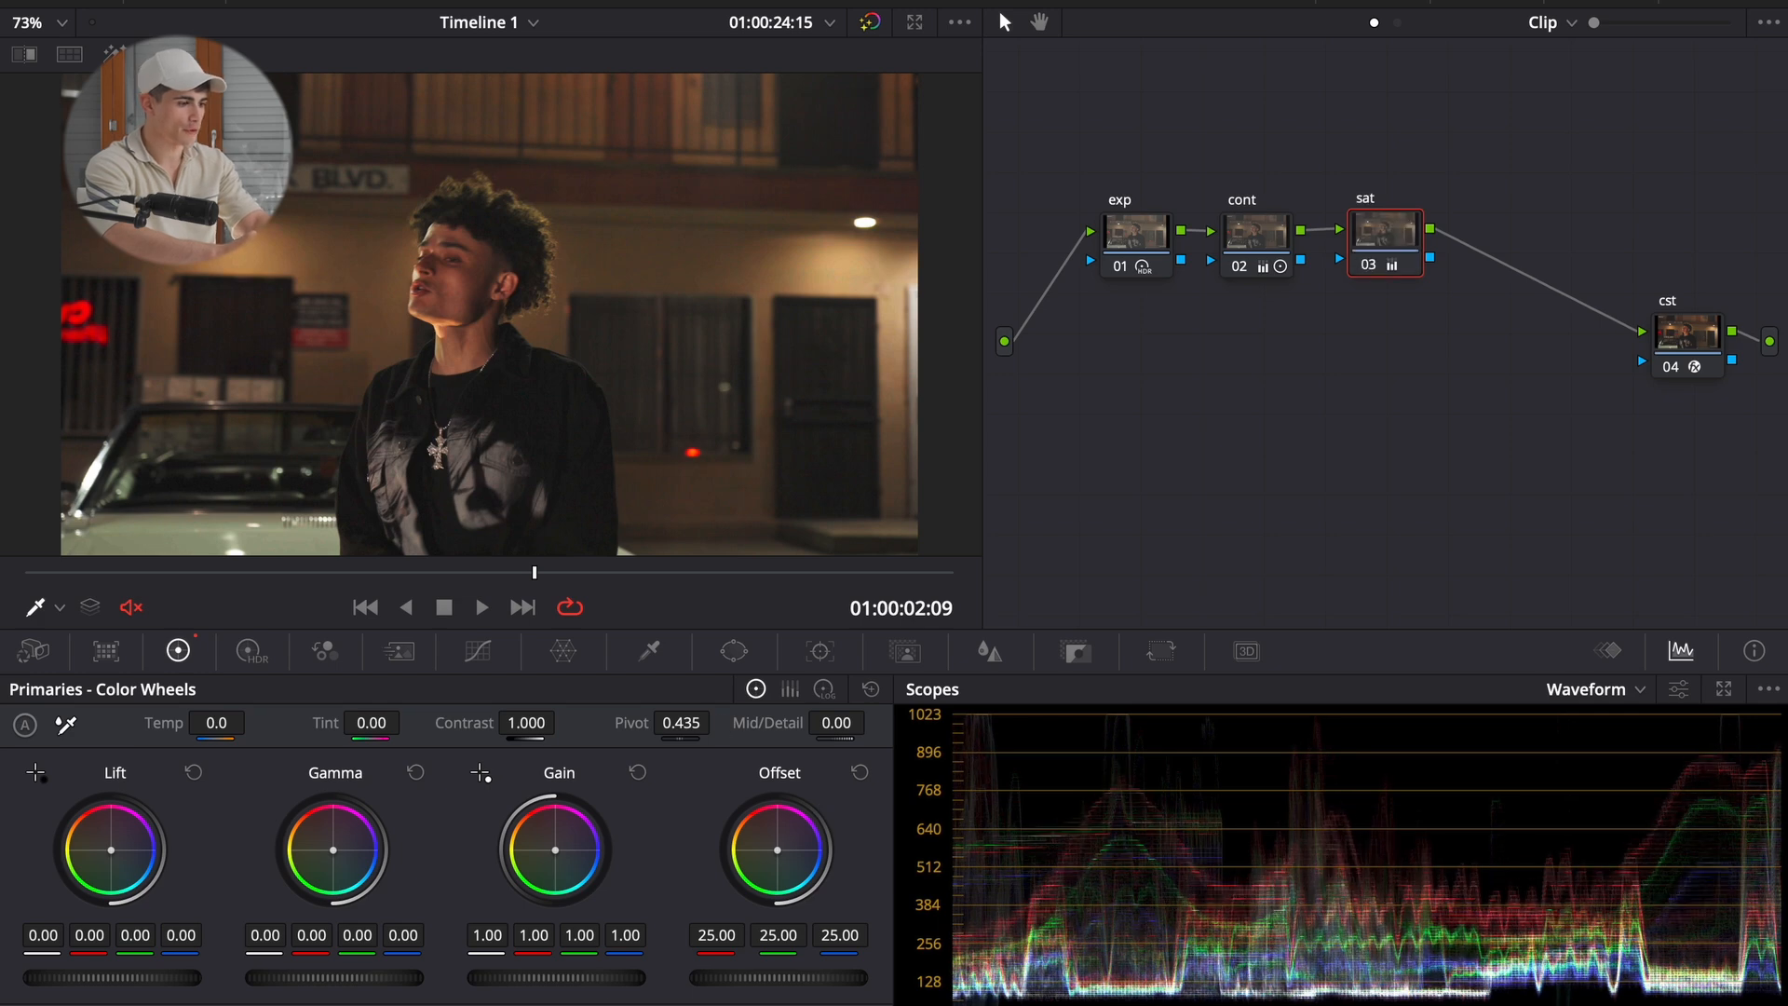
- Add a node in parallel with sat, branching from cont into a mixer before cst, and spread out the cont, sat and new nodes
left_click_drag(1523, 129, 1381, 266)
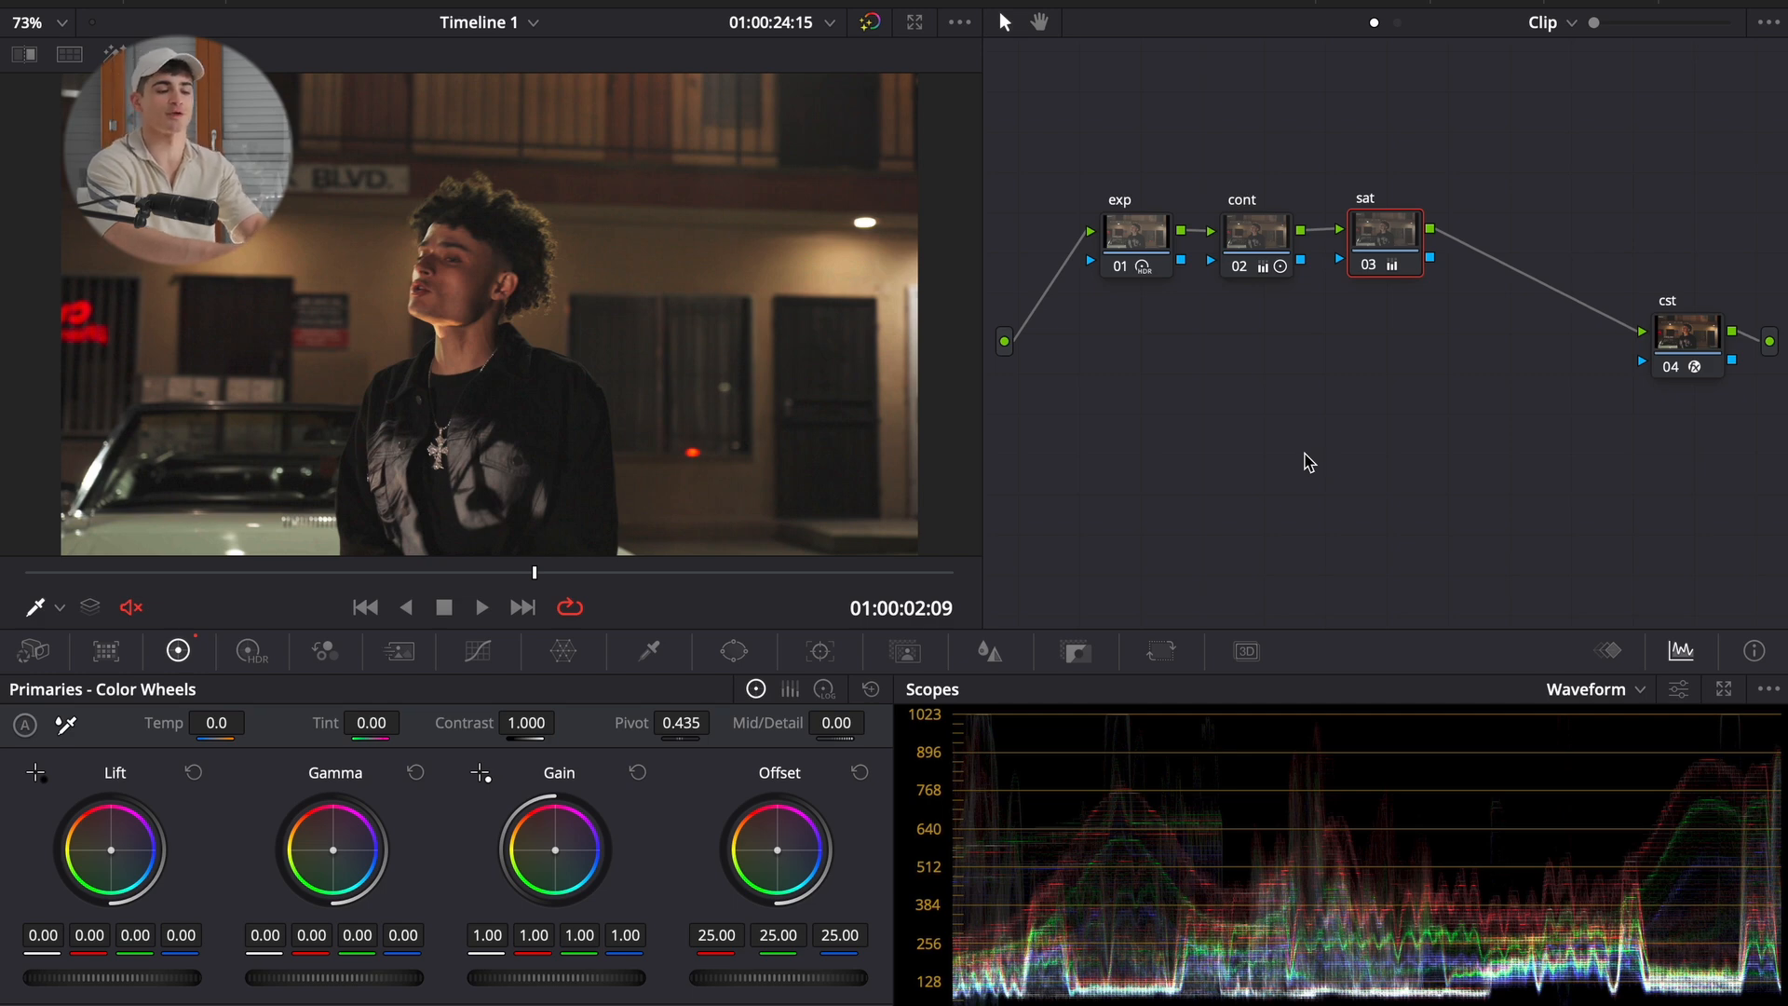
key("alt+p")
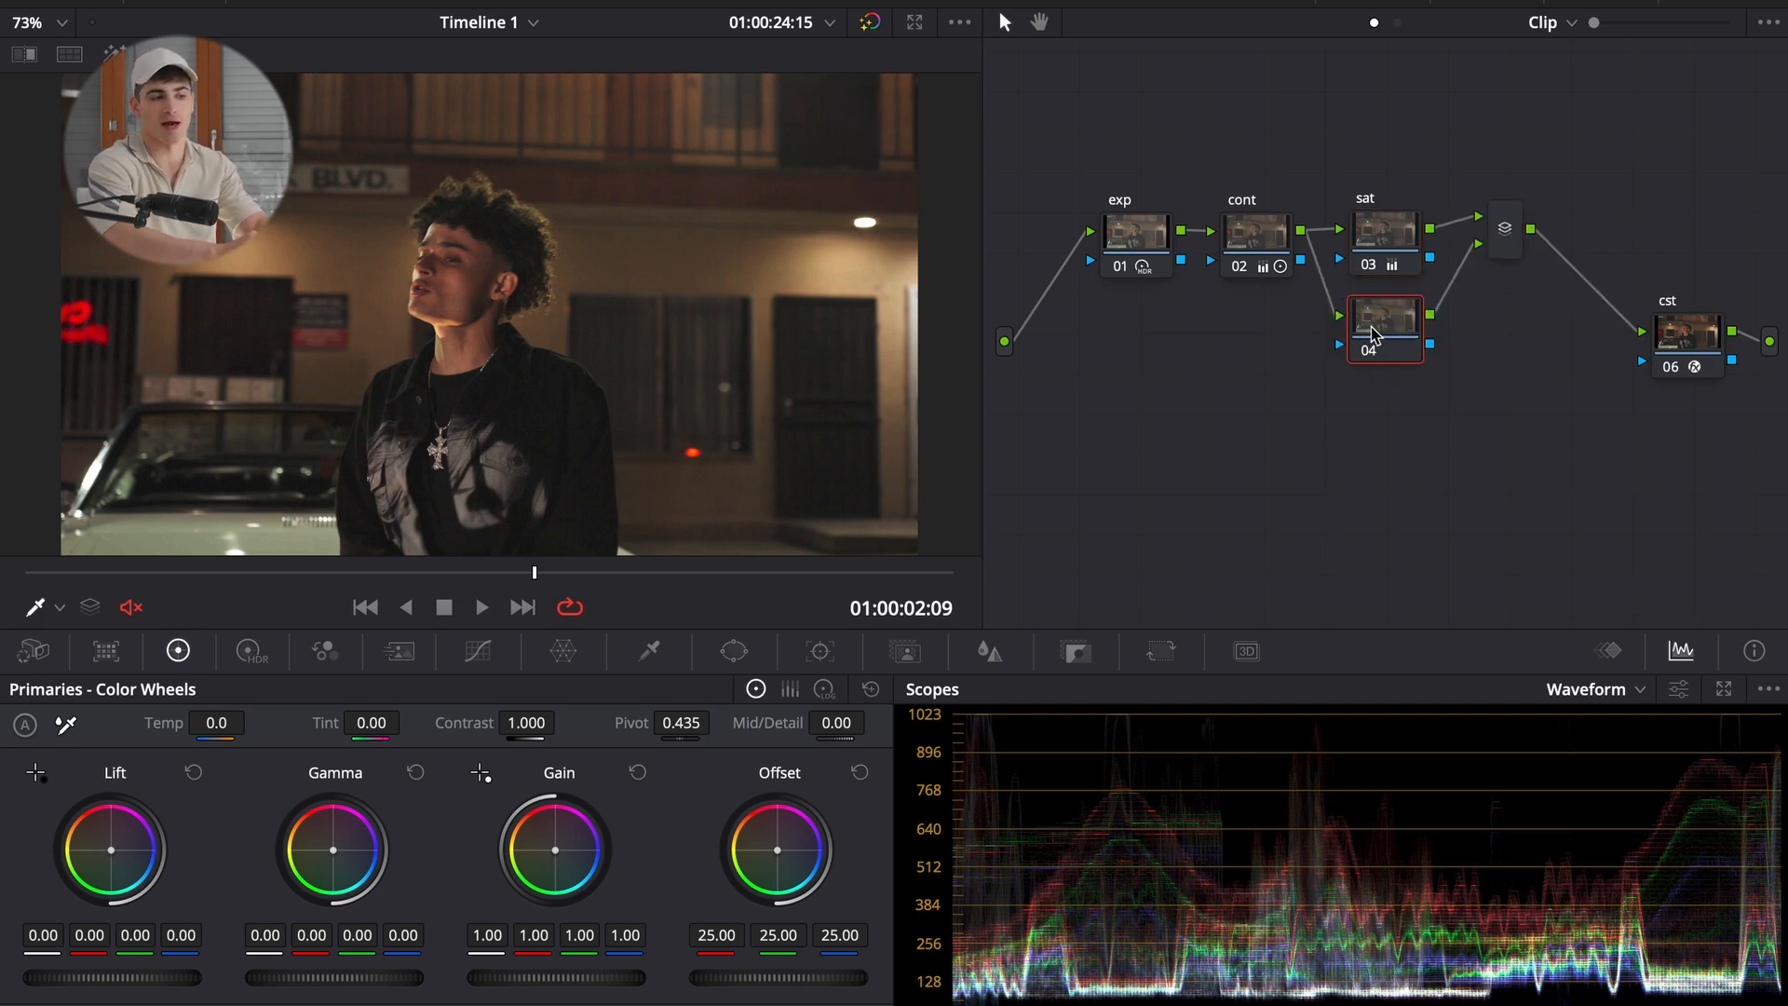
left_click_drag(1372, 333, 1366, 425)
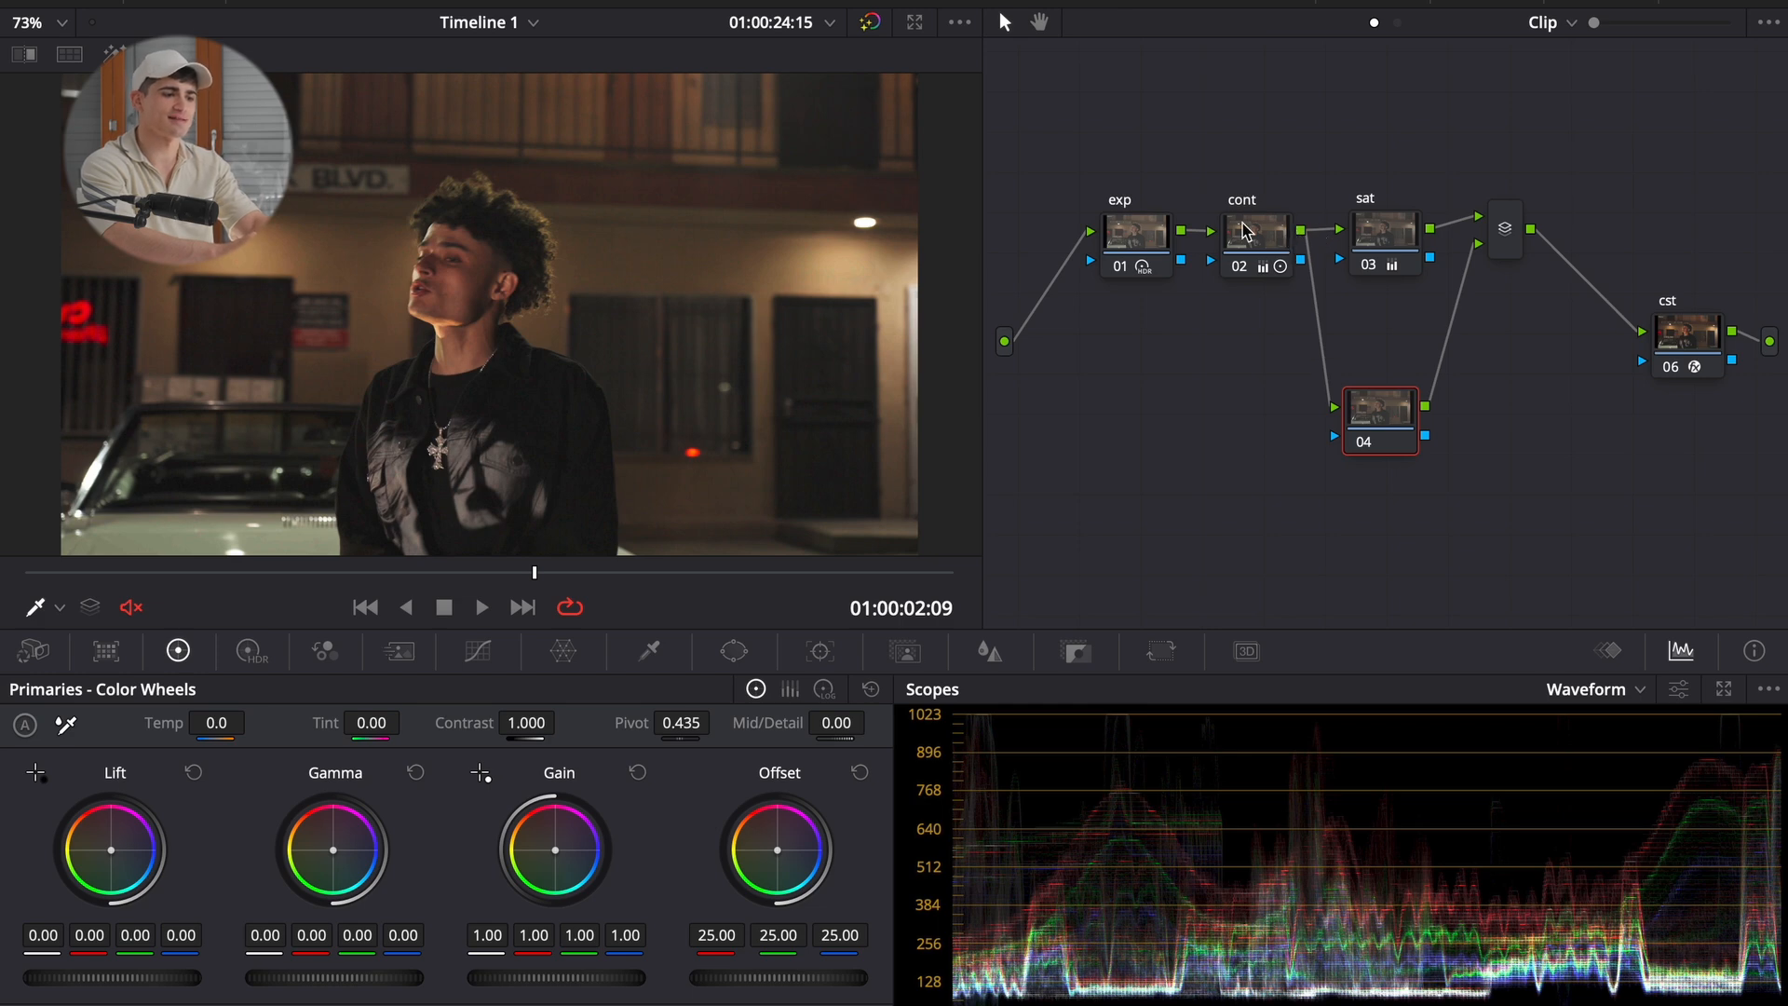
left_click_drag(1244, 230, 1211, 96)
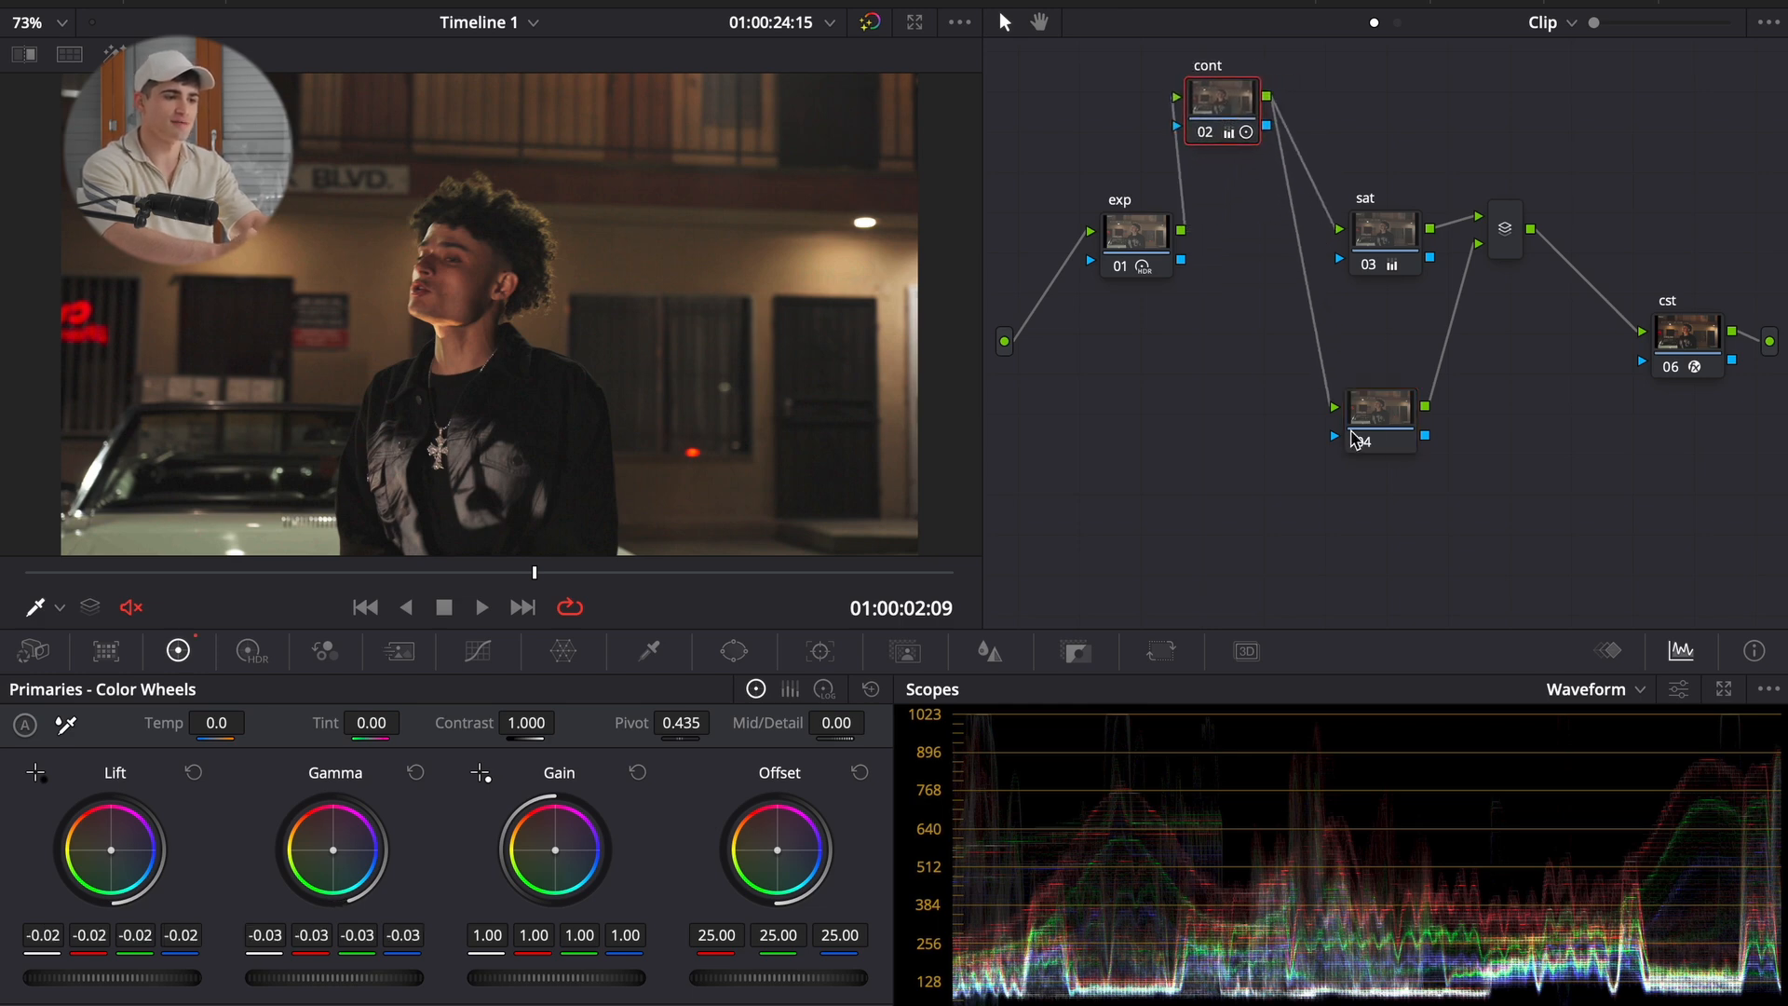
left_click_drag(1356, 437, 1361, 428)
left_click_drag(1367, 240, 1367, 130)
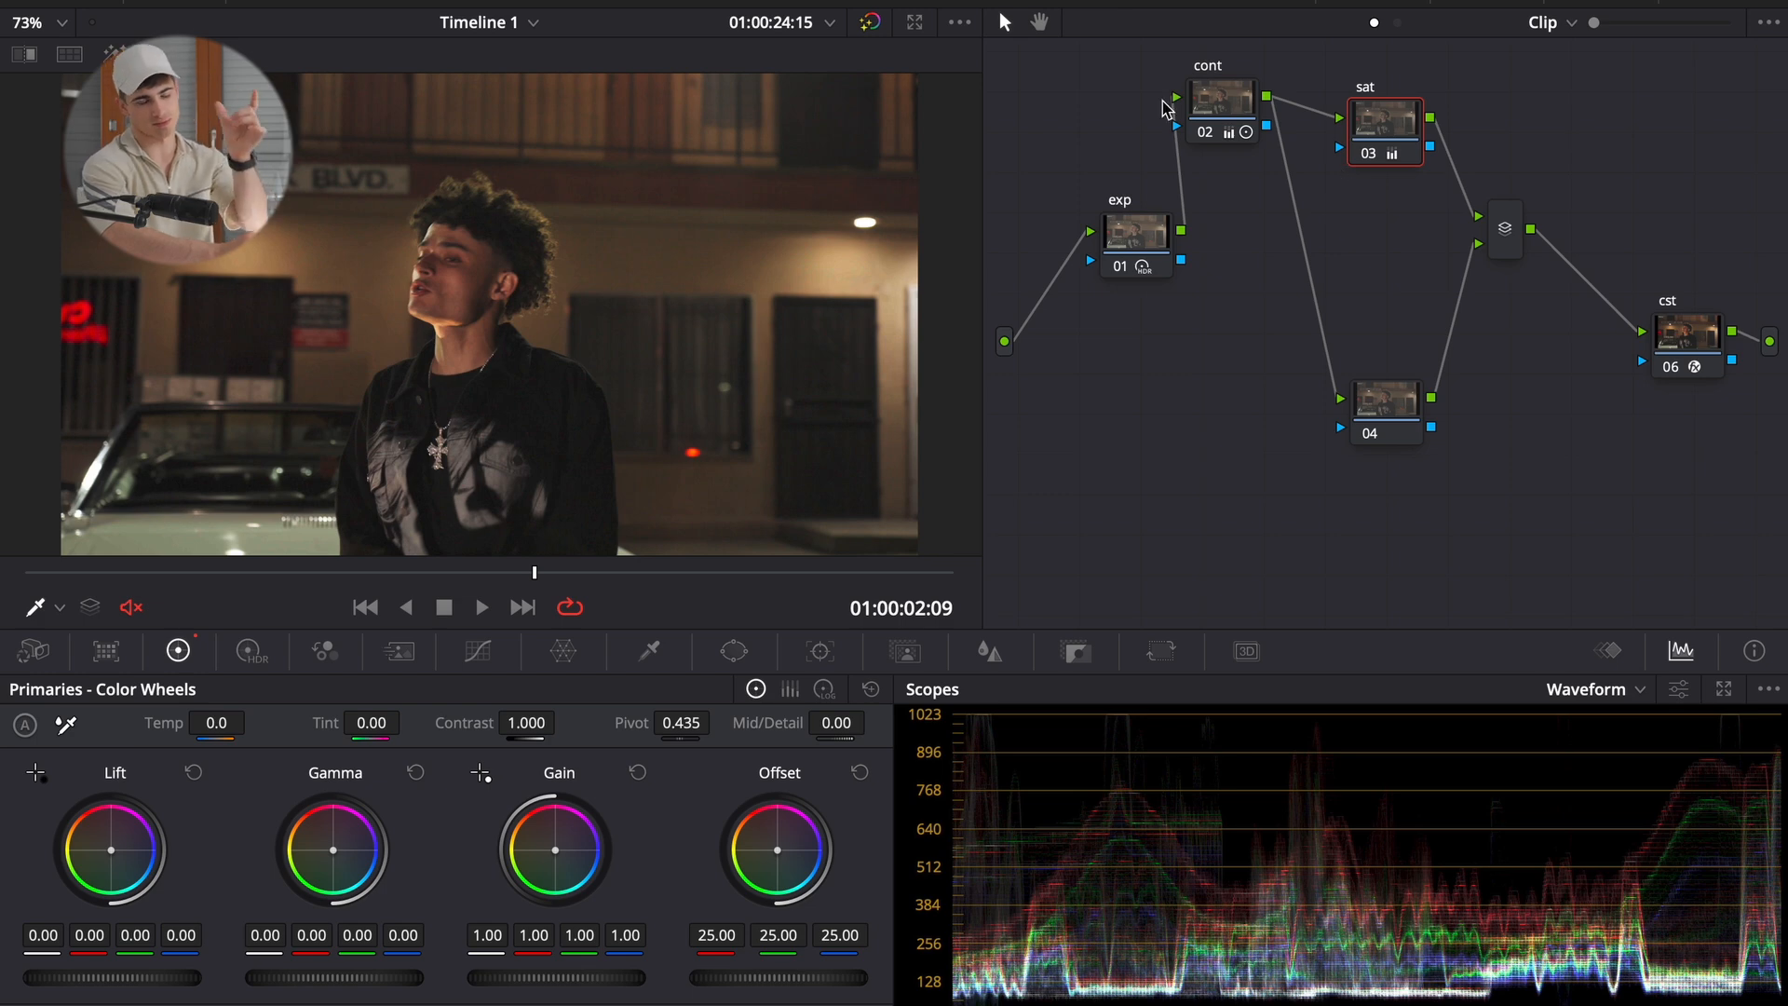
left_click_drag(1218, 108, 1196, 107)
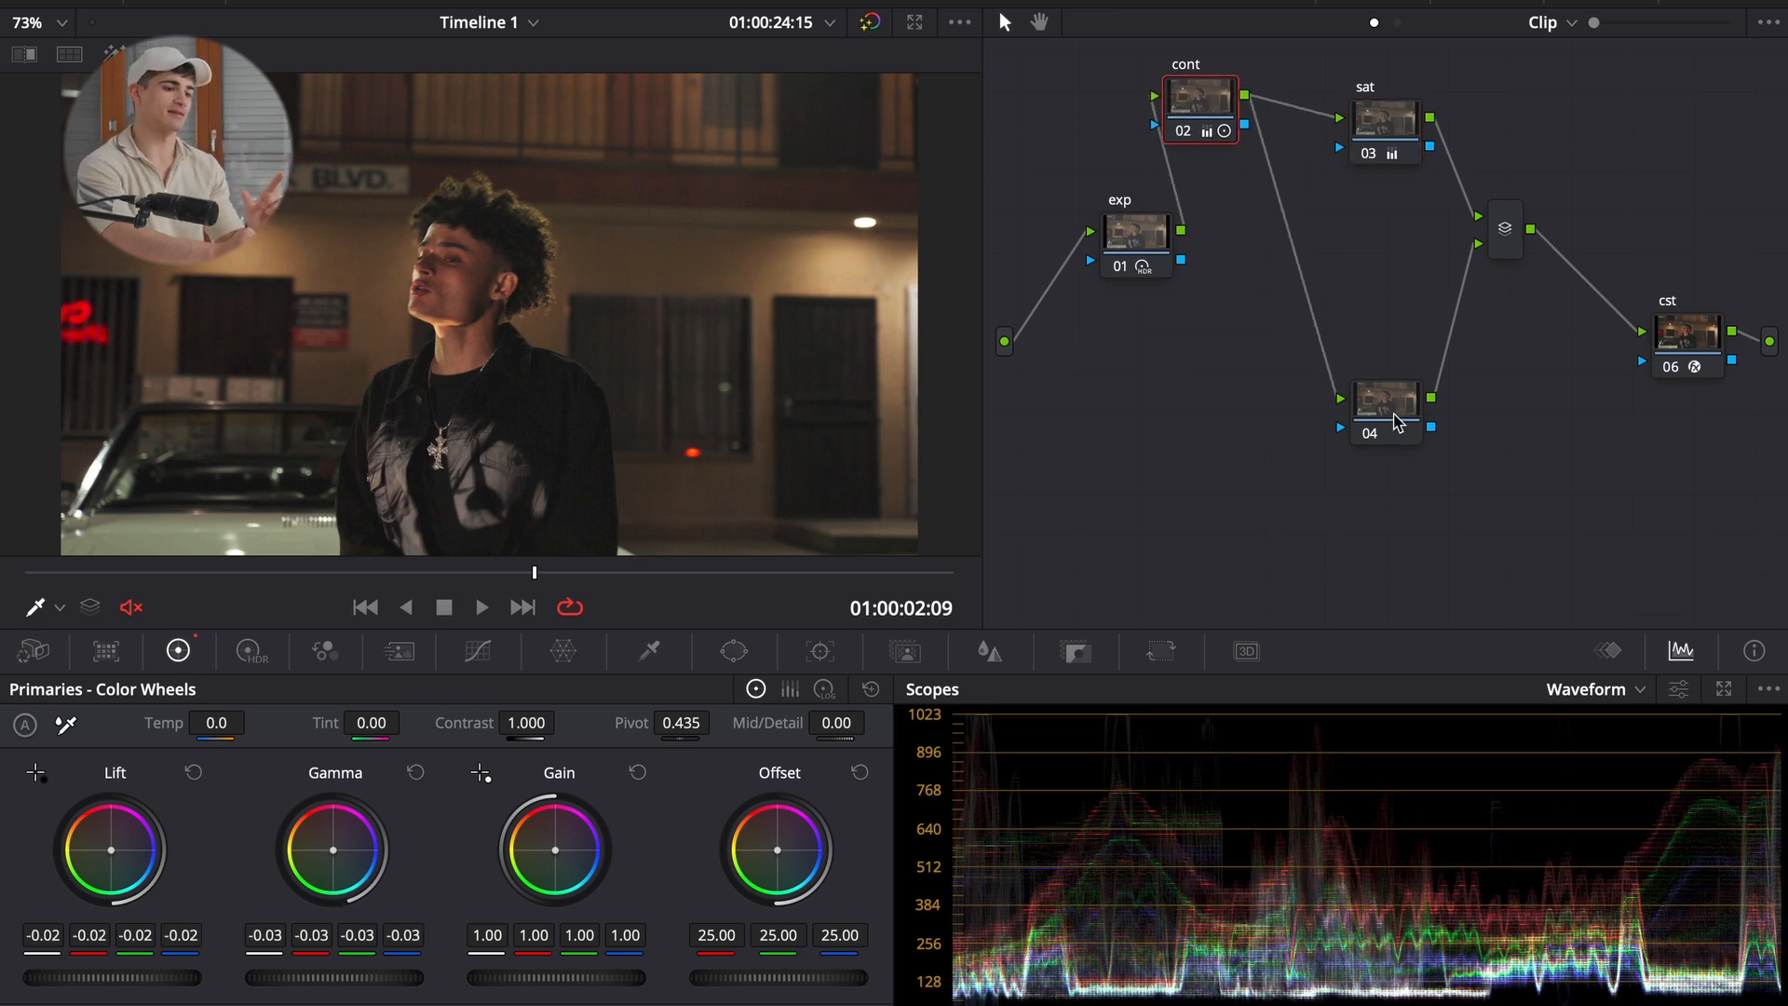
- Label the lower parallel node hsl and rearrange the cont and sat nodes into a tidy layout between exp and the layer mixer
left_click(1399, 422)
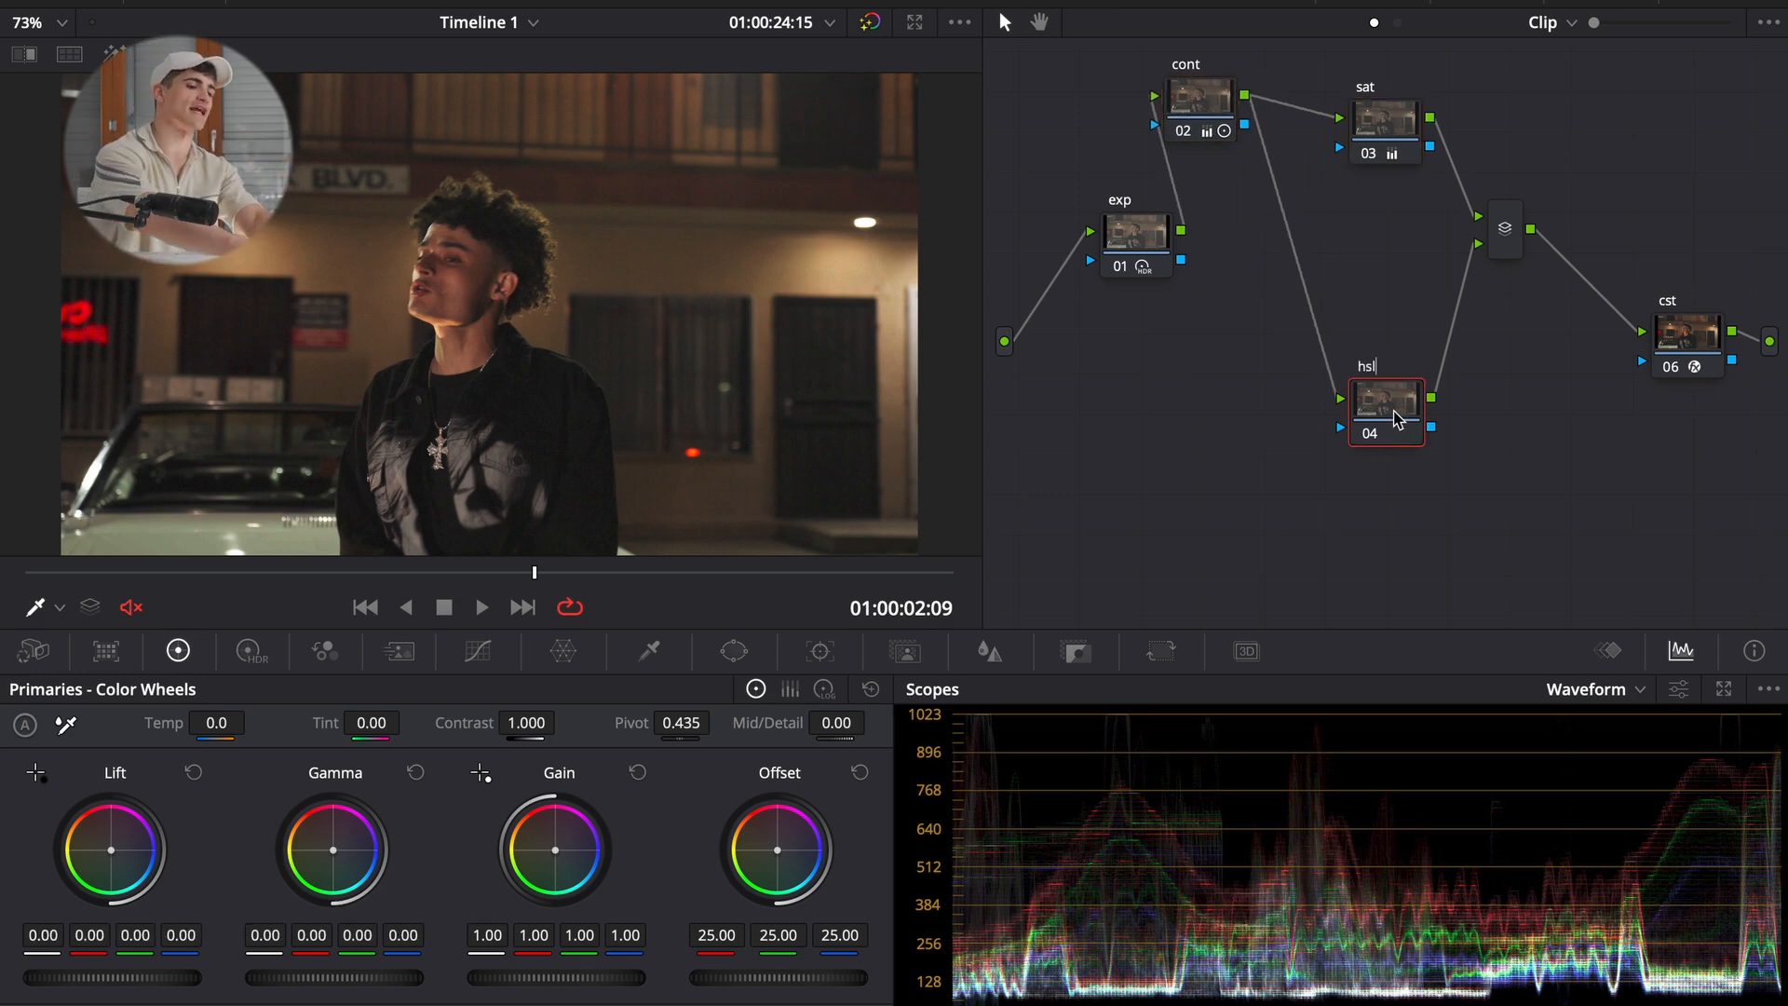
key("Return")
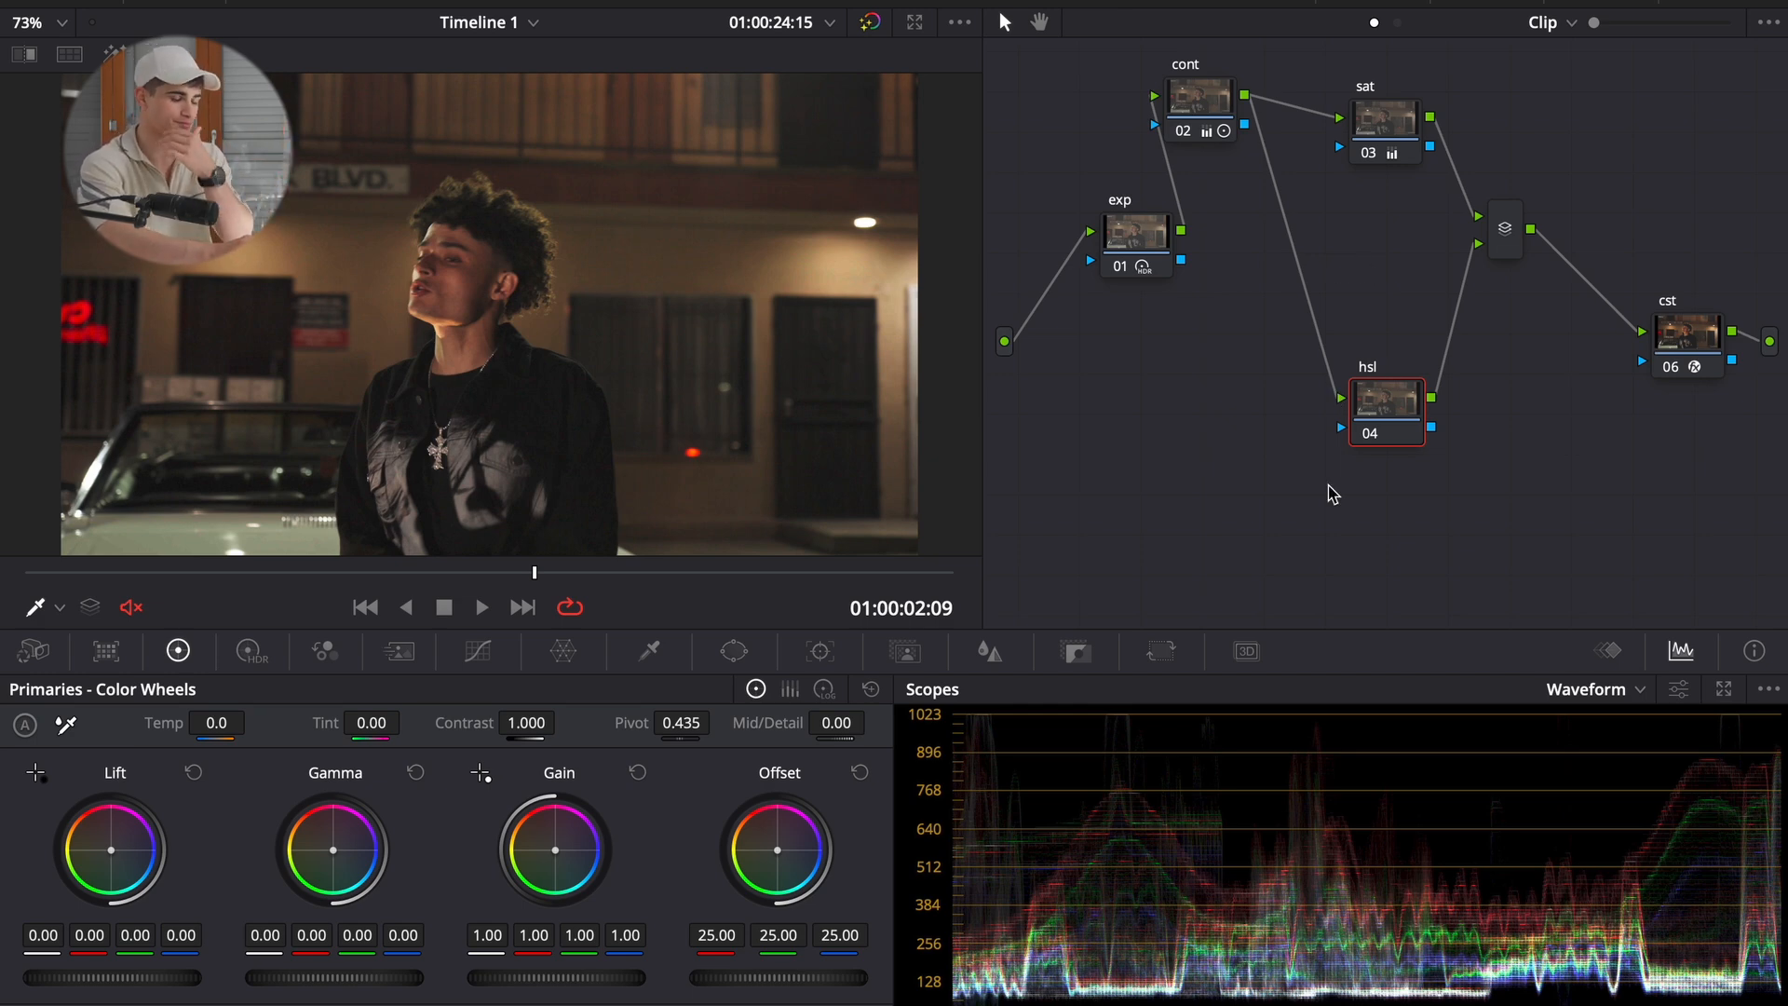
left_click_drag(1225, 118, 1271, 253)
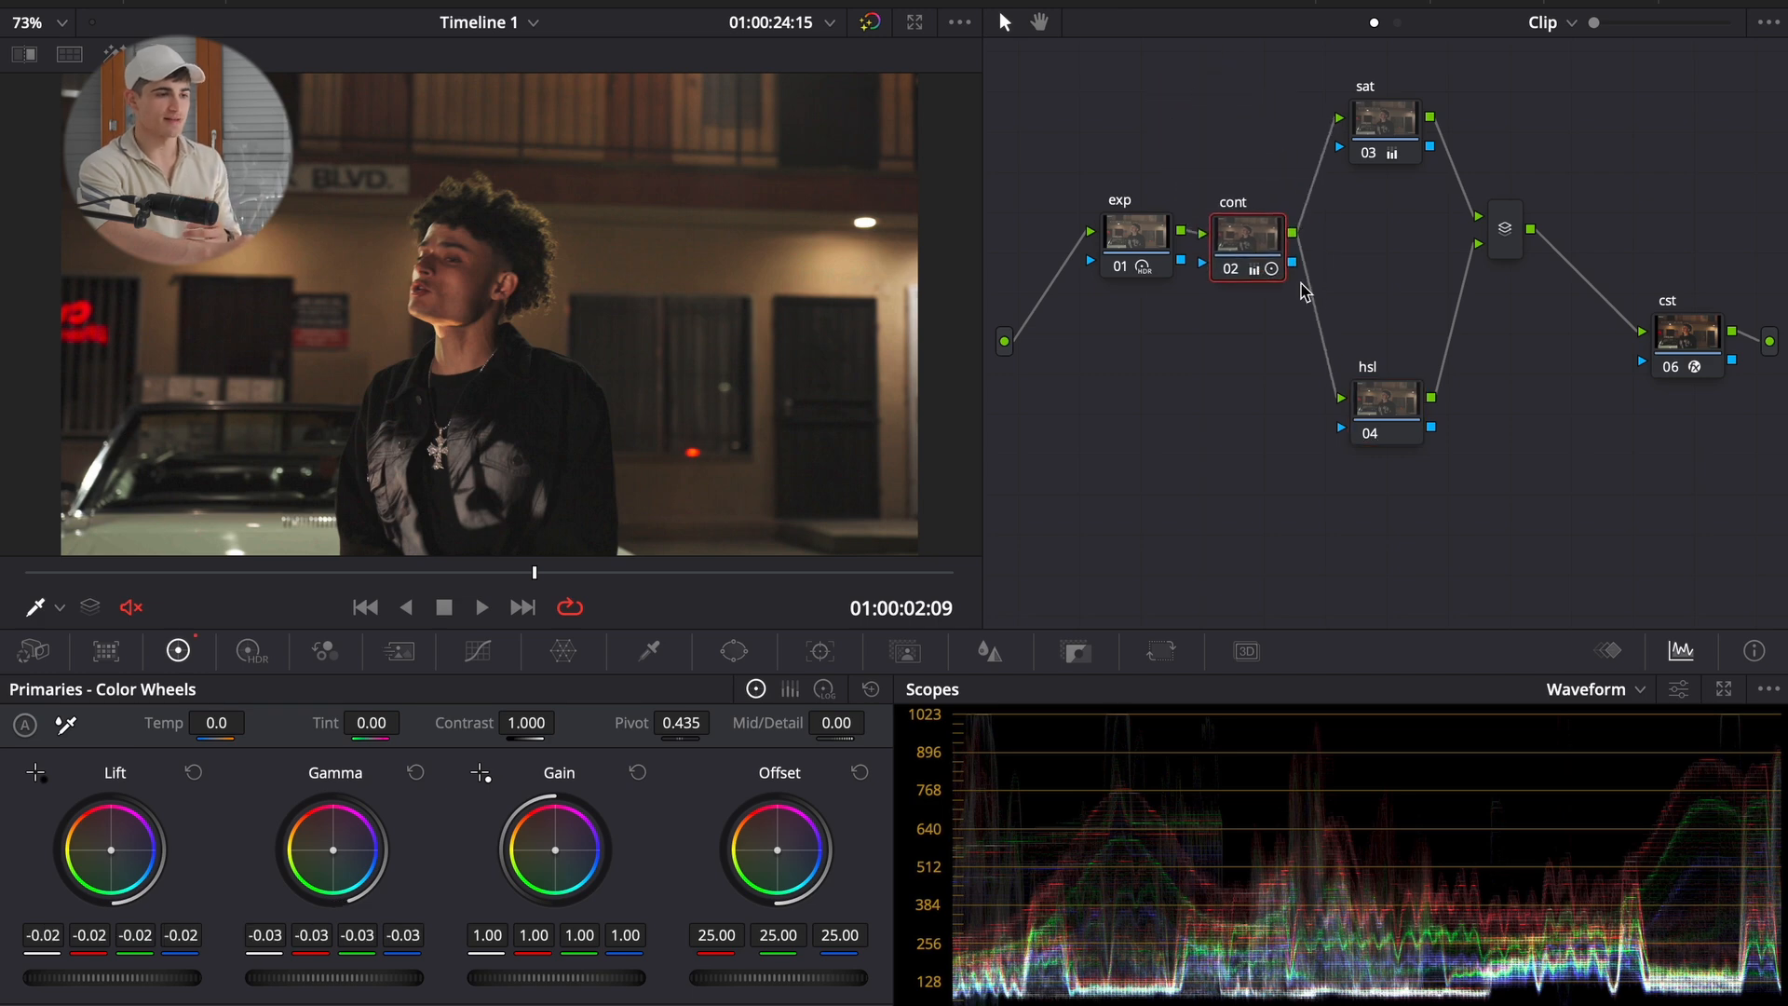
mouse_move(1414, 110)
left_mouse_down()
mouse_move(1393, 172)
mouse_move(1399, 130)
left_mouse_up()
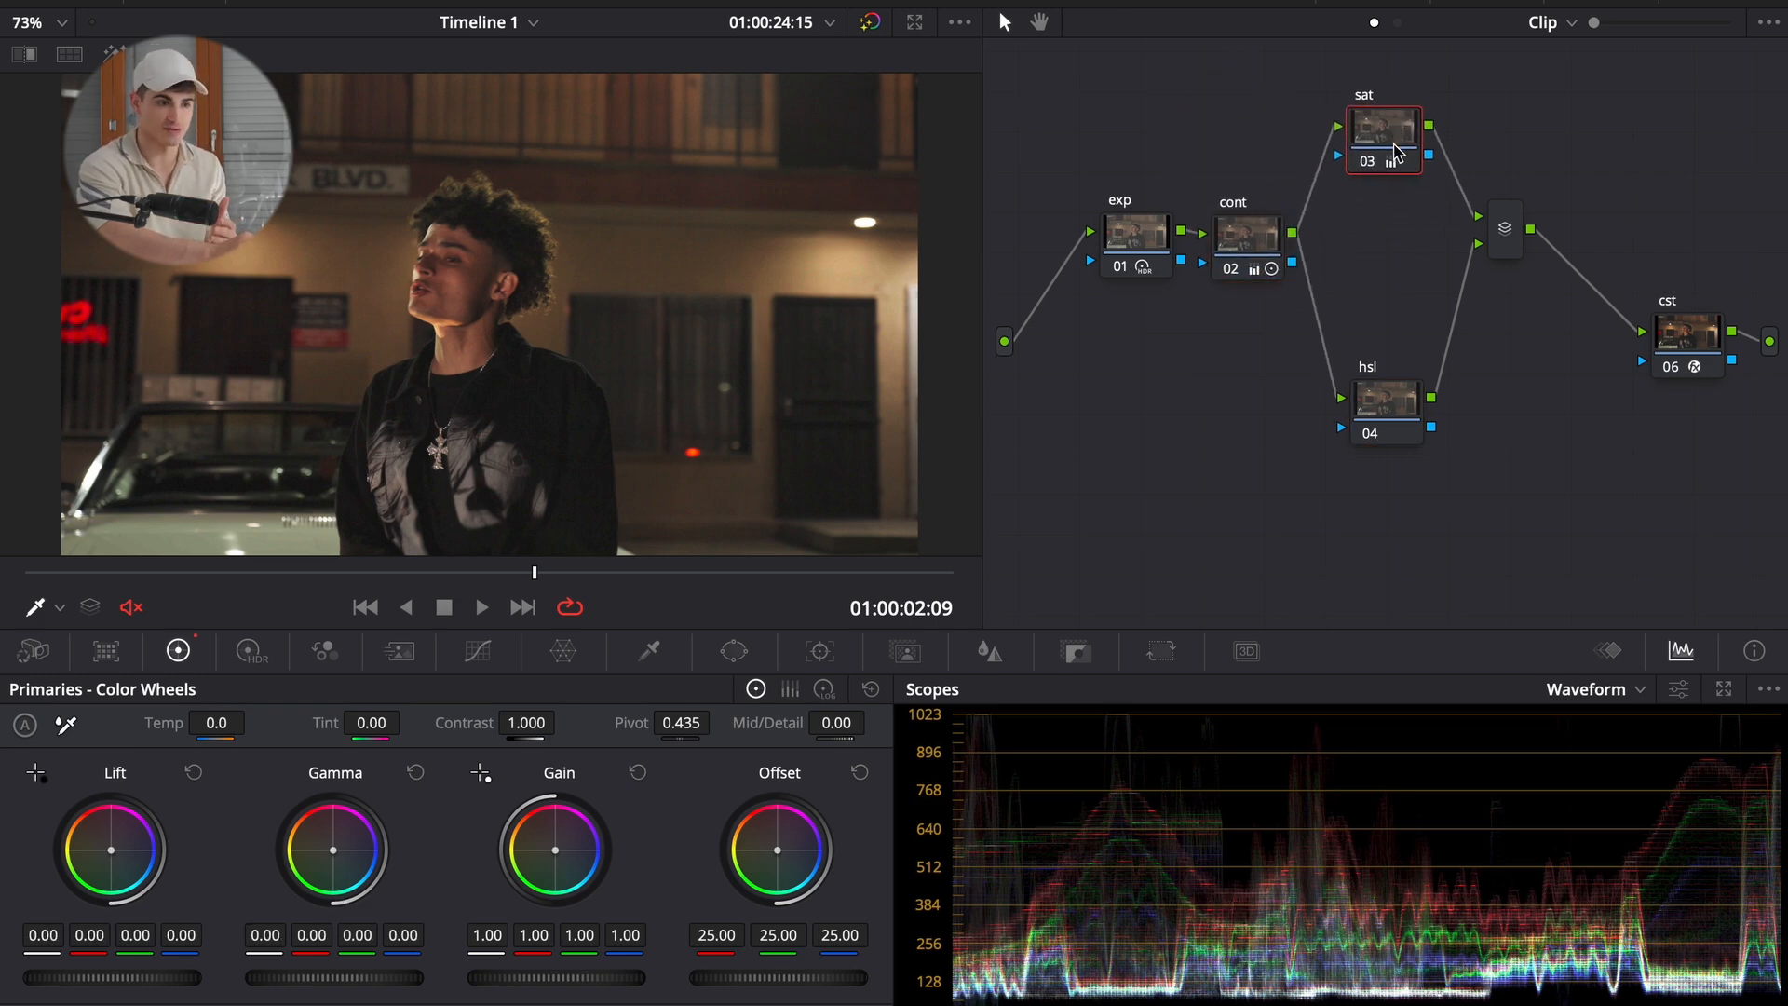
- Remove all saturation on the sat node and raise the reds to the maximum in the hsl node's Hue Vs Sat curve
left_click_drag(549, 1004, 447, 1004)
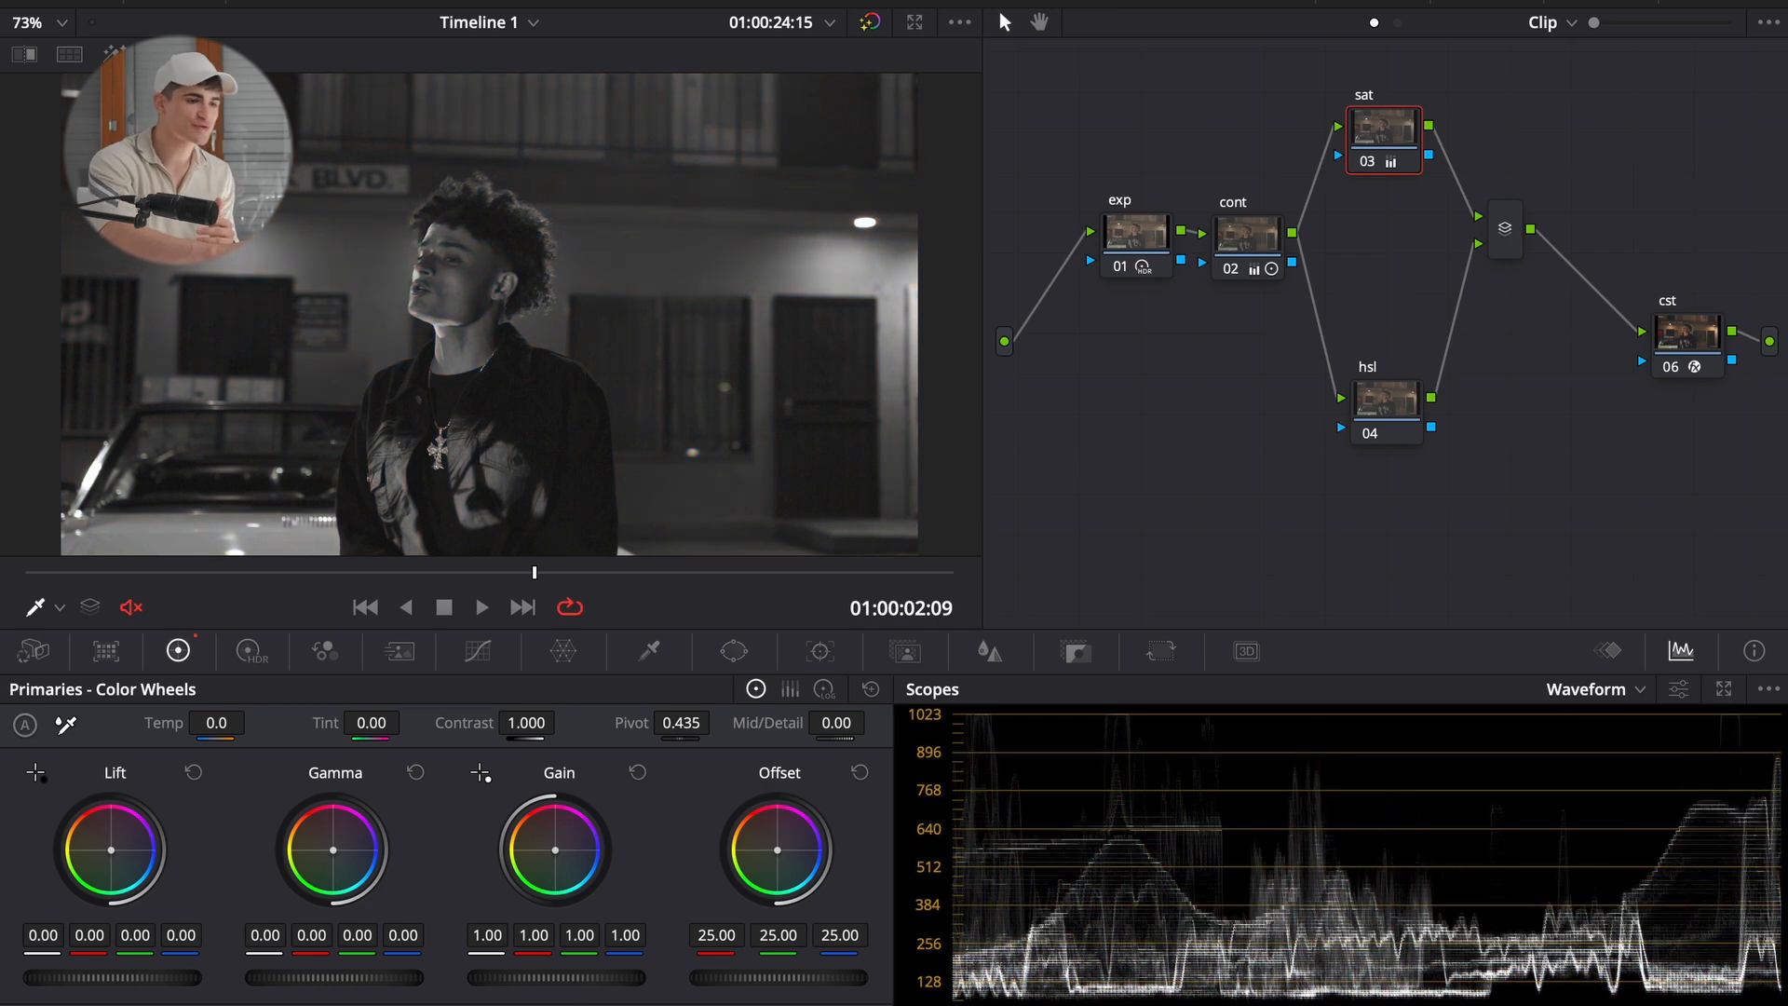
left_click(1371, 426)
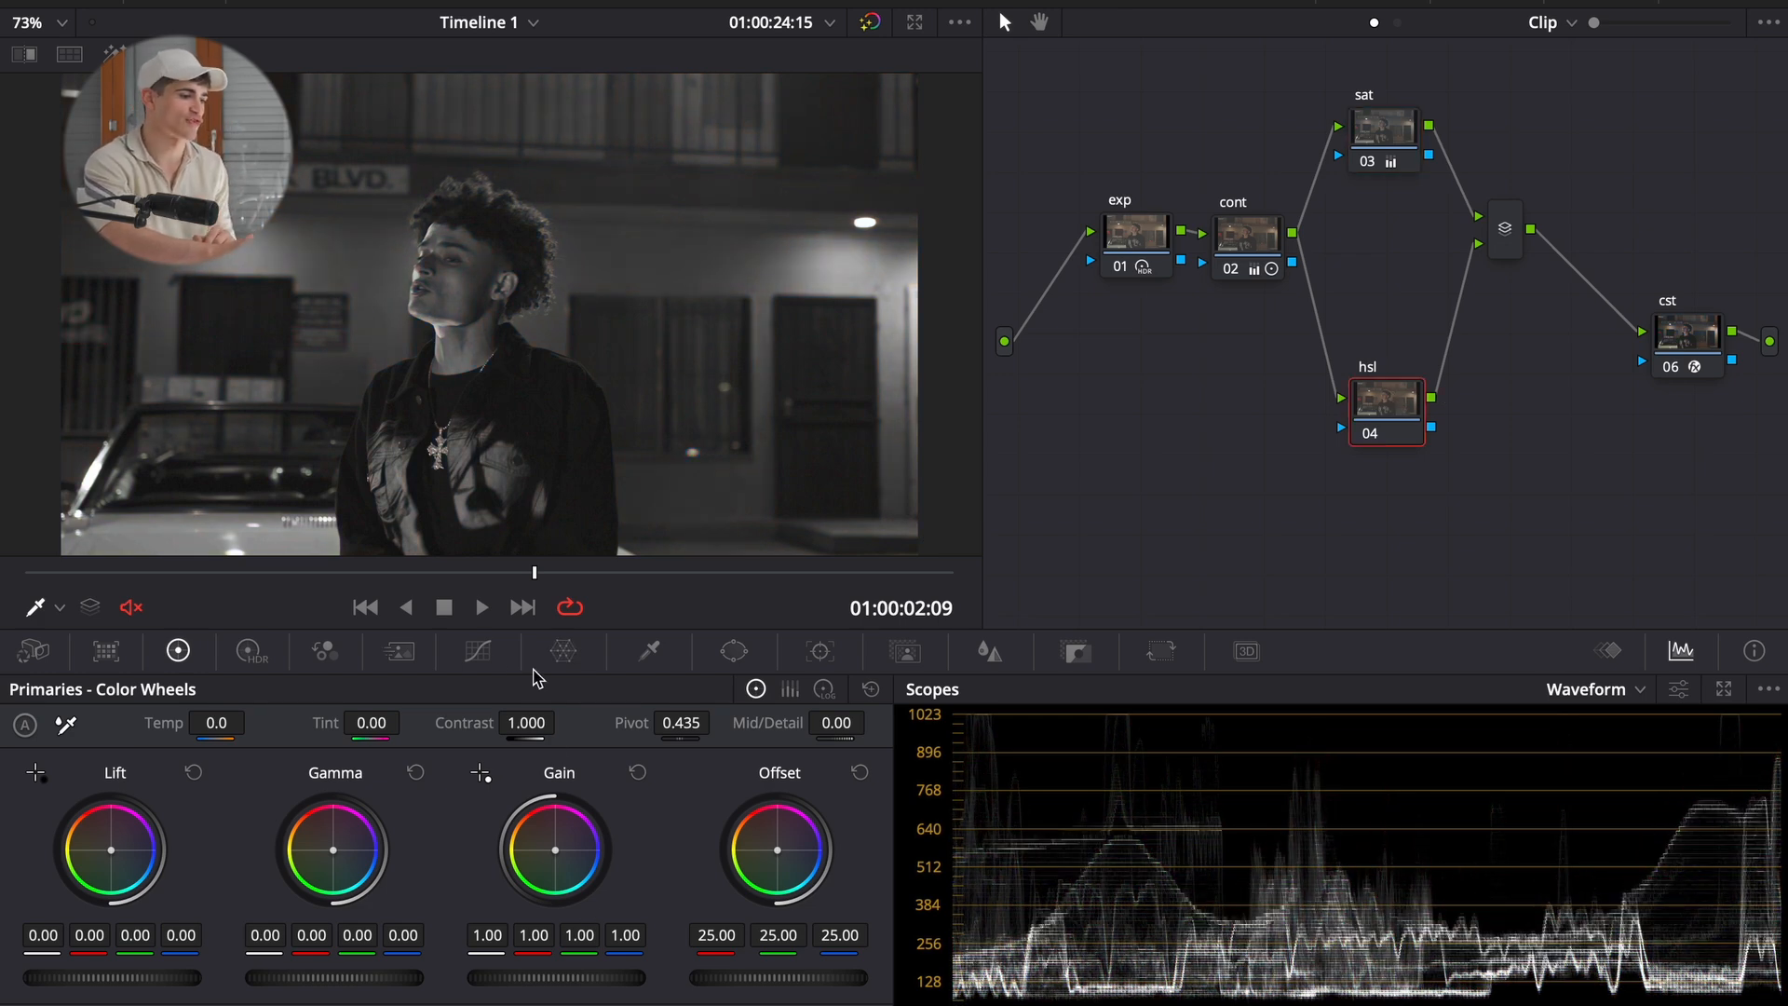
left_click(477, 650)
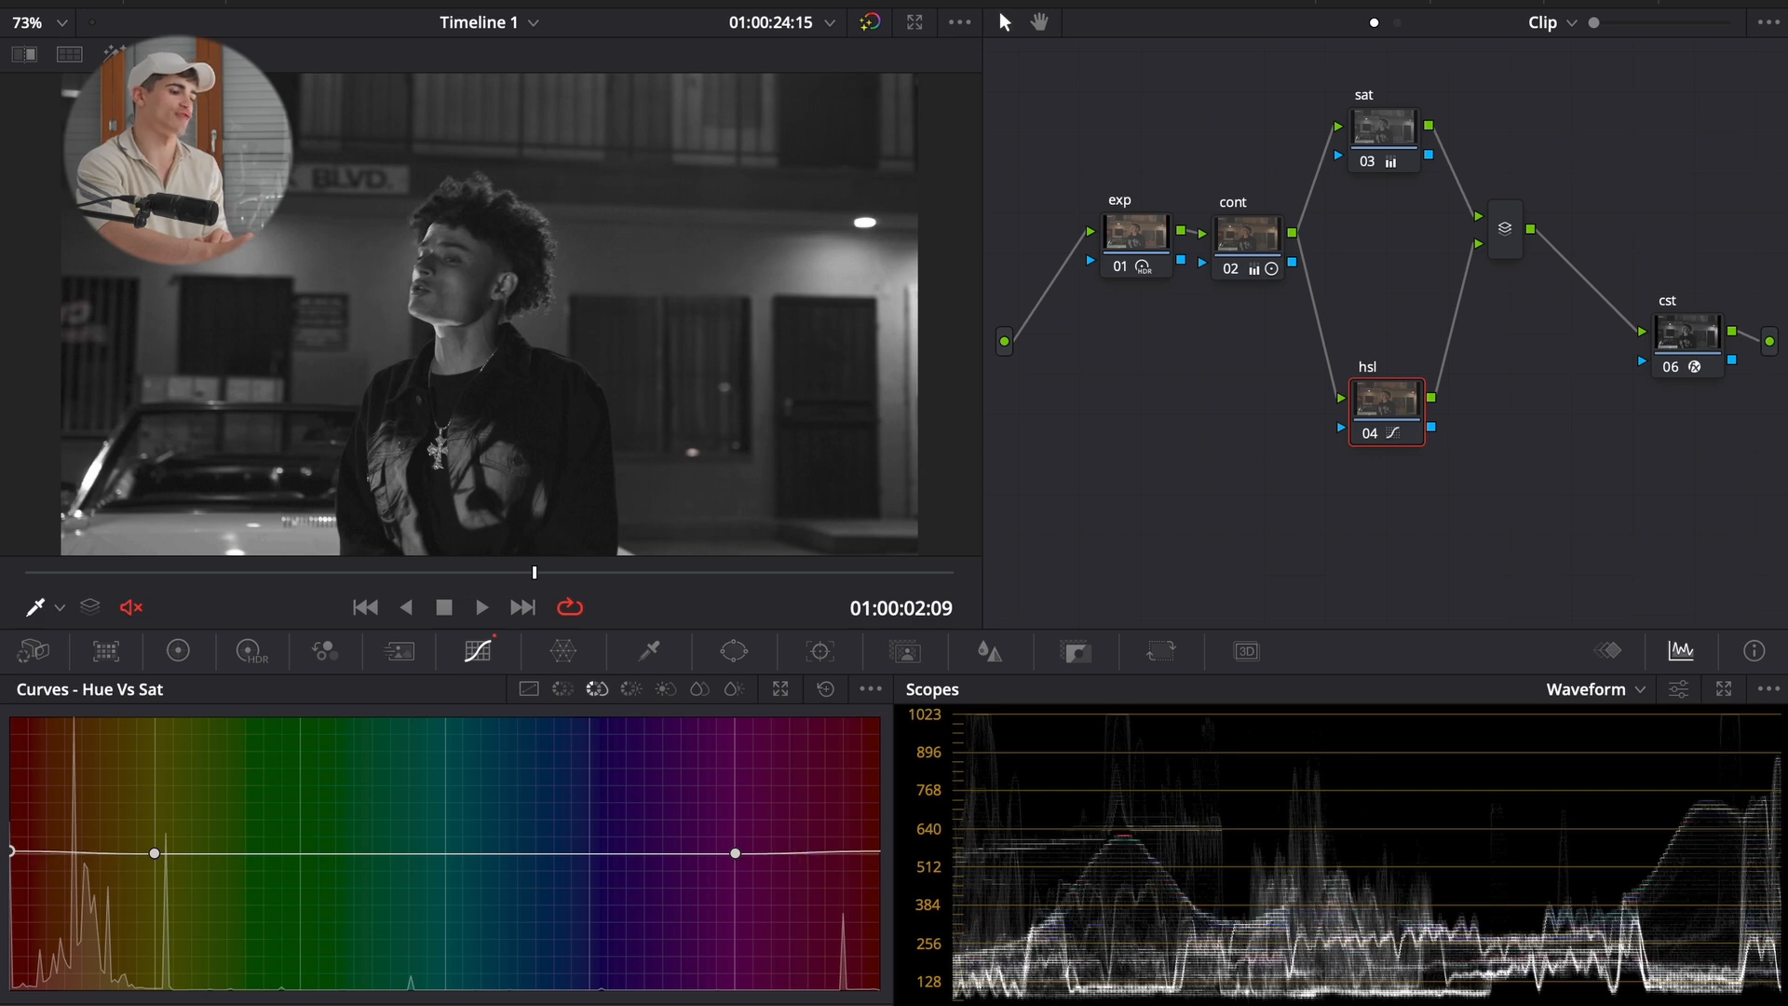
left_click_drag(11, 853, 11, 719)
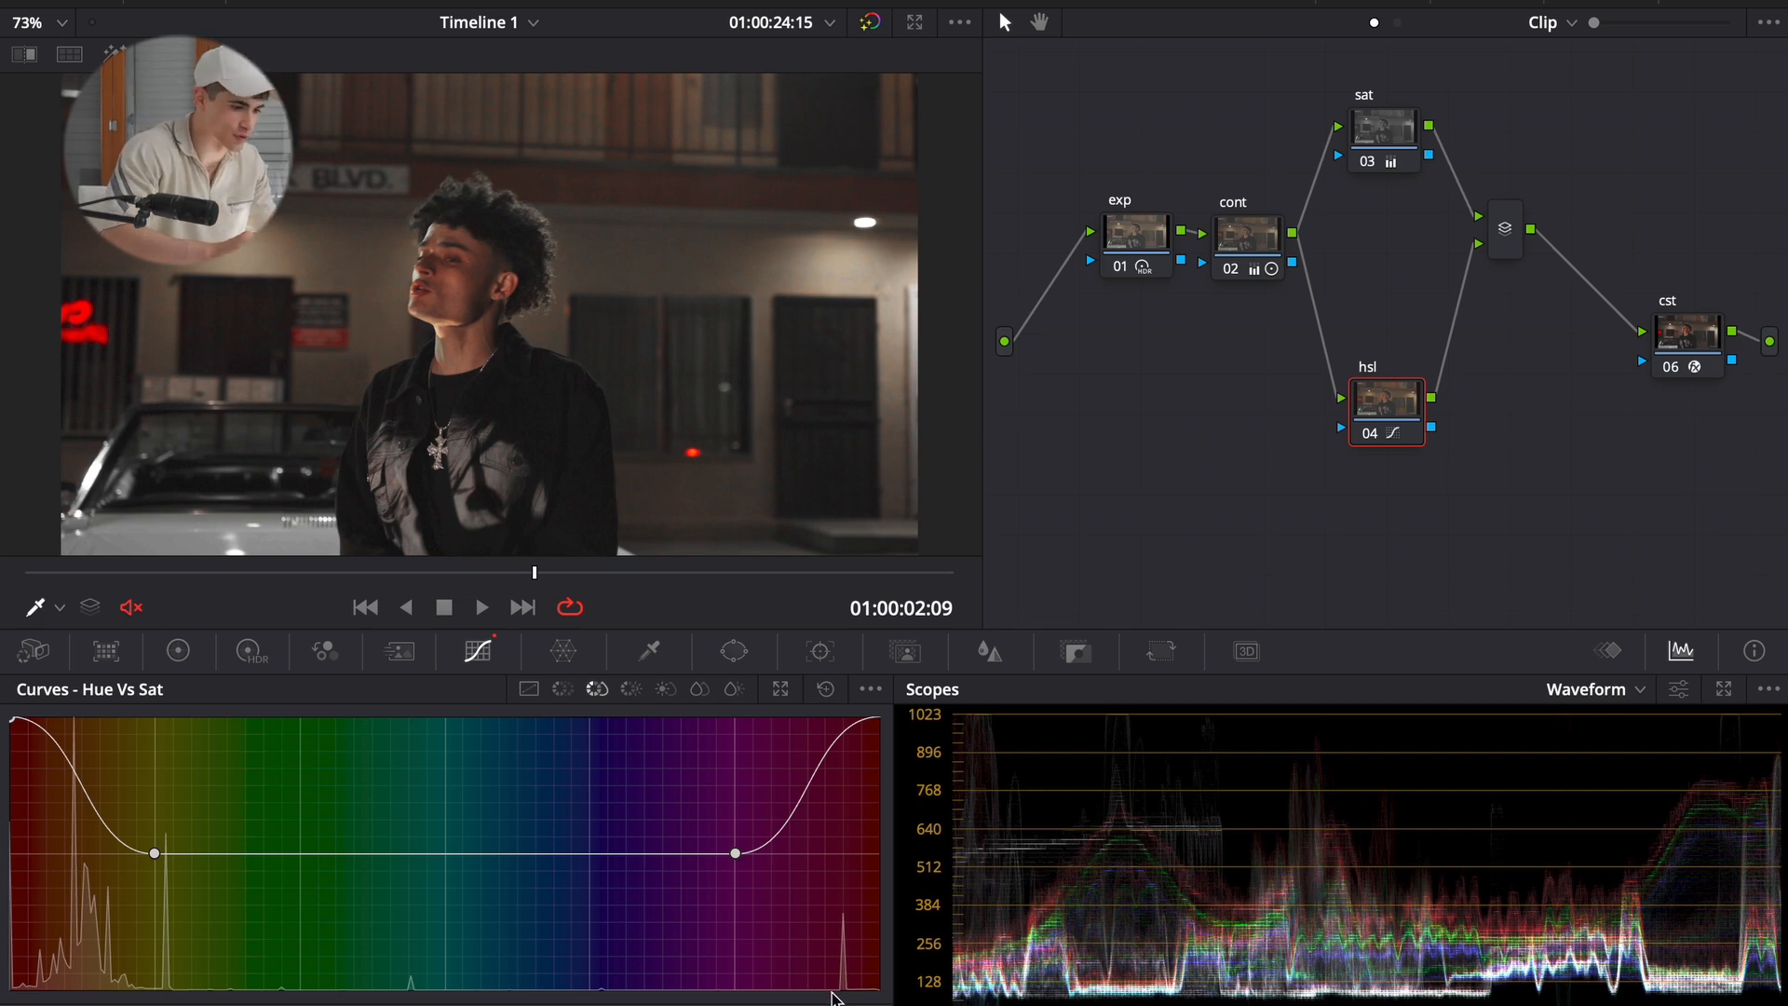
- Select the sat node, examine the graded image up close at 100% and 200%, and fit it back to the viewer
left_click(1397, 137)
left_click(178, 650)
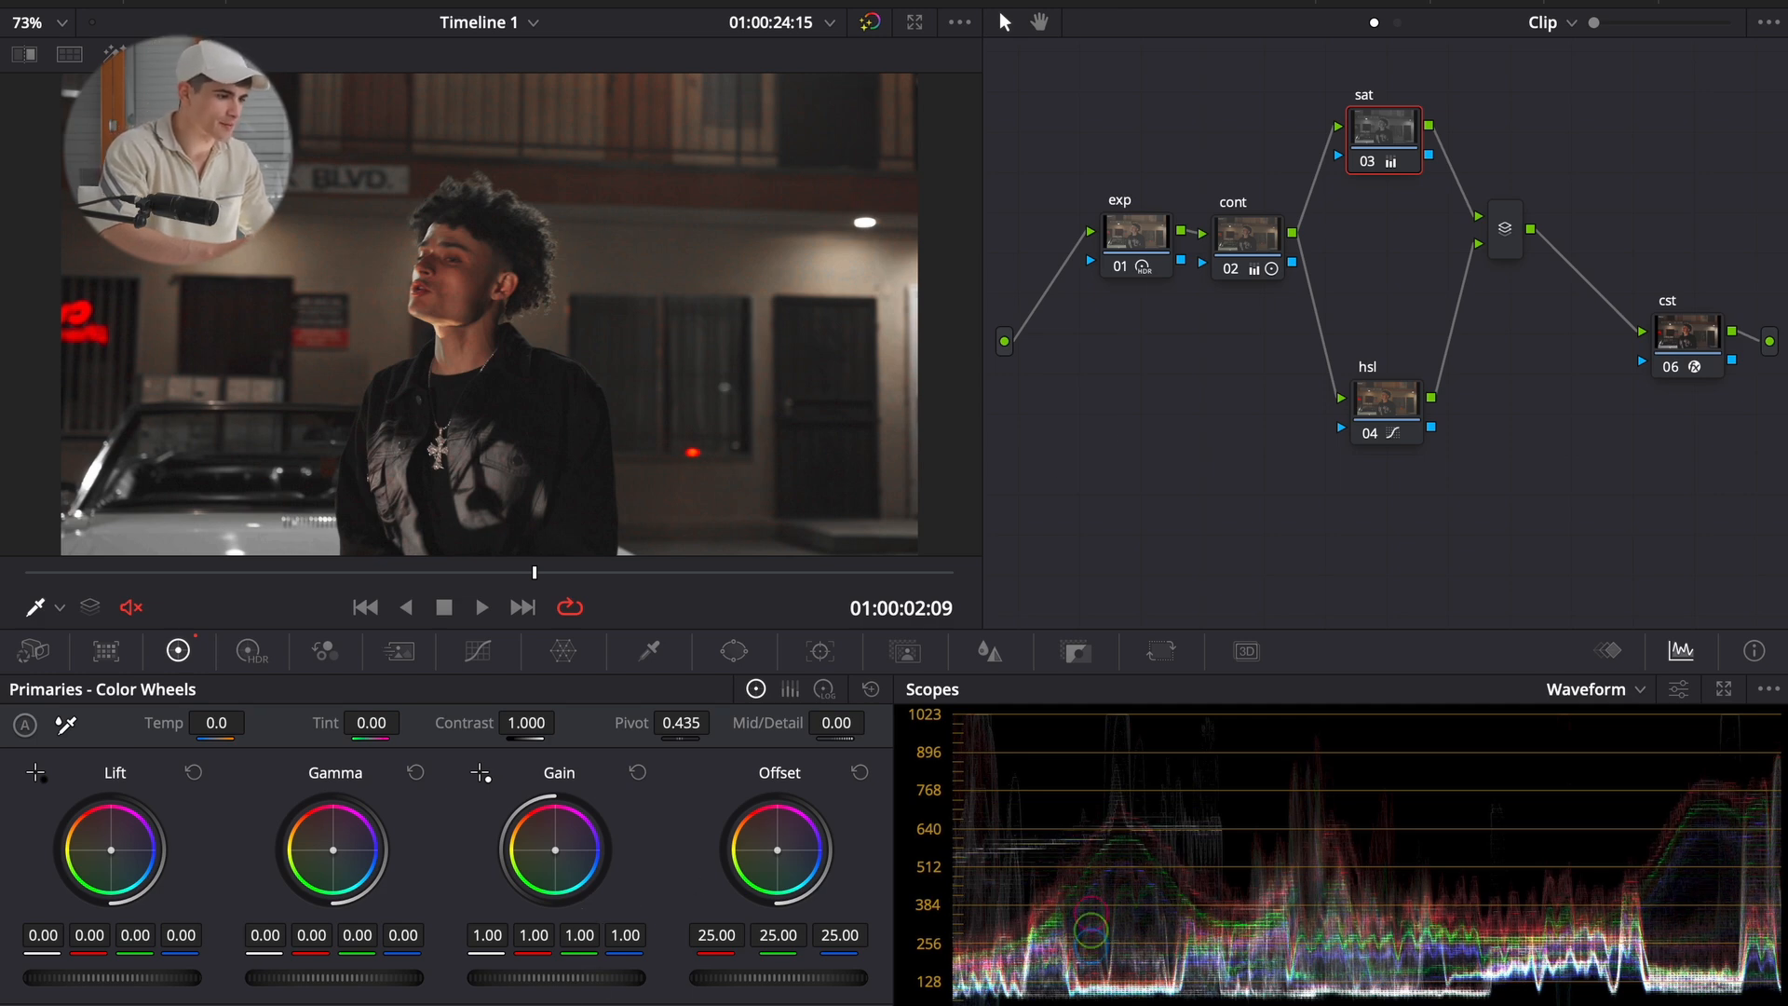
left_click(61, 23)
left_click(80, 212)
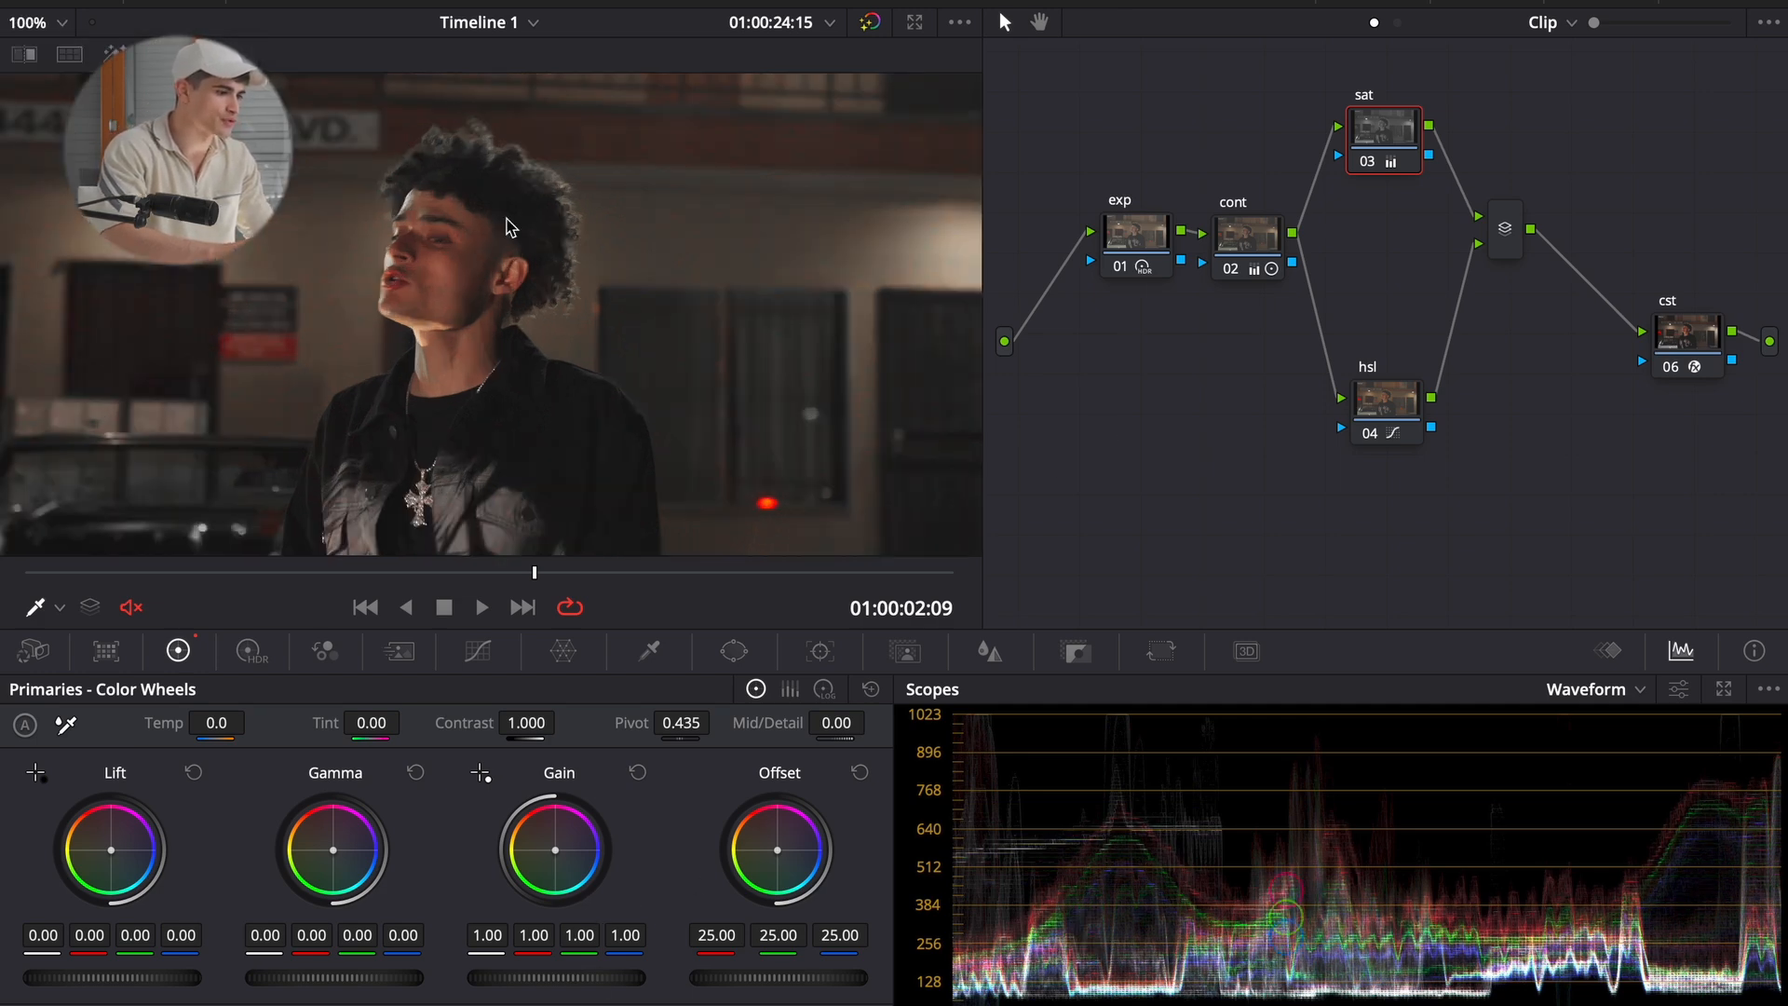
scroll(716, 245, "down", 3)
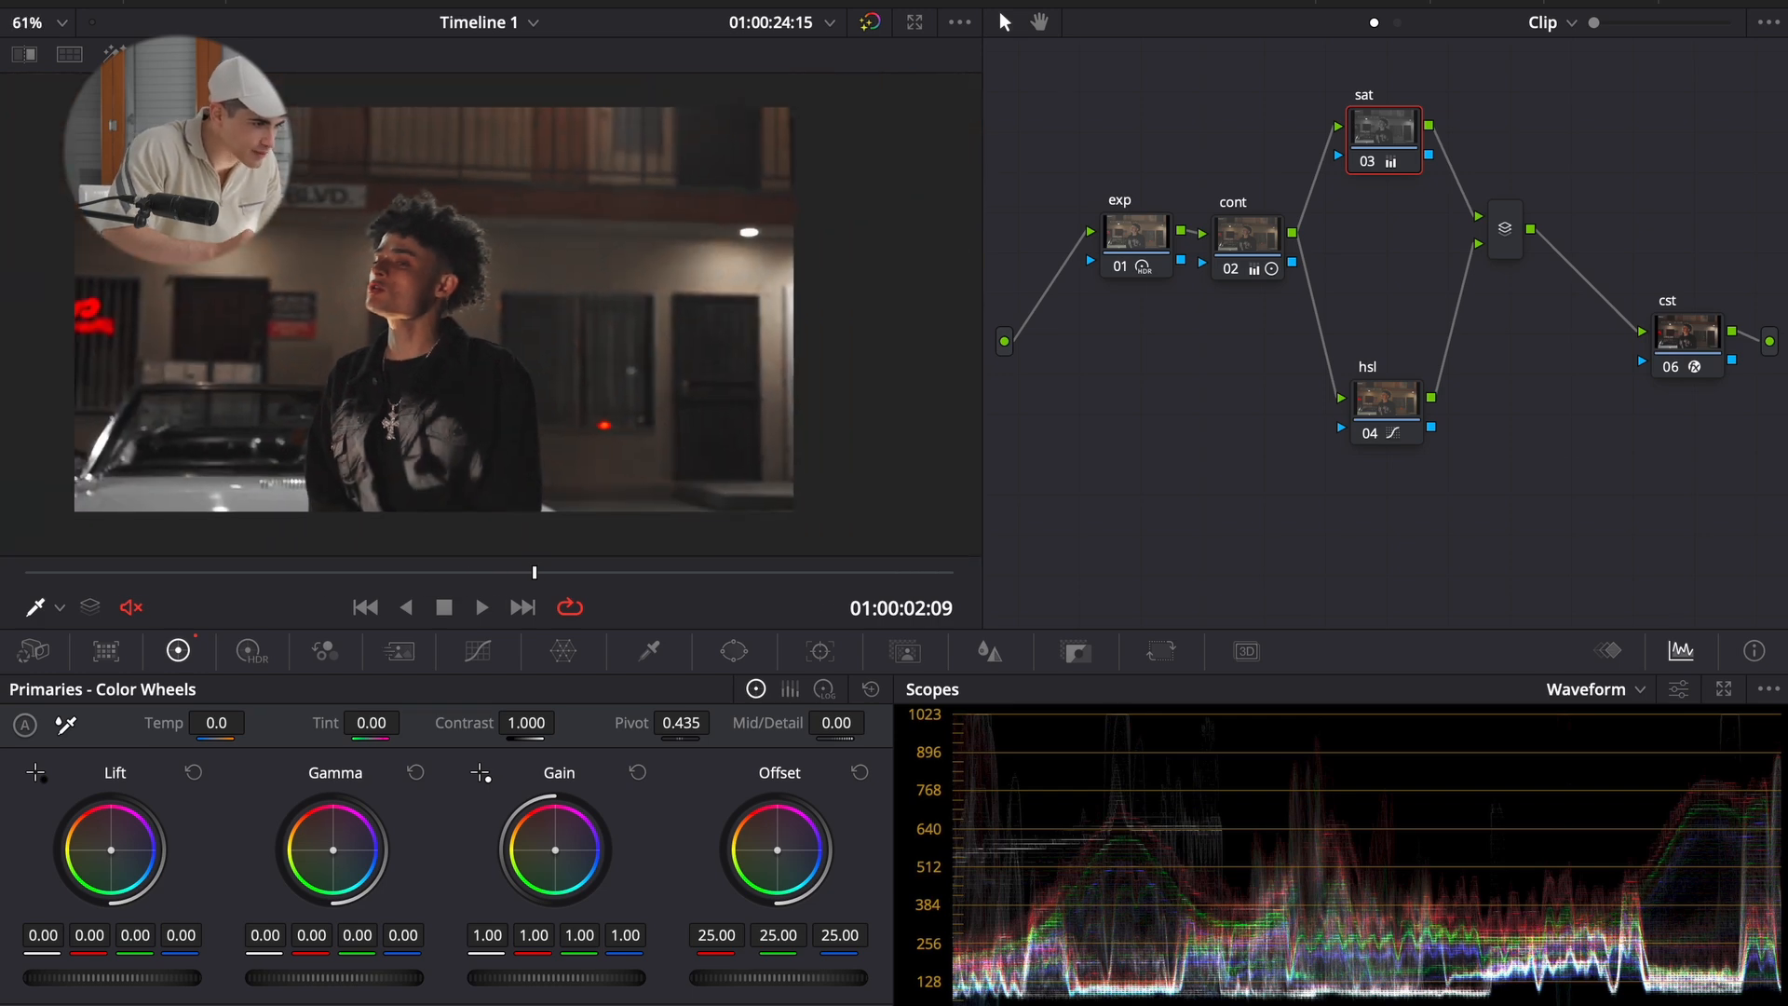
left_click(61, 23)
left_click(48, 240)
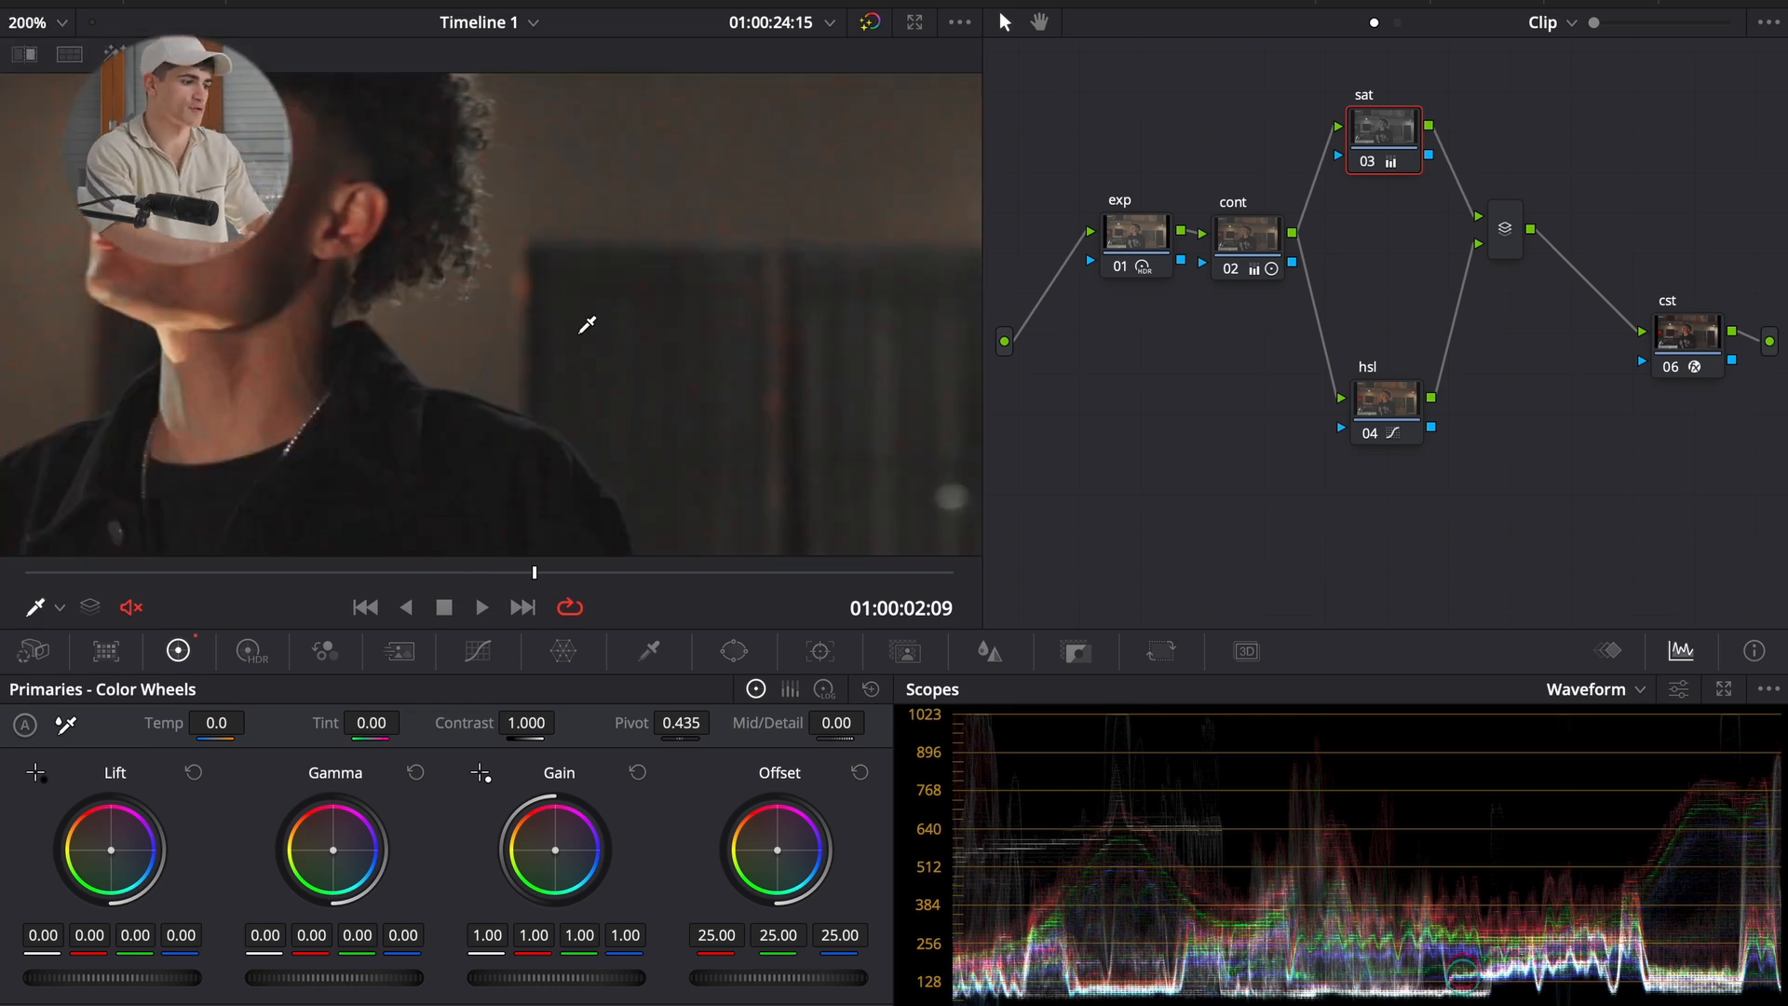
scroll(587, 325, "right", 3)
scroll(587, 325, "up", 4)
scroll(587, 325, "up", 3)
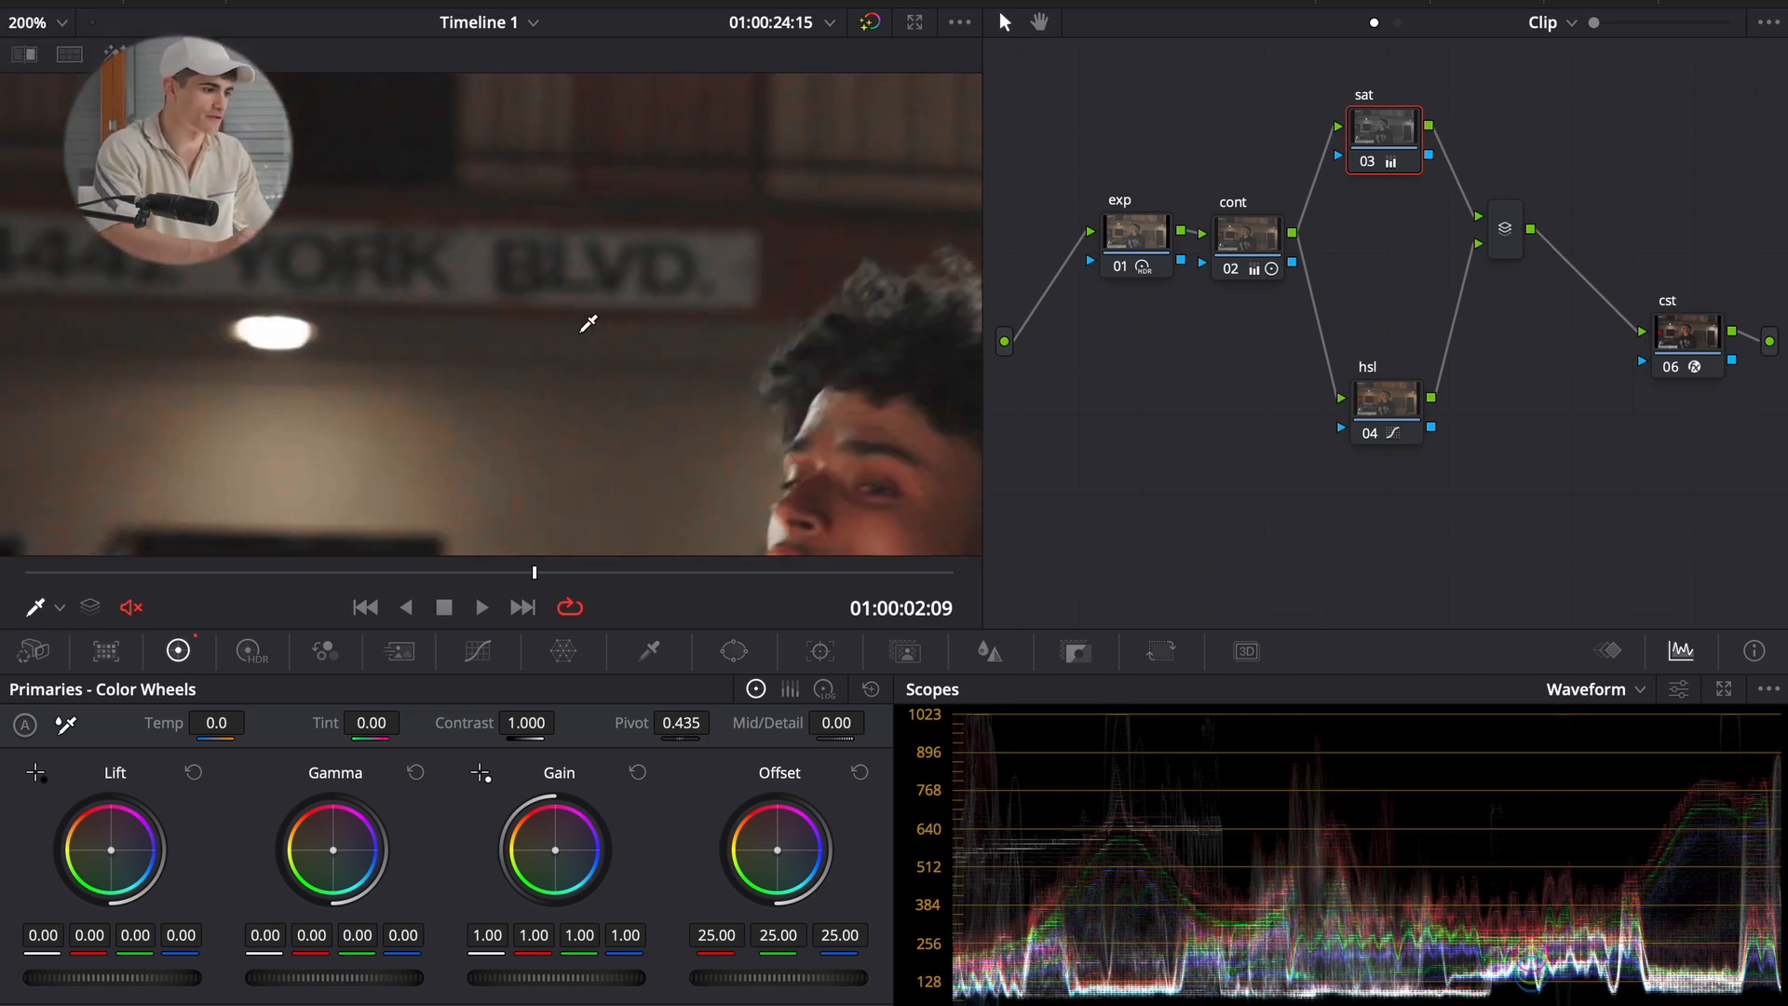
scroll(587, 325, "down", 6)
left_click(62, 23)
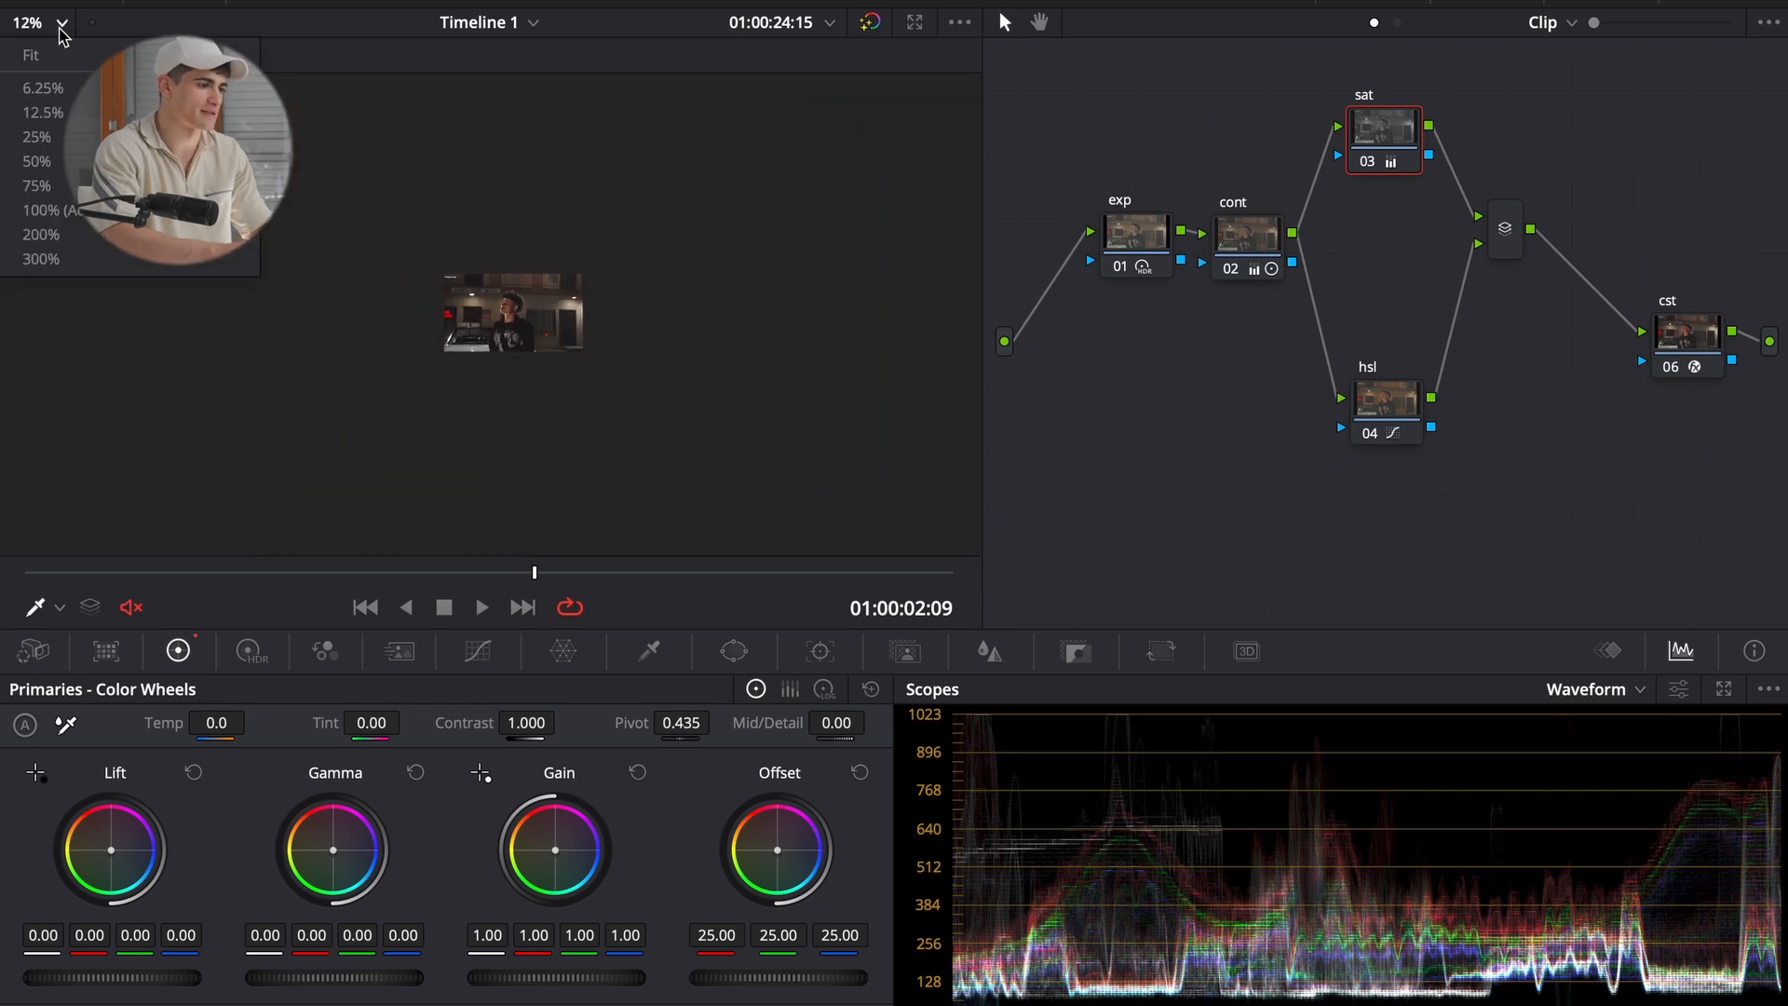
left_click(46, 52)
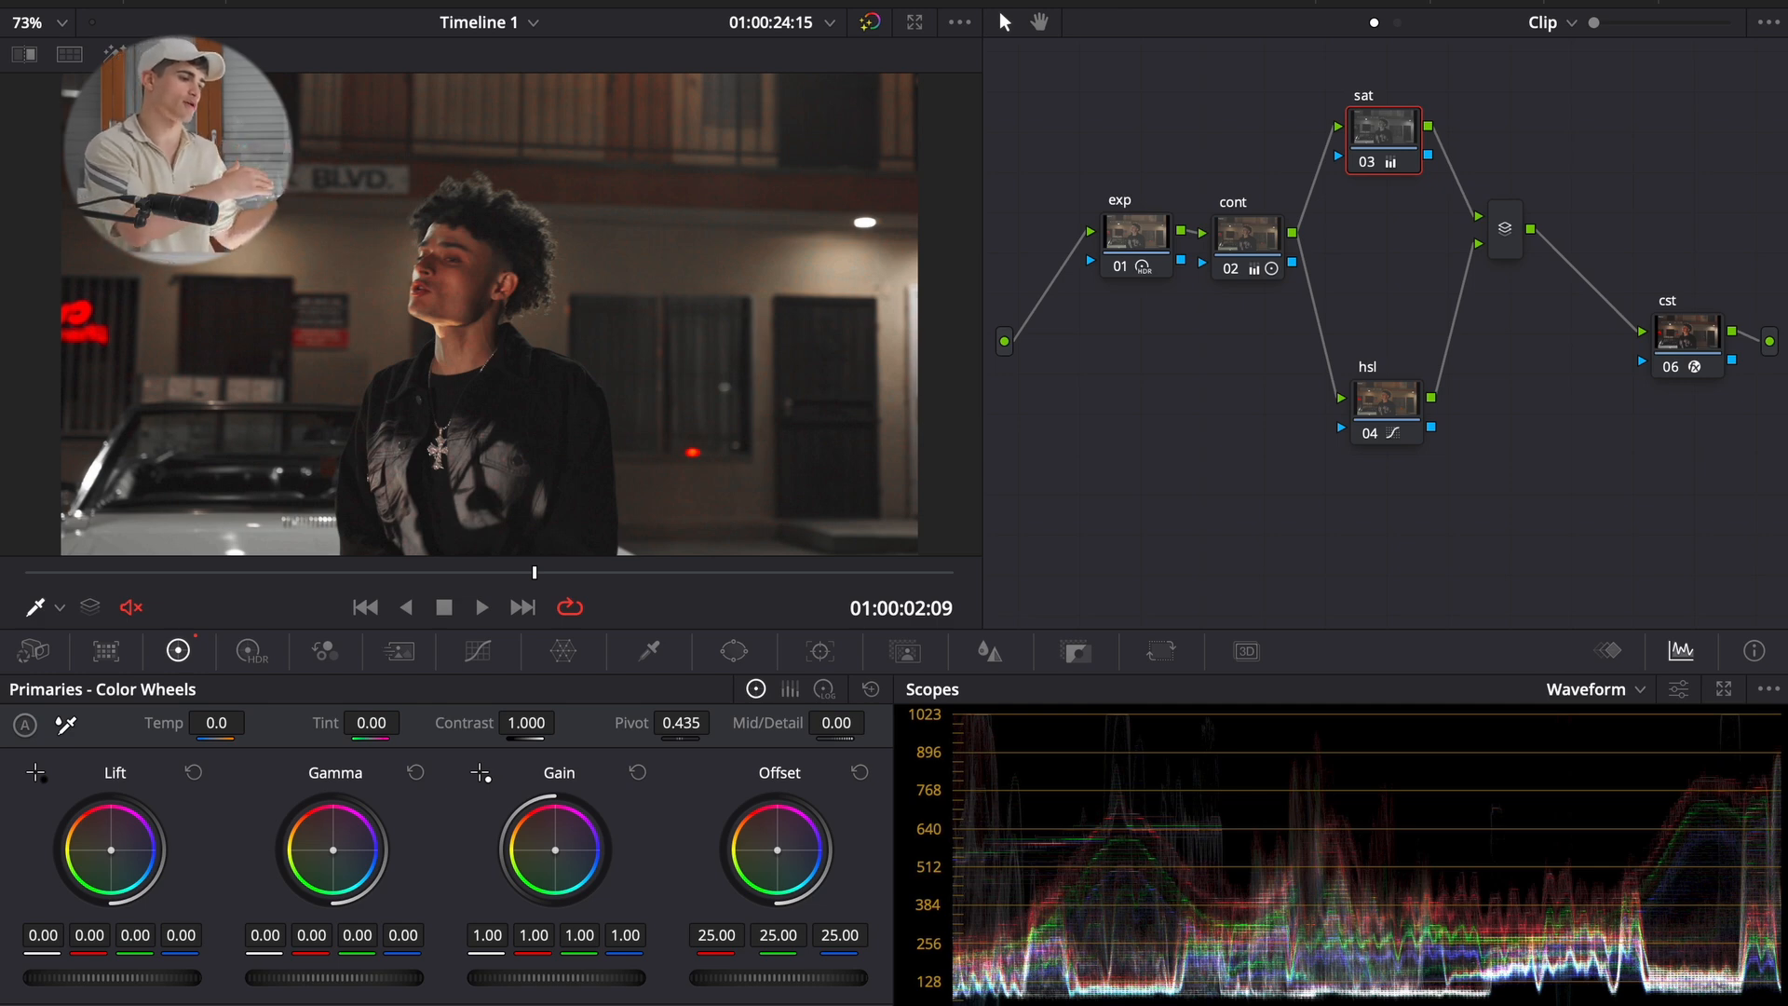
- Lower the red point slightly in the hsl node's Hue Vs Sat curve to soften the red boost
left_click(477, 651)
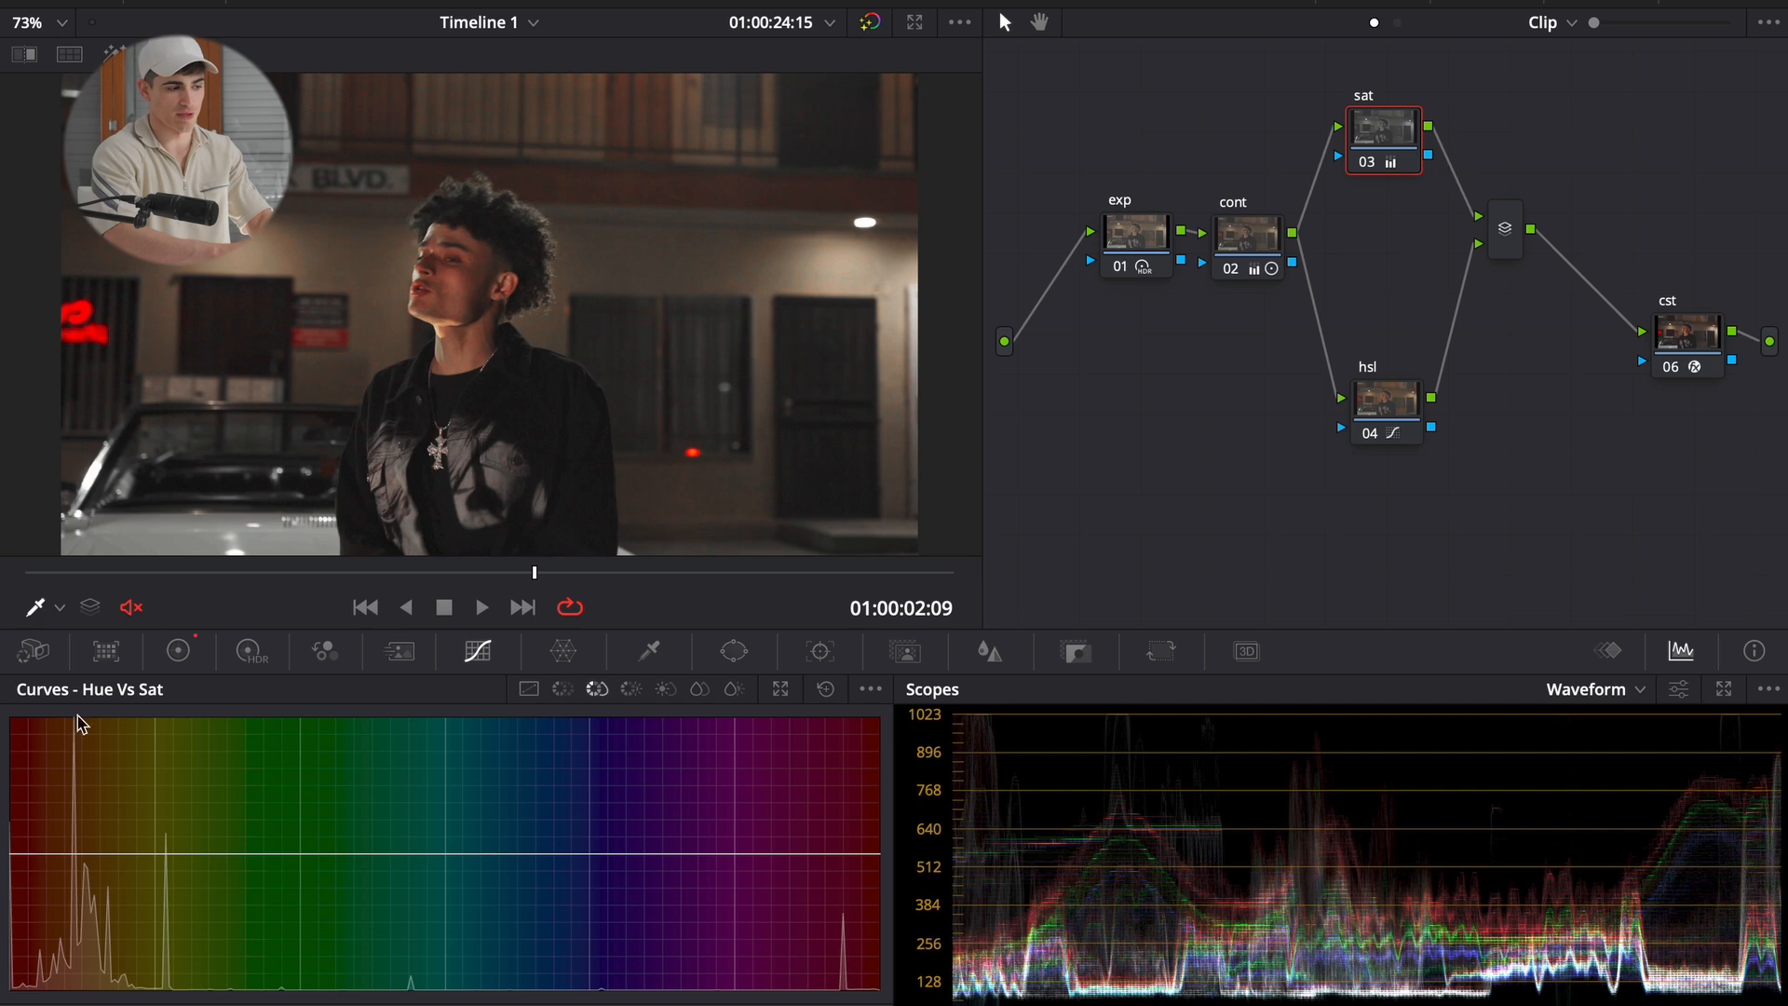
left_click(1383, 418)
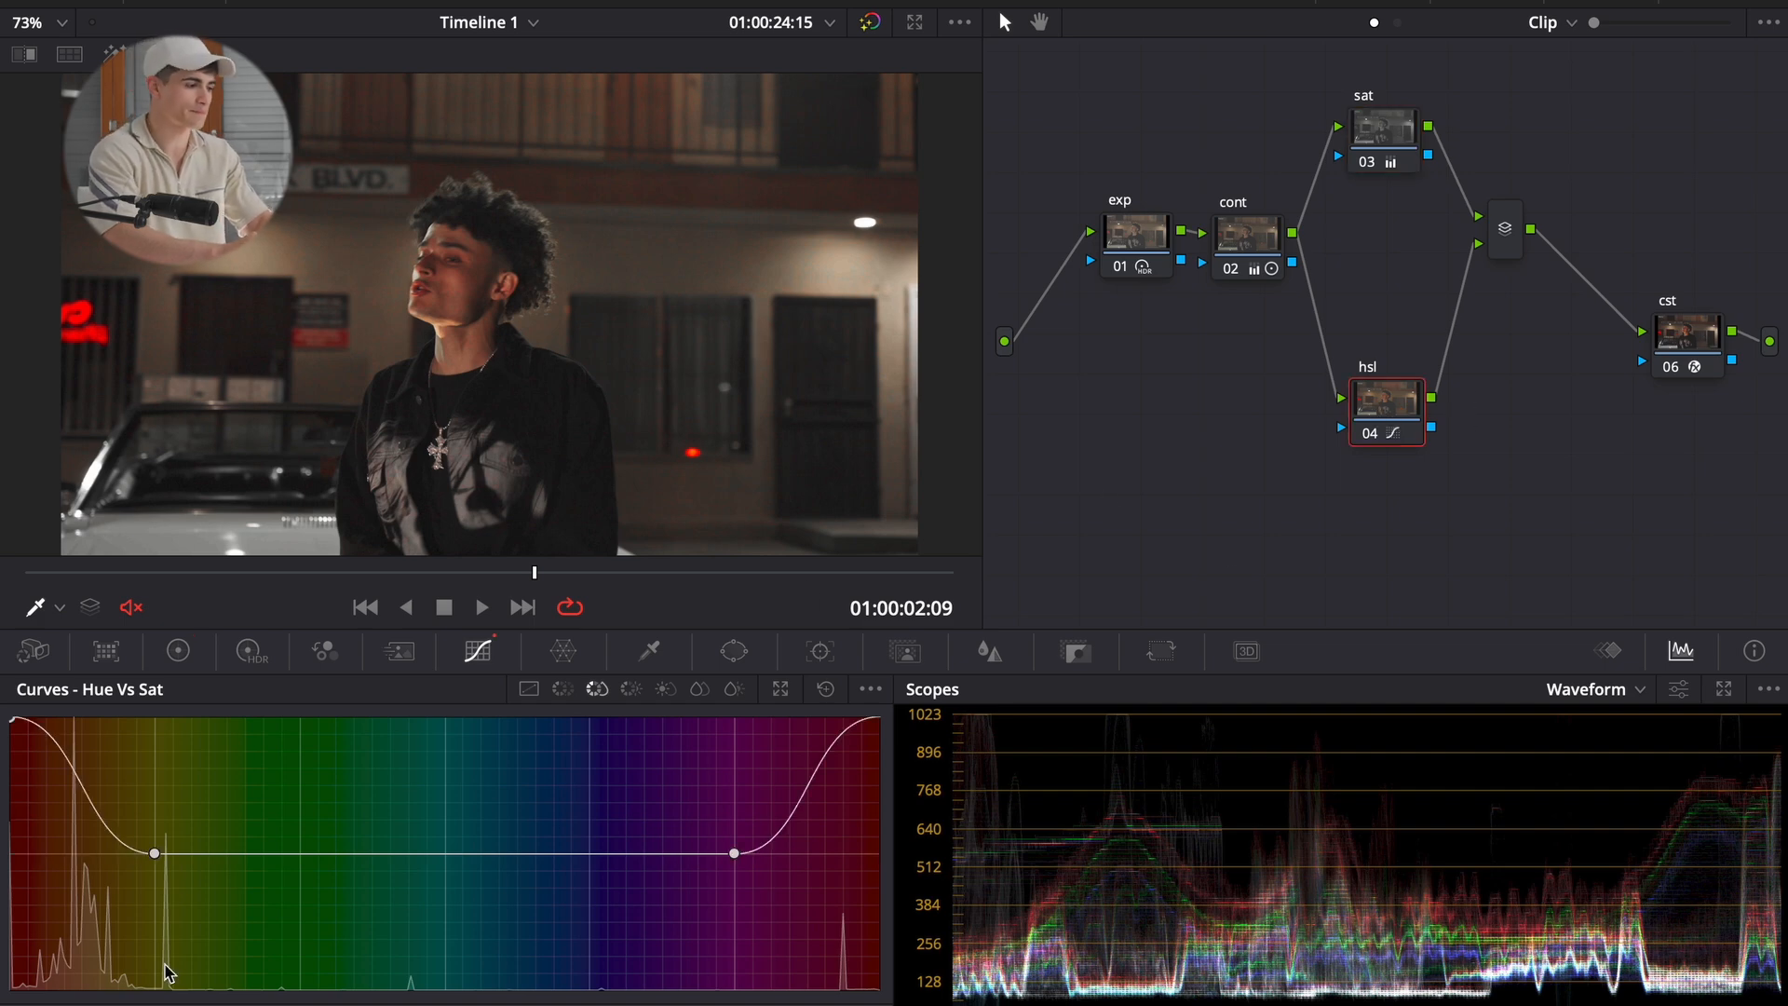
mouse_move(11, 718)
left_mouse_down()
mouse_move(11, 769)
mouse_move(11, 752)
left_mouse_up()
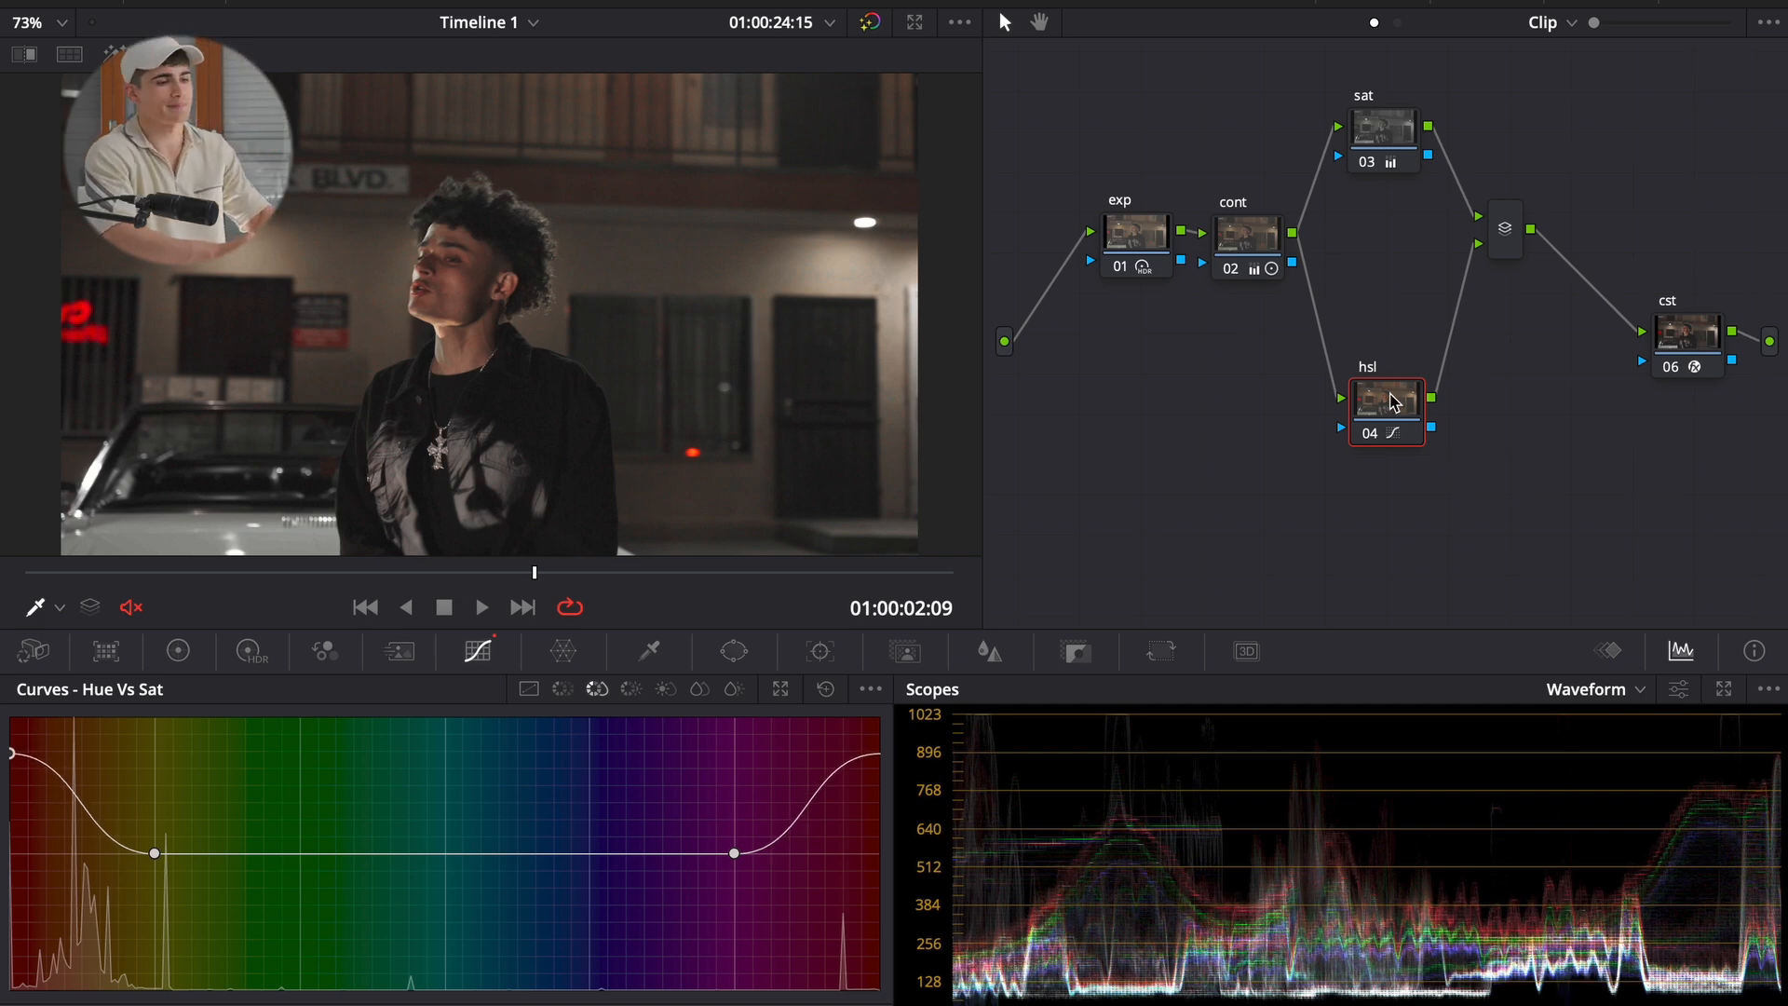
left_click_drag(1394, 402, 1352, 420)
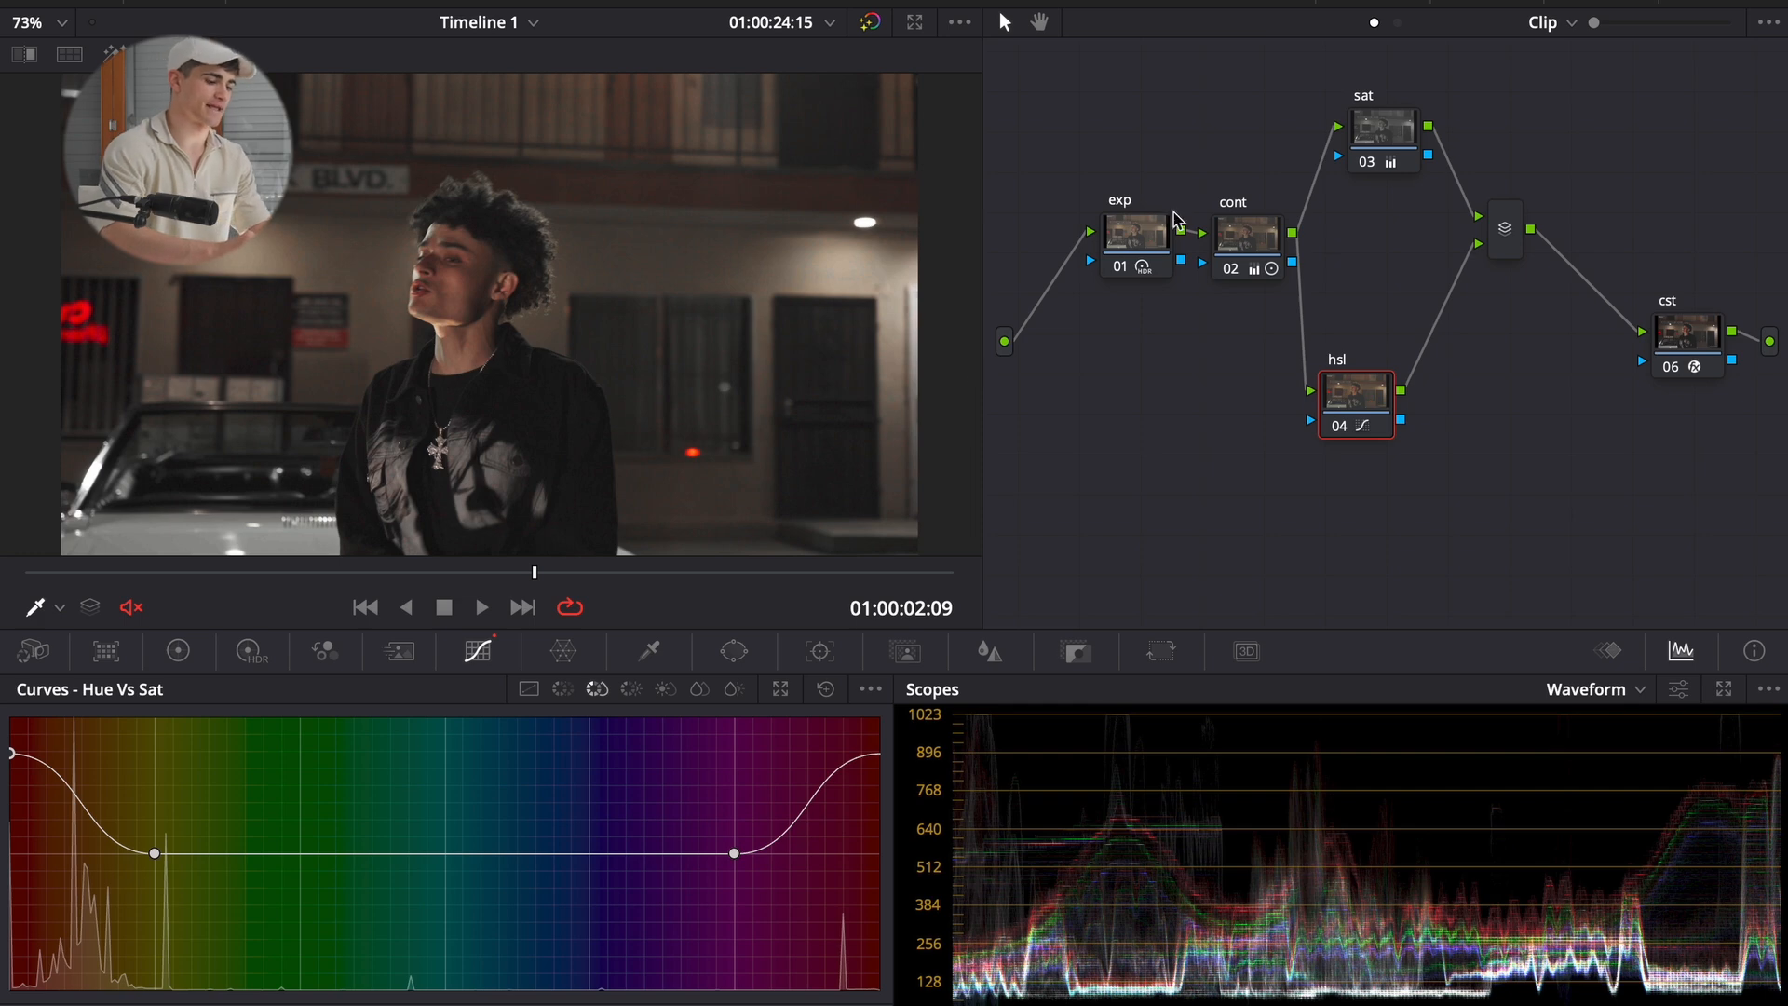
key("alt+s")
left_click_drag(1367, 402, 1334, 402)
left_click(1490, 409)
left_click_drag(1490, 409, 1486, 410)
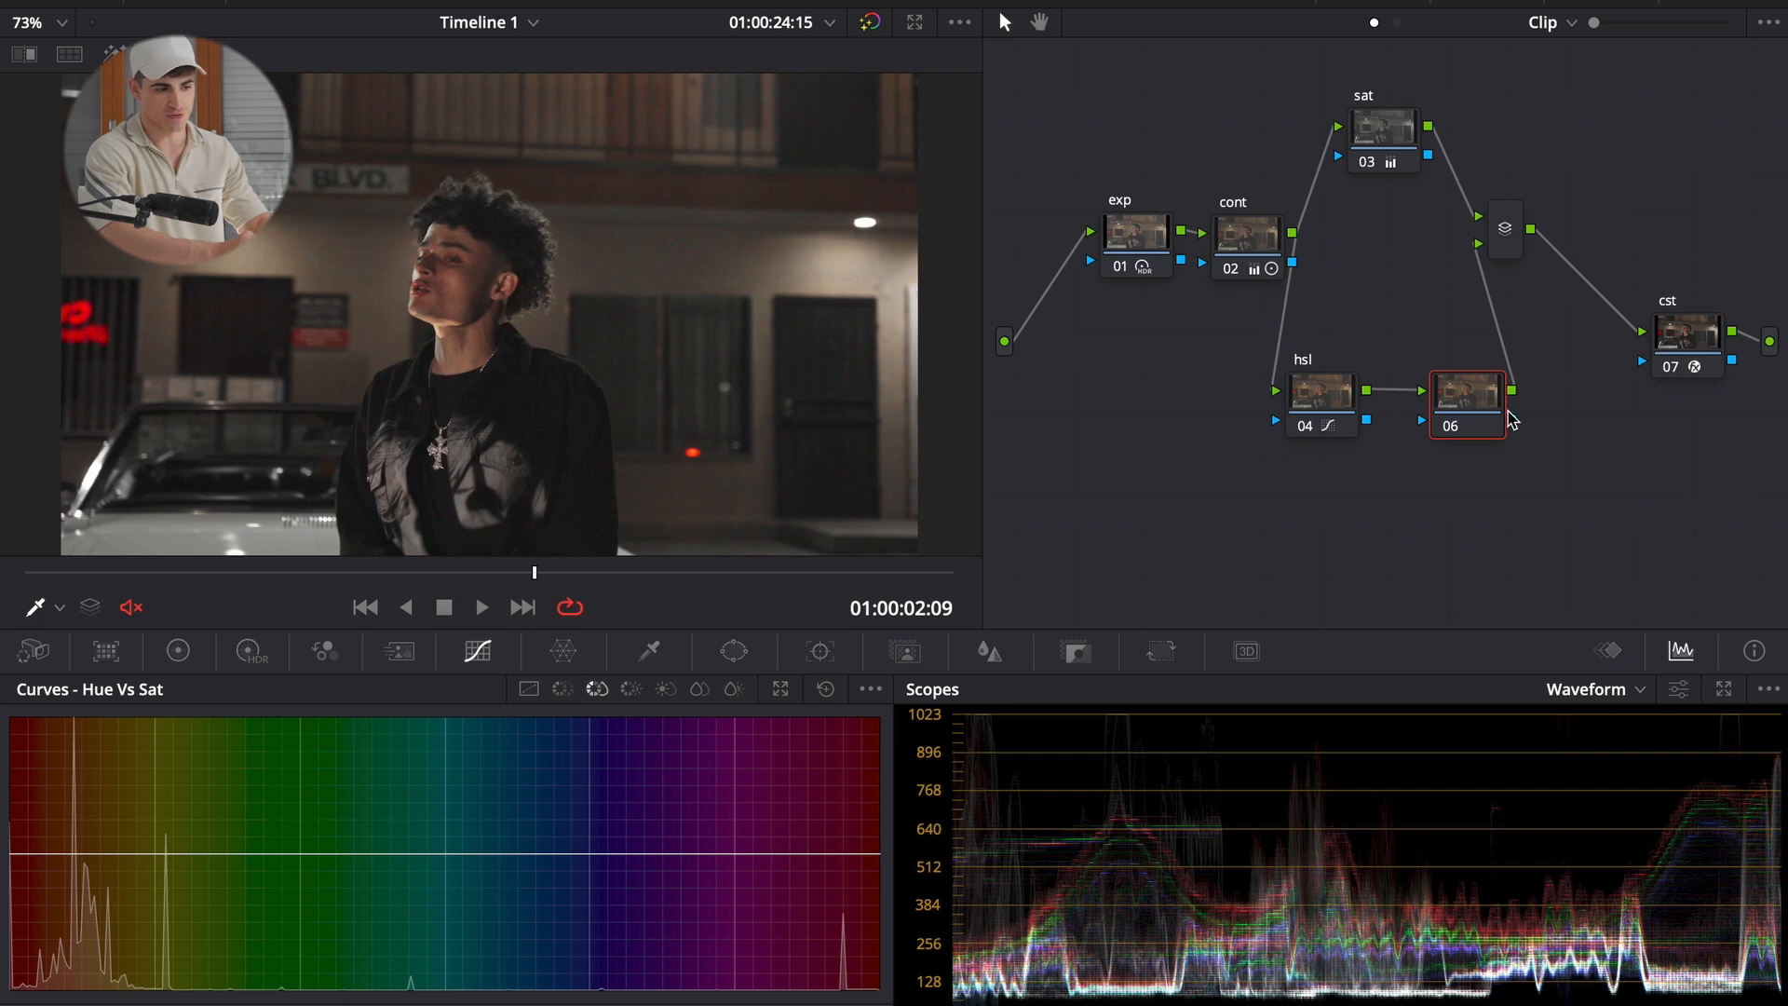
key("Delete")
left_click_drag(1337, 402, 1389, 391)
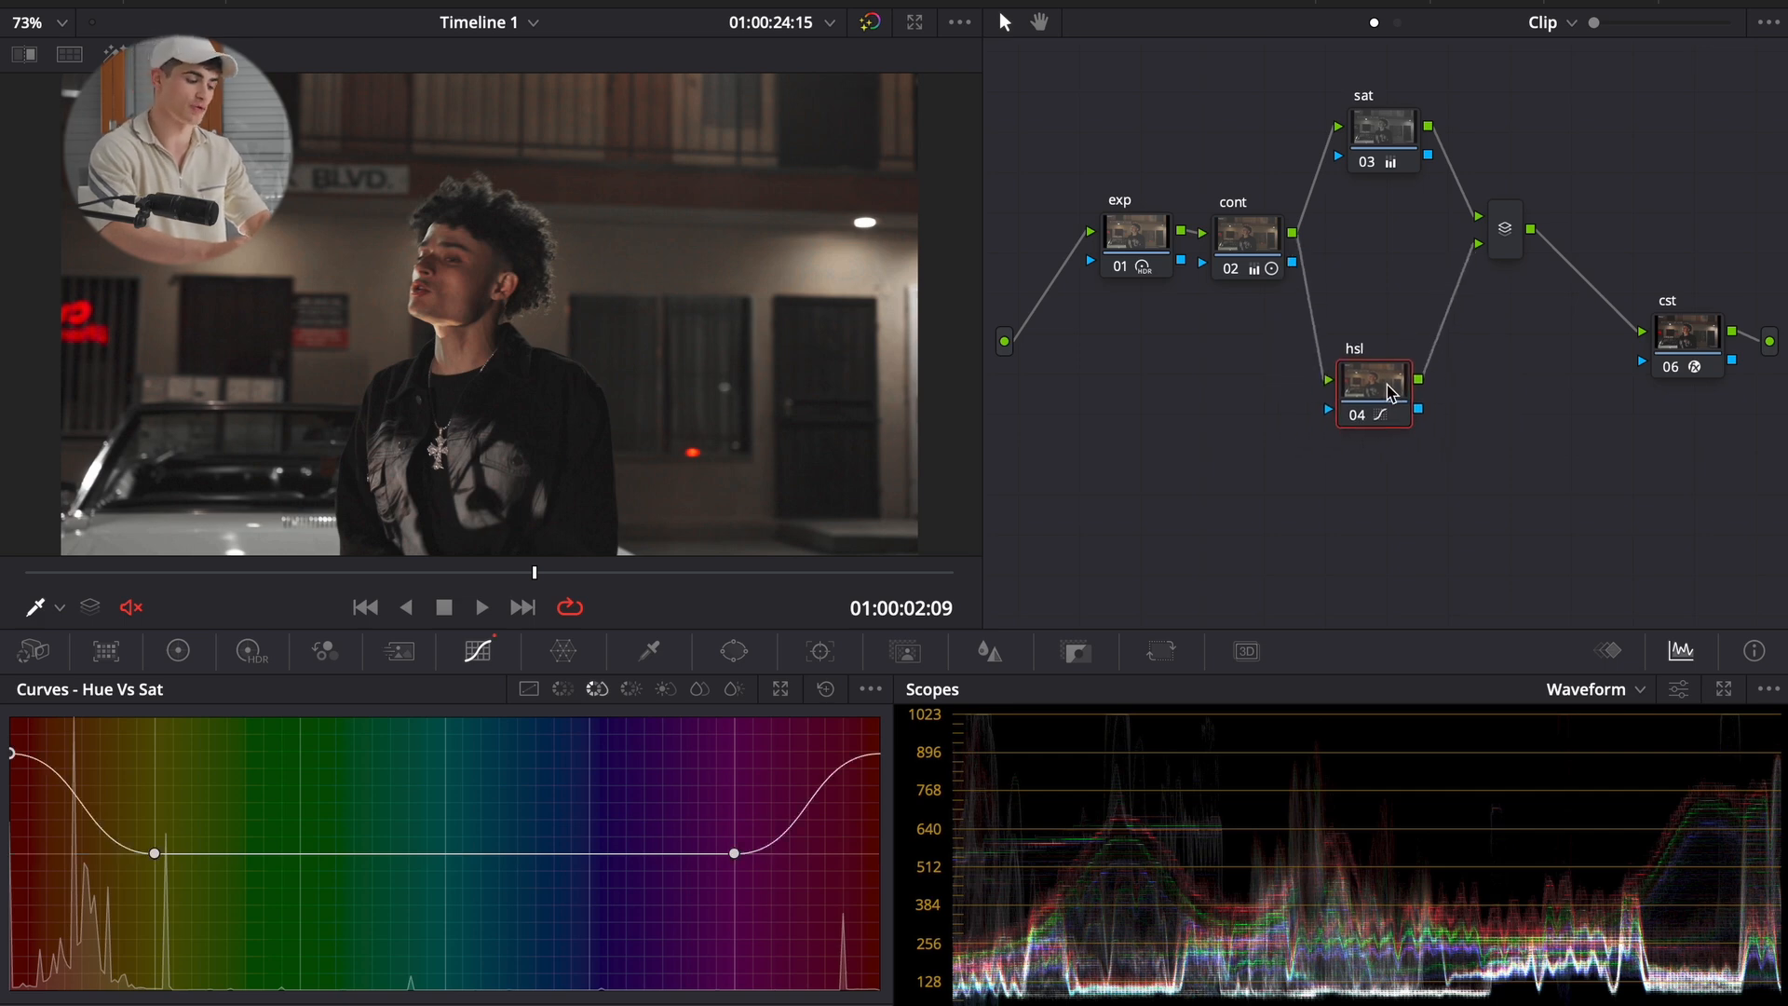
key("alt+l")
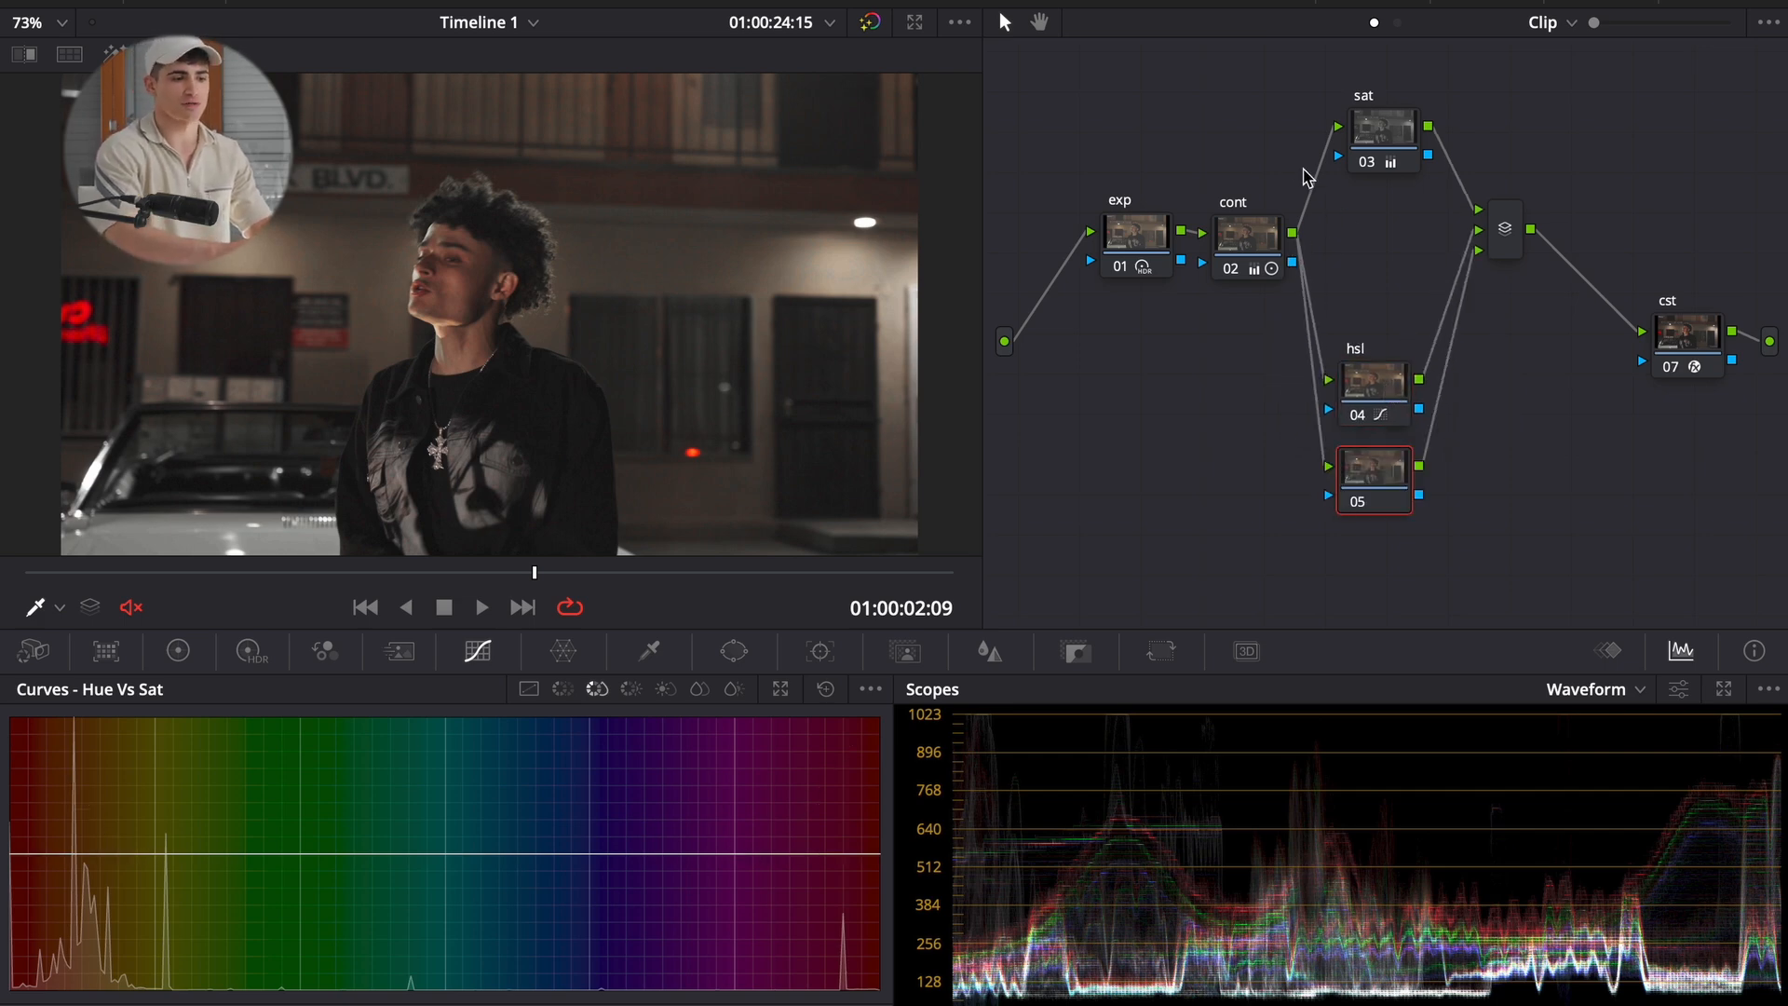
left_click_drag(1333, 126, 1323, 168)
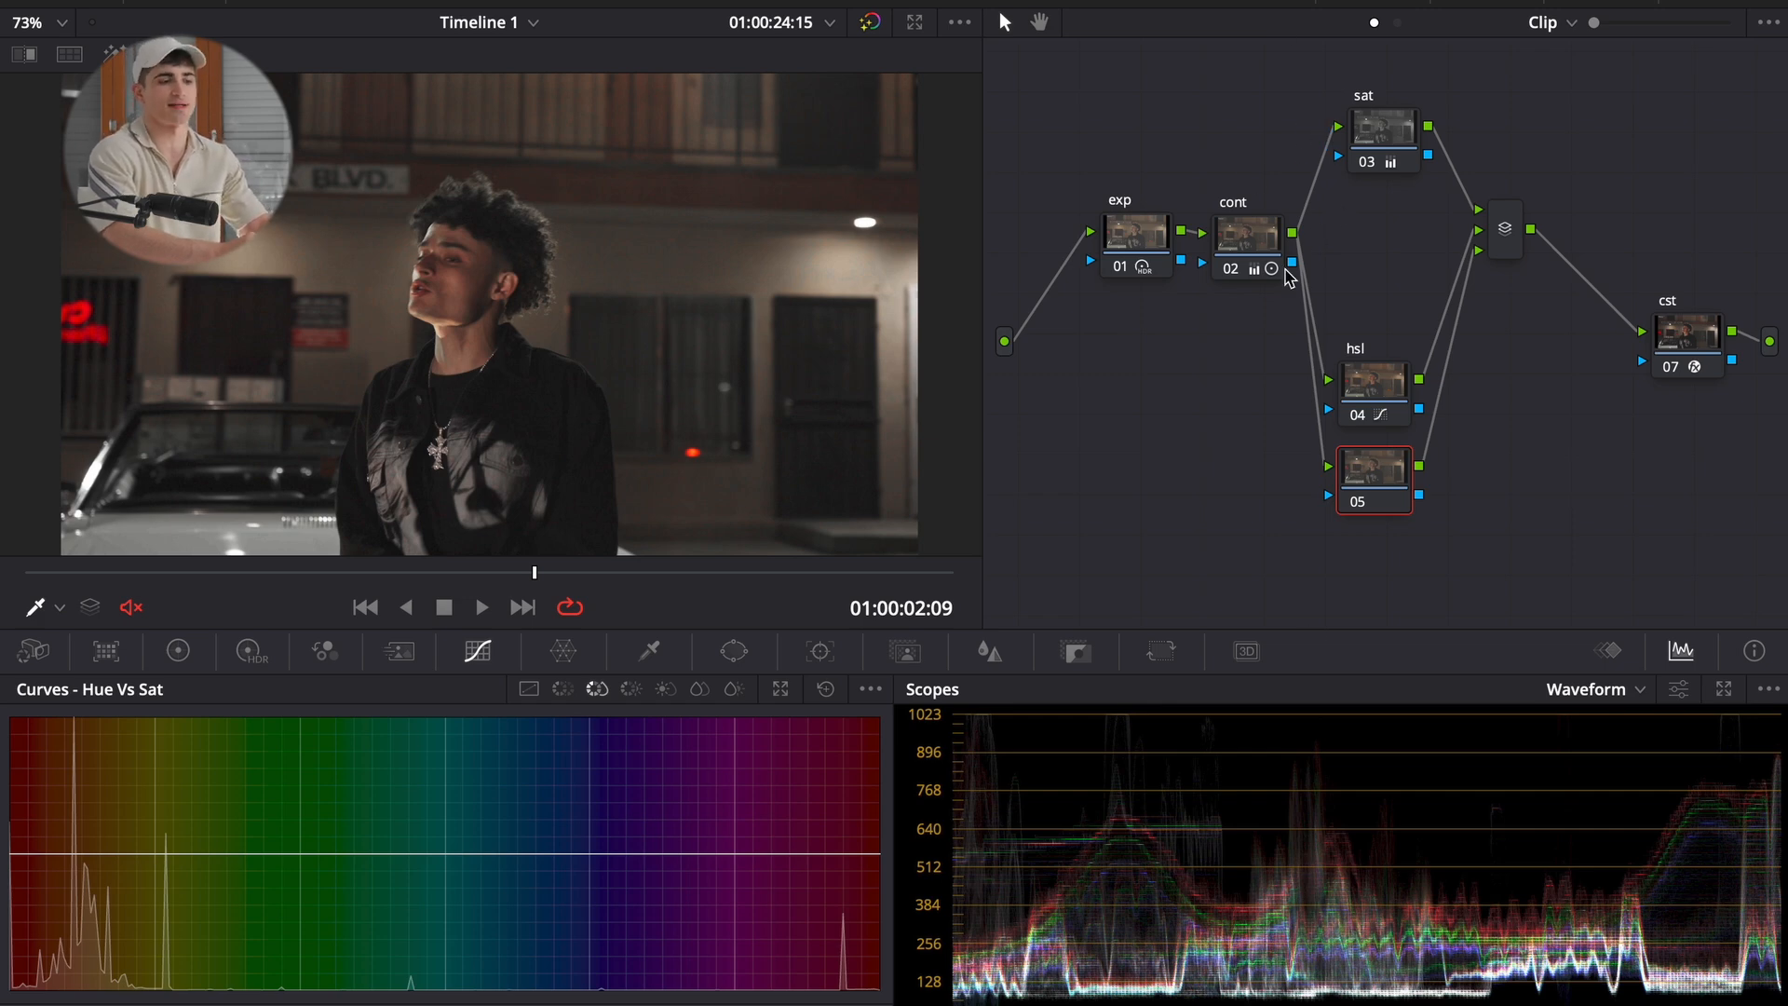
key("Delete")
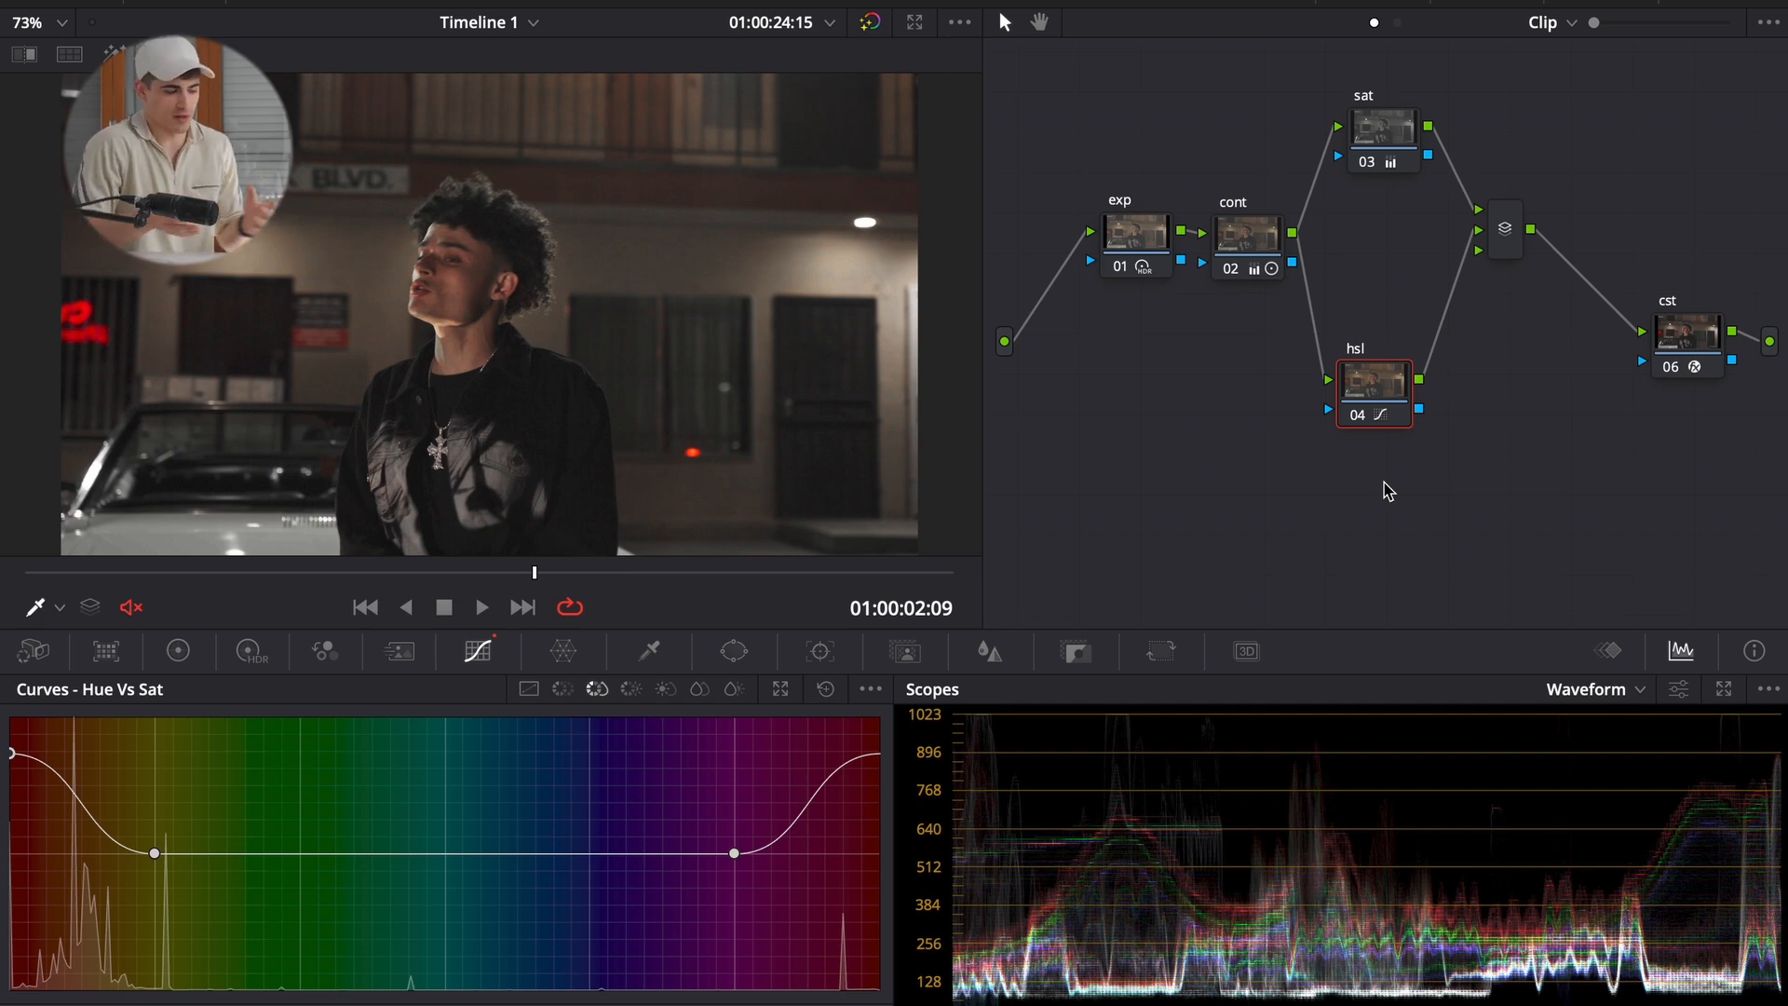
key("alt+p")
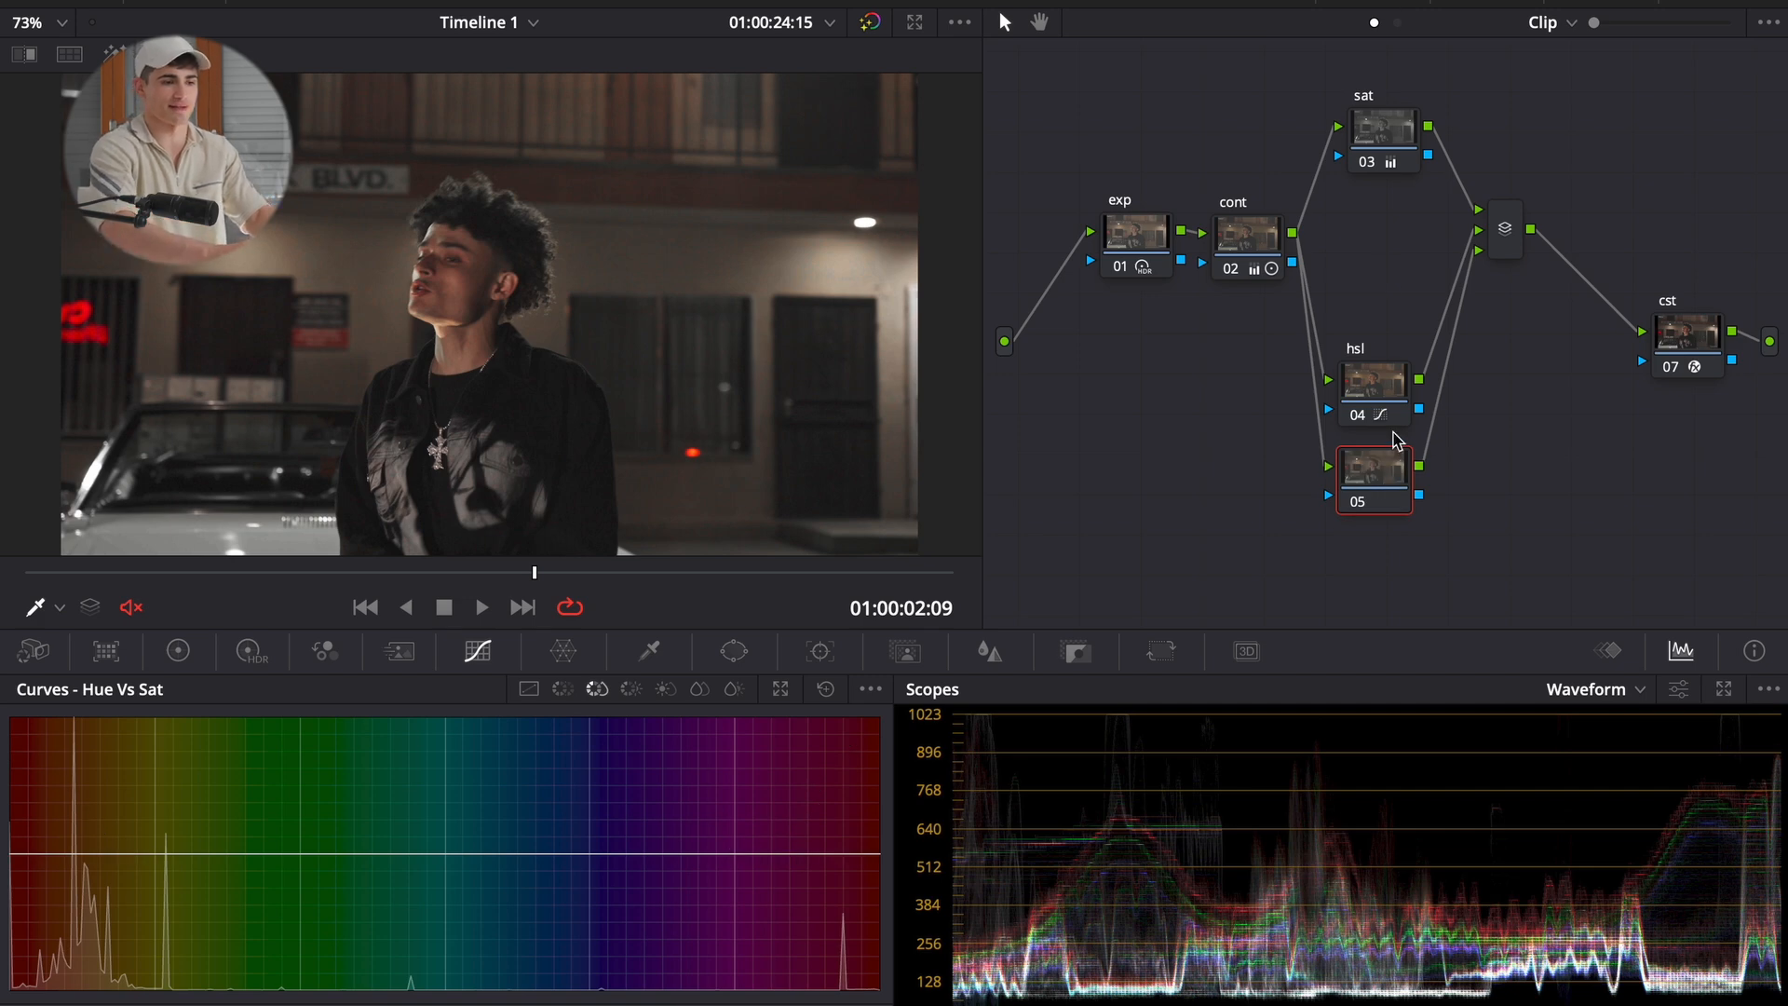
key("ctrl+z")
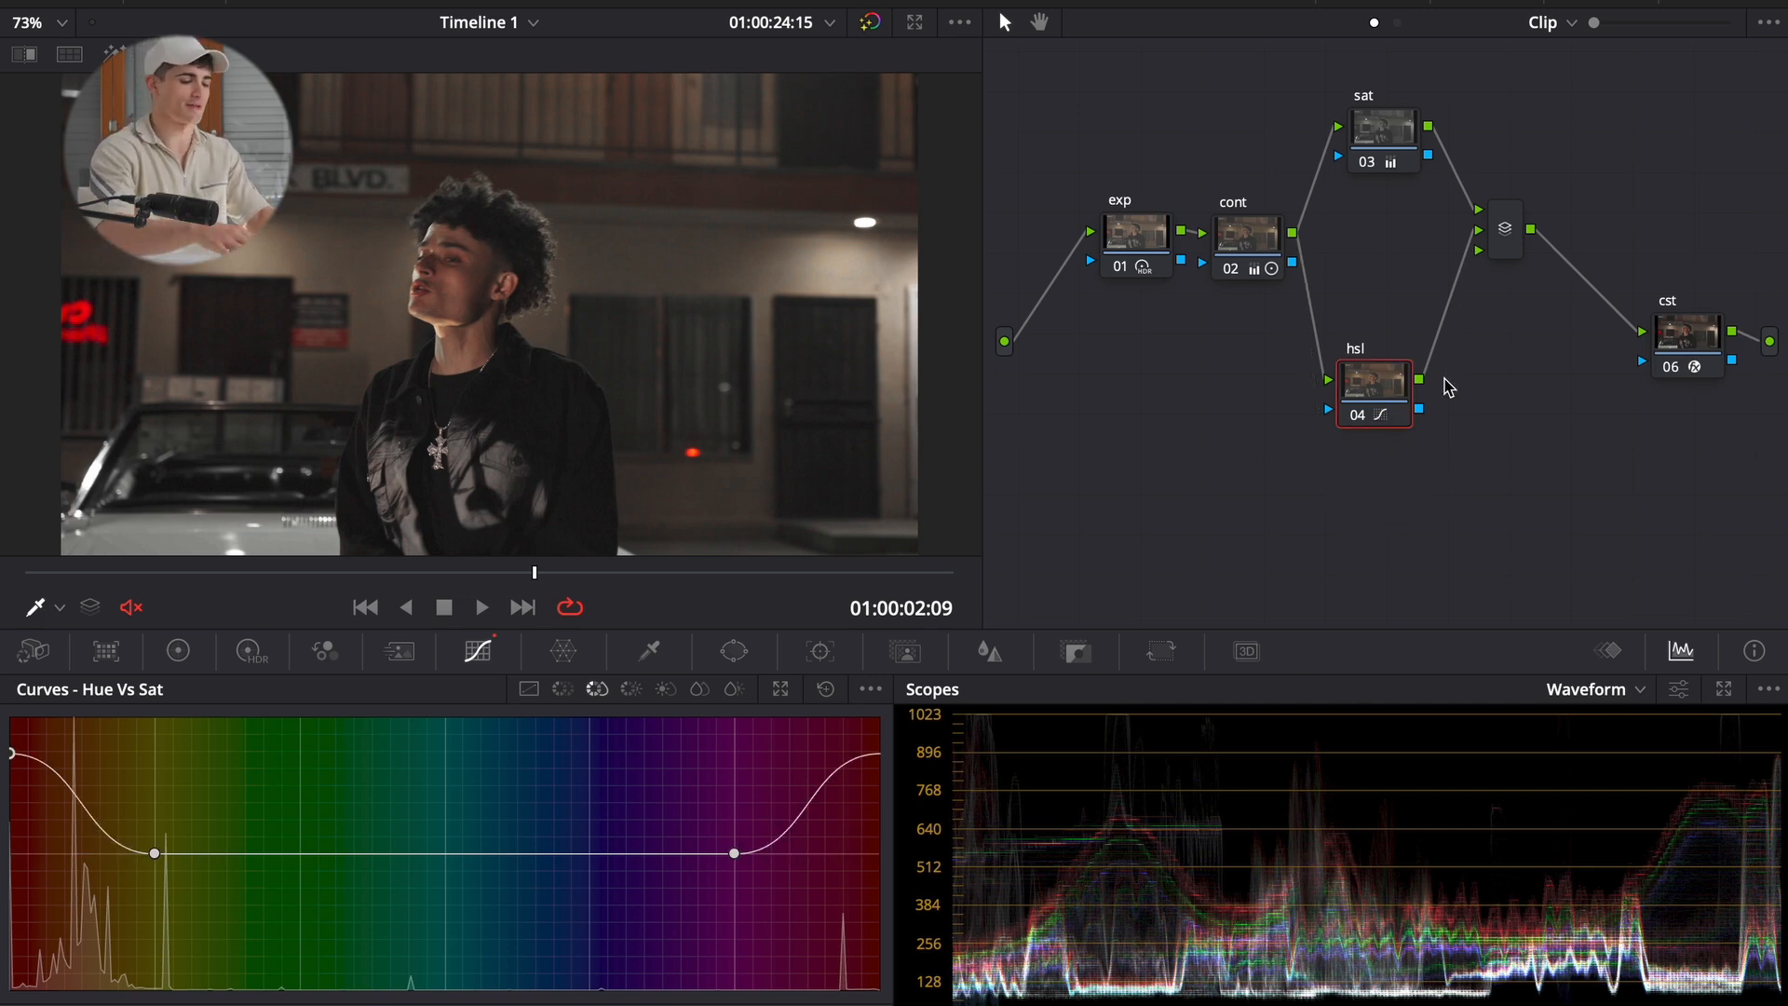
- Add a serial node labelled tint after the hsl node and shift its Lift toward blue, with red at -0.01 and blue at 0.01
key("alt+s")
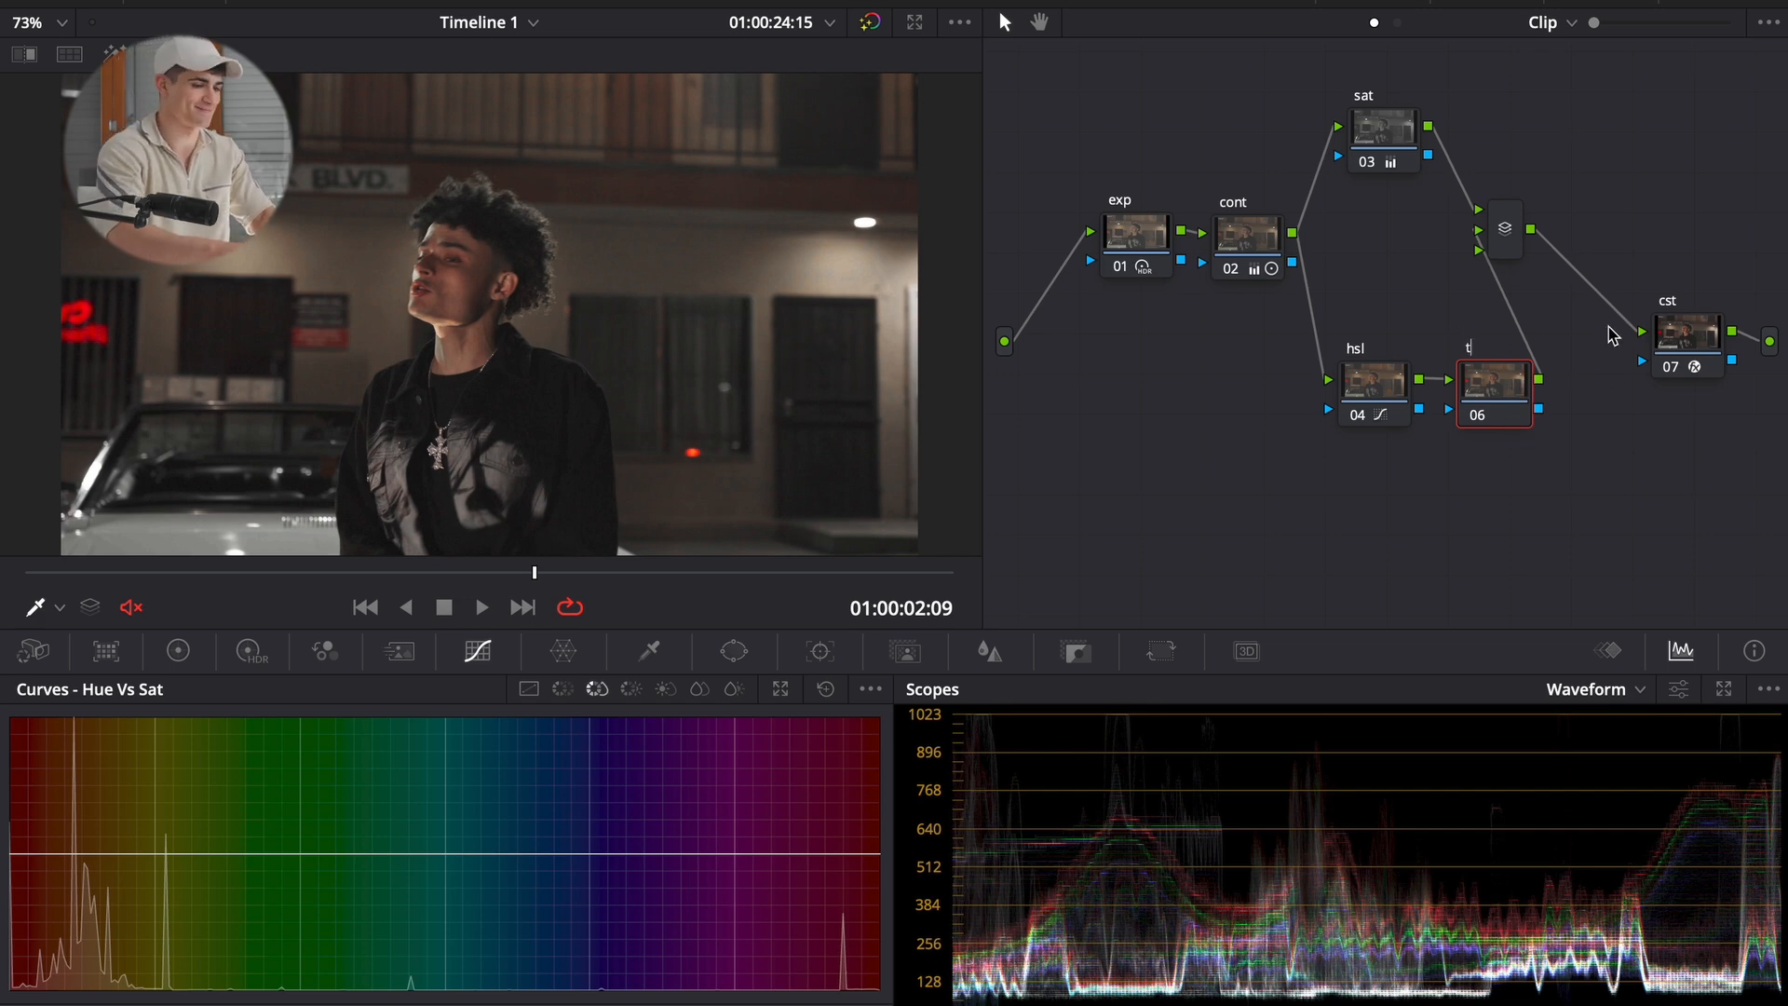
key("Return")
left_click(169, 656)
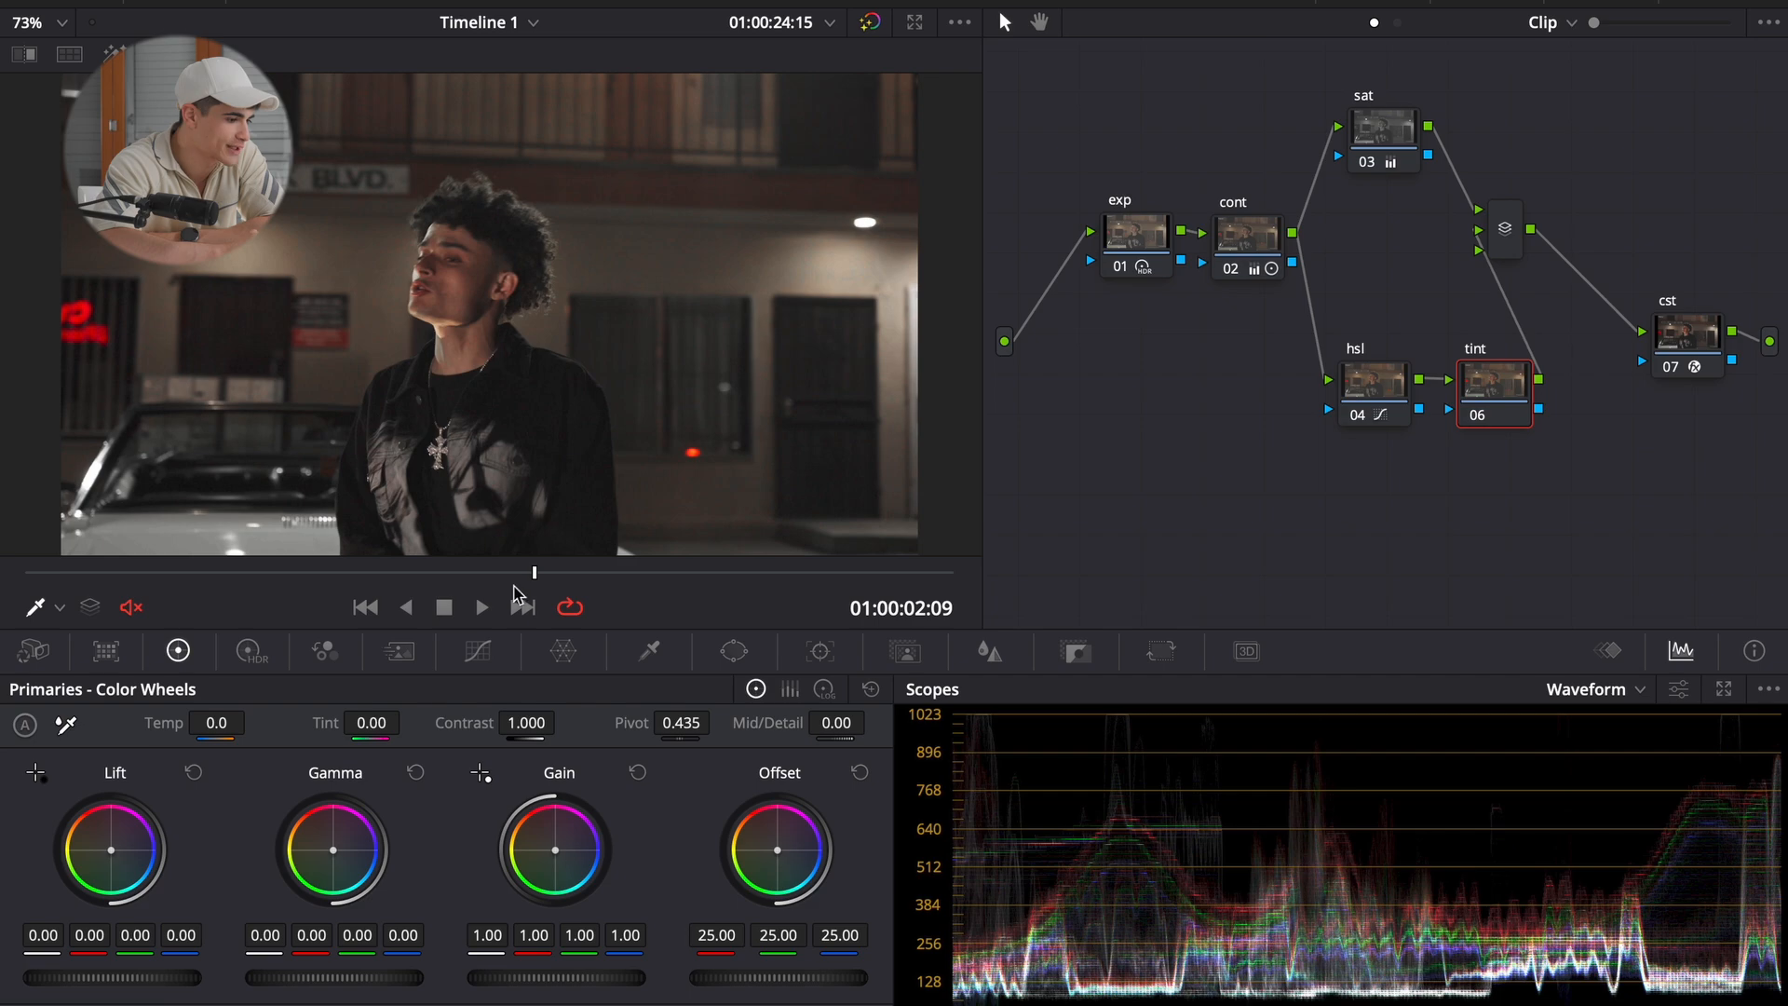
left_click_drag(515, 594, 714, 582)
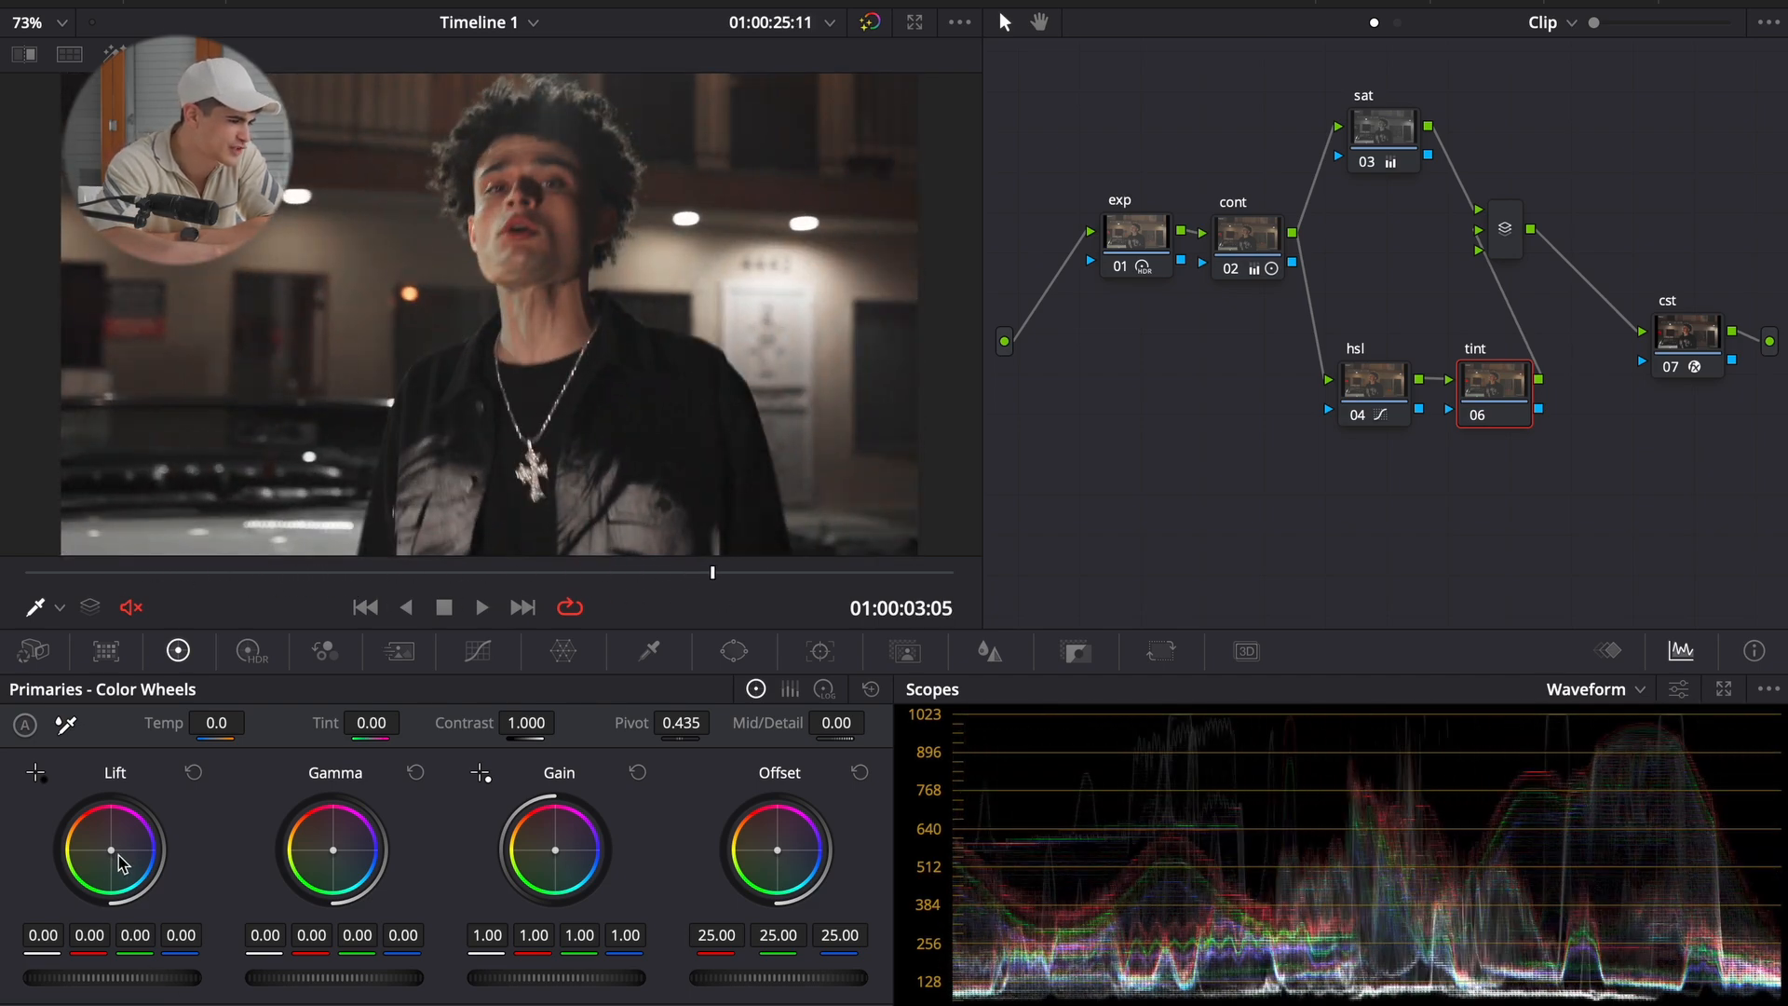
left_click_drag(118, 861, 126, 865)
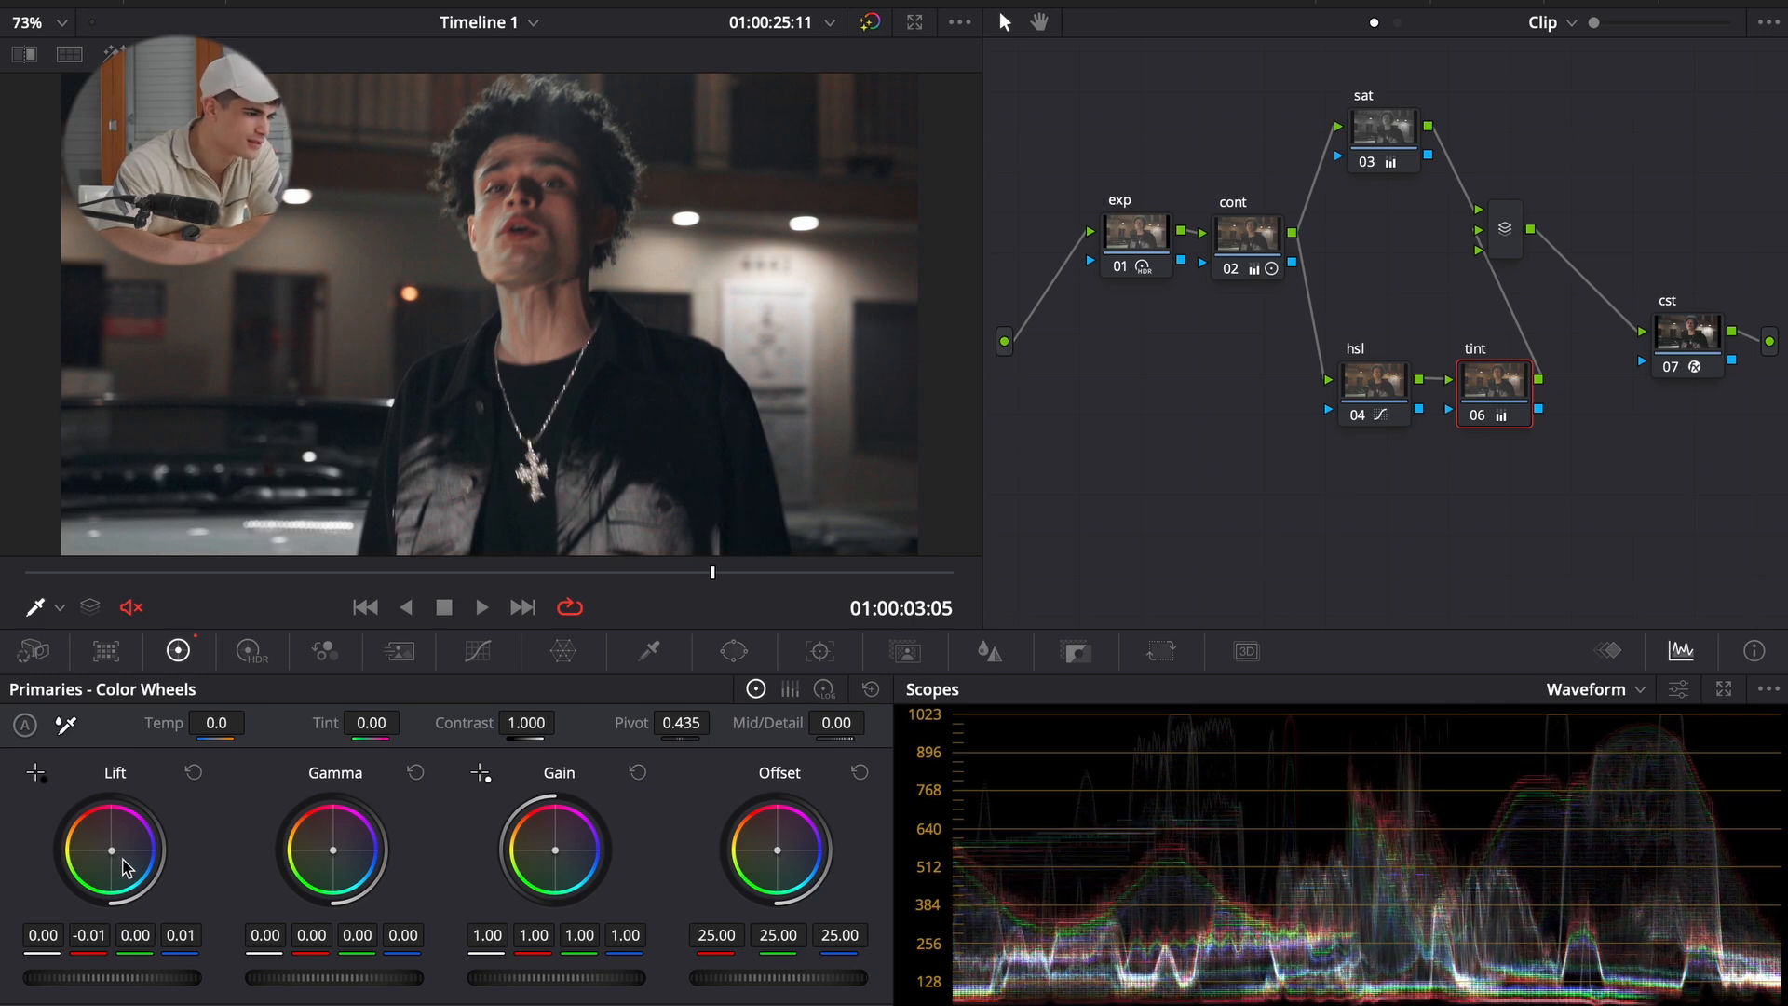
- On a frame near the start of the clip, raise the red point slightly in the hsl node's Hue Vs Sat curve
left_click_drag(416, 568, 77, 549)
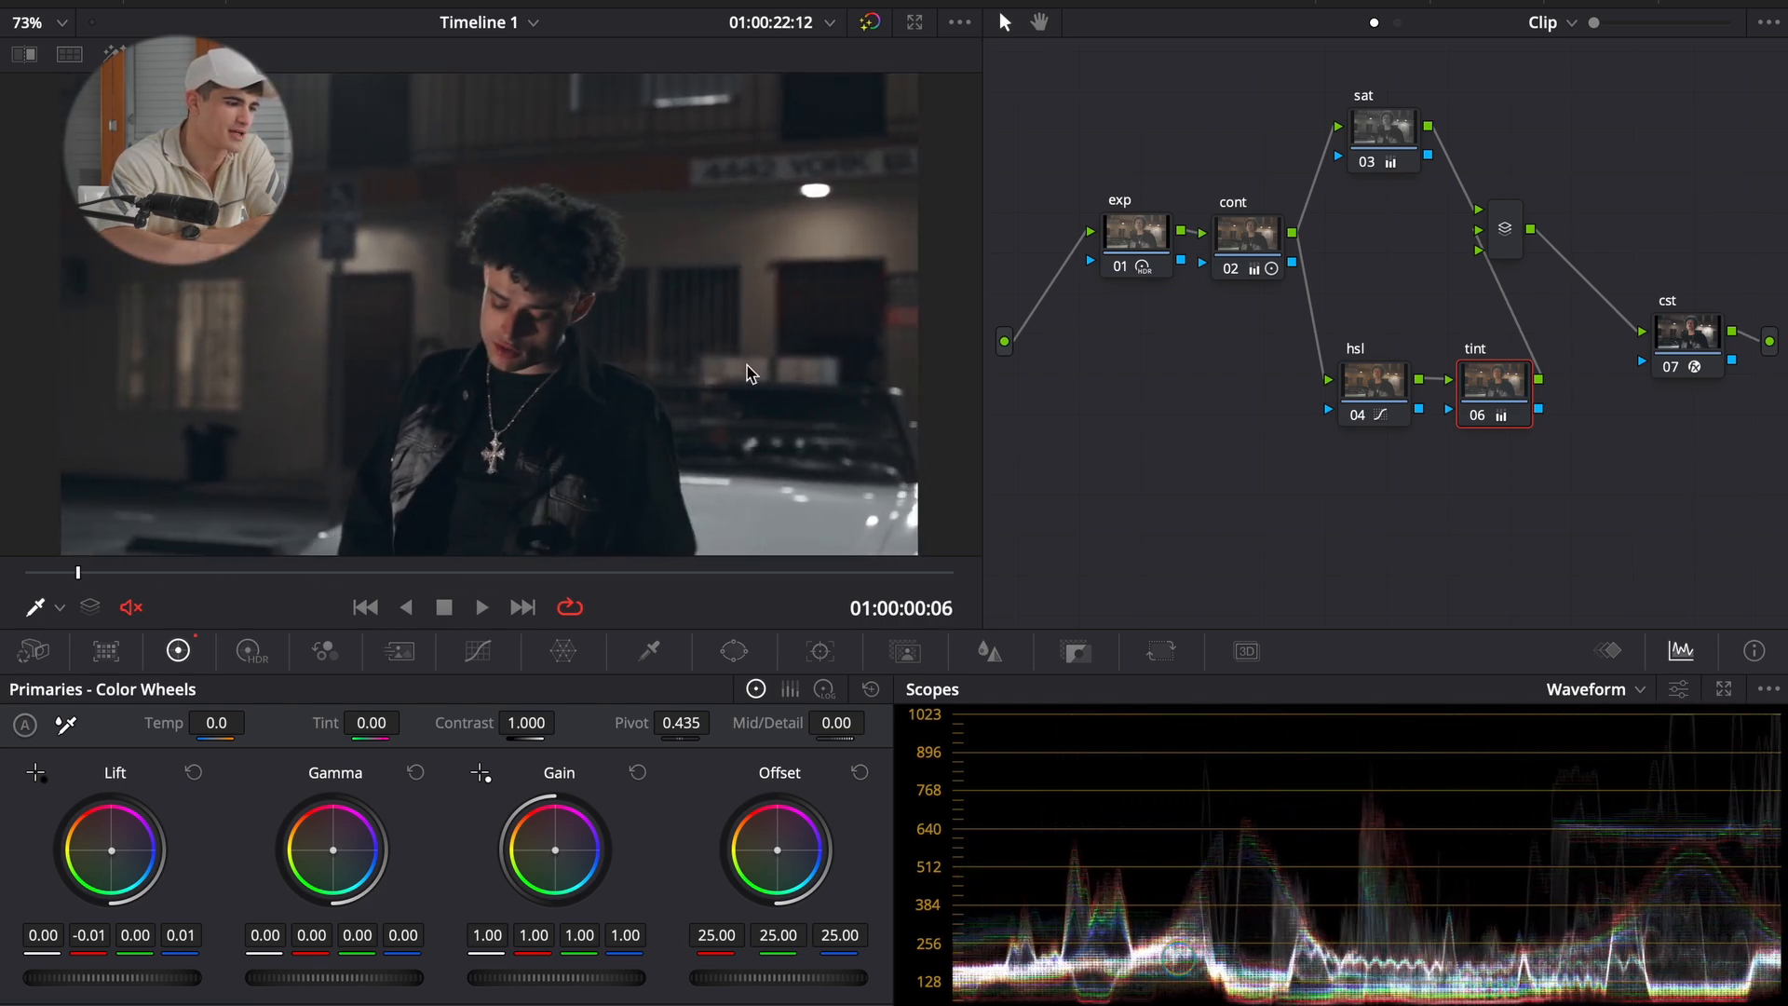
left_click(1406, 405)
left_click(477, 650)
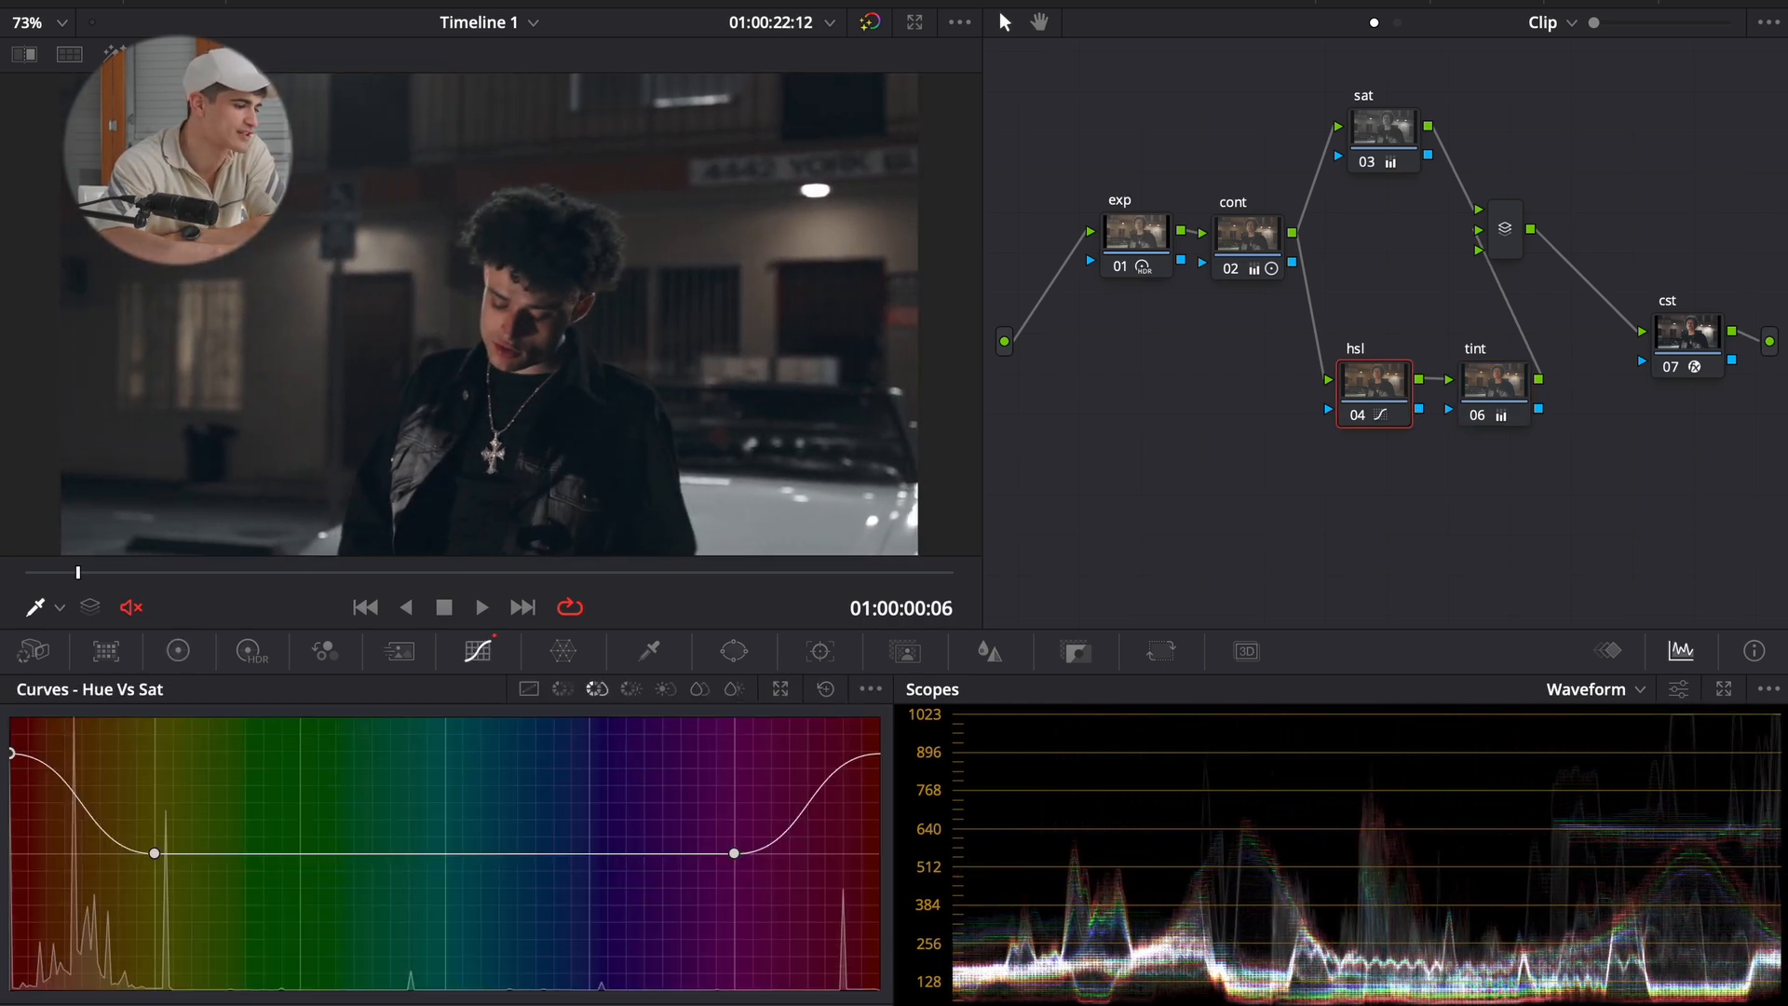
mouse_move(11, 752)
left_mouse_down()
mouse_move(11, 719)
mouse_move(10, 740)
left_mouse_up()
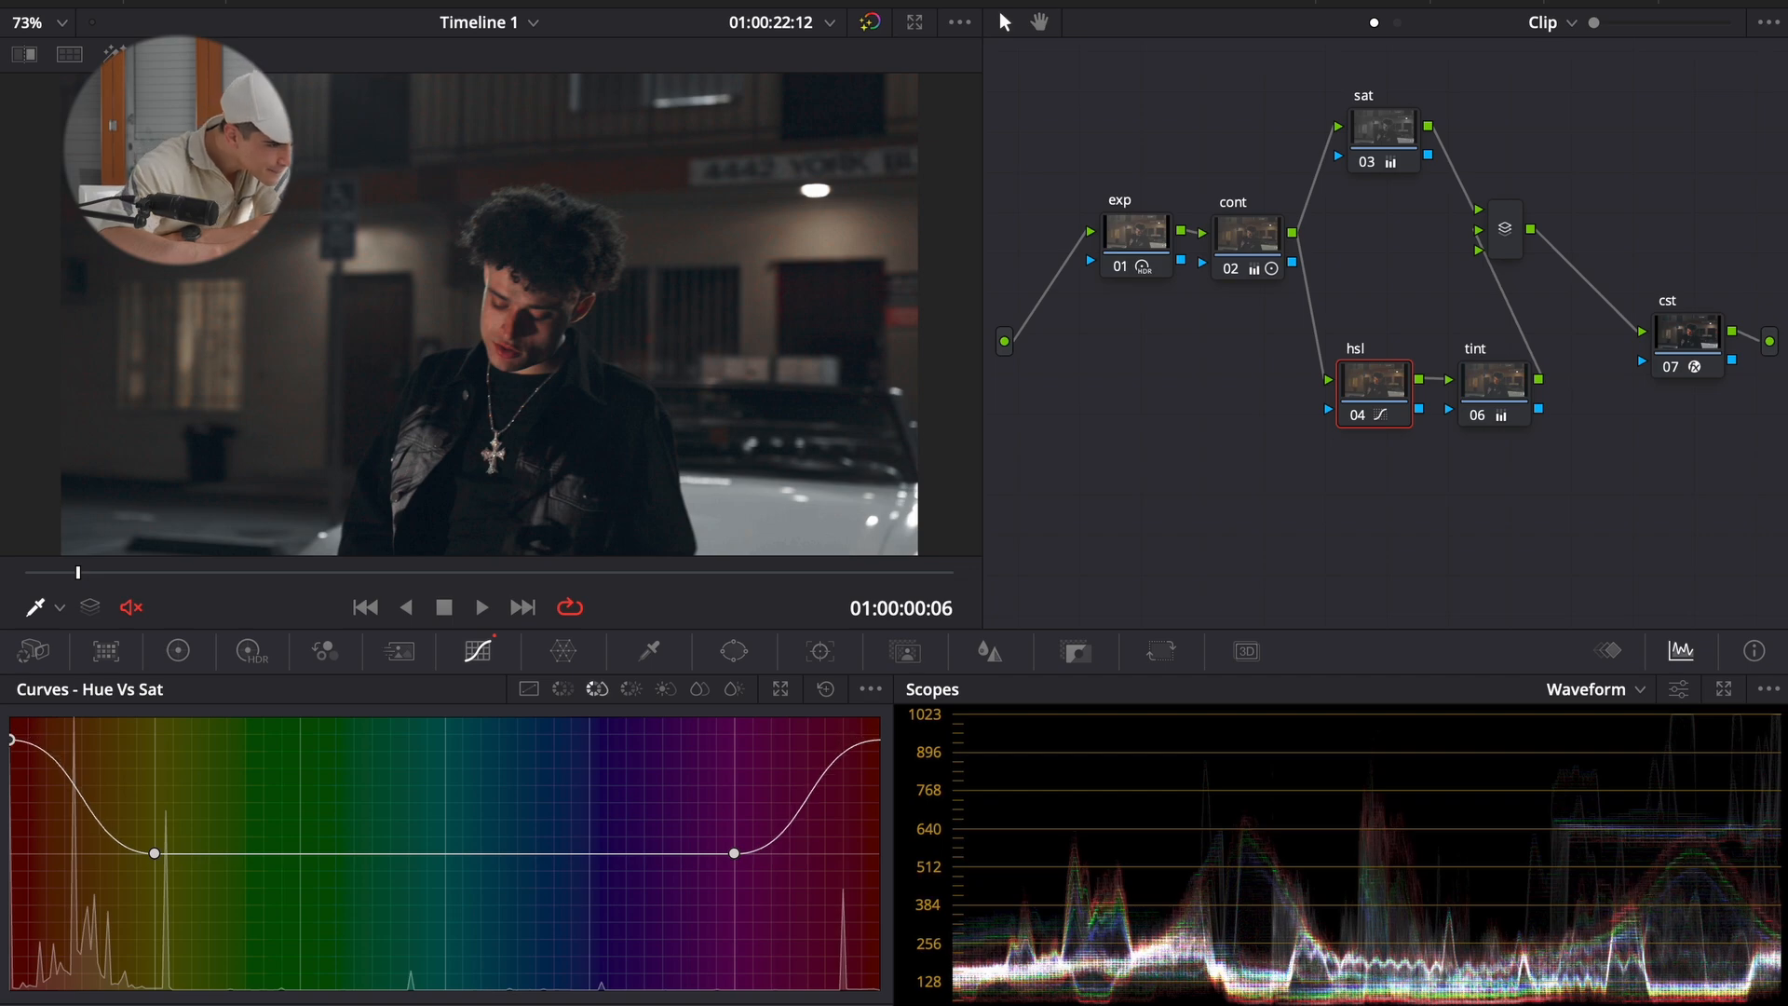
- Play back the clip to review the grade in motion
key("space")
key("space")
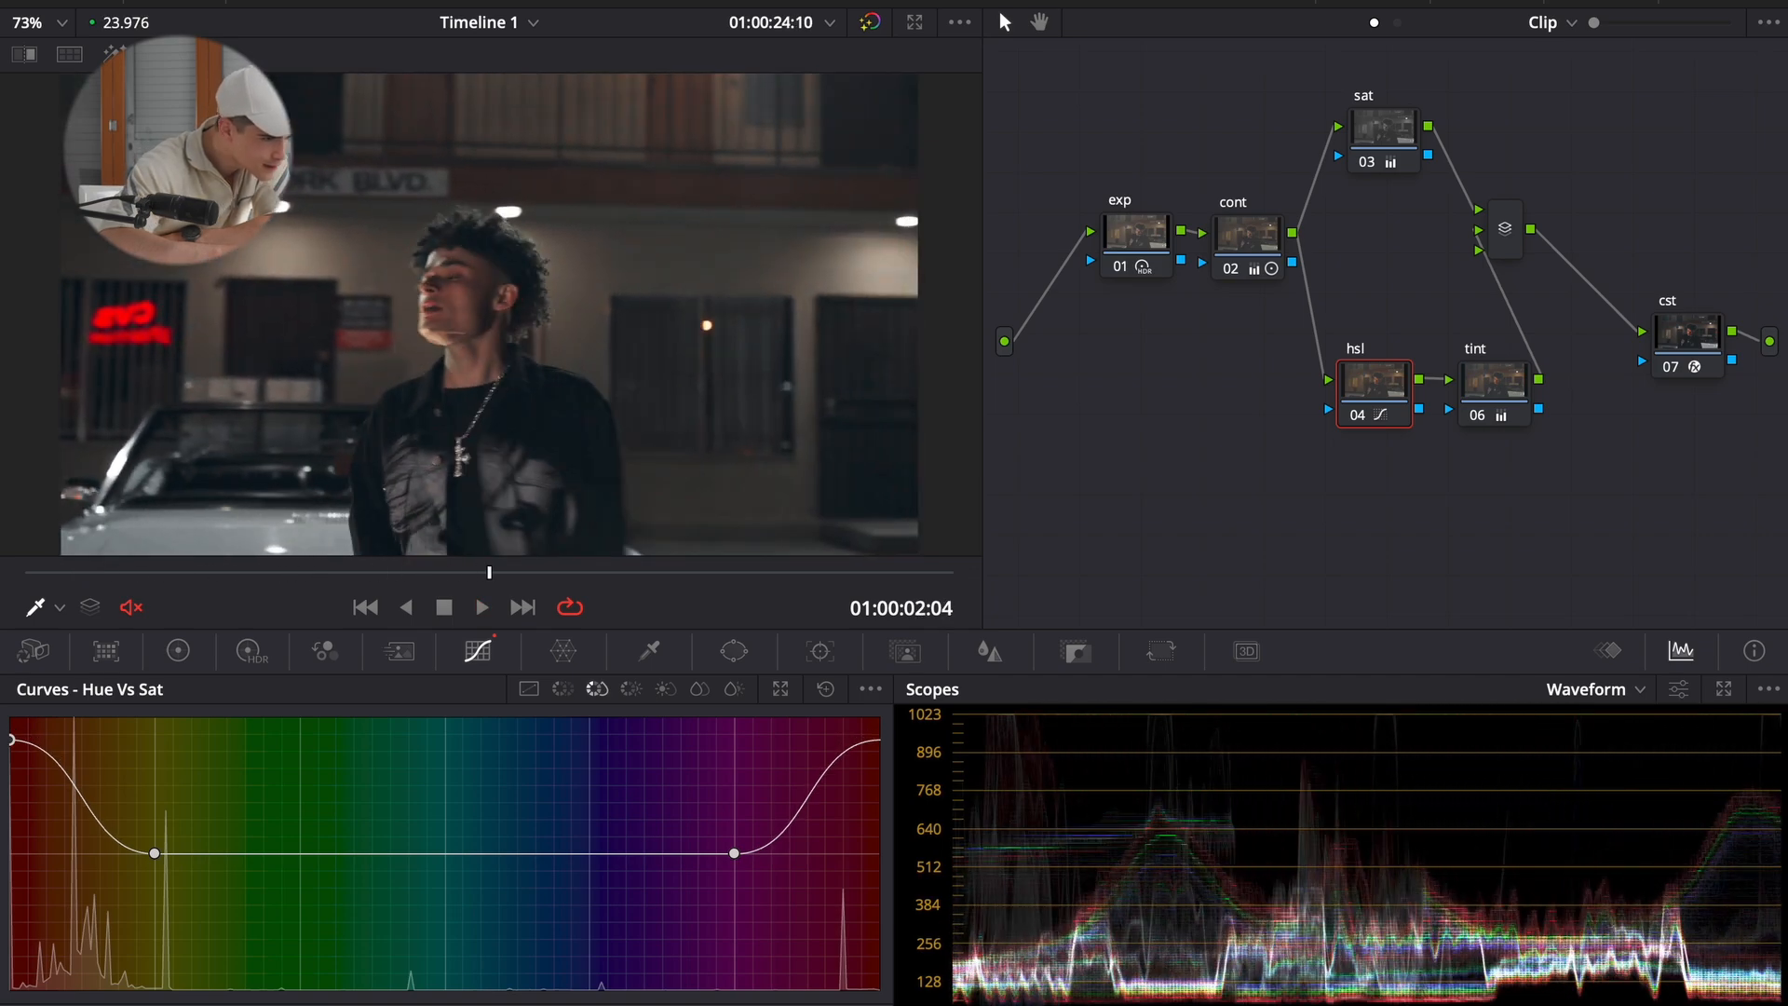
key("space")
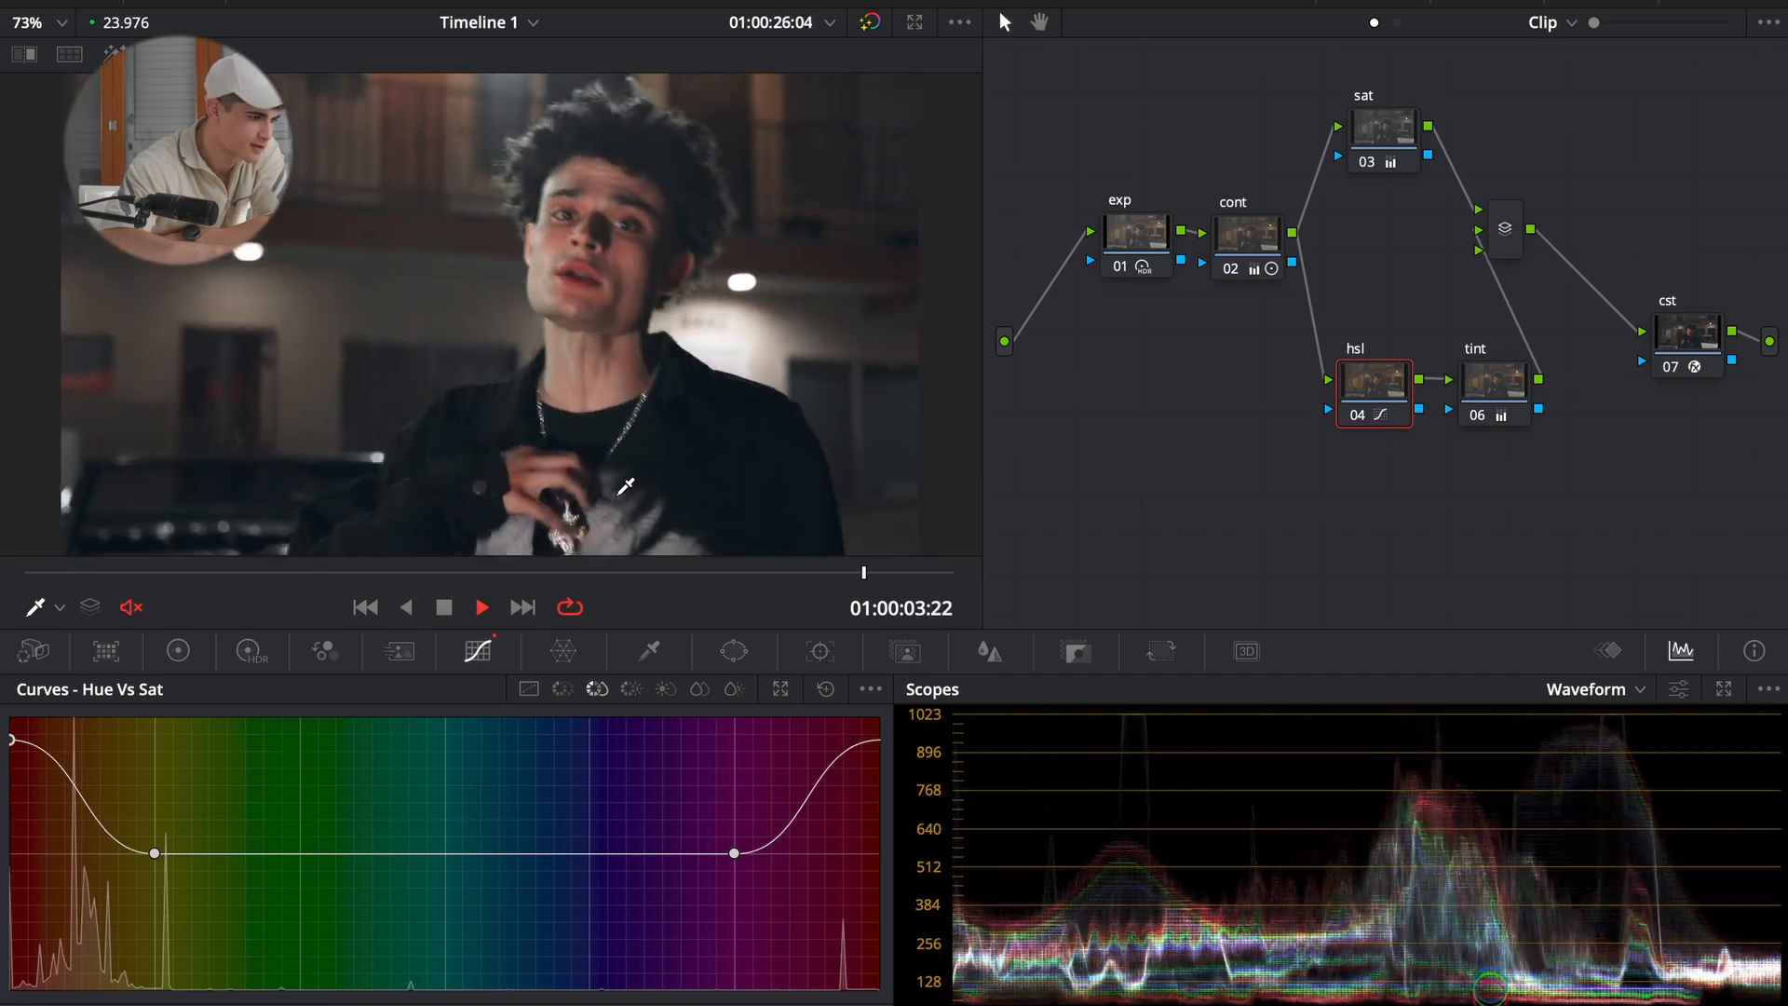
- Warm the tint node's Gain slightly toward orange, with red at 1.01 and blue at 0.99
key("space")
key("space")
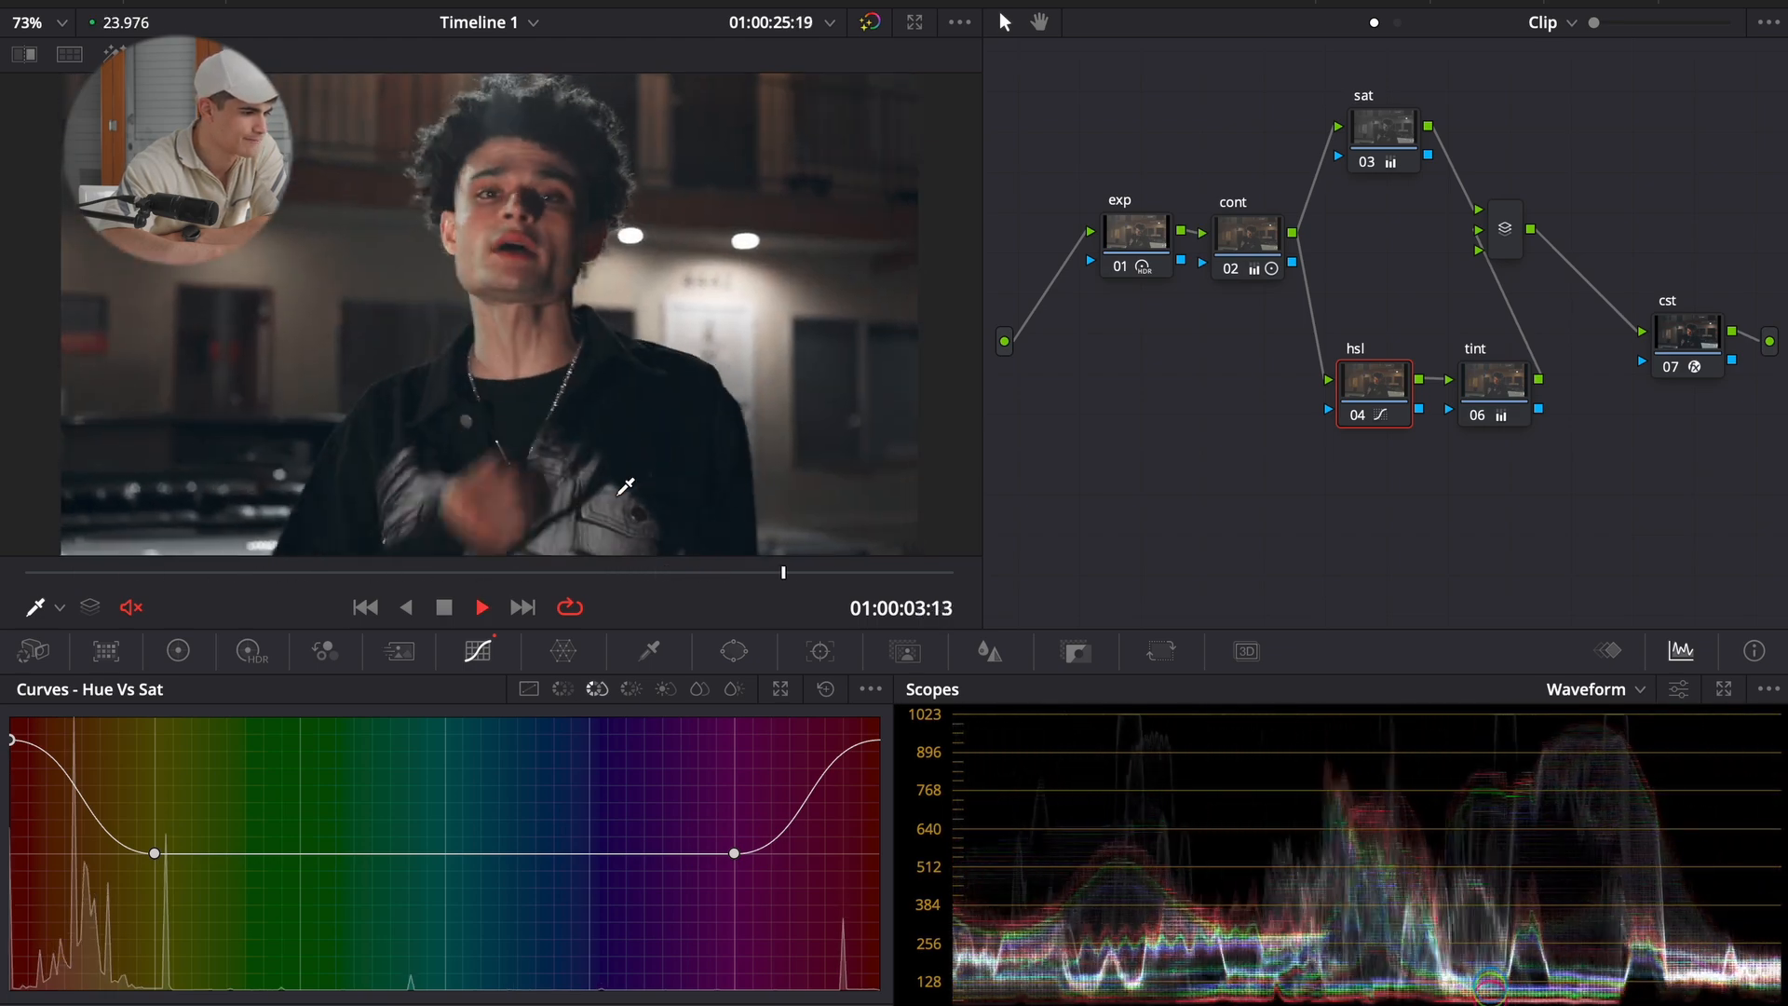
key("space")
left_click(1490, 391)
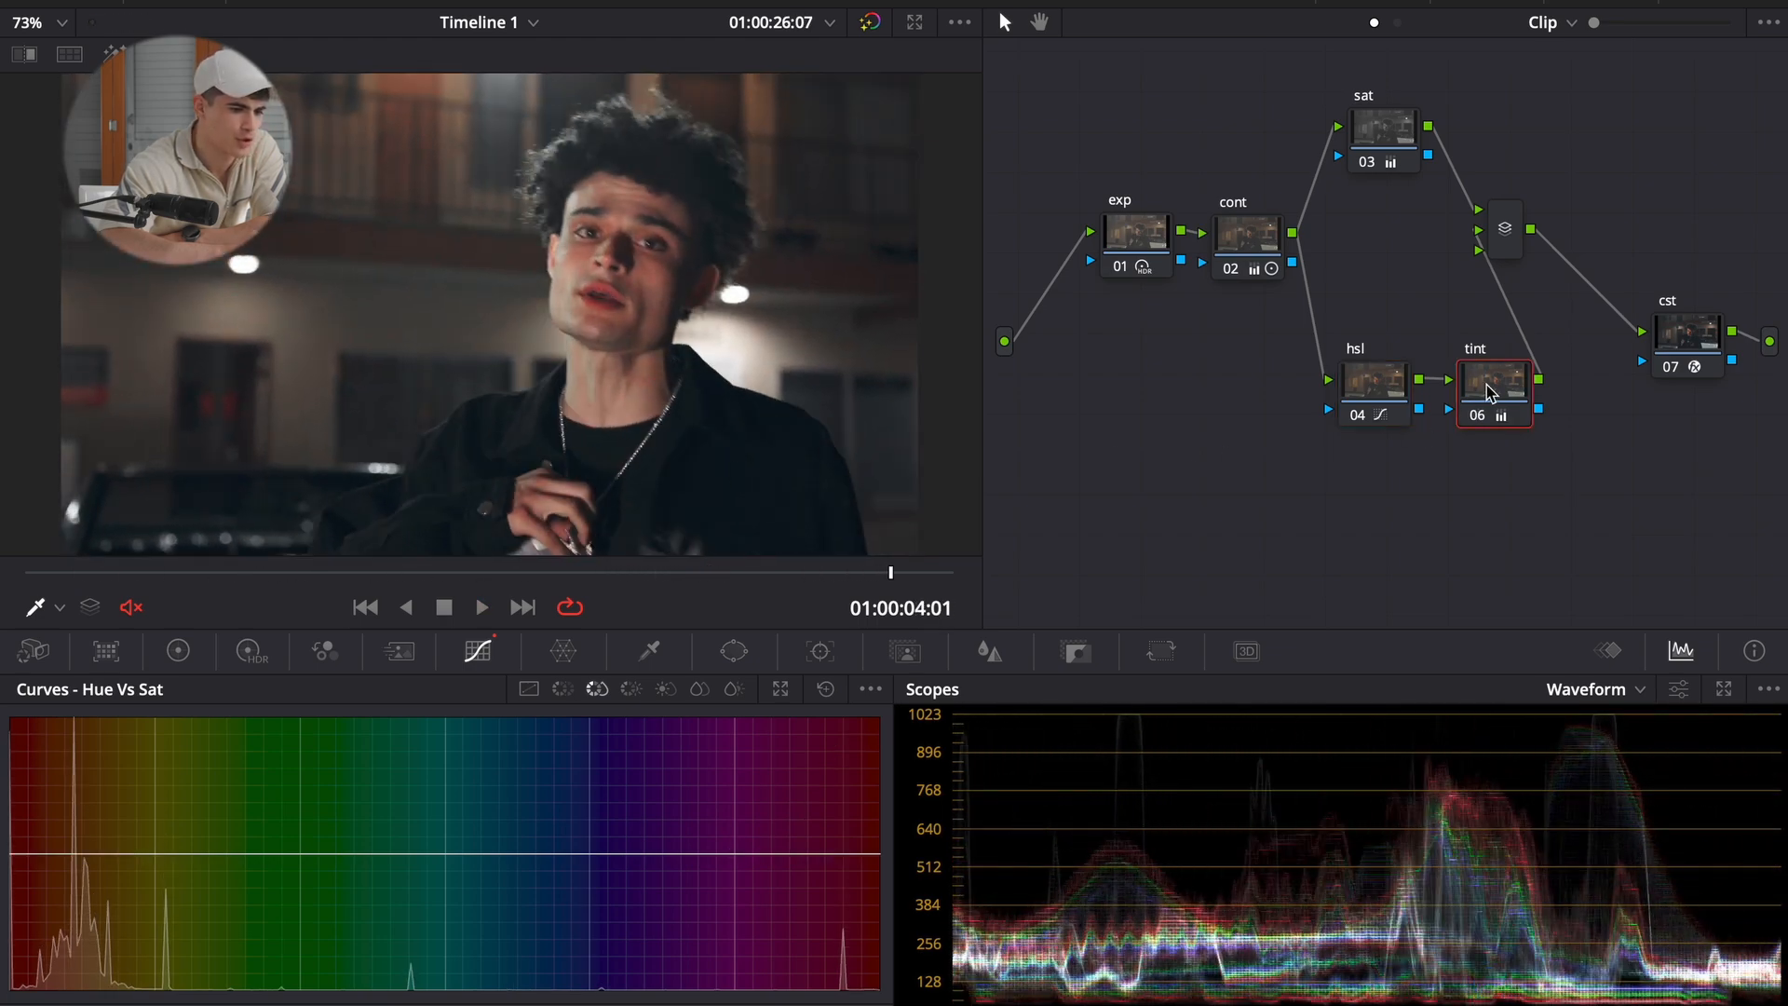
left_click(178, 650)
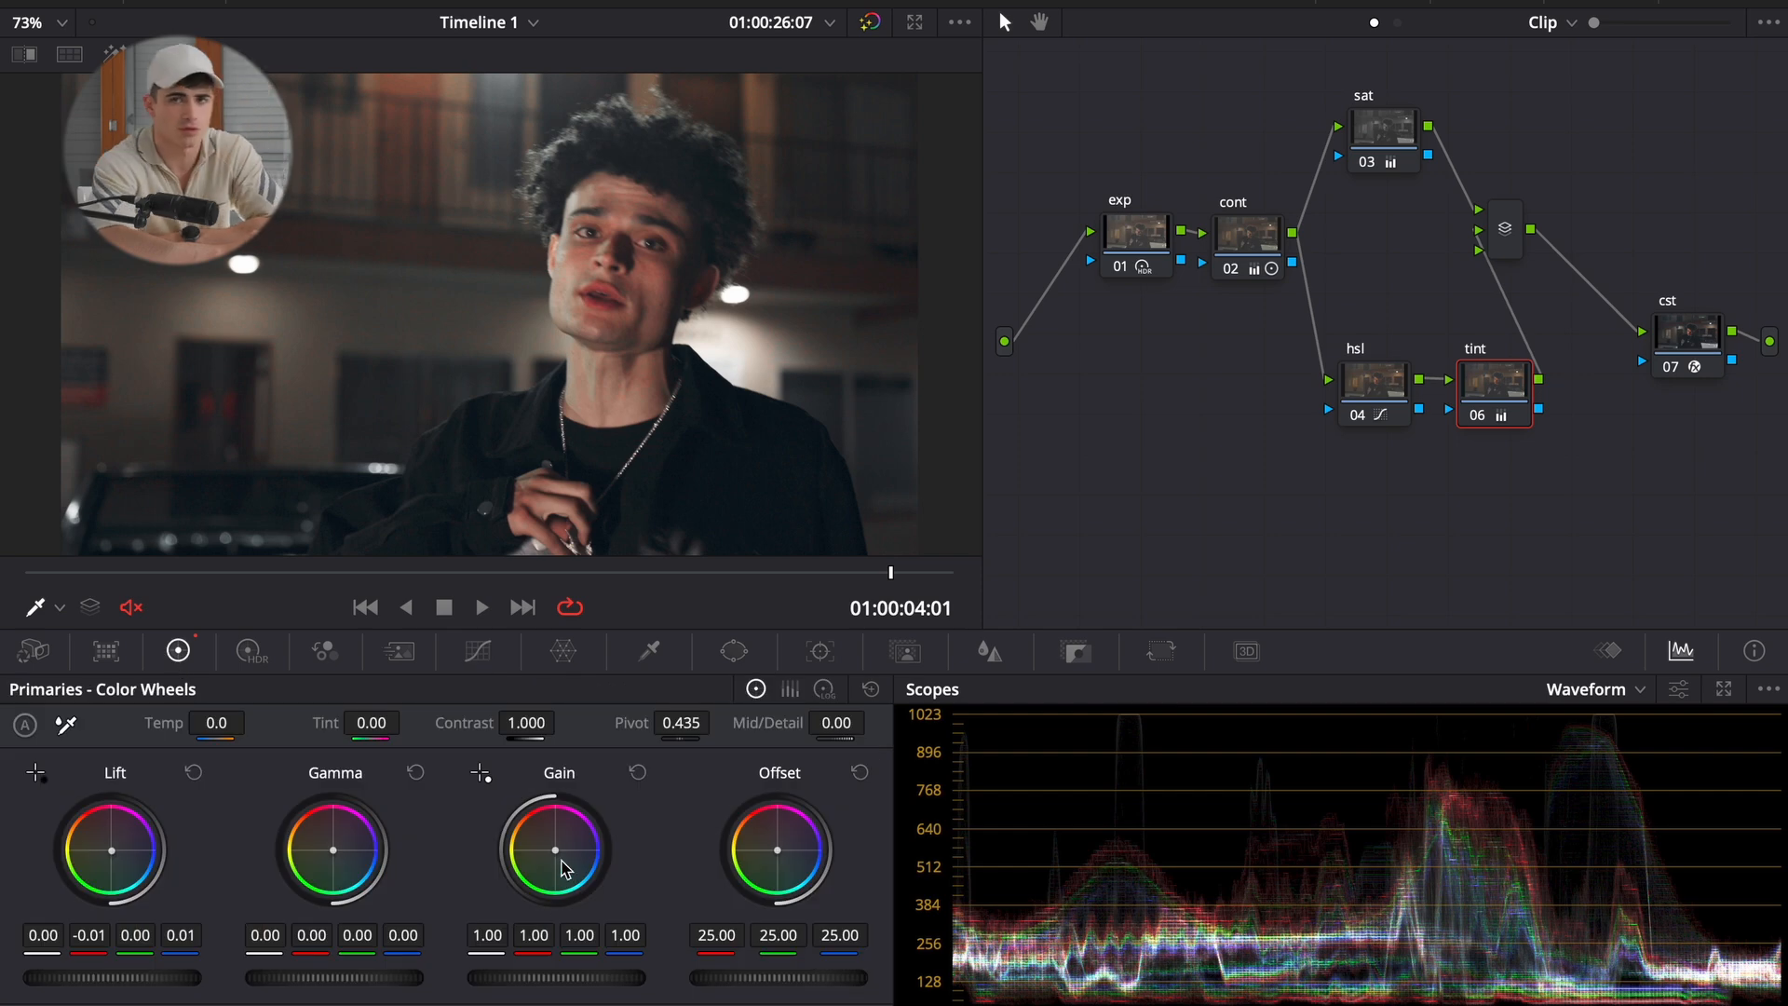
left_click_drag(561, 867, 554, 854)
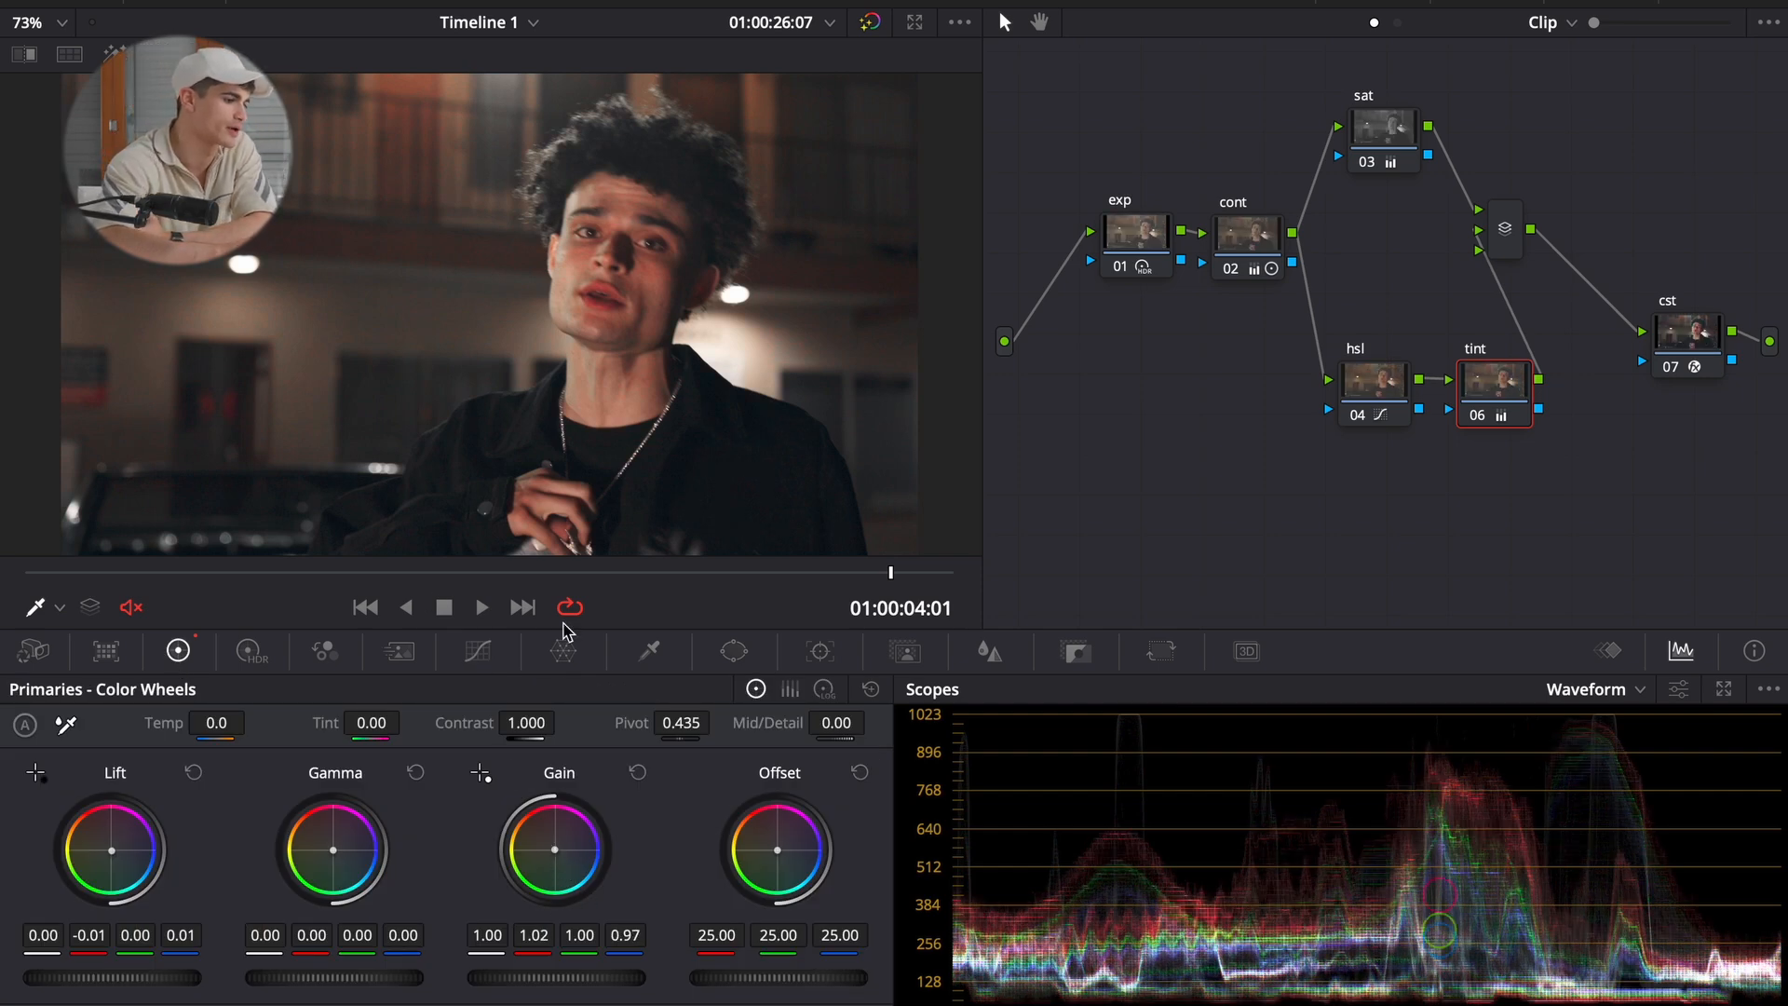
double_click(556, 857)
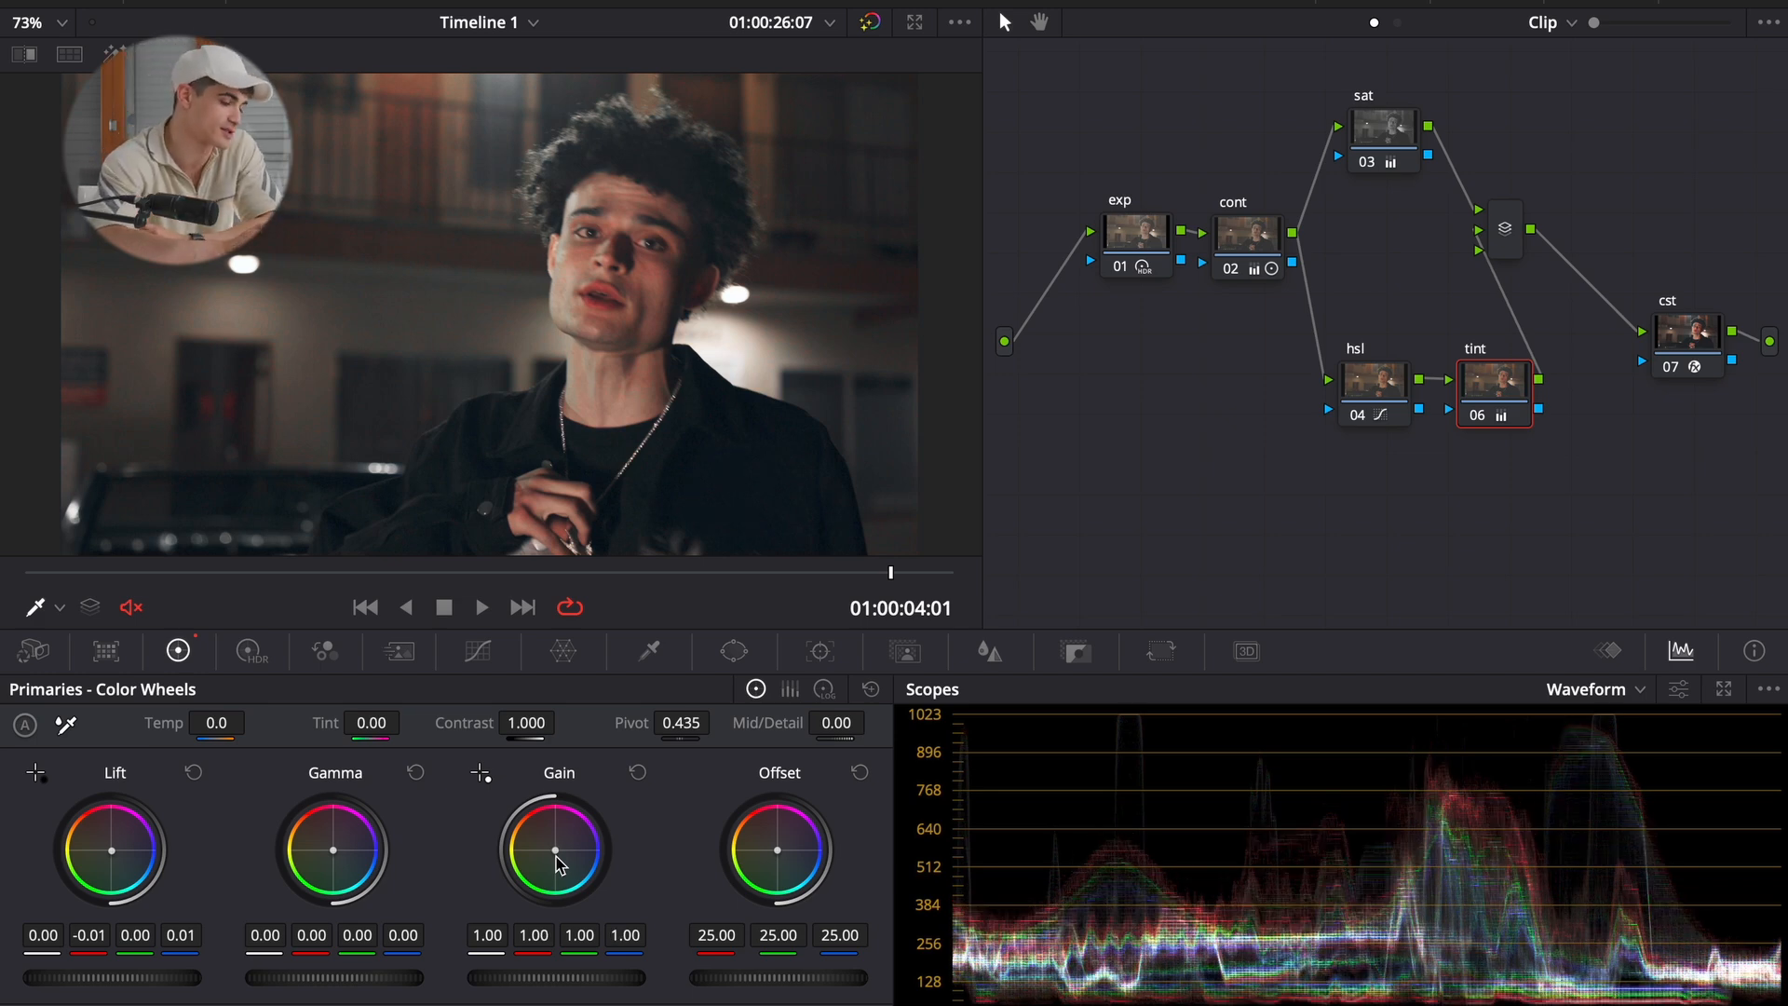
left_click_drag(564, 865, 564, 860)
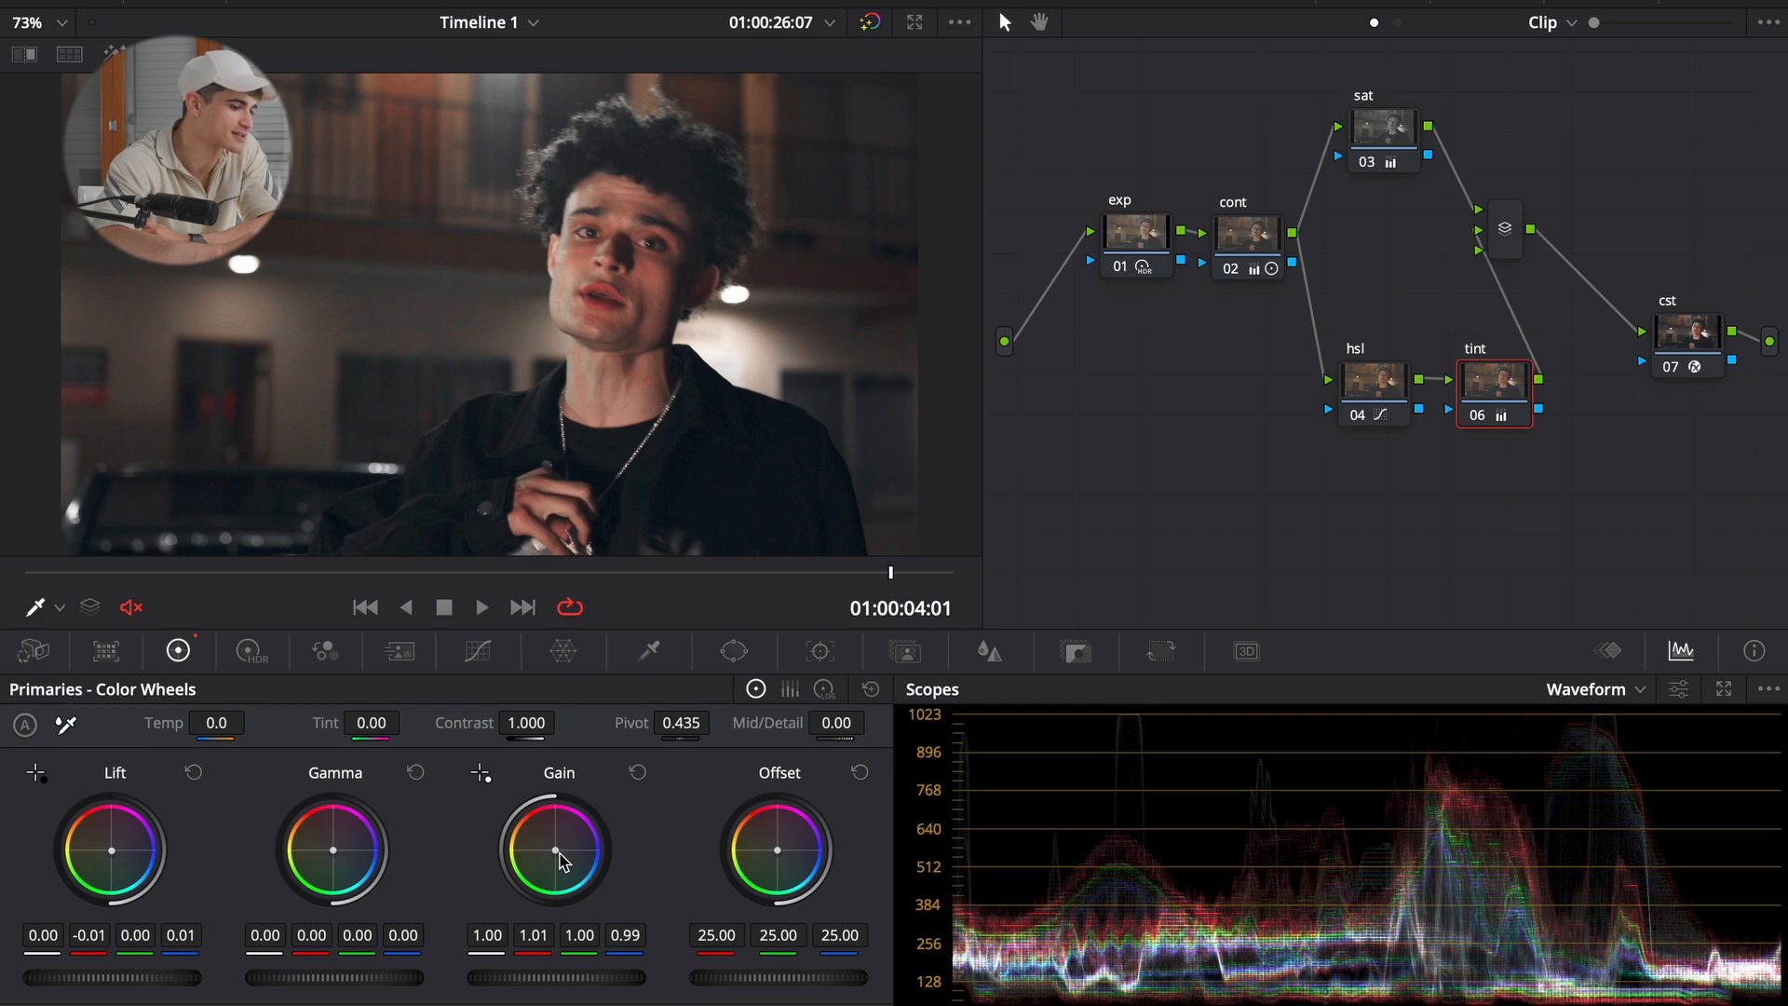
- Try a stronger warm-cool split on a serial node after tint, with Gain red at 1.06 and Lift blue at 0.02, and delete that node
left_click_drag(392, 571, 158, 572)
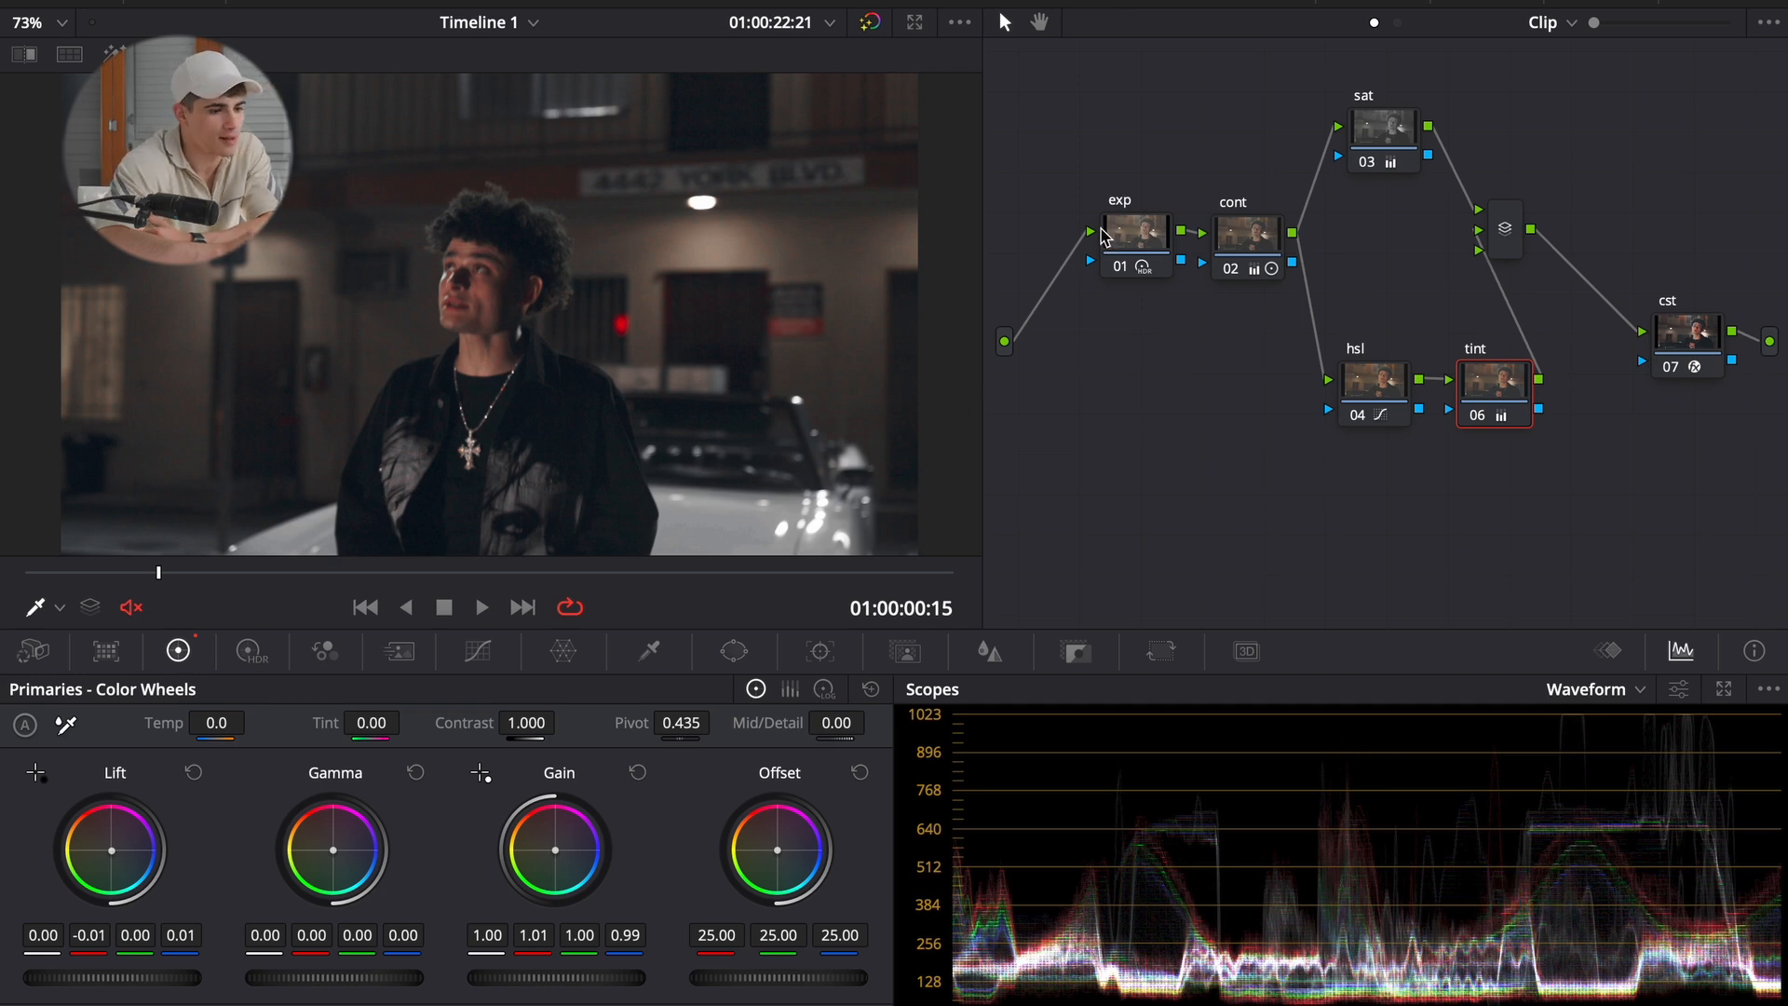
key("alt+s")
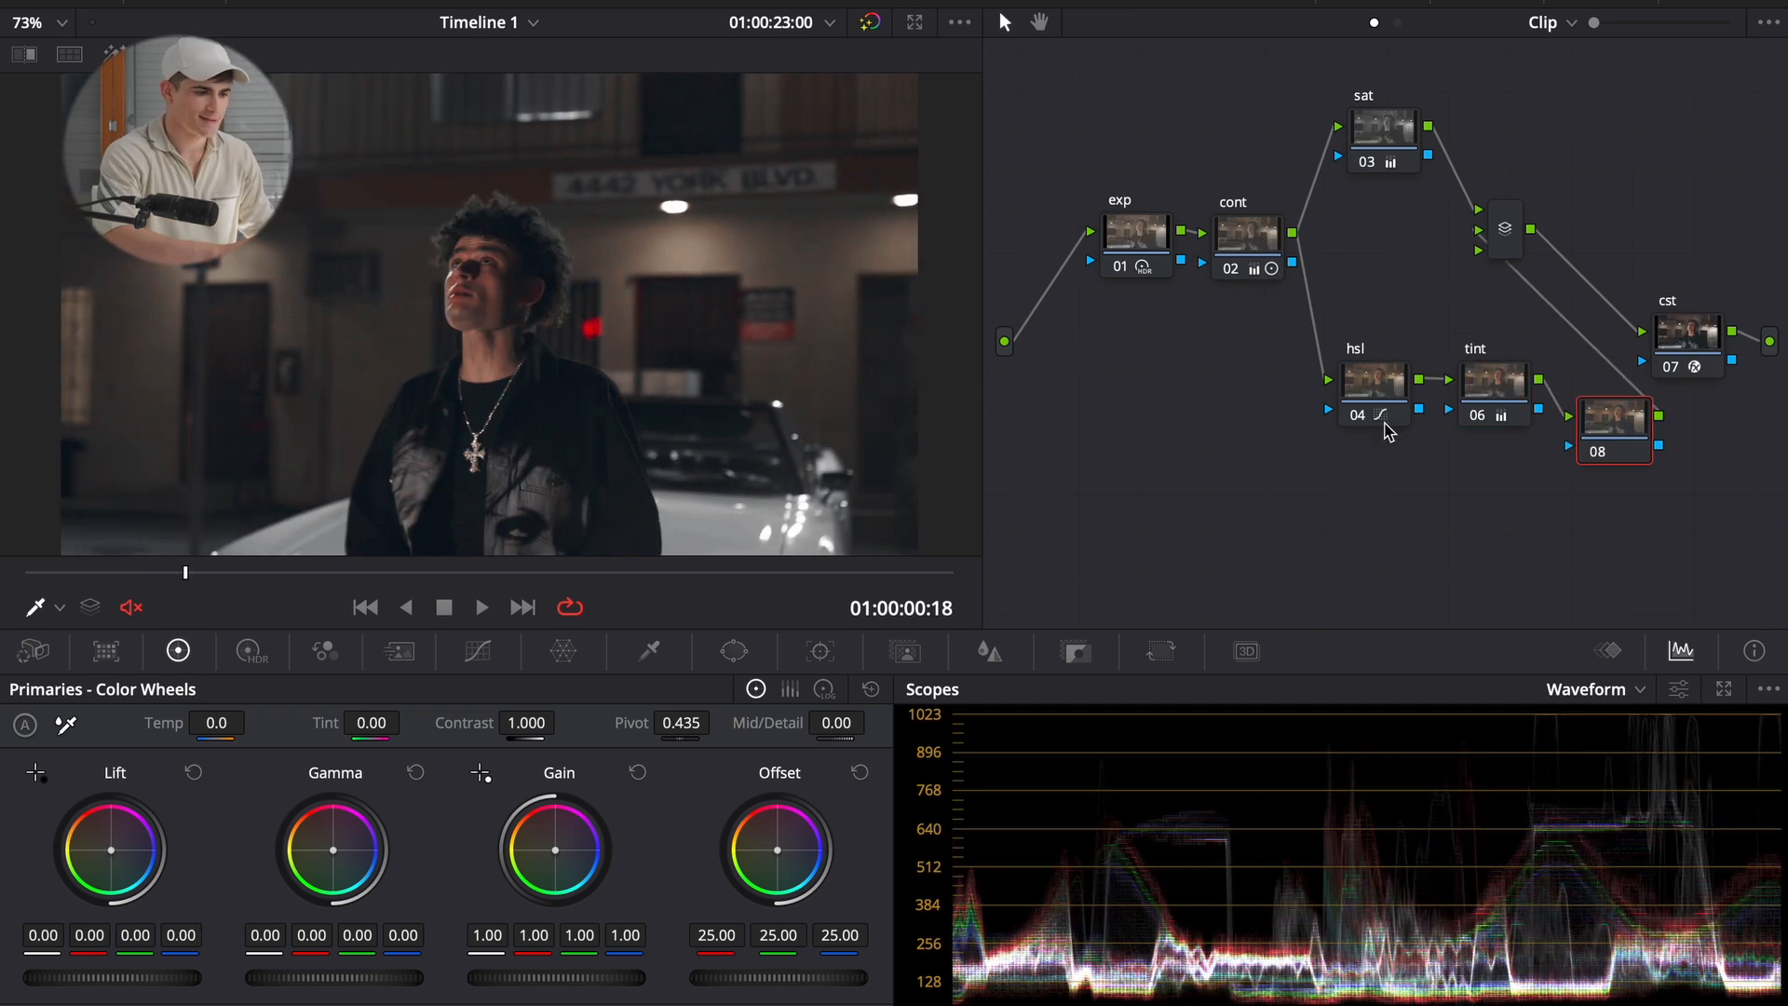
left_click_drag(564, 854, 551, 857)
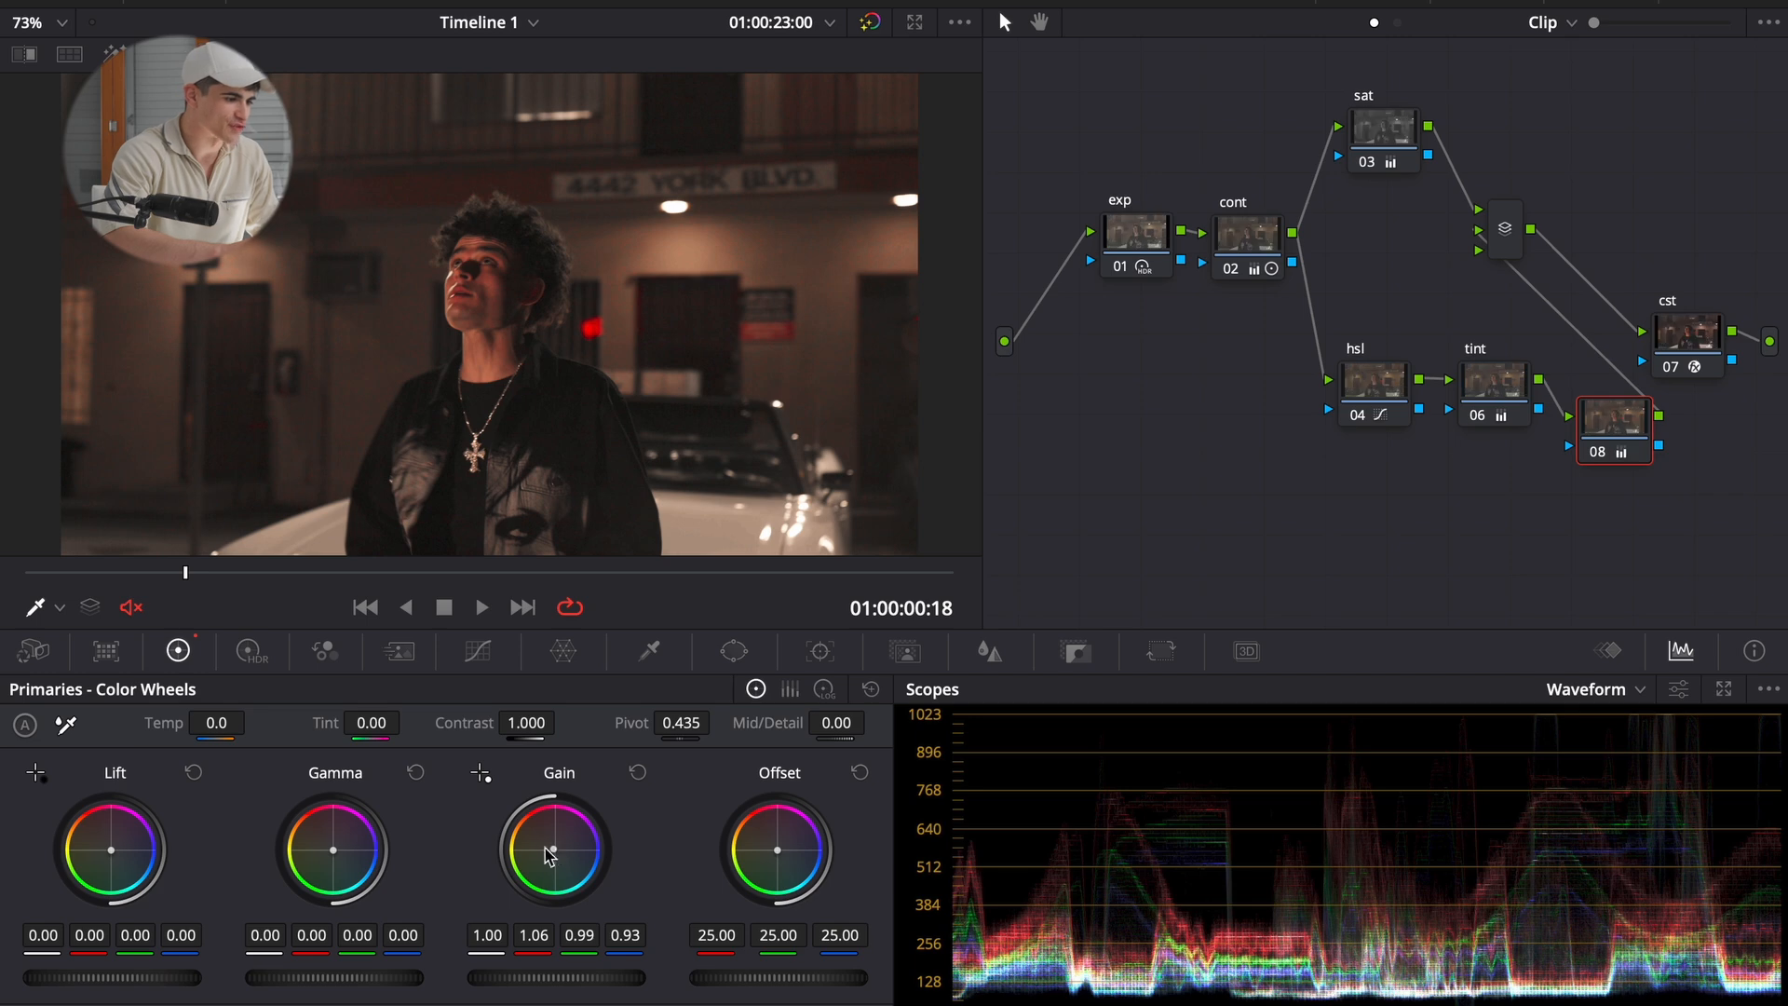
left_click_drag(150, 831, 130, 856)
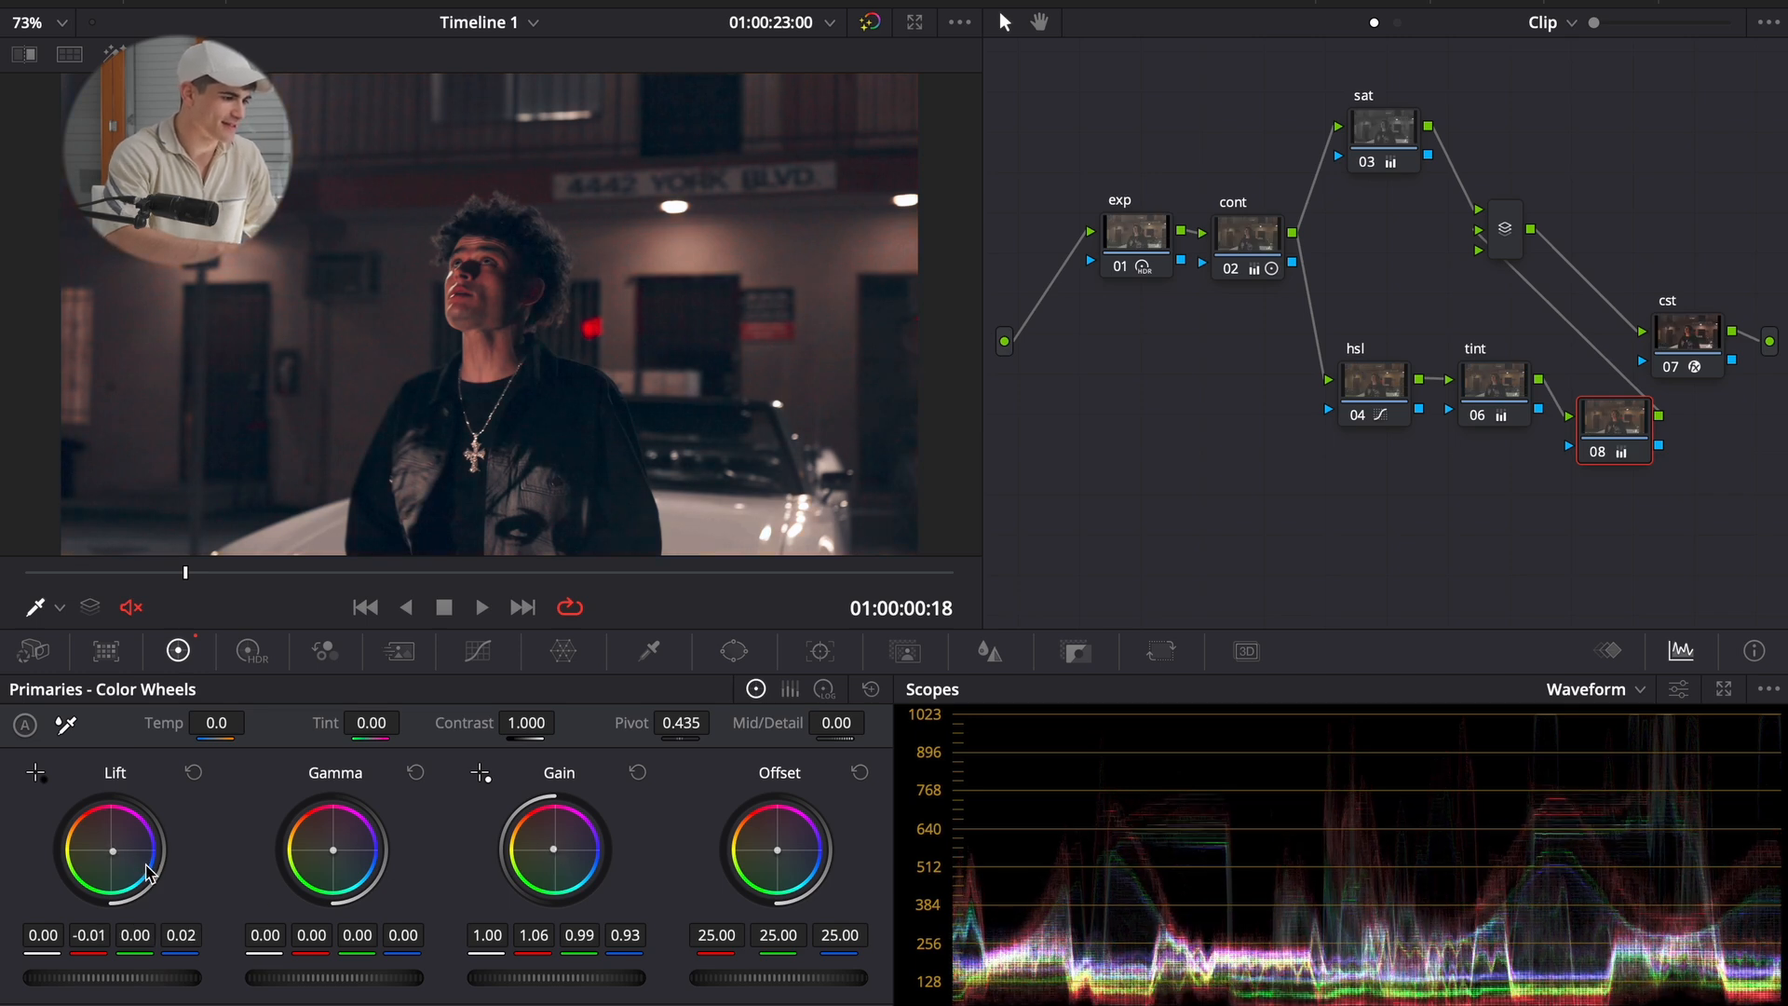
left_click_drag(133, 880, 128, 866)
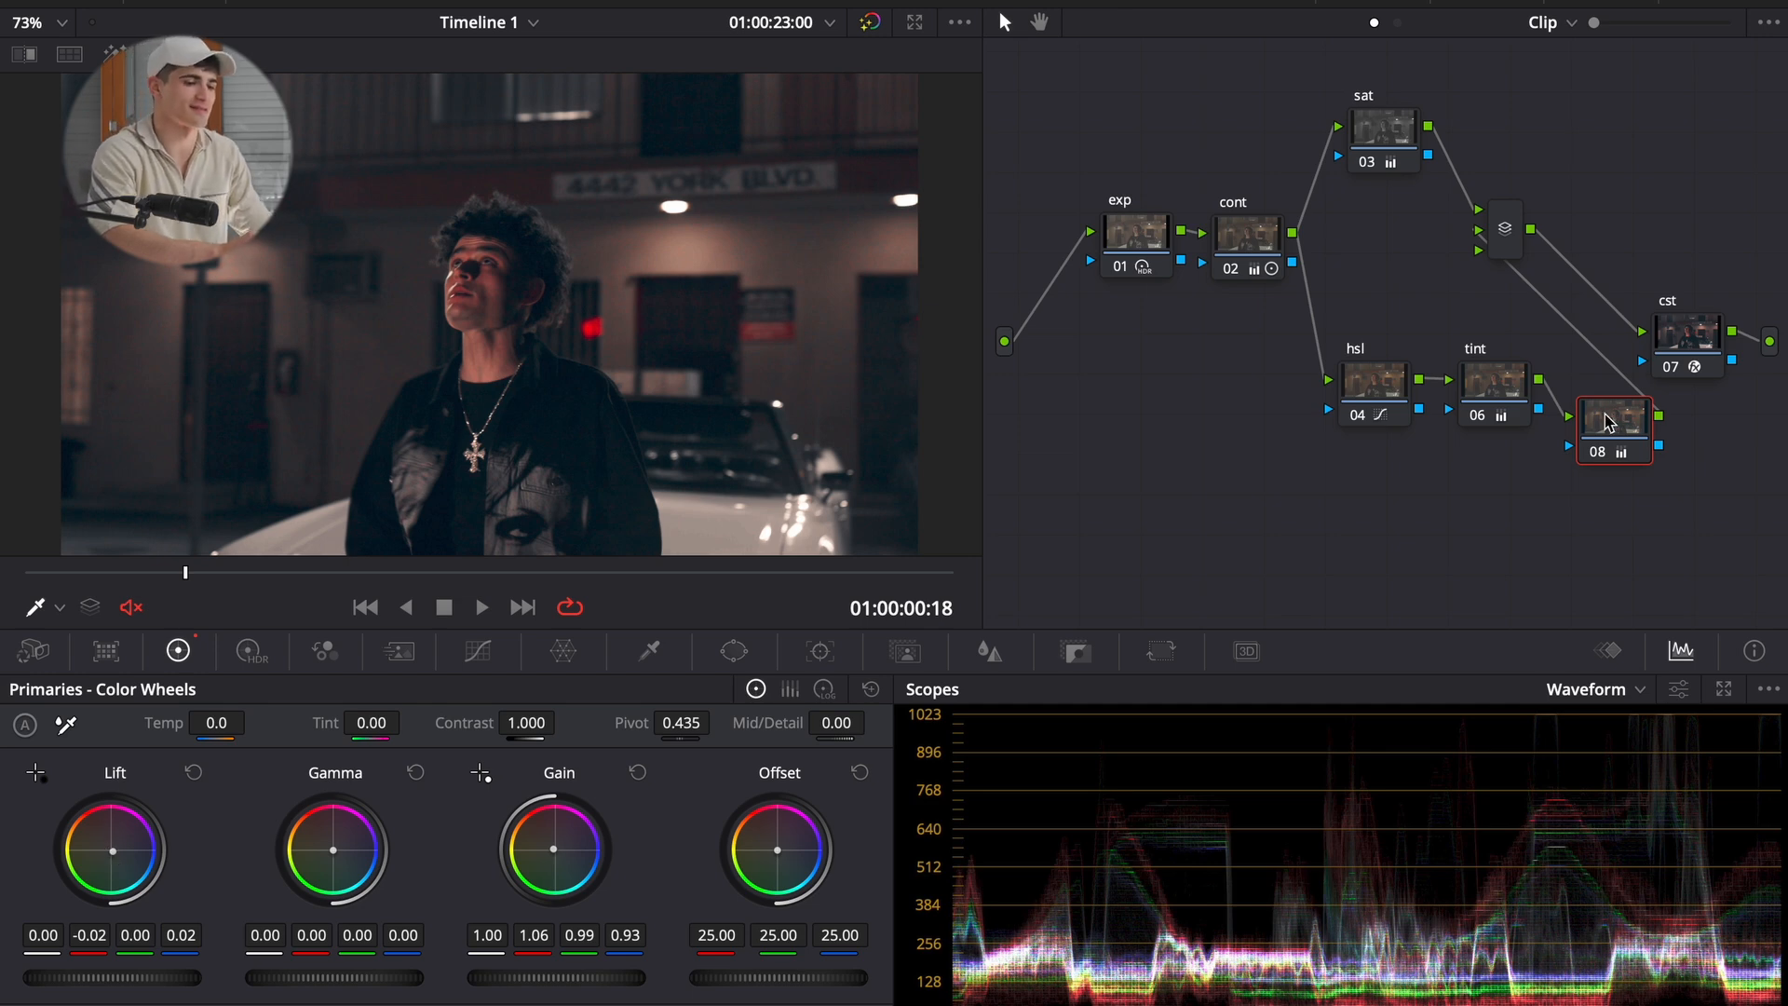
key("Delete")
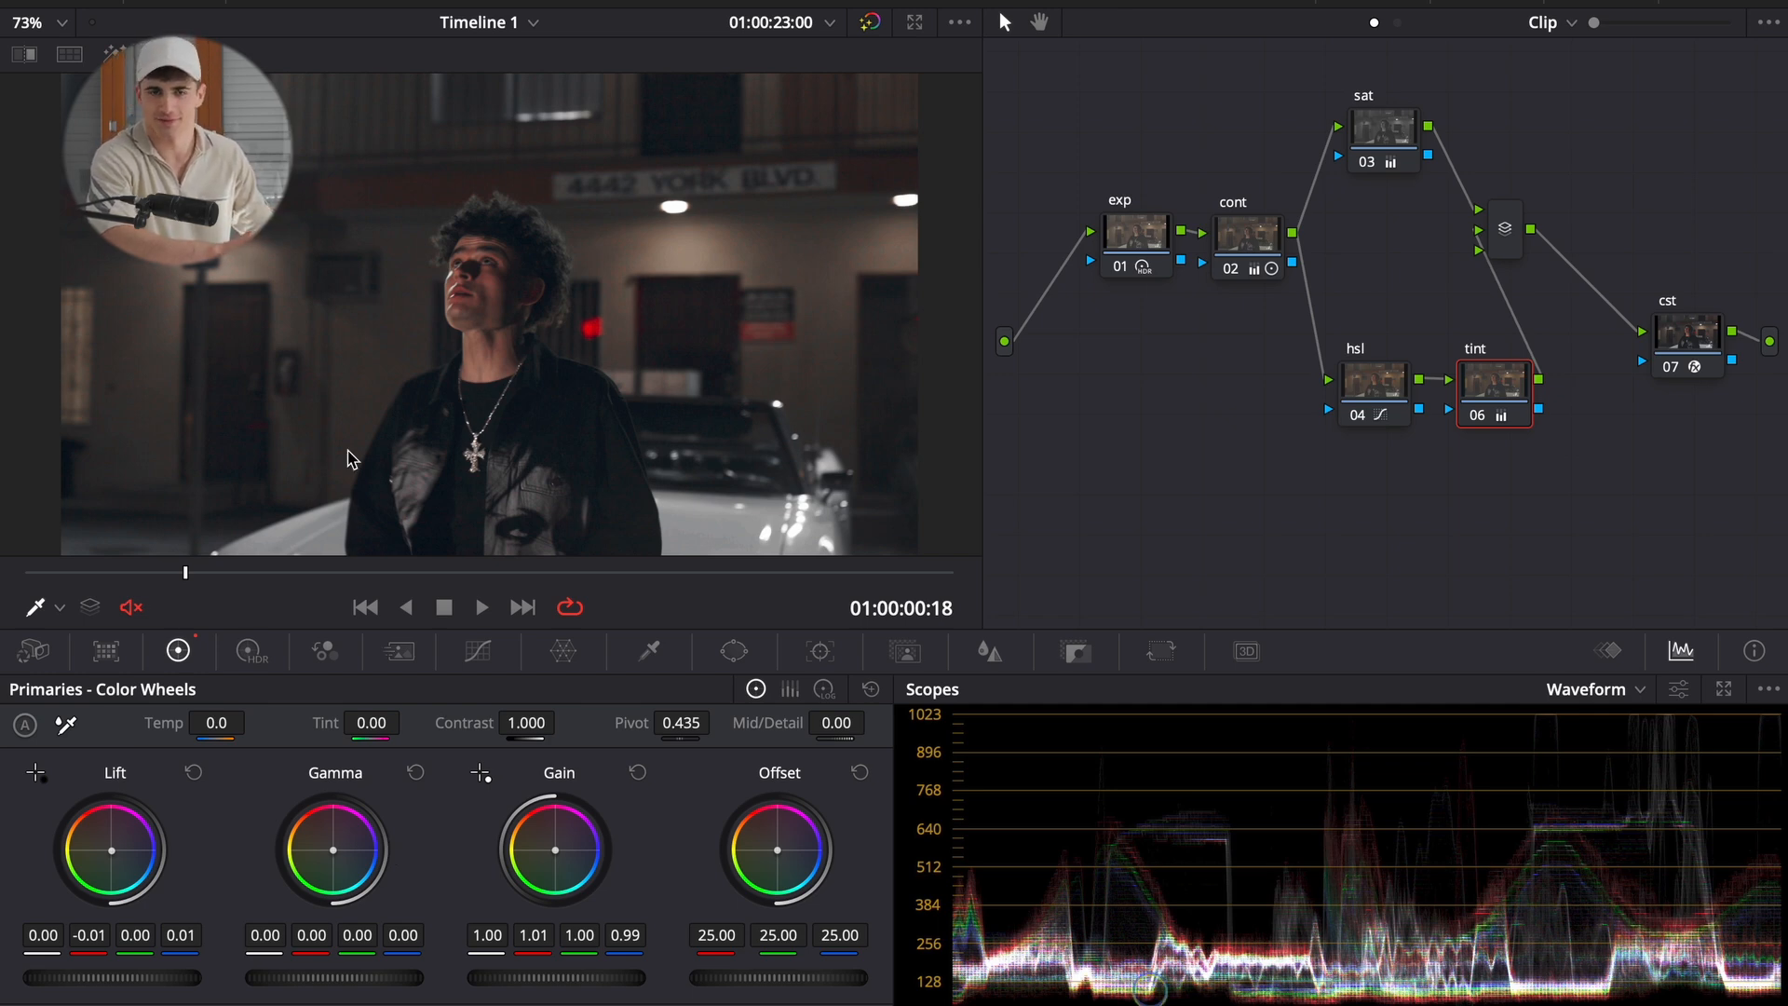
- Add a green point to the hsl node's Hue Vs Sat curve and lower the yellow point slightly
left_click(1401, 388)
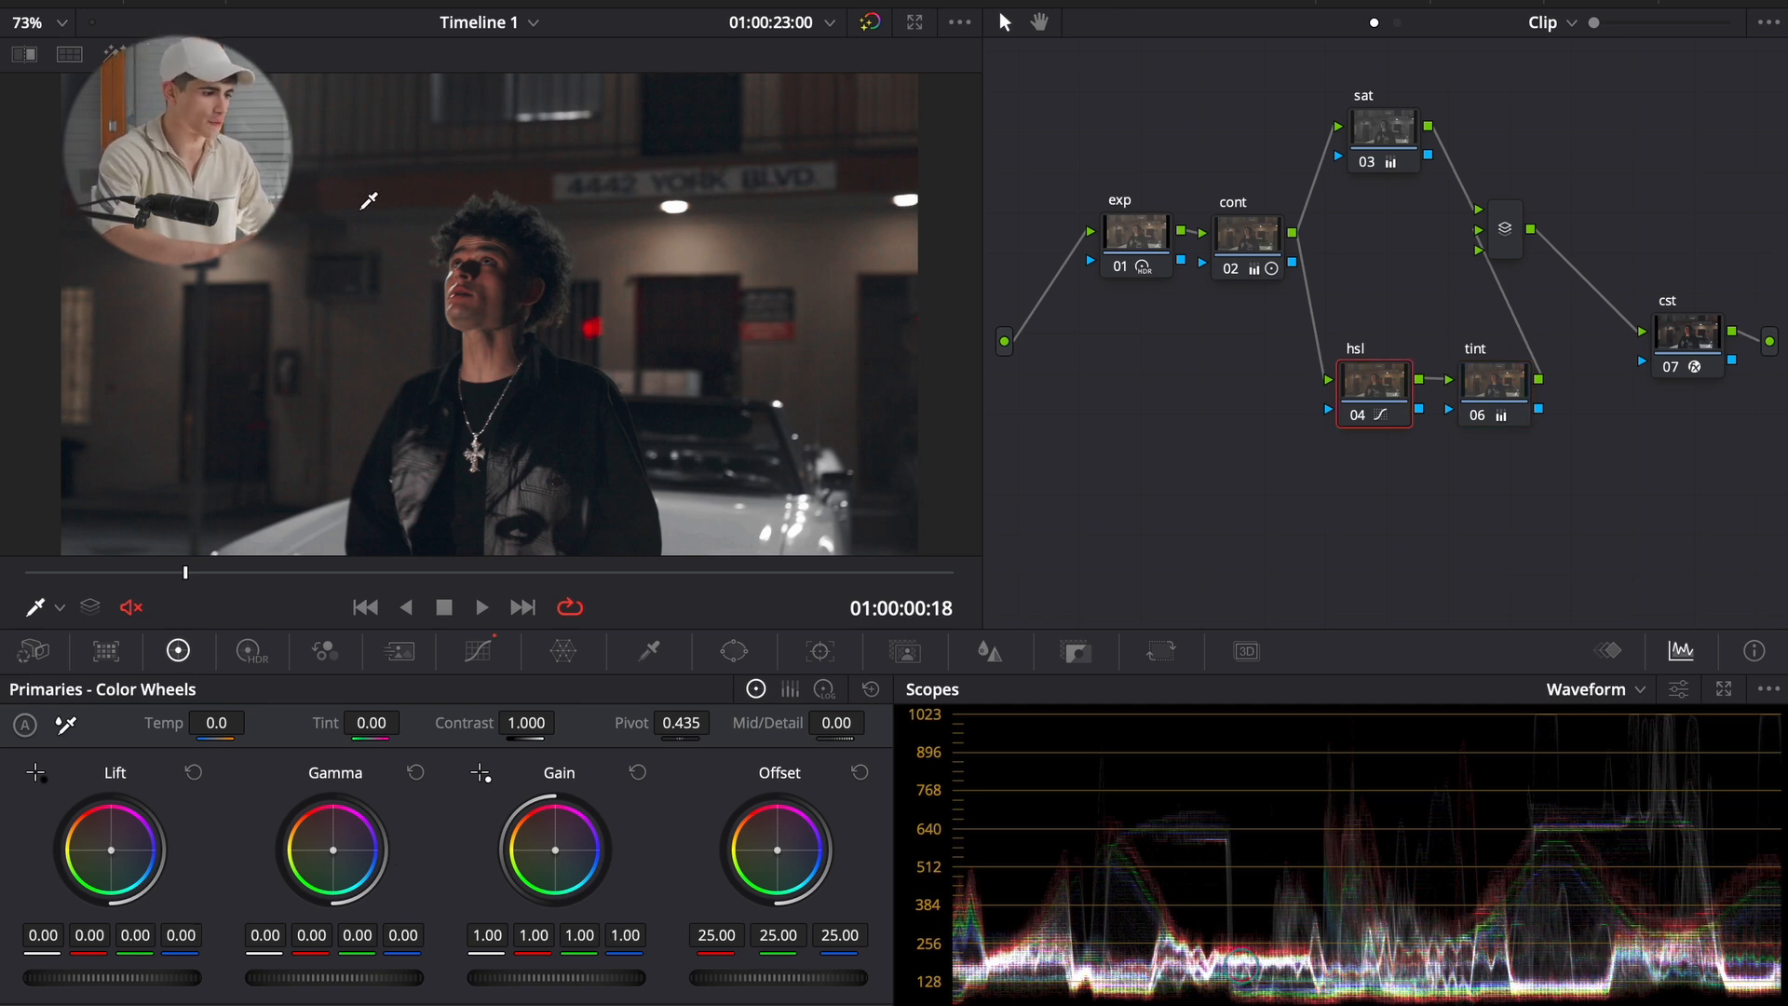
left_click(478, 651)
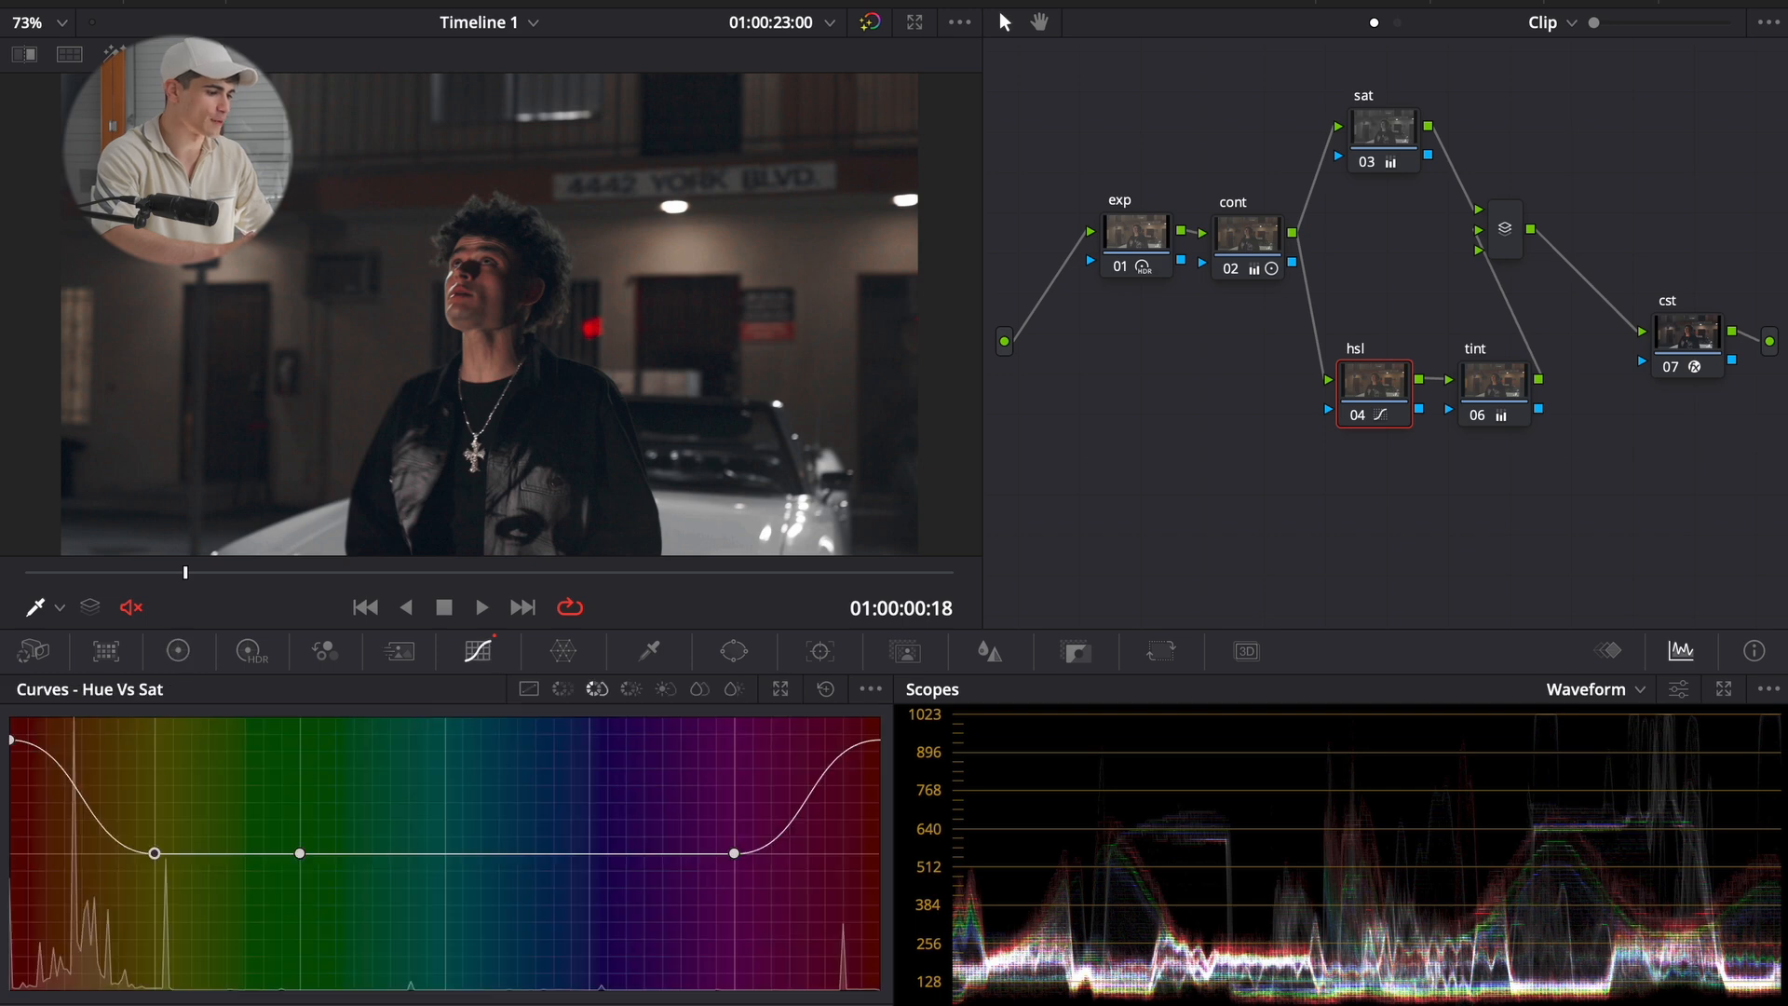
mouse_move(155, 853)
left_mouse_down()
mouse_move(154, 786)
mouse_move(154, 962)
mouse_move(155, 803)
mouse_move(154, 874)
left_mouse_up()
mouse_move(154, 866)
left_mouse_down()
mouse_move(155, 881)
mouse_move(154, 857)
left_mouse_up()
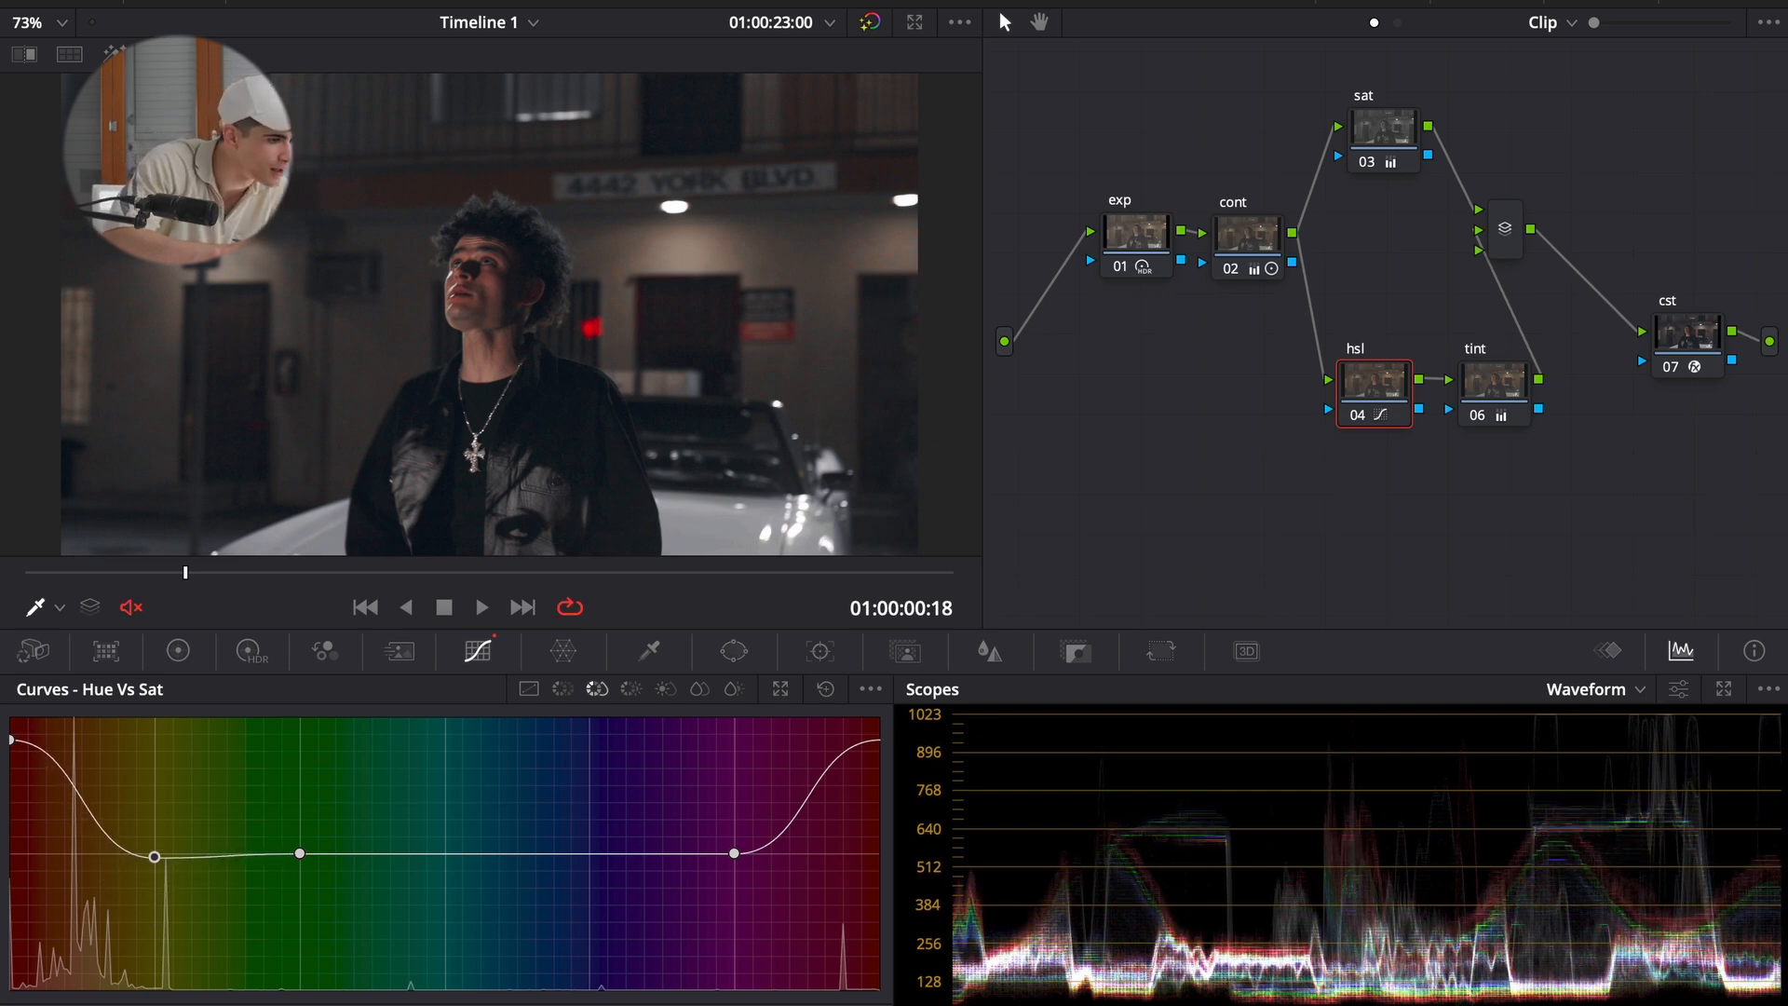
- Play the close-up part of the clip to check the skin tones and inspect the sat node's color wheels
left_click_drag(221, 572, 680, 619)
key("space")
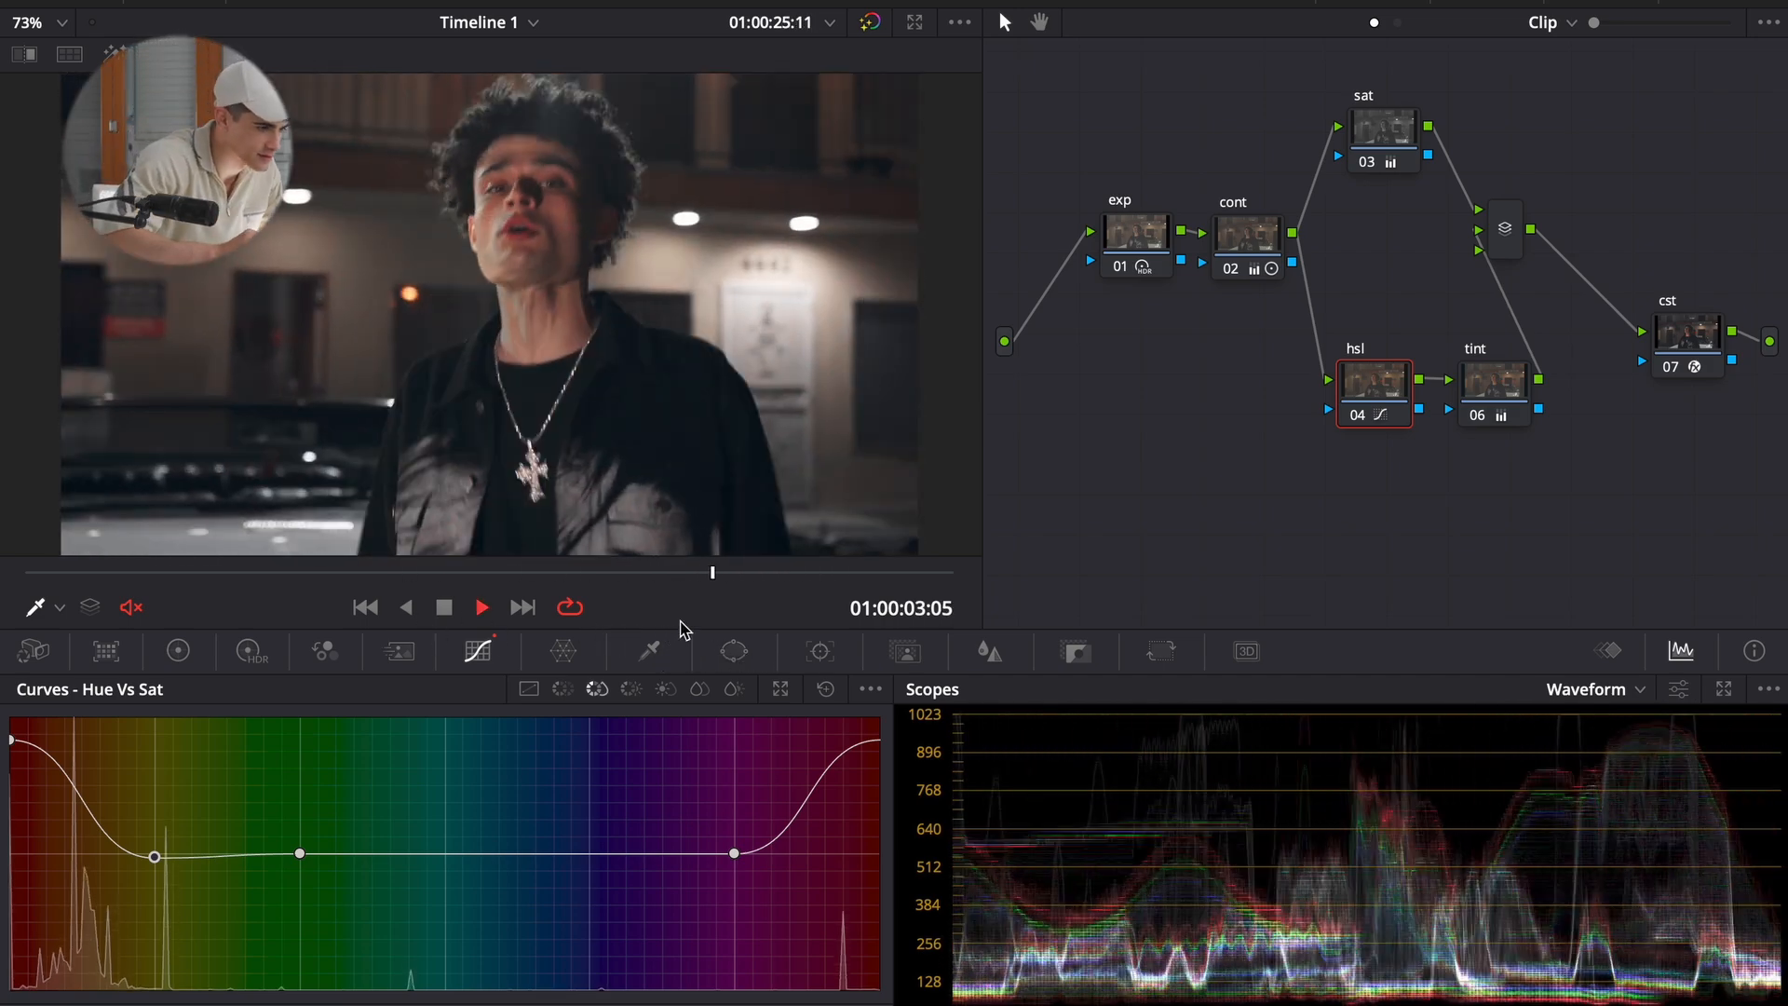
key("space")
left_click(1380, 140)
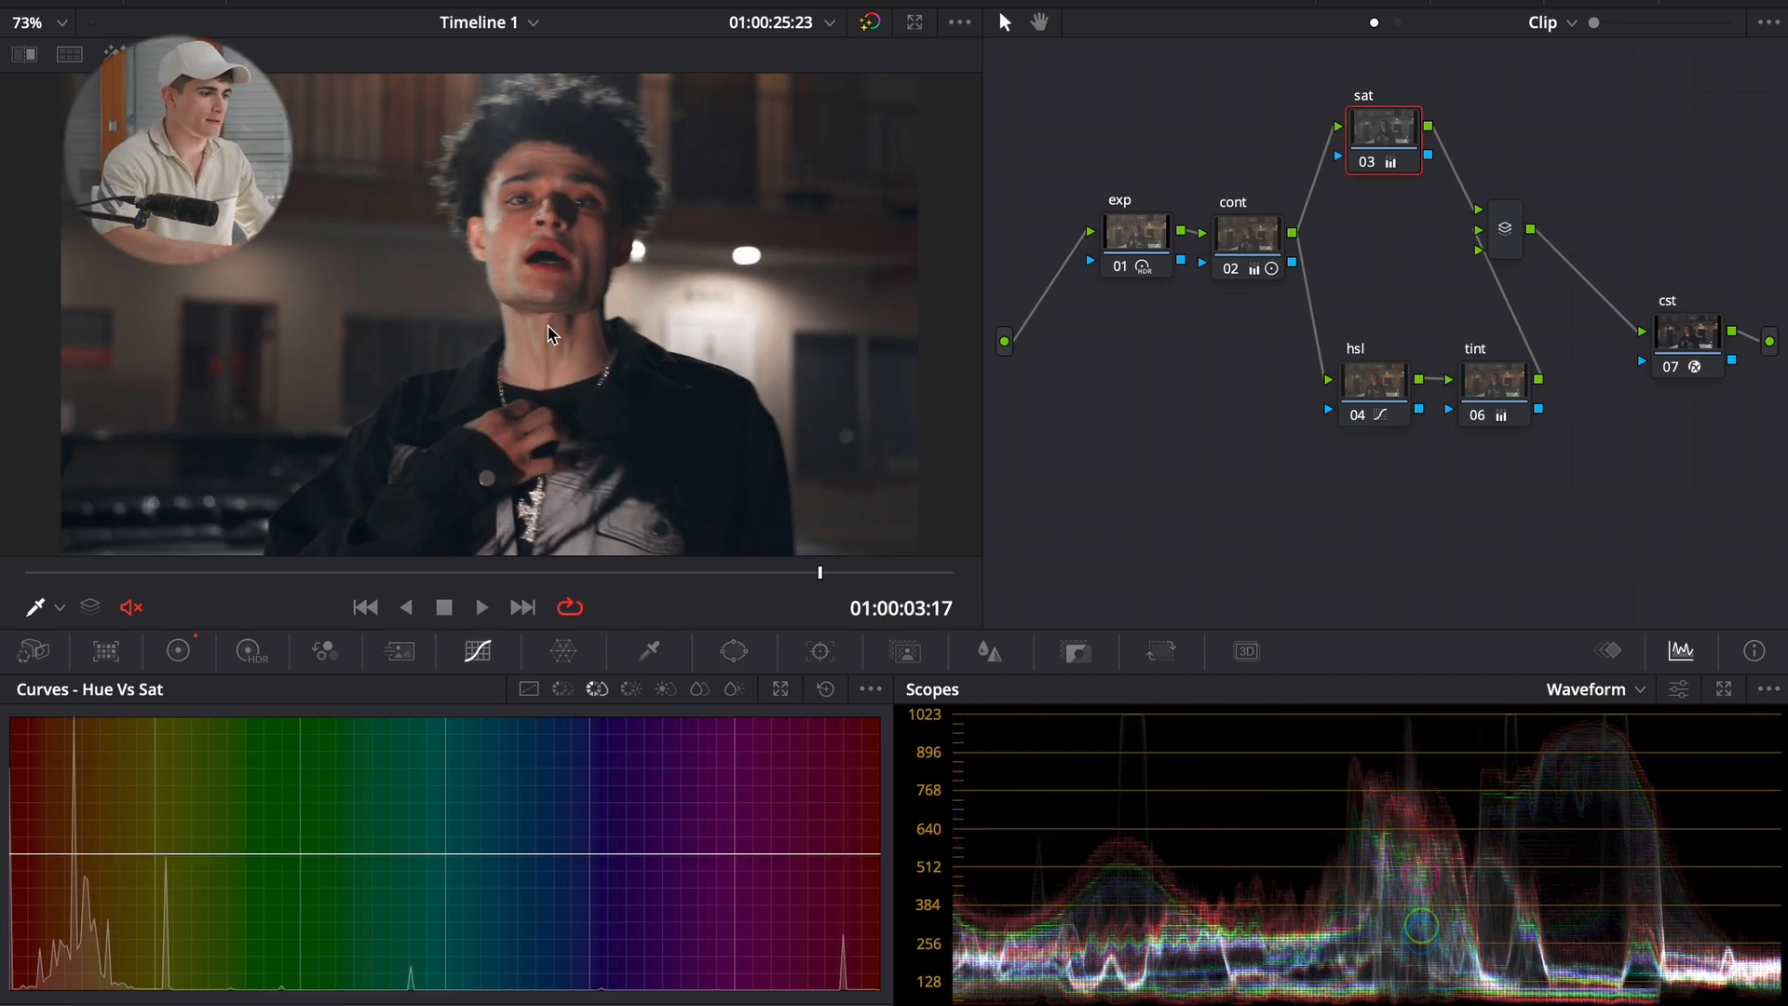
left_click(178, 654)
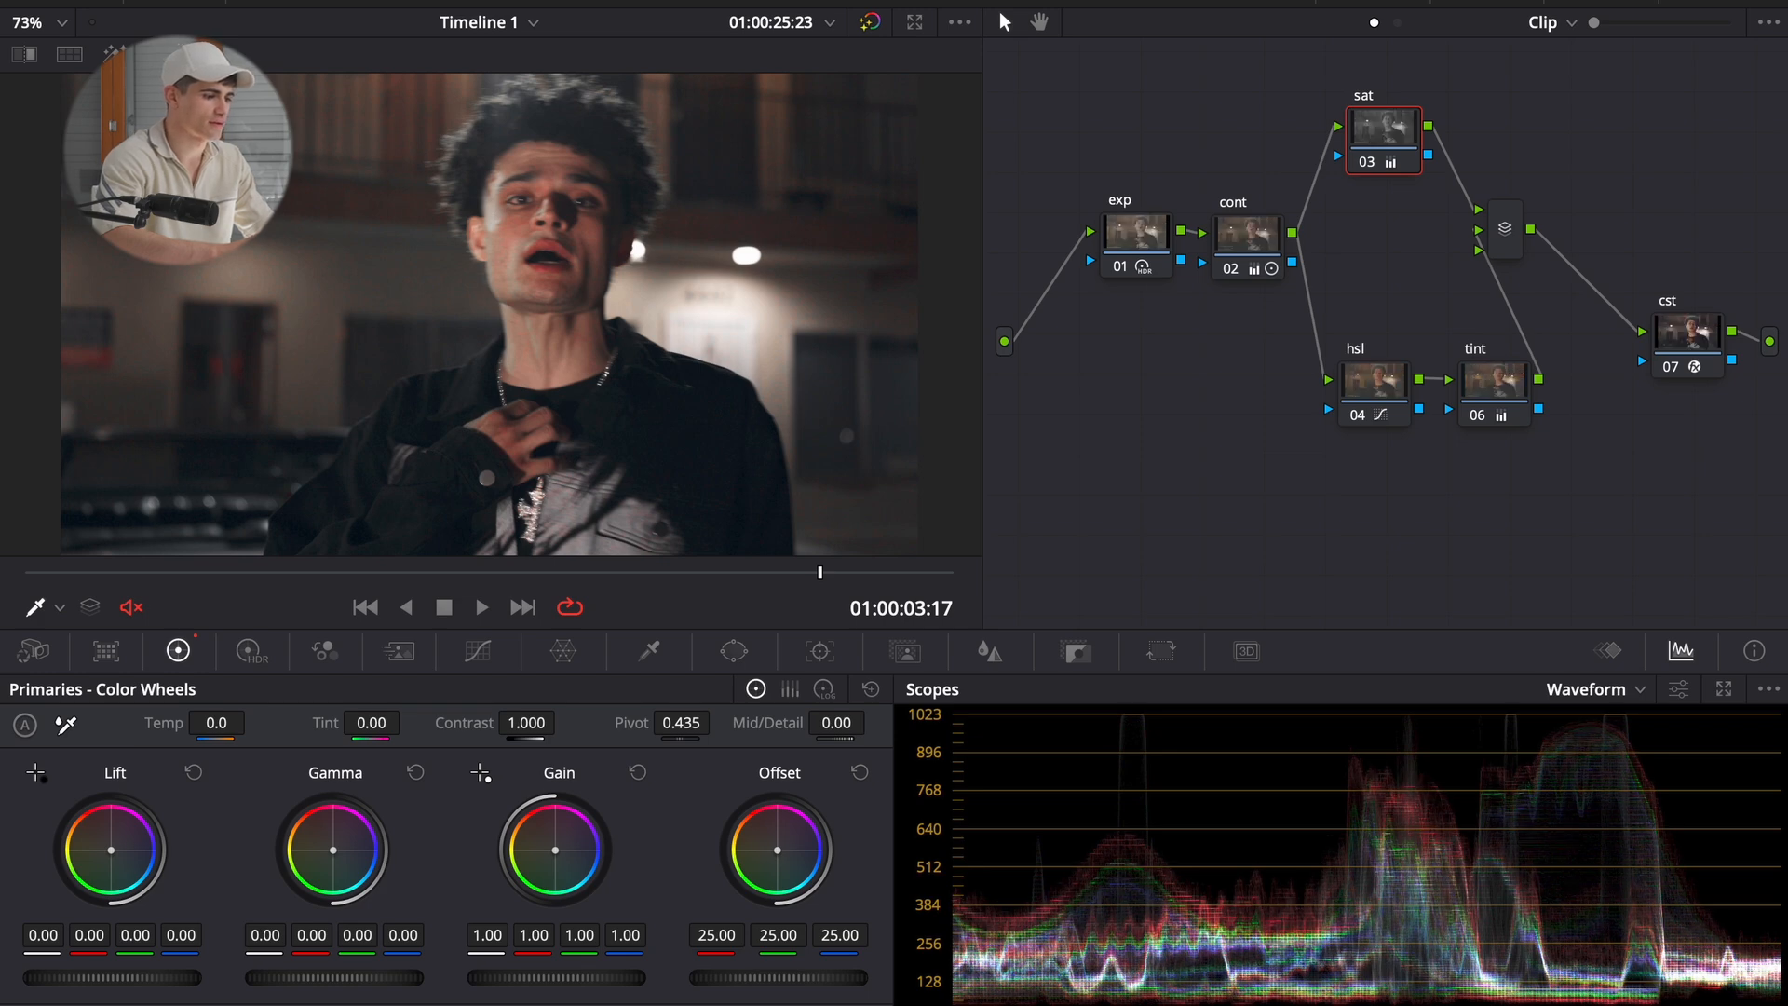
- On a frame near the start of the clip, nudge the tint node's Gamma very slightly away from red
left_click(1497, 367)
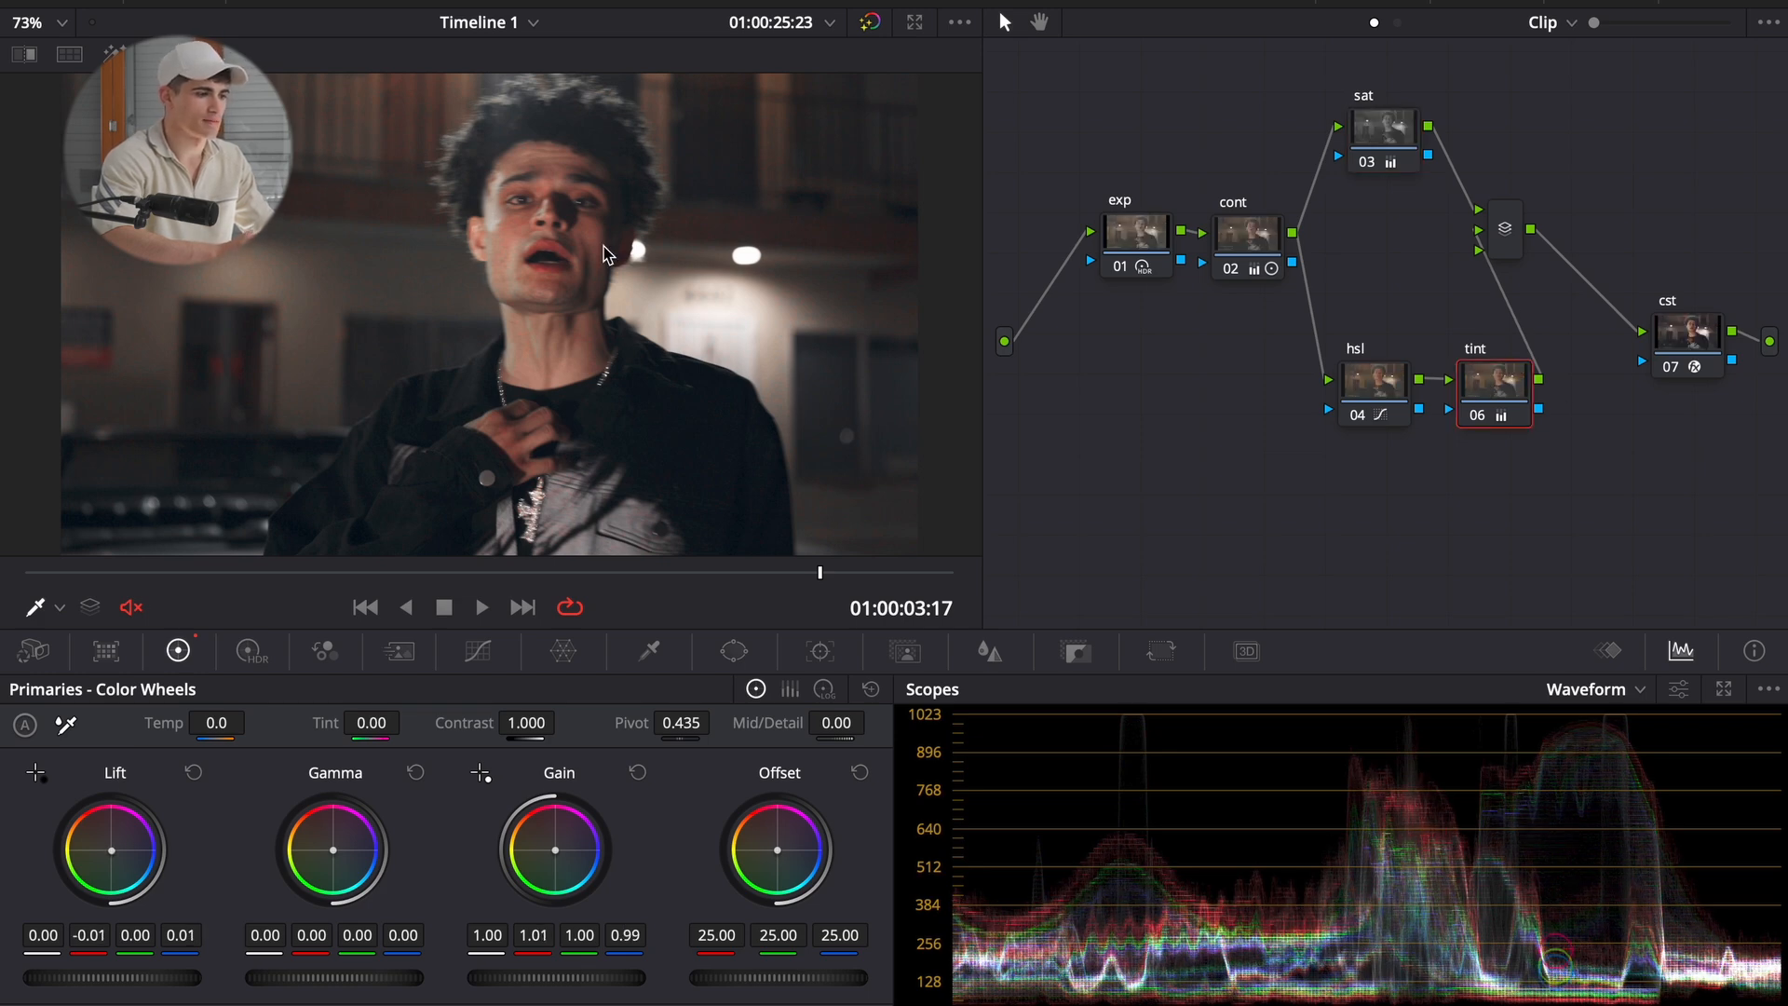
left_click(142, 572)
left_click_drag(140, 582, 158, 576)
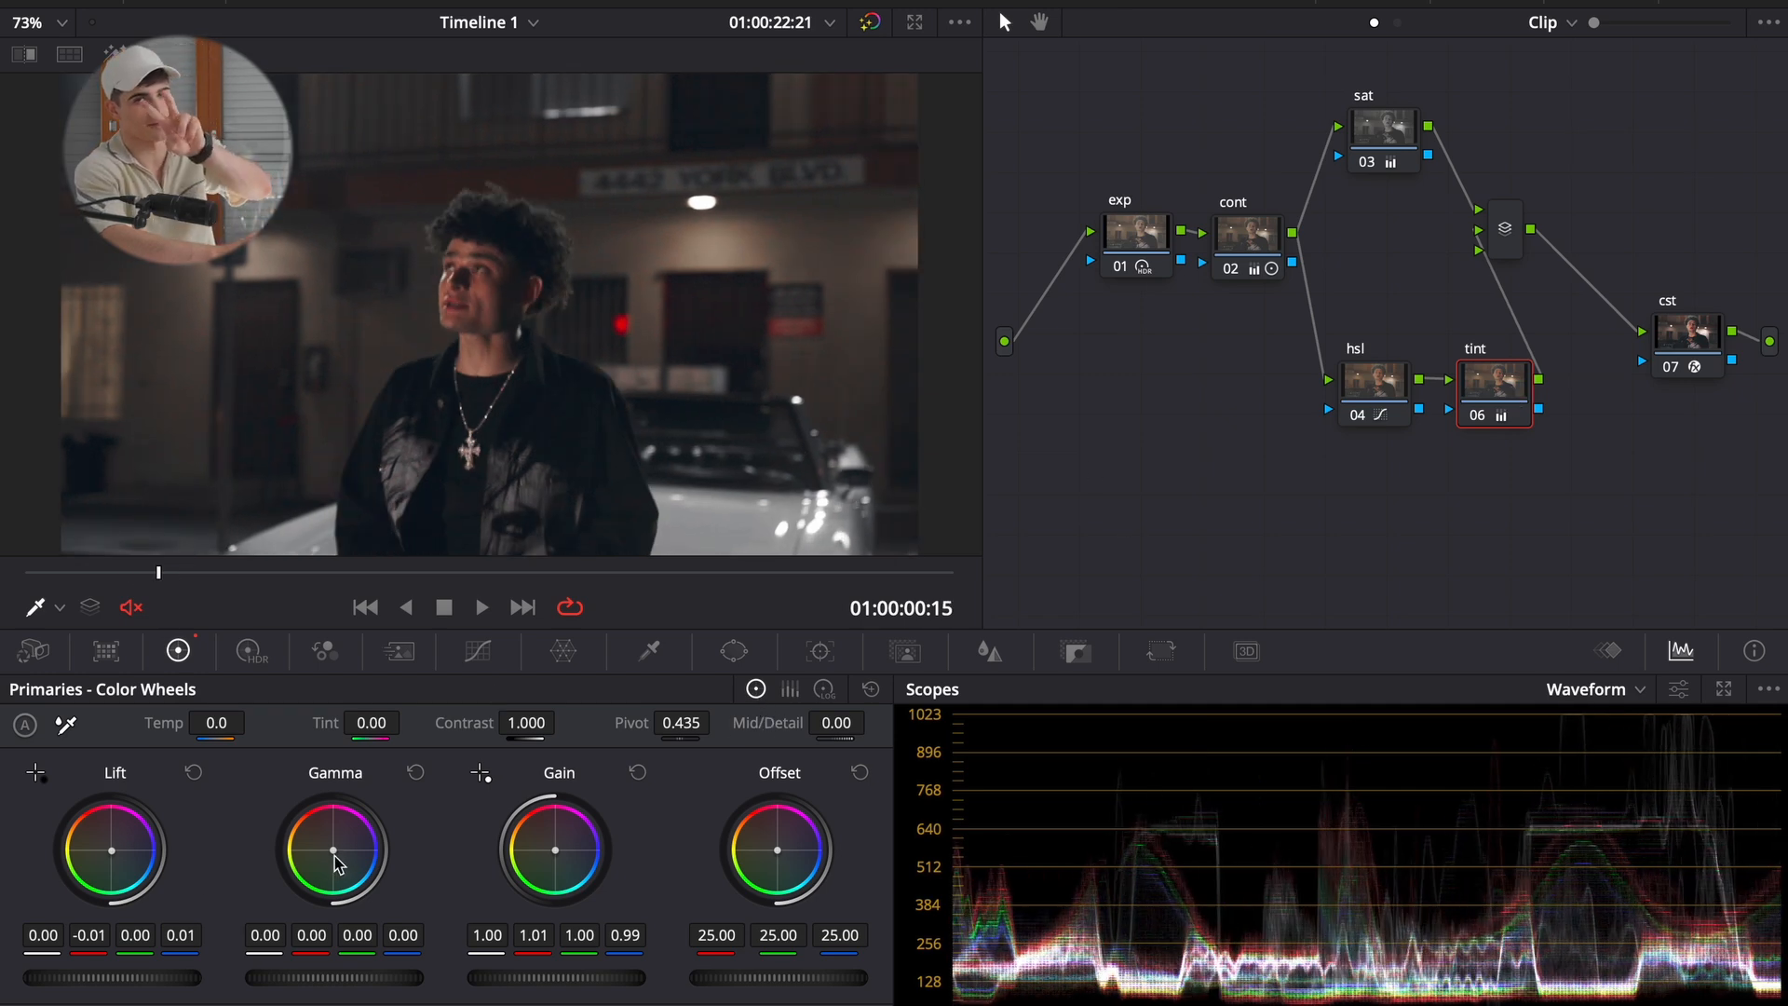
left_click_drag(339, 851, 343, 855)
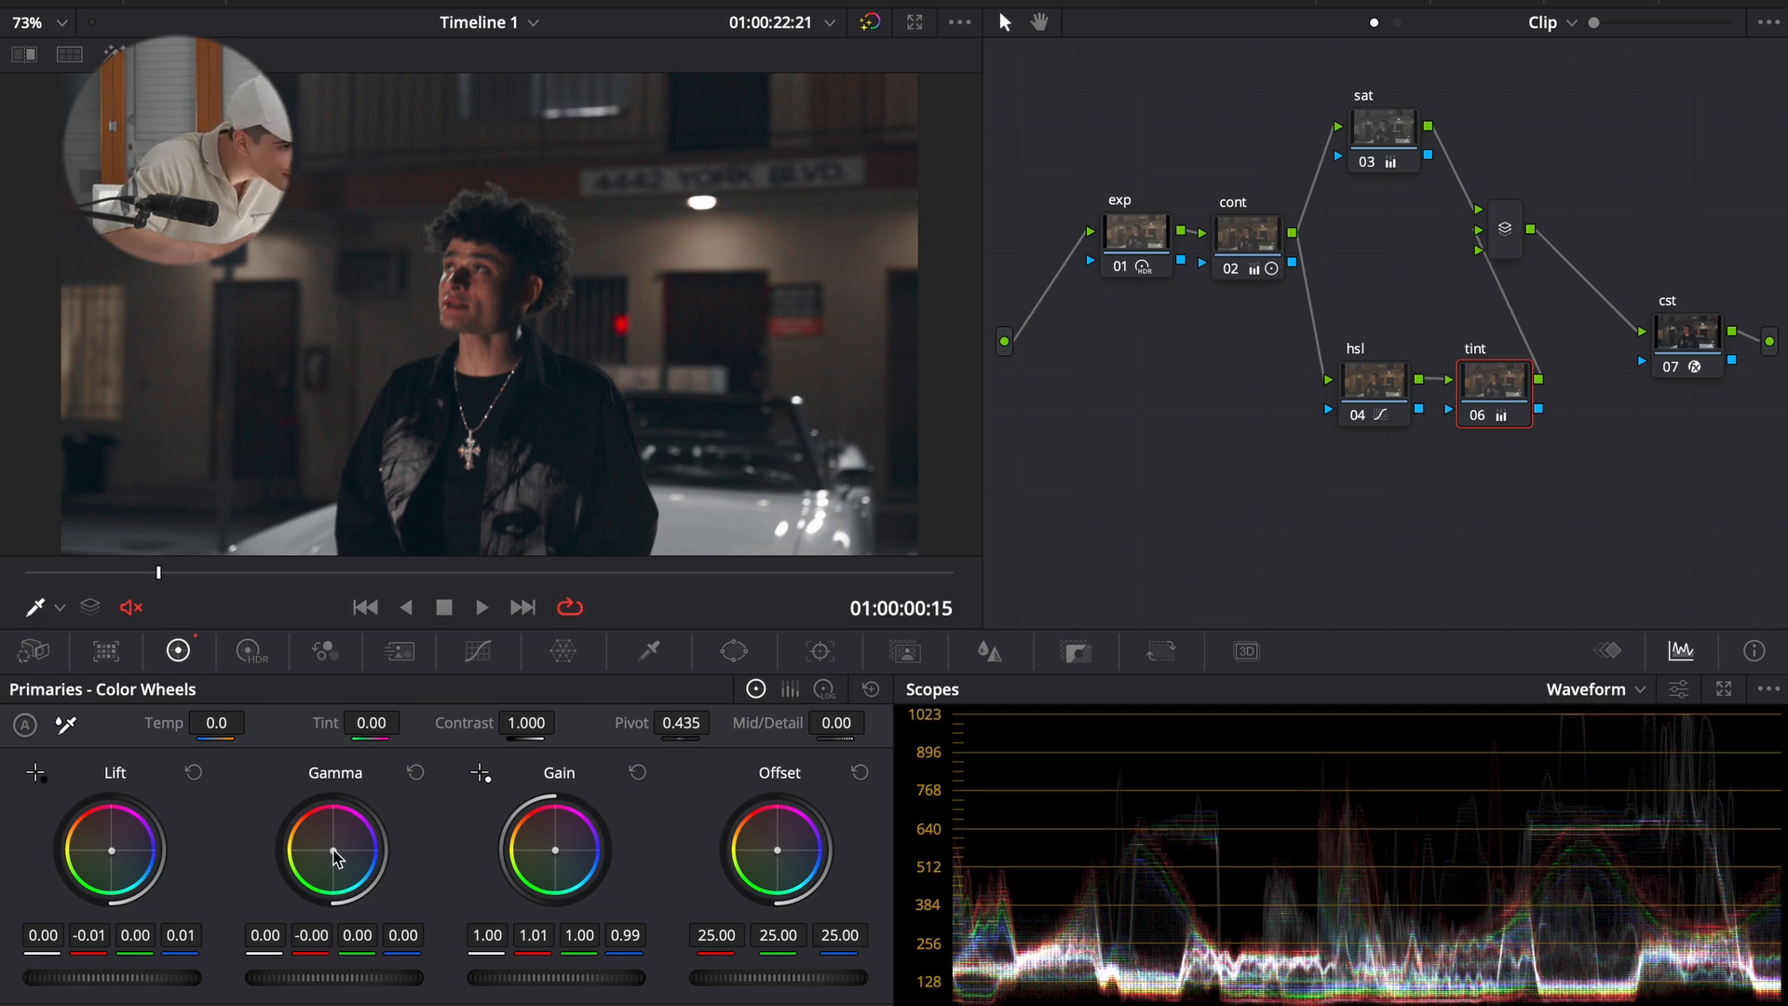
- Select the sat, hsl, tint and mixer nodes together and toggle them off and on to compare the image with and without them
left_click_drag(1611, 493, 1357, 374)
left_click_drag(1549, 73, 1378, 248)
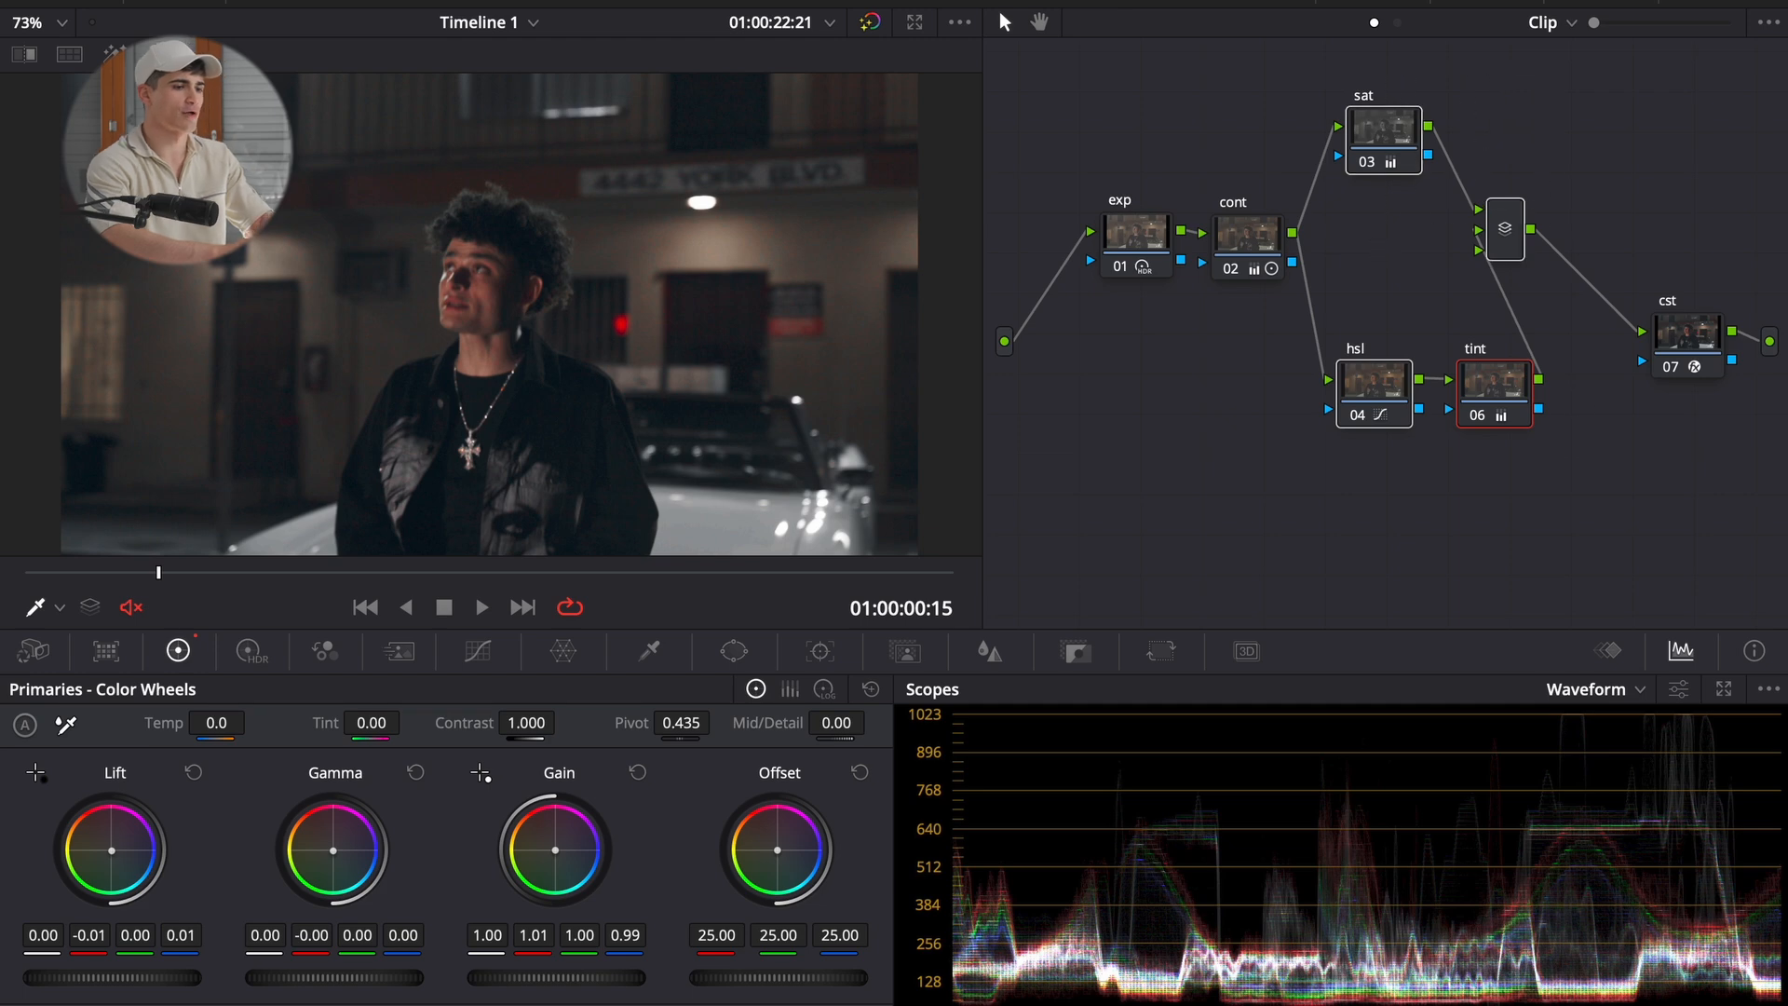
left_click_drag(1515, 86, 1366, 504)
key("ctrl+d")
key("ctrl+d")
key("ctrl+d")
key("ctrl+d")
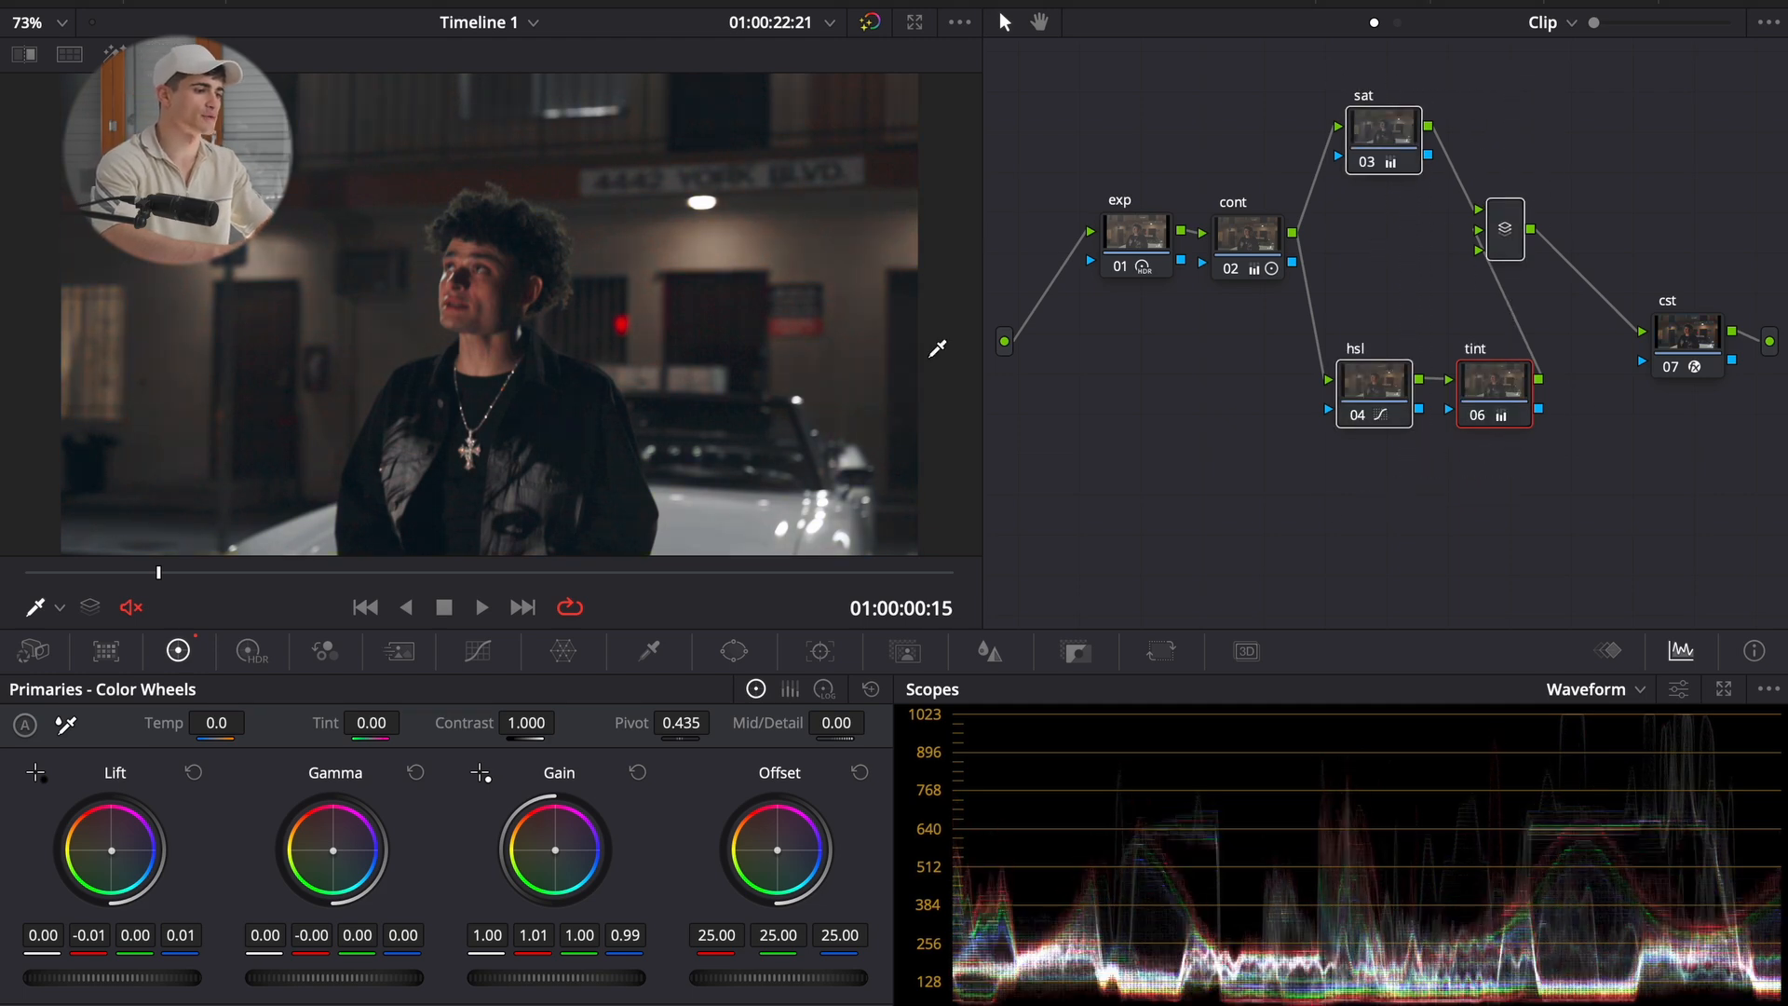
left_click_drag(160, 575, 132, 613)
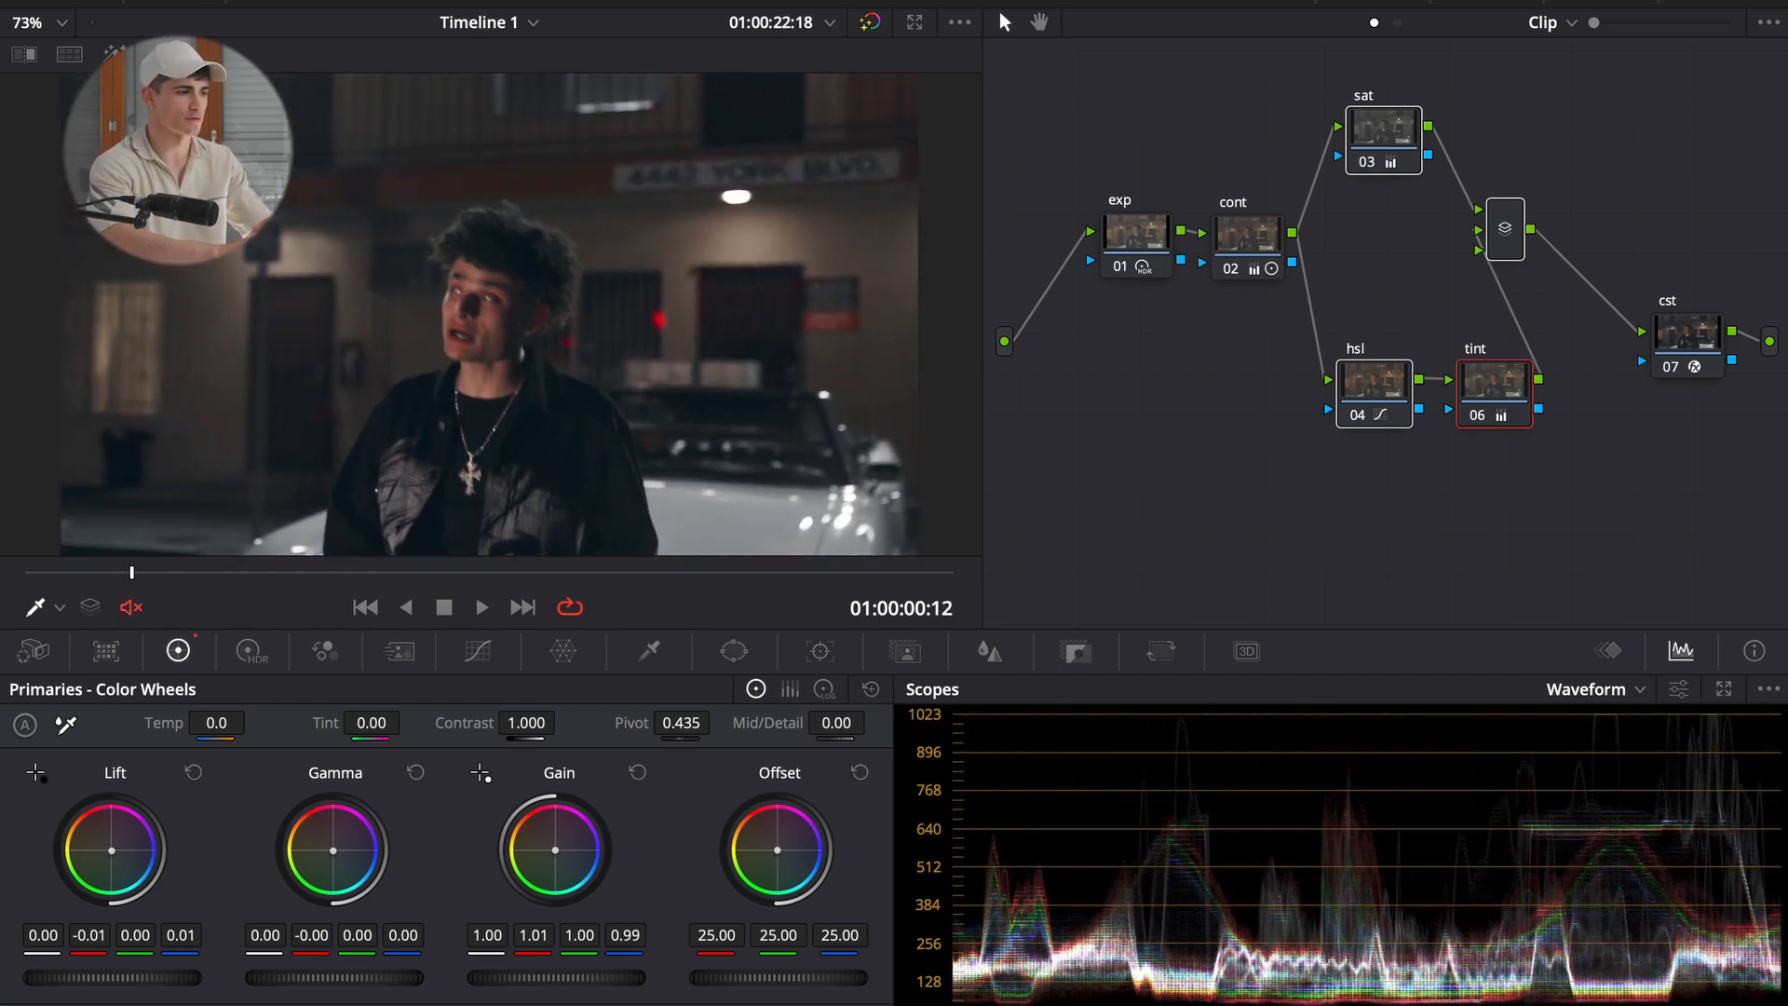
- Show the clip thumbnails and switch between clips 01 and 02 to compare the graded and ungraded shots
left_click(1376, 2)
left_click(225, 557)
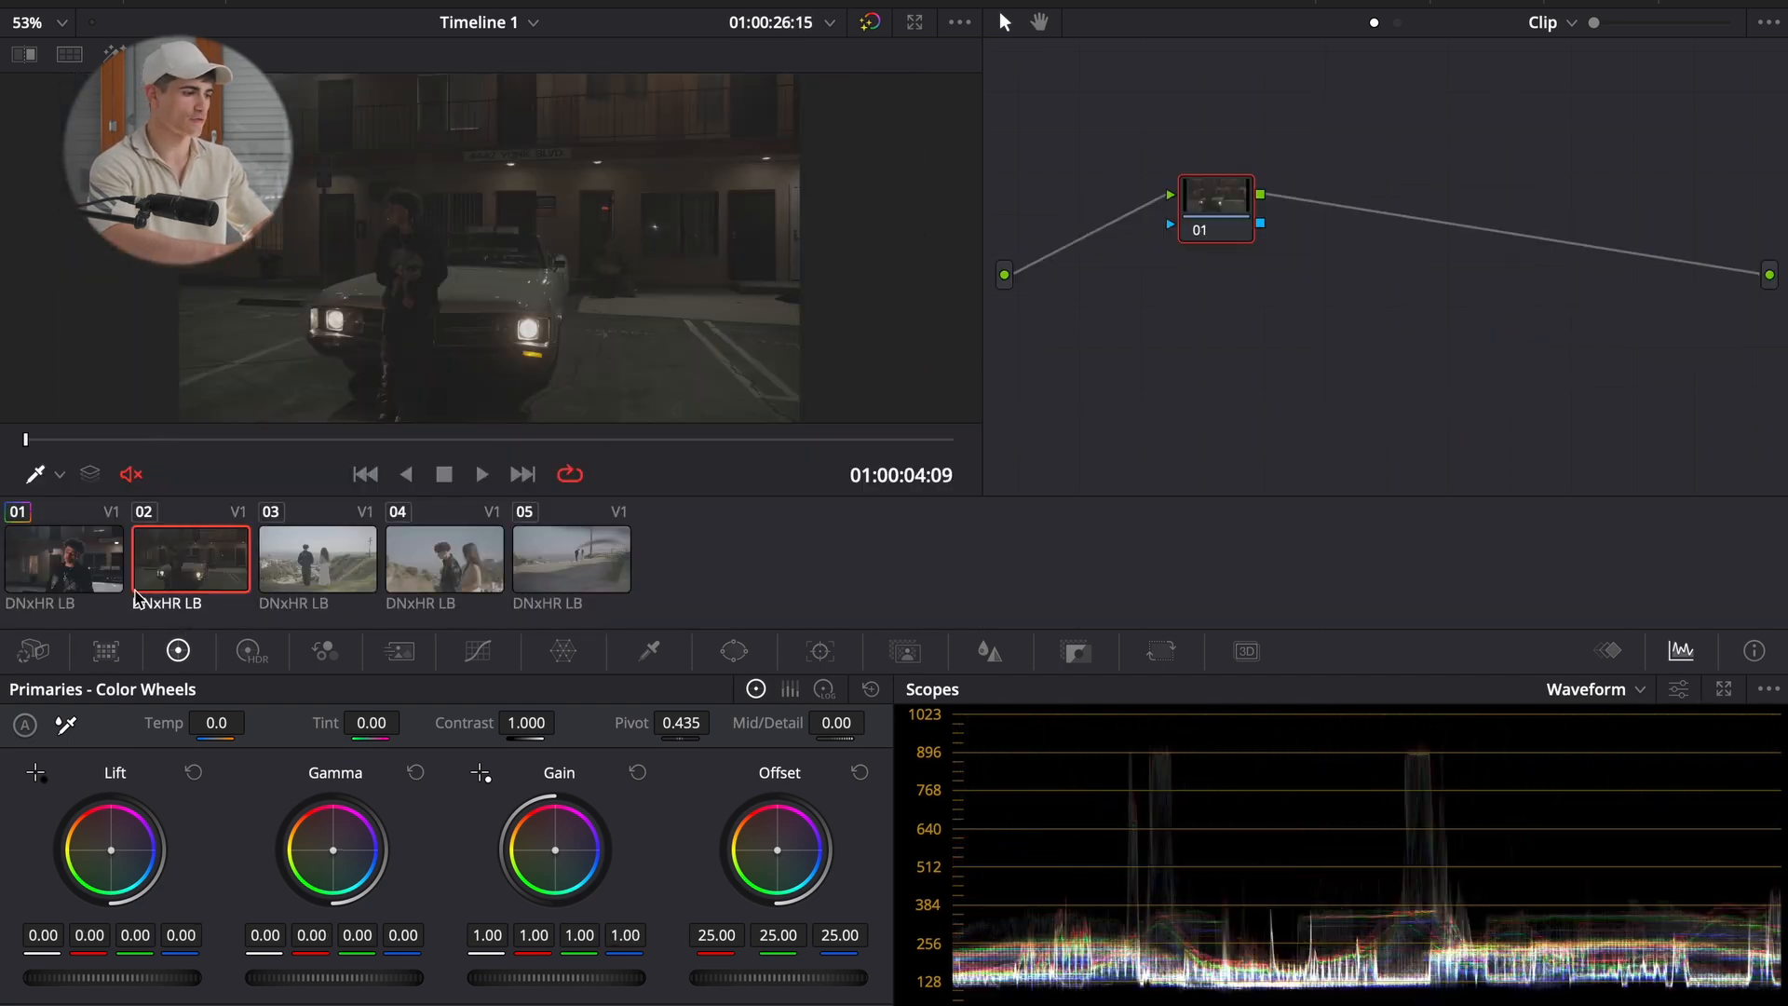
left_click(37, 566)
left_click(240, 544)
left_click(101, 564)
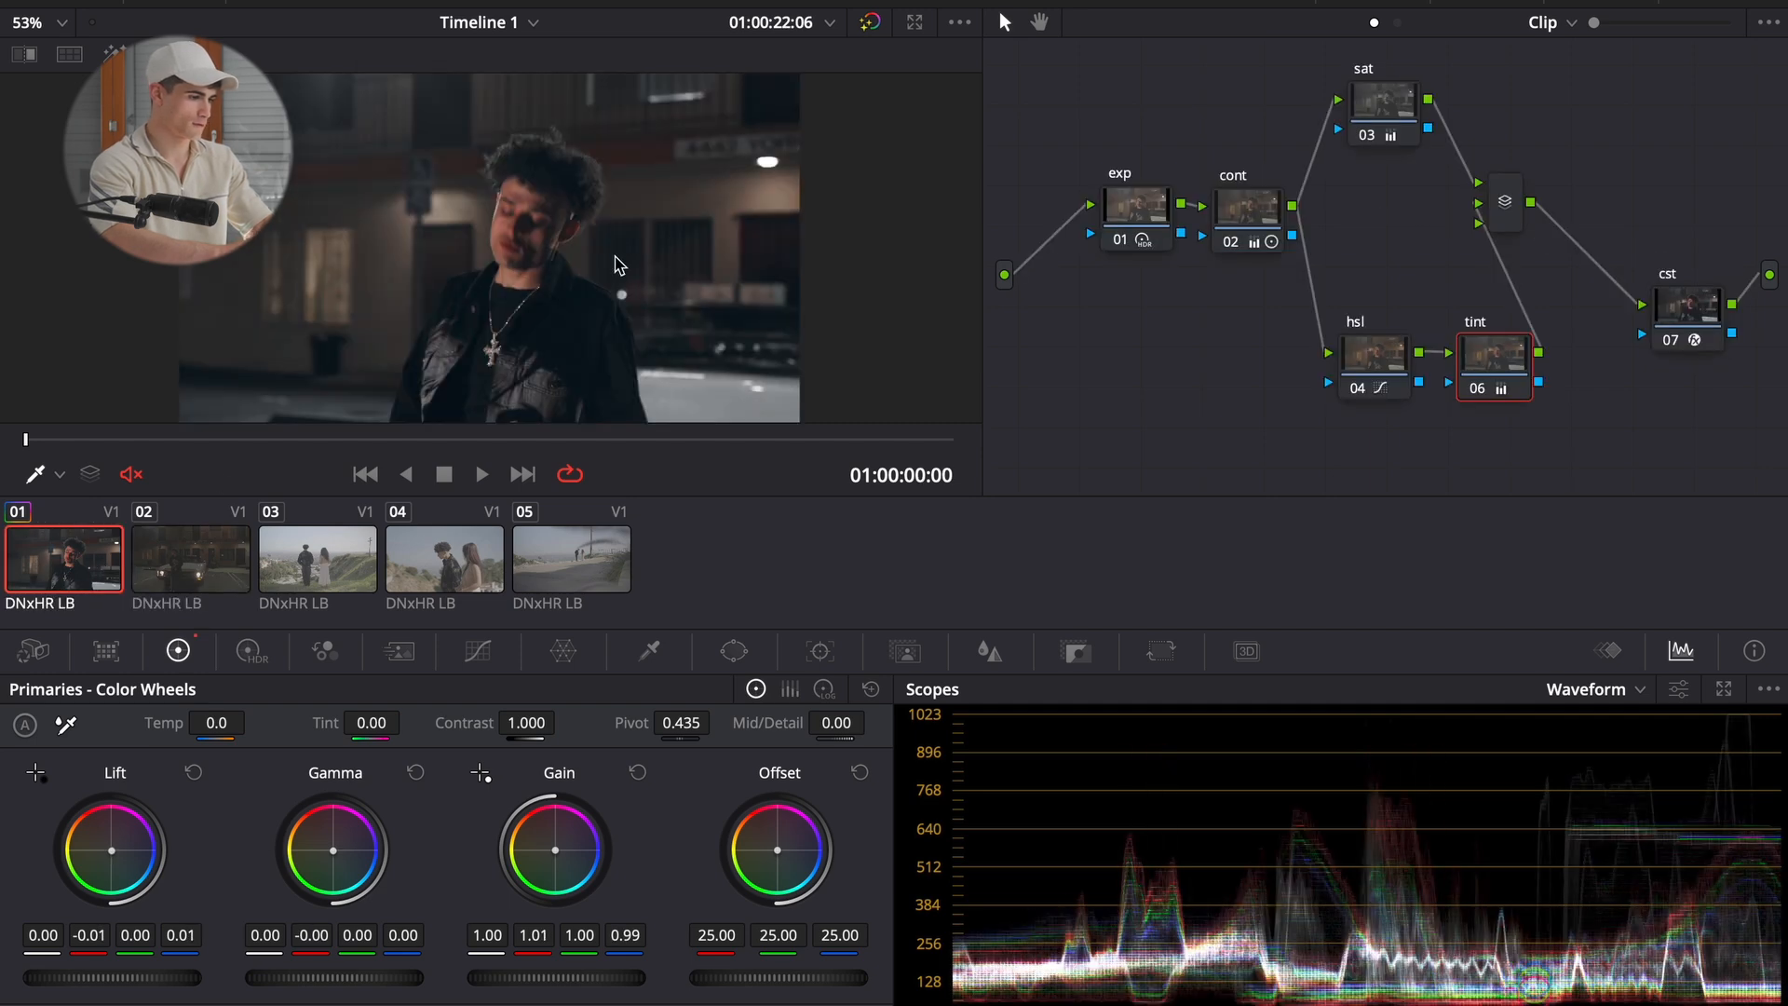
- Apply the grade of clip 01 to clip 02
right_click(618, 268)
left_click(358, 471)
left_click(196, 578)
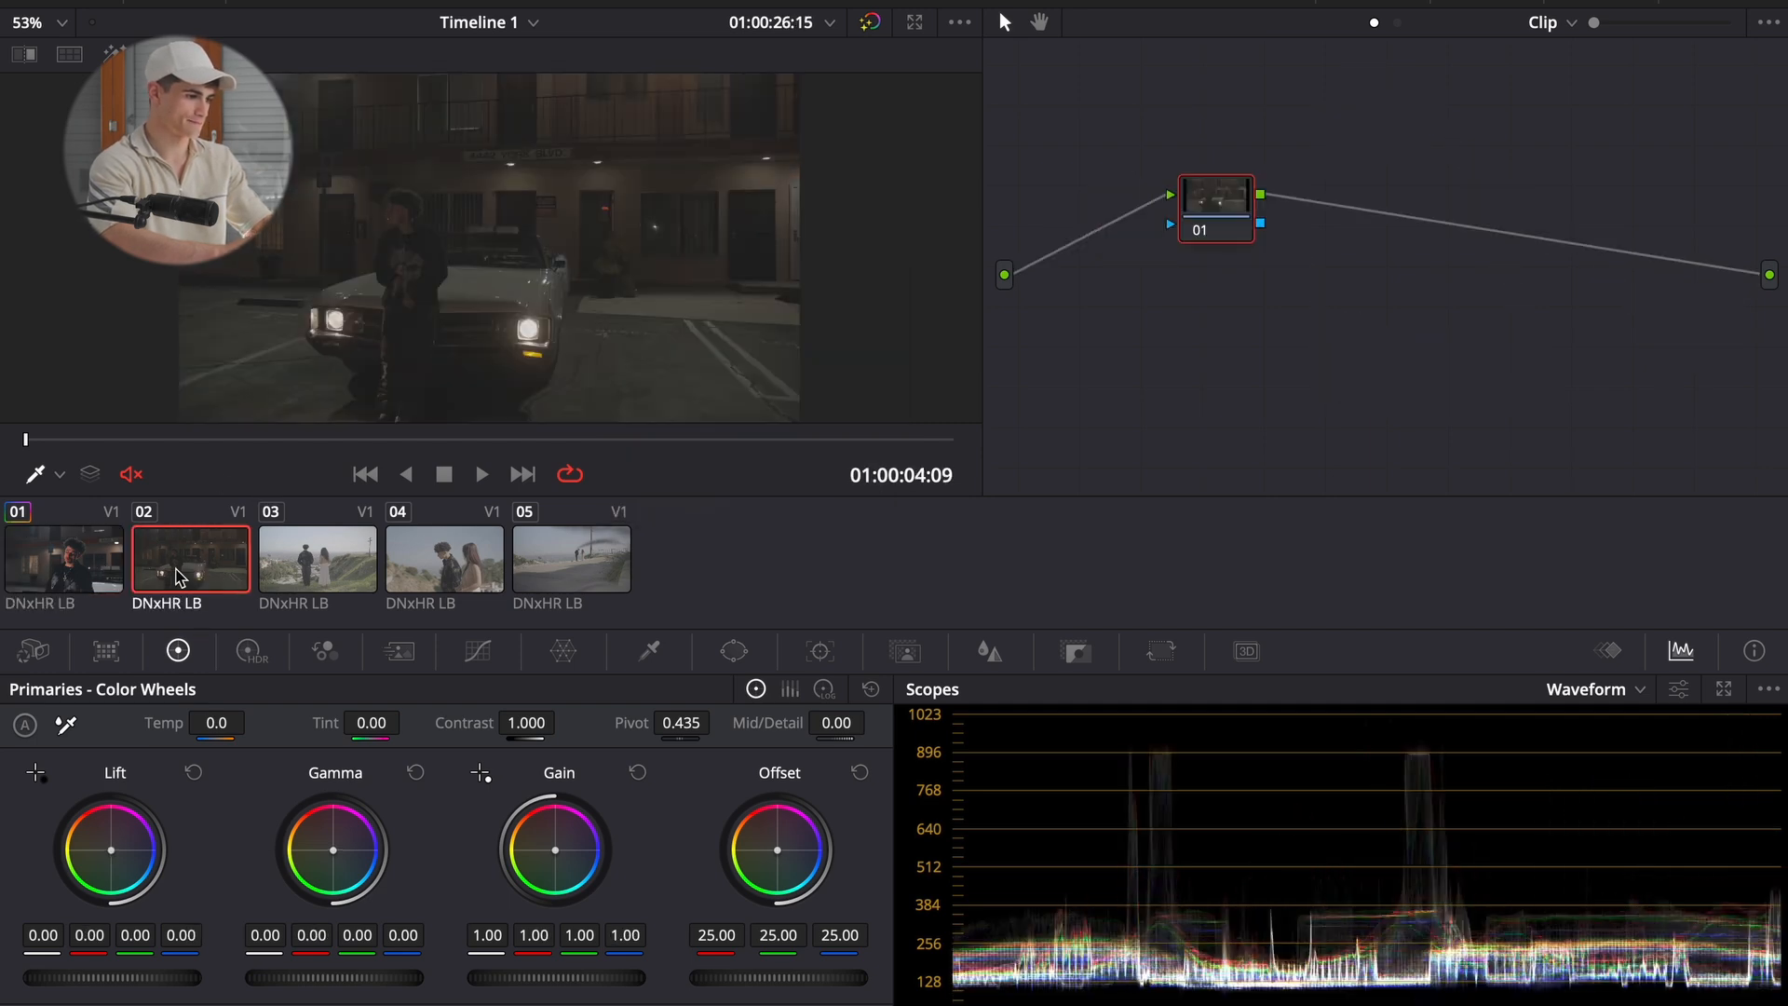
right_click(86, 577)
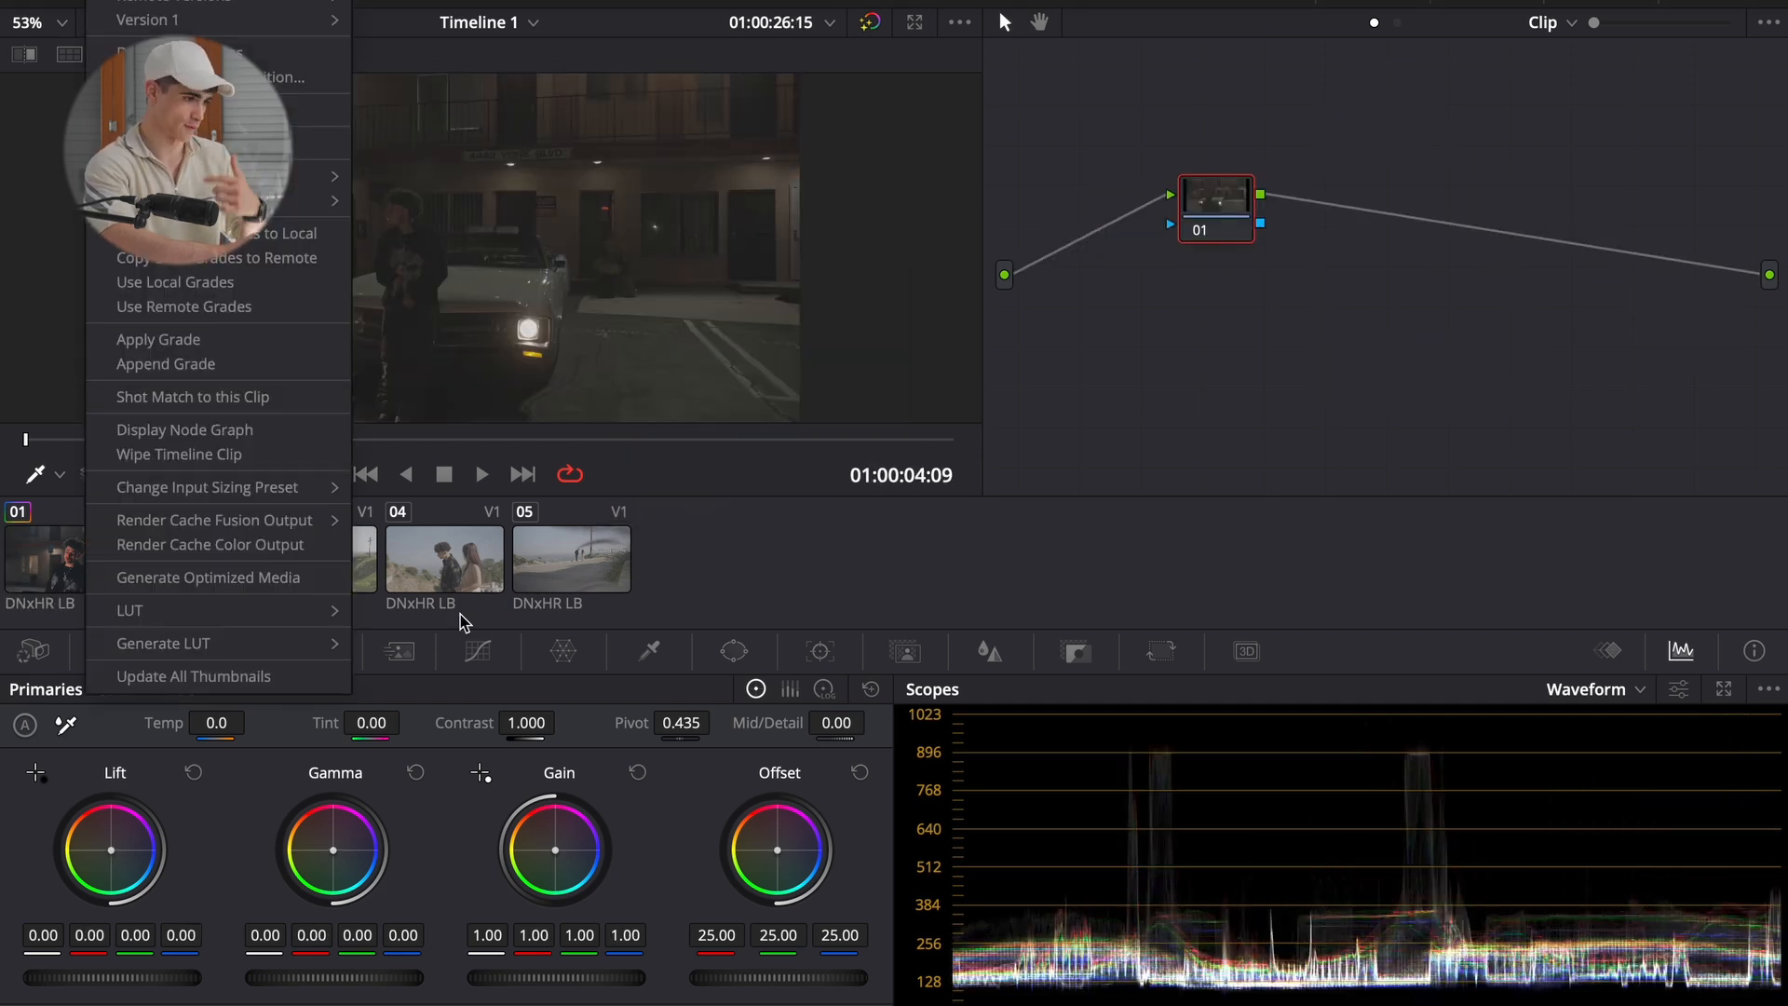
left_click(235, 560)
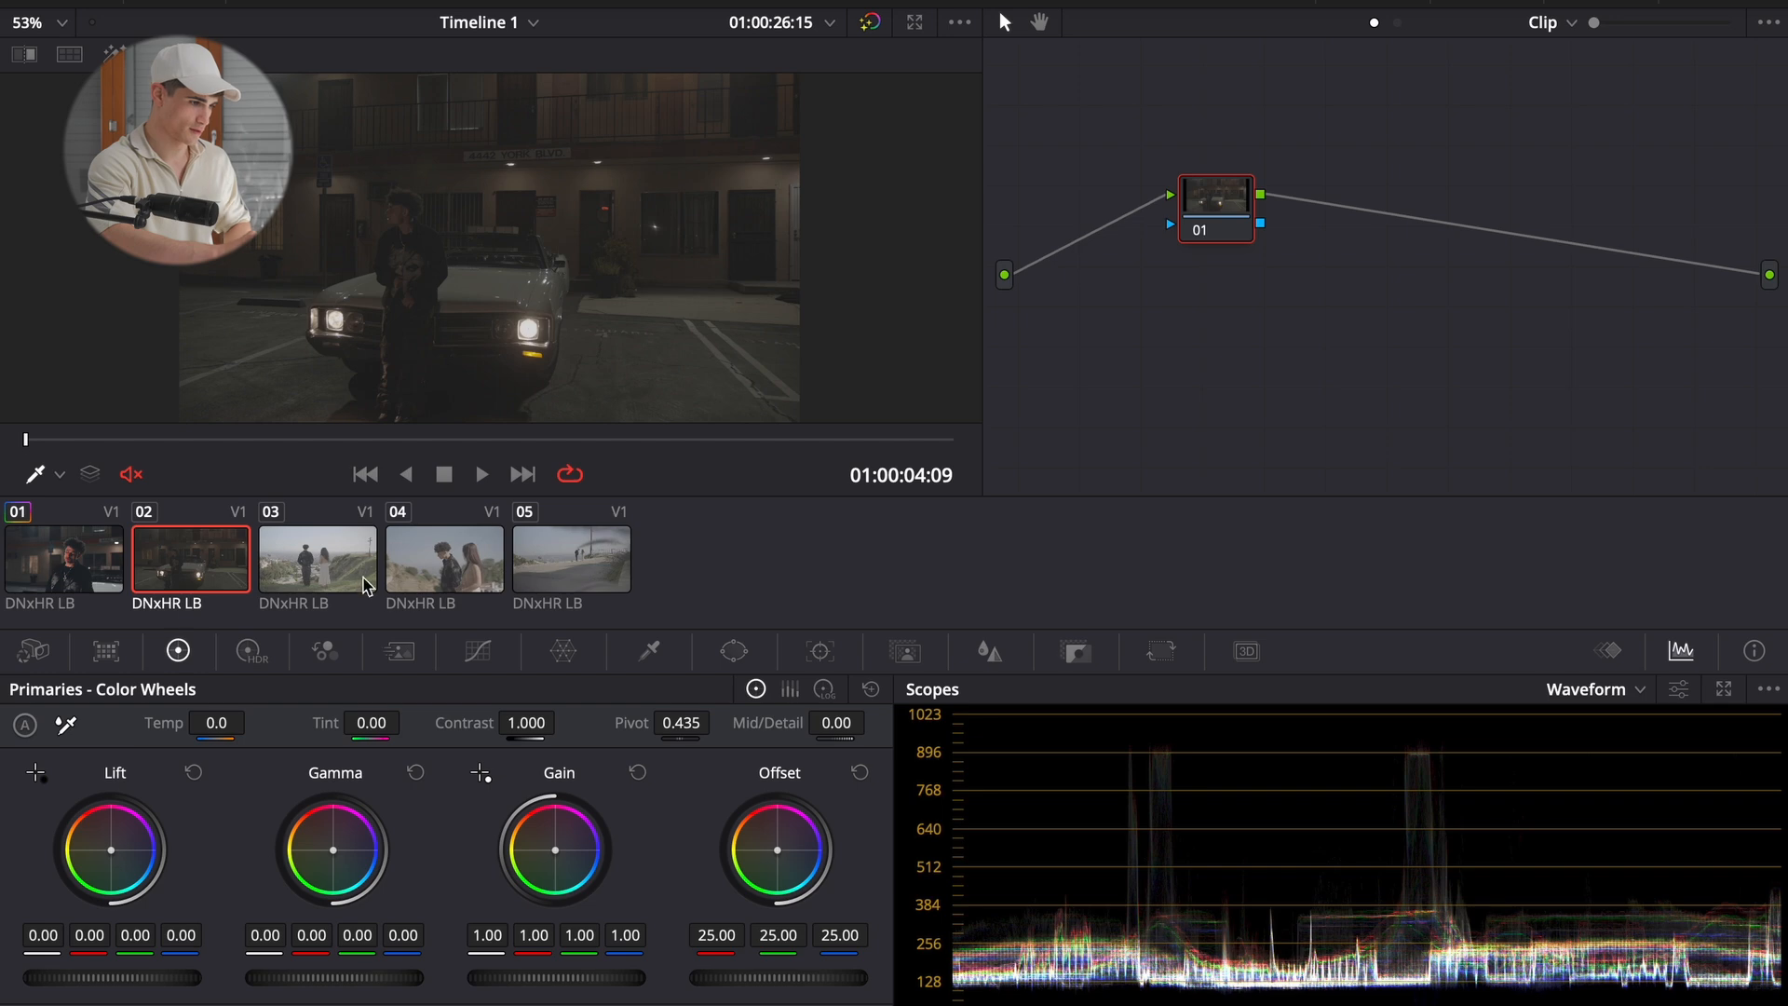
right_click(58, 557)
left_click(197, 343)
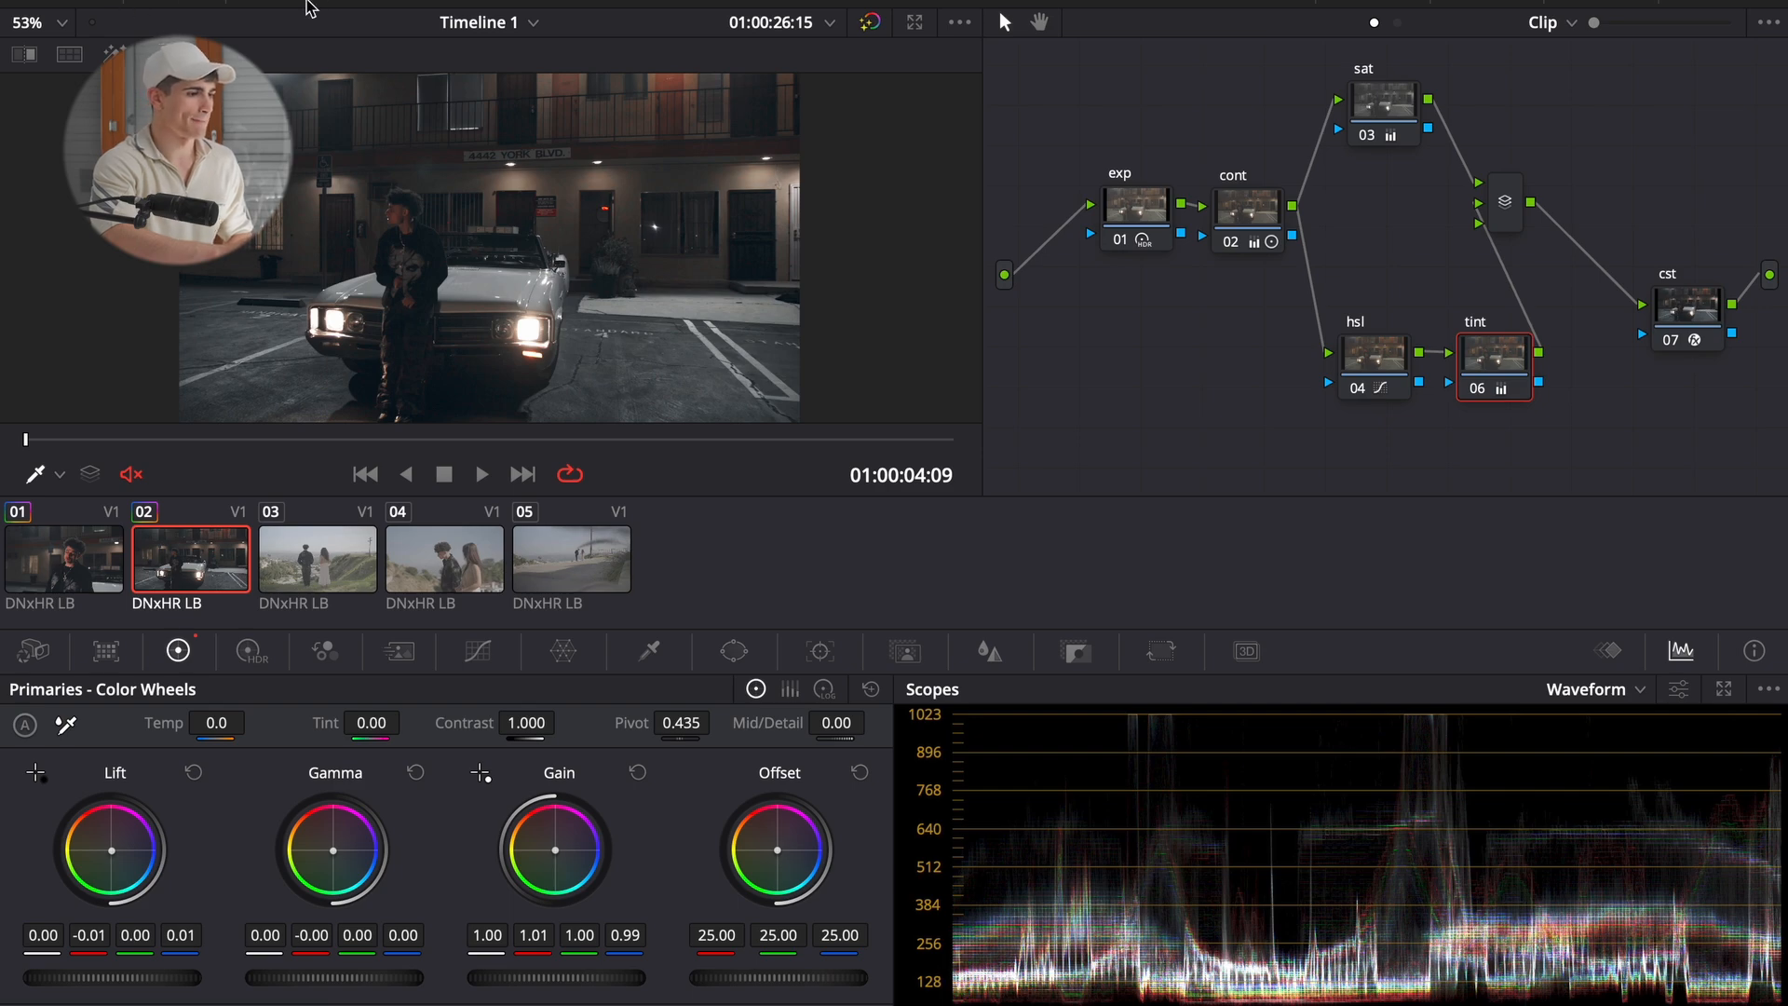
- Hide the clip thumbnails, play back clip 02 and jump between it and clip 01 to compare their looks
left_click(1362, 7)
key("space")
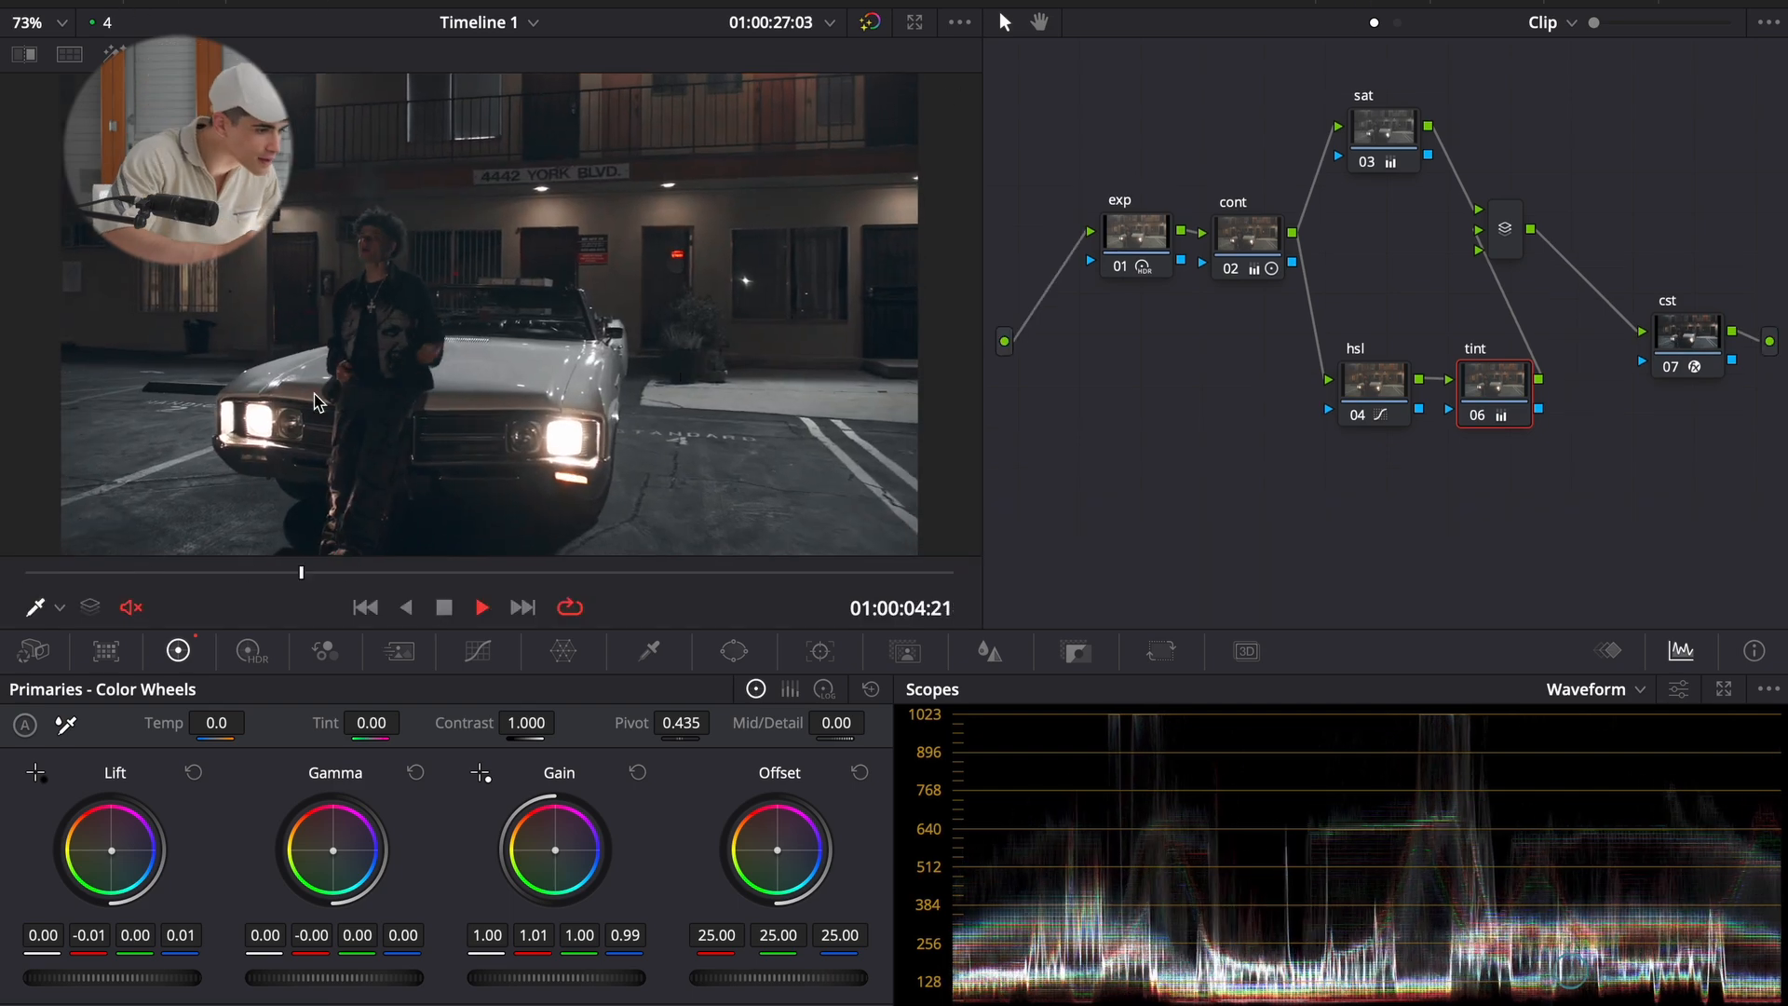
key("space")
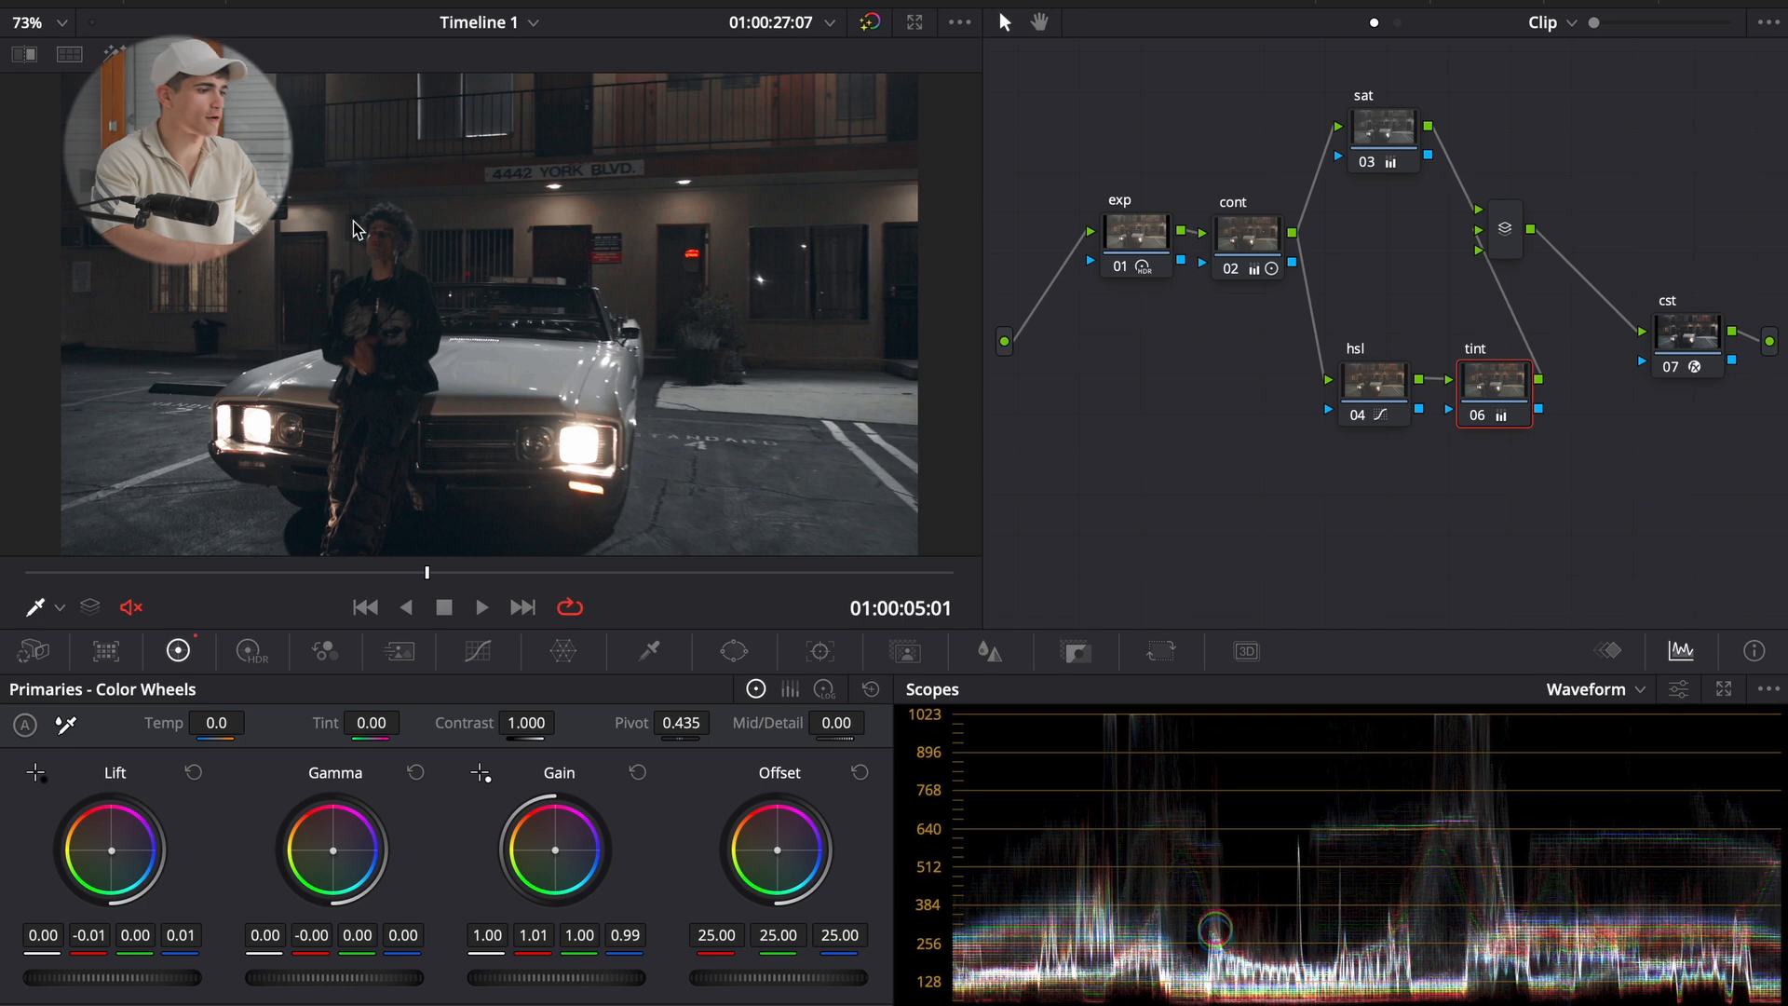
left_click(365, 607)
left_click(522, 607)
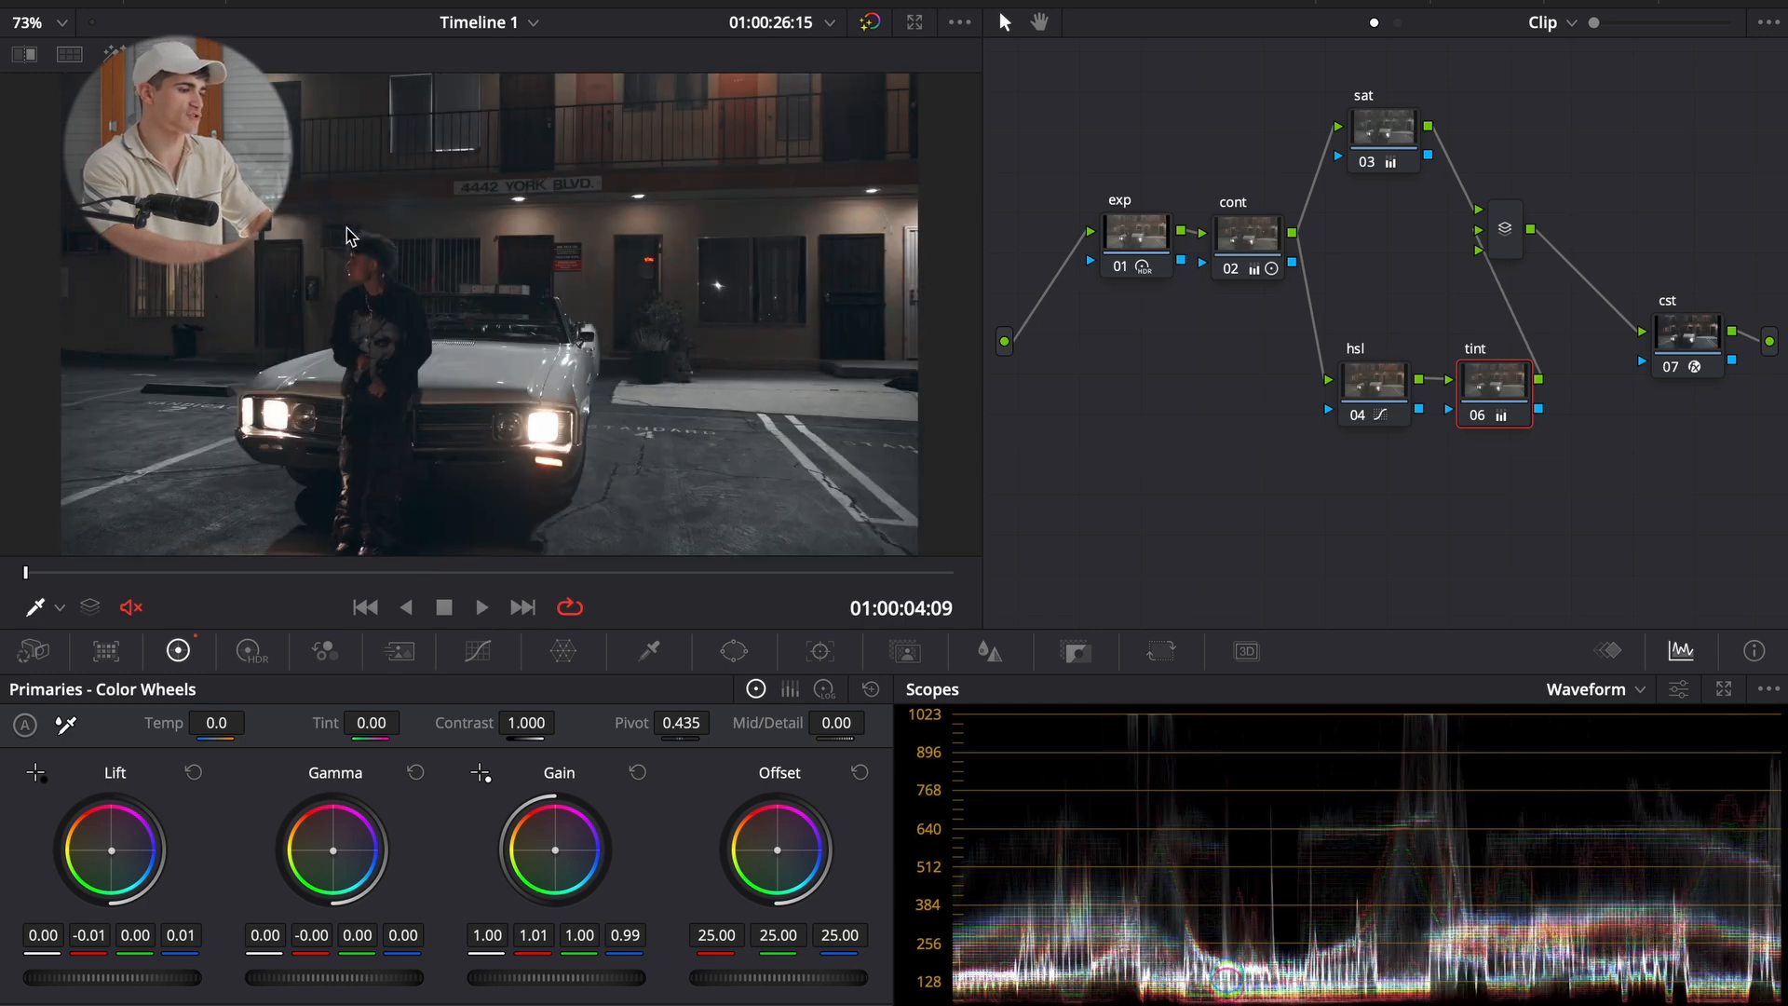
left_click(365, 608)
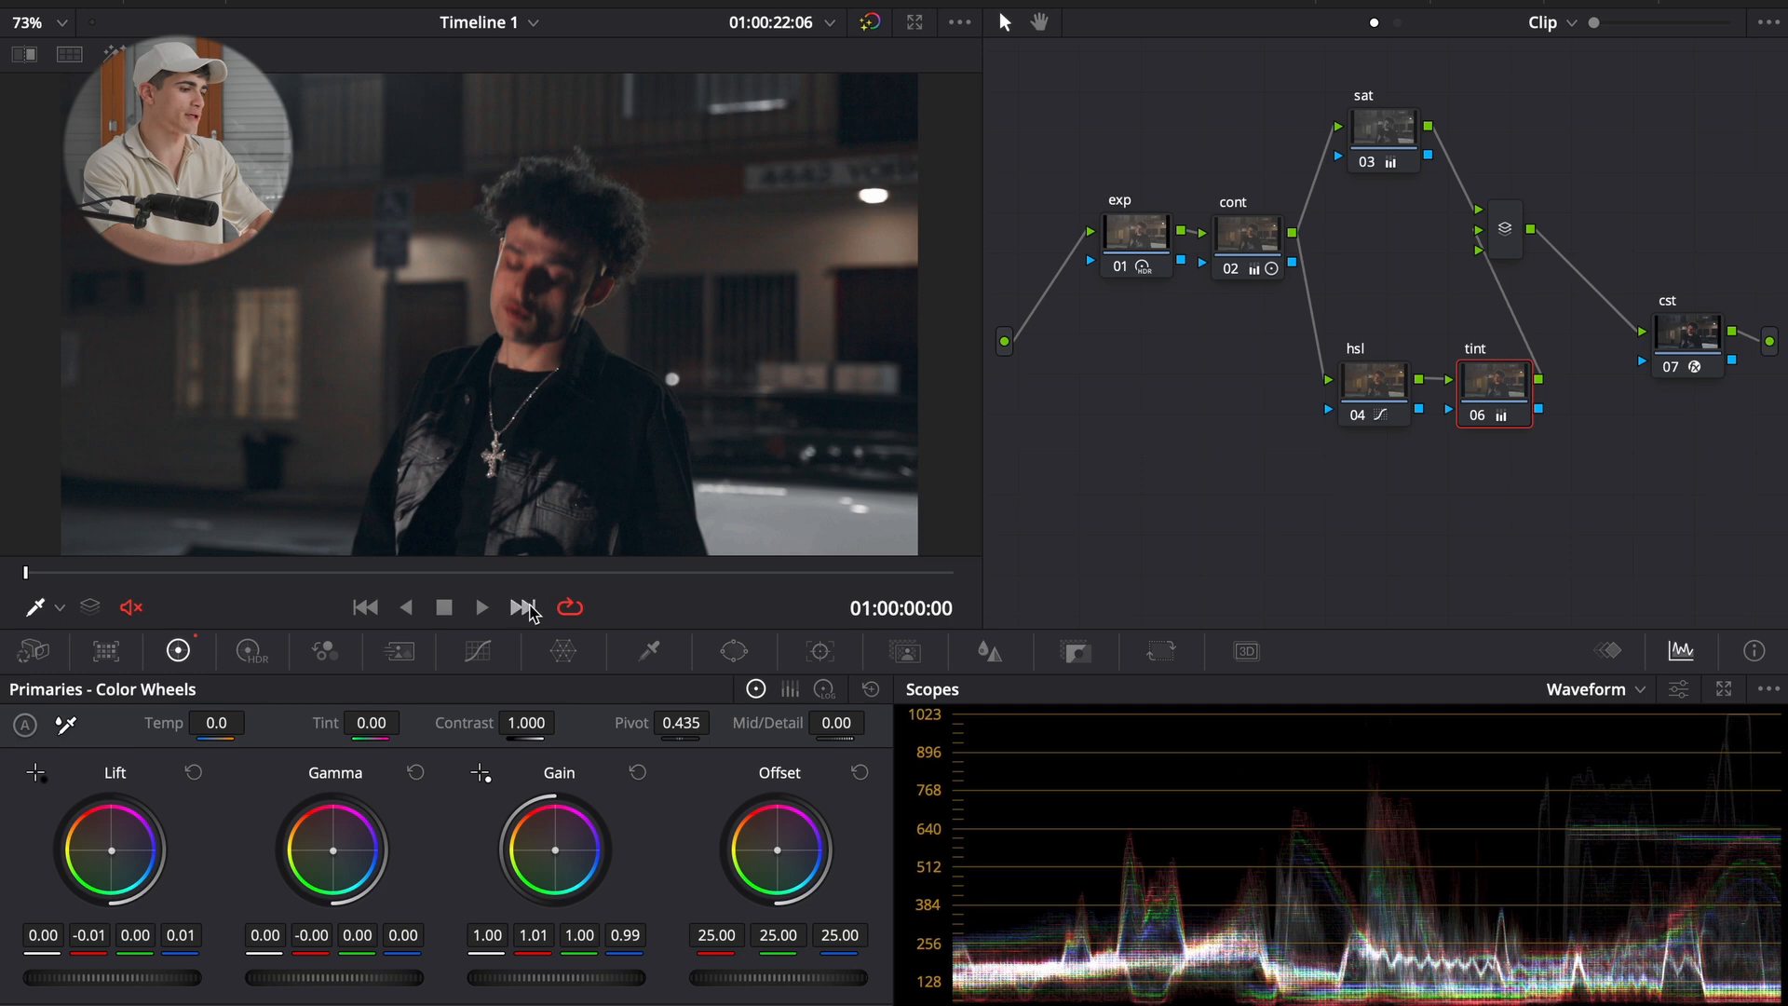
left_click(522, 607)
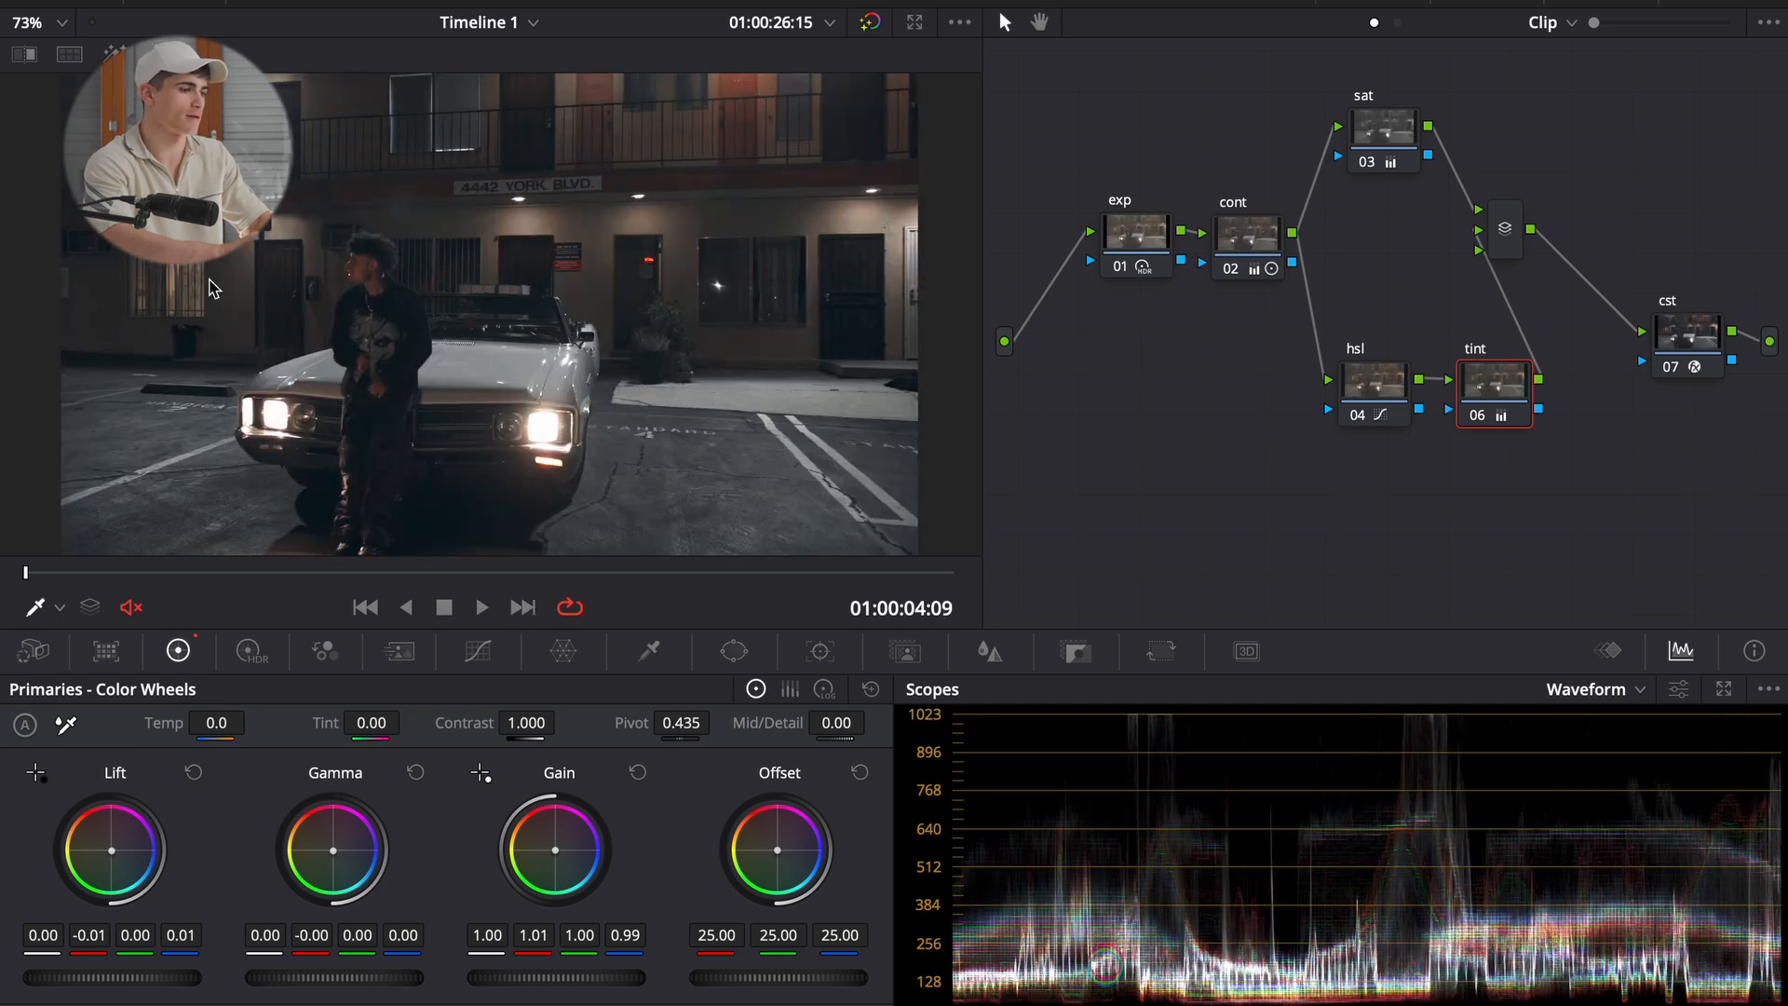
- Go to the start of clip 01 and move the hsl and tint nodes closer beneath the cont node
left_click(363, 607)
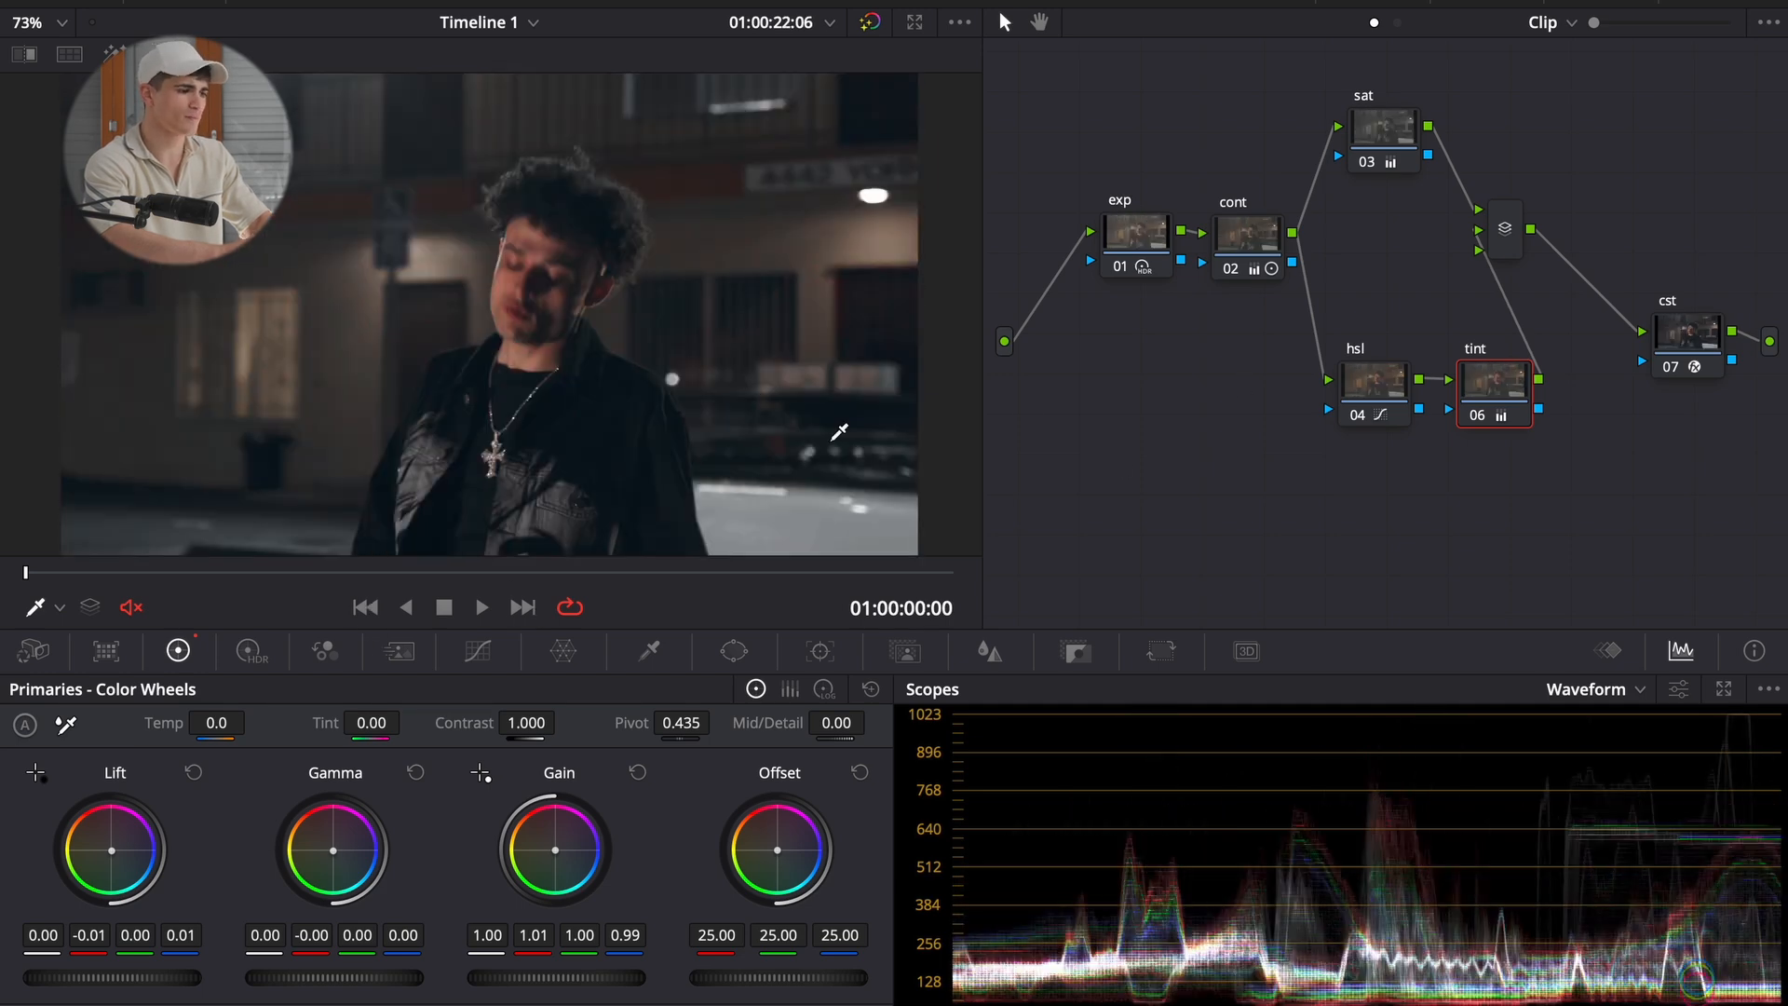
left_click_drag(1536, 434, 1408, 375)
left_click_drag(1378, 370, 1300, 367)
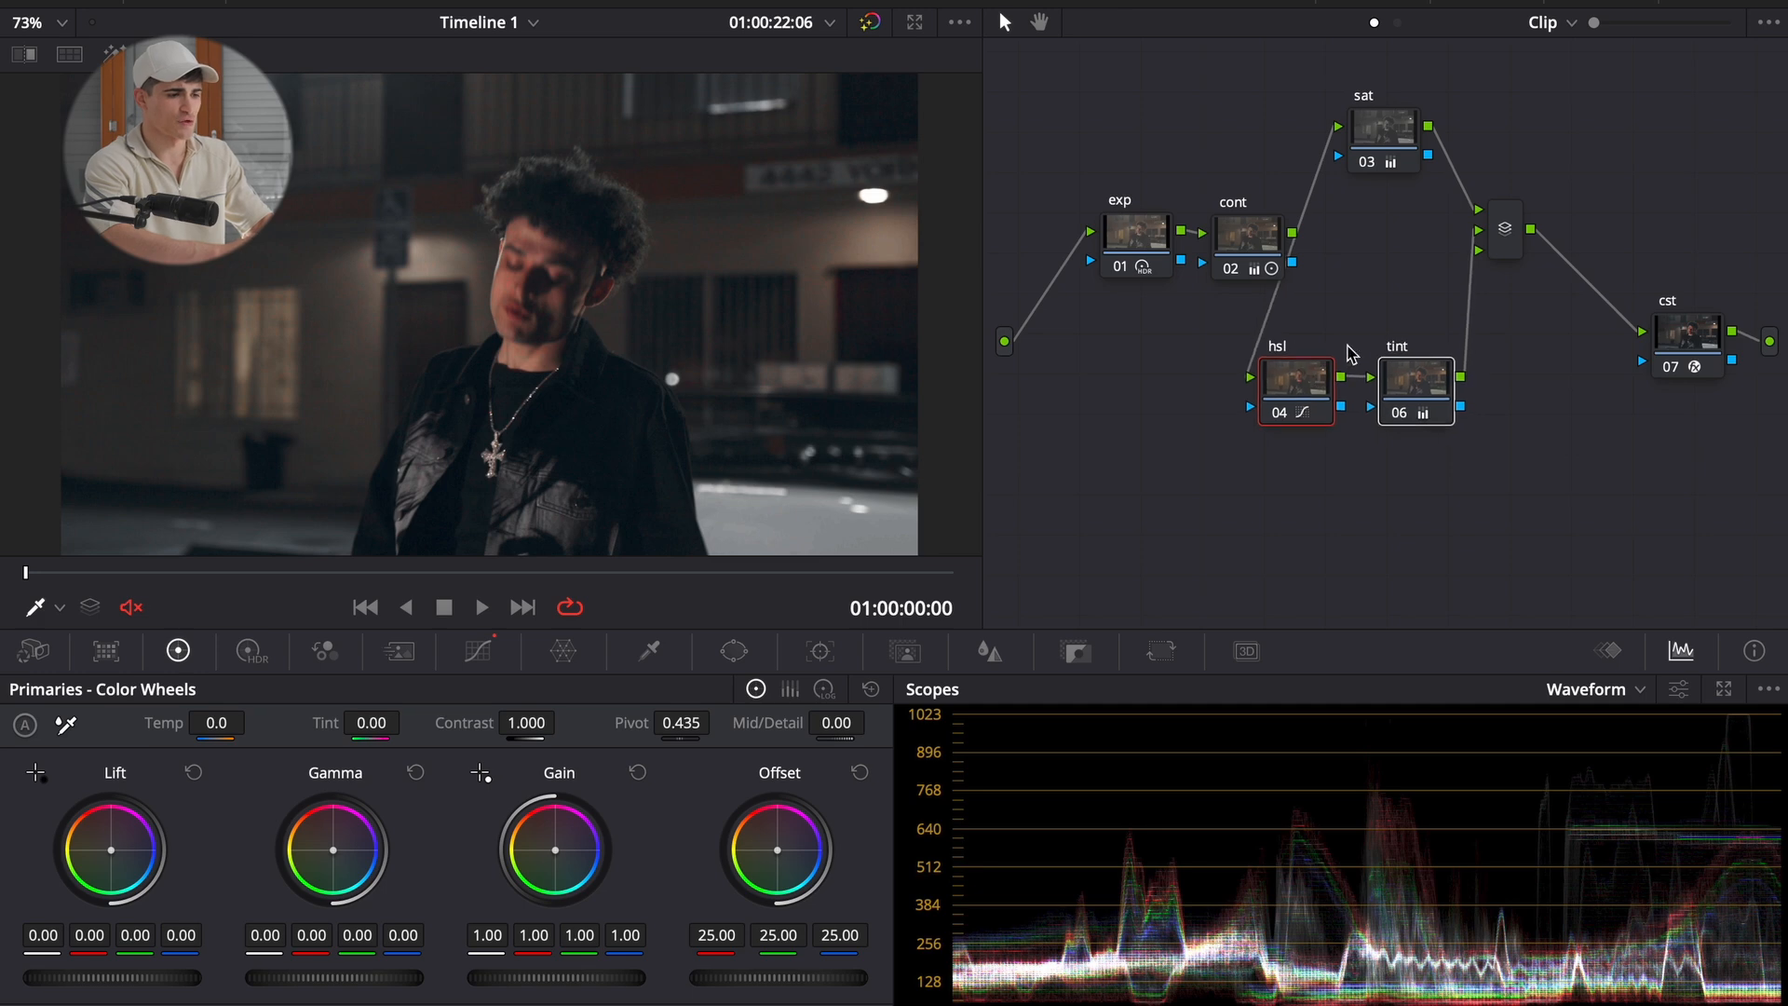
left_click(1353, 337)
left_click_drag(1418, 450, 1468, 487)
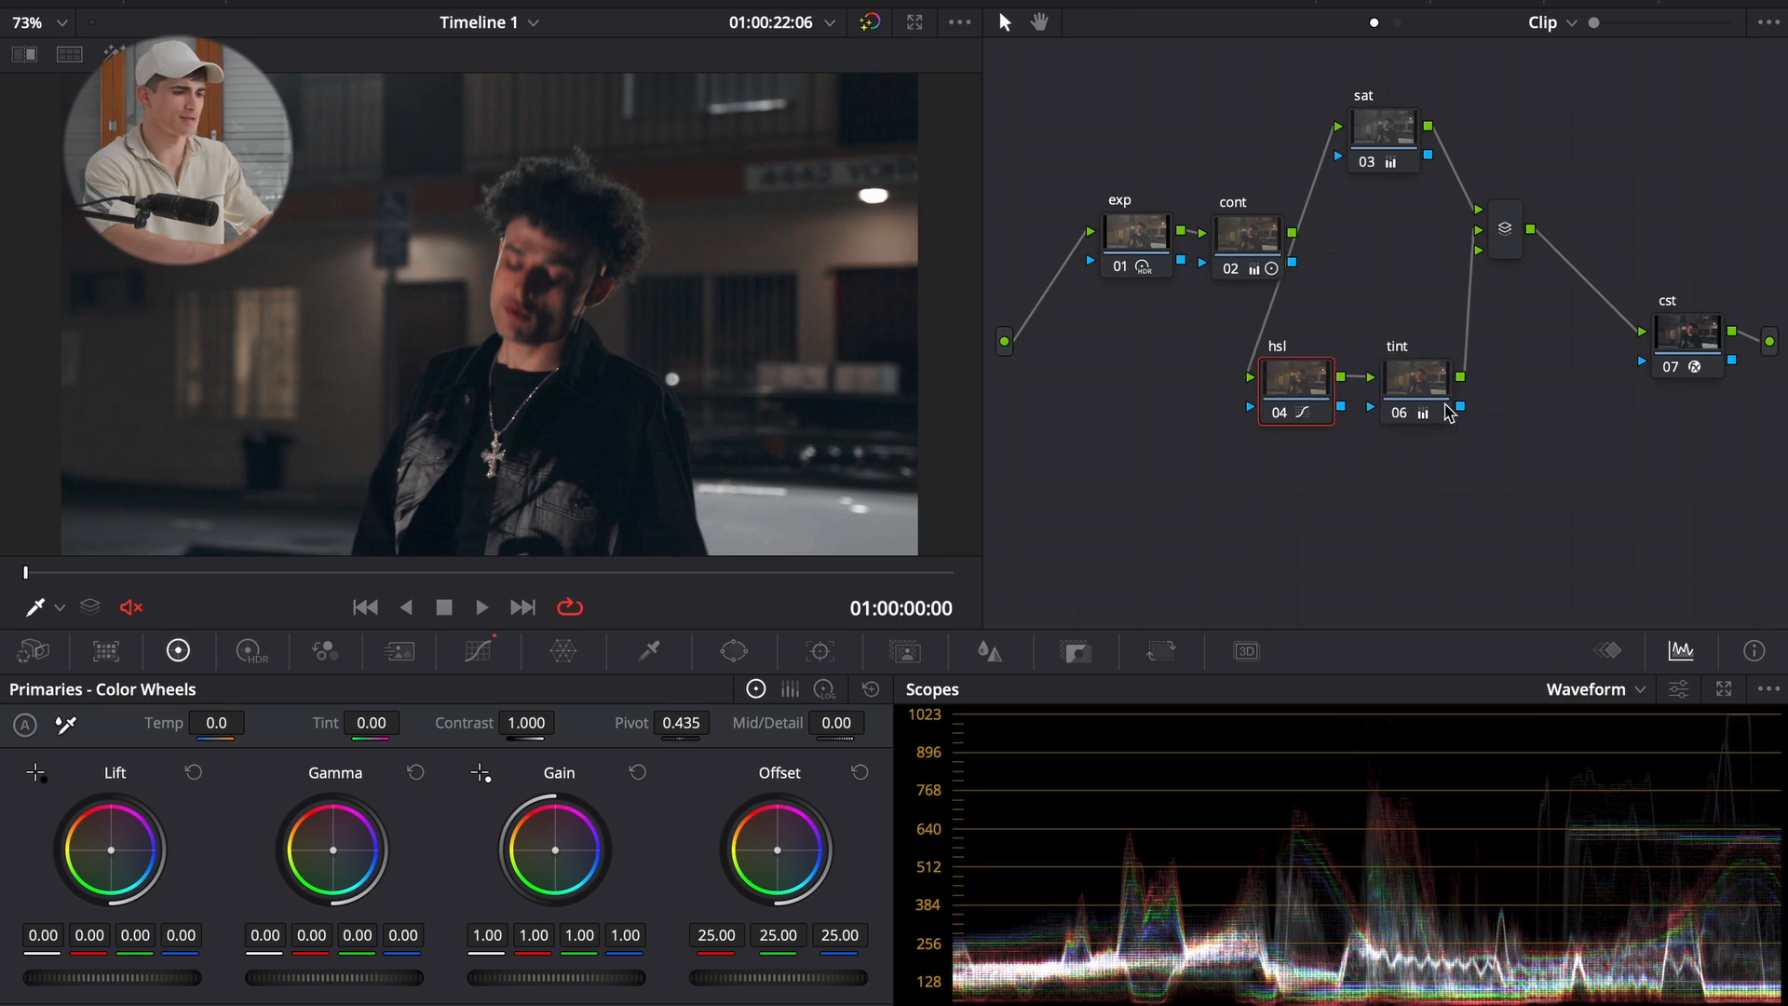
- Shift the tint node's log shadows to red -0.02, green 0.01 and blue -0.01, and play back the clip
left_click(1446, 405)
left_click(824, 689)
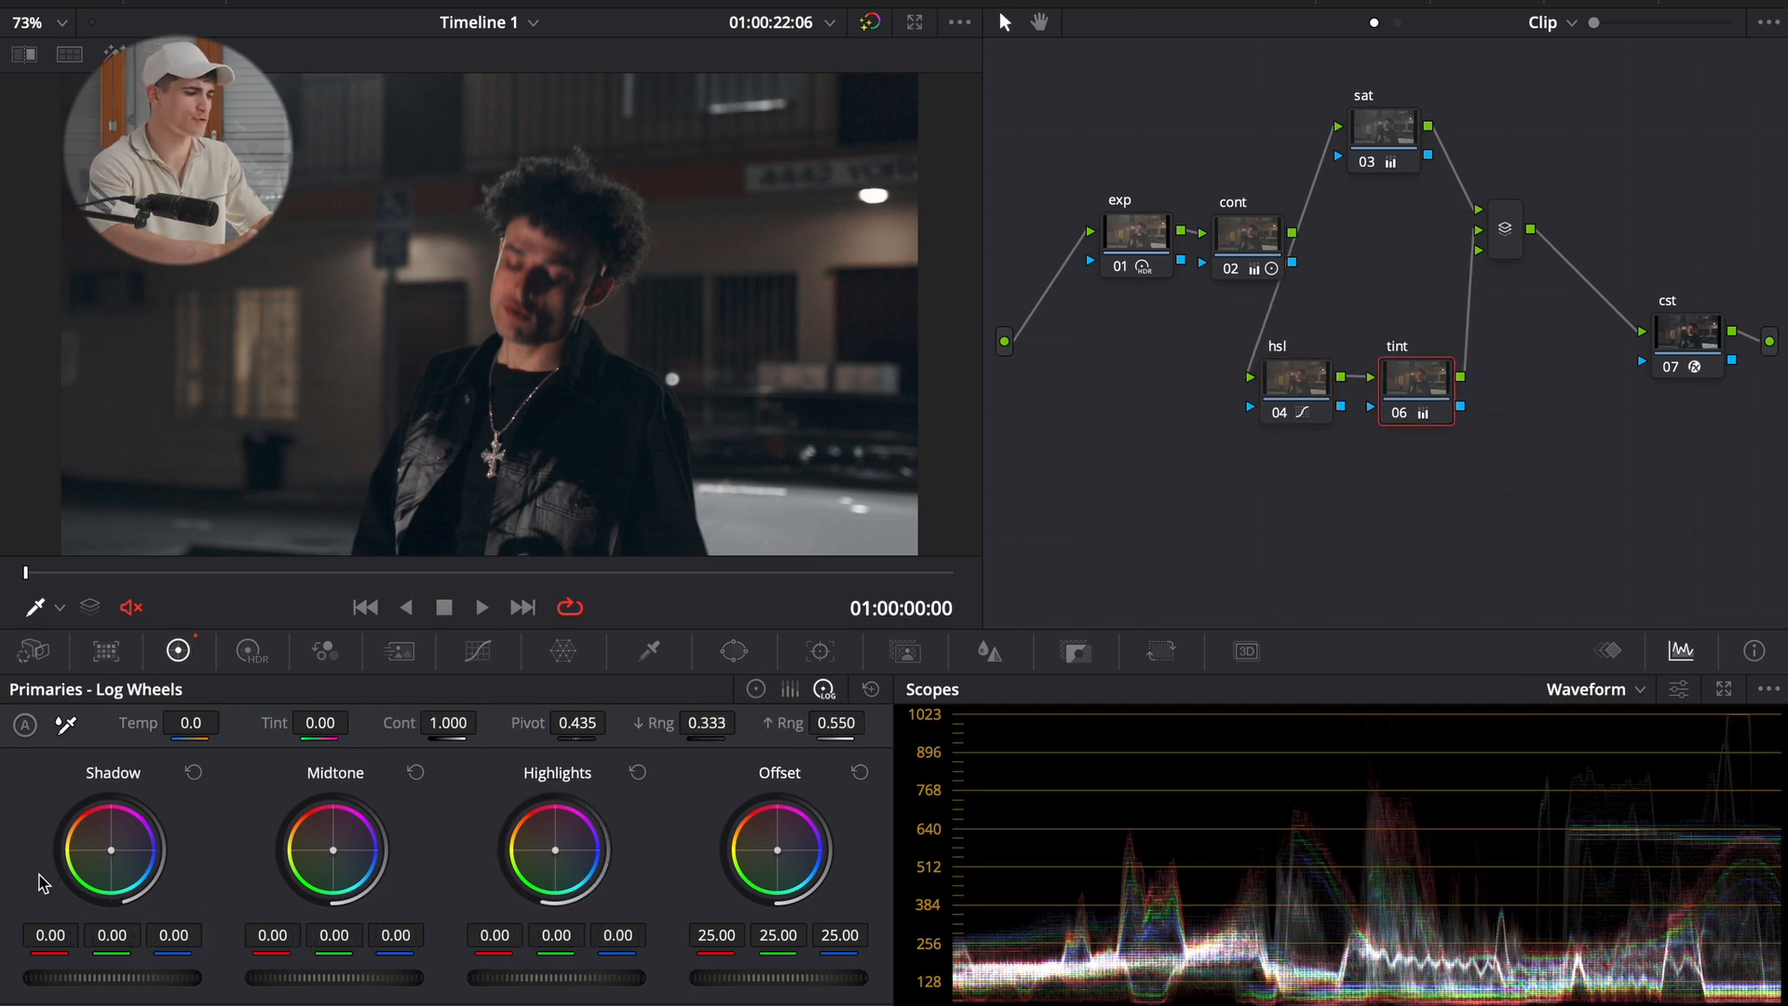
left_click(755, 688)
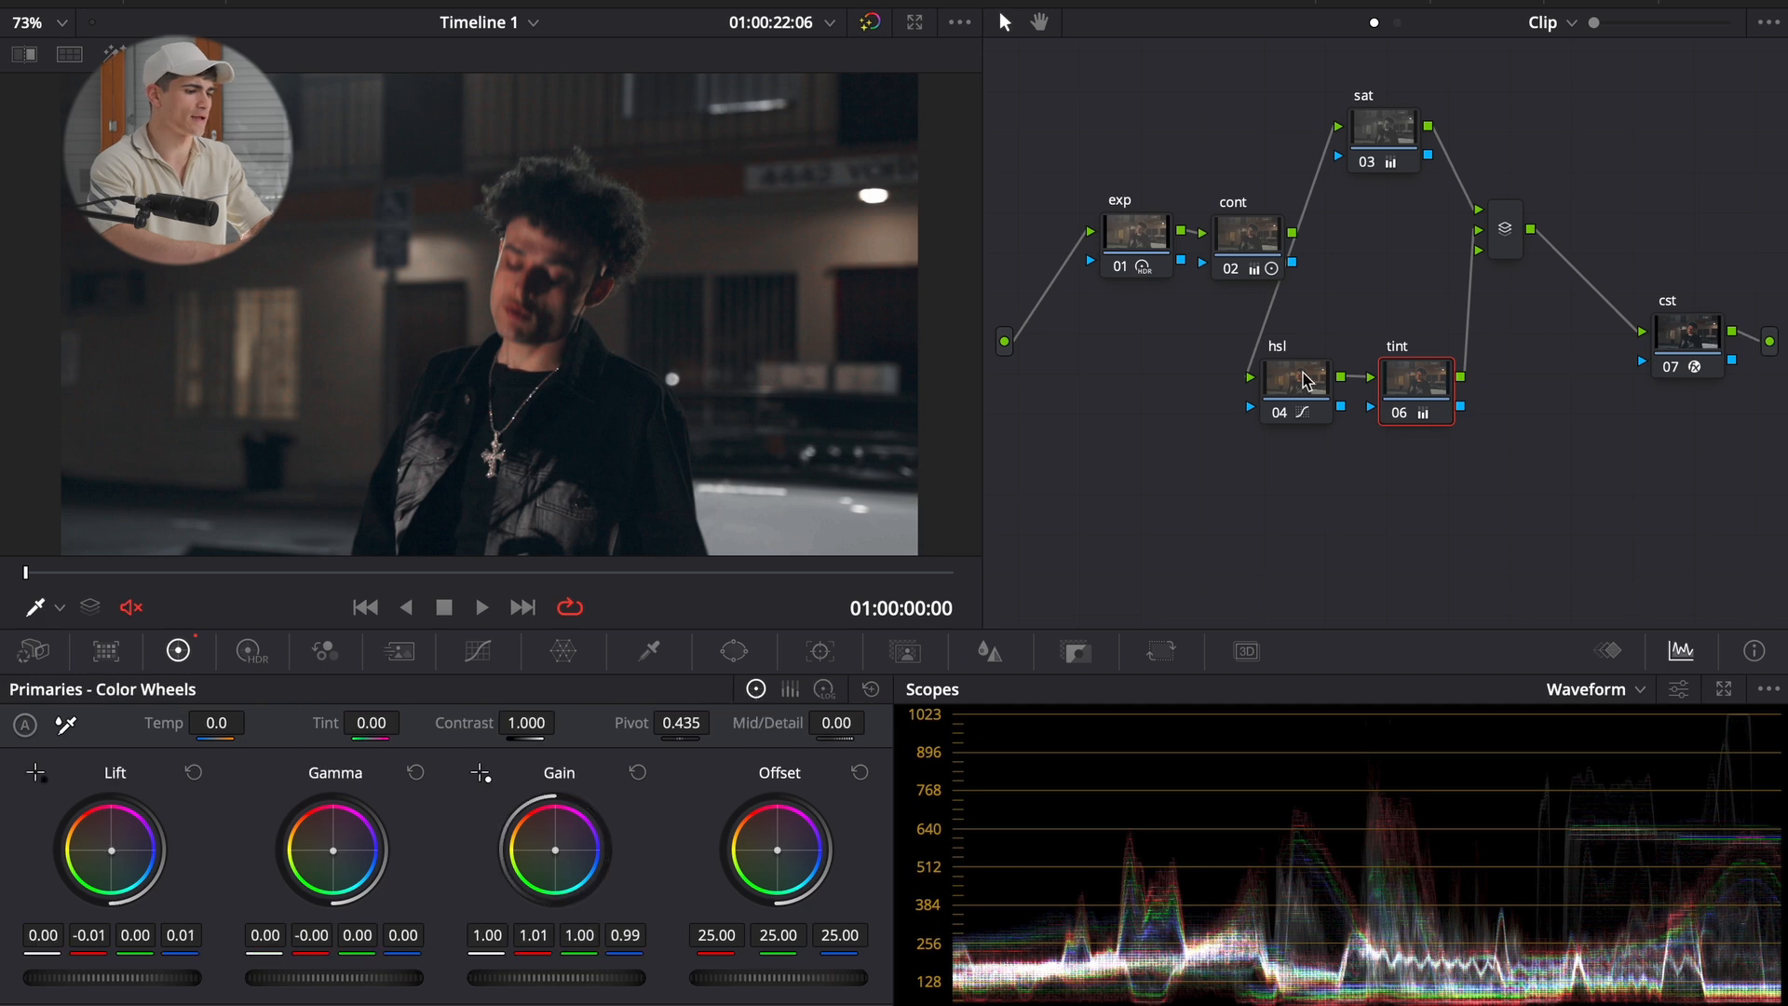
left_click(824, 689)
mouse_move(124, 850)
left_mouse_down()
mouse_move(129, 876)
mouse_move(76, 823)
mouse_move(110, 850)
left_mouse_up()
key("space")
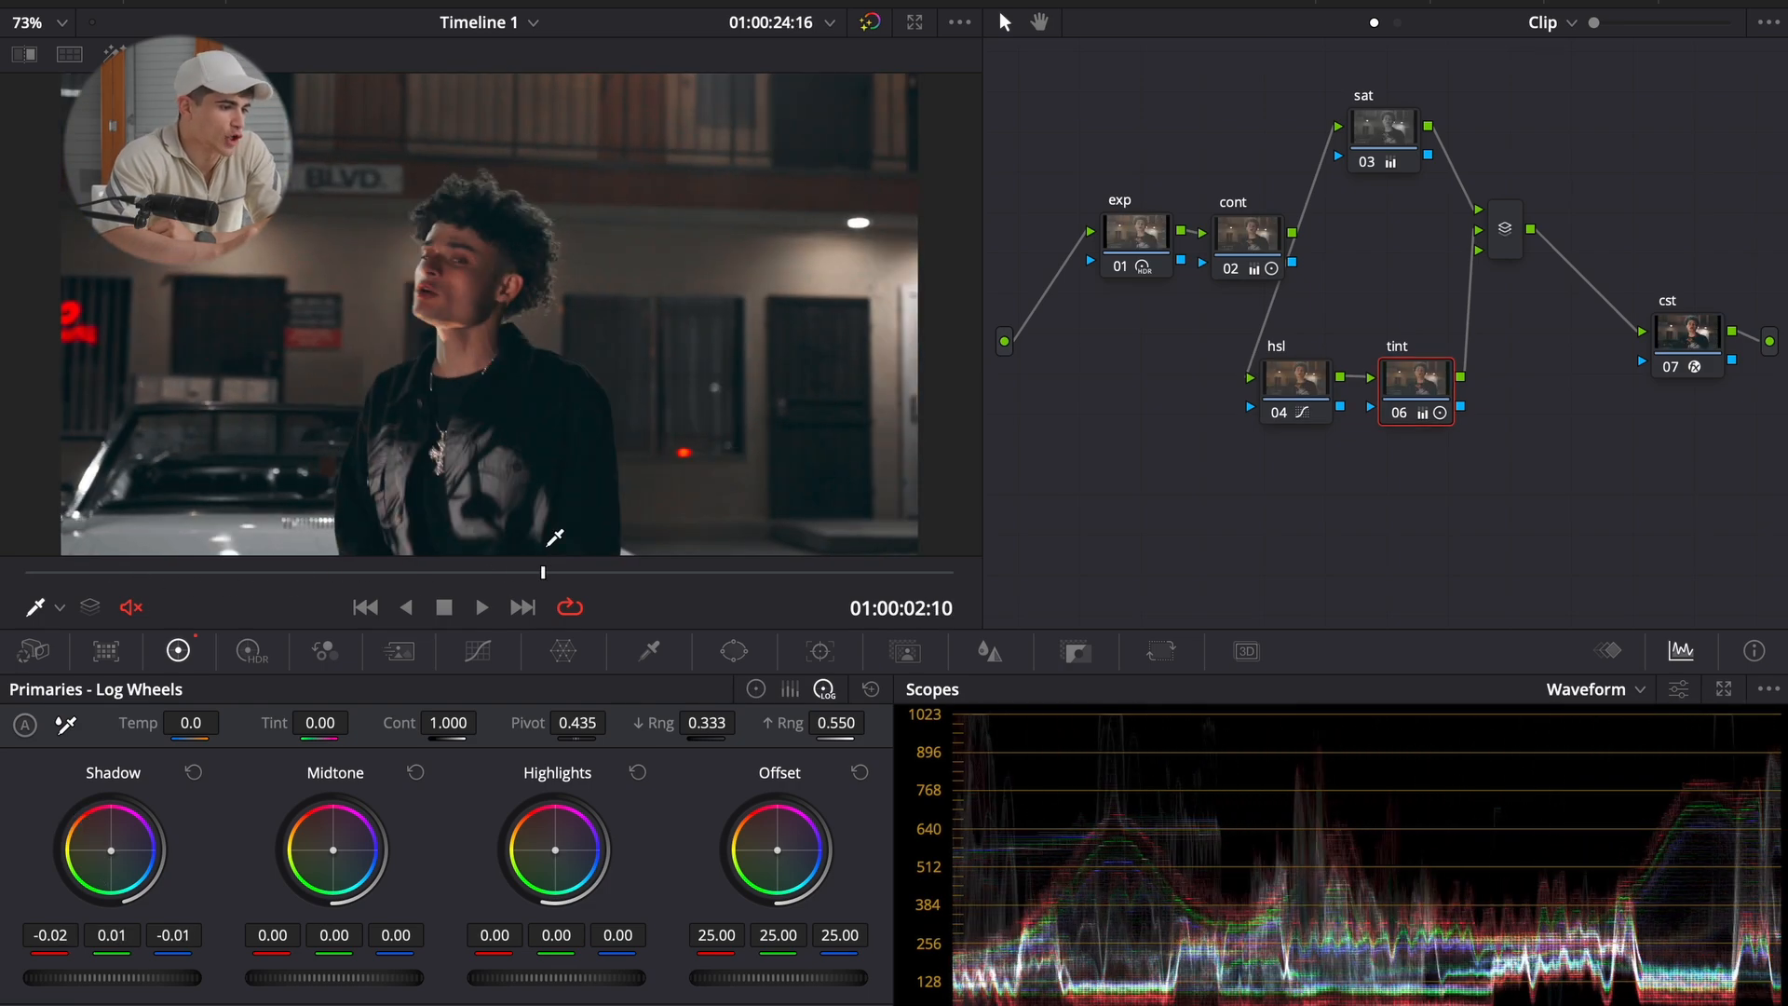
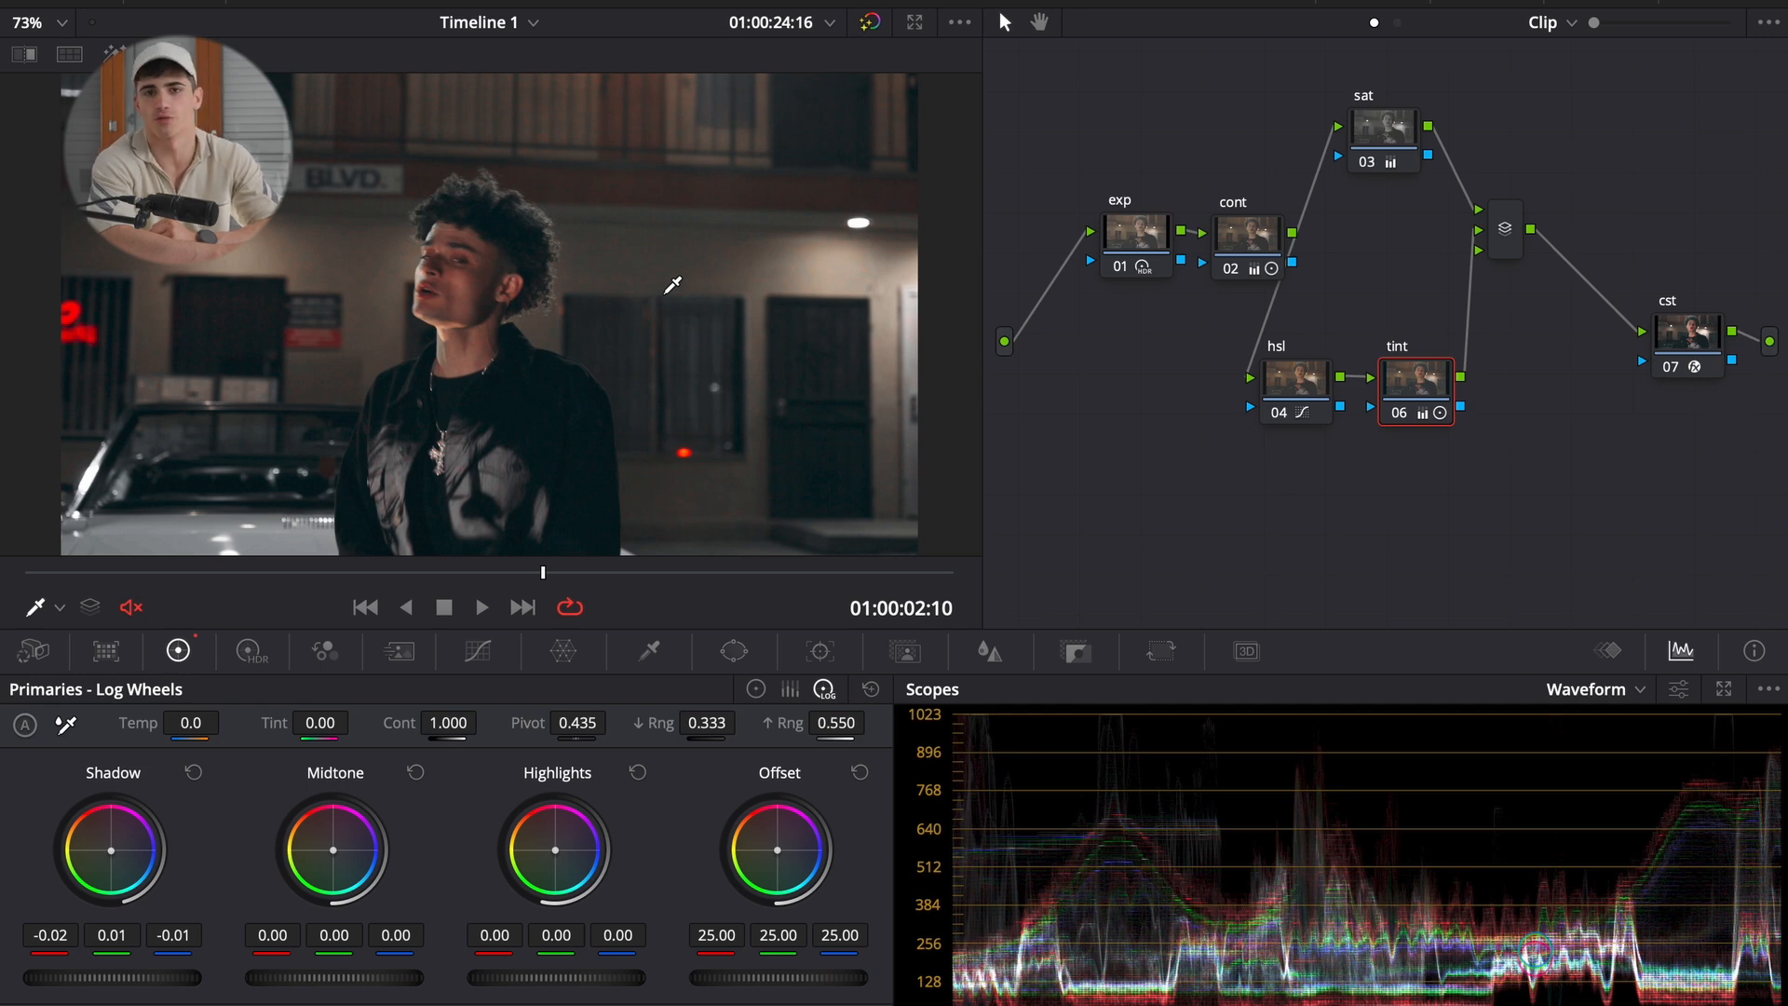
- Apply the updated grade of clip 01 to clip 02 and play and scrub through the clip
left_click(523, 608)
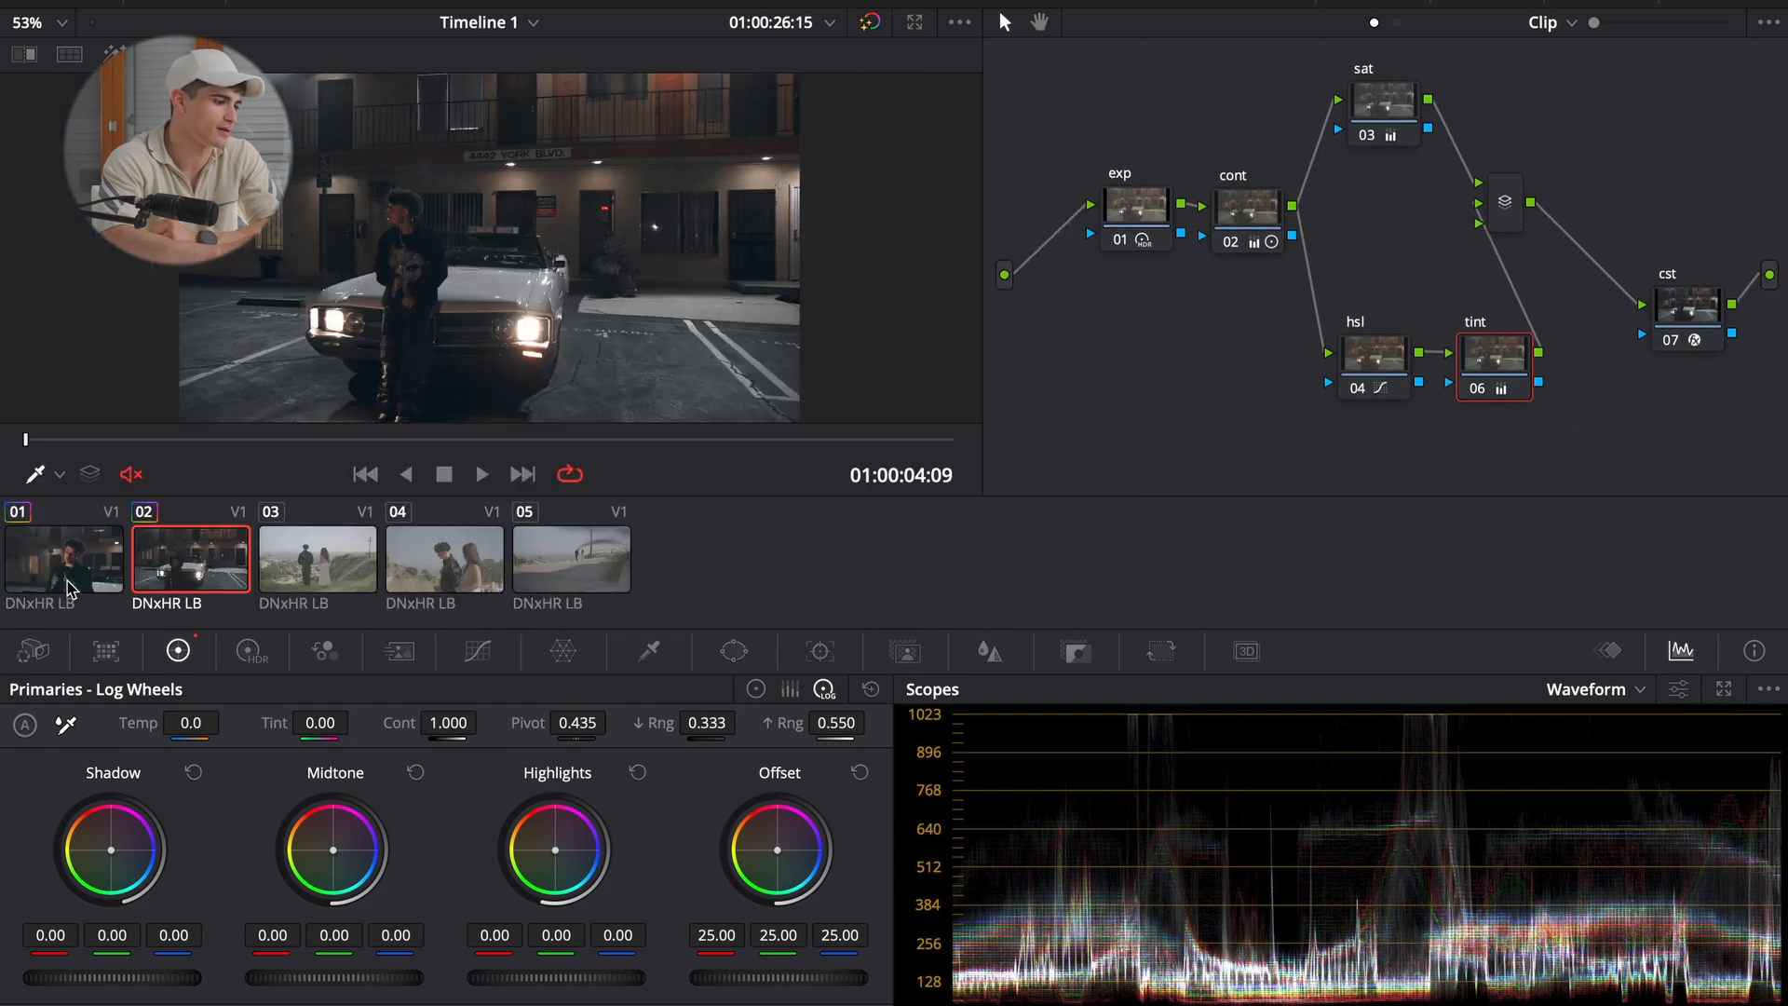
right_click(70, 587)
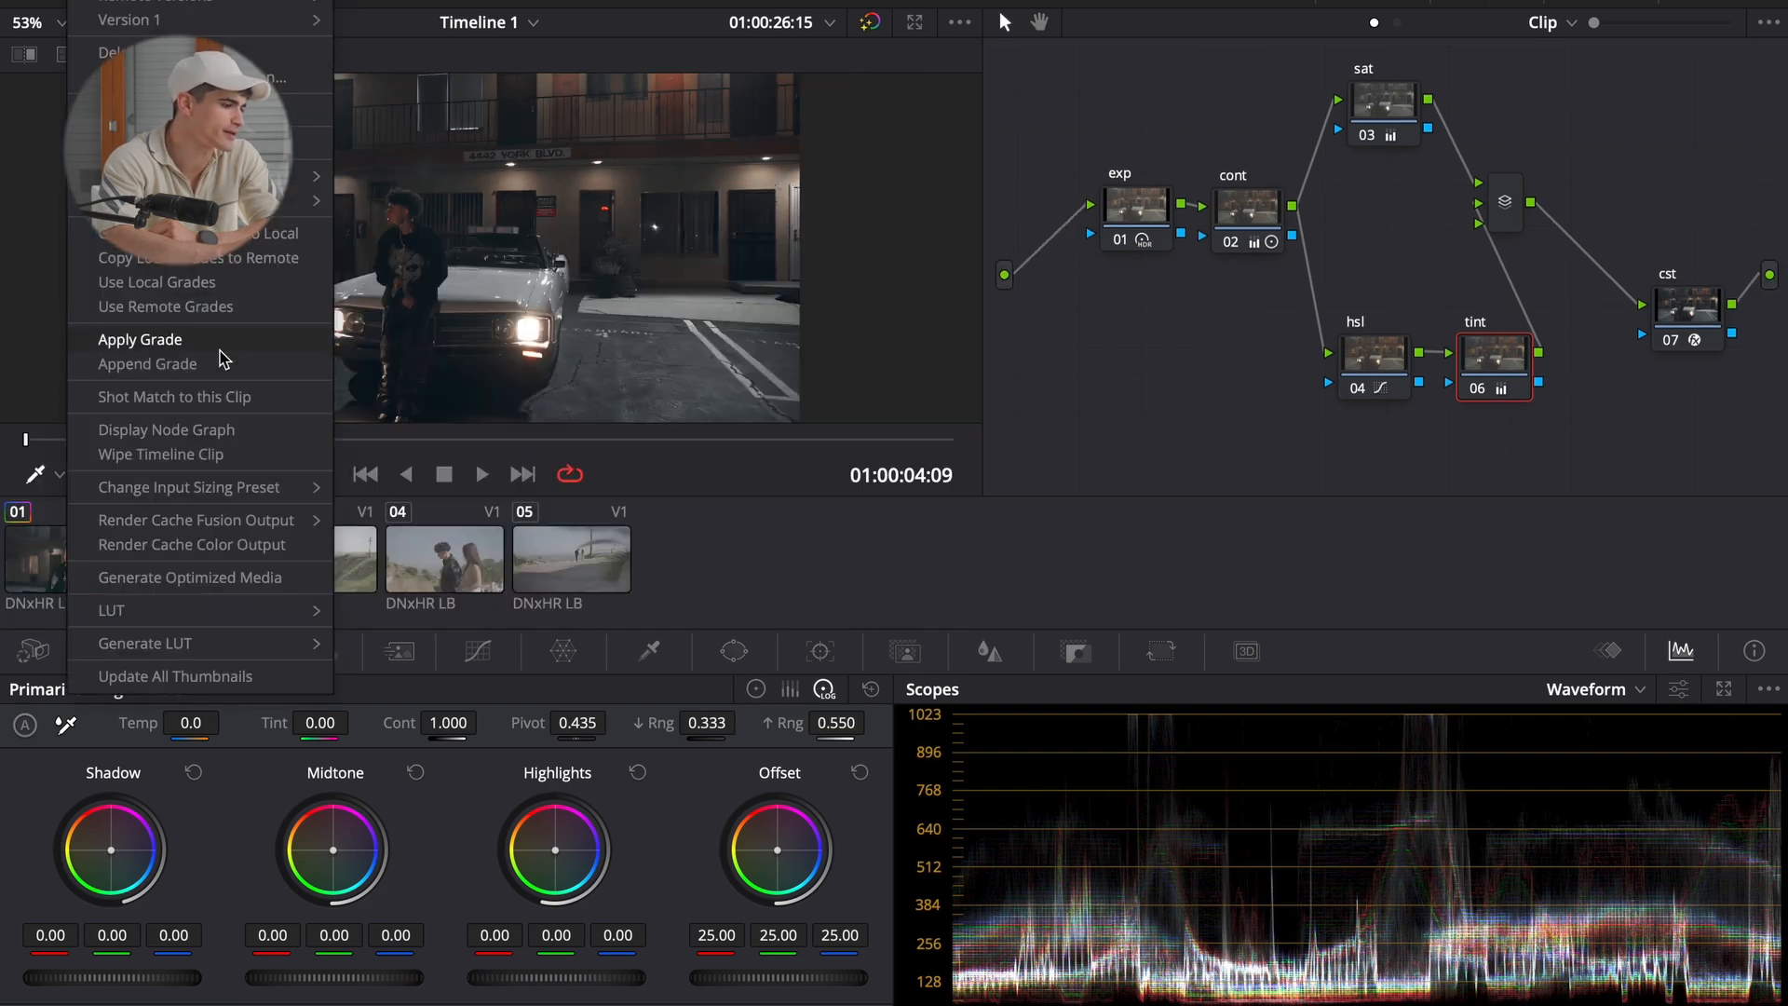
left_click(131, 341)
key("space")
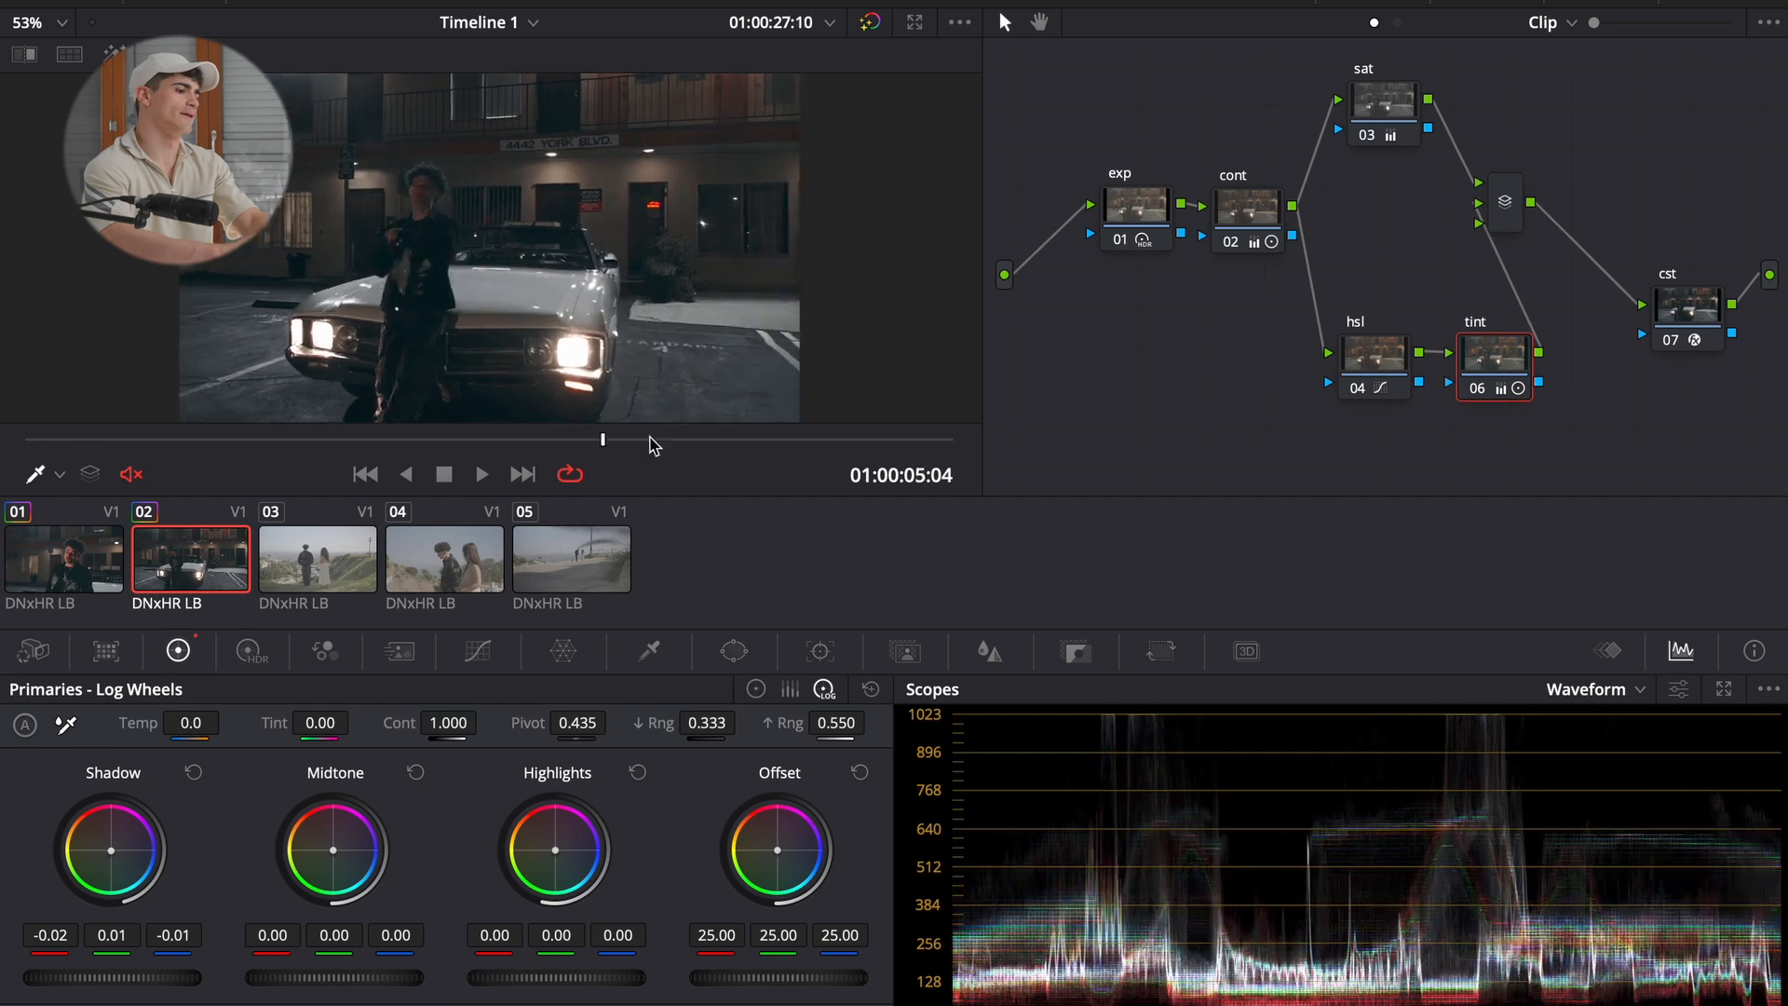
left_click_drag(524, 417, 429, 443)
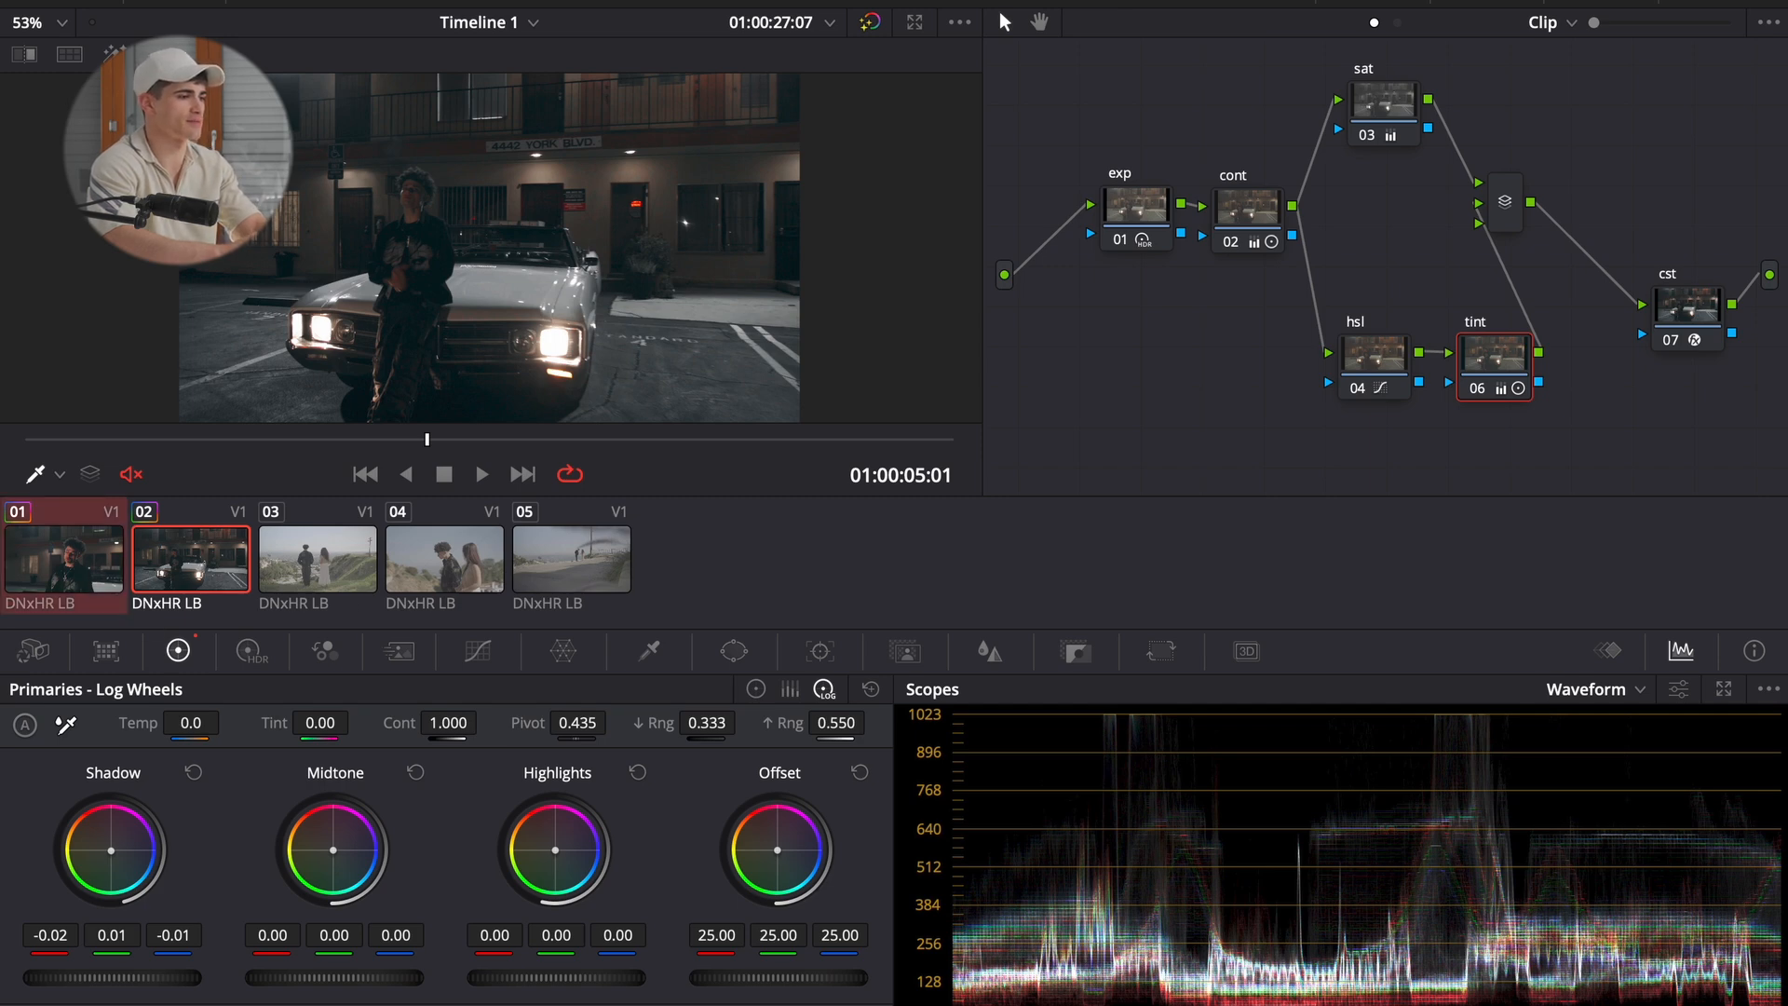
- Compare clips 01 and 02 side by side in a Selected Clips split screen with the thumbnails hidden, and return to the single view
left_click(71, 59)
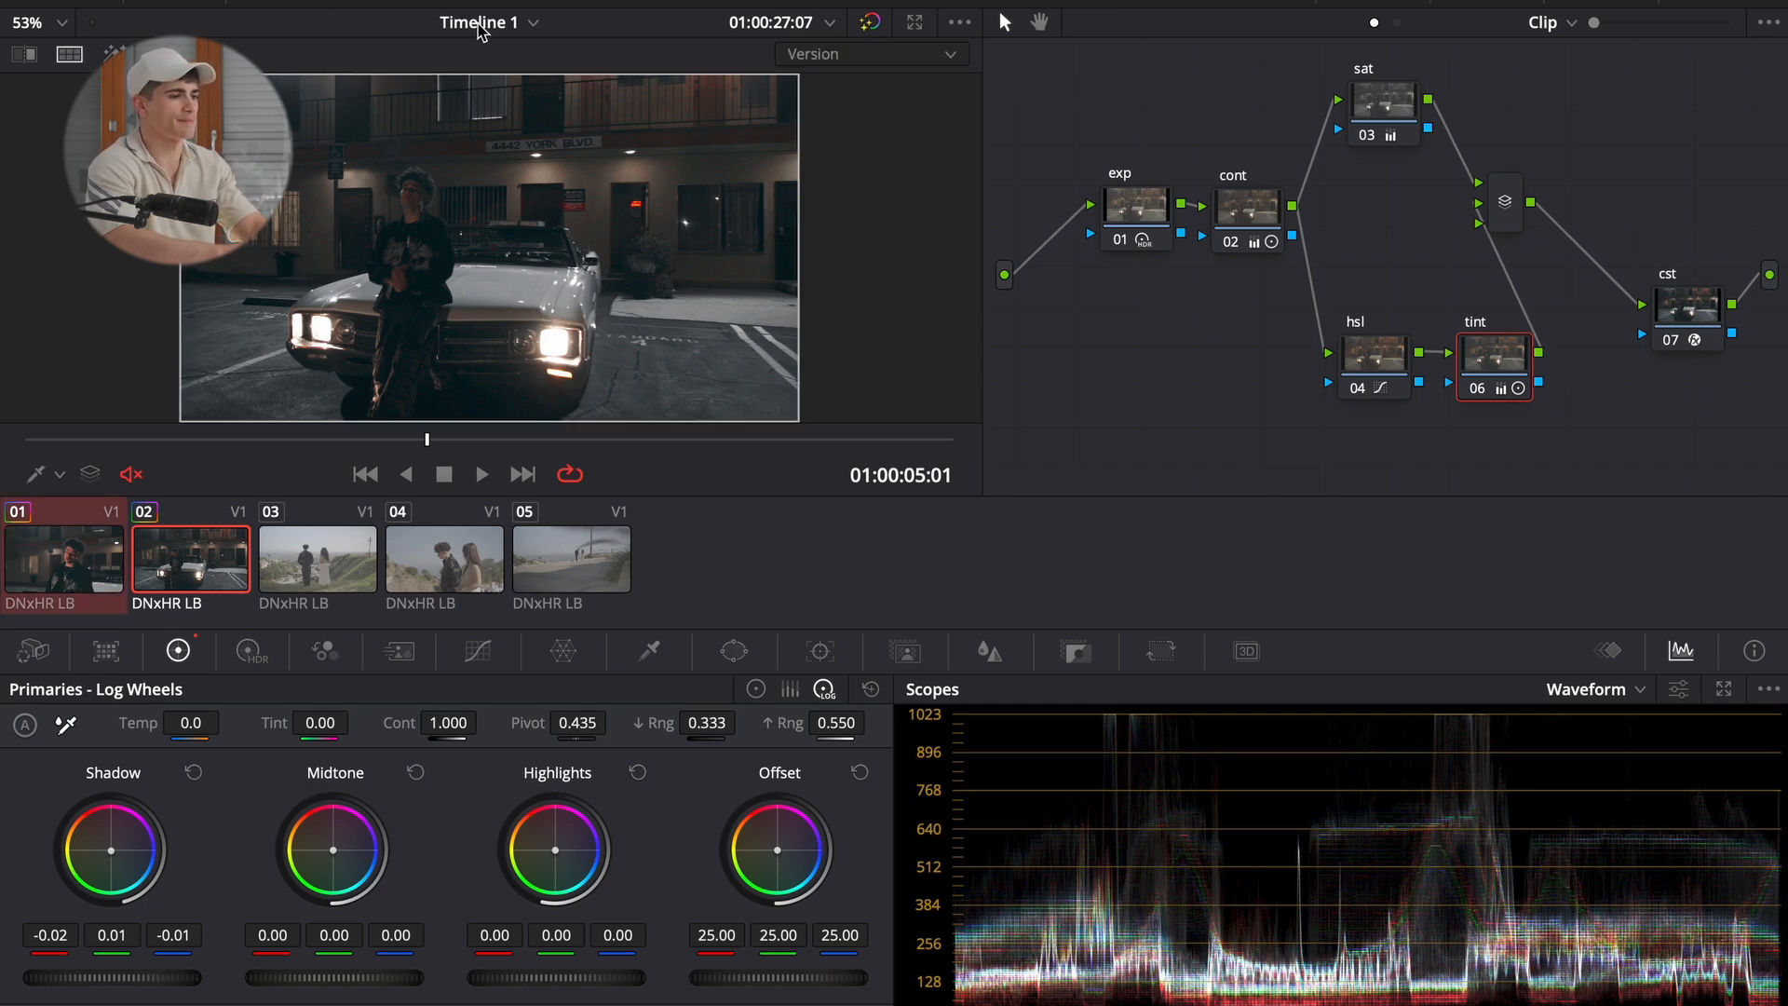
left_click(832, 58)
left_click(829, 58)
left_click(827, 58)
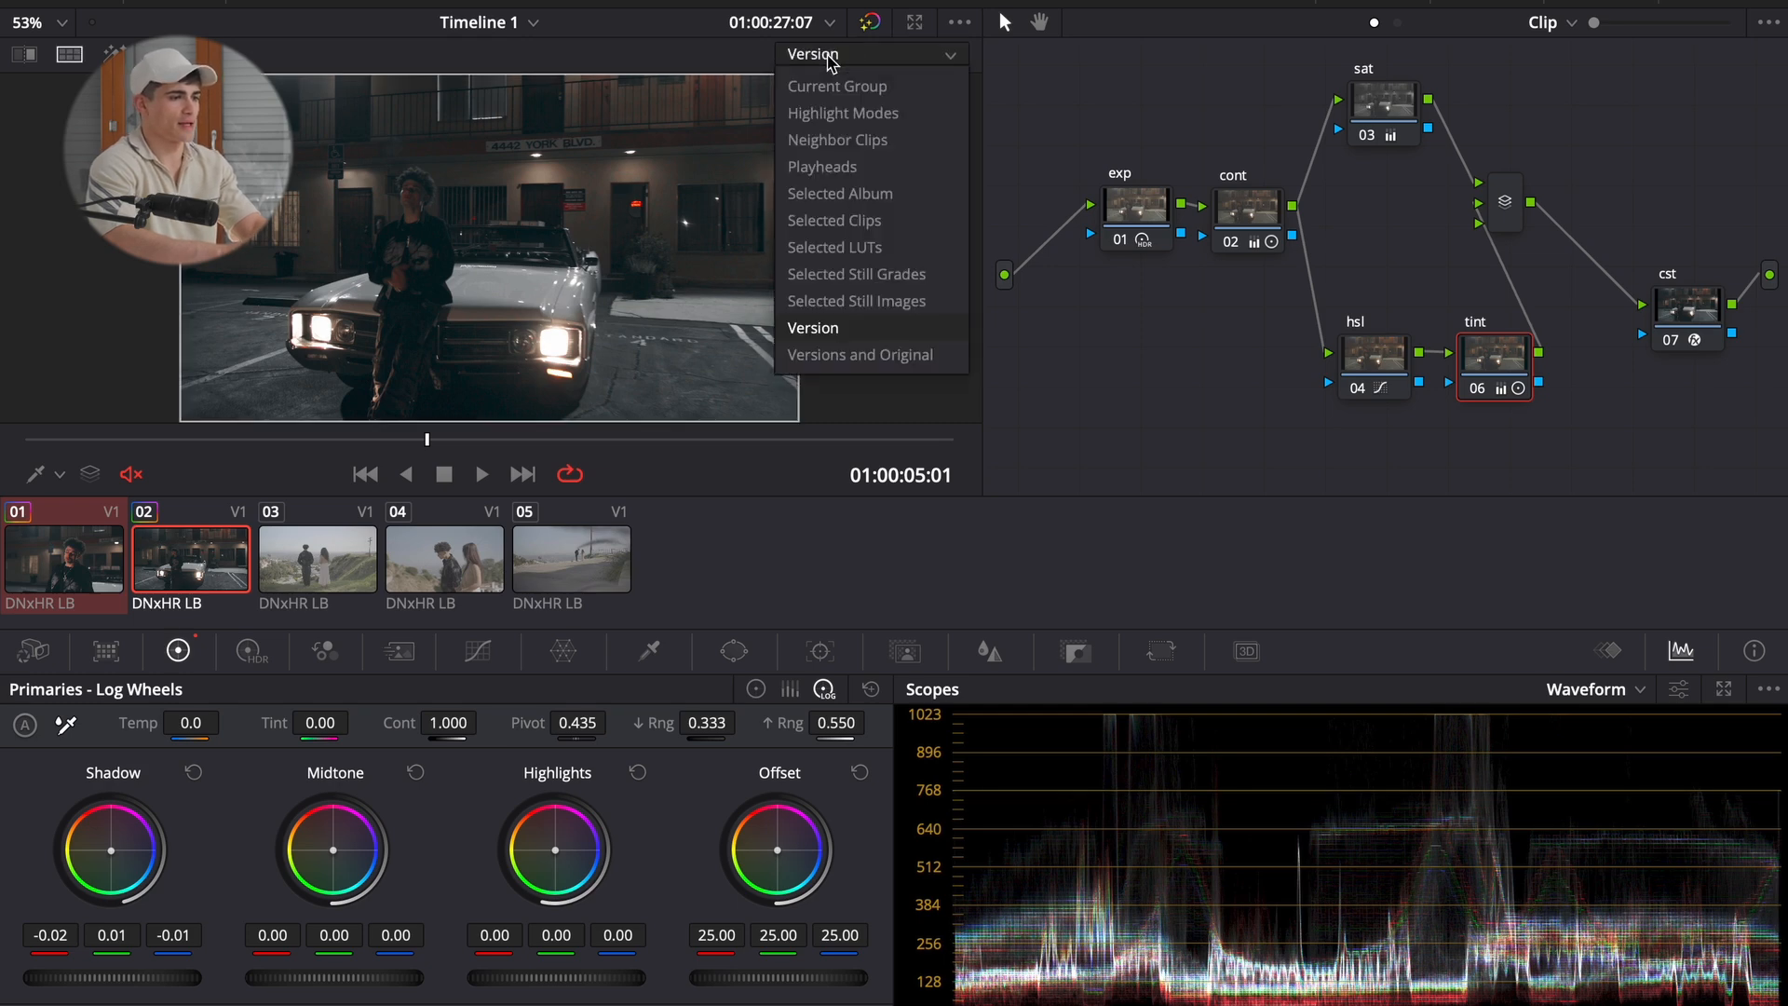
left_click(872, 222)
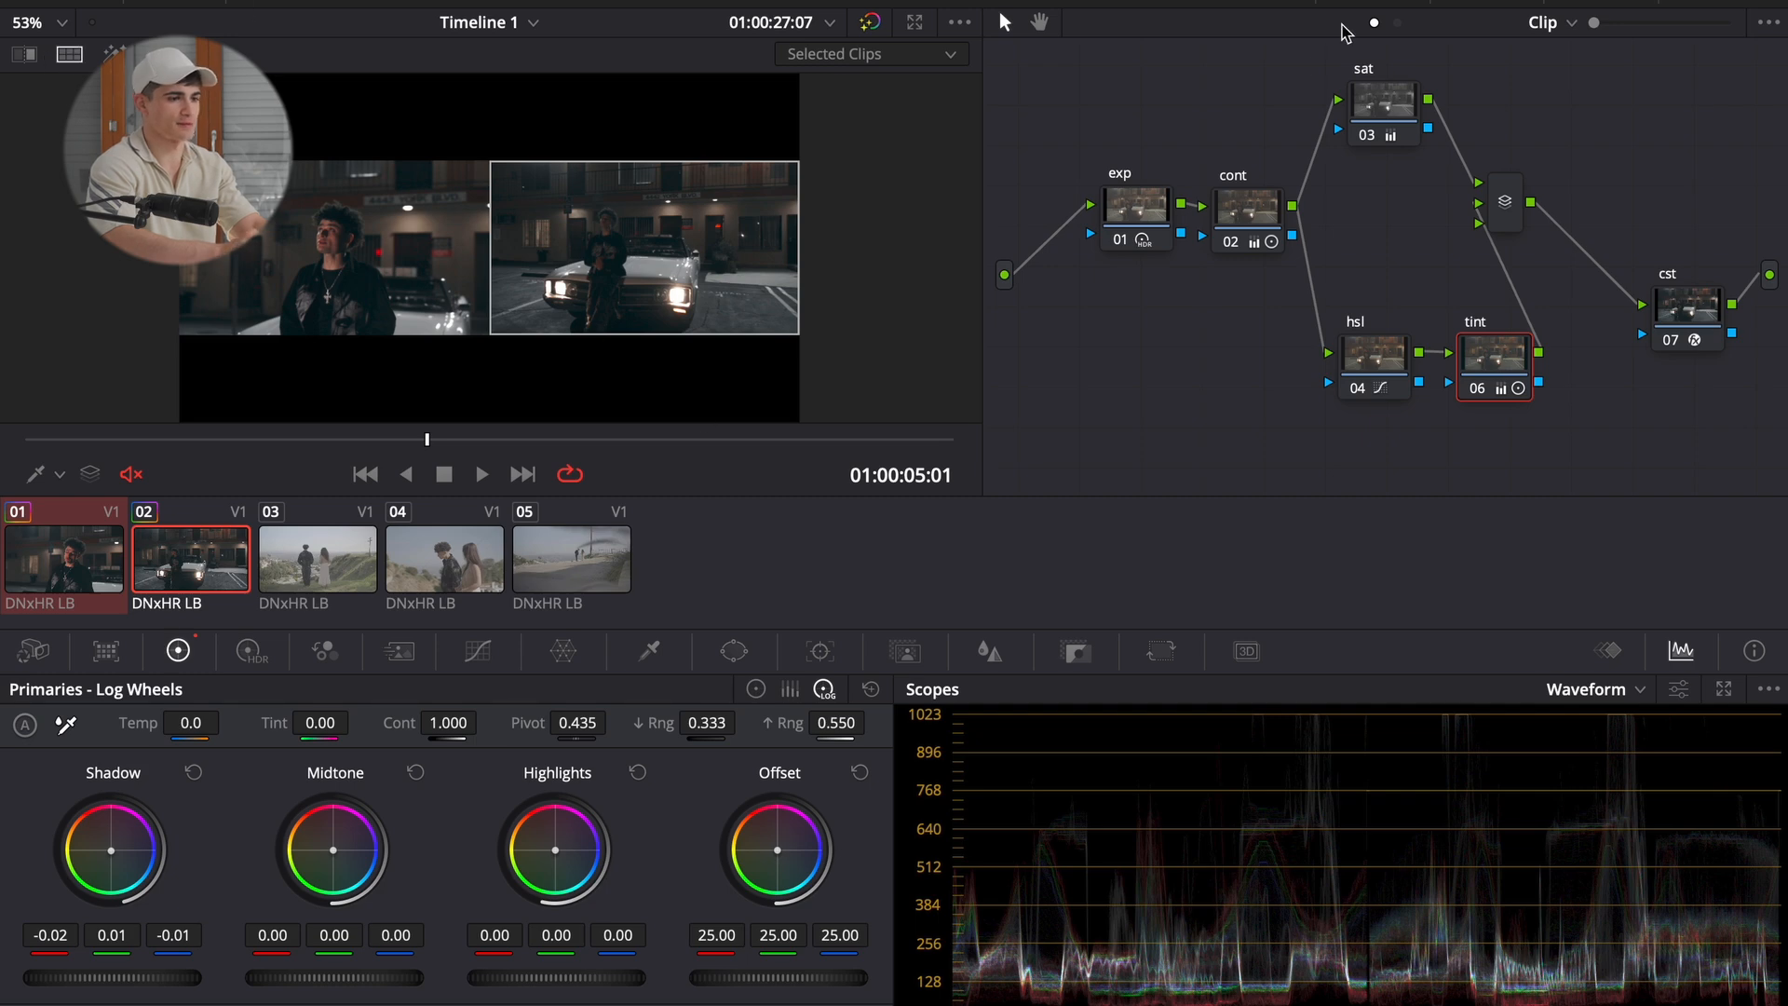
left_click(1374, 1)
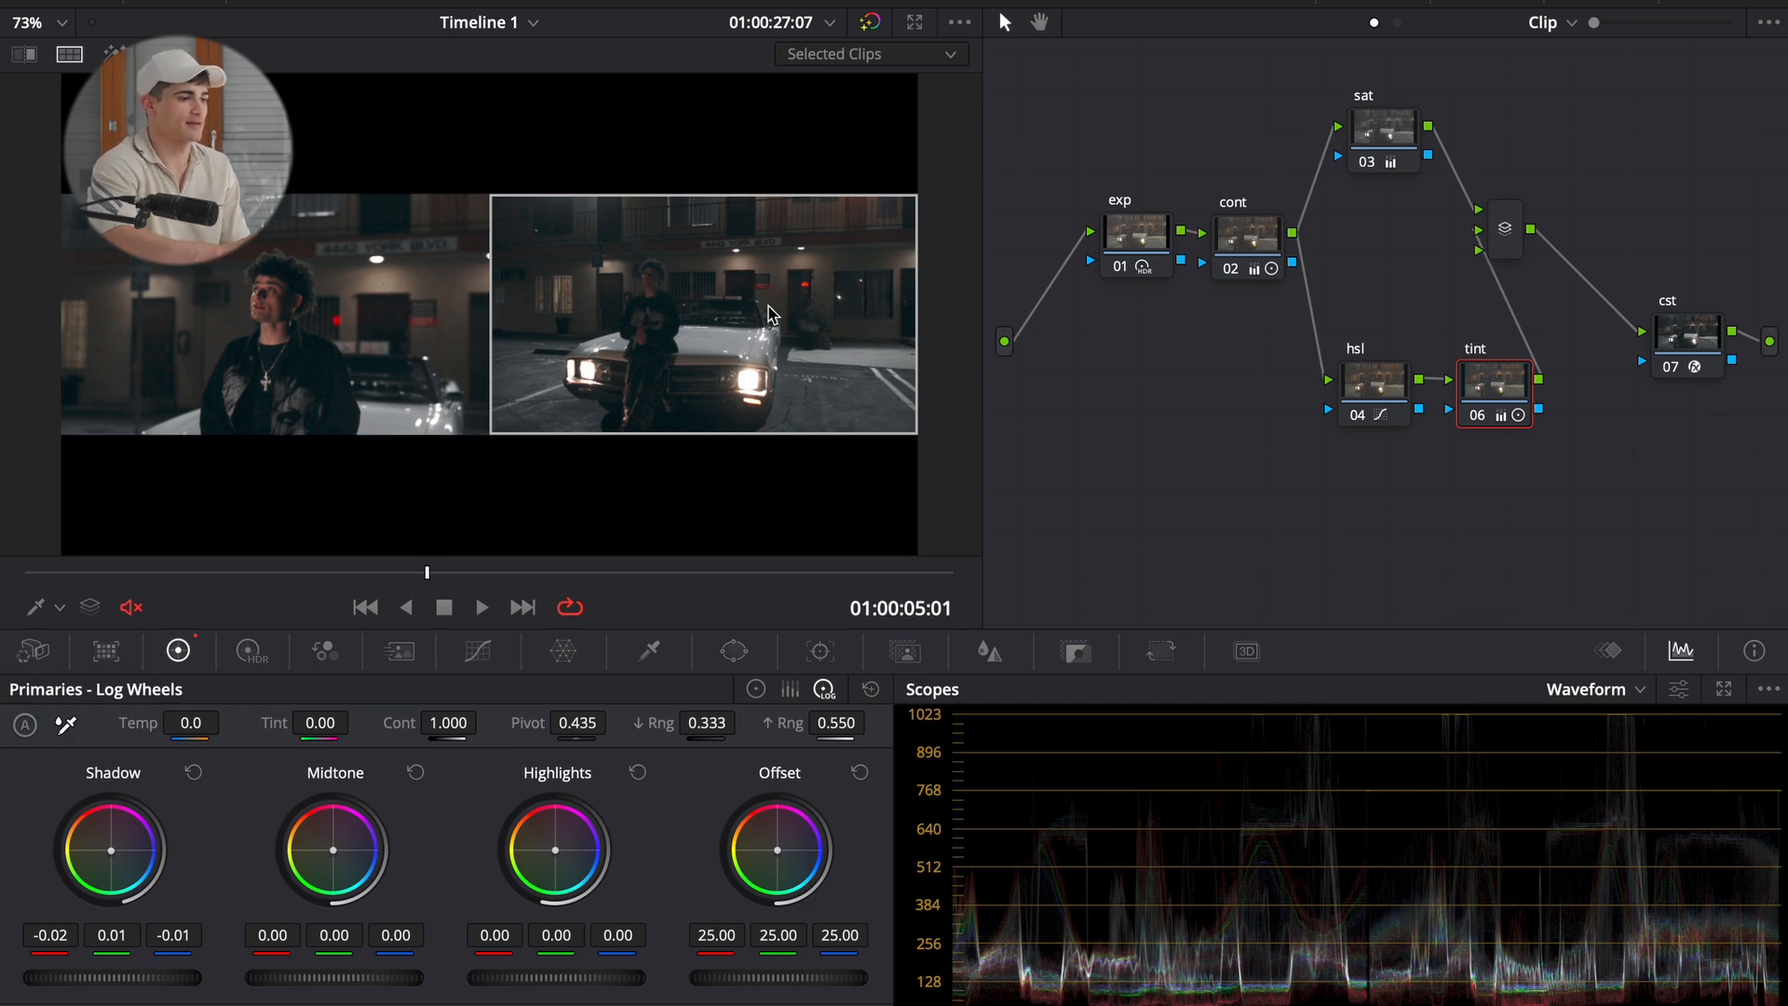
left_click(71, 58)
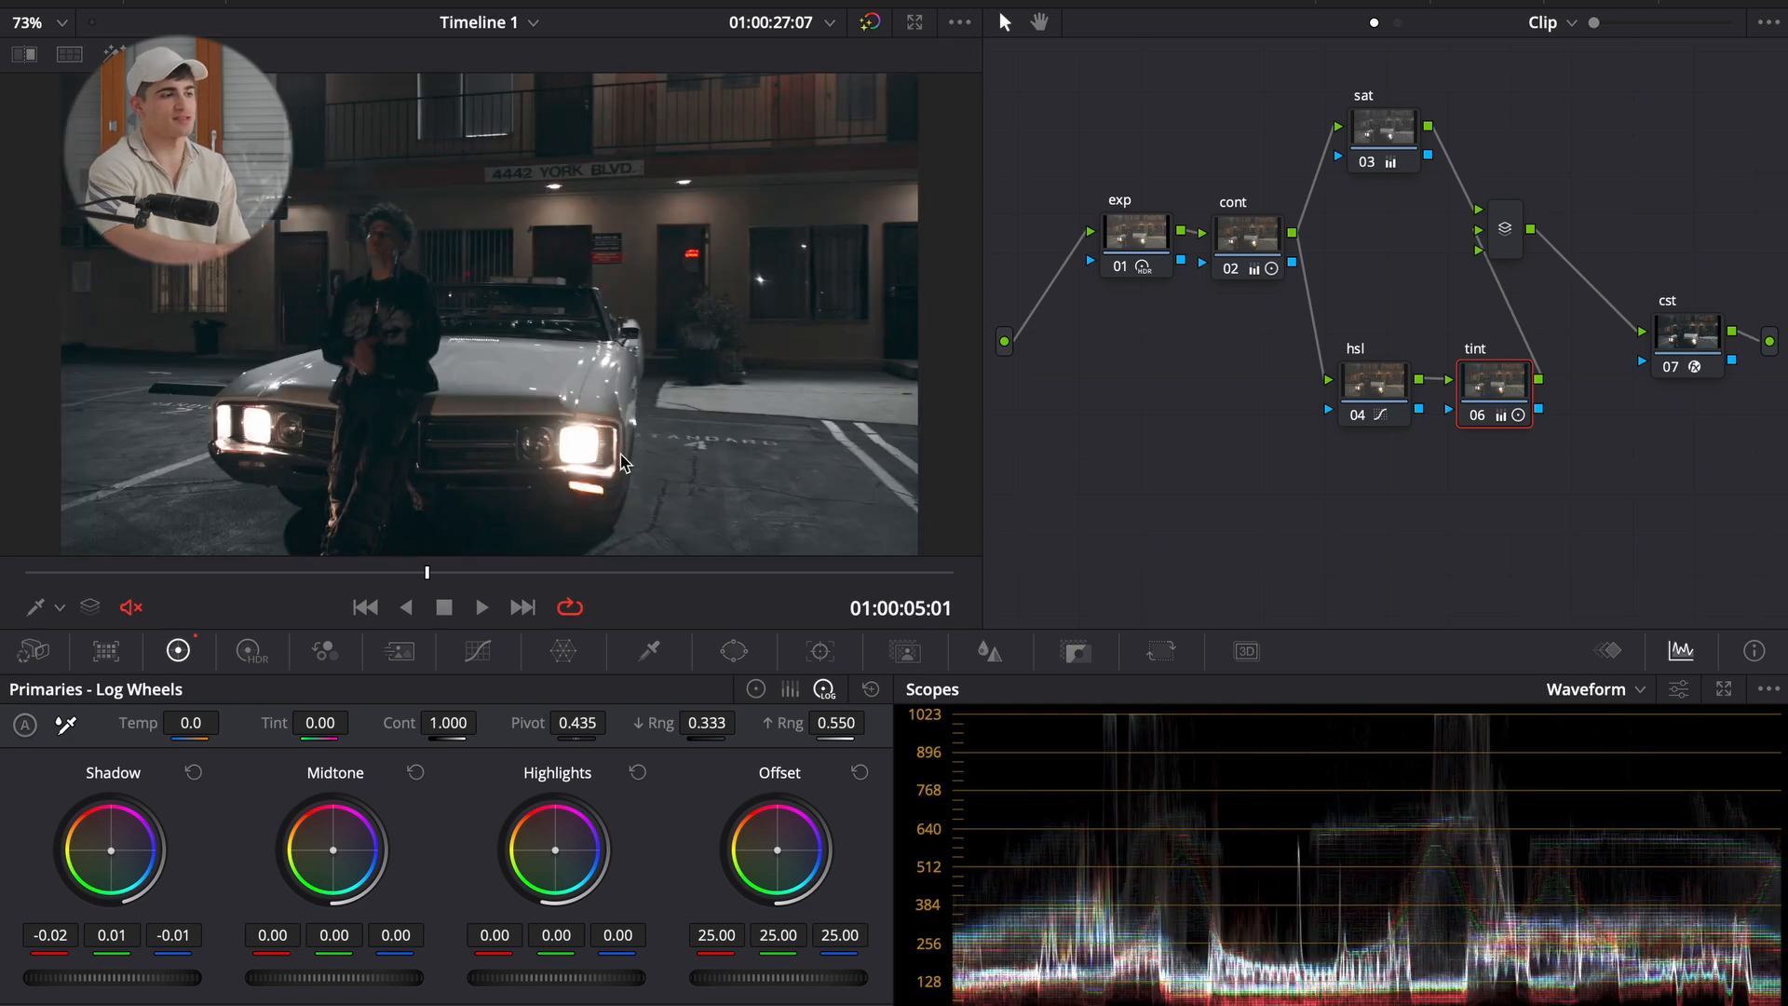
- Try raising the exp node's HDR Global exposure to 1.97
left_click(261, 659)
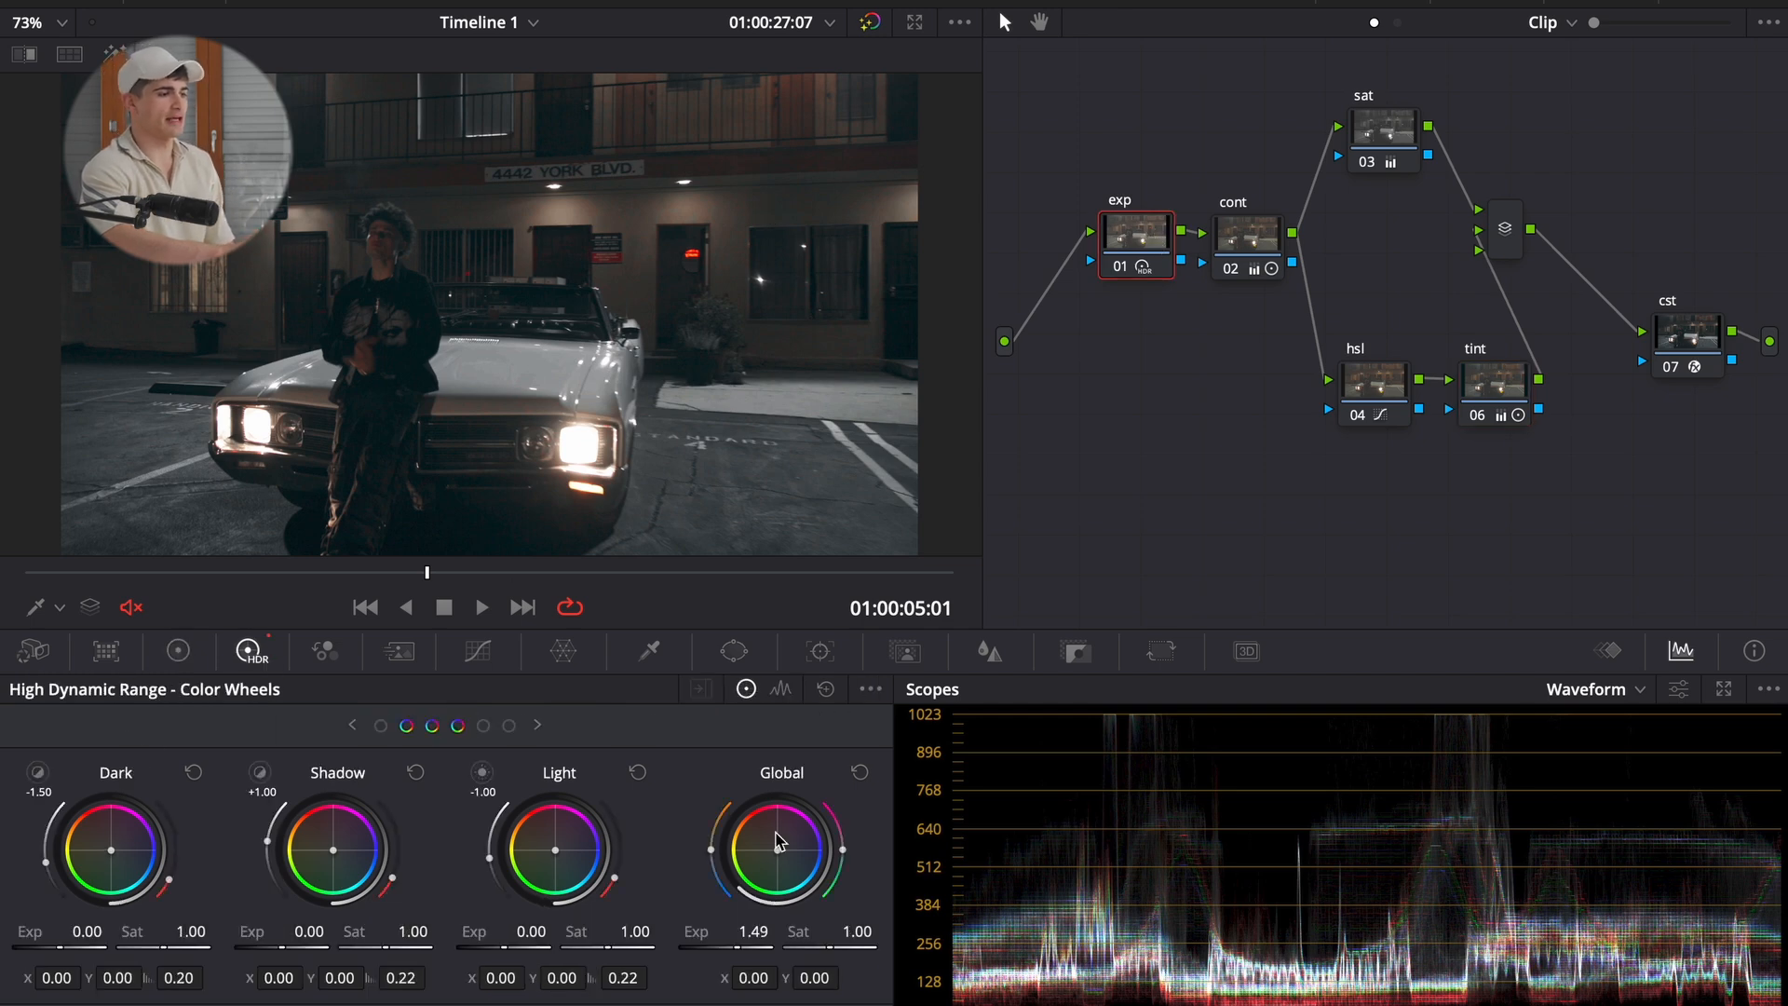
left_click_drag(729, 941, 973, 937)
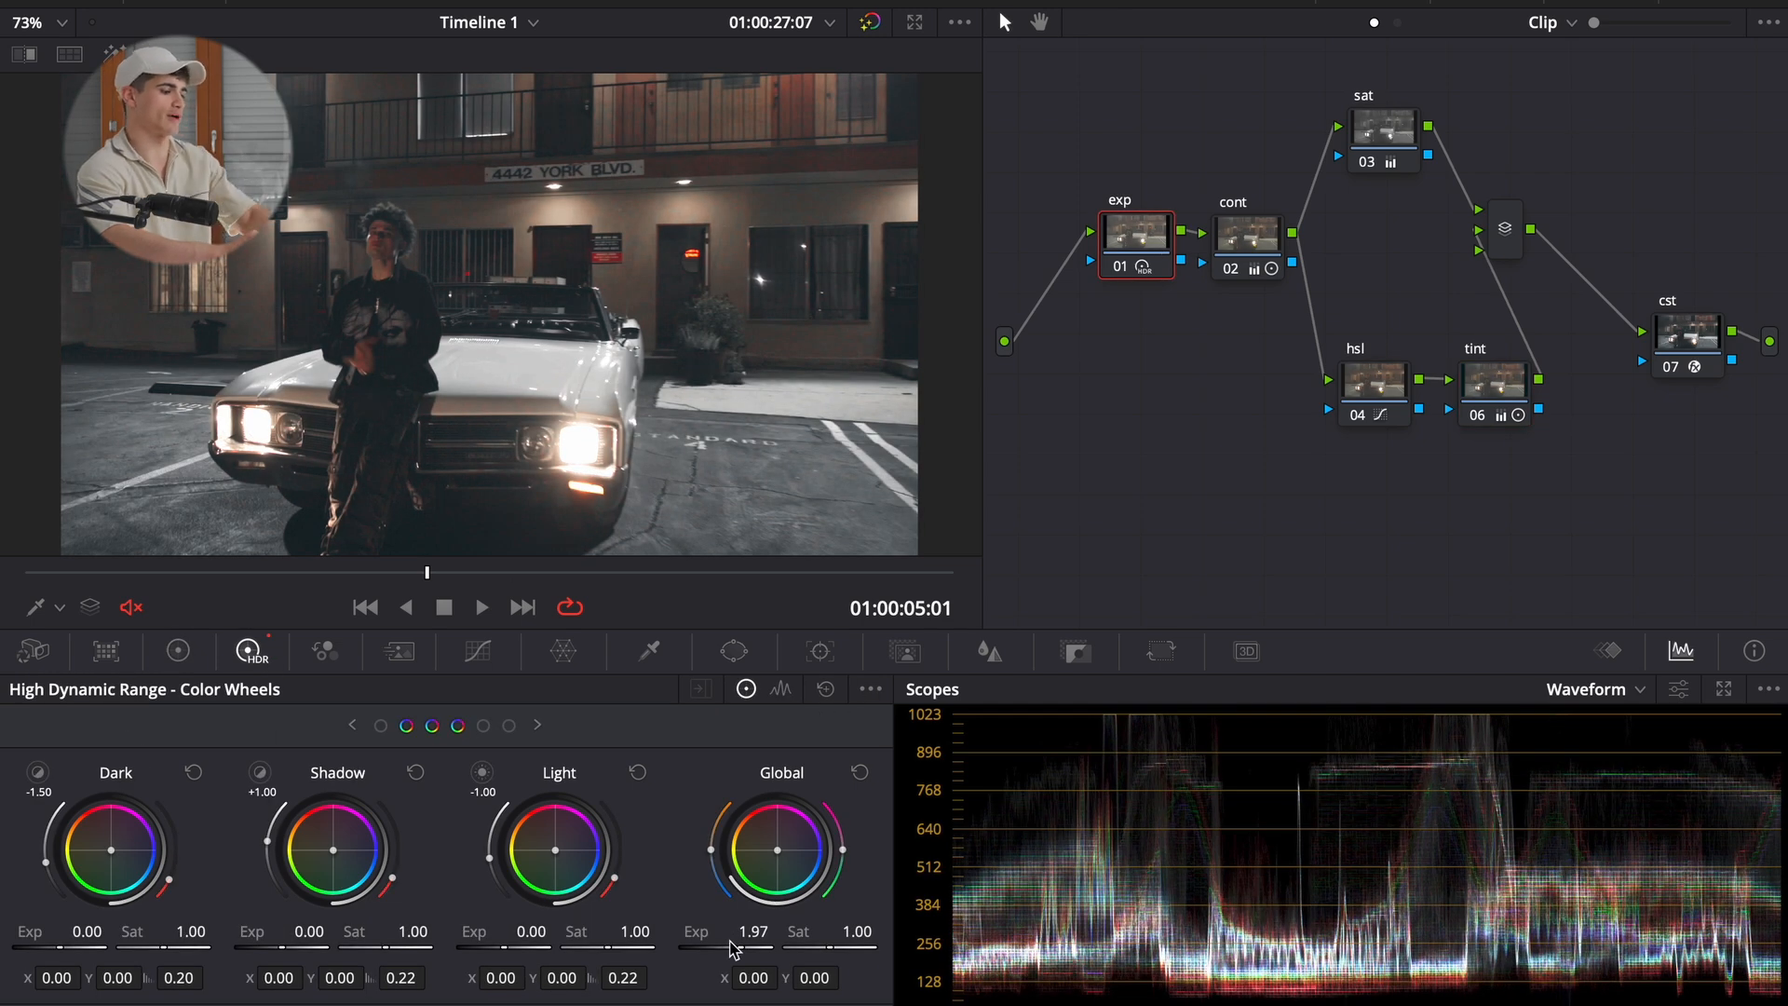
key("ctrl+z")
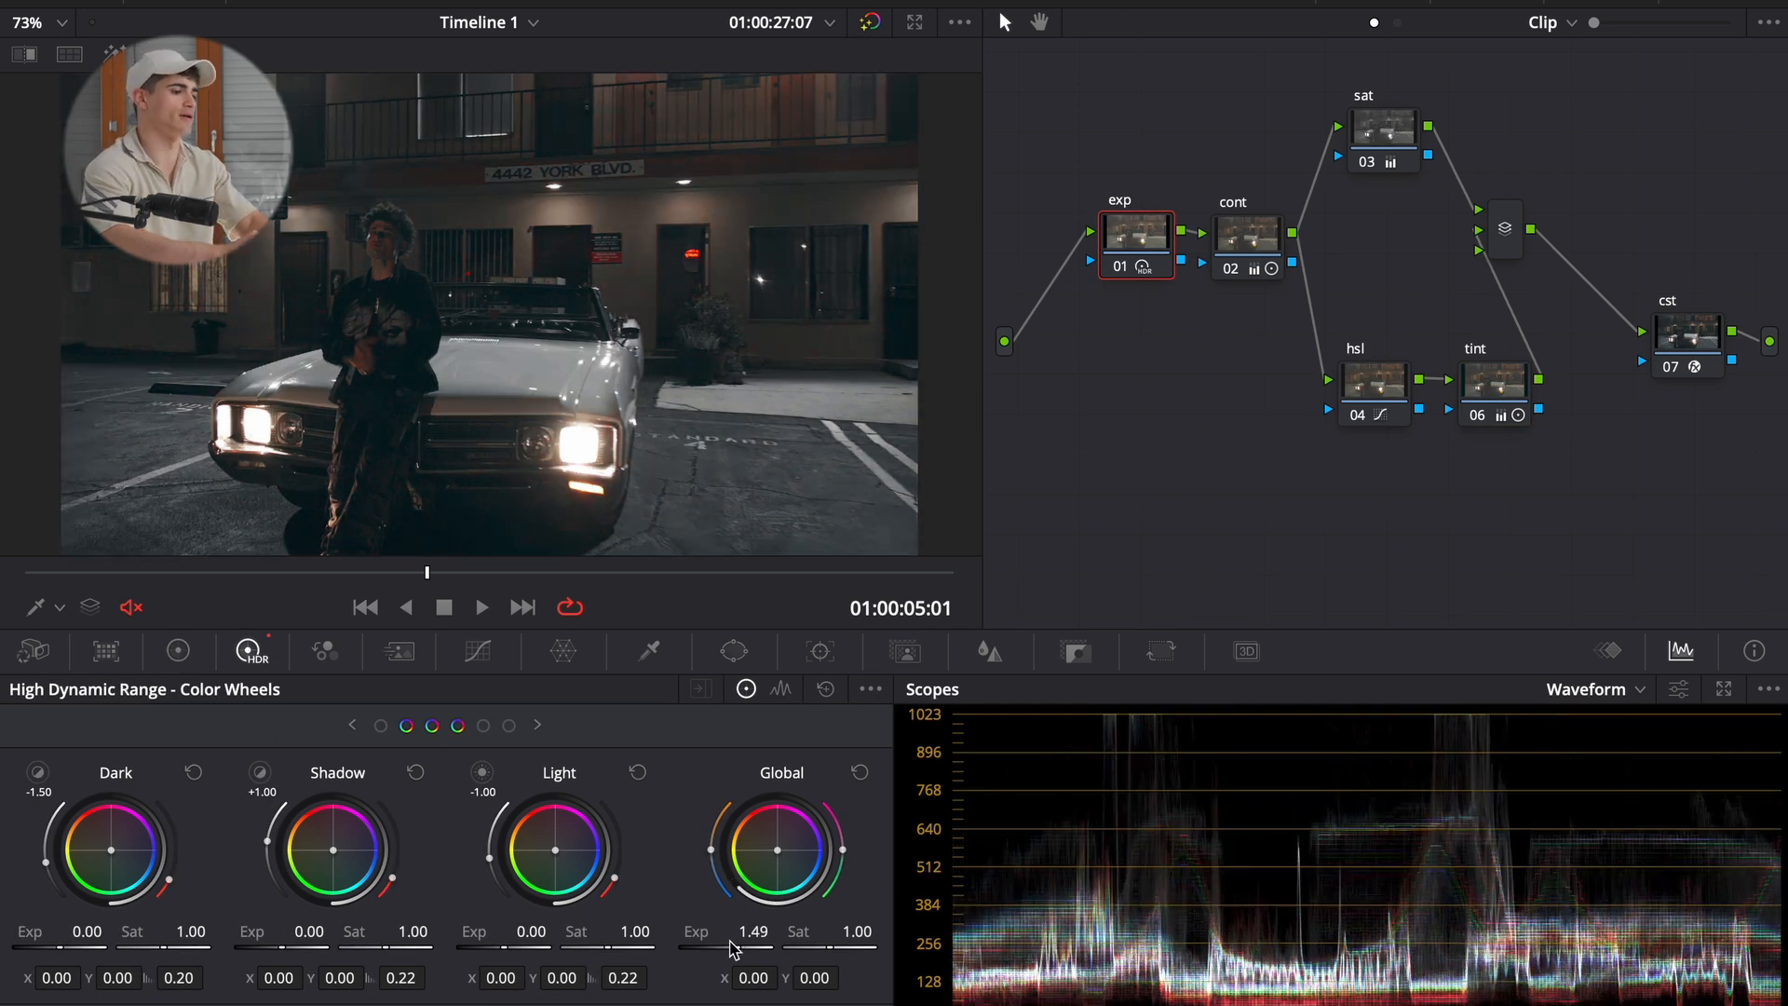
- Add a serial node after the layer mixer and move the cst node aside to make room for it
left_click(1518, 242)
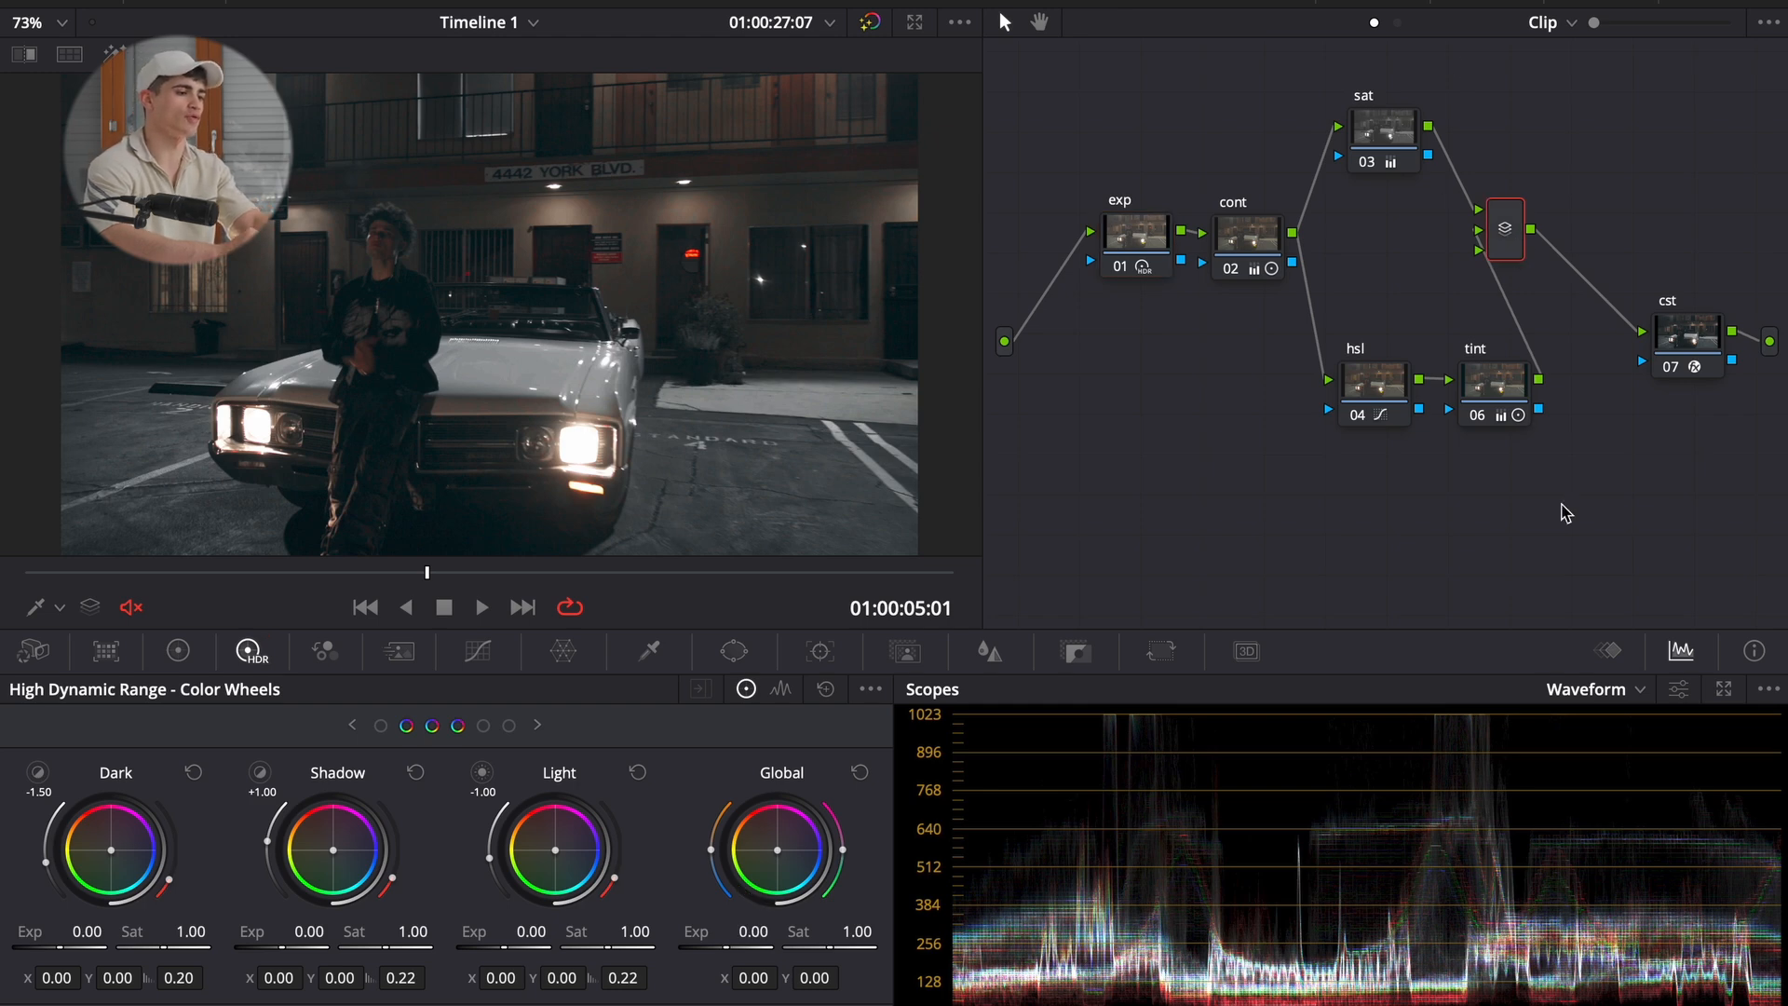
key("alt+s")
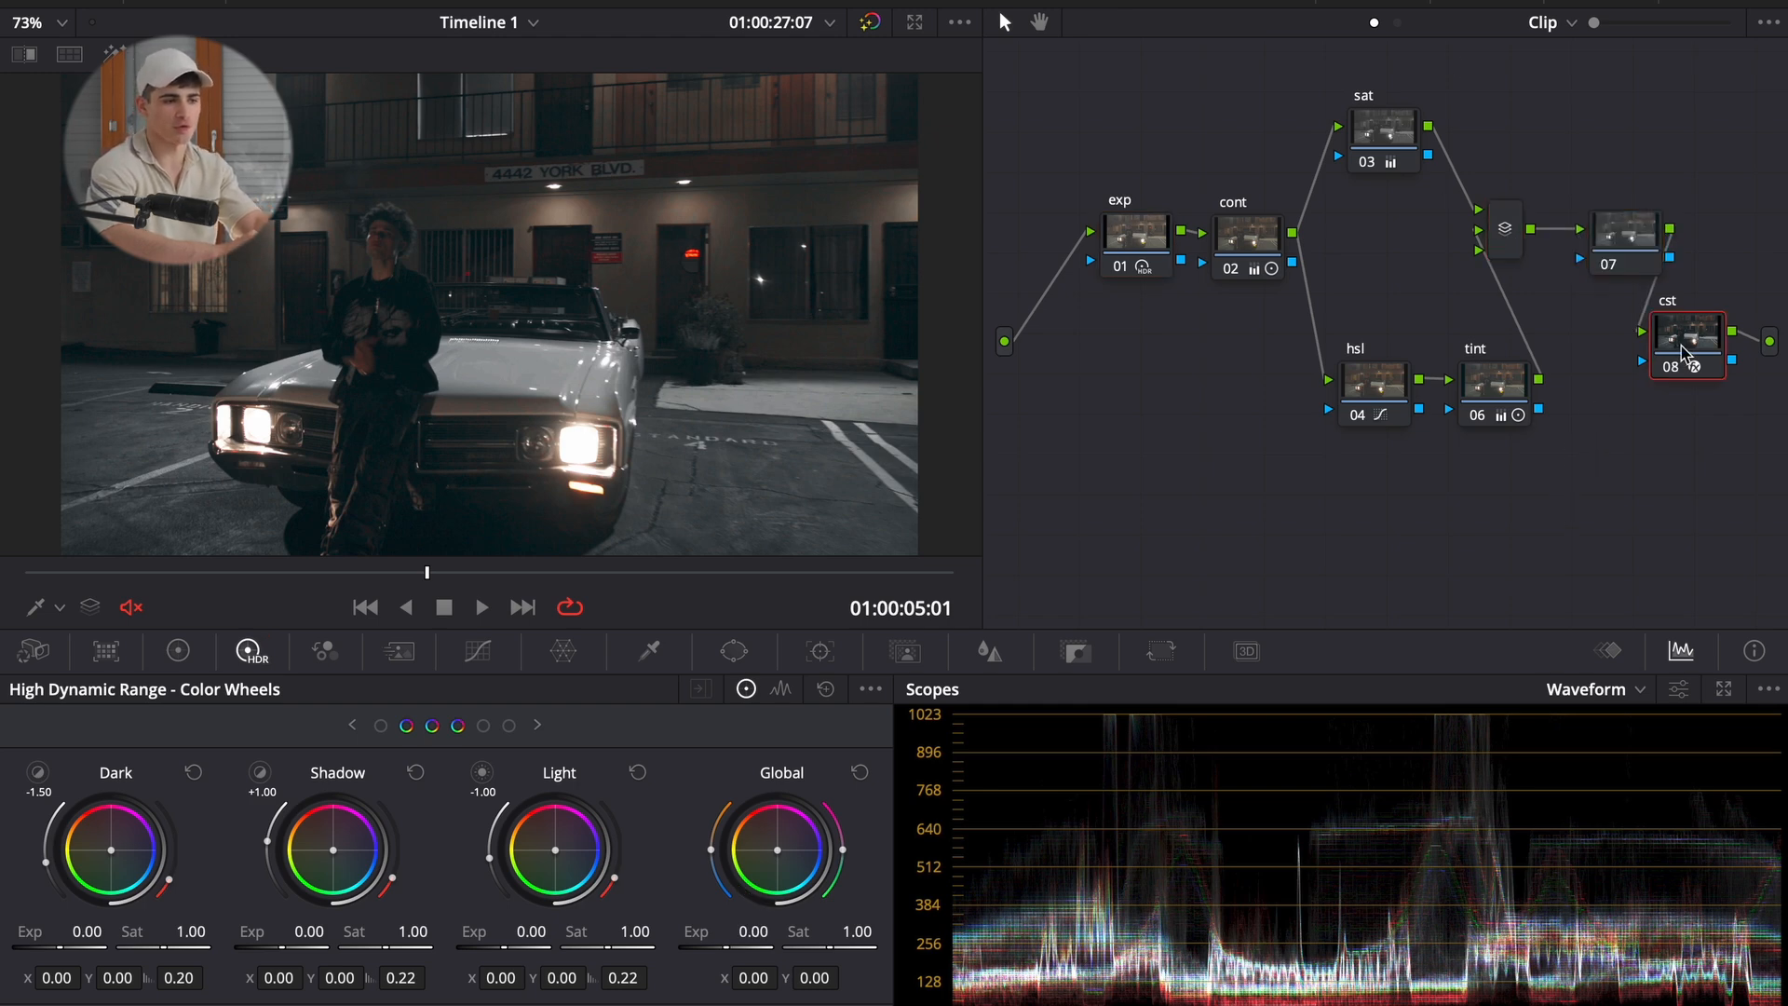
left_click(1704, 346)
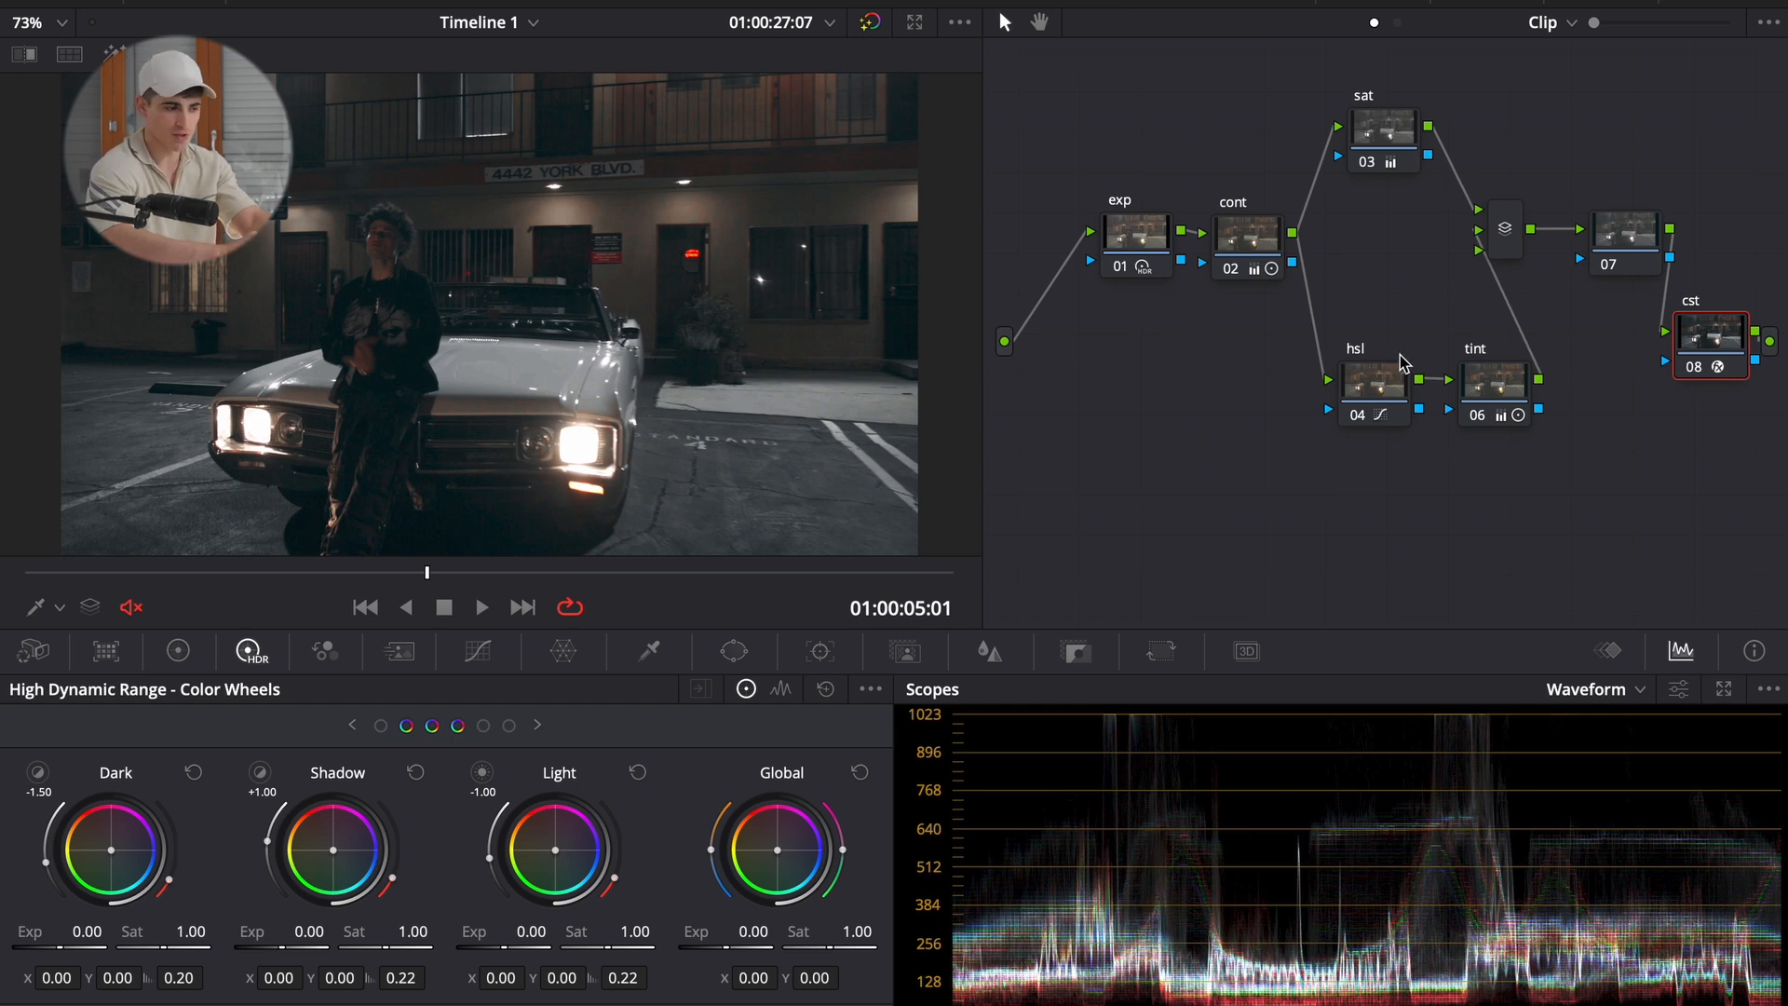
left_click(1245, 271)
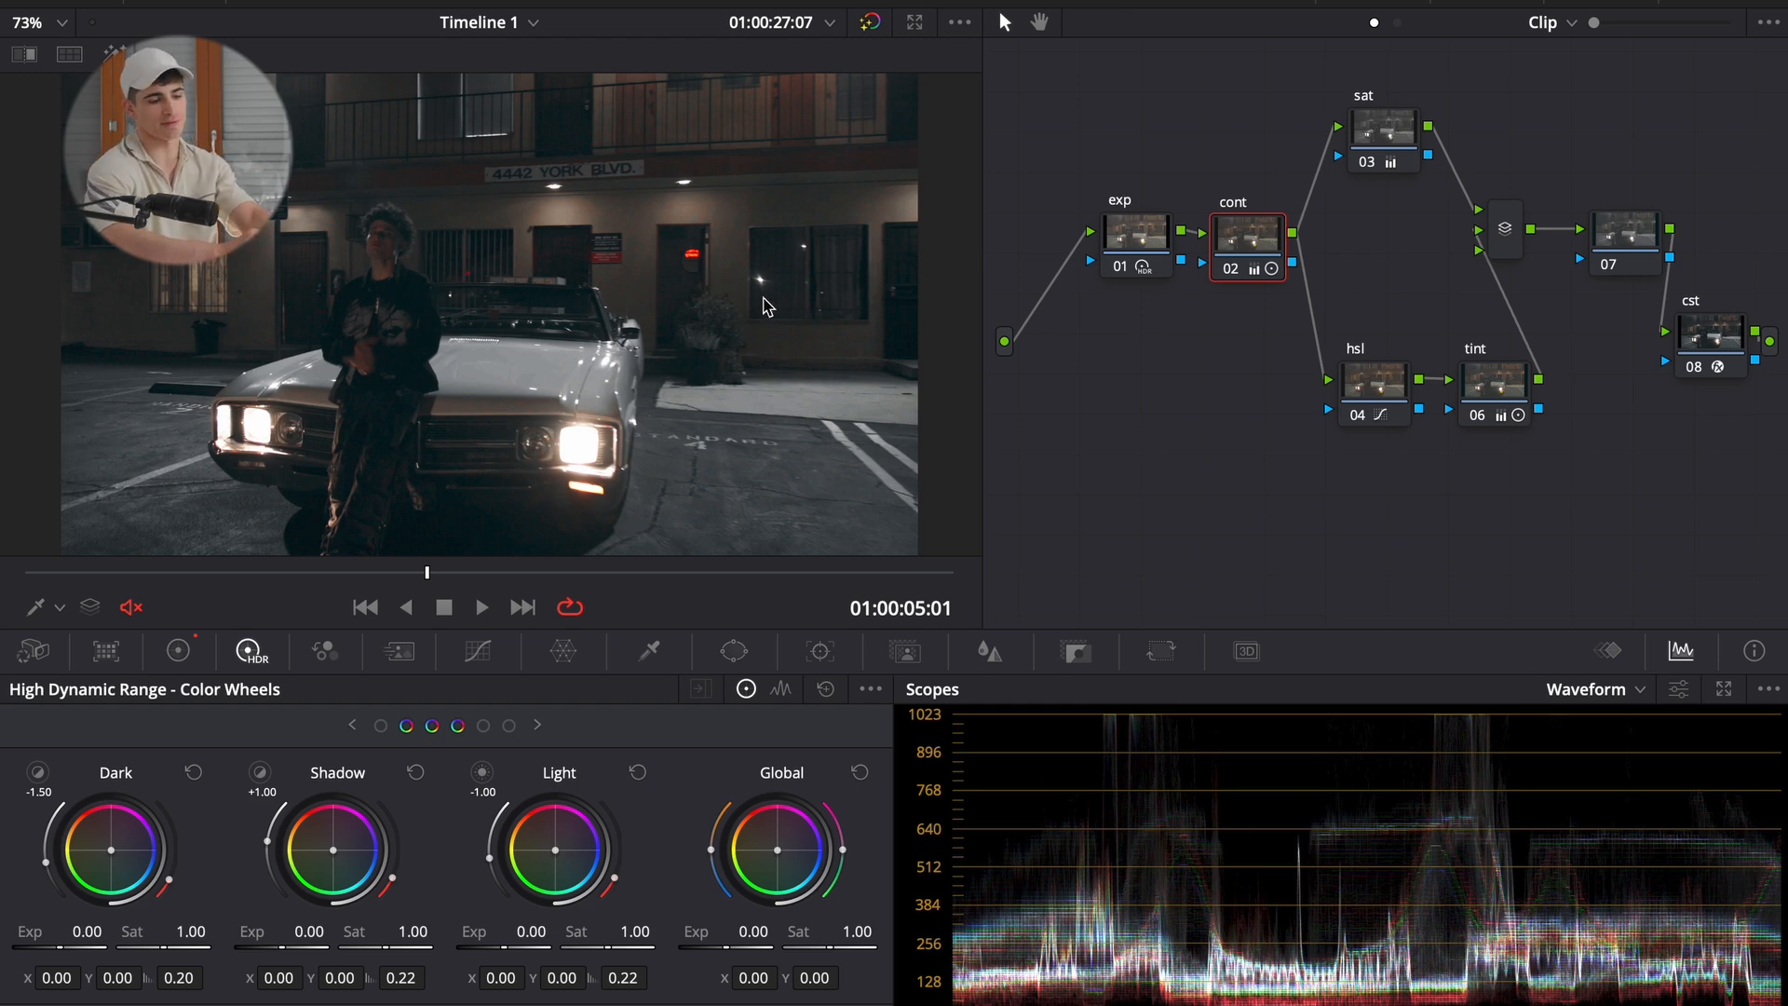
- Arrange the hsl, tint, sat, layer mixer and new nodes more compactly, and label the new node pw
left_click(1636, 235)
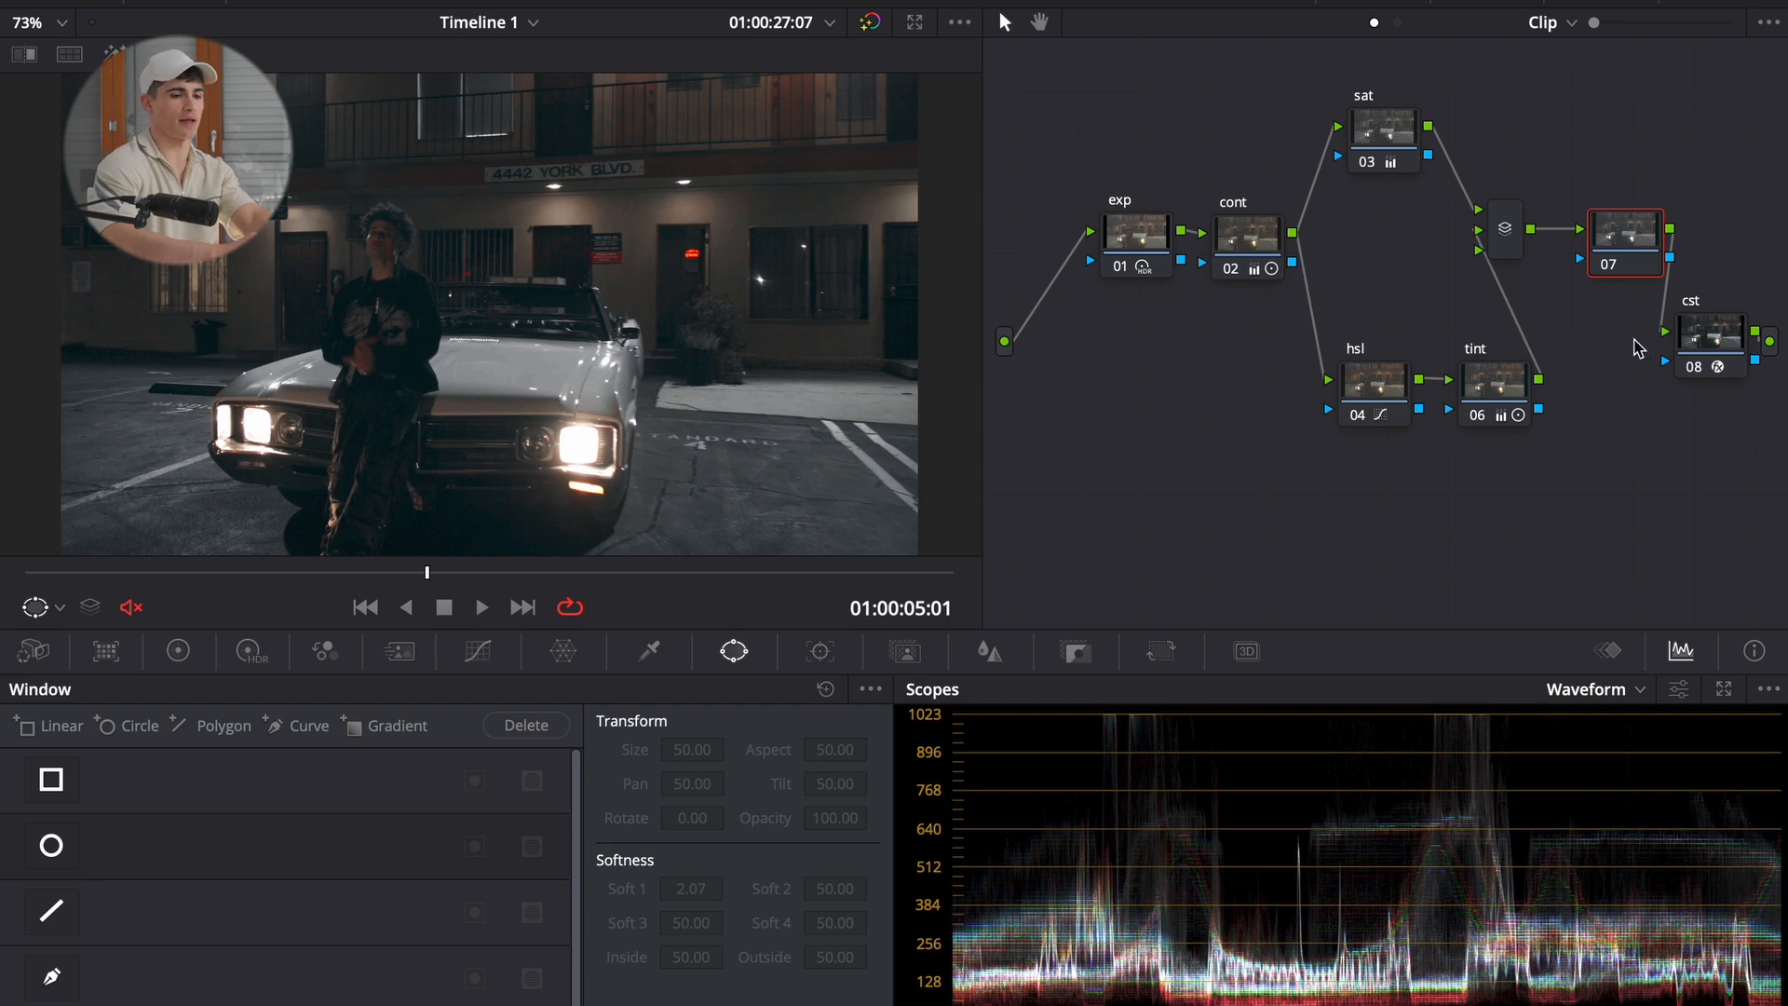
left_click_drag(1531, 395, 1520, 385)
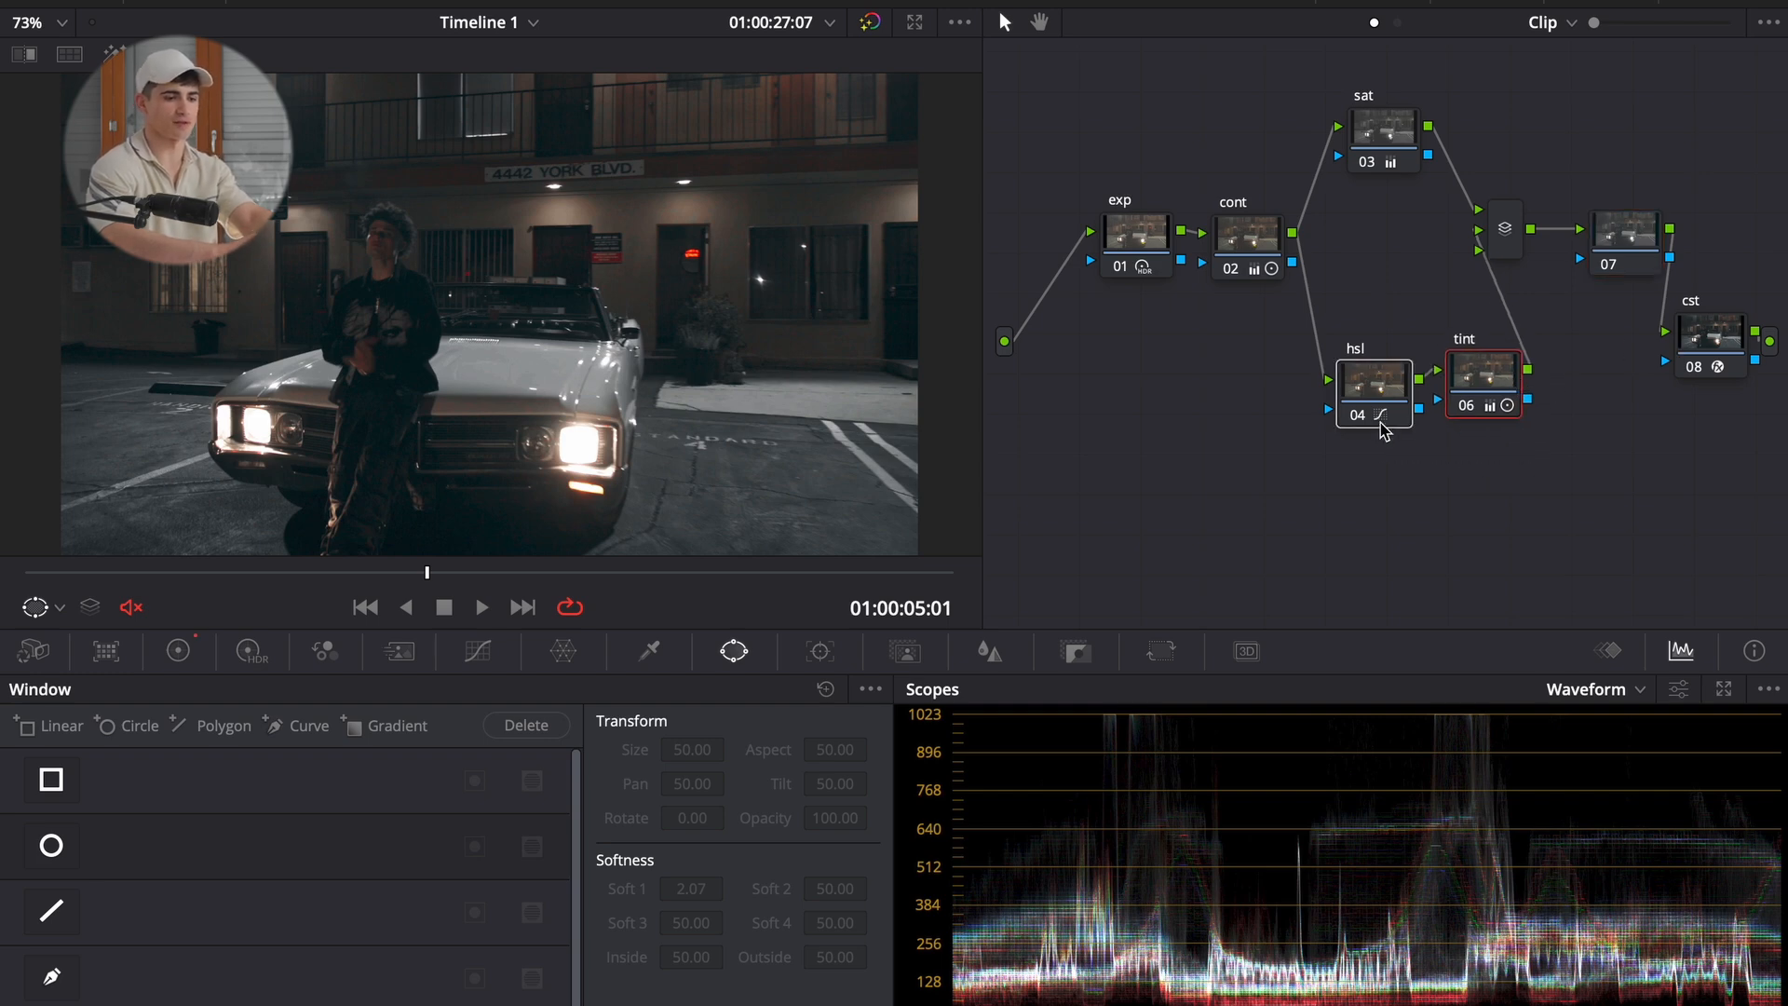
left_click_drag(1386, 430, 1304, 410)
left_click_drag(1467, 396, 1383, 398)
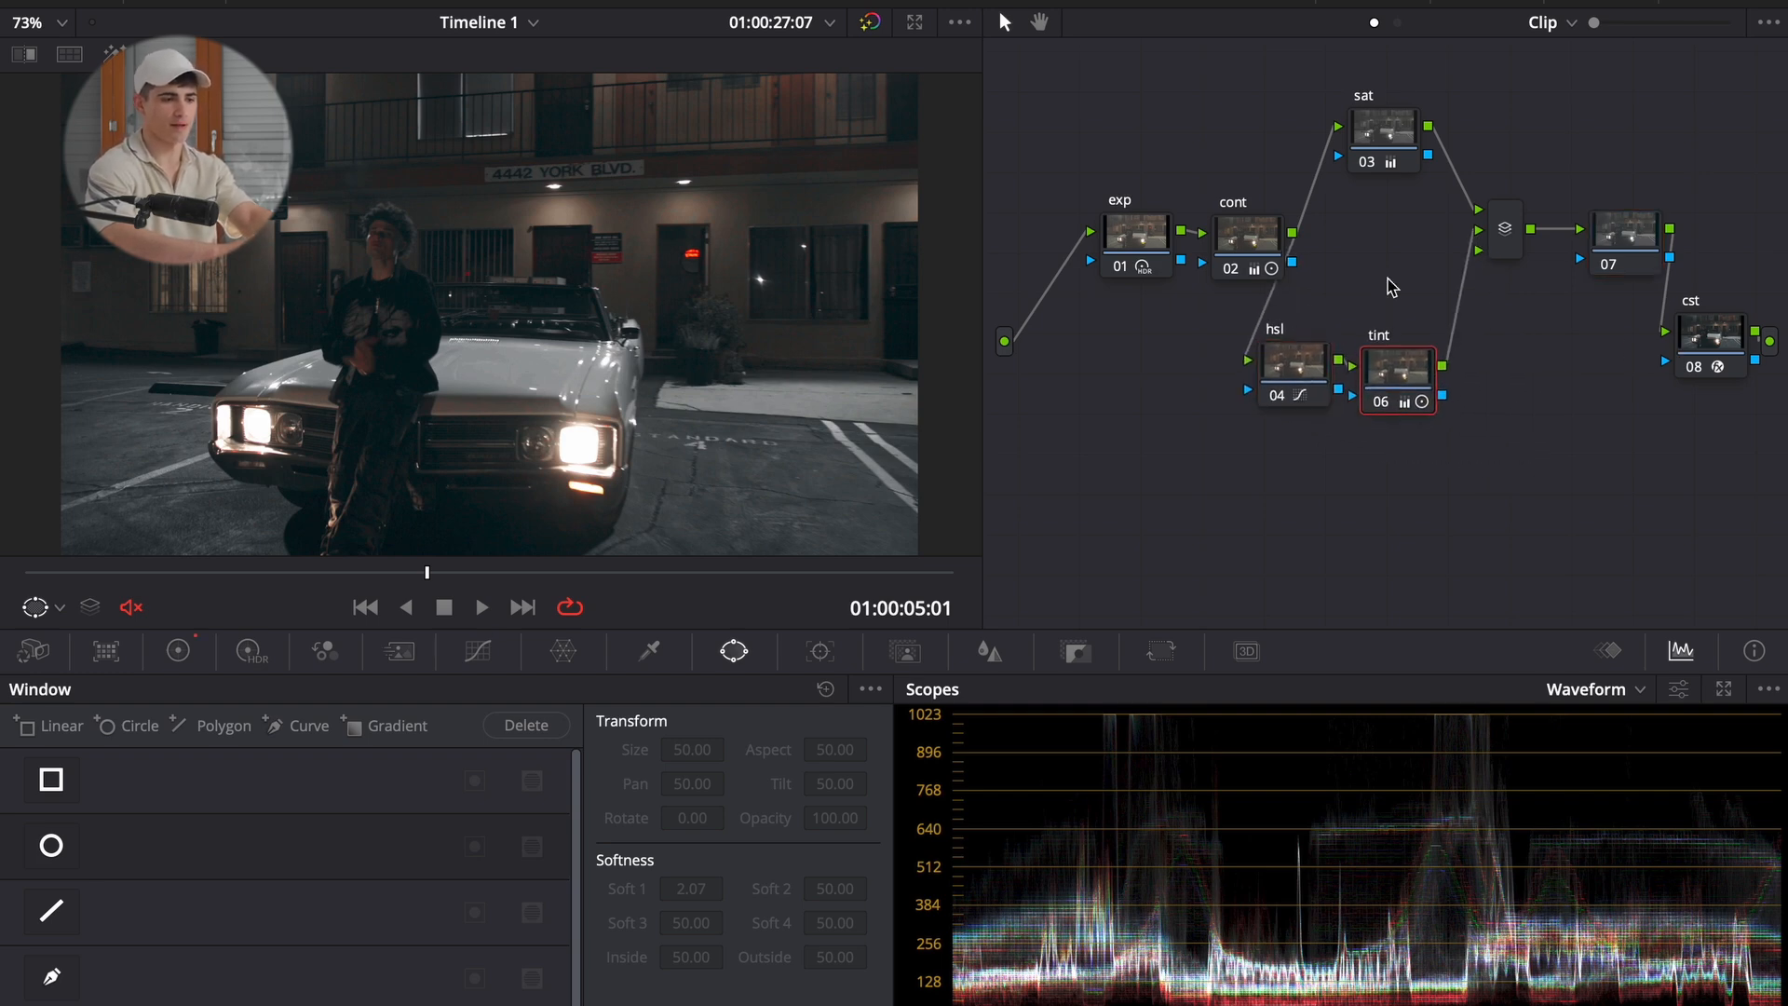
left_click(1397, 158)
left_click_drag(1397, 159, 1394, 250)
left_click_drag(1504, 228, 1489, 255)
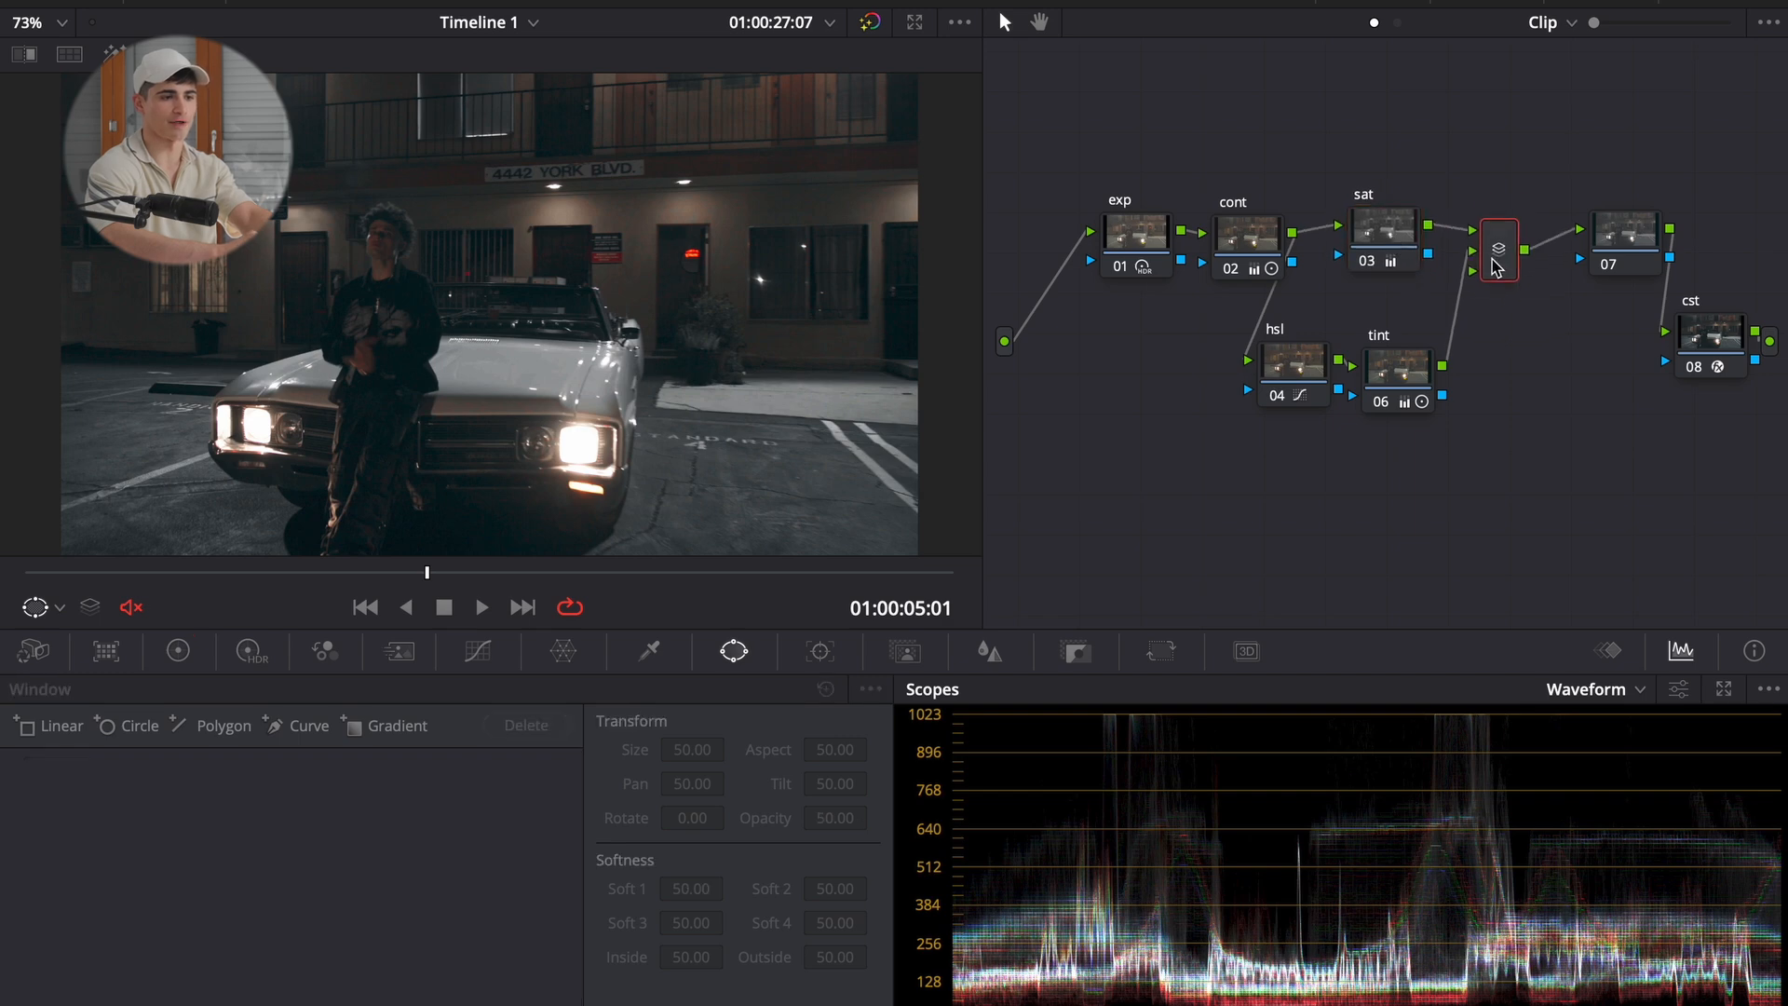
left_click_drag(1625, 261, 1605, 256)
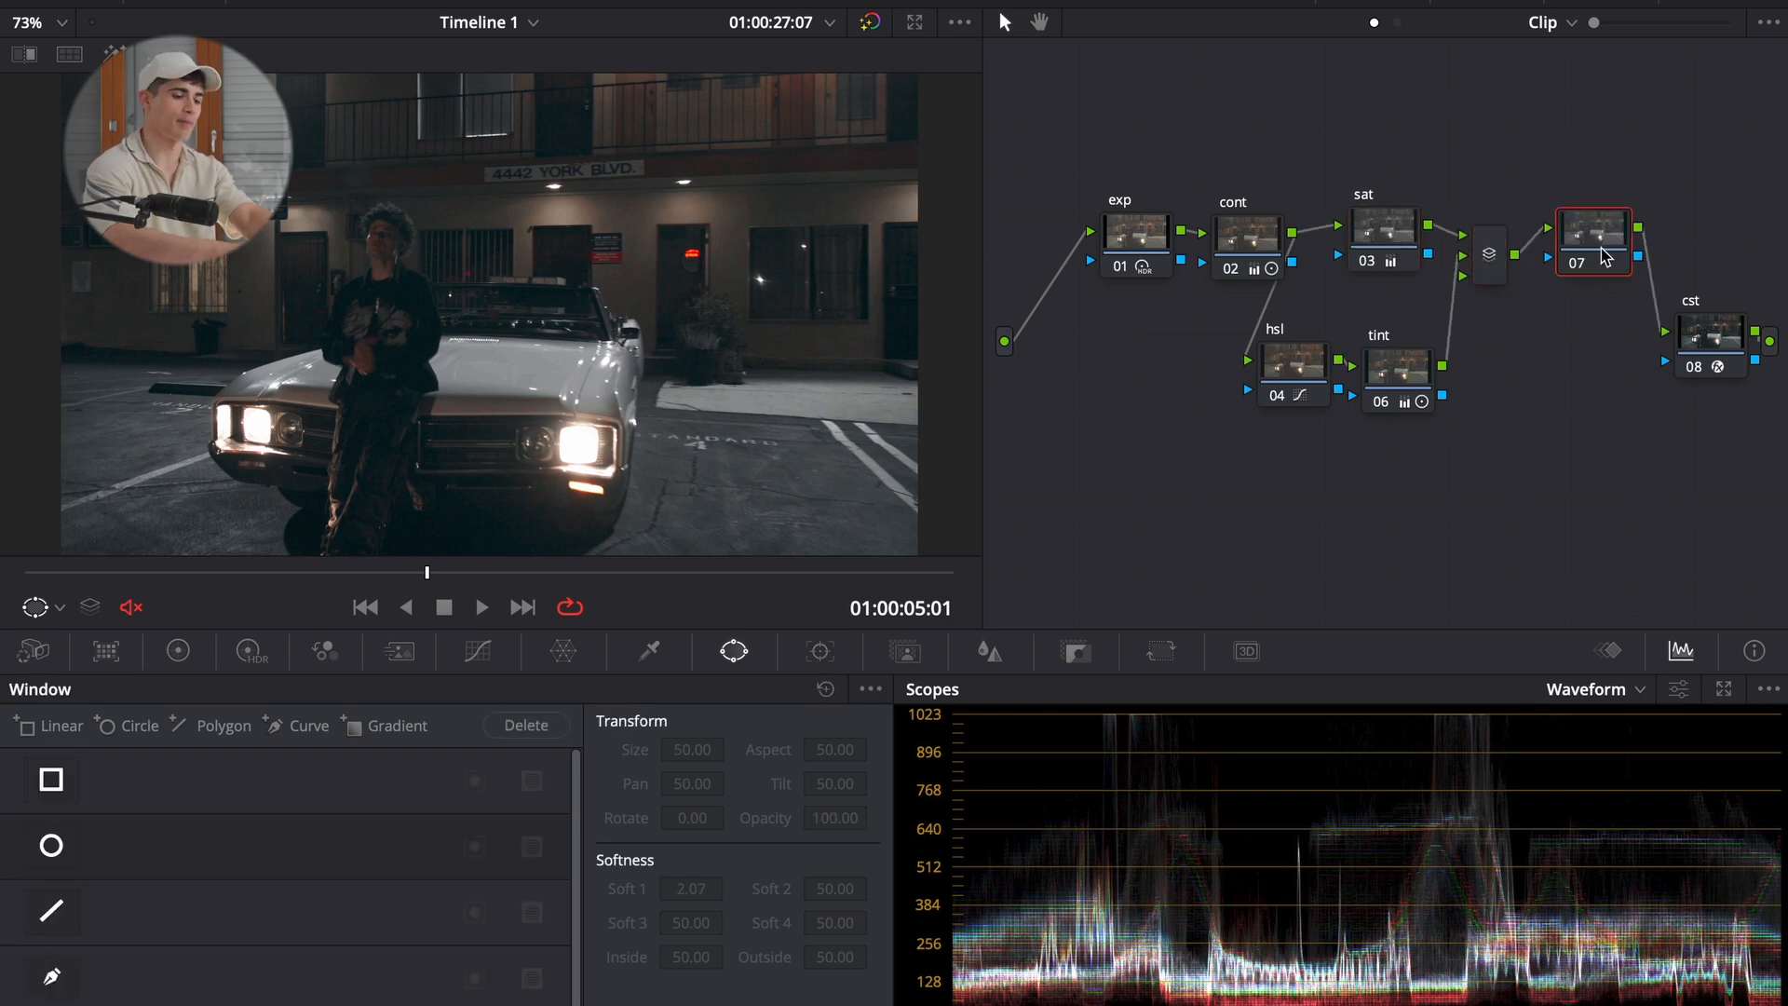
type("w")
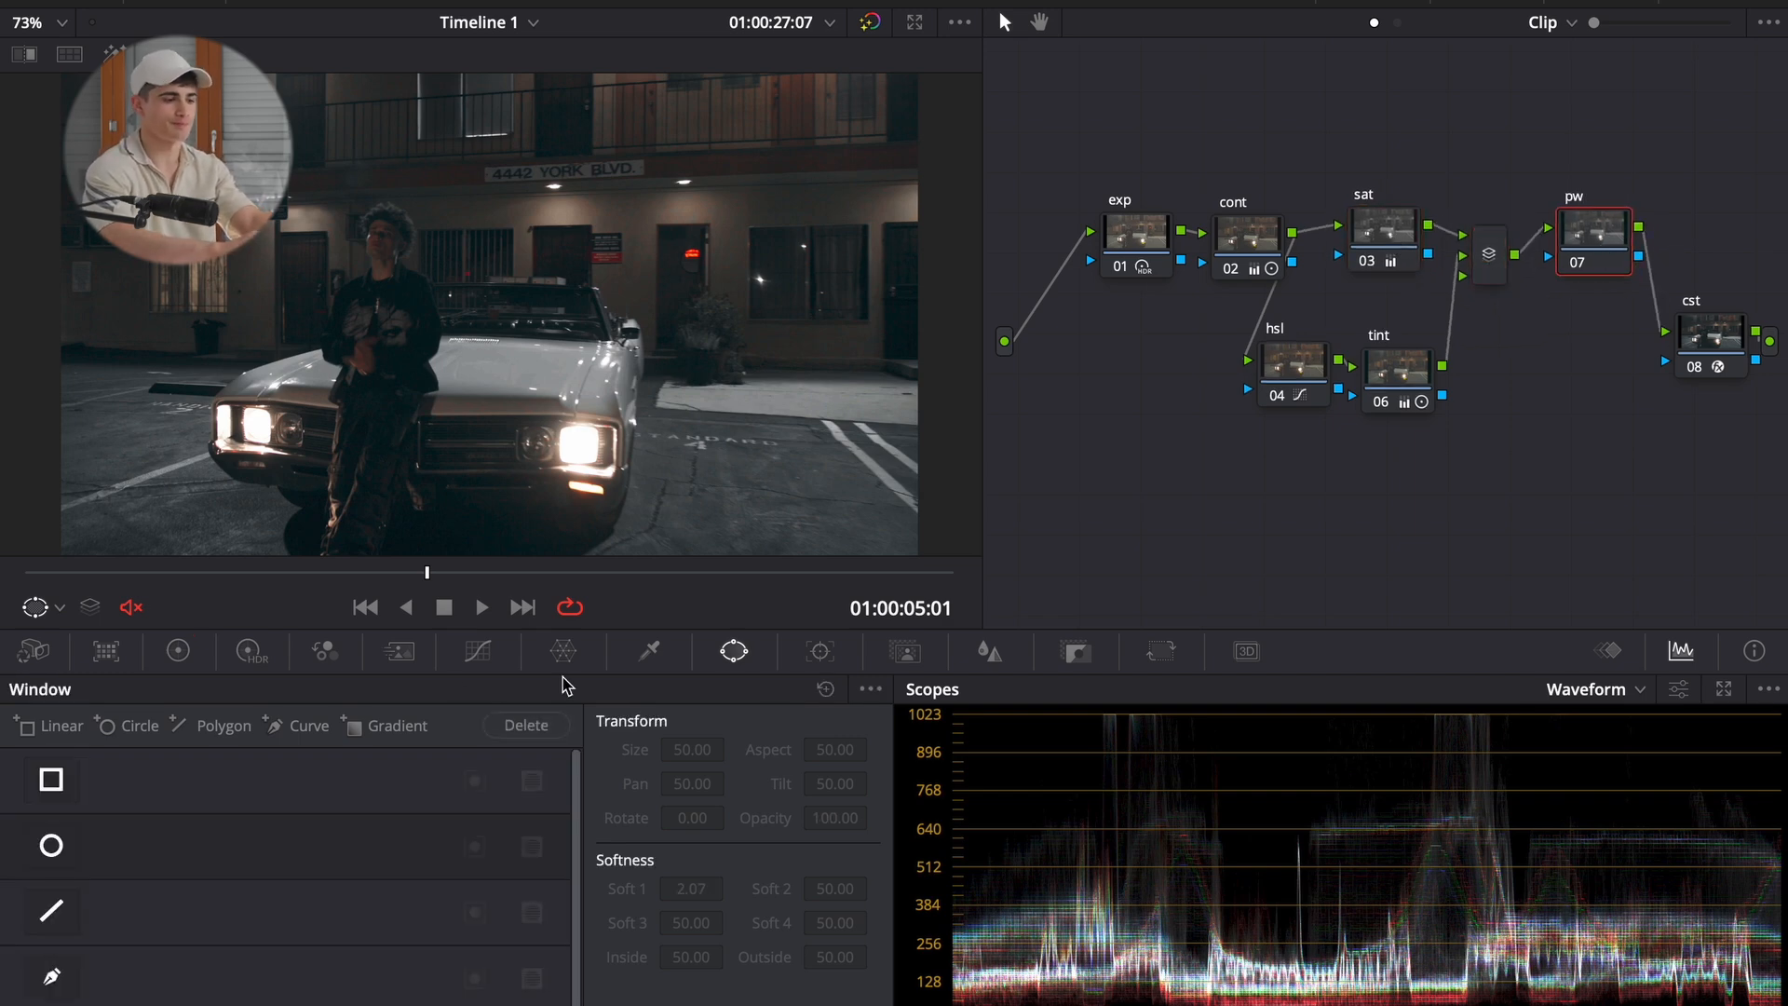
- Add a circle window to the pw node and fit it around the standing man, with size about 41 and aspect about 25
left_click(44, 847)
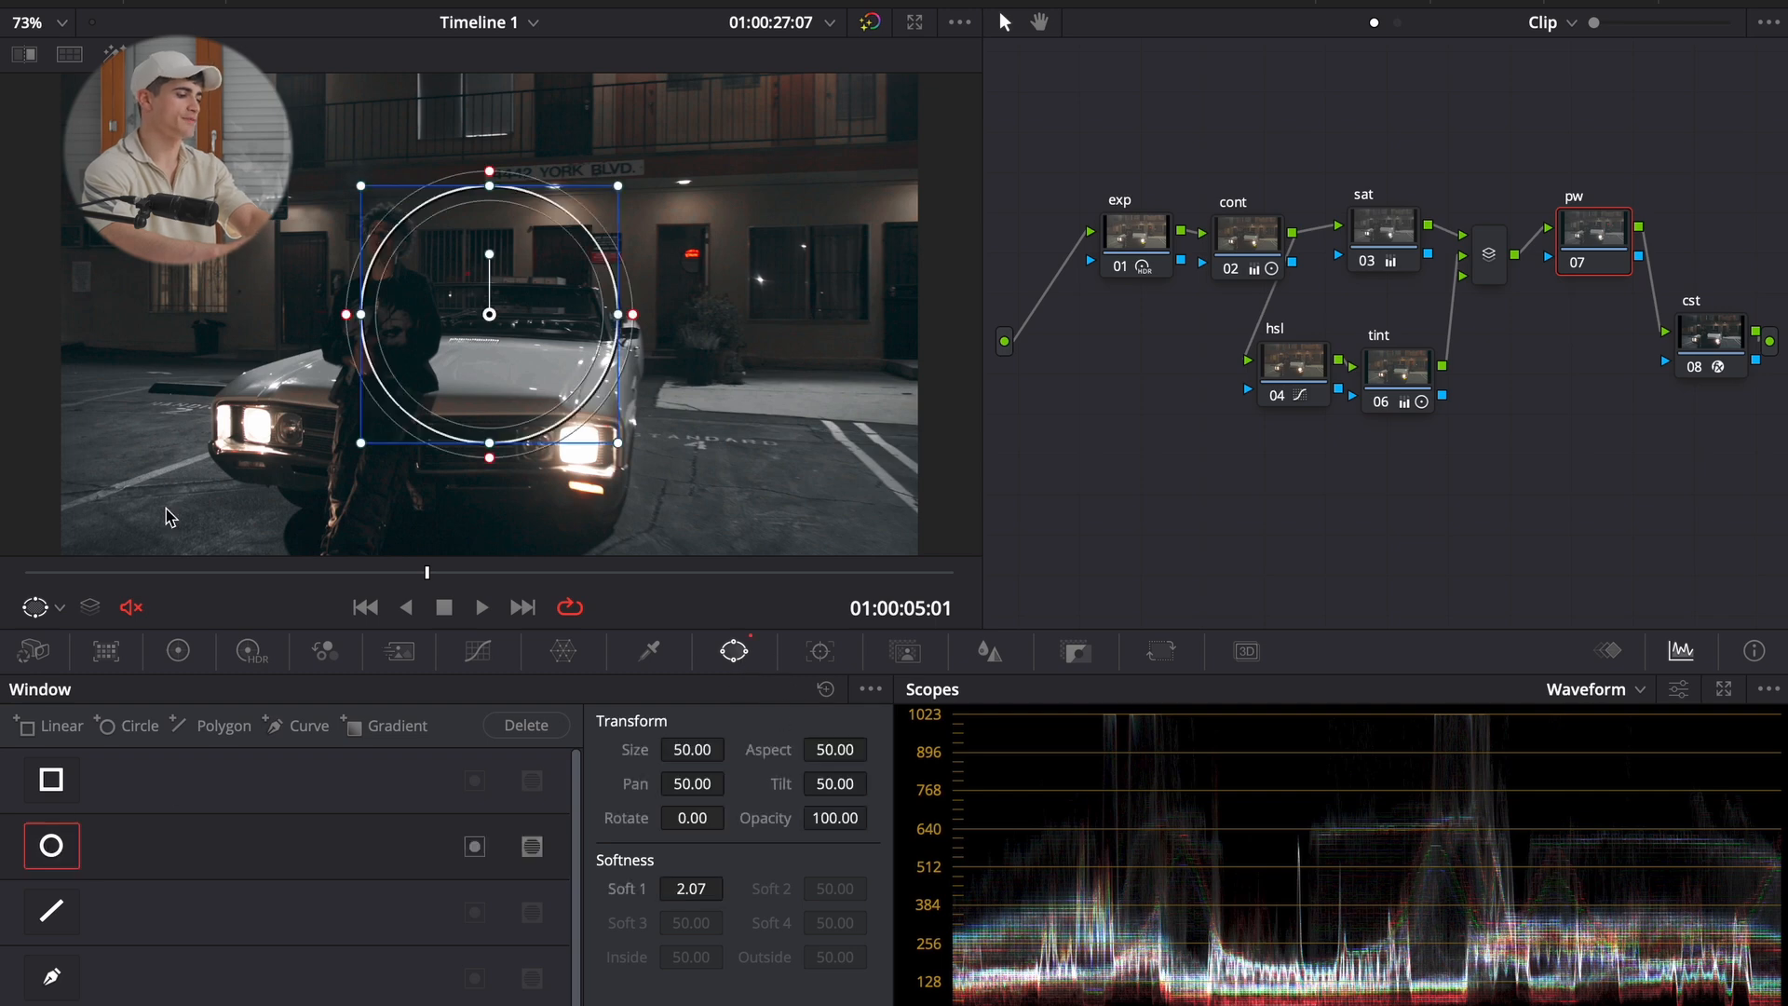
left_click_drag(540, 398, 401, 509)
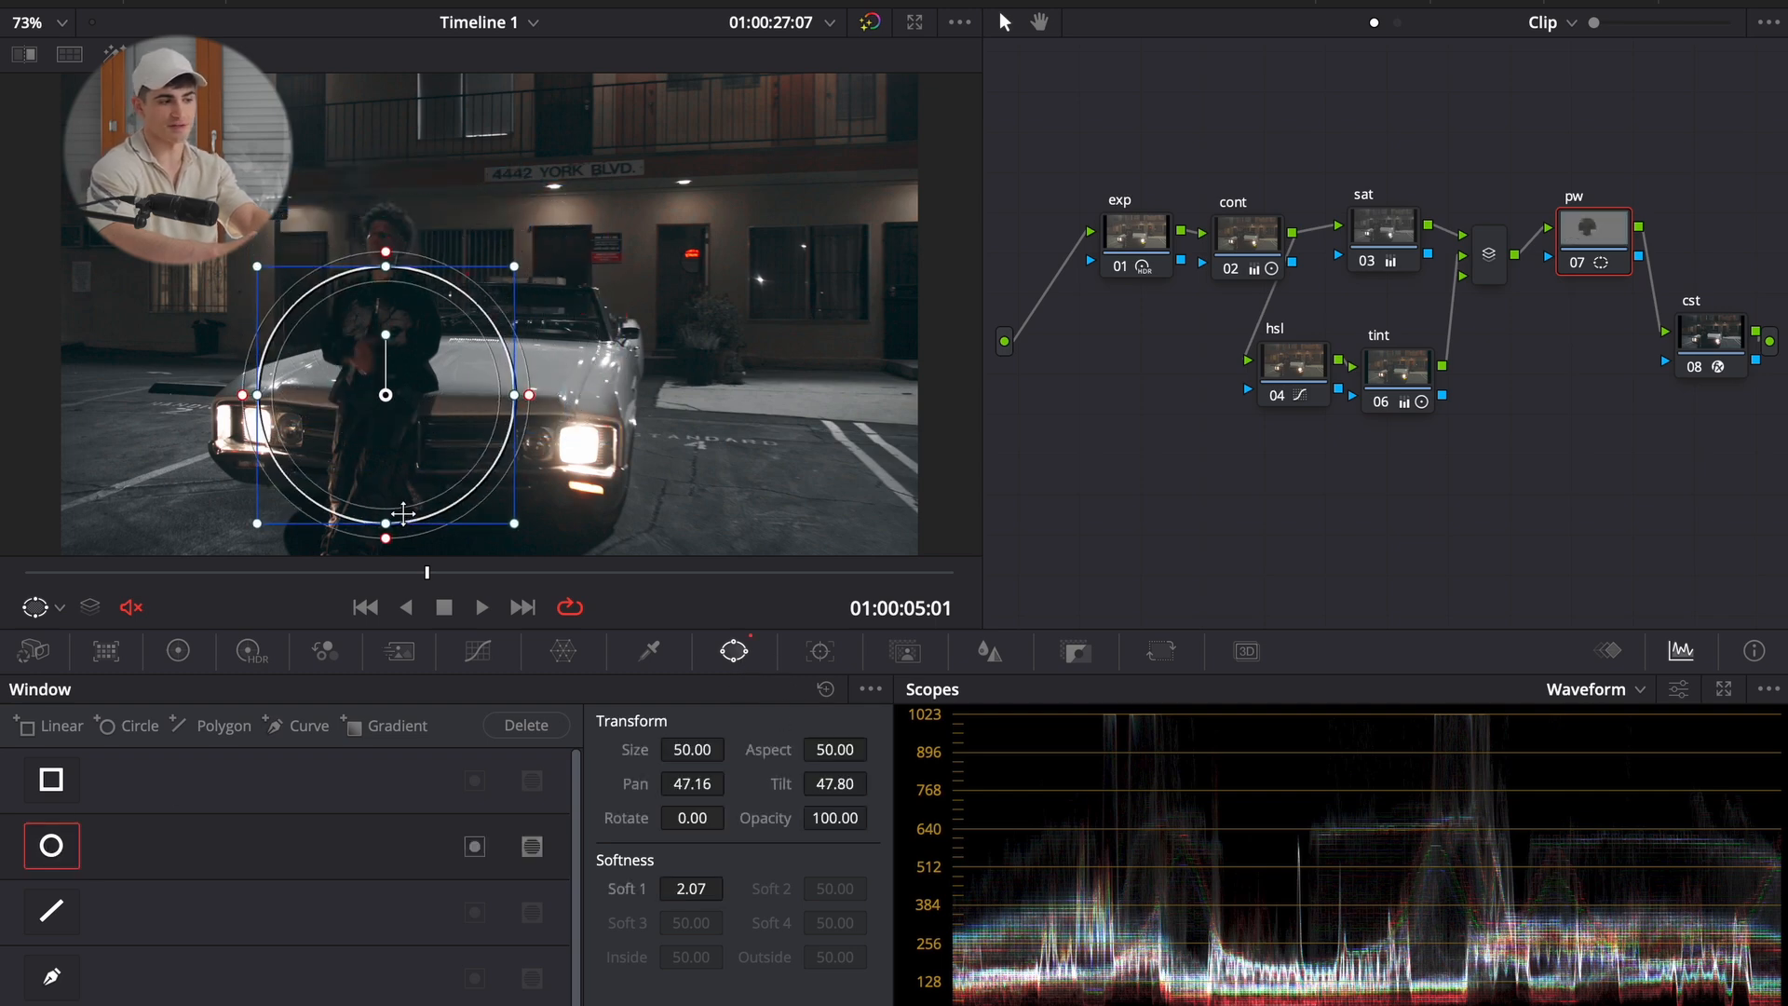
left_click_drag(385, 261, 388, 182)
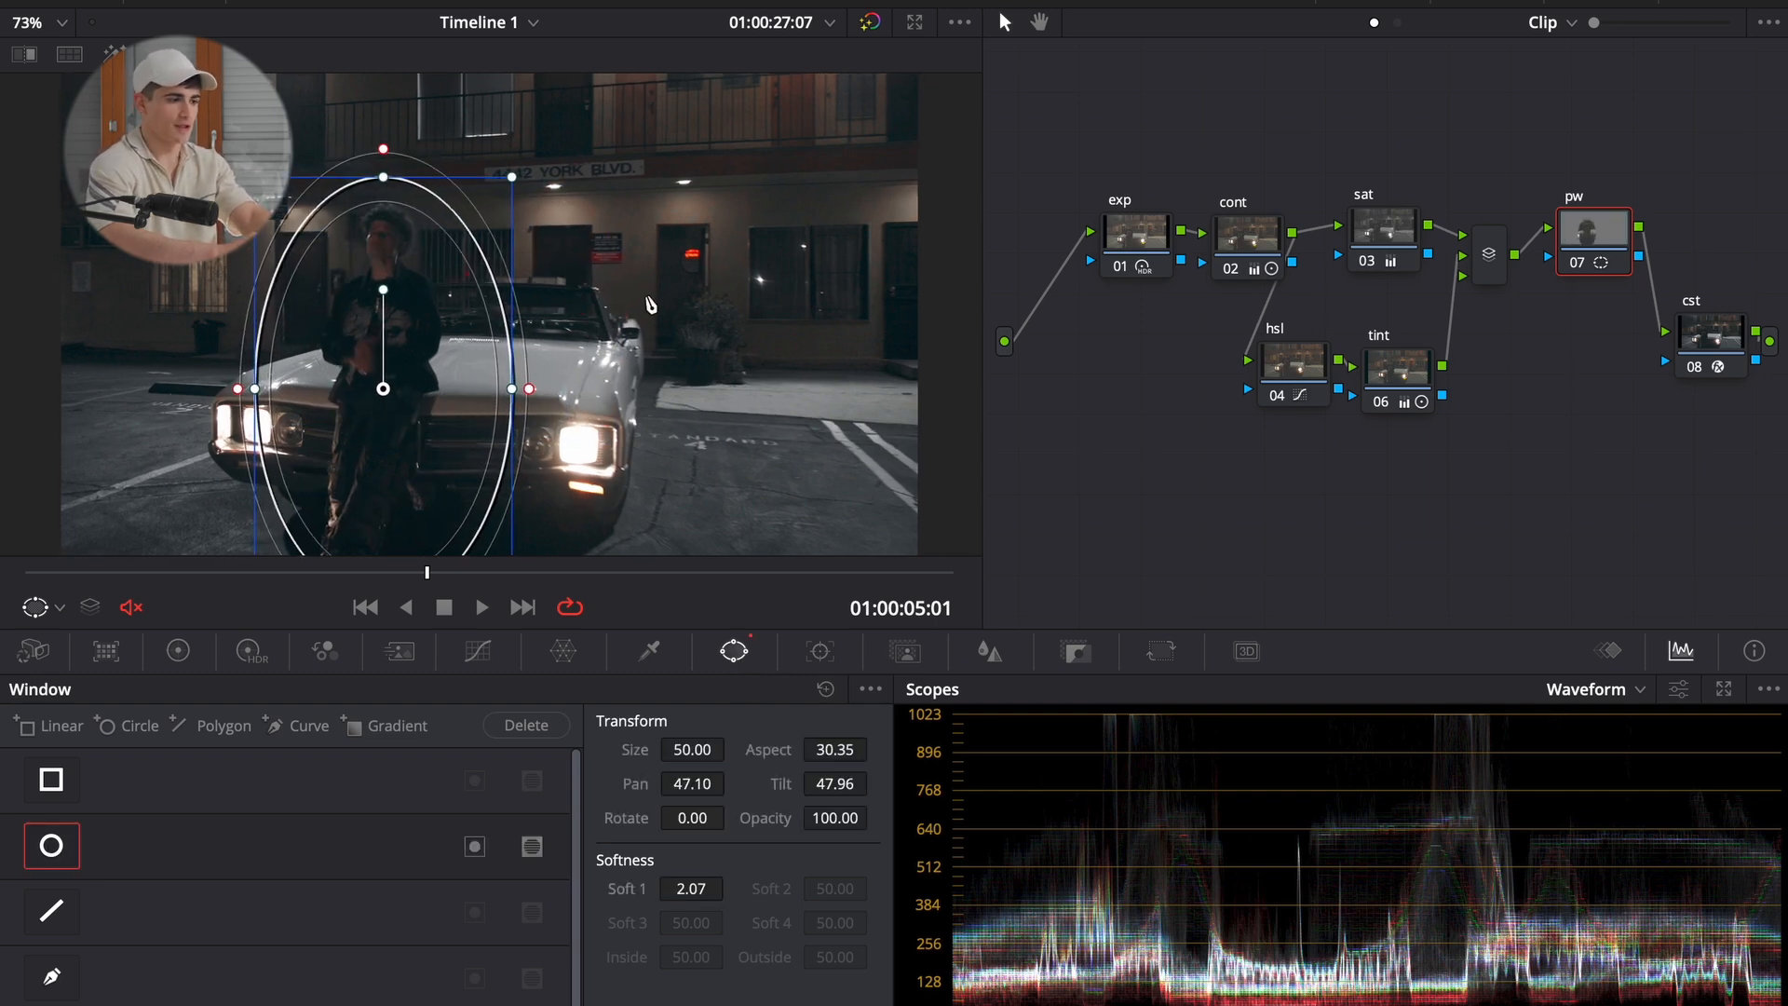
scroll(650, 307, "up", 1)
left_click(58, 24)
left_click(36, 161)
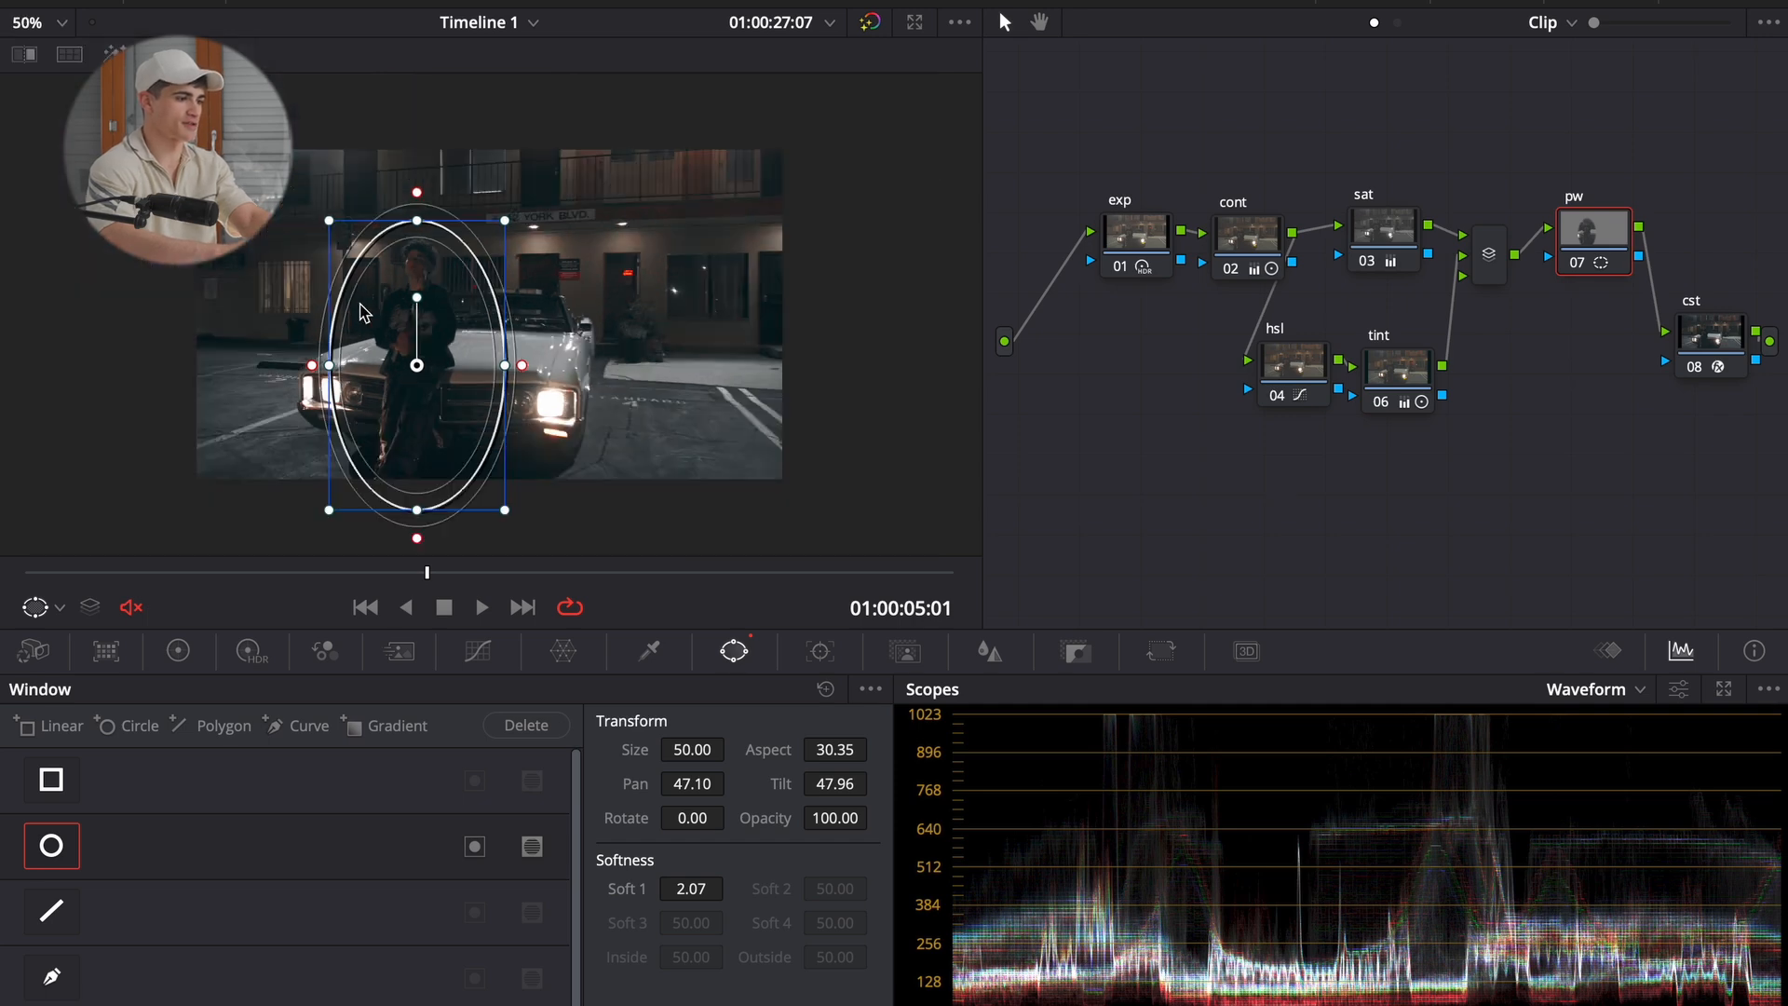
left_click_drag(401, 322, 398, 319)
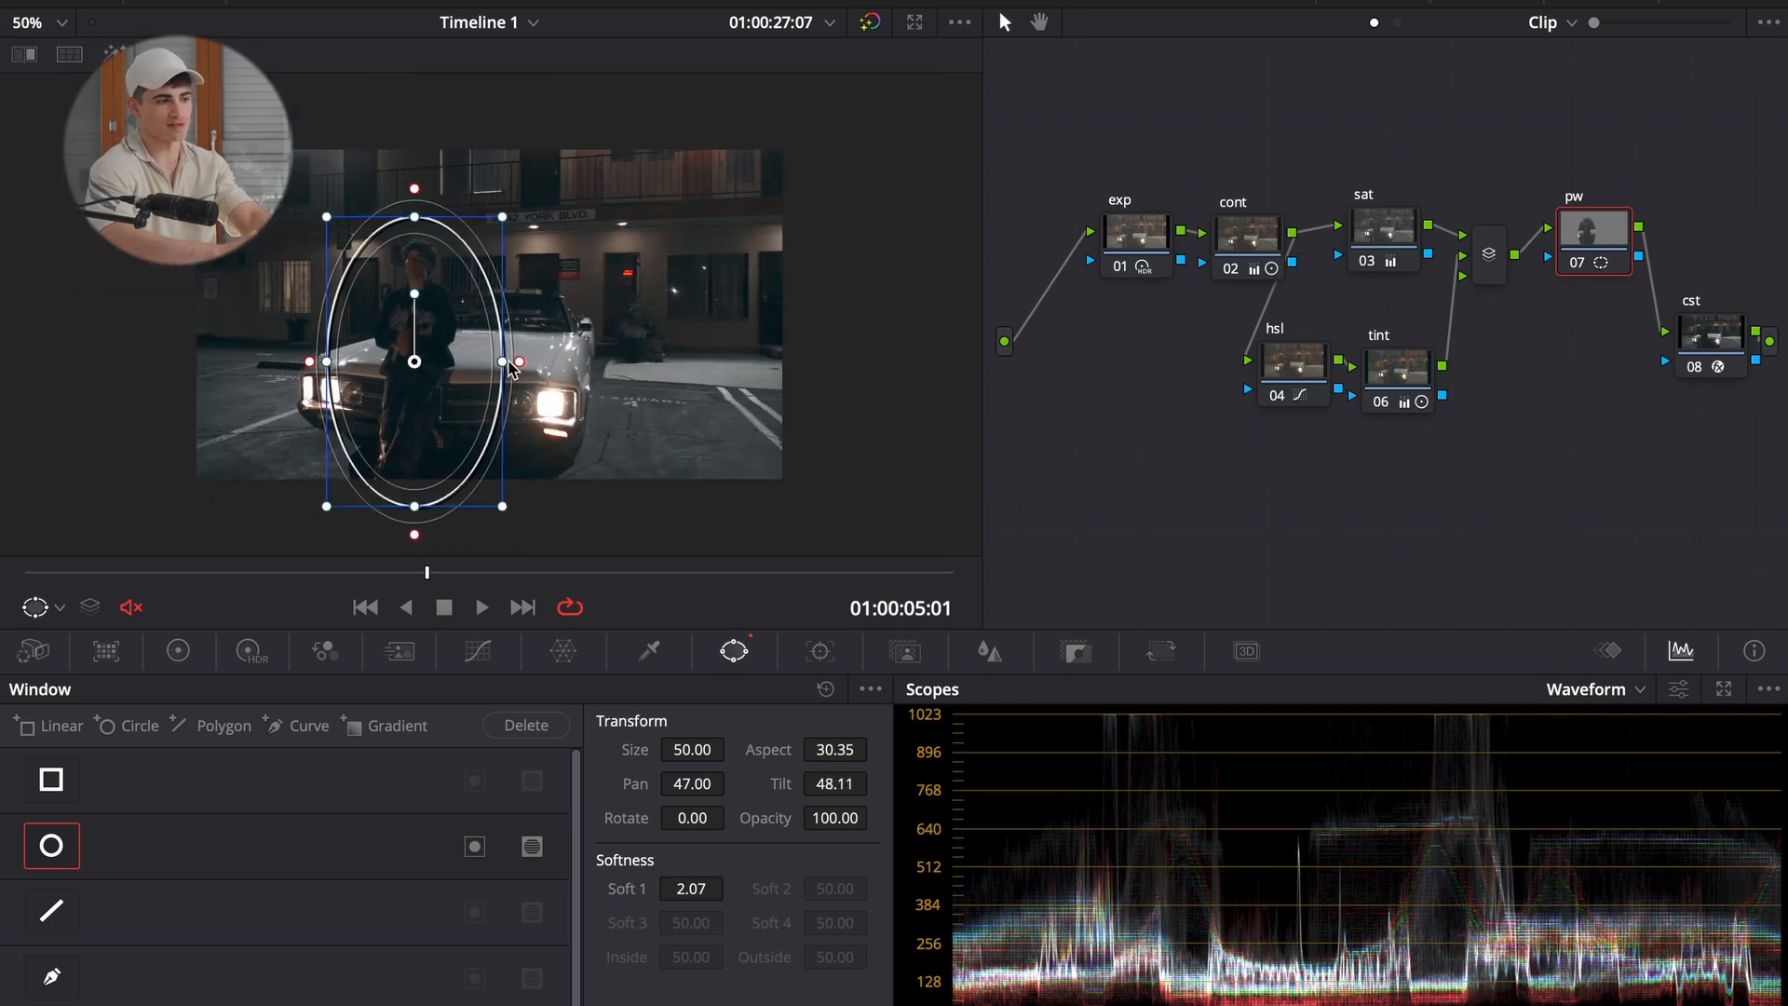
left_click_drag(511, 368, 420, 340)
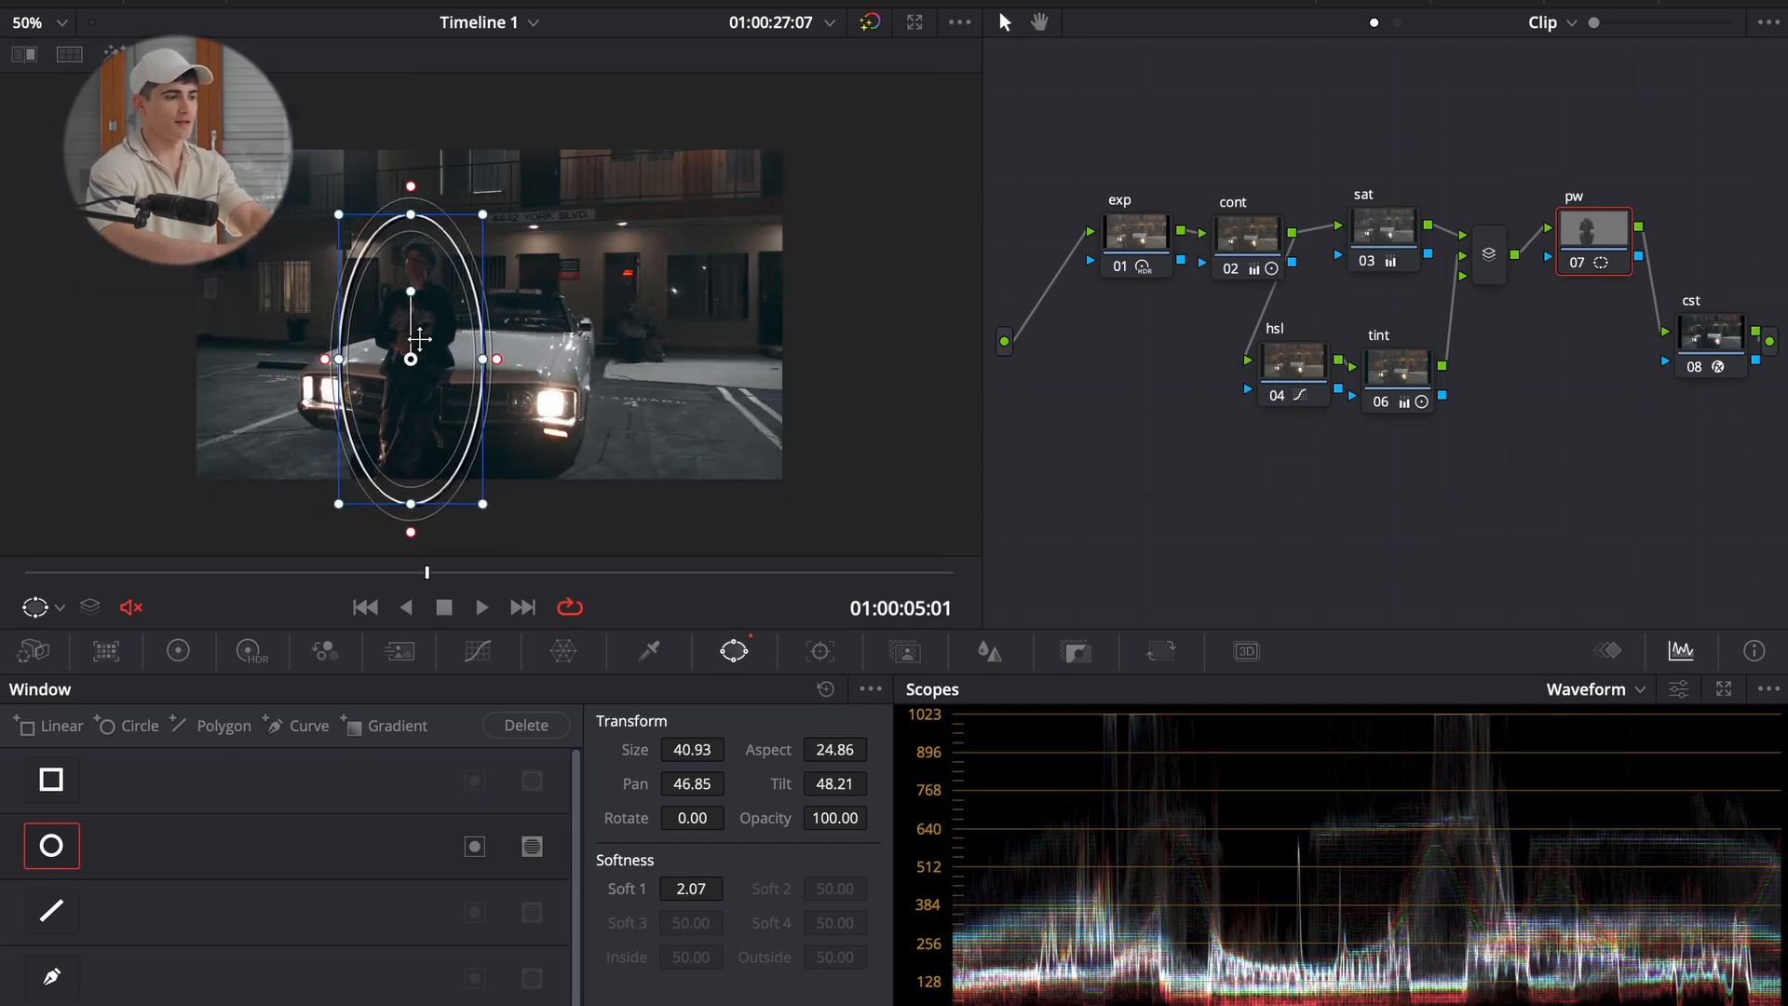
- Raise the pw node's primary Gain to 1.13 on a frame with the man by the car, and hide the window overlay
key("space")
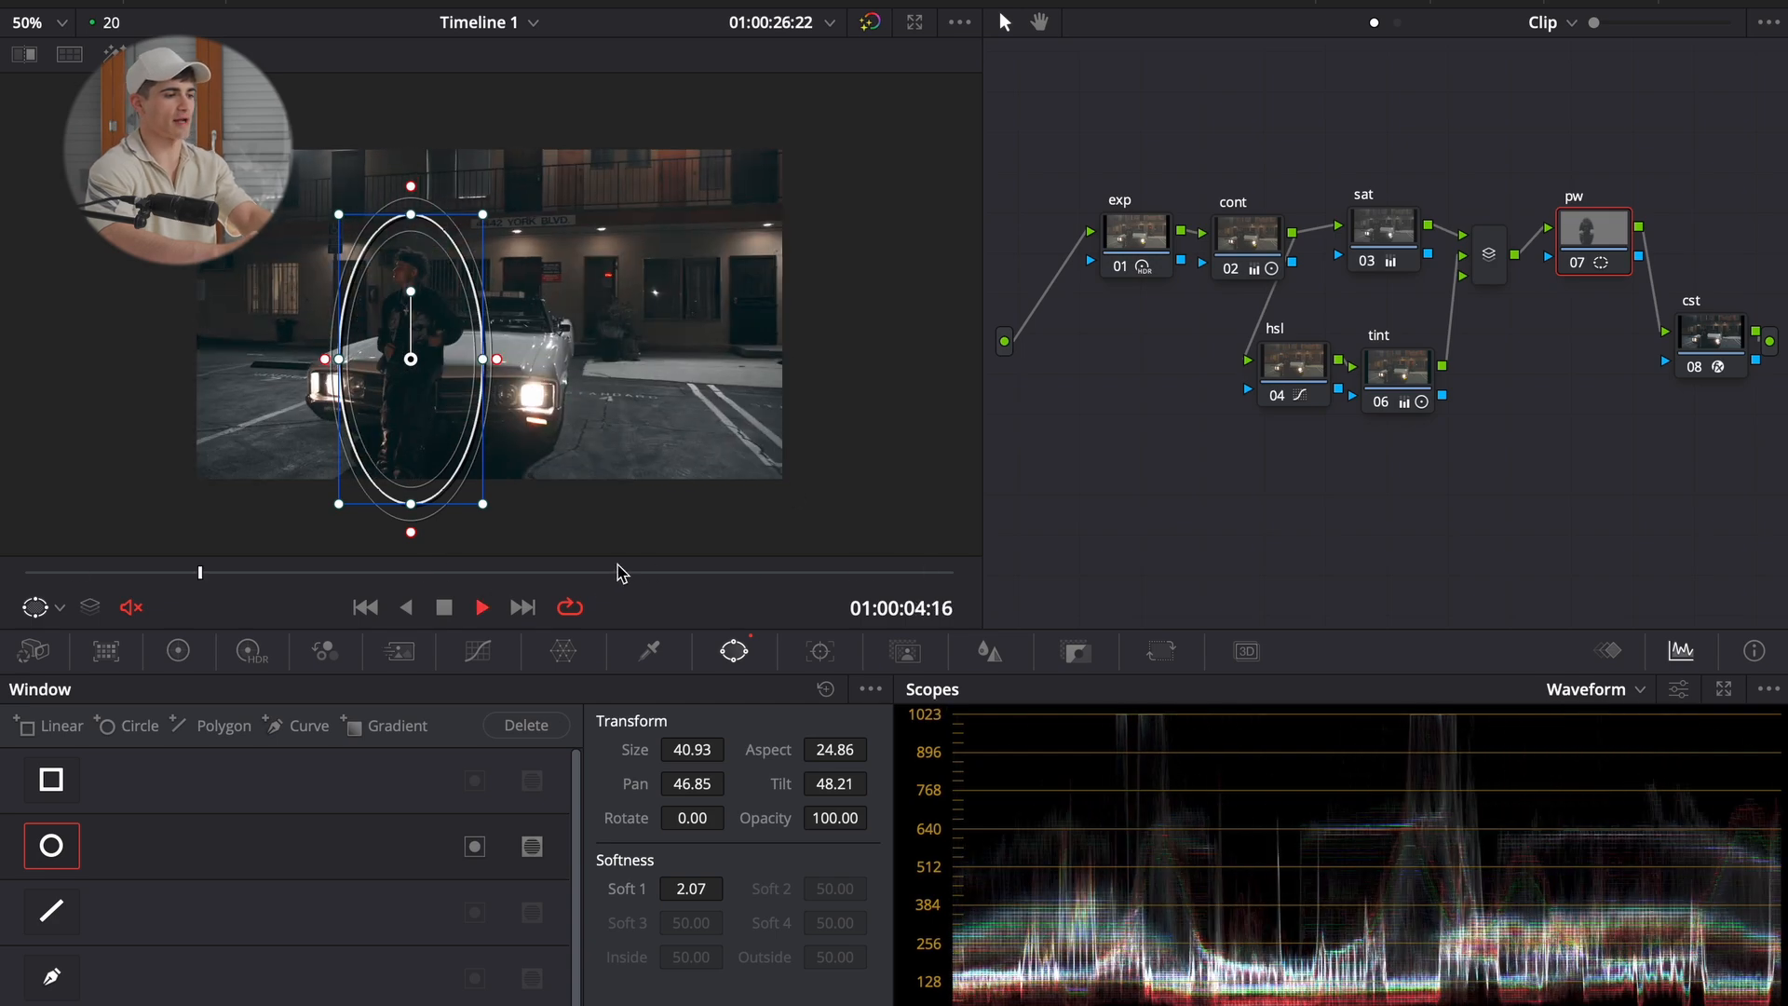
left_click(378, 573)
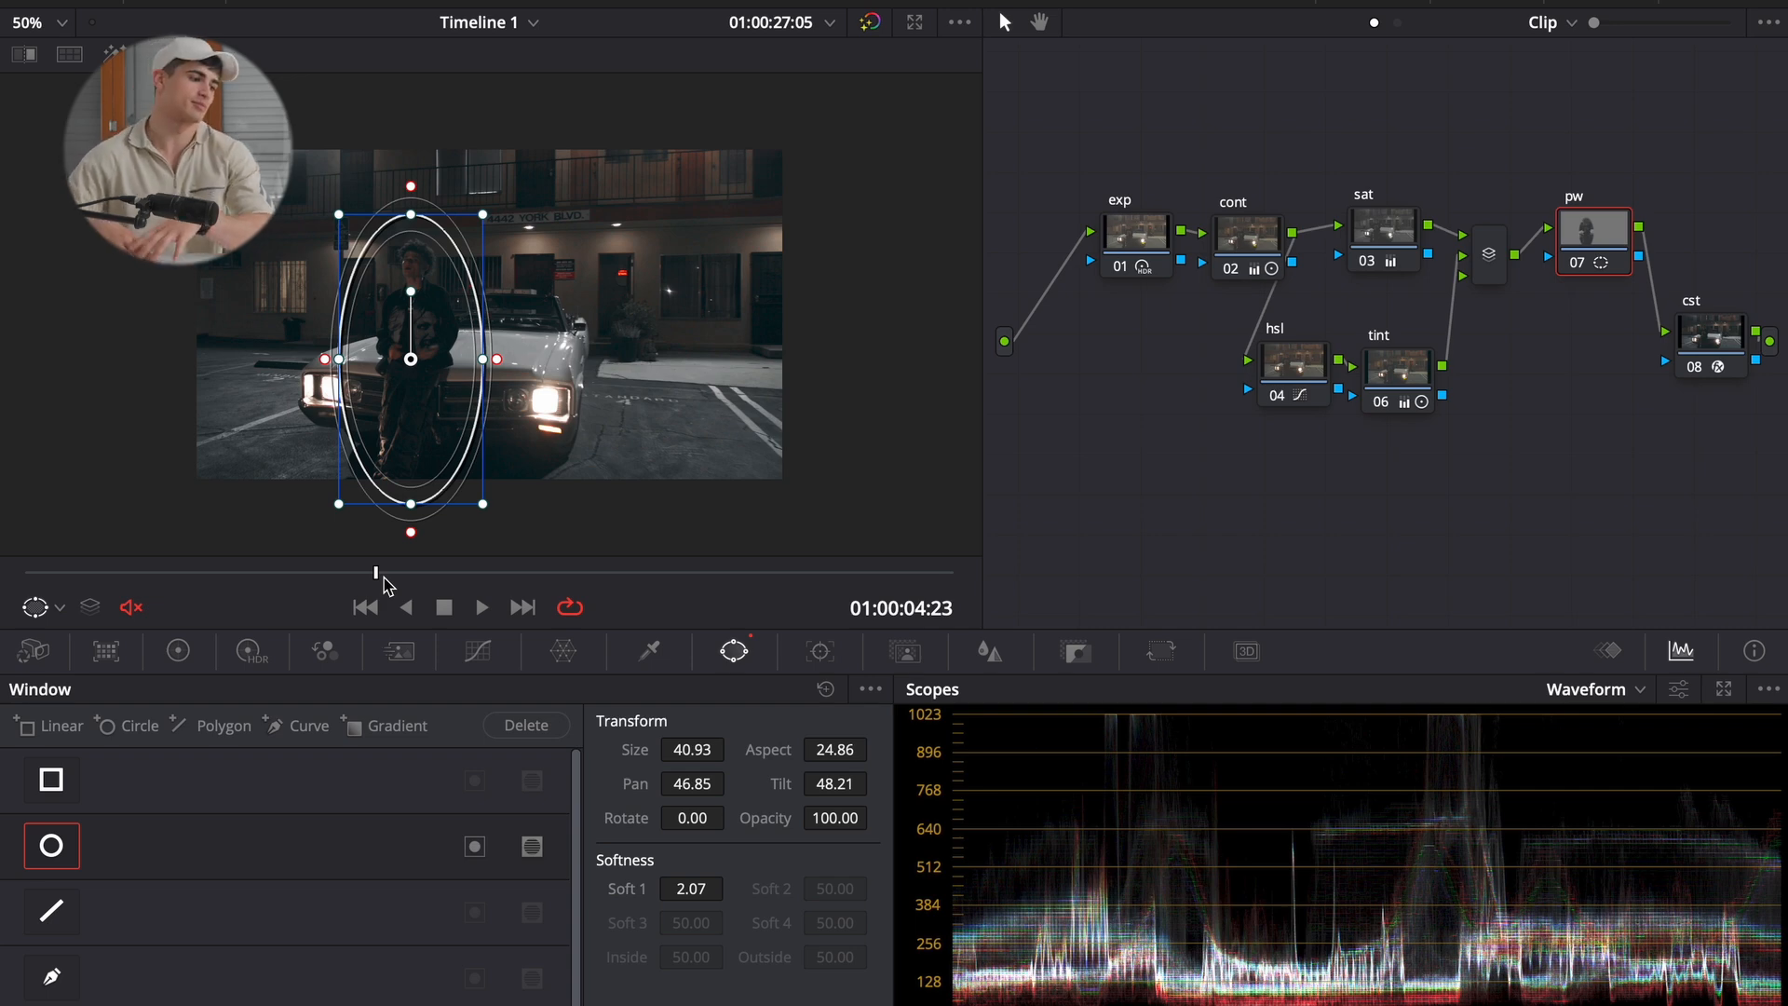
left_click(249, 651)
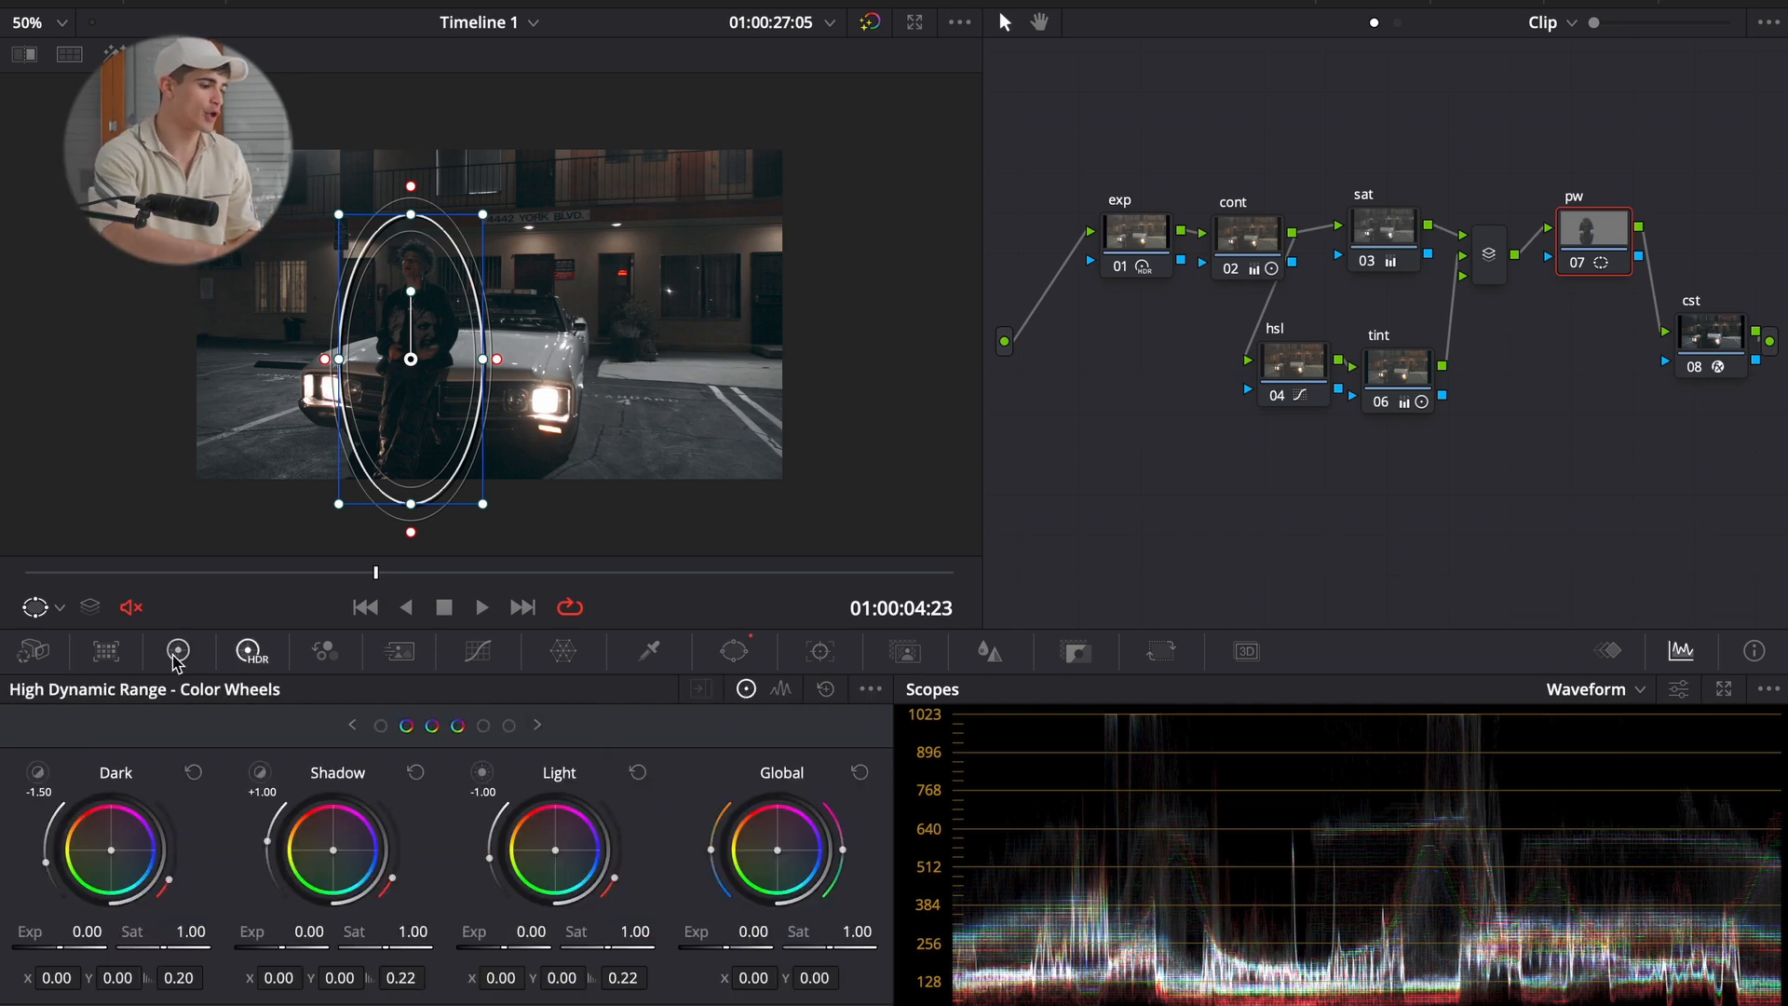
left_click(178, 651)
left_click(250, 651)
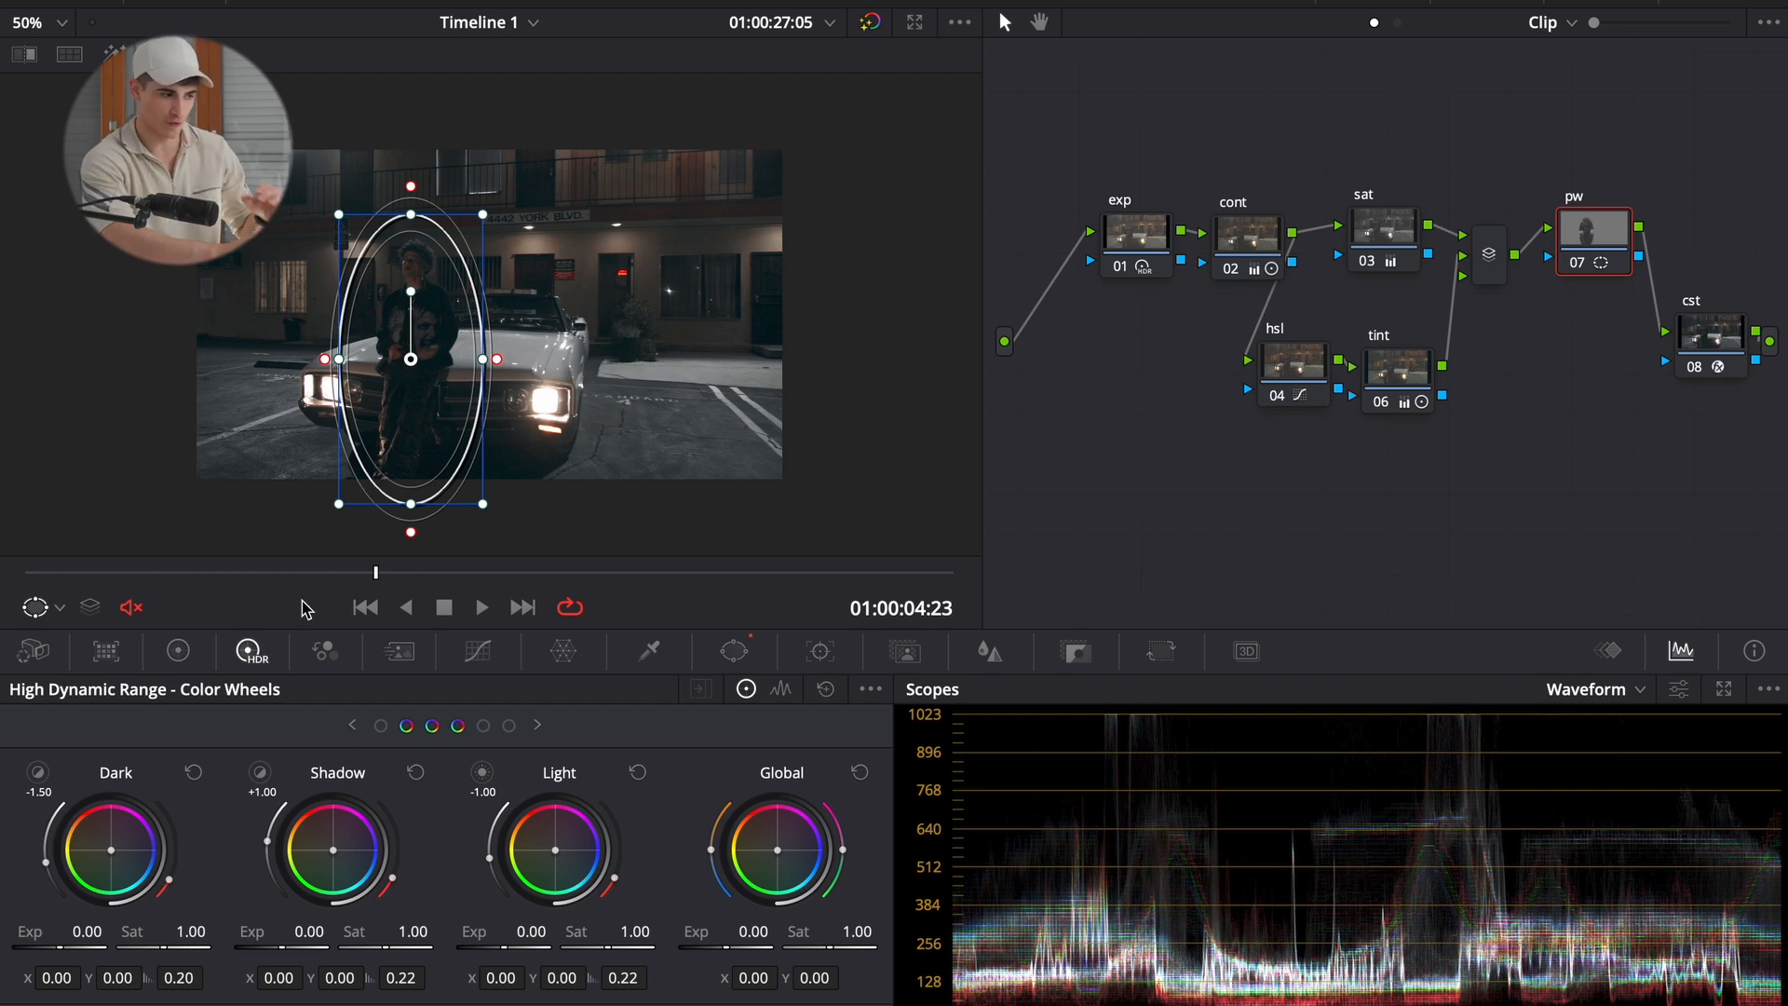
left_click(189, 651)
left_click(755, 688)
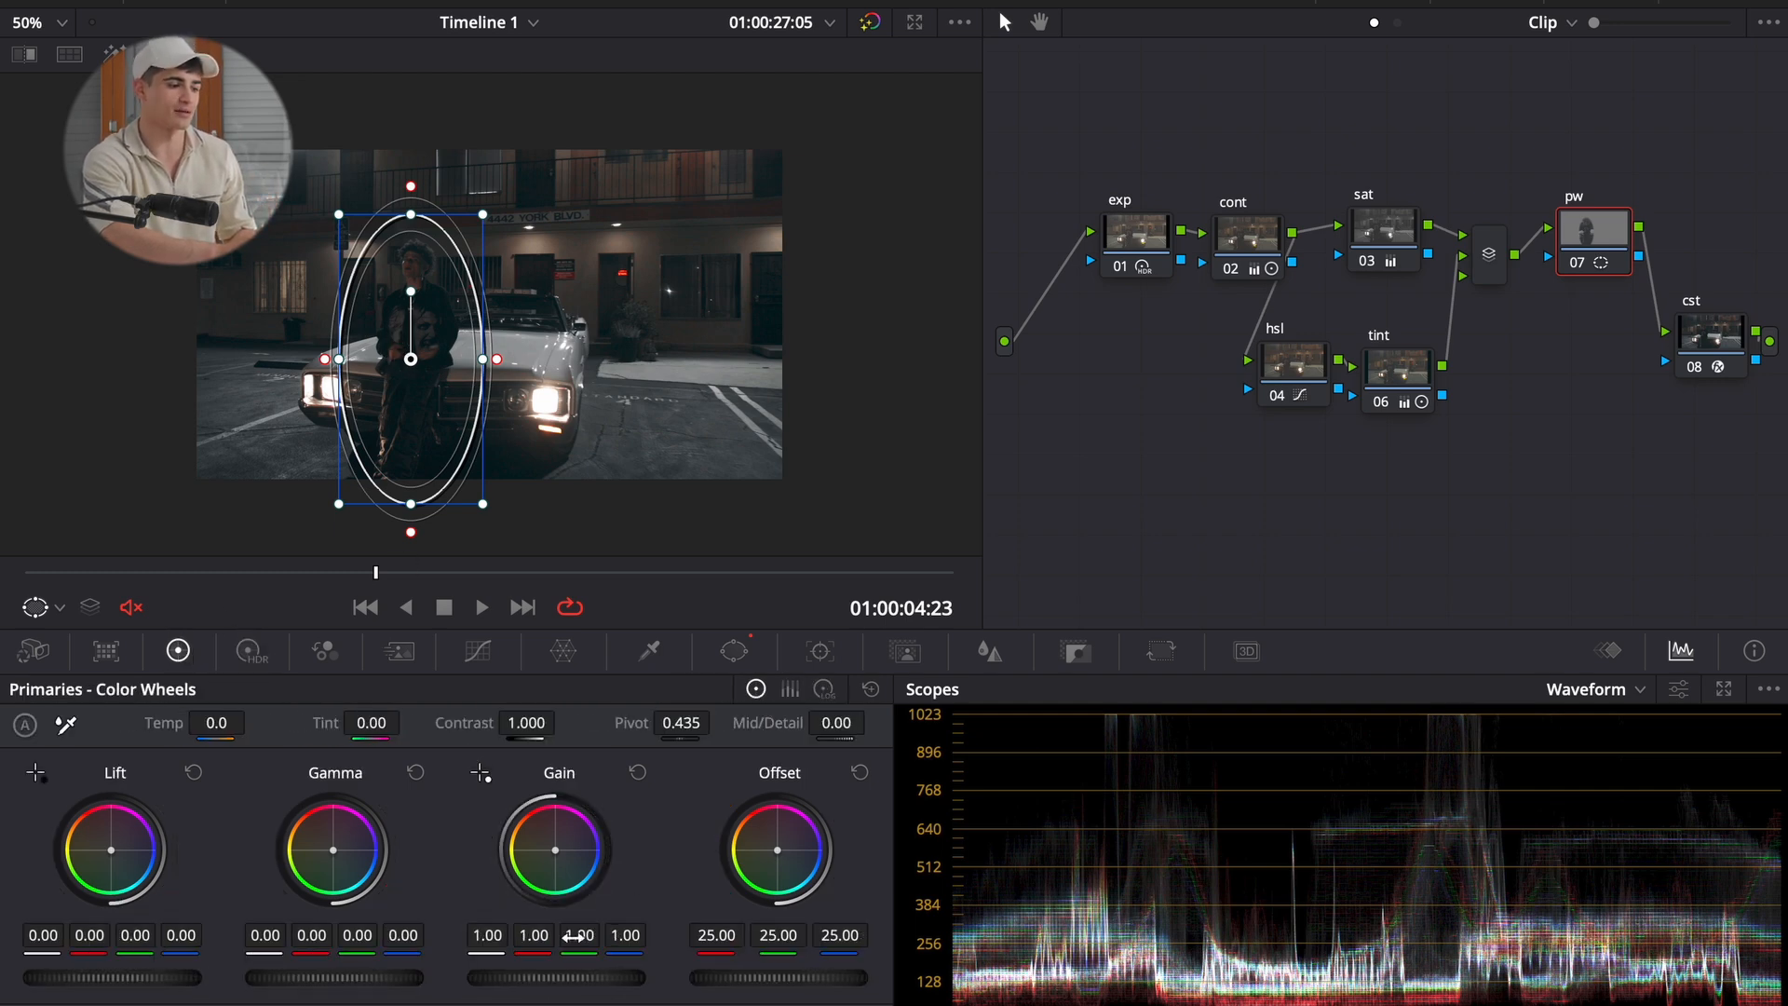
left_click_drag(523, 978, 721, 933)
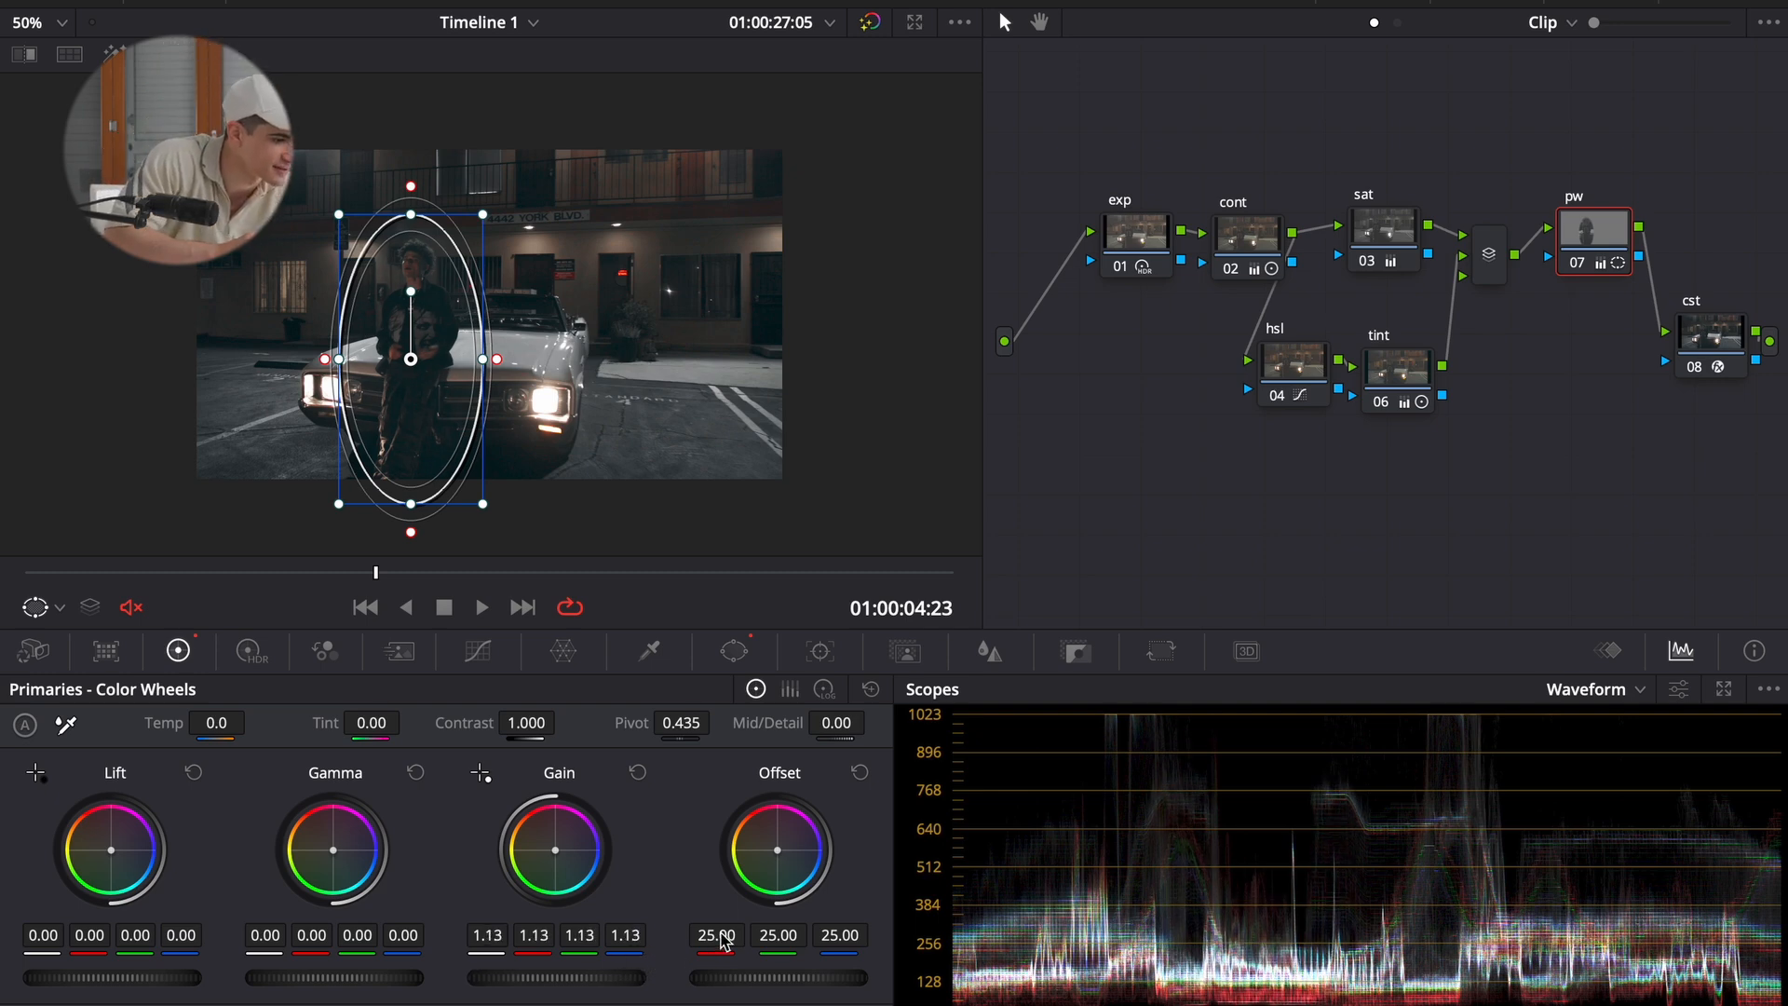
left_click(34, 607)
left_click(35, 607)
left_click(34, 610)
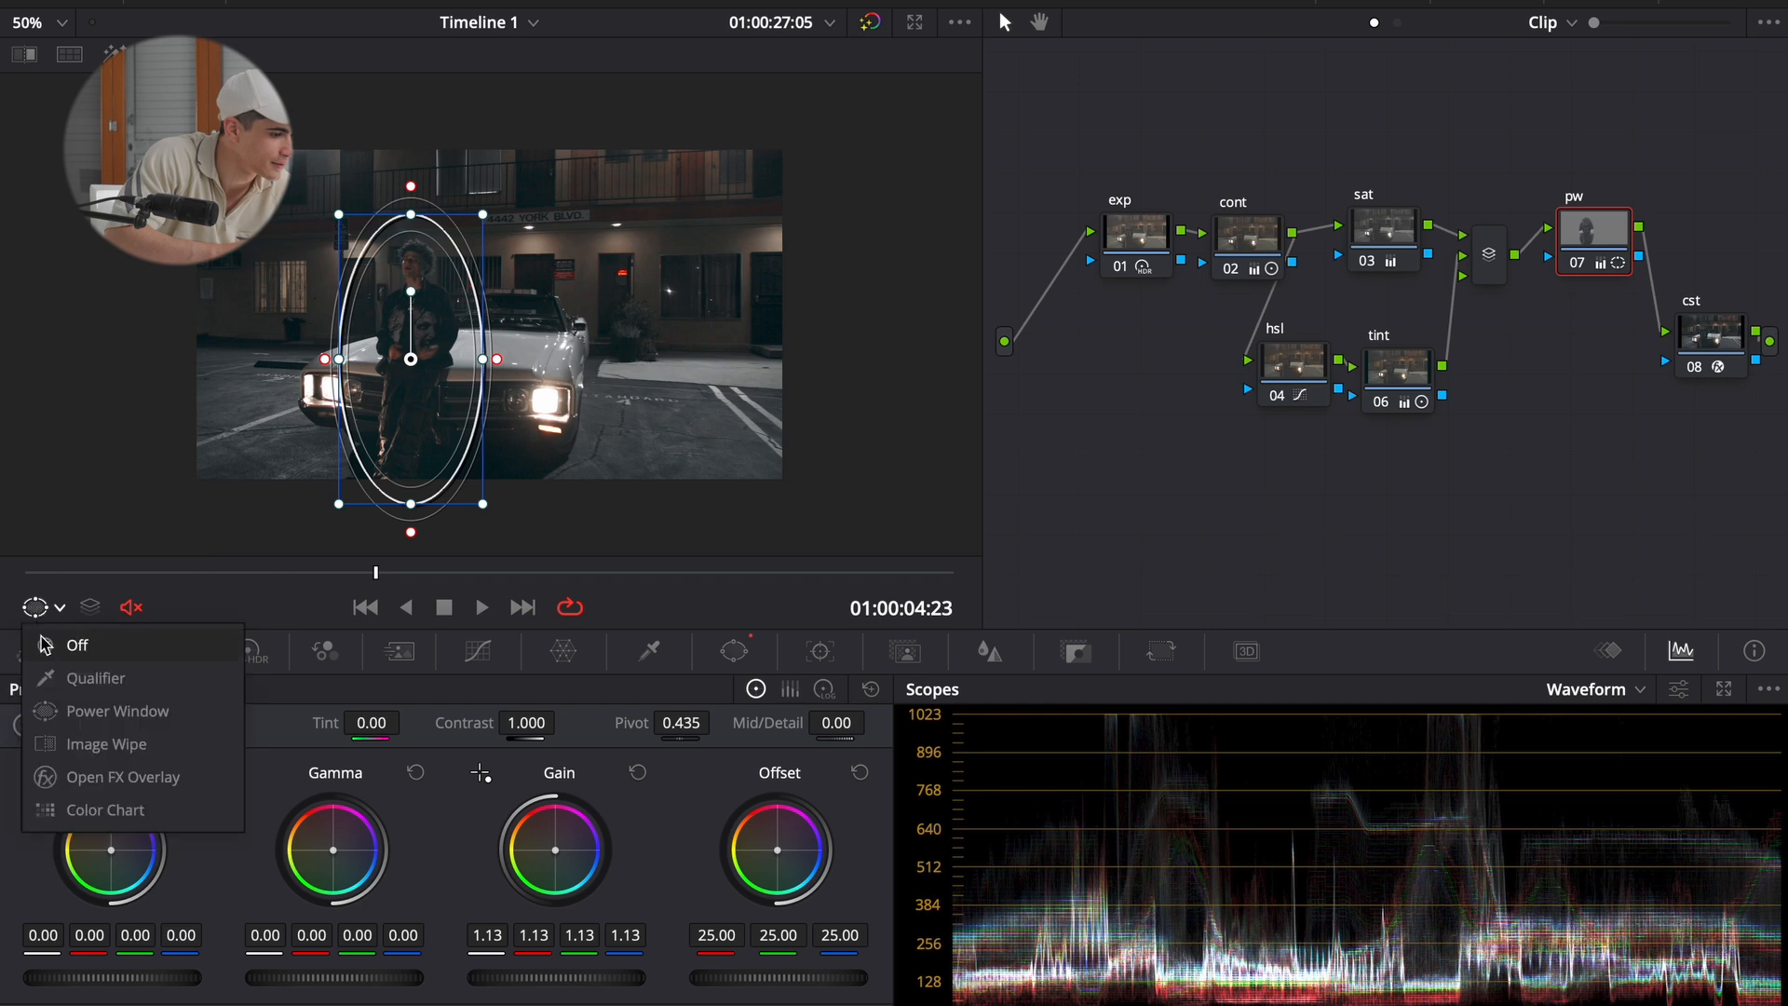
left_click(44, 644)
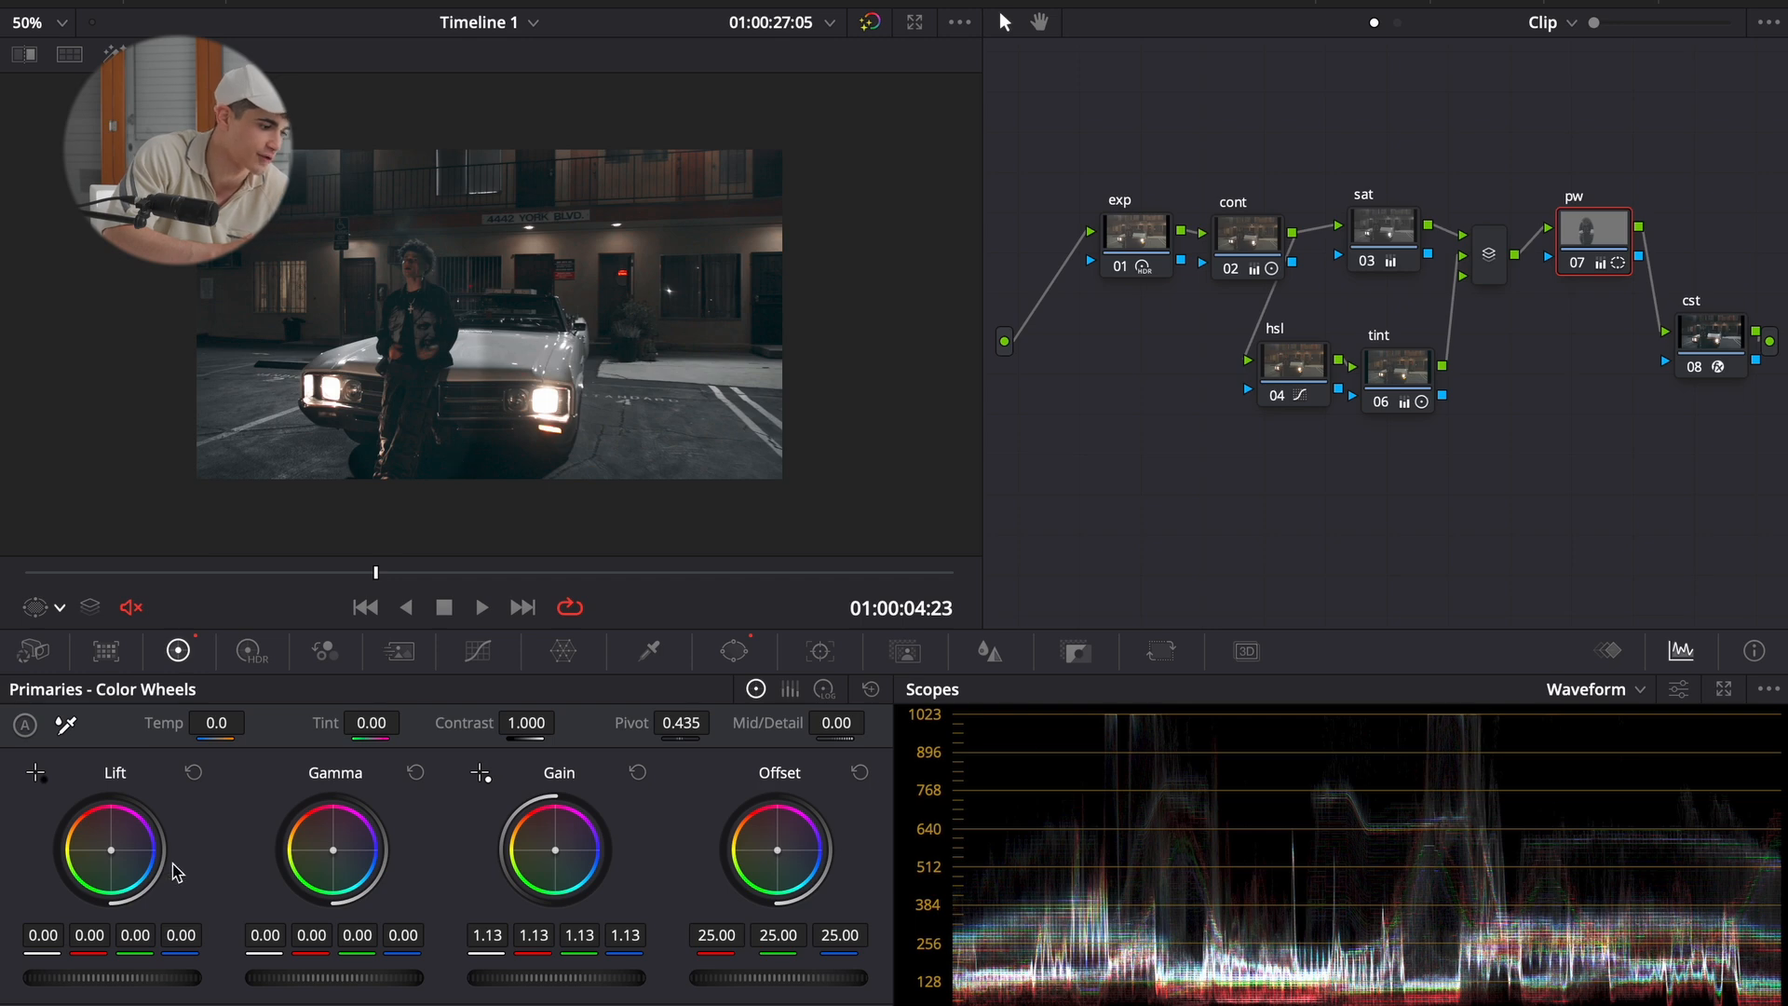
- Refine the pw node's primary wheels to Lift -0.04, Gamma 0.00 and Gain 1.32
left_click_drag(161, 987, 105, 977)
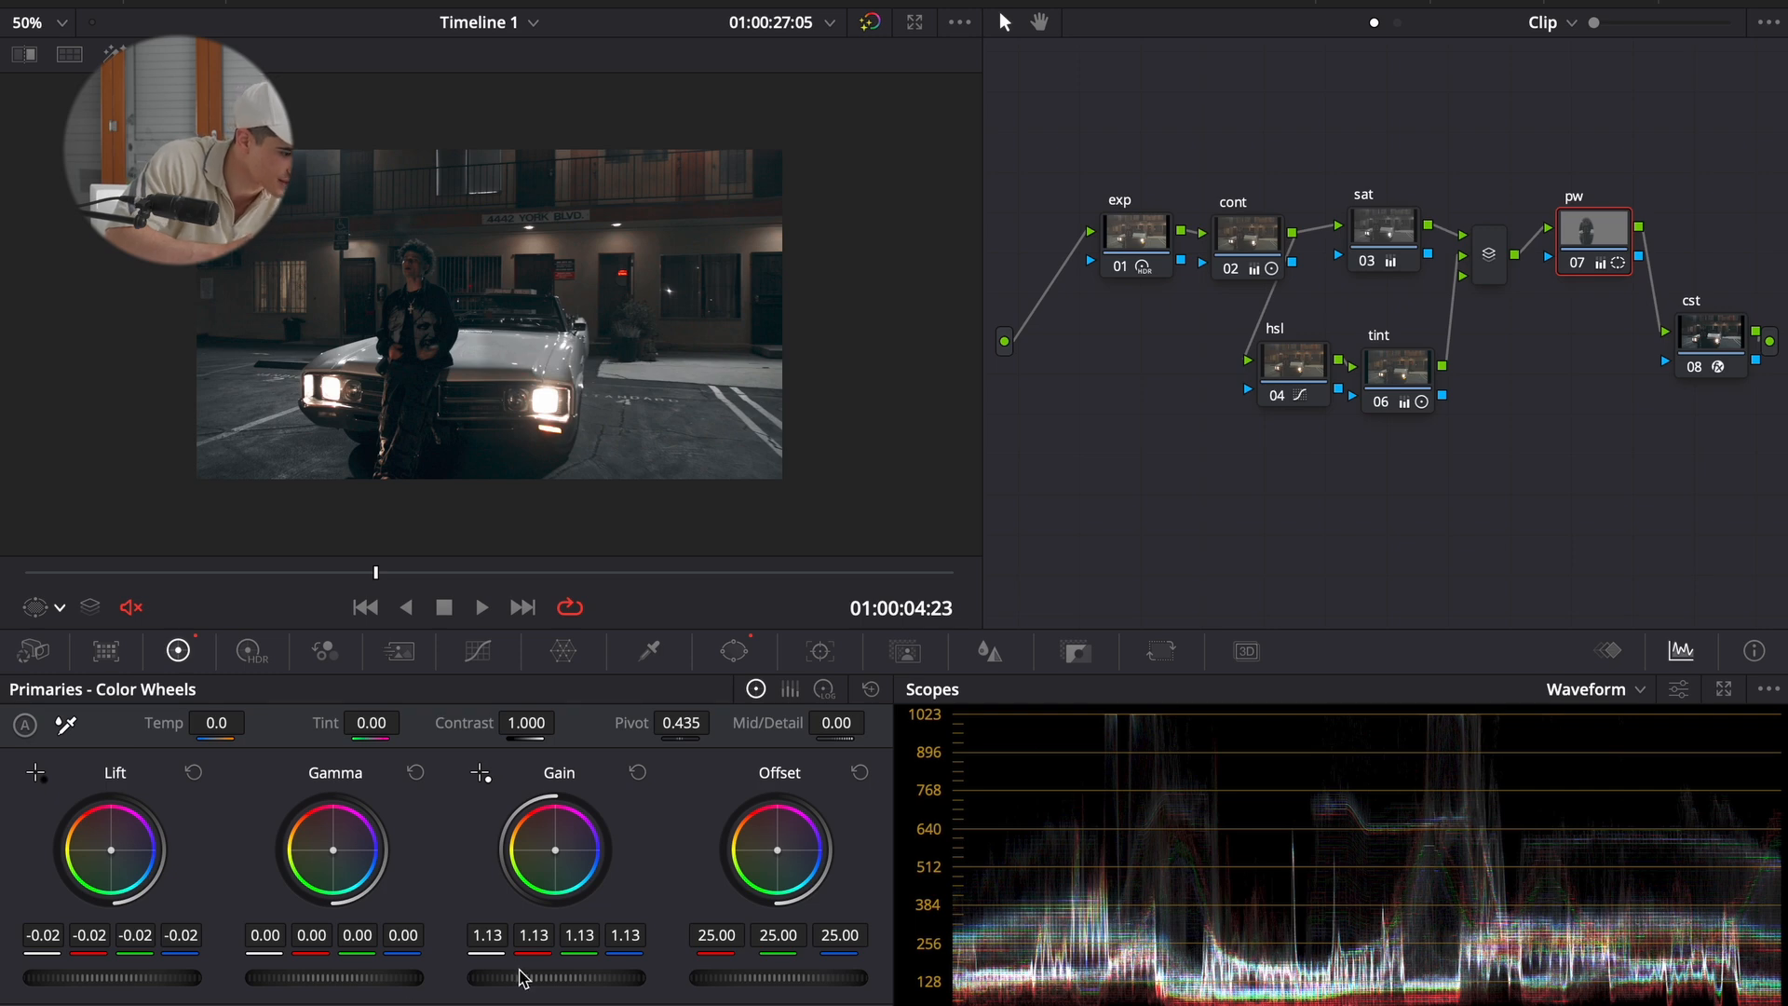
left_click_drag(521, 976, 619, 970)
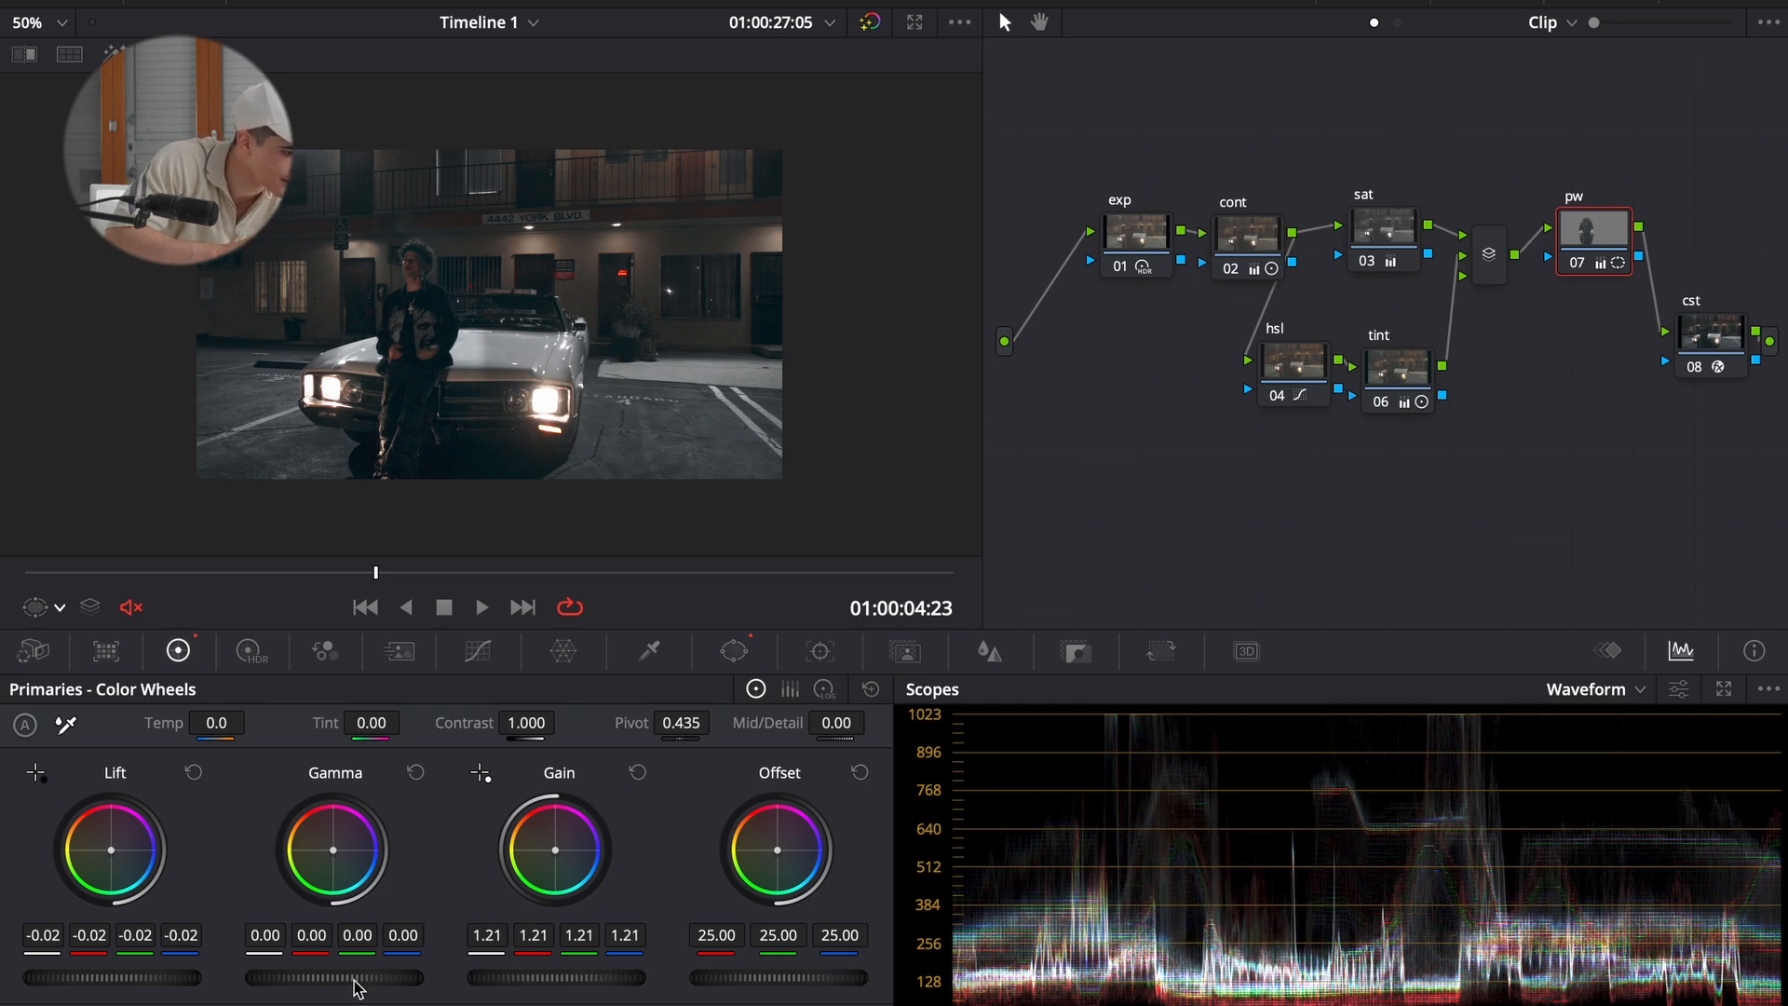
left_click_drag(331, 982, 288, 983)
left_click_drag(499, 980, 627, 986)
left_click_drag(124, 986, 89, 988)
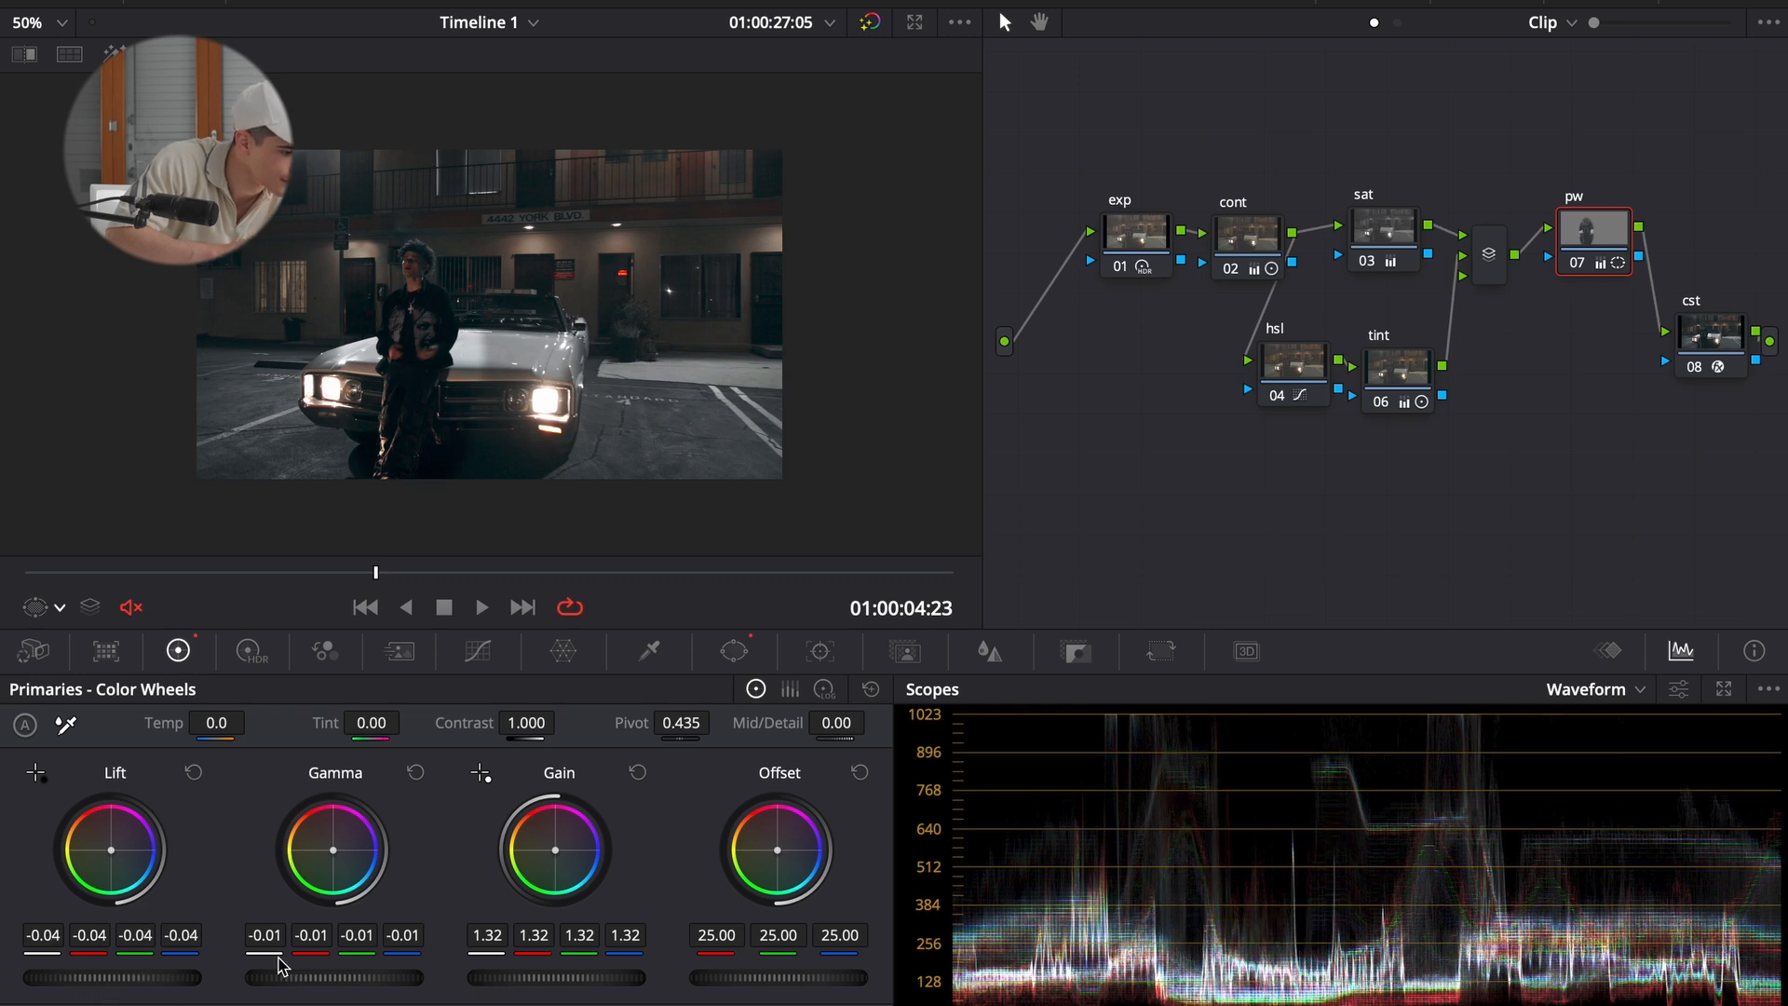
left_click_drag(282, 978, 353, 975)
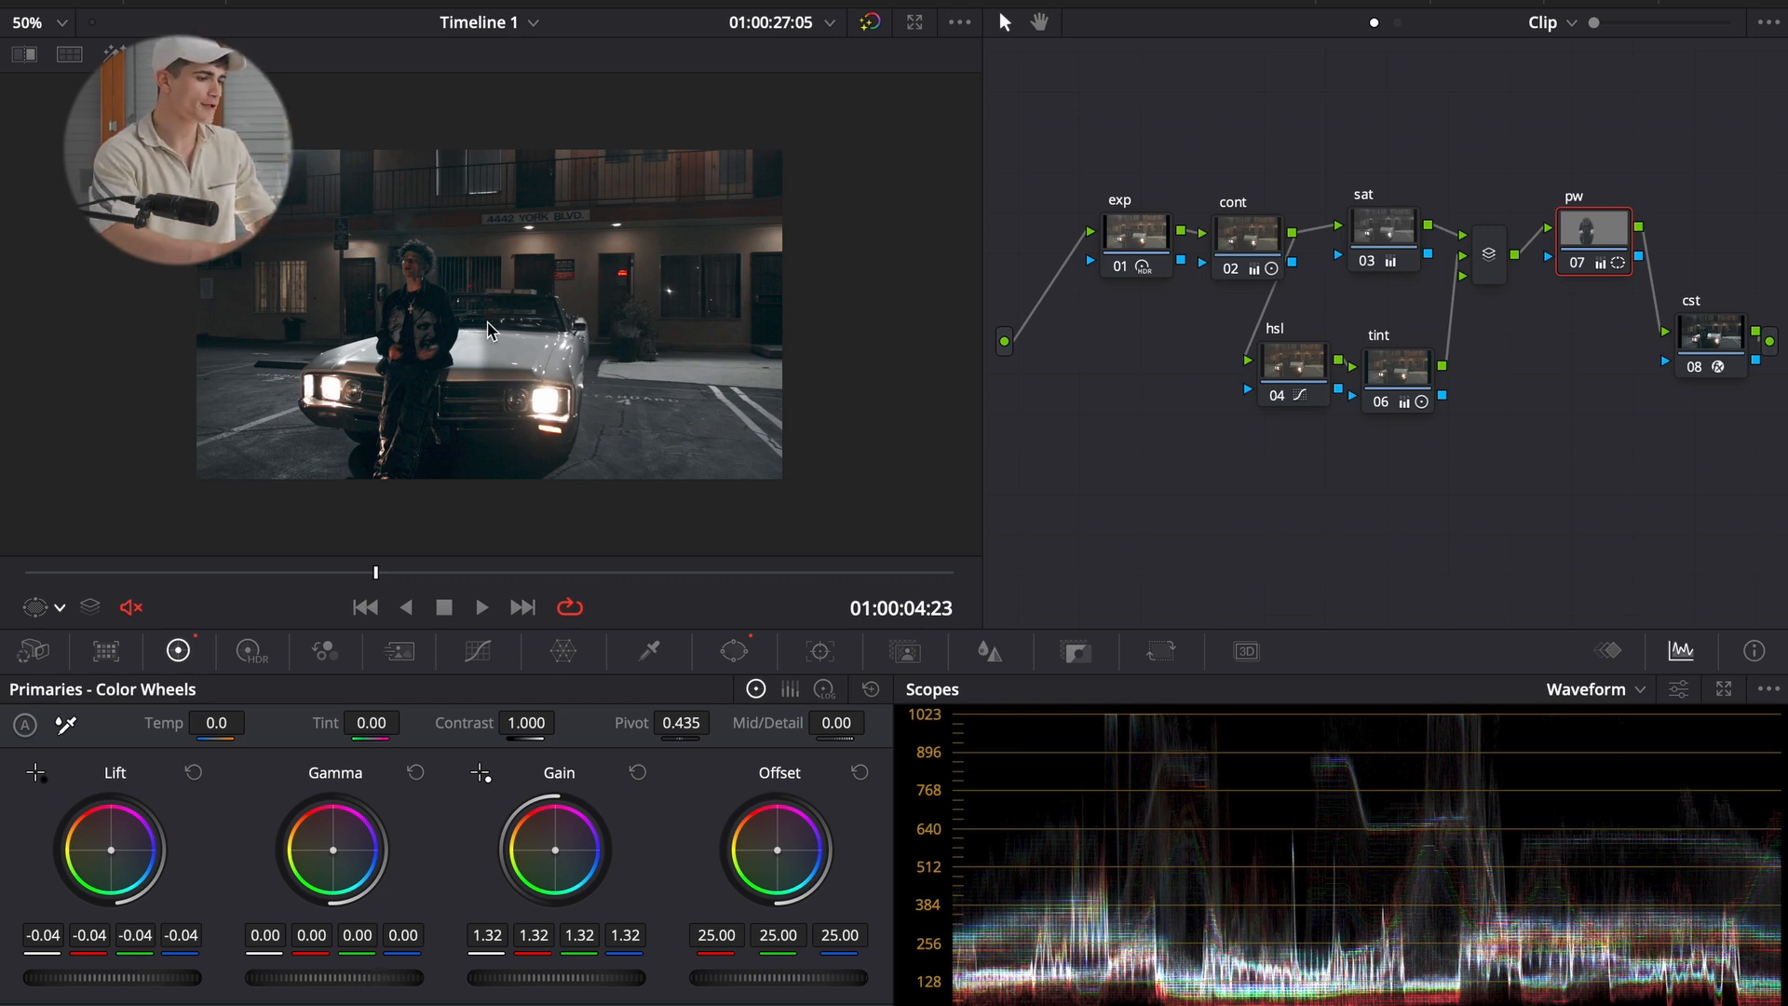
- Feather the circle window with Soft 1 at 14.29 and recentre it around the man at Pan 47.65 and Tilt 48.31
scroll(463, 379, "up", 2)
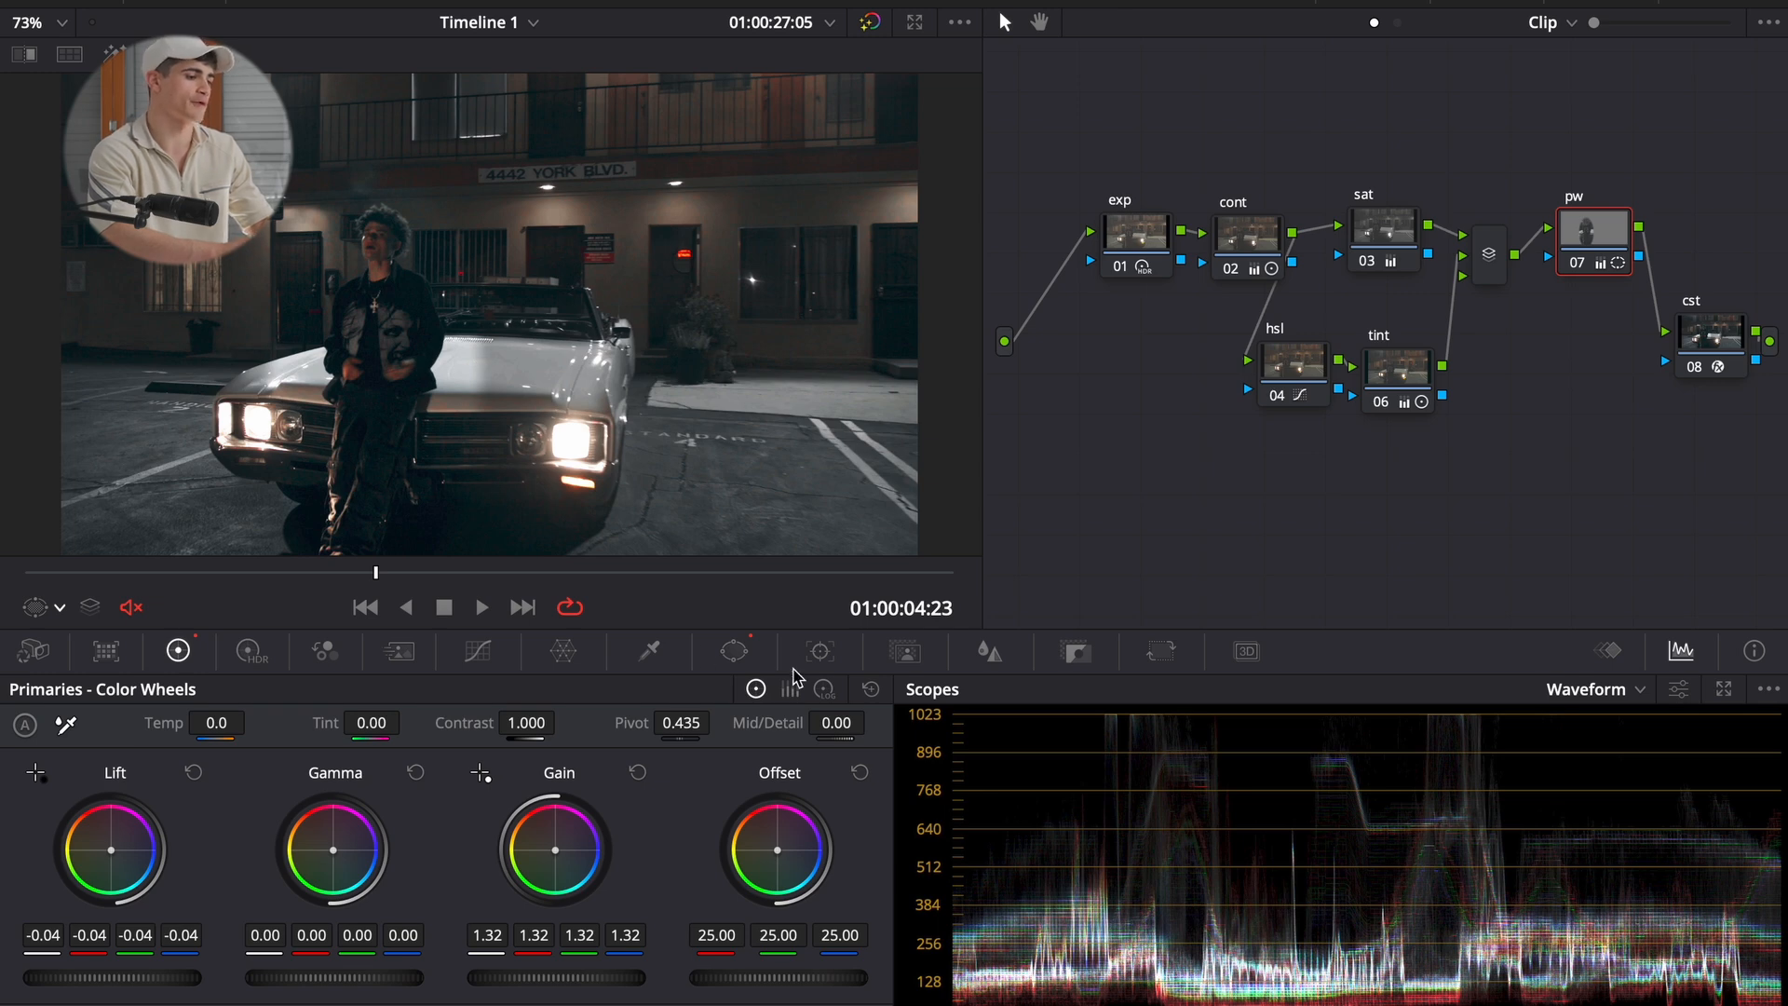
left_click(735, 651)
mouse_move(705, 881)
left_mouse_down()
mouse_move(735, 883)
mouse_move(690, 886)
left_mouse_up()
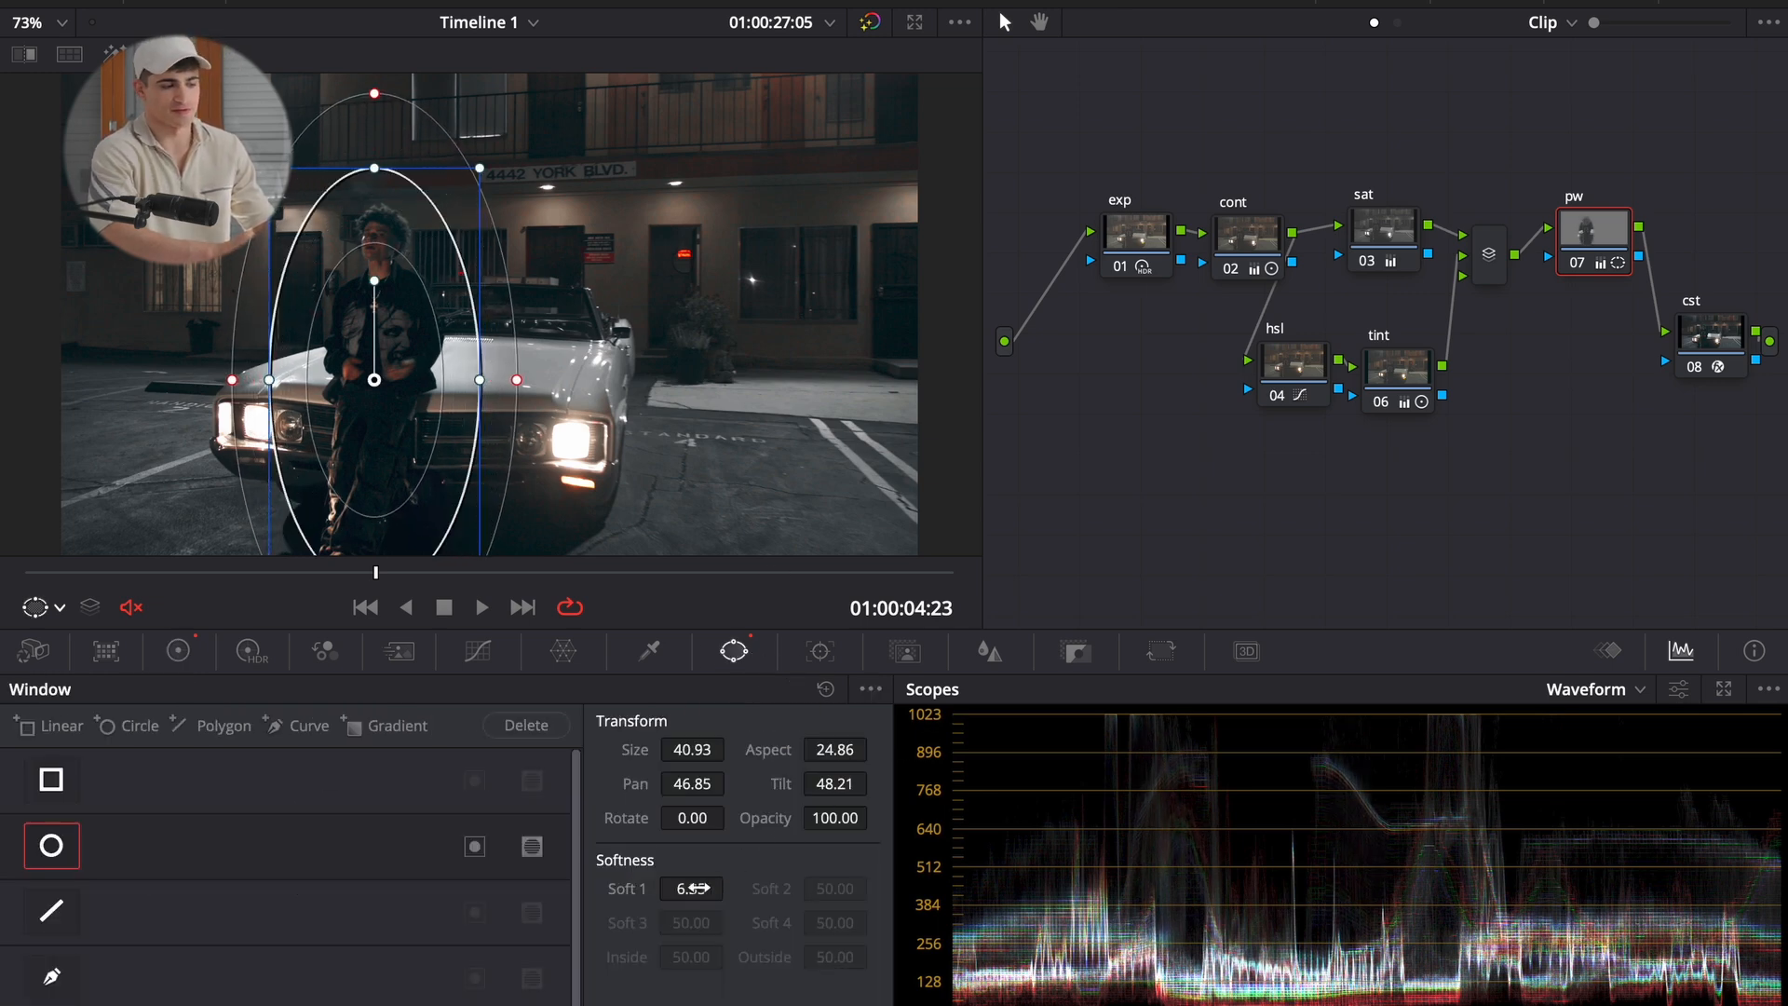
mouse_move(694, 889)
left_mouse_down()
mouse_move(723, 886)
mouse_move(698, 894)
left_mouse_up()
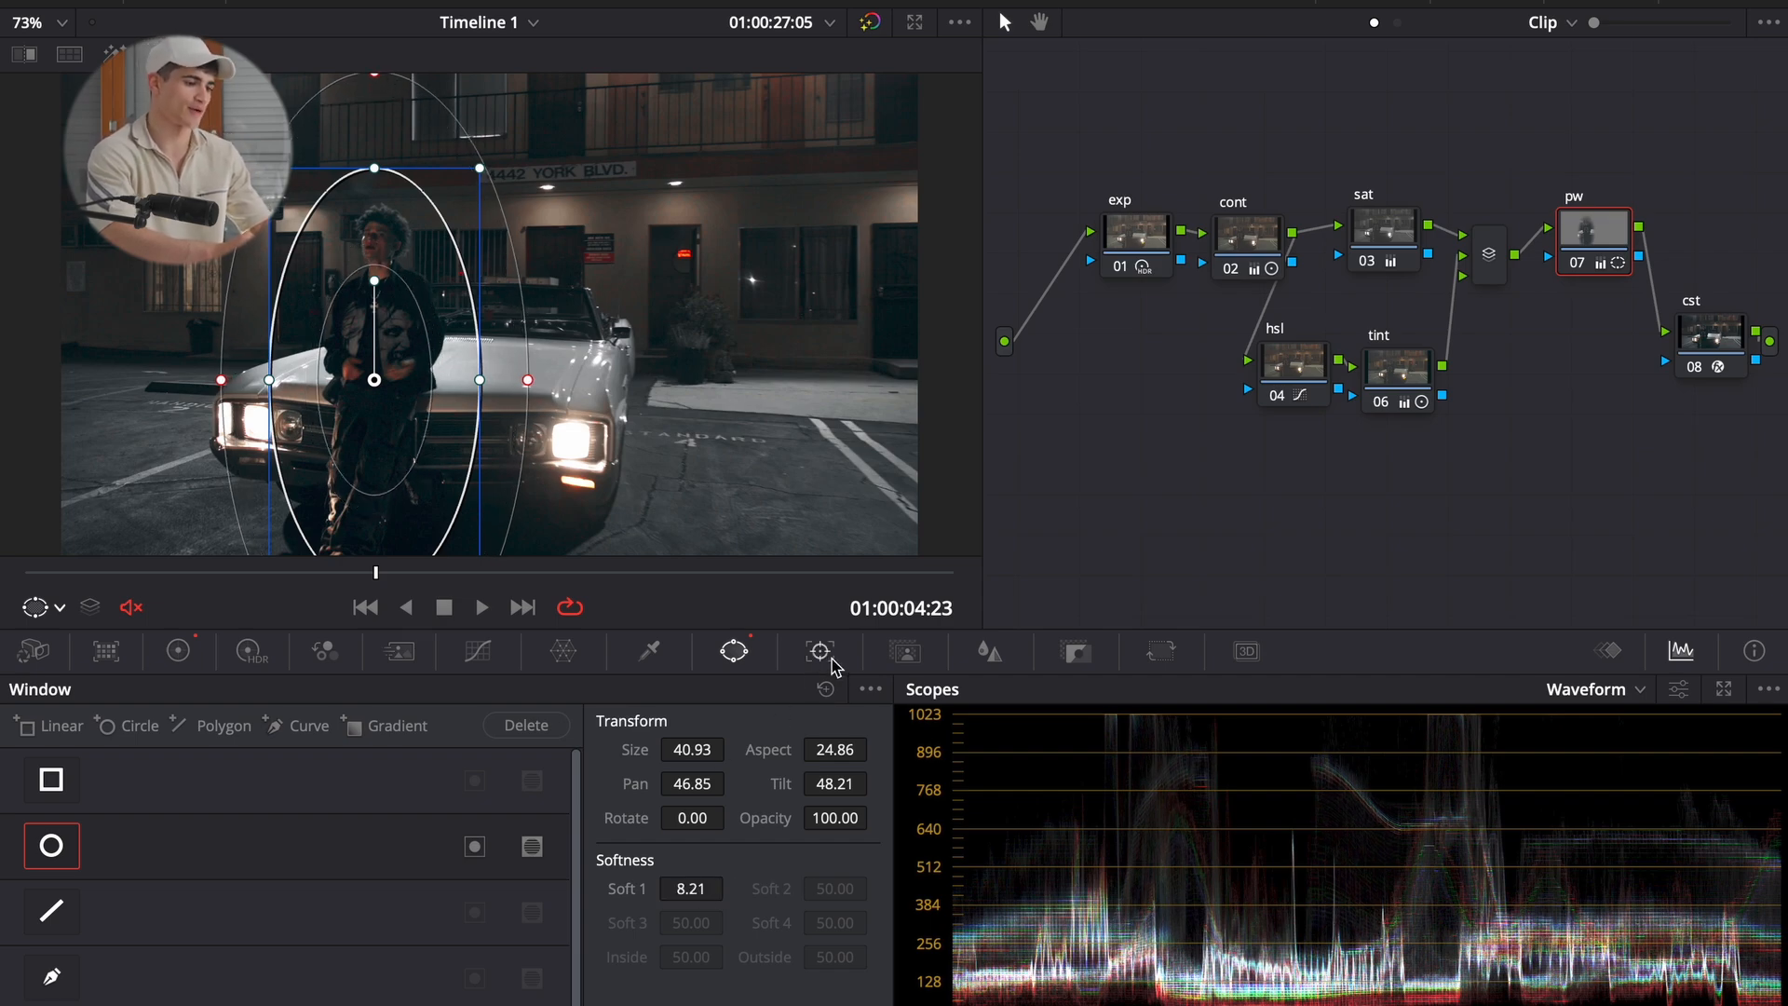
left_click_drag(173, 573, 4, 604)
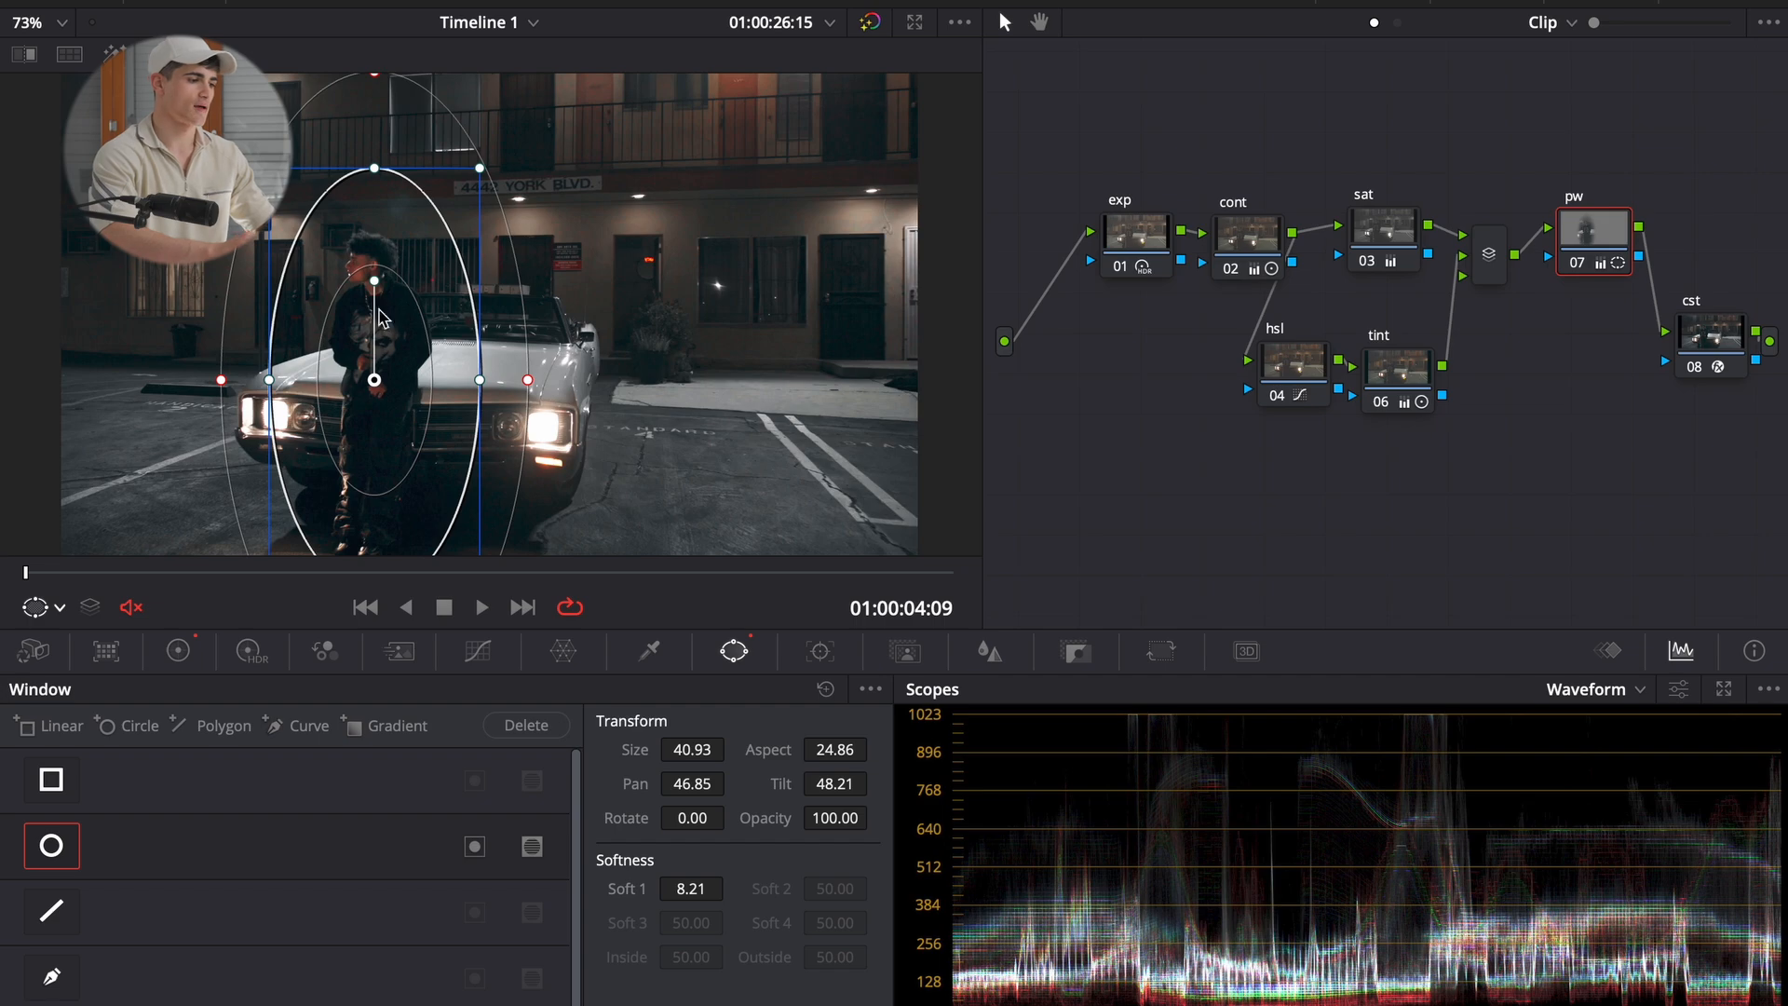
left_click_drag(474, 573, 31, 463)
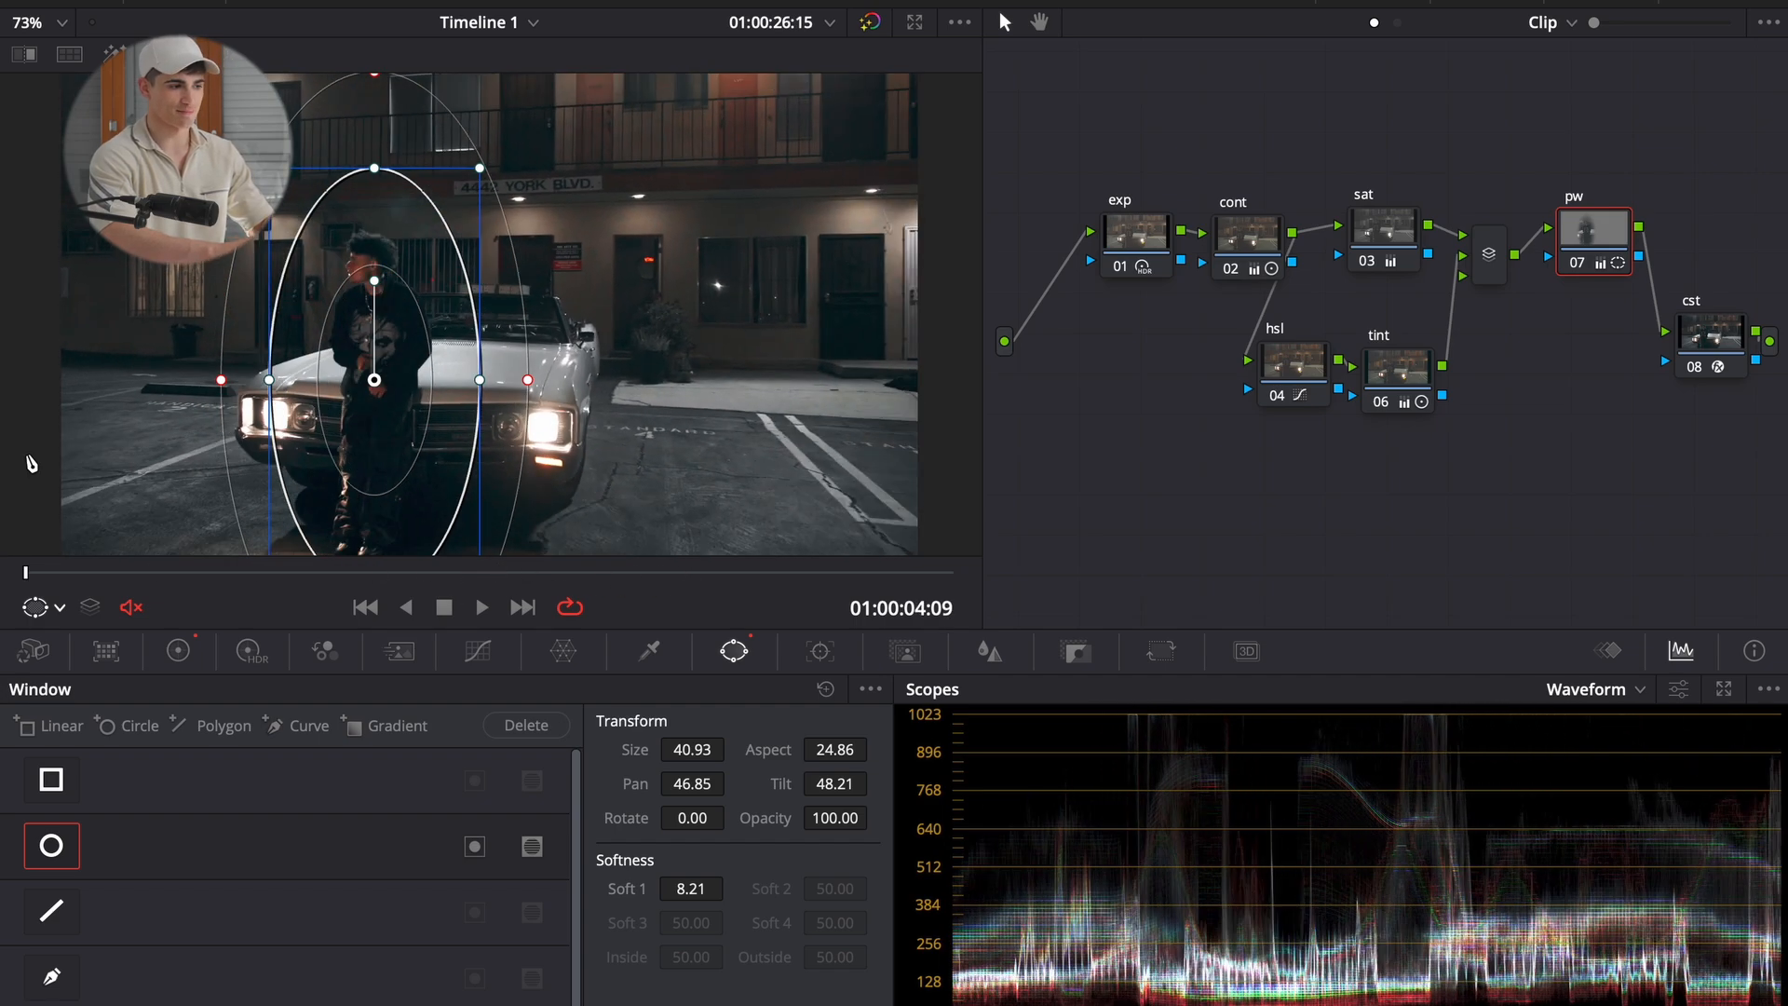
mouse_move(392, 412)
left_mouse_down()
mouse_move(778, 418)
mouse_move(224, 421)
mouse_move(430, 370)
mouse_move(385, 370)
mouse_move(388, 406)
left_mouse_up()
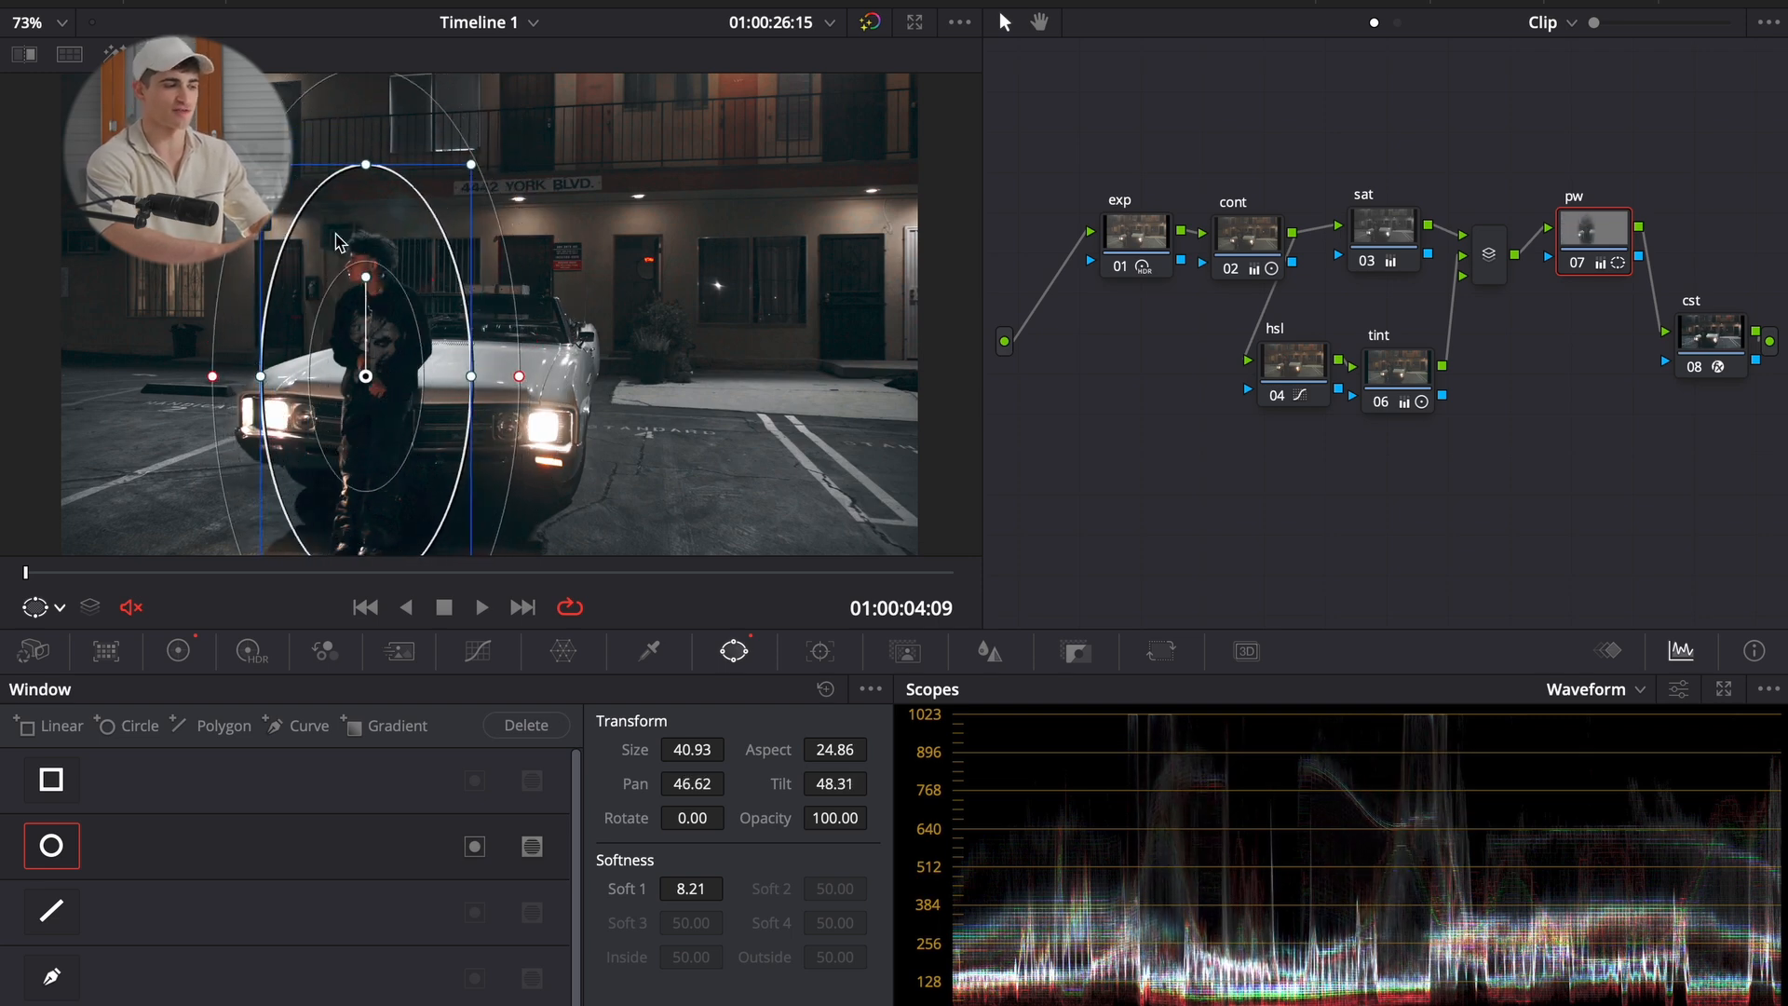
left_click_drag(690, 888, 717, 887)
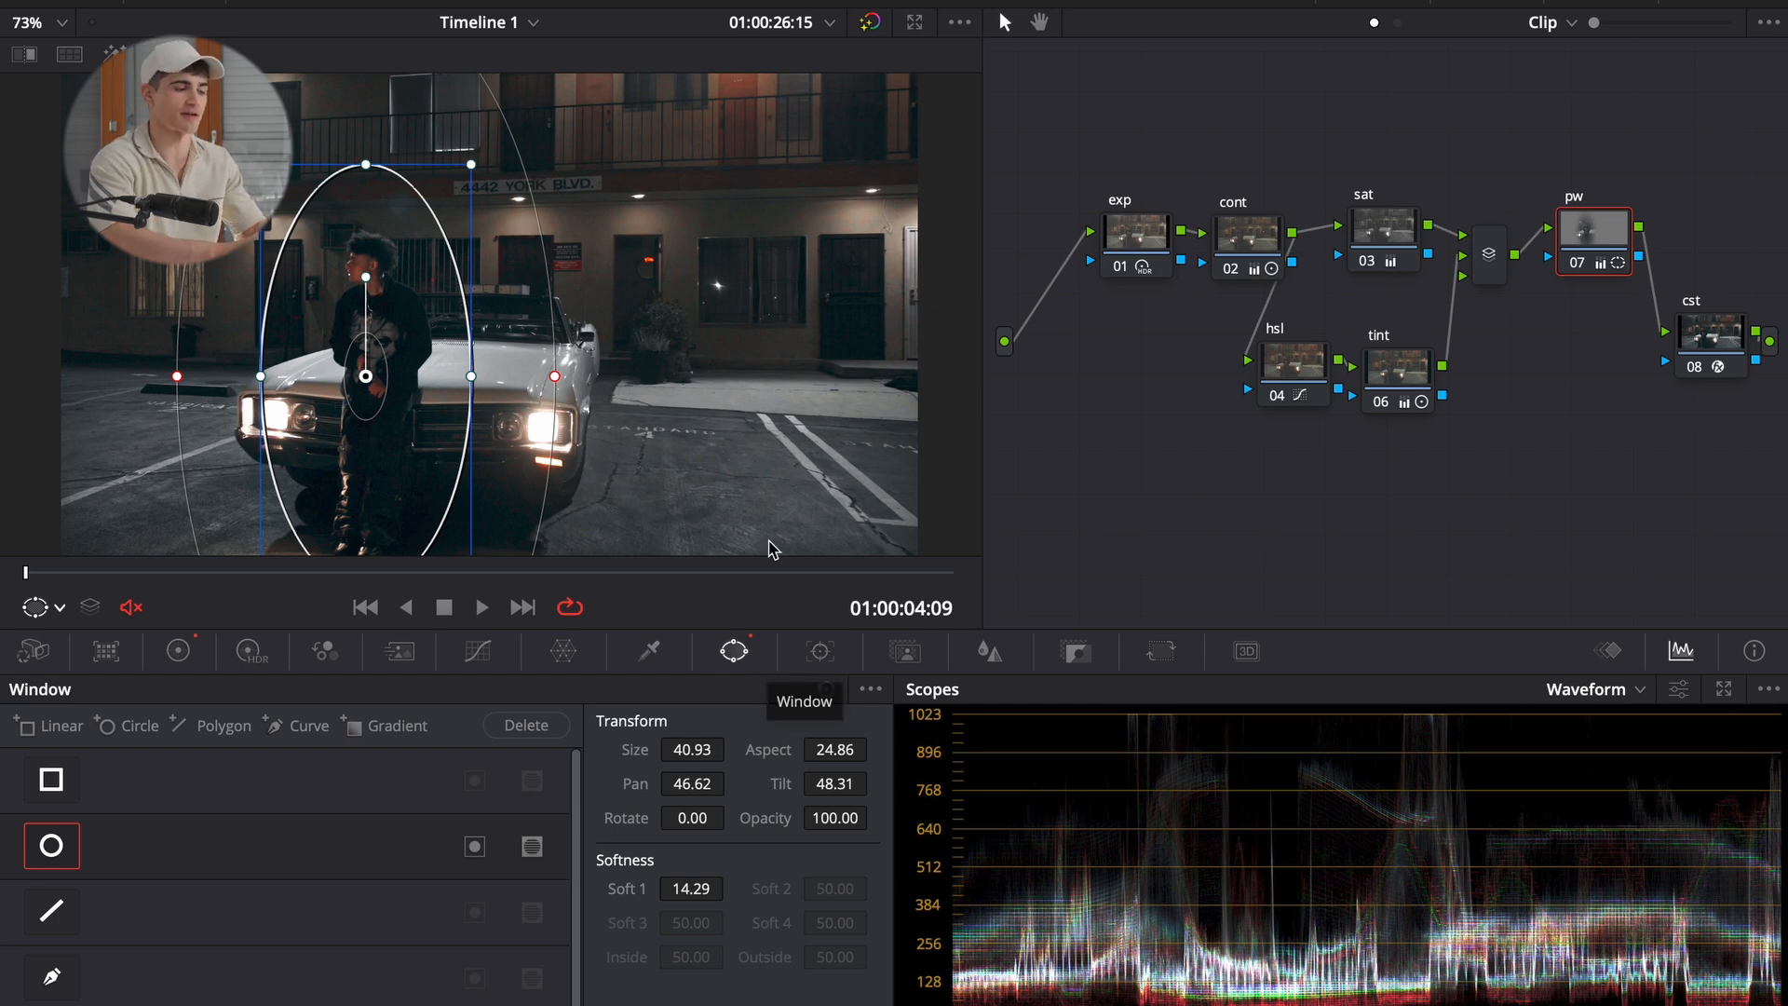
left_click_drag(412, 376, 451, 377)
- Hide the window overlay and scrub through the clip to check how the windowed brightening follows the man
left_click_drag(232, 570, 317, 398)
left_click(55, 606)
left_click(77, 644)
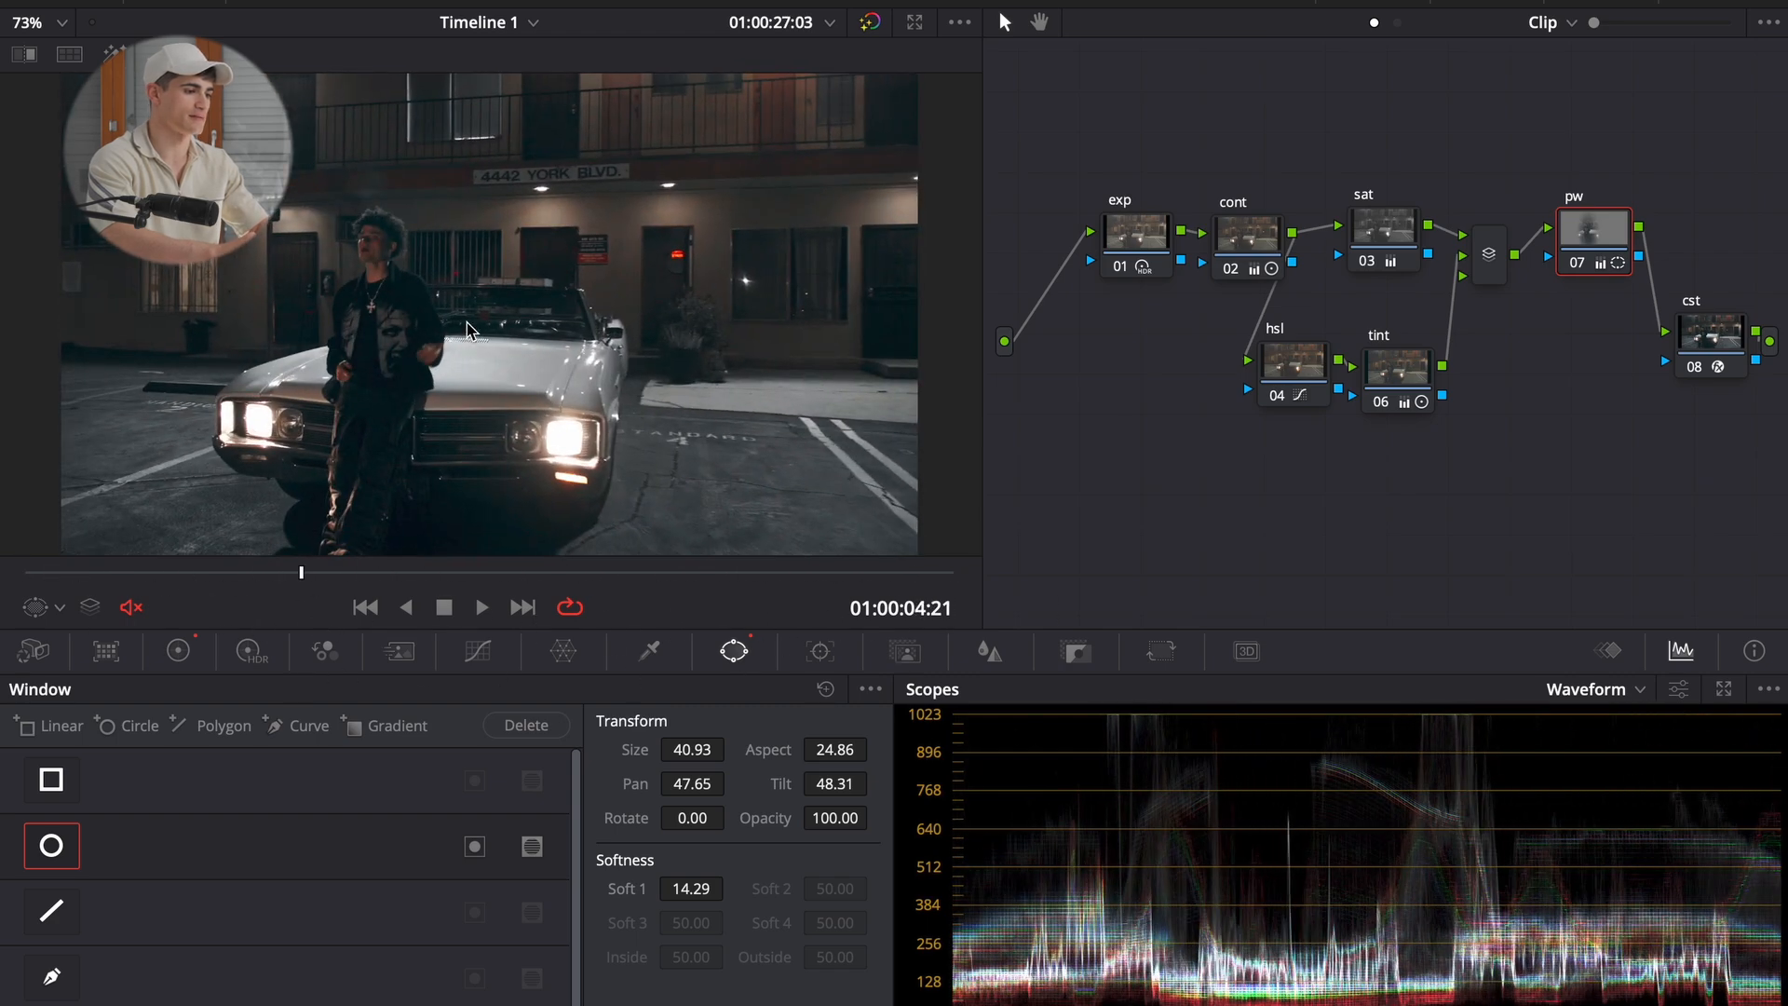
left_click_drag(382, 570, 3, 631)
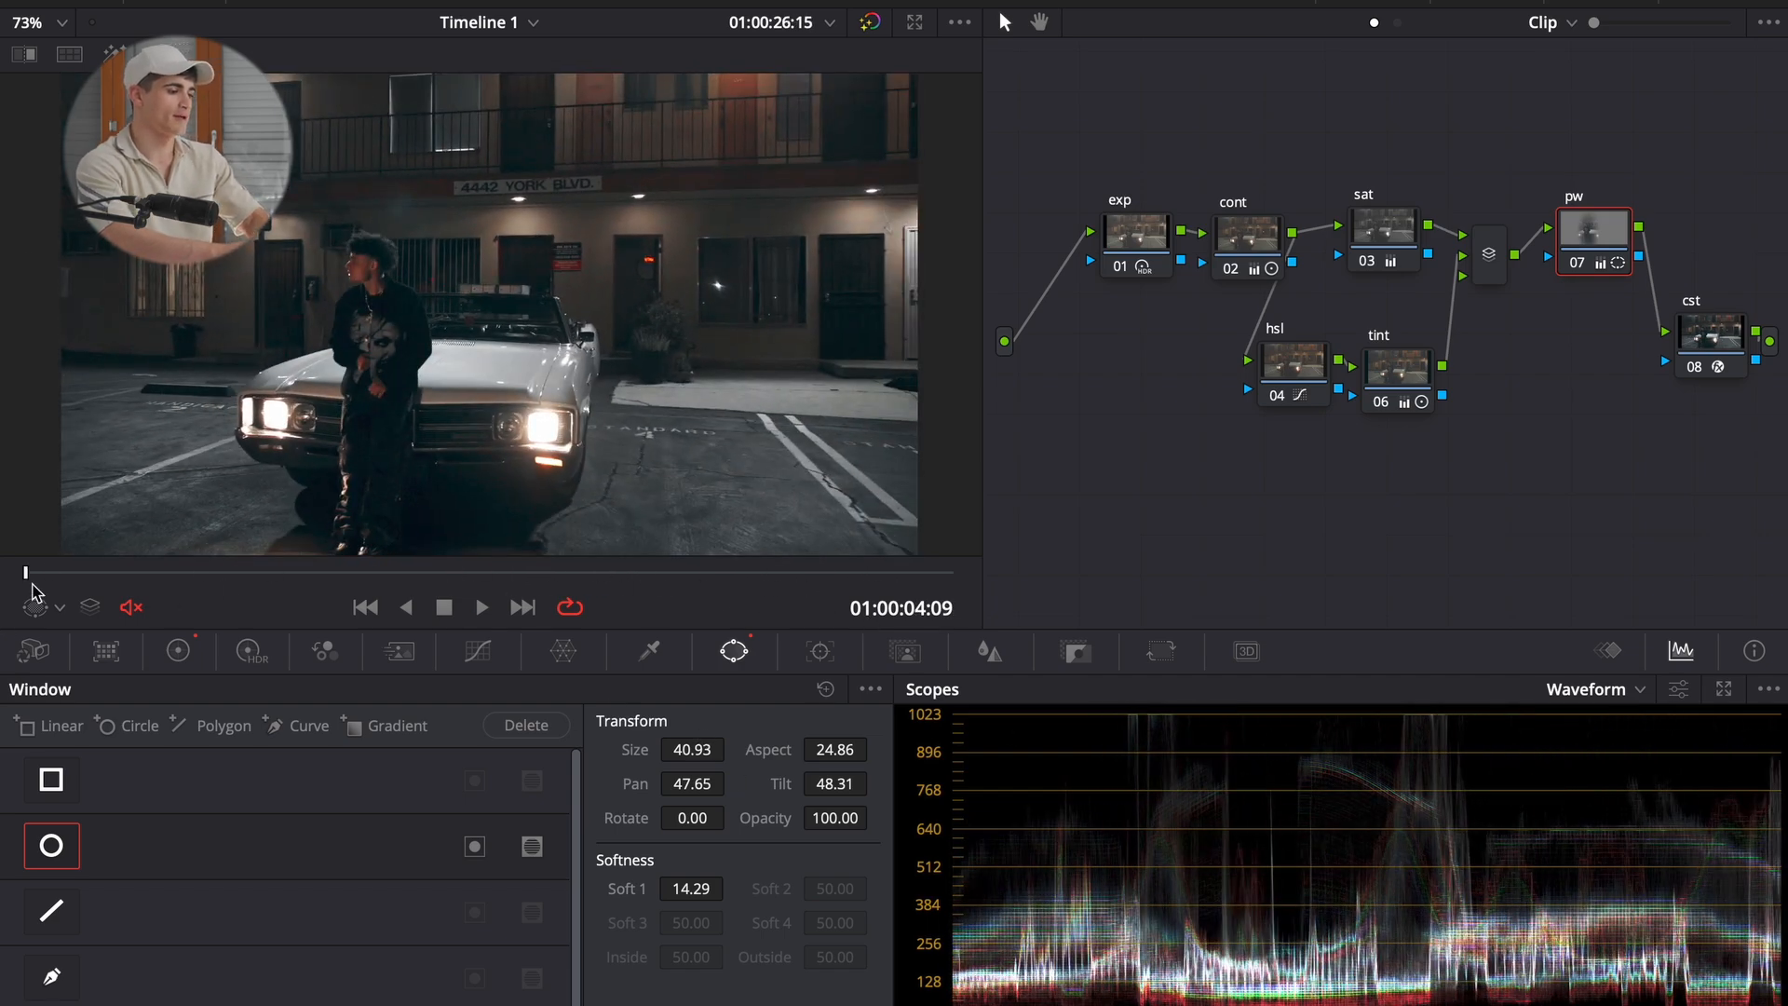
- Enlarge the circle window to Size 49.93 and Aspect 39.66, checking its coverage with Highlight, and hide the overlay again
left_click(40, 607)
left_click(89, 719)
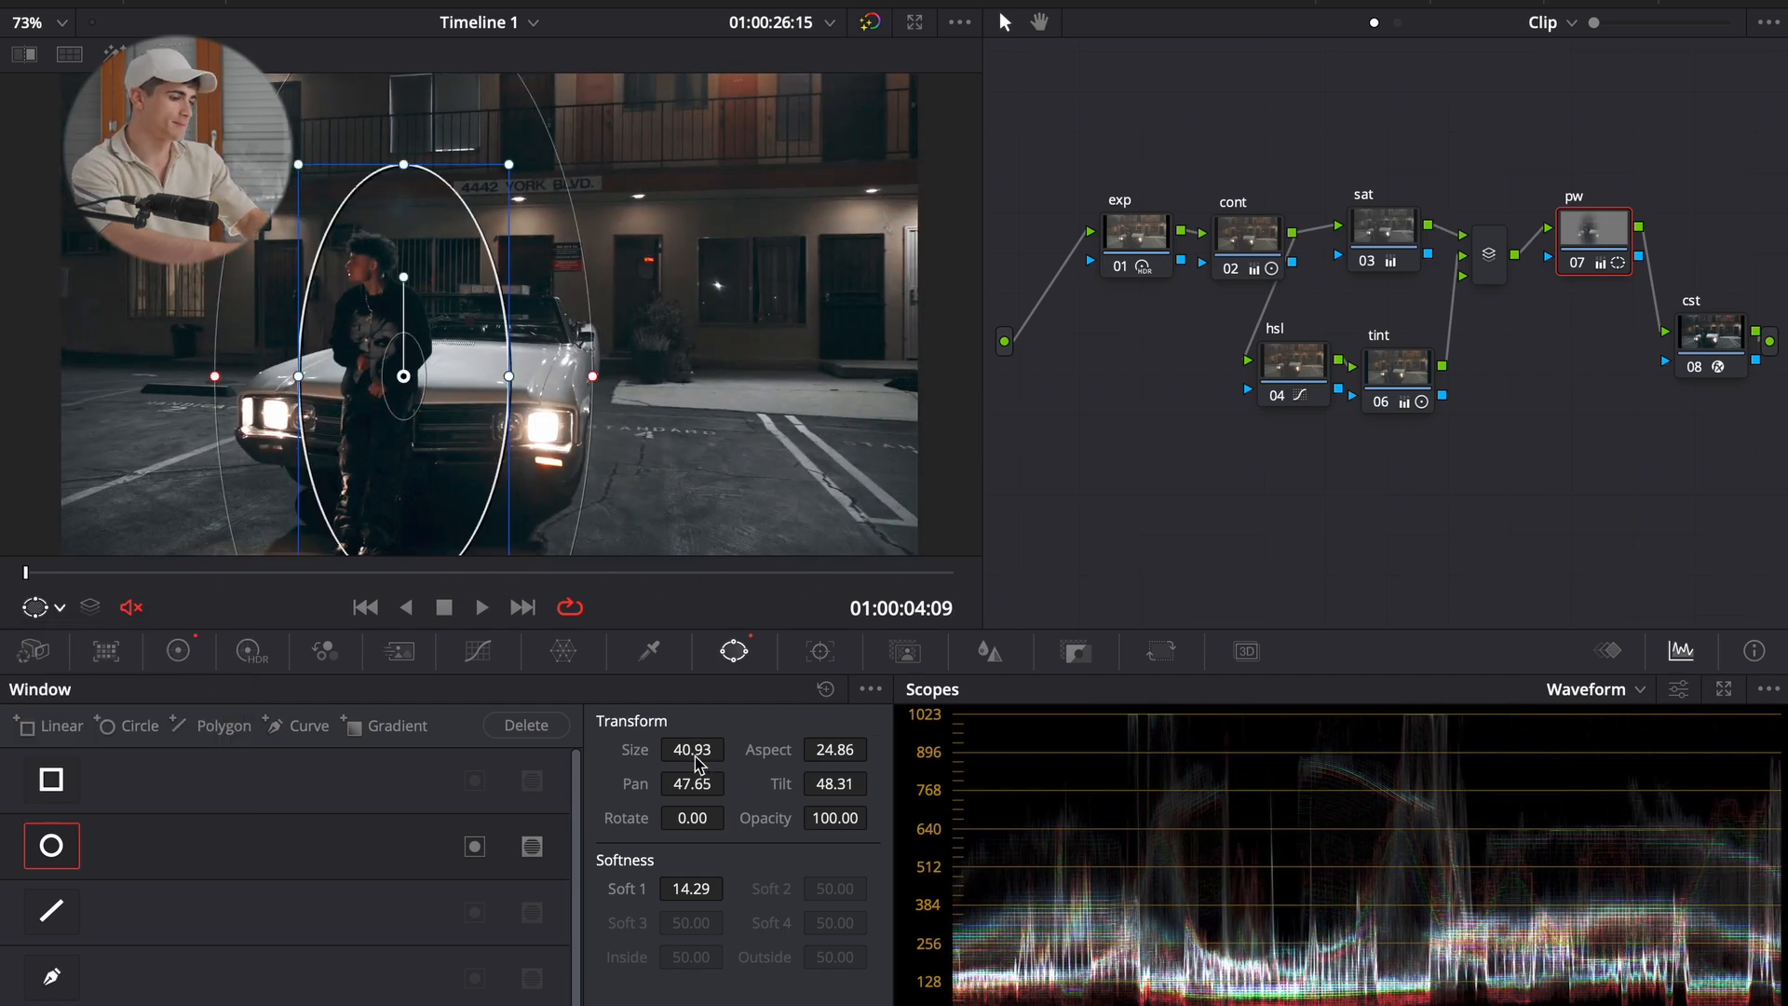
mouse_move(694, 750)
left_mouse_down()
mouse_move(725, 738)
mouse_move(697, 758)
left_mouse_up()
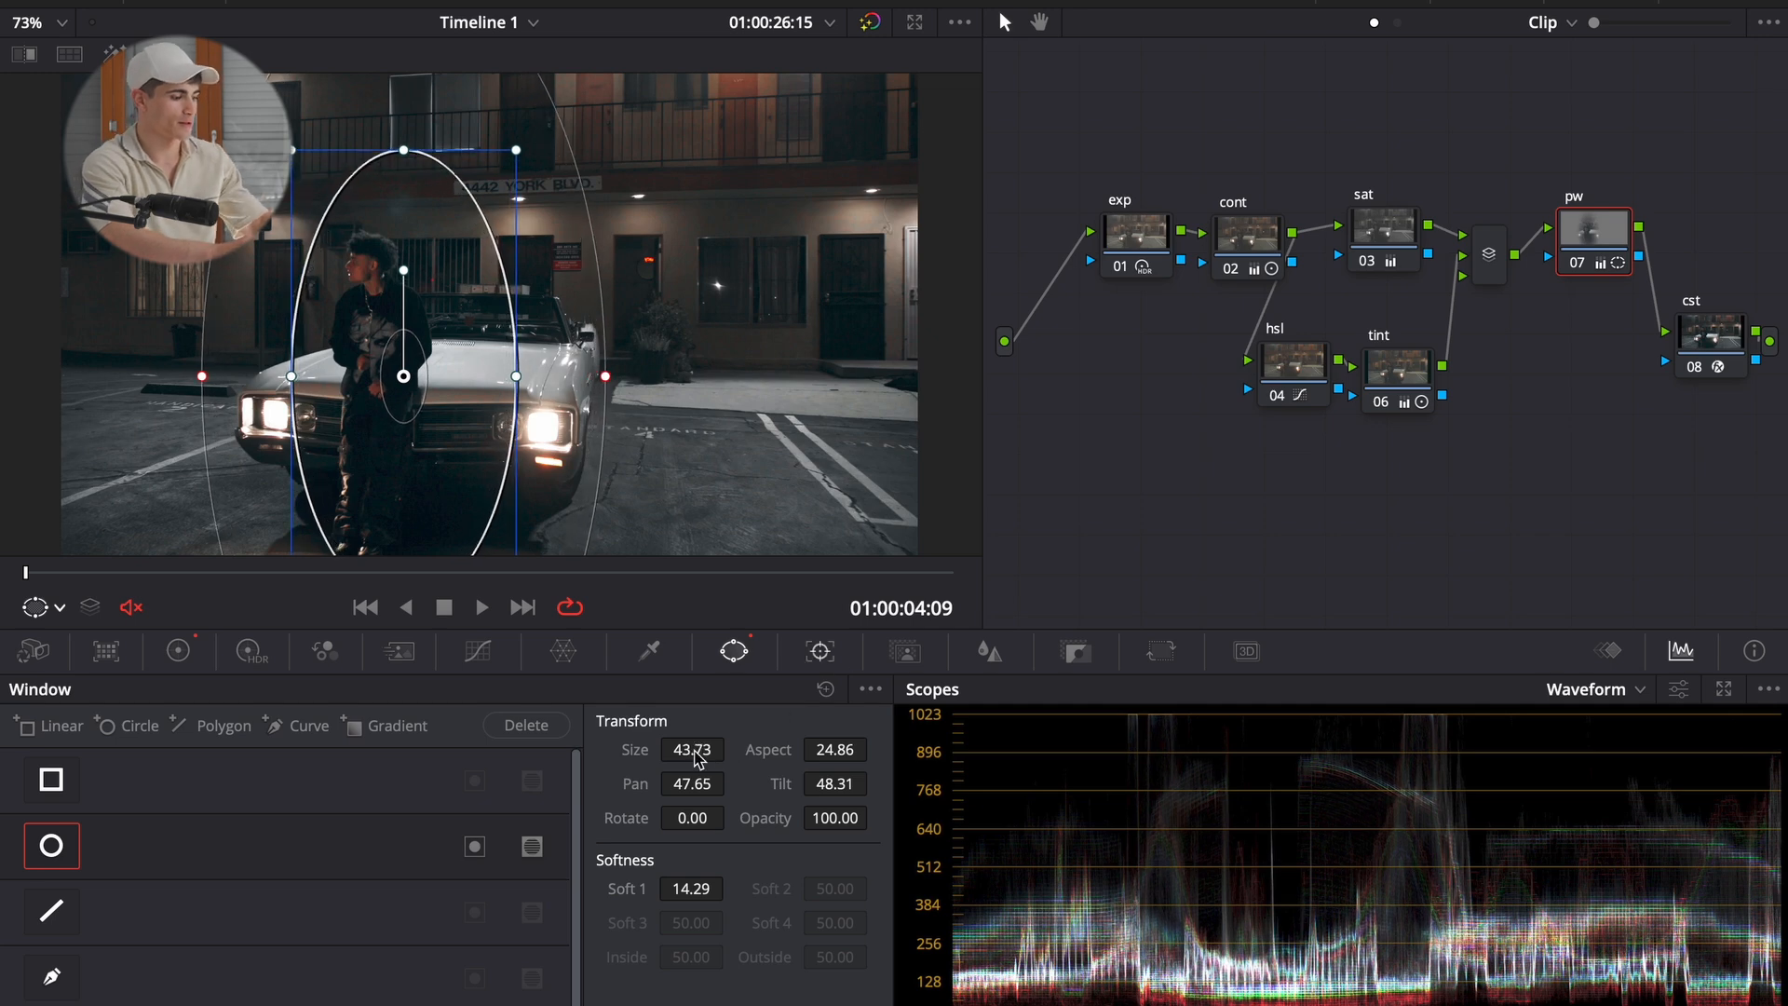
key("shift+h")
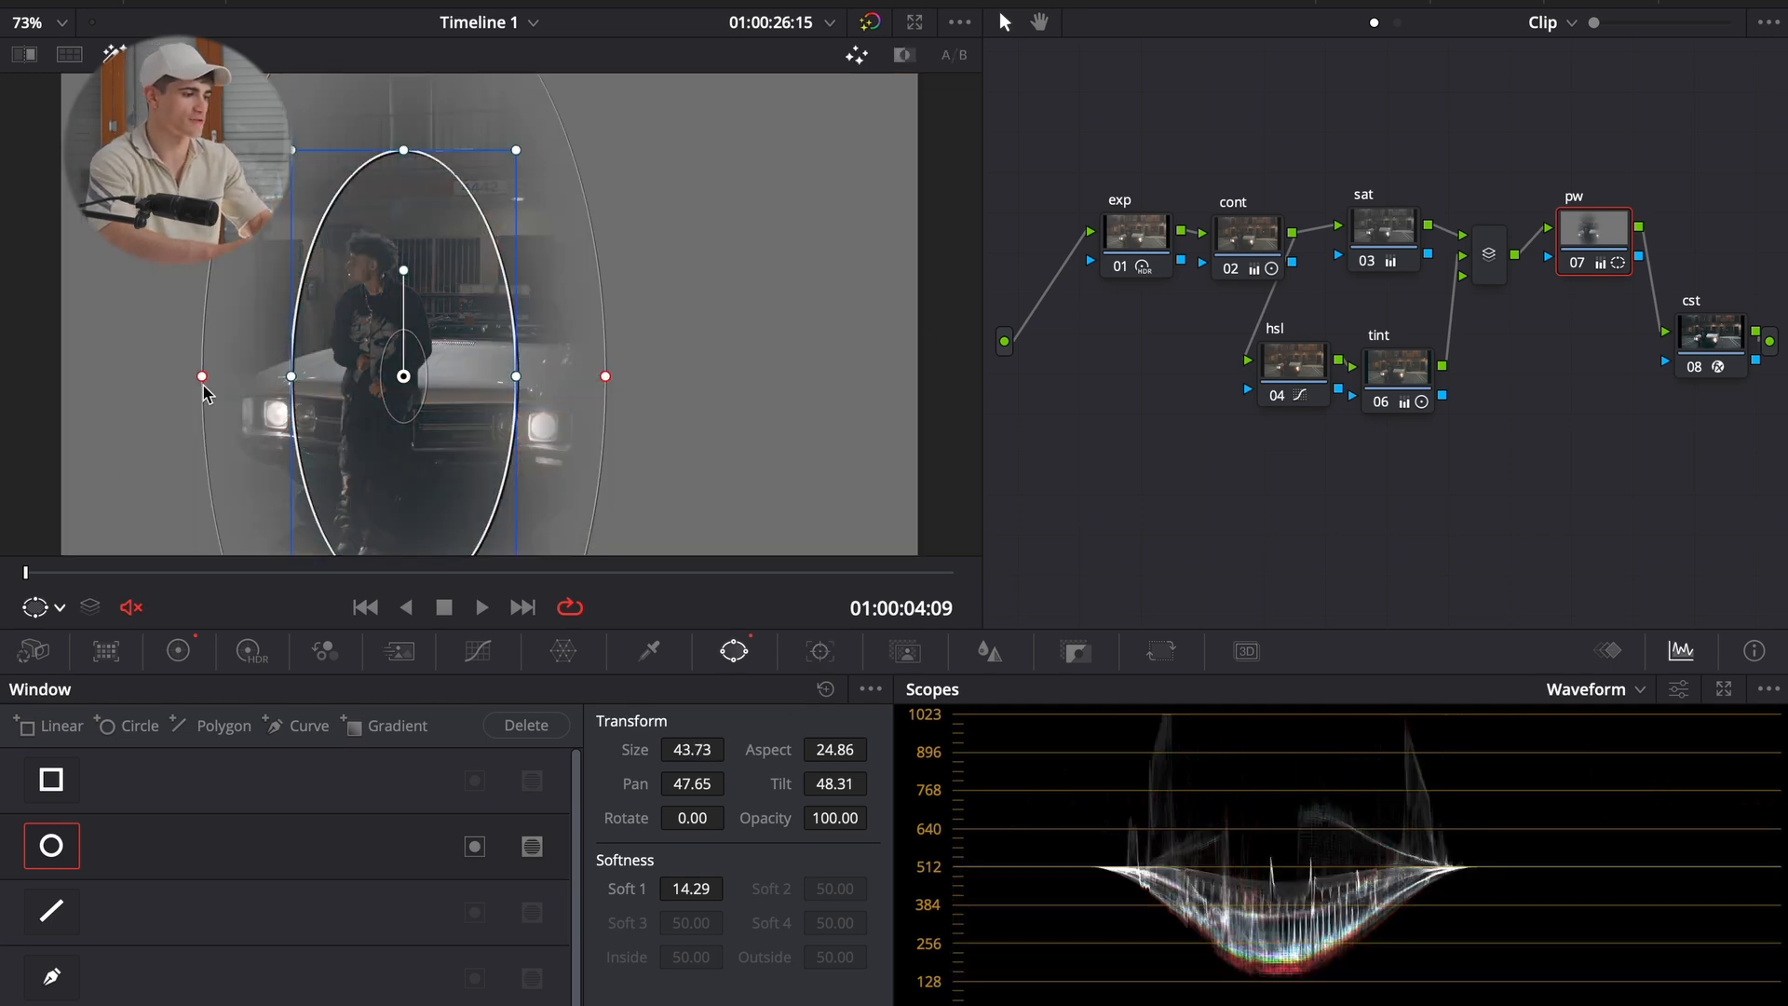
left_click_drag(689, 750, 559, 510)
mouse_move(534, 124)
left_mouse_down()
mouse_move(556, 101)
mouse_move(539, 103)
left_mouse_up()
key("shift+h")
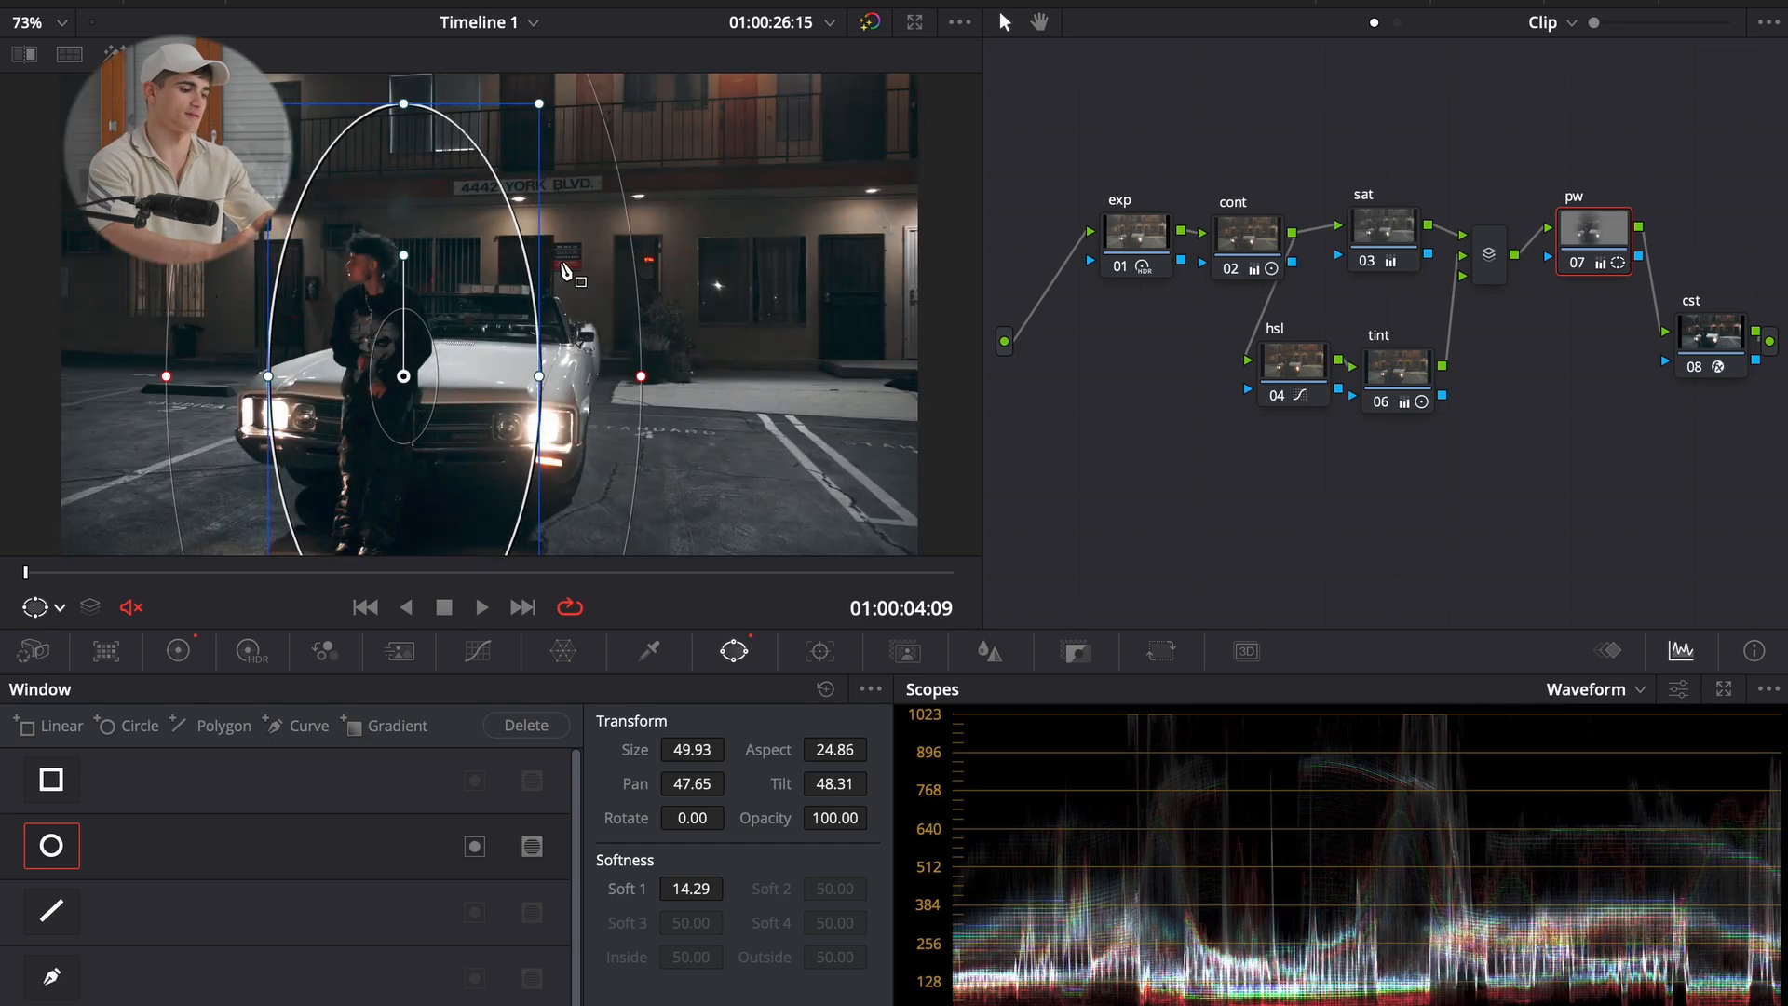
left_click_drag(405, 105, 404, 205)
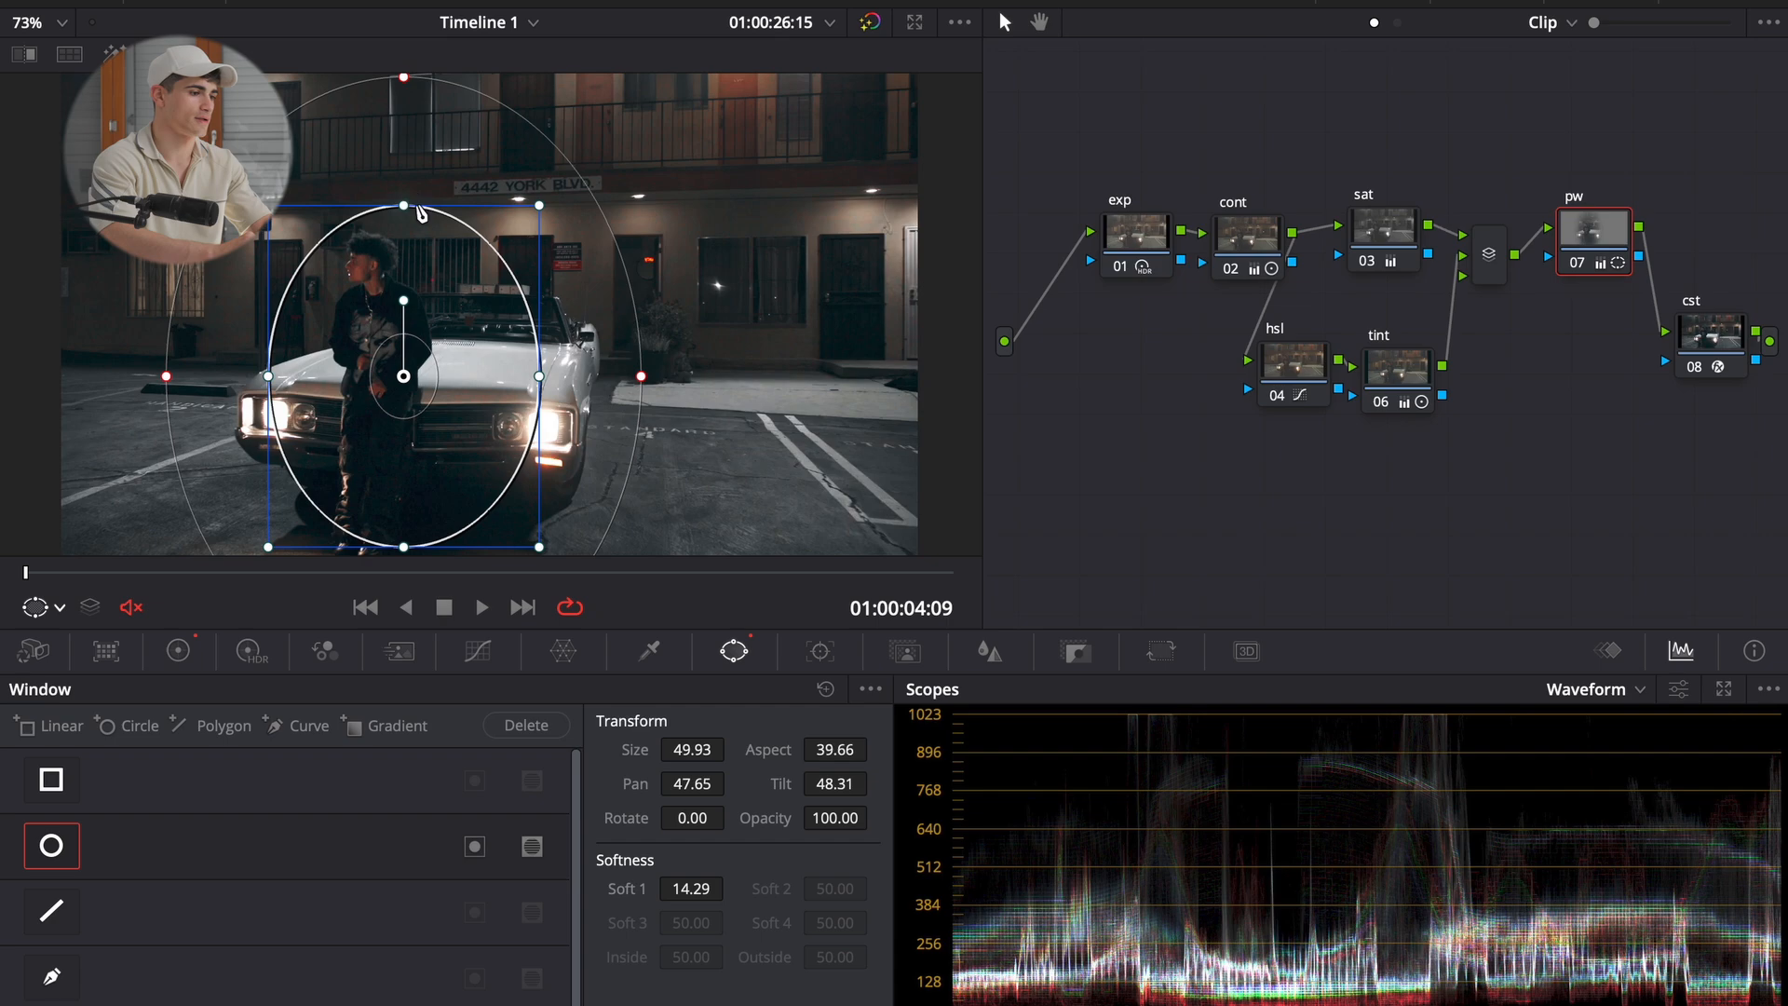
left_click(61, 613)
left_click(67, 642)
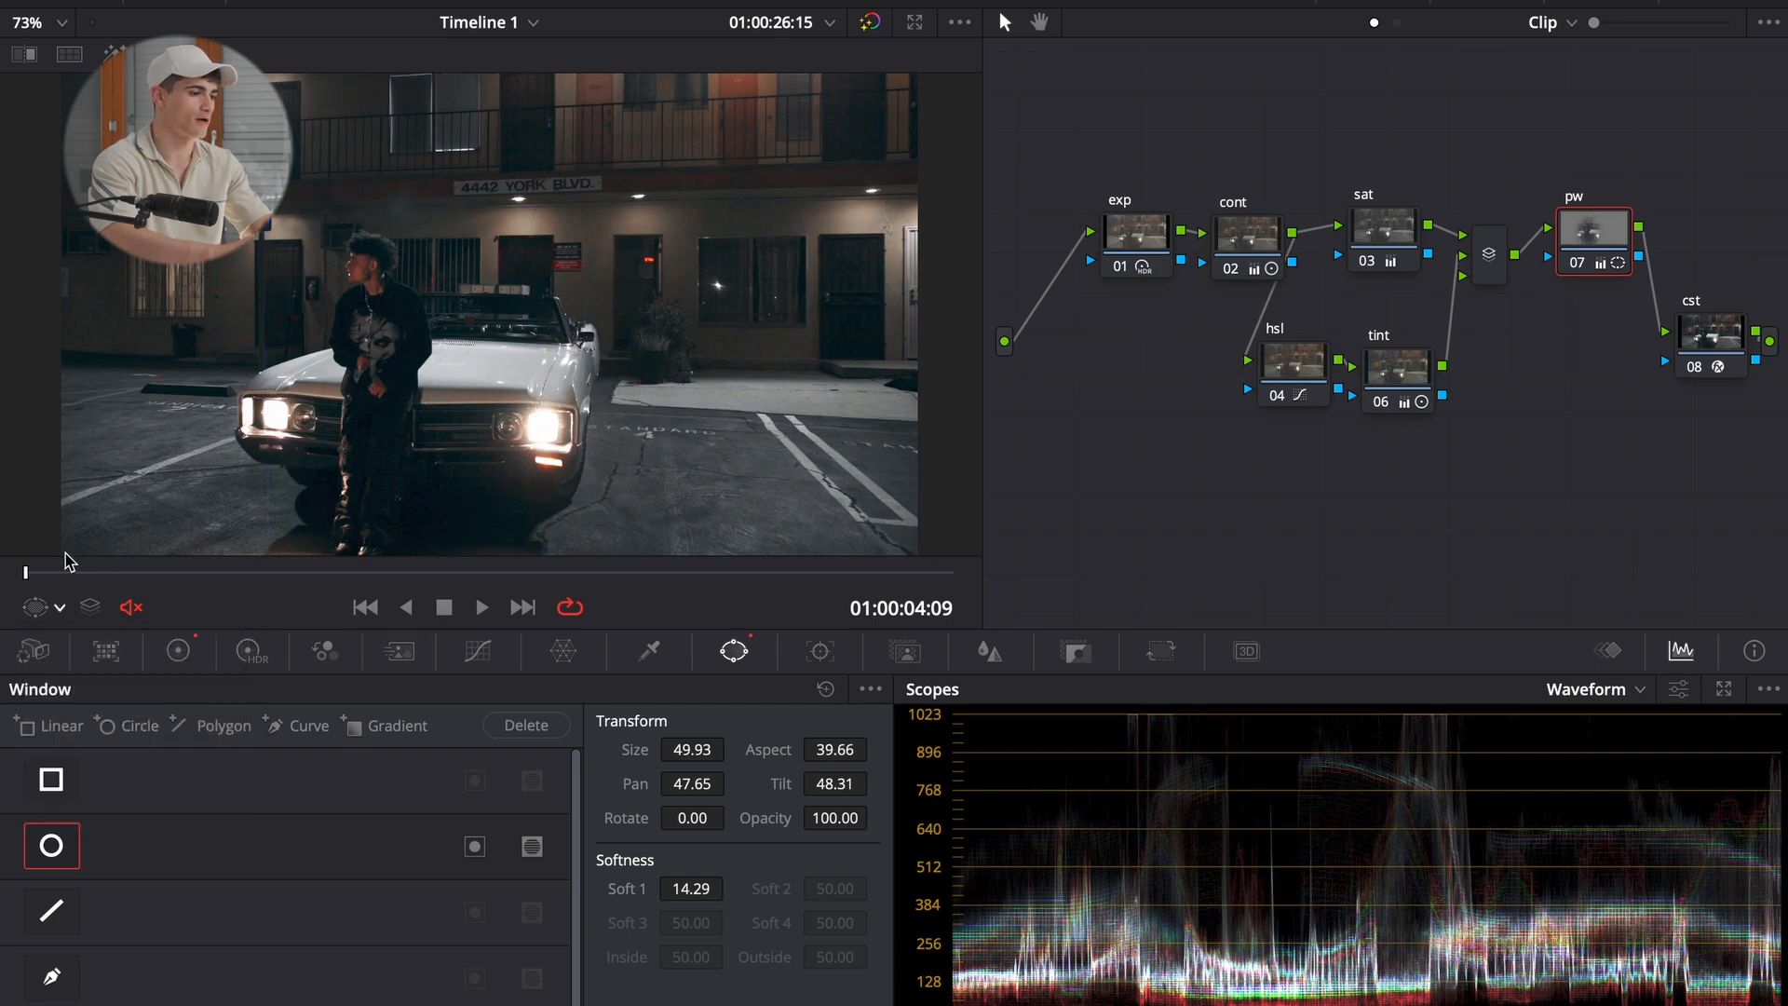
- Scrub through the shot and compare it with the pw node disabled and enabled
left_click_drag(54, 569, 473, 641)
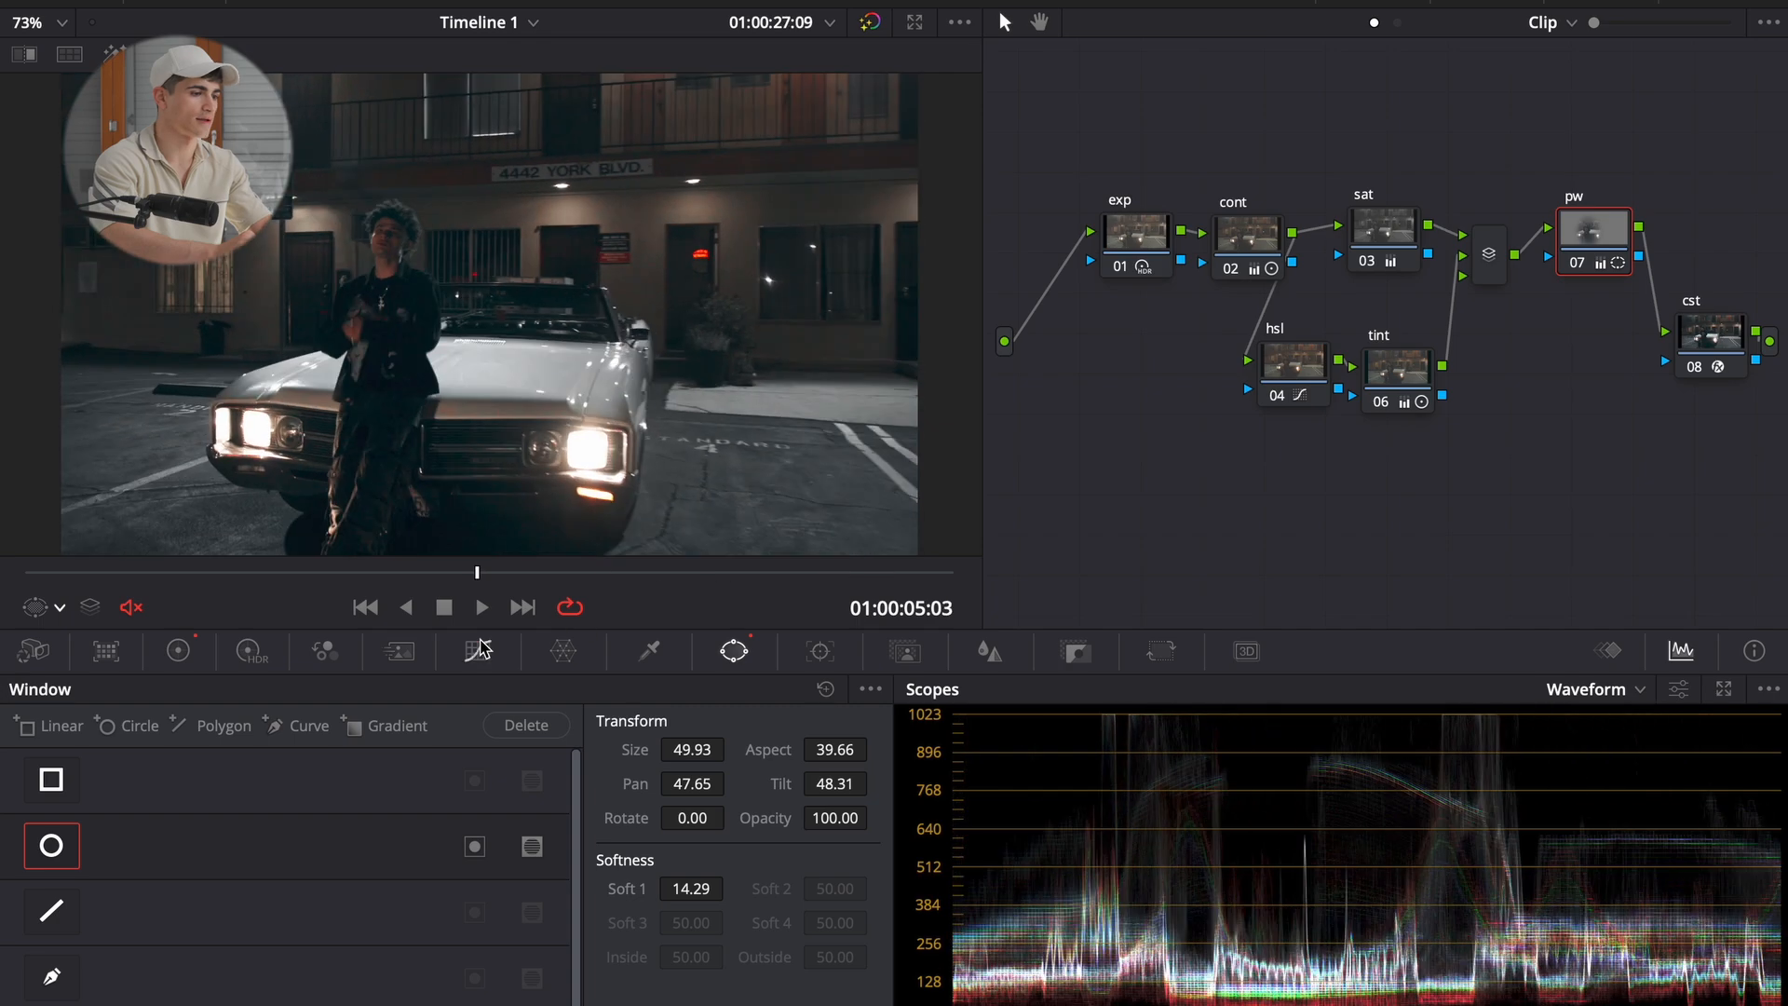
key("super+d")
left_click_drag(301, 577, 9, 561)
key("super+d")
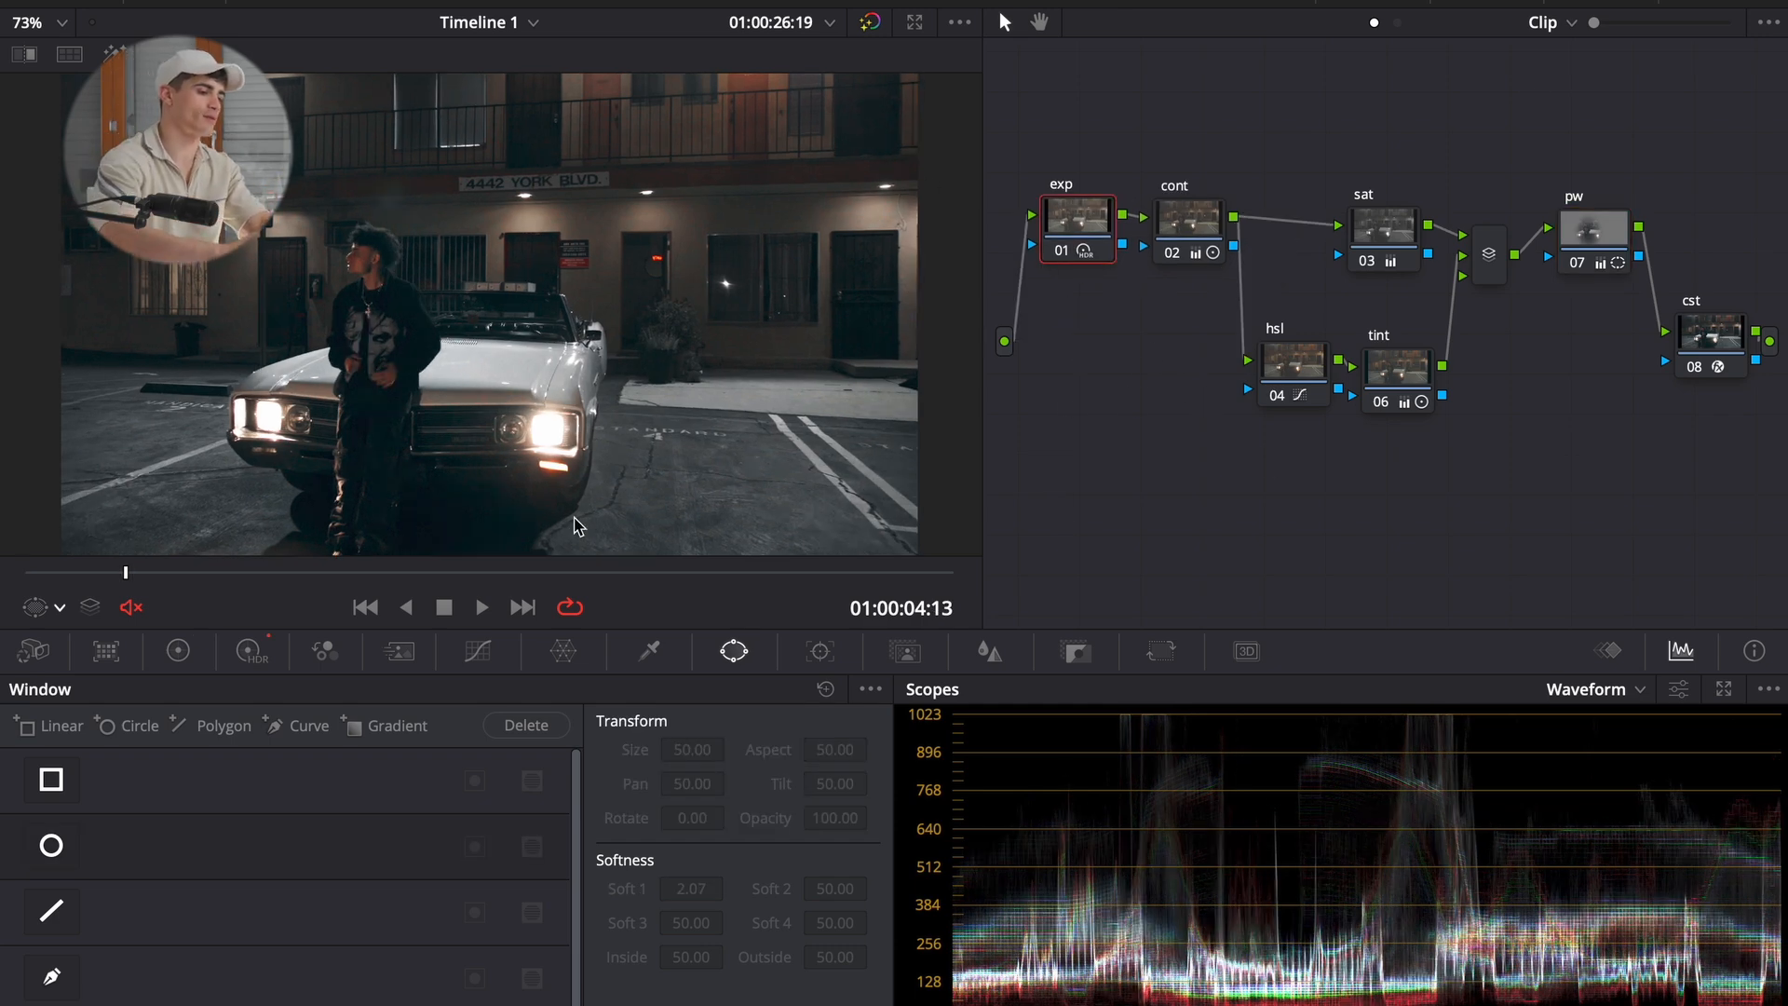
- Go to clip 03, show the clip thumbnails and apply clip 02's grade to it
left_click(523, 606)
left_click(1388, 4)
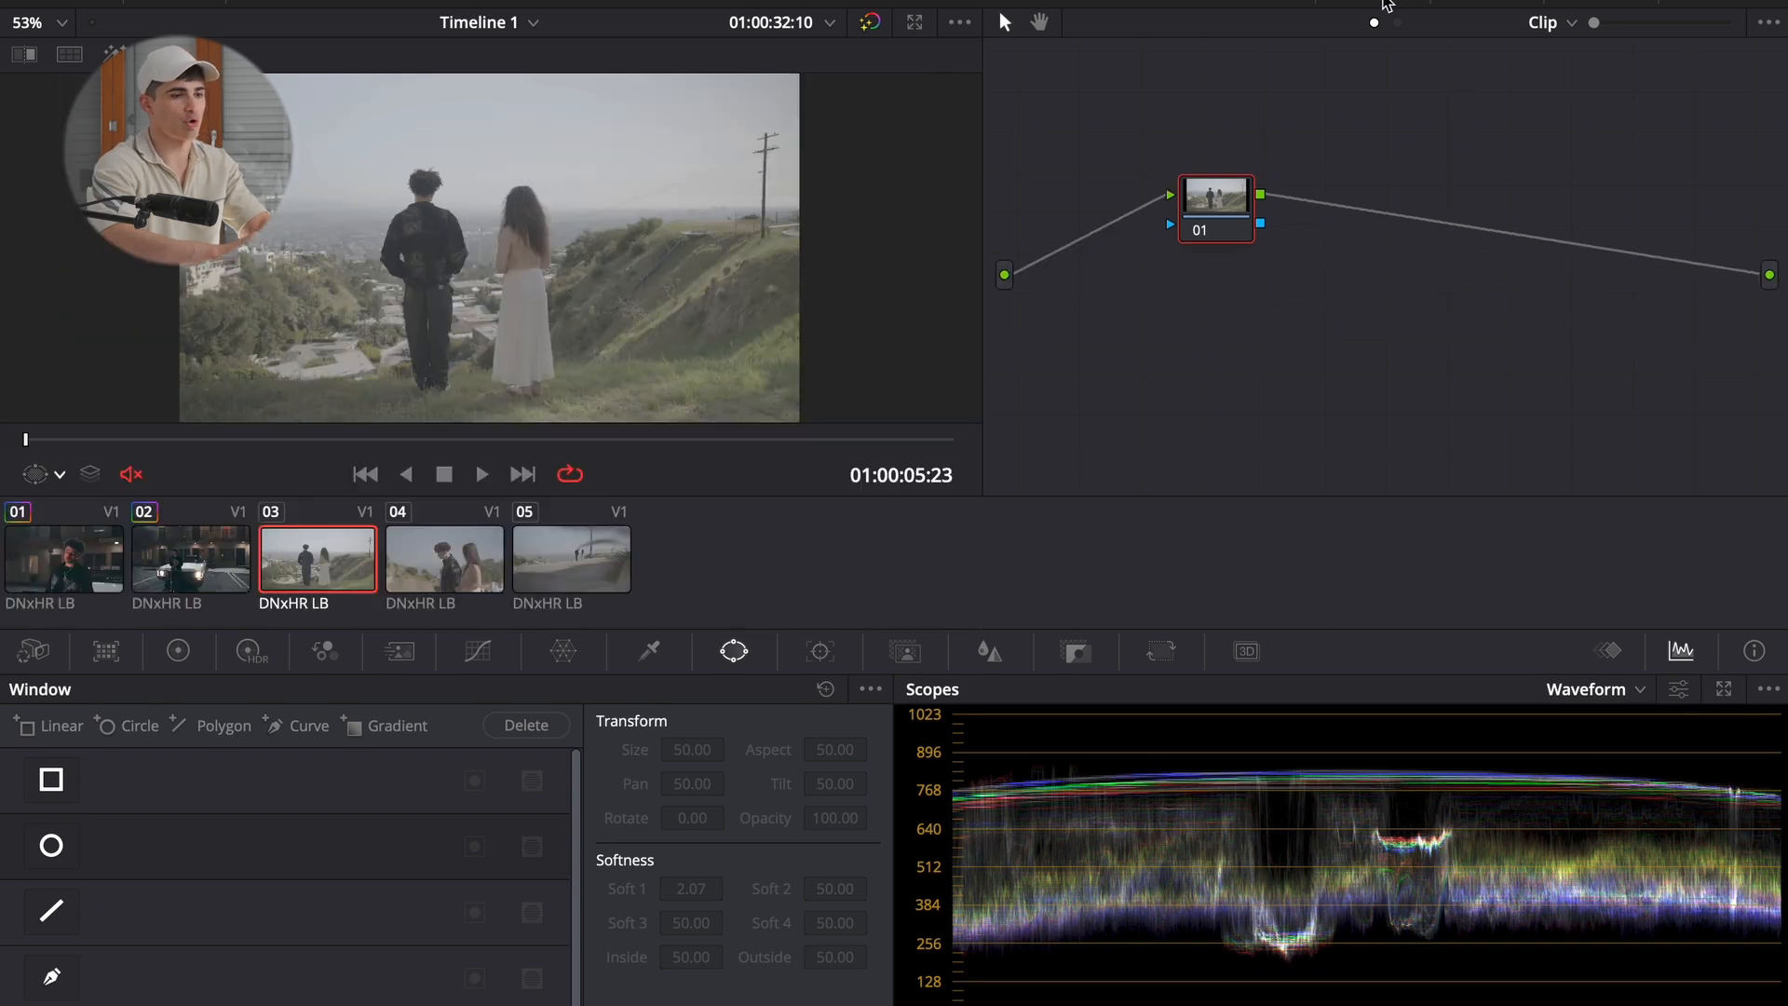
right_click(250, 589)
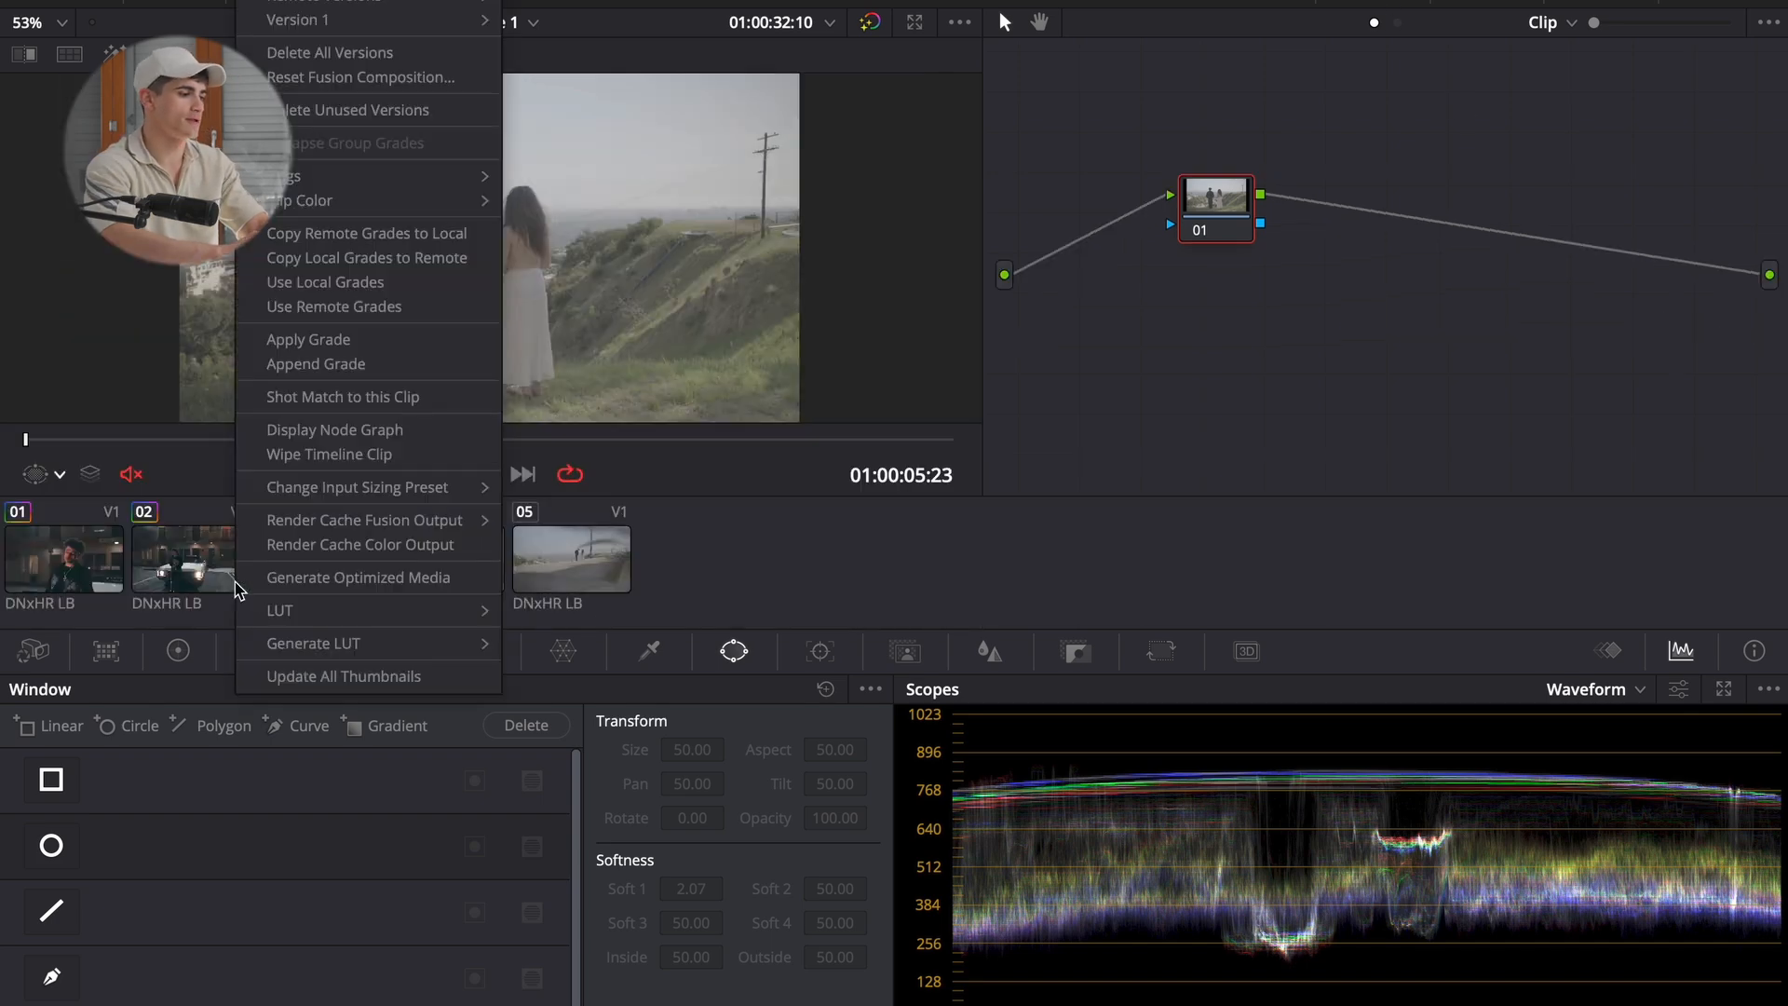
left_click(308, 341)
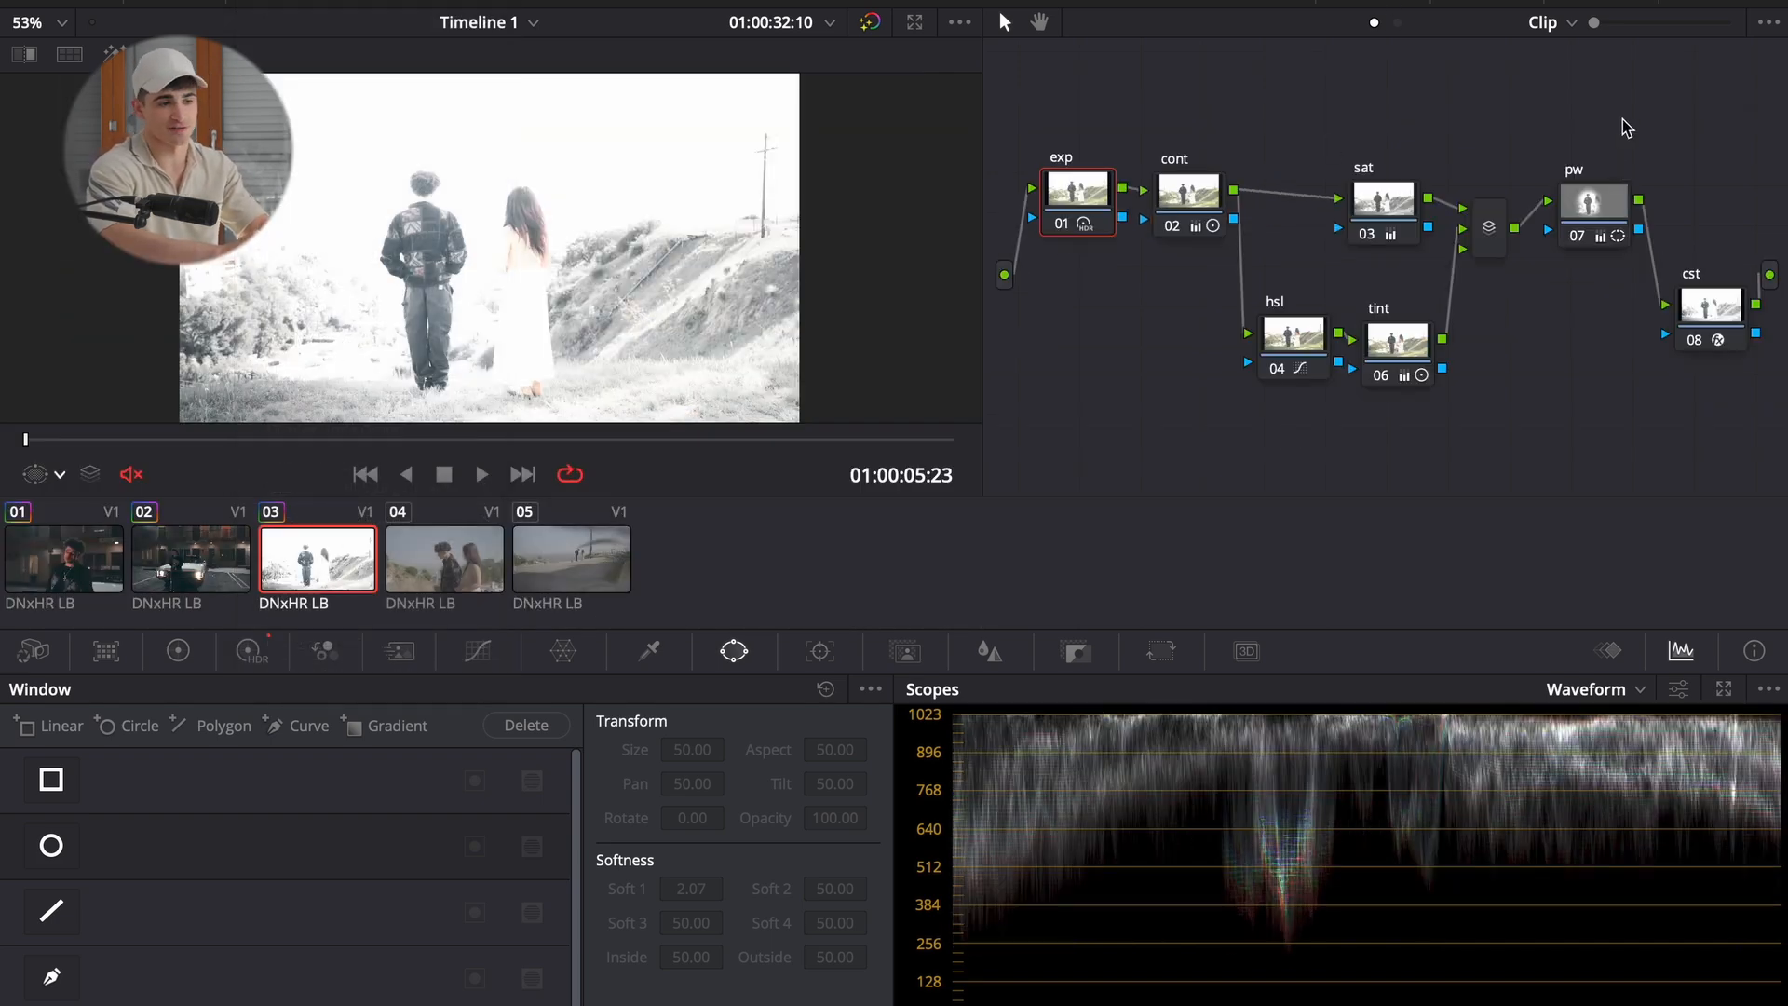
- Delete every node of clip 03 except cst, and add a serial node well before the cst node
left_click_drag(1632, 120, 1053, 501)
key("Delete")
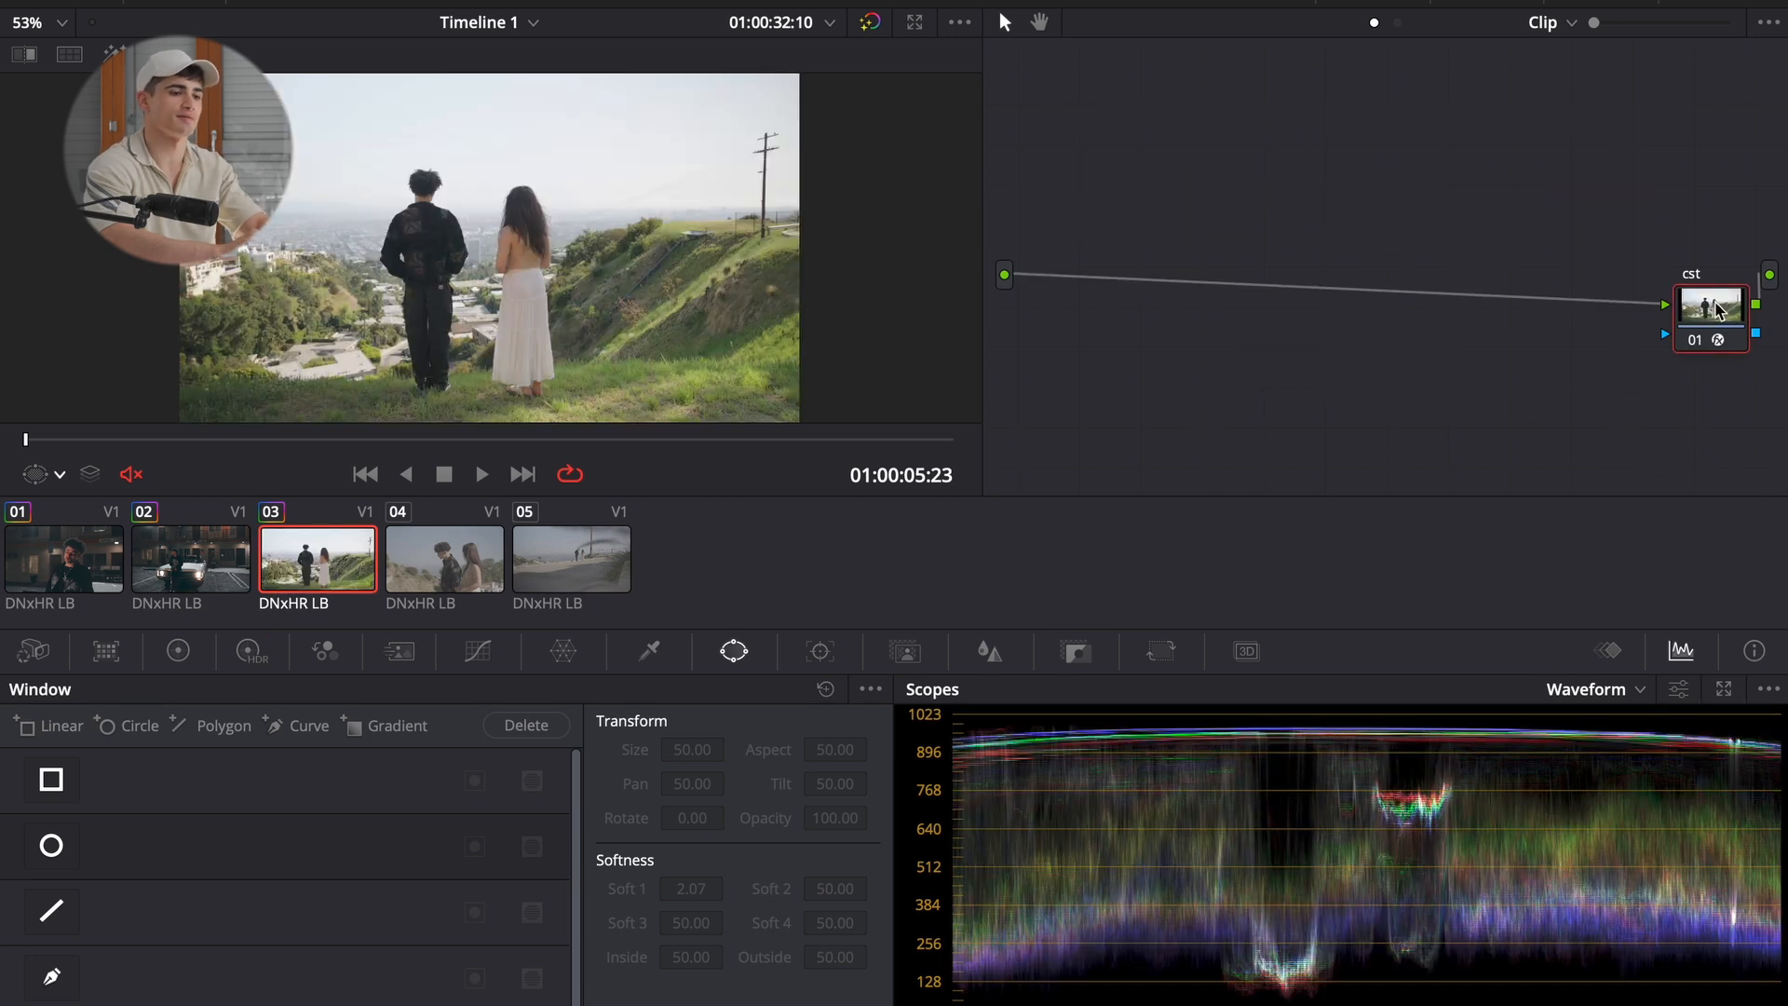
left_click_drag(1718, 303, 1631, 266)
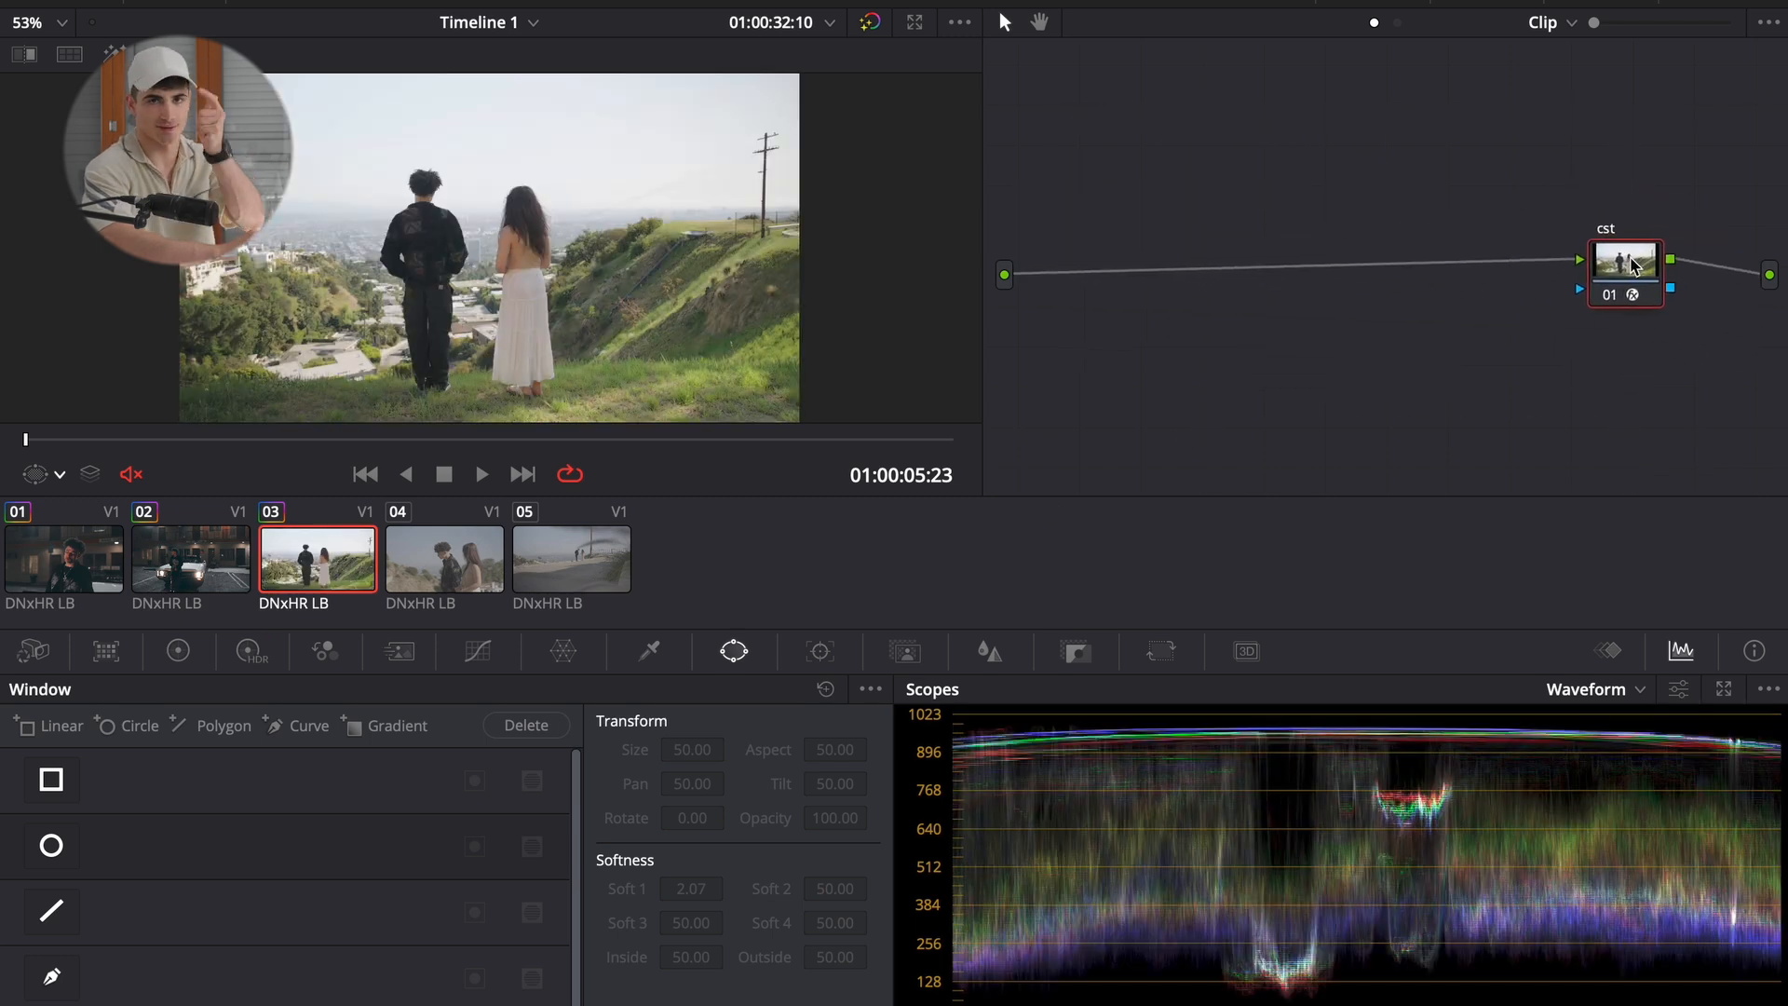
key("shift+s")
left_click_drag(1611, 346, 1120, 222)
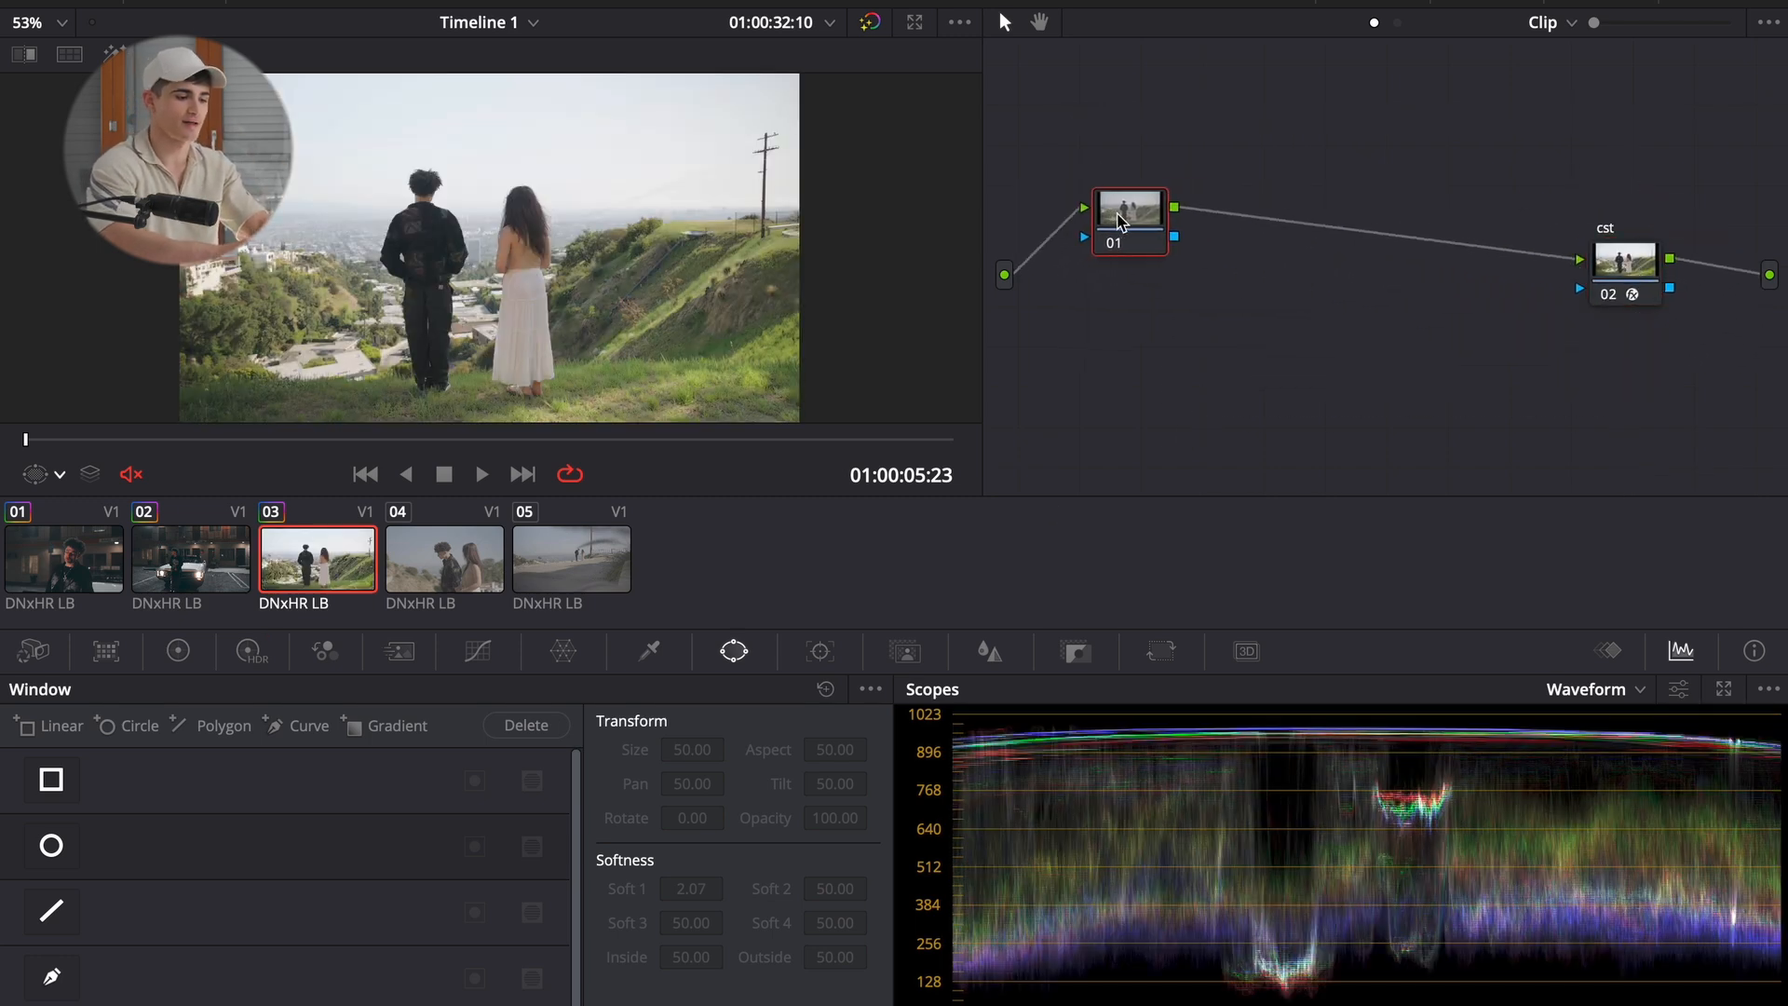
- Label the new first node exp, hide the clip thumbnails, and lower its Global exposure with the HDR wheels
type("p")
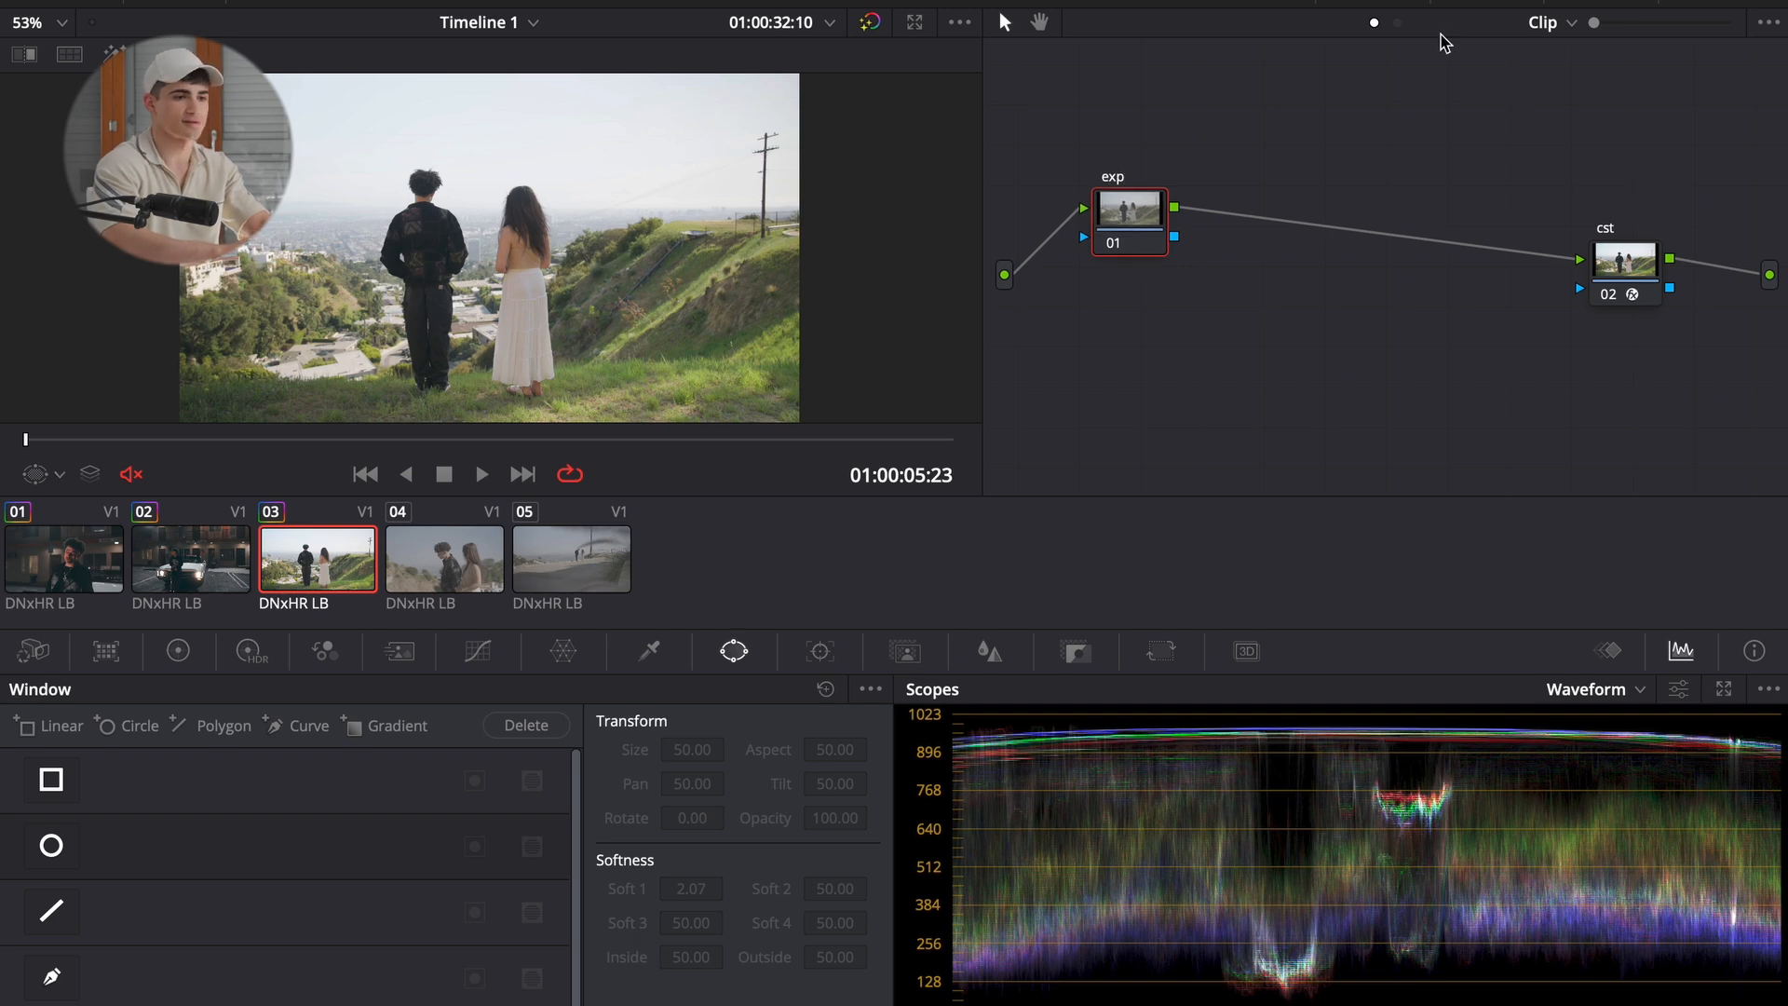
left_click(1379, 1)
left_click(178, 651)
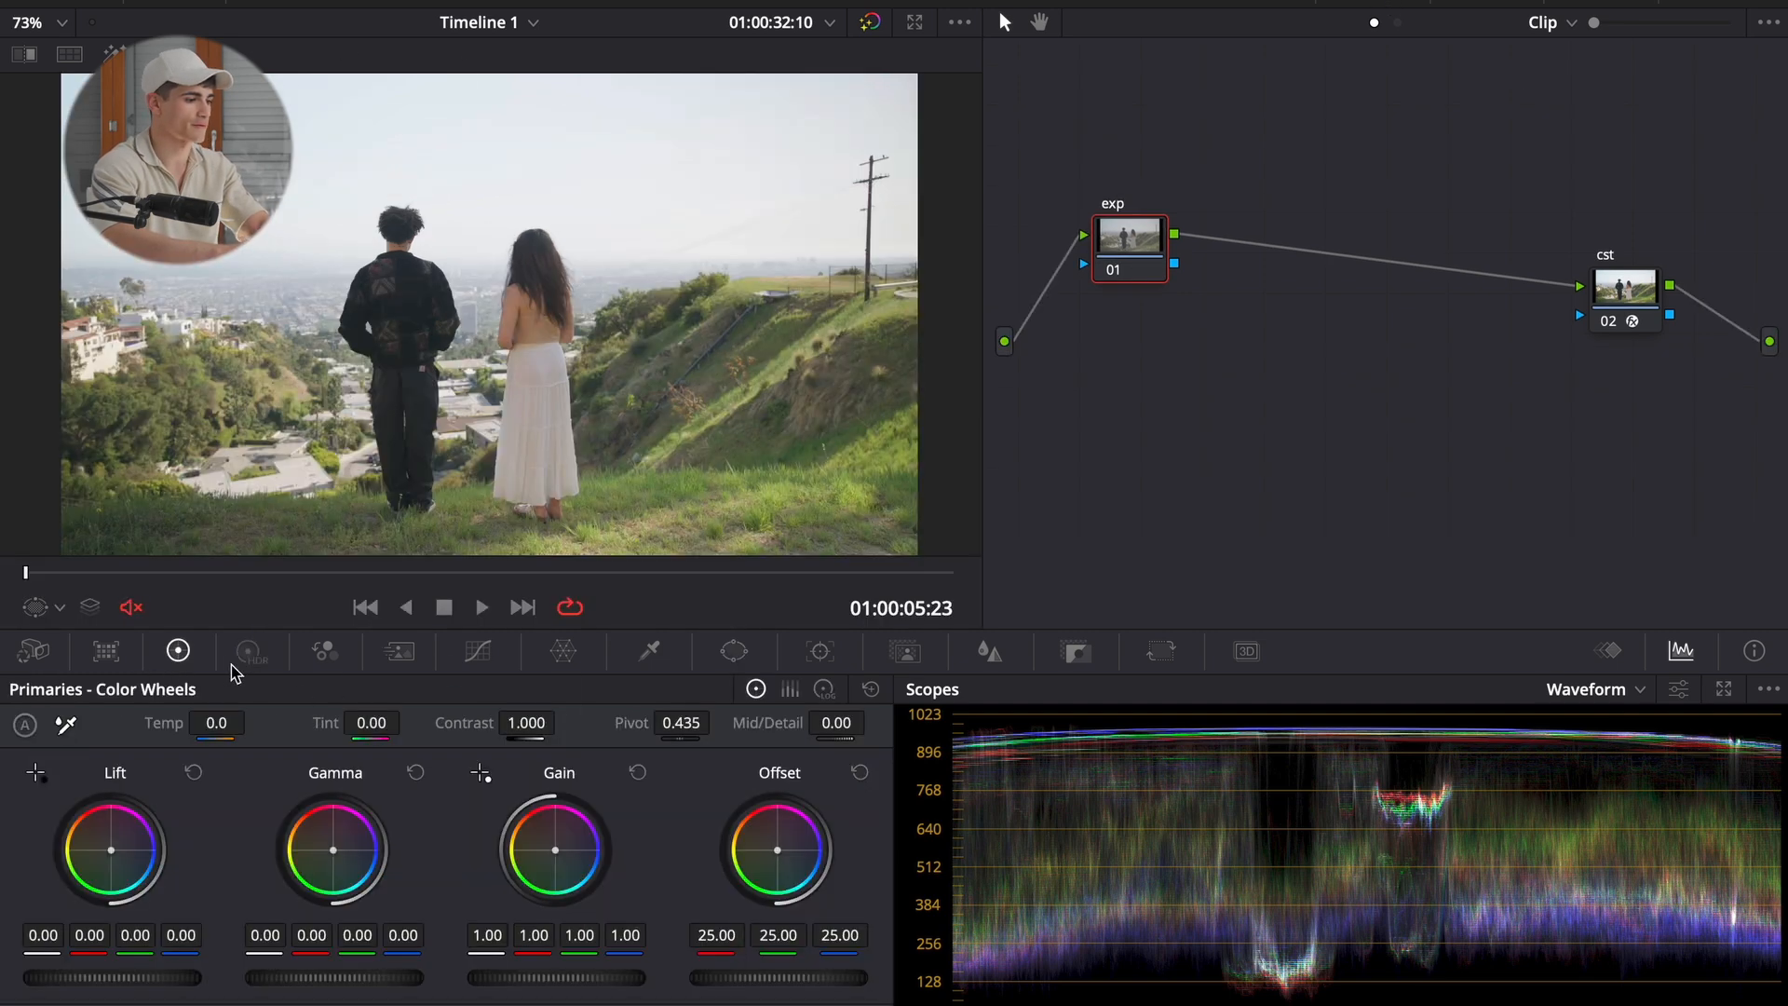
left_click(249, 652)
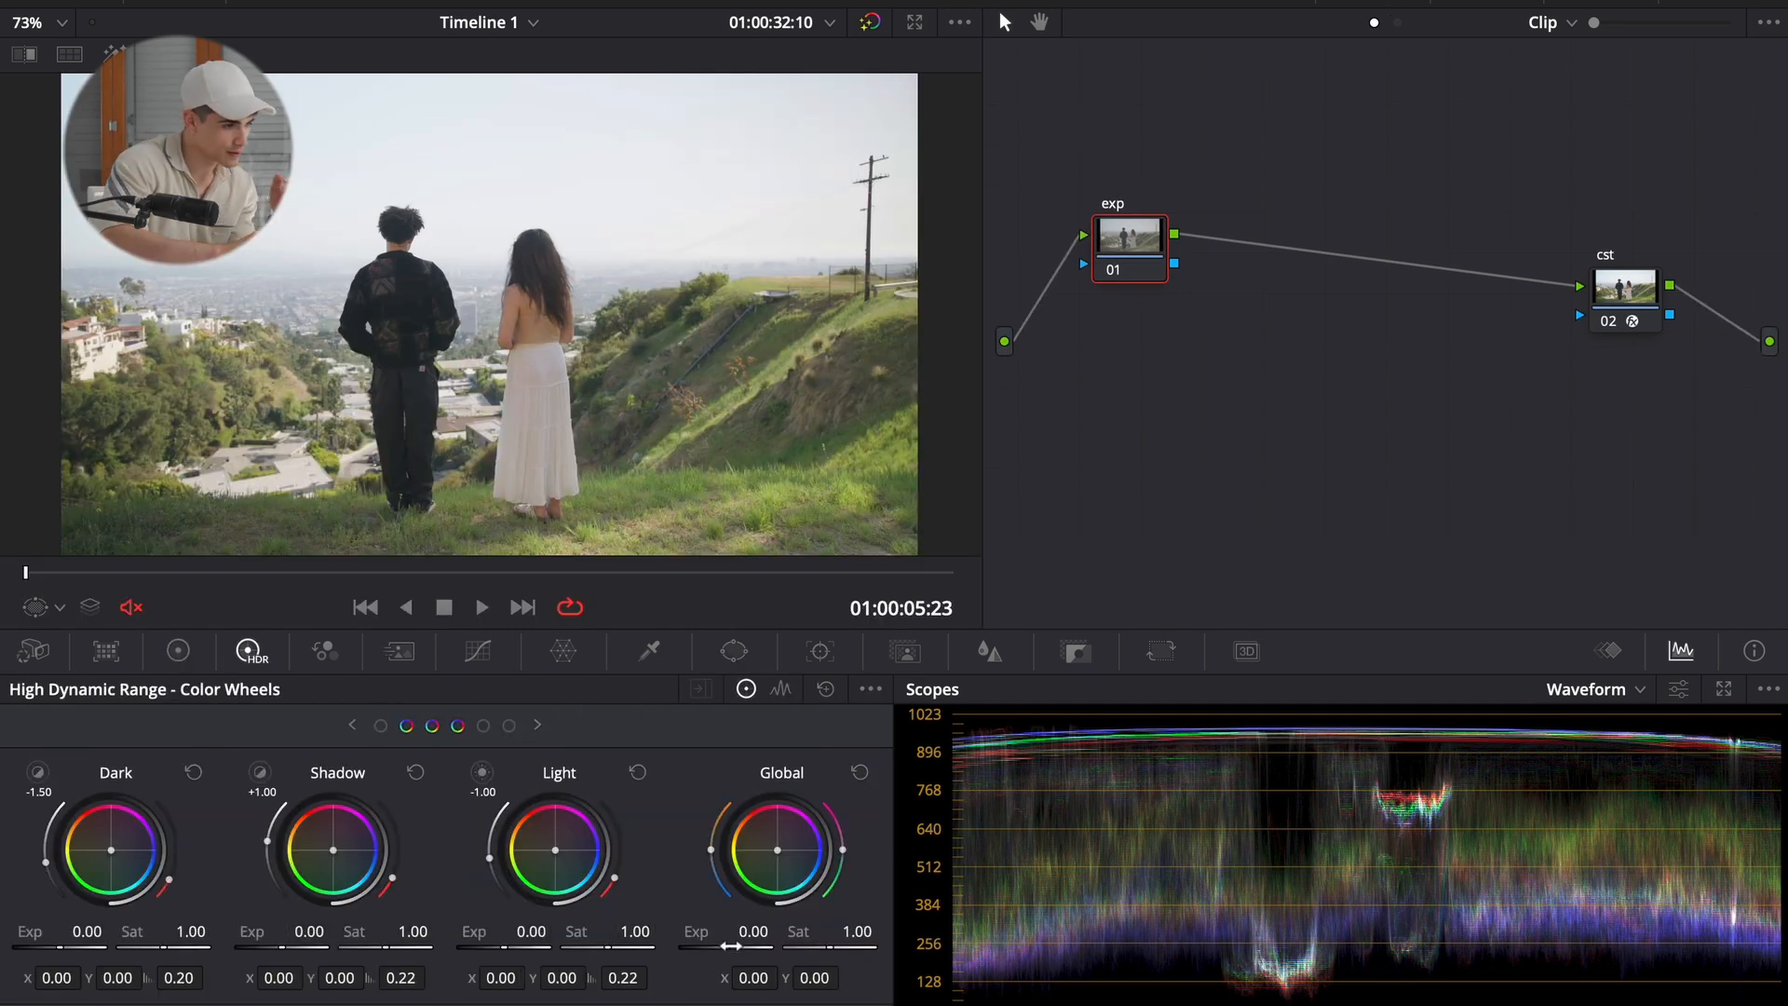
left_click_drag(731, 945, 528, 973)
- Add a serial node labelled cont, lower its Gamma to -0.04 and raise its log Shadow to 0.19
key("alt+s")
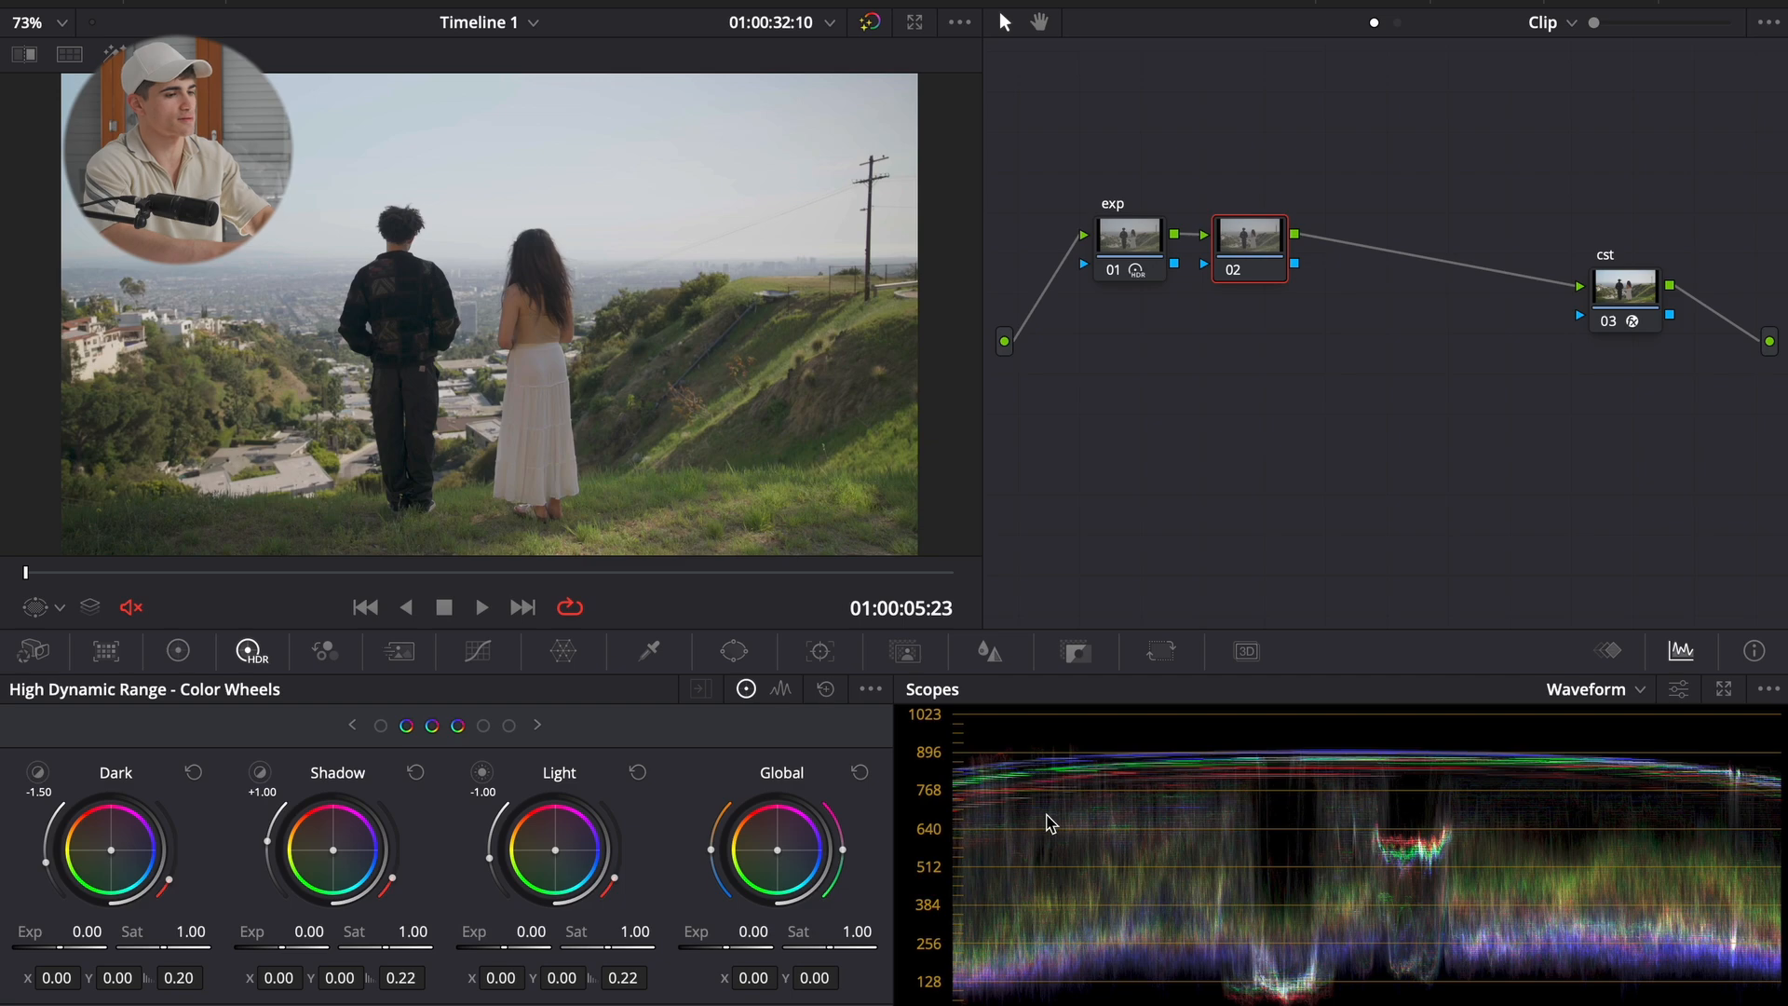
left_click(178, 651)
mouse_move(337, 977)
left_mouse_down()
mouse_move(224, 1002)
mouse_move(59, 964)
mouse_move(414, 985)
mouse_move(386, 1004)
mouse_move(591, 1004)
mouse_move(331, 1004)
mouse_move(358, 1004)
left_mouse_up()
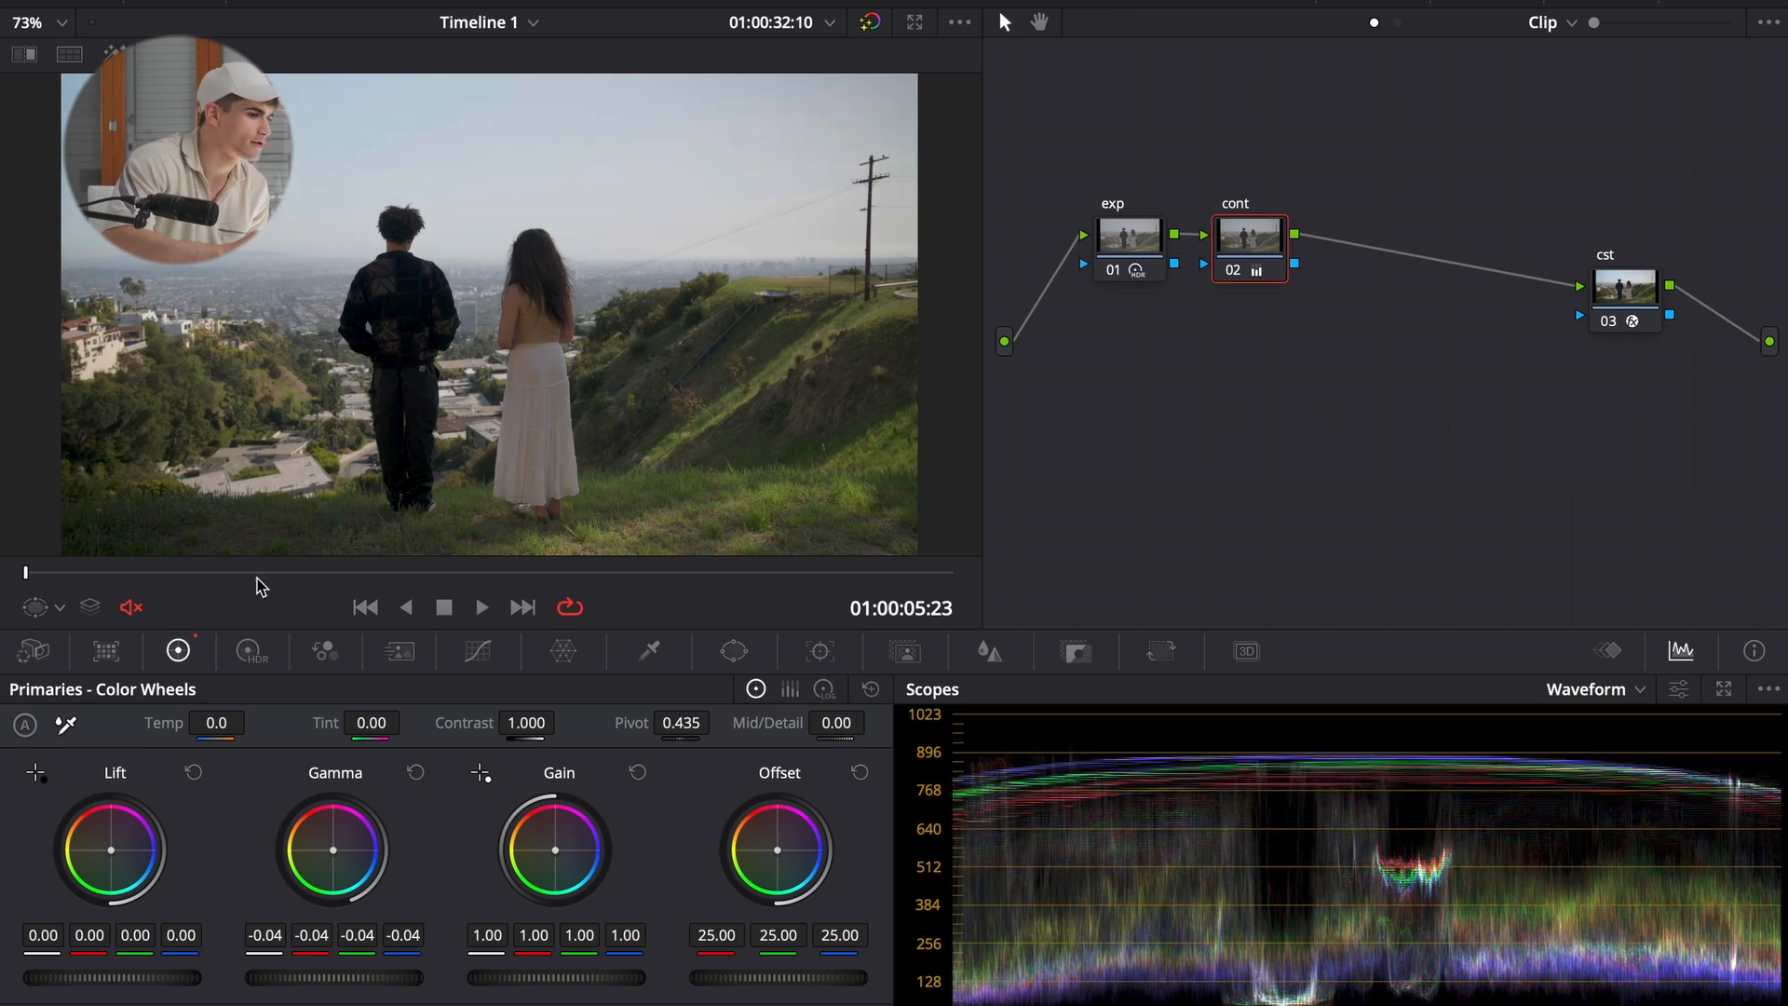
left_click(824, 690)
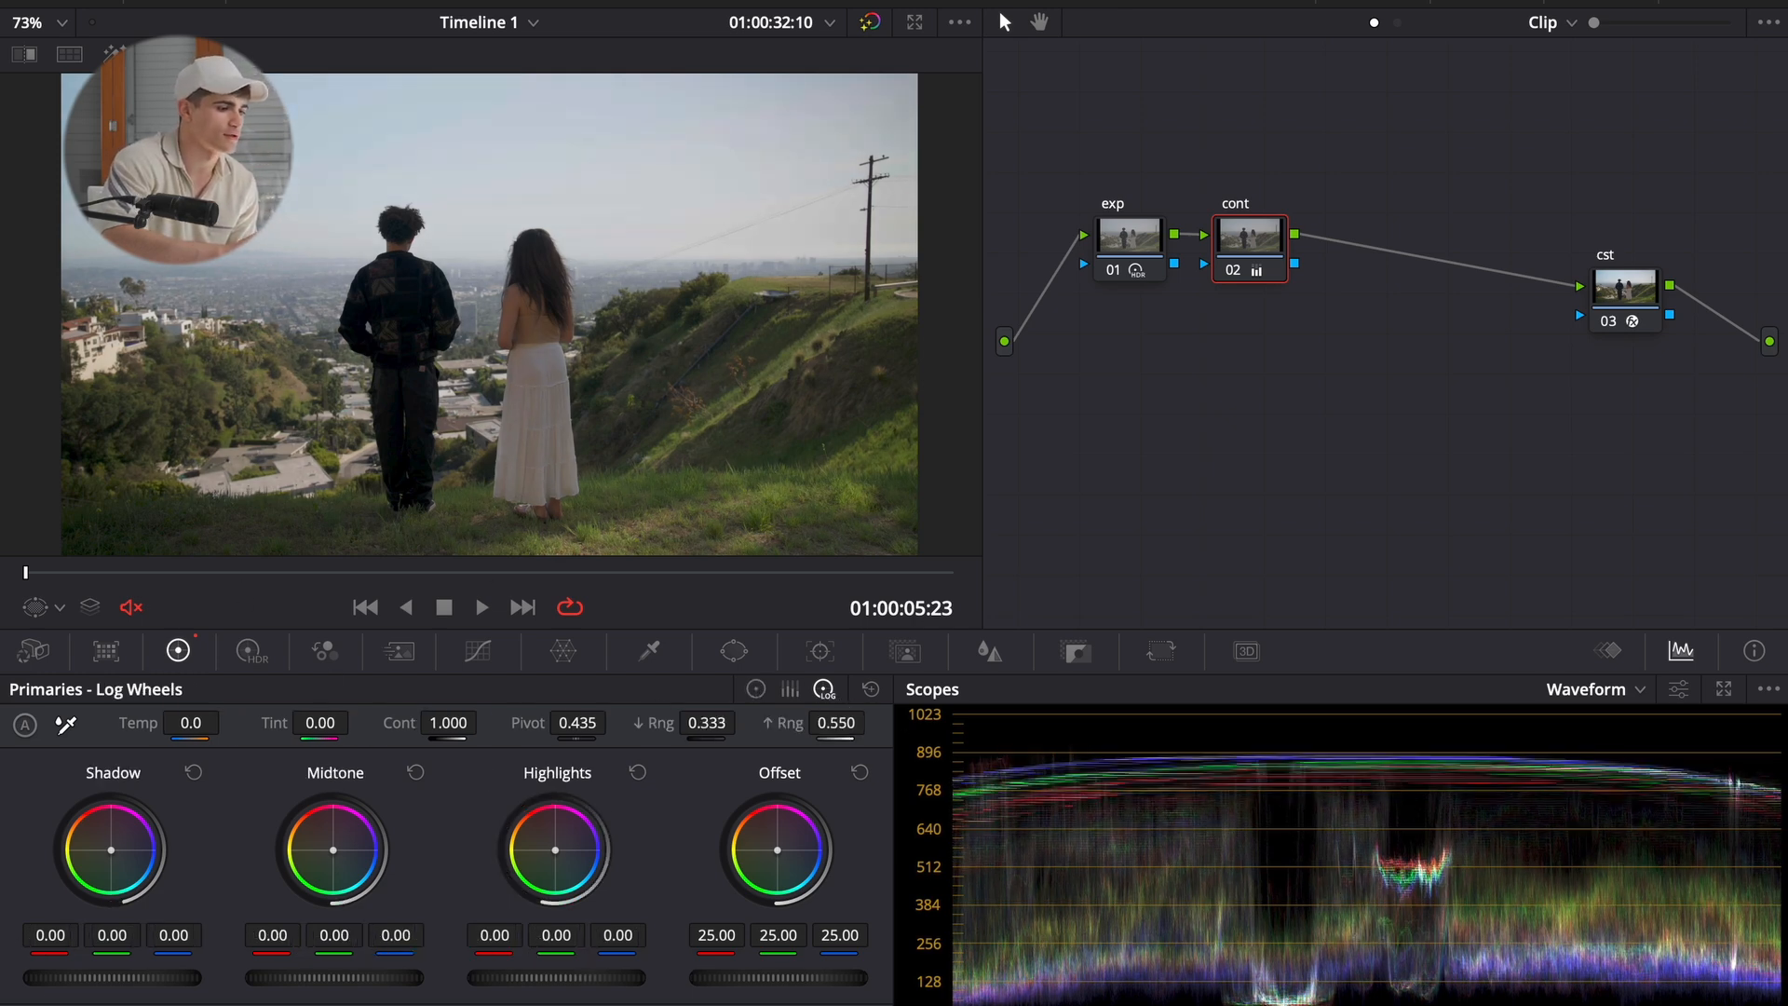
left_click_drag(65, 977, 258, 980)
- Compare the hillside shot with the exp and cont adjustments disabled and enabled
left_click_drag(1344, 168, 1069, 279)
key("super+d")
key("super+d")
left_click(1202, 334)
key("super+d")
key("super+d")
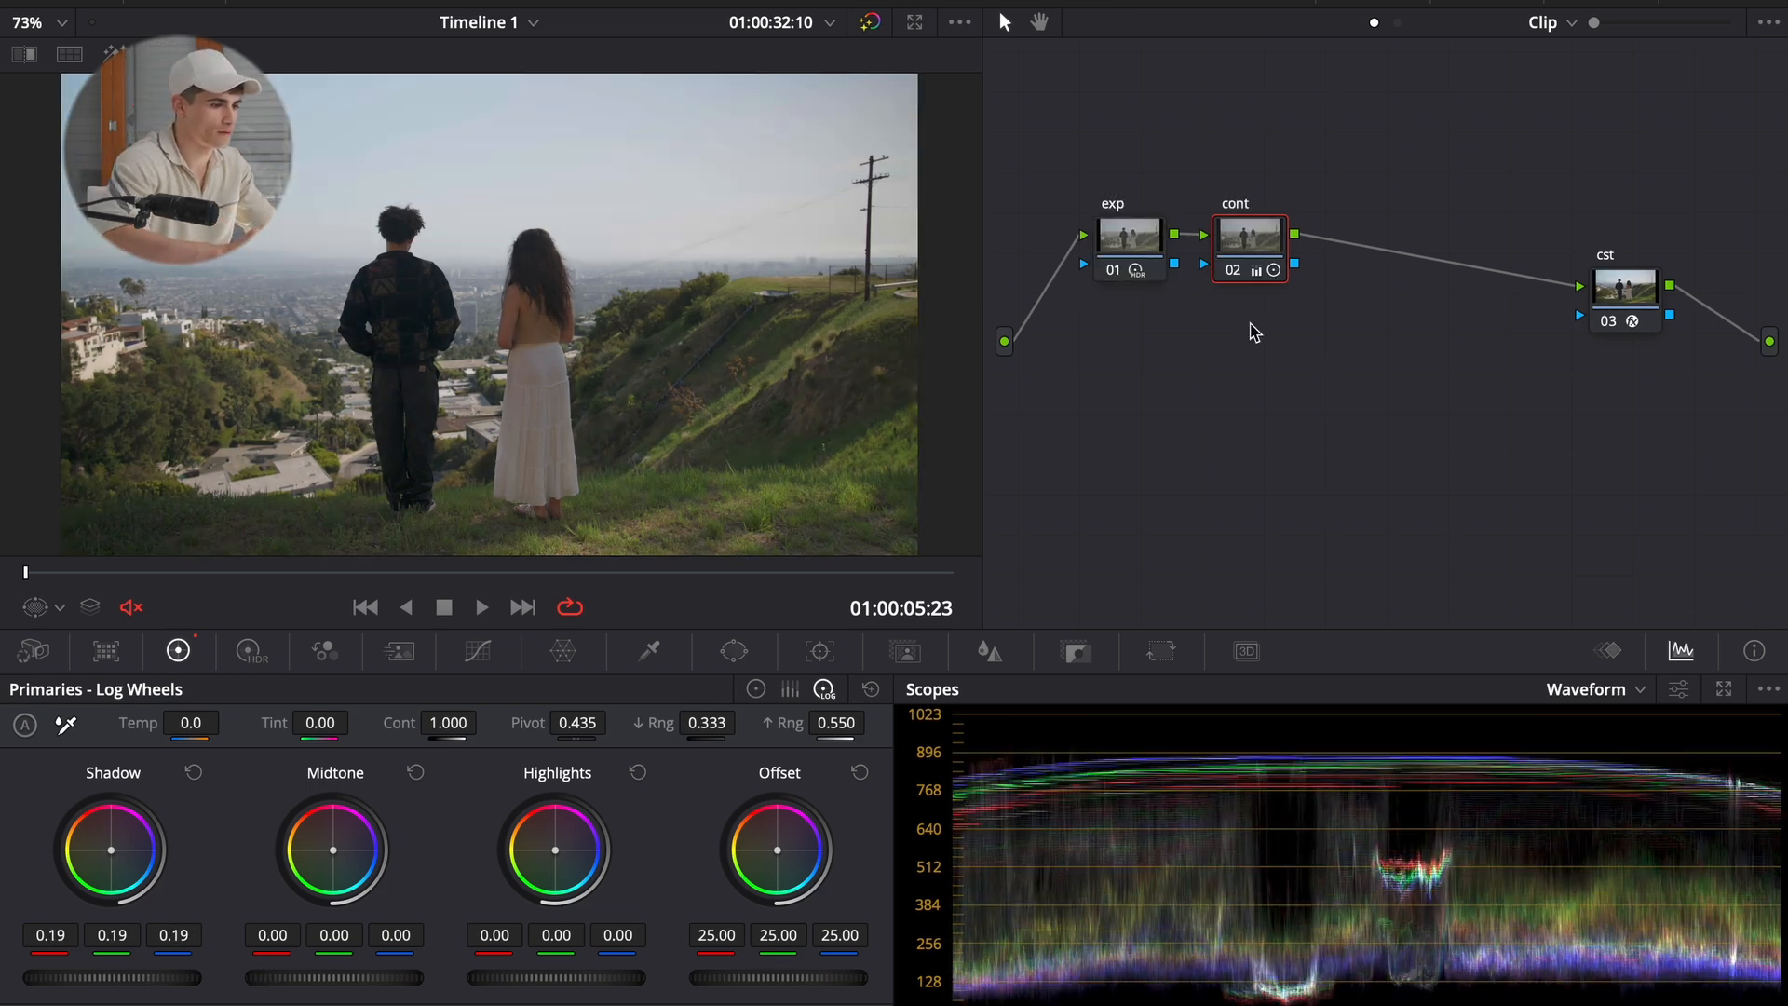
key("super+d")
key("super+d")
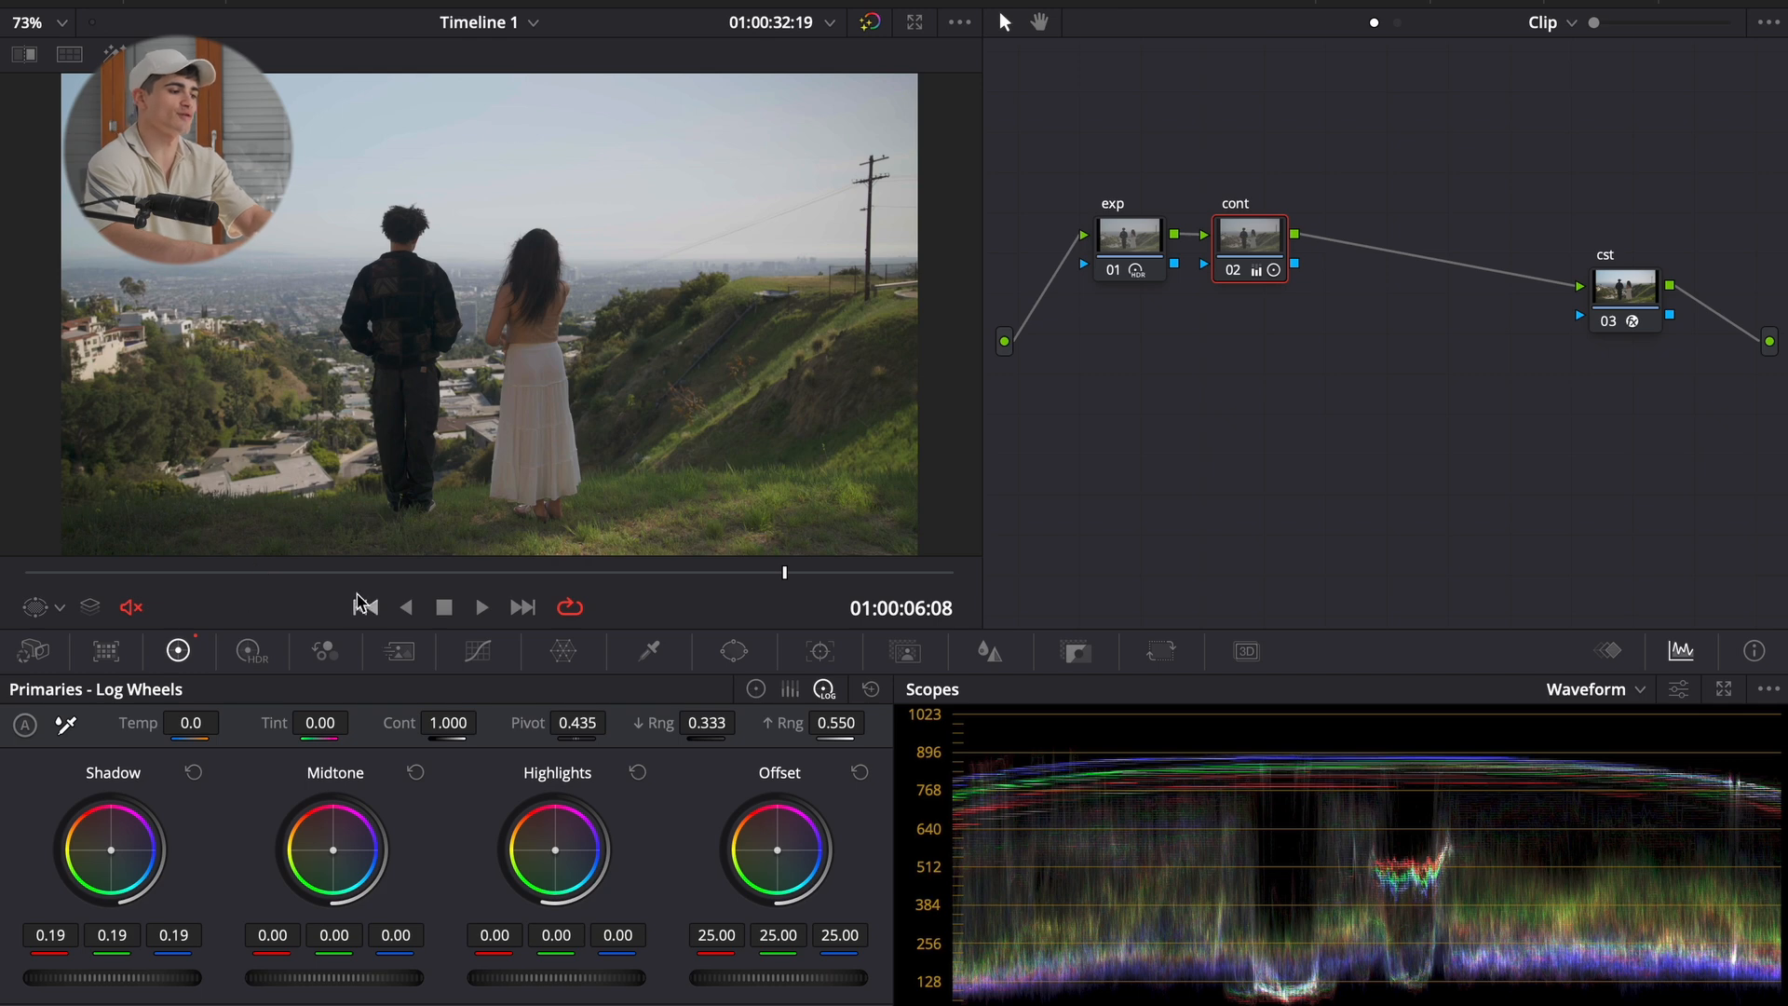
- Scrub the hillside shot and flip between it and the night street clip to compare their contrast and shadows
left_click(295, 573)
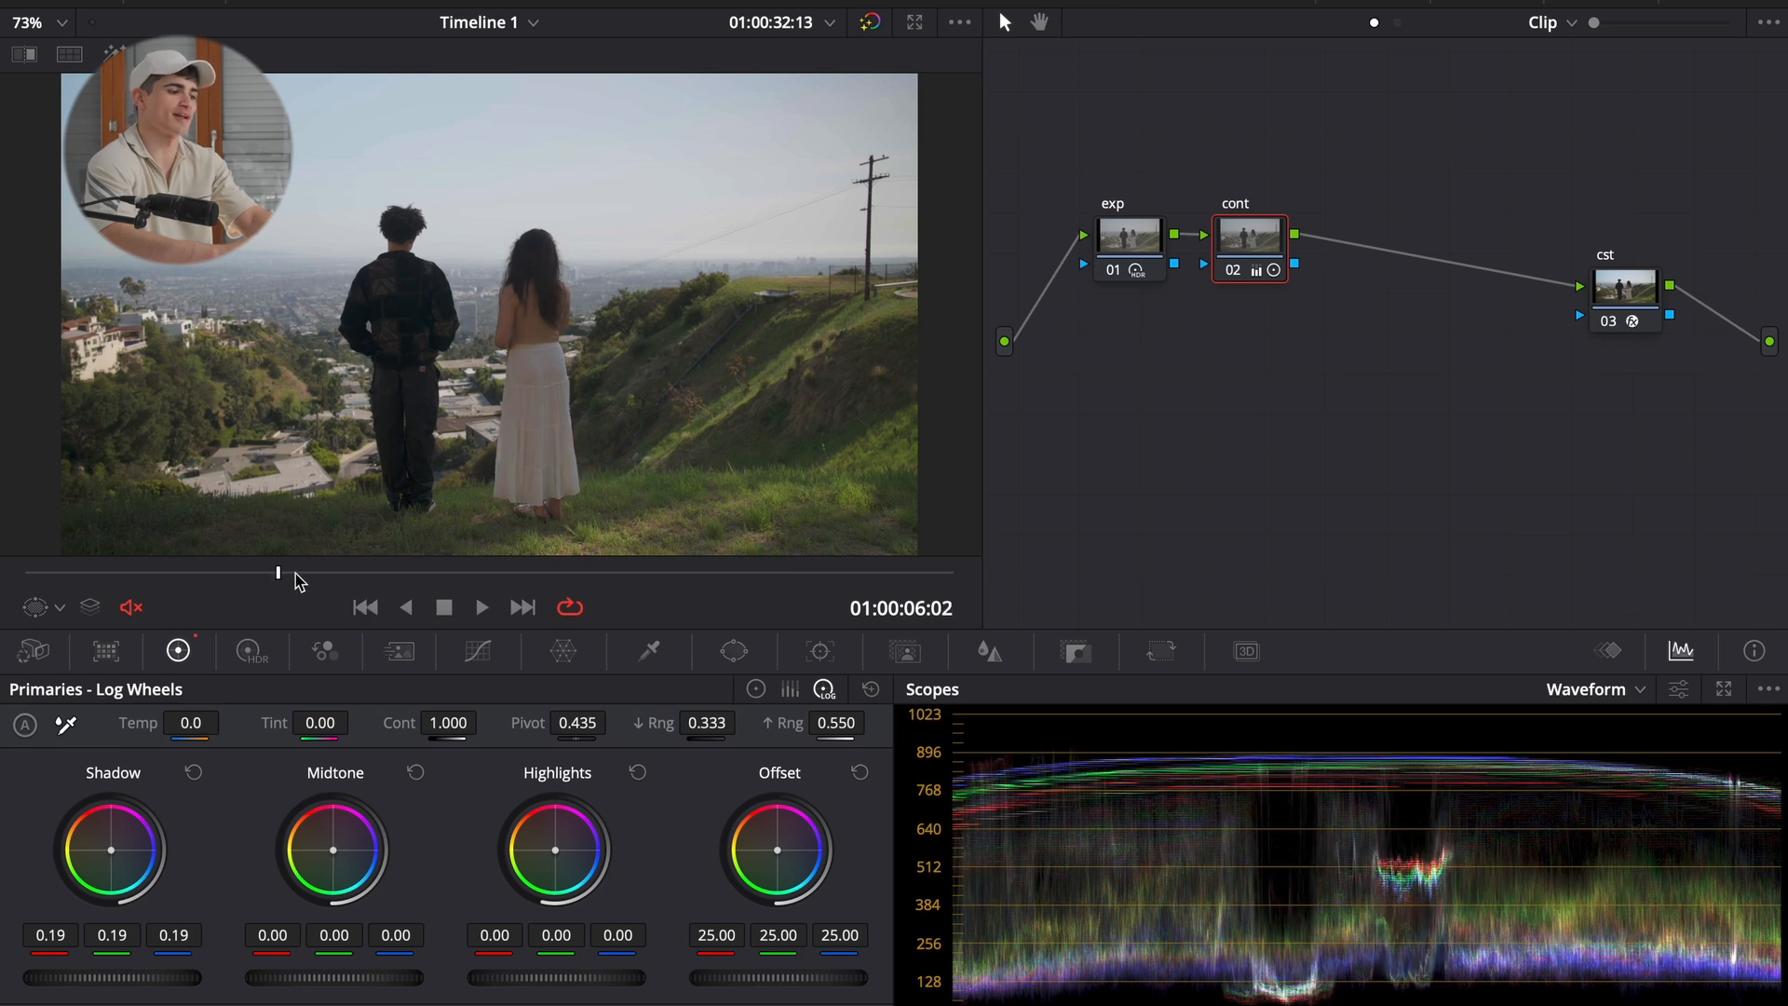
left_click(365, 608)
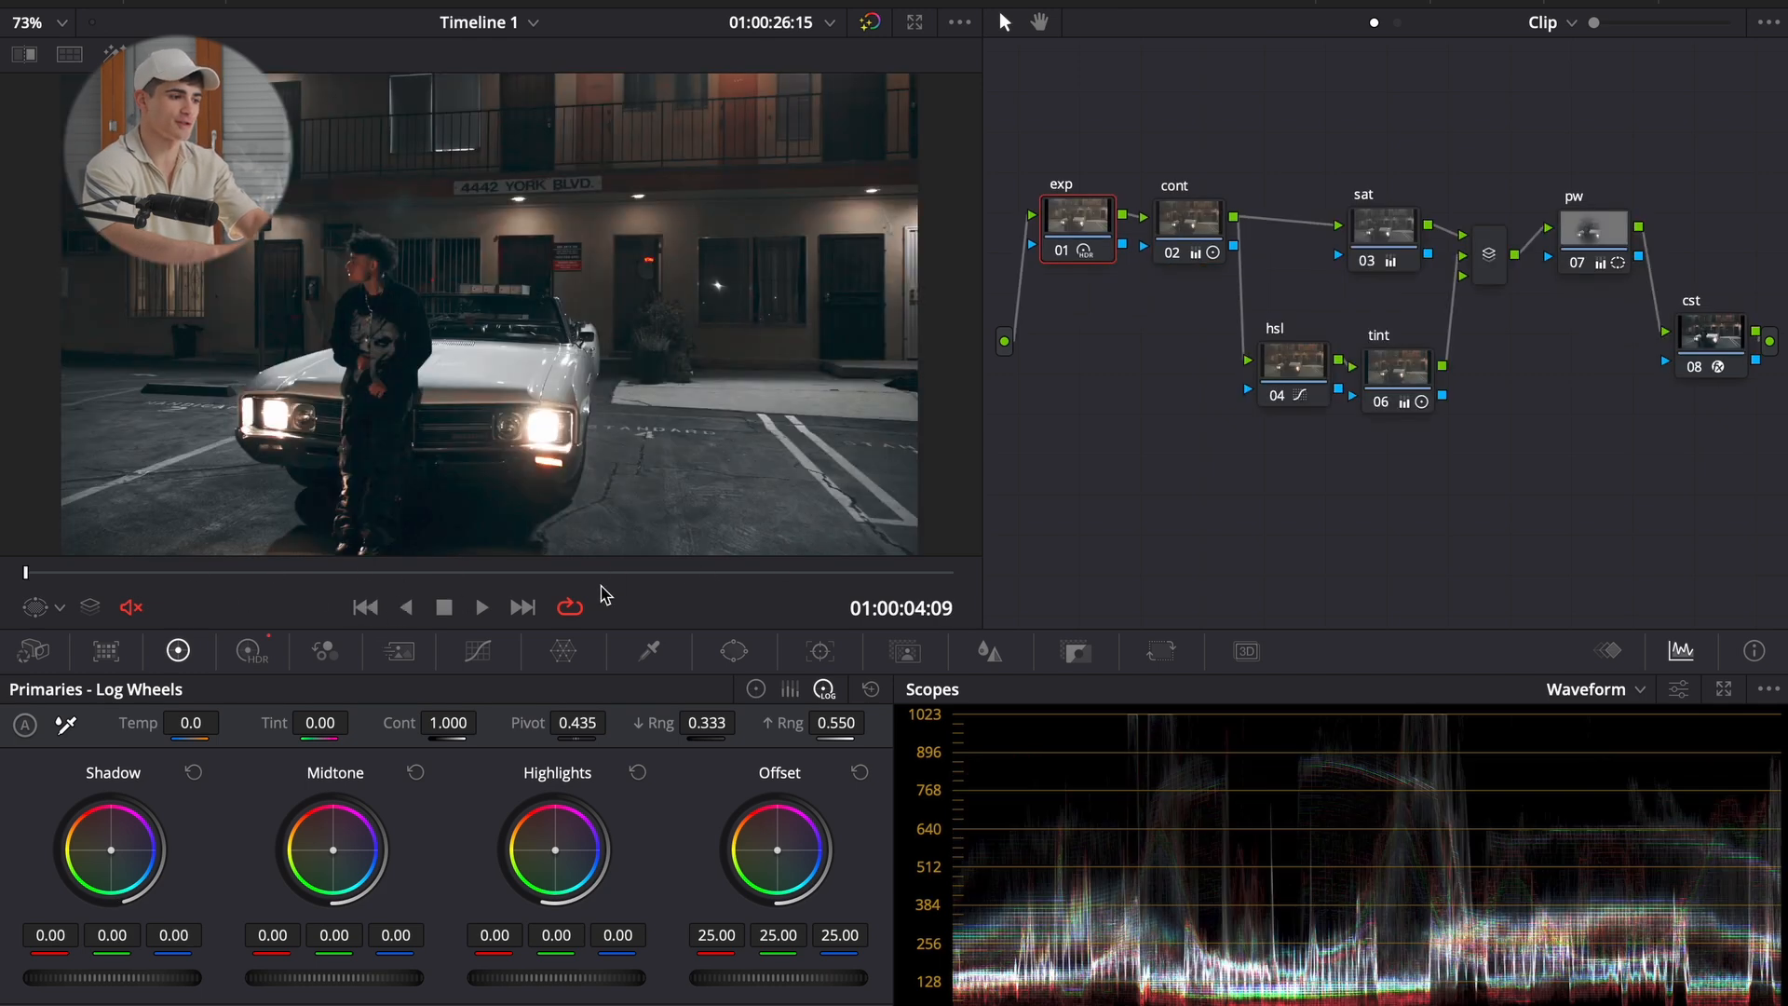
left_click(523, 607)
left_click(365, 607)
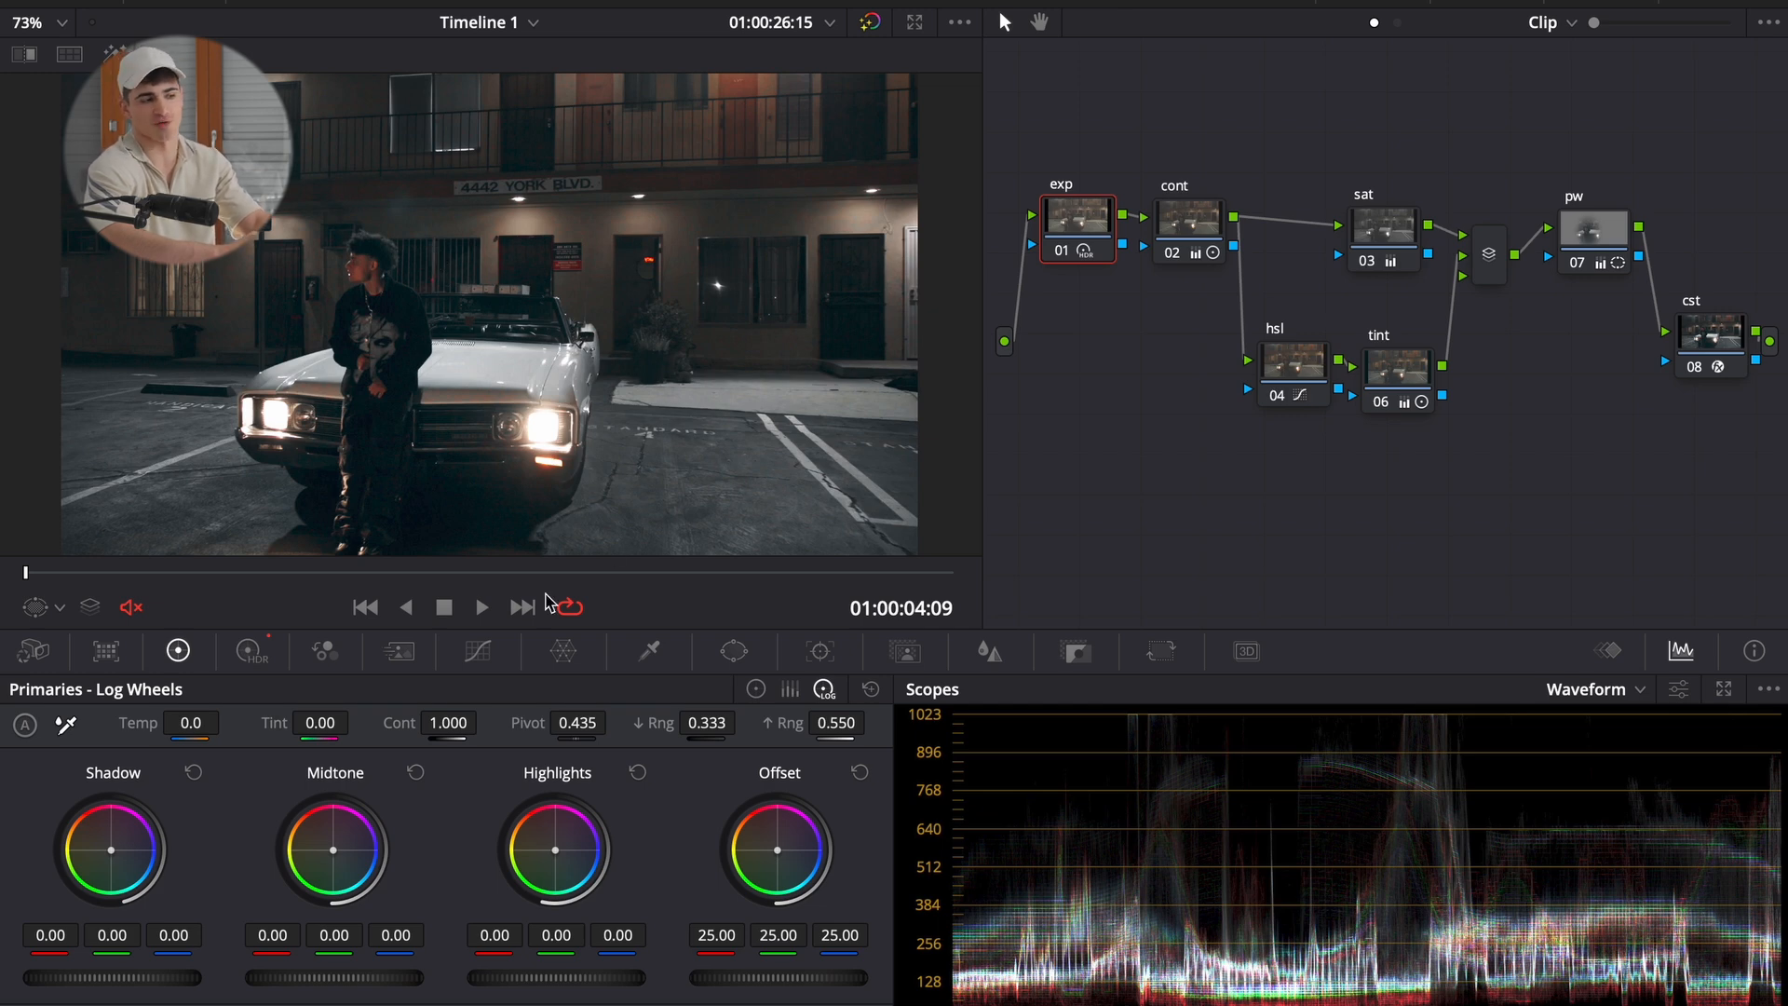
left_click(522, 607)
left_click(365, 607)
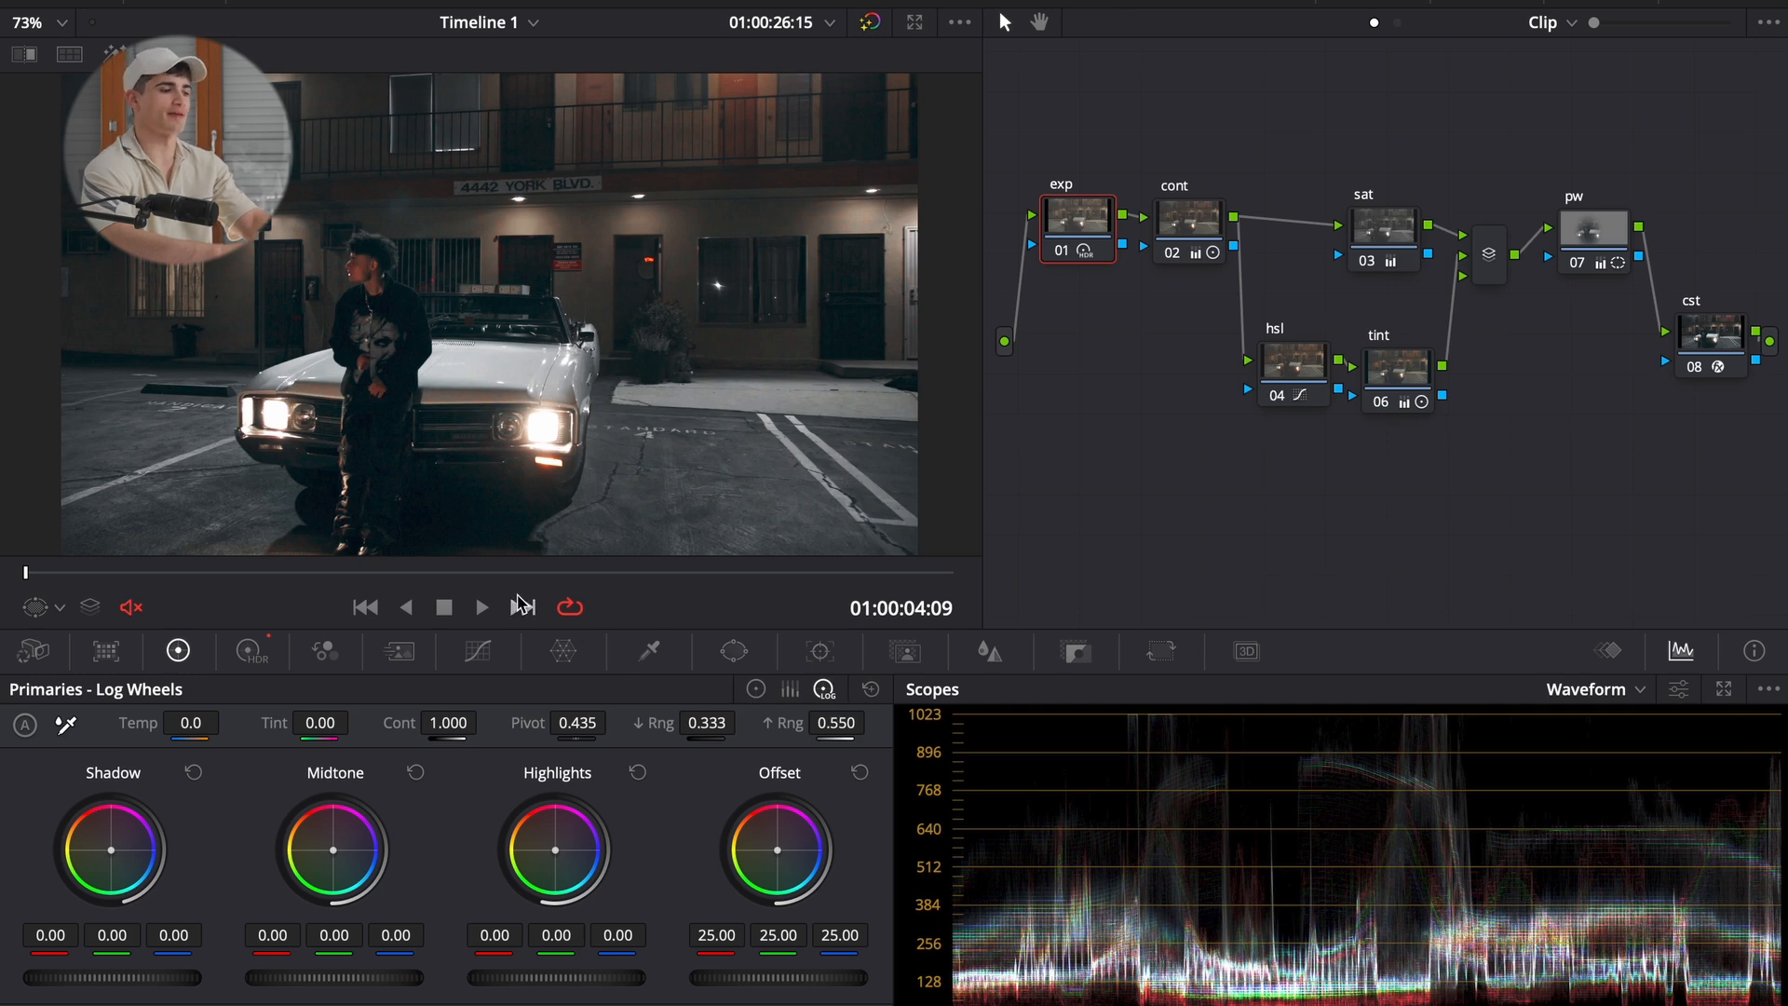
left_click(523, 607)
left_click(365, 607)
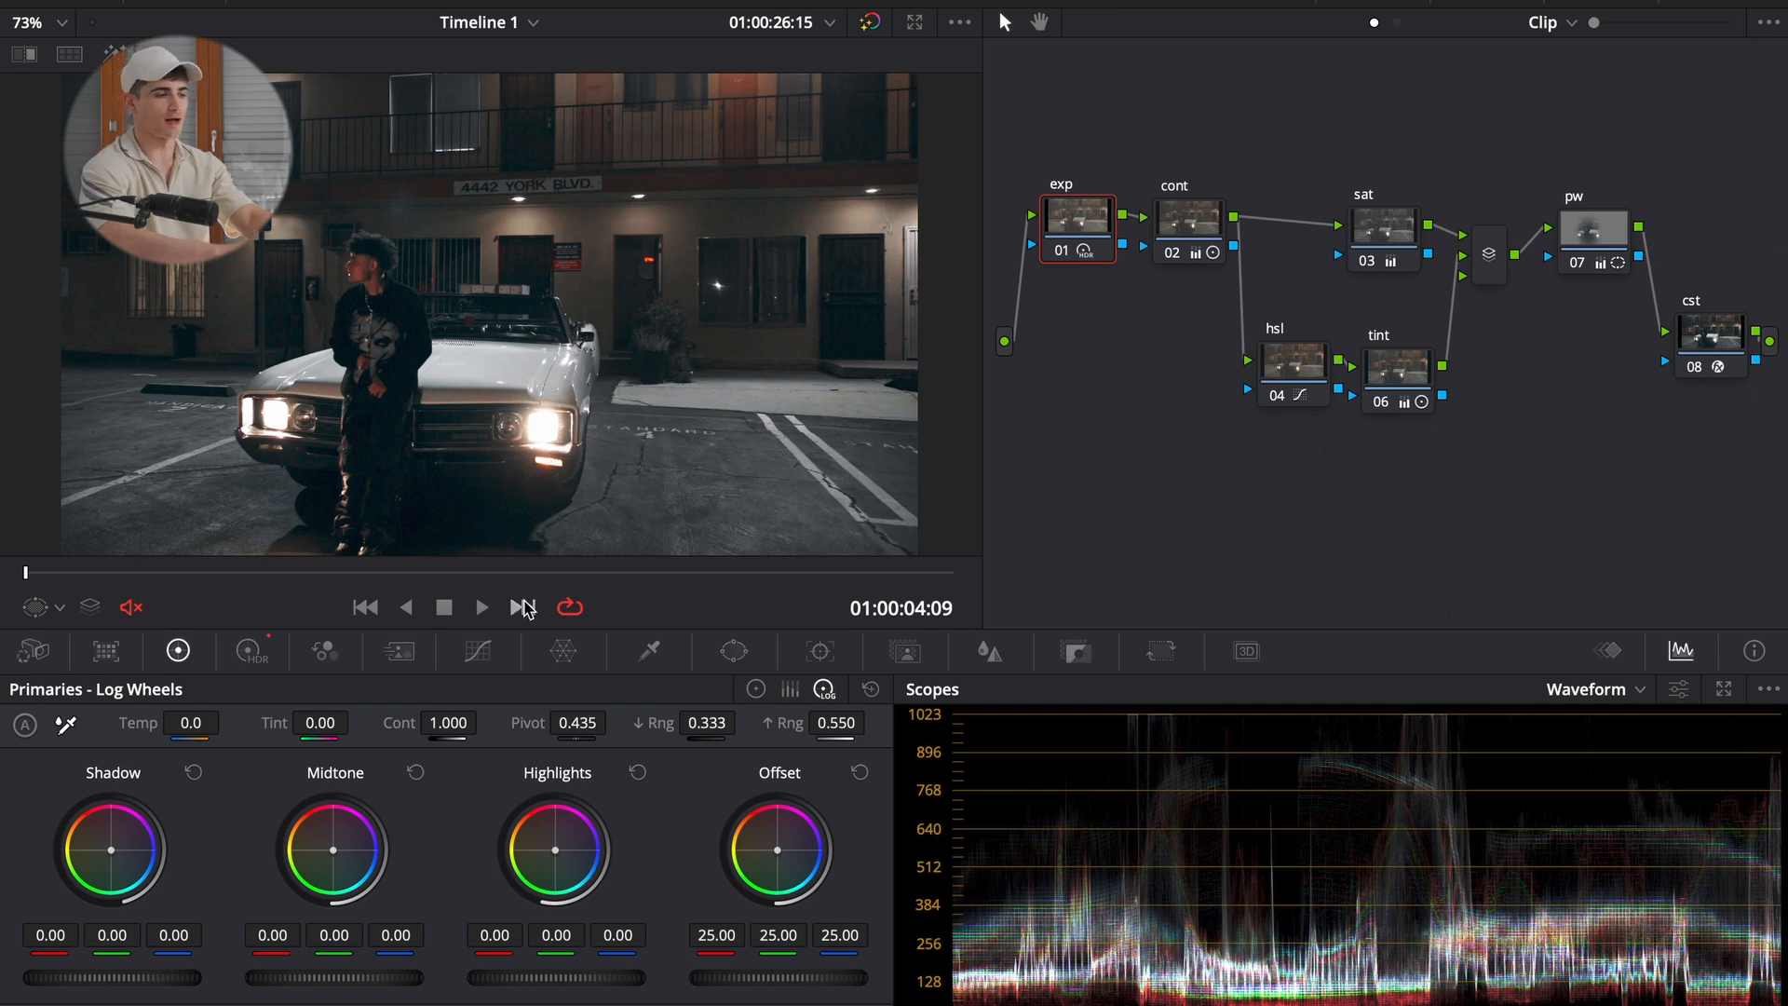
left_click(522, 607)
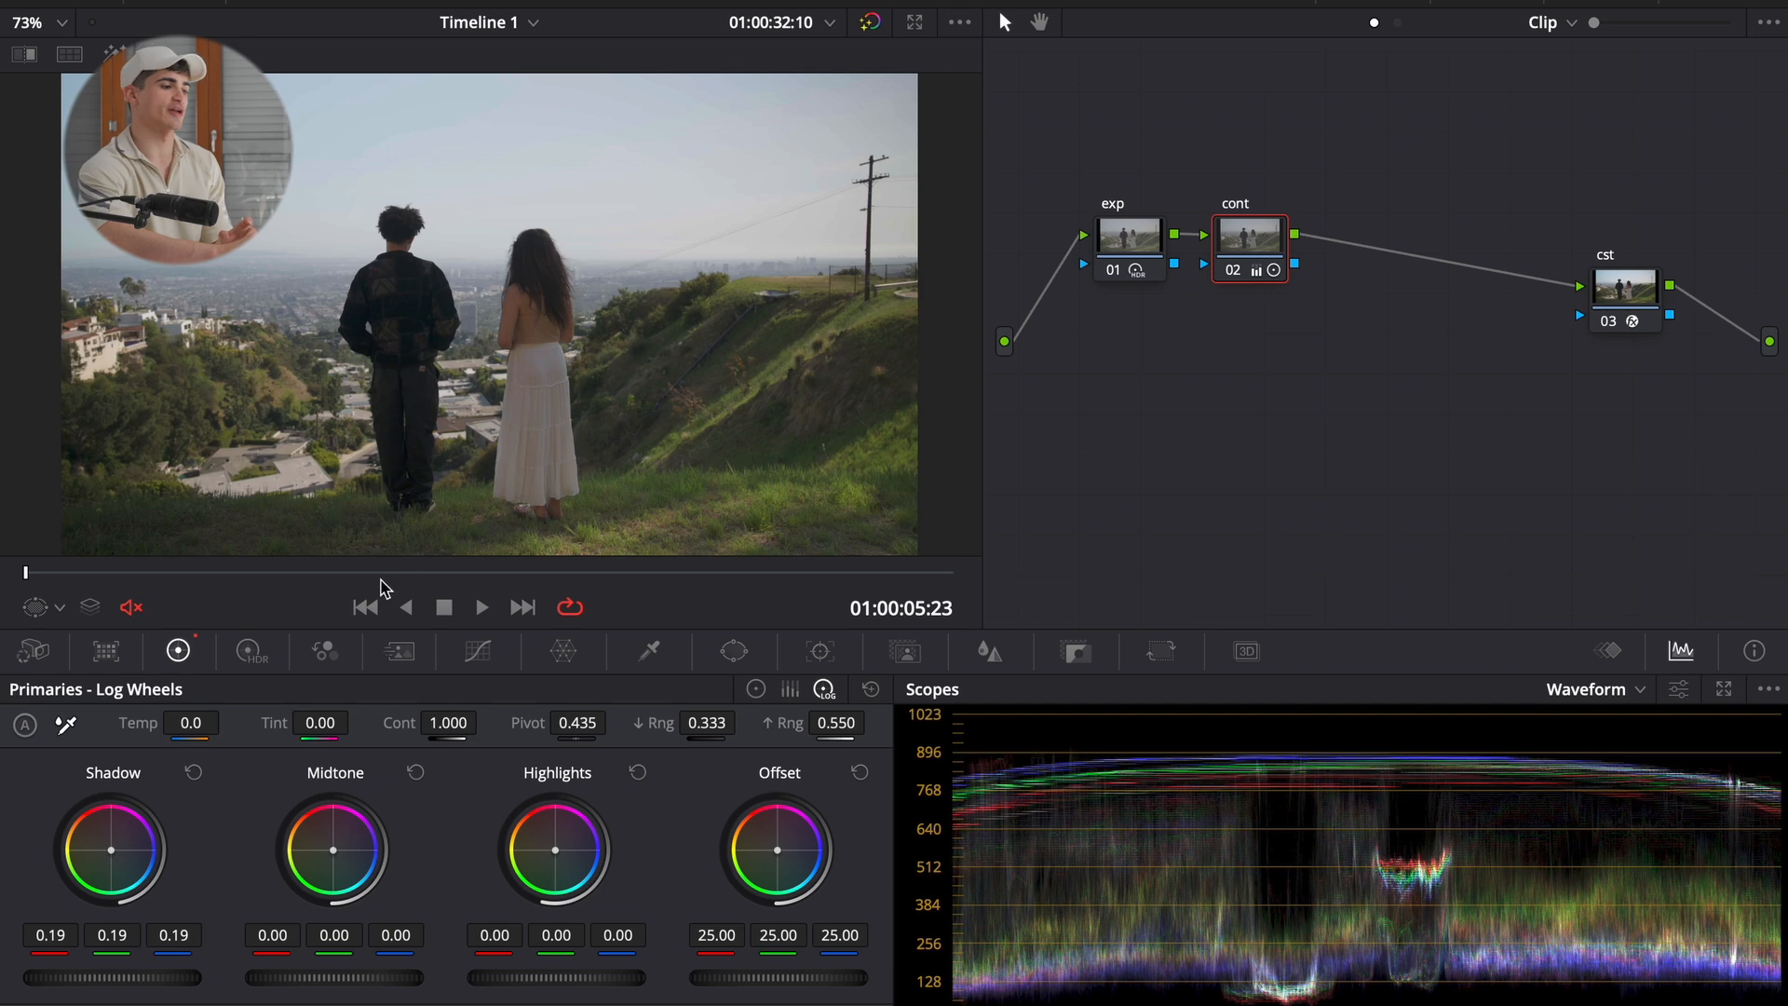
left_click(365, 607)
left_click(523, 607)
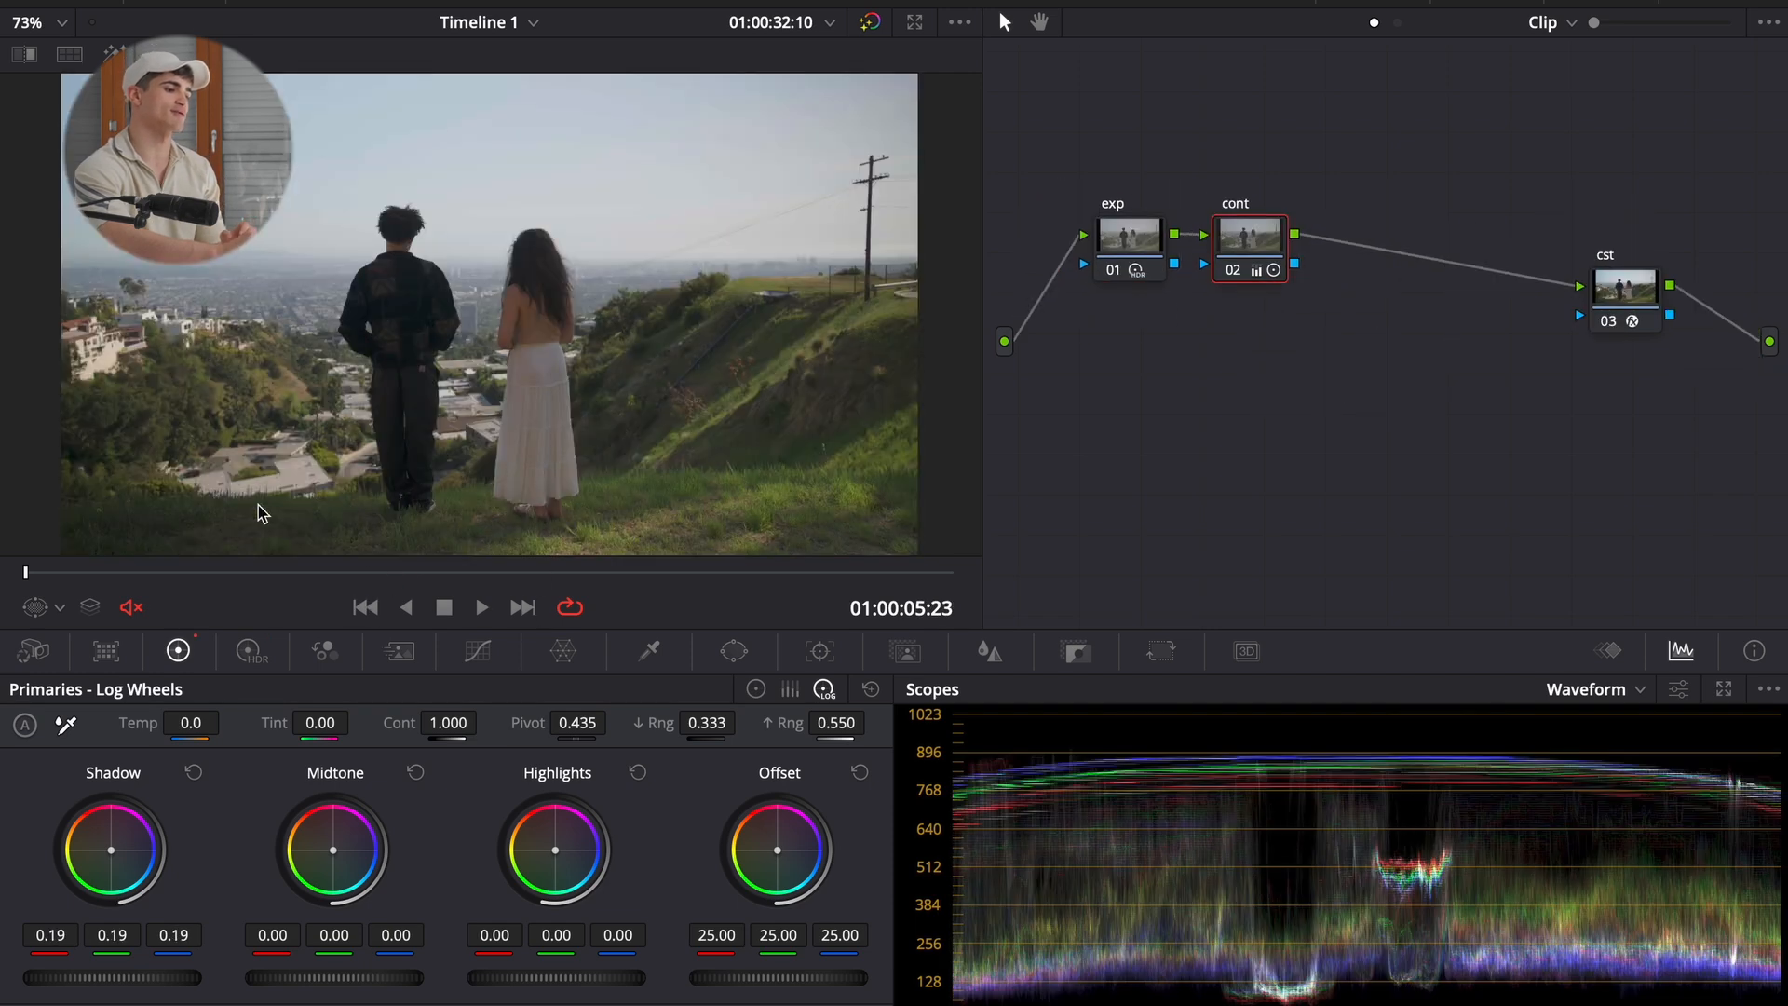
left_click(365, 608)
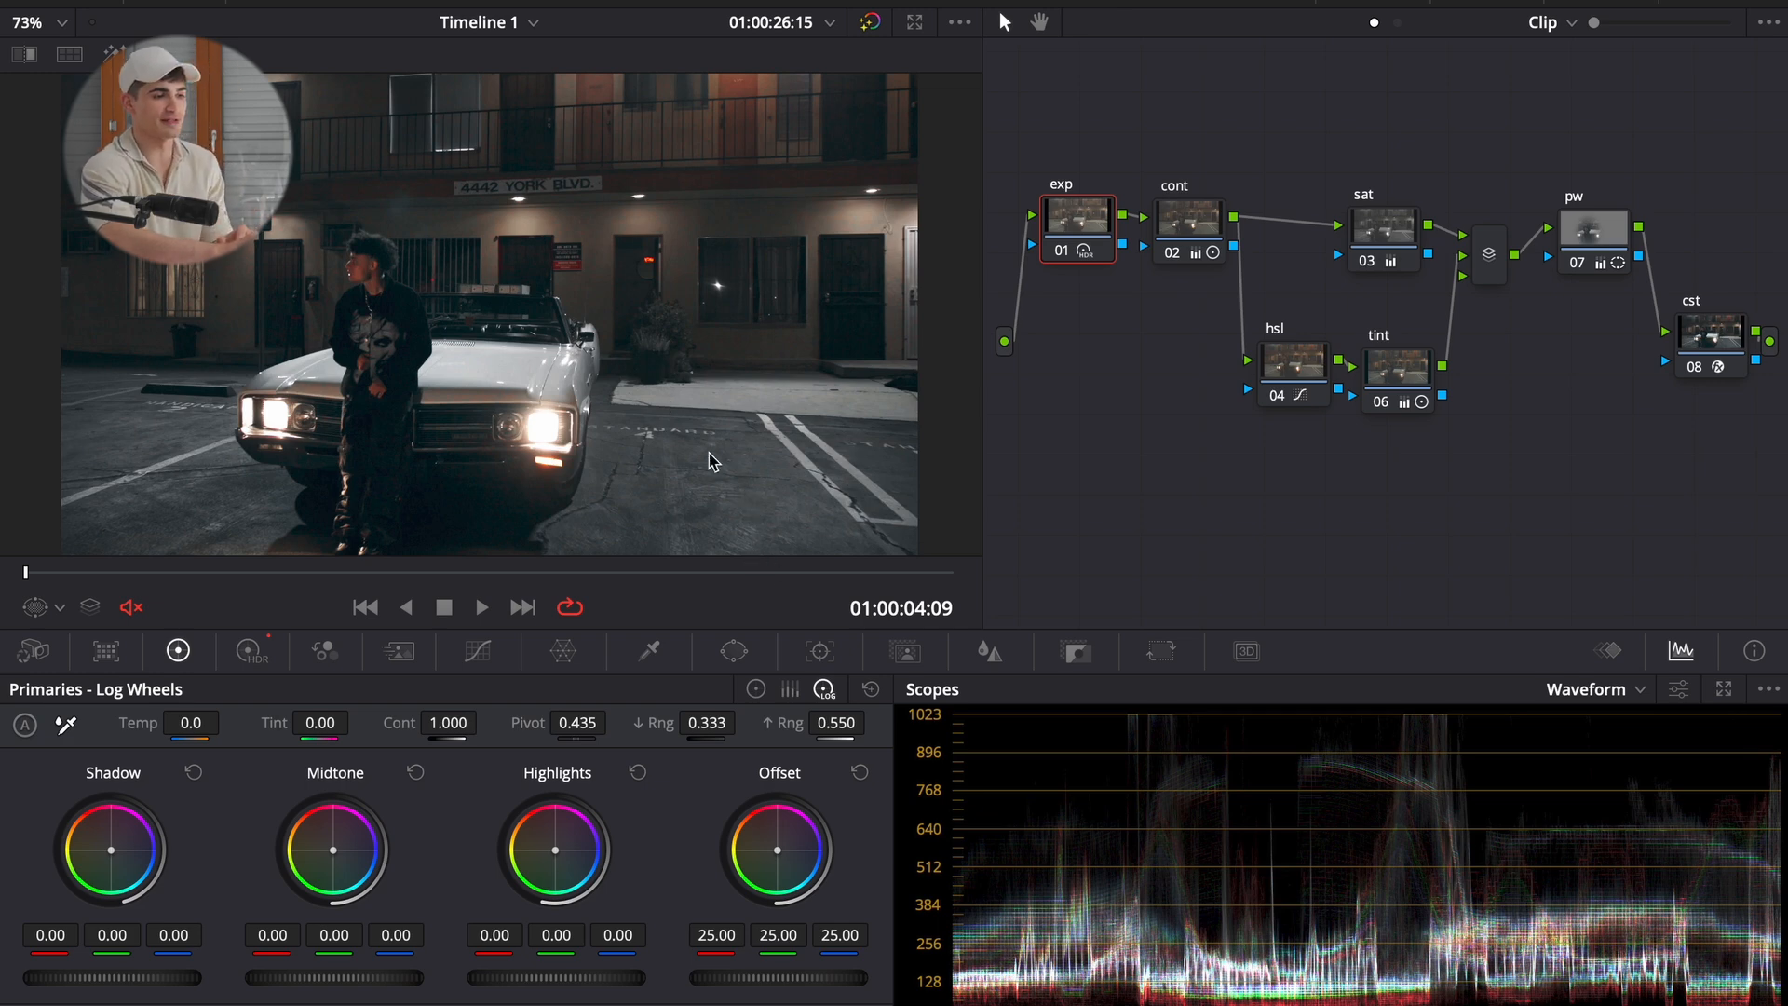
- Examine the log wheel settings of the night clip's cont and tint nodes against the hillside clip's cont node
left_click(1208, 245)
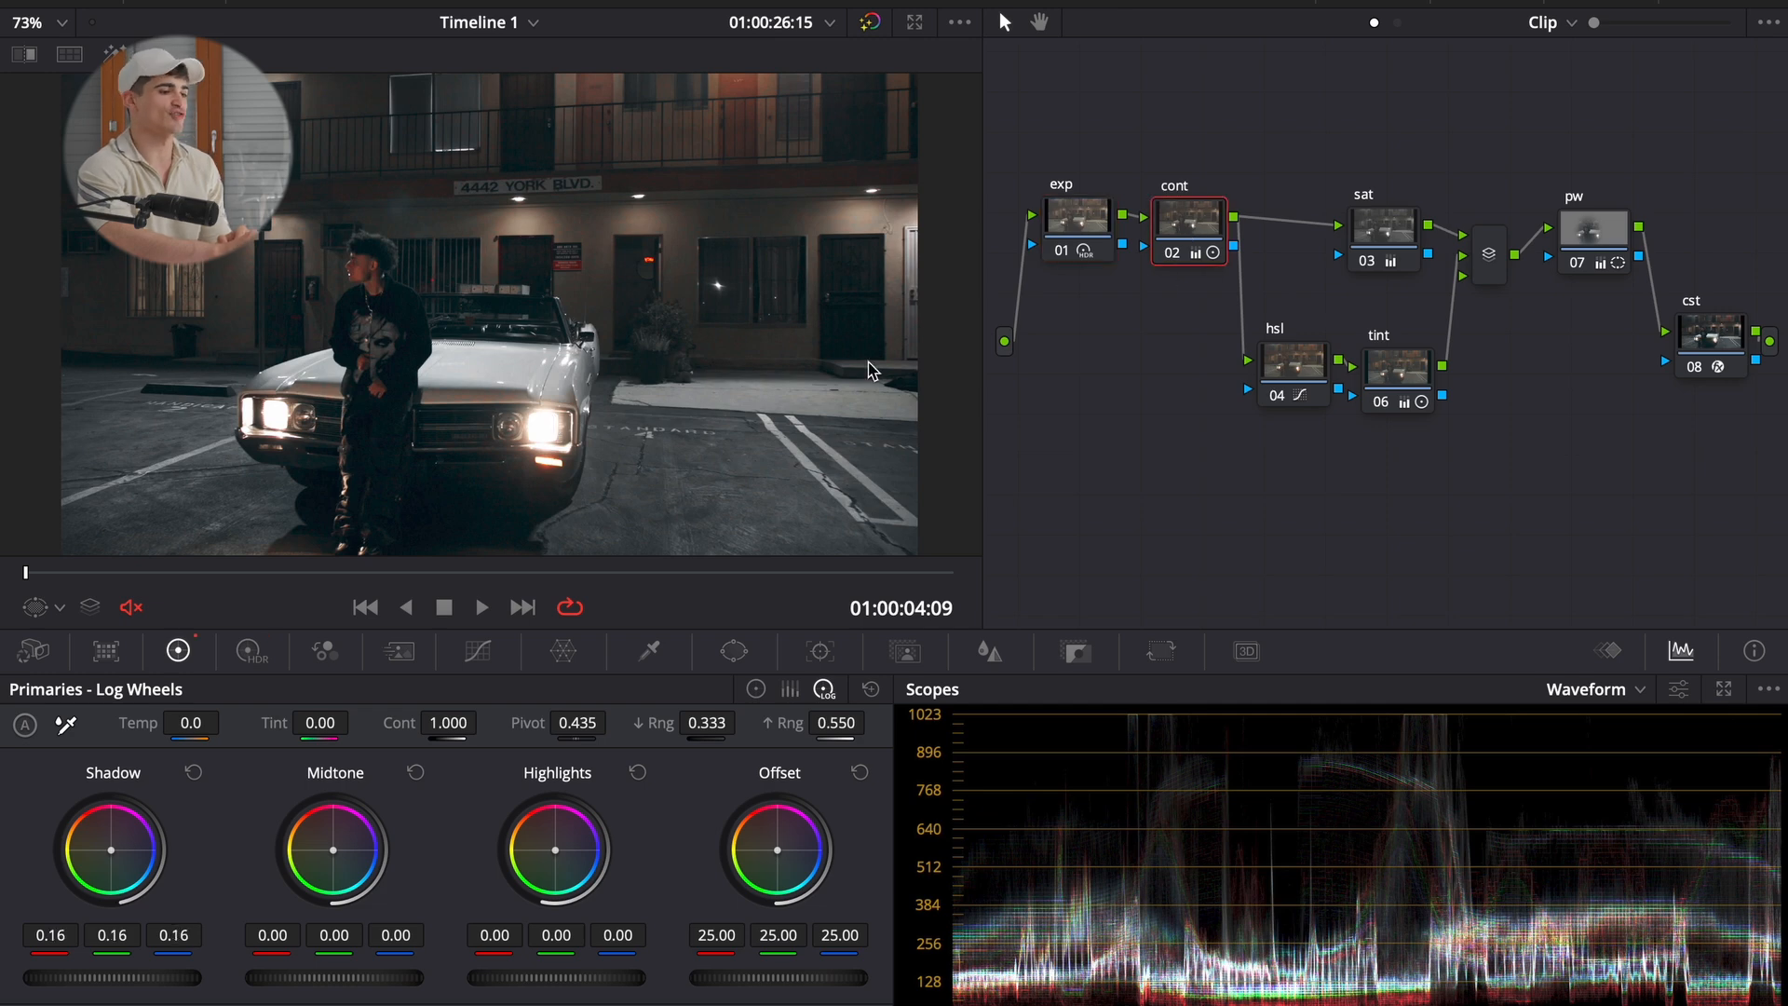
left_click(523, 607)
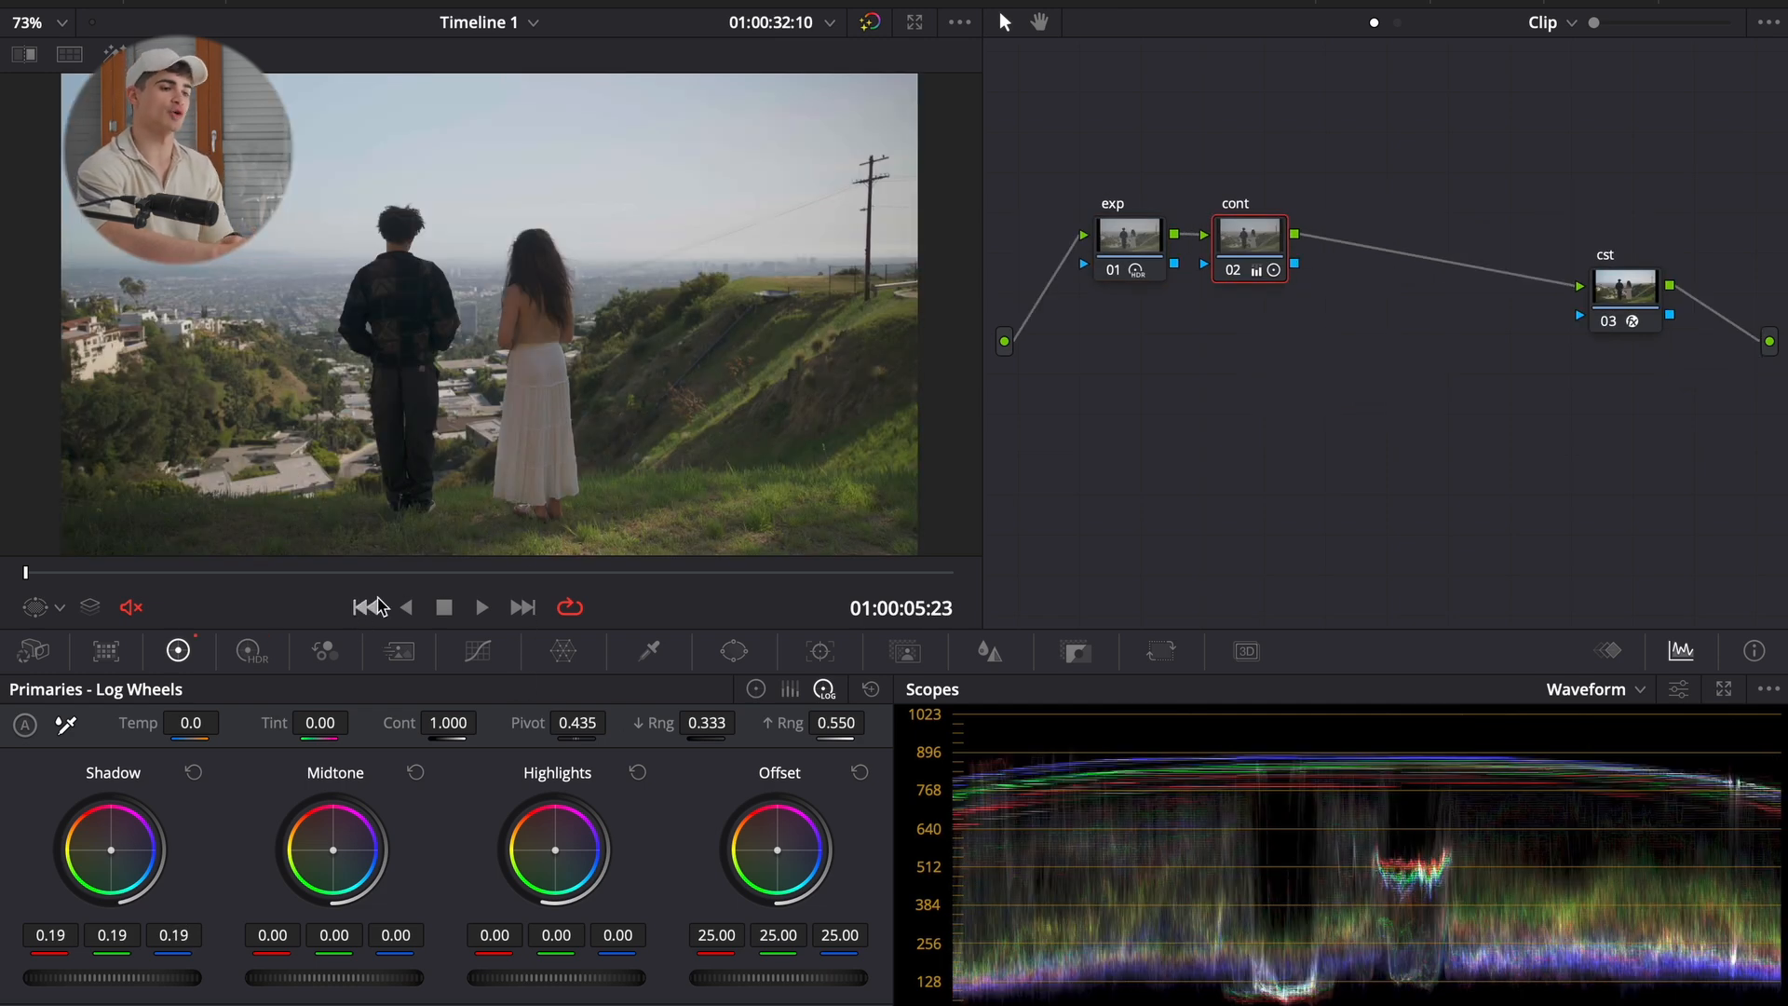
left_click(378, 607)
left_click(1381, 386)
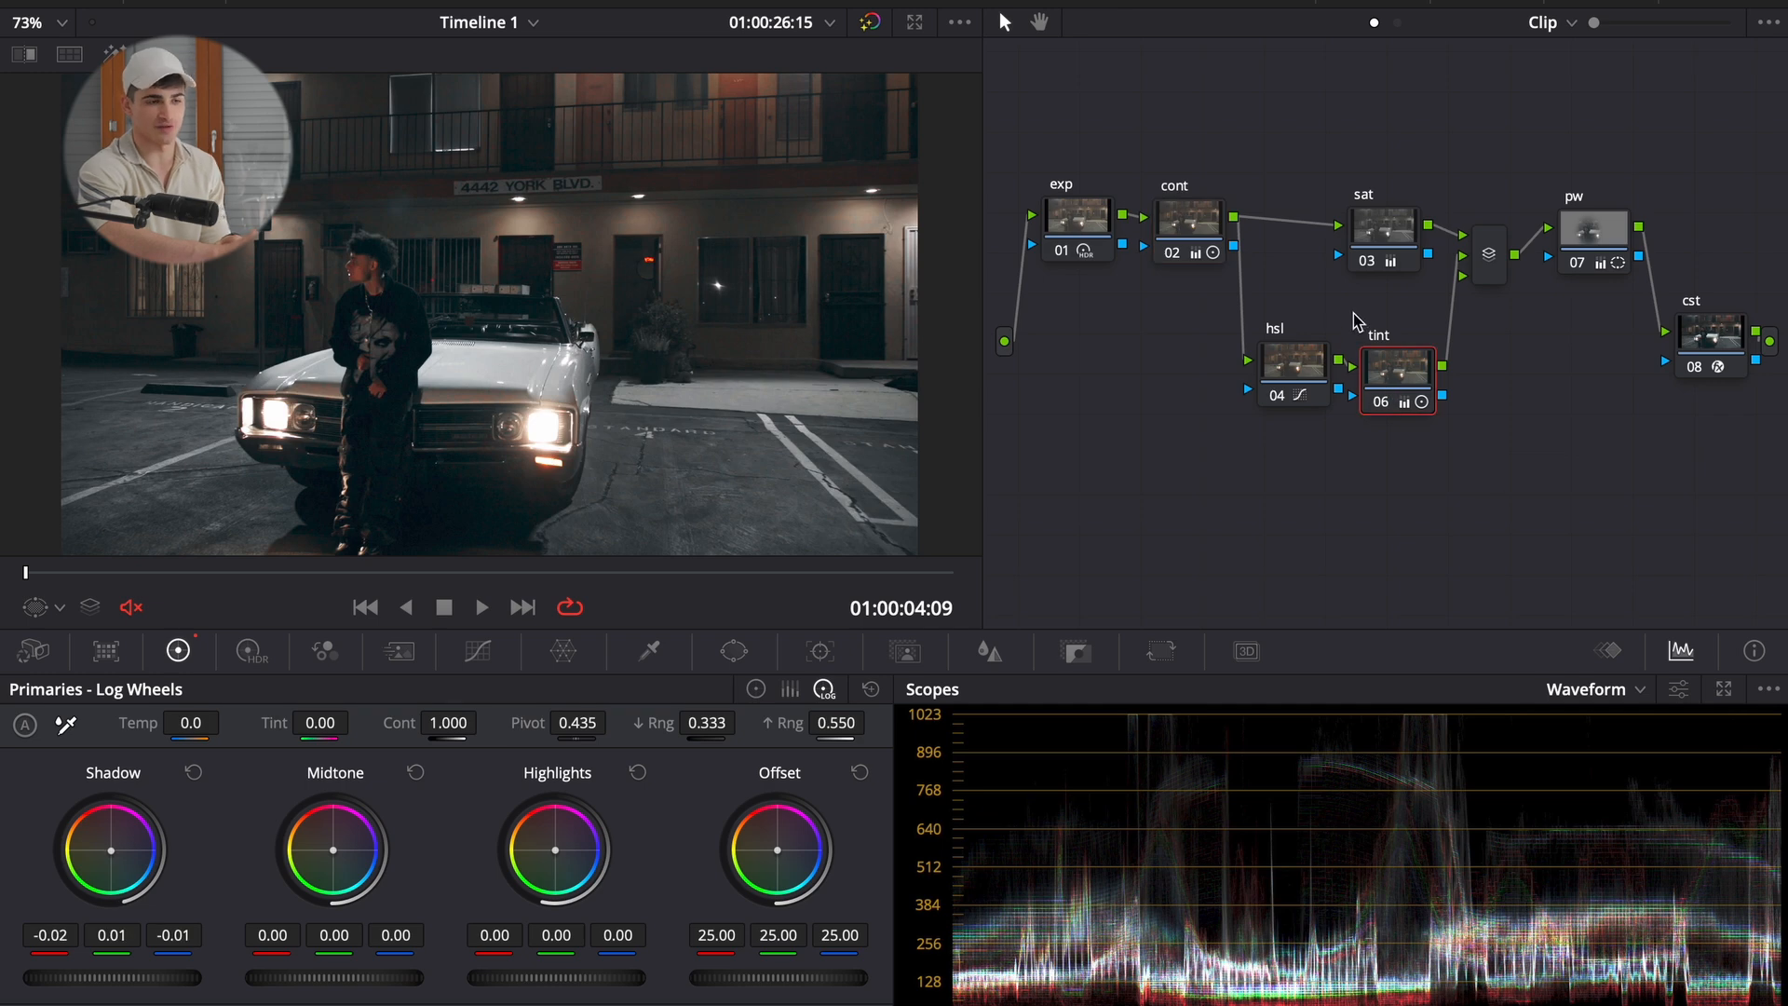
left_click(1187, 224)
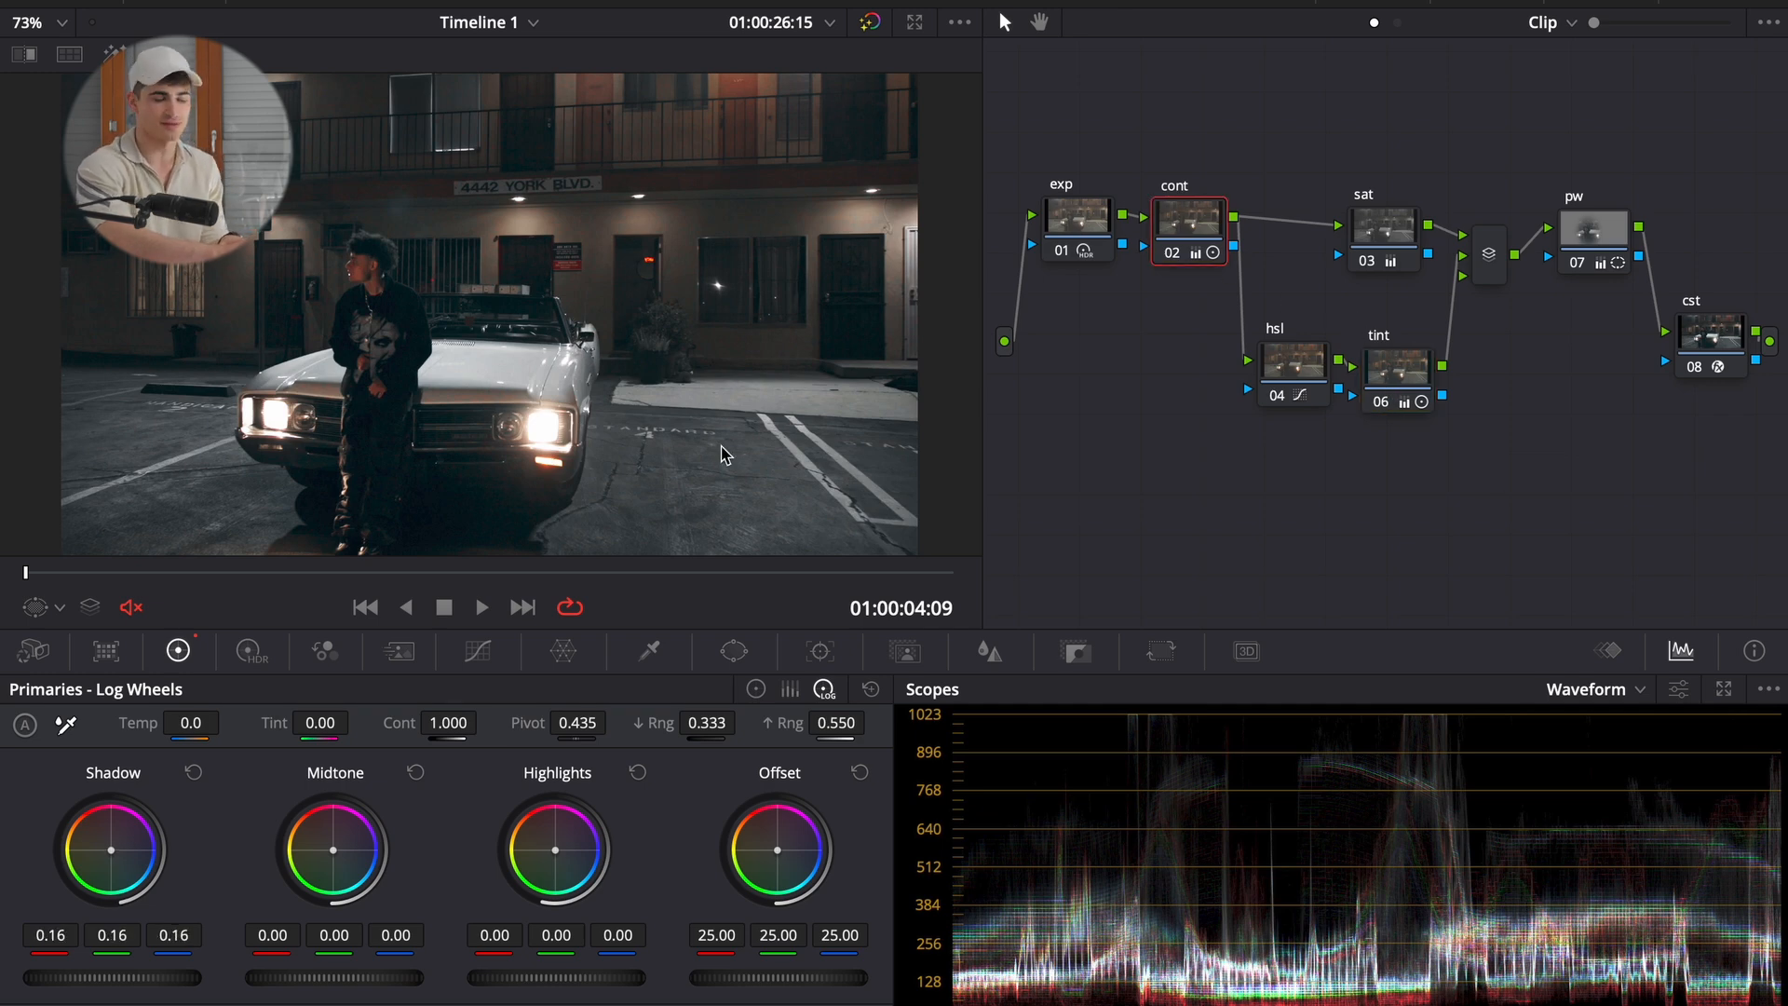
left_click(522, 607)
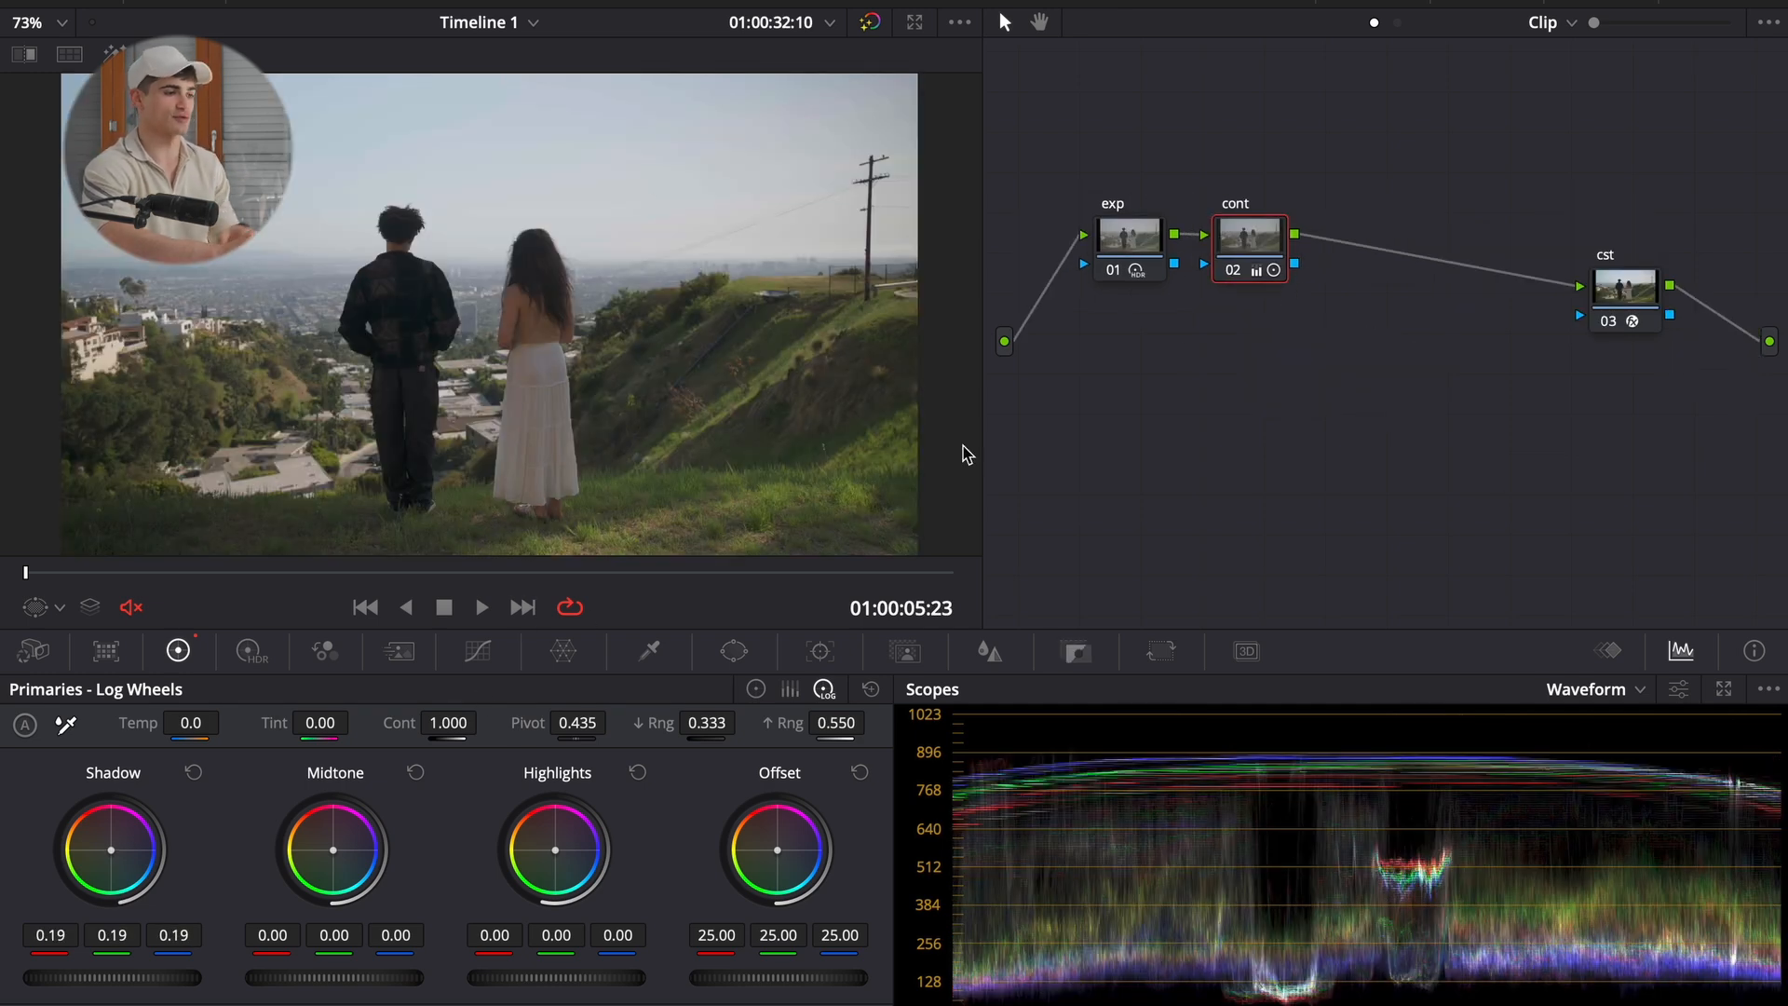
- Add a serial node labelled sat after cont, adjust its saturation, and space it away from cont
key("alt+s")
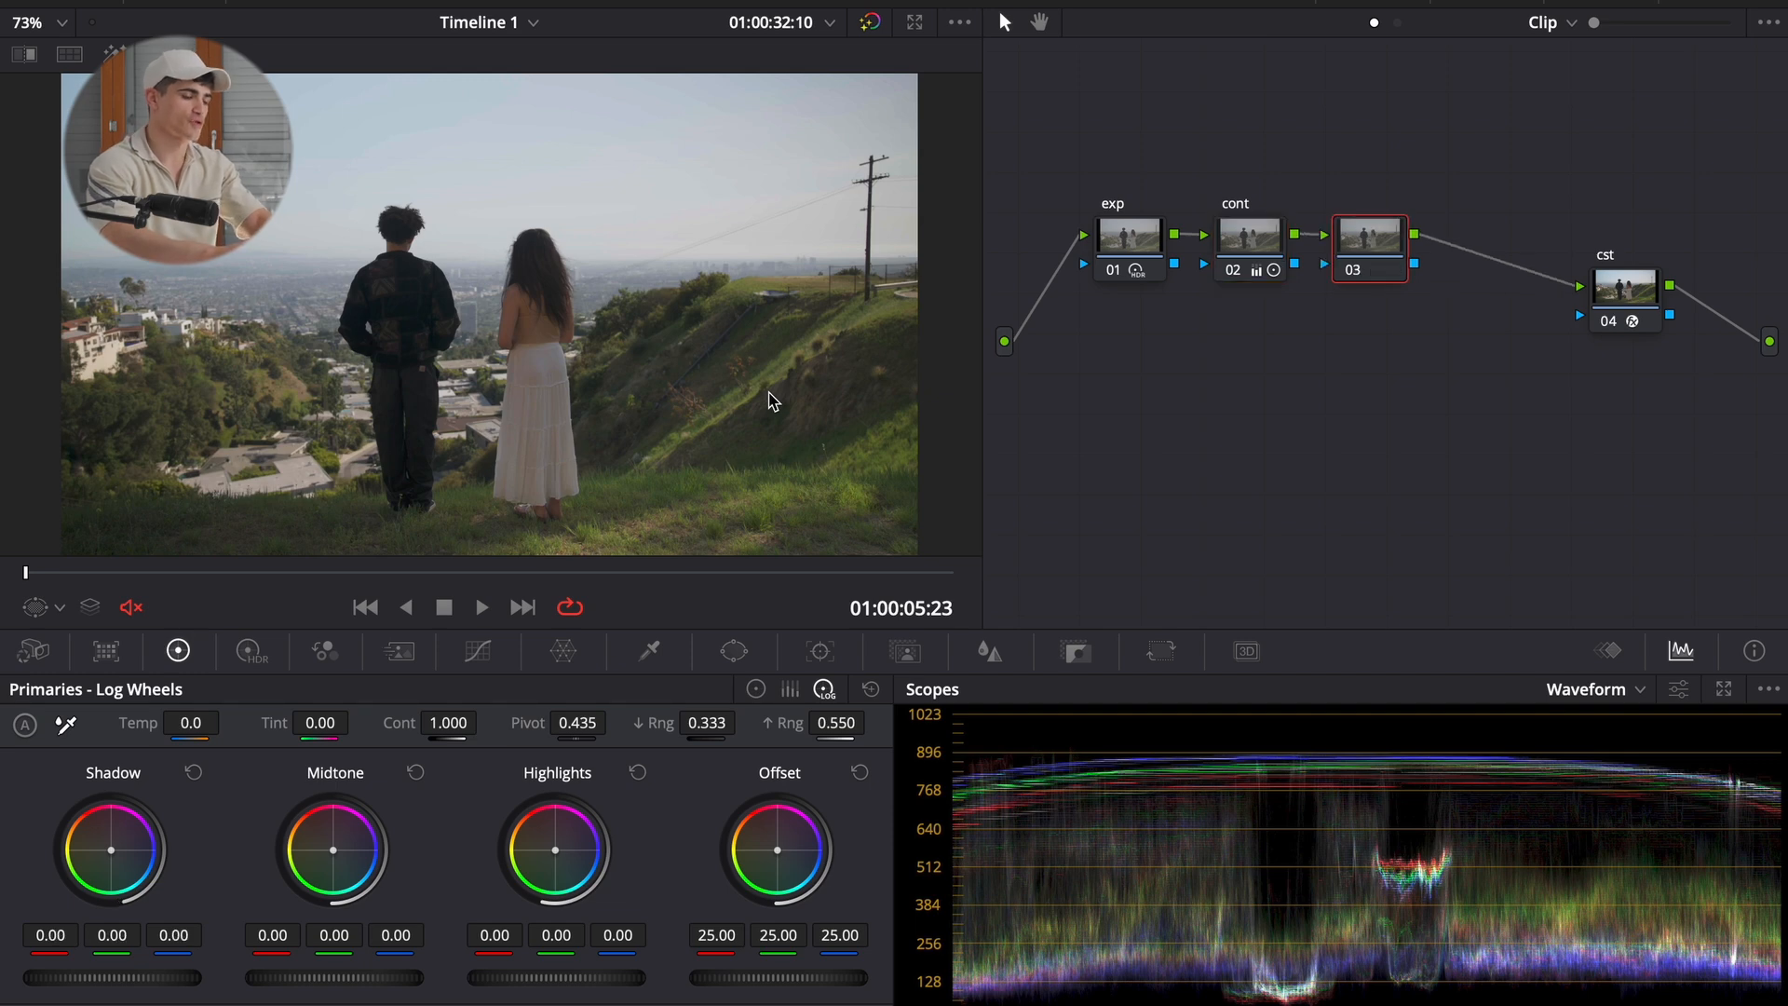
type("at")
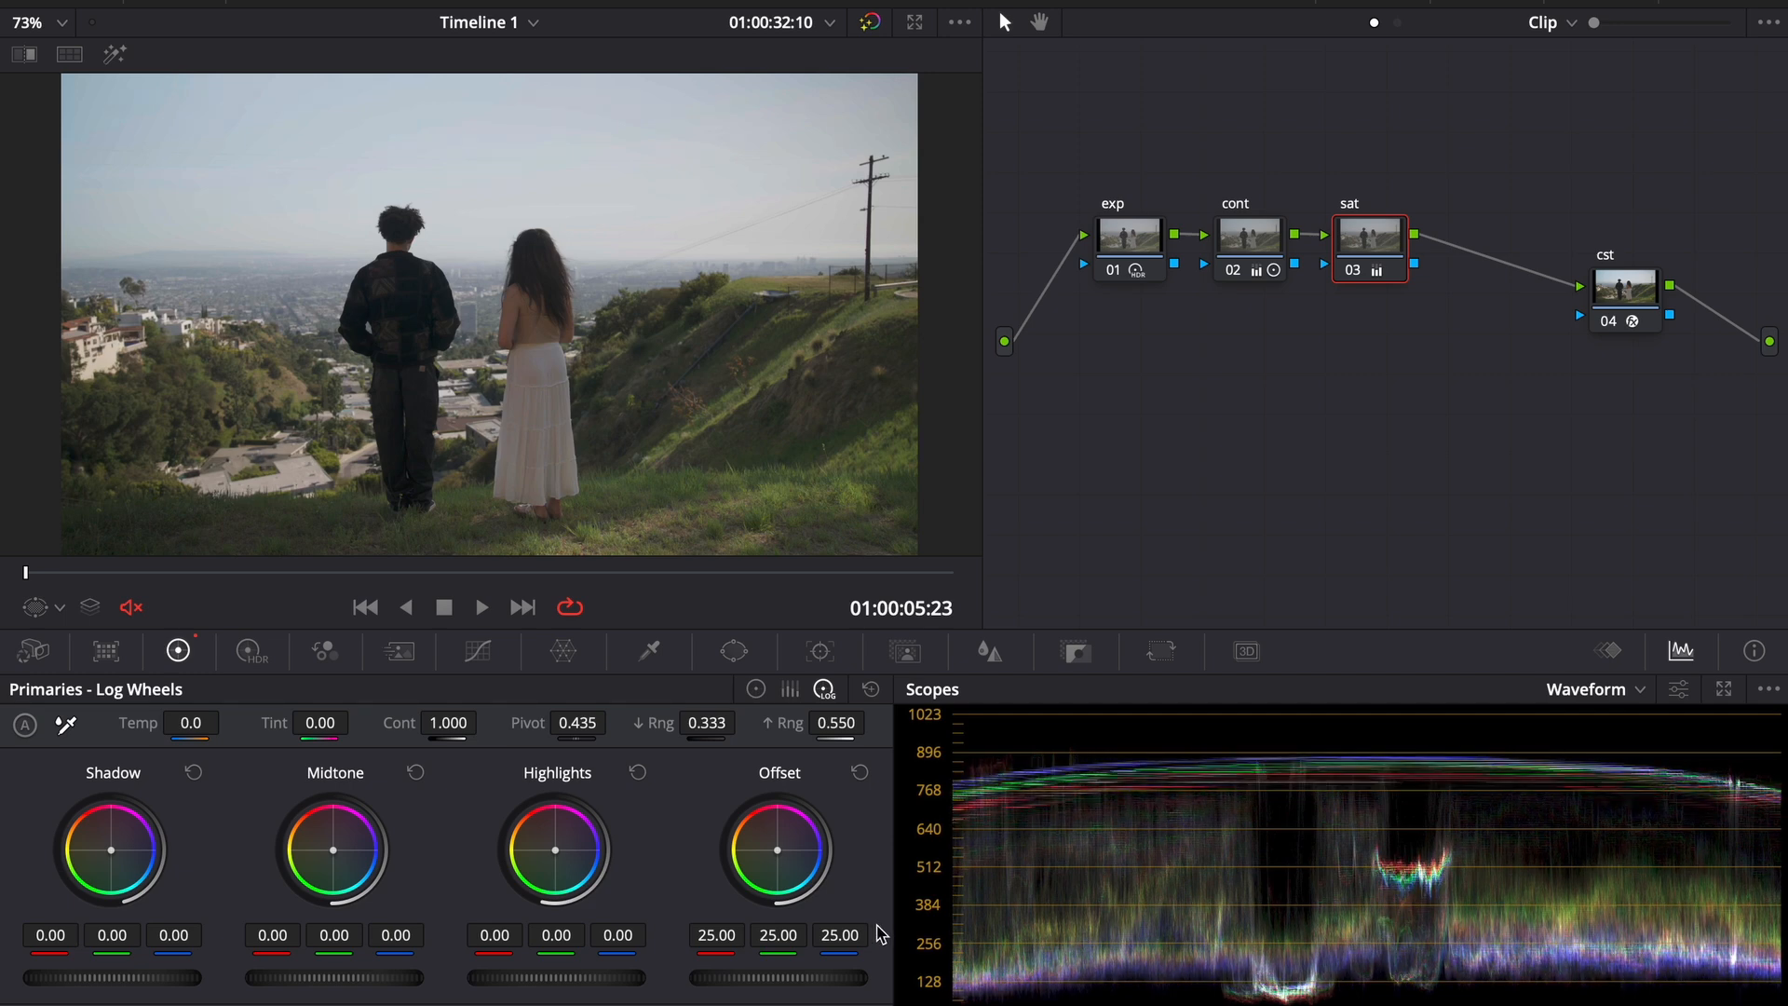
left_click_drag(1368, 248, 1412, 249)
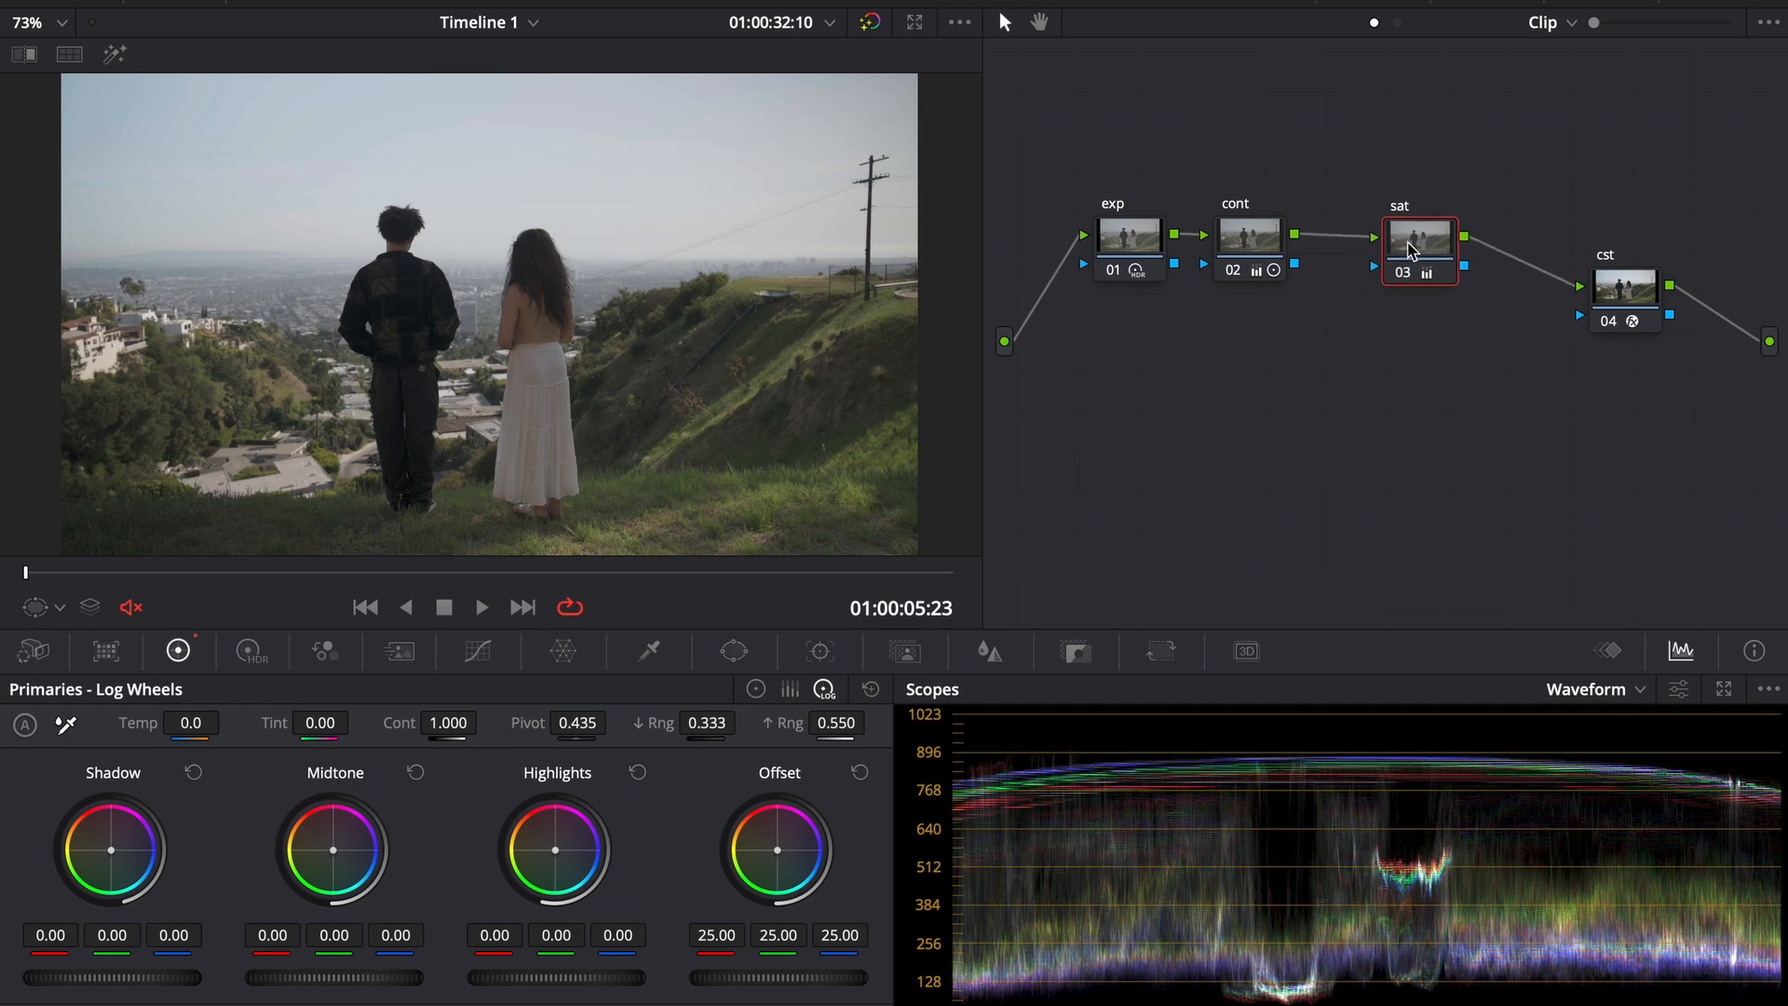
- Add a second node alongside sat, combined through a mixer, label it hsl, and arrange the branch neatly
key("alt+p")
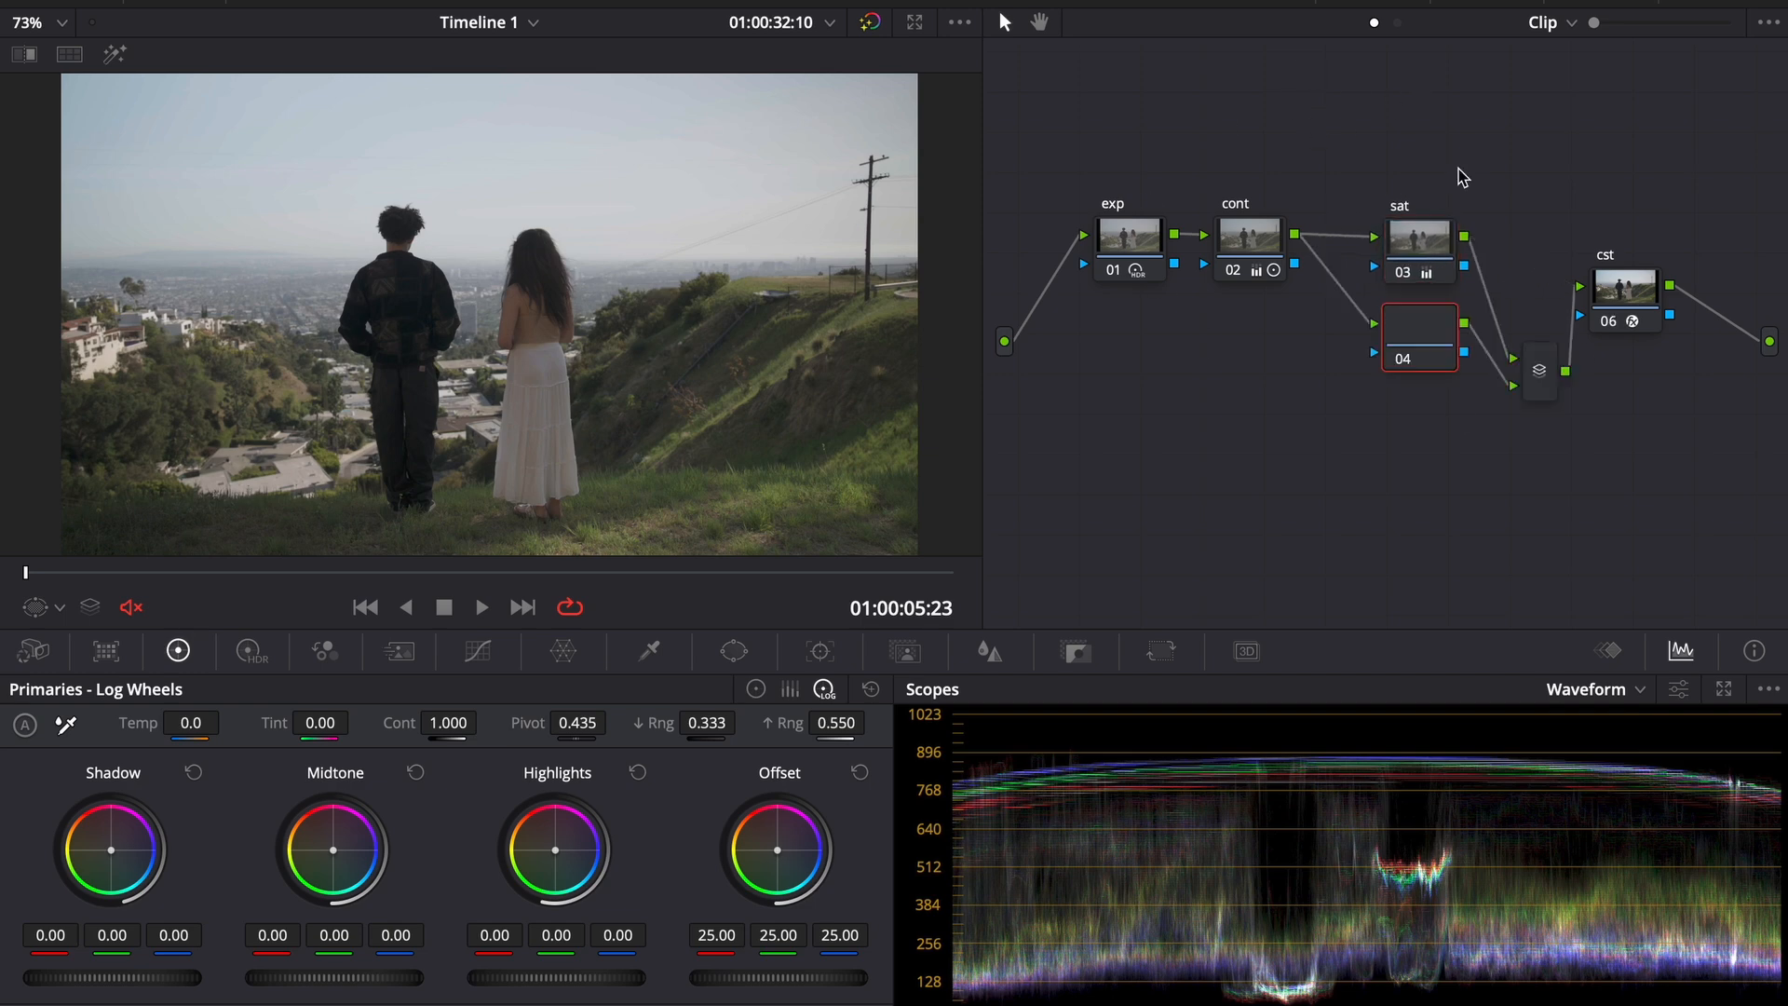
left_click_drag(1414, 352, 1413, 391)
left_click(1541, 380)
left_click_drag(1542, 380, 1541, 280)
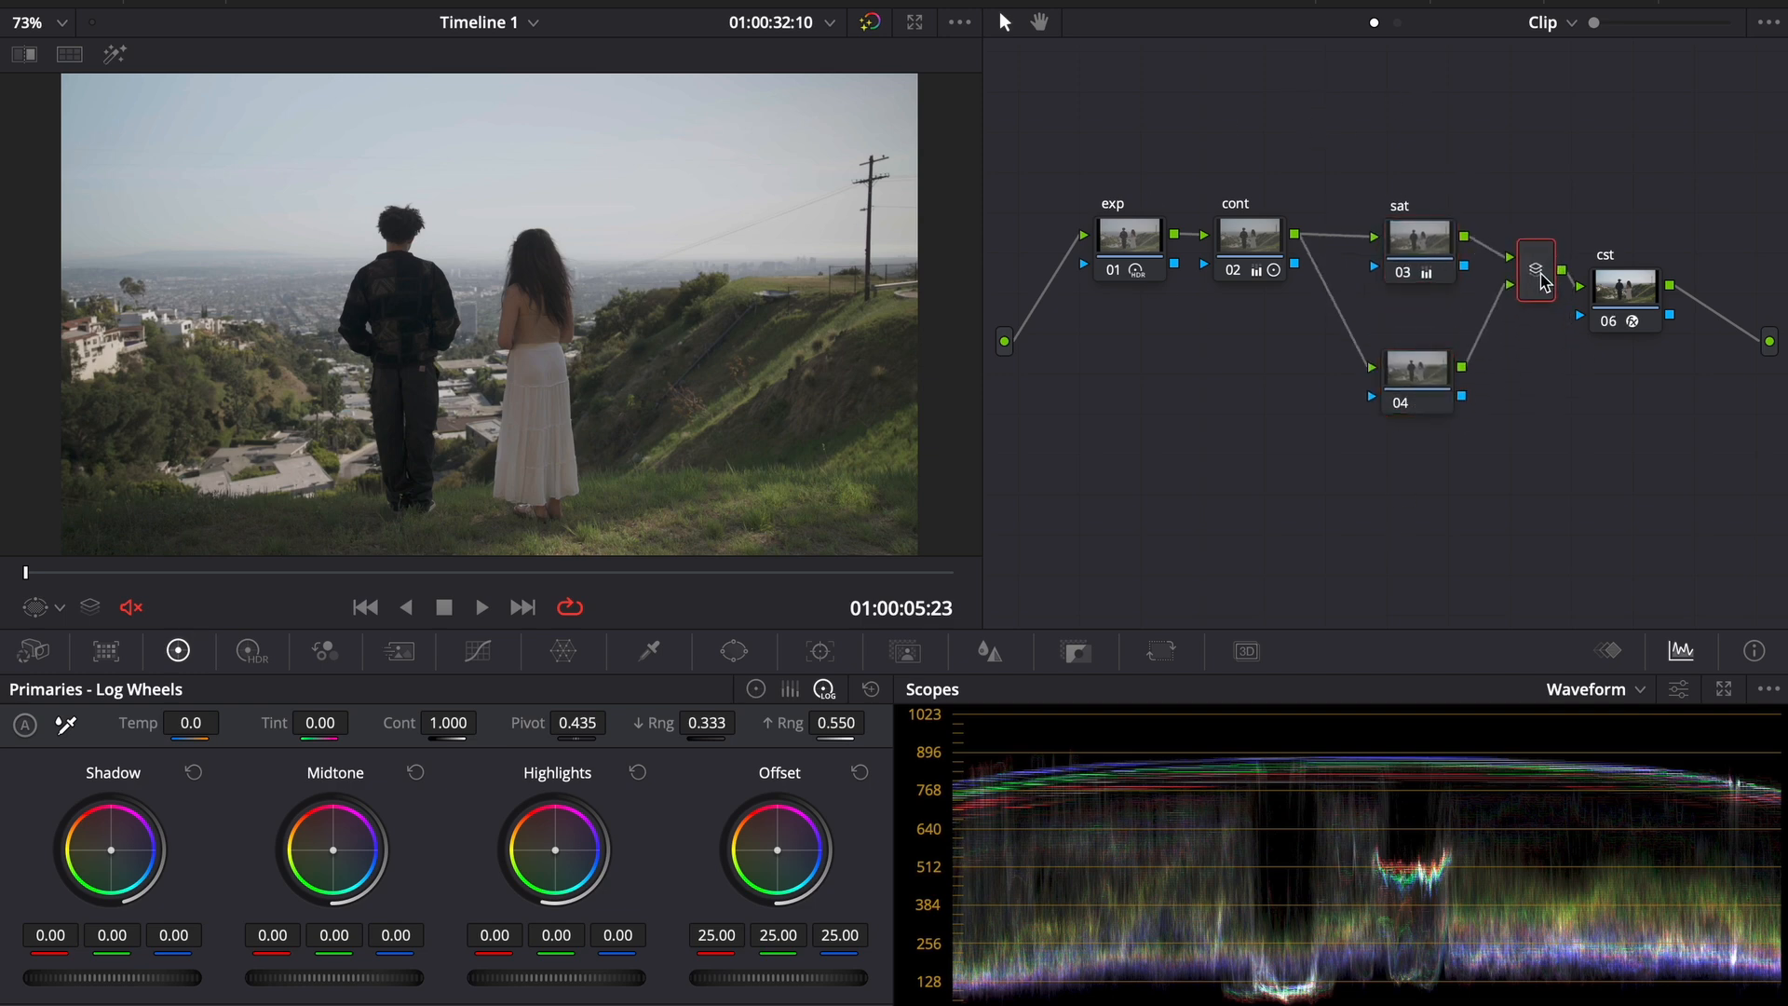
left_click_drag(1253, 255, 1260, 255)
left_click_drag(1408, 373, 1407, 402)
key("F2")
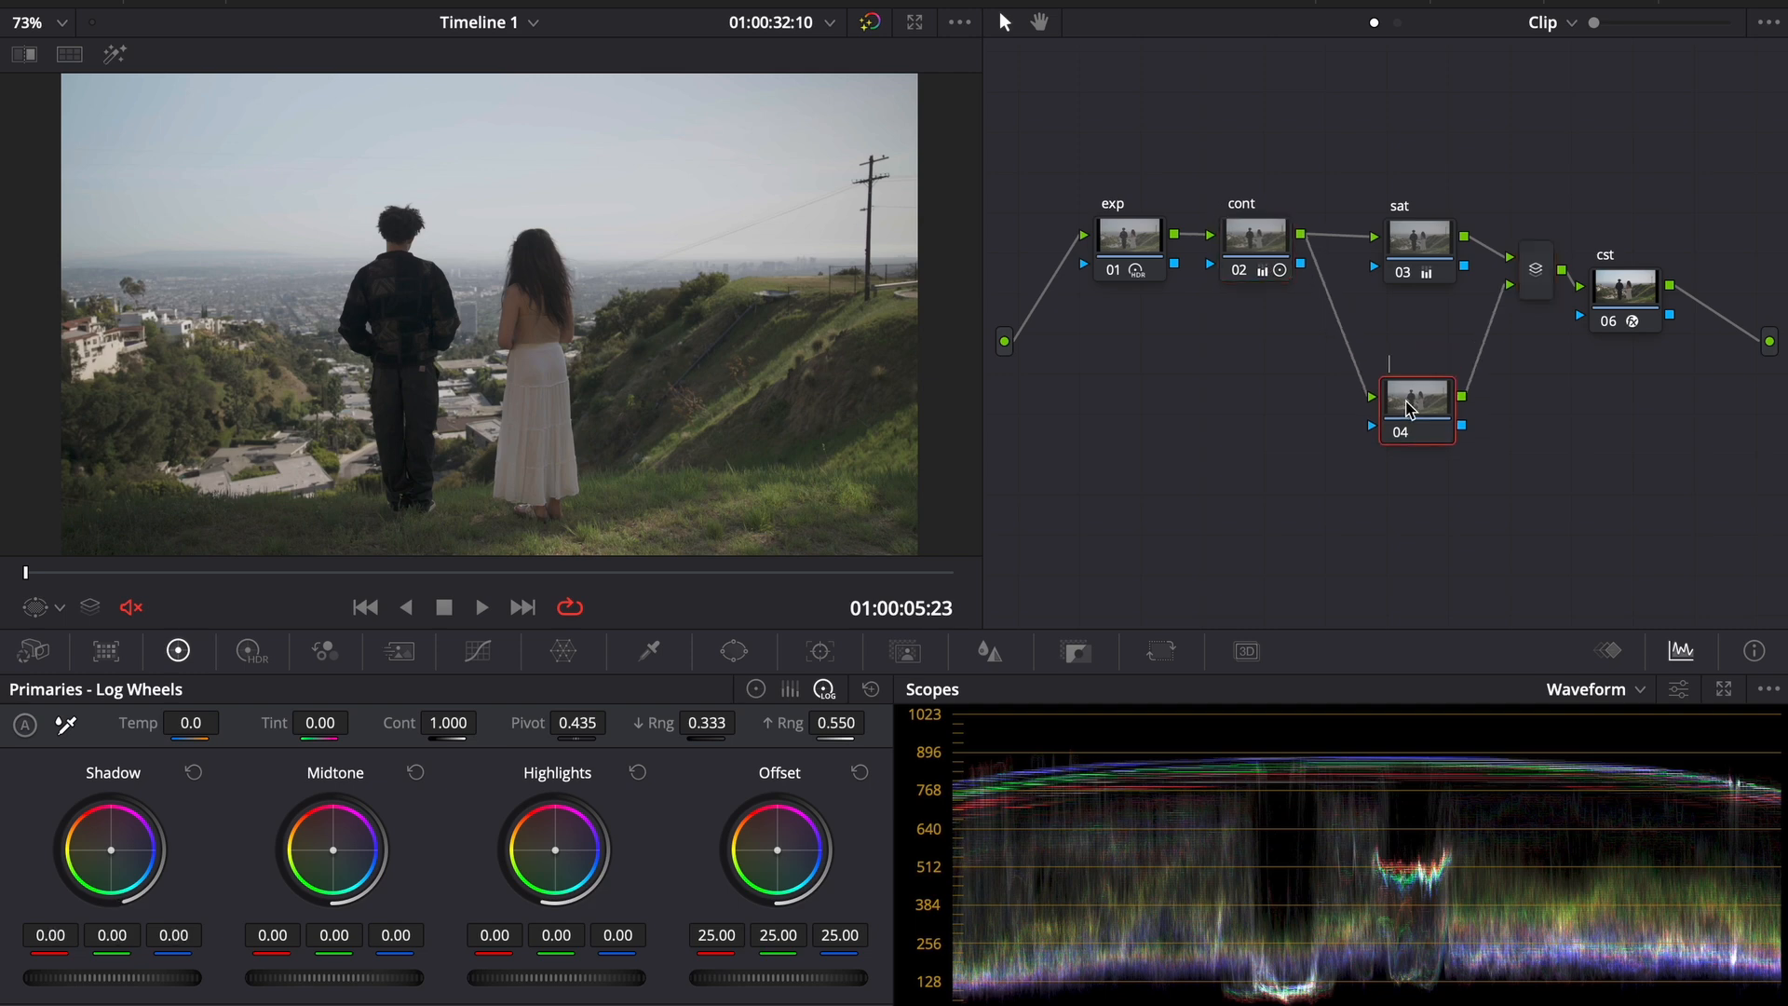
- On the hsl node's Hue Vs Sat curve, undo a trial green boost and raise the yellow point instead
left_click(478, 650)
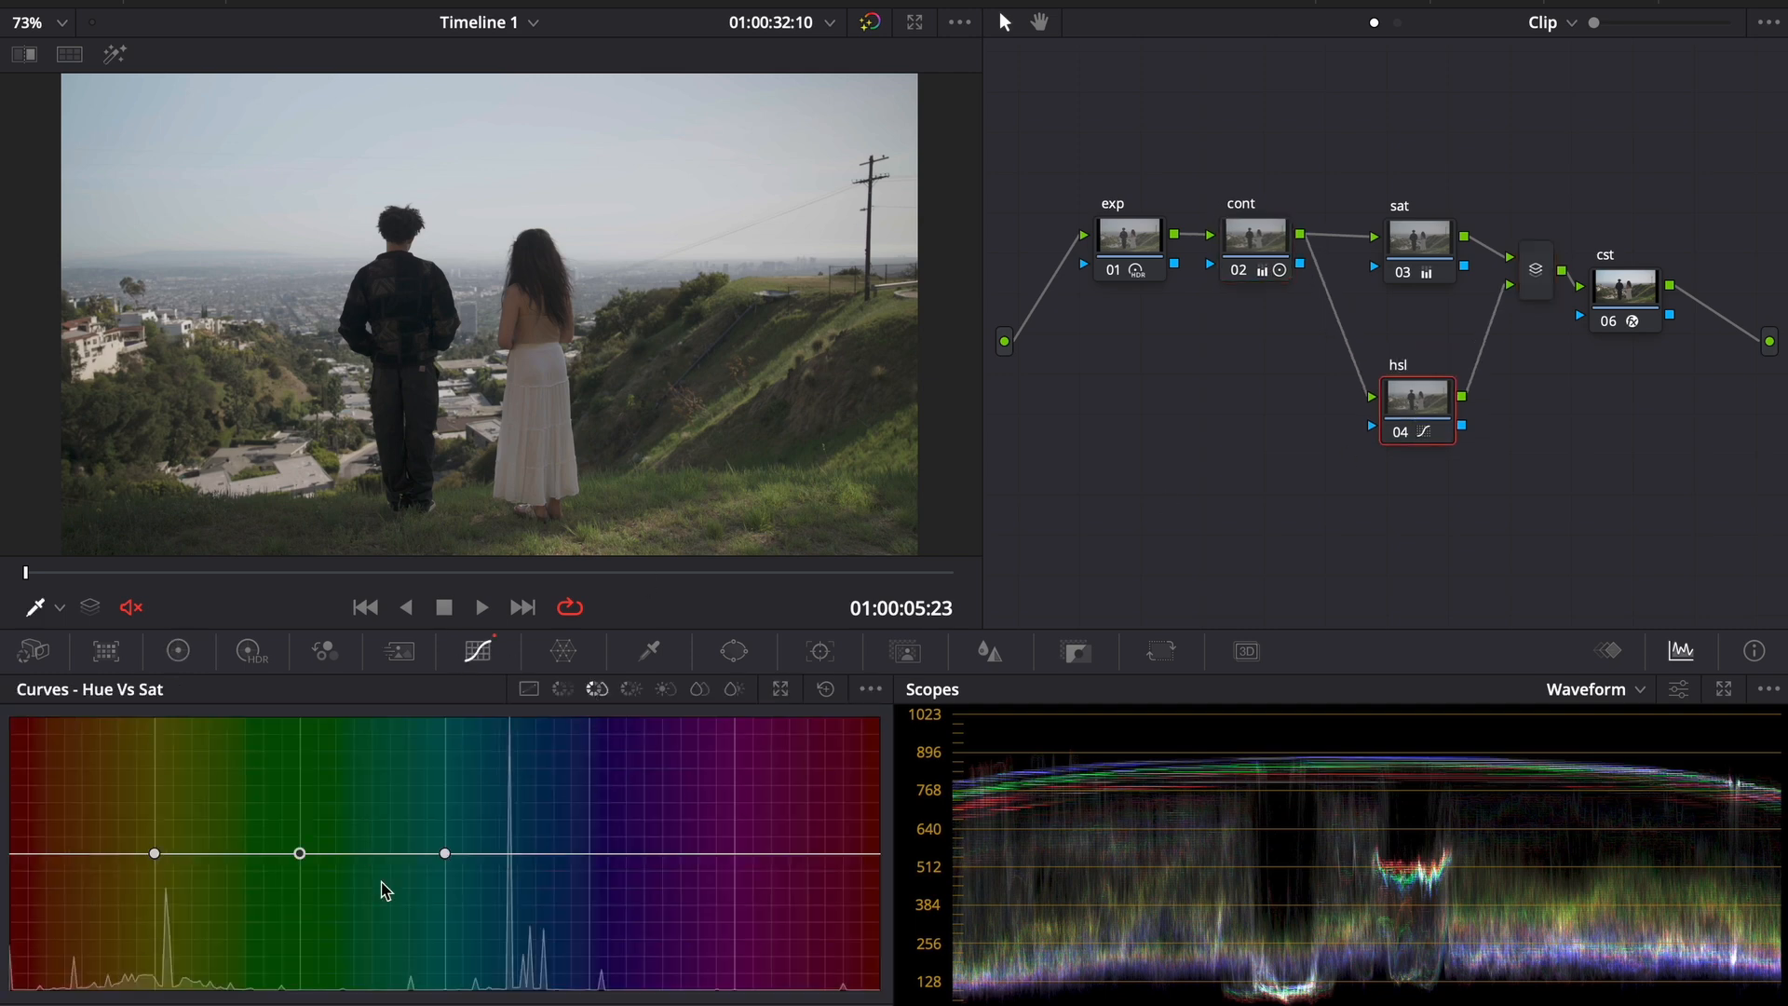
left_click_drag(299, 853, 299, 802)
key("super+z")
key("super+z")
left_click_drag(154, 853, 155, 810)
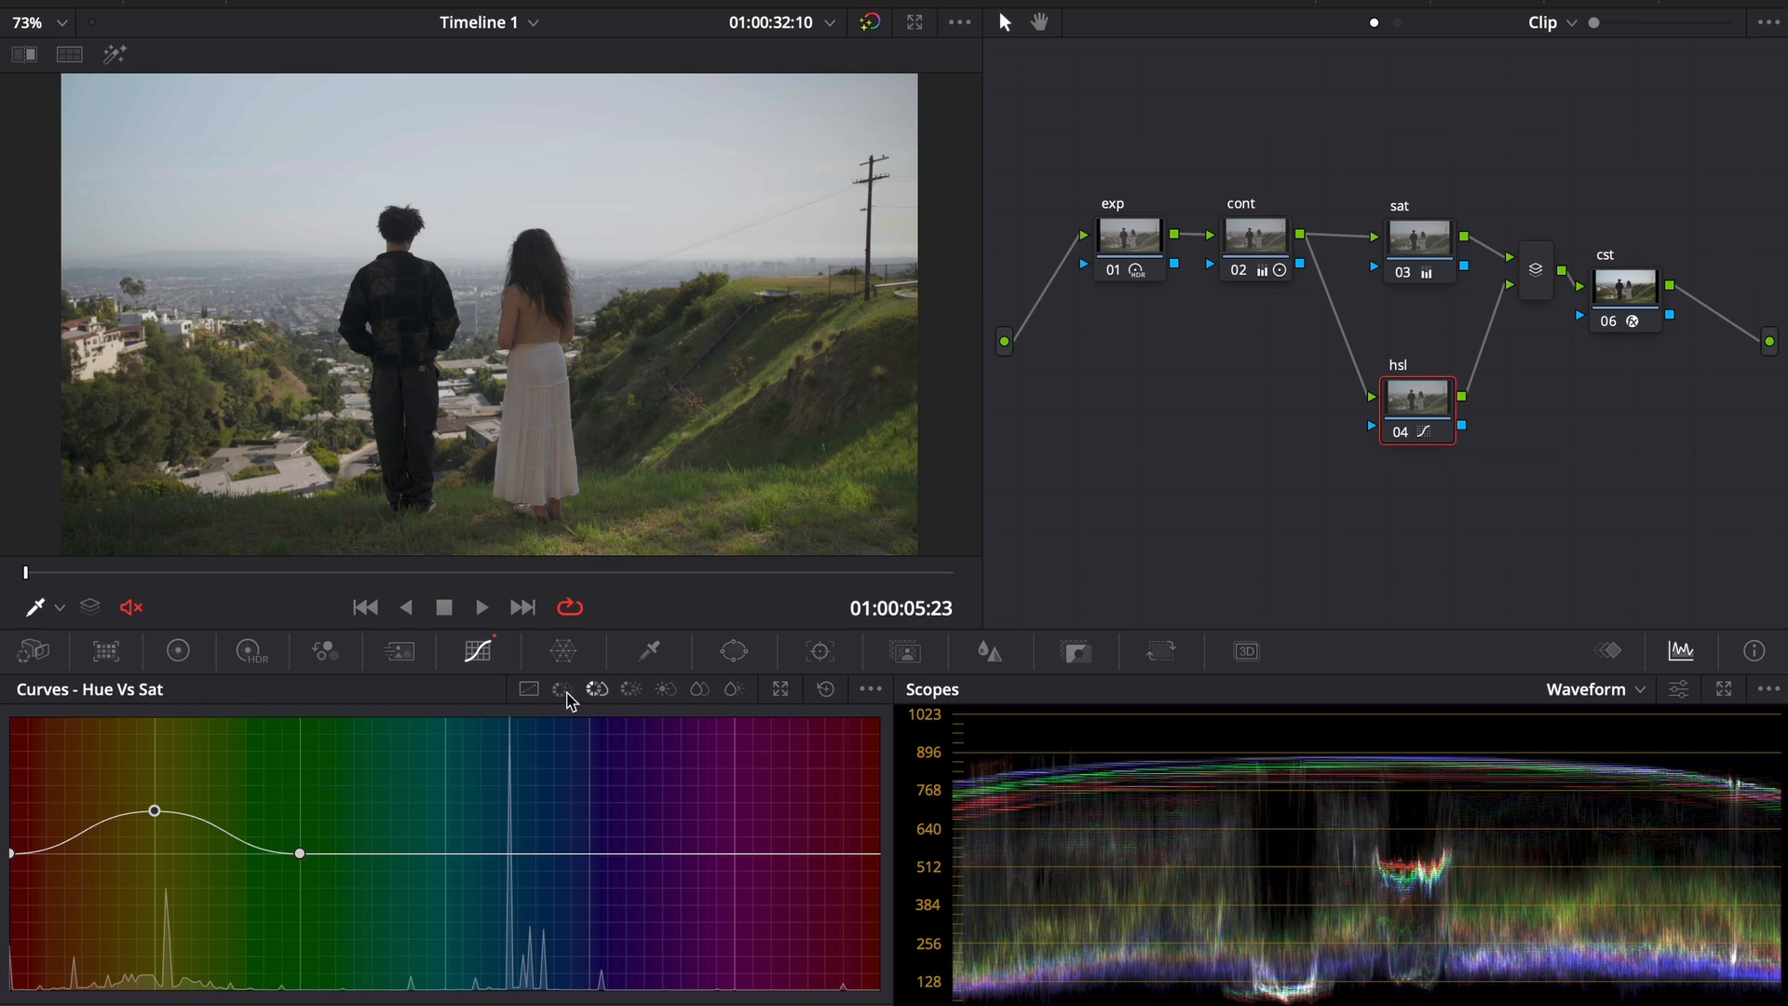
left_click(563, 689)
left_click(597, 690)
left_click(340, 659)
left_click(250, 651)
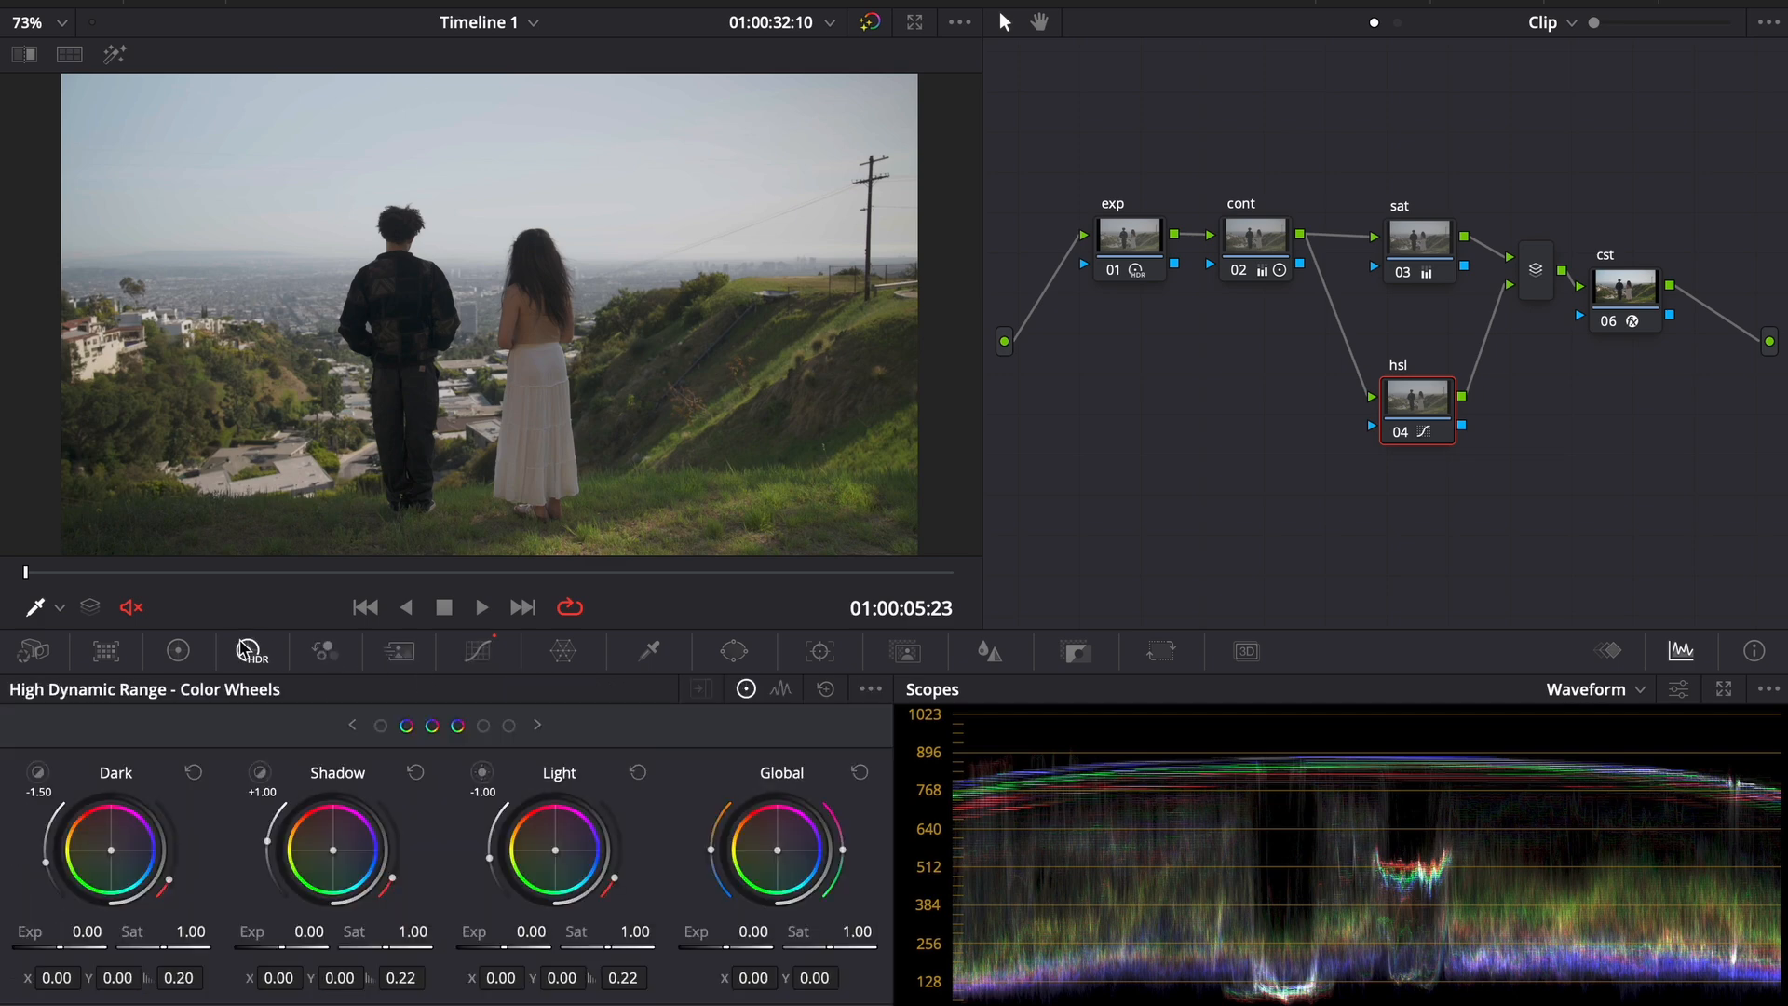
left_click(501, 657)
left_click(562, 693)
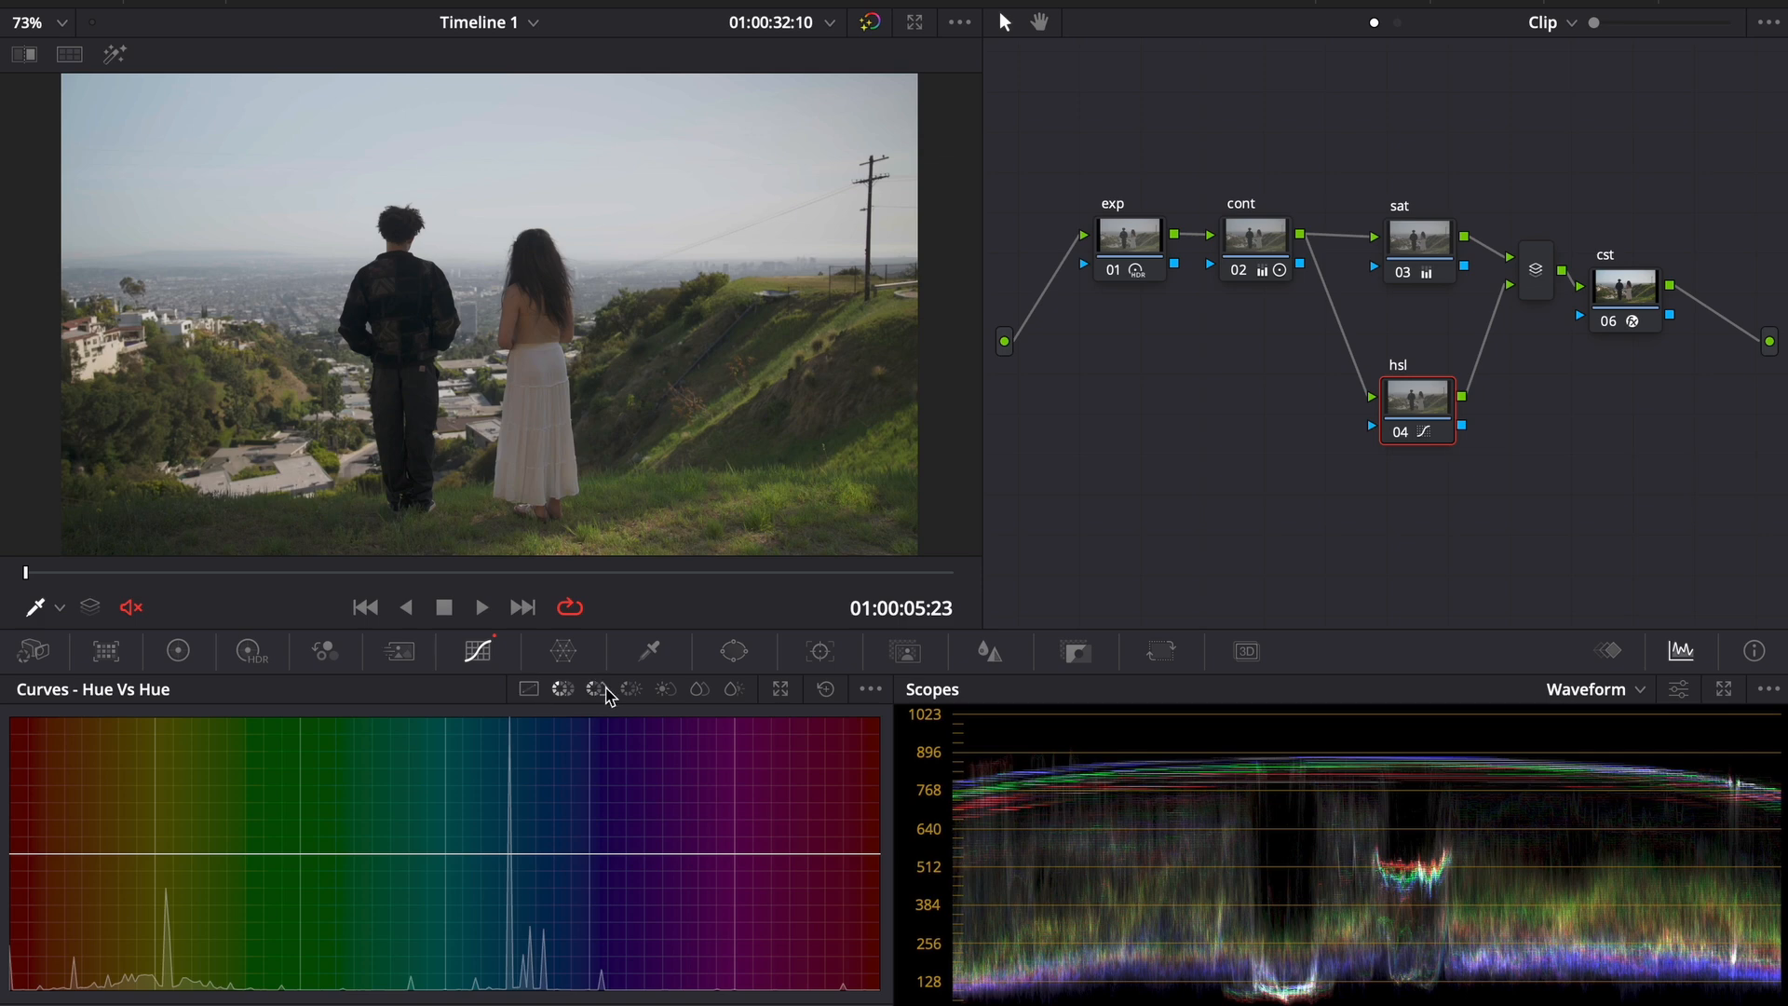
left_click(597, 689)
- Show the Hue Vs Hue curve and compare the shot with the hsl node disabled and enabled
left_click(563, 691)
key("super+d")
key("super+d")
key("super+d")
key("super+d")
left_click_drag(1433, 416, 1432, 401)
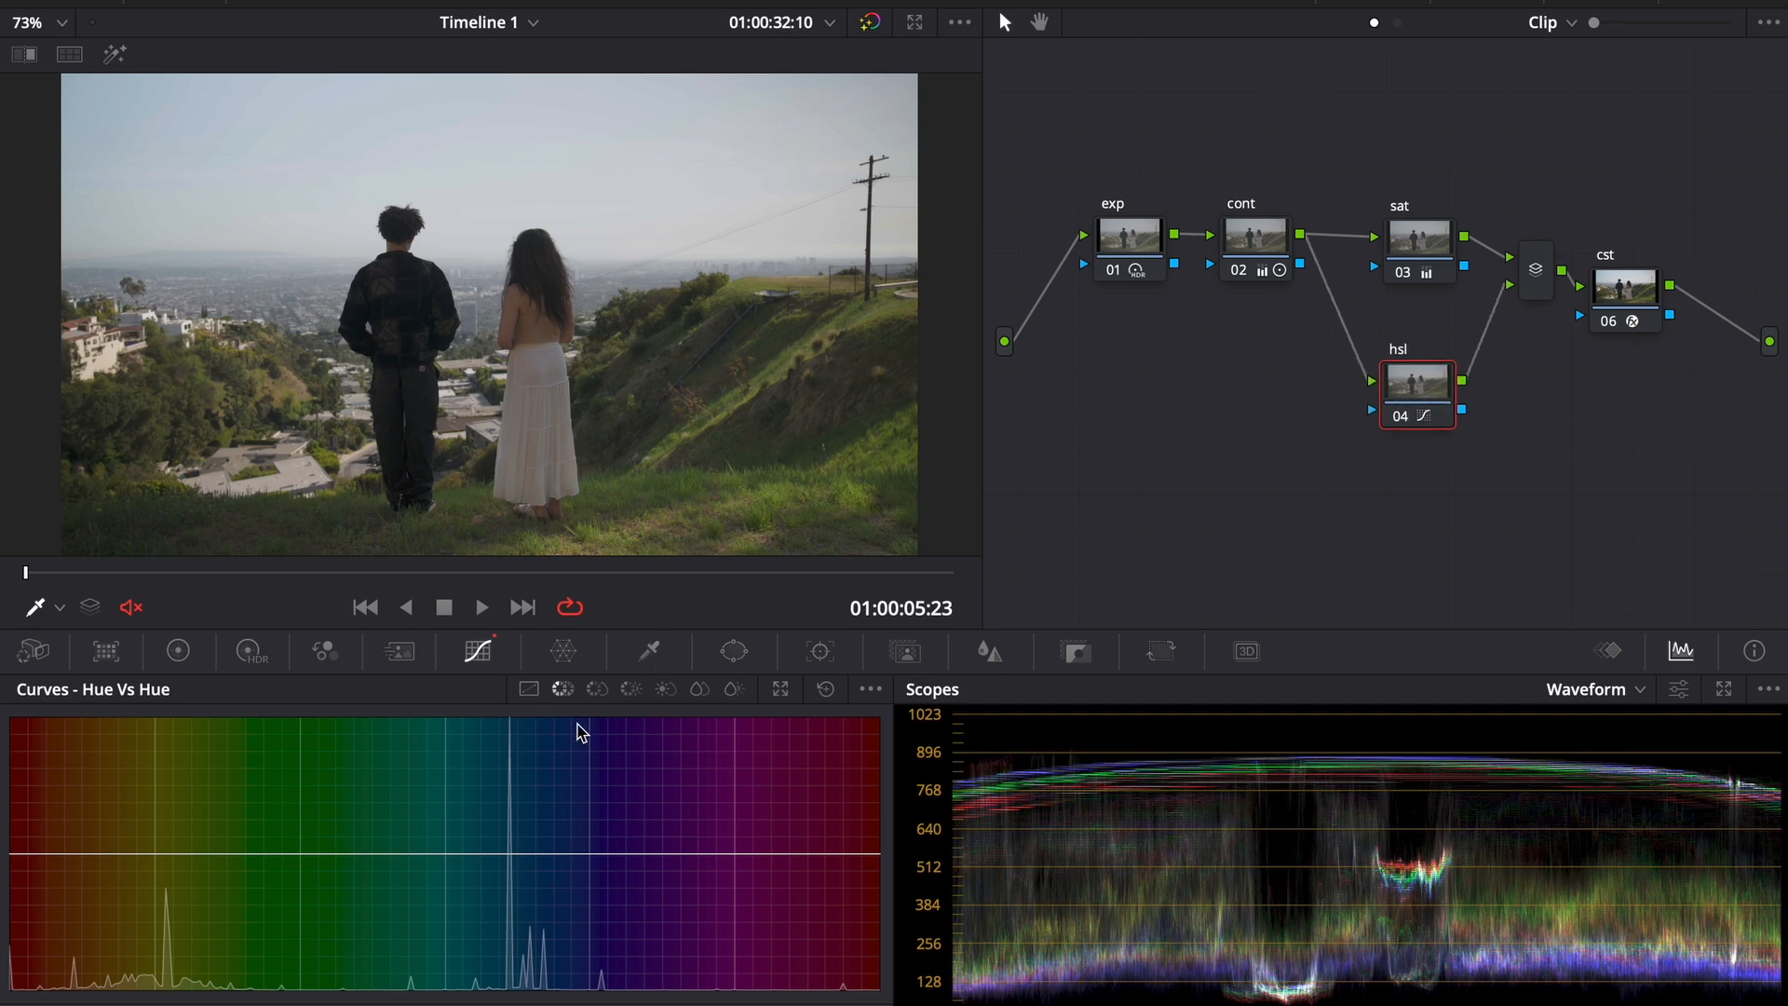
- Lower the yellow point very slightly on Hue Vs Hue, and reduce the yellow boost on Hue Vs Sat to about half
left_click(881, 513)
left_click_drag(154, 853, 154, 855)
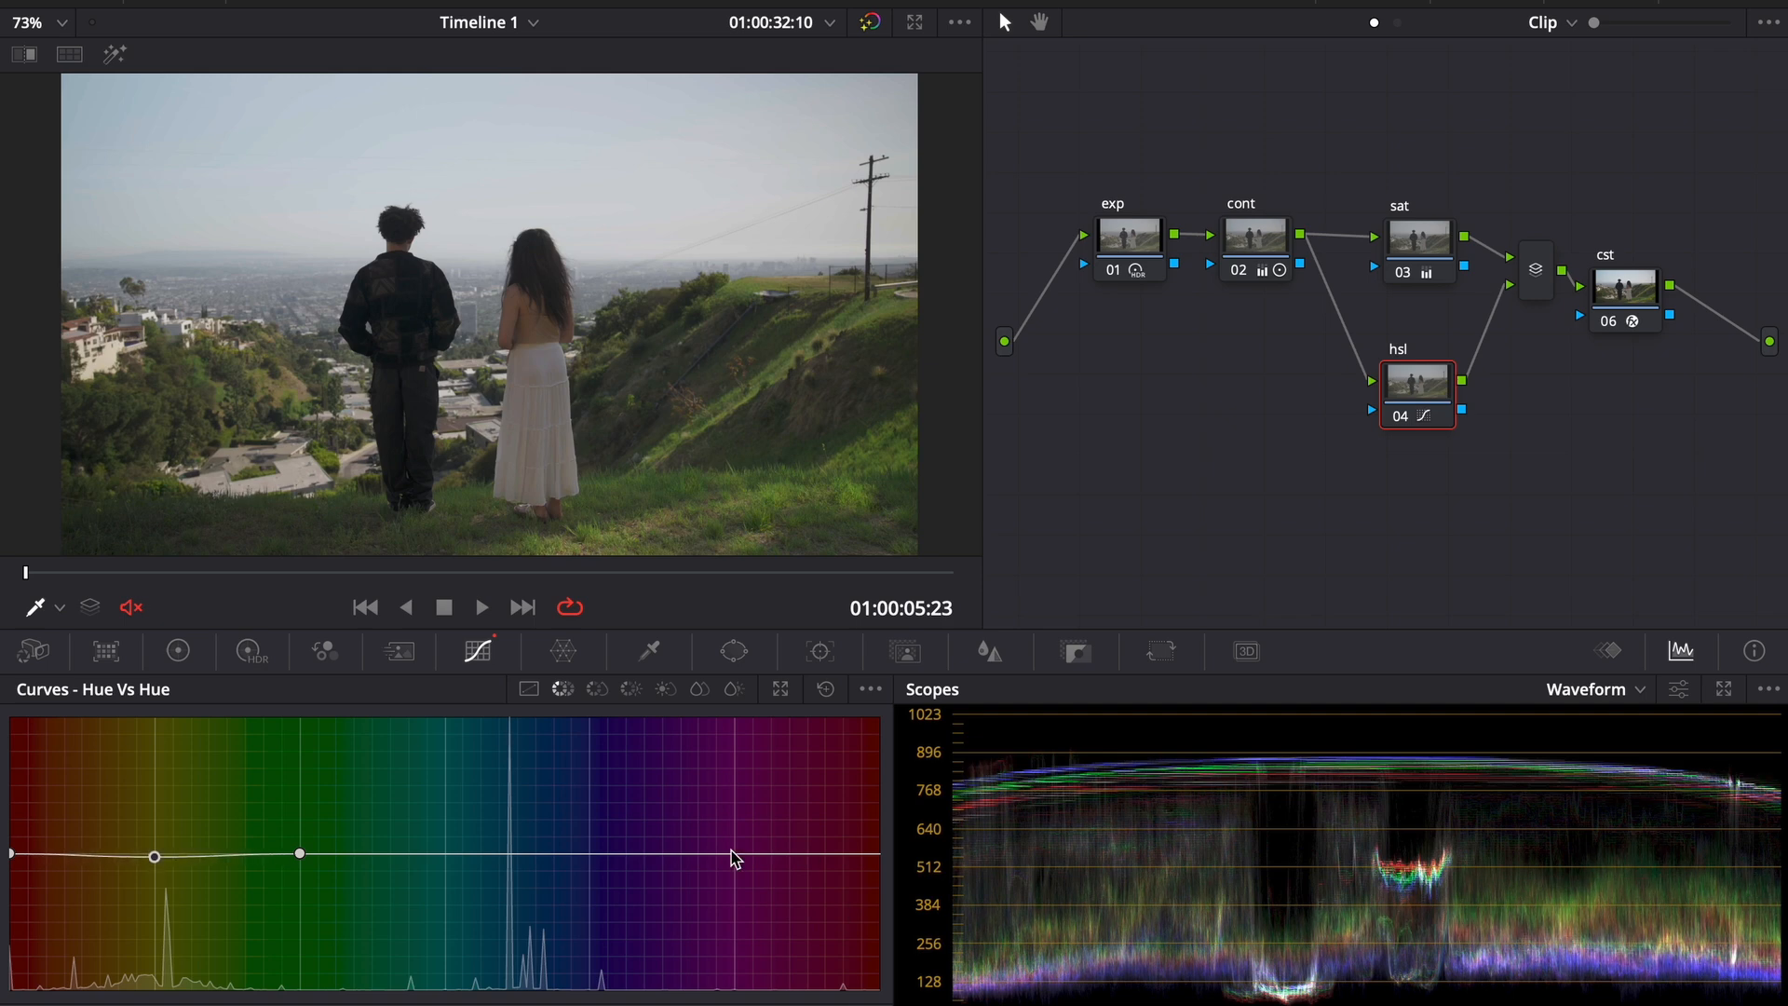
left_click(599, 690)
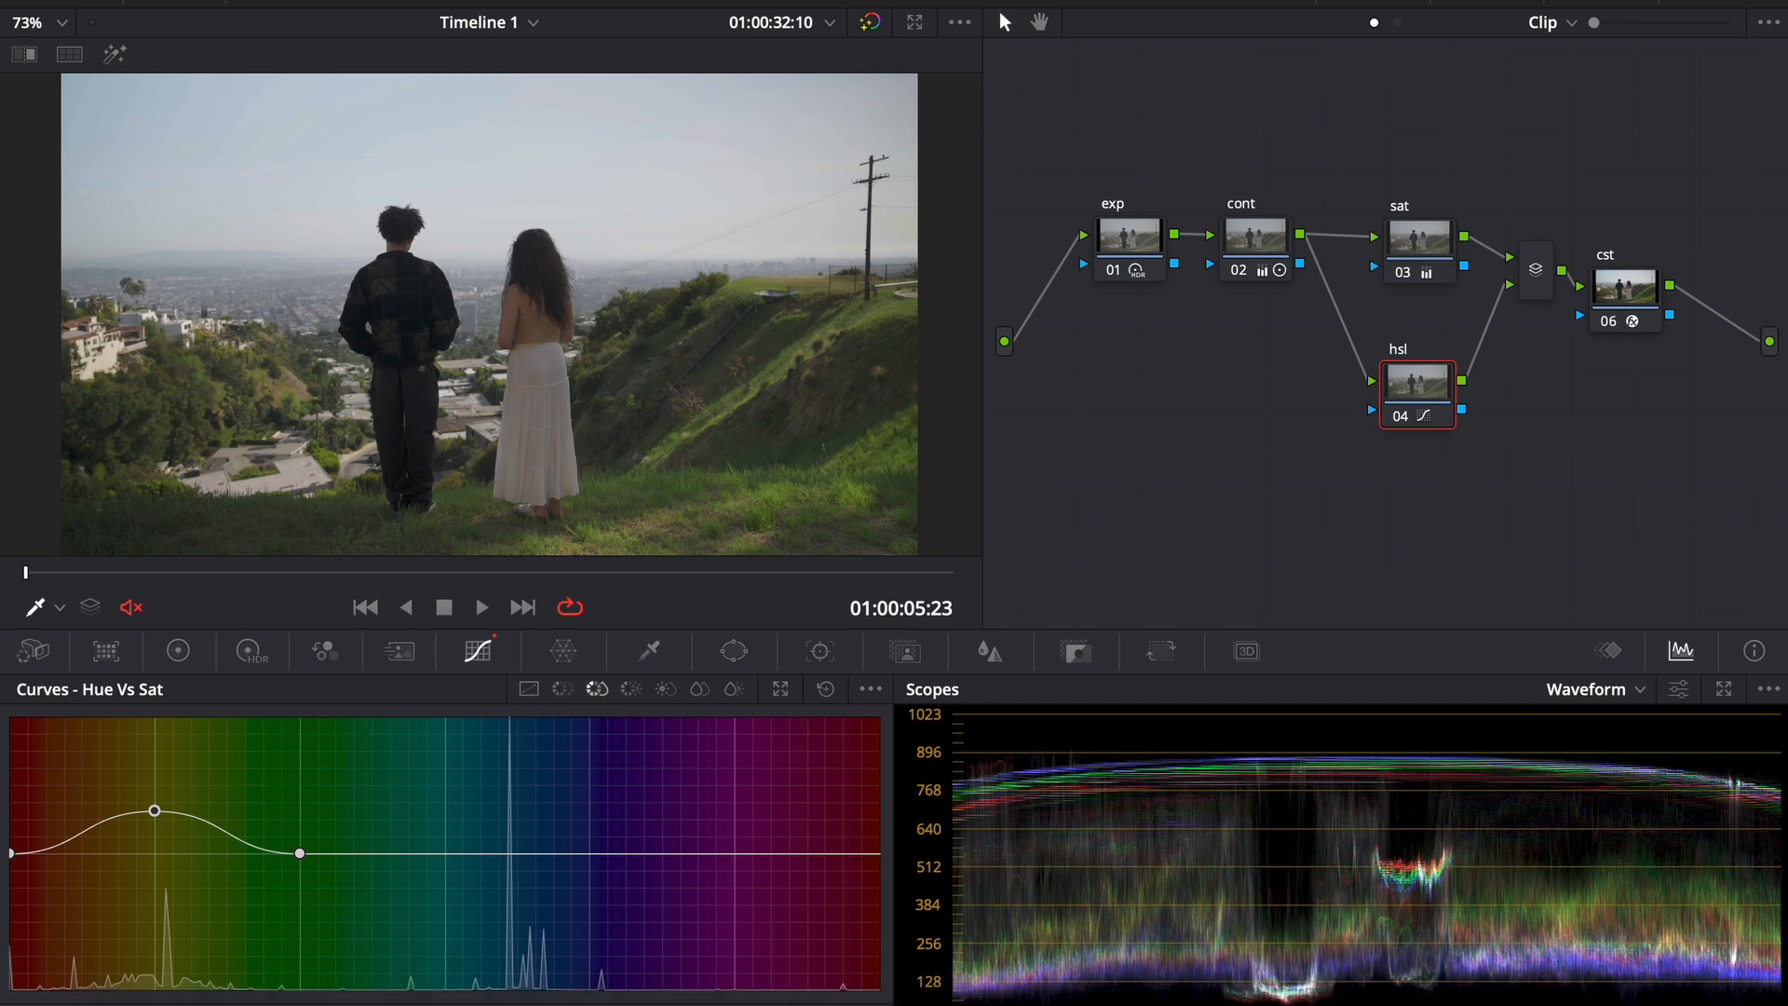
left_click_drag(155, 810, 154, 830)
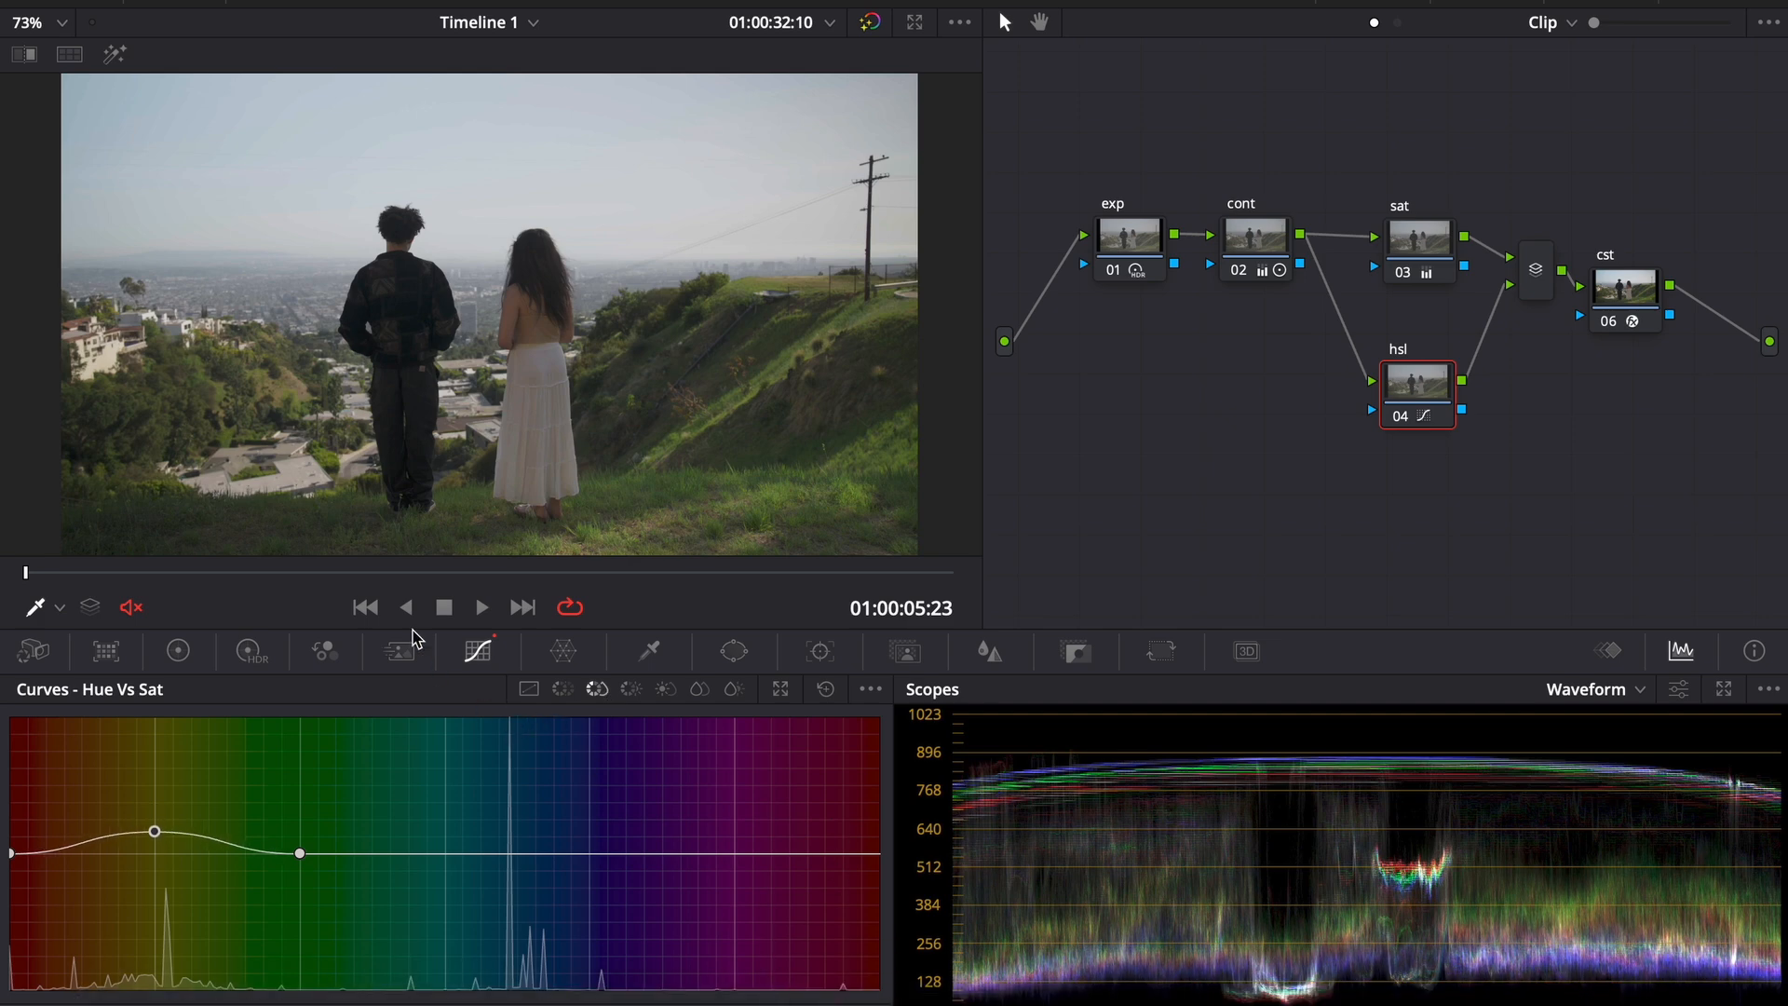
- On the hsl node's Hue Vs Sat curve, lower the yellow point slightly and raise the red point, checking the result through the clip
left_click(365, 606)
left_click(522, 607)
left_click_drag(154, 831, 155, 836)
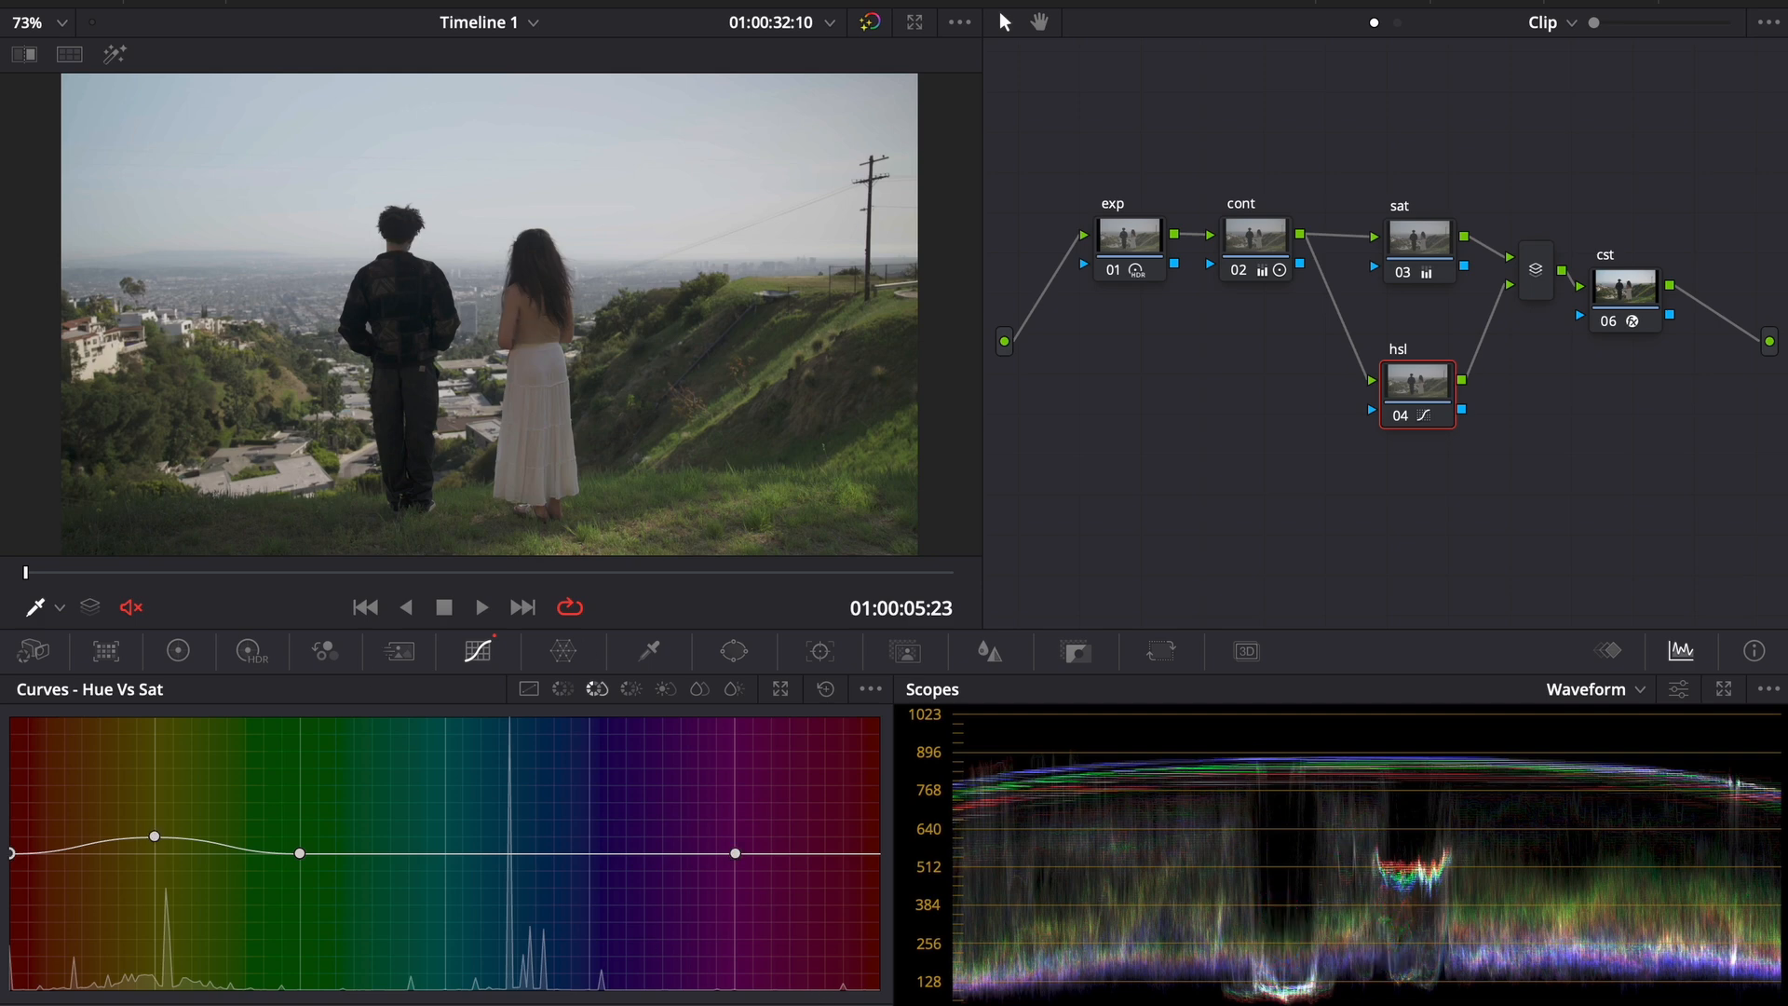
left_click_drag(879, 854, 879, 795)
left_click_drag(198, 571, 28, 559)
left_click_drag(523, 599, 650, 614)
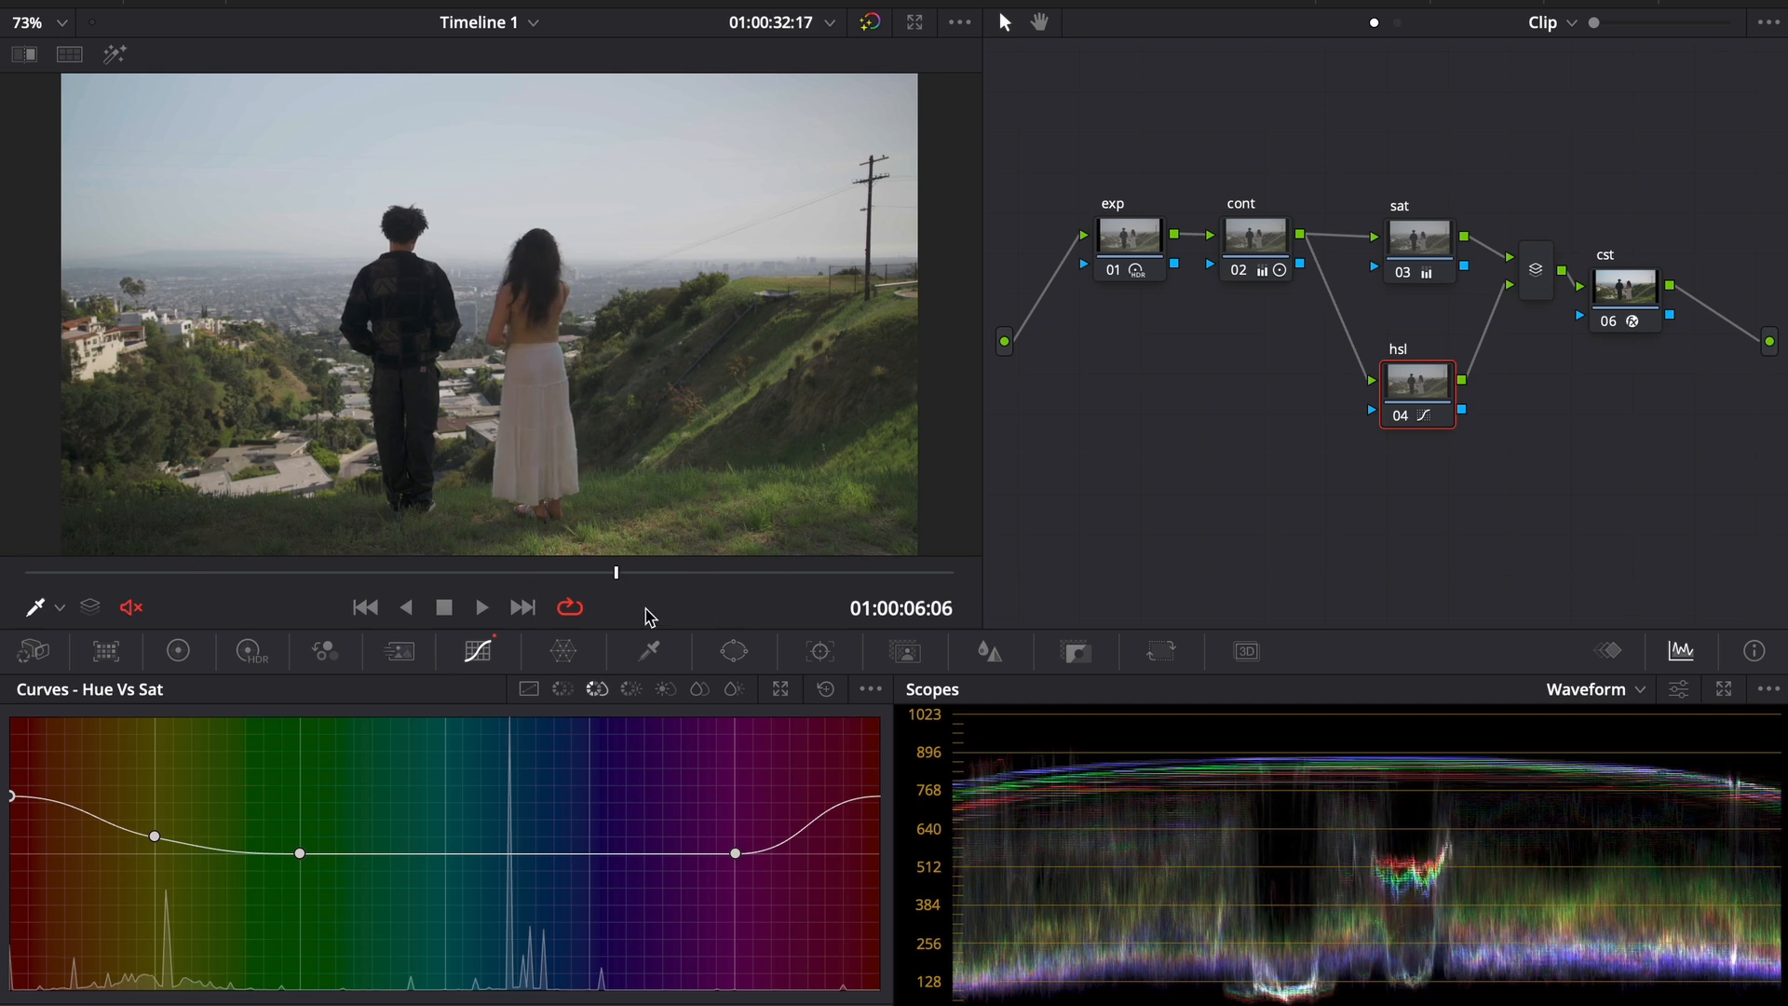
- Go to ungraded clip 04, apply clip 03's grade to it, and scrub to a frame further into the clip
left_click(523, 608)
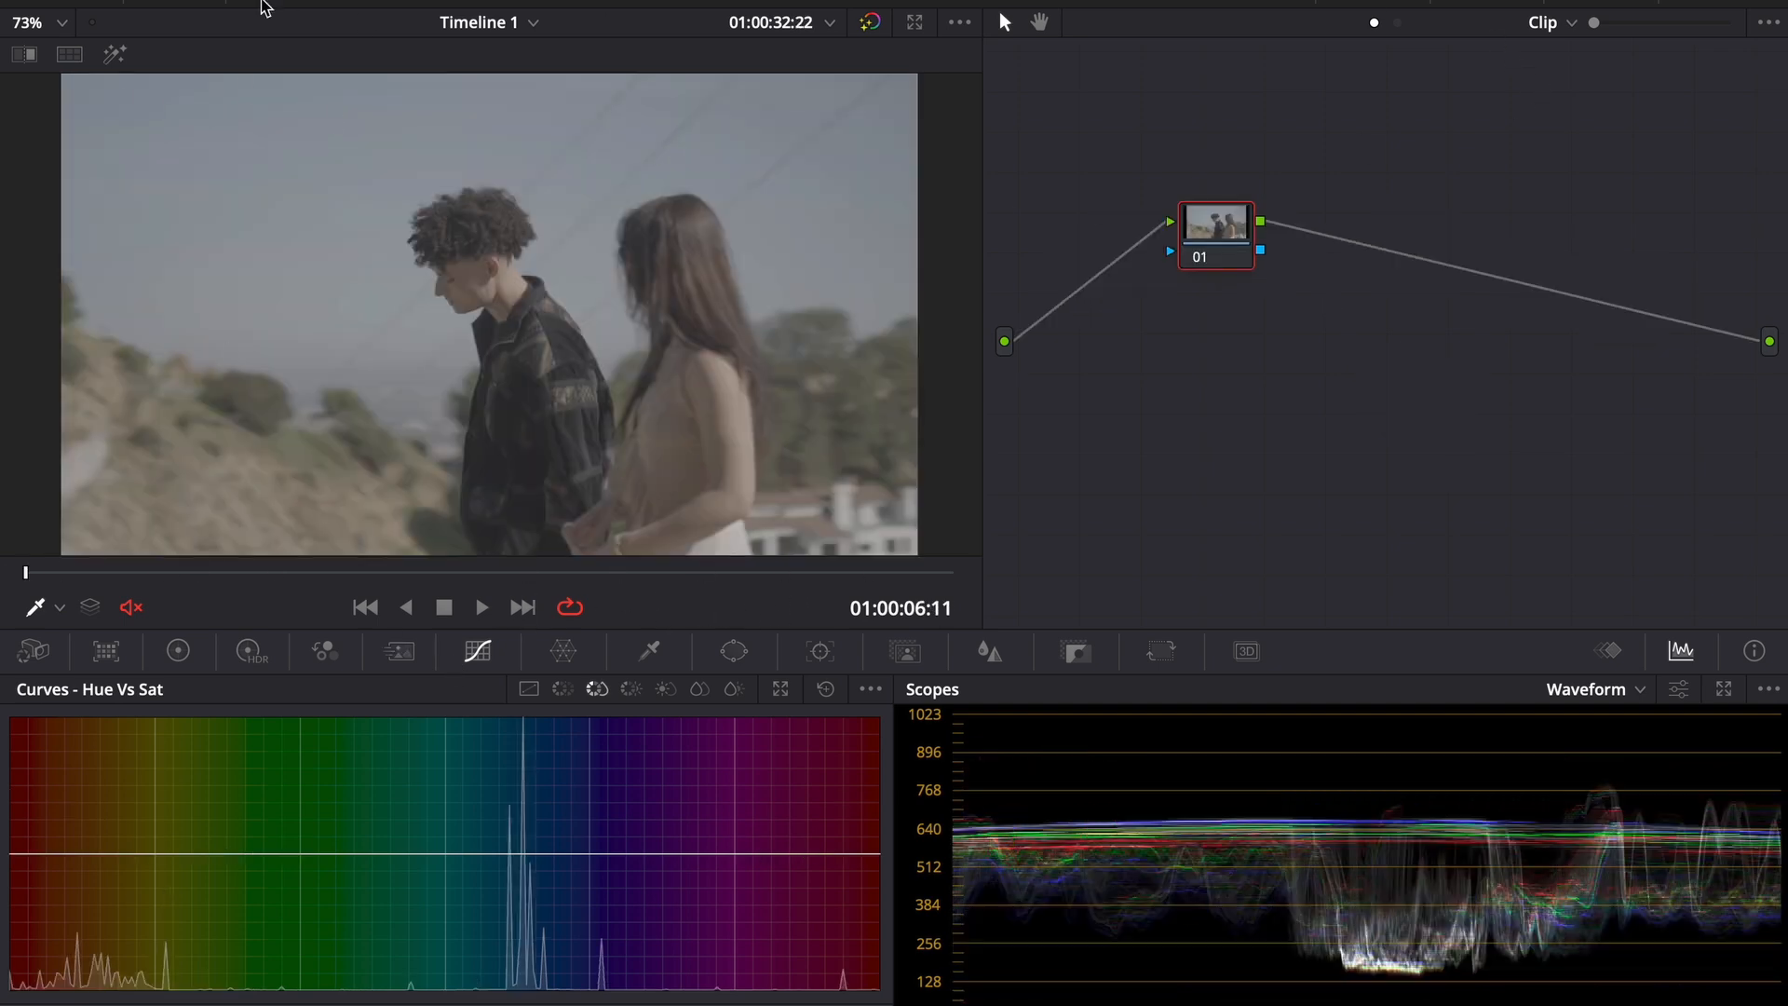
left_click(1373, 2)
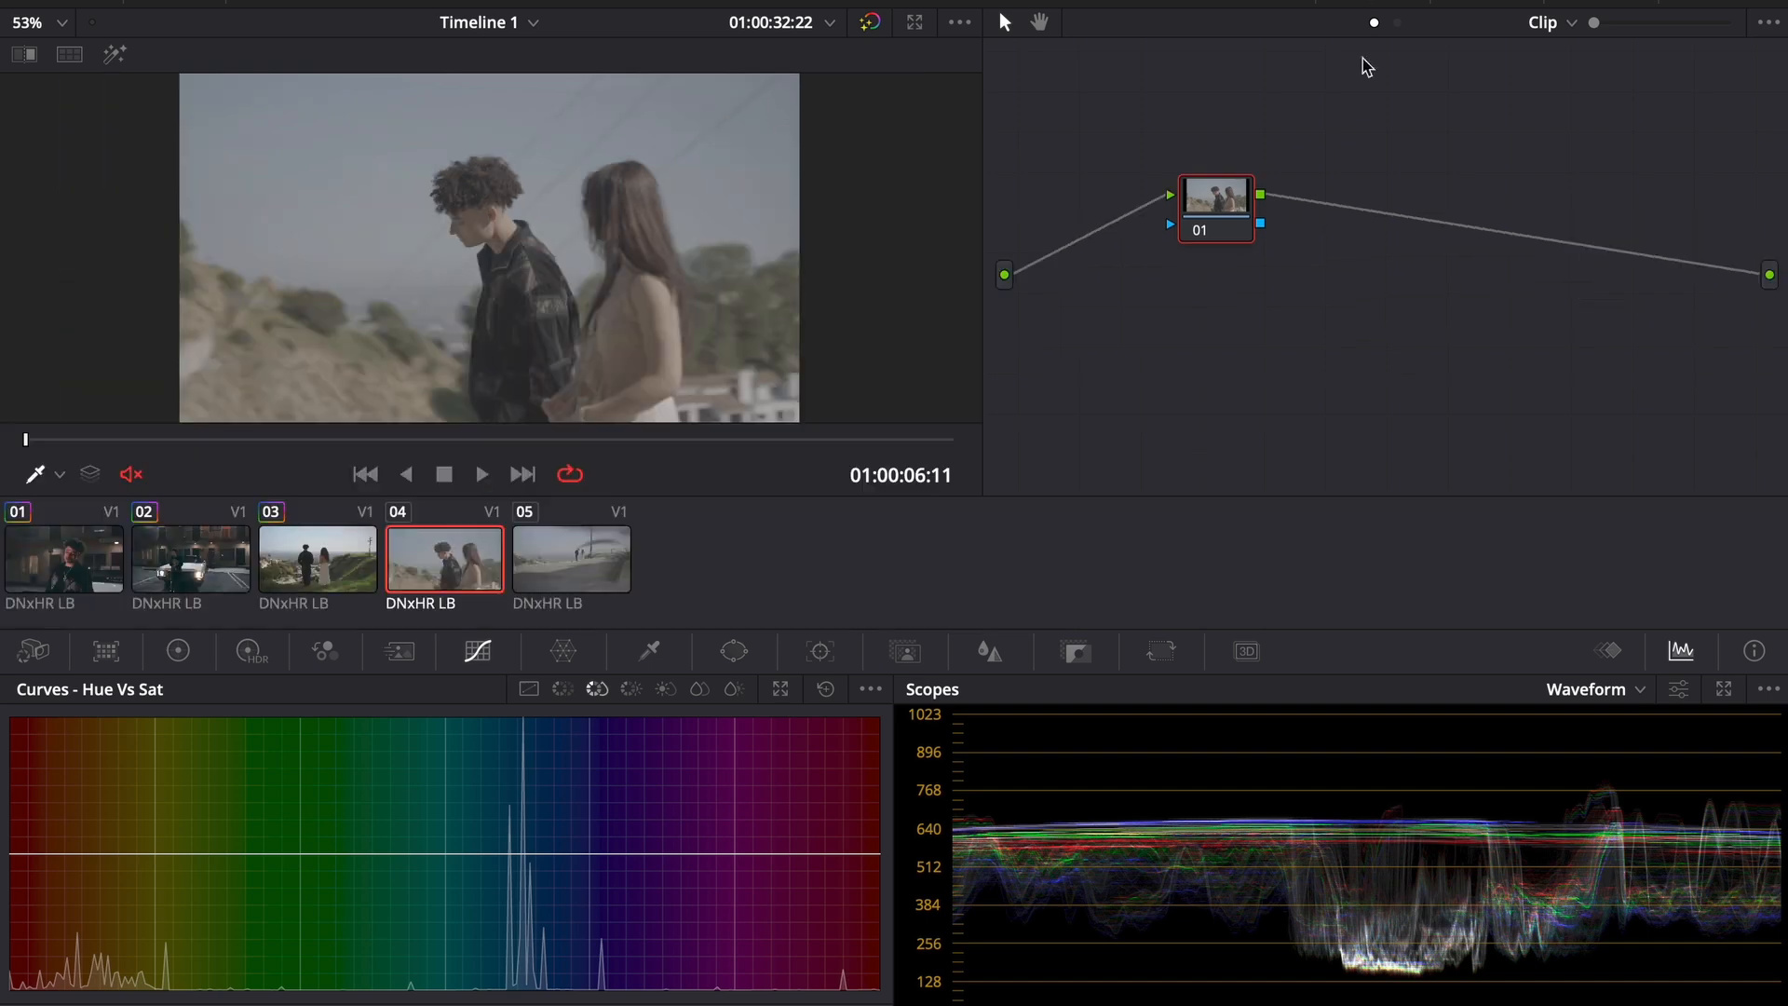
right_click(319, 585)
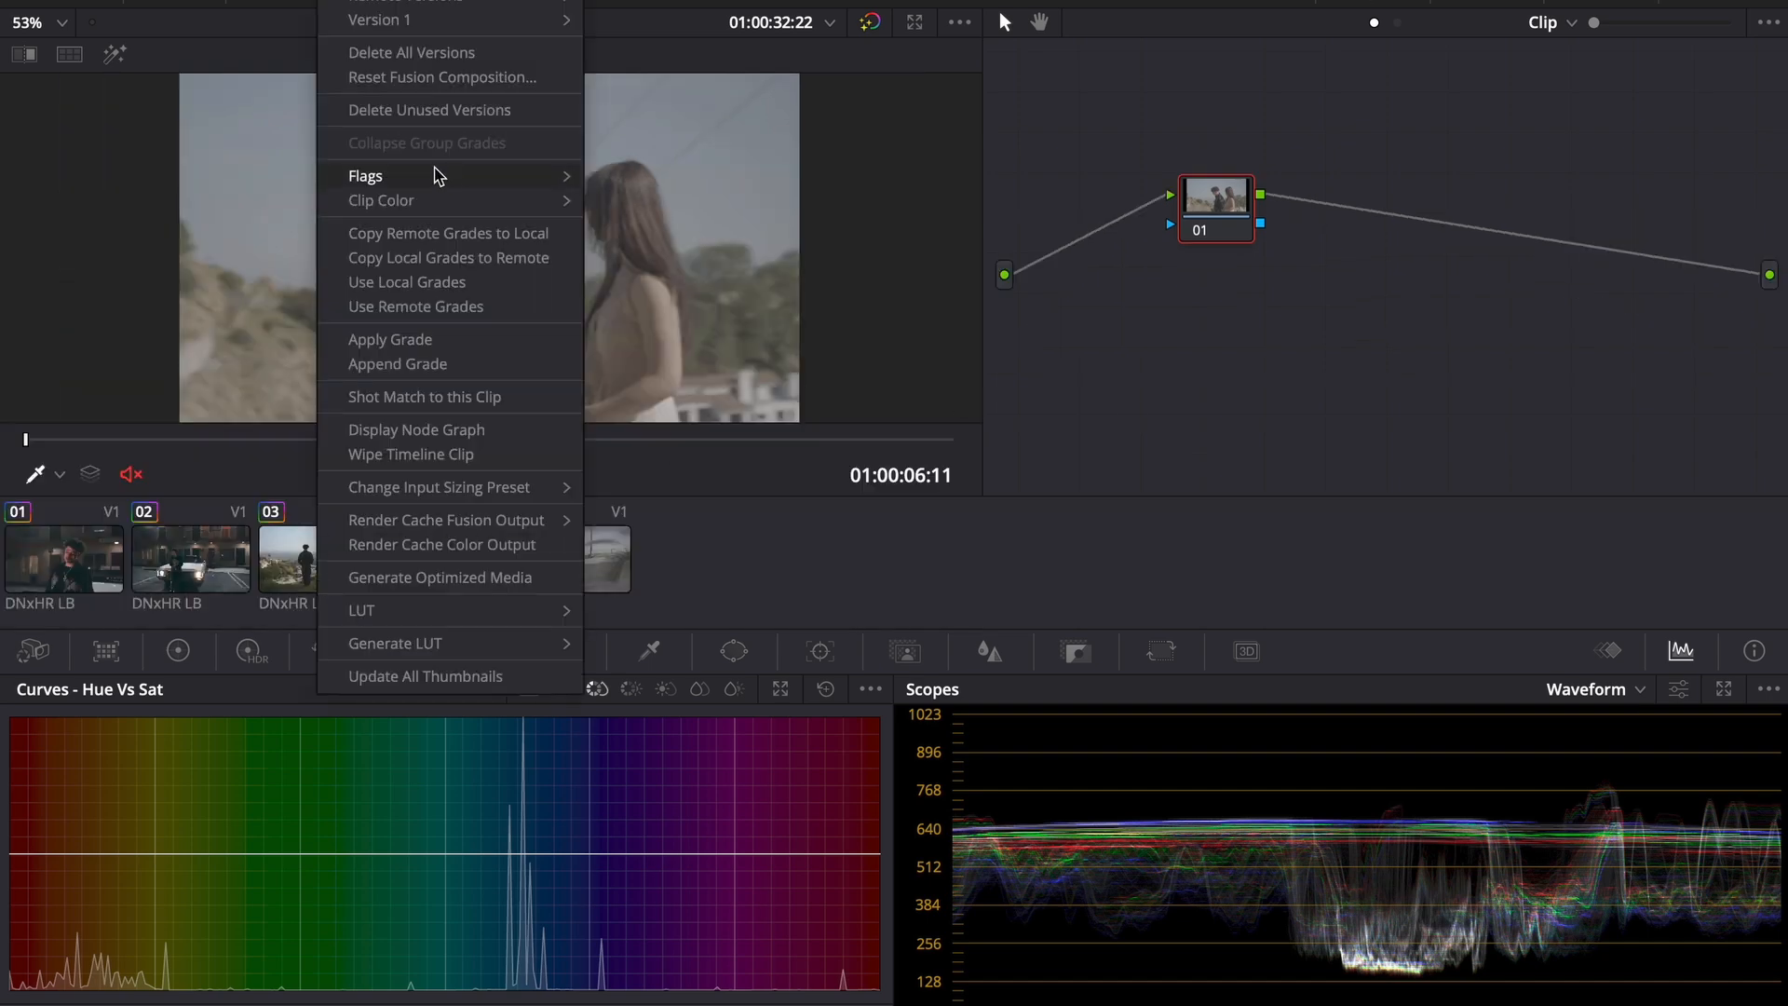
left_click(437, 343)
left_click_drag(323, 436, 643, 438)
- Raise clip 04's Global exposure on the exp node's HDR wheels to about -0.08
left_click(1420, 228)
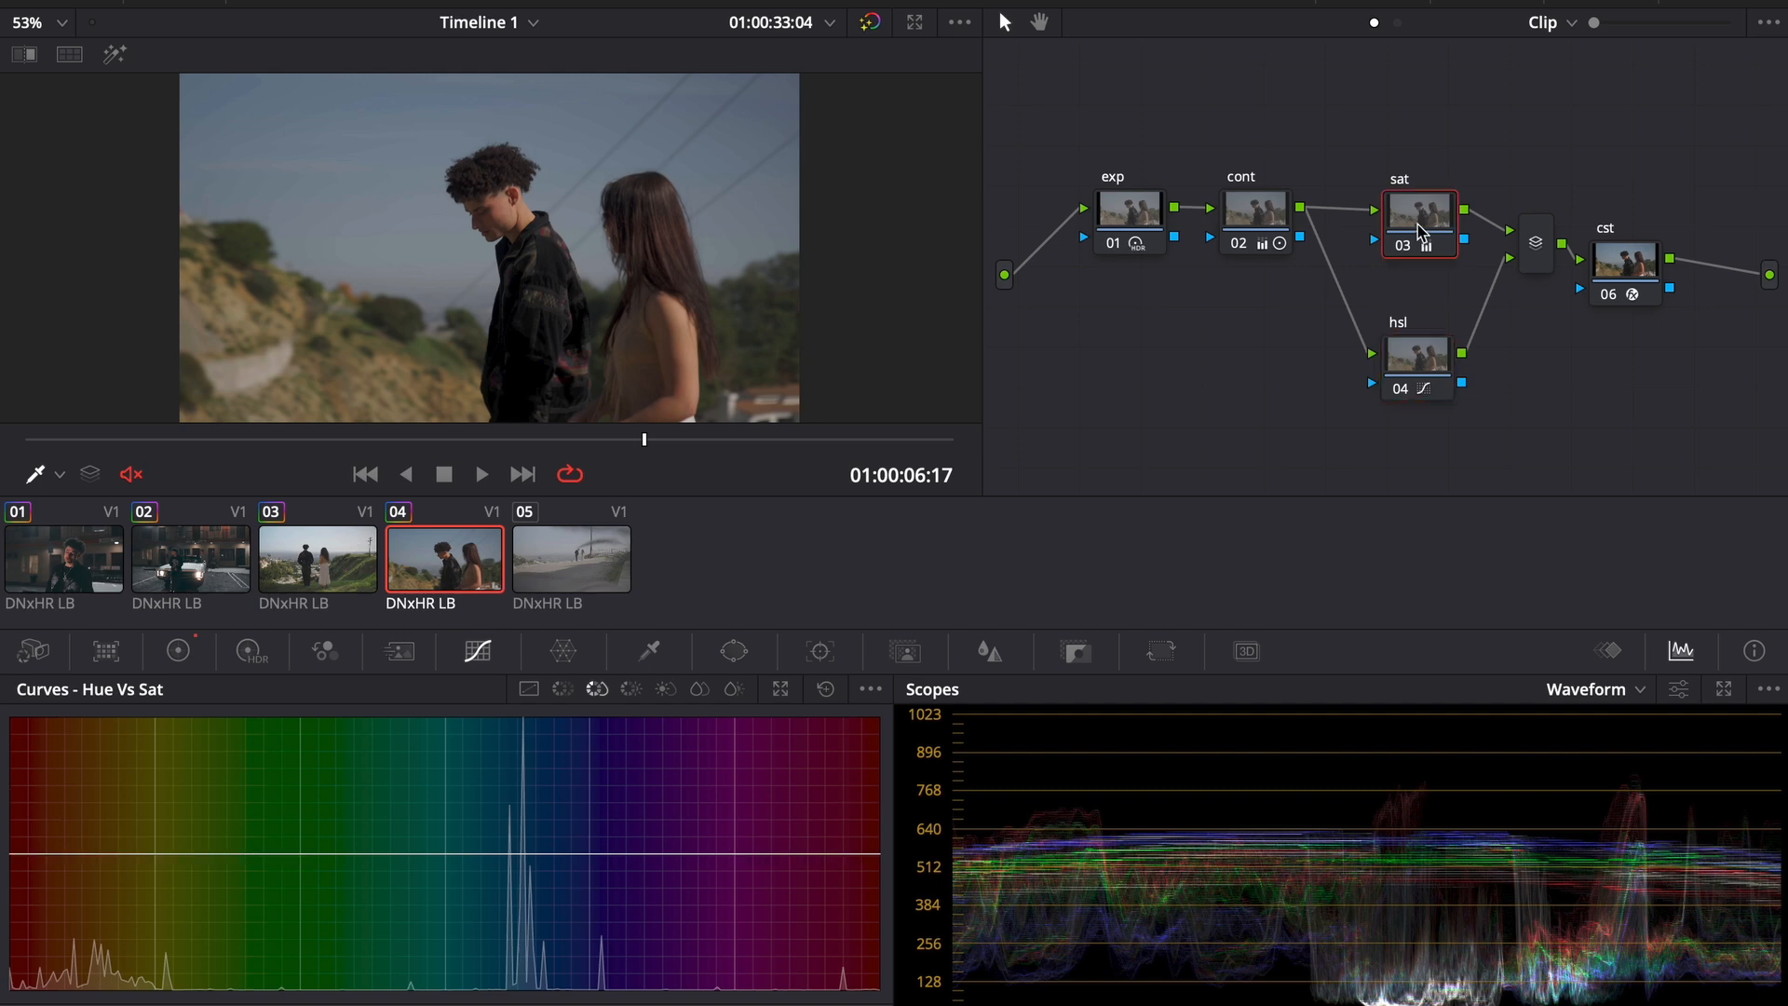
left_click(1129, 215)
left_click(250, 651)
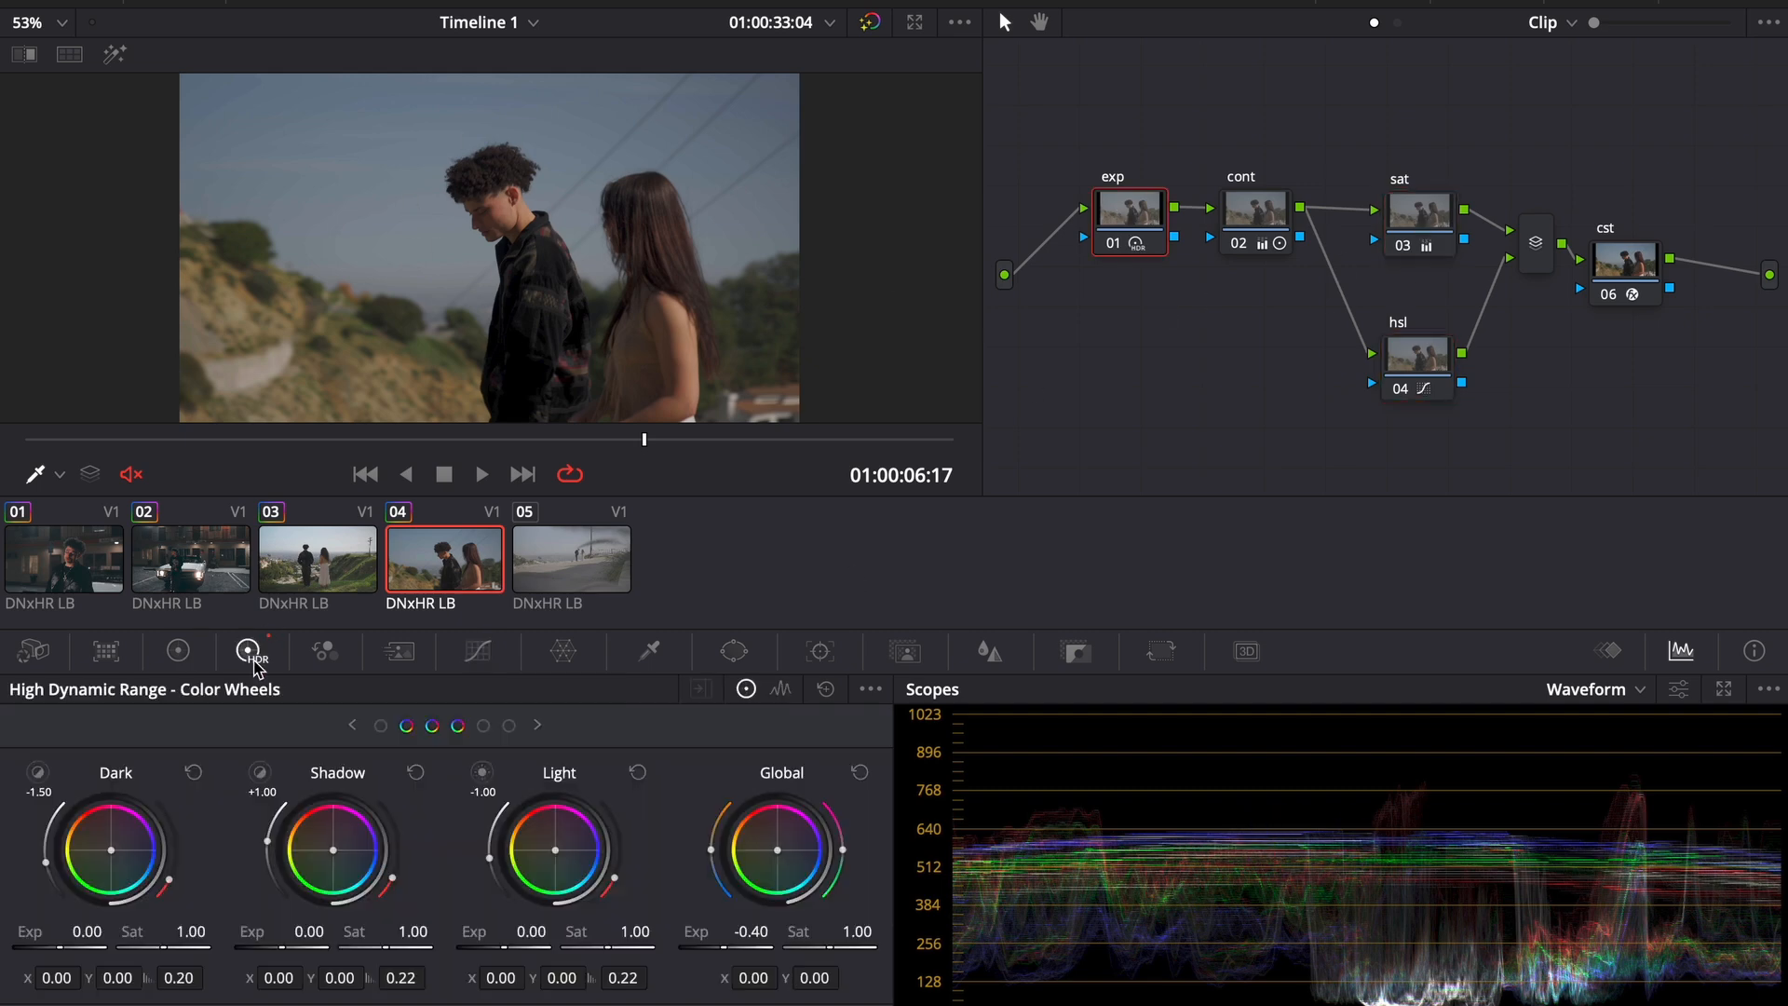
left_click_drag(726, 932, 760, 932)
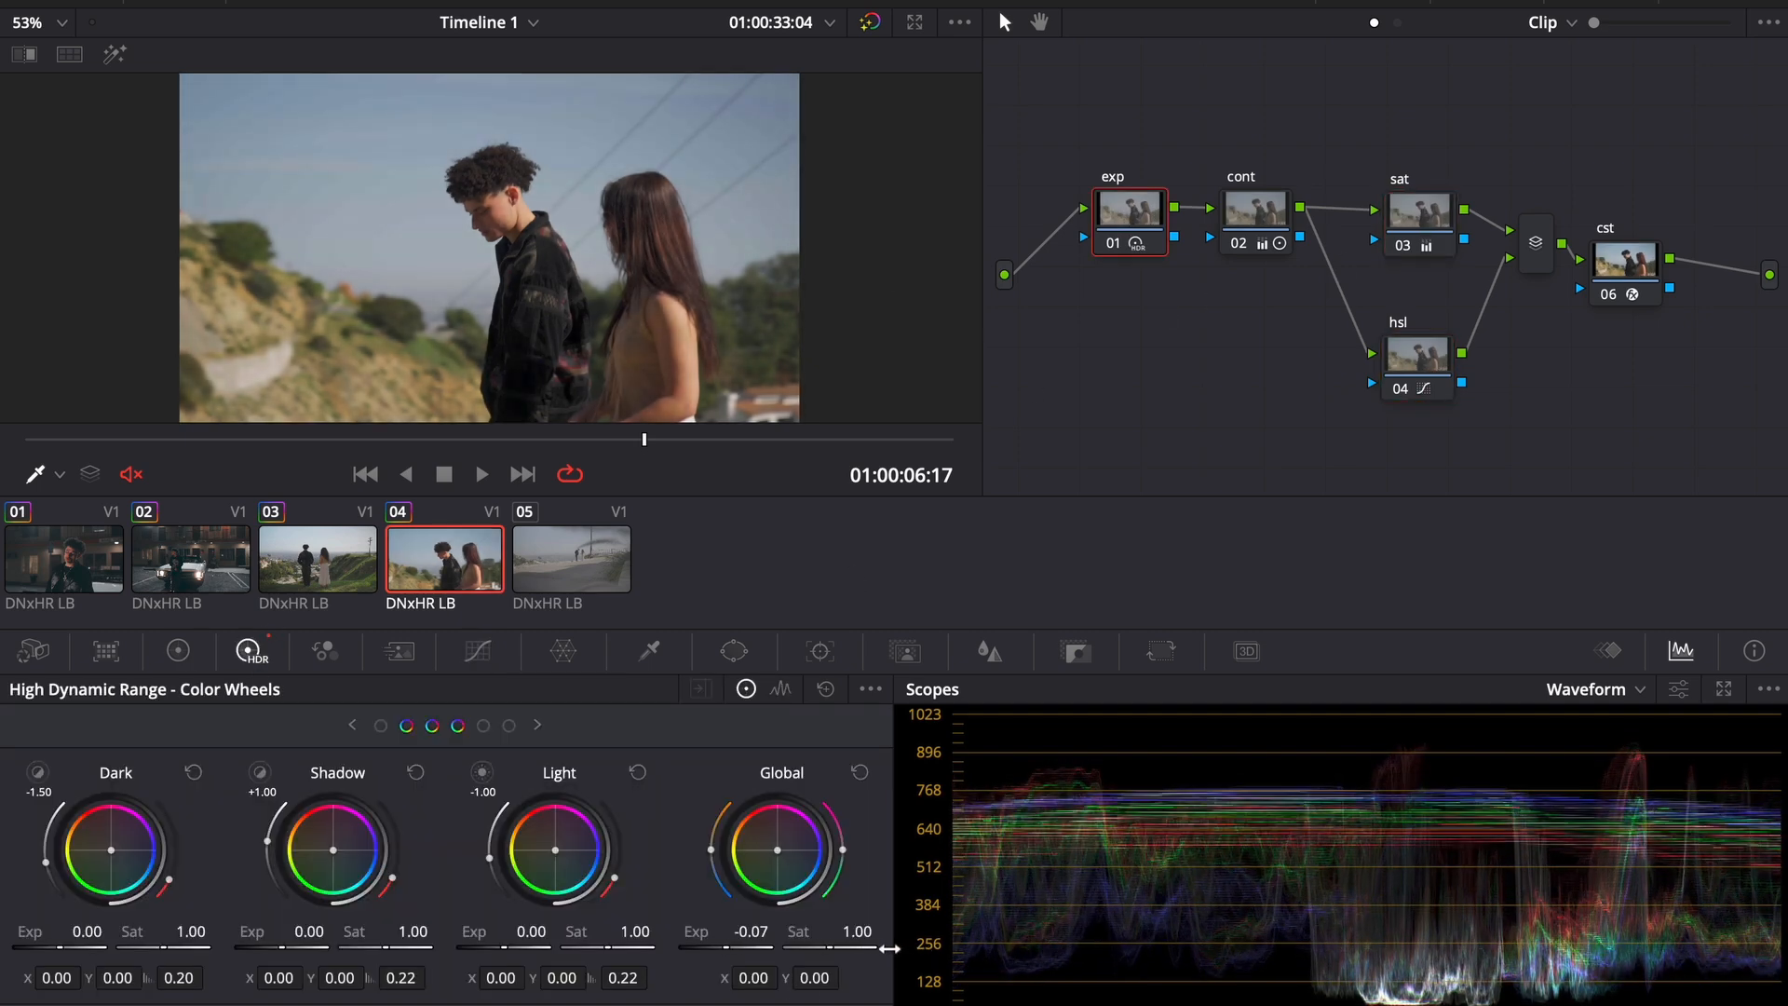
- Show clips 03 and 04 side by side in a split screen of the selected clips, and hide the clip thumbnails
left_click(273, 571)
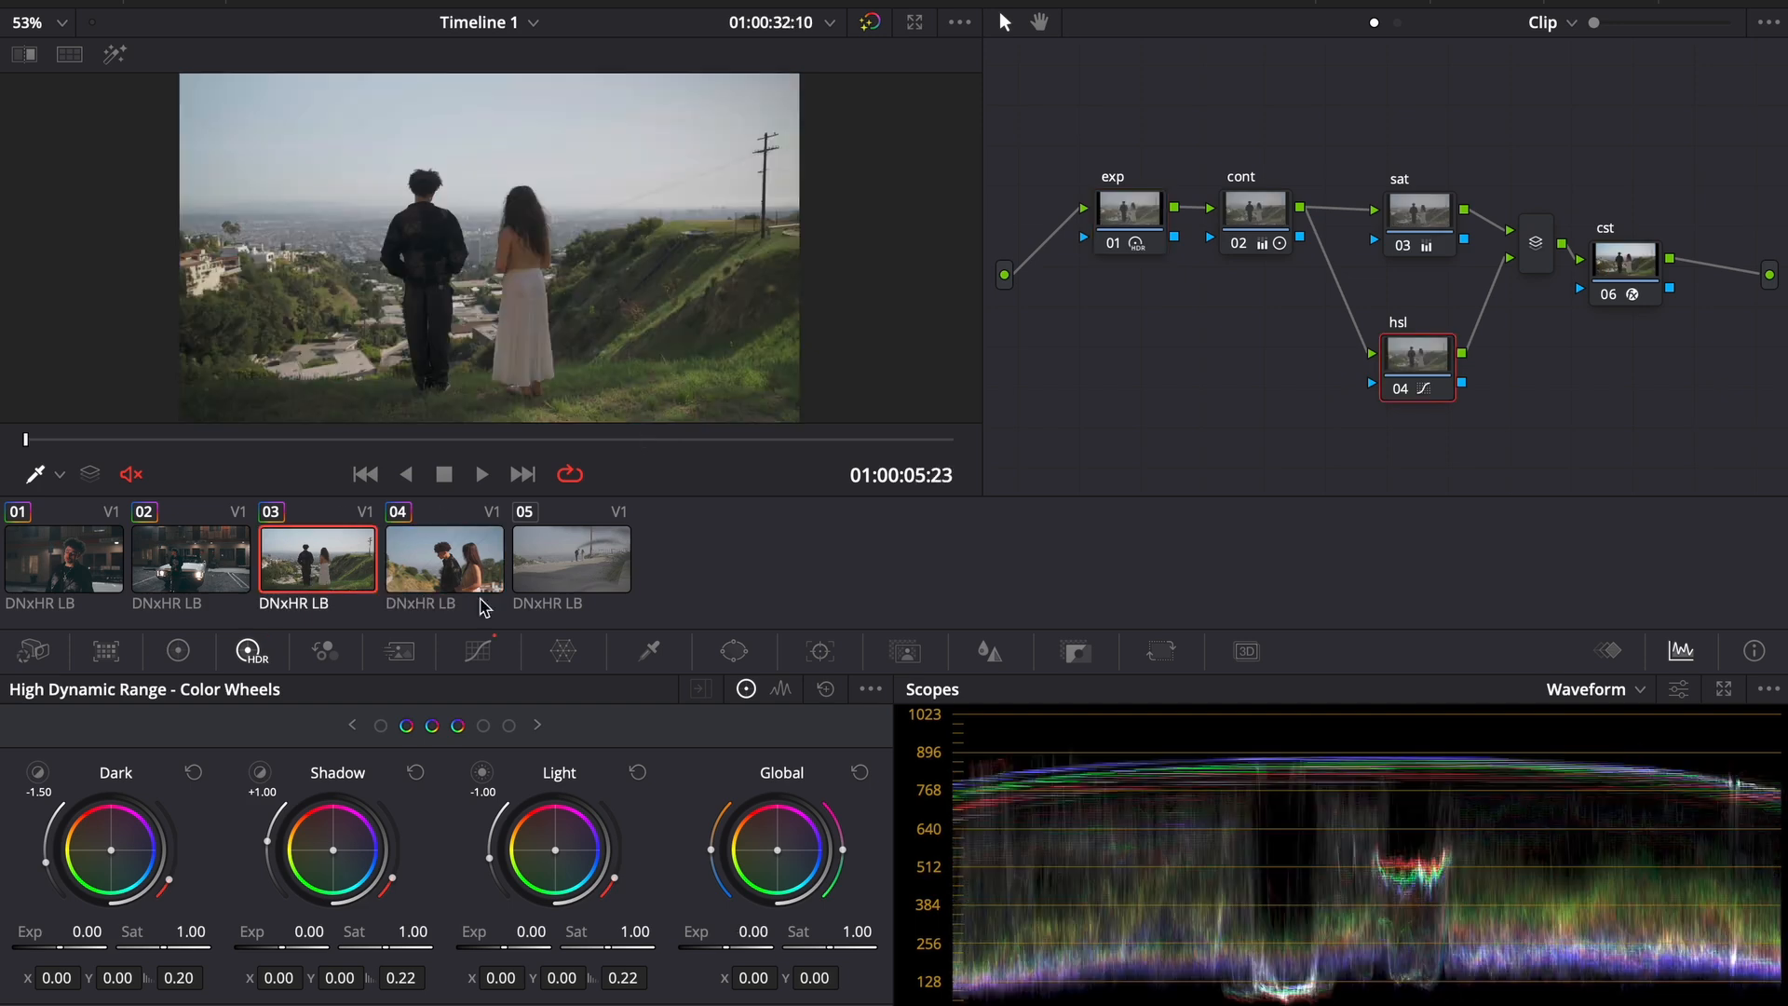
left_click(407, 572)
left_click(330, 579, "ctrl")
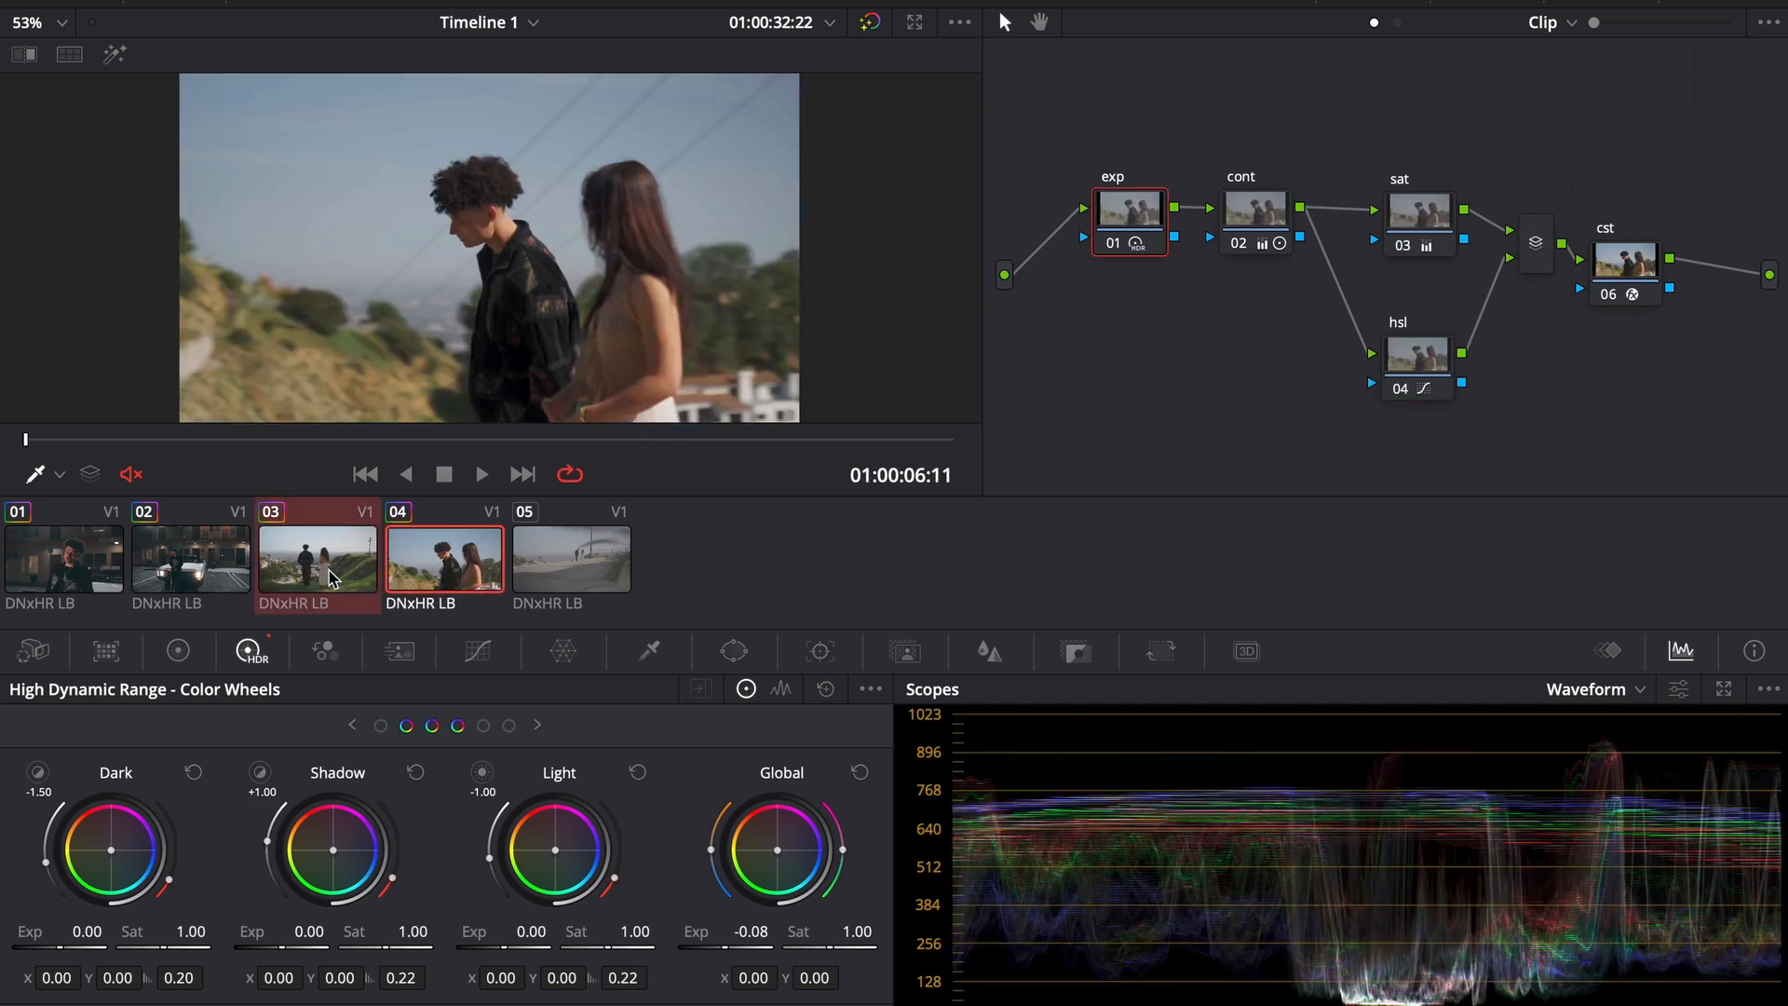
left_click(69, 54)
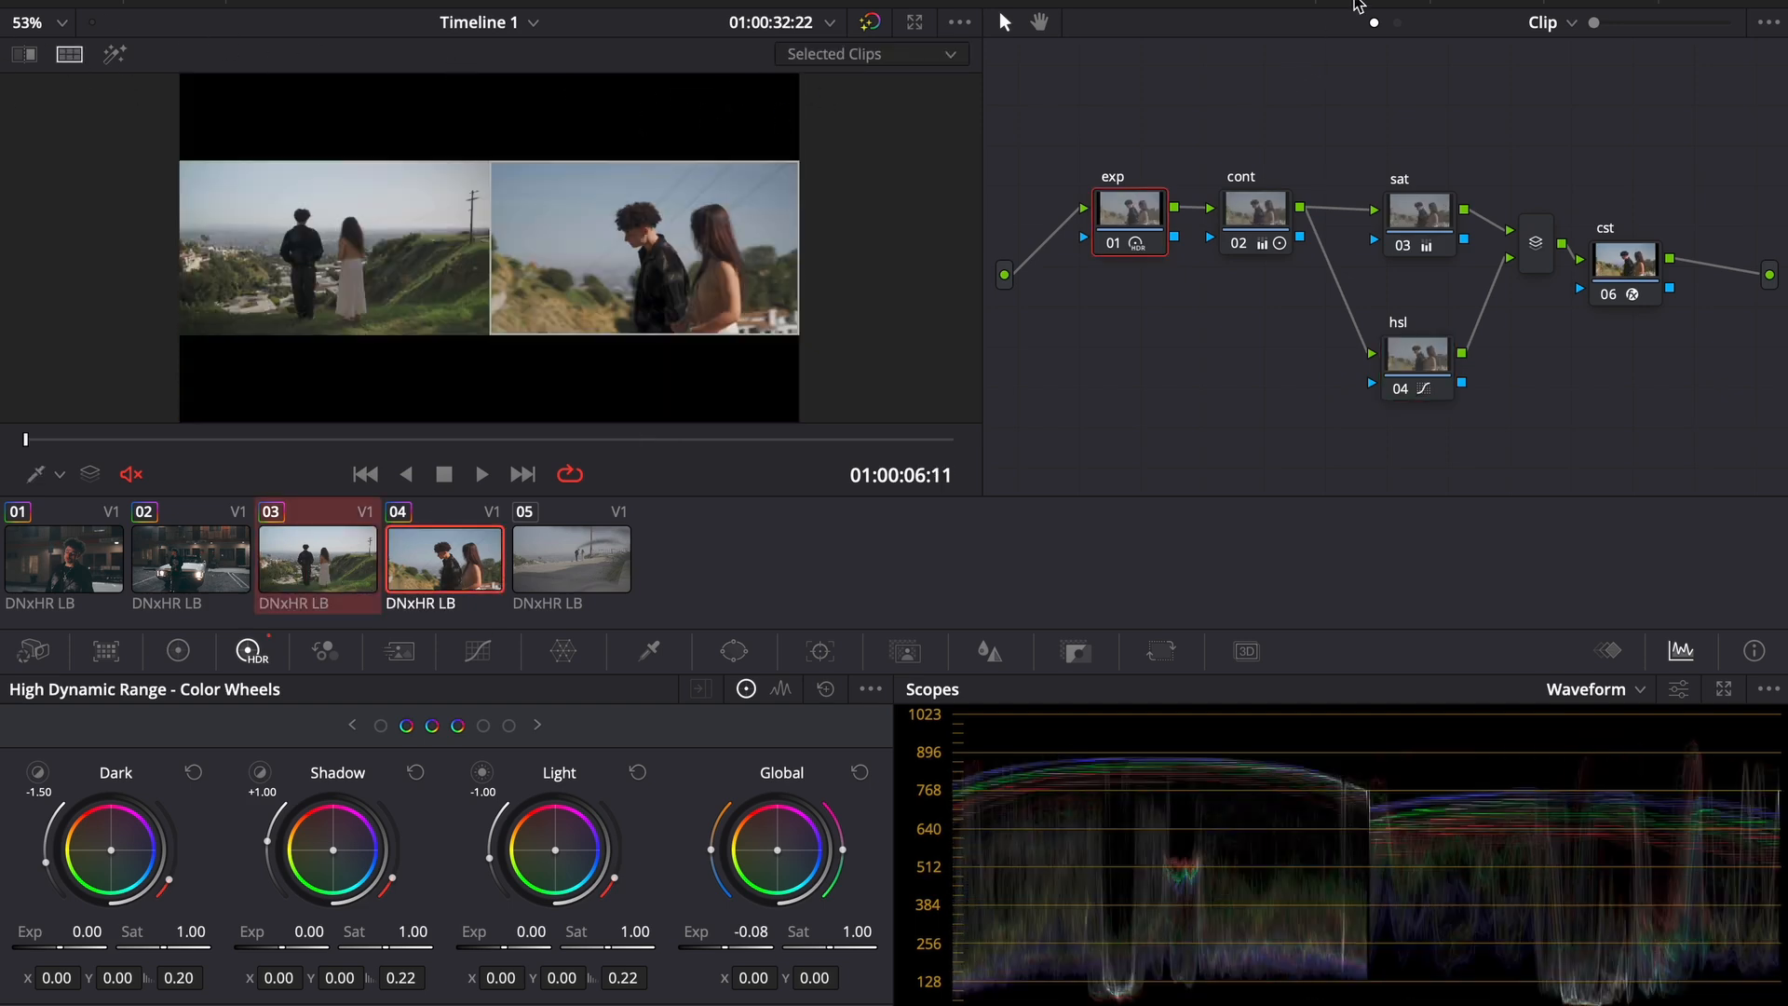
left_click(1355, 2)
- On clip 04's hsl node, strongly reduce the sky blue on Hue Vs Sat and lower the same hue very slightly on Hue Vs Hue
left_click(1408, 388)
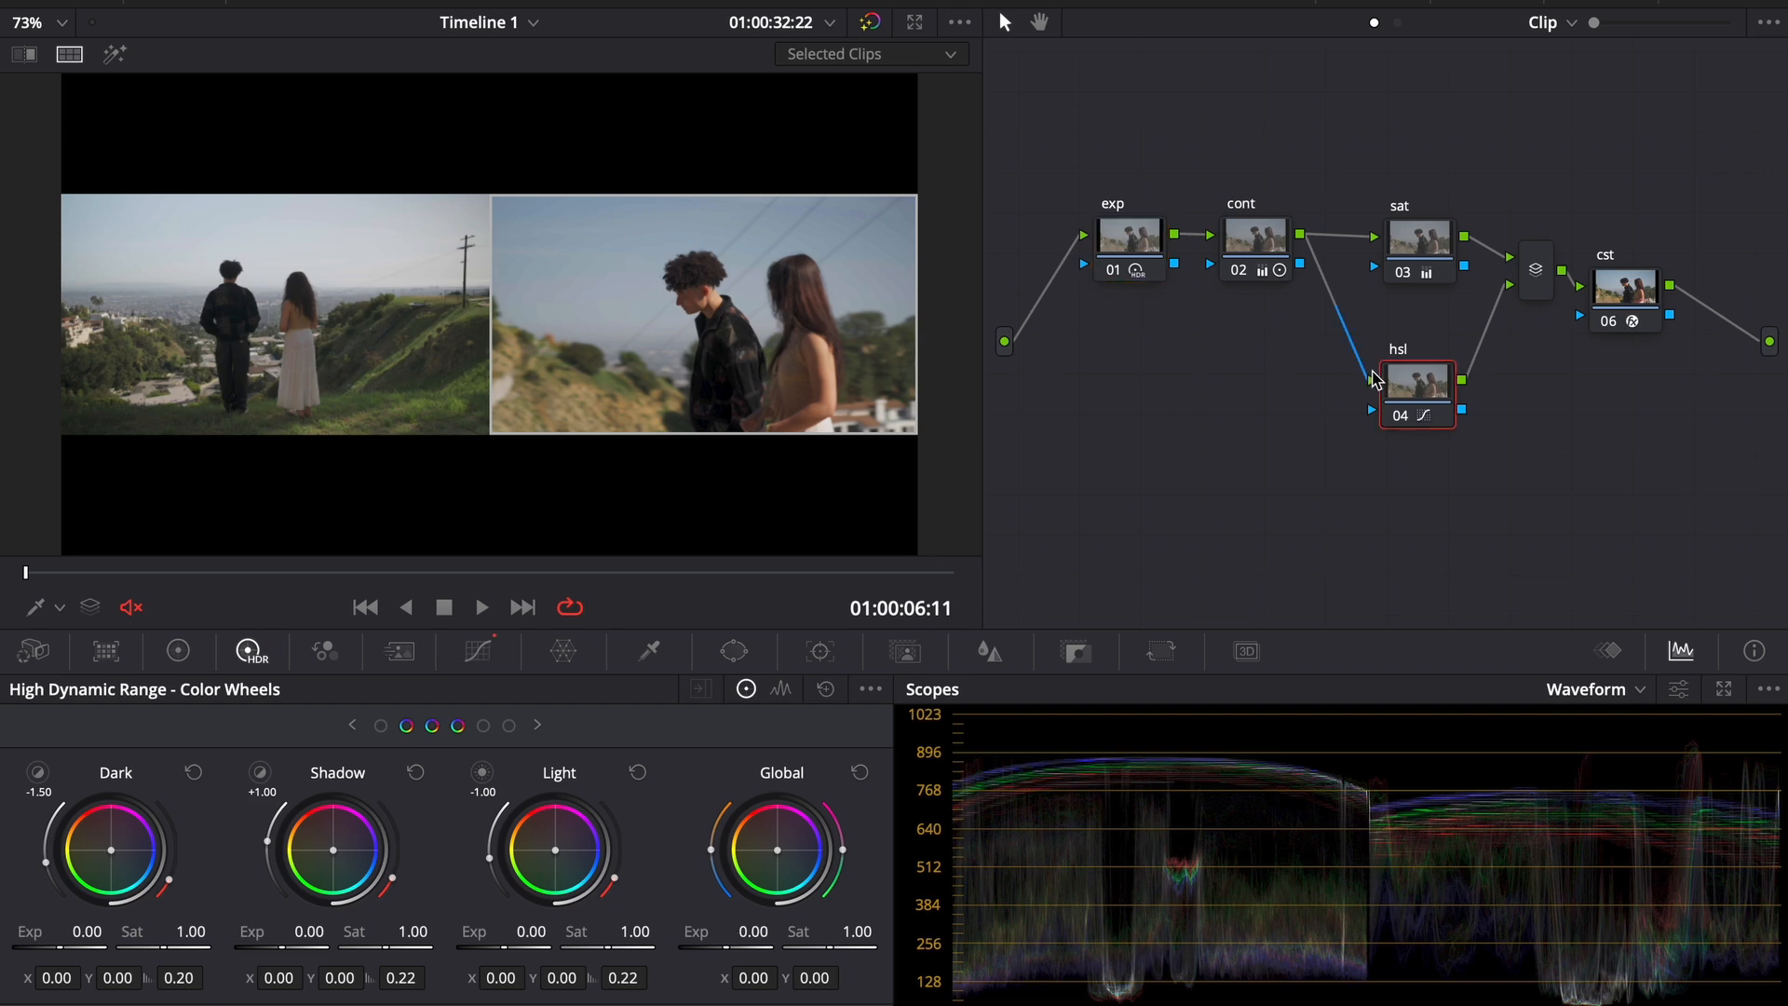
mouse_move(1413, 382)
left_mouse_down()
mouse_move(1358, 386)
mouse_move(1380, 391)
left_mouse_up()
left_click(478, 651)
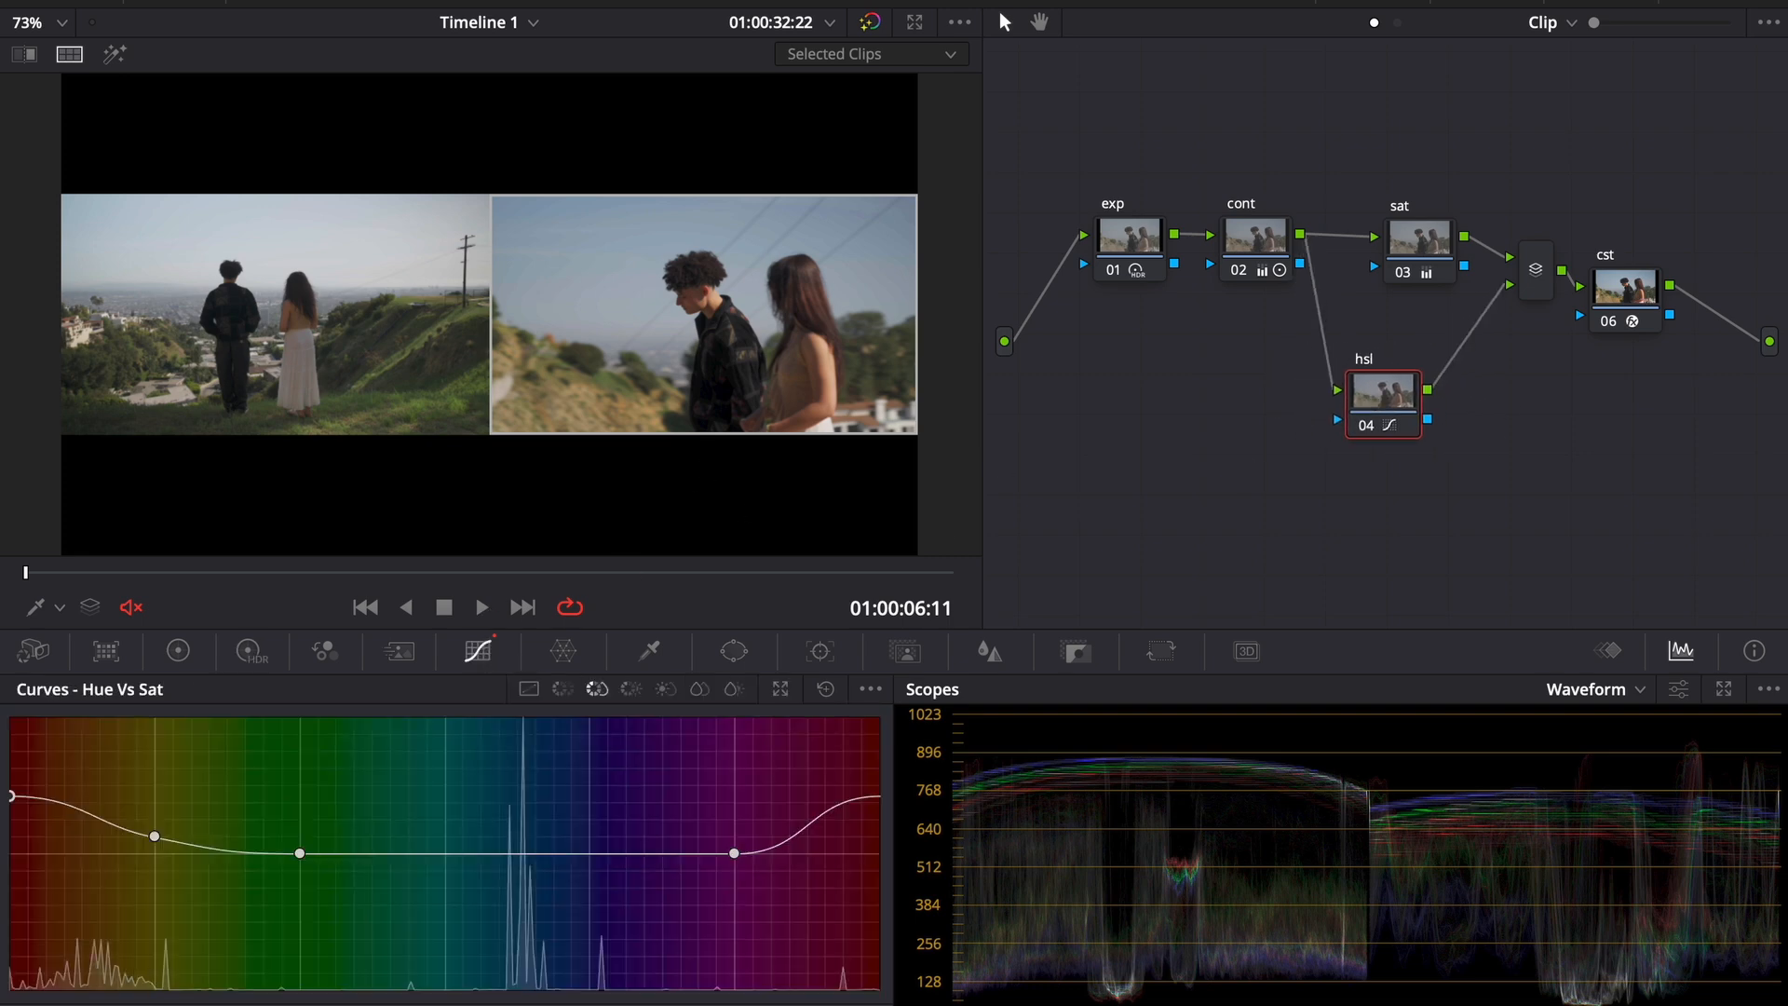
left_click(506, 1003)
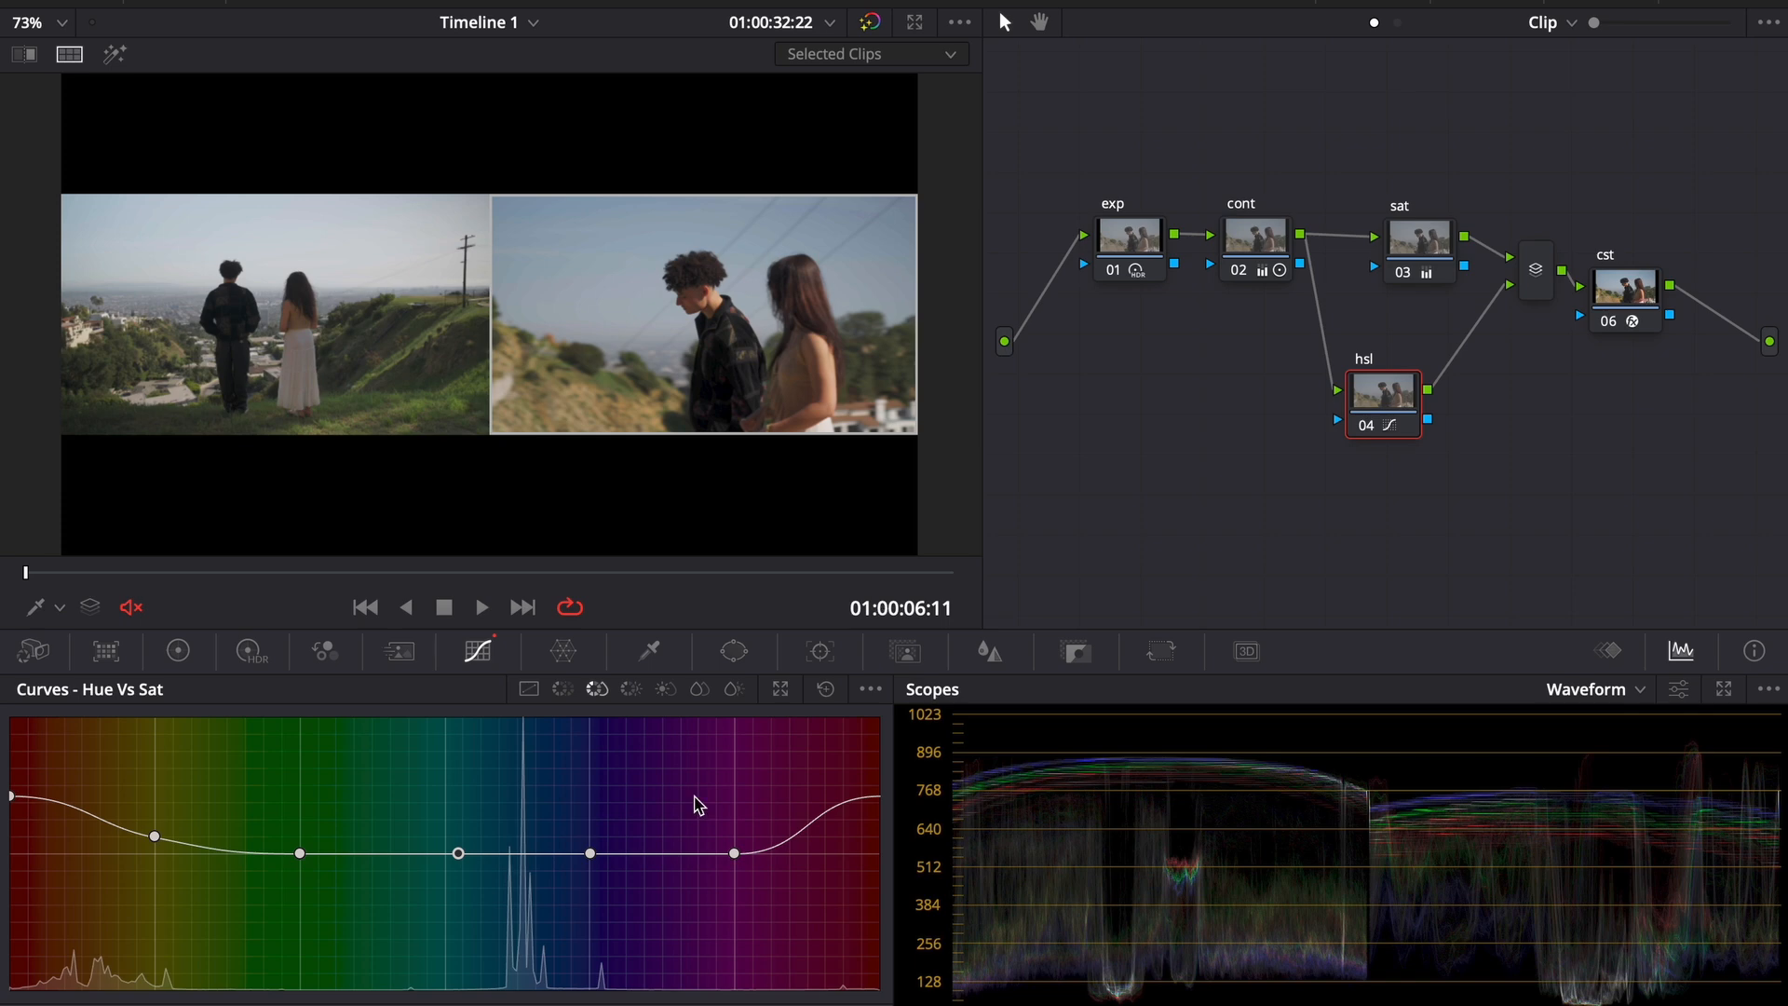
left_click_drag(459, 853, 526, 931)
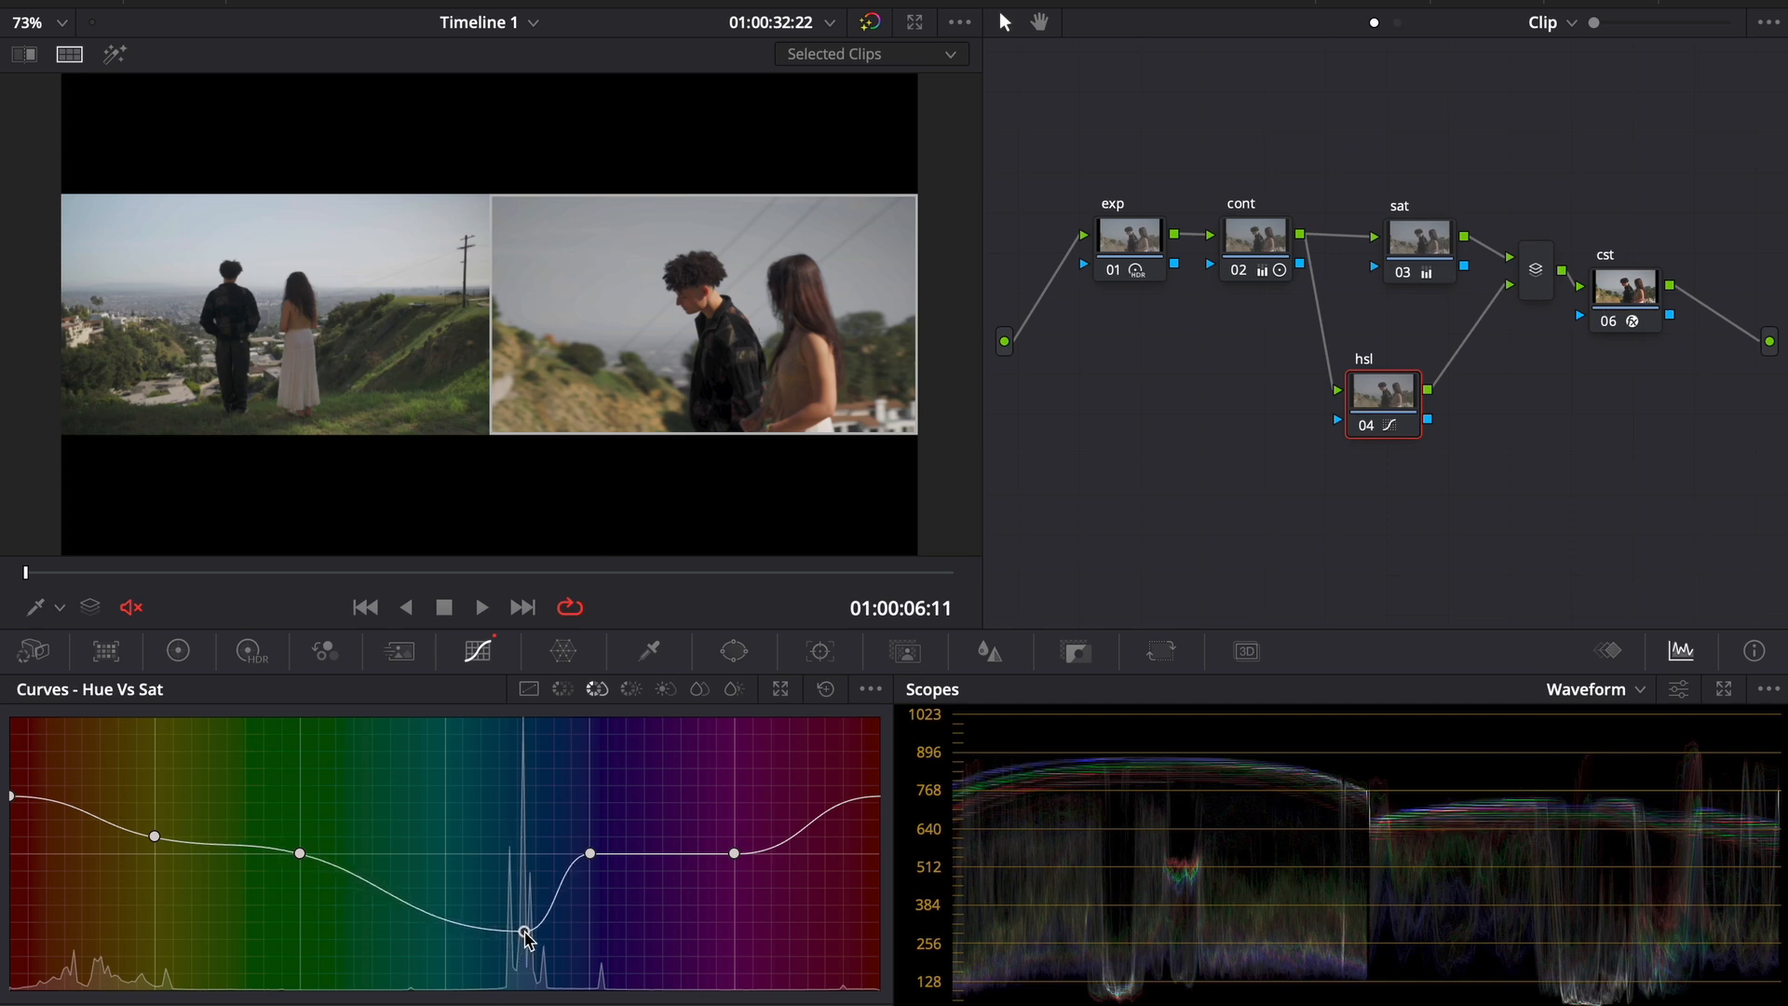
left_click(562, 689)
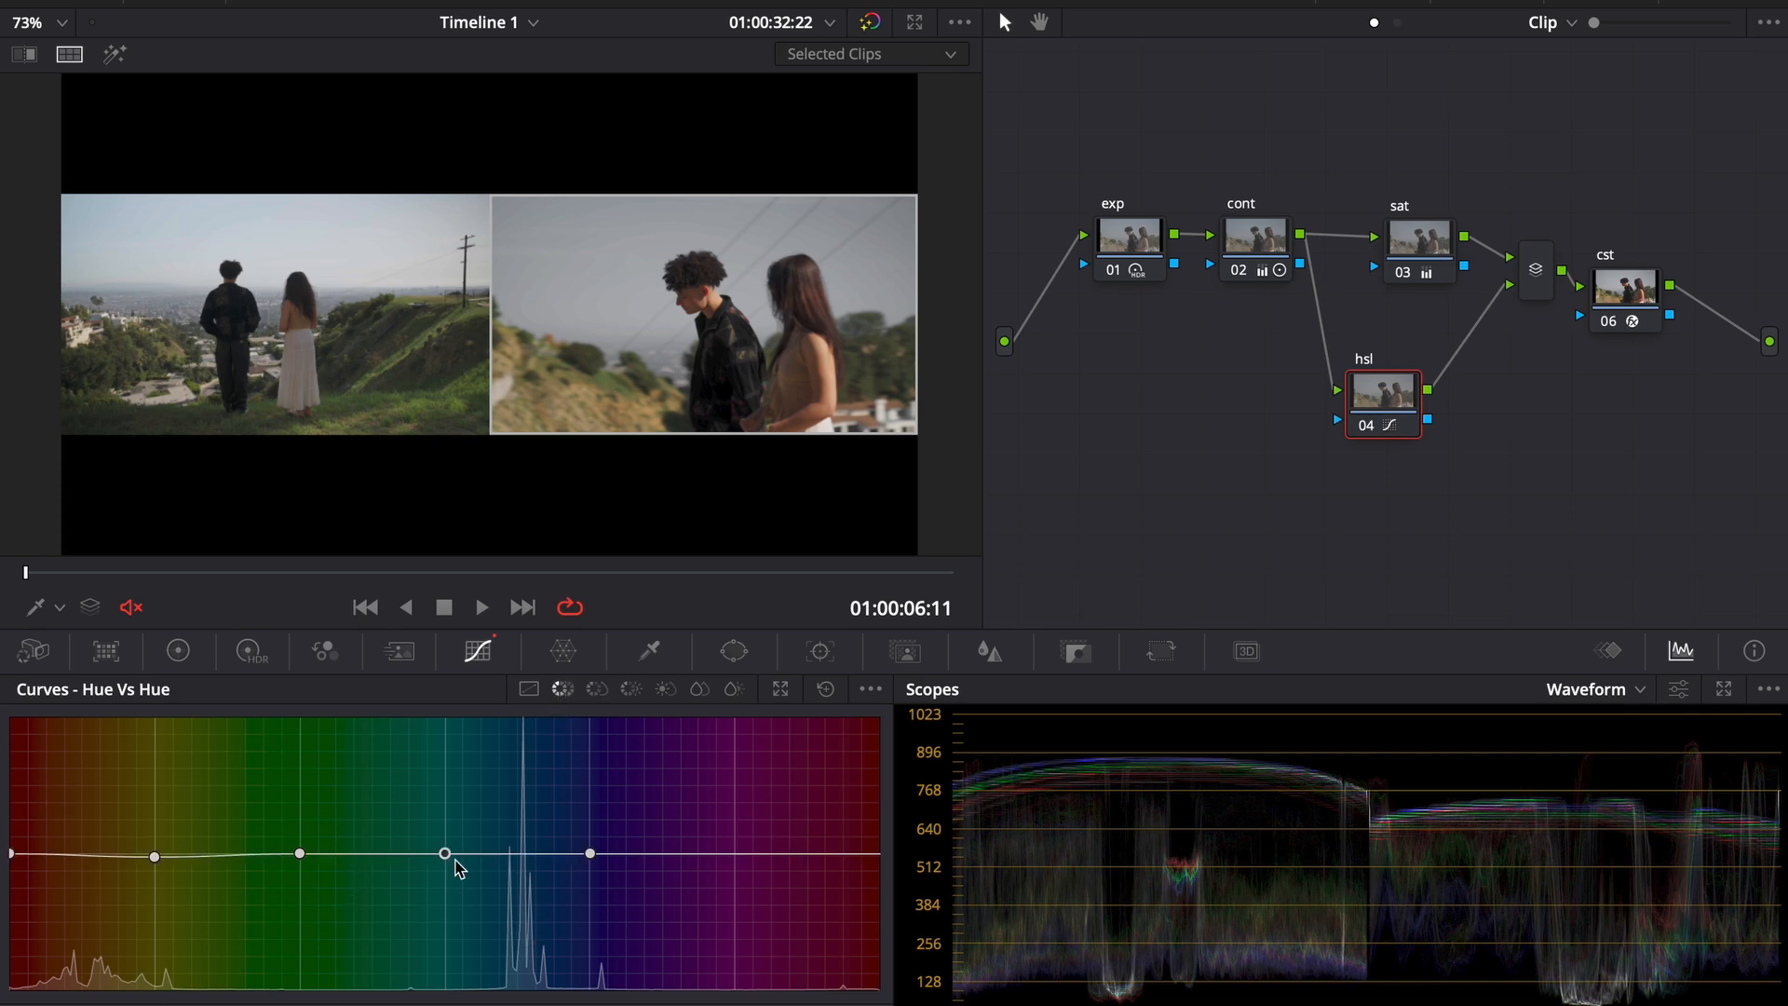
left_click_drag(447, 853, 528, 864)
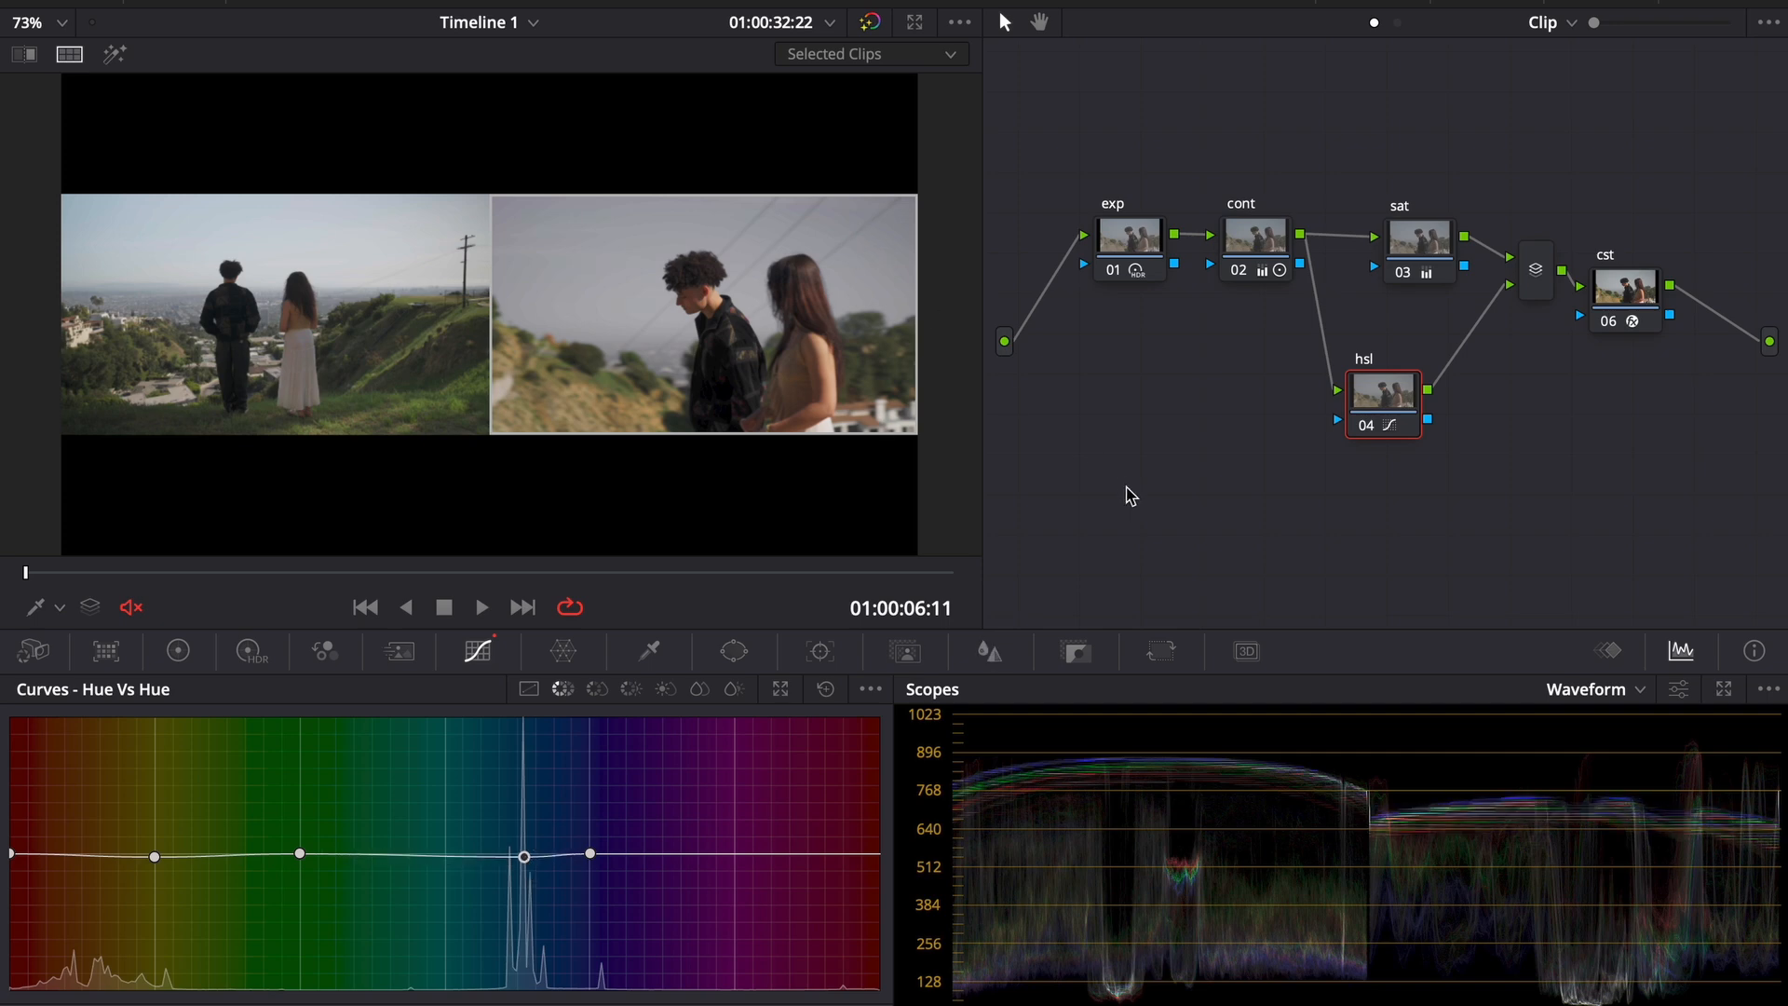
- Raise the exp node's HDR Global exposure to 0.08 while comparing against clip 03
left_click(1129, 253)
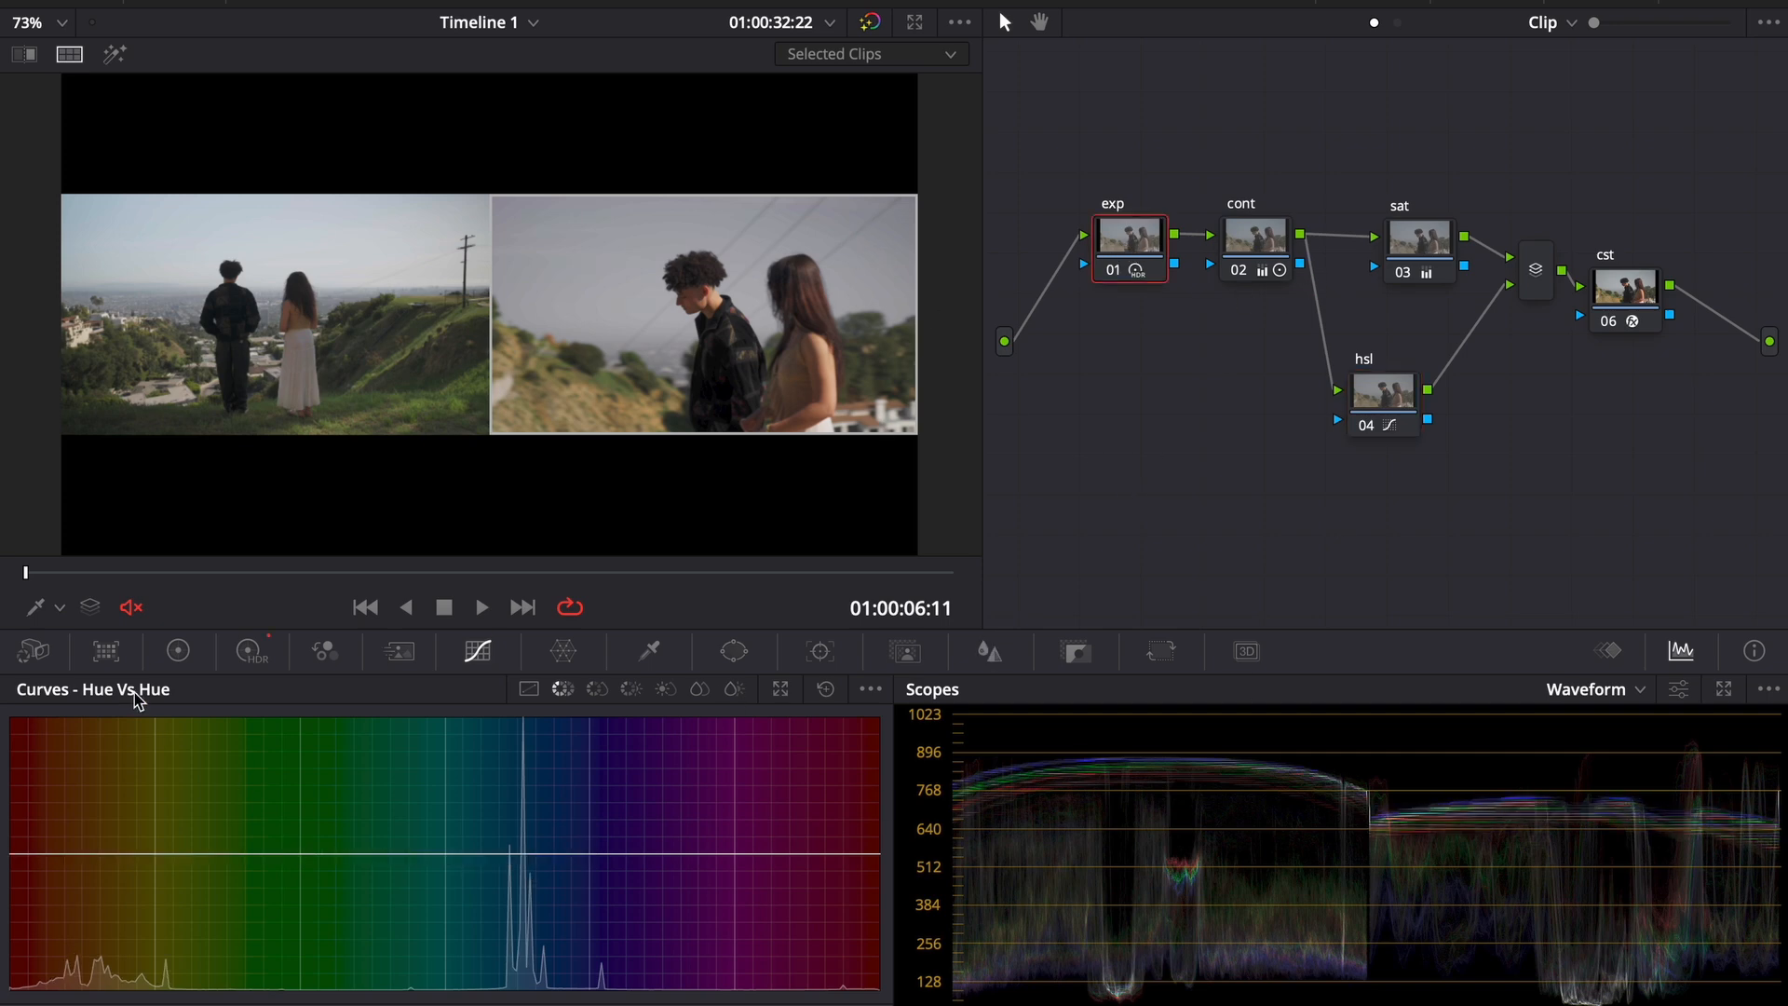
left_click(252, 654)
left_click_drag(724, 943, 728, 943)
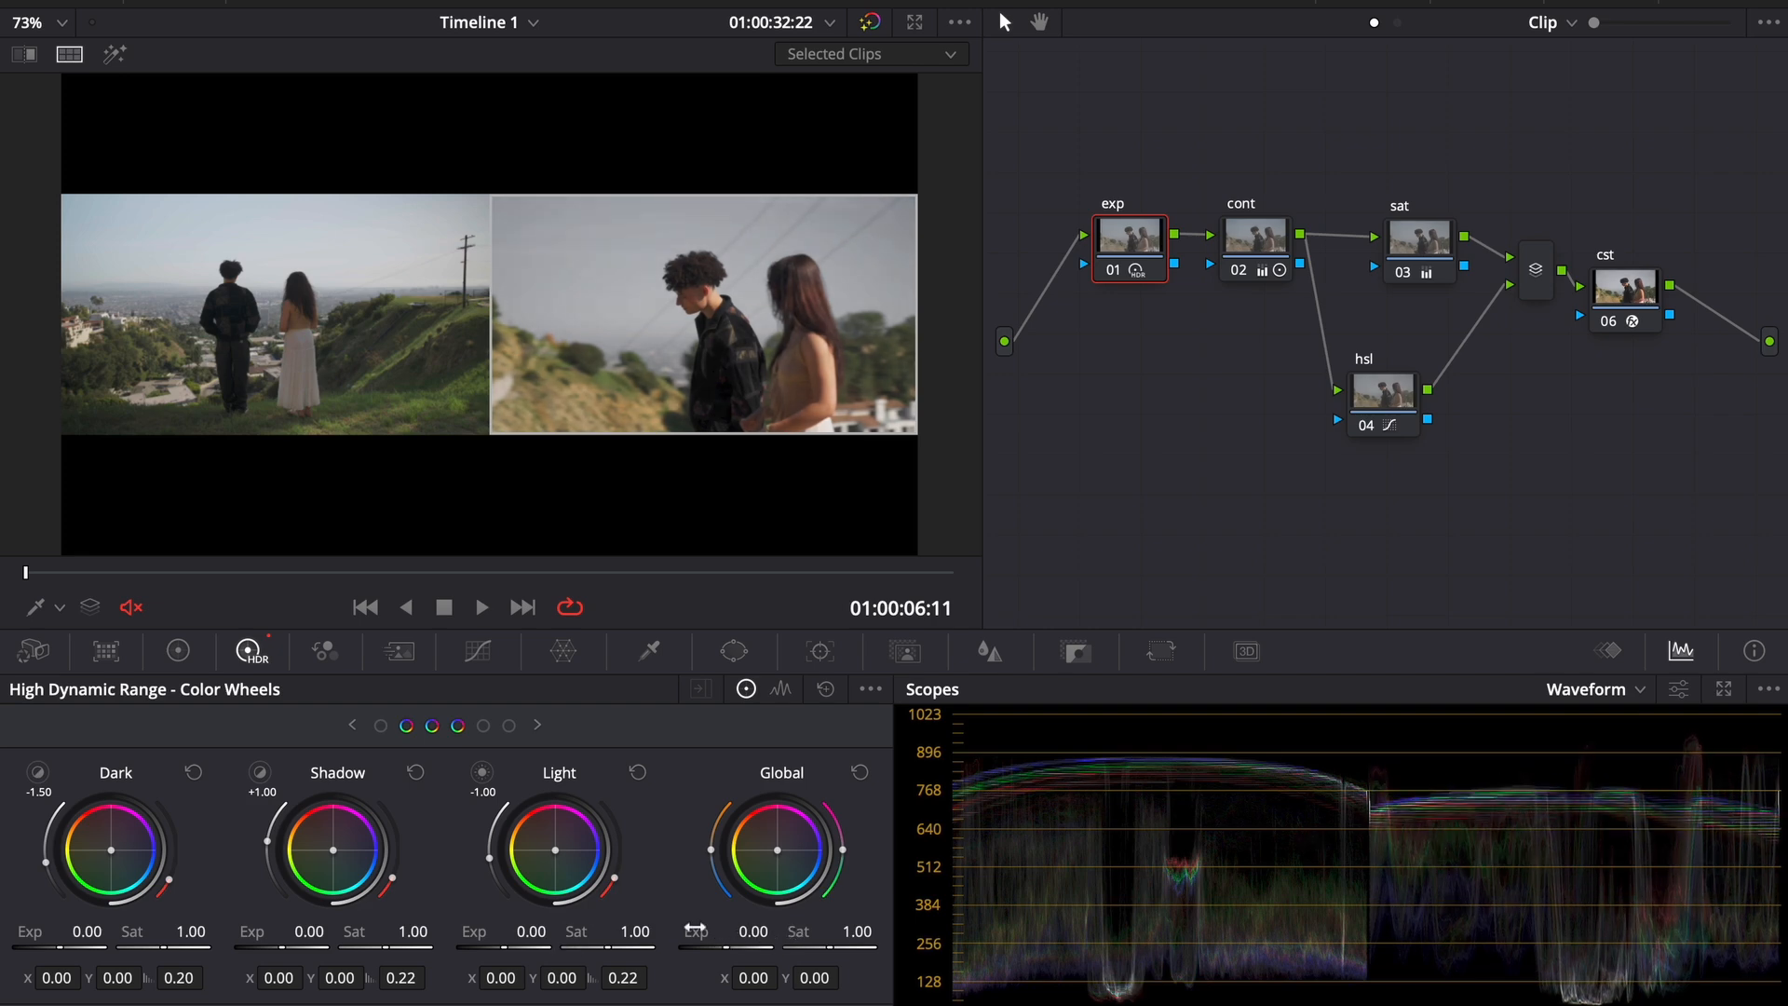
left_click_drag(724, 946, 758, 944)
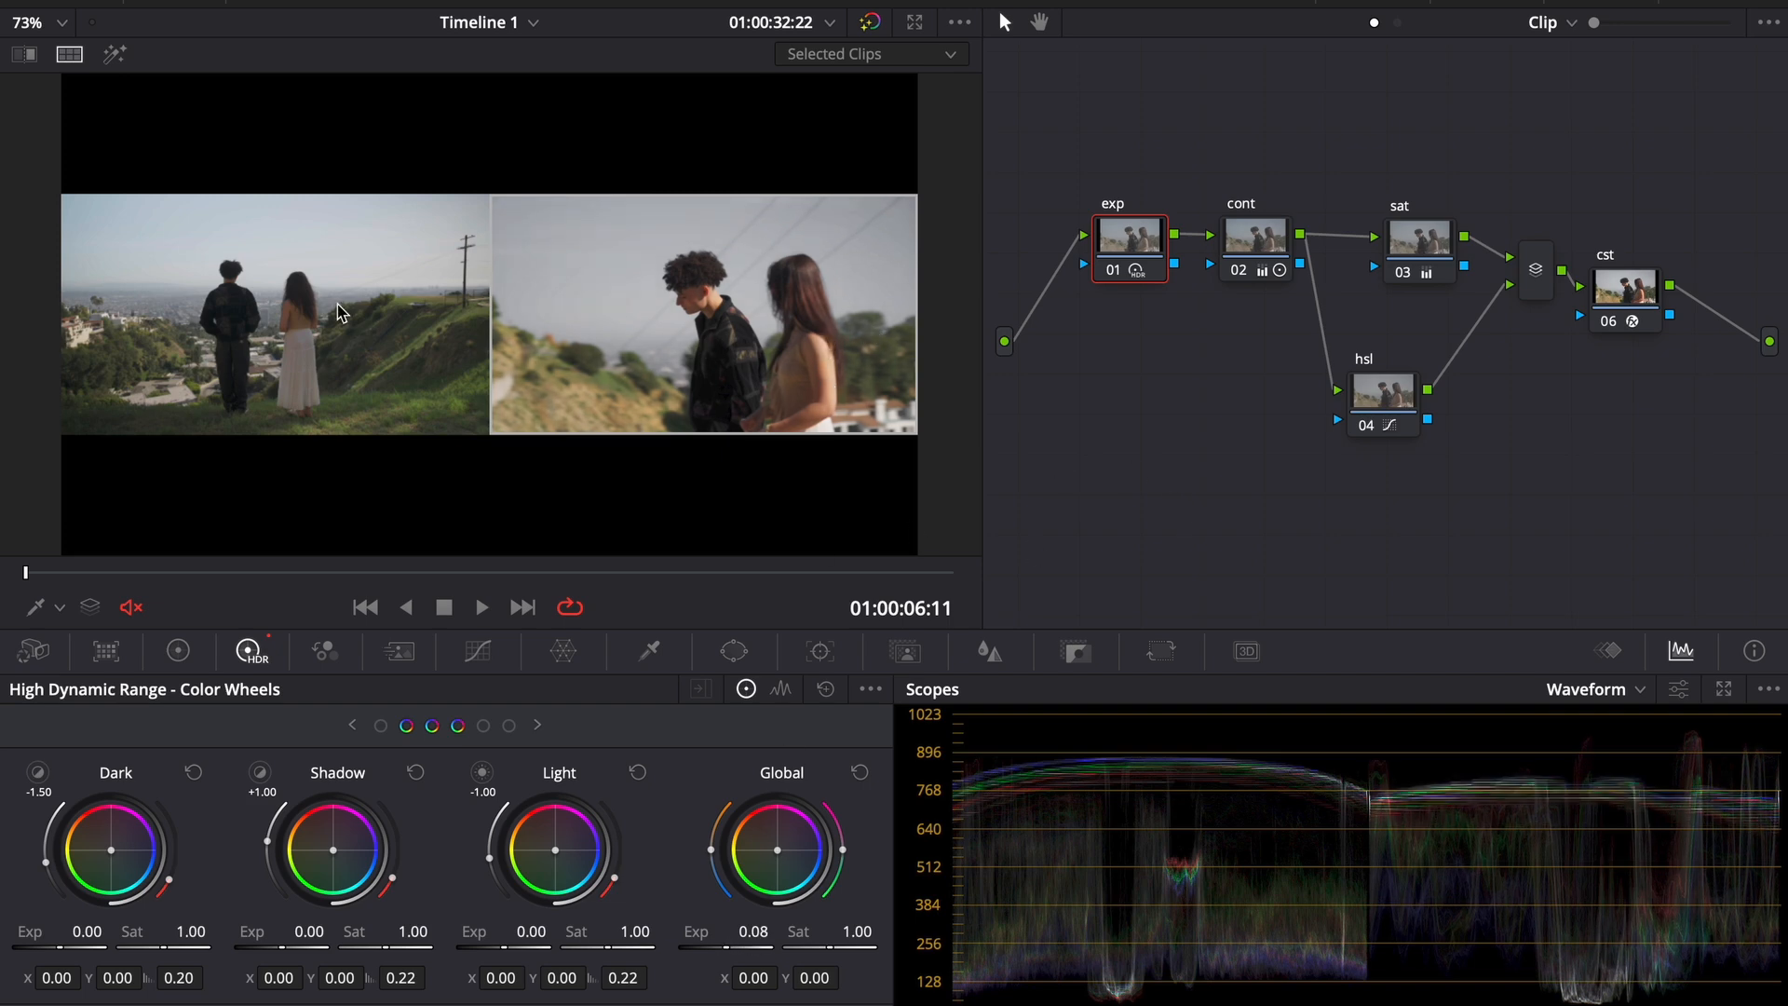
- Lower the Gain on the cont node's primary color wheels to 0.85
left_click(1285, 253)
left_click(178, 651)
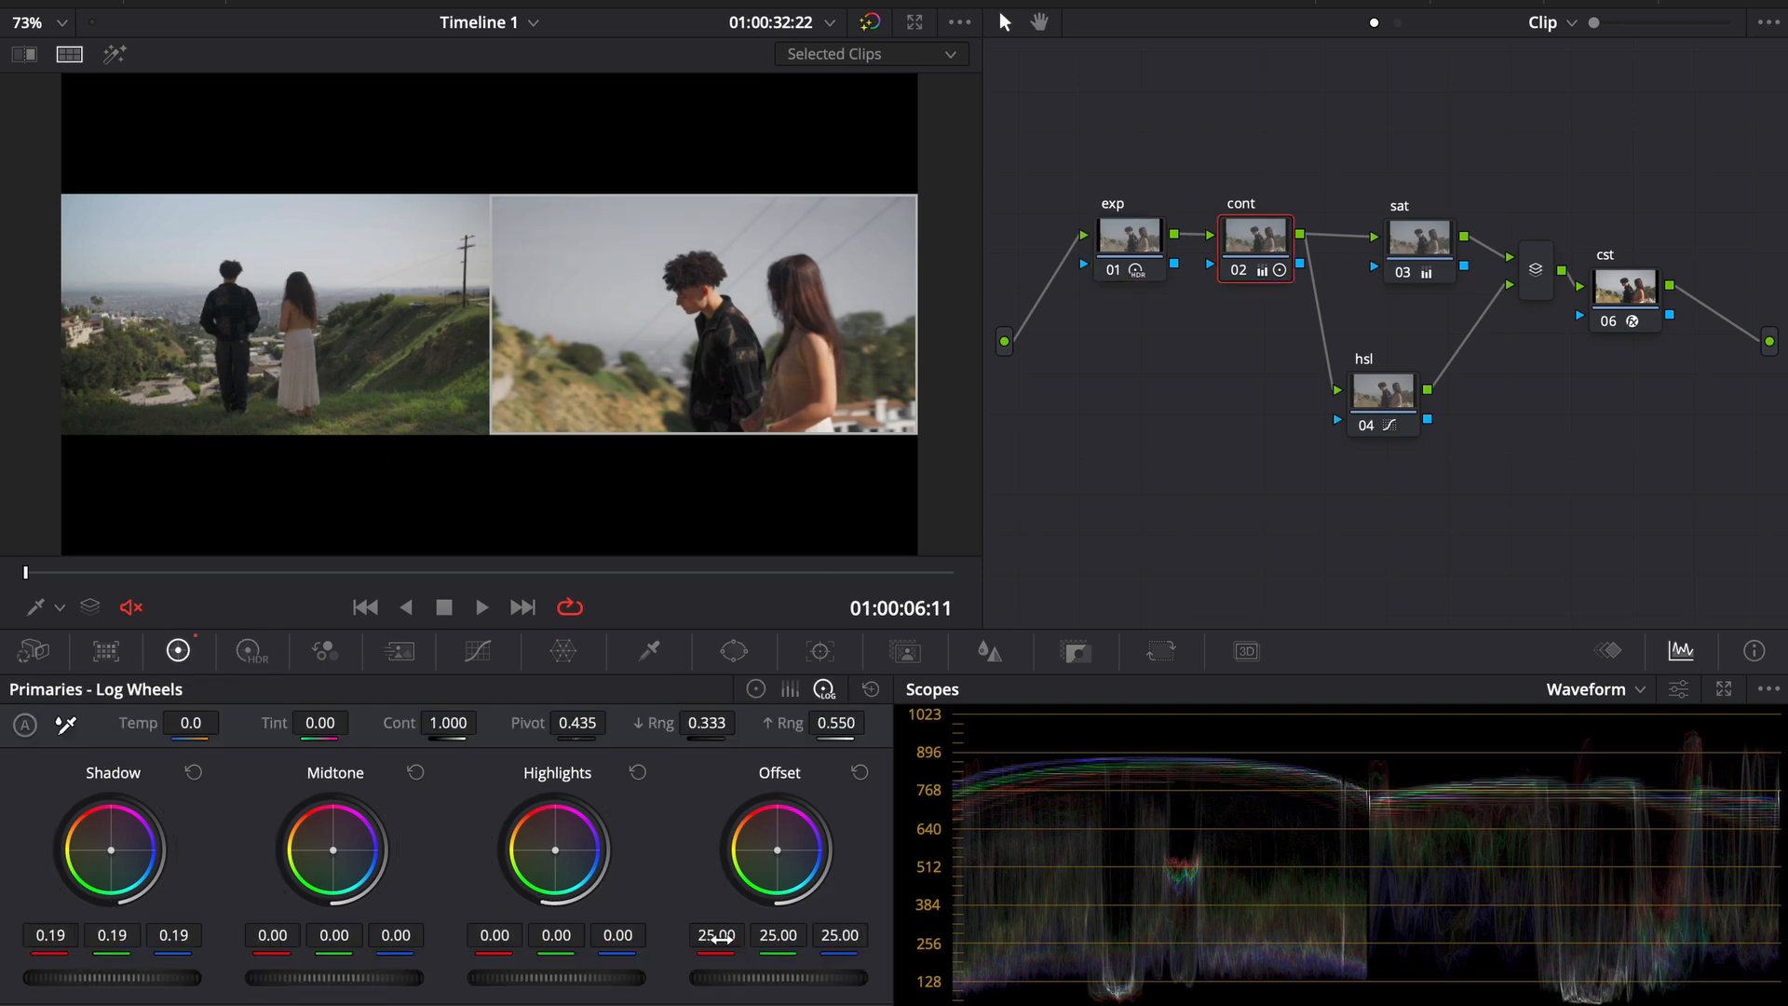
left_click(748, 693)
left_click_drag(575, 986, 521, 985)
- Raise the exp node's HDR Global exposure to 0.54
left_click(250, 651)
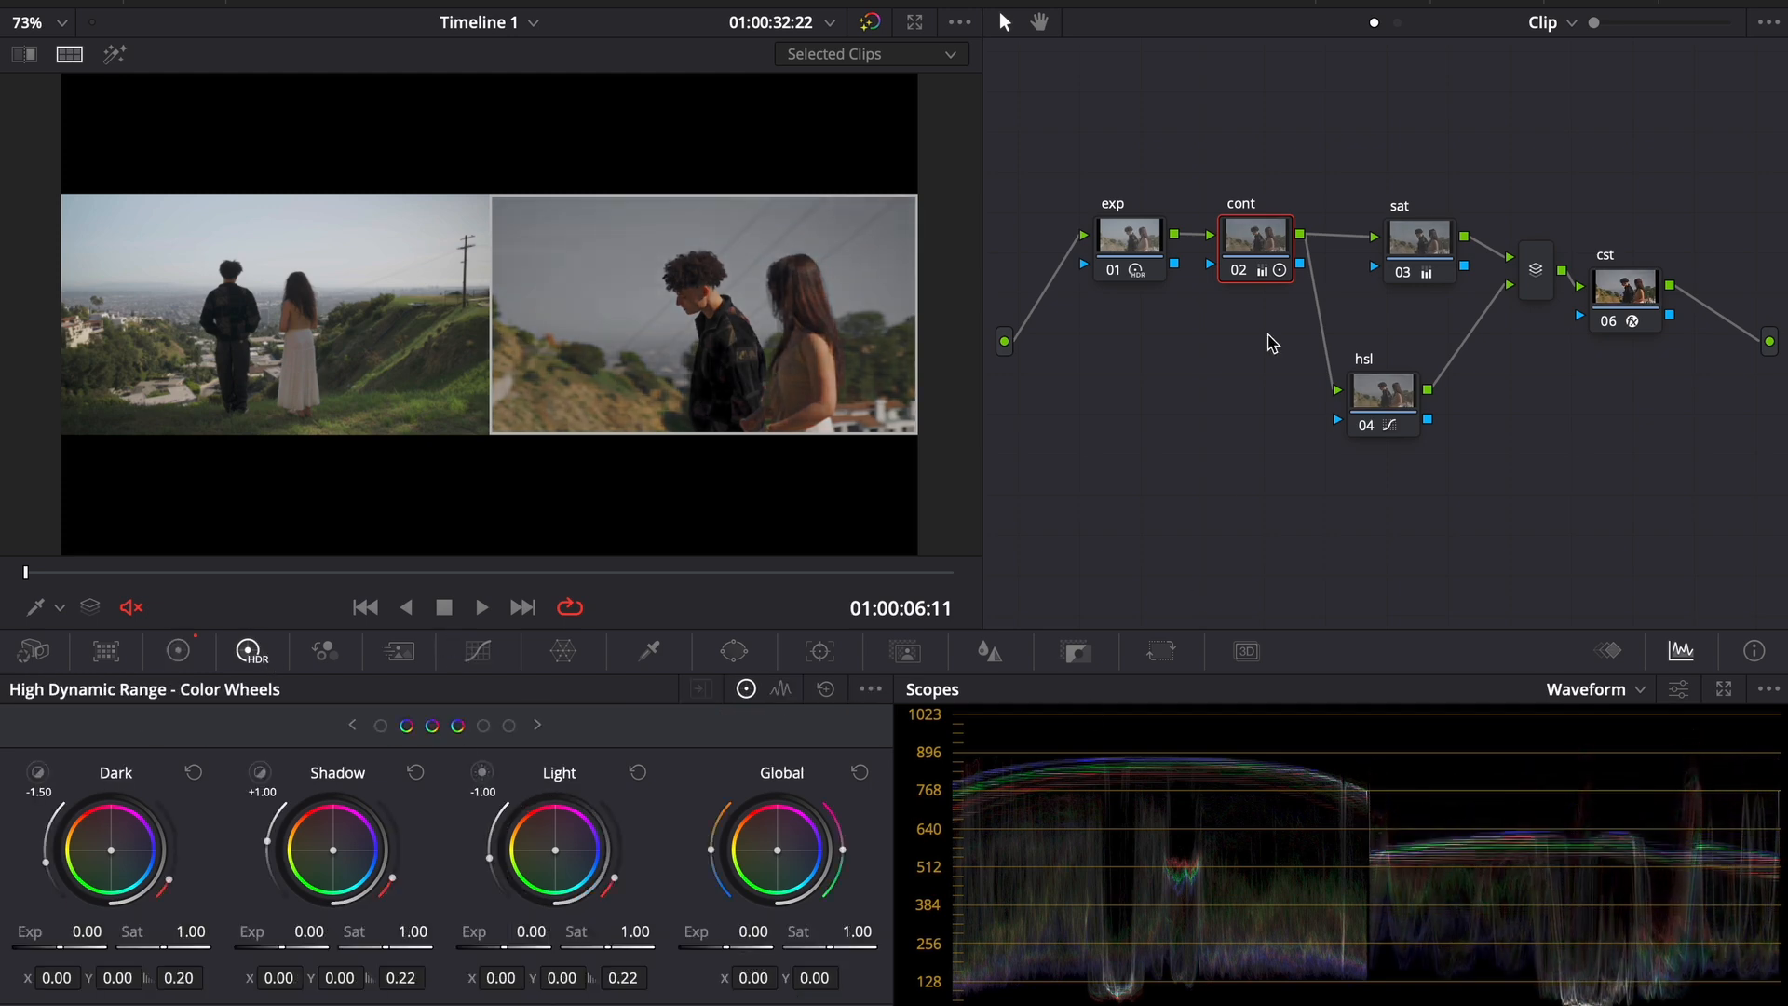
left_click(1154, 261)
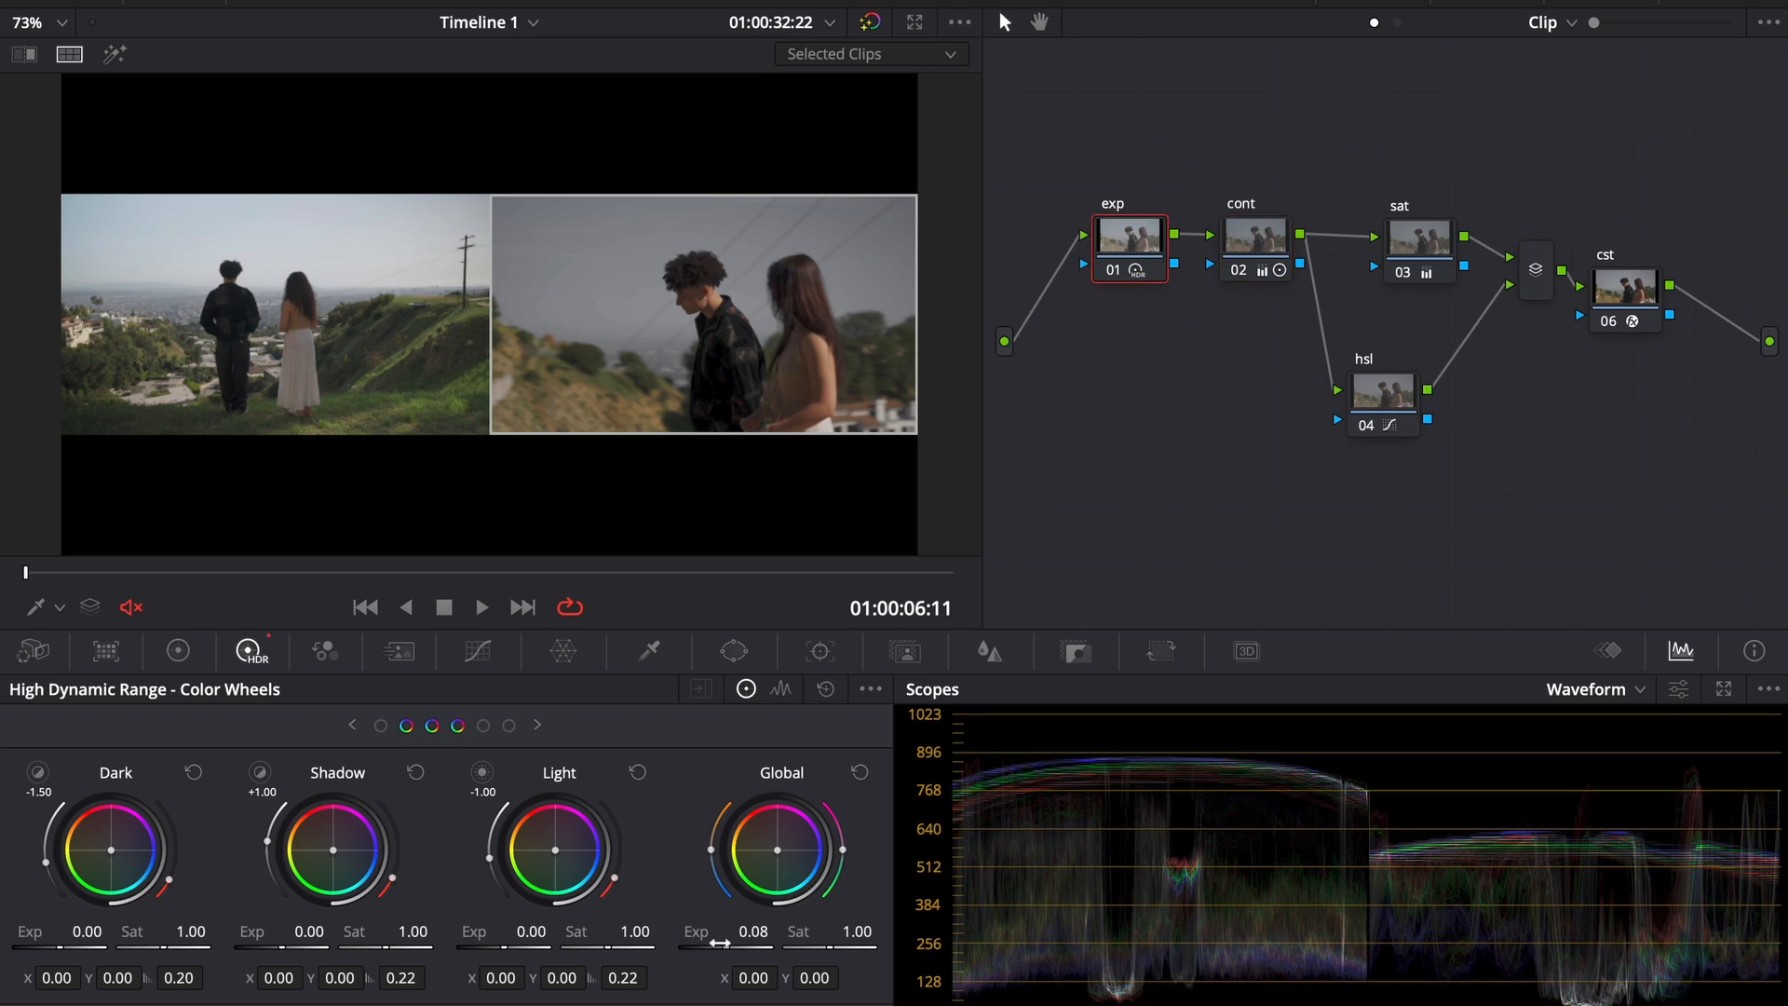
left_click_drag(722, 942, 945, 937)
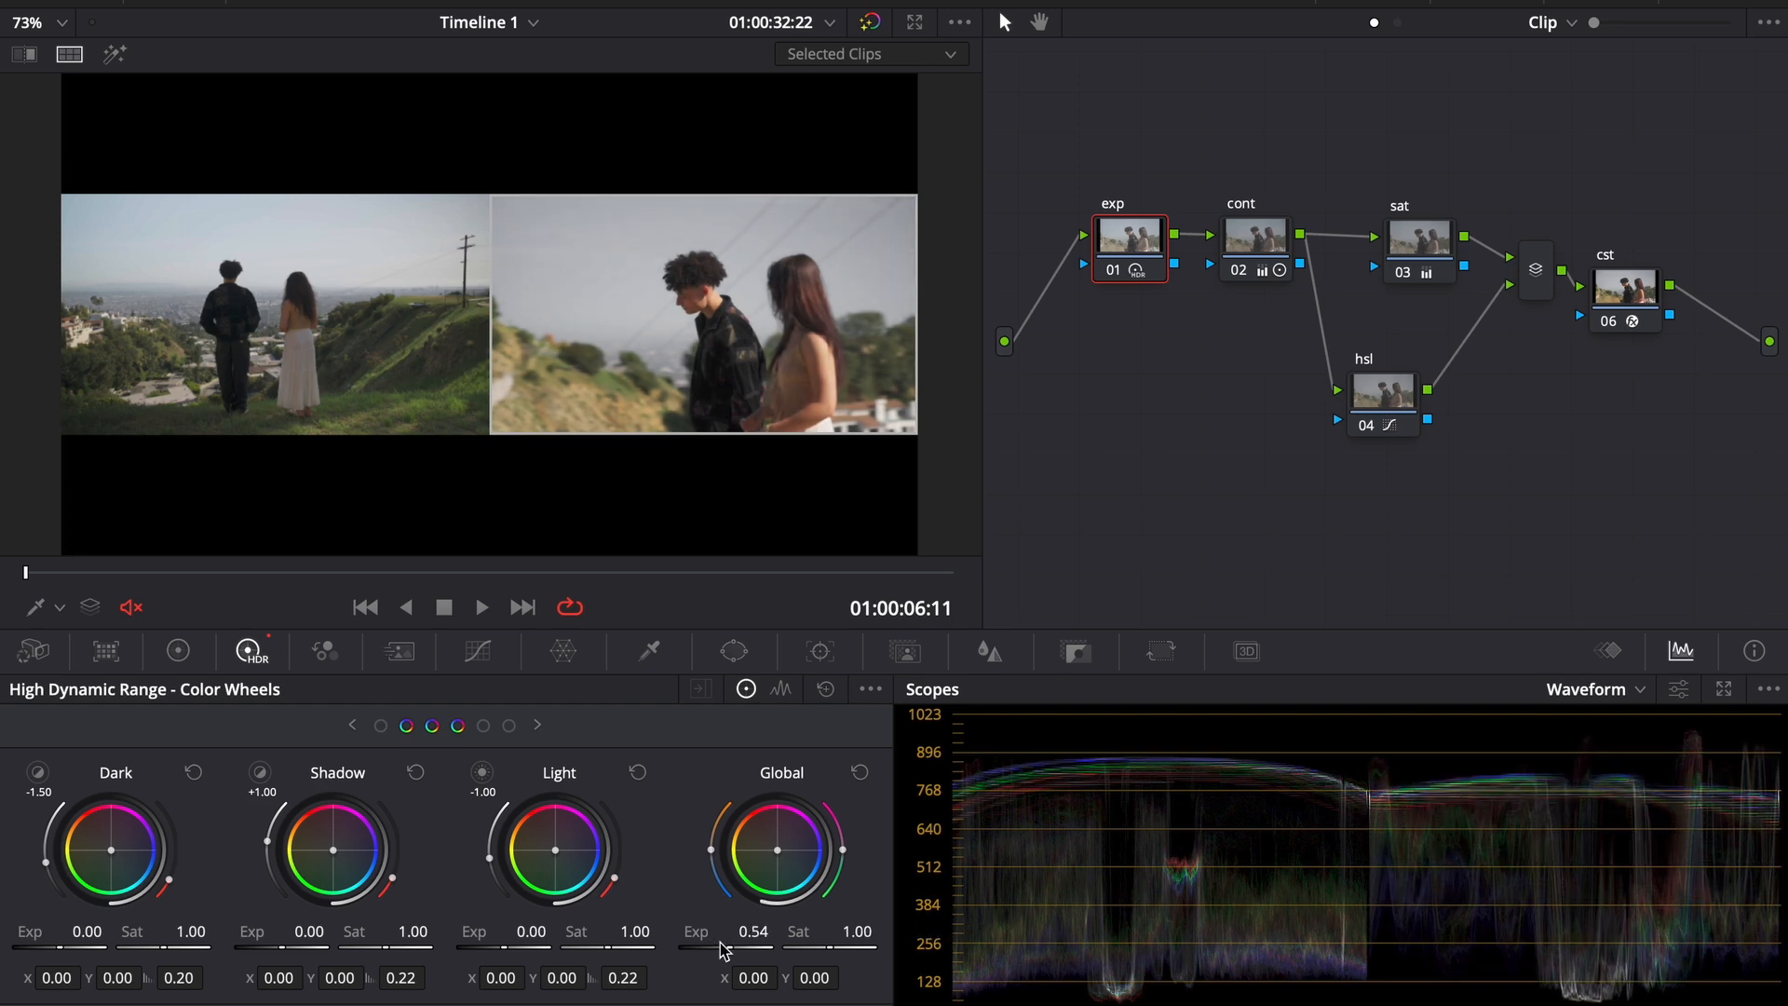
- Lower the cont node's Gain to 0.82 and play the clip briefly to check the match
left_click(1274, 245)
left_click(198, 657)
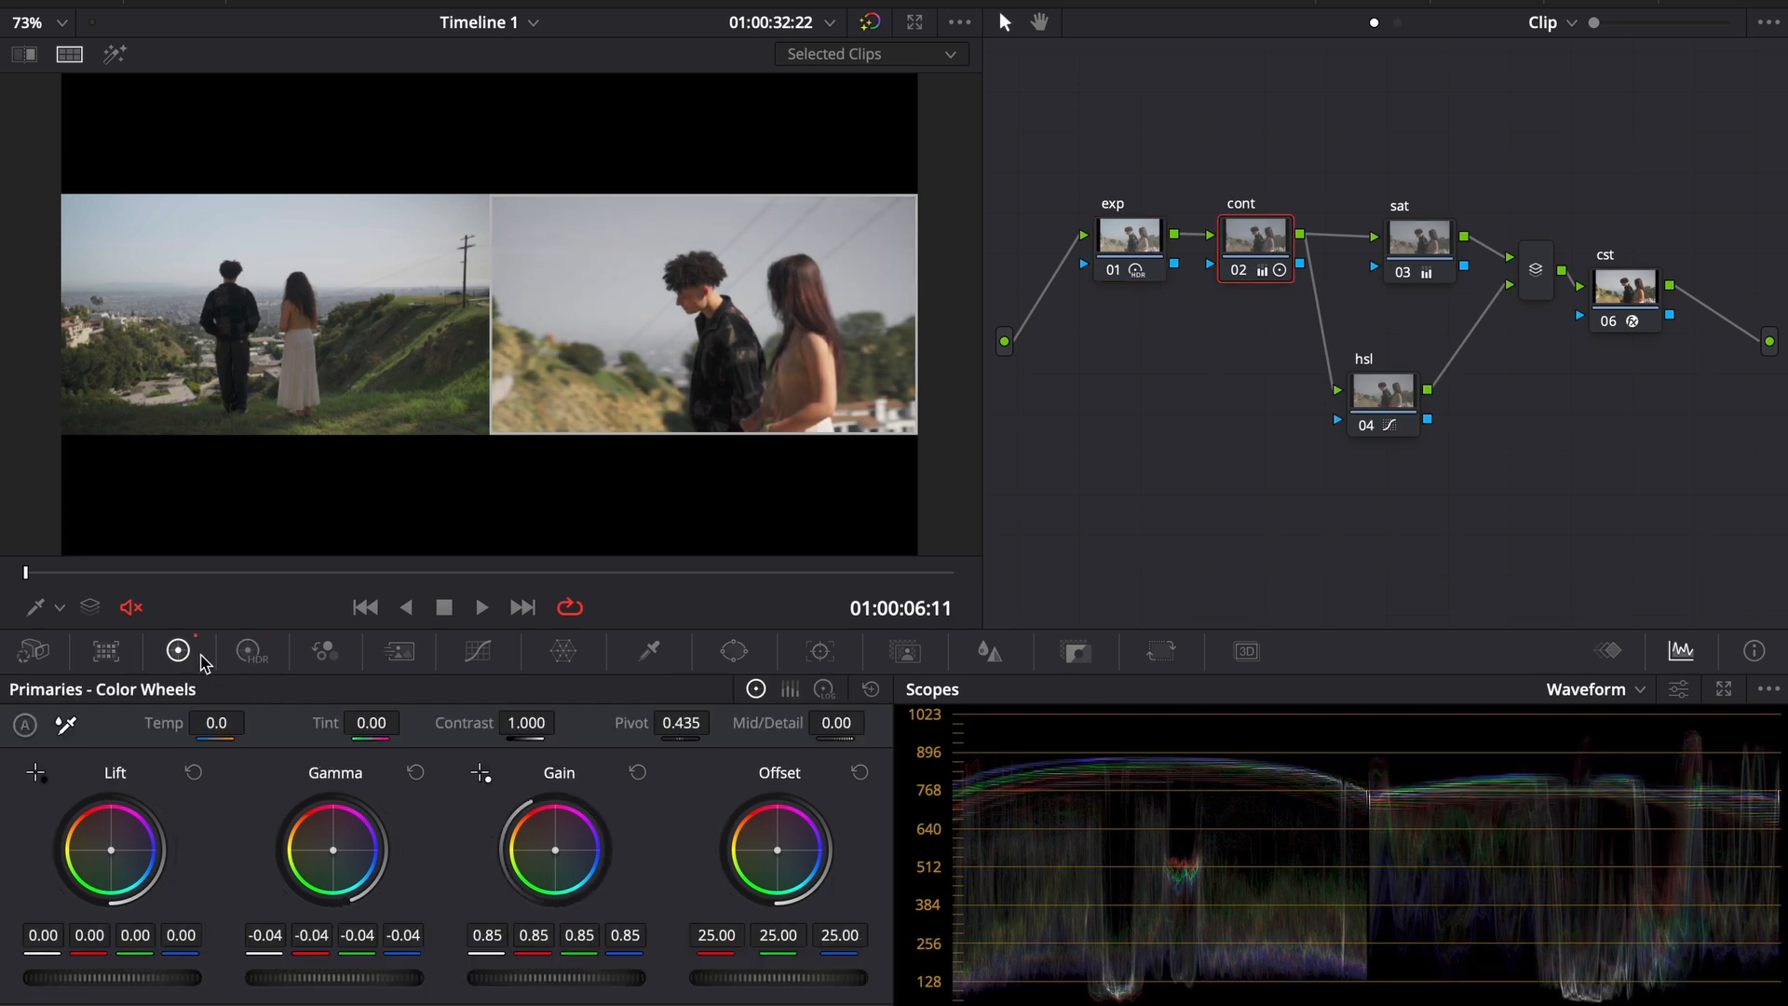
left_click_drag(579, 984, 503, 984)
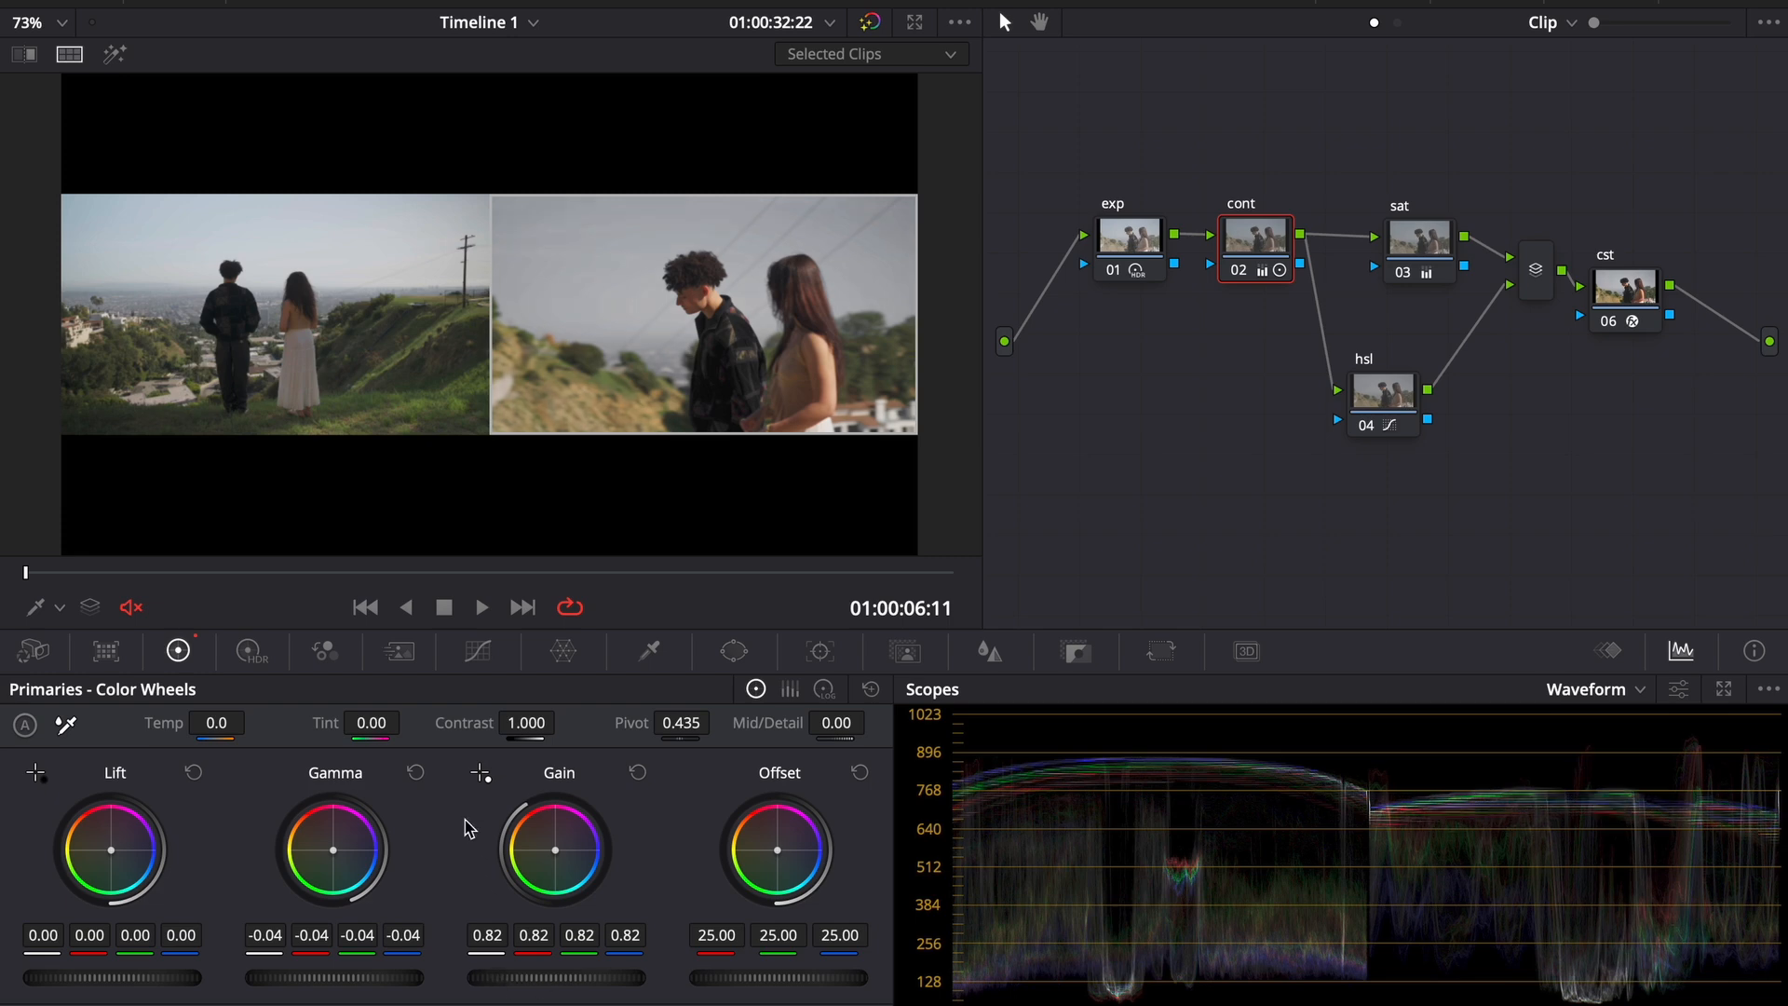
key("space")
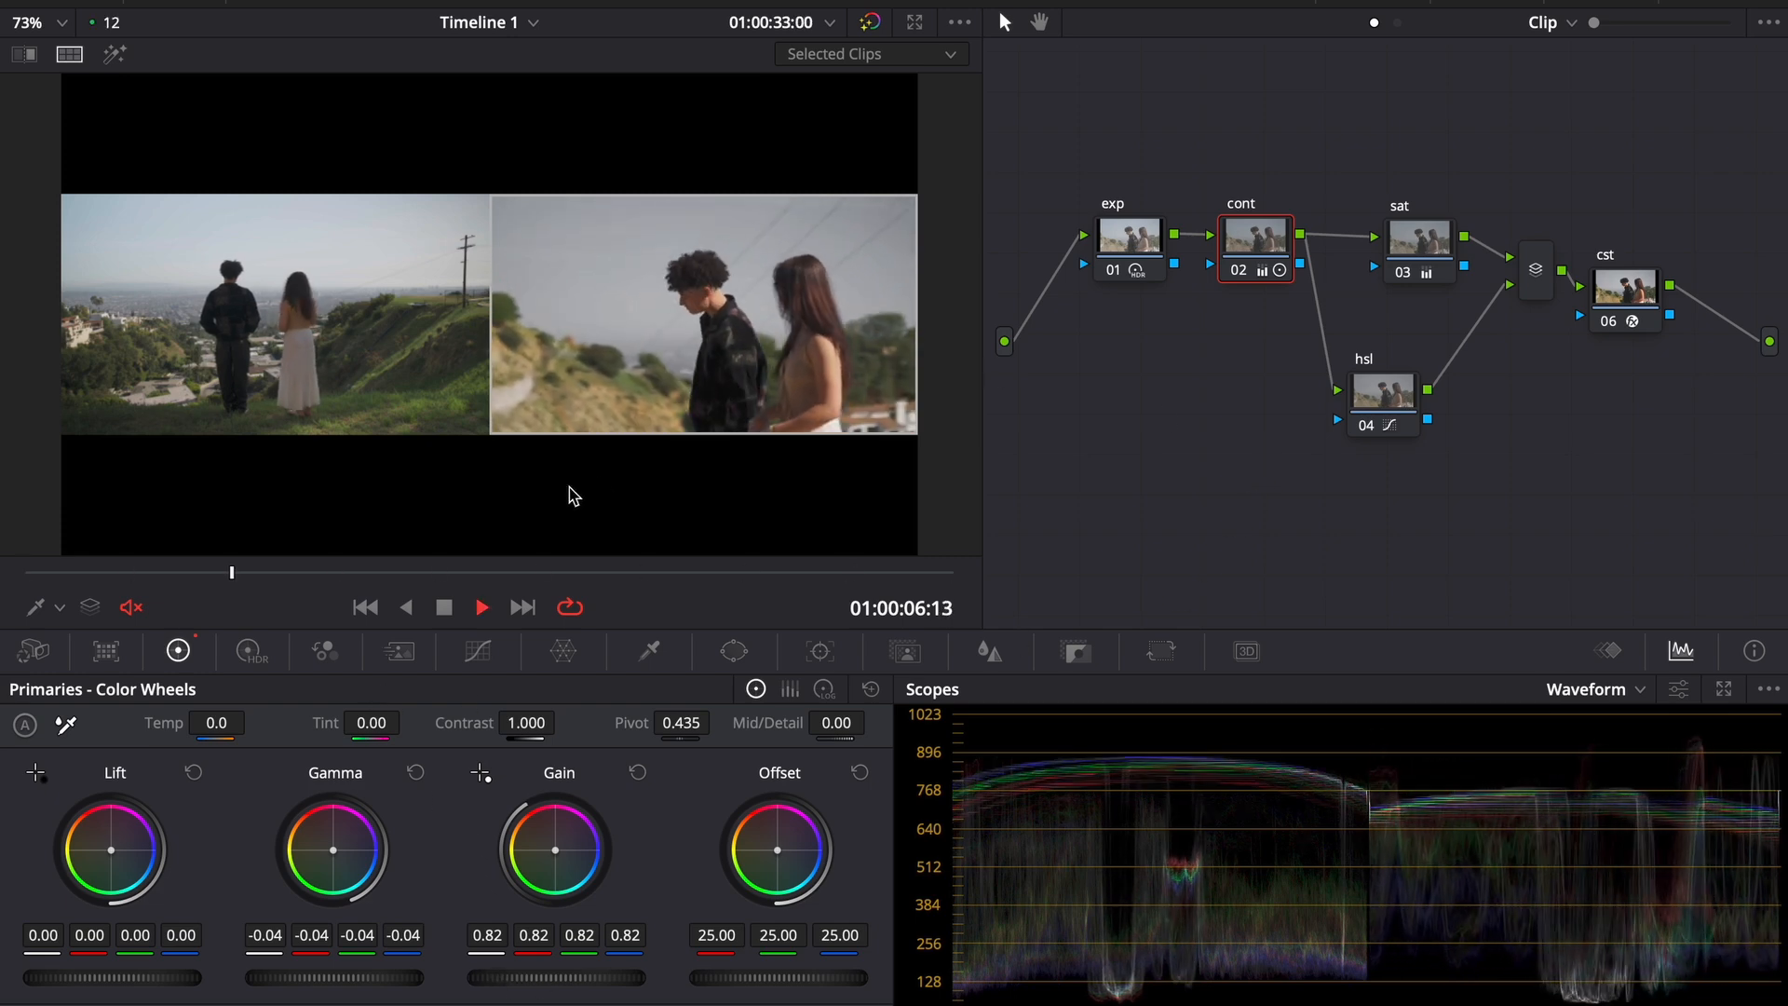
key("space")
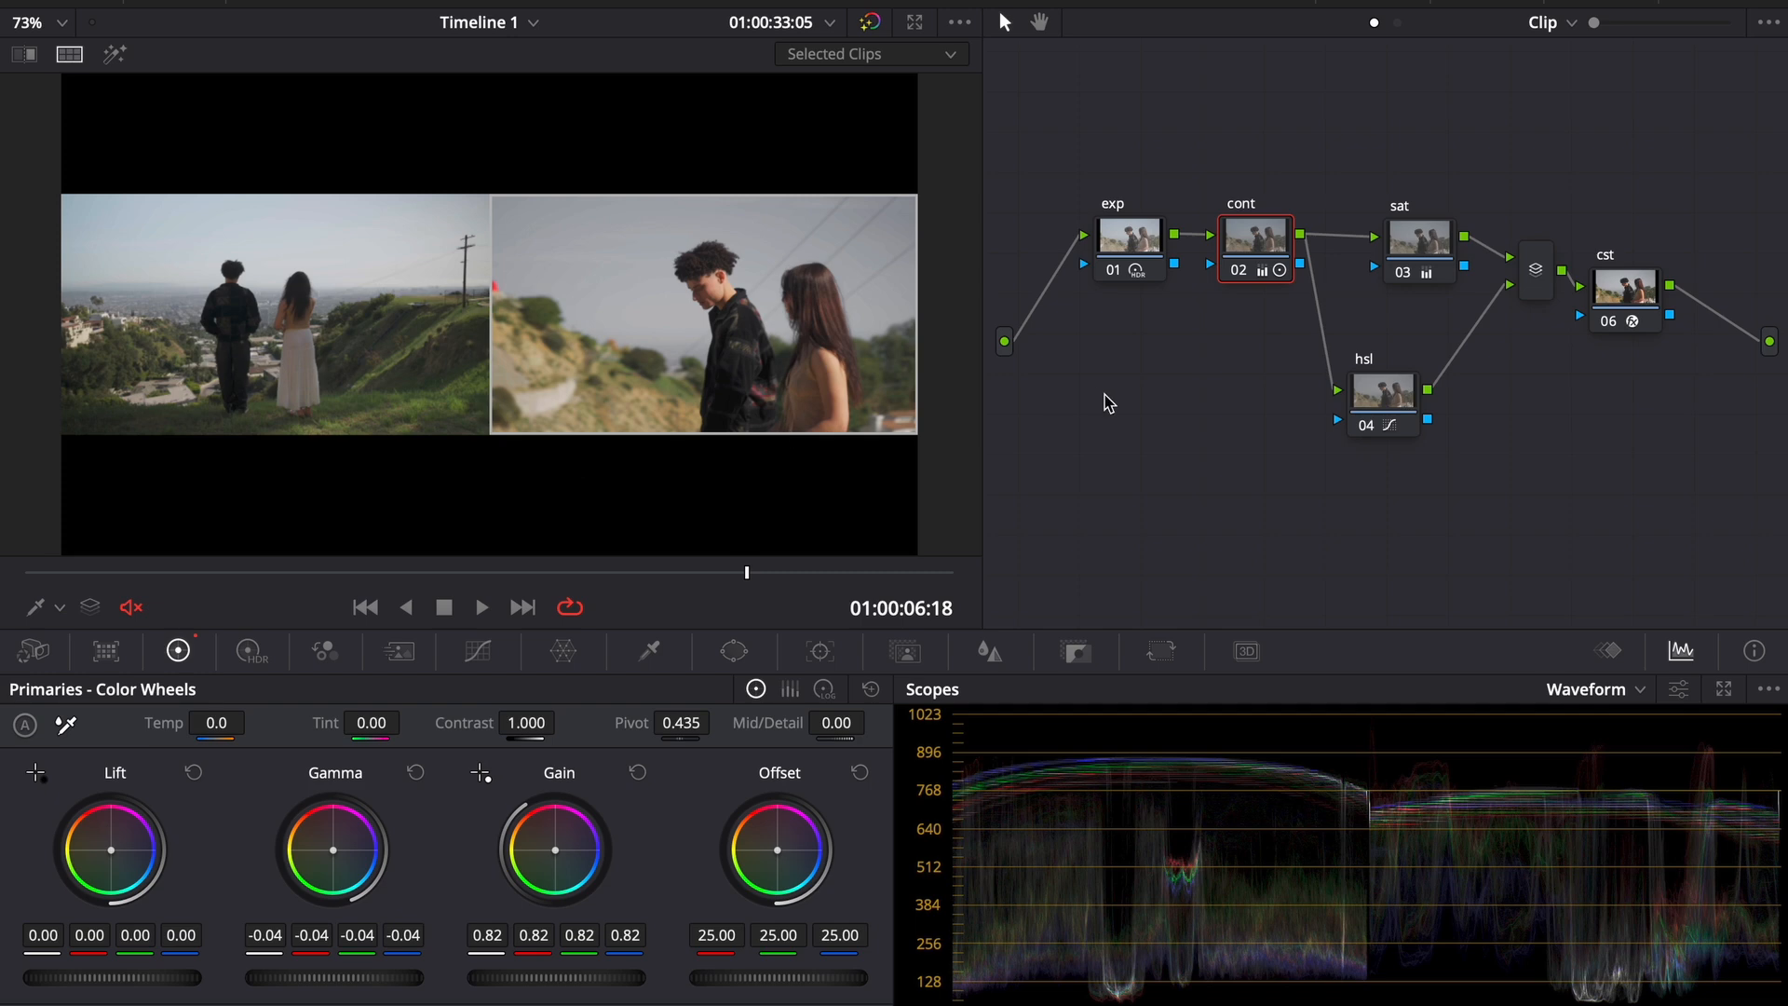
- Raise the exp node's HDR Global exposure a little further on the later frame
left_click(1130, 250)
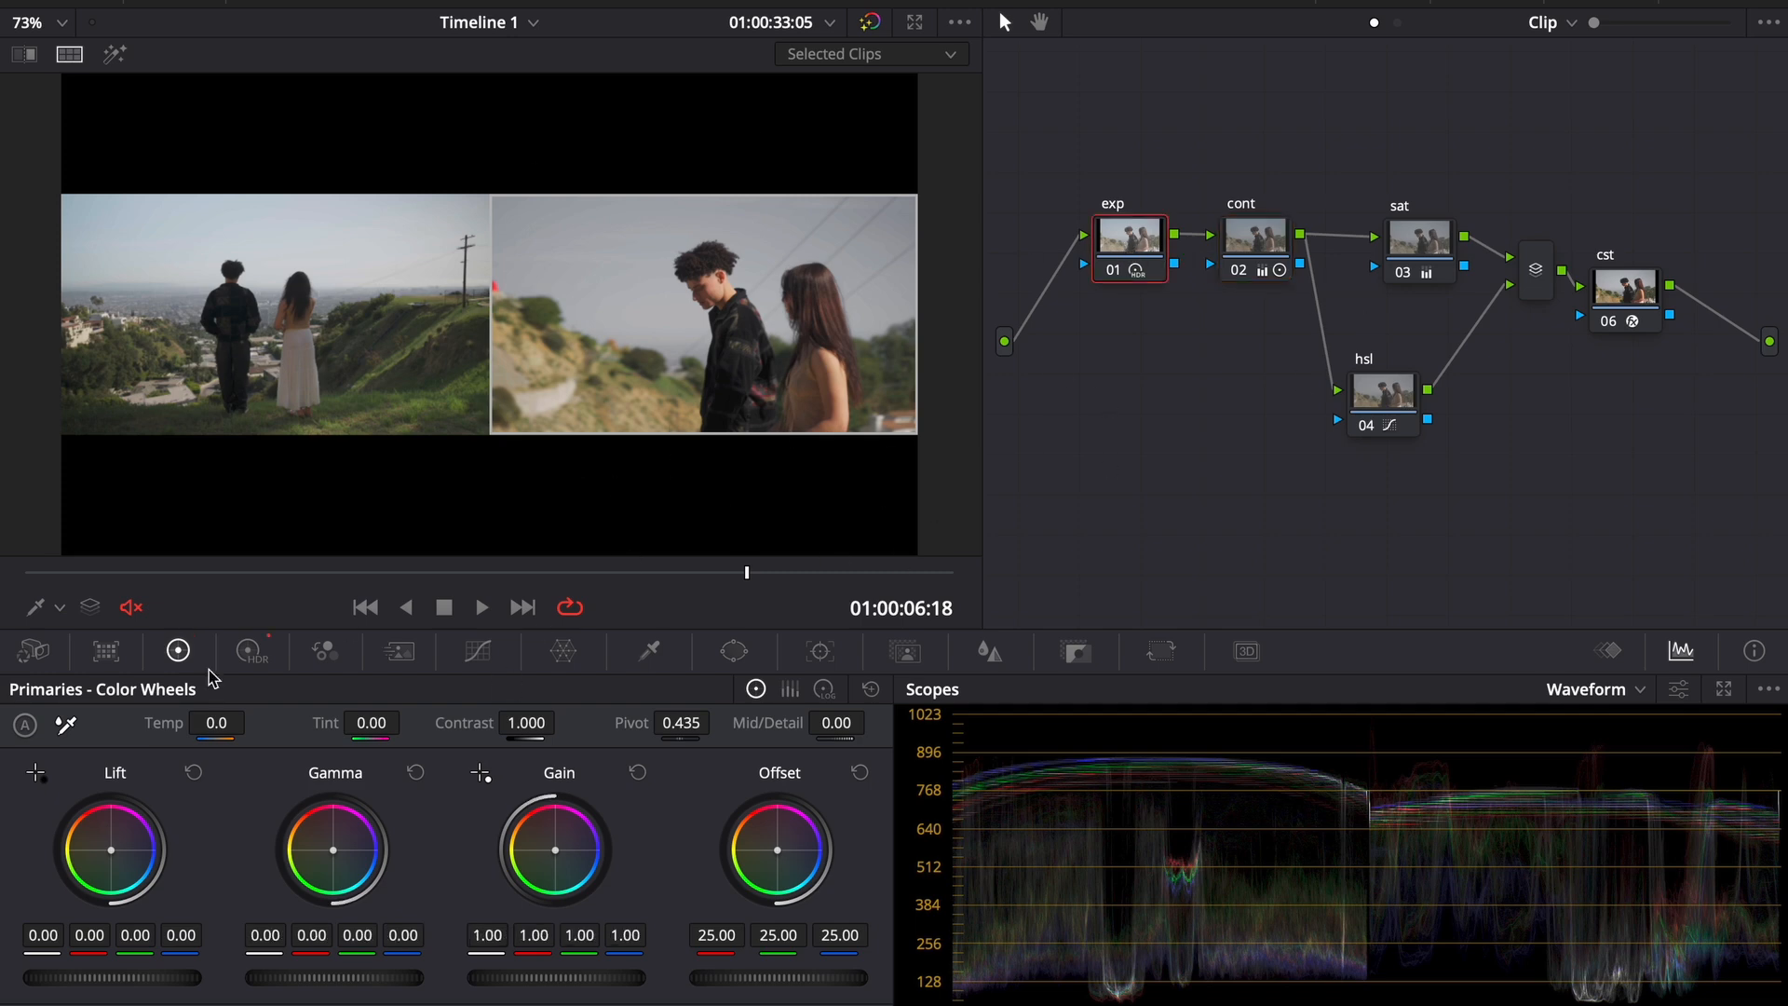
left_click(252, 651)
left_click_drag(727, 944, 748, 944)
- Pull the highlights down with the Gain wheel on the cont node
left_click(1259, 240)
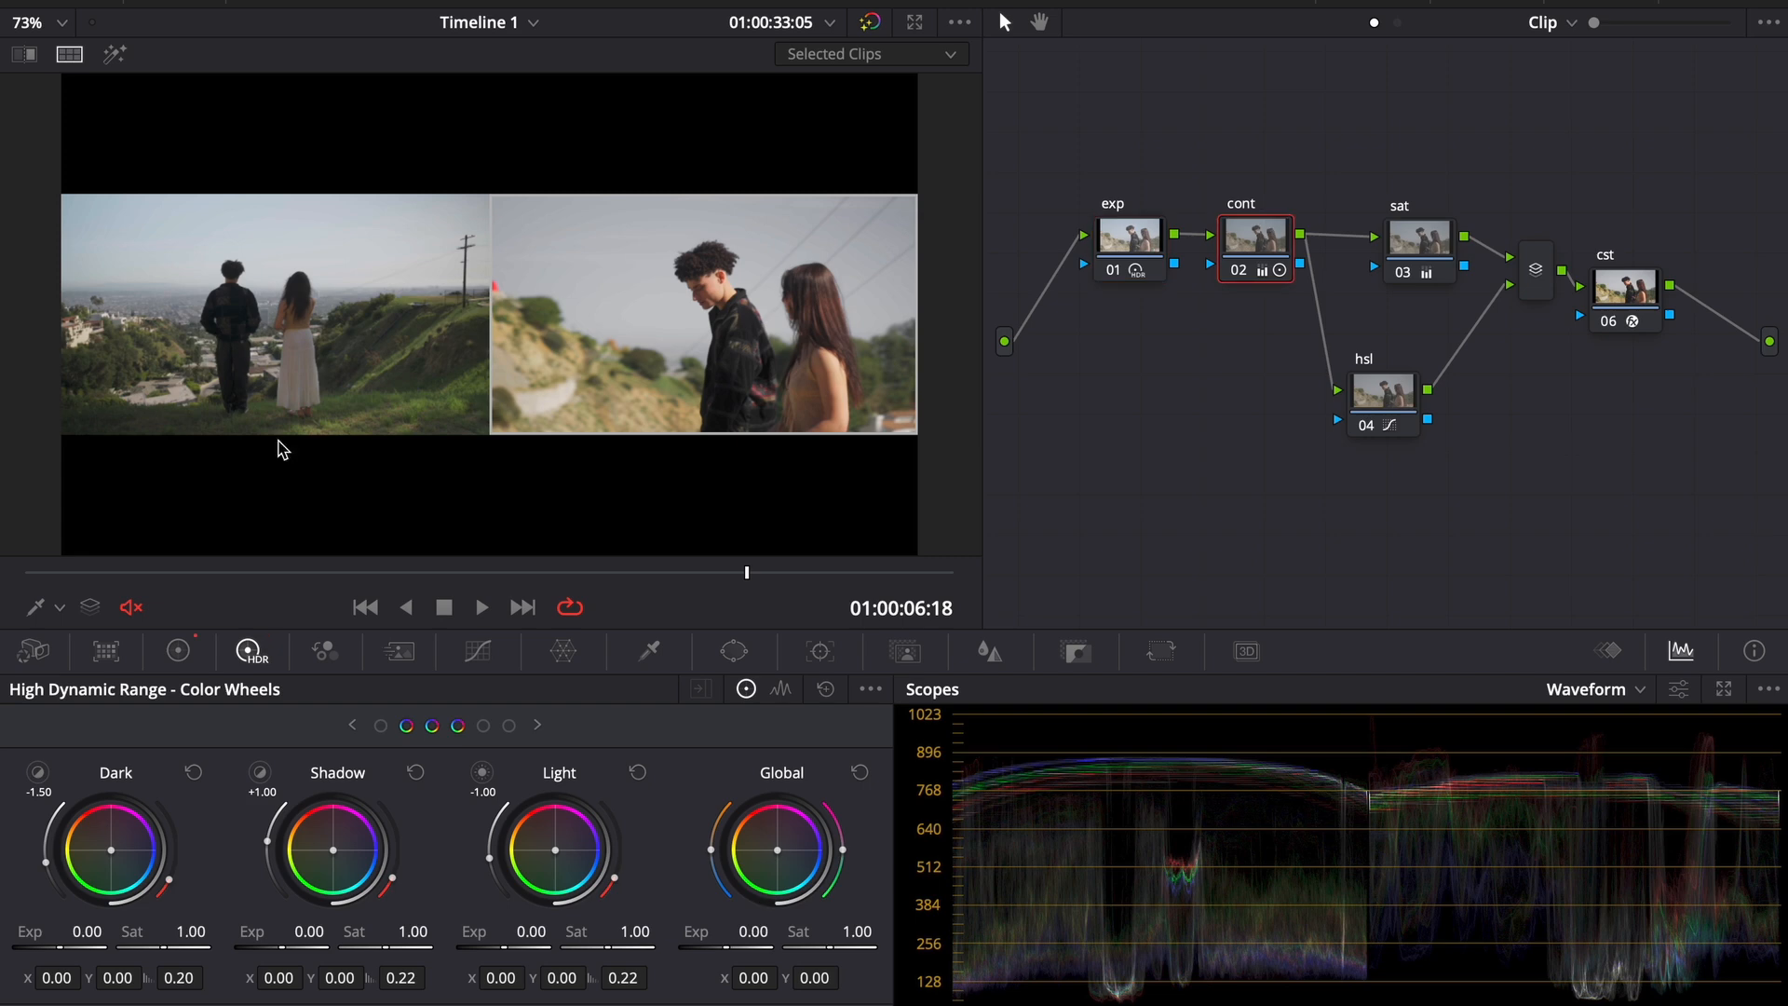
left_click(178, 651)
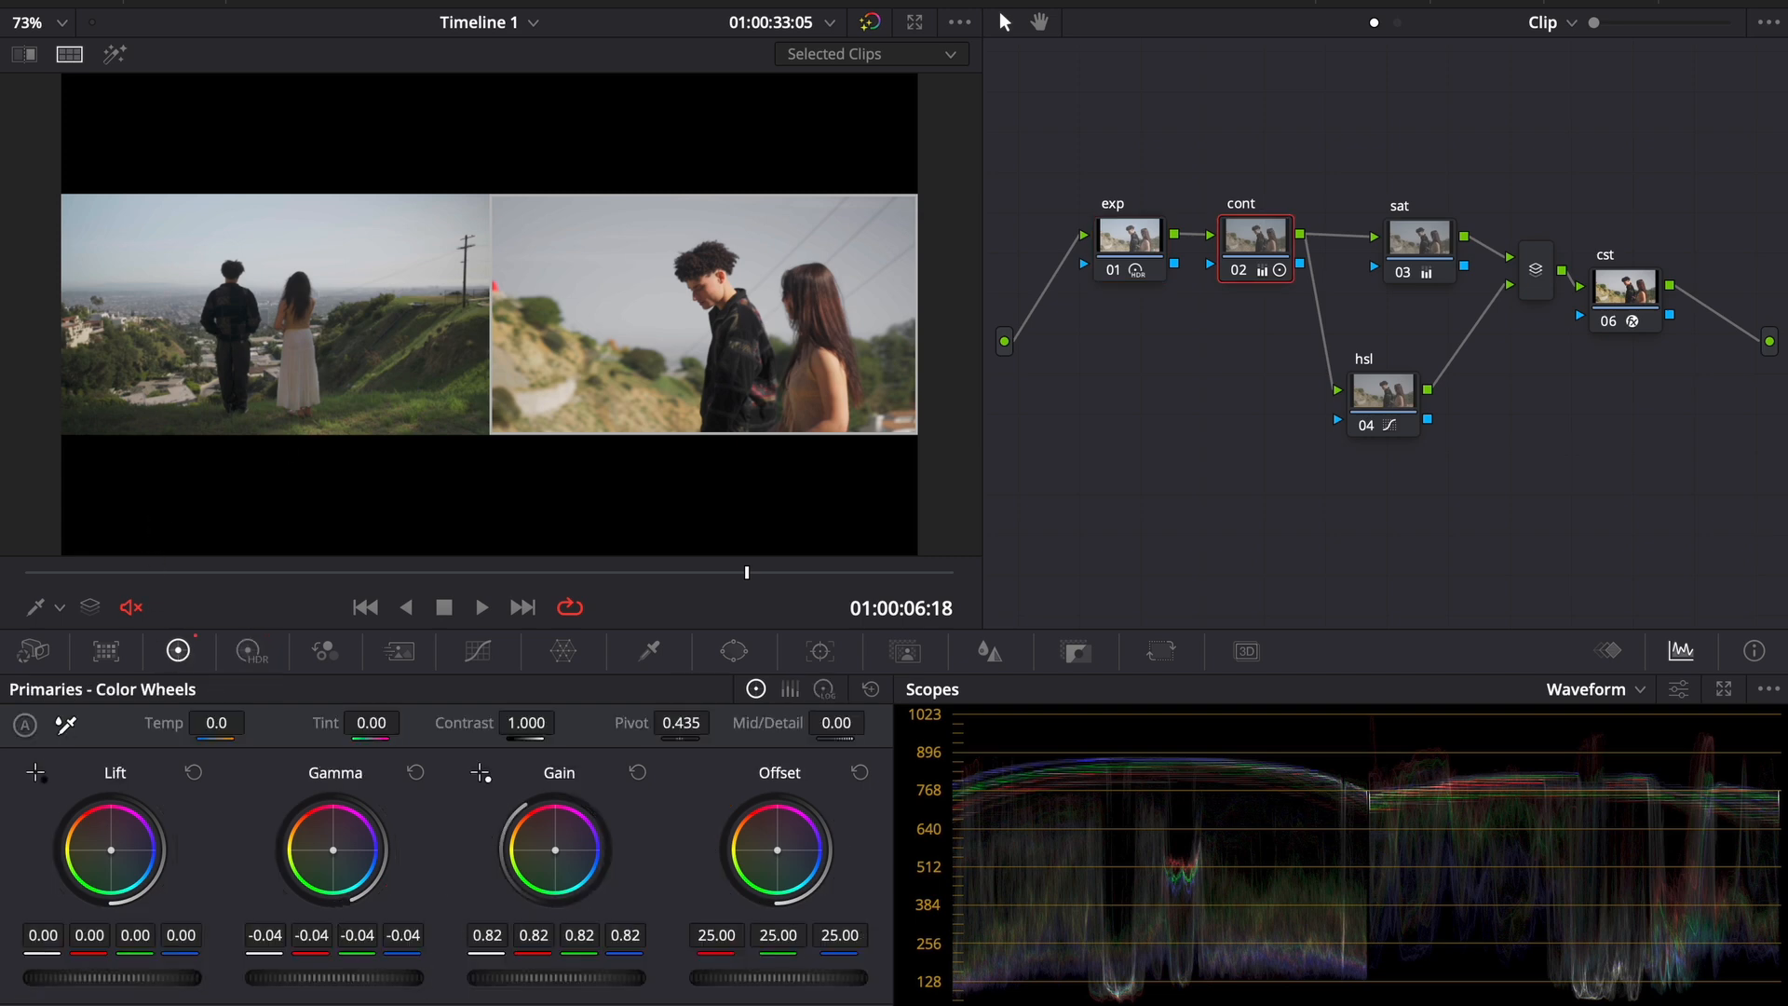
left_click_drag(556, 977, 521, 978)
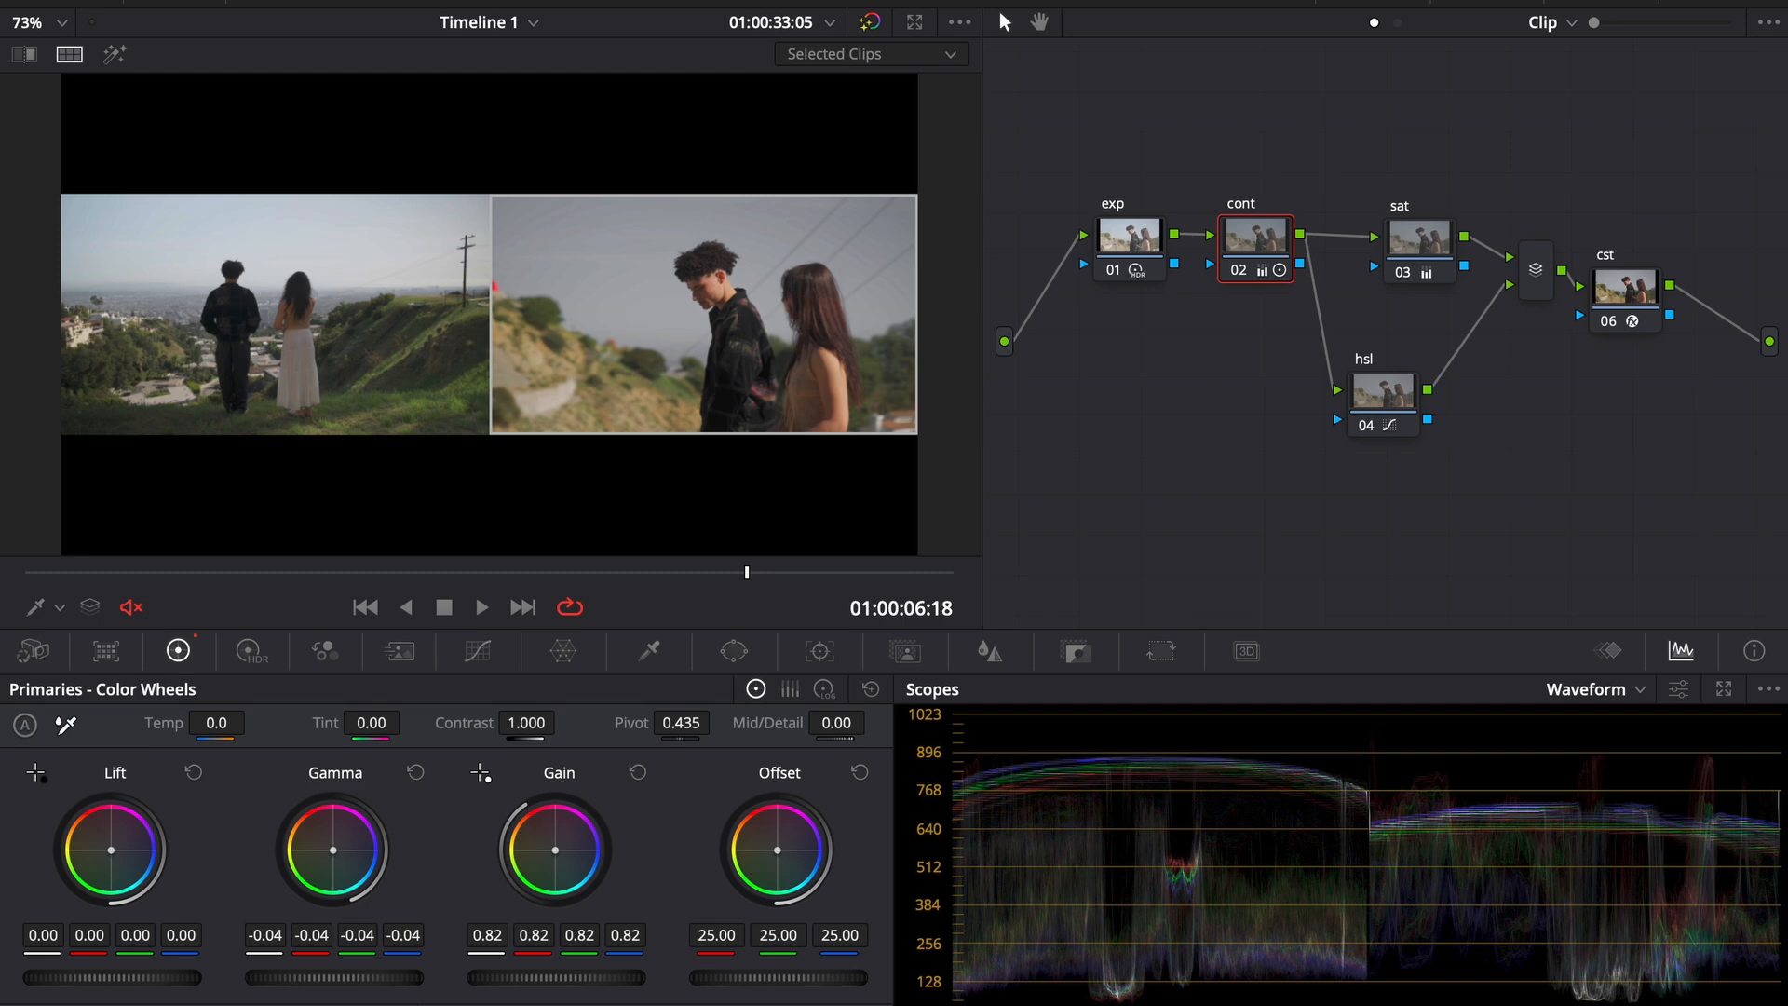
- Check the cont node's log wheels and set its primary Gamma to -0.03
left_click(825, 689)
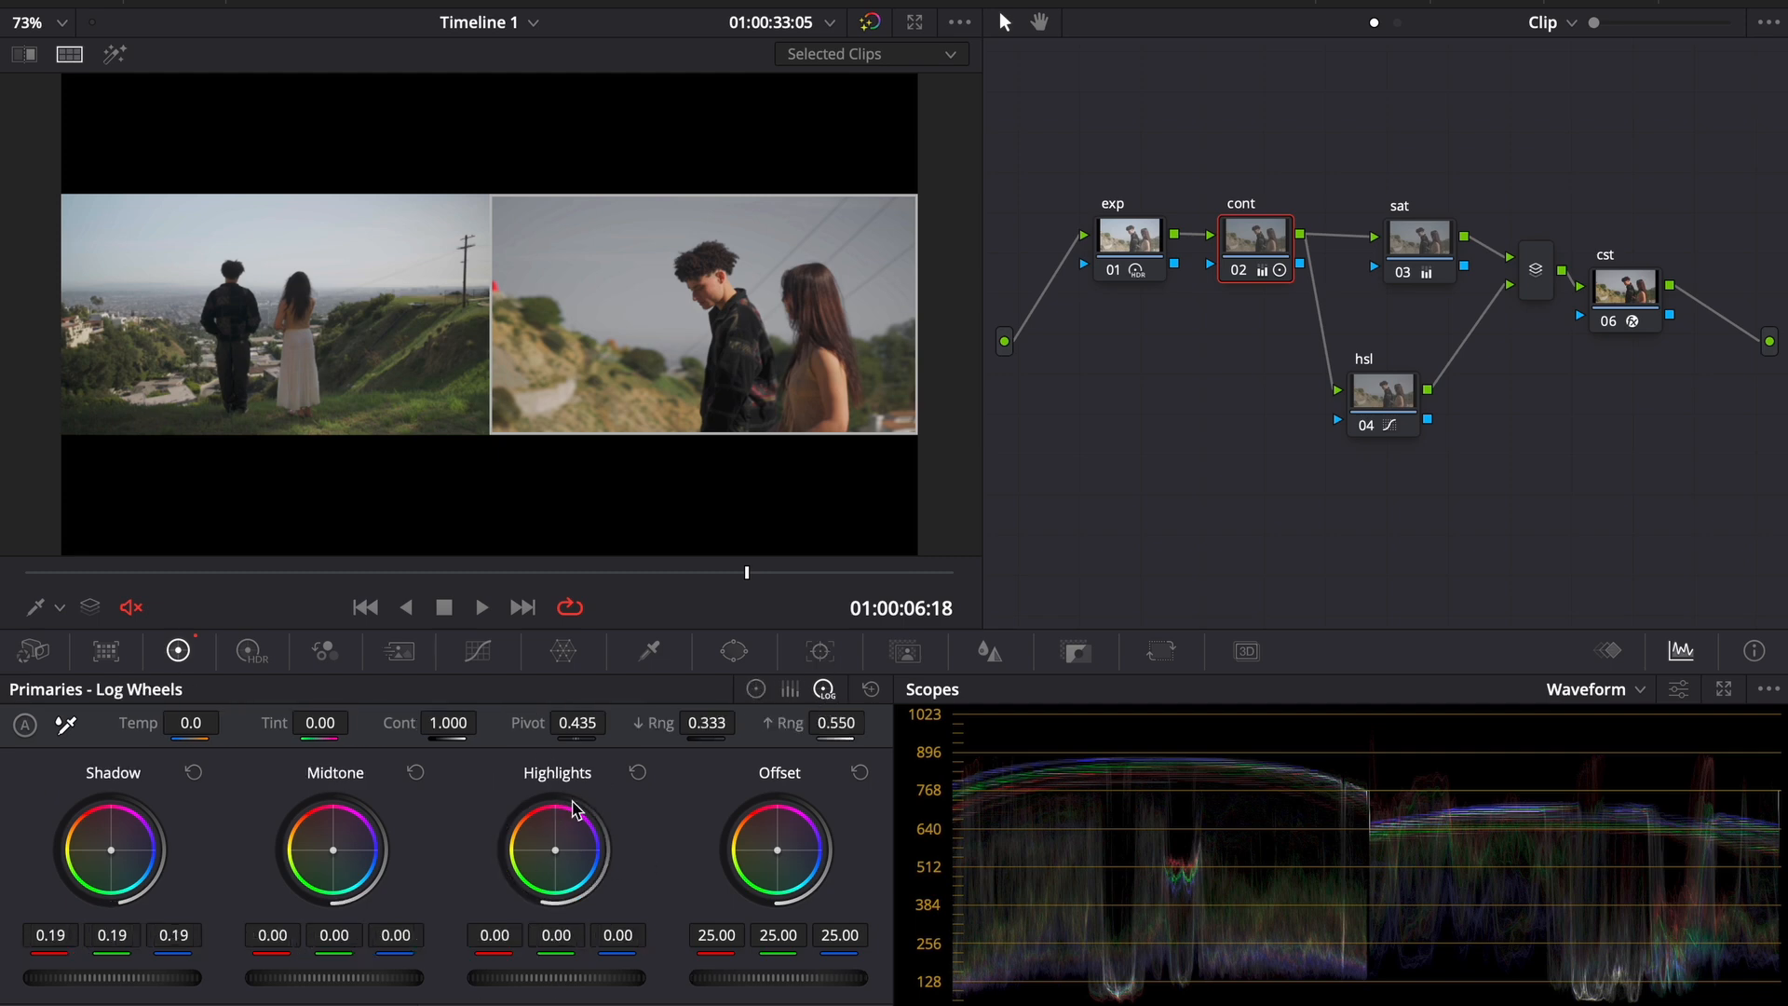
left_click(755, 689)
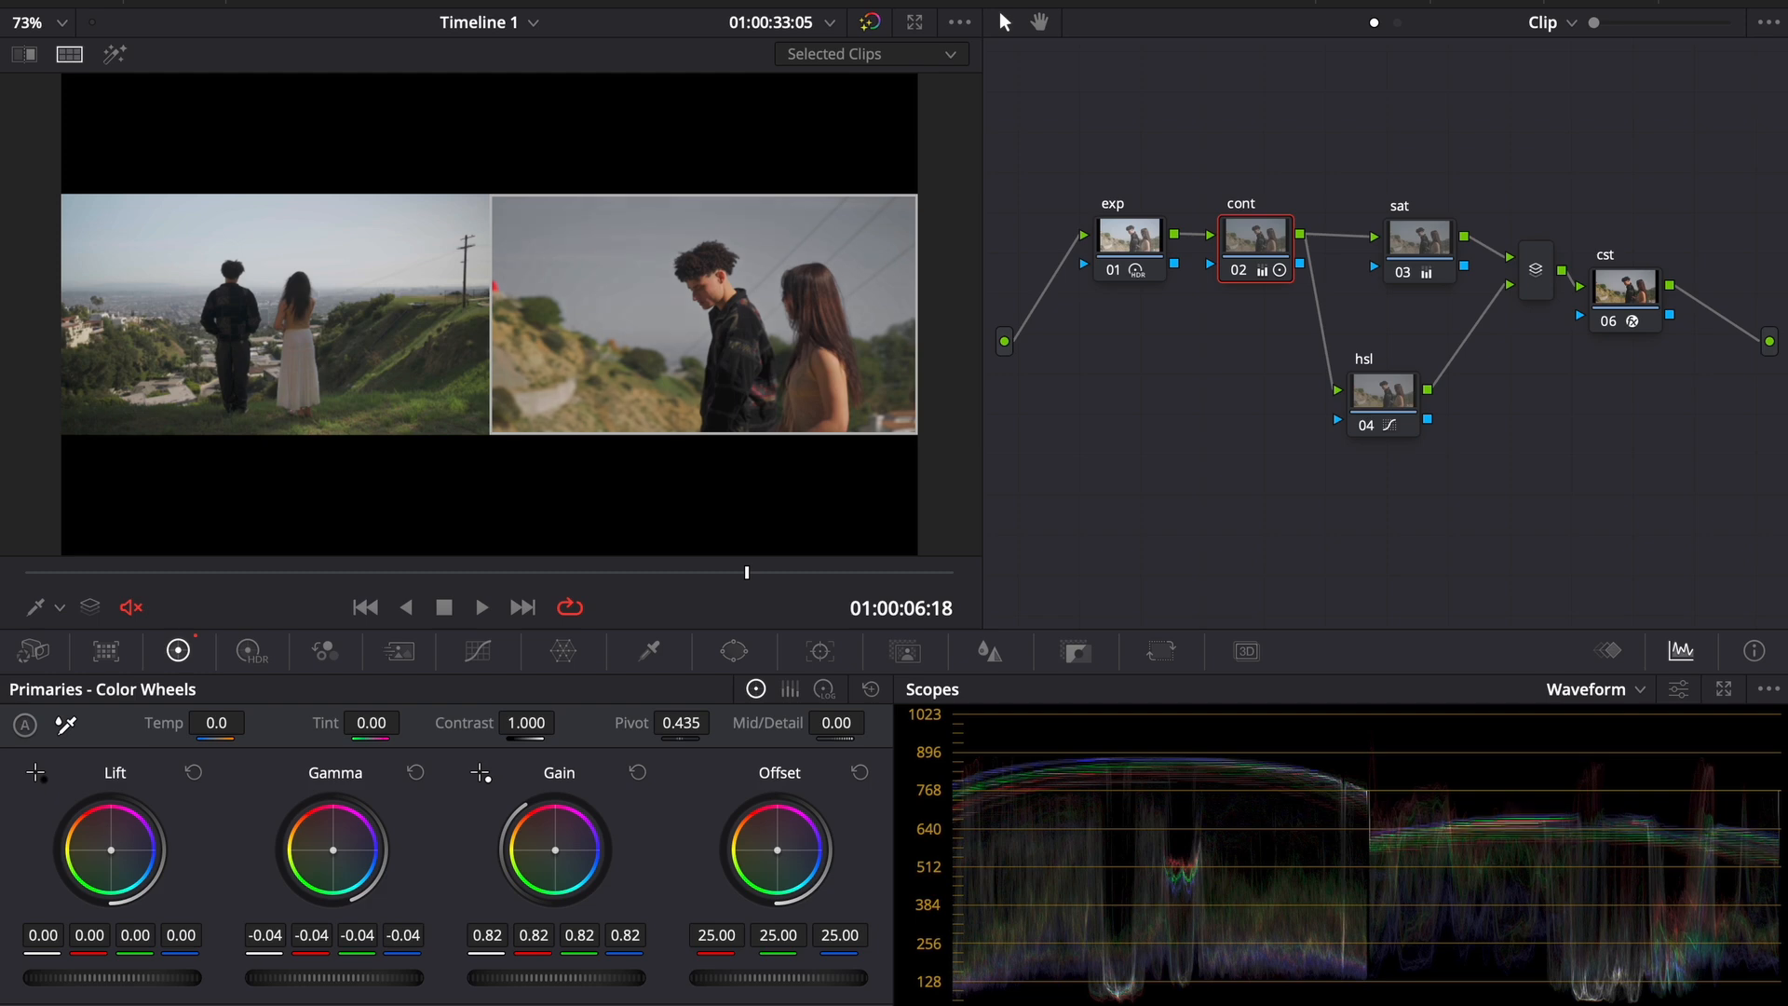
left_click_drag(350, 984, 414, 987)
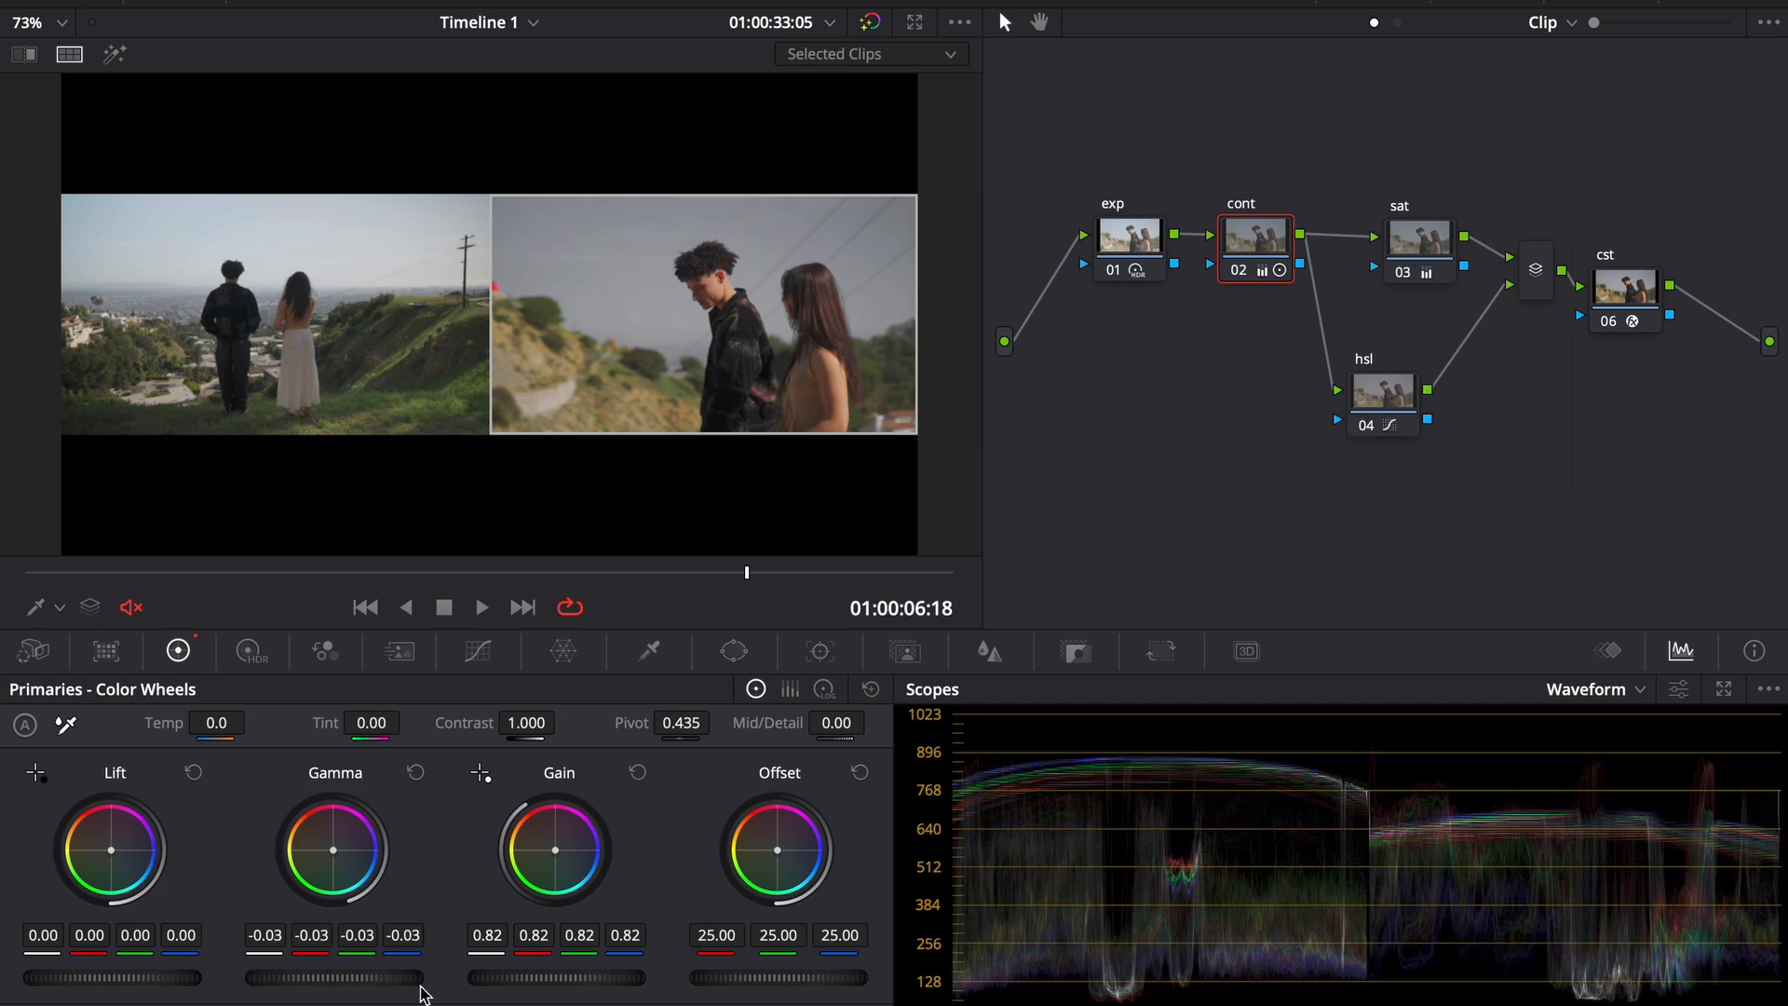
- Fine-tune the master Gamma on clip 04's cont node
left_click_drag(422, 986, 249, 978)
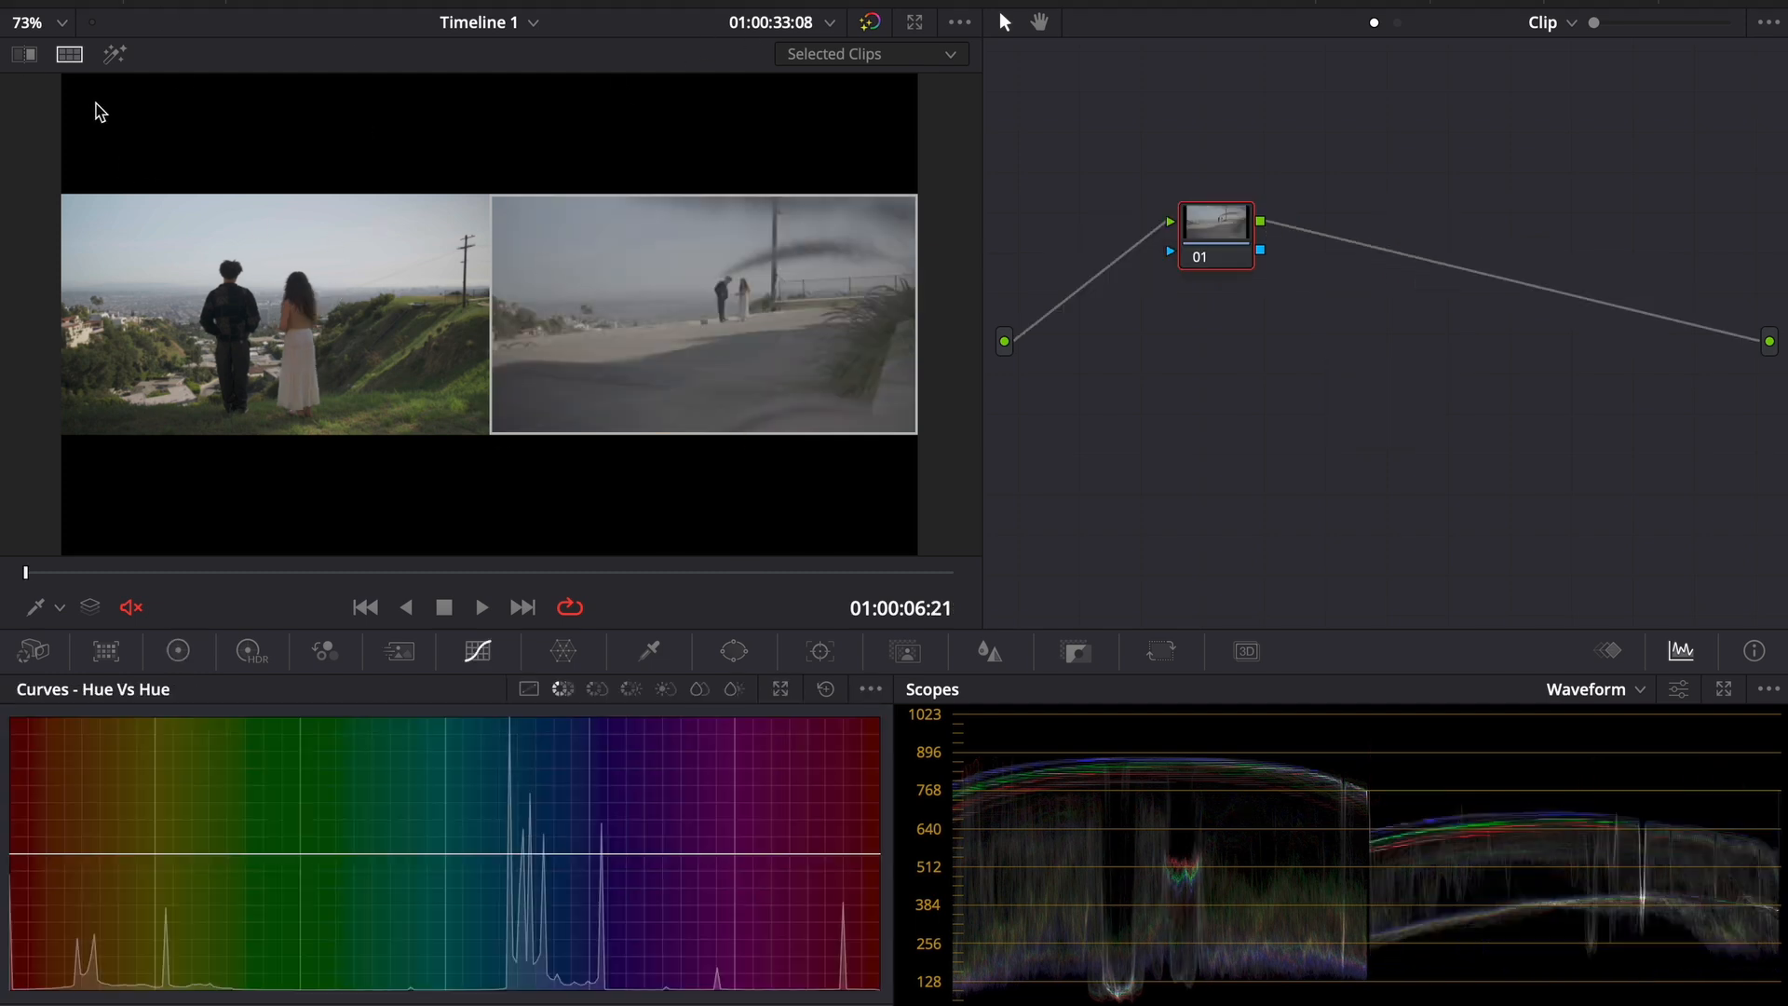
- Select clip 05 and apply clip 03's node grade to it
left_click(1367, 2)
left_click(596, 551)
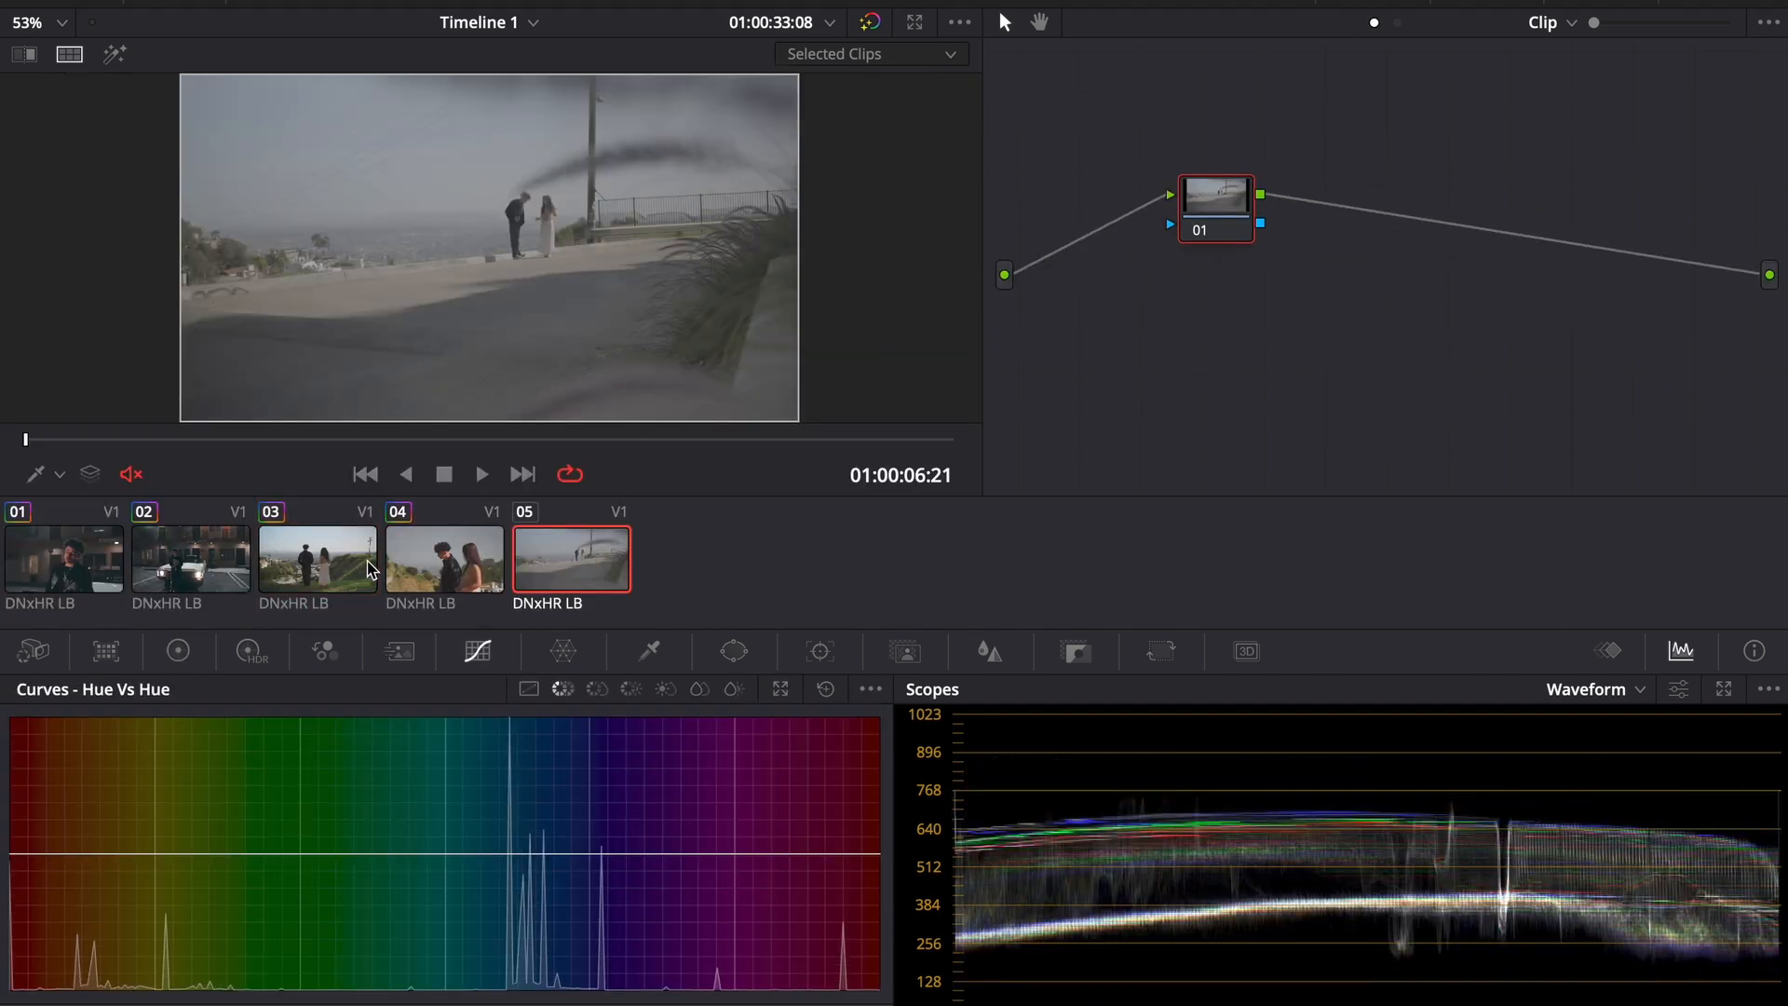
right_click(342, 563)
left_click(400, 339)
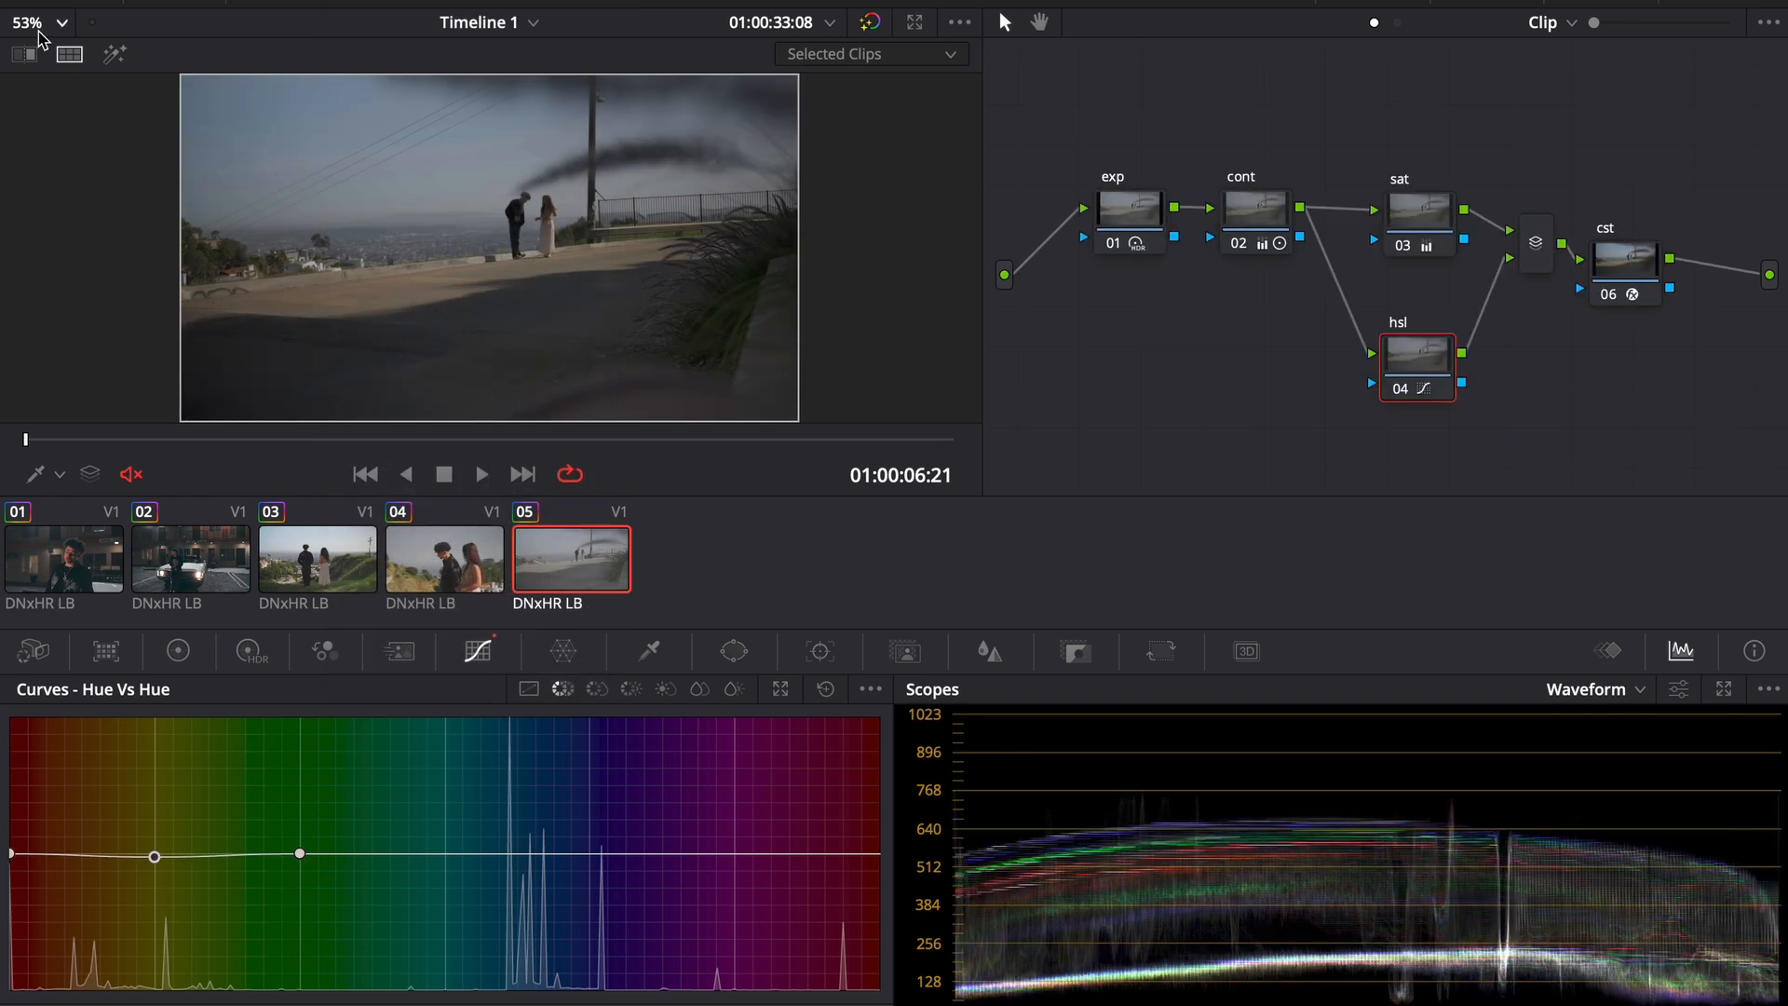
- Compare clips 03, 04 and 05 together in the viewer's selected-clips split screen, with the clip thumbnails hidden
left_click(332, 576, "super")
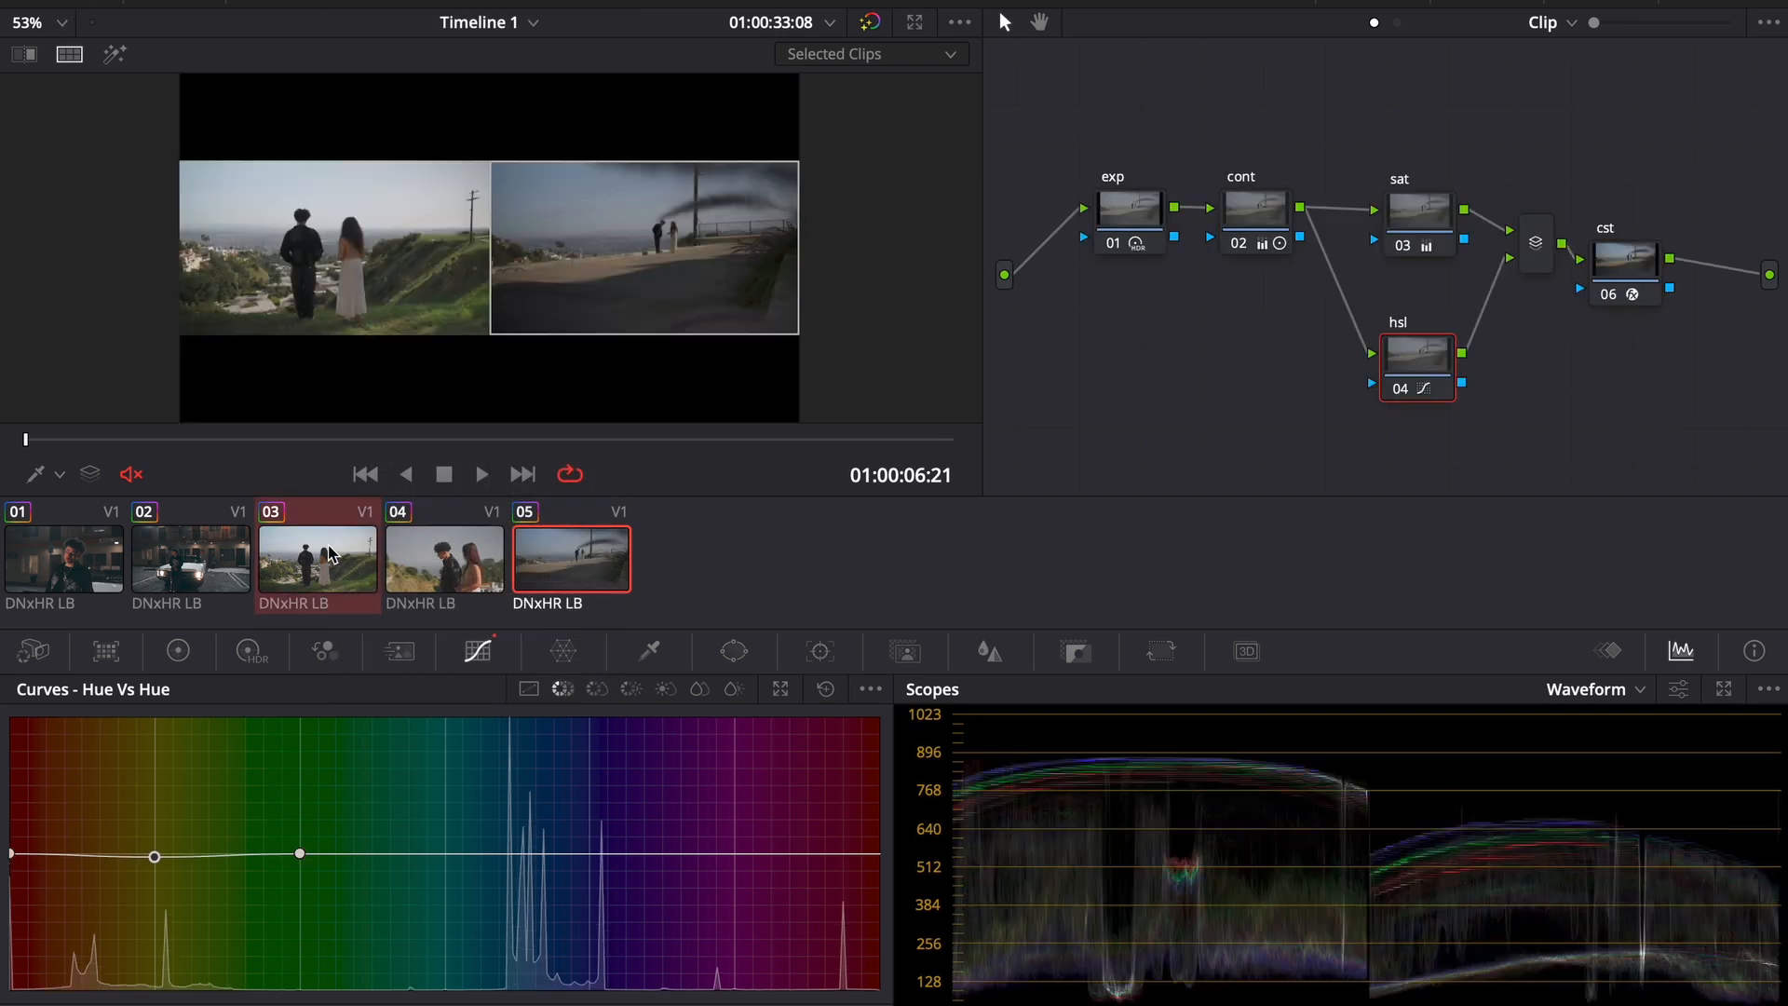
left_click(287, 518, "super")
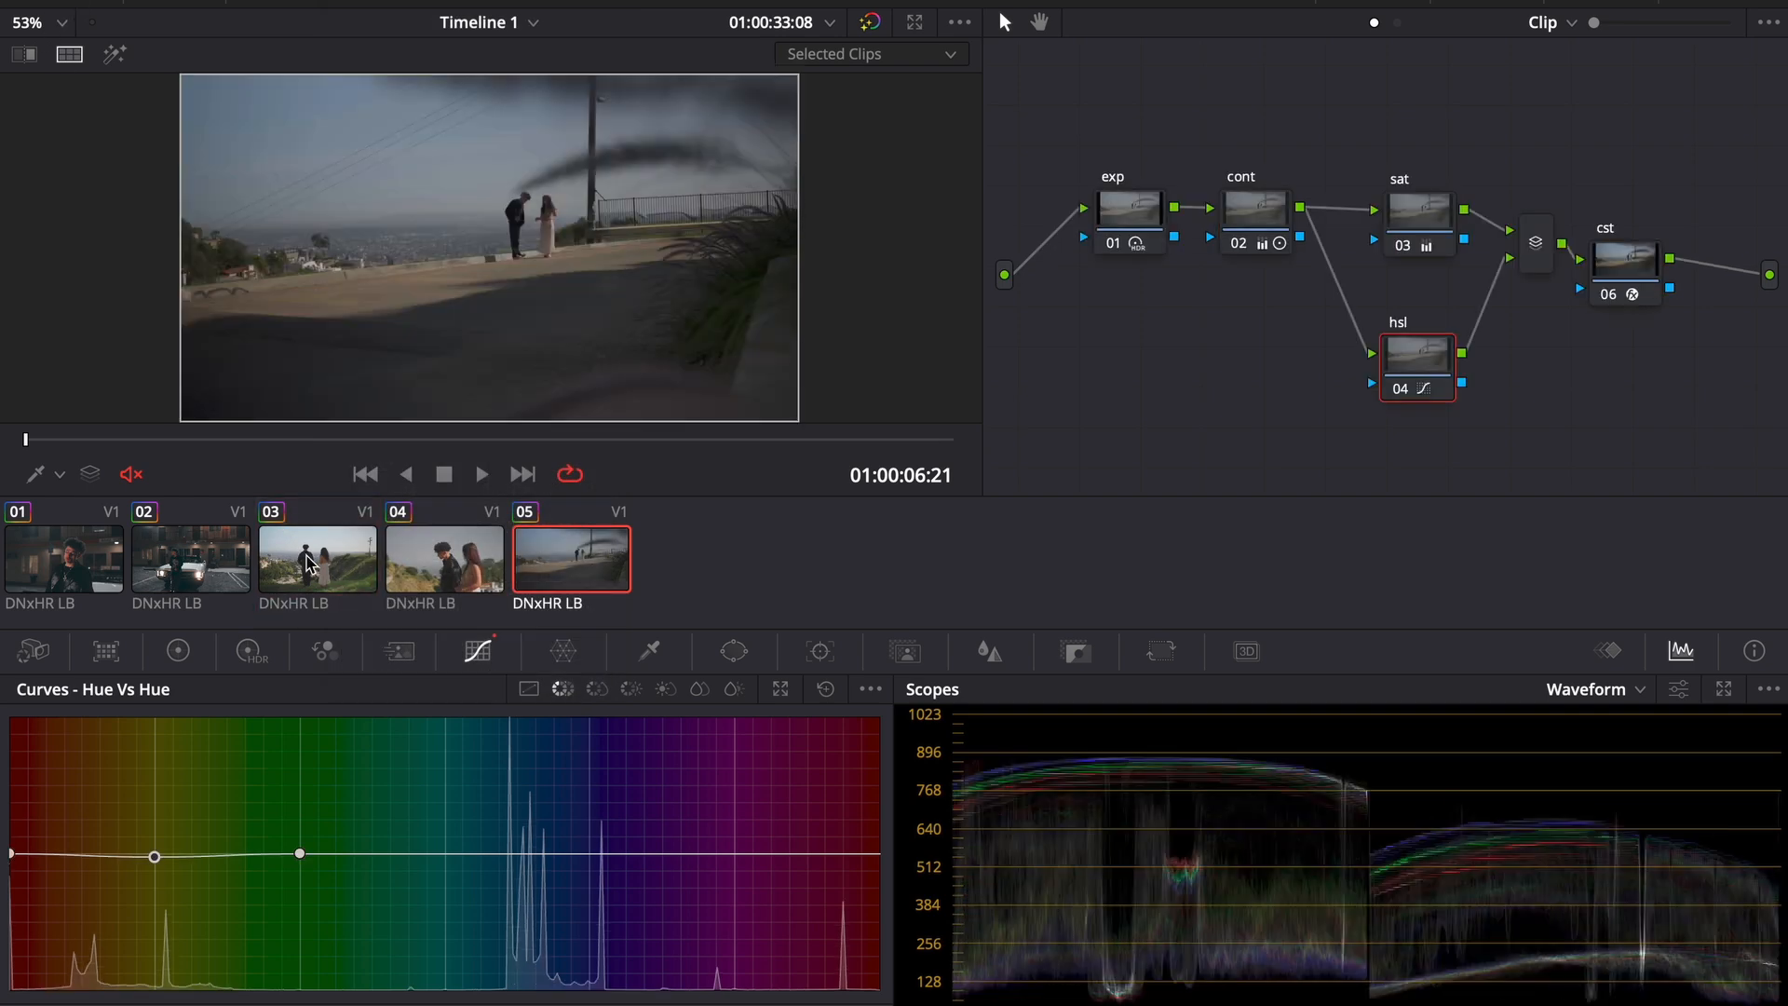
left_click(353, 573, "super")
left_click(444, 573, "super")
left_click(73, 58)
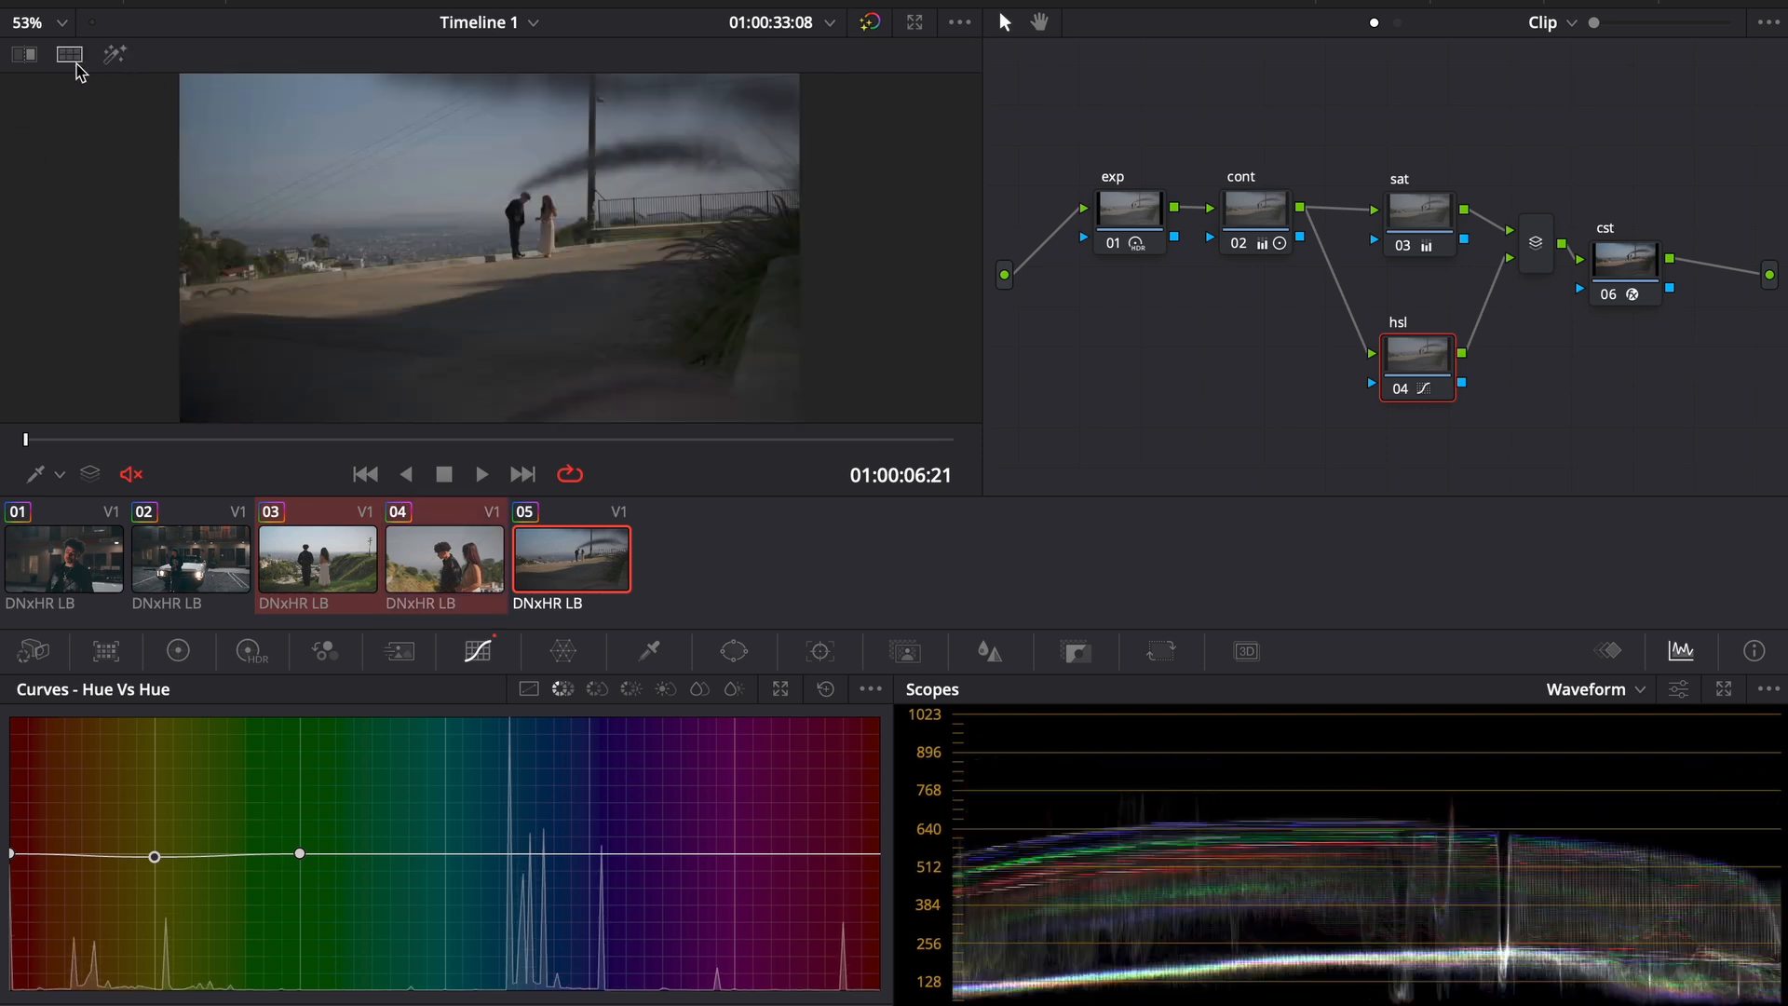
left_click(75, 61)
left_click(1373, 2)
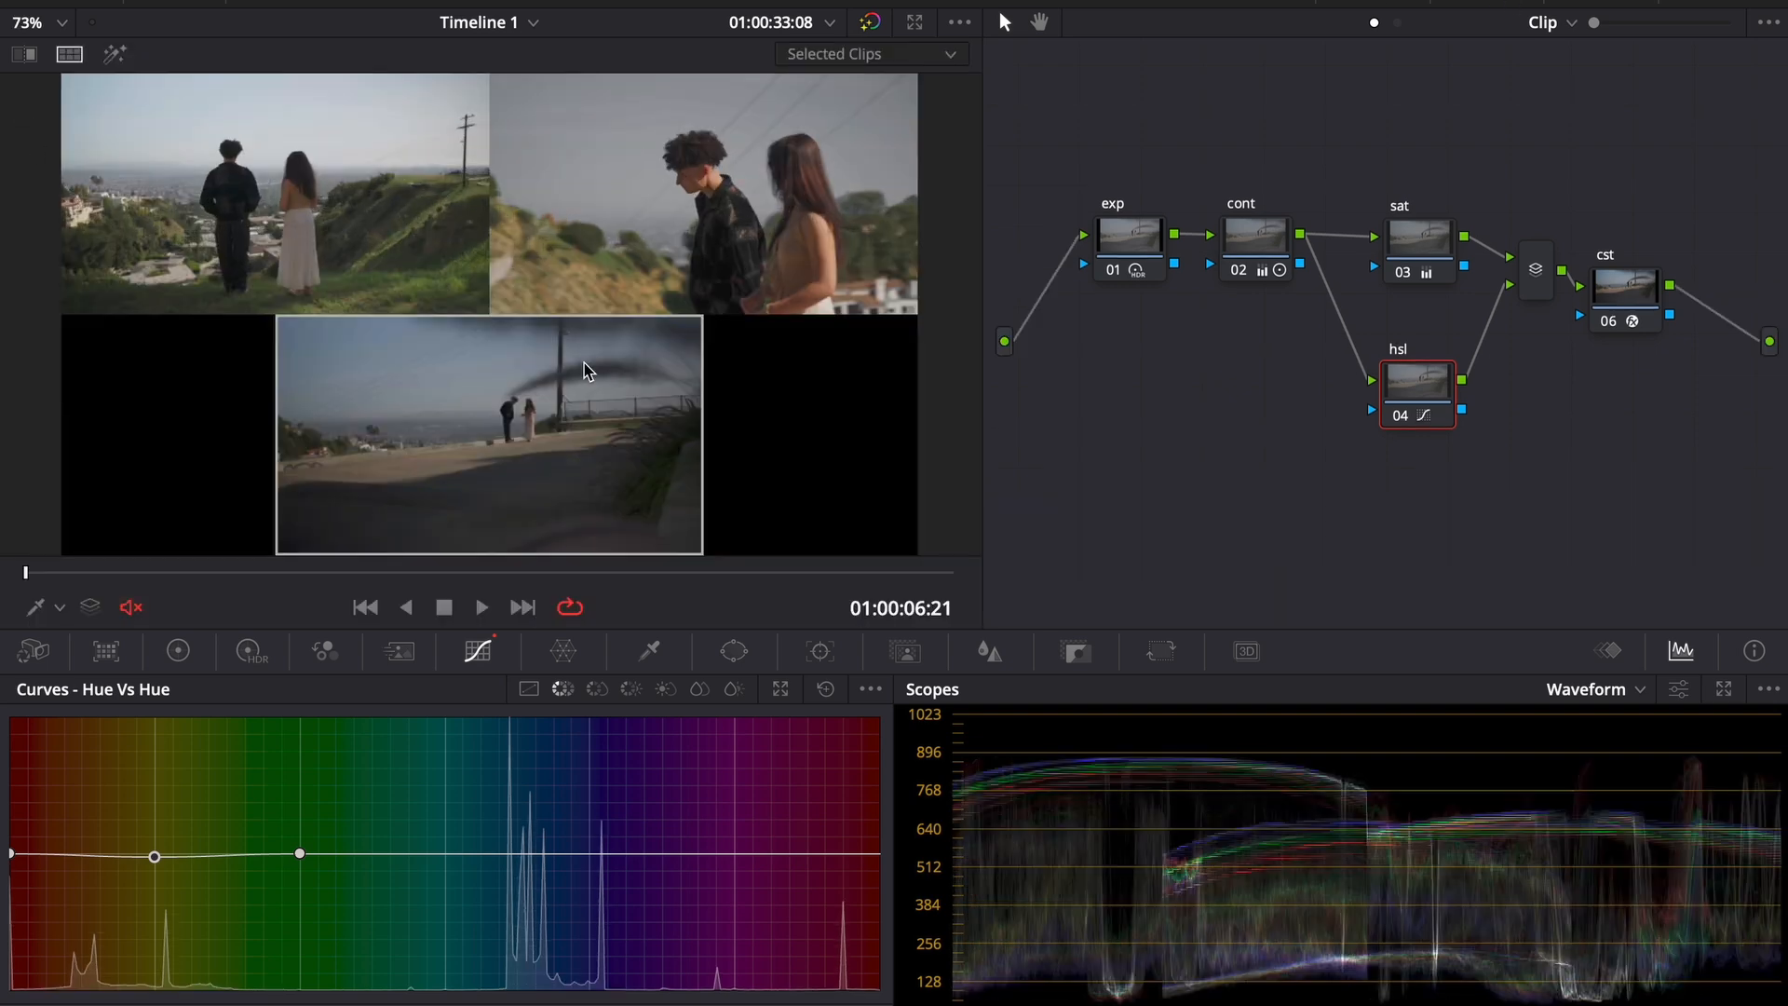
- Raise the HDR Global exposure on clip 05's exp node to bring it closer to clips 03 and 04
left_click(1138, 234)
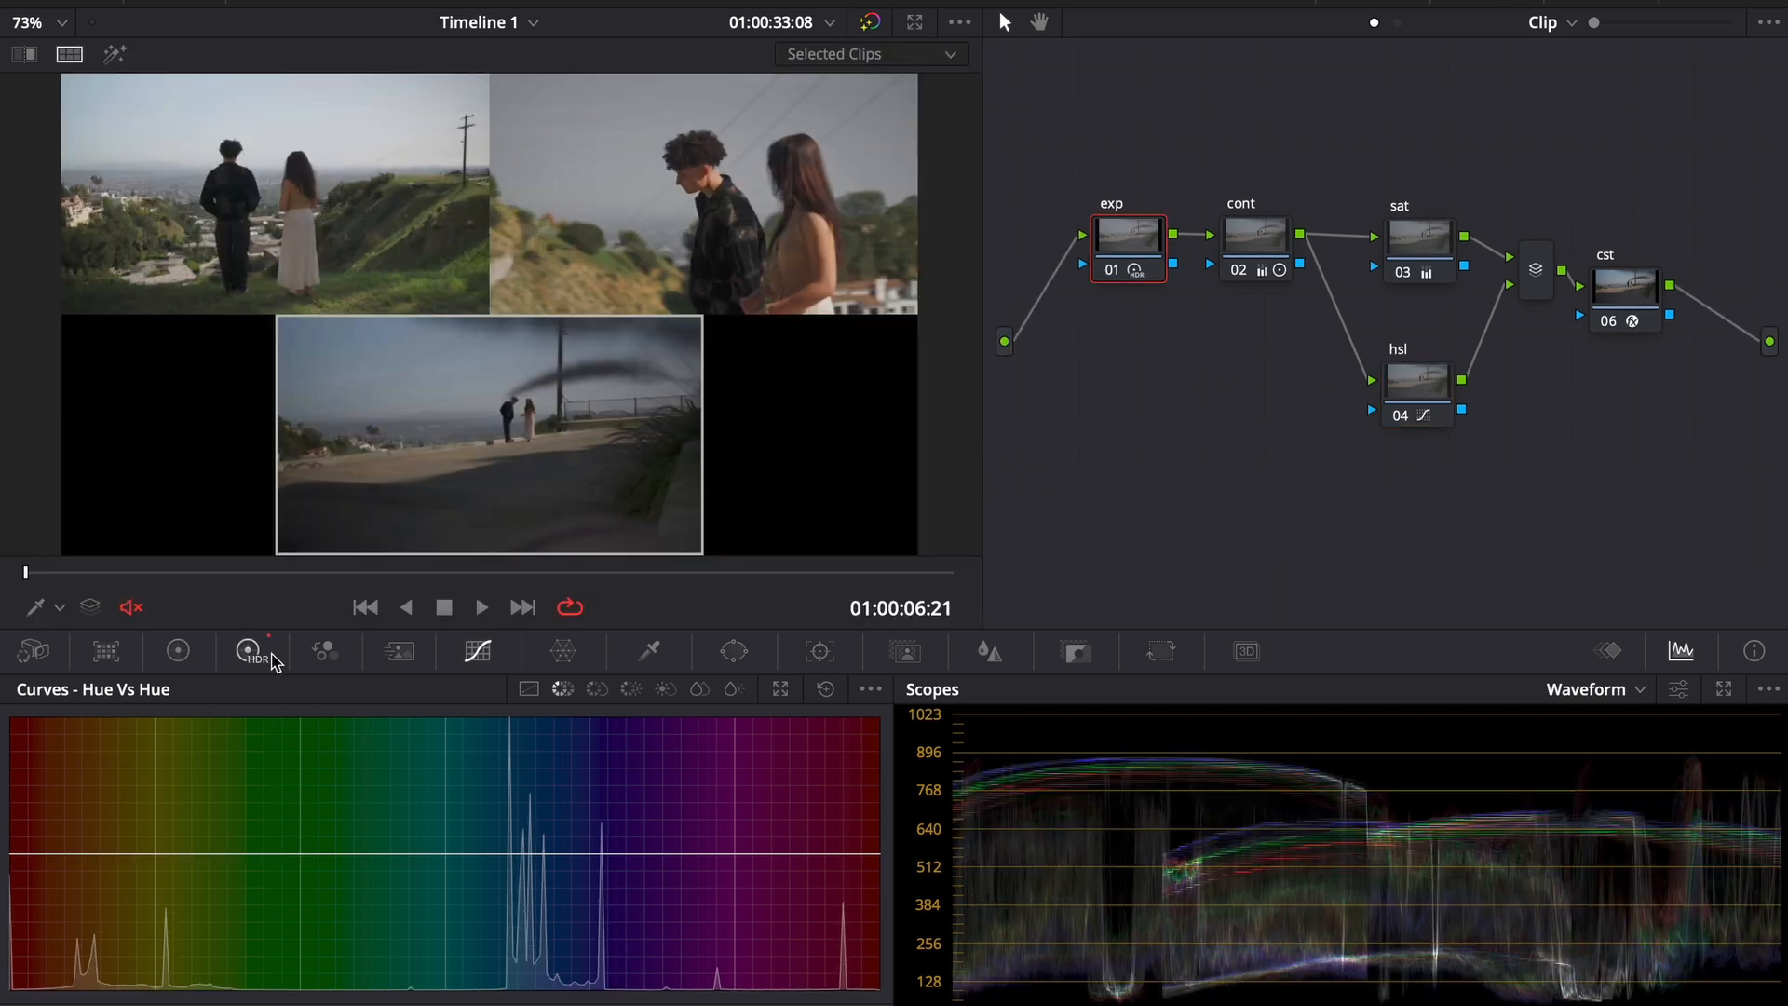
left_click(271, 653)
left_click_drag(751, 932, 958, 926)
- Reduce the blue saturation of clip 05 with the Hue Vs Sat curve on the hsl node
left_click(1409, 392)
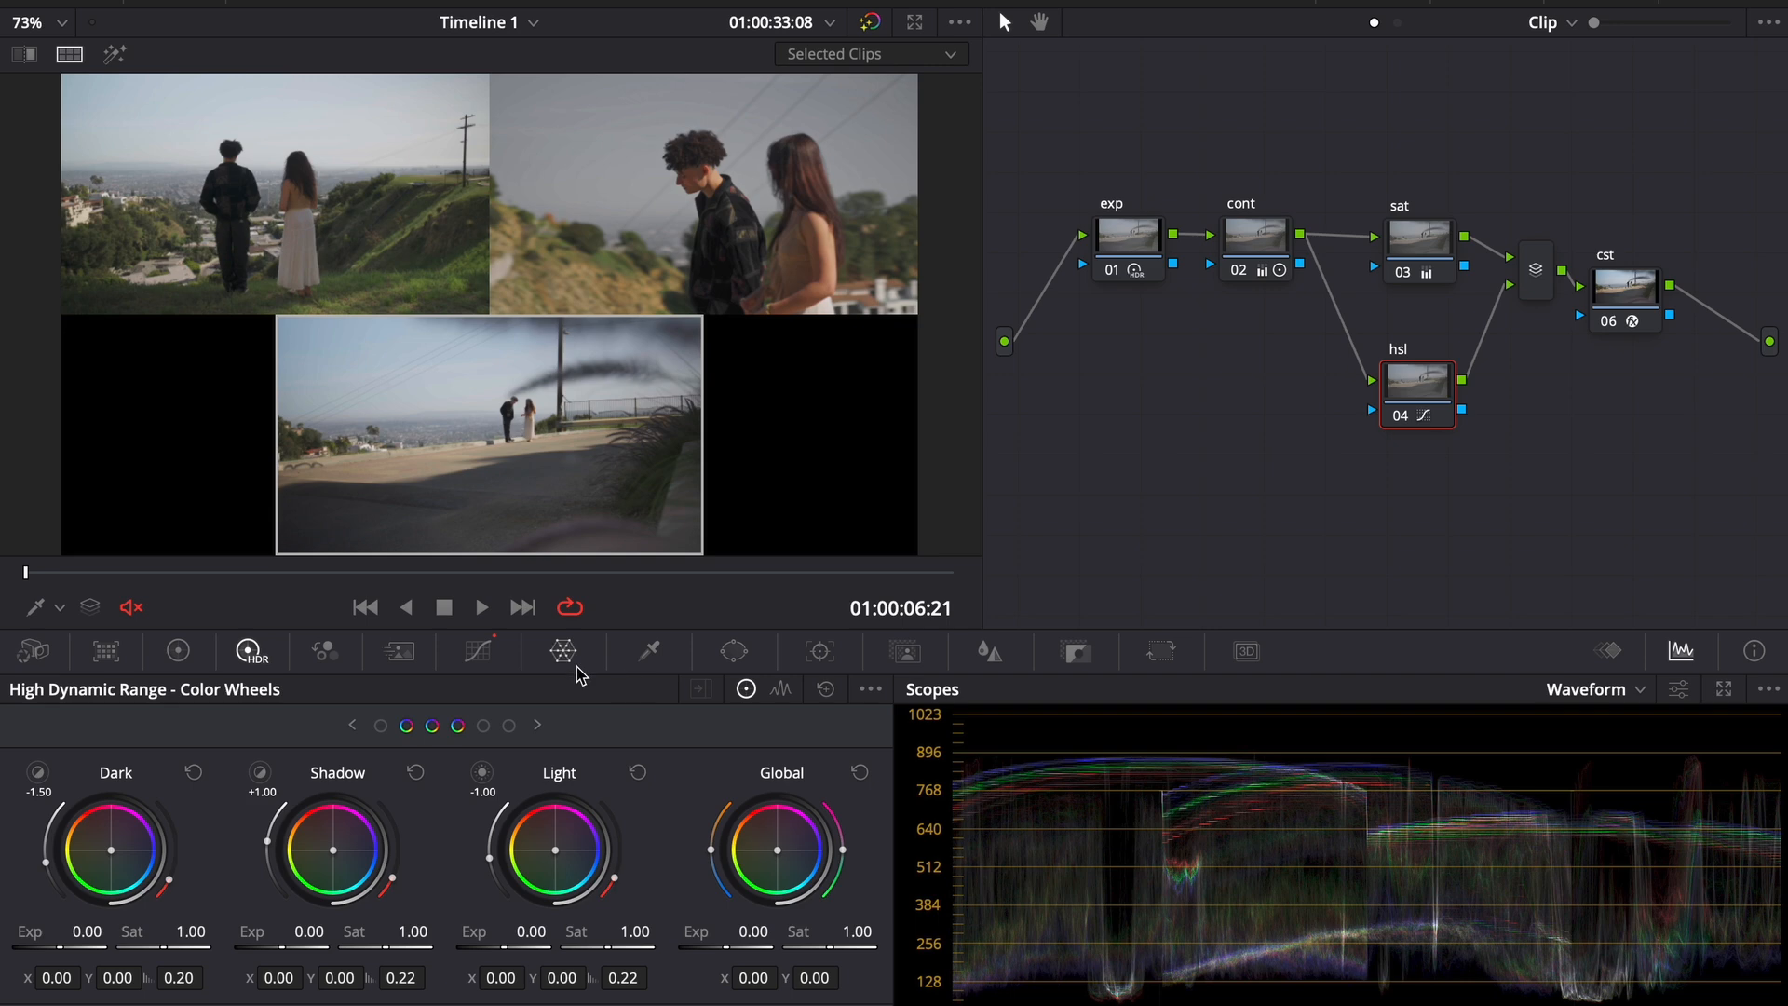
left_click(485, 655)
left_click(597, 690)
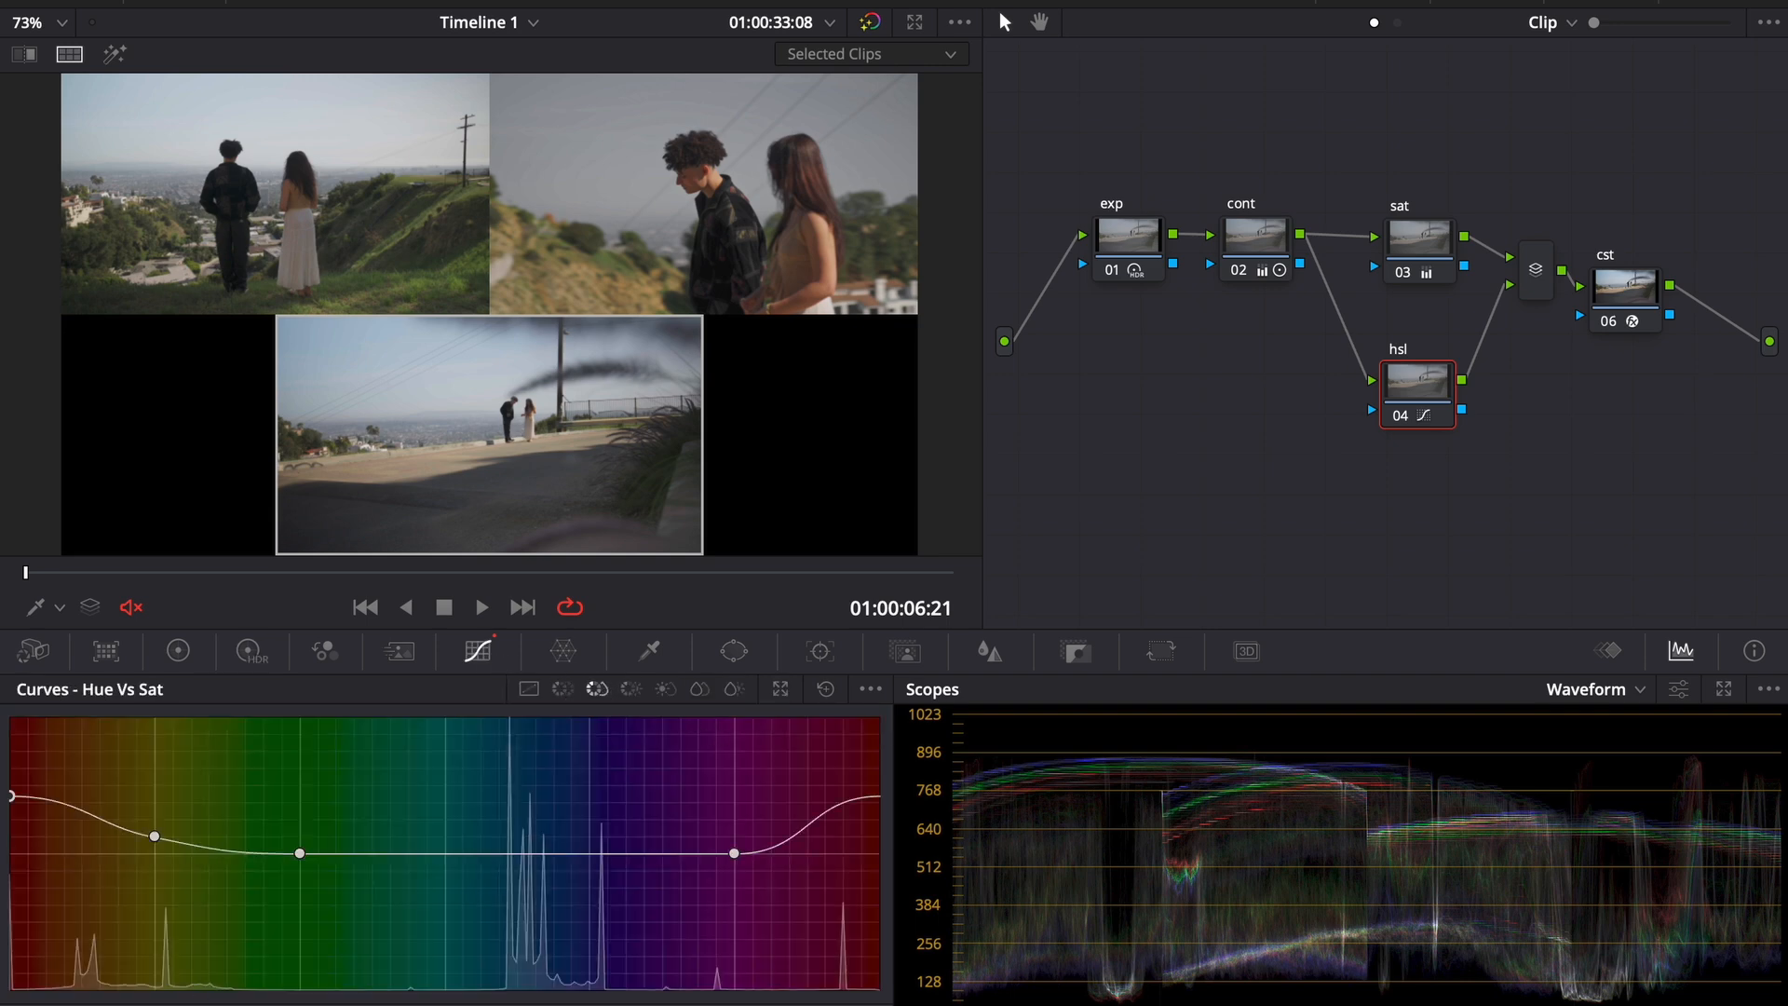
left_click(825, 1004)
left_click_drag(590, 853, 590, 935)
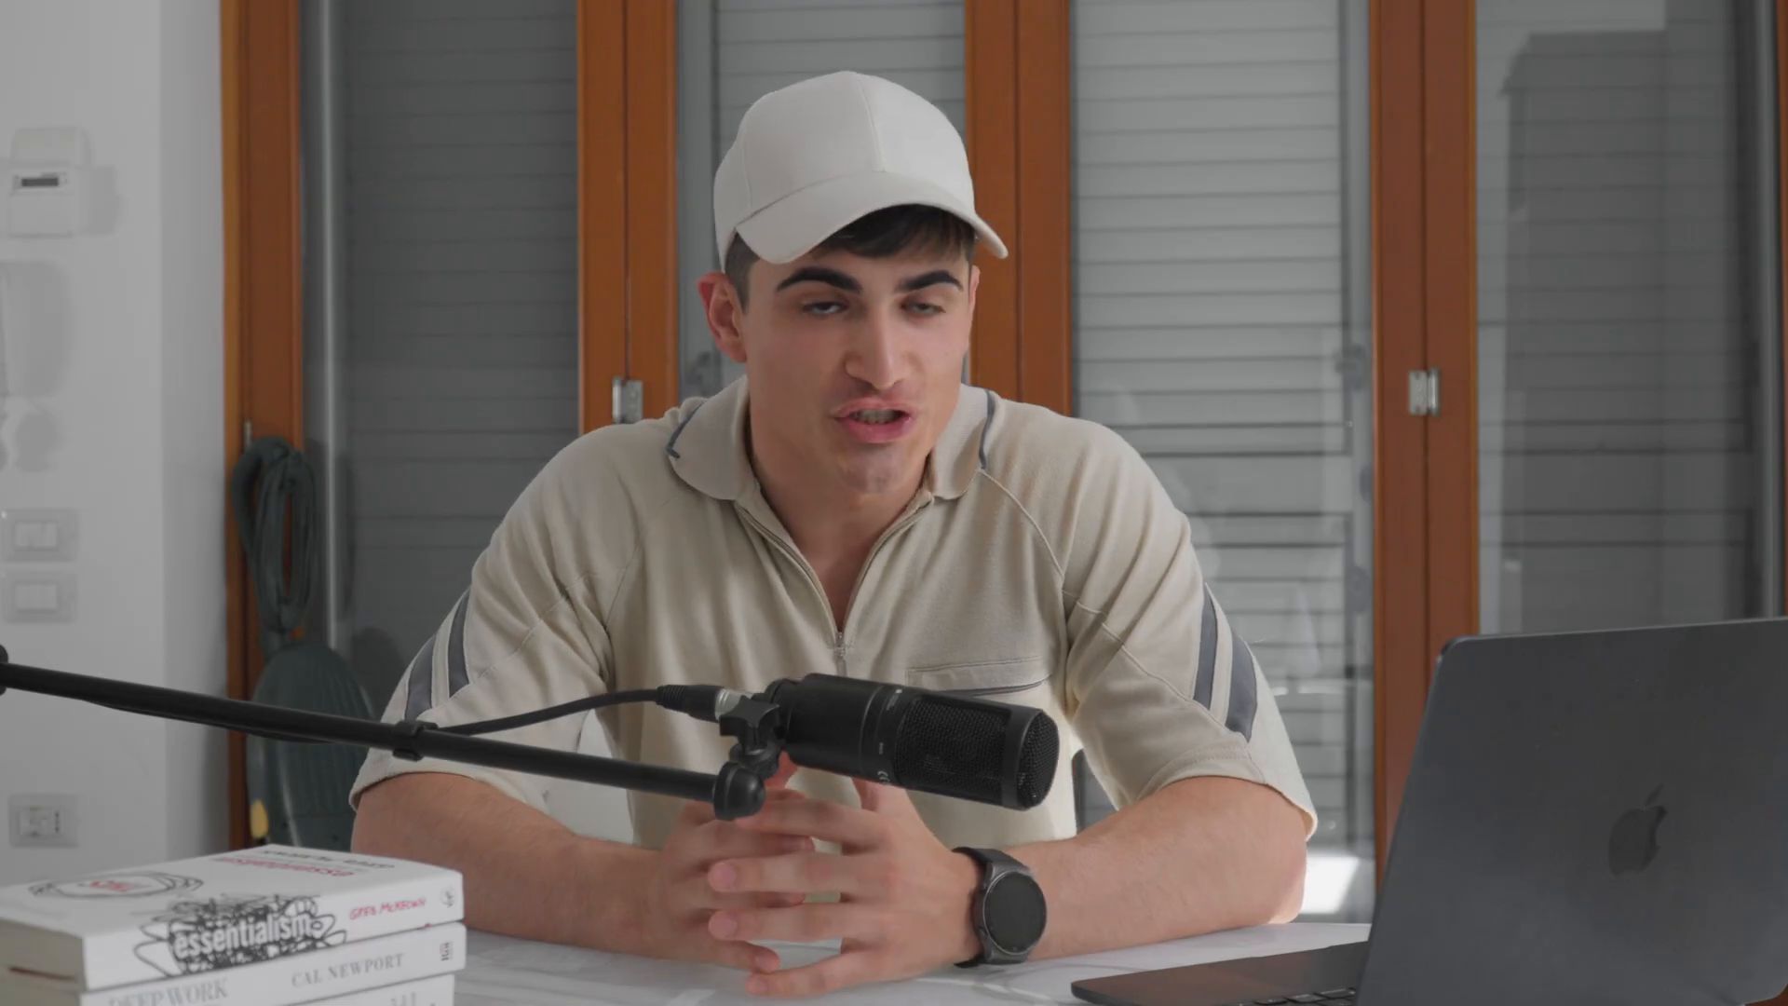